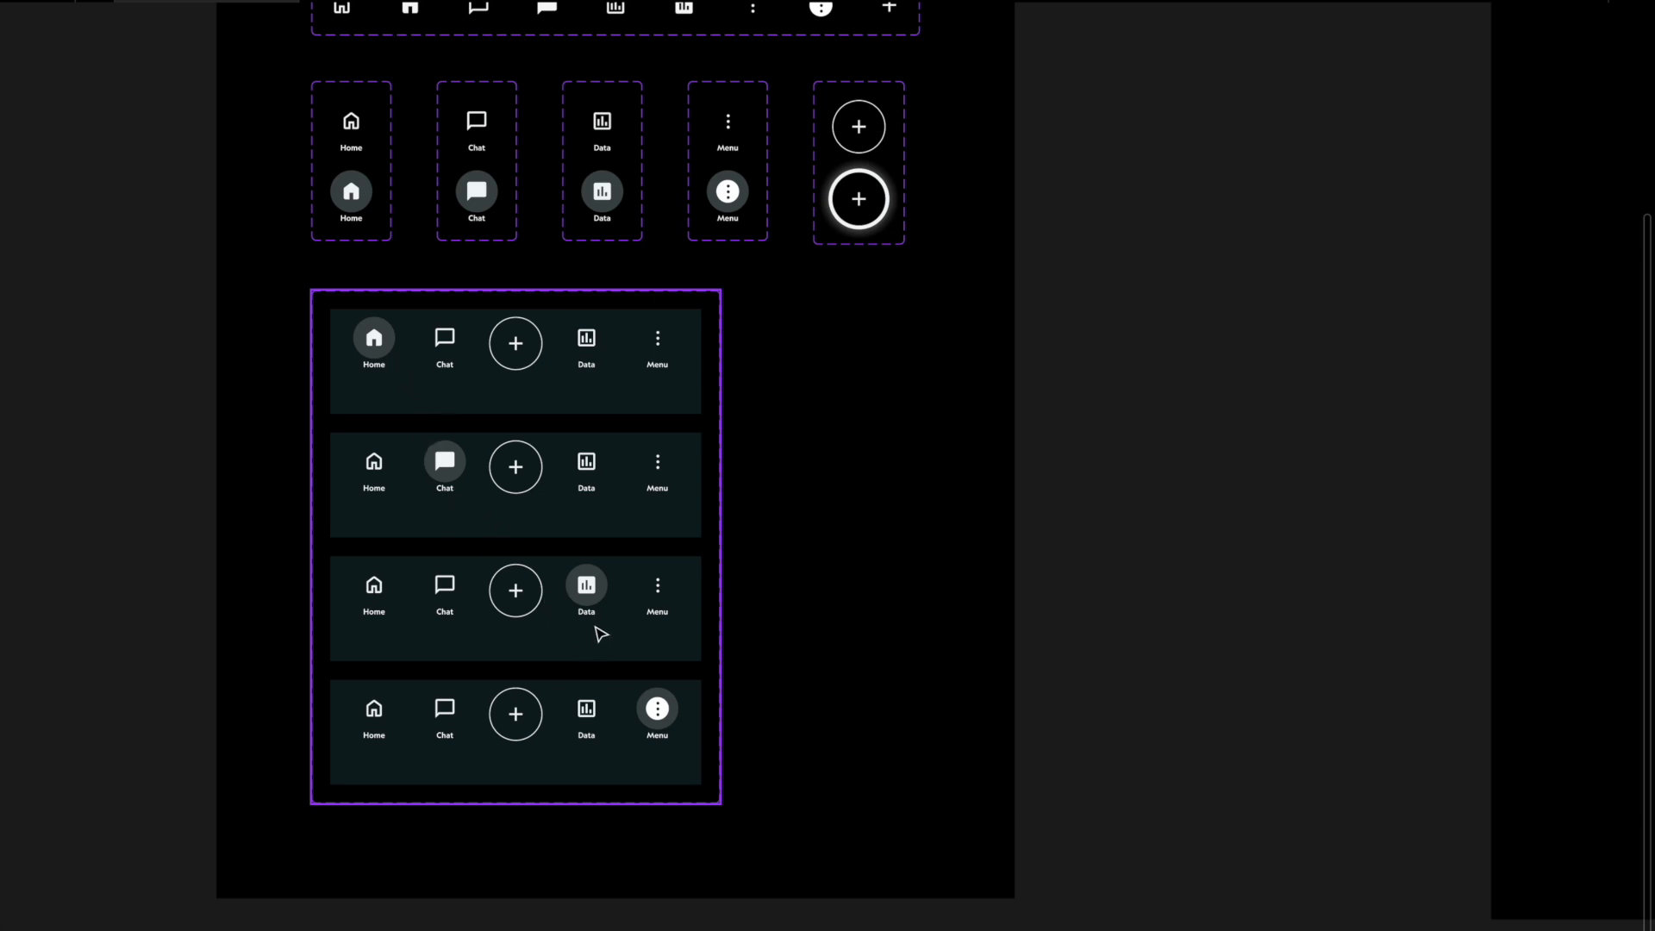
Step: Deselect the component set, show the hidden interface again and open the Iconify plugin
click(773, 741)
key(shift+1)
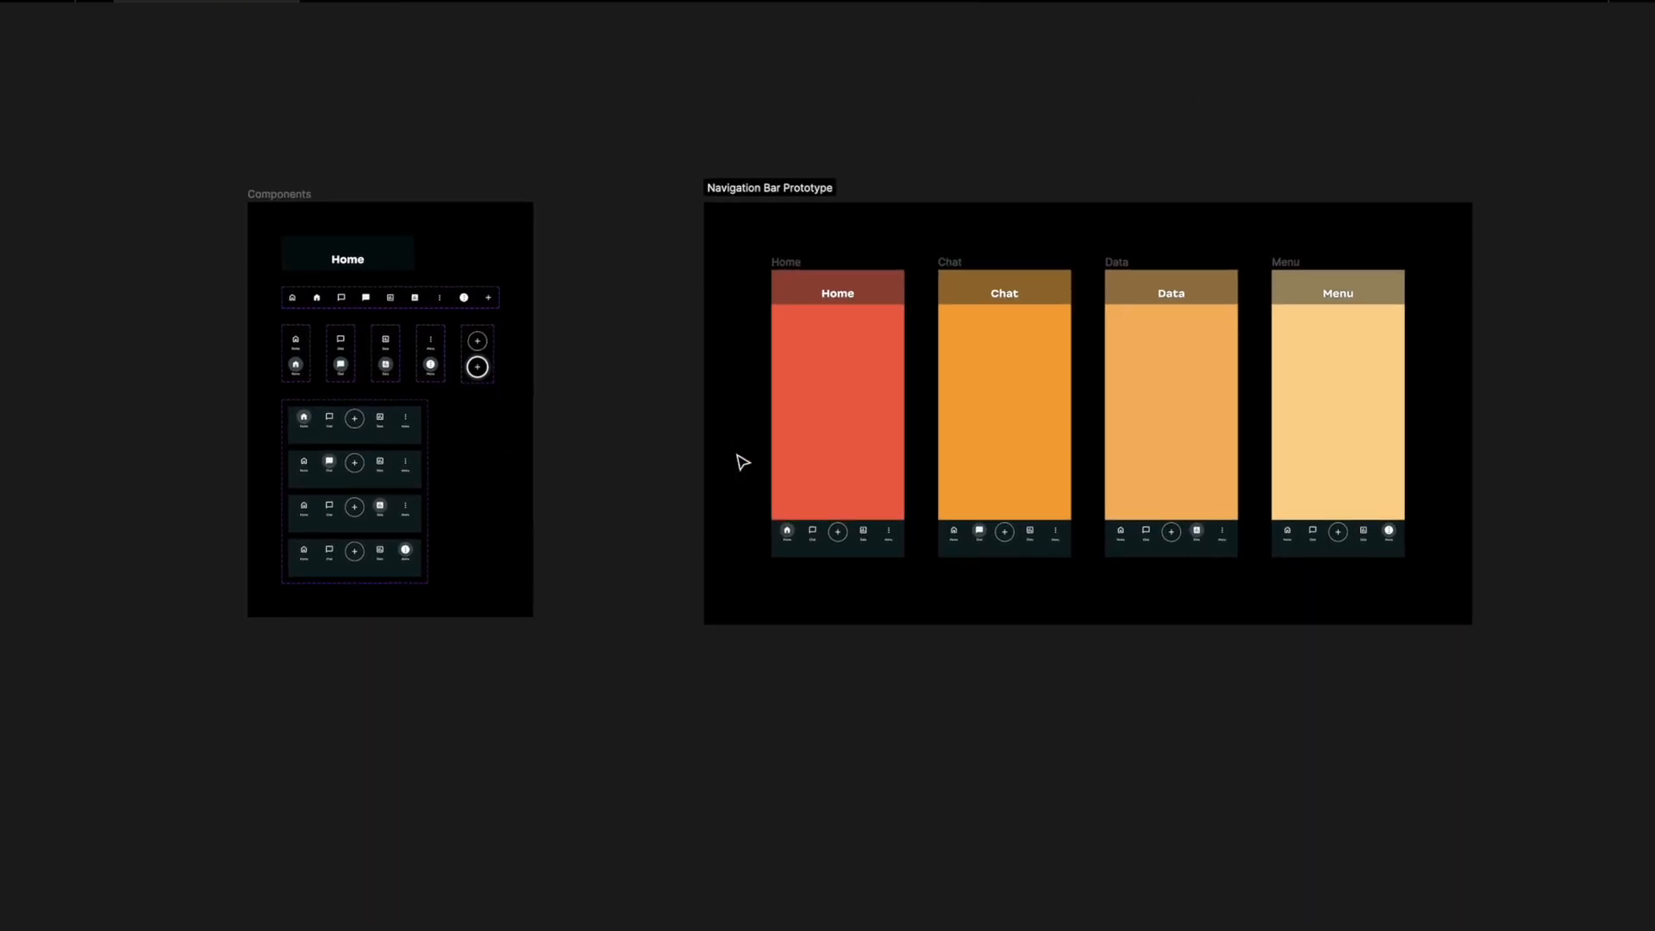
key(super+period)
scroll(722, 582, left, 2)
scroll(722, 582, down, 1)
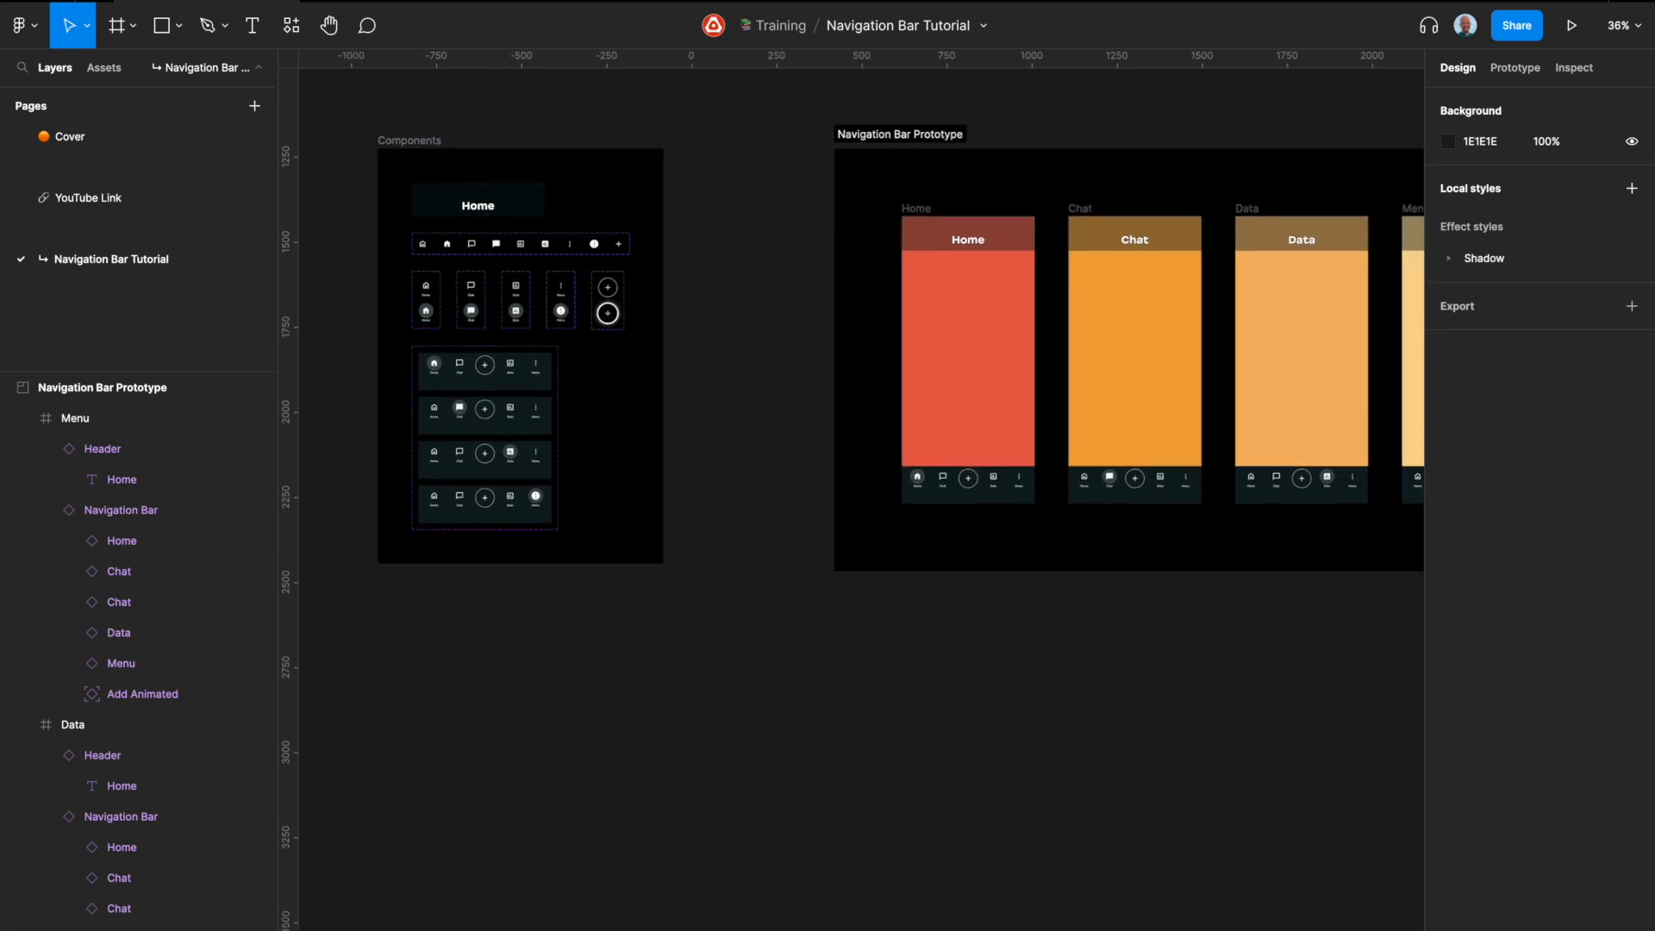
click(486, 0)
click(505, 0)
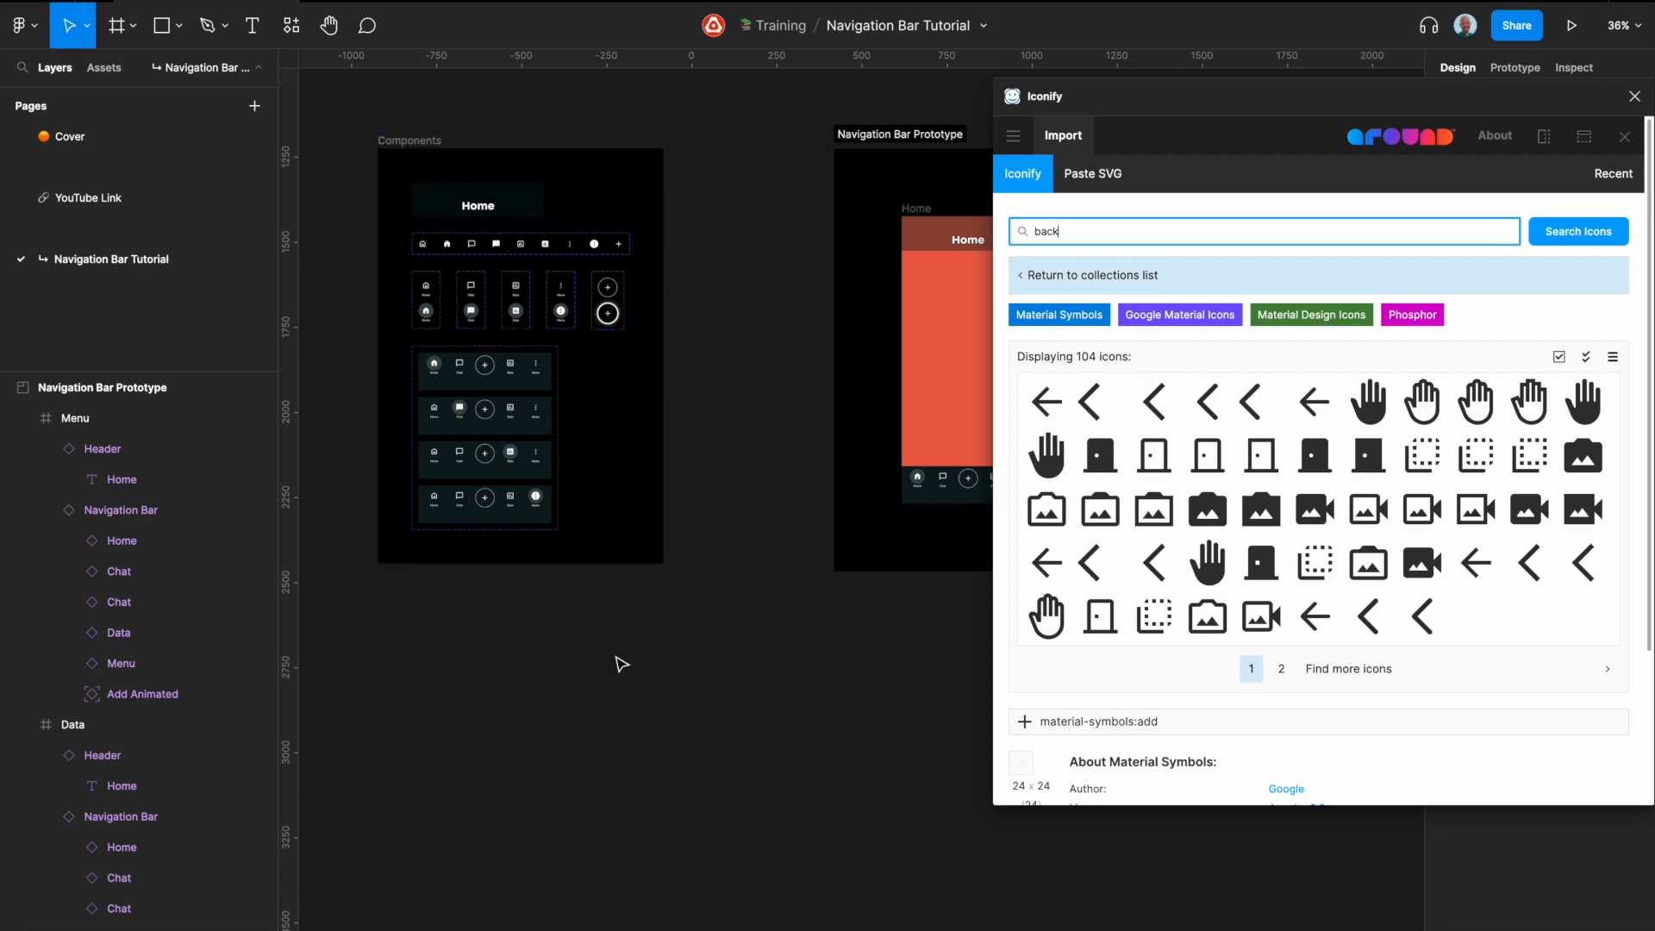
Step: Search the icon library for "home" and import material-symbols:home-outline-rounded as a component
scroll(621, 664, right, 2)
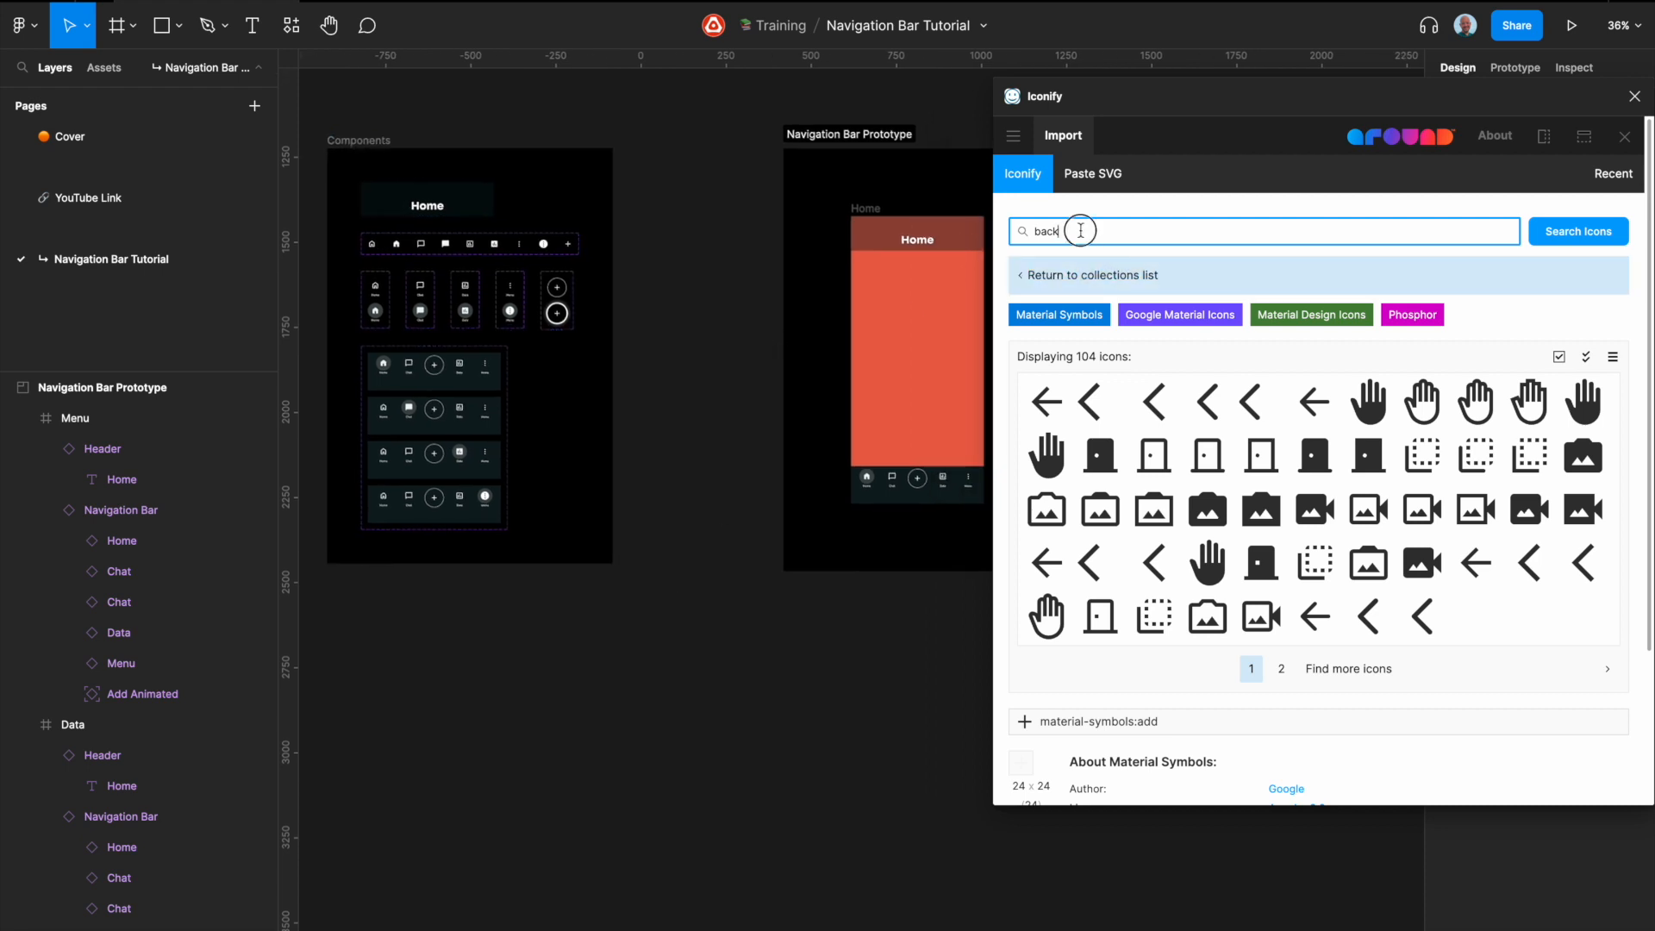
text(home)
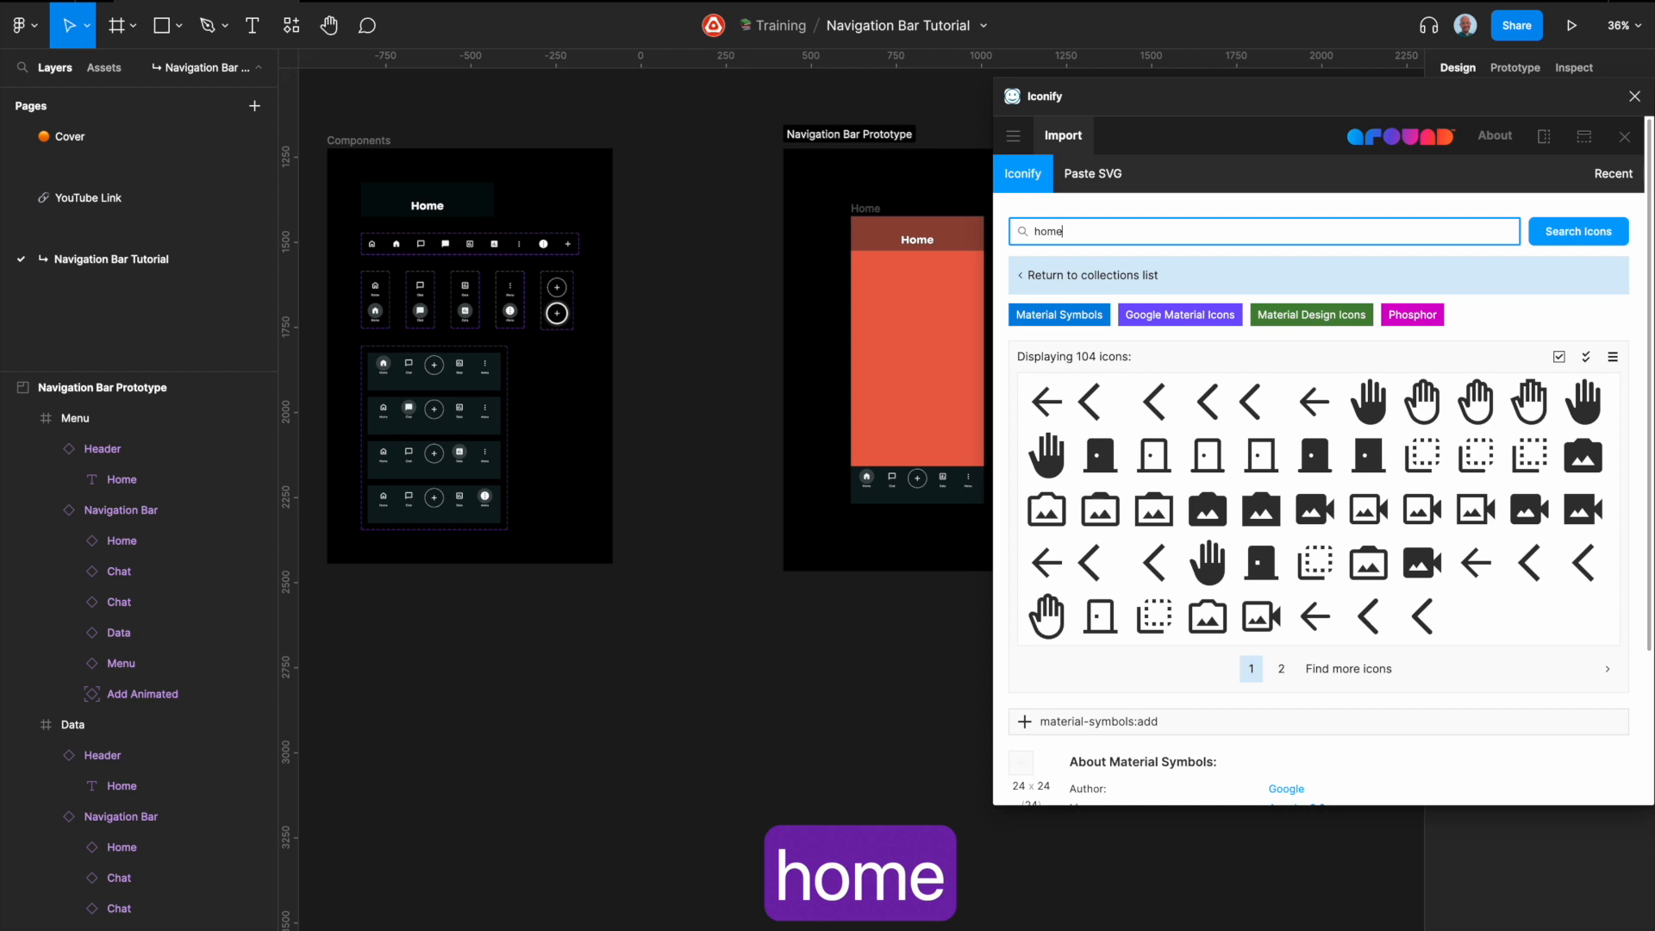
key(Return)
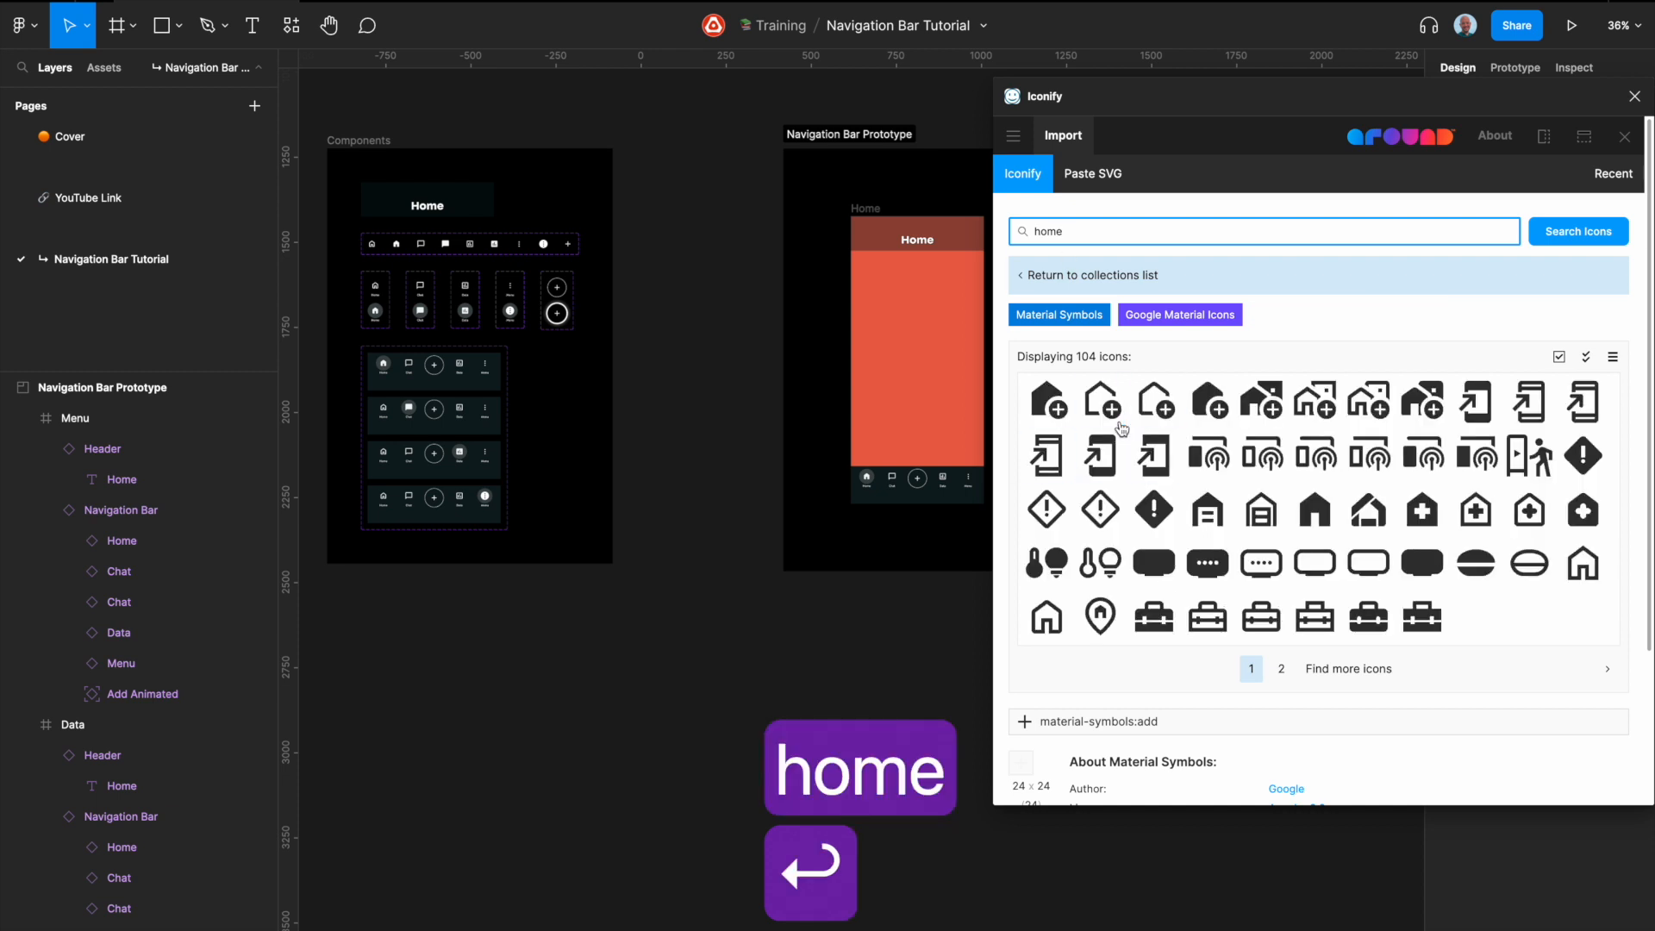
click(1053, 616)
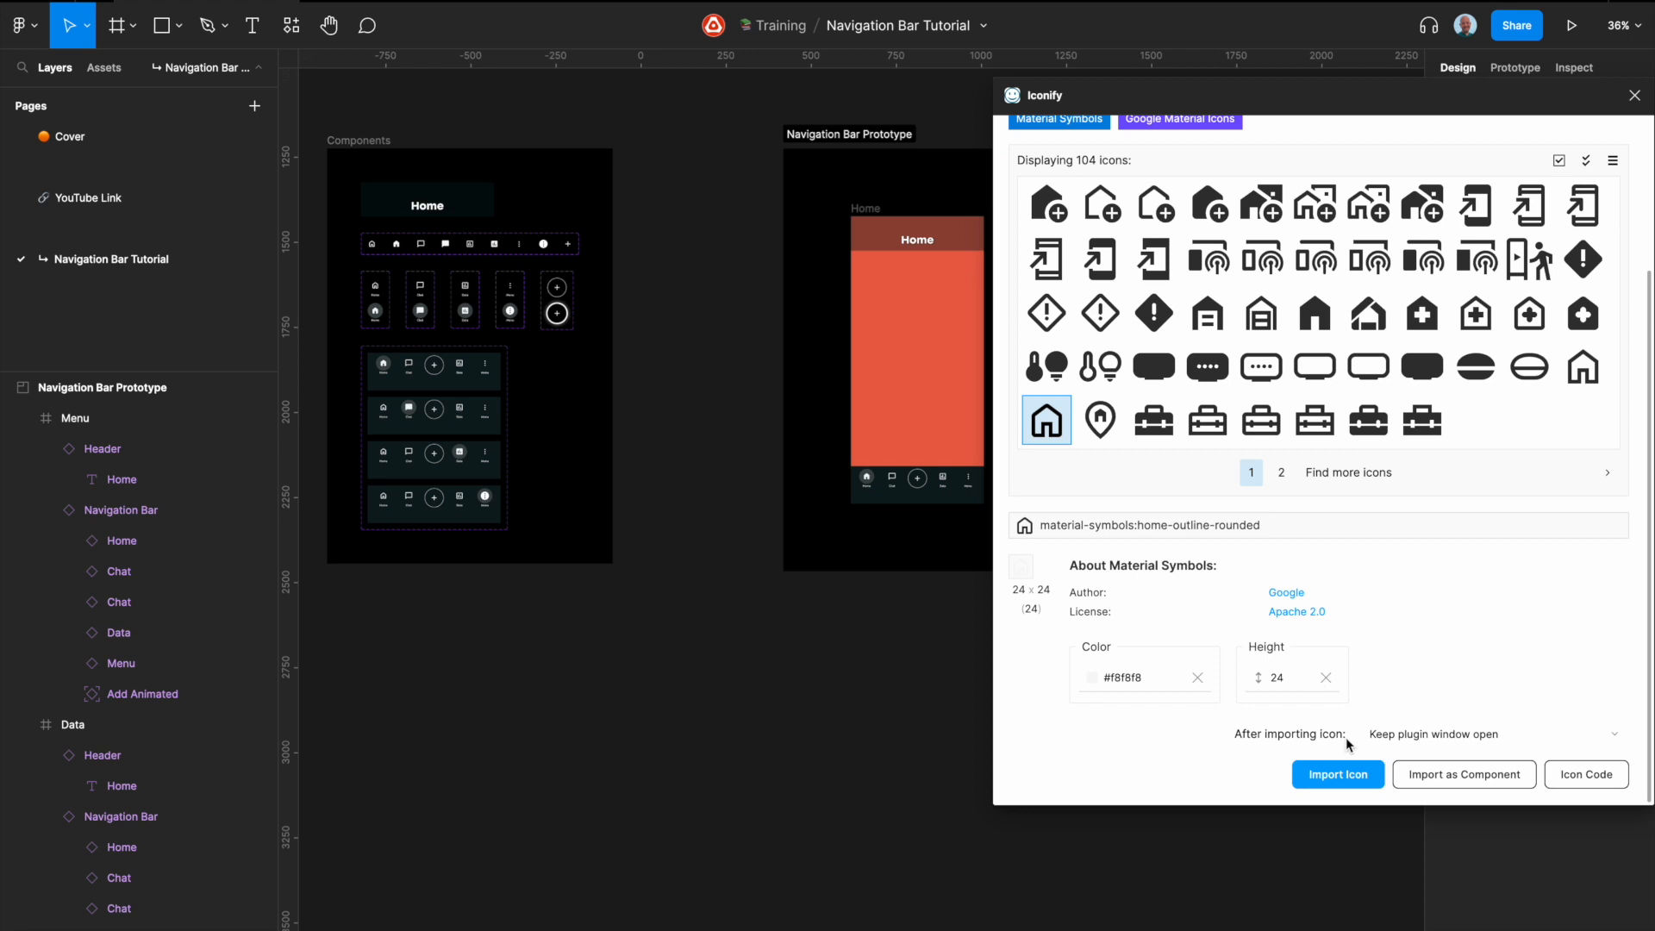
click(1469, 779)
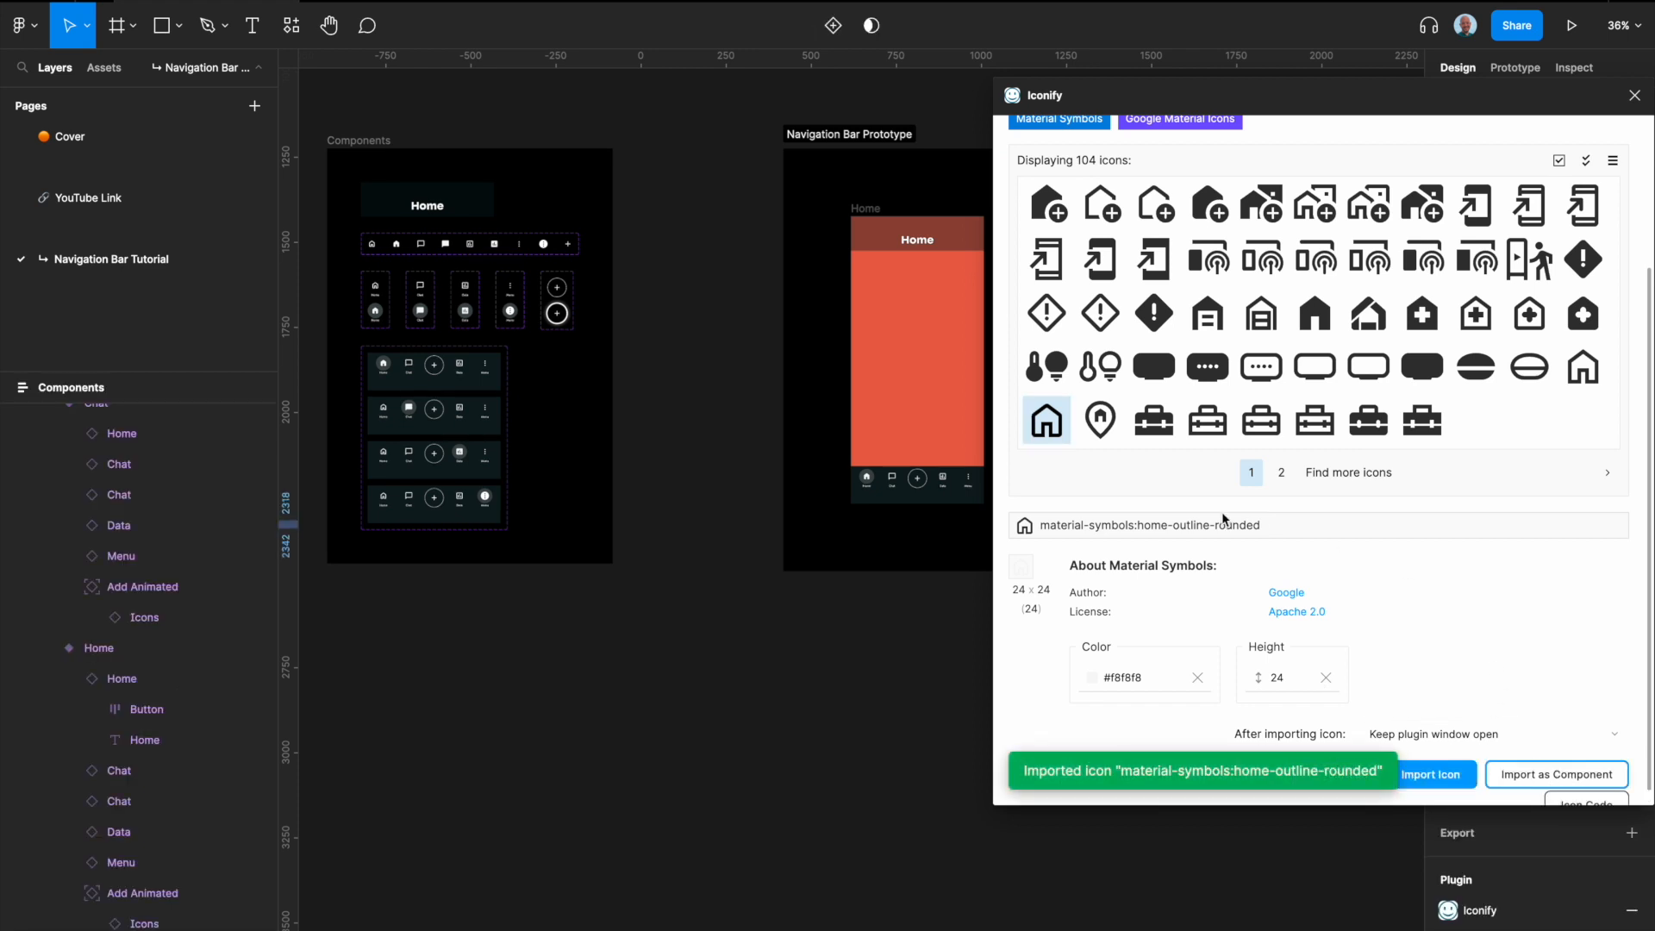
Step: Import material-symbols:home-rounded from the second page of home results as a plain icon
click(1282, 472)
click(1053, 452)
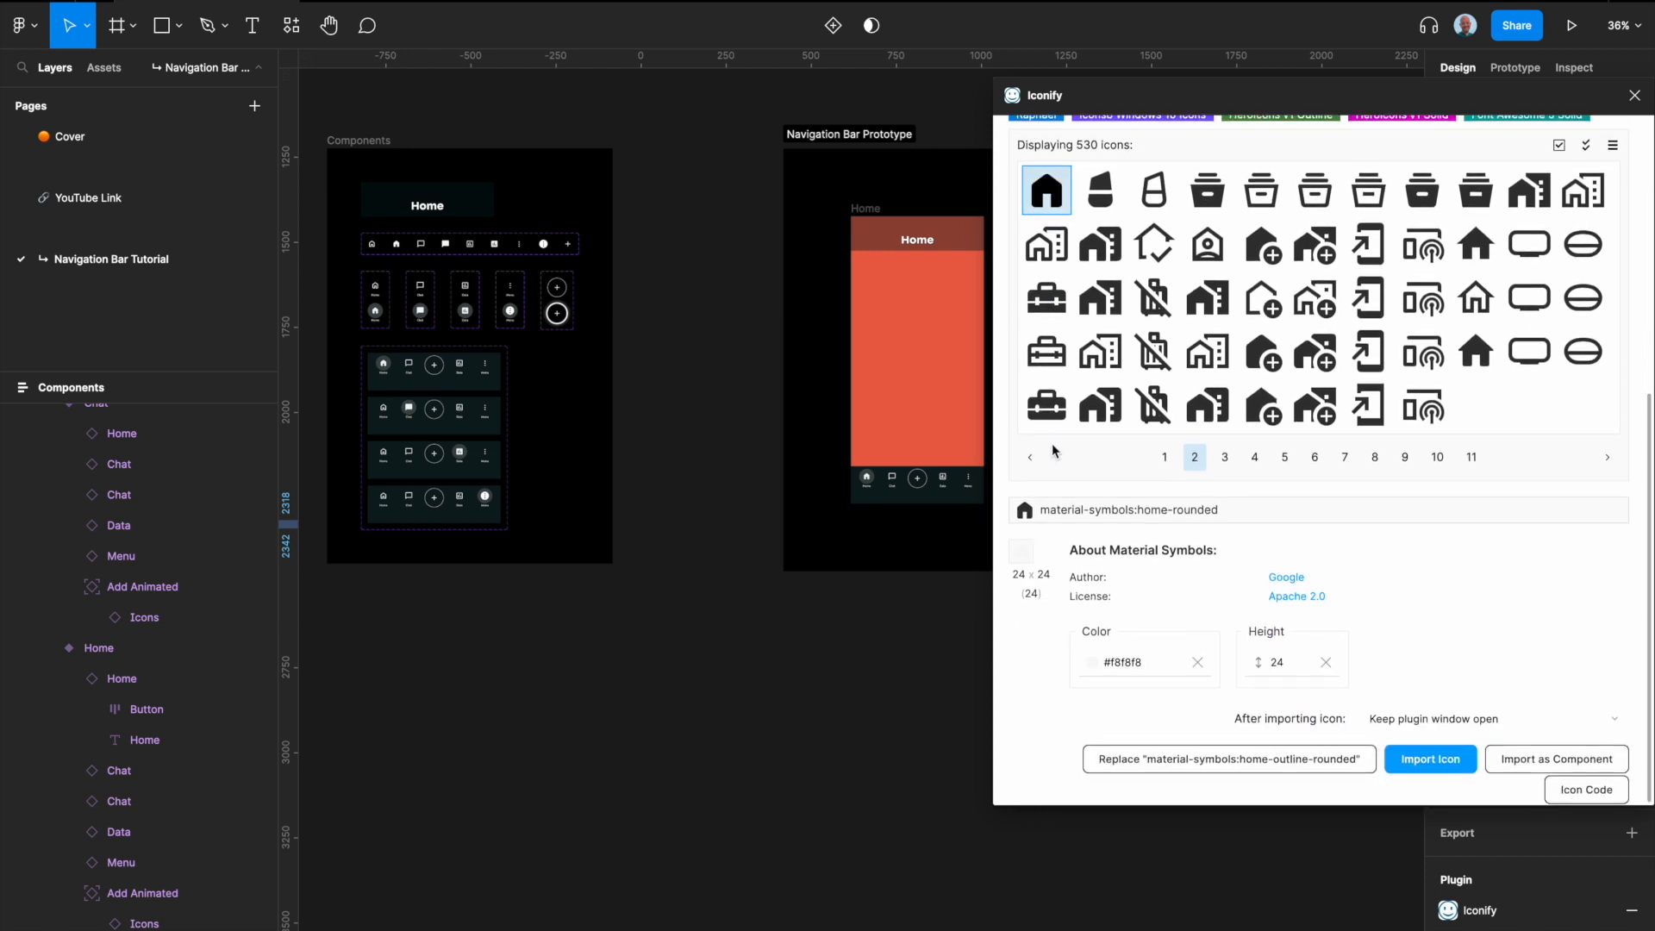
click(1433, 762)
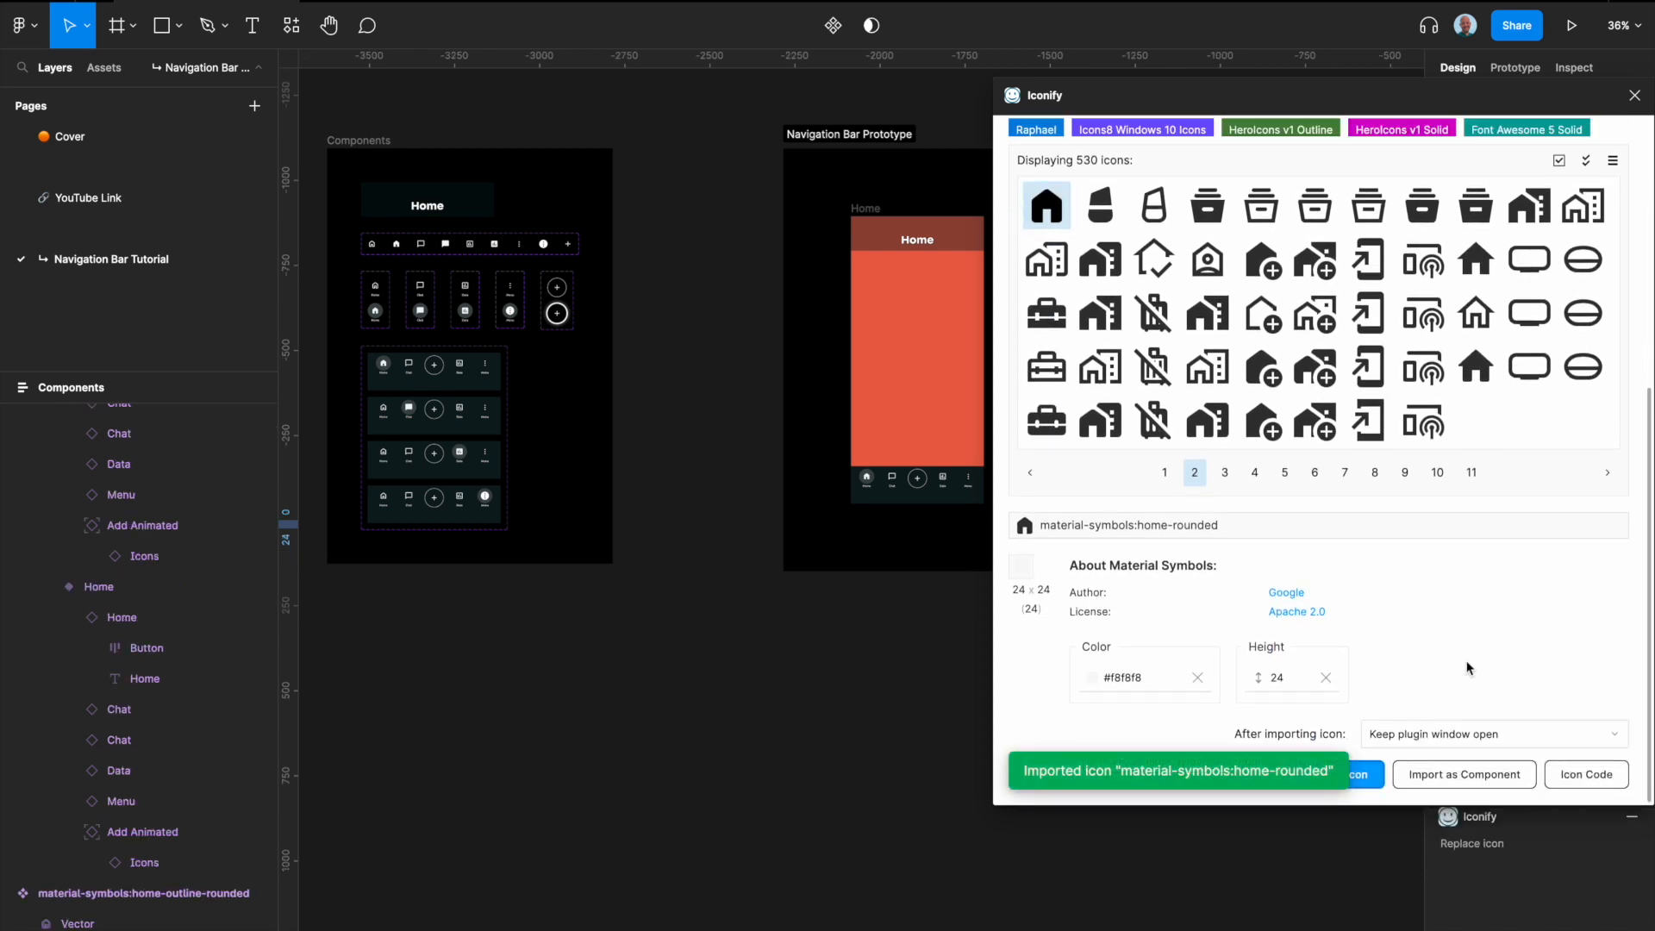
Step: Search the icon library for "chat" and import material-symbols:chat-bubble and material-symbols:chat-bubble-outline as components
scroll(1134, 298, up, 5)
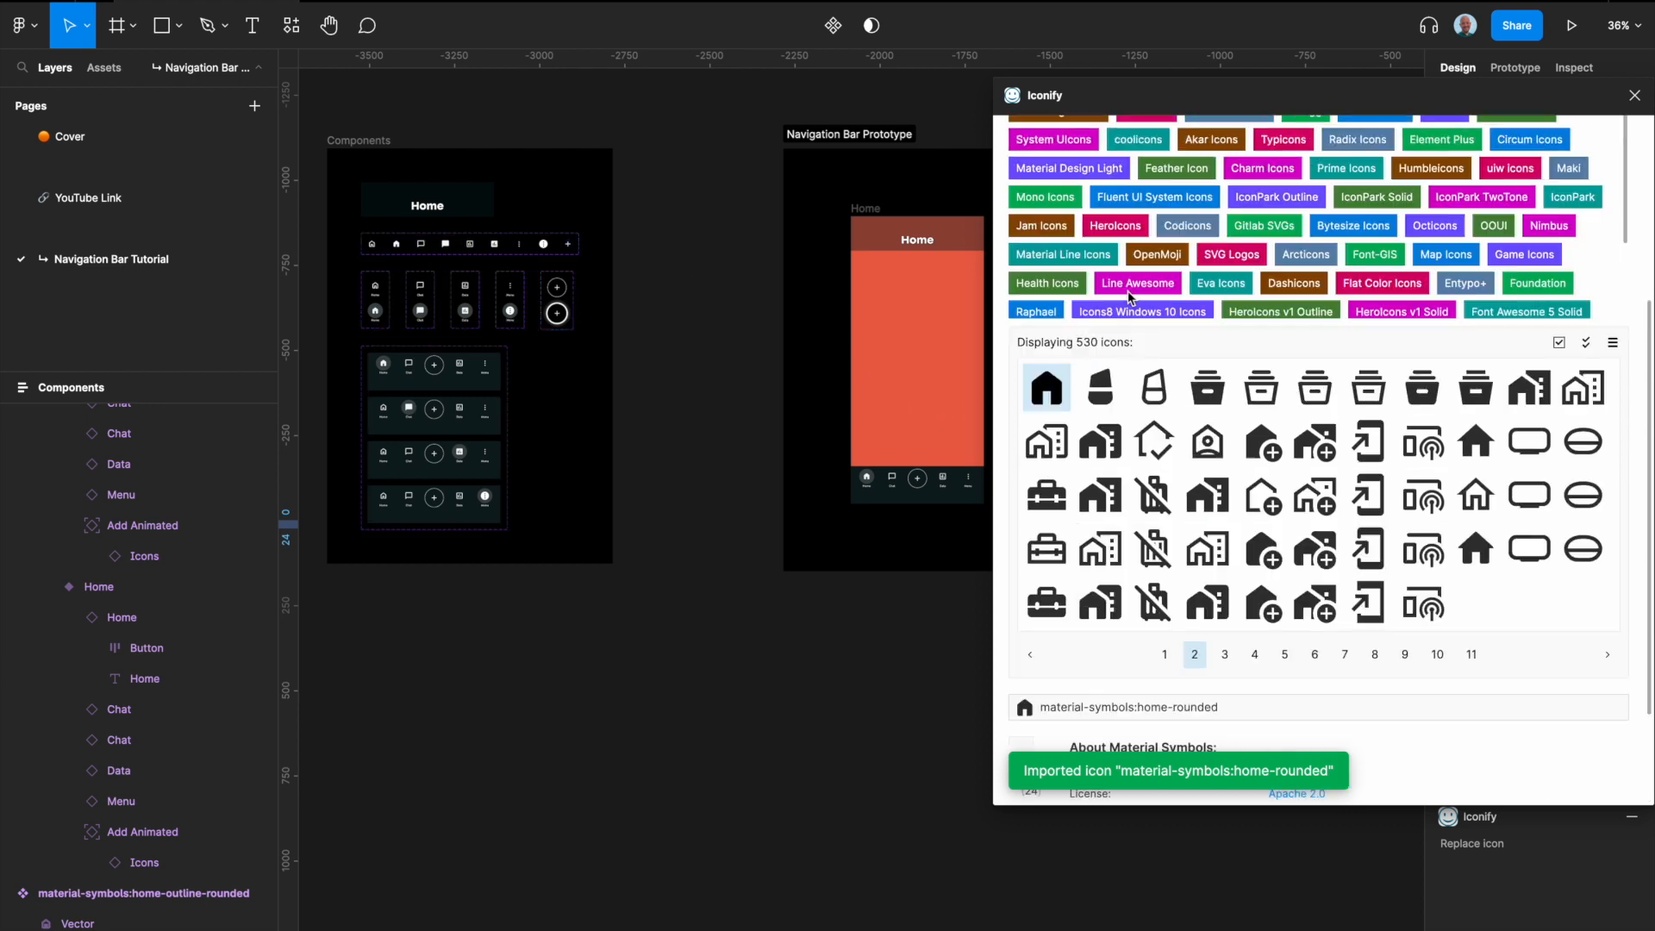
click(1086, 230)
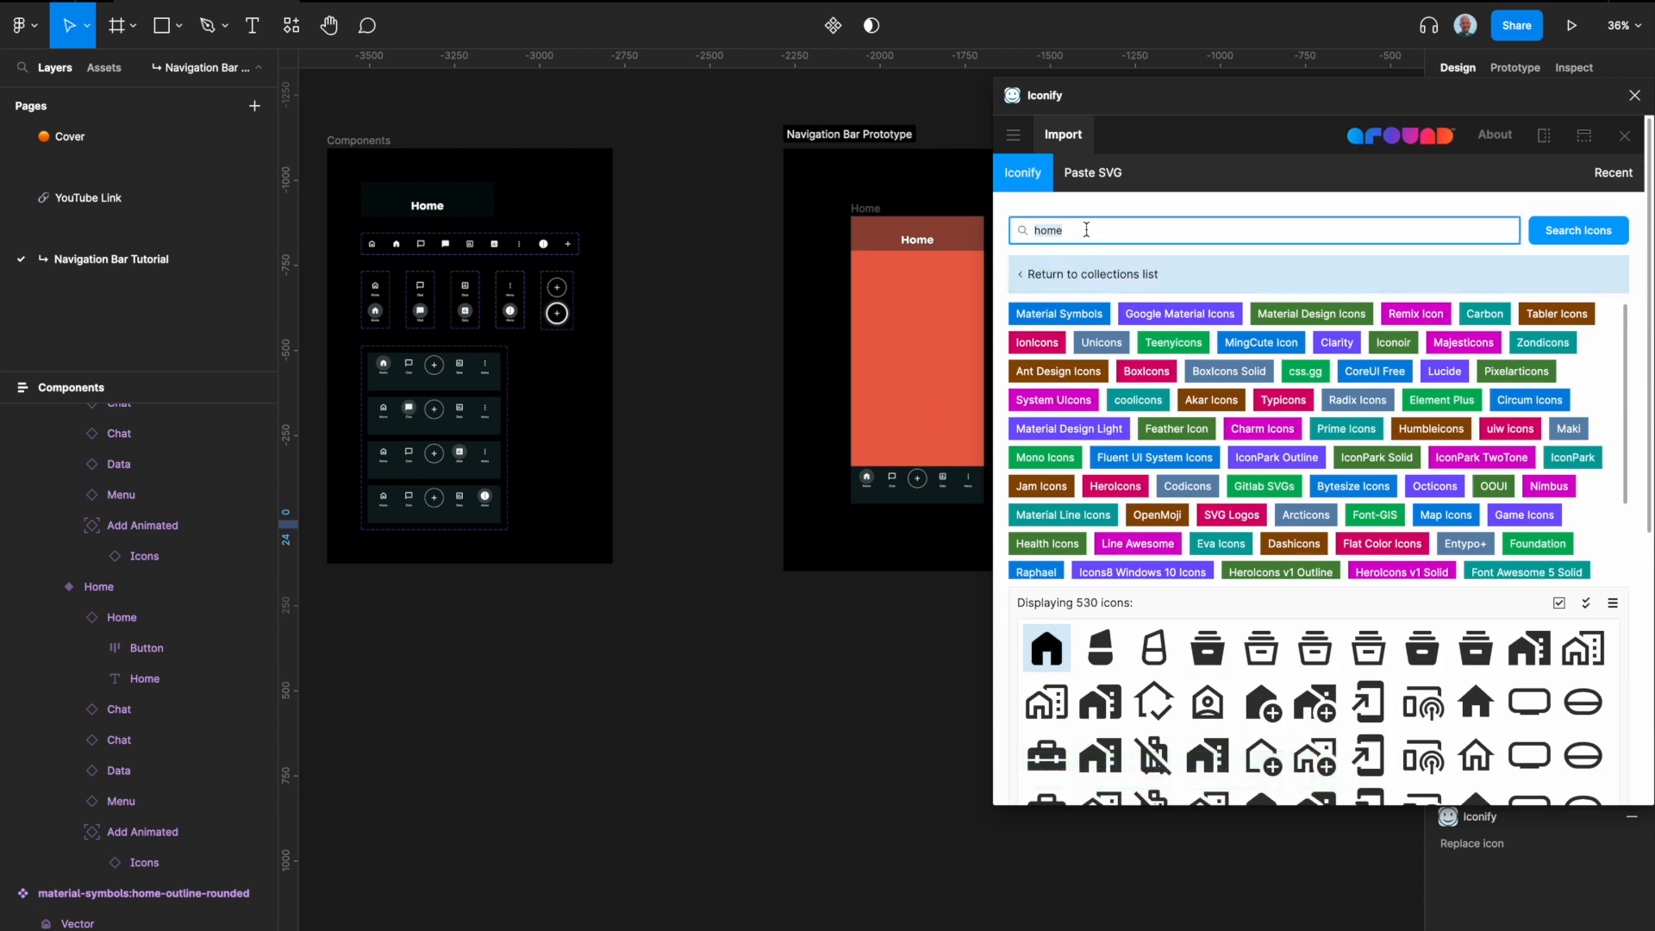
text(char)
key(BackSpace)
text(t)
key(Return)
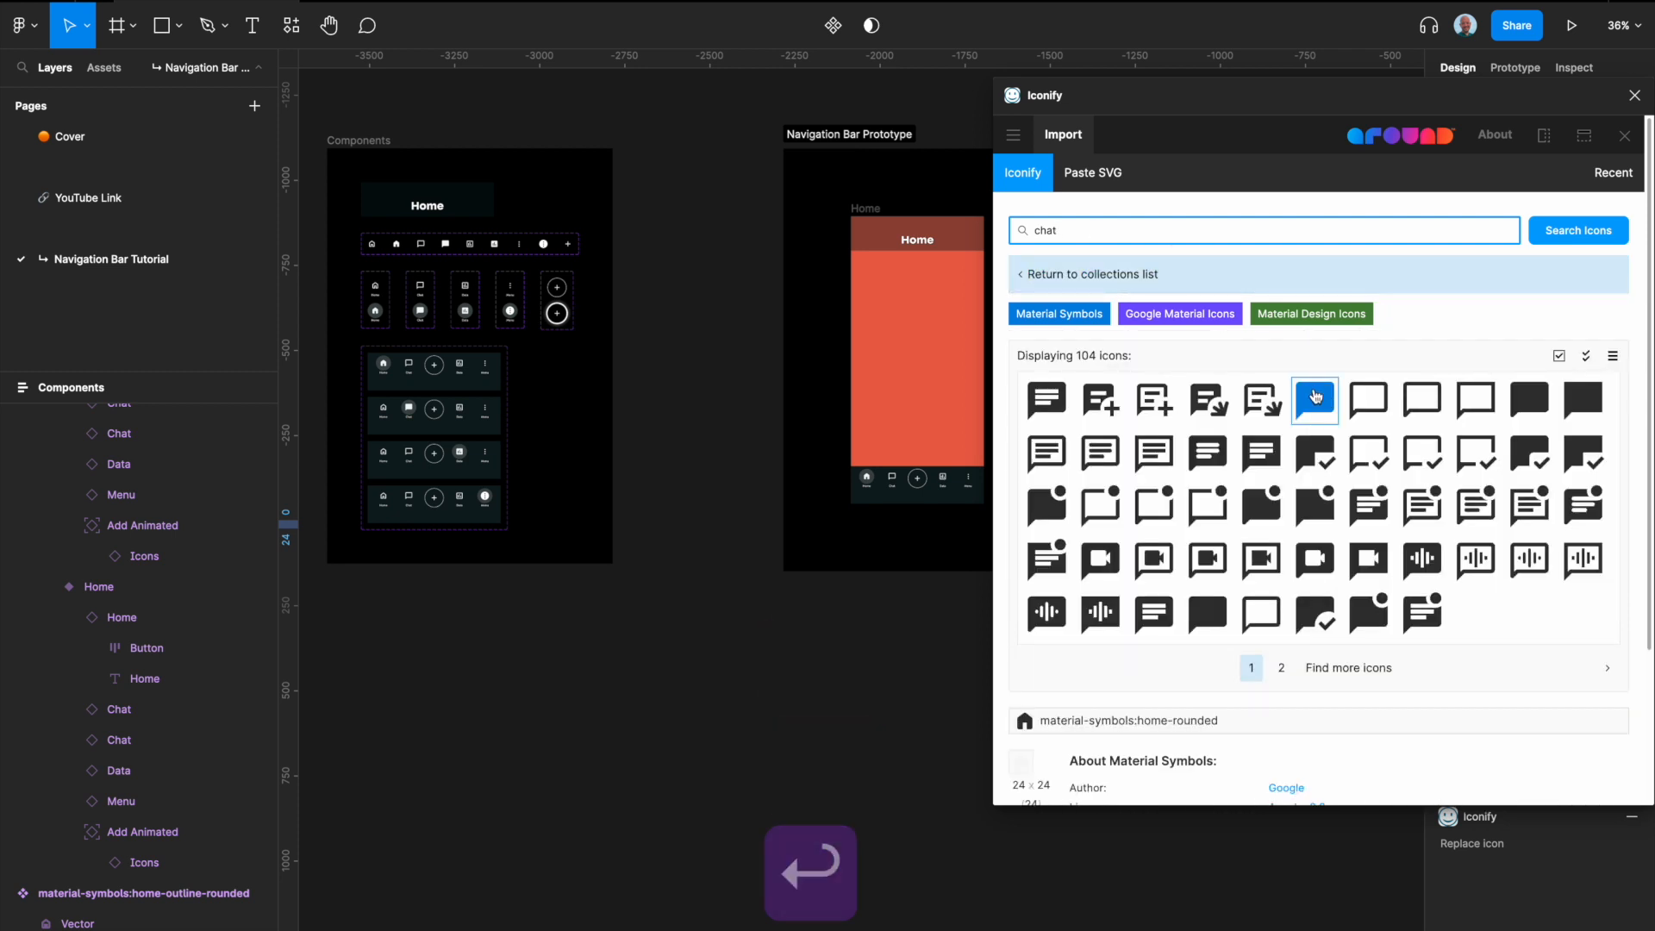
click(1315, 396)
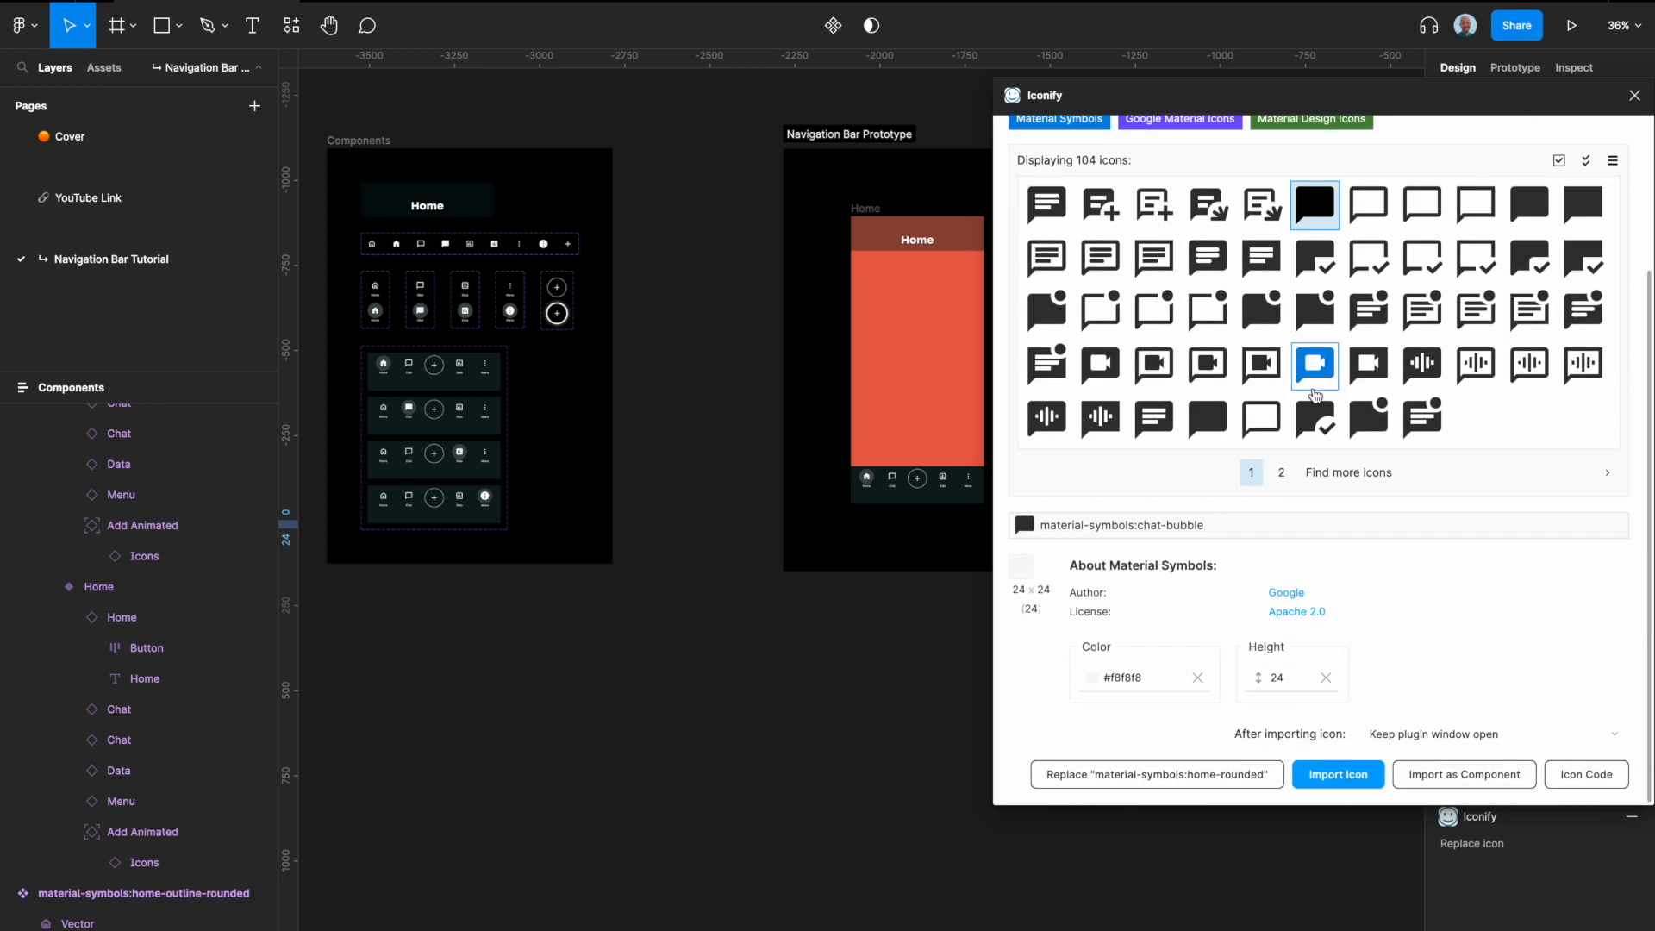
click(1431, 774)
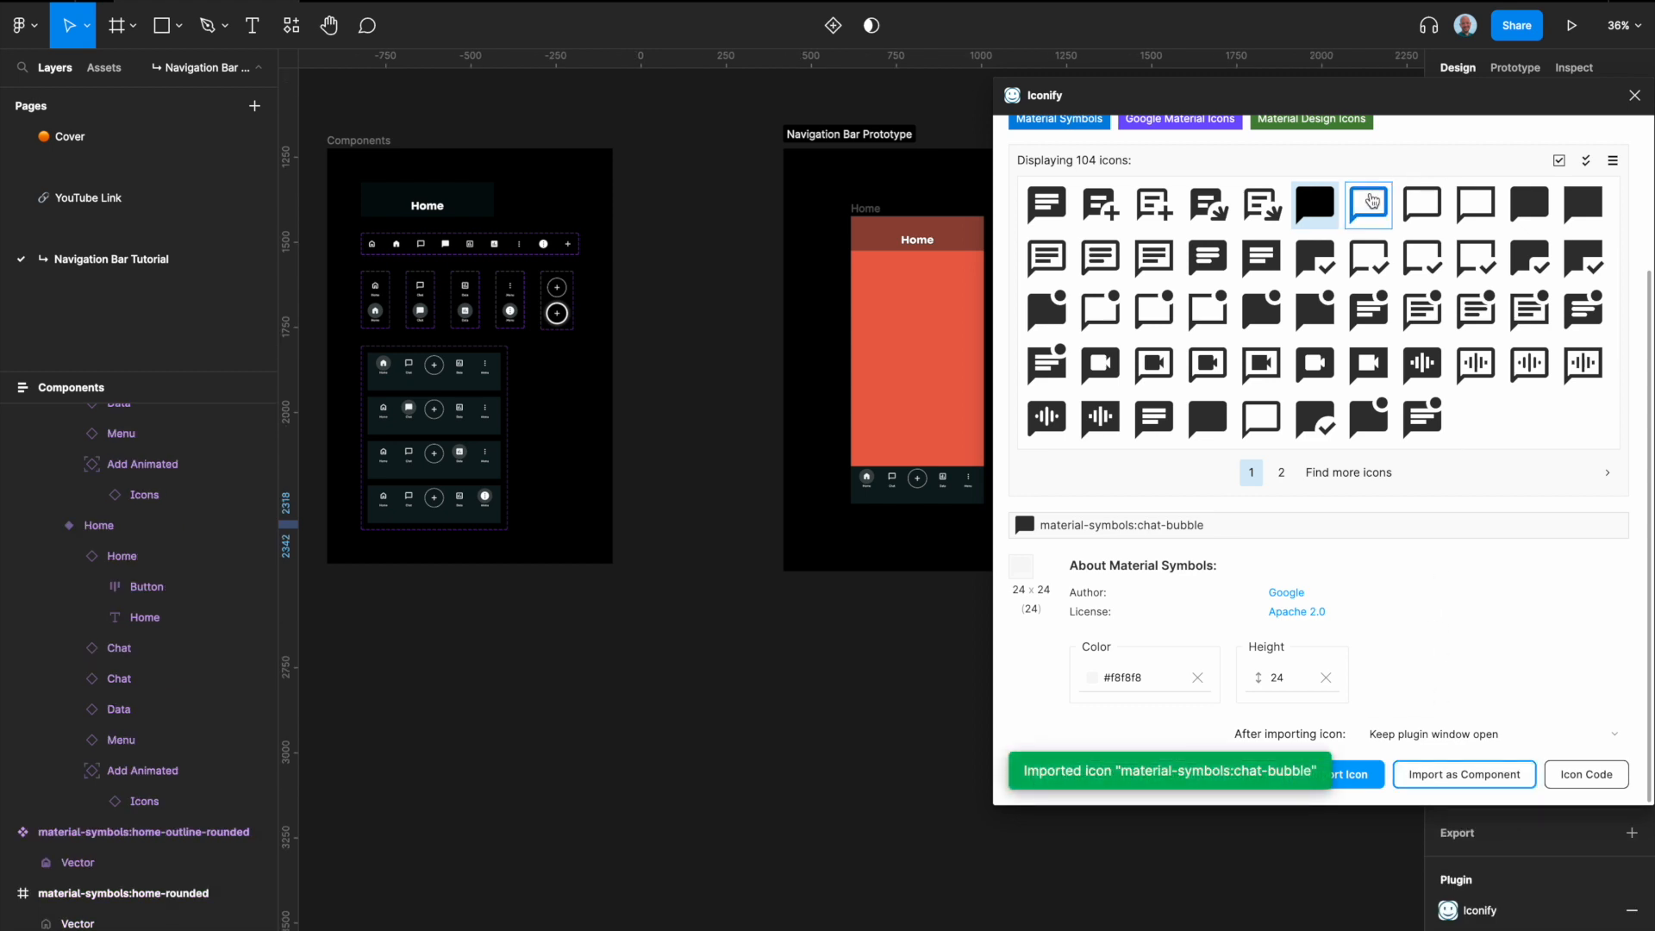
click(1371, 201)
click(1463, 774)
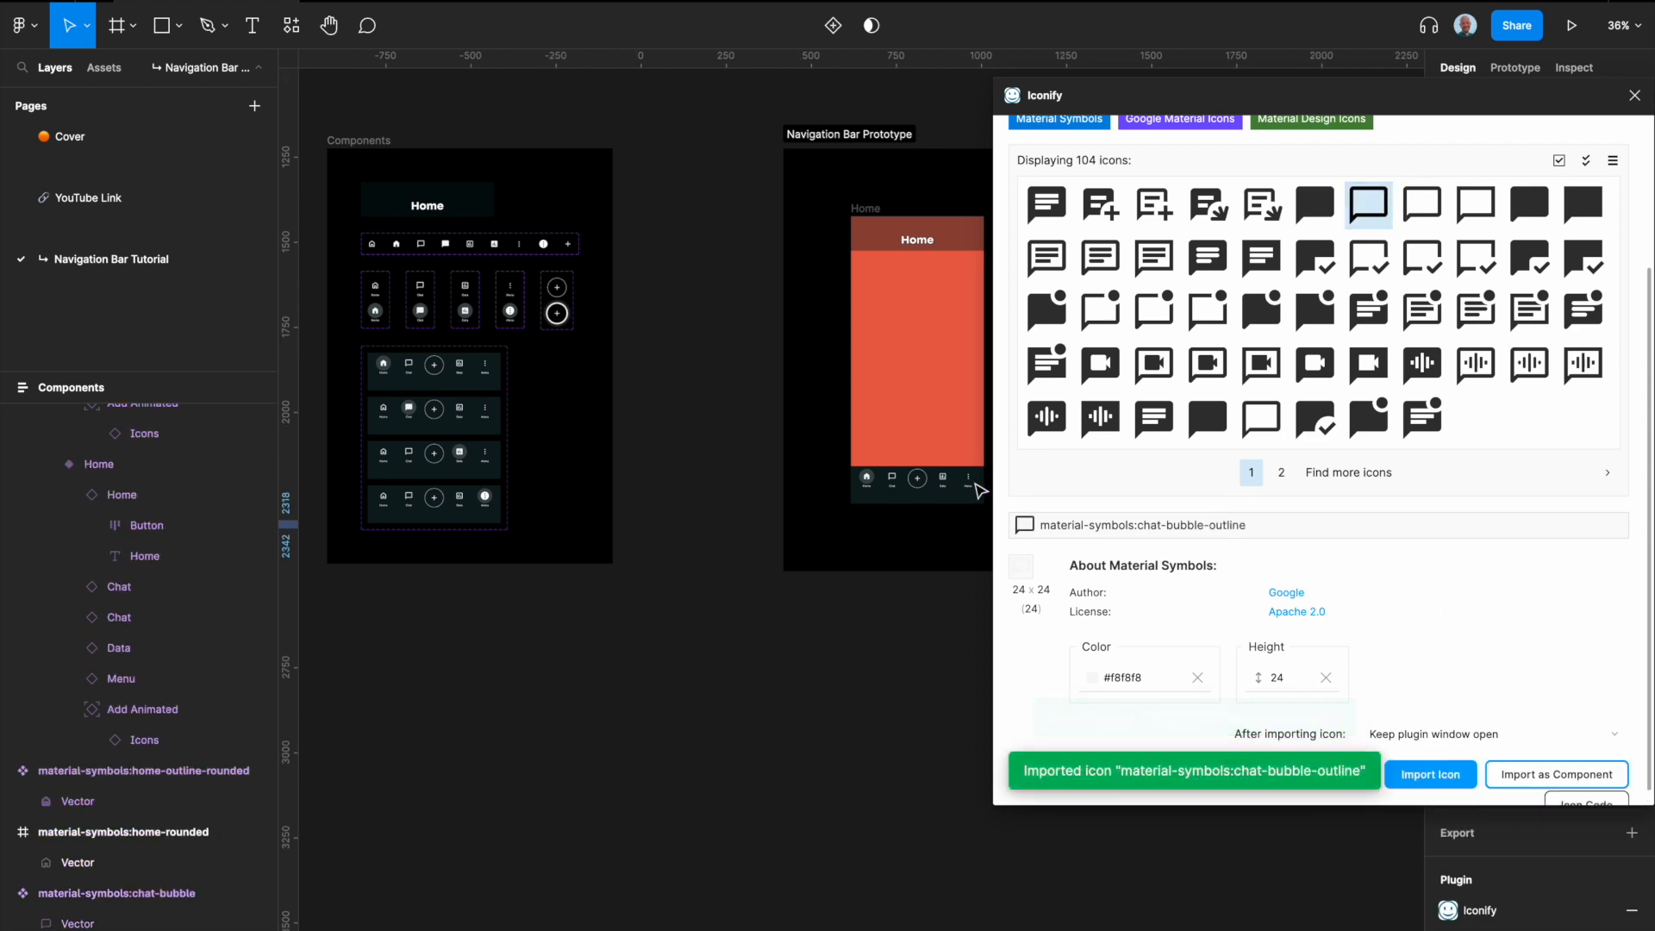
Step: Search the icon library for "data"
scroll(1078, 215, up, 3)
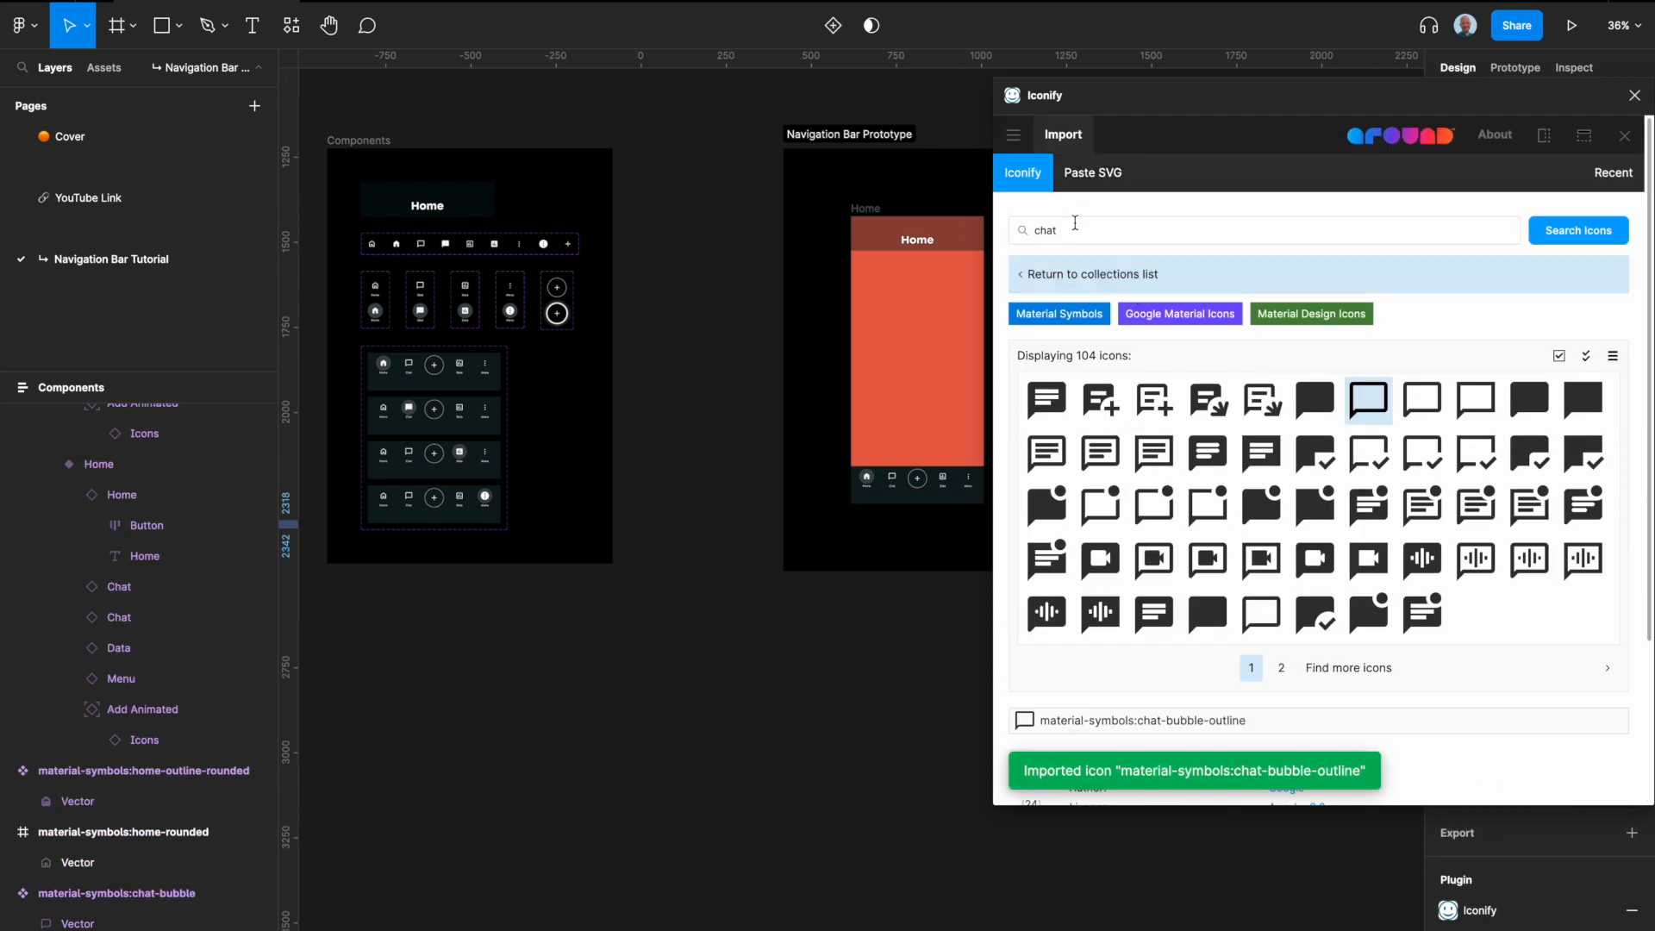
click(1075, 223)
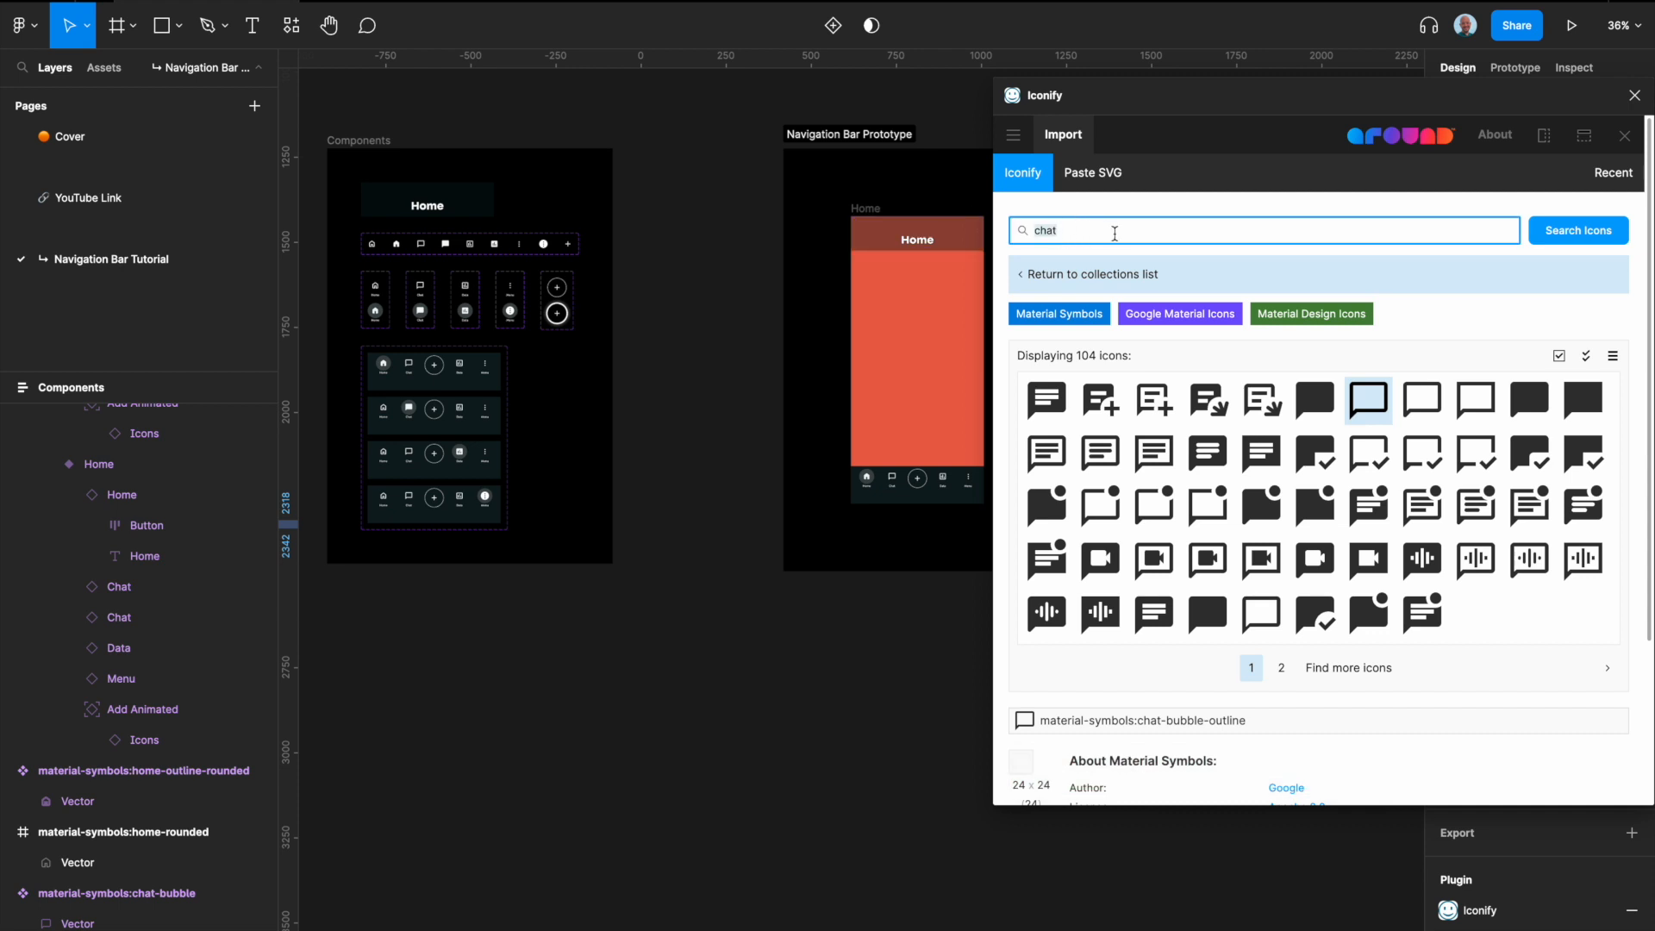
text(data)
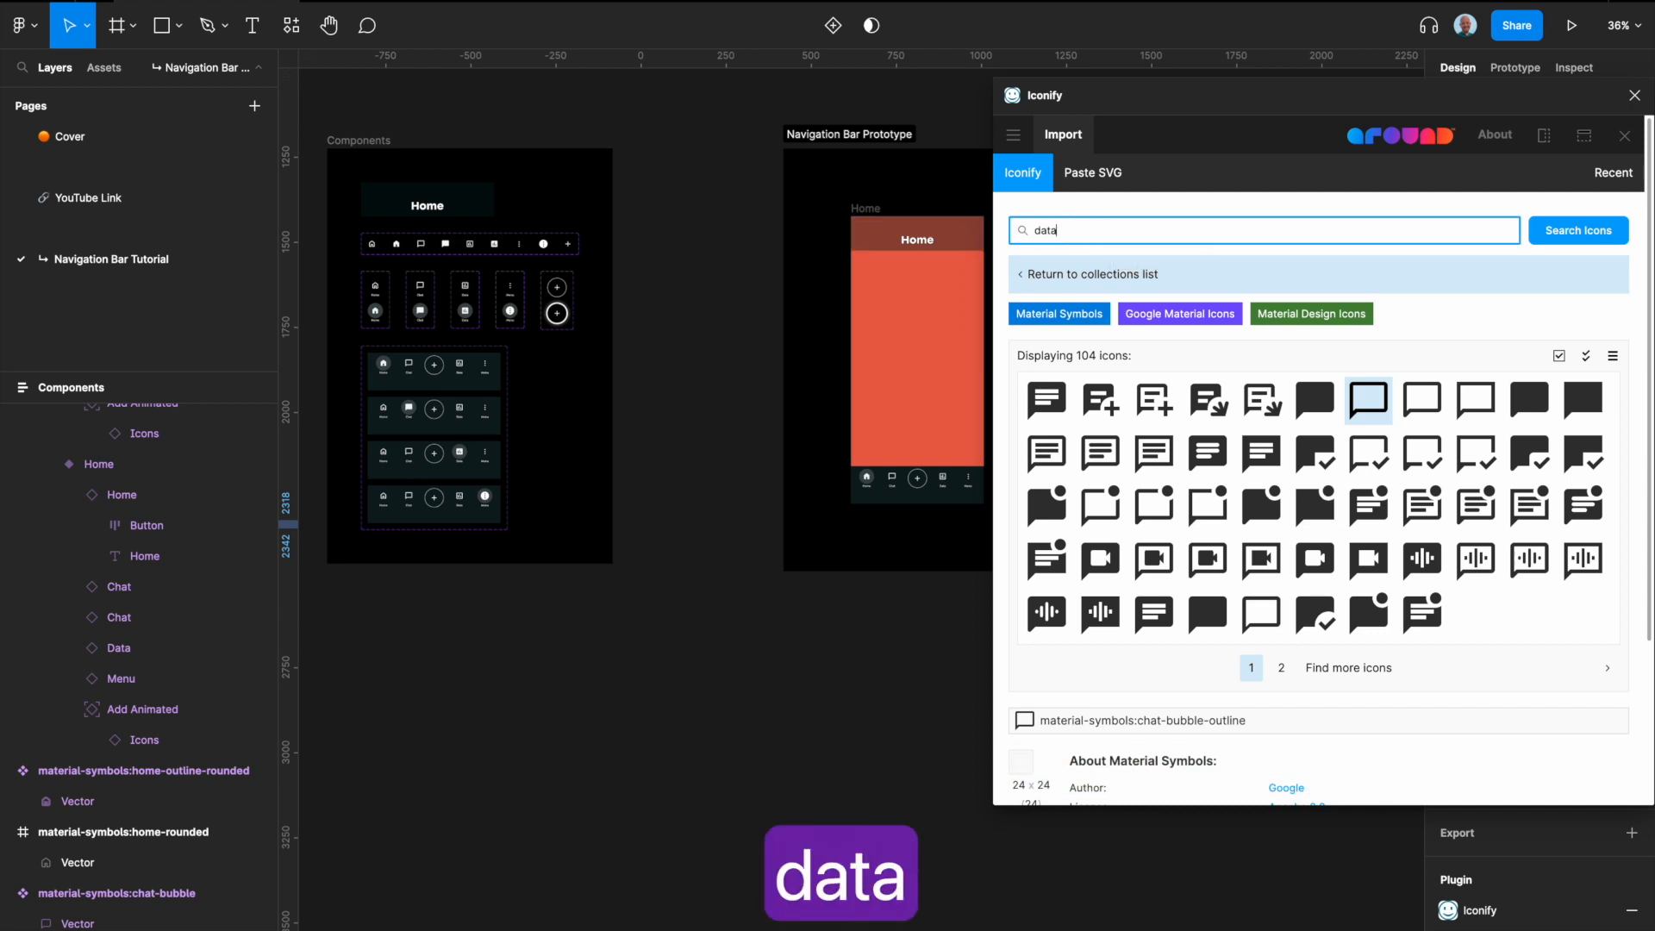
key(Return)
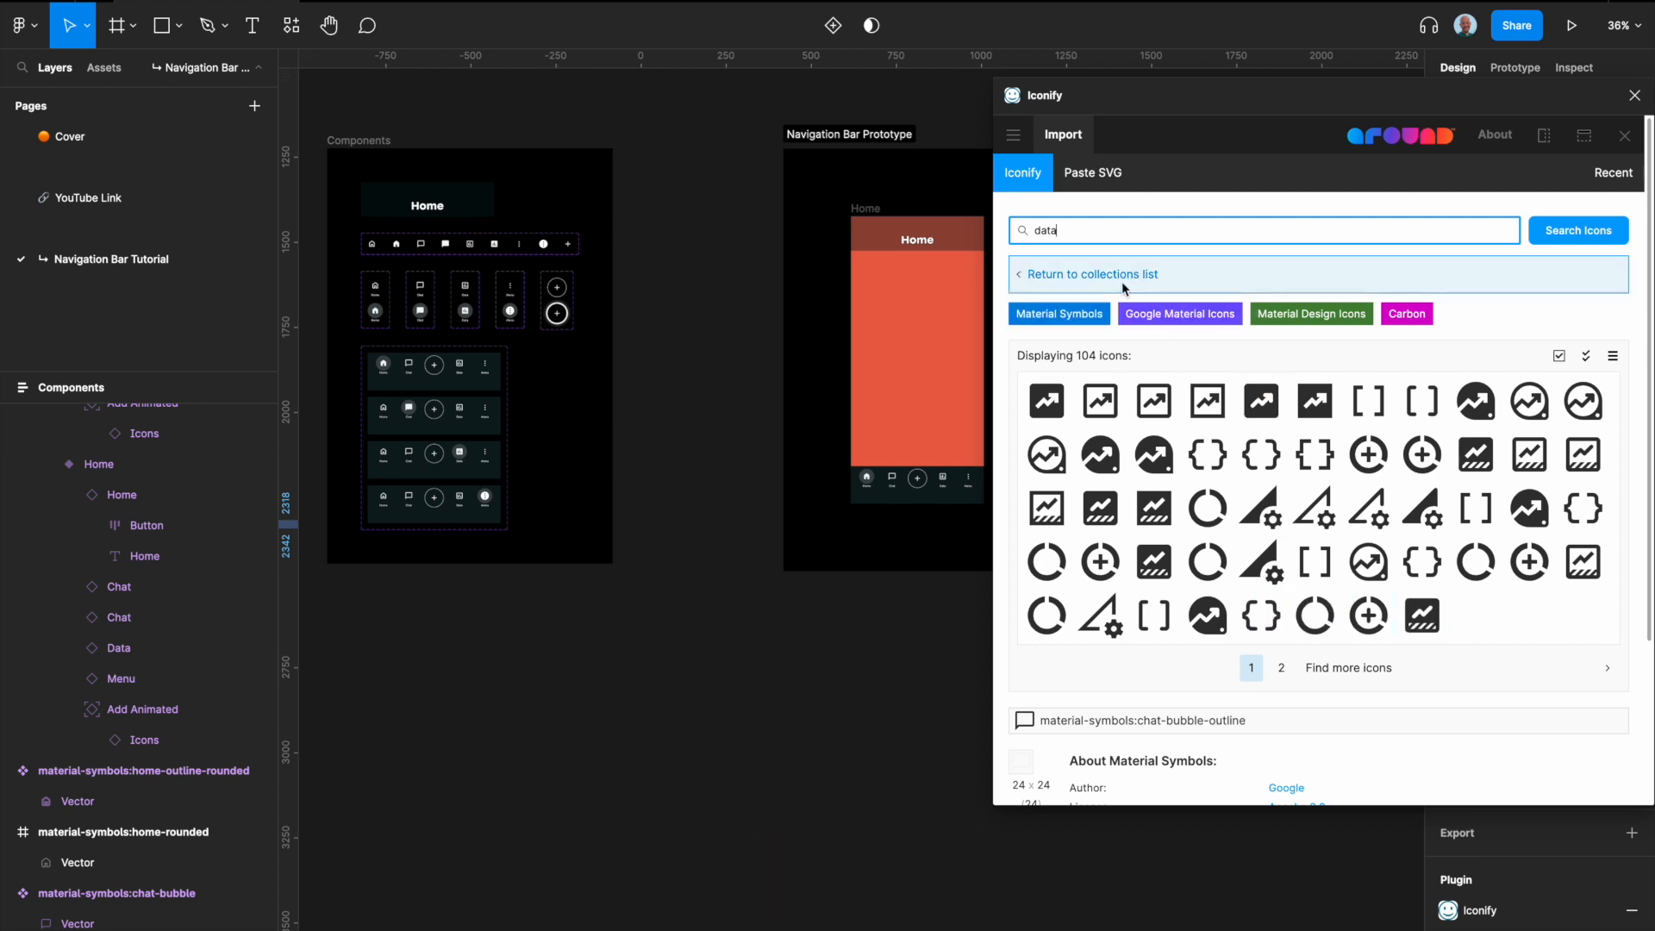
Step: Search the icon library for "graph", importing mdi:graph-box as a plain icon and mdi:graph-box-outline as a component
text(graph)
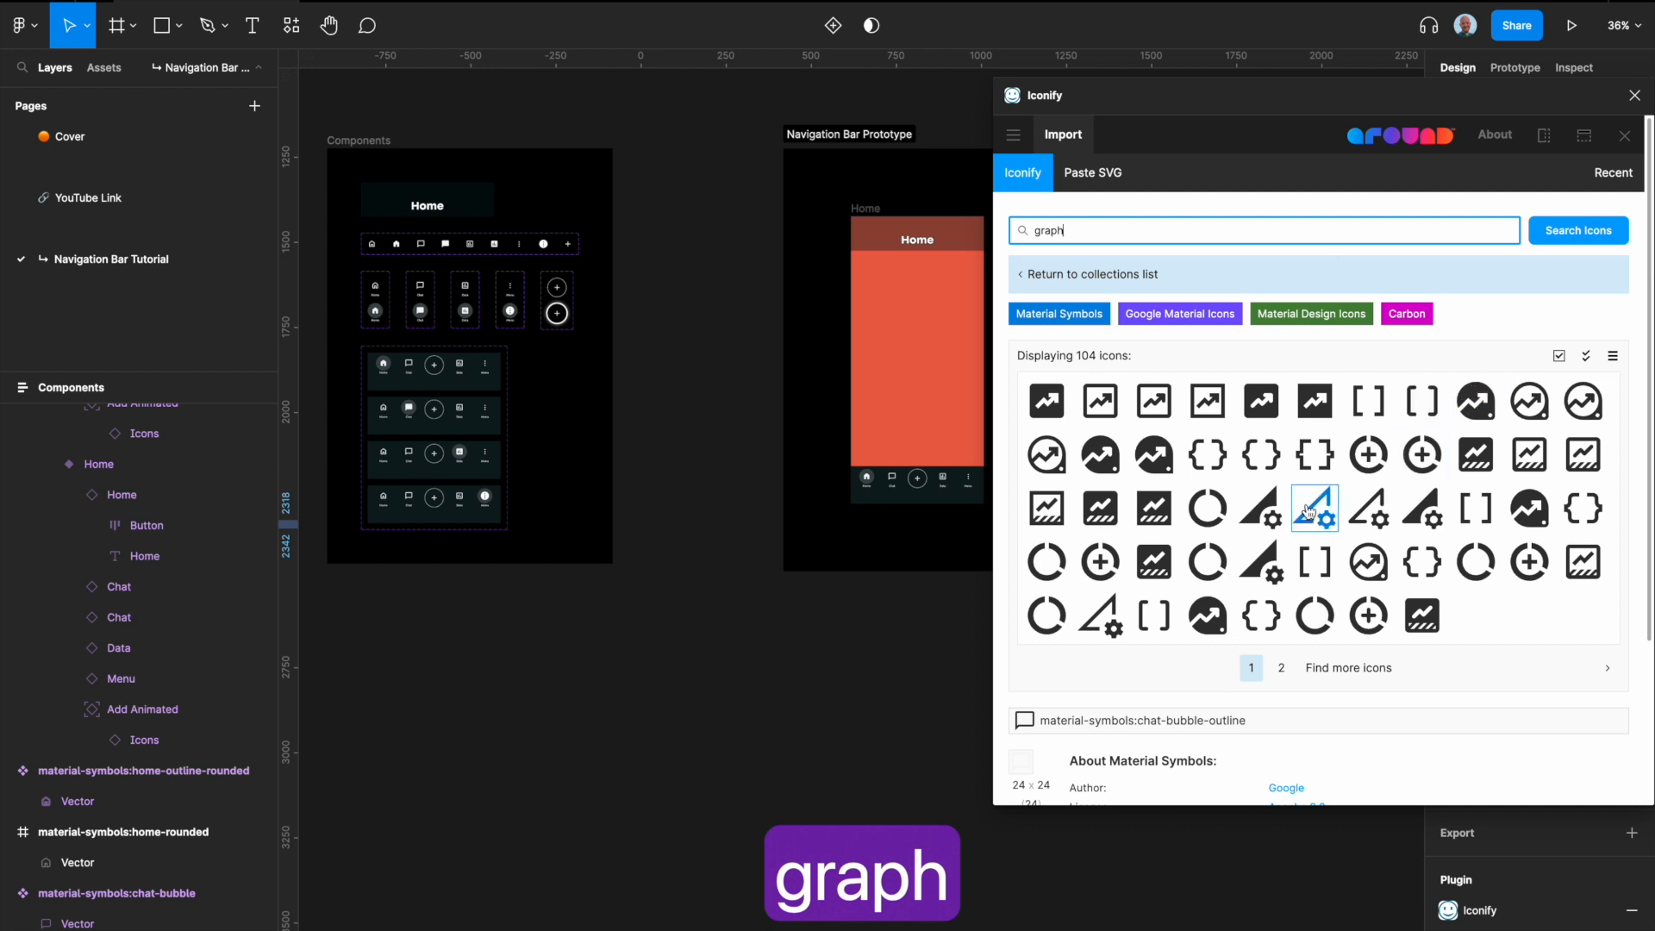
key(Return)
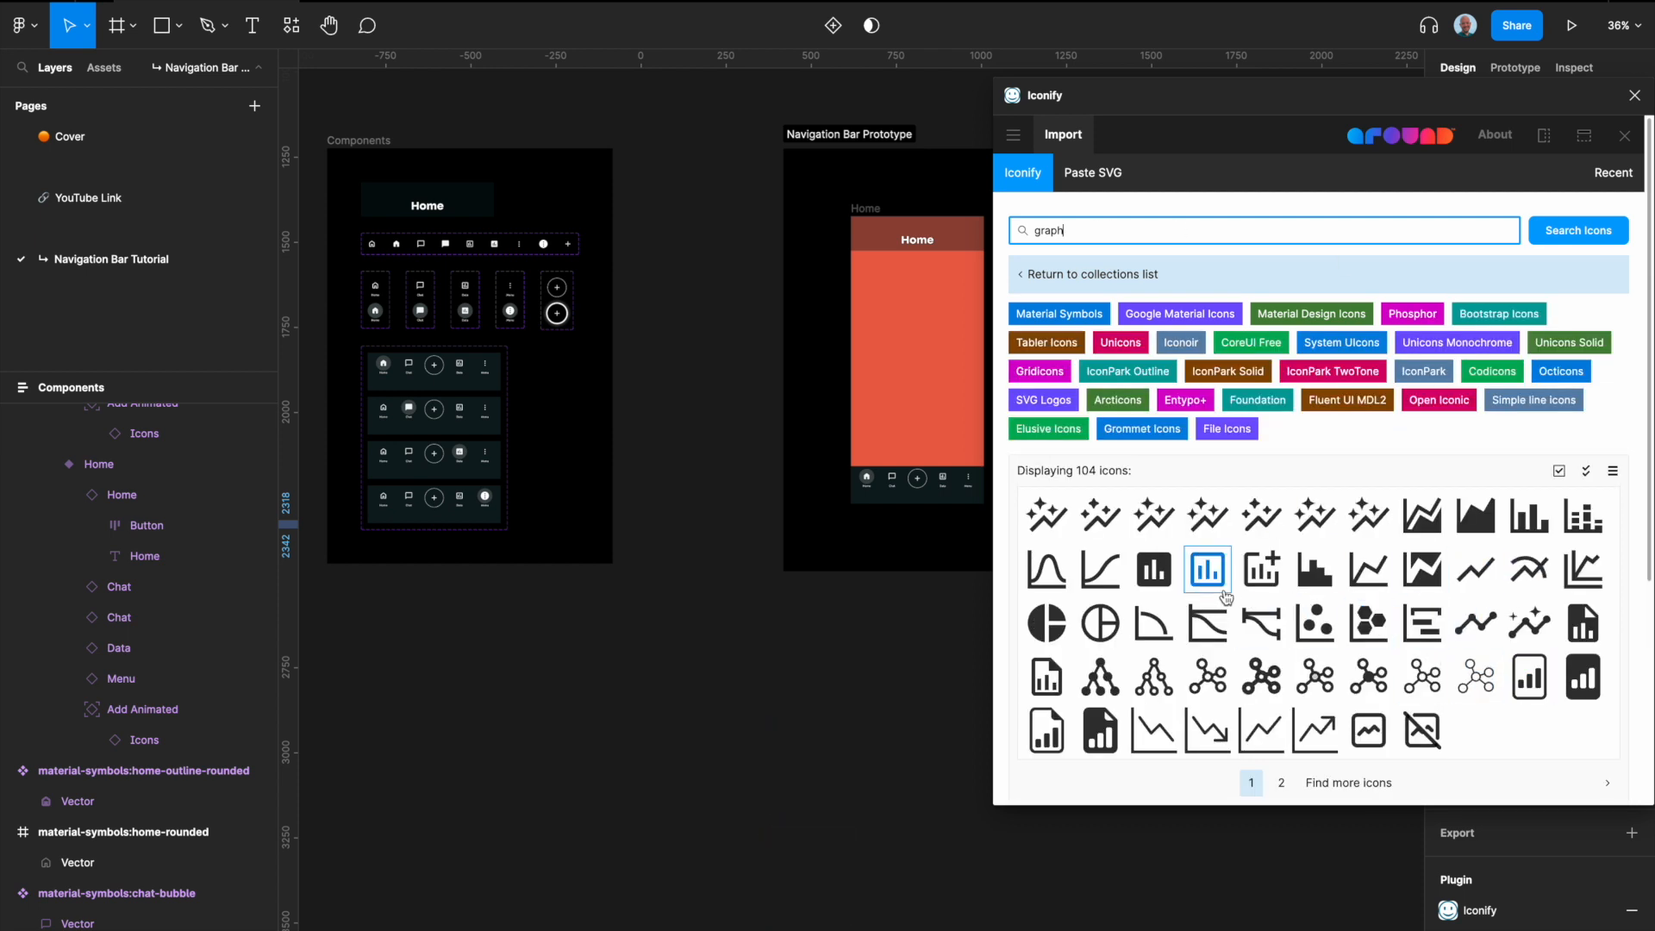
click(1161, 580)
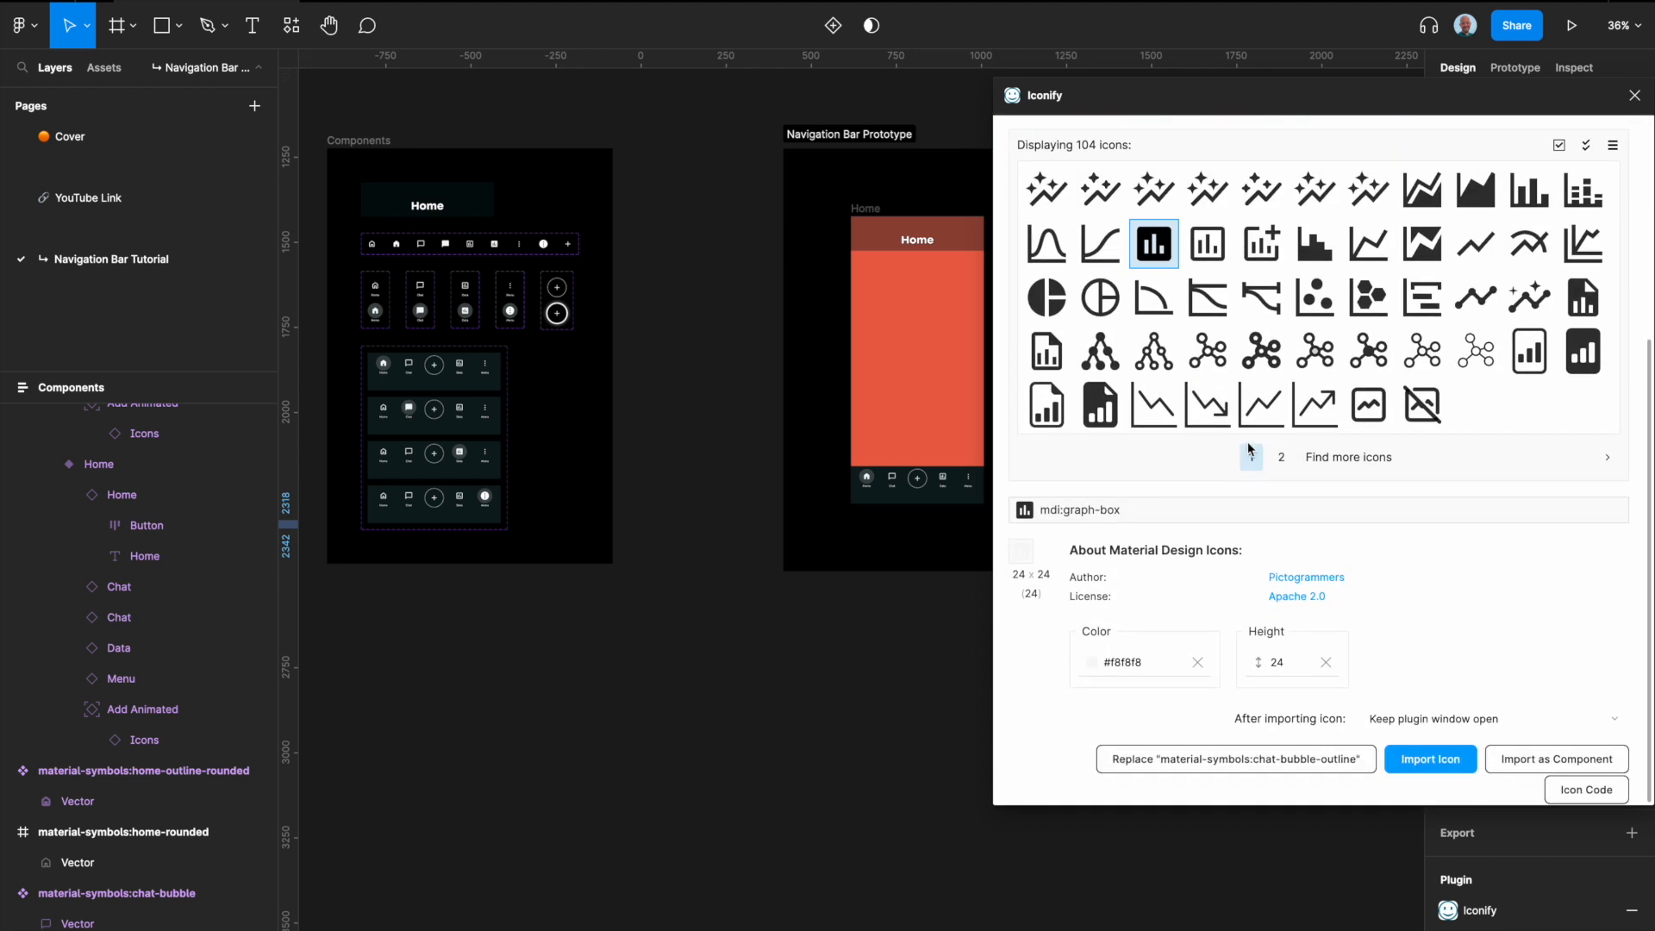
click(1434, 760)
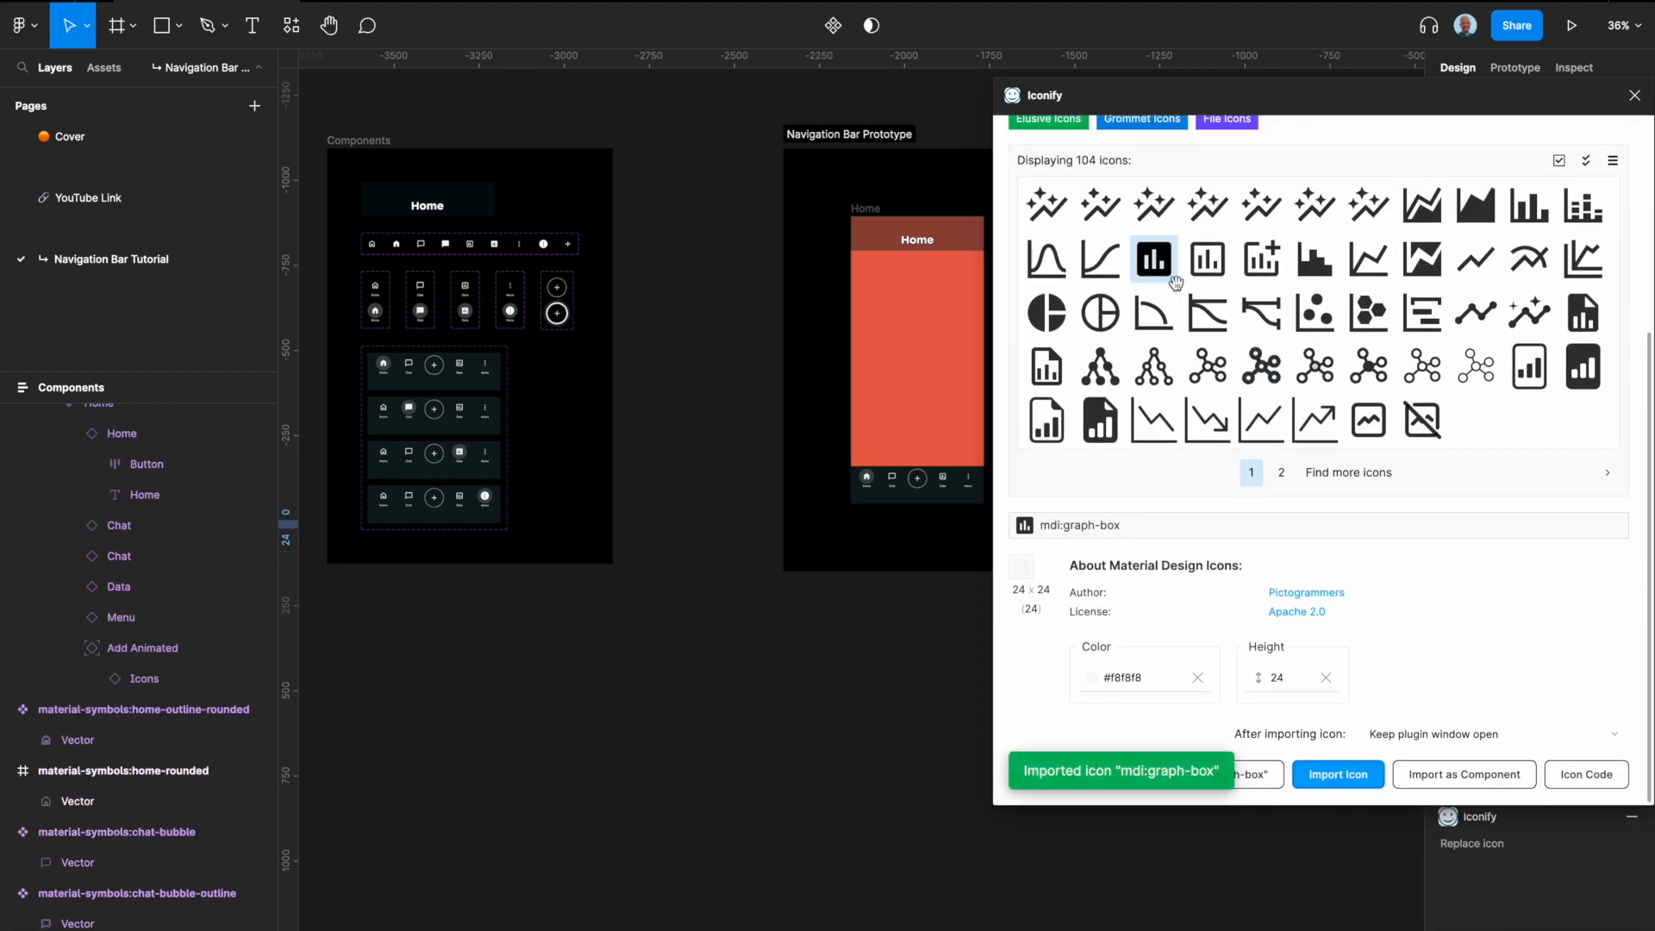
click(1208, 259)
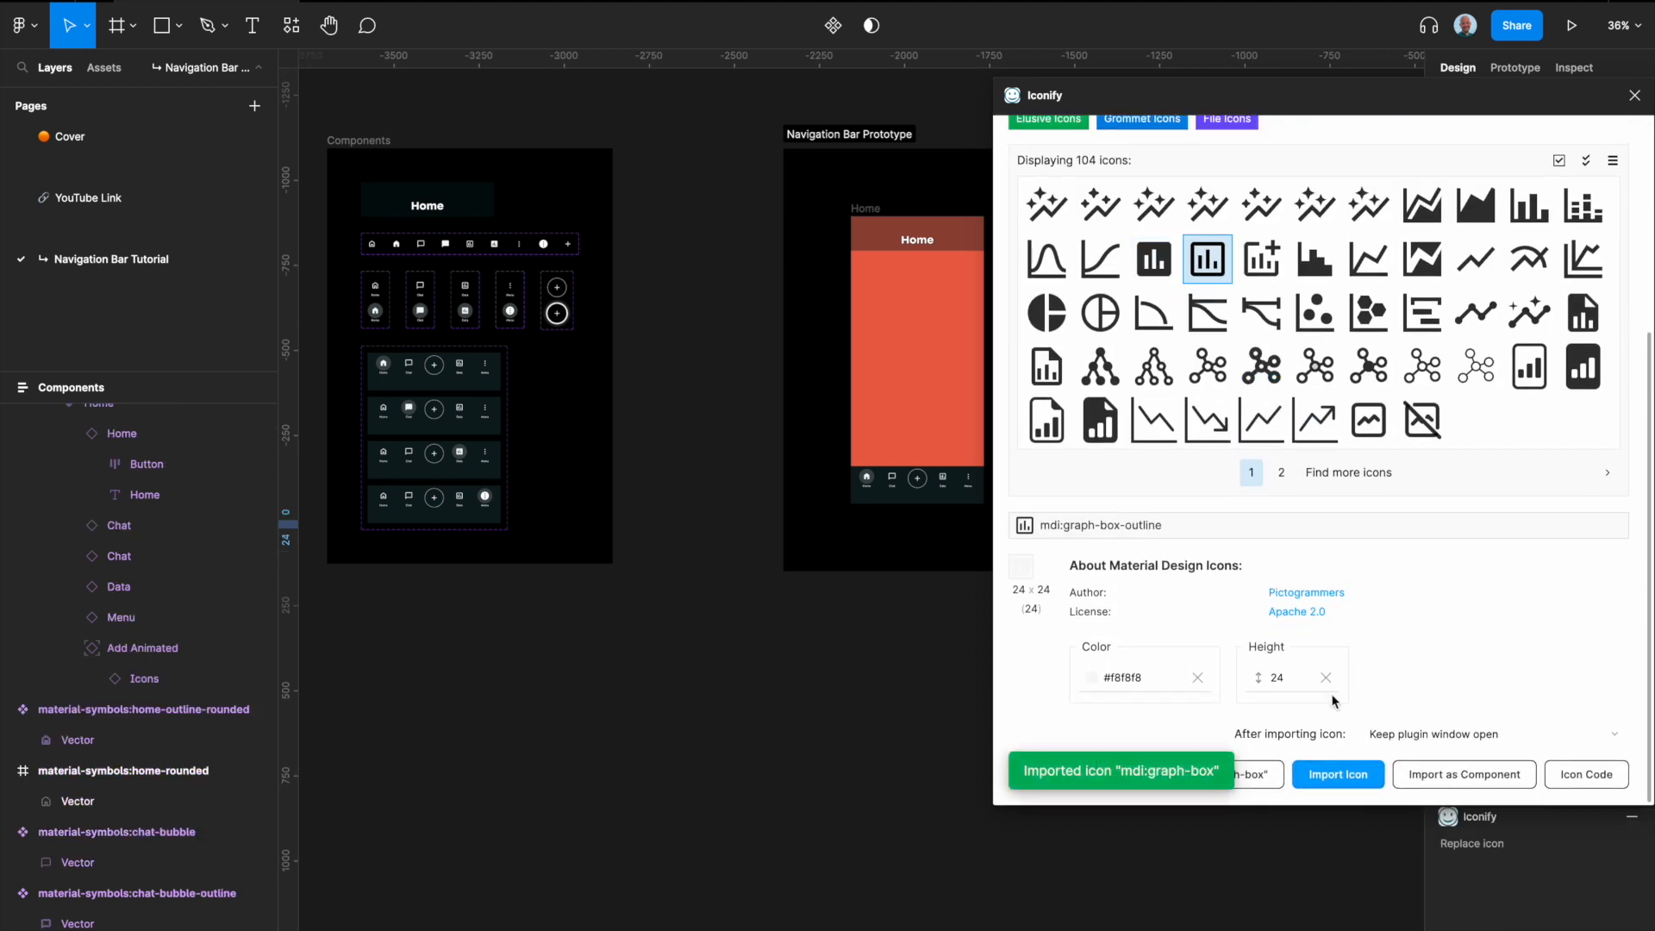
click(1453, 775)
Step: Search the icon library for "menu" and import carbon:overflow-menu-vertical from the second results page as a component
scroll(1138, 325, up, 5)
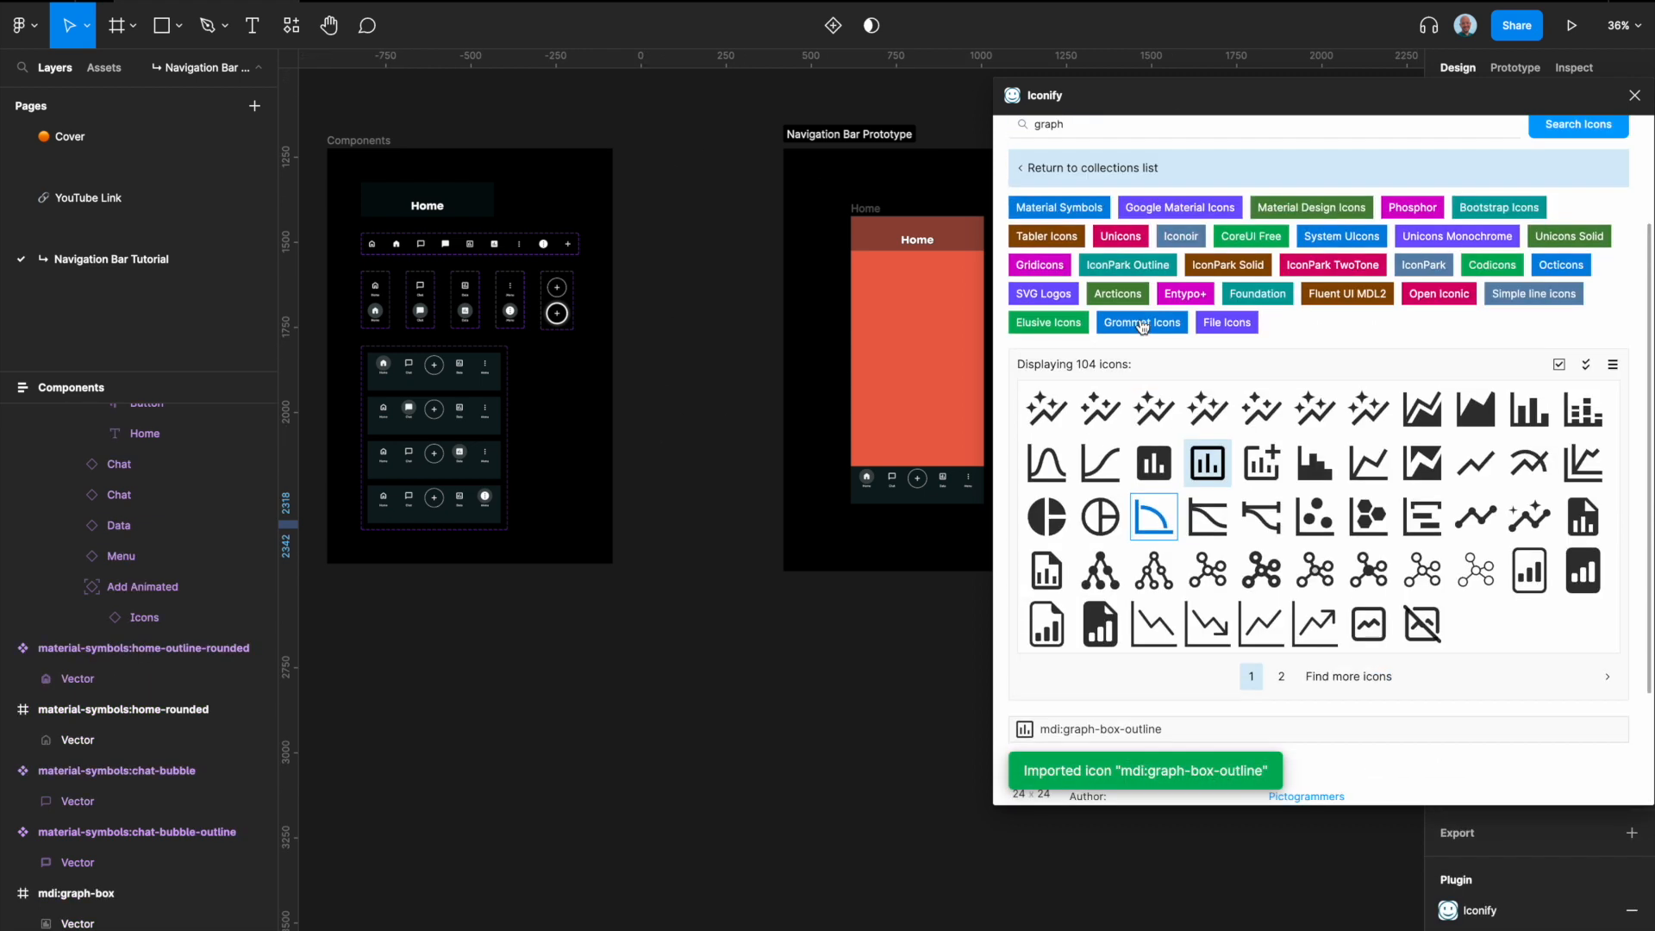
click(1125, 227)
text(menu)
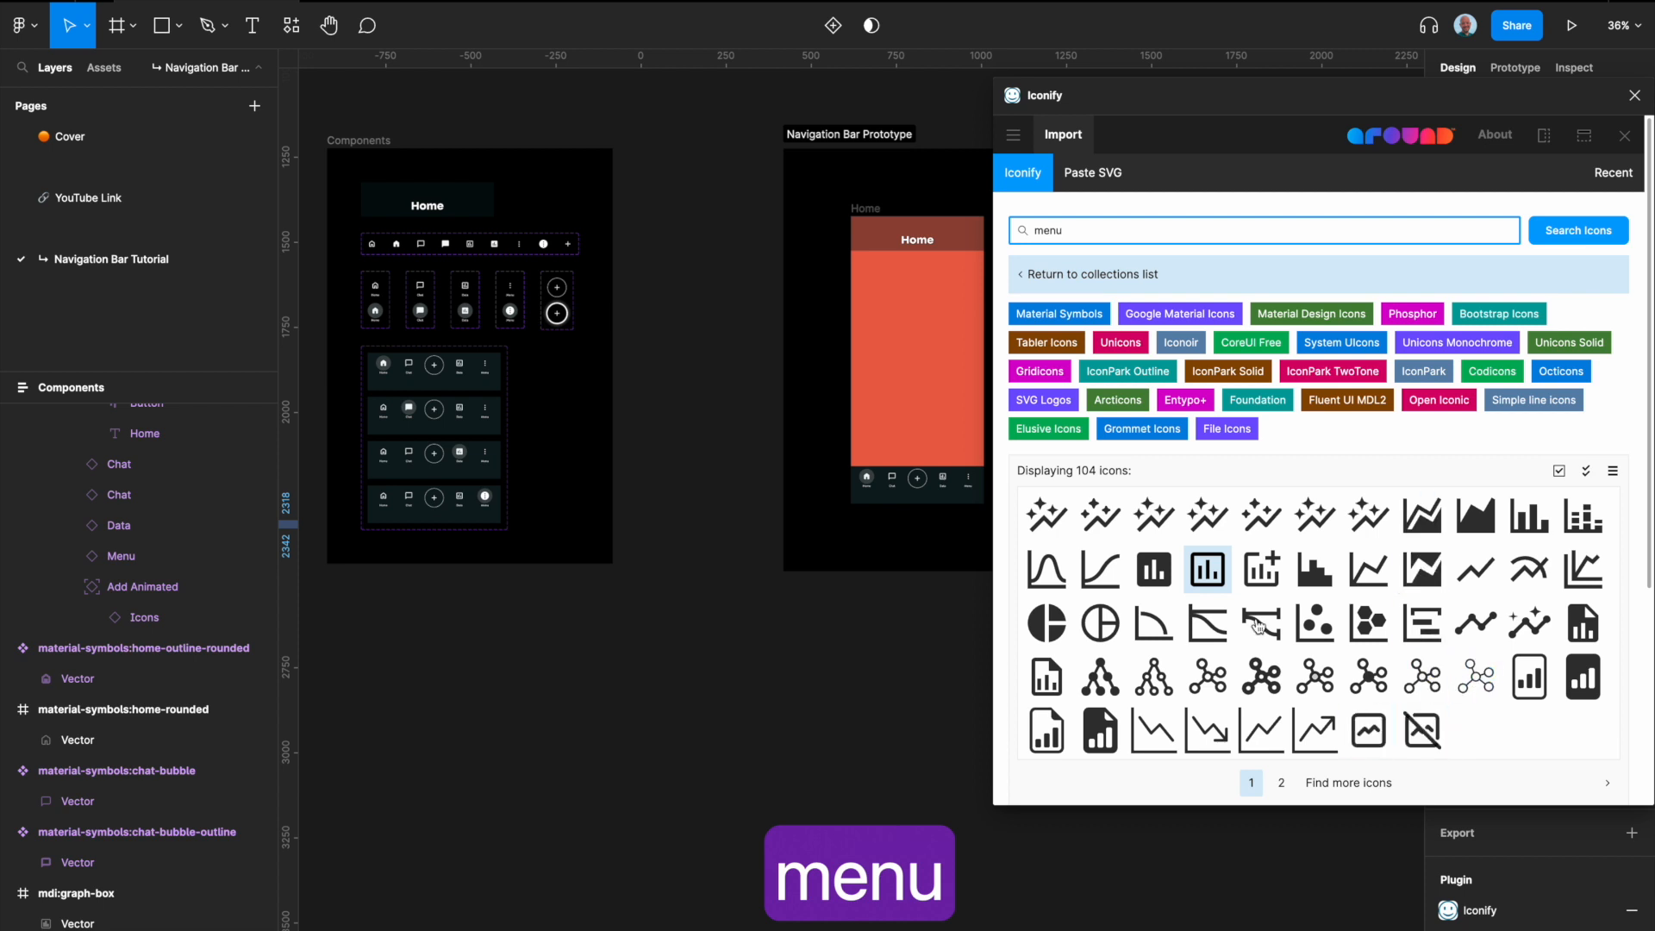
key(Return)
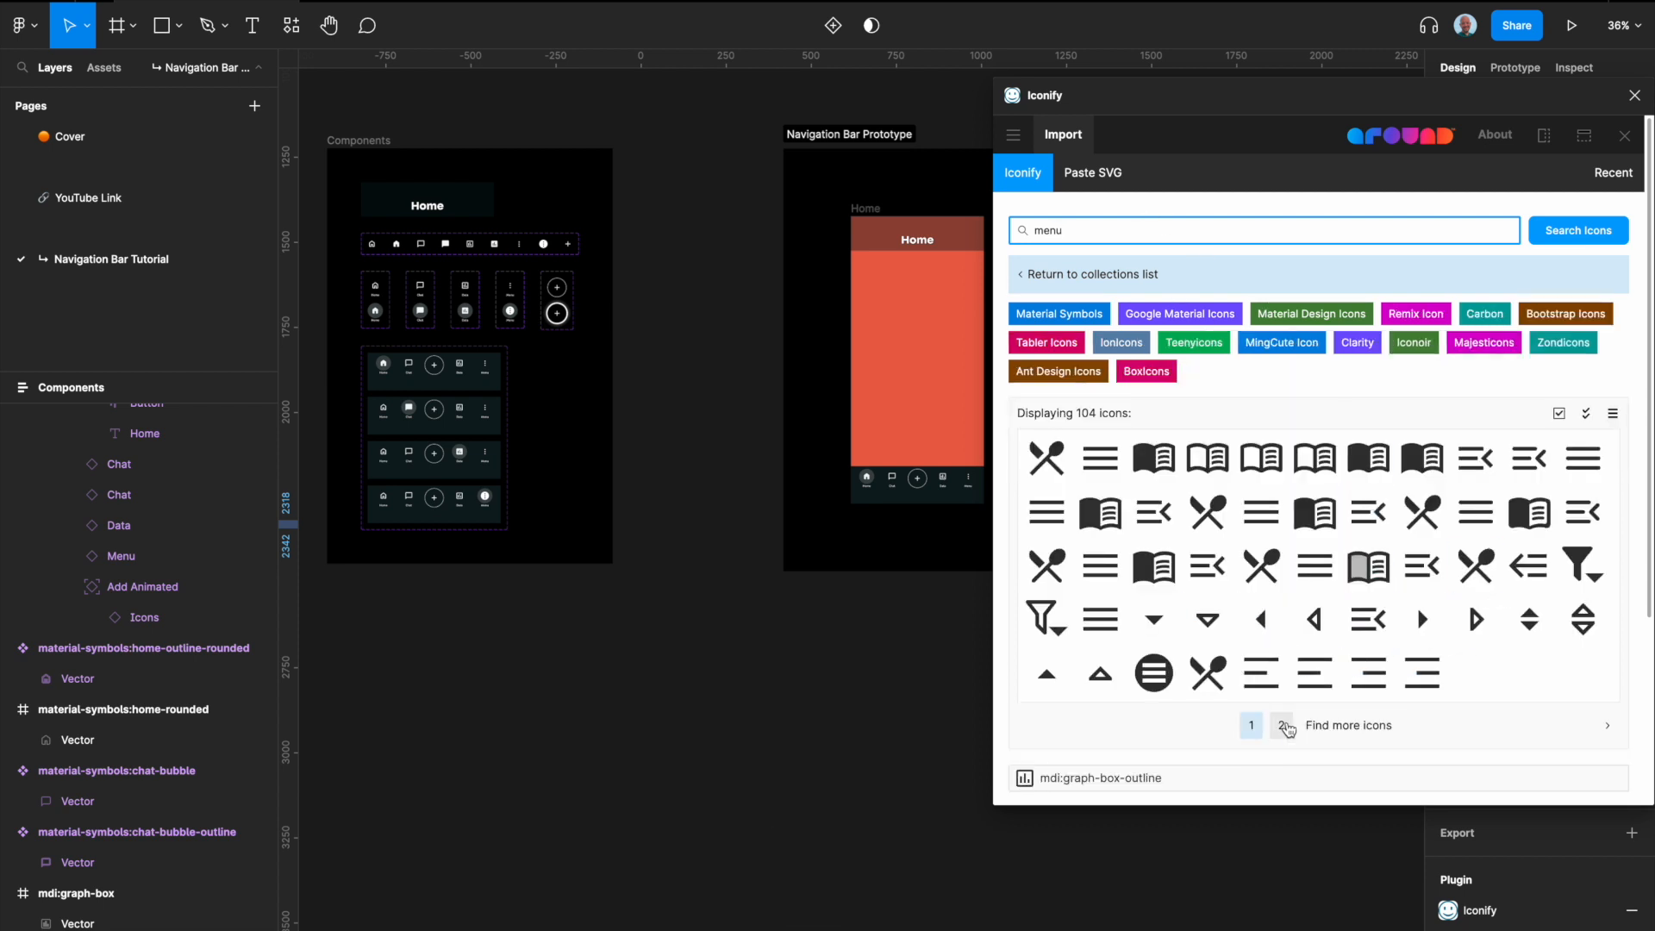
click(1286, 728)
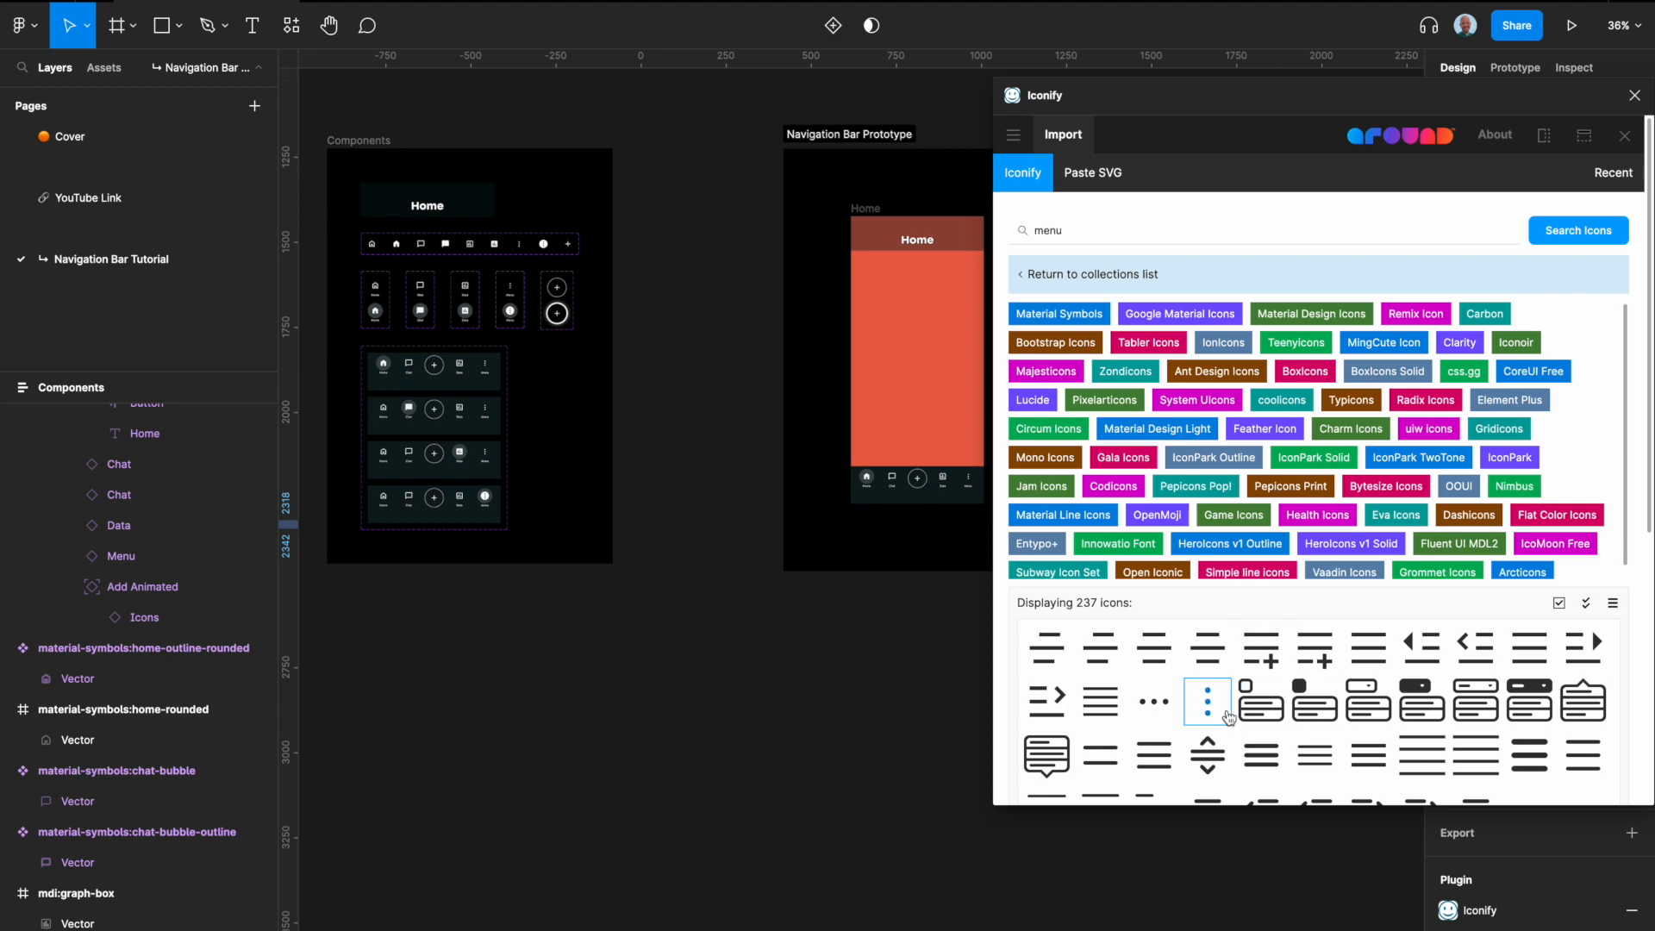
click(1208, 712)
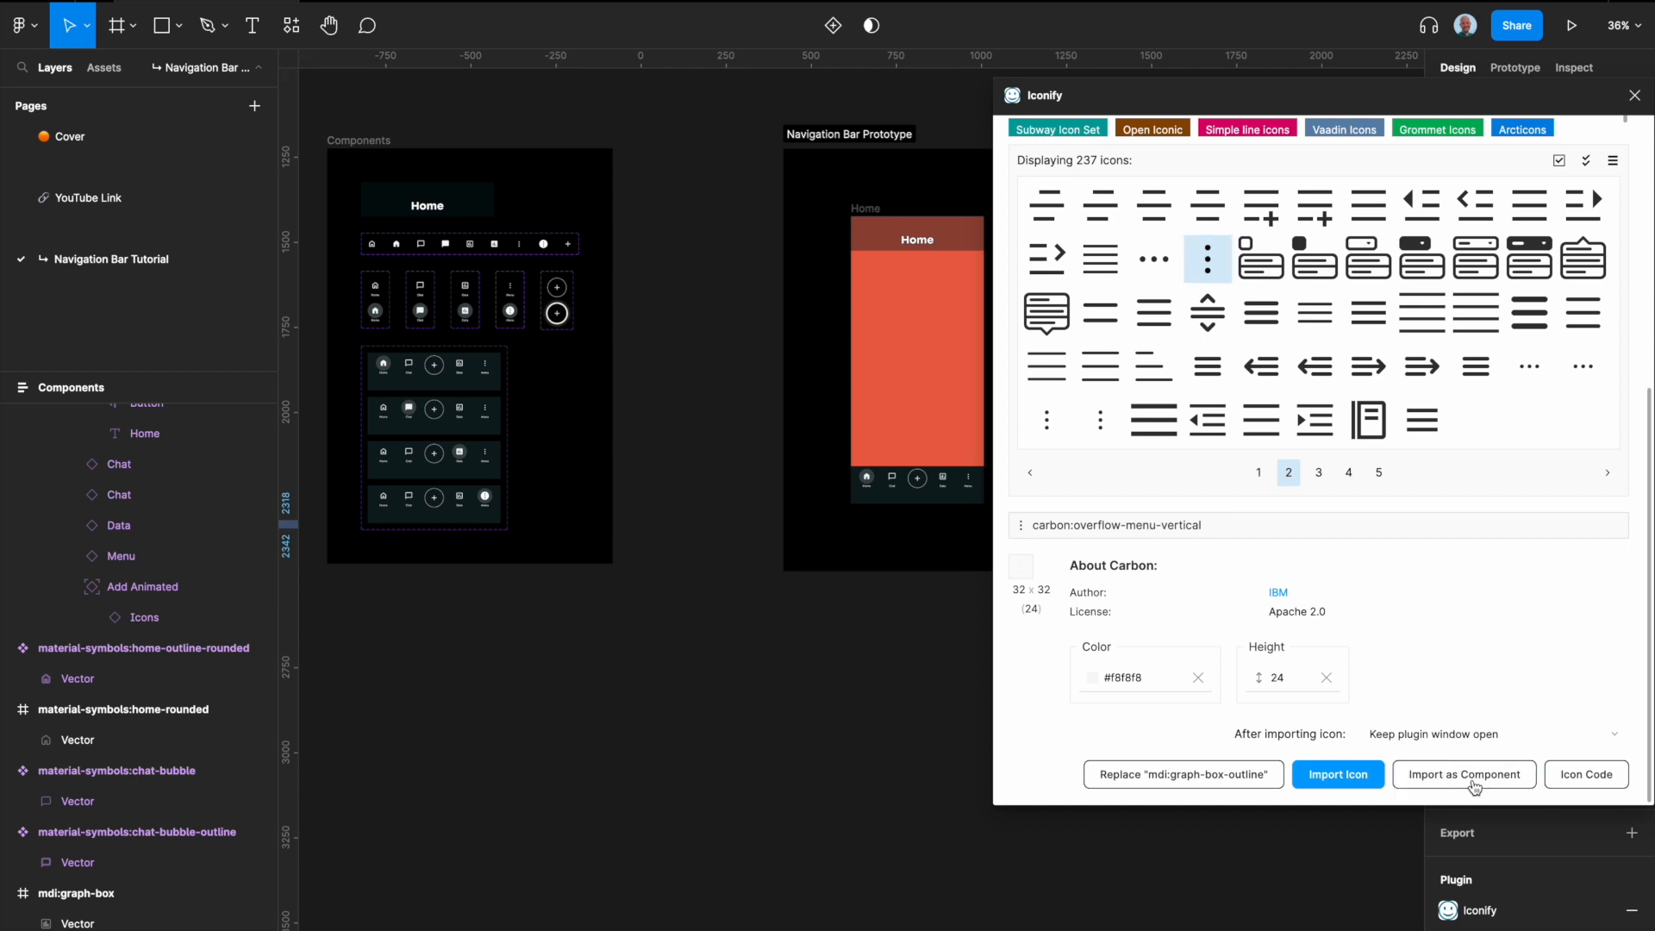
click(1476, 781)
Step: Search the icon library for "plas"
scroll(1244, 510, up, 5)
click(1087, 230)
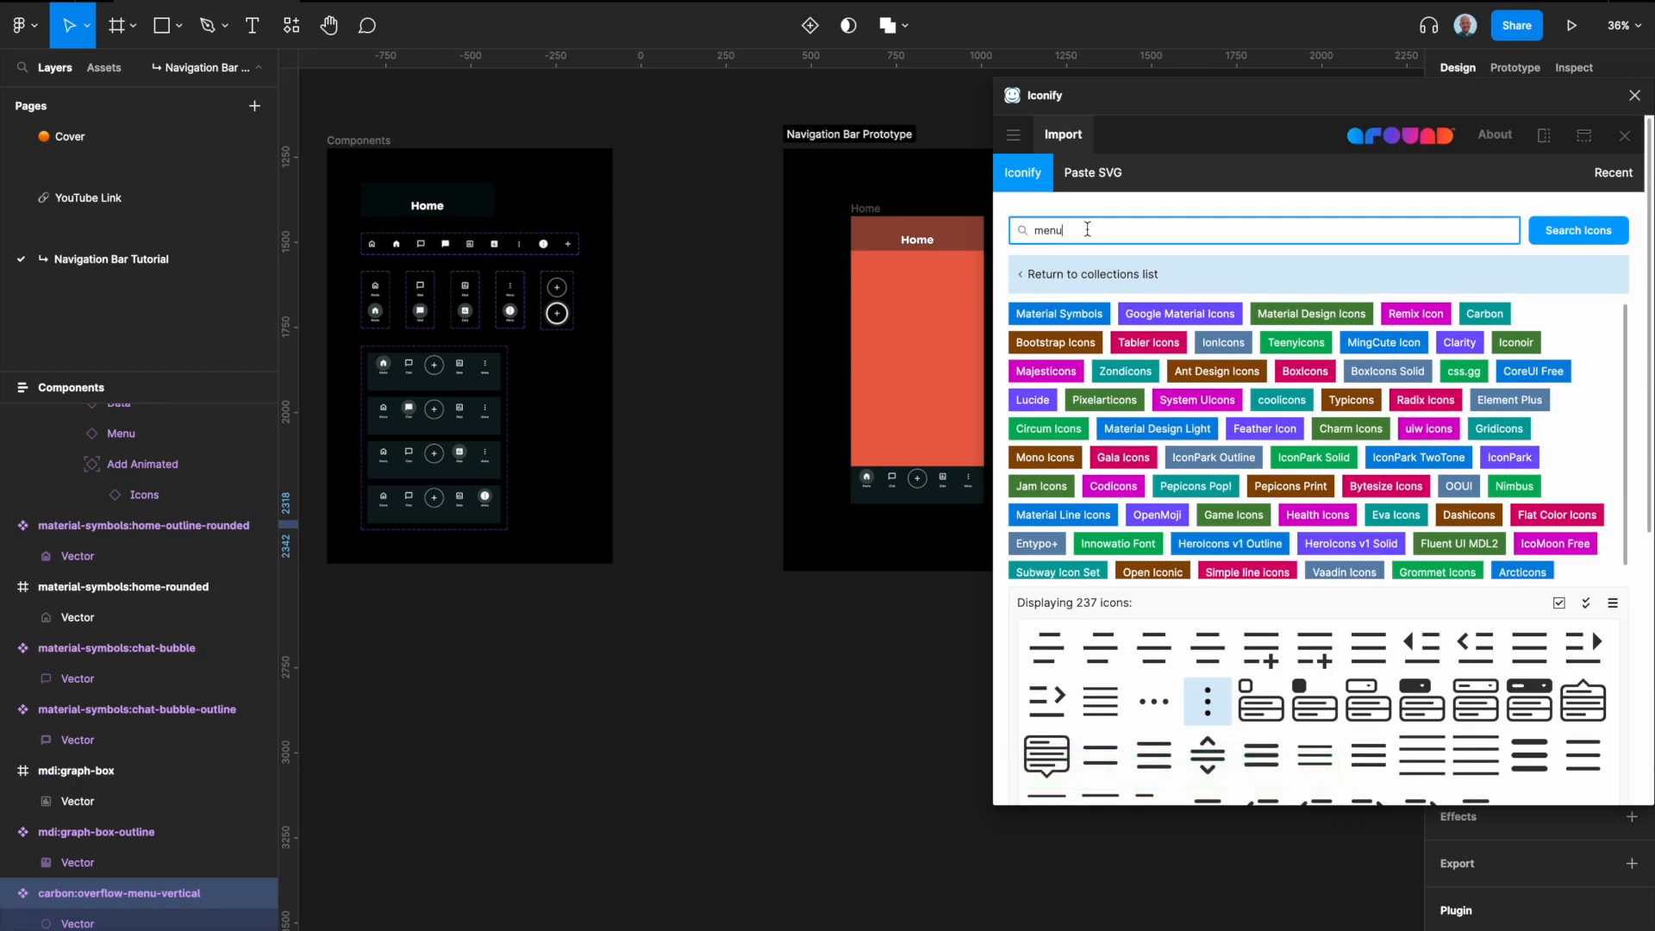
text(plas)
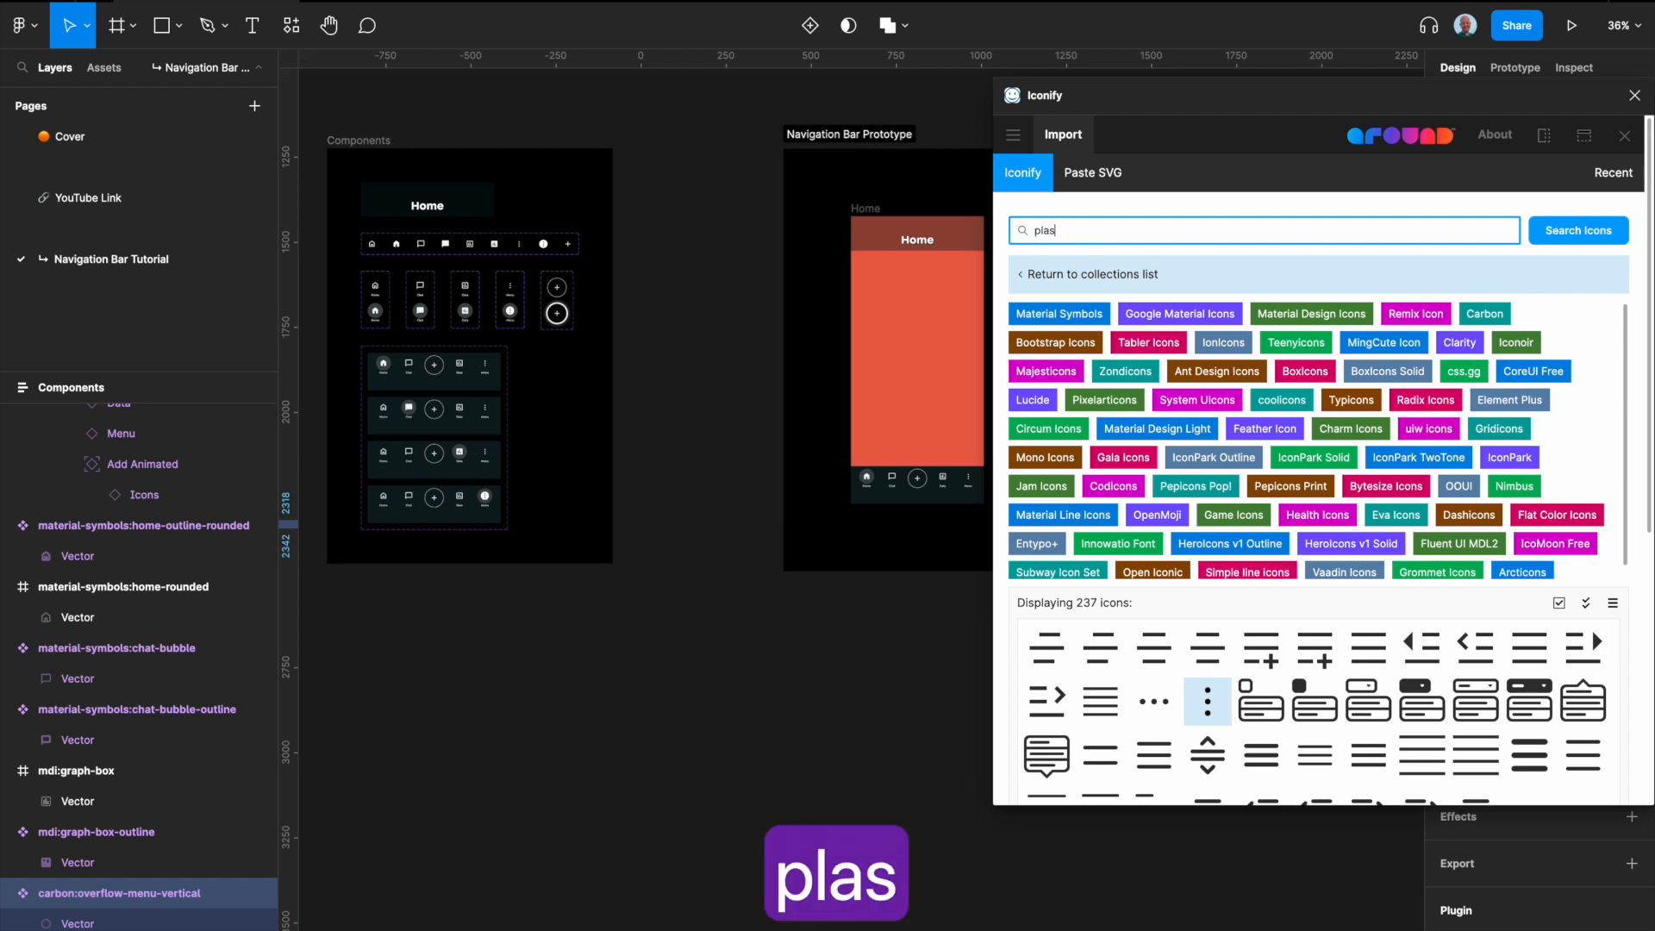
key(Return)
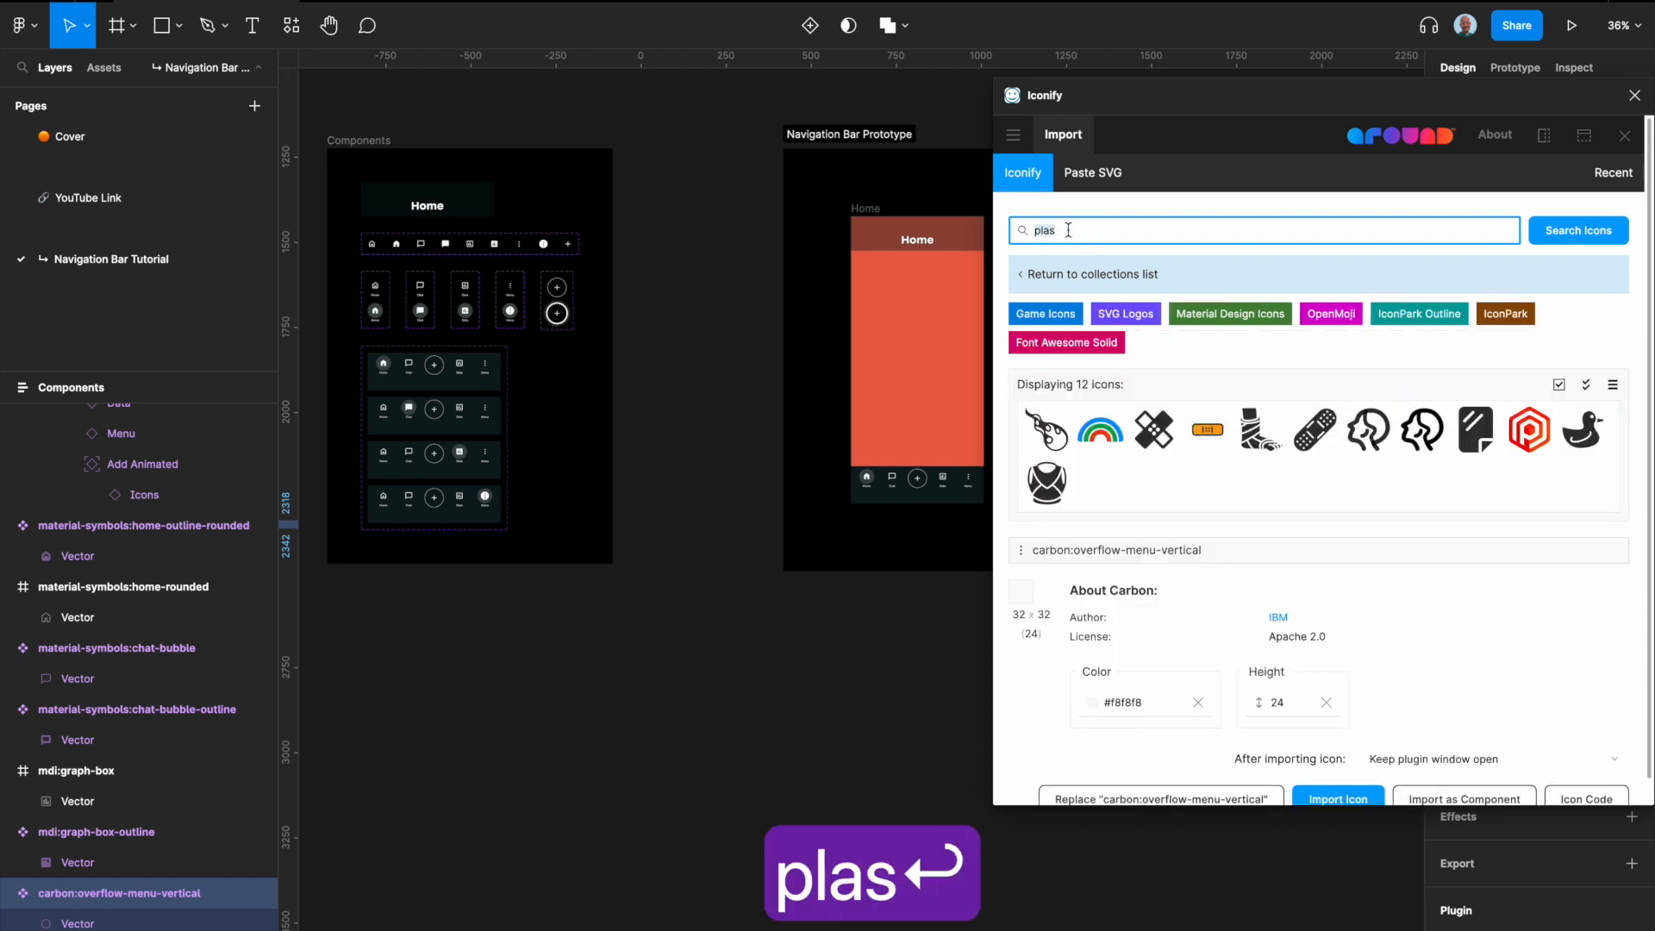
Step: Search the icon library for "add", import material-symbols:add as a component, and close the Iconify plugin
text(add)
key(Return)
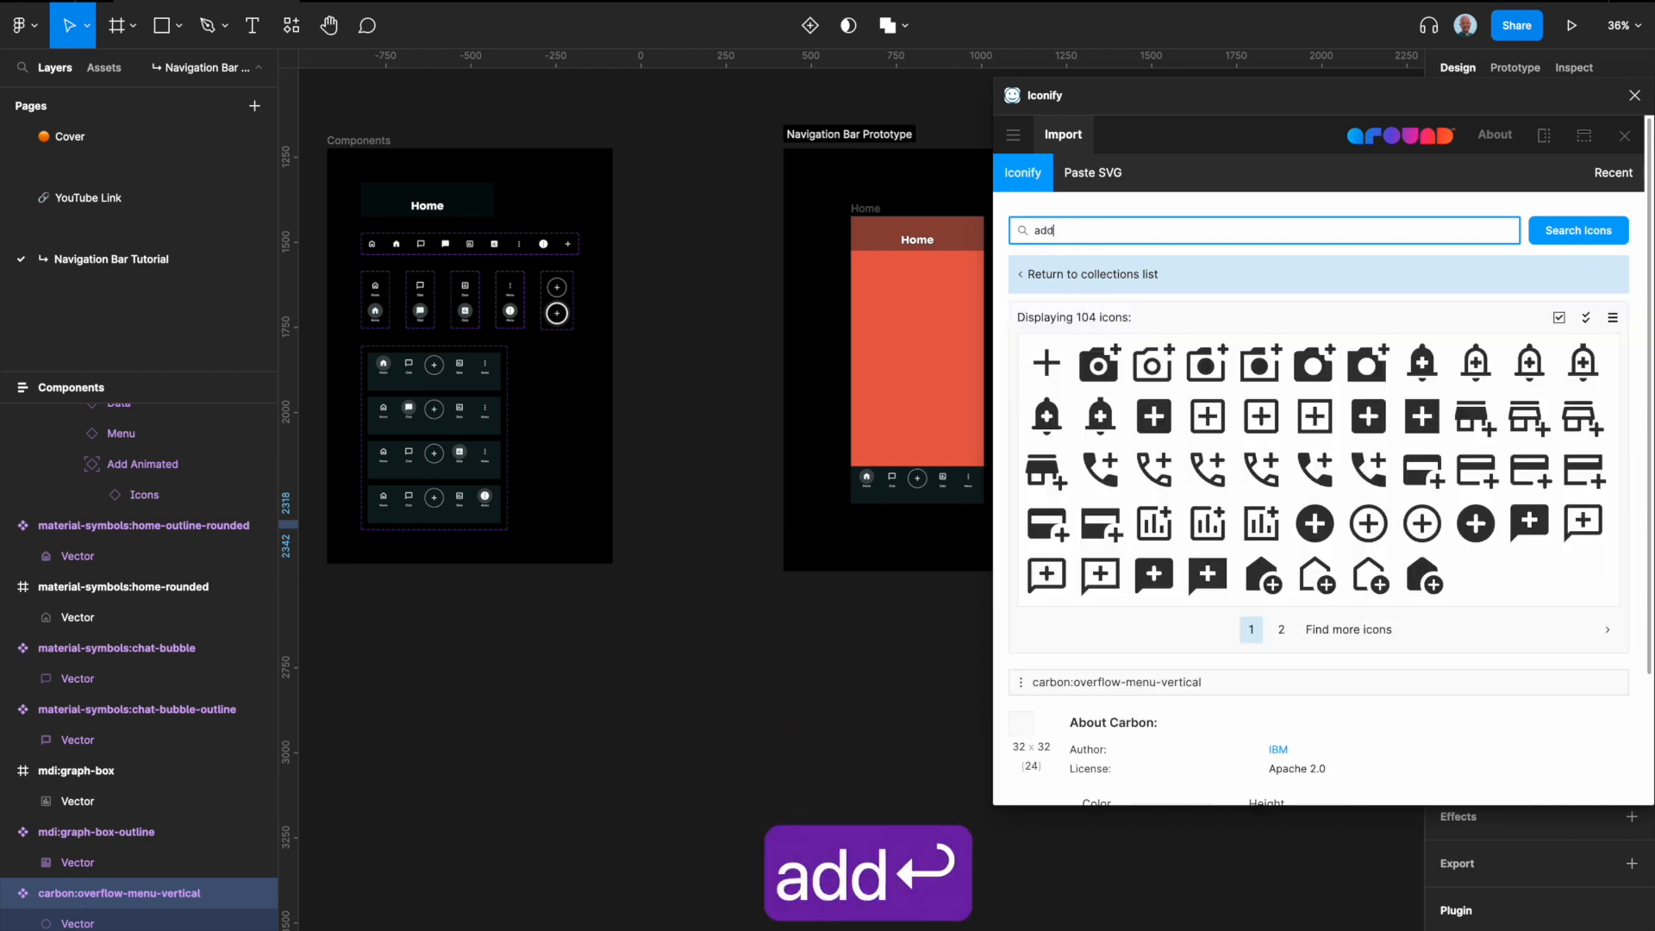
click(1044, 378)
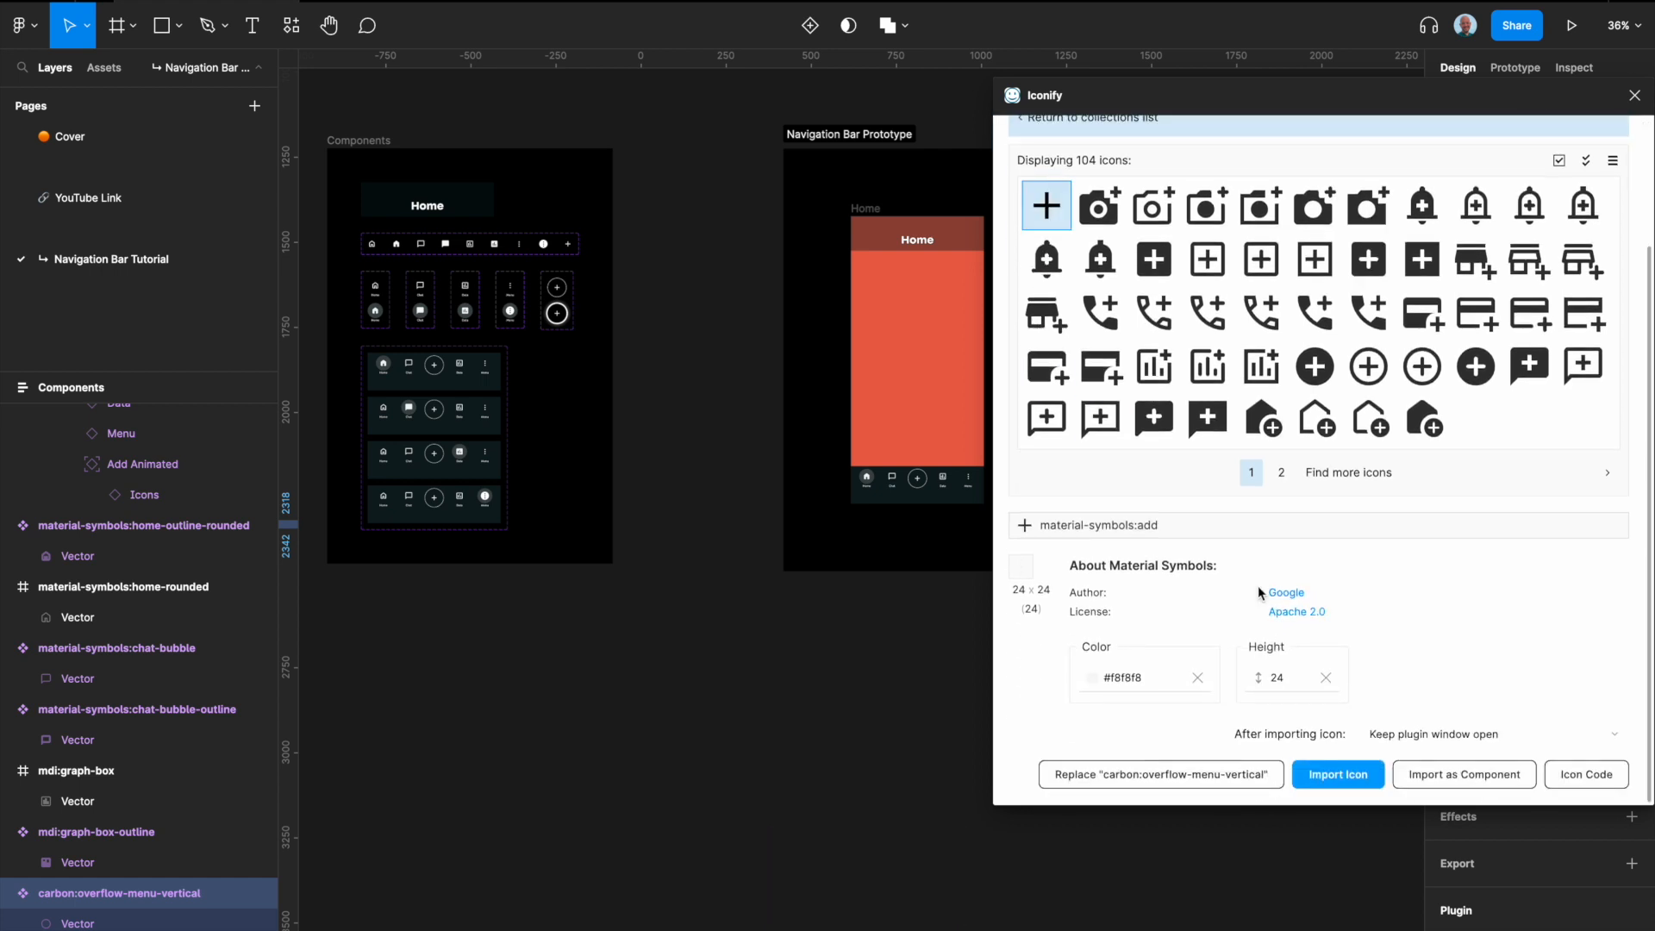
click(1429, 773)
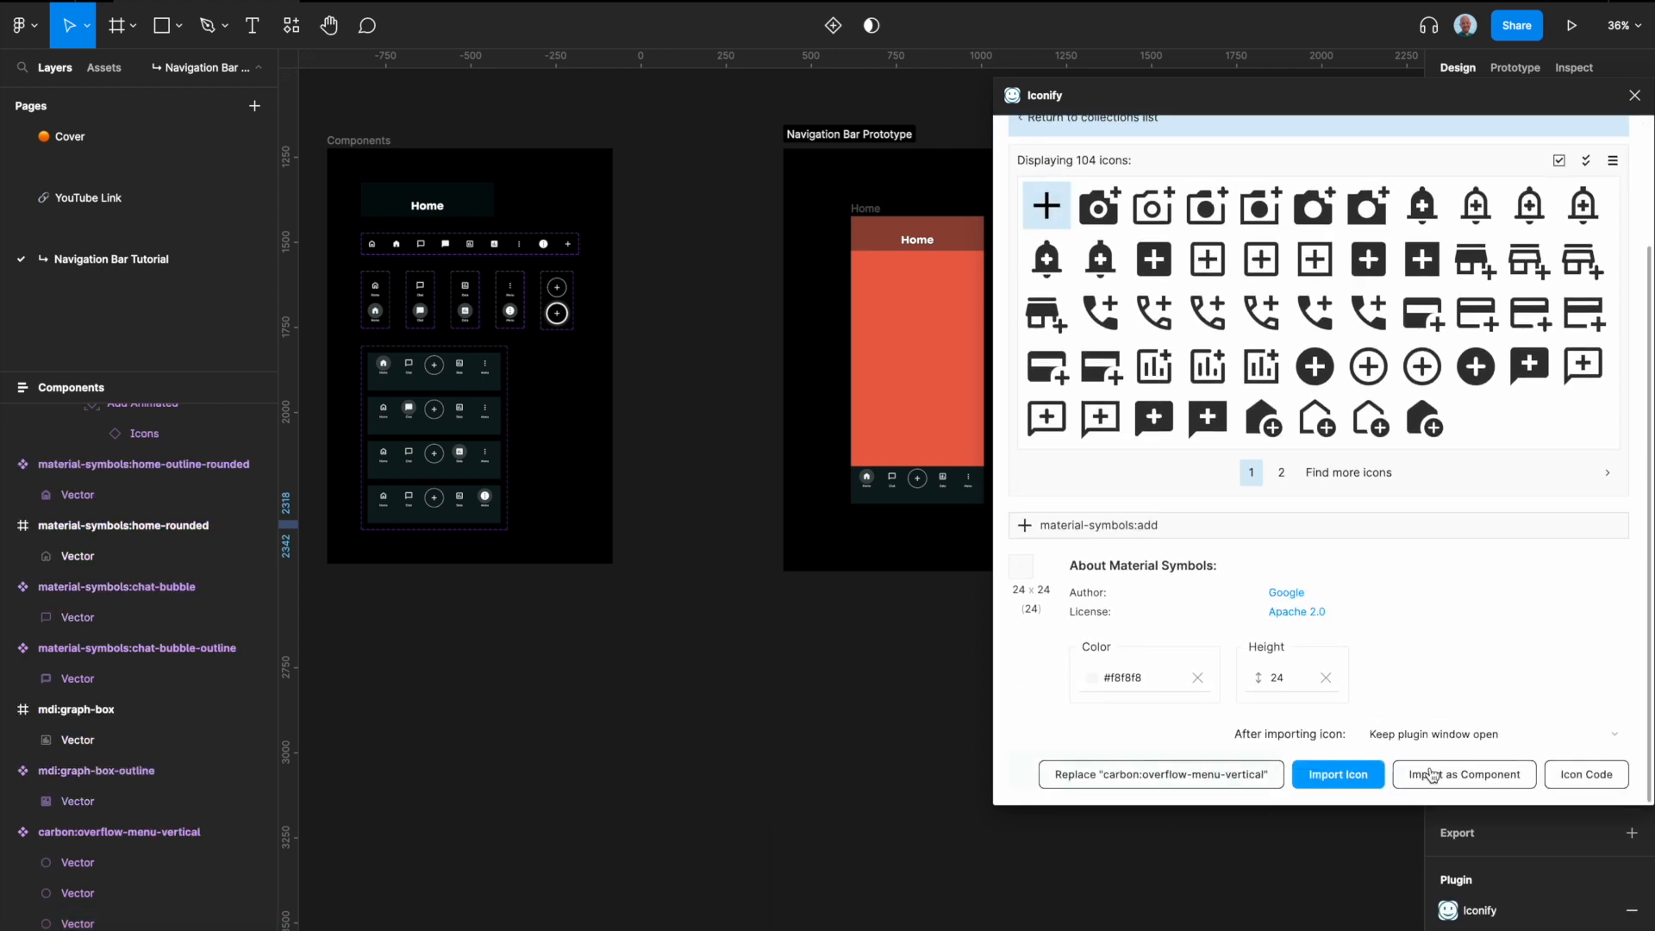
click(722, 600)
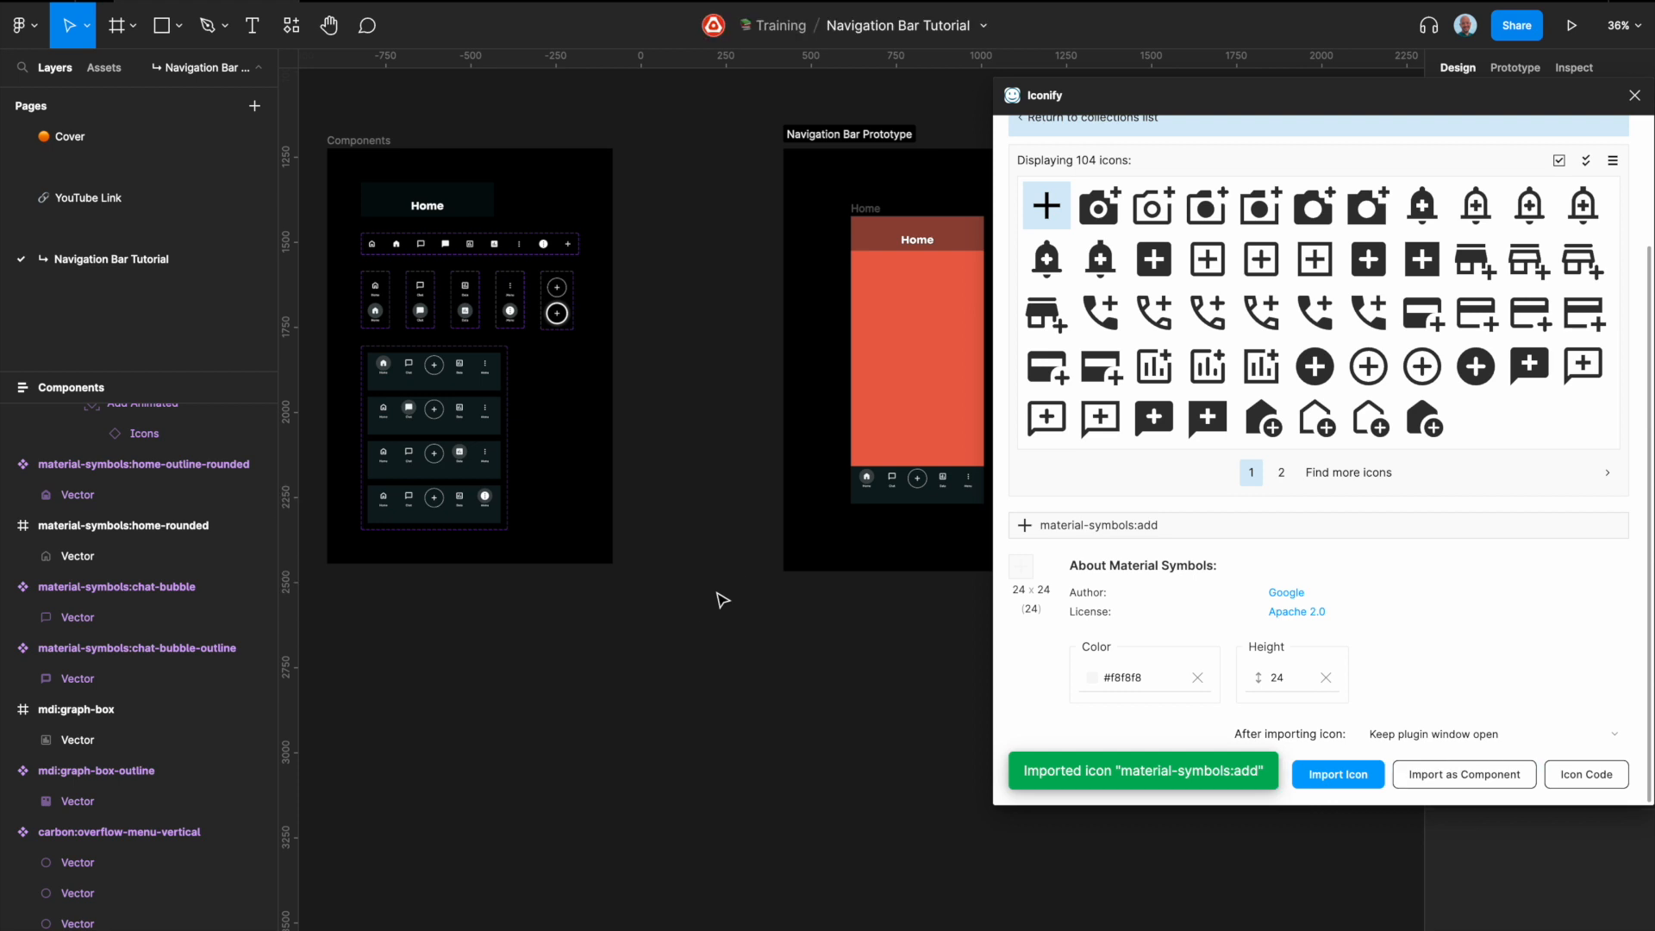
click(1634, 95)
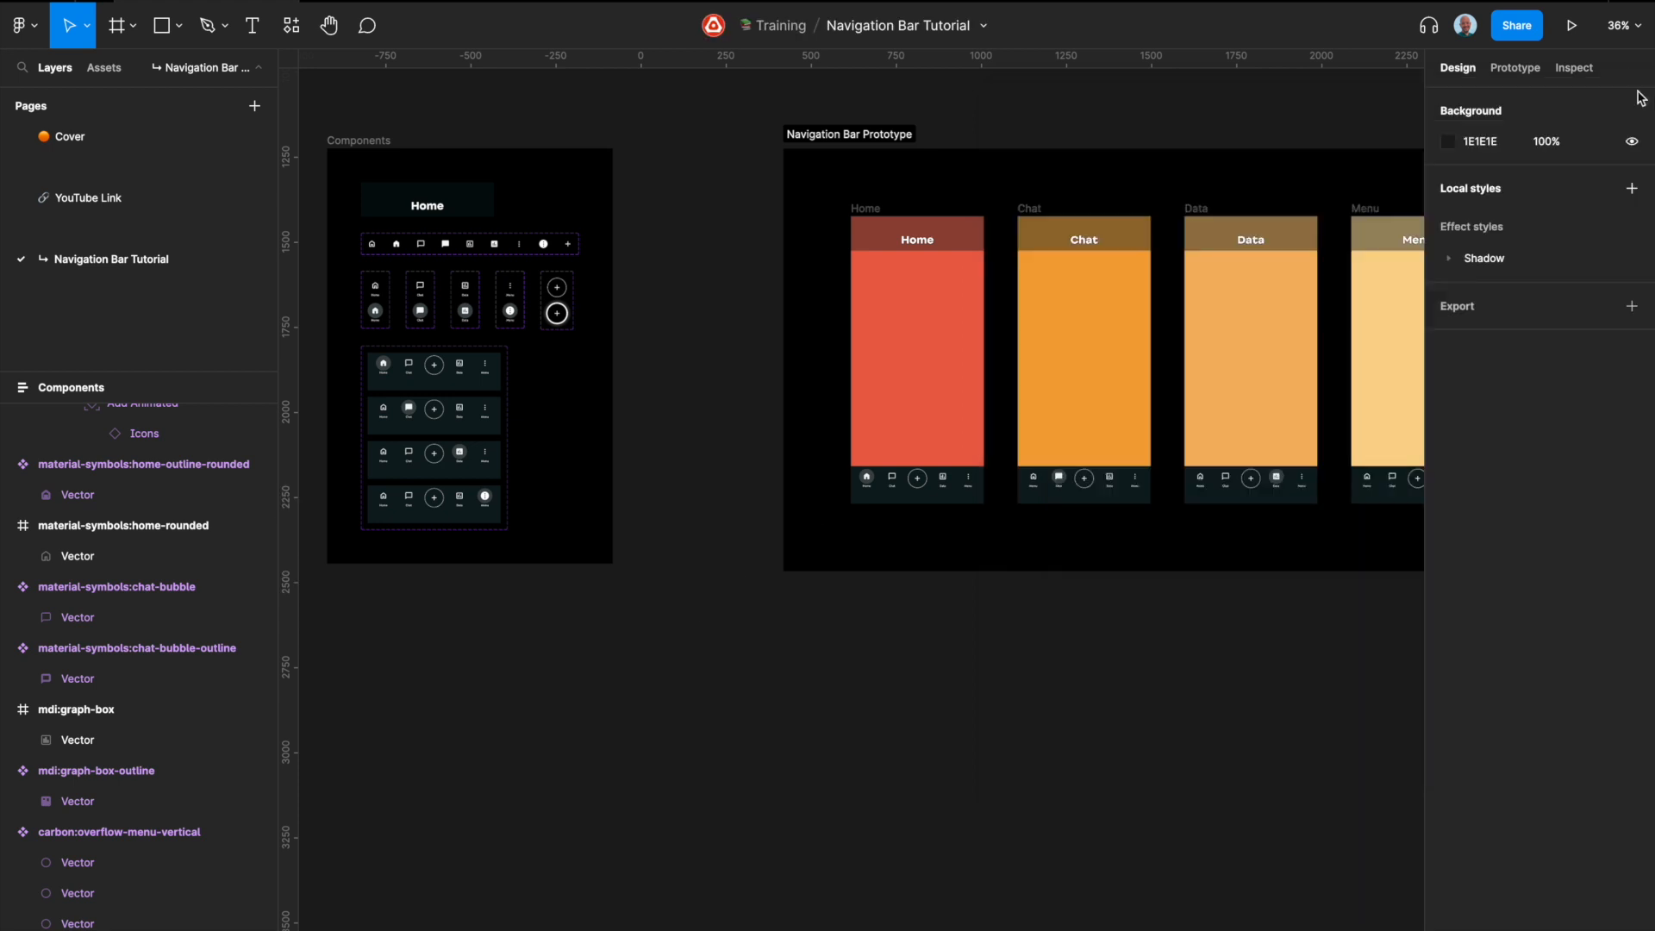
Step: Move the row of eight imported icons from beside the Navigation Bar Prototype section to the empty canvas below the Components section
scroll(960, 490, down, 3)
scroll(1123, 440, right, 2)
scroll(1121, 485, up, 5)
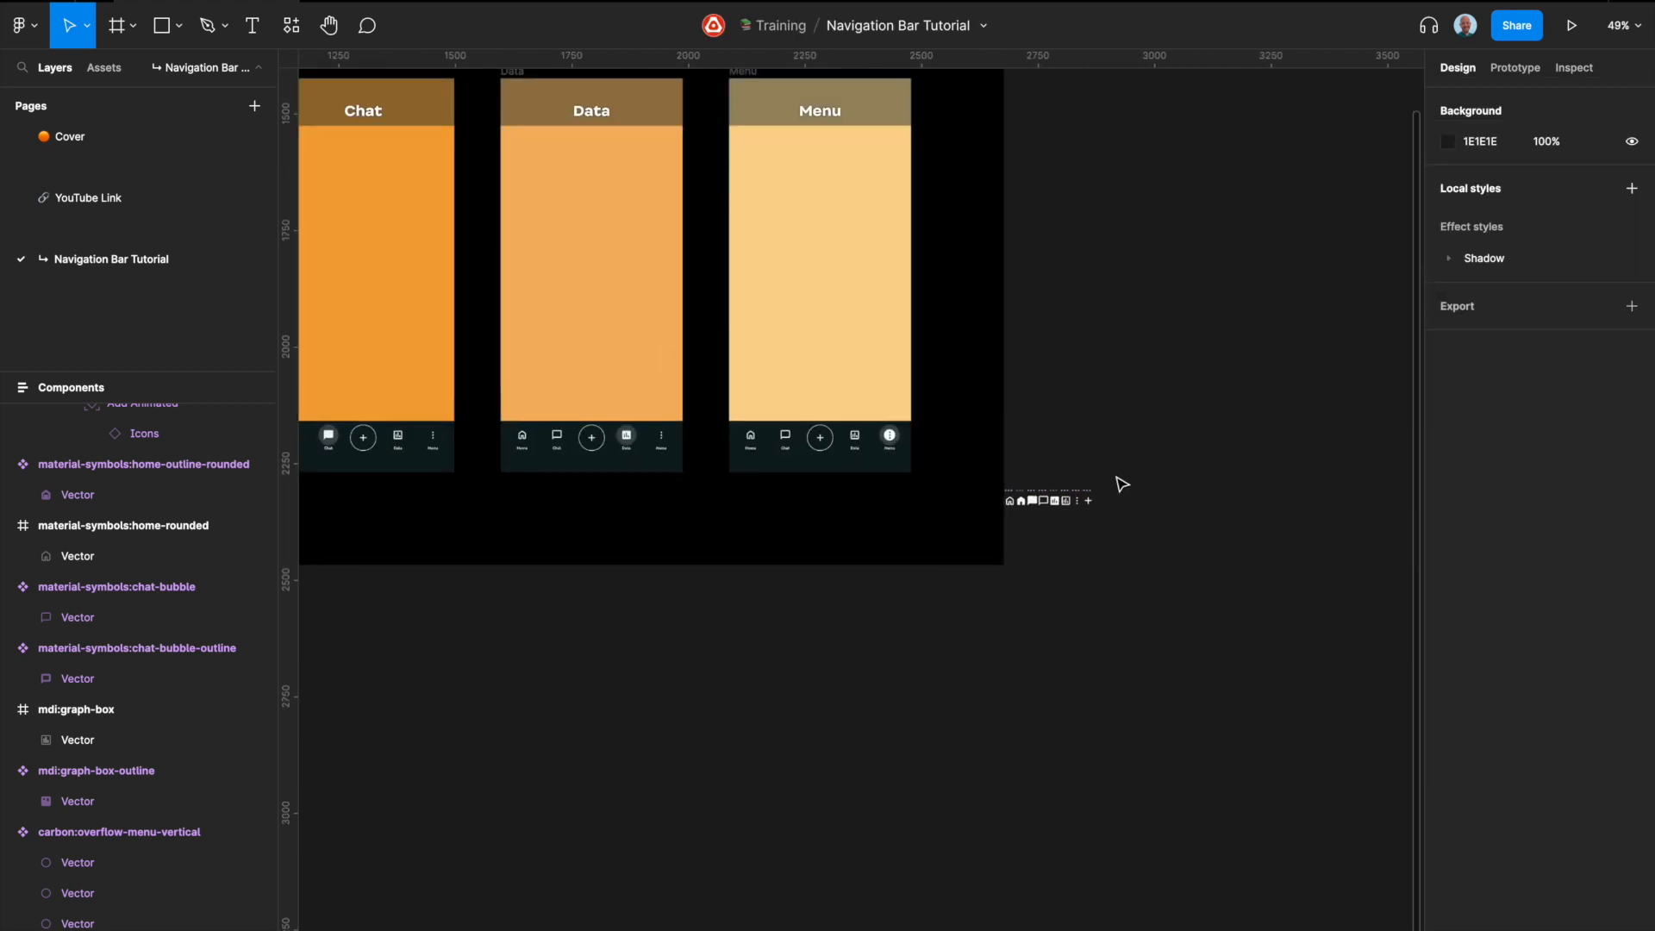
scroll(1114, 535, up, 4)
drag(1114, 519, 891, 459)
scroll(889, 457, down, 5)
scroll(974, 444, left, 3)
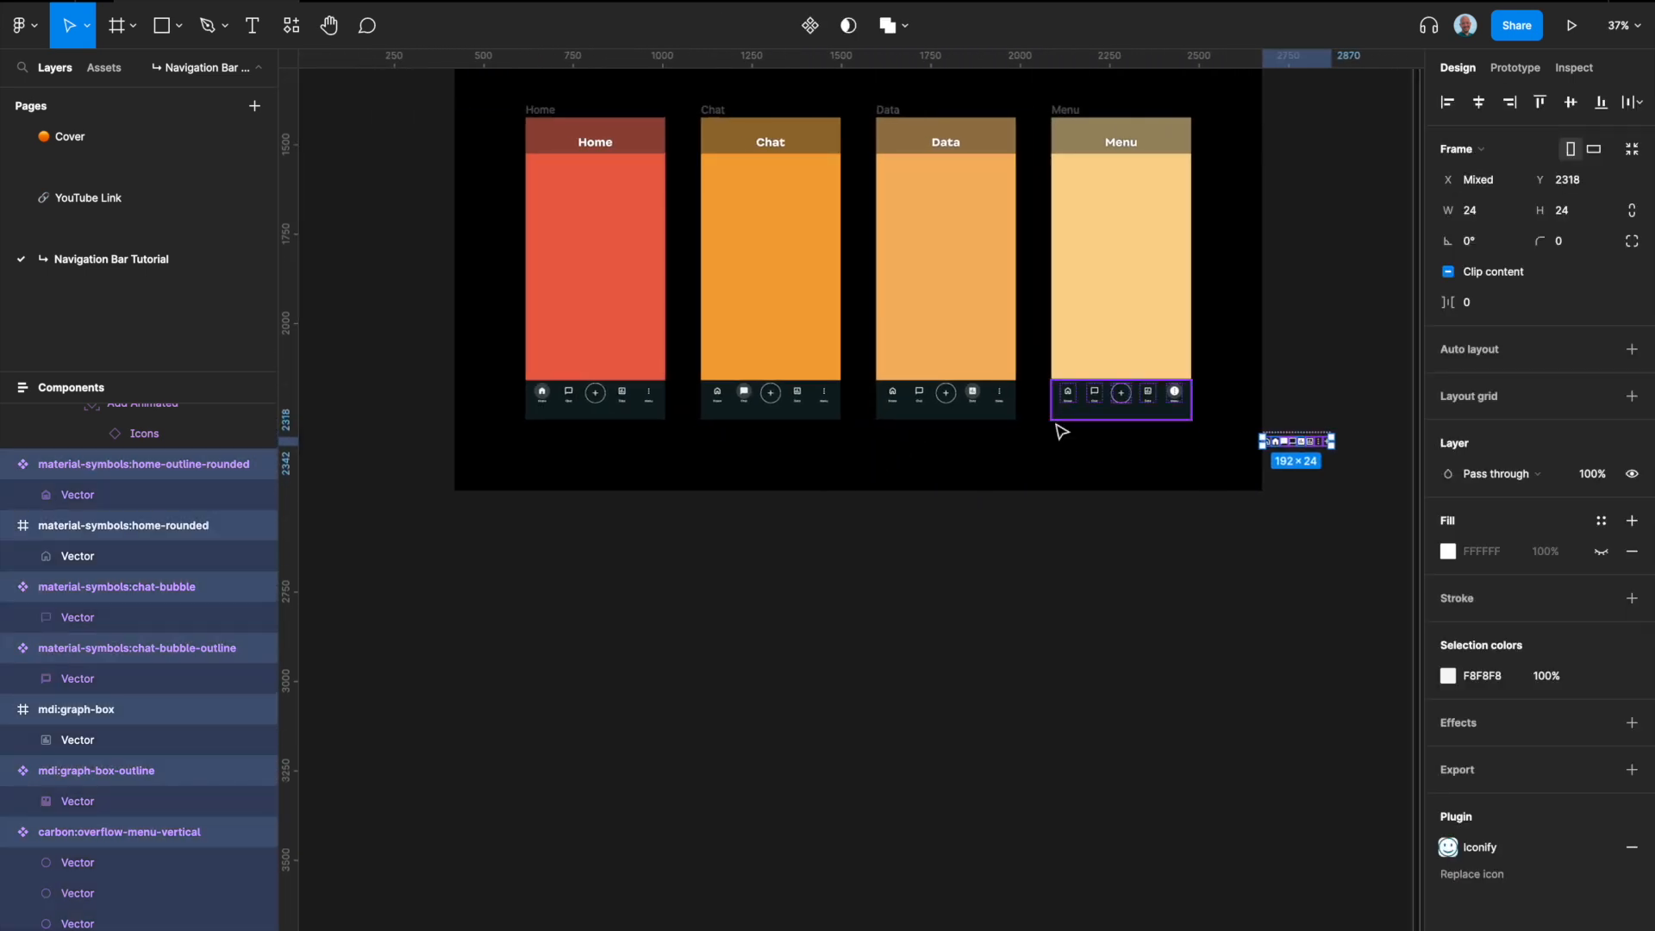
drag(1239, 438, 349, 530)
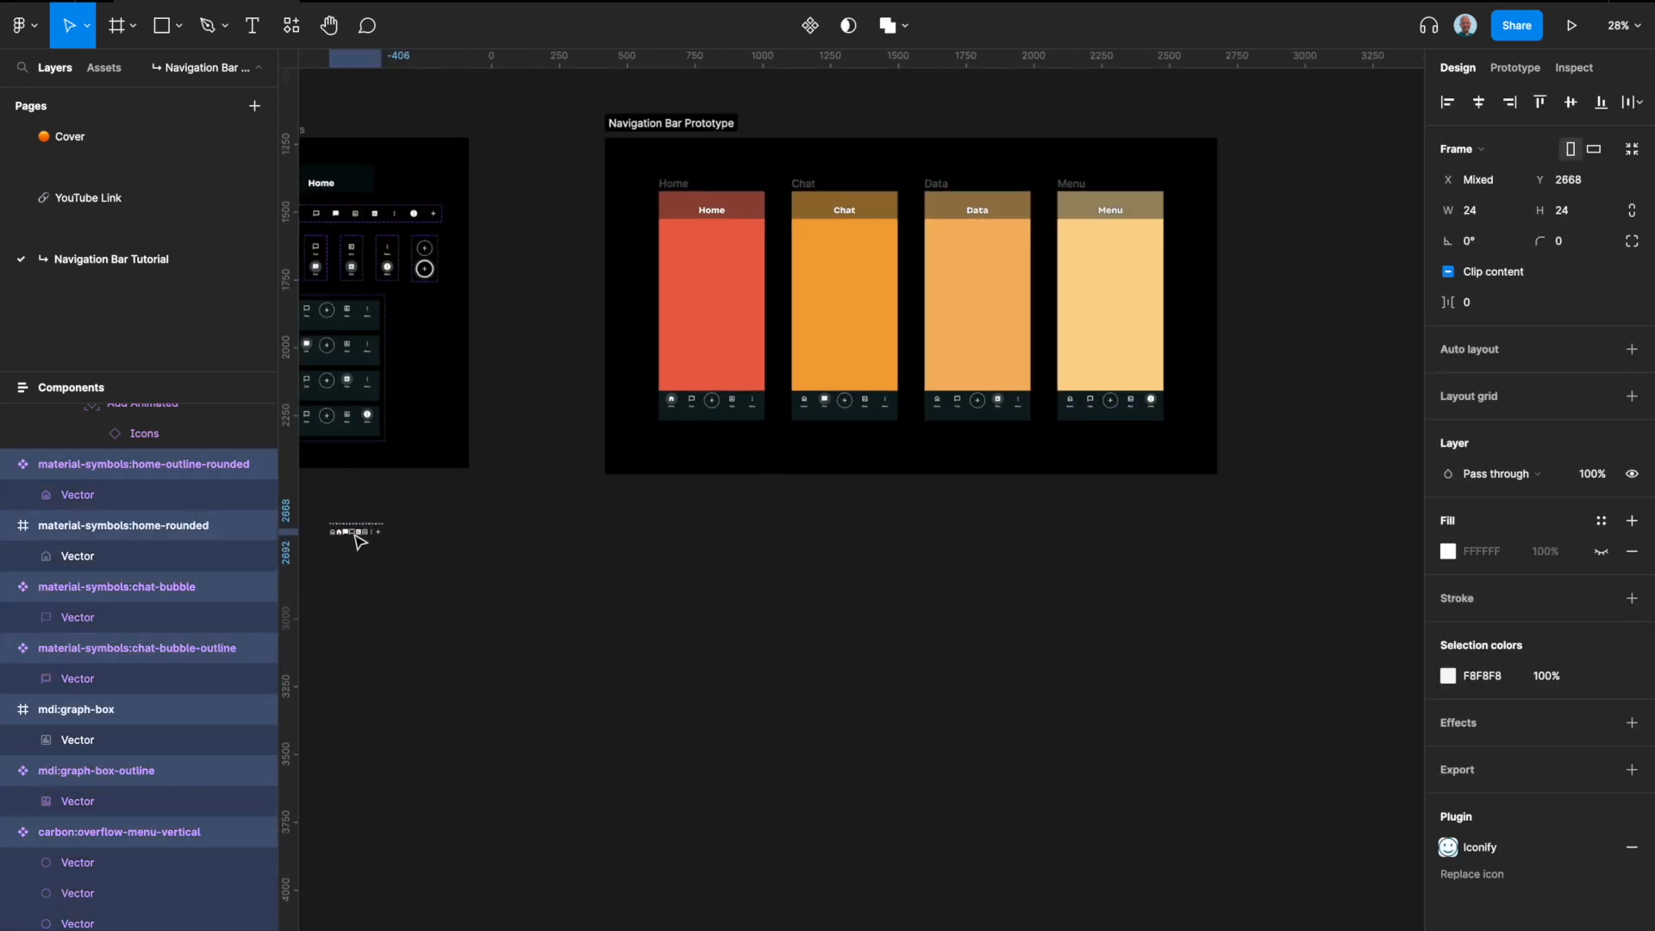
Step: Convert the plain material-symbols:home-rounded and mdi:graph-box icons into components
scroll(738, 628, left, 5)
scroll(738, 628, right, 2)
scroll(720, 522, up, 5)
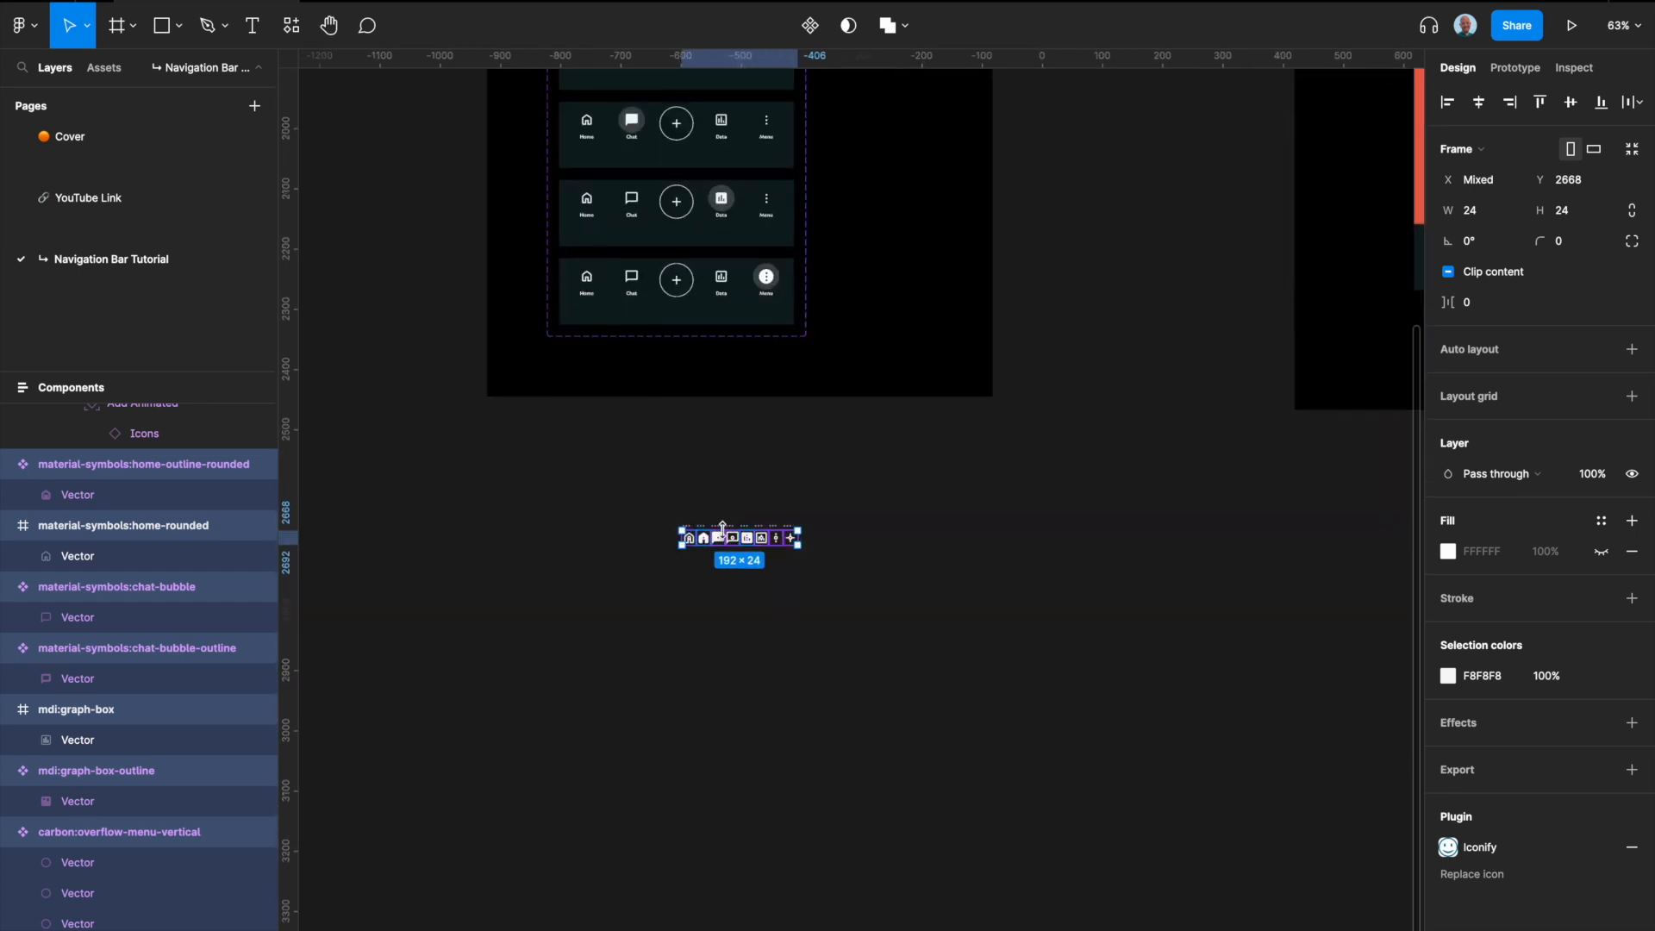
scroll(726, 594, up, 5)
click(724, 591)
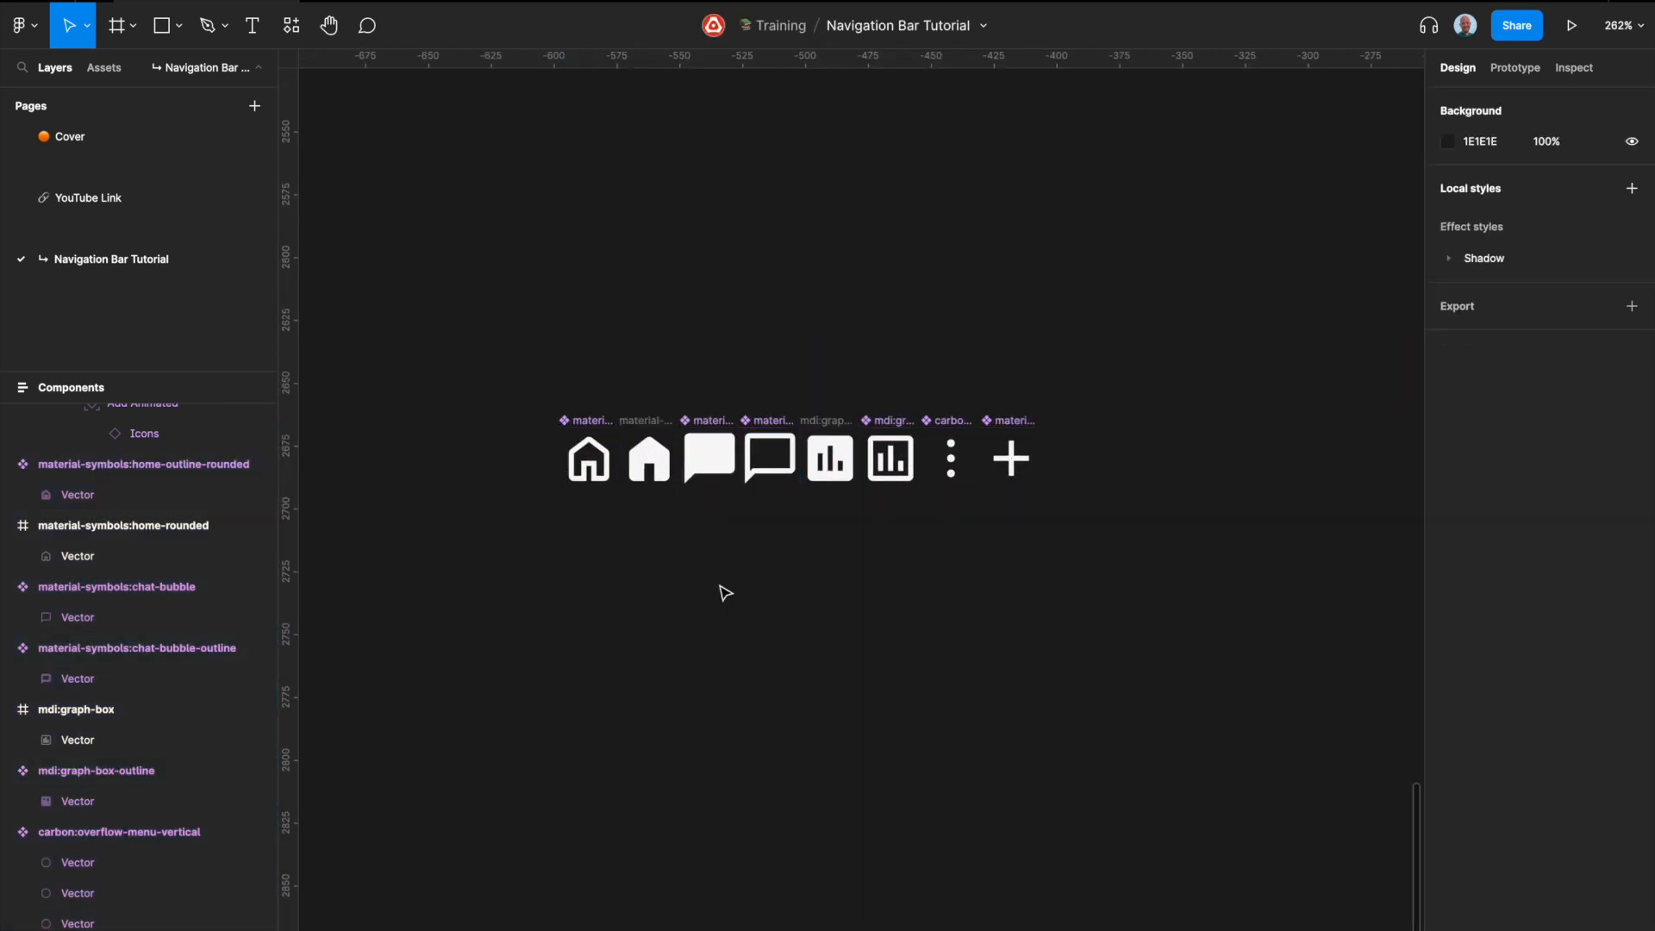
click(647, 424)
right_click(646, 424)
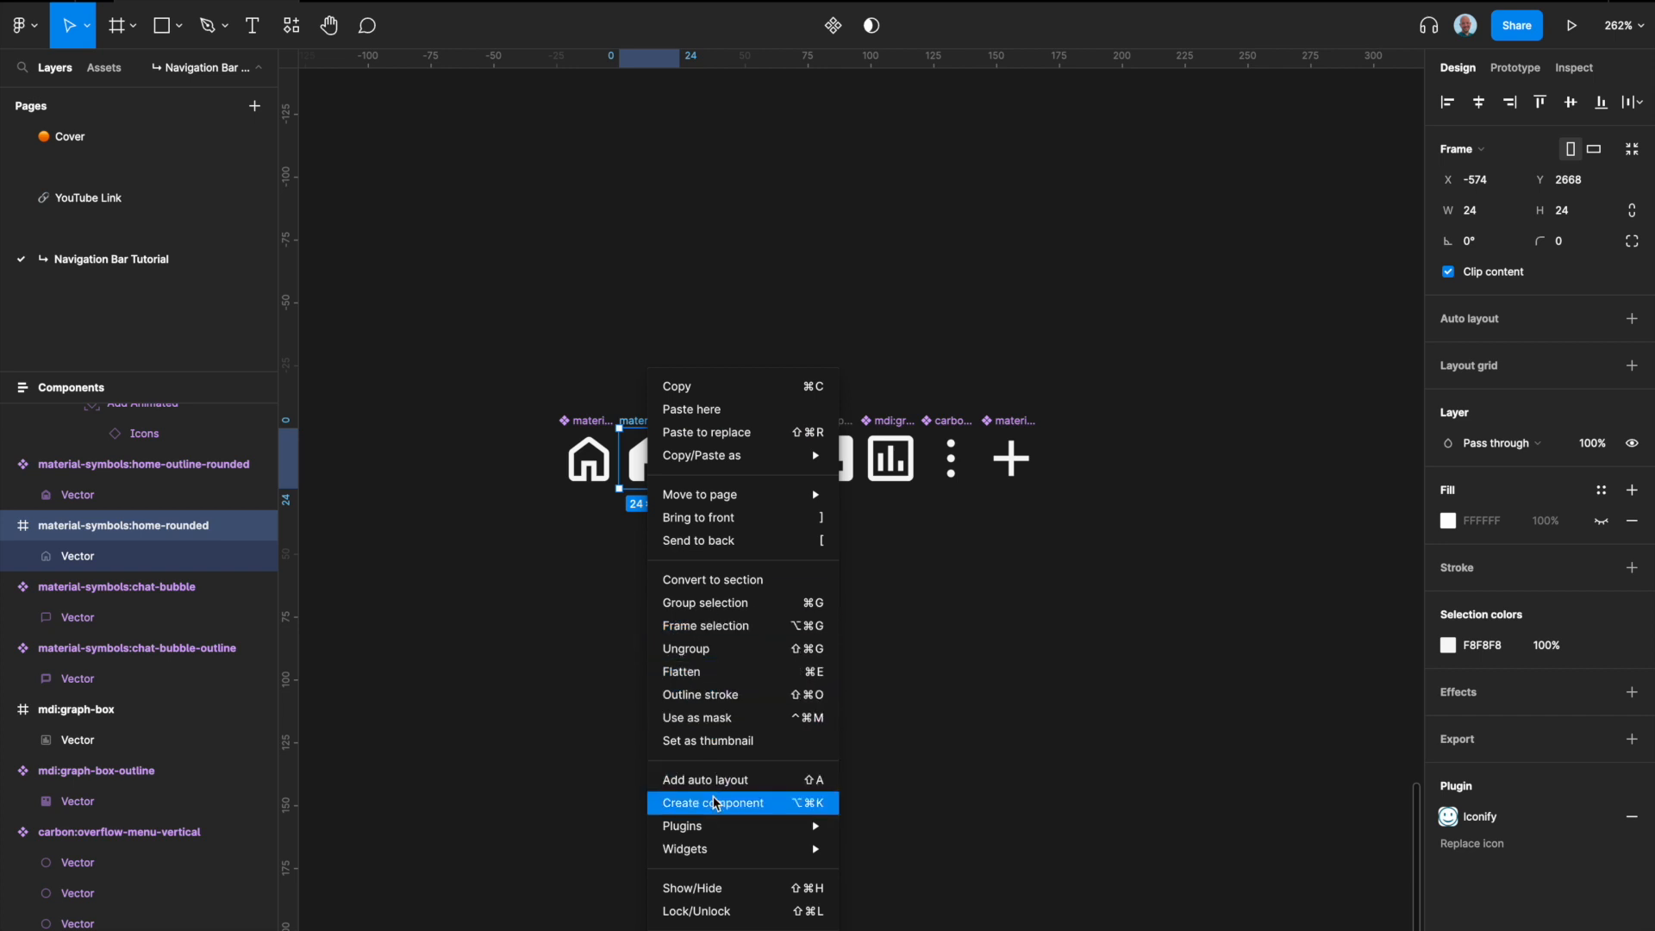
click(593, 450)
key(alt+super+k)
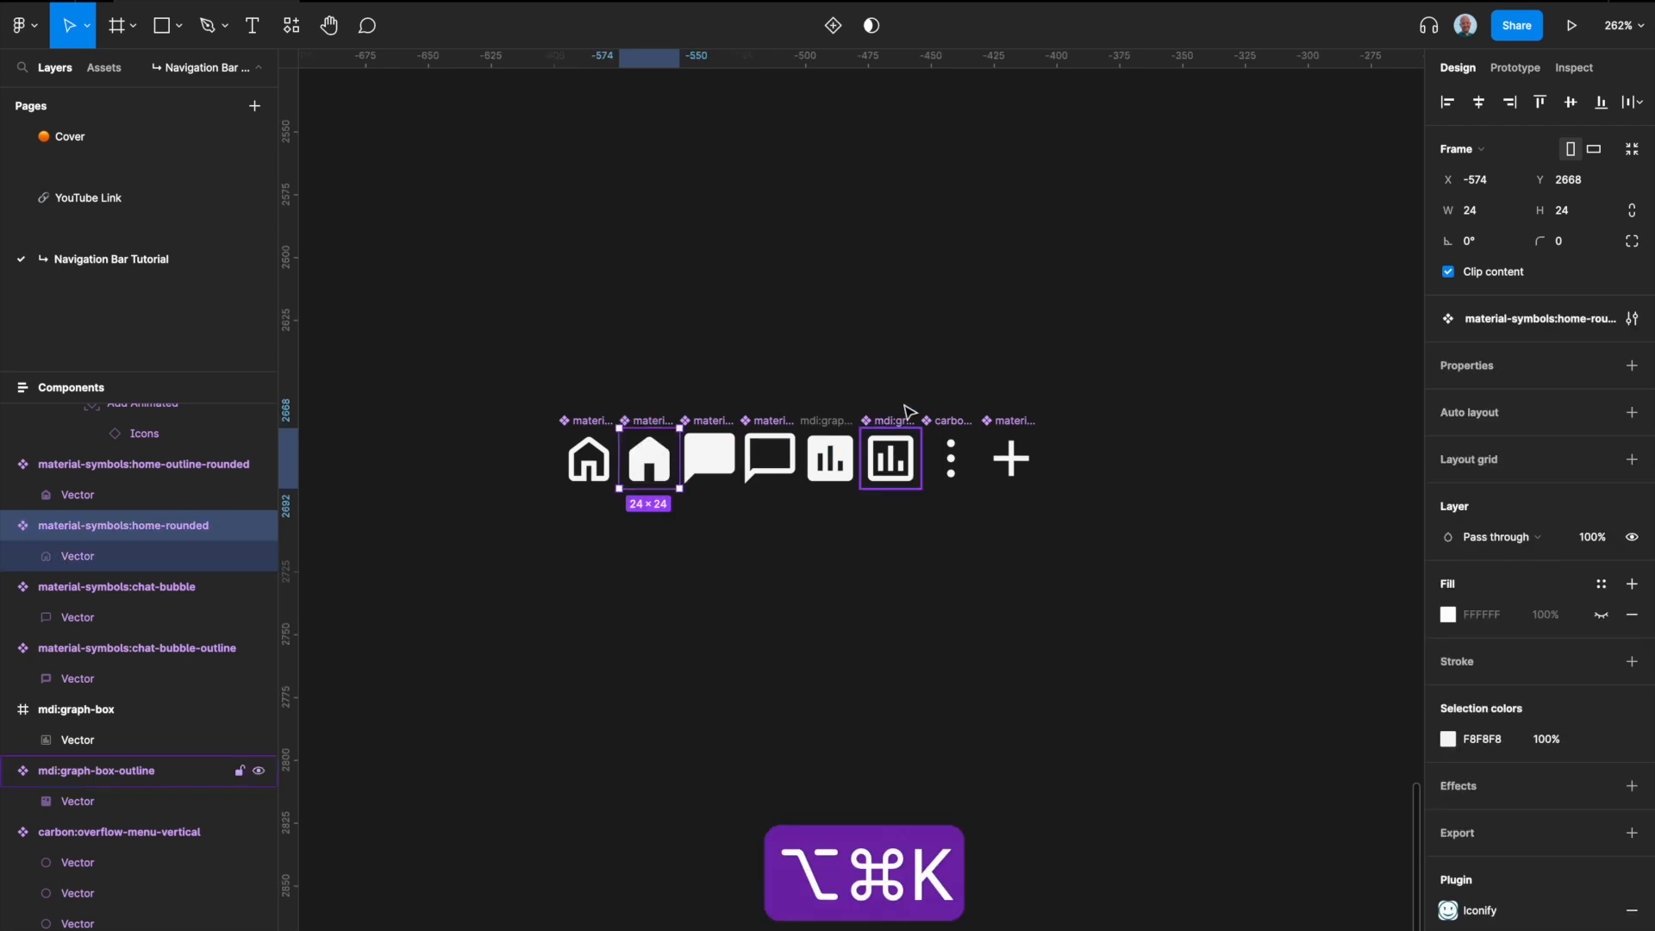
click(838, 423)
key(alt+super+k)
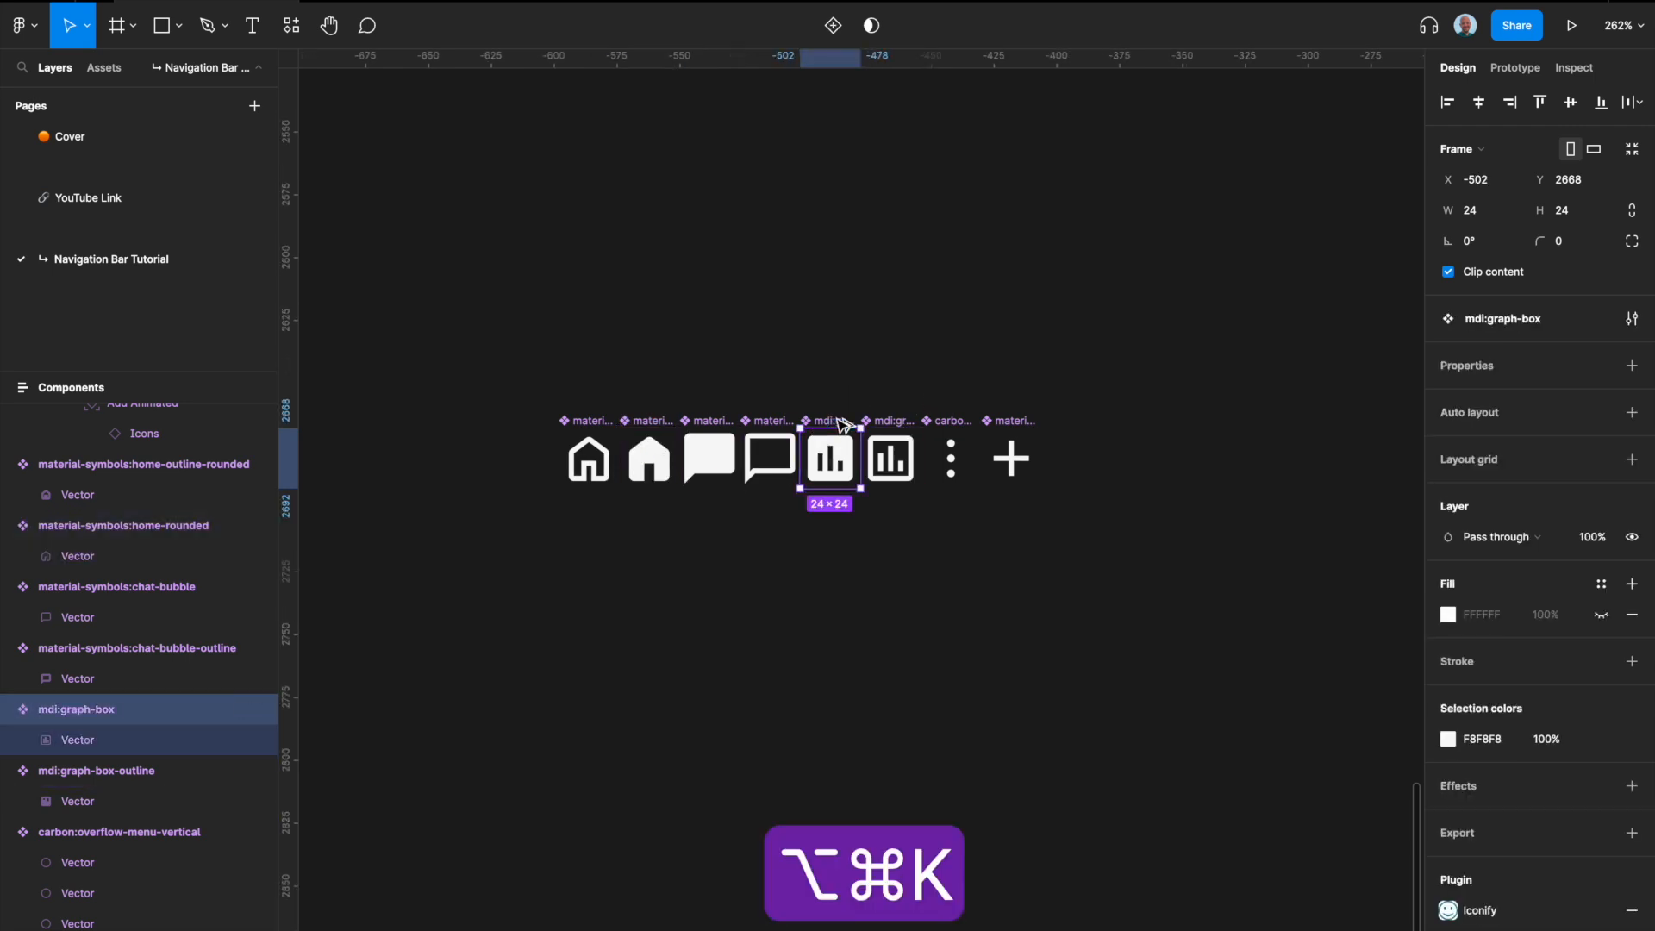
click(924, 595)
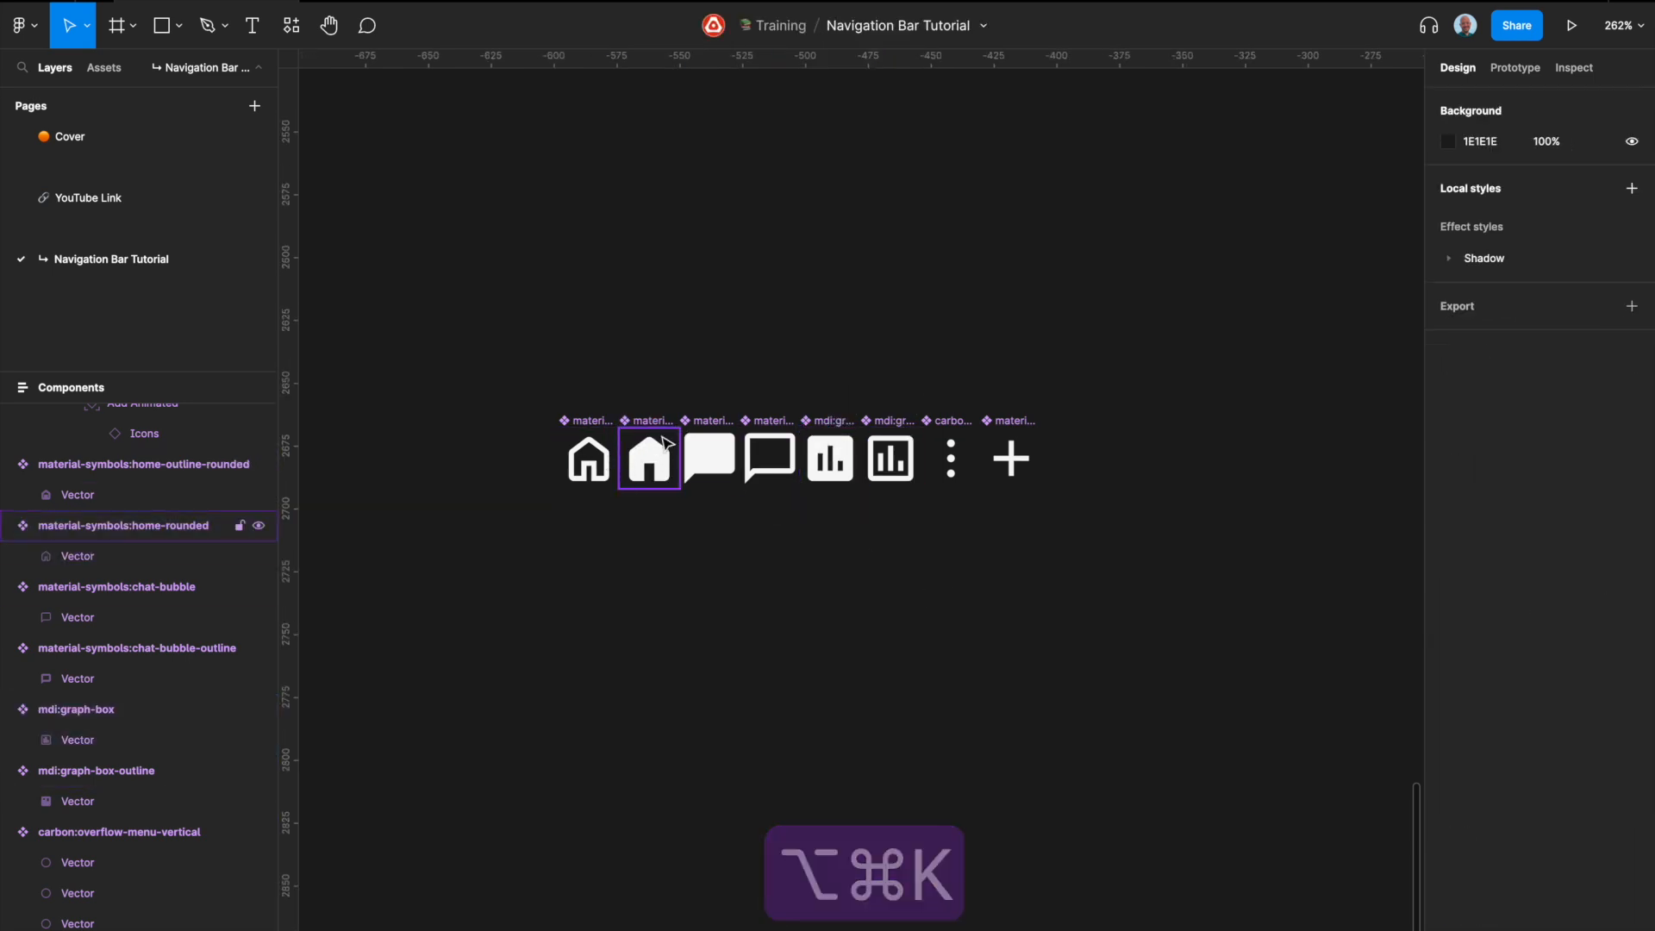
Step: Arrange the icons as outlined home, outlined chat, plus, outlined graph and menu, with each filled version beneath its outlined counterpart
drag(649, 420, 589, 517)
drag(705, 420, 708, 519)
drag(773, 423, 712, 420)
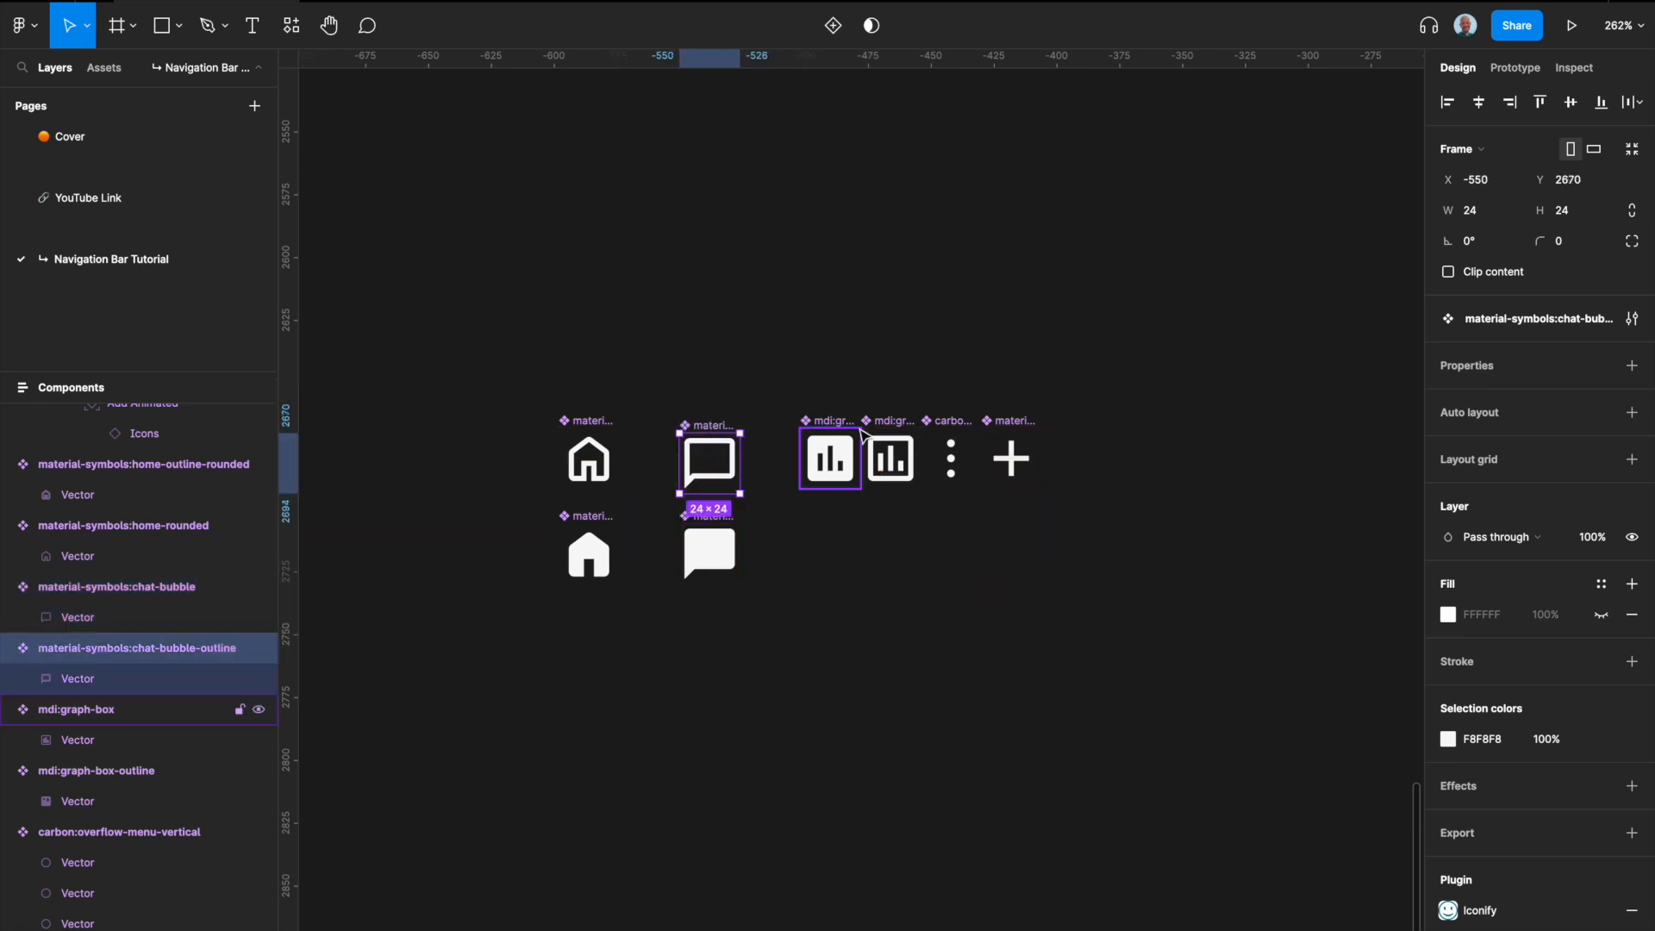
drag(827, 423, 892, 525)
click(1015, 424)
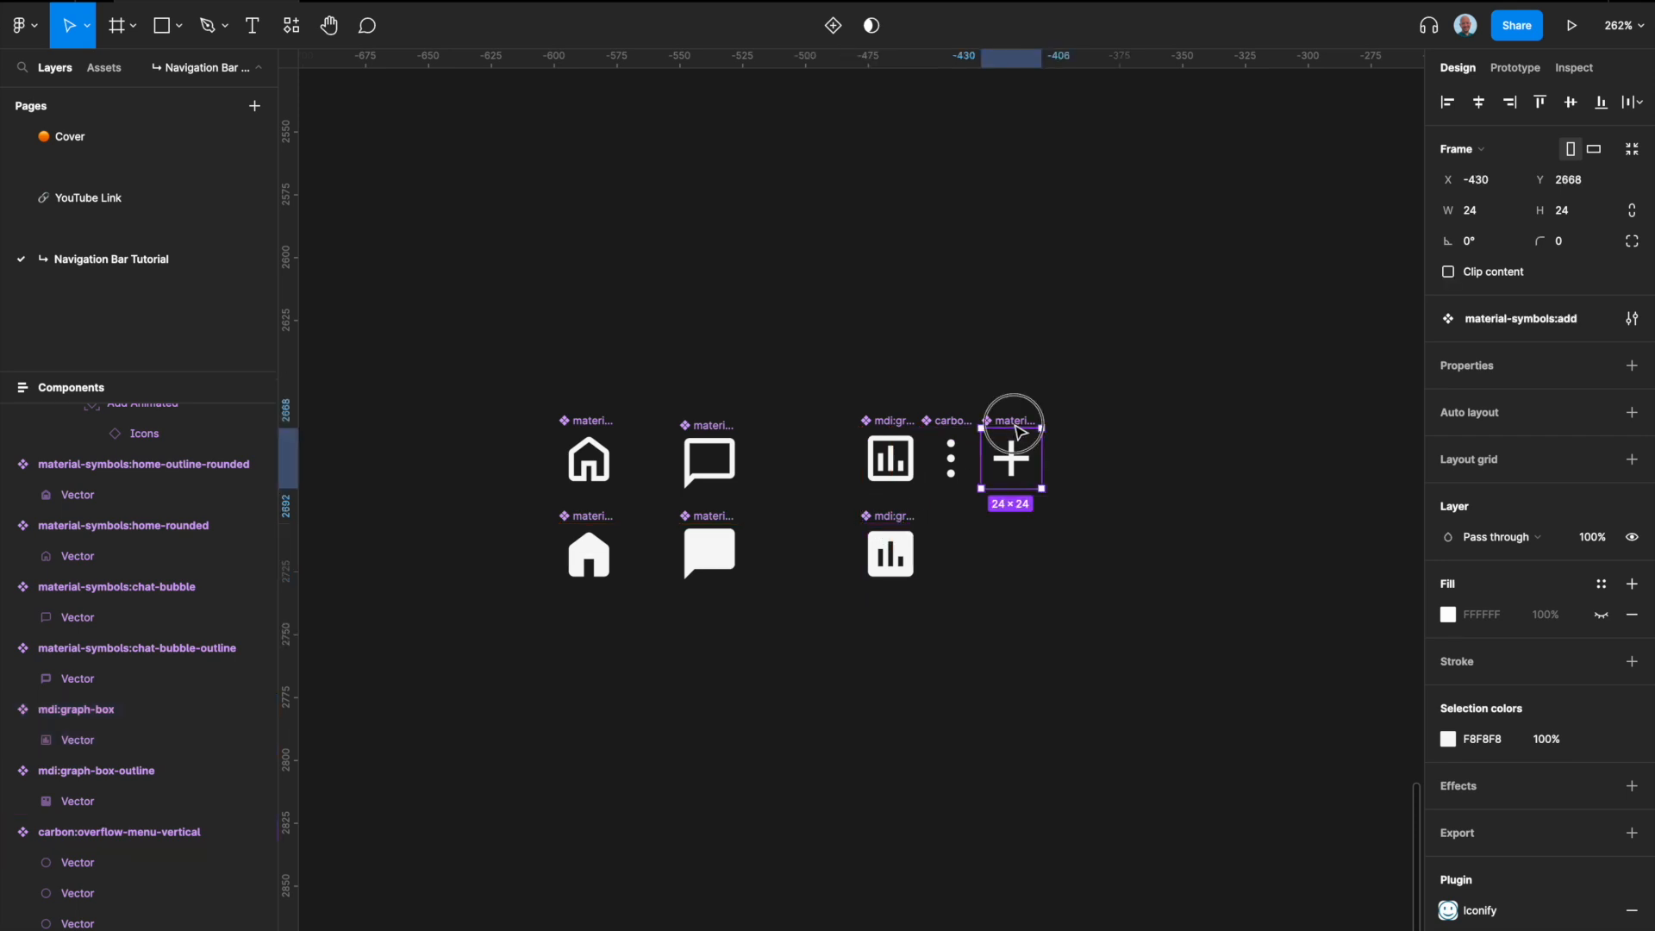
drag(1024, 426, 811, 432)
mouse_move(965, 427)
mouse_down()
mouse_move(1005, 420)
mouse_move(995, 429)
mouse_up()
Step: Combine all eight icon components as variants of one component set and name it "Icons"
drag(1077, 635, 512, 363)
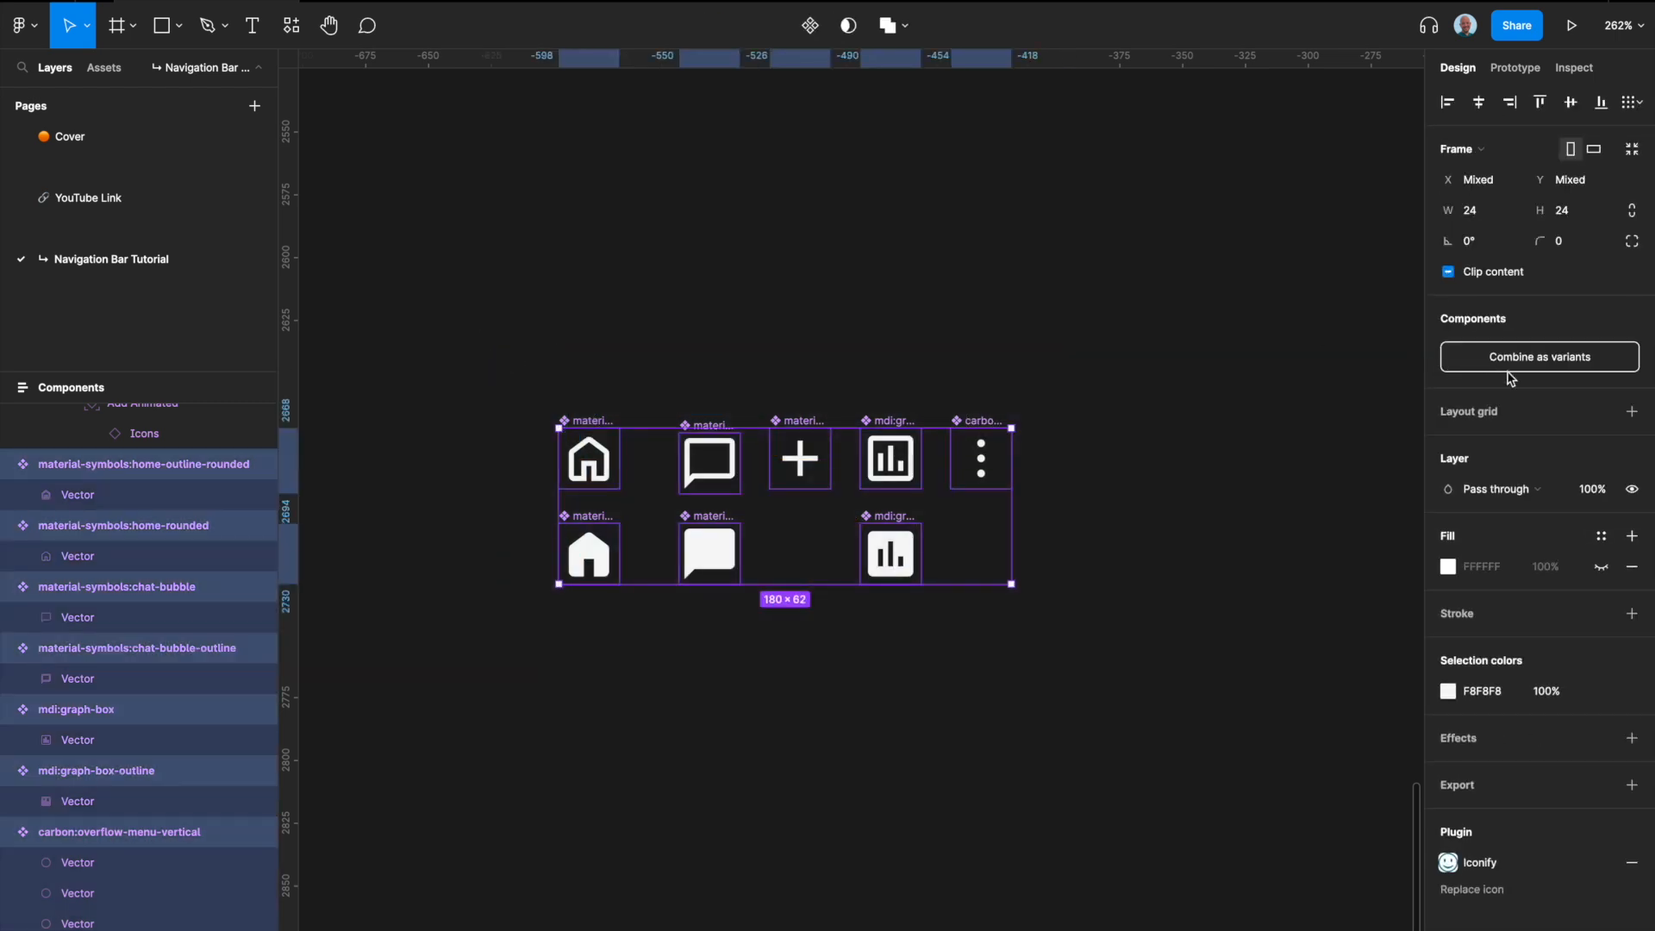
click(1541, 357)
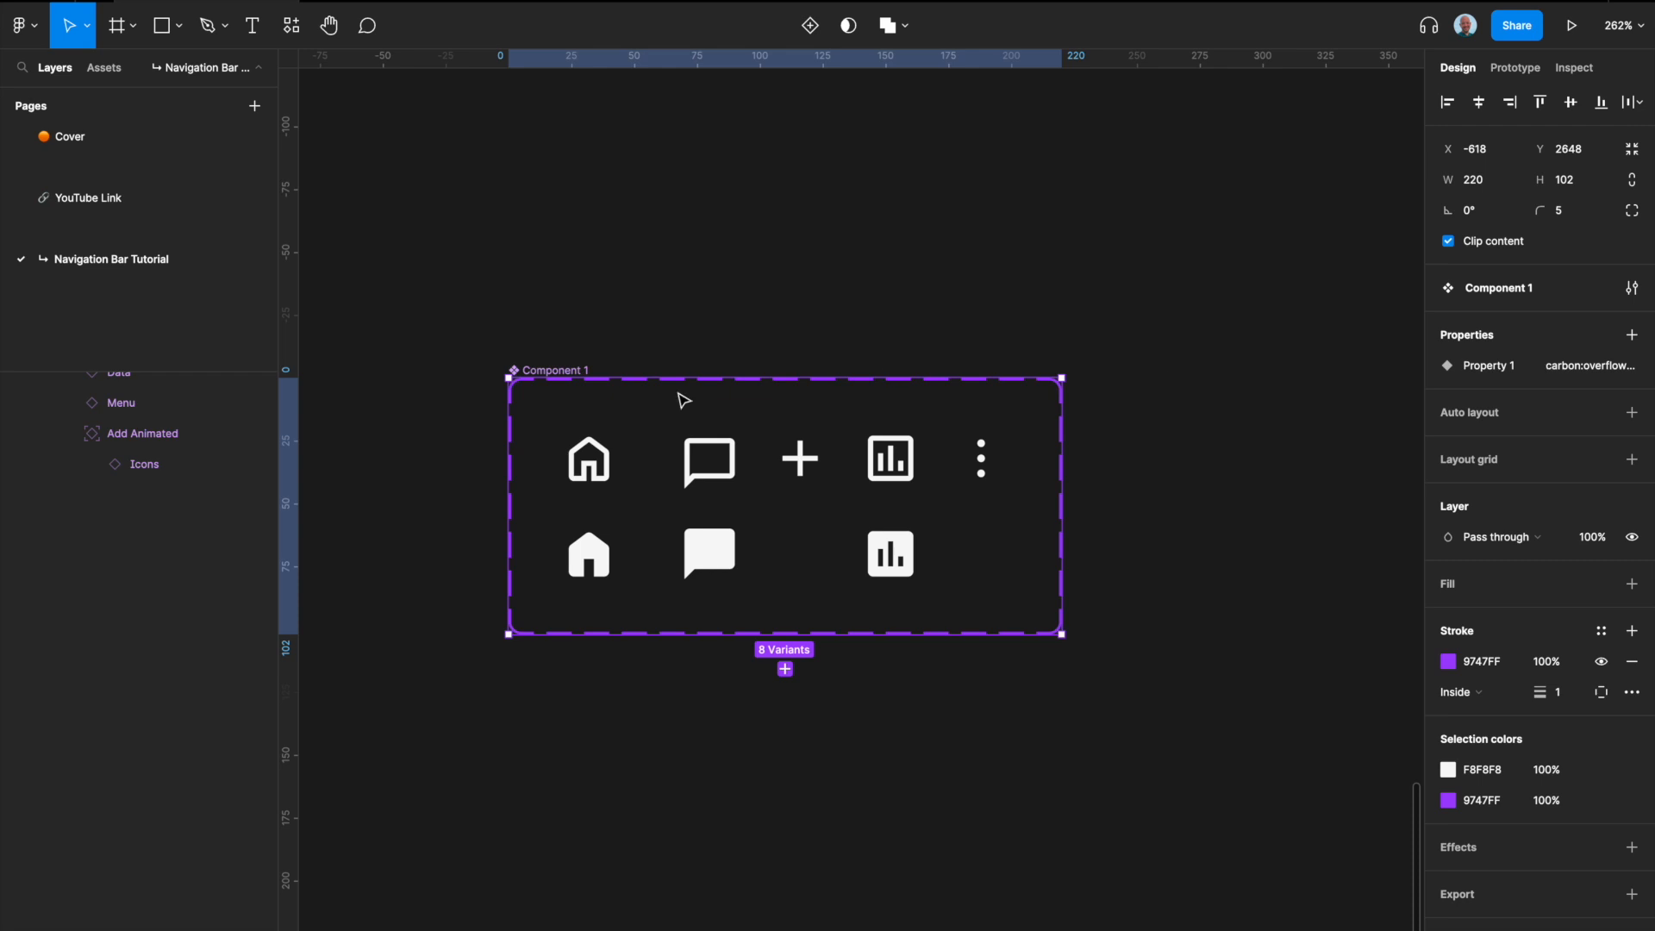
double_click(559, 372)
text(Icons)
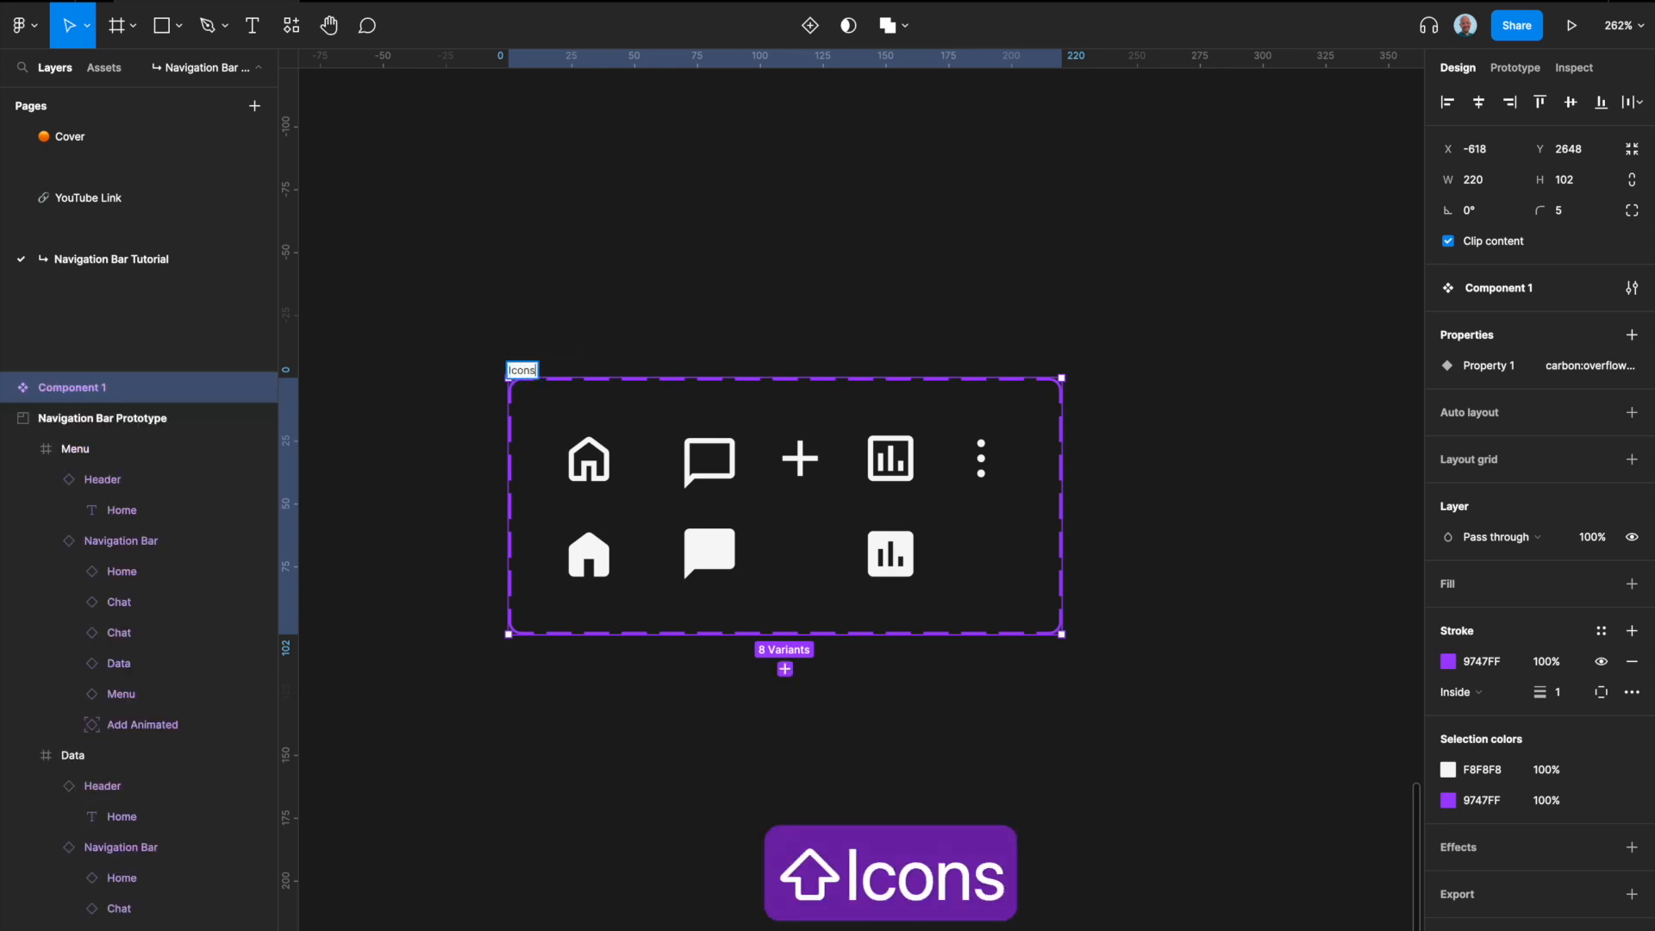
key(Return)
Step: Apply horizontal auto layout with 48 spacing between items to the Icons set, and shift the set slightly left on the canvas
key(shift+a)
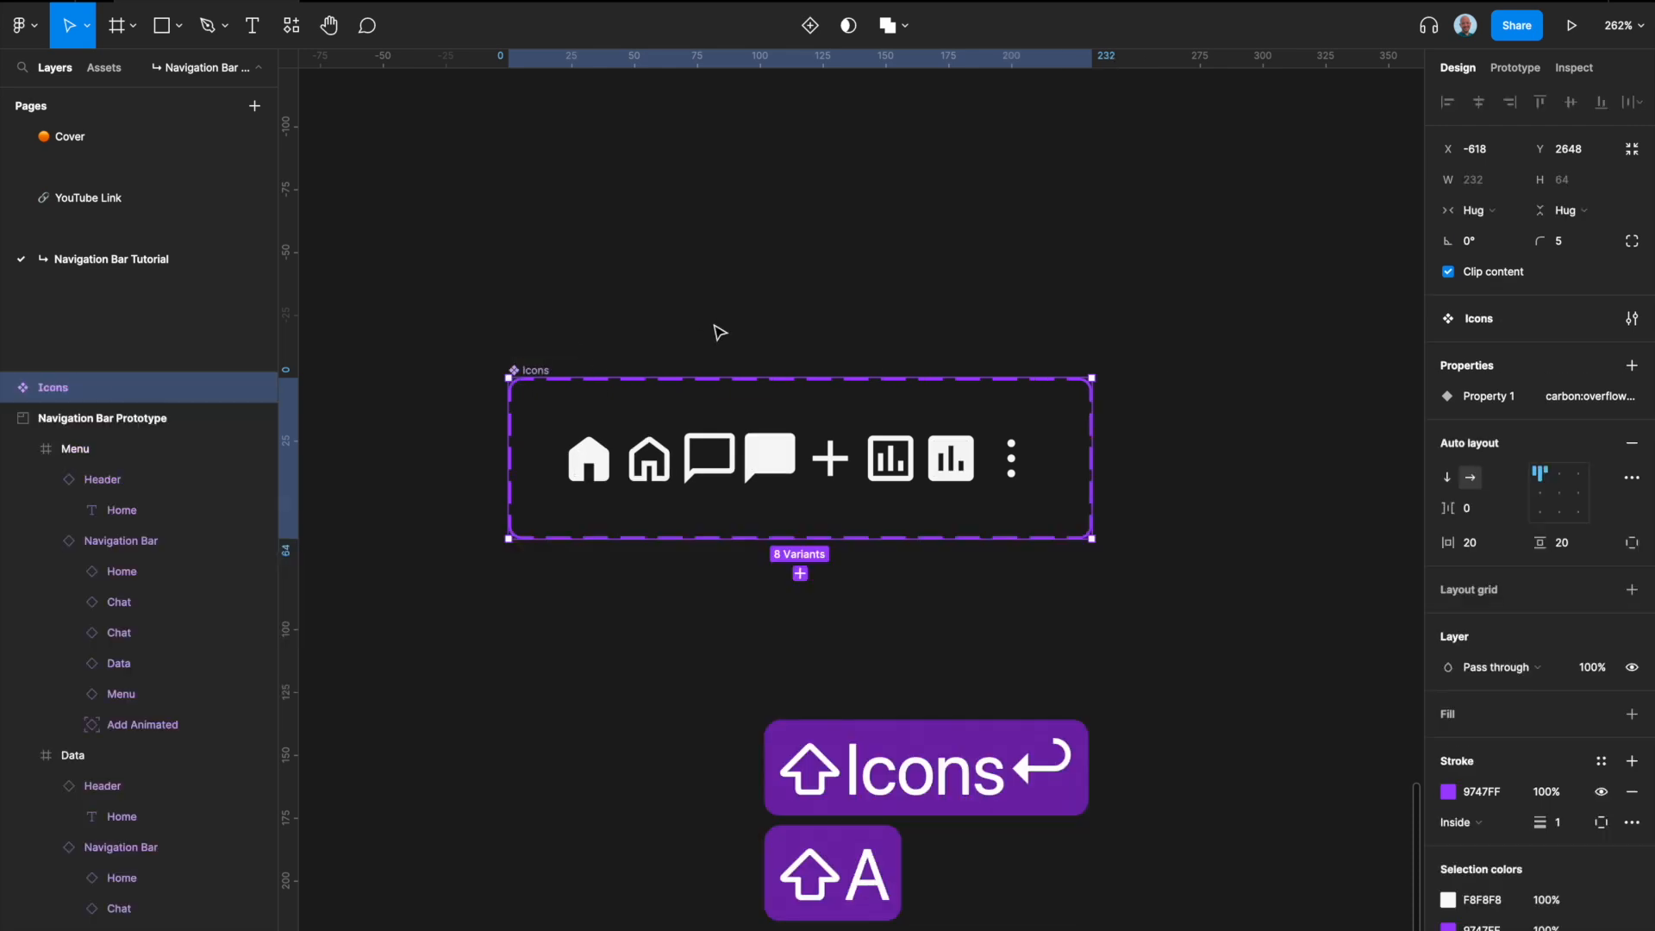
click(1498, 516)
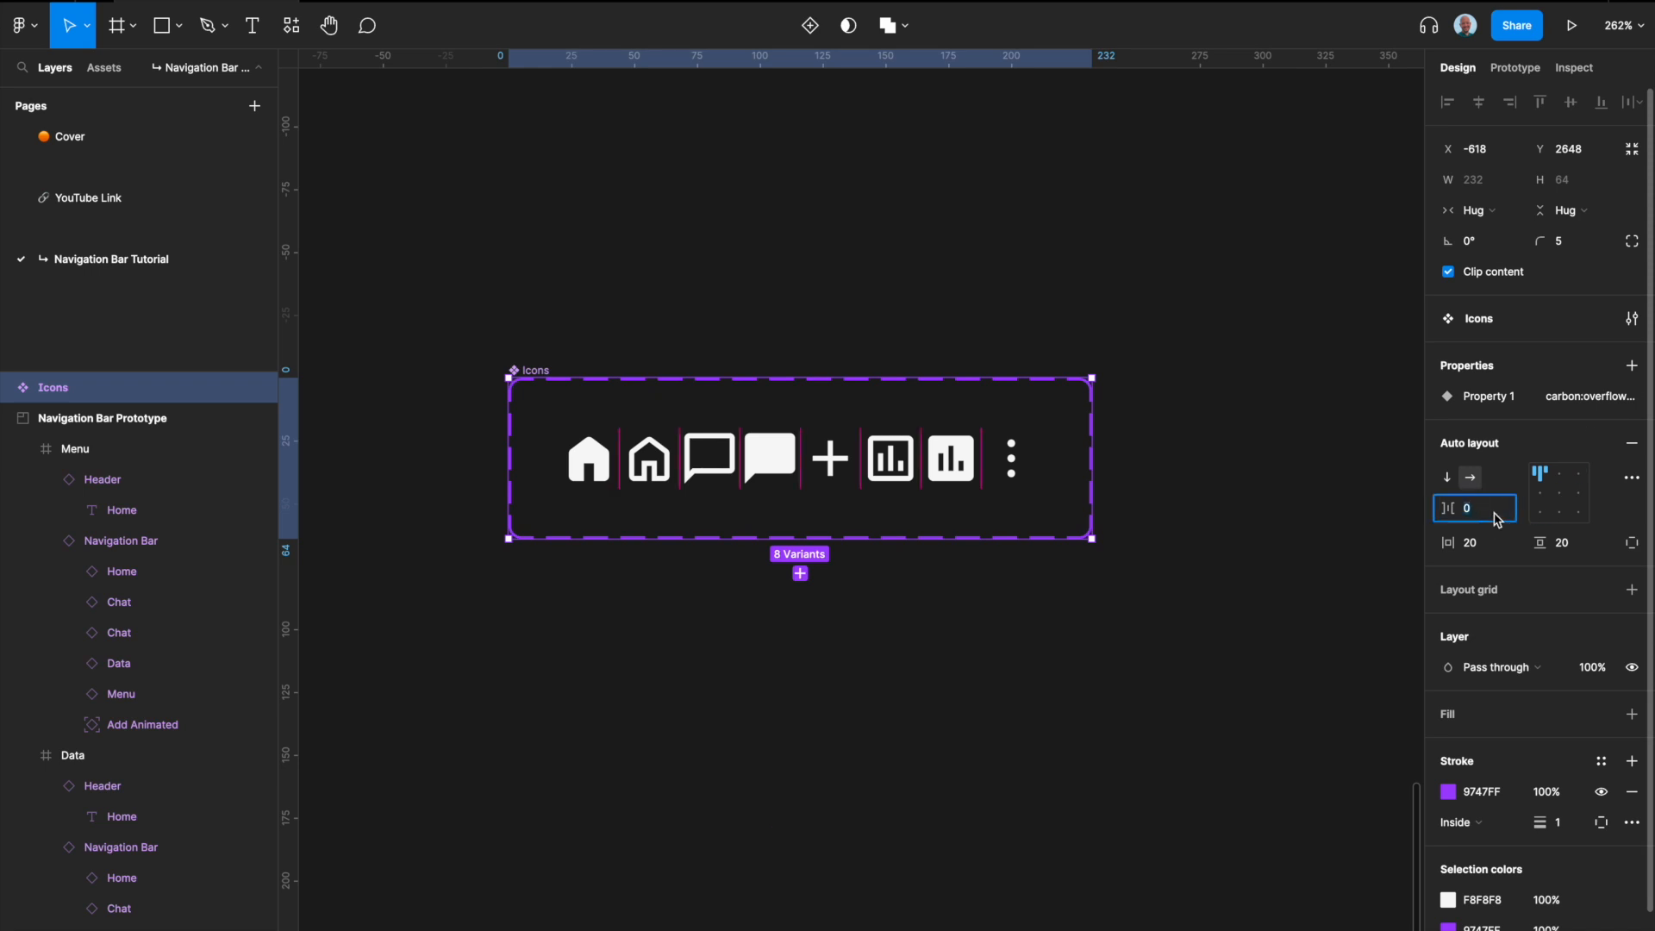
text(48)
key(Return)
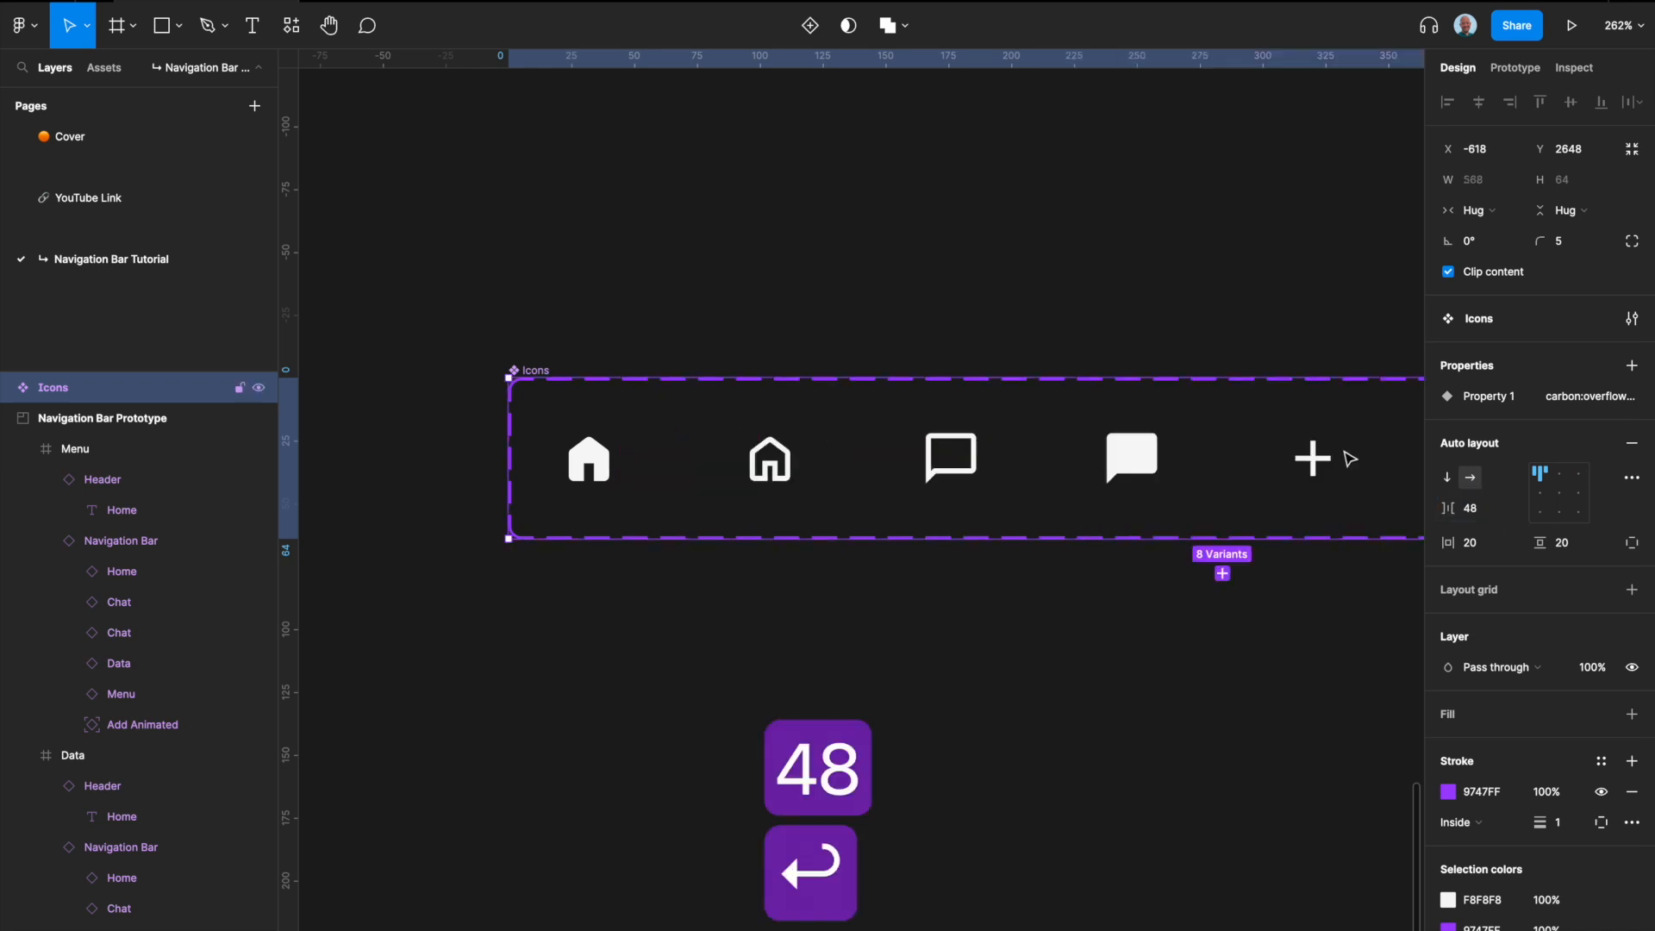
scroll(1279, 464, right, 2)
scroll(1279, 463, down, 5)
scroll(1278, 463, right, 3)
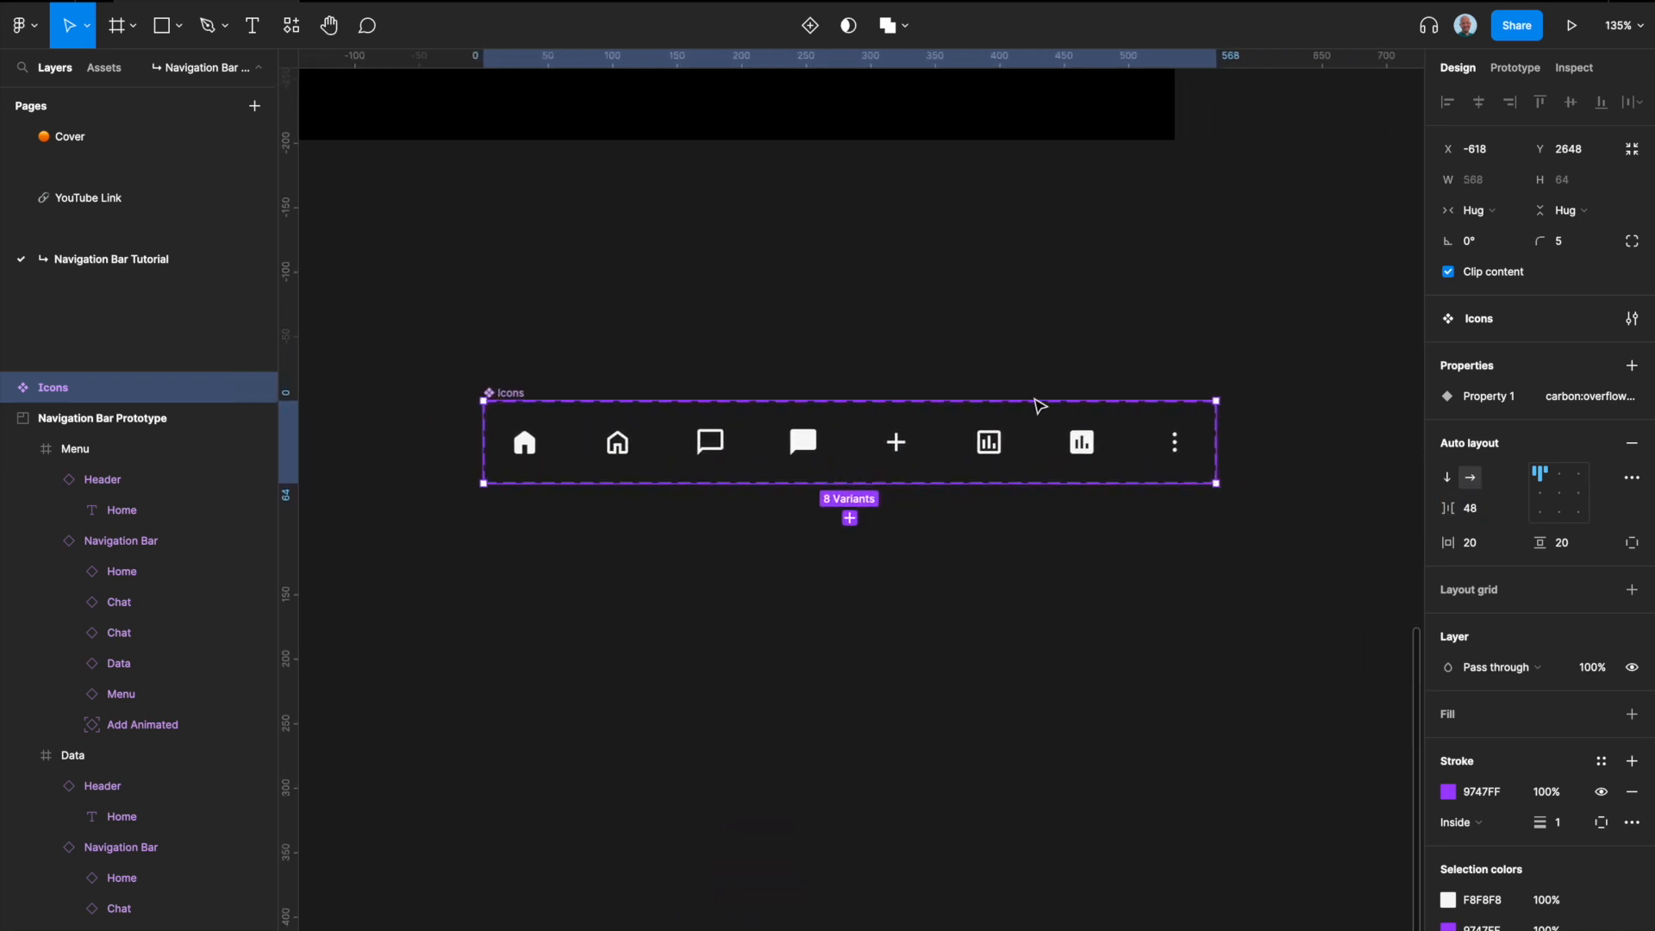
drag(516, 394, 365, 362)
scroll(419, 360, left, 3)
Step: Set the filled home icon's Property 1 variant value to "home"
click(539, 403)
click(1571, 462)
text(homr)
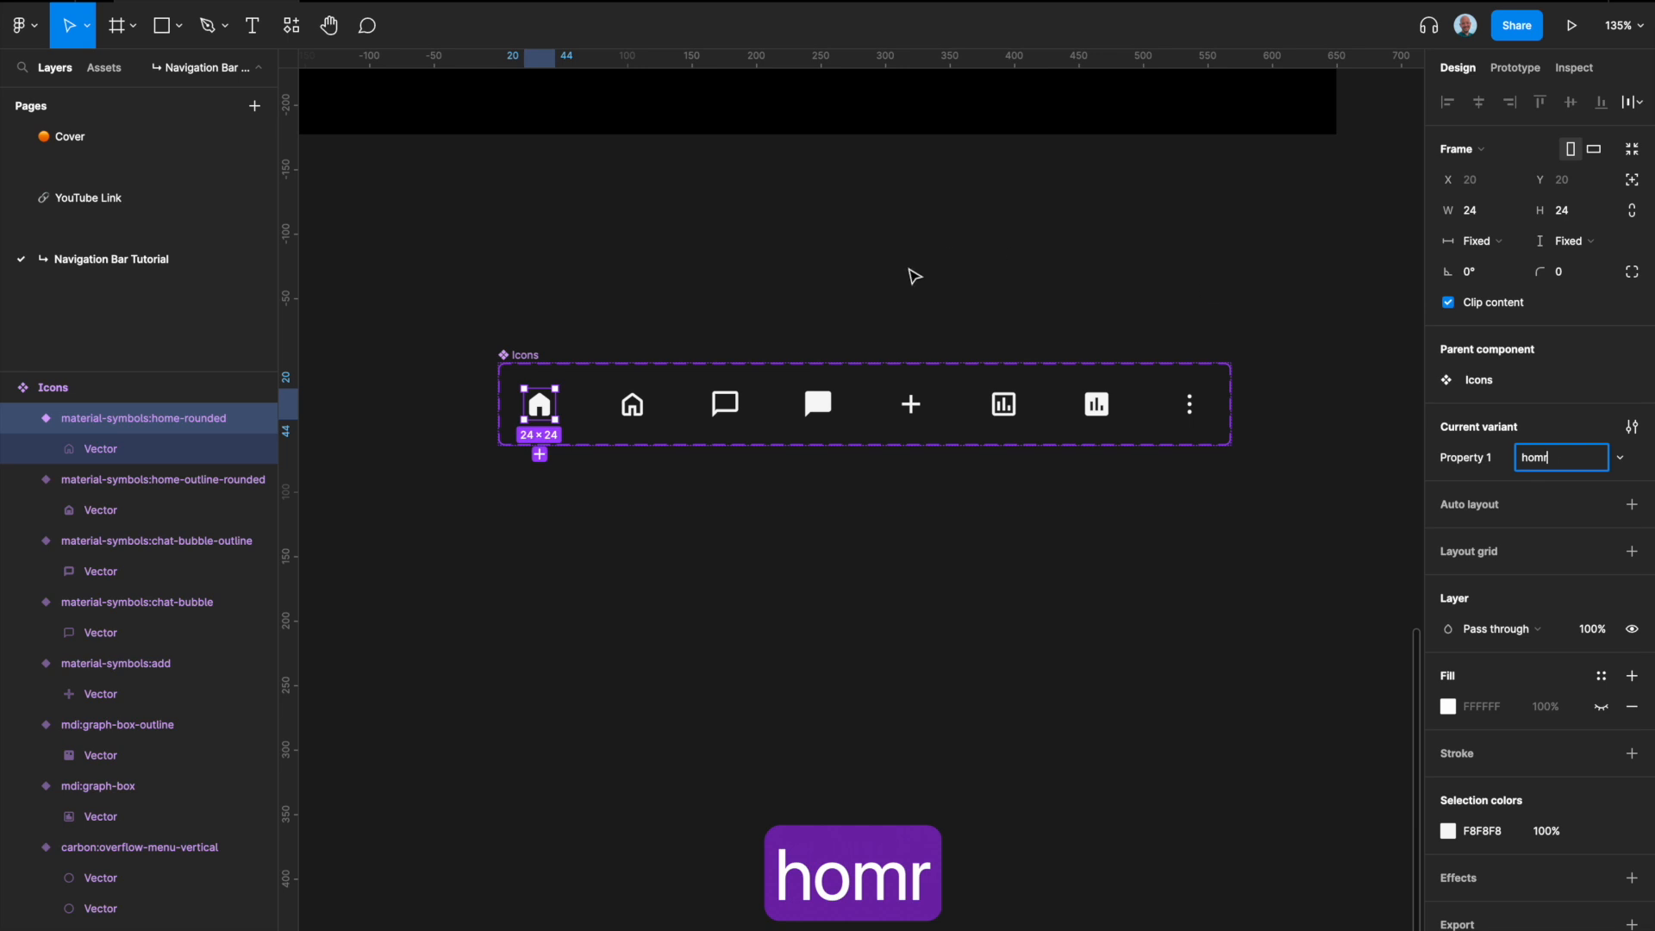
key(BackSpace)
text(e)
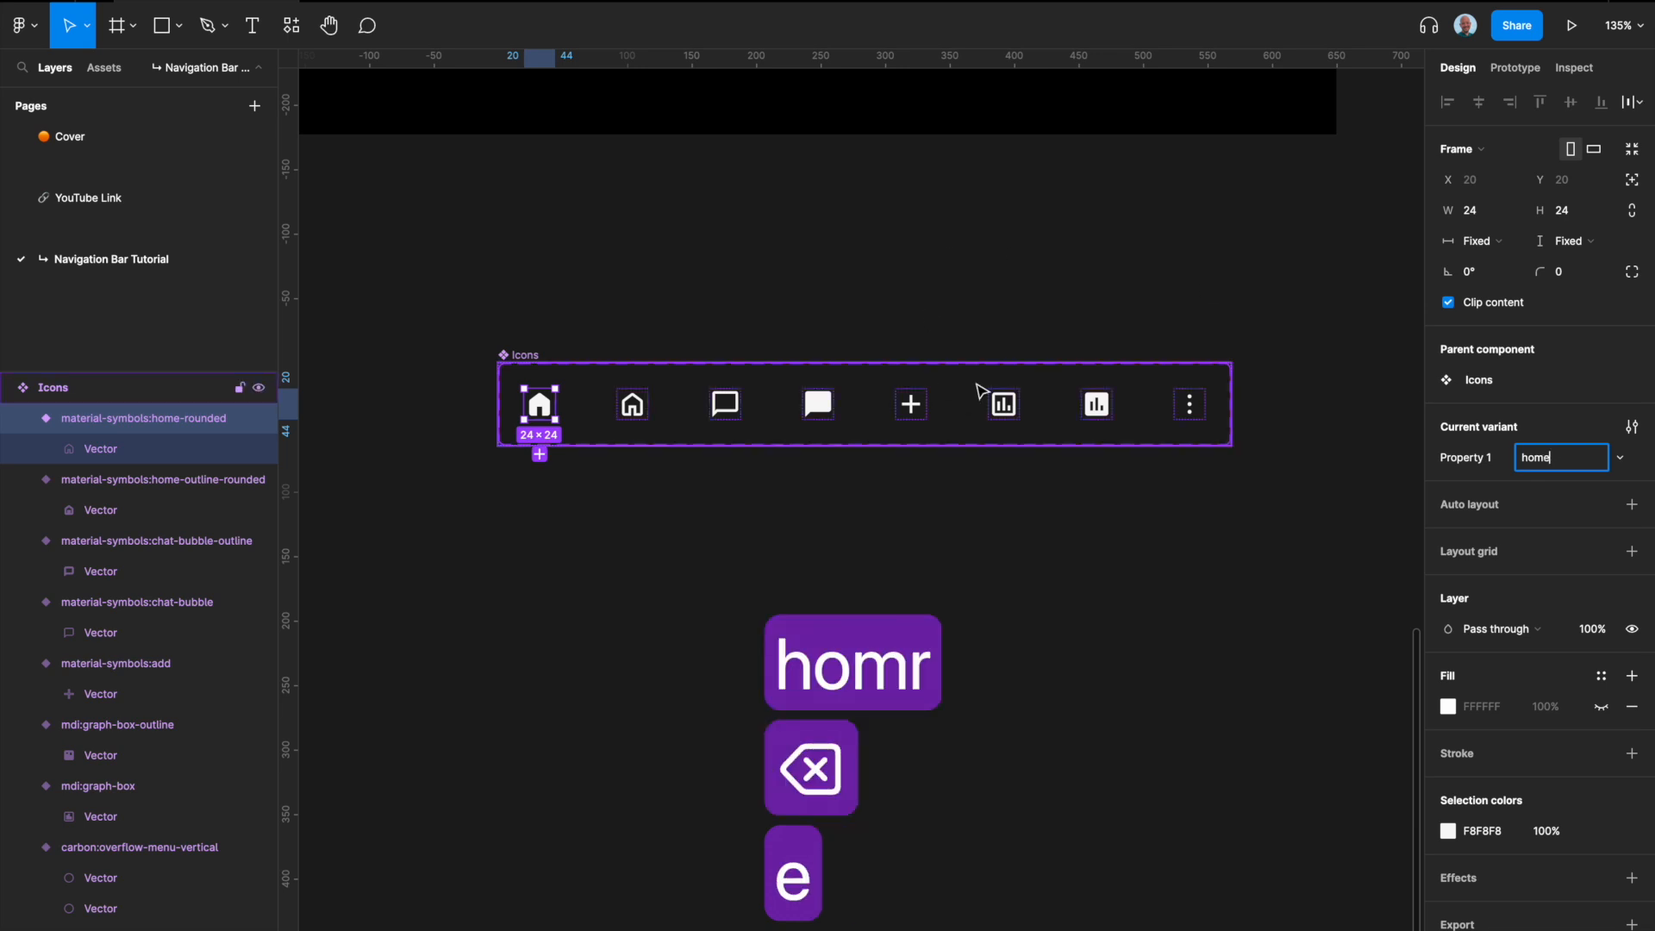
Step: Reorder the outlined home icon to be first in the Icons set and set its Property 1 value to "home • empty"
click(635, 407)
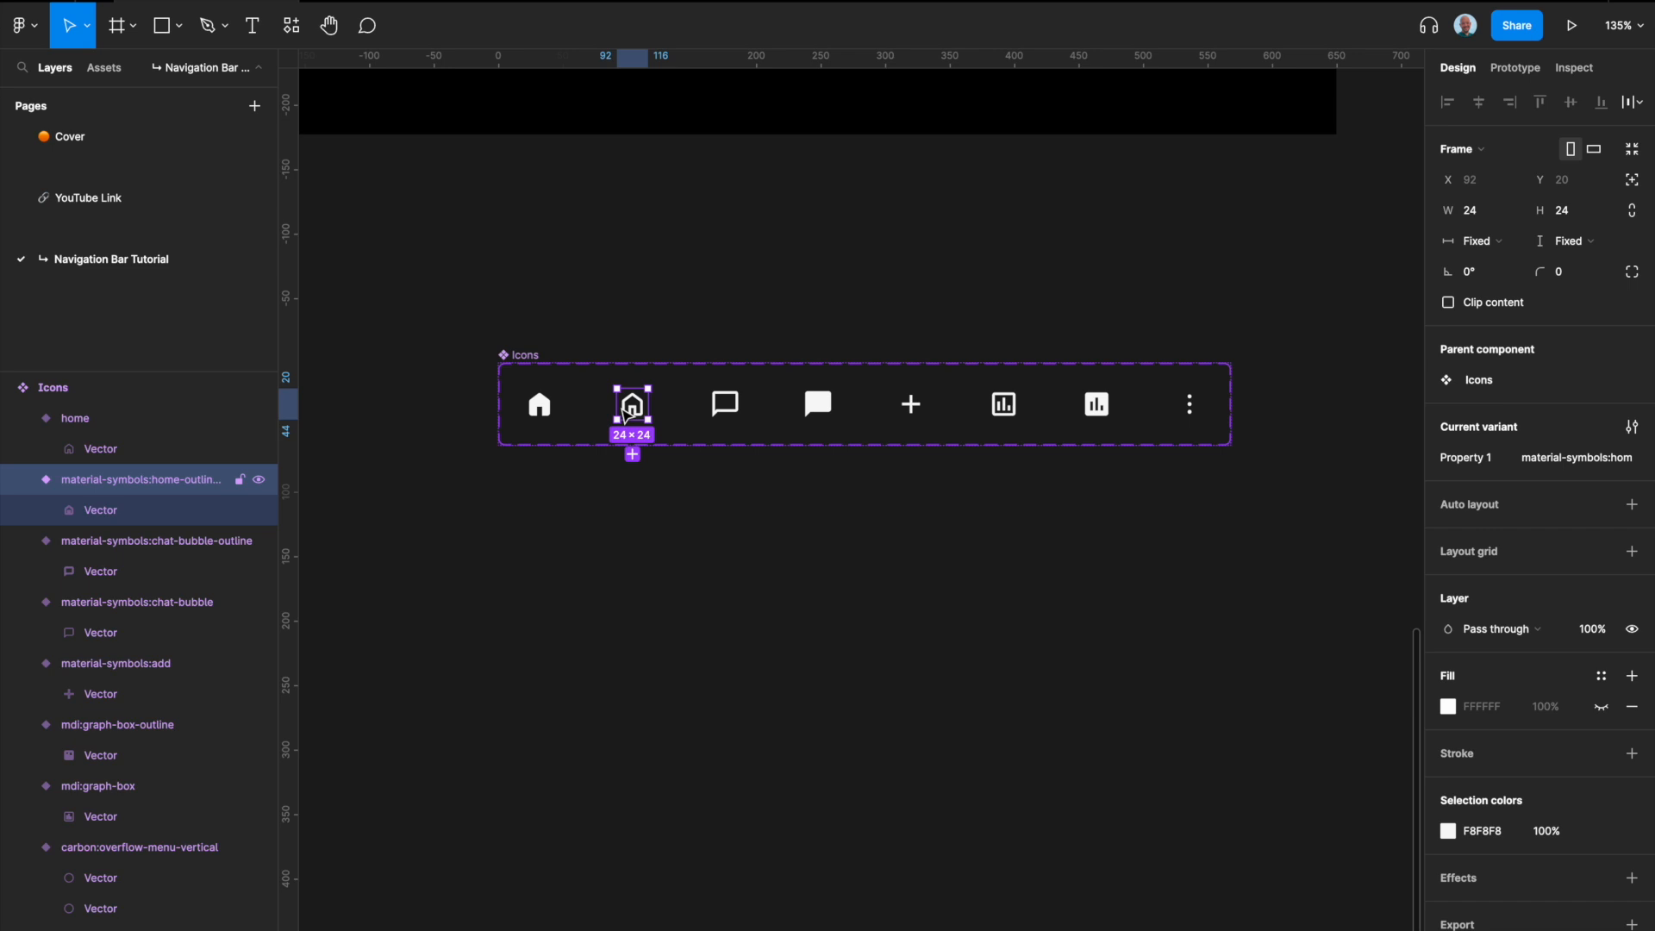
key(Left)
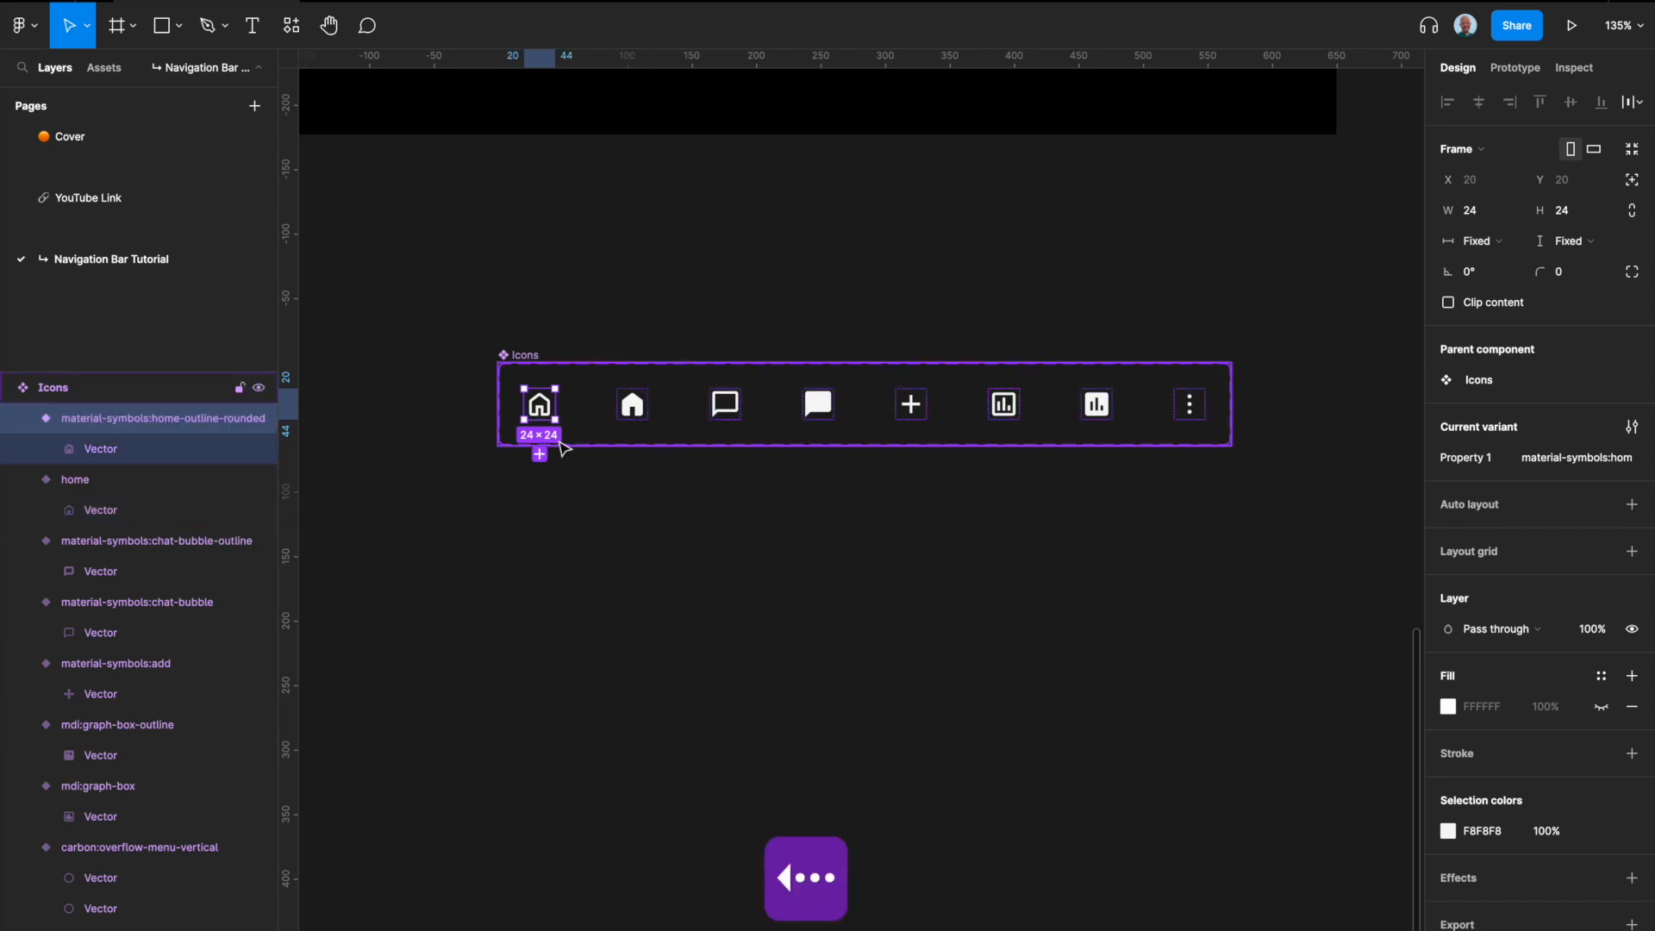
click(1571, 464)
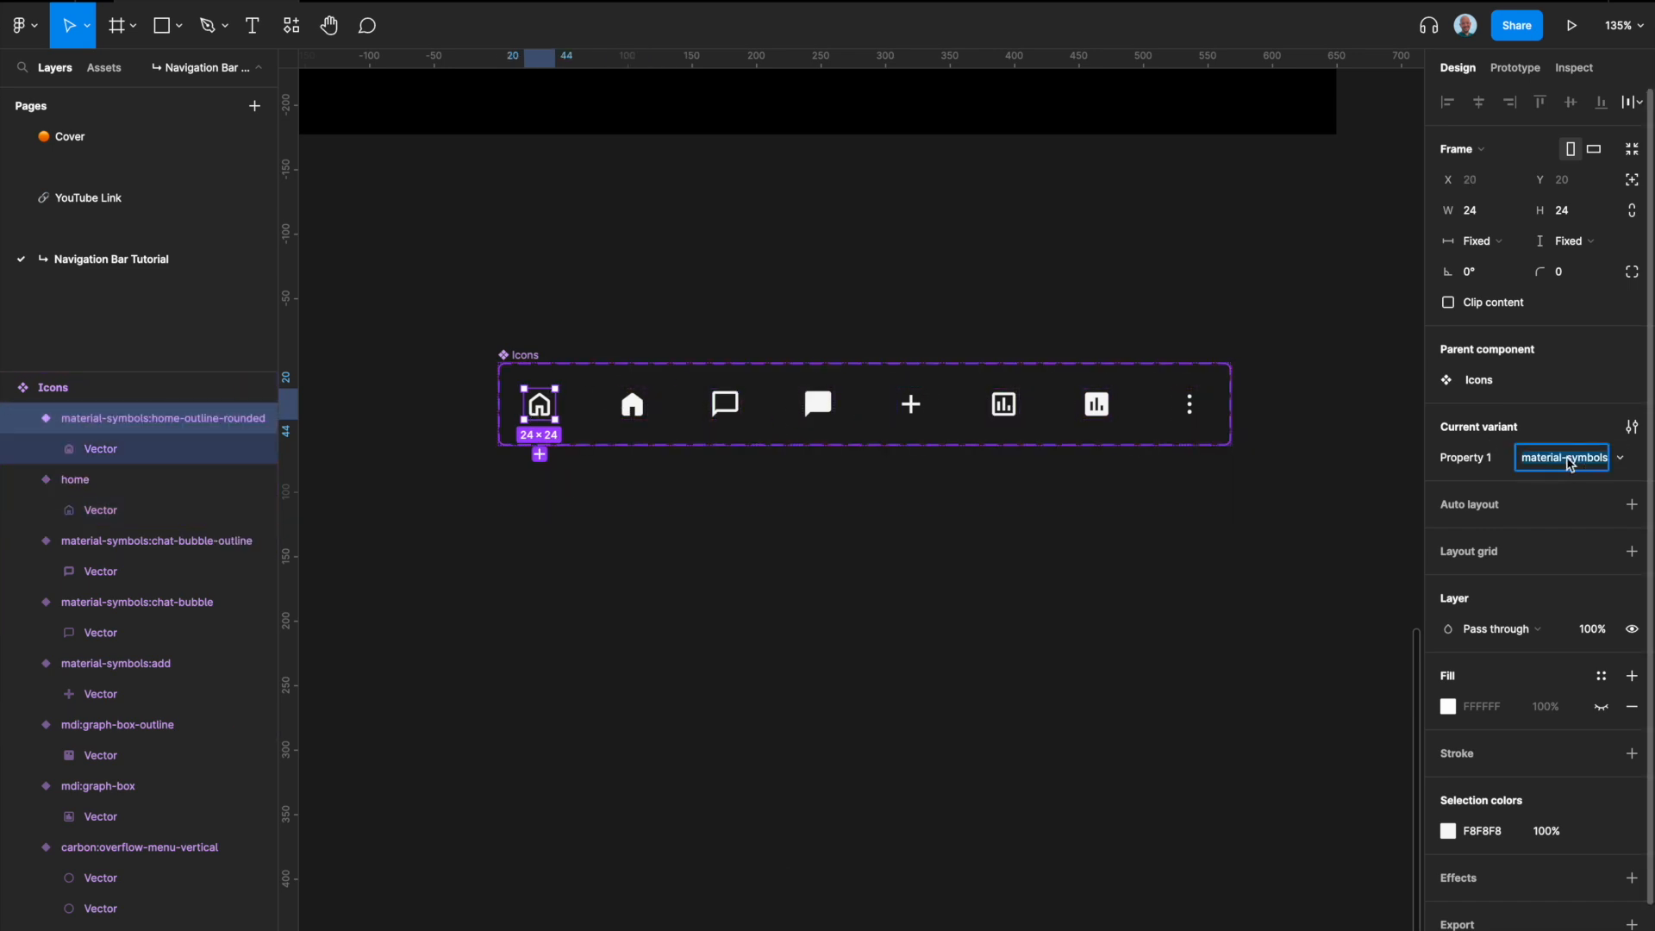
text(home )
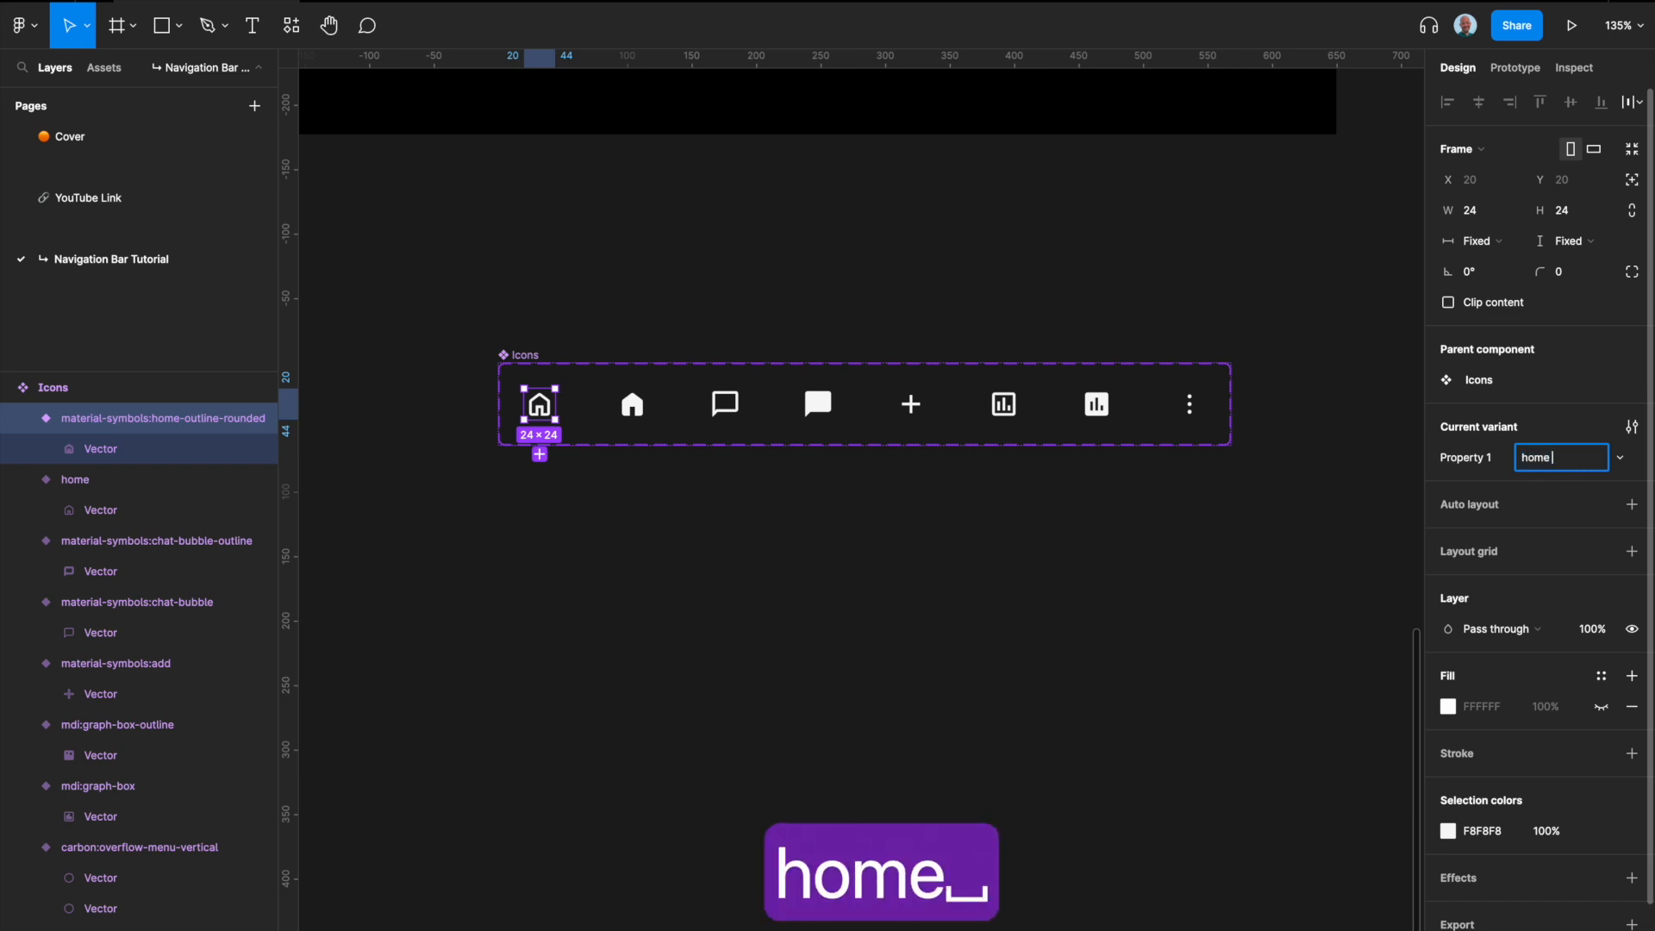
text(•)
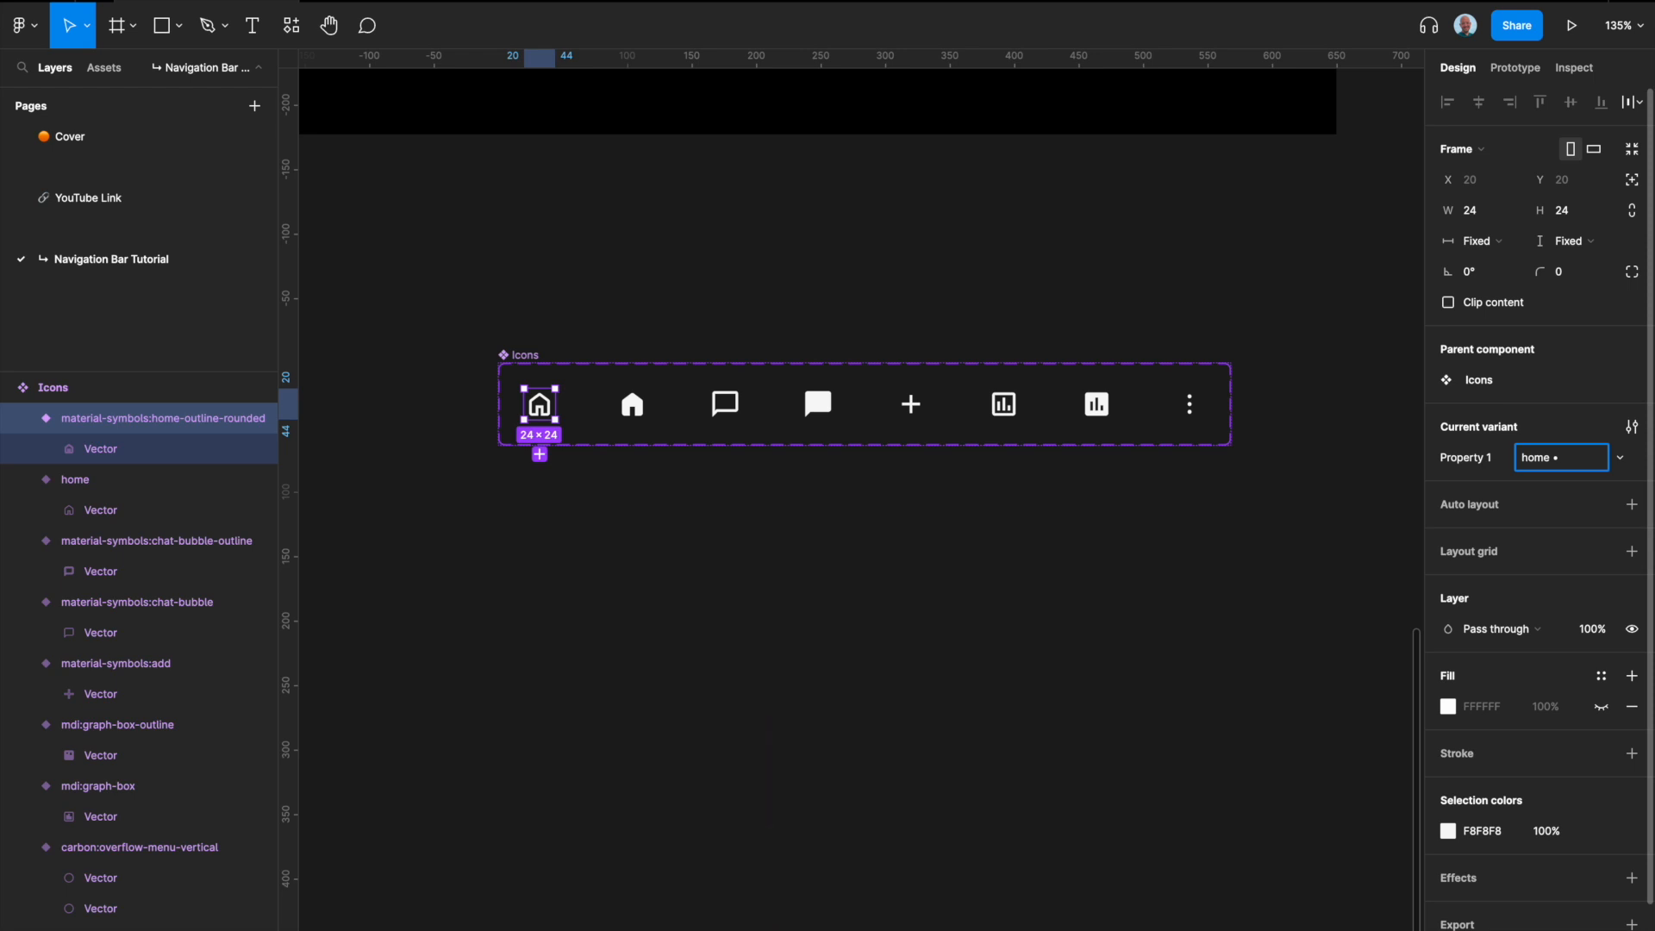
text( empty)
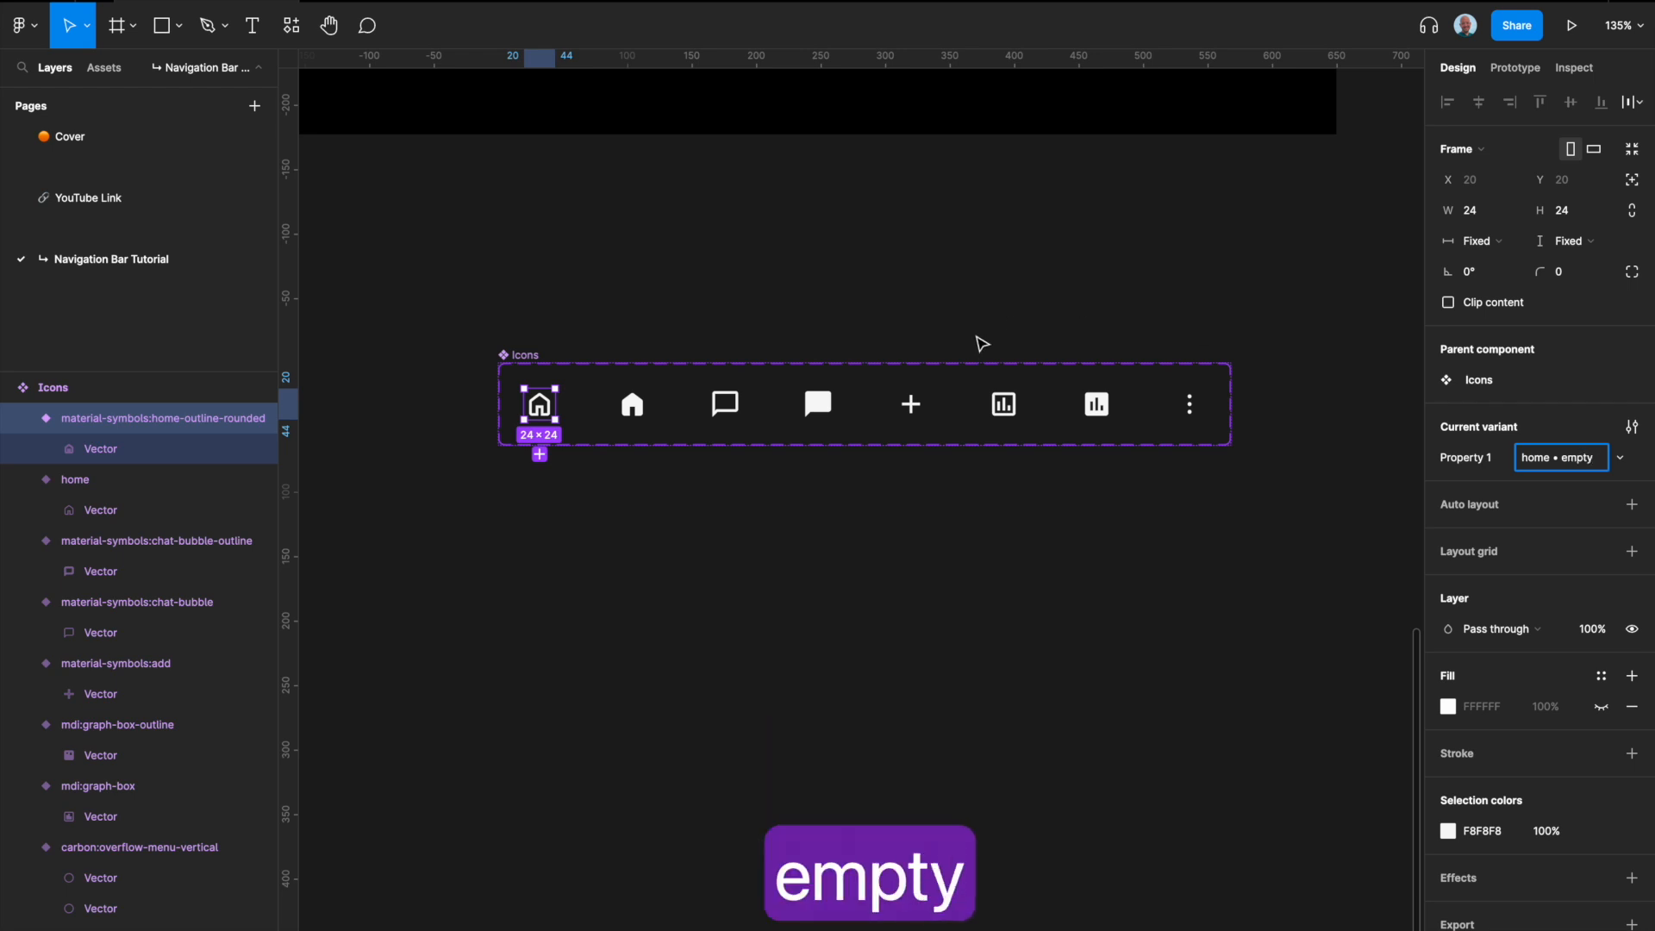
Step: Set the filled home icon's Property 1 value to "home • filled"
click(634, 406)
click(1579, 463)
key(Right)
text(• fi)
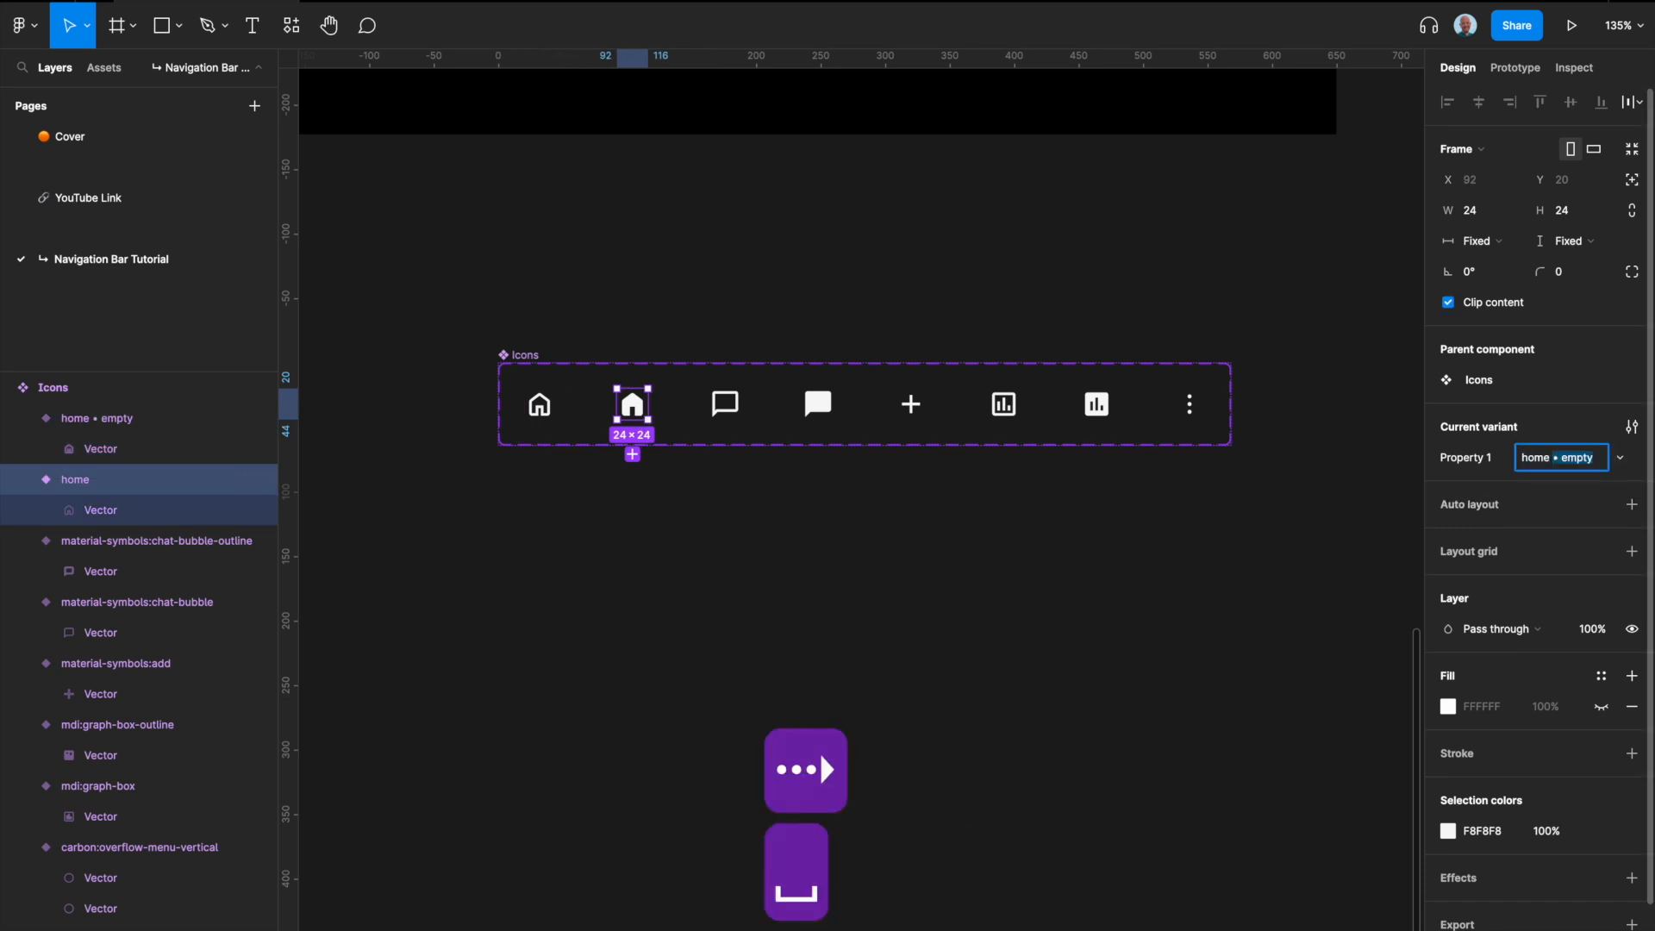
text(lled)
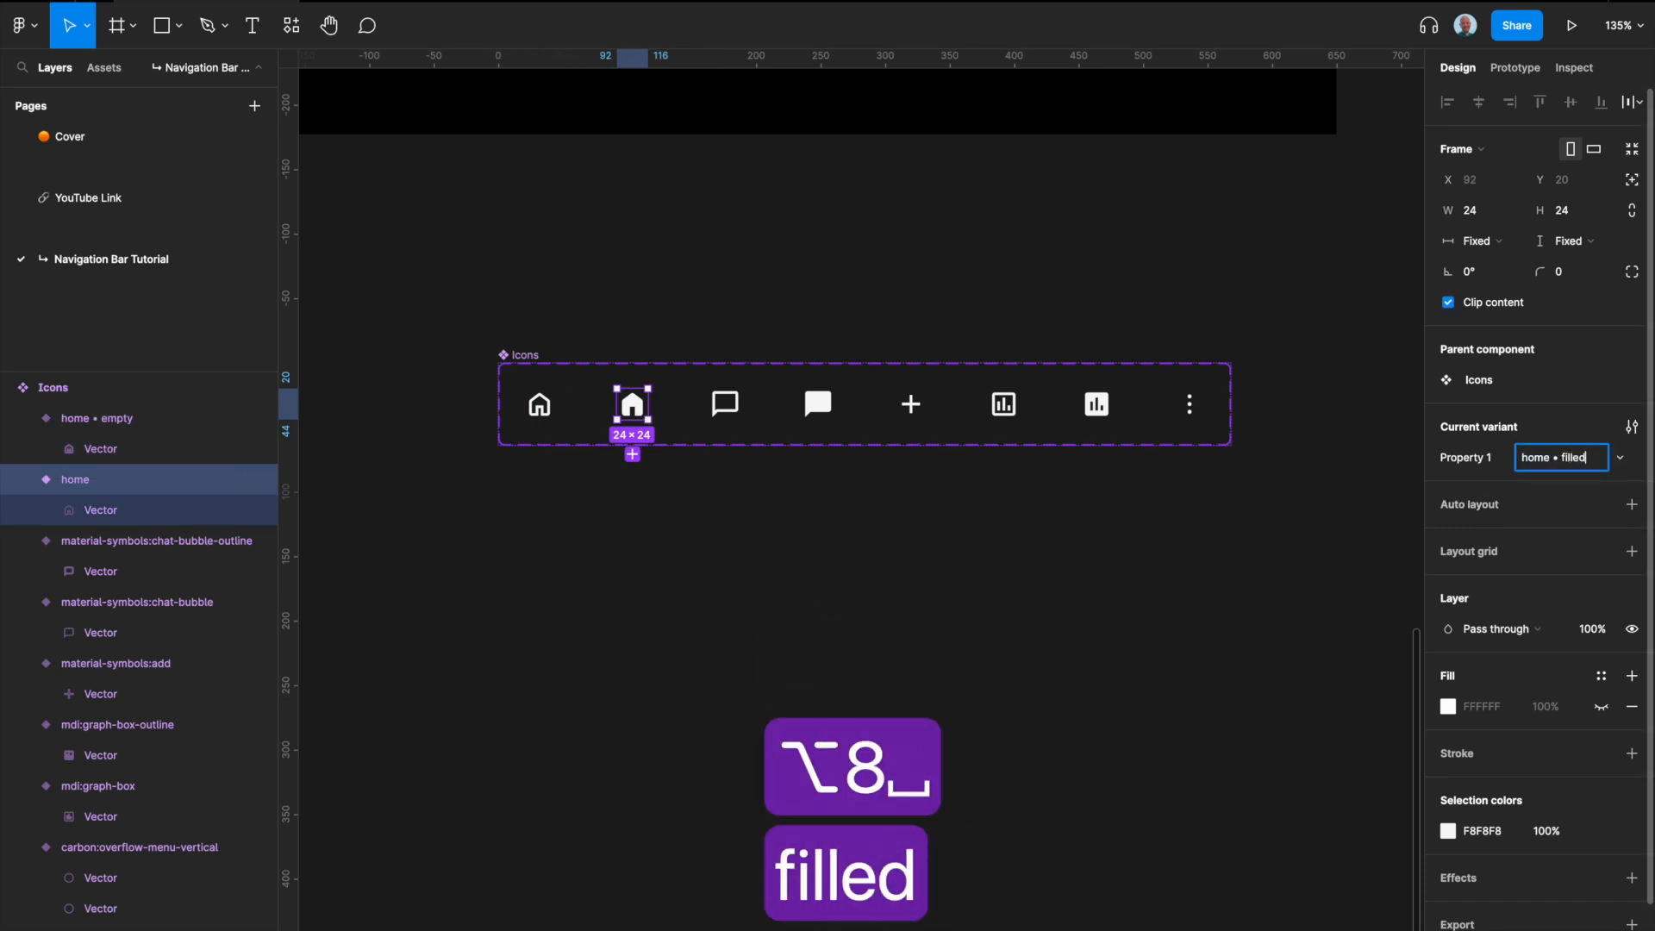
Step: Set the outlined chat icon's Property 1 value to "chat • empty"
scroll(597, 401, up, 3)
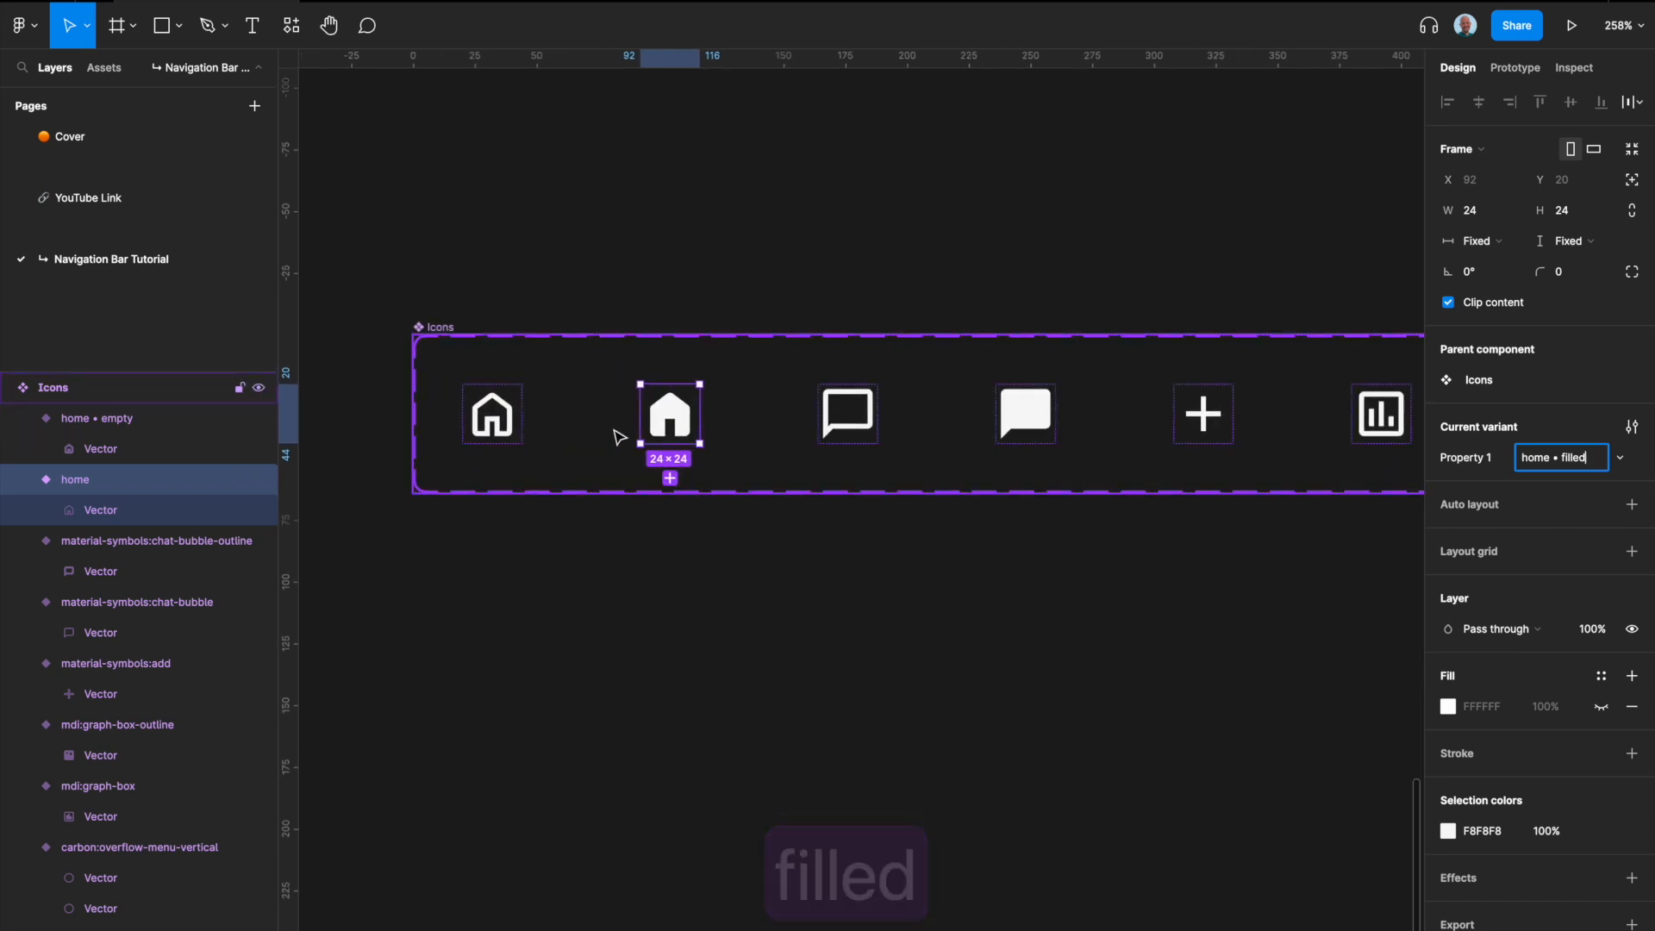
scroll(698, 465, right, 5)
click(146, 541)
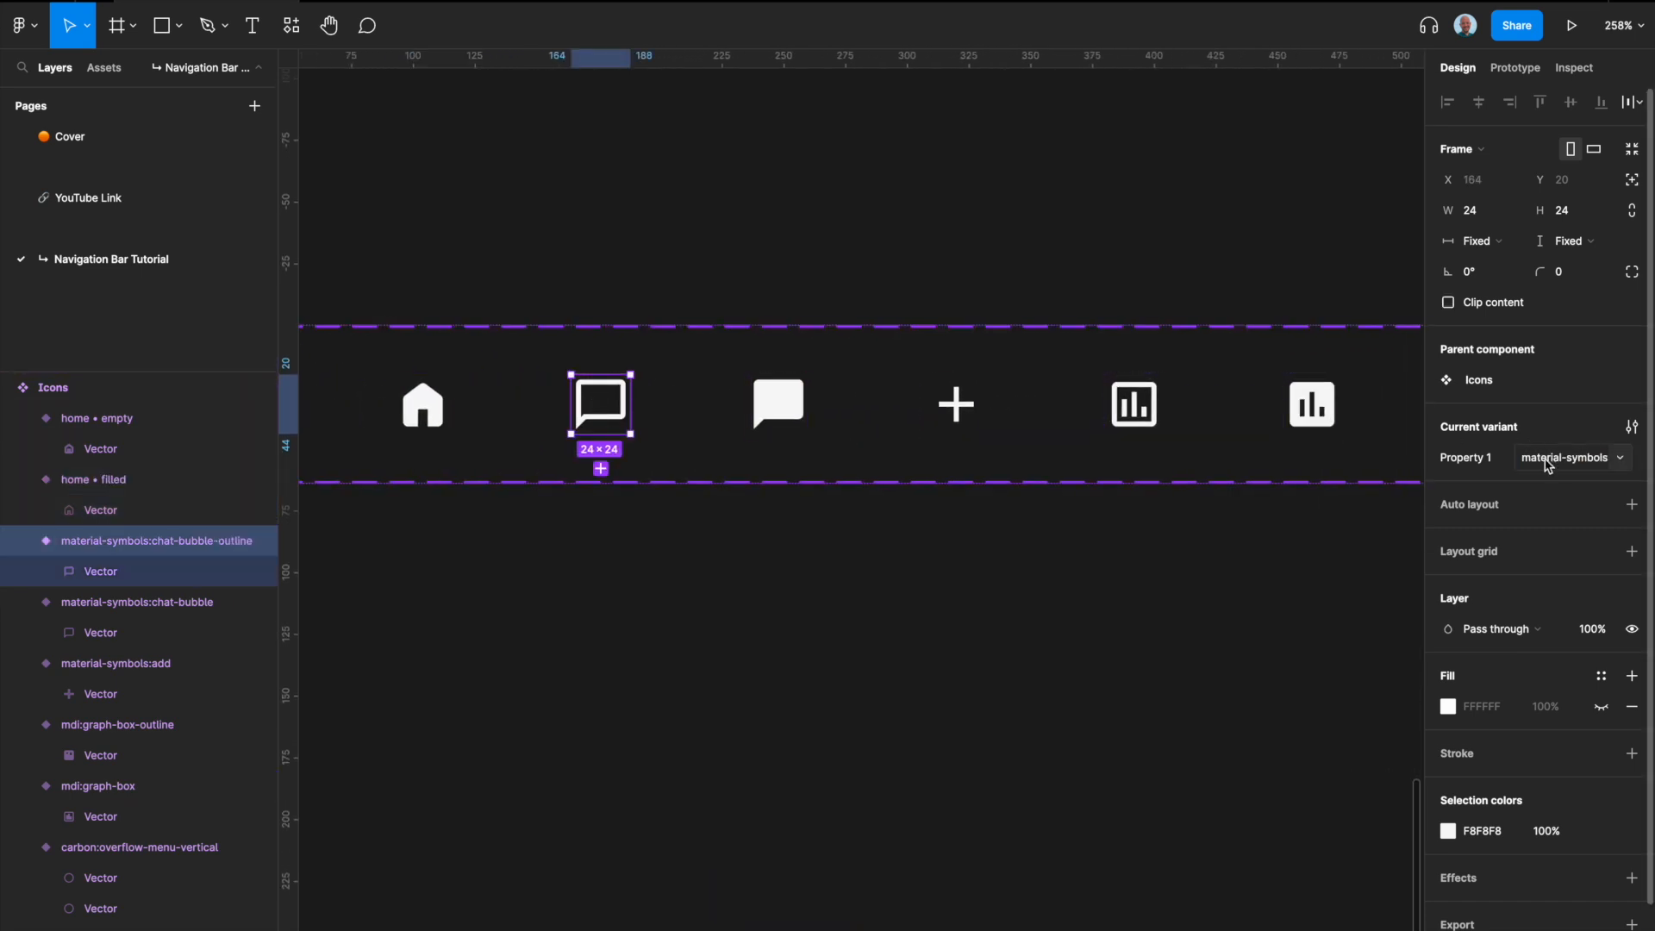
text(chat)
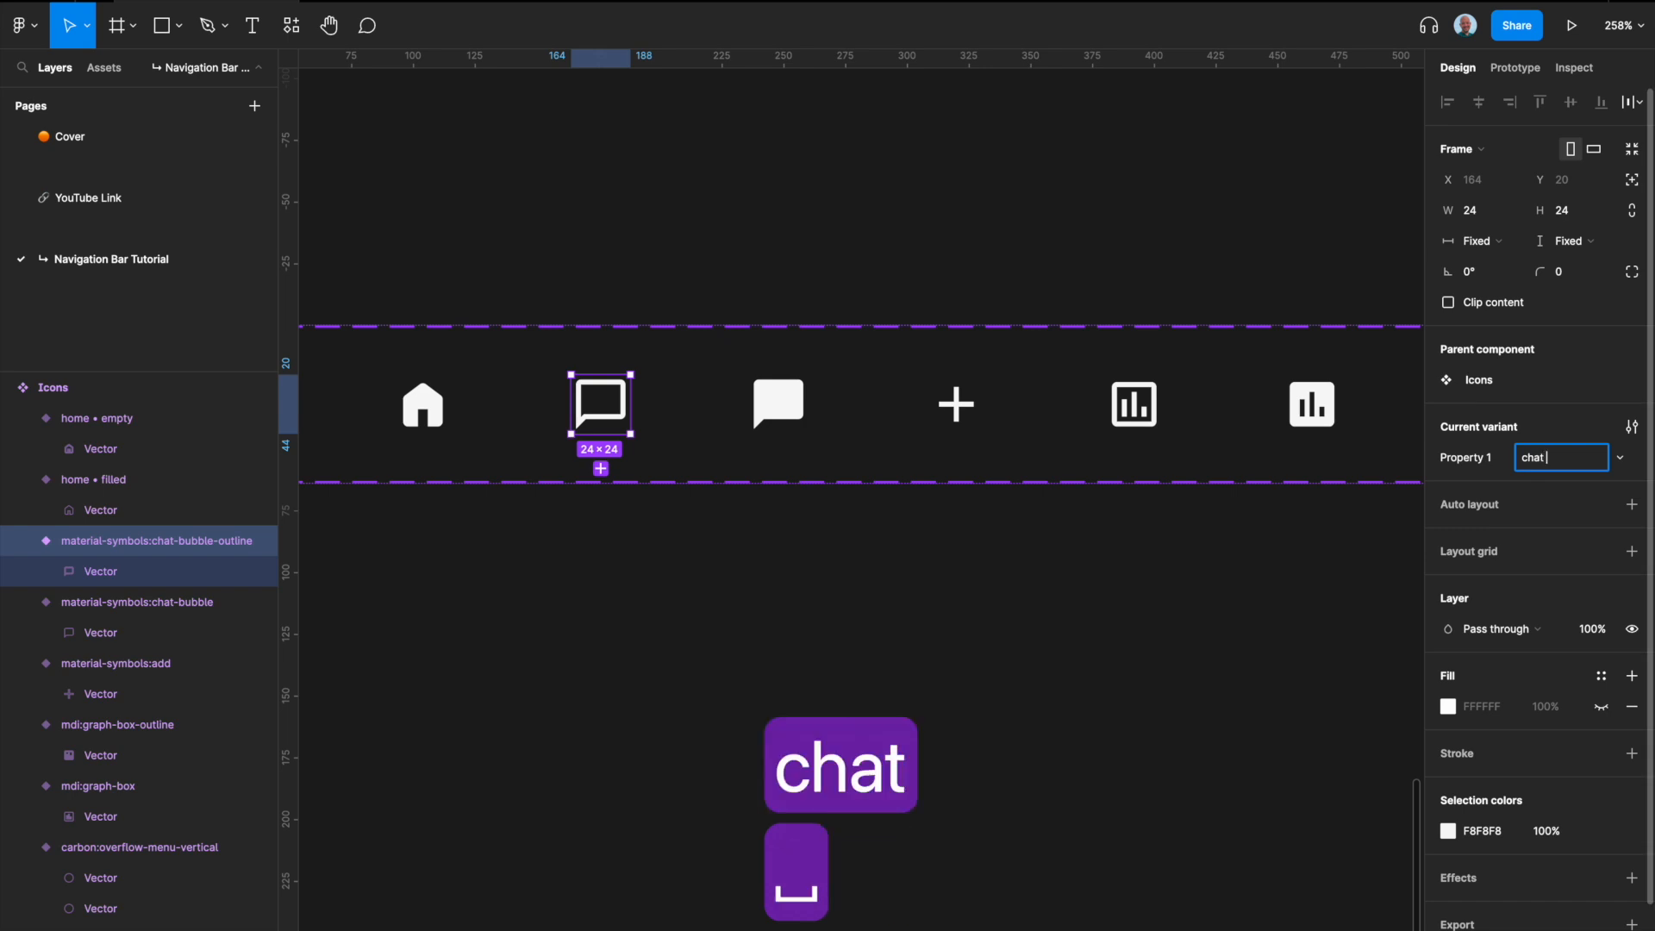
text( • empt)
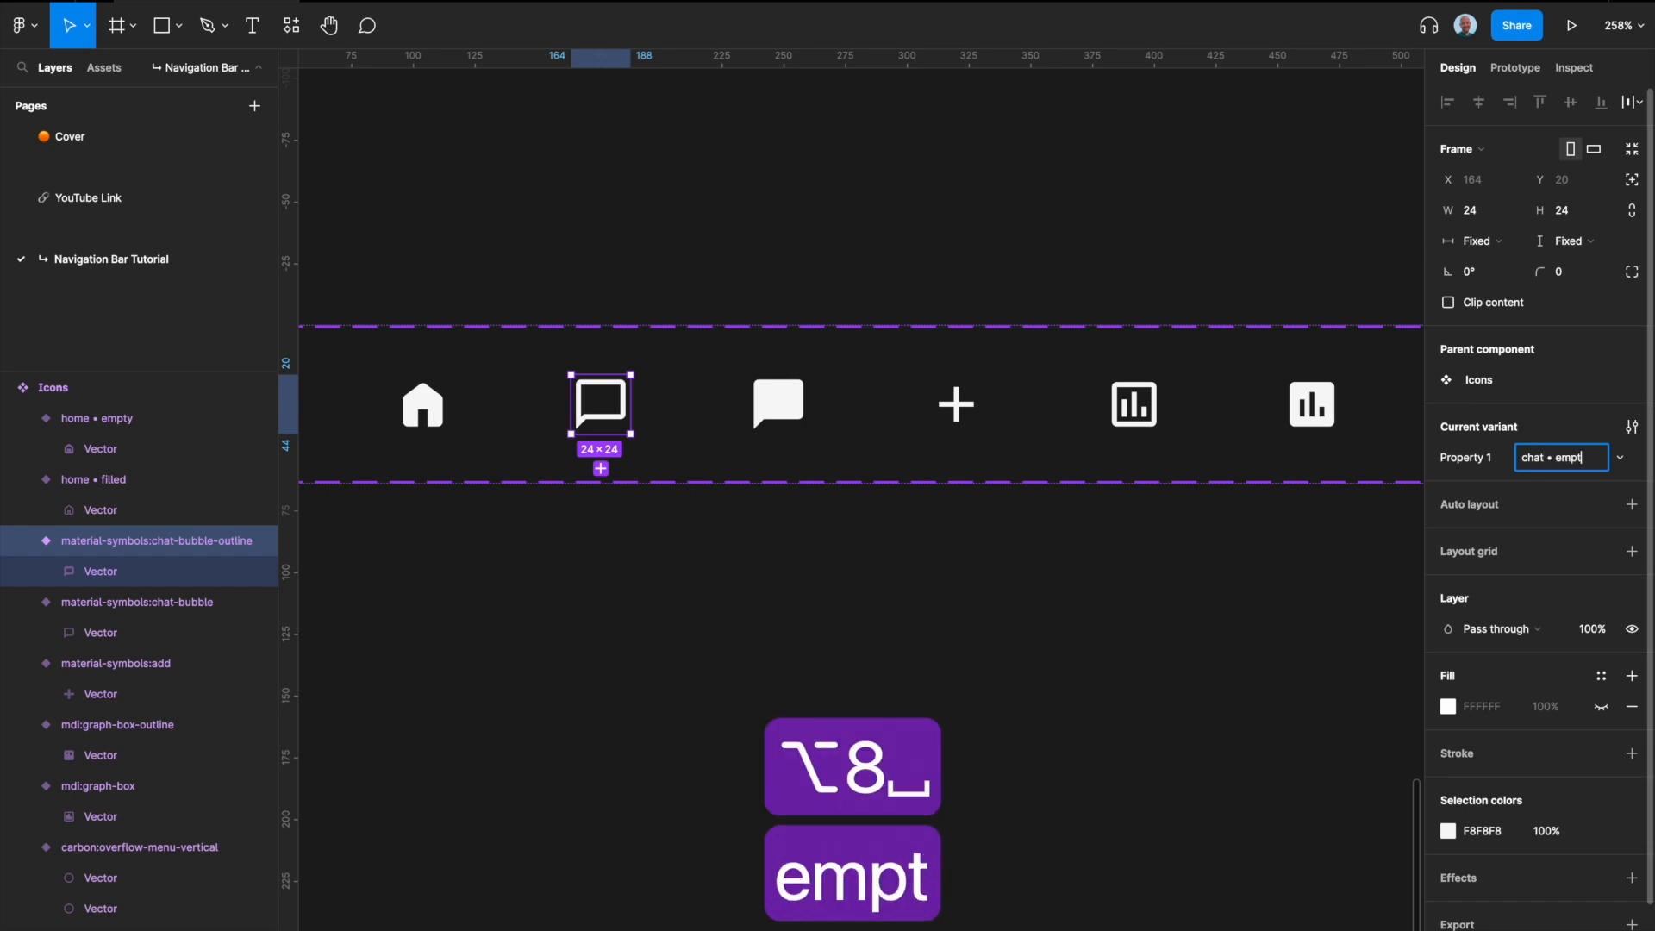
text(y)
Step: Set the filled chat icon's Property 1 value to "chat • filled"
click(778, 404)
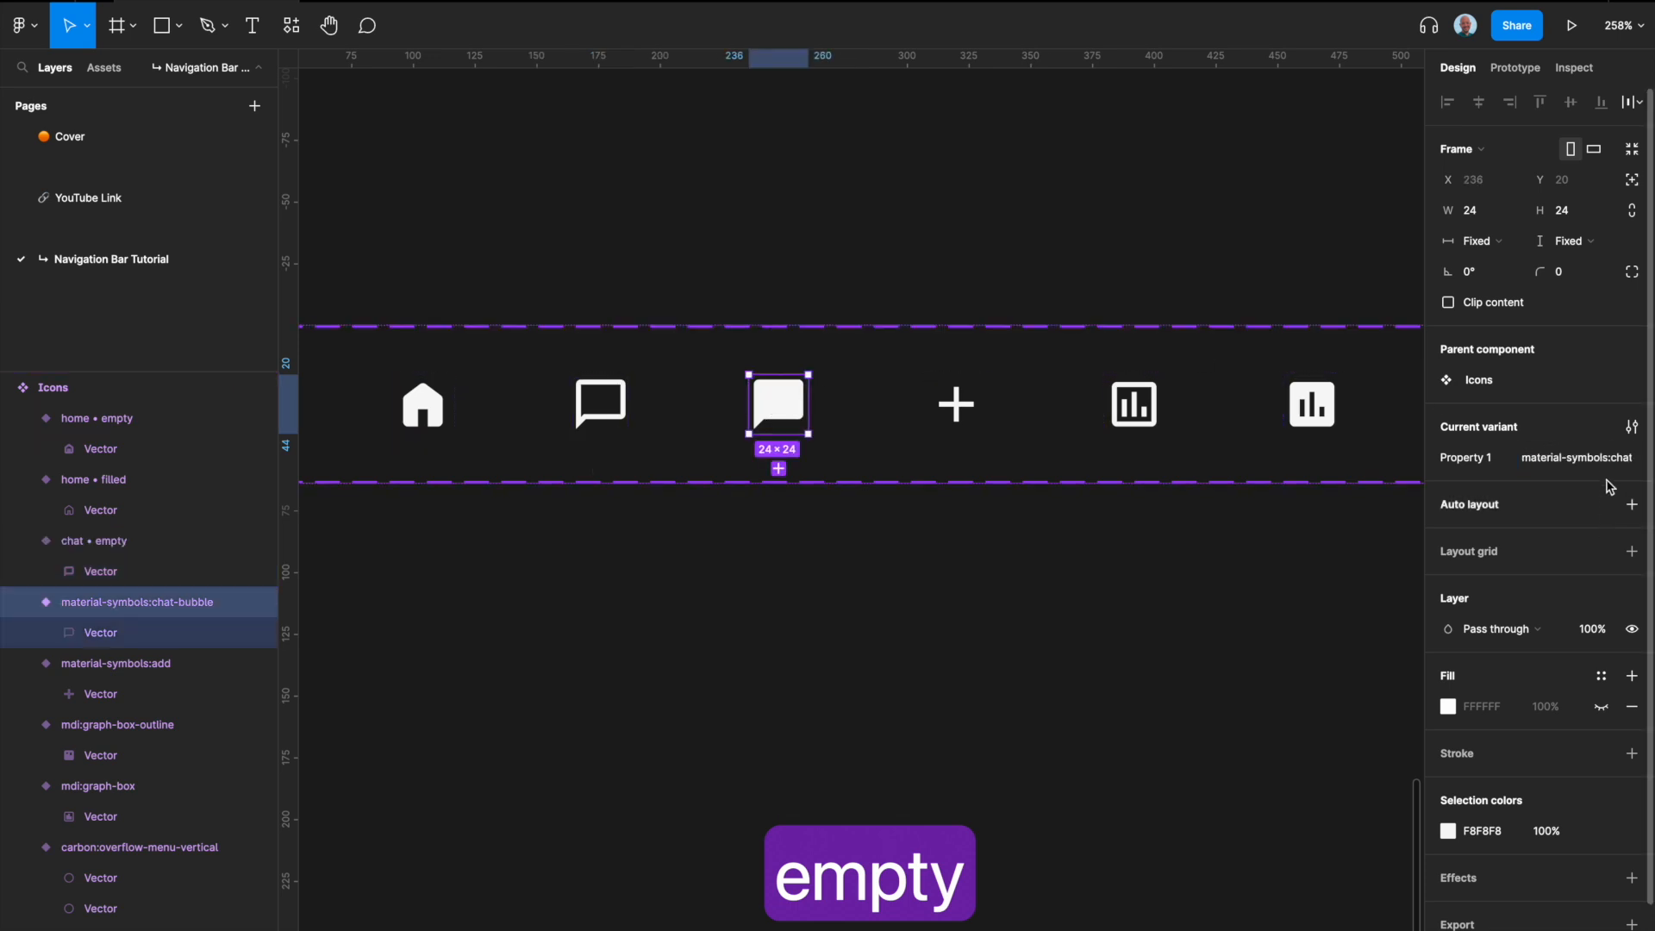
click(1578, 457)
text(chat )
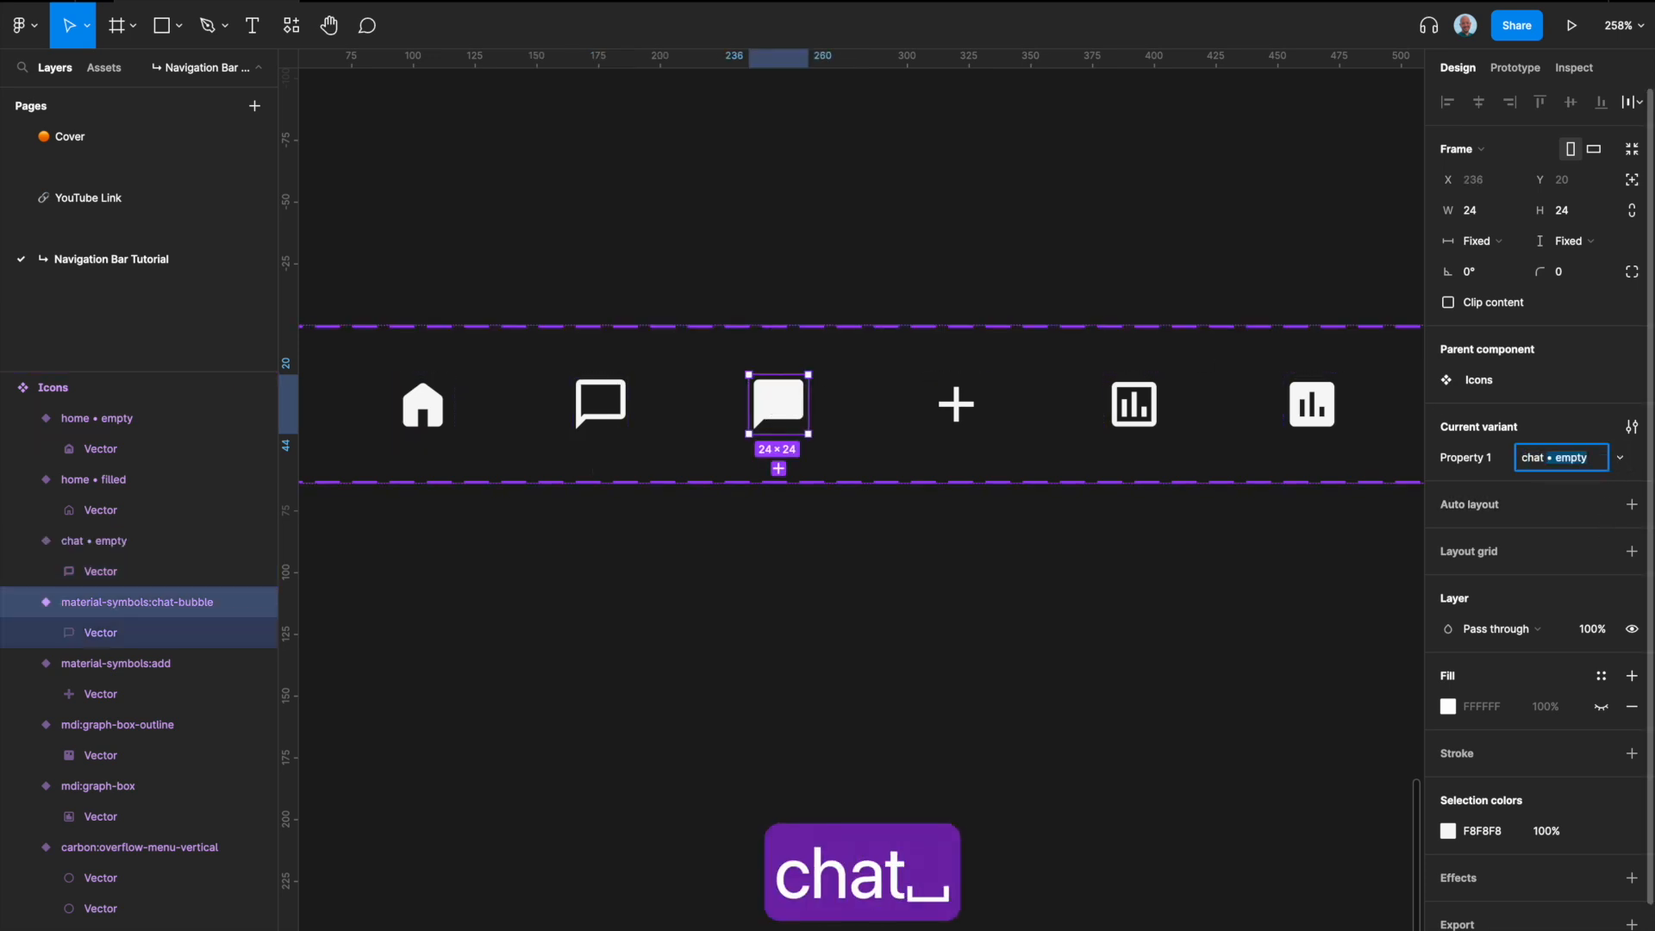
text(• filled)
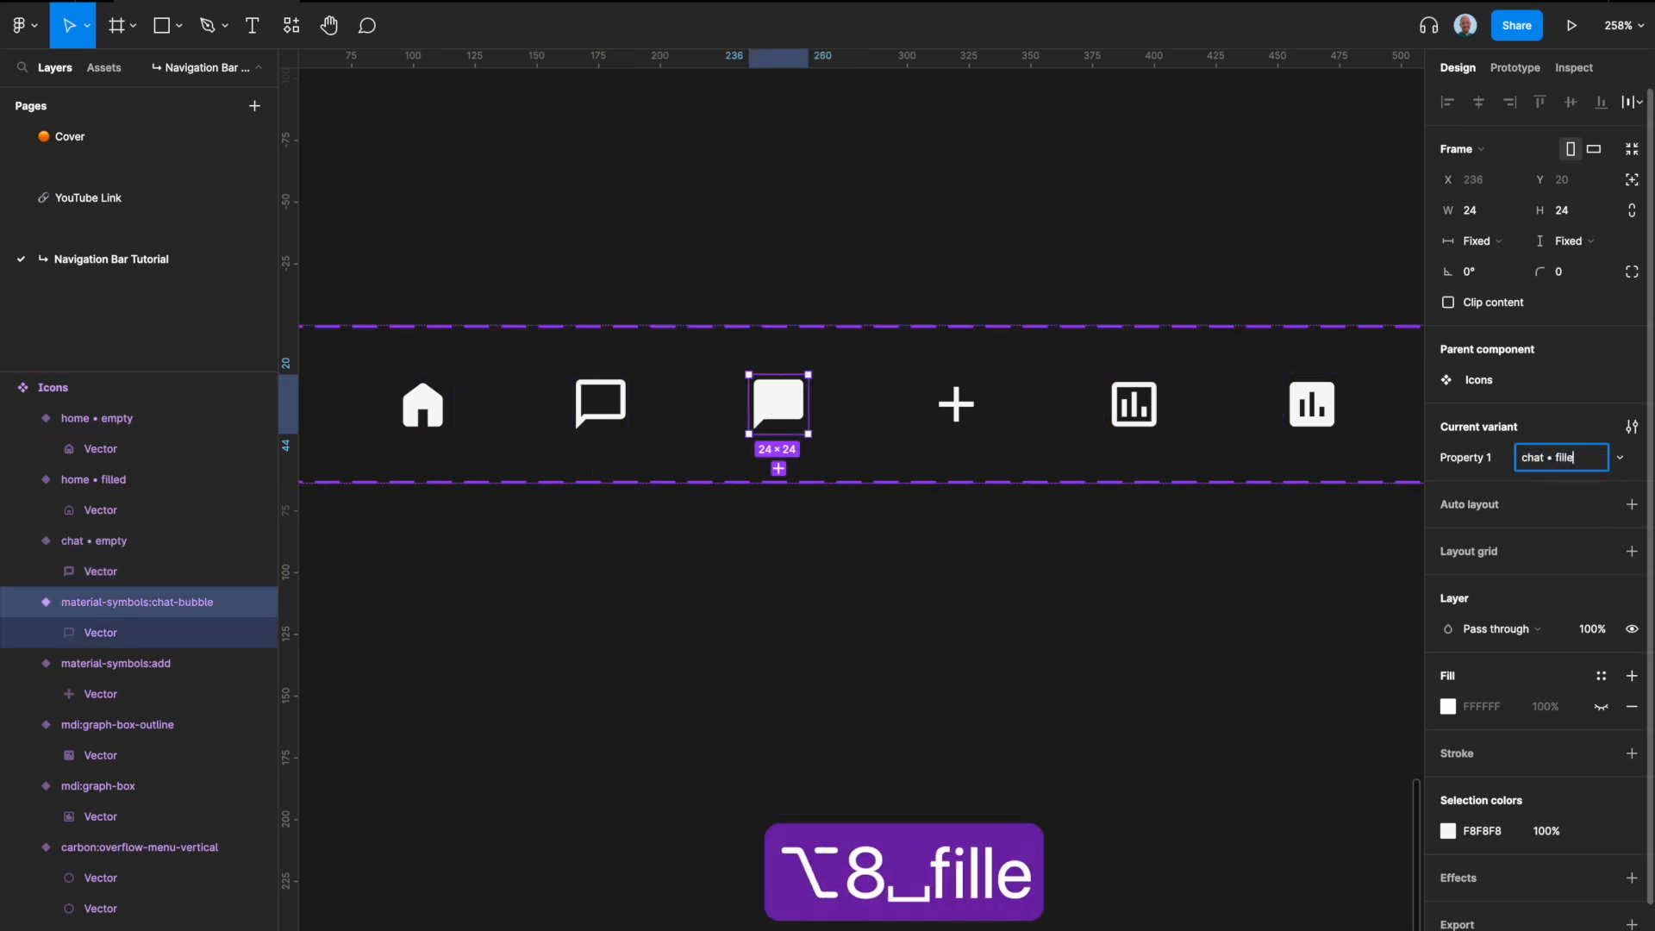
key(Return)
Step: Set the add icon's Property 1 value to "plus"
scroll(551, 399, right, 5)
click(499, 399)
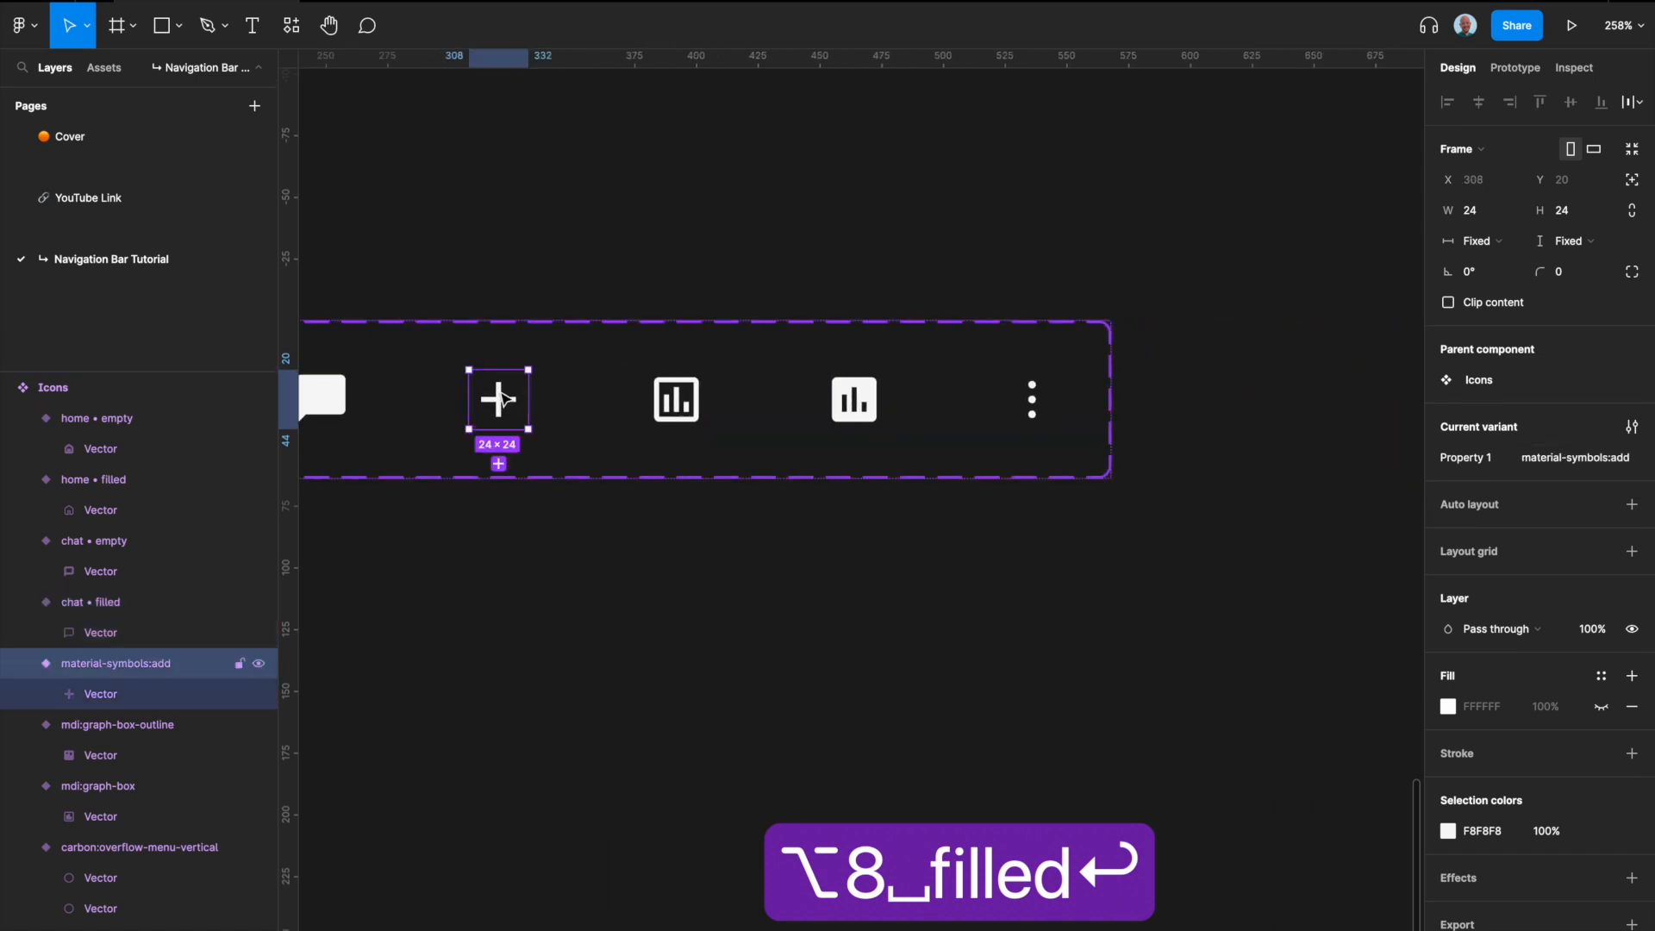
text(plus)
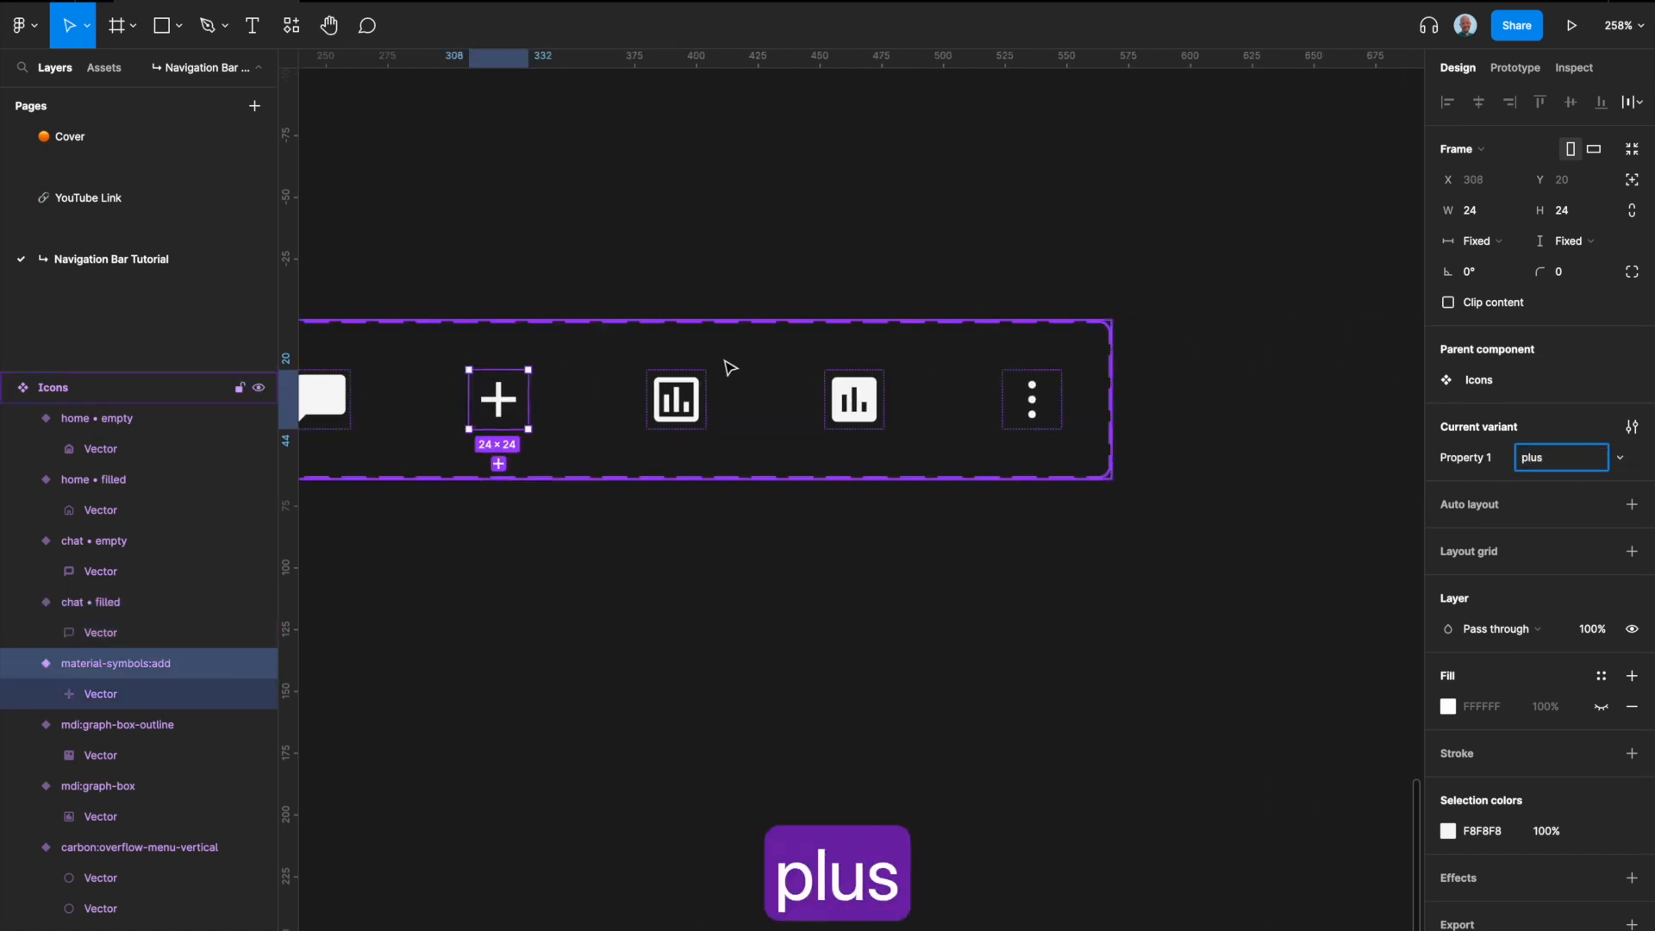
Step: Set the outlined graph icon's Property 1 value to "data • empty"
click(676, 399)
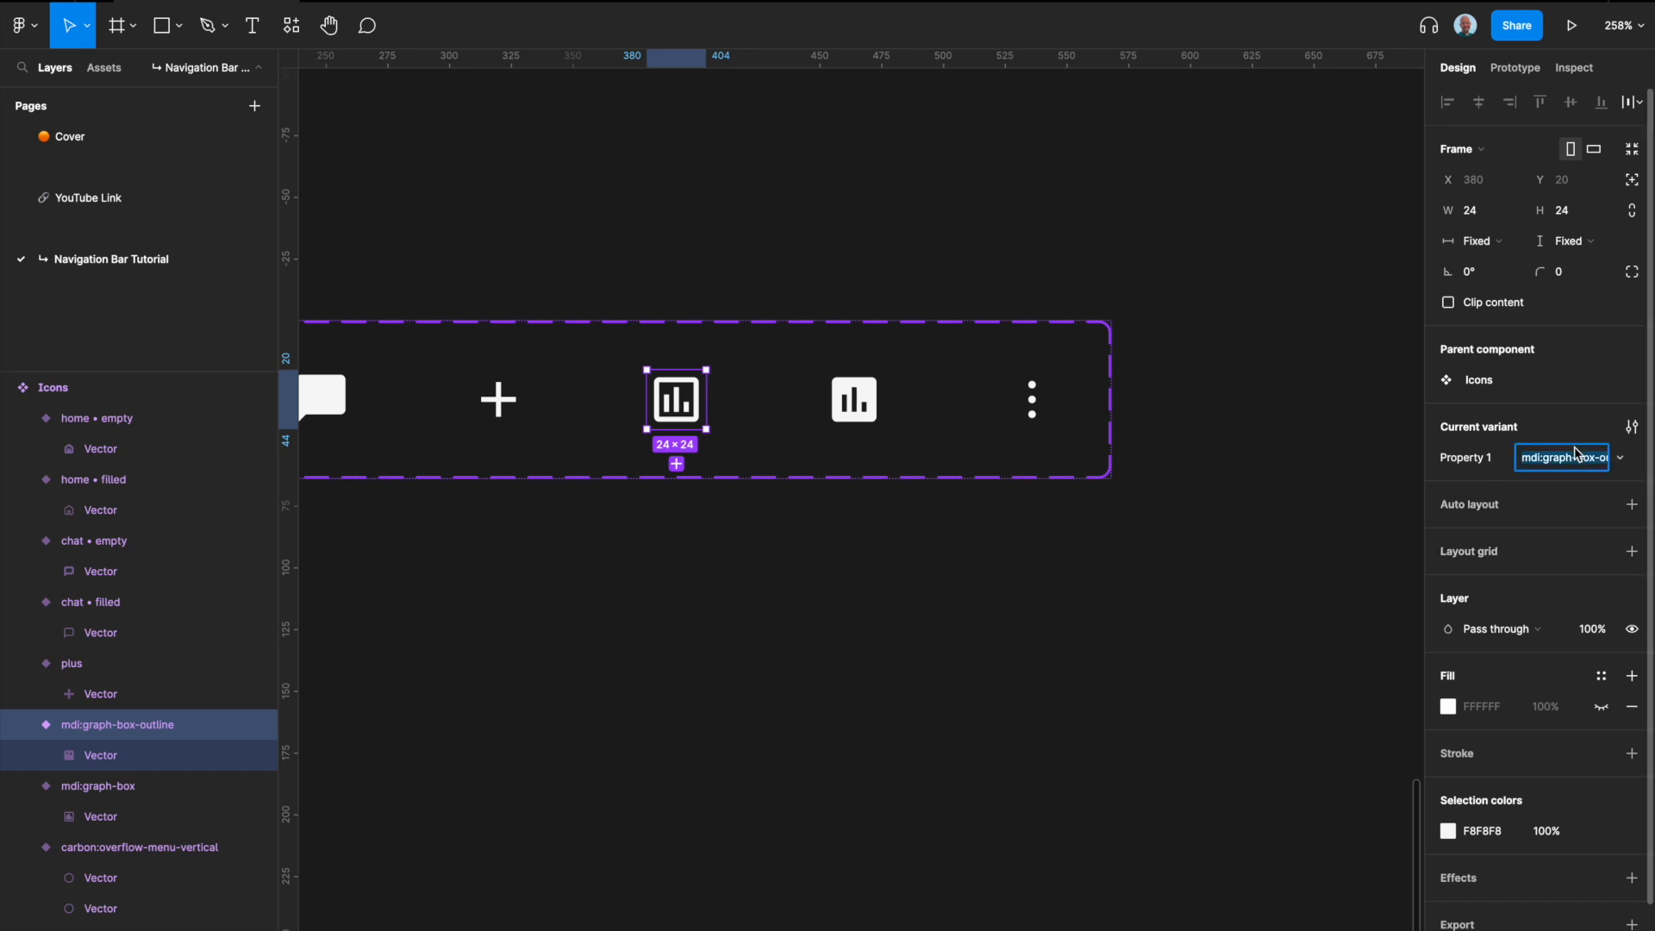
text(data)
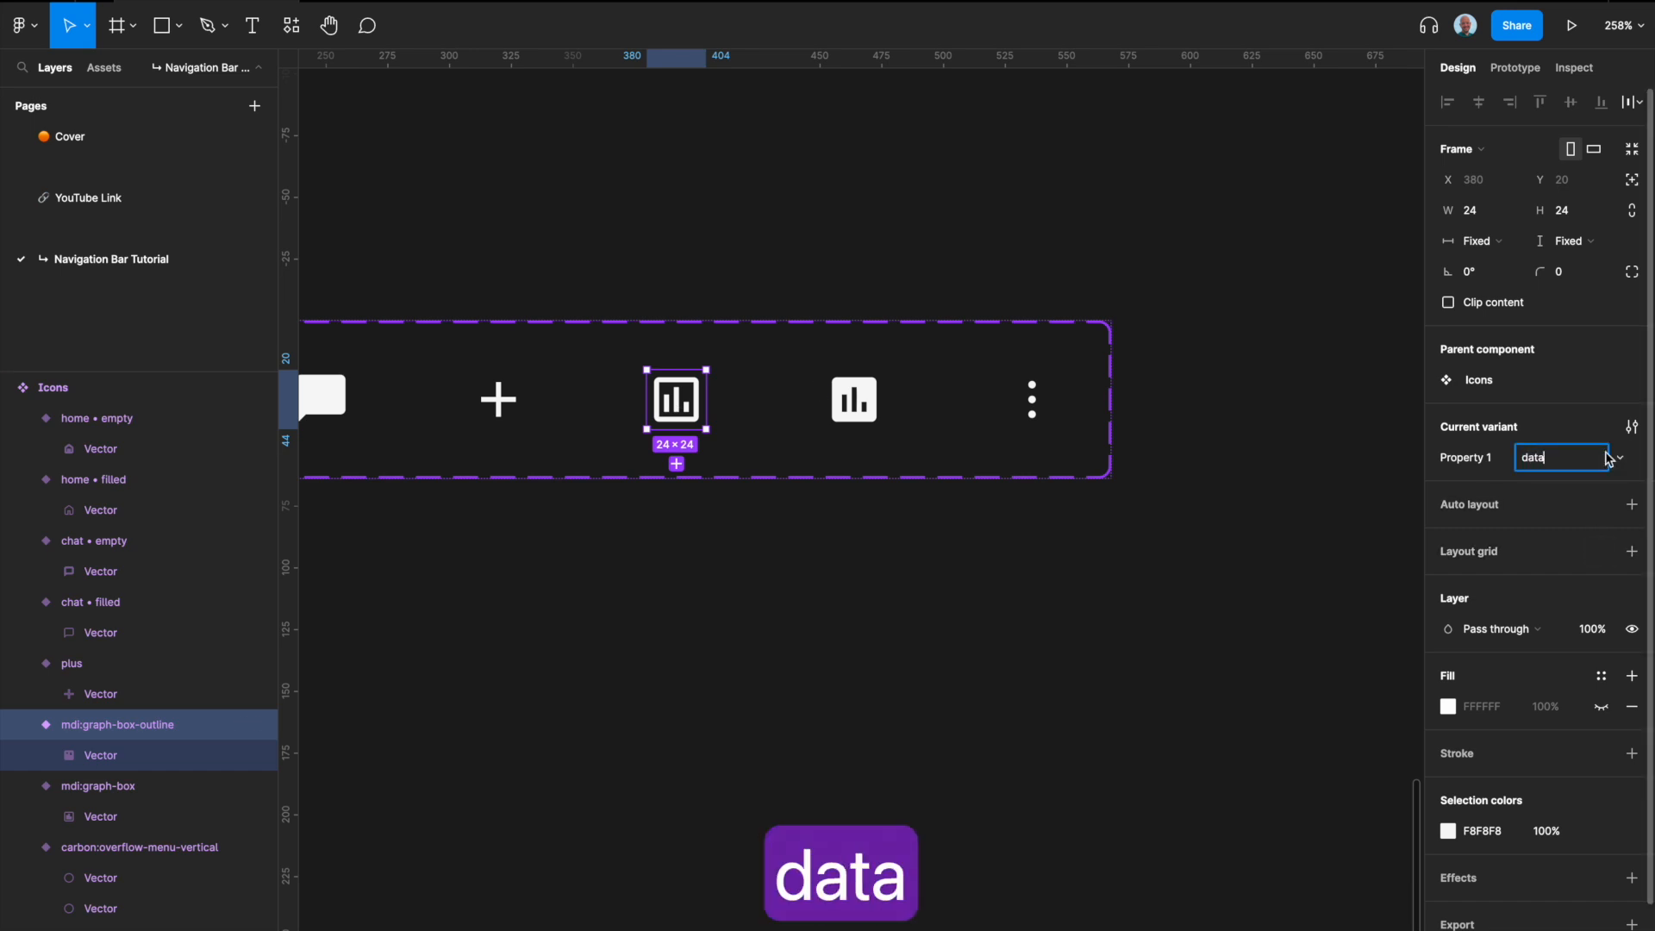
text( • )
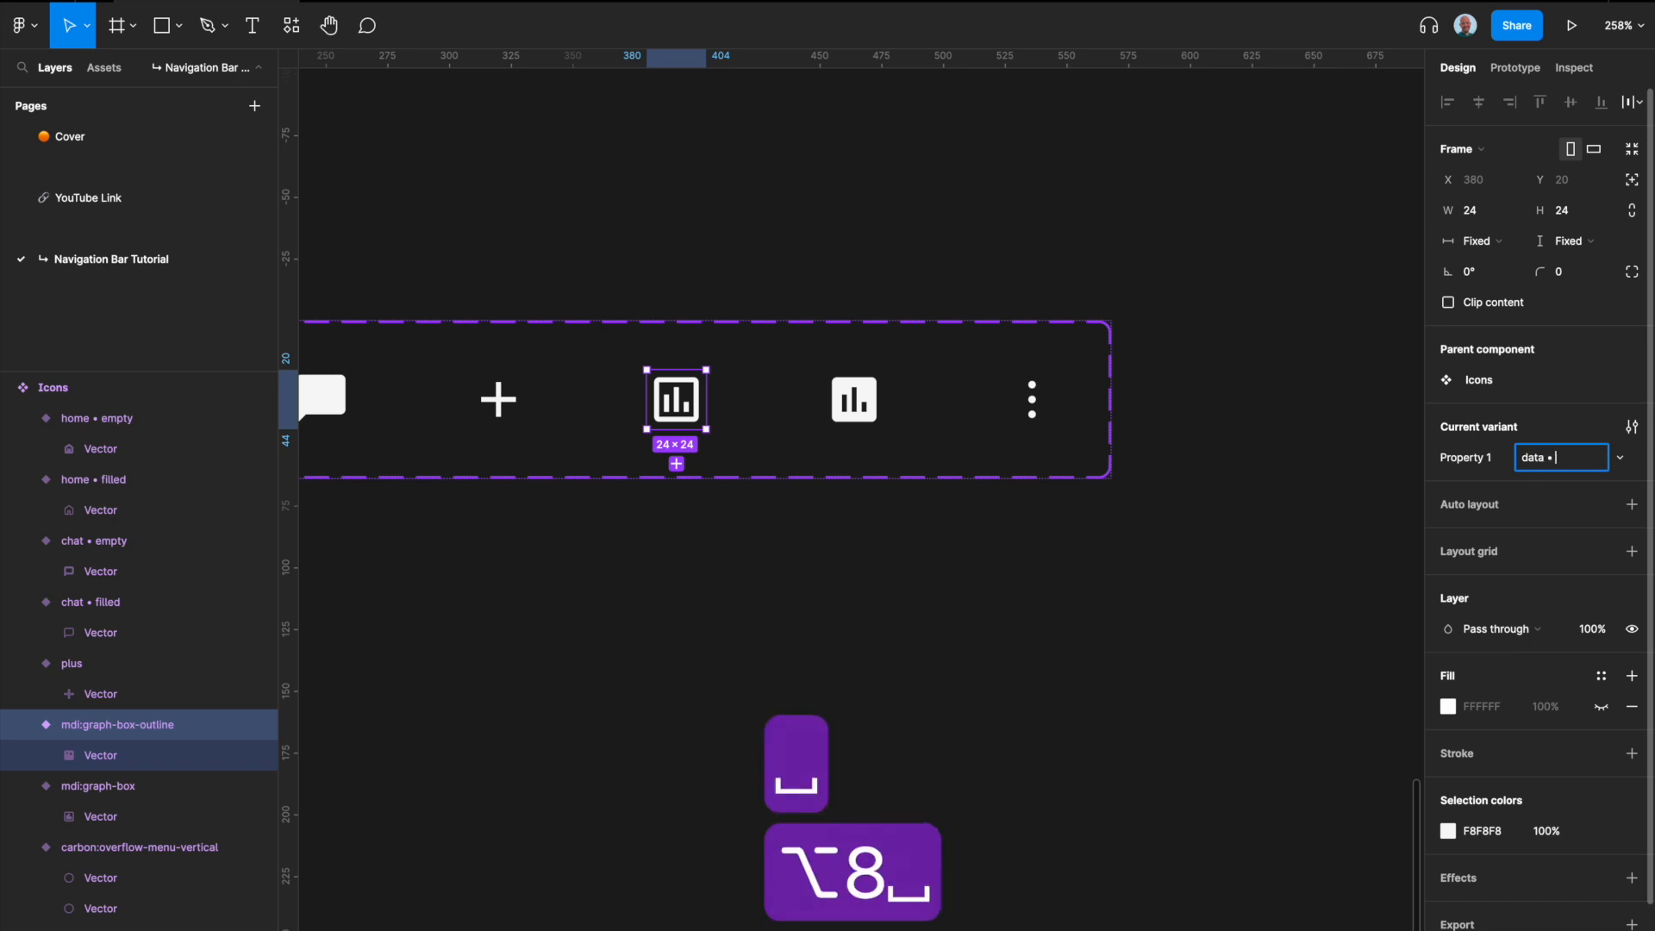
text(empty)
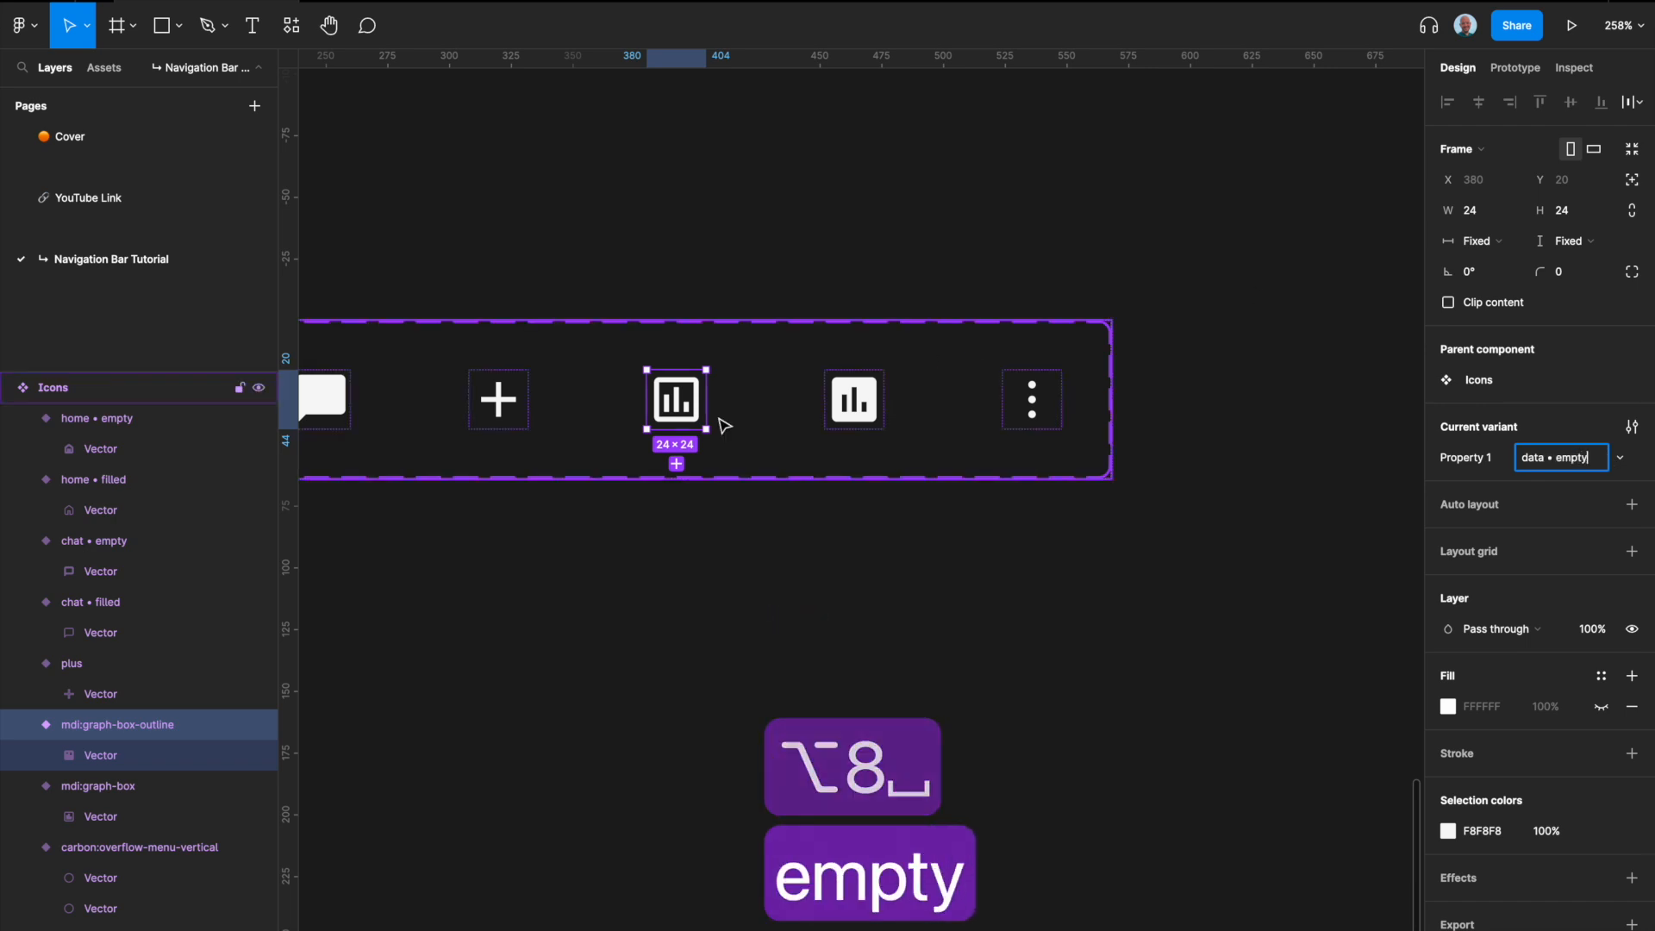
Step: Set the filled graph icon's Property 1 value to "data • filled"
click(841, 410)
text(data )
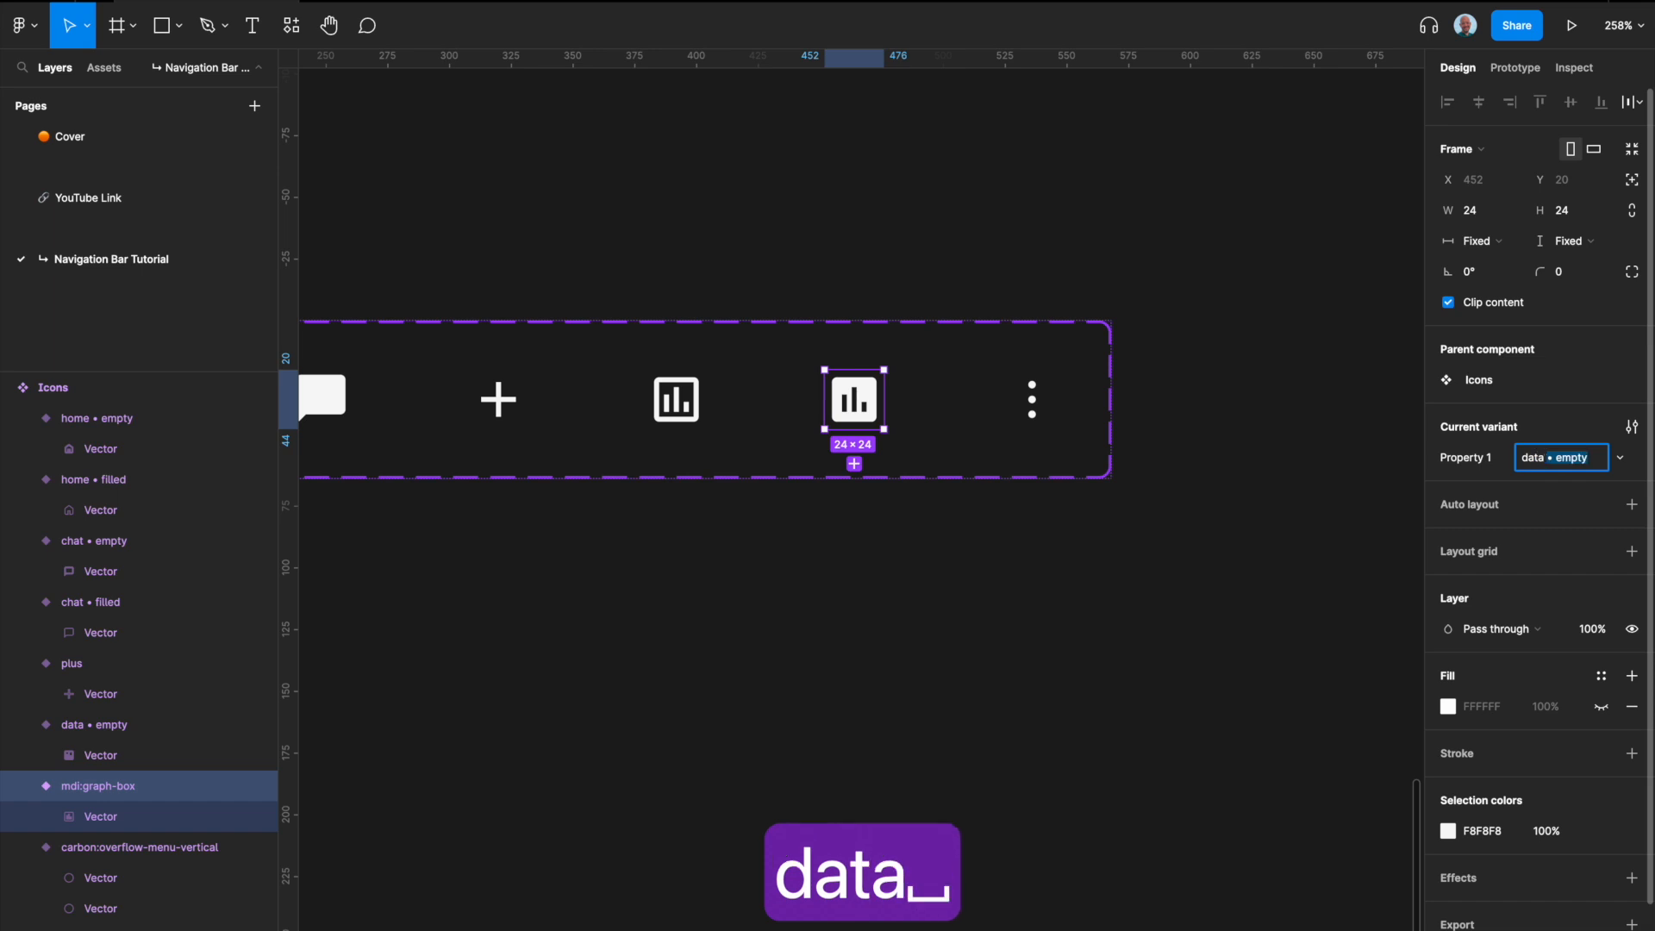
text(• filled)
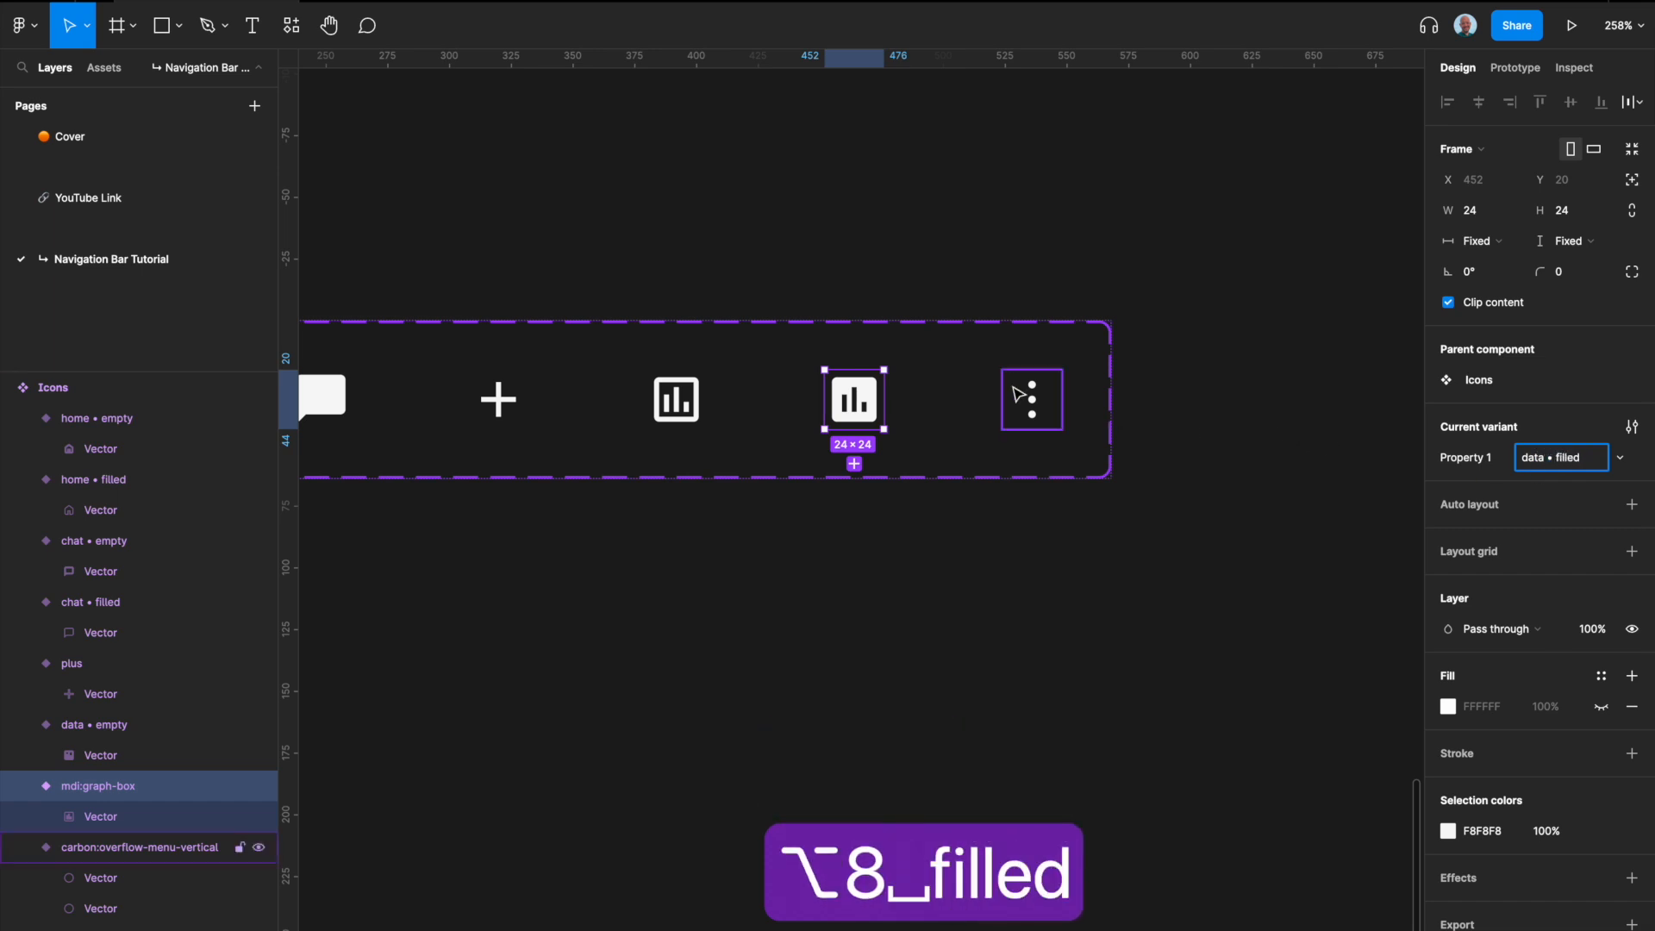
Step: Set the three-dot icon's Property 1 value to "menu"
click(1028, 397)
click(1590, 496)
text(menu)
key(Return)
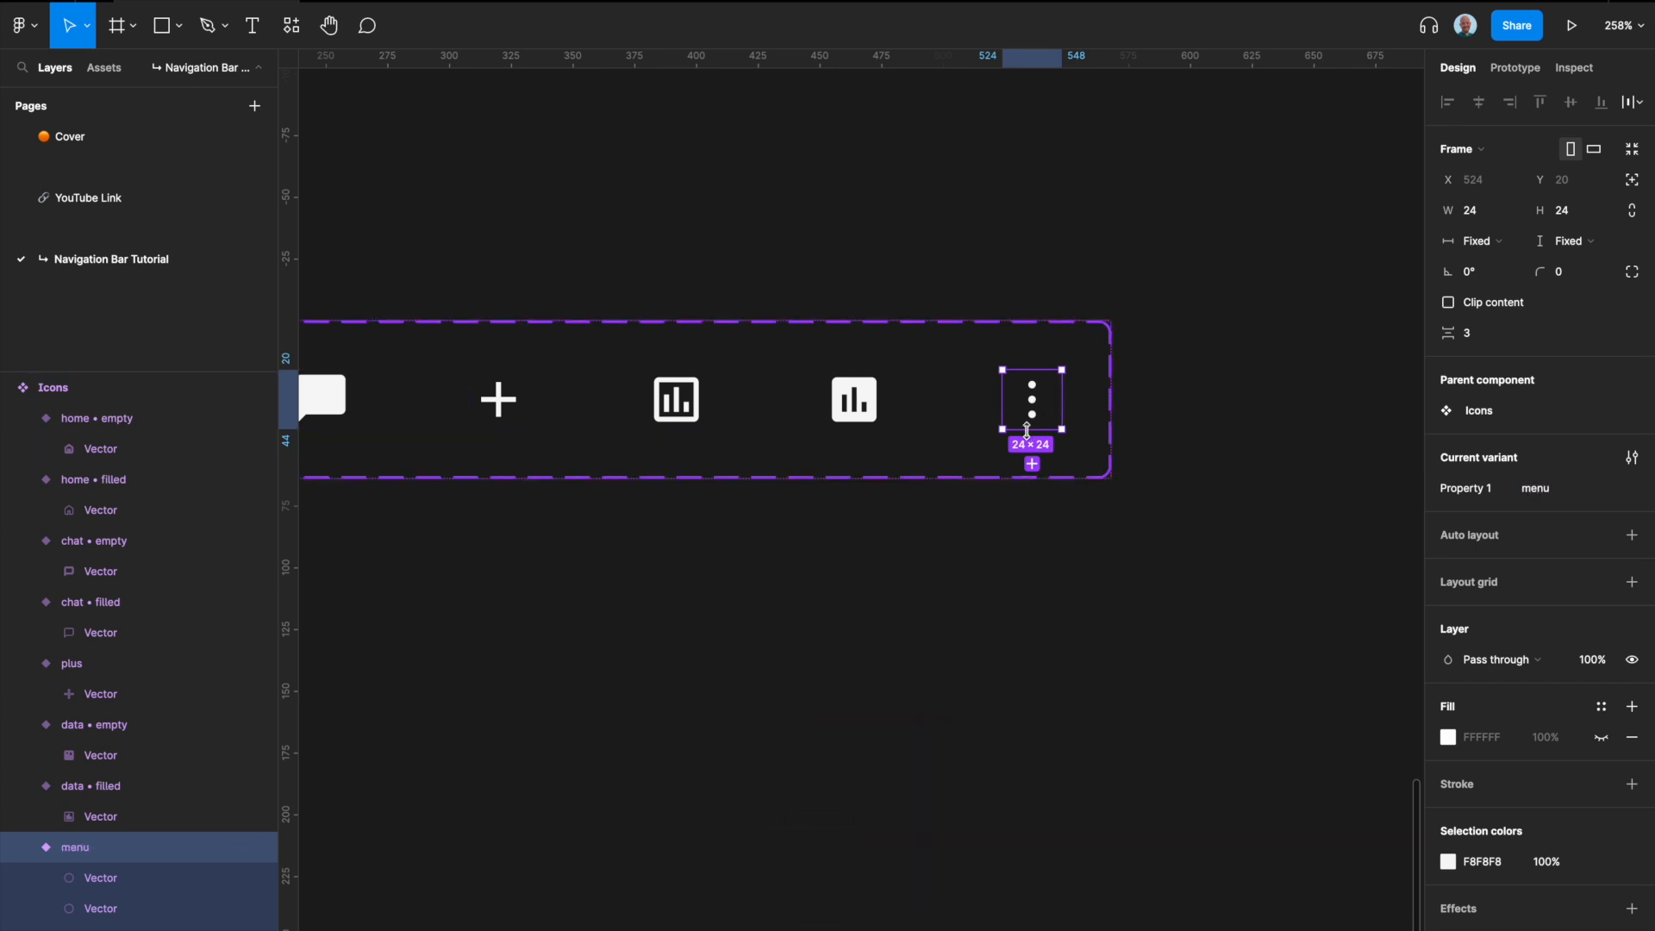
Step: Set the corner radius of the menu variant to 100
scroll(1026, 428, right, 5)
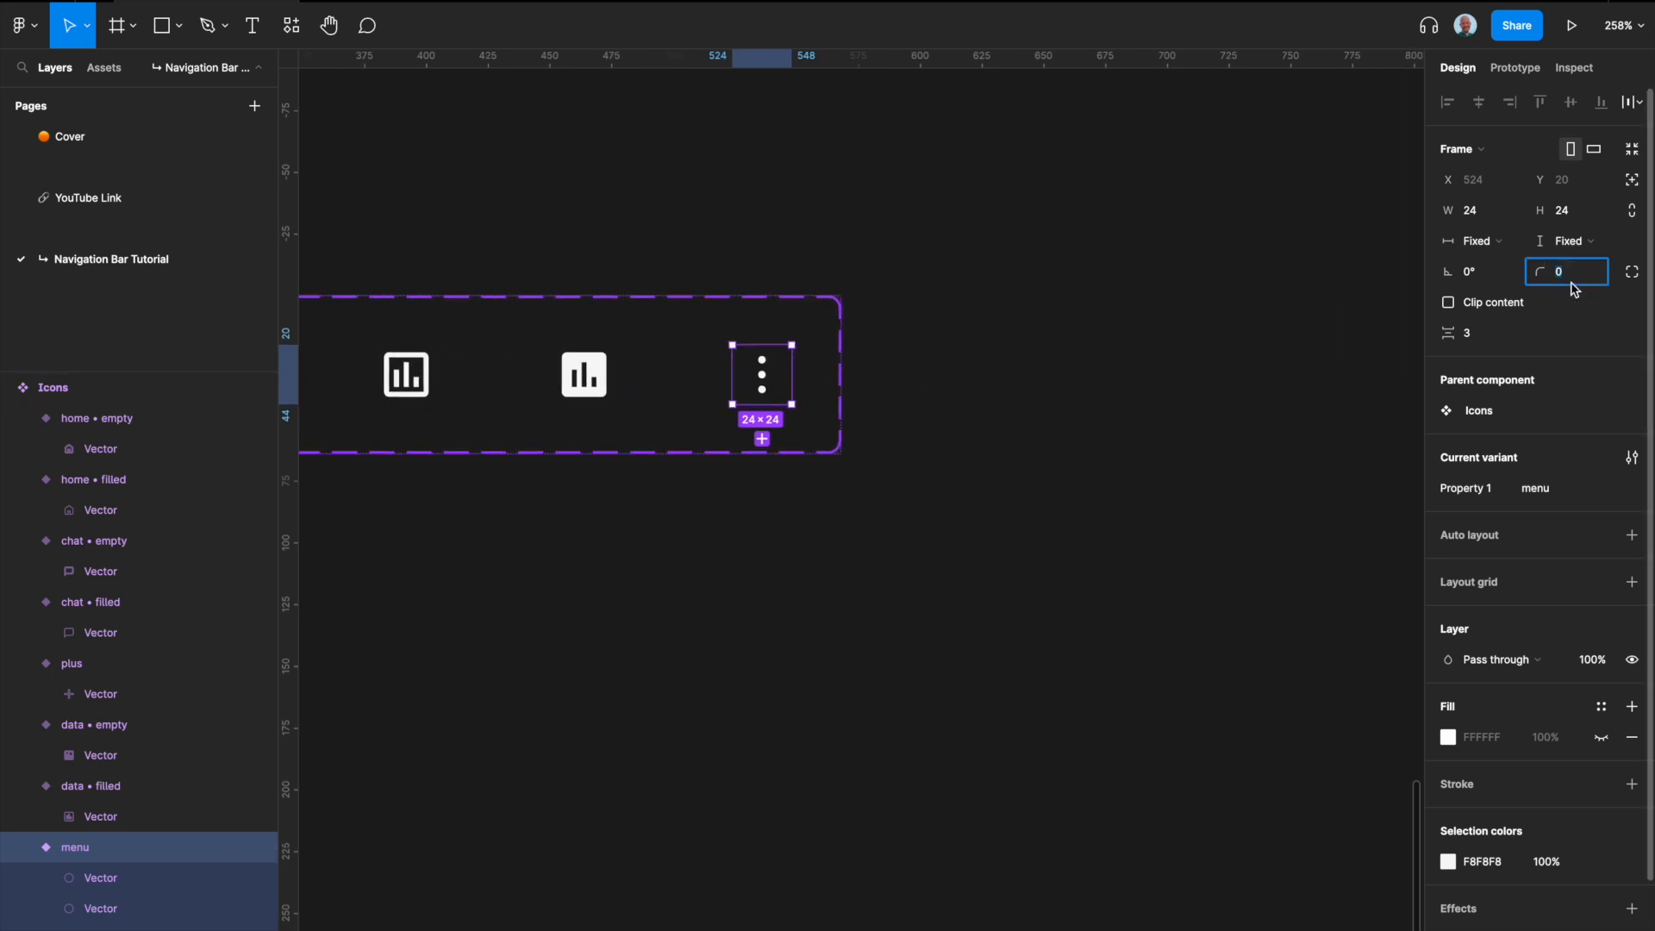
text(100)
key(Return)
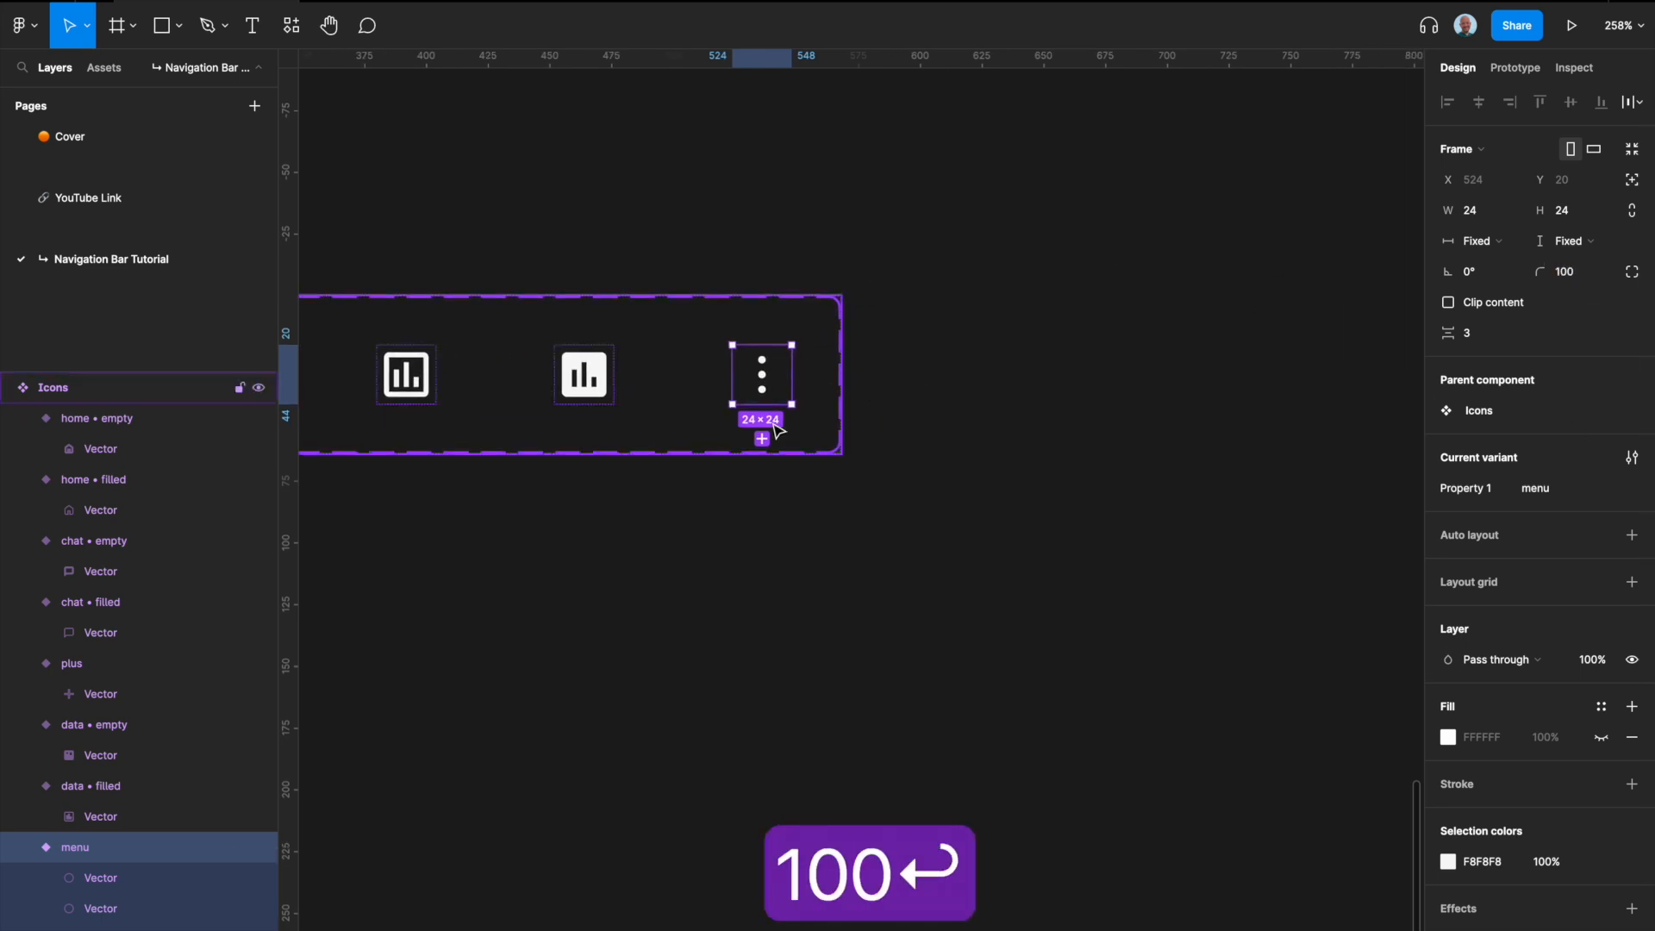
Step: Flatten the dot vectors inside the menu variant into a single vector
click(100, 877)
shift+click(101, 909)
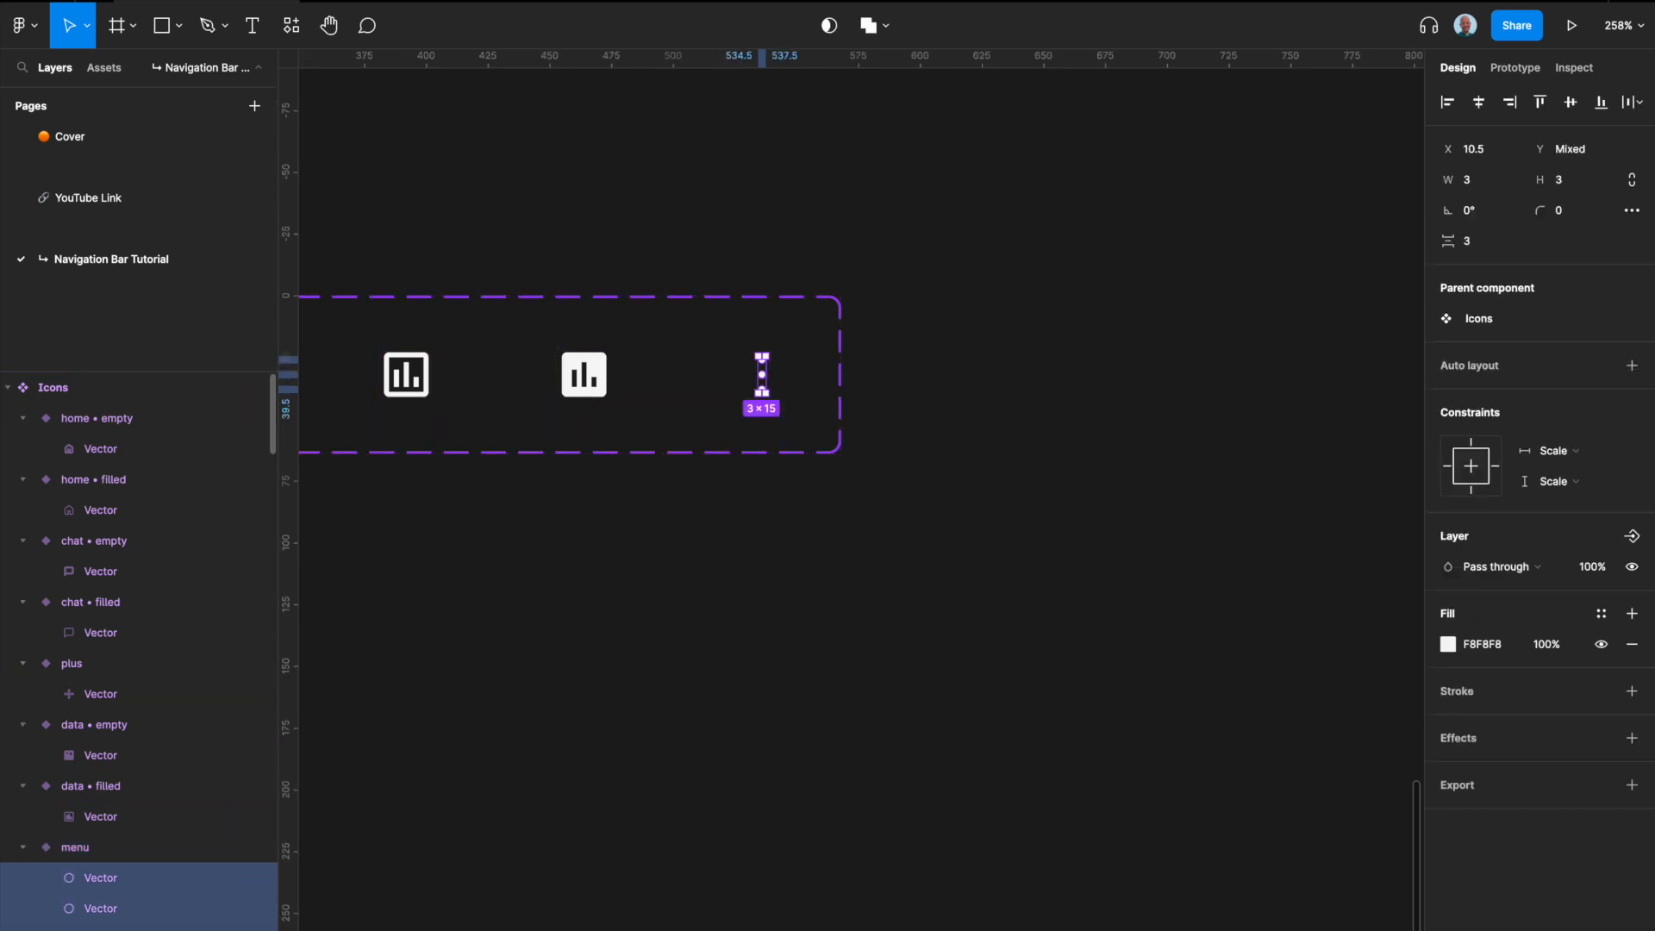
right_click(110, 882)
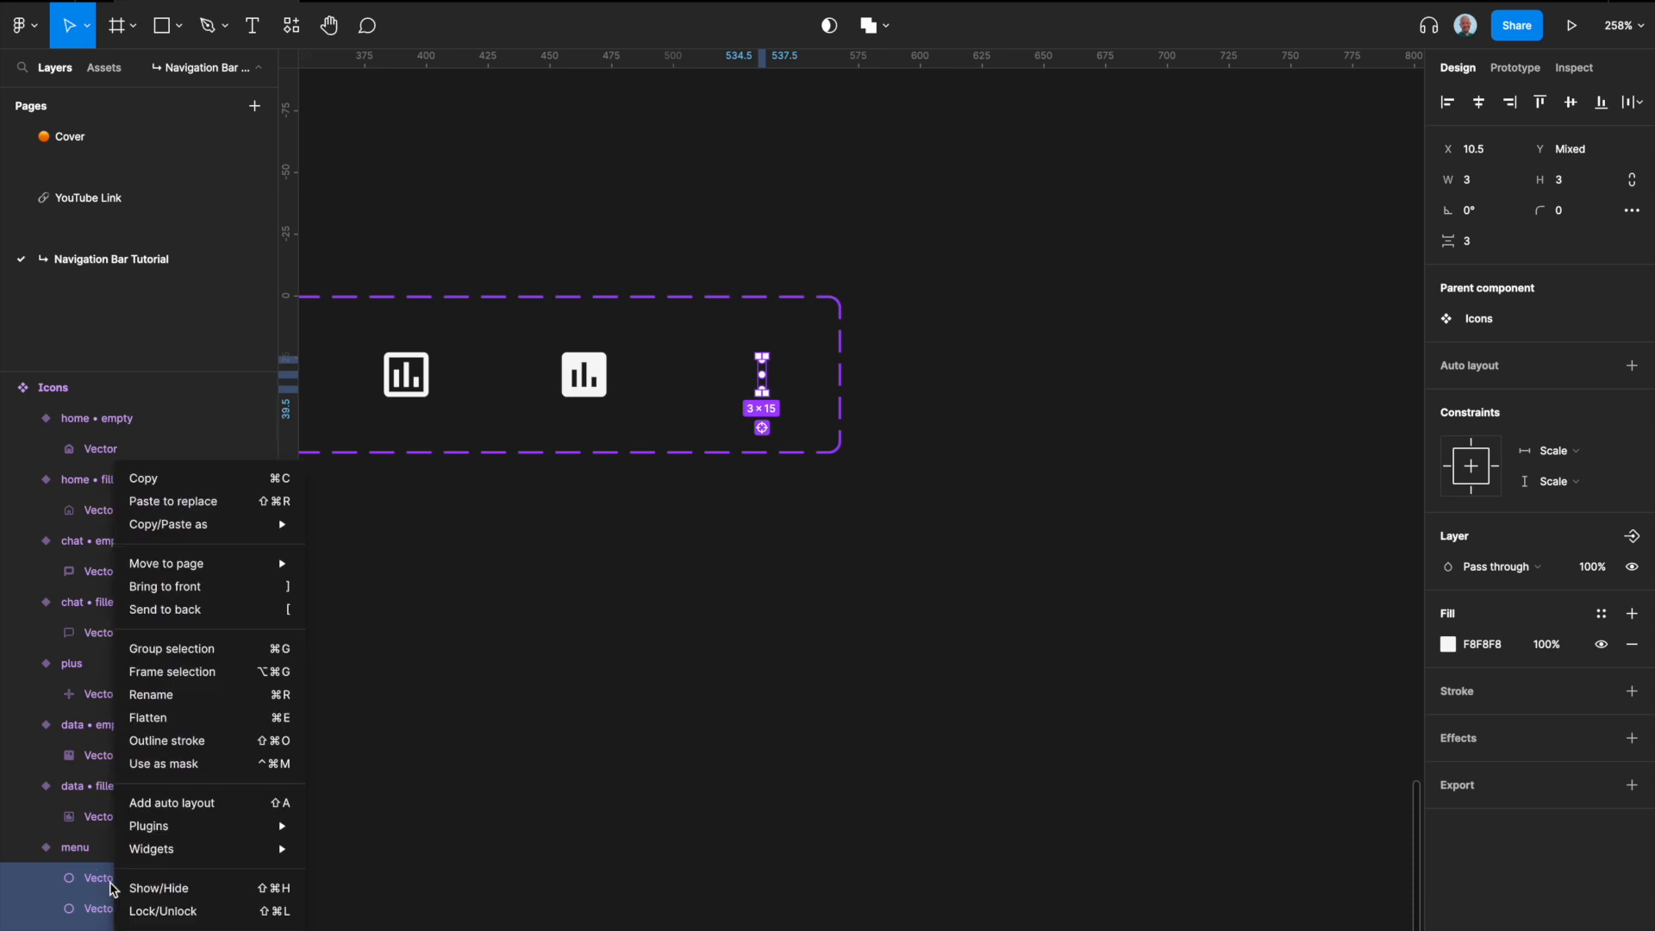
mouse_move(167, 861)
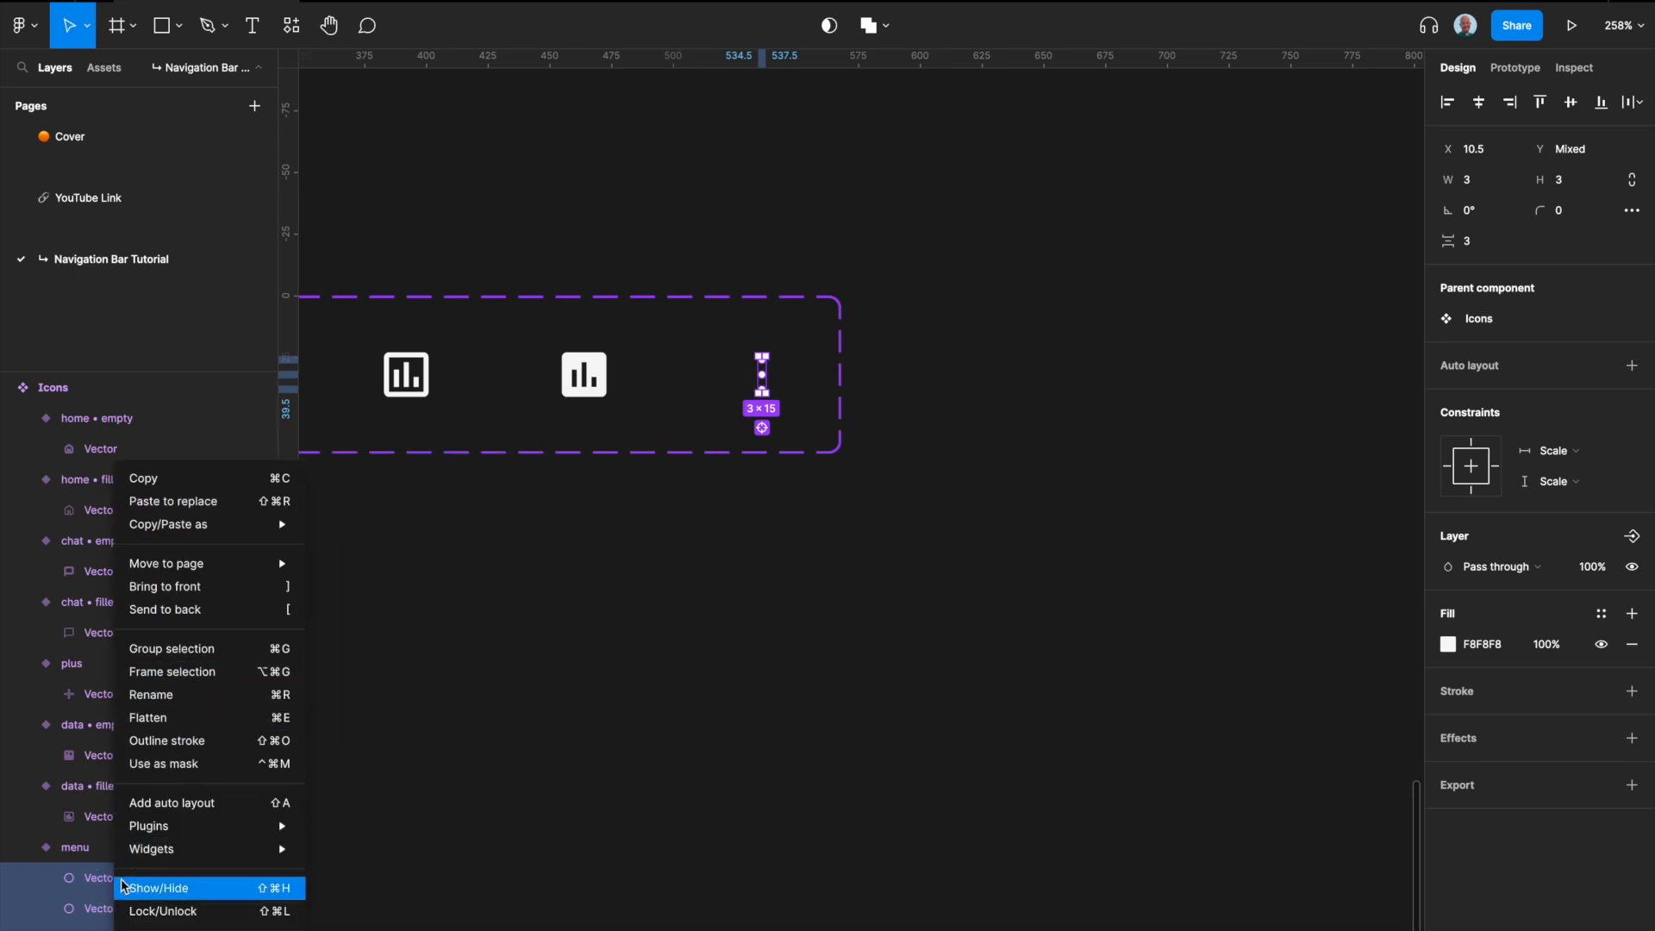
click(169, 718)
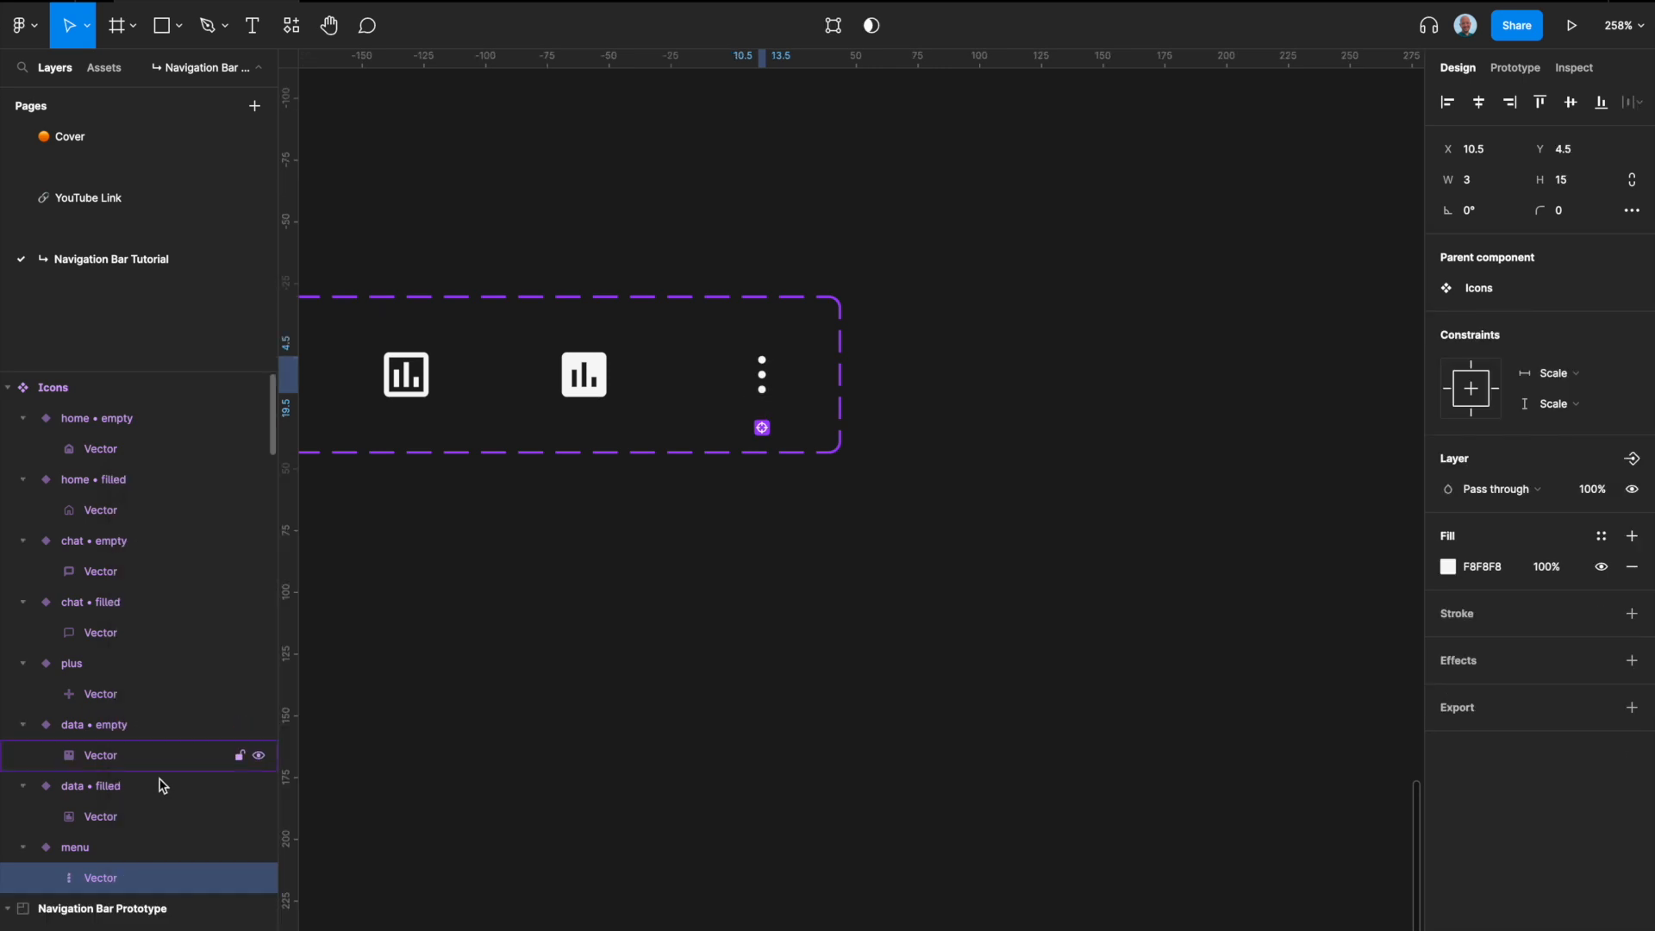
Step: Wrap the flattened dots vector of the menu variant in a frame and name the frame "Menu"
double_click(101, 878)
click(118, 849)
click(108, 878)
right_click(110, 878)
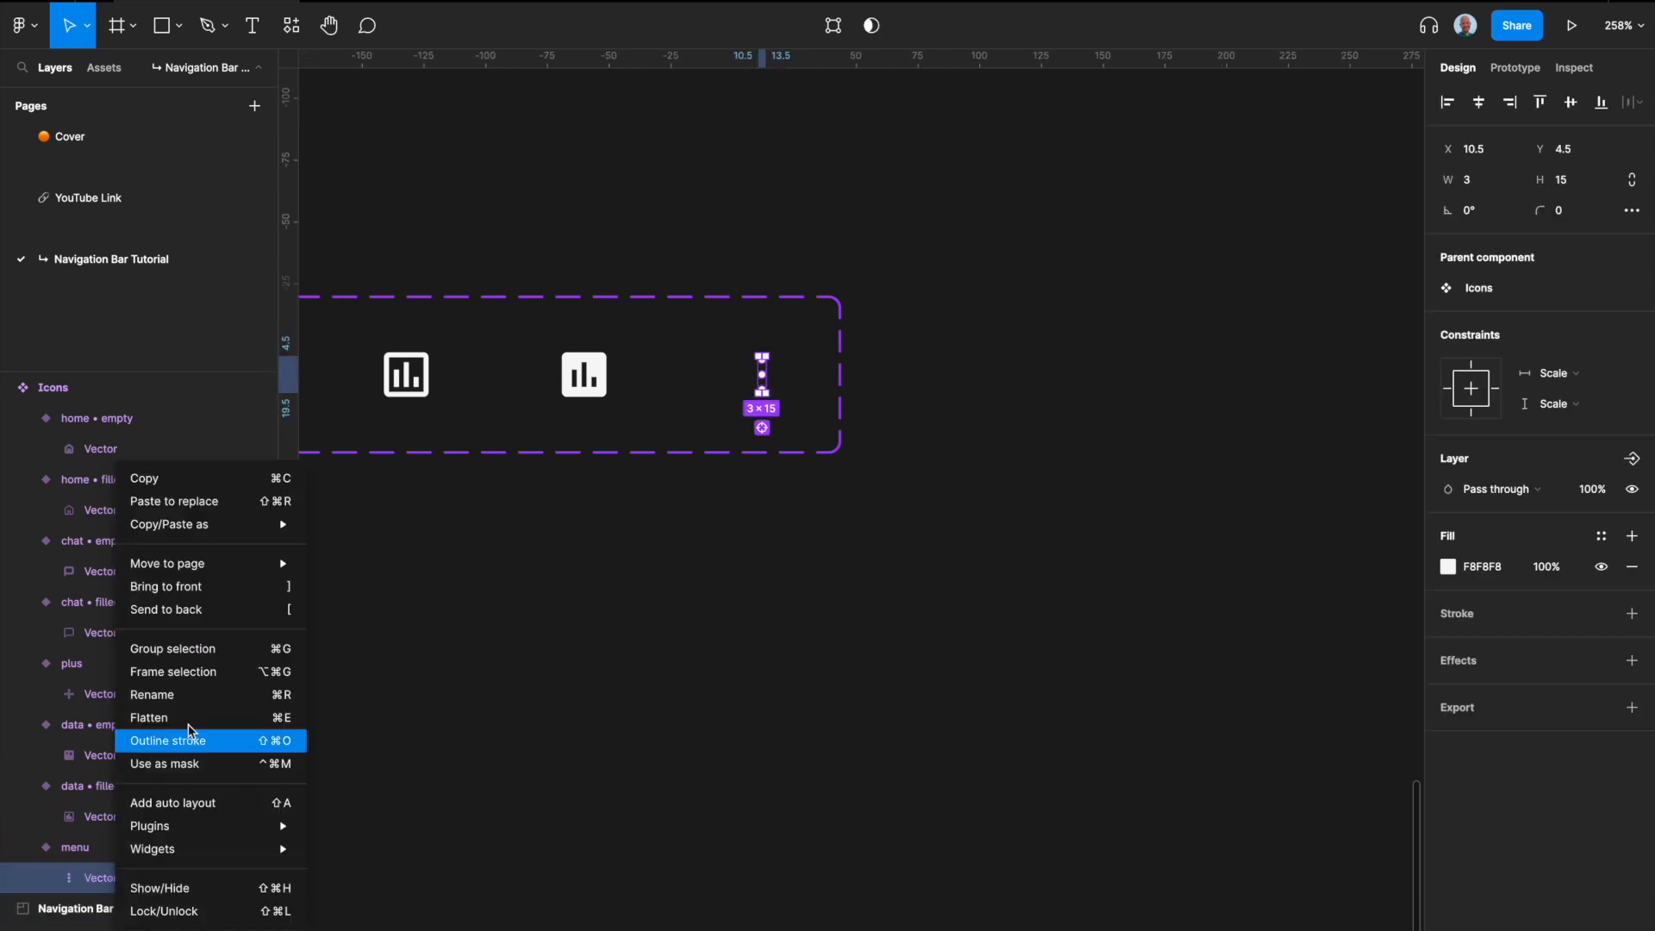
click(198, 672)
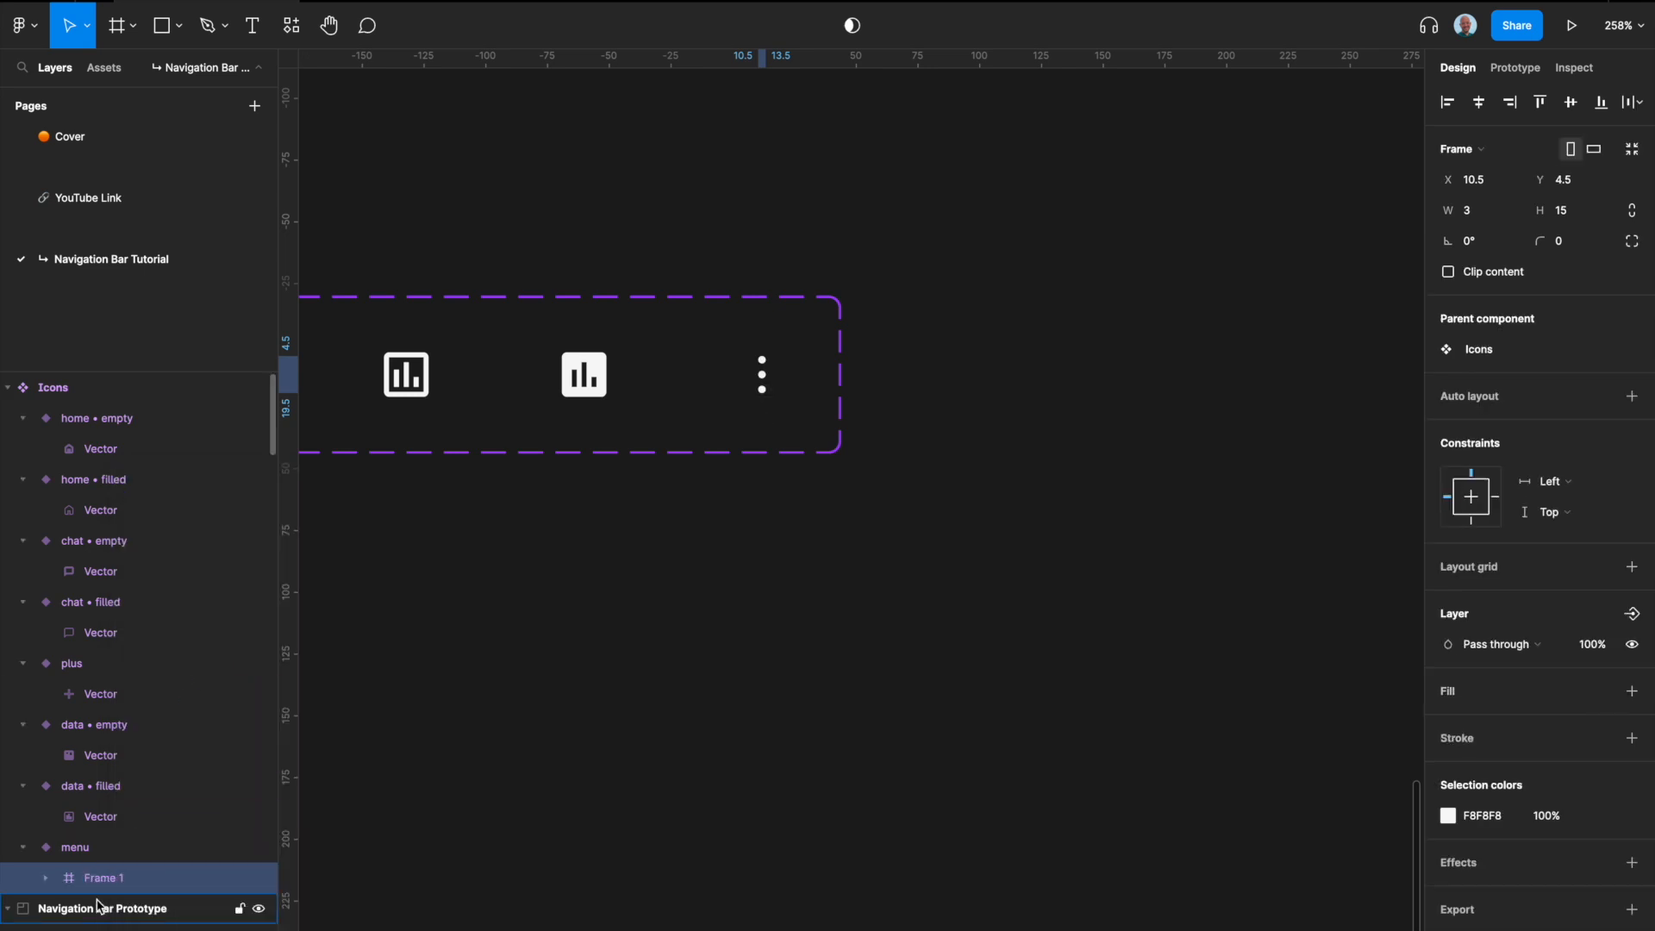
double_click(108, 878)
text(Menu)
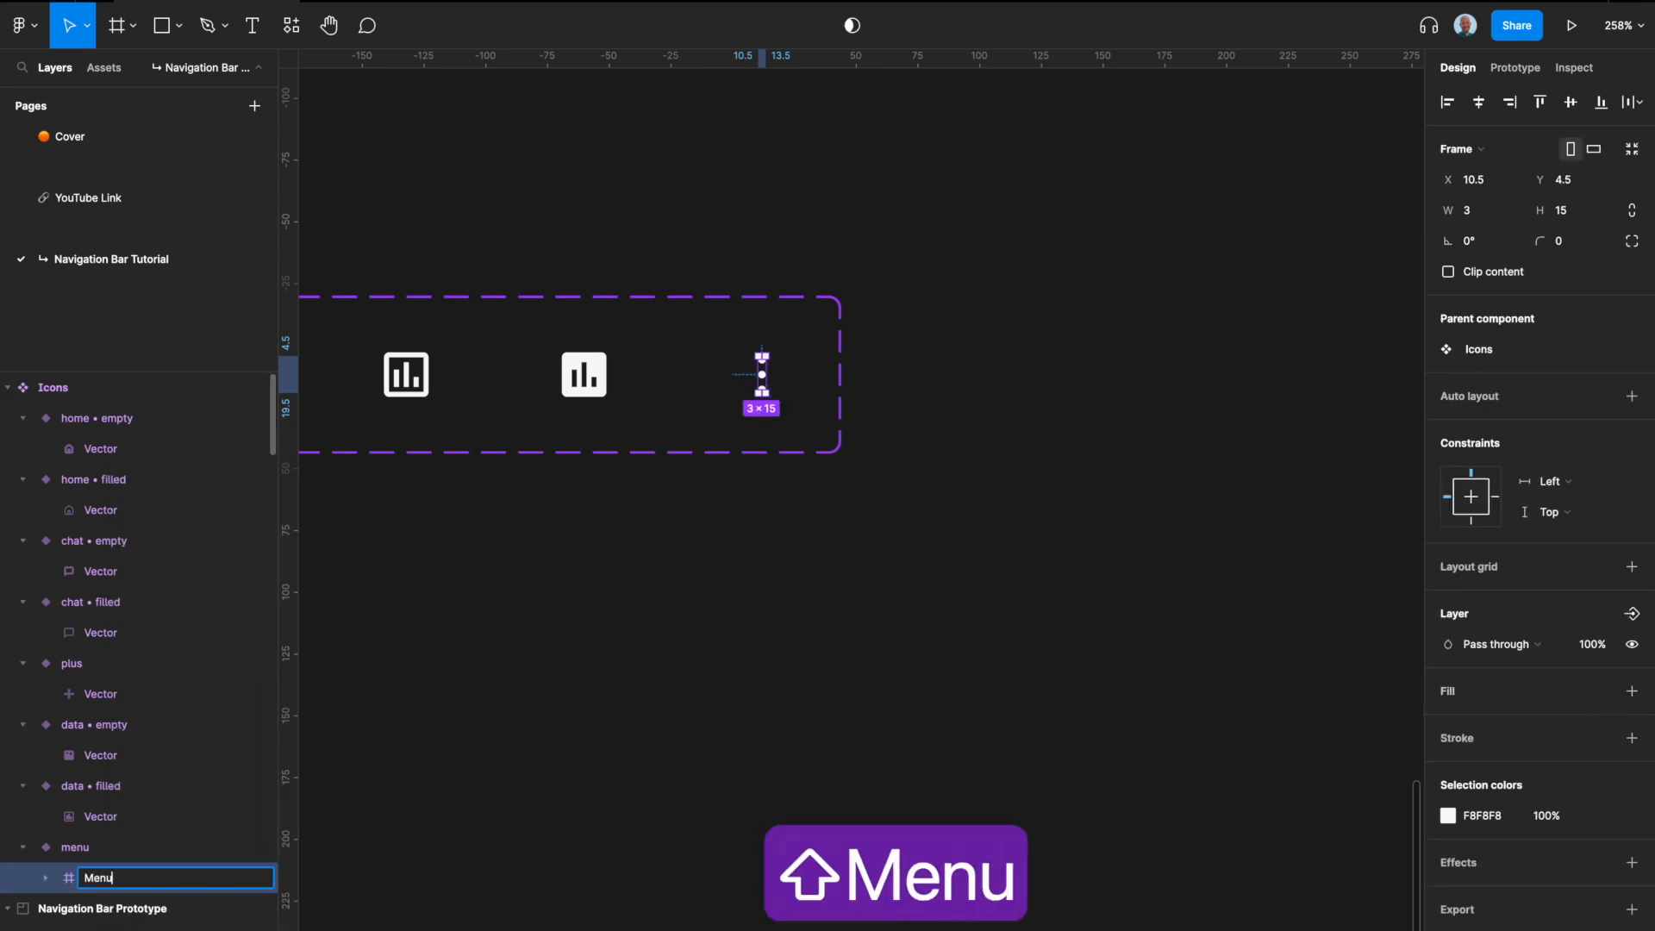
key(Return)
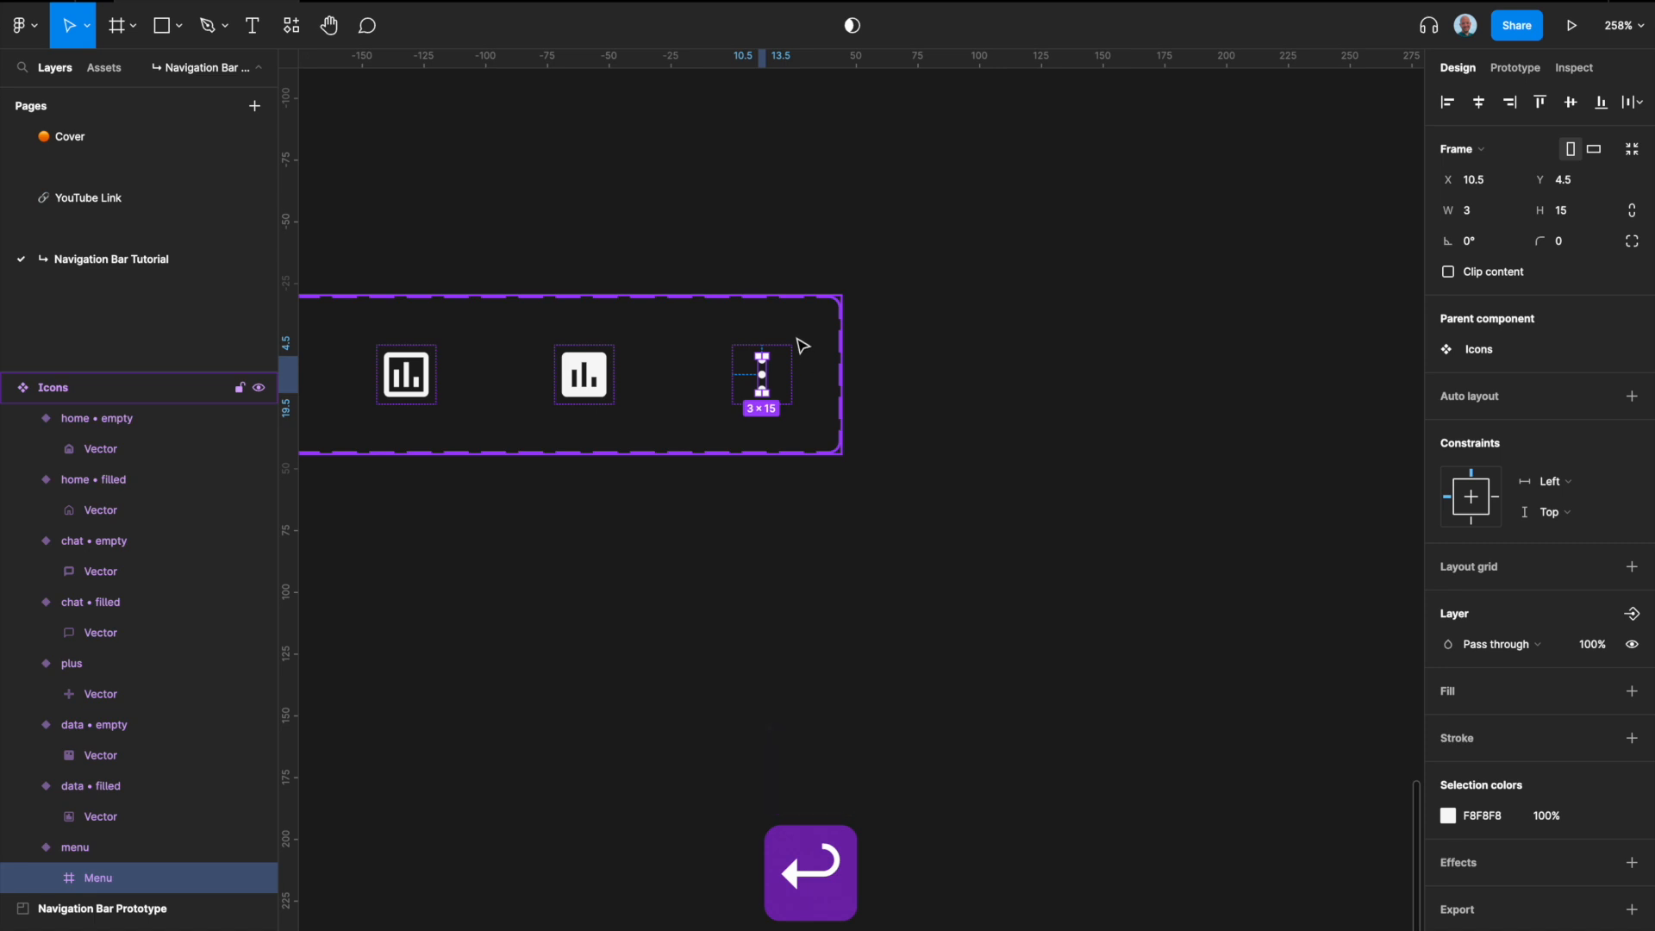
Step: Resize the Menu frame around the three dots to 24 × 24
scroll(792, 385, up, 5)
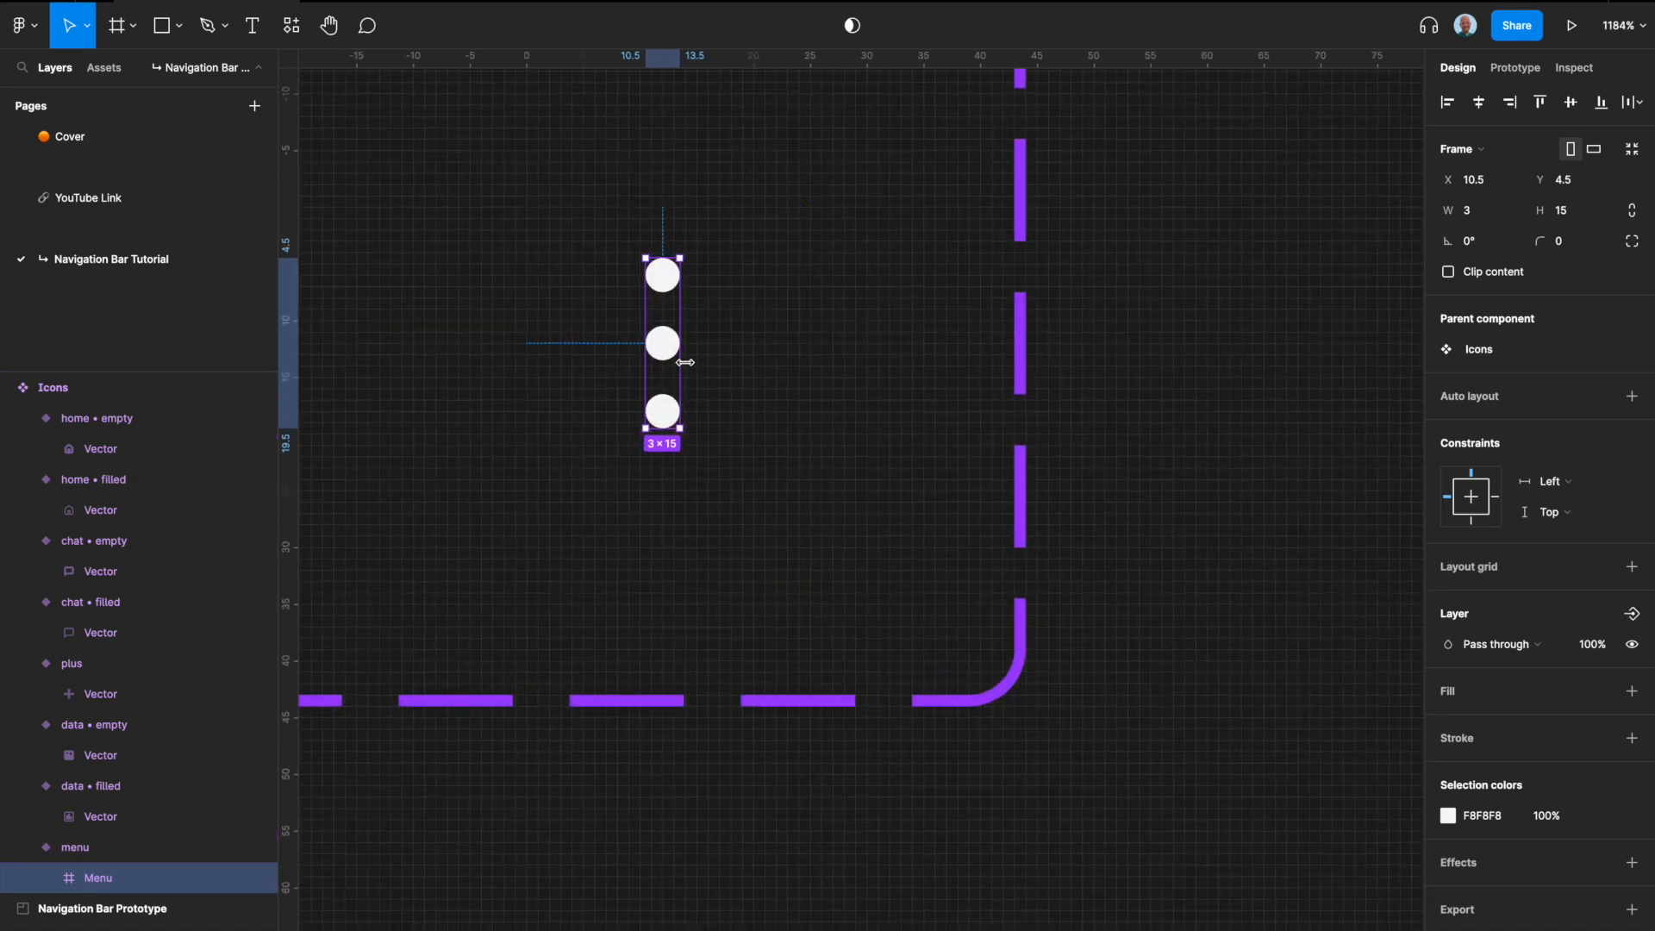
drag(685, 362, 714, 362)
key(super+z)
drag(686, 363, 1013, 378)
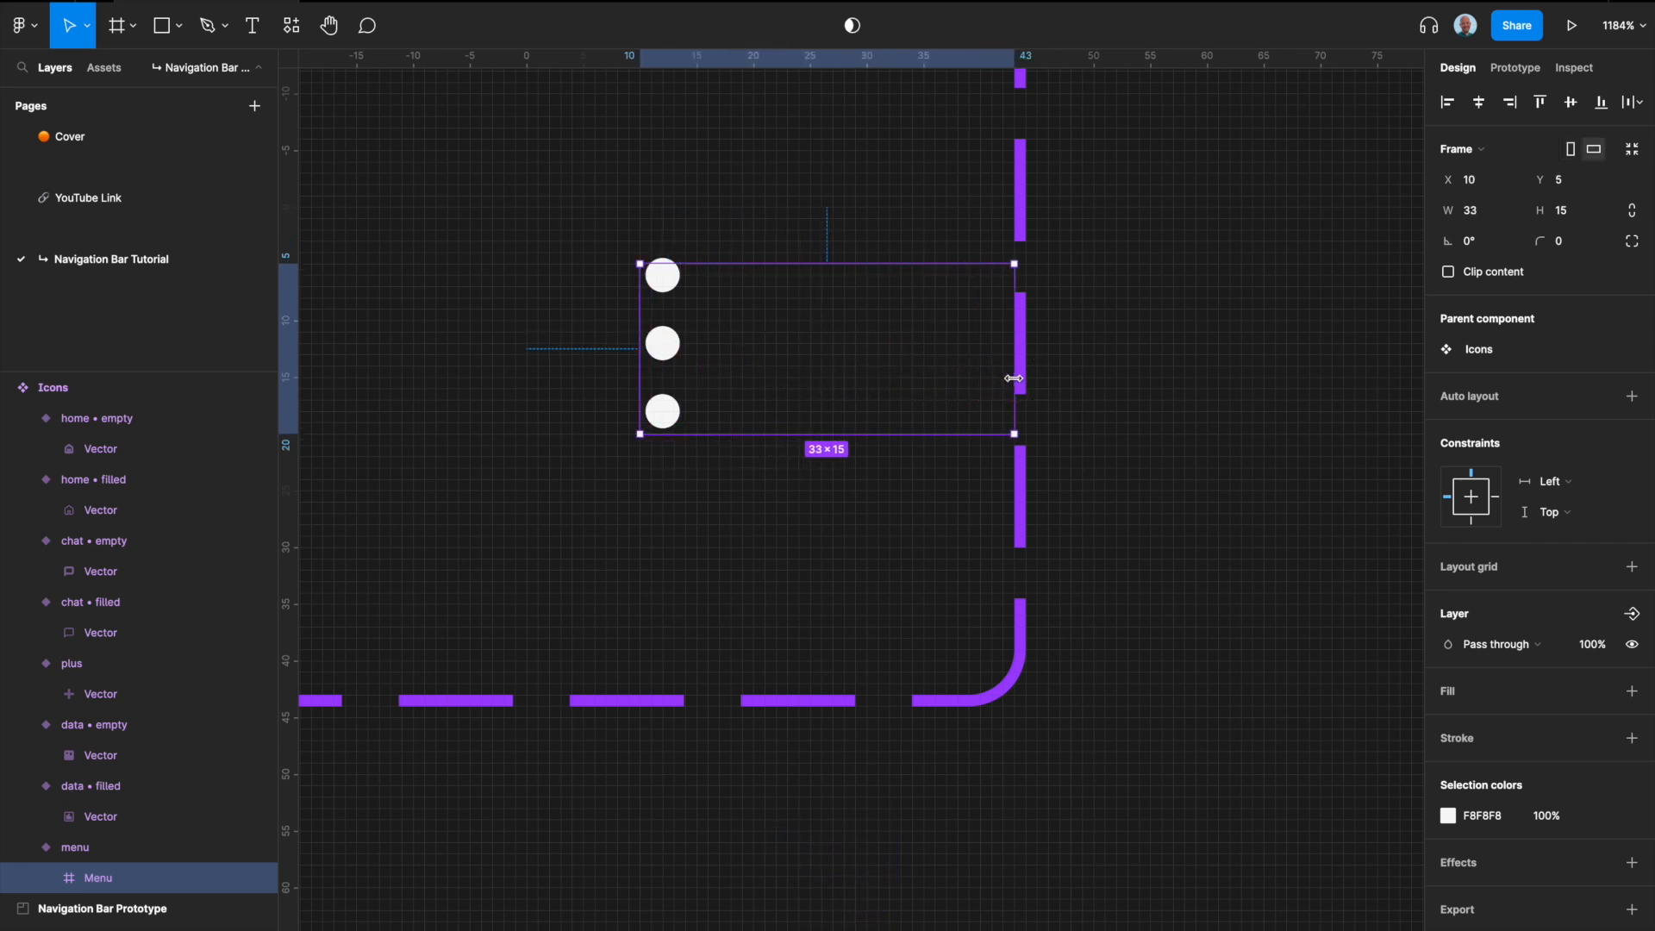
scroll(1014, 378, down, 3)
scroll(1020, 387, up, 1)
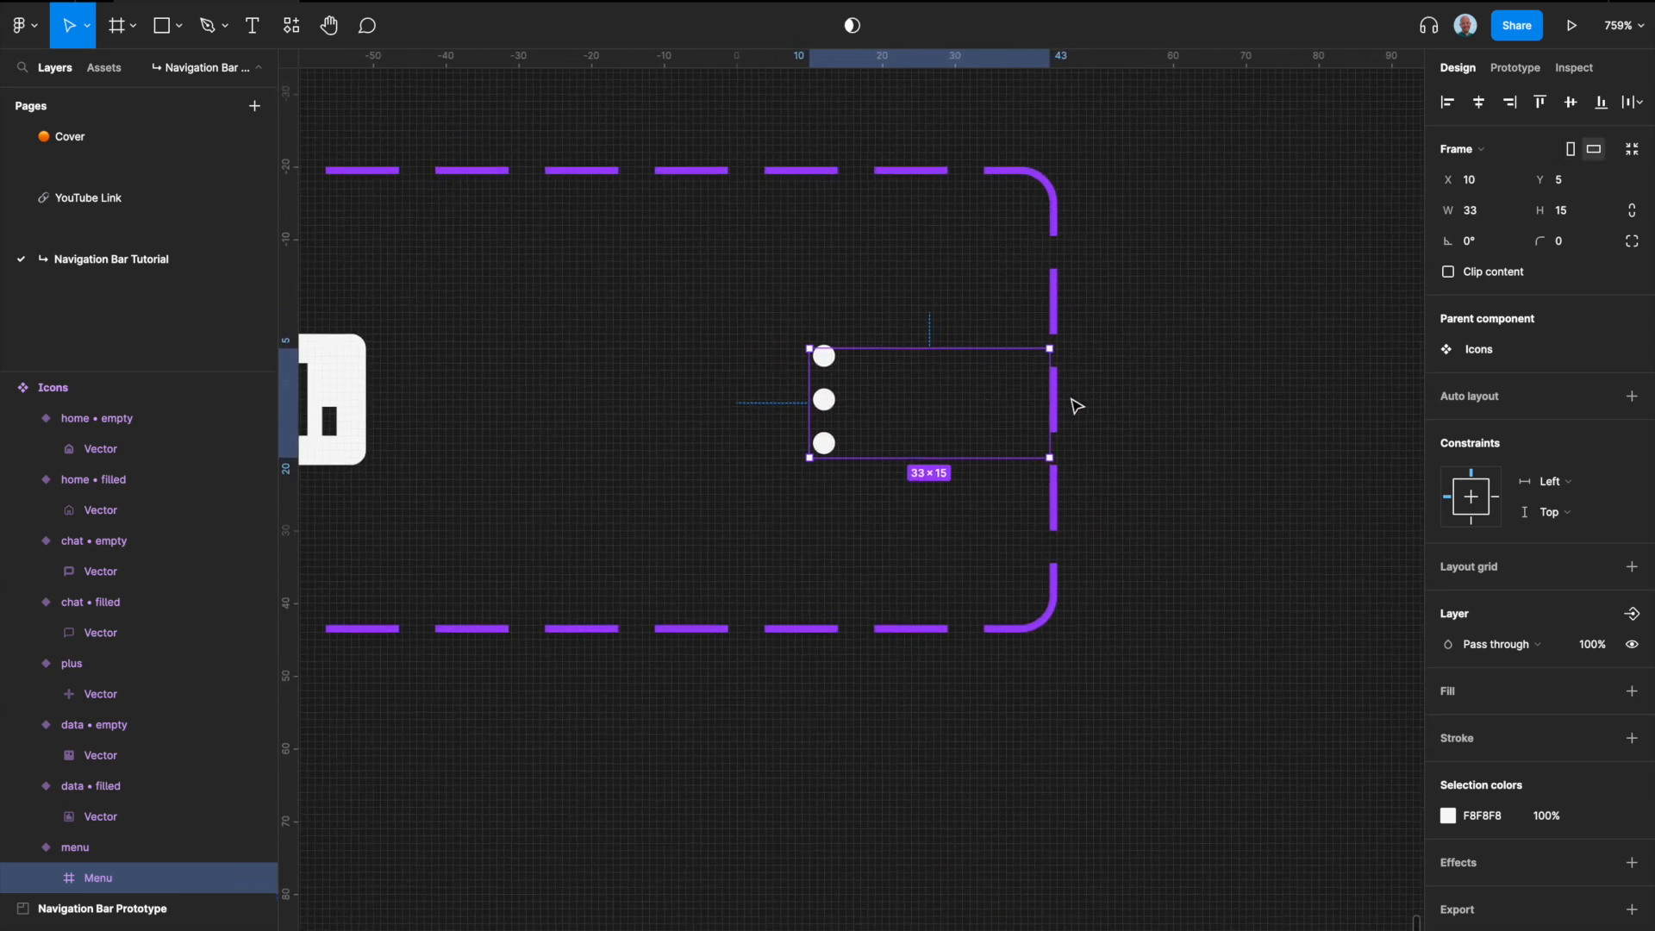
drag(1053, 399, 985, 397)
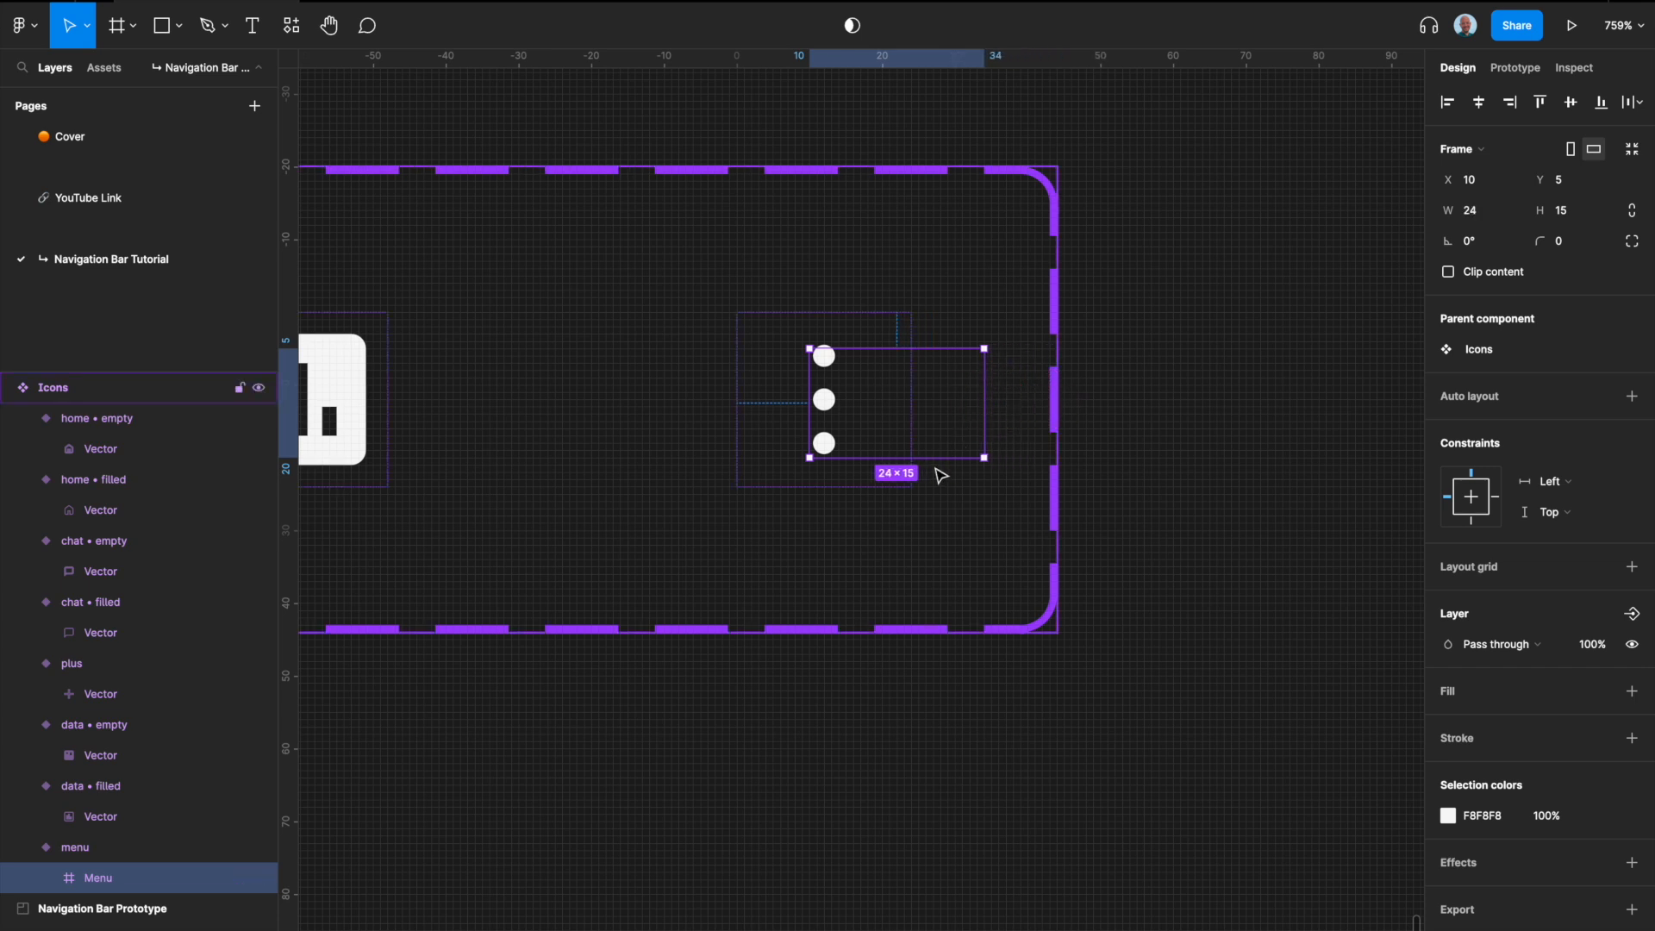
drag(938, 459, 934, 525)
Step: Centre the dots vector horizontally and vertically inside the Menu frame
click(45, 878)
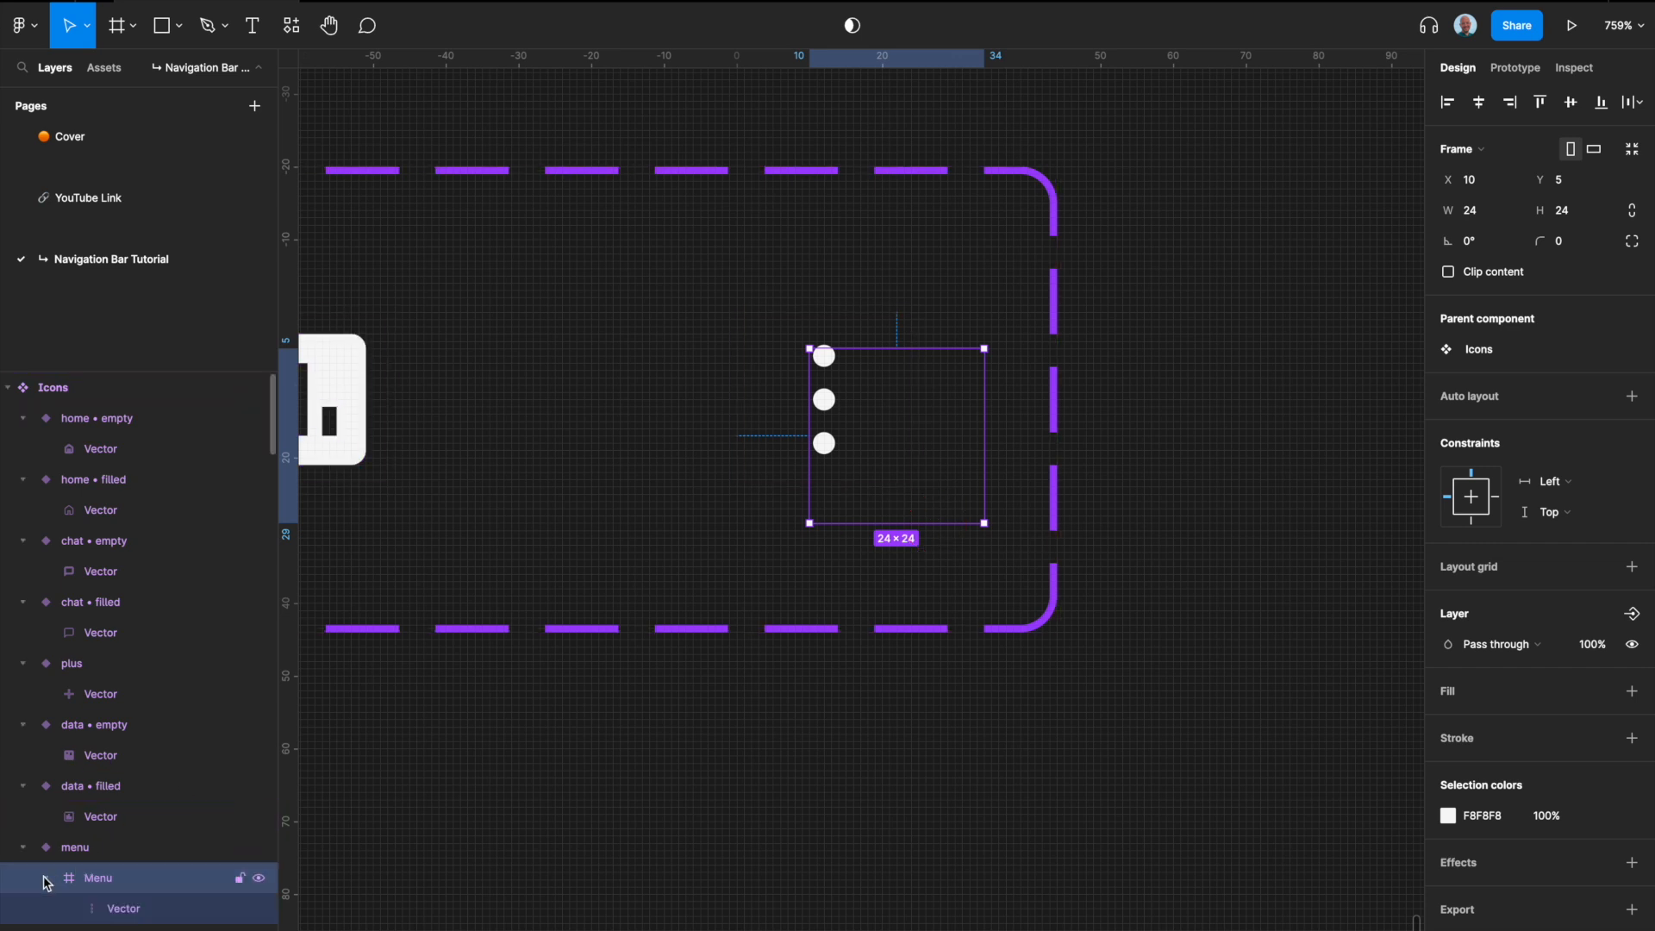
click(134, 914)
click(1484, 107)
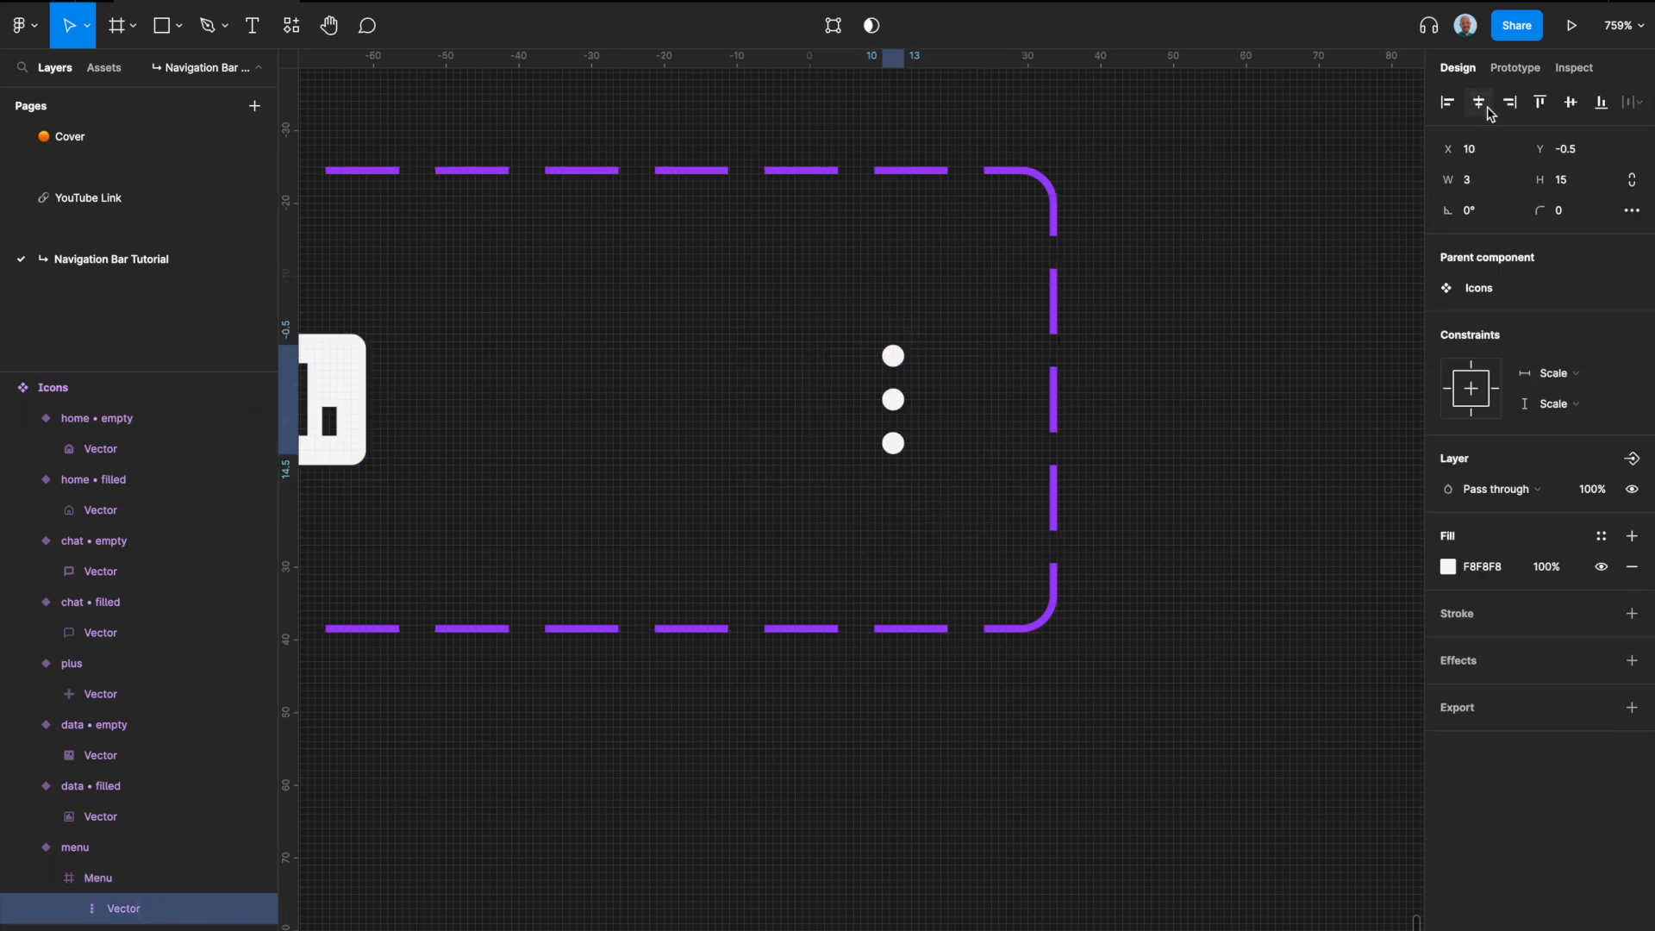
click(1575, 104)
Step: Centre the Menu frame horizontally and vertically within the menu variant
click(927, 391)
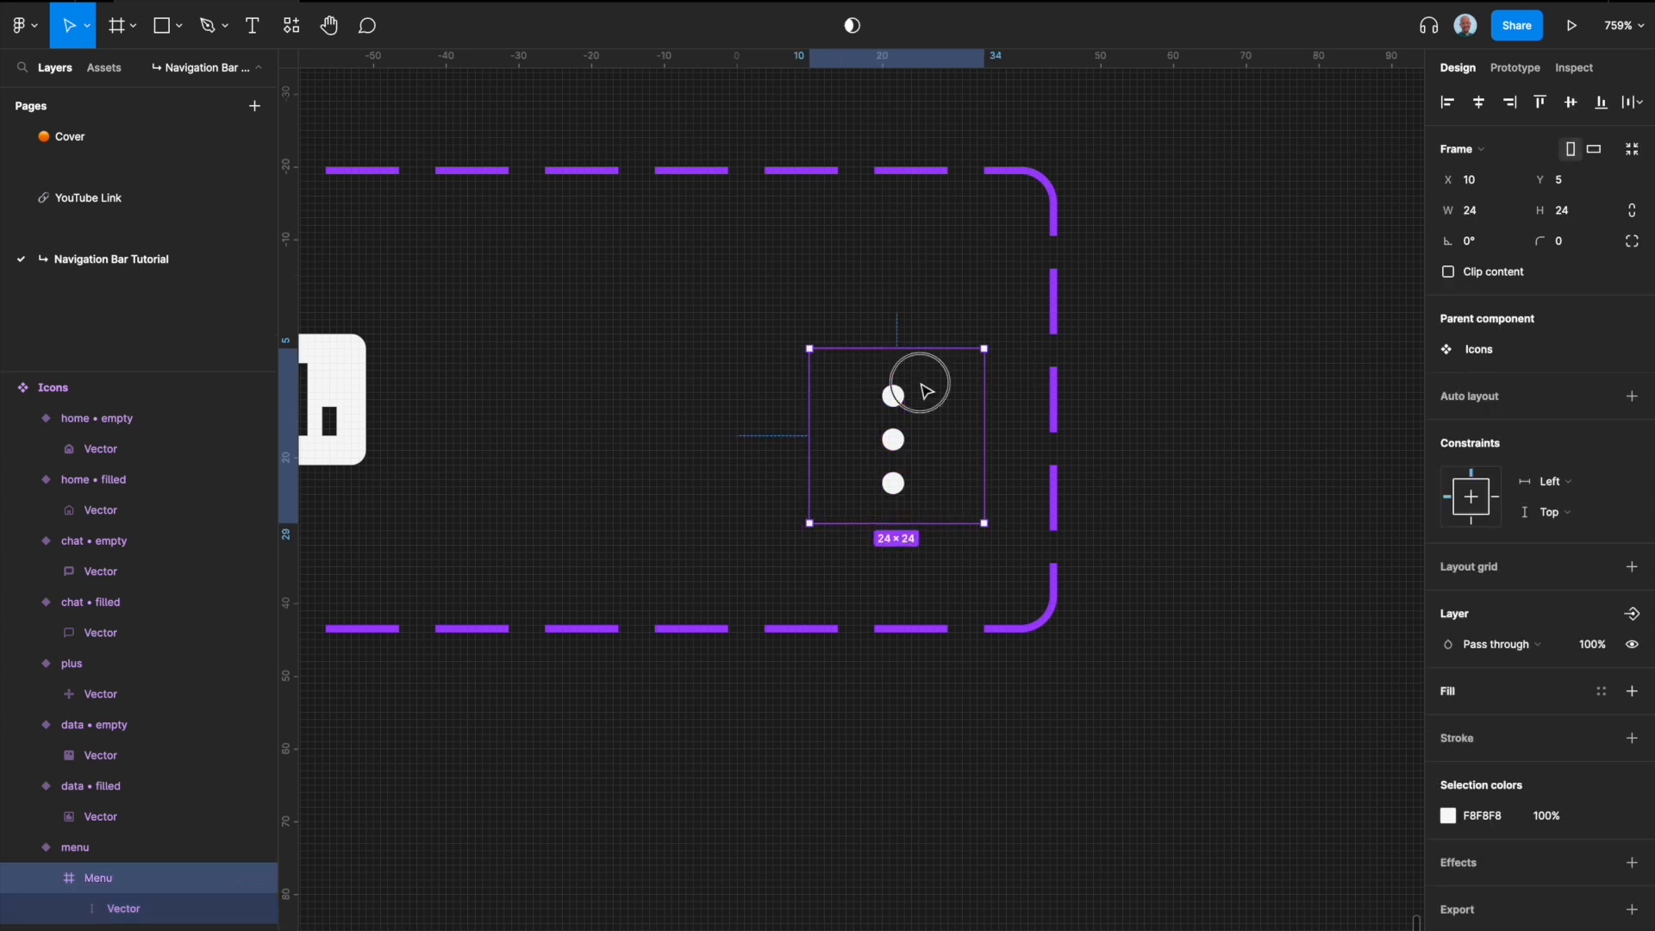
click(1484, 106)
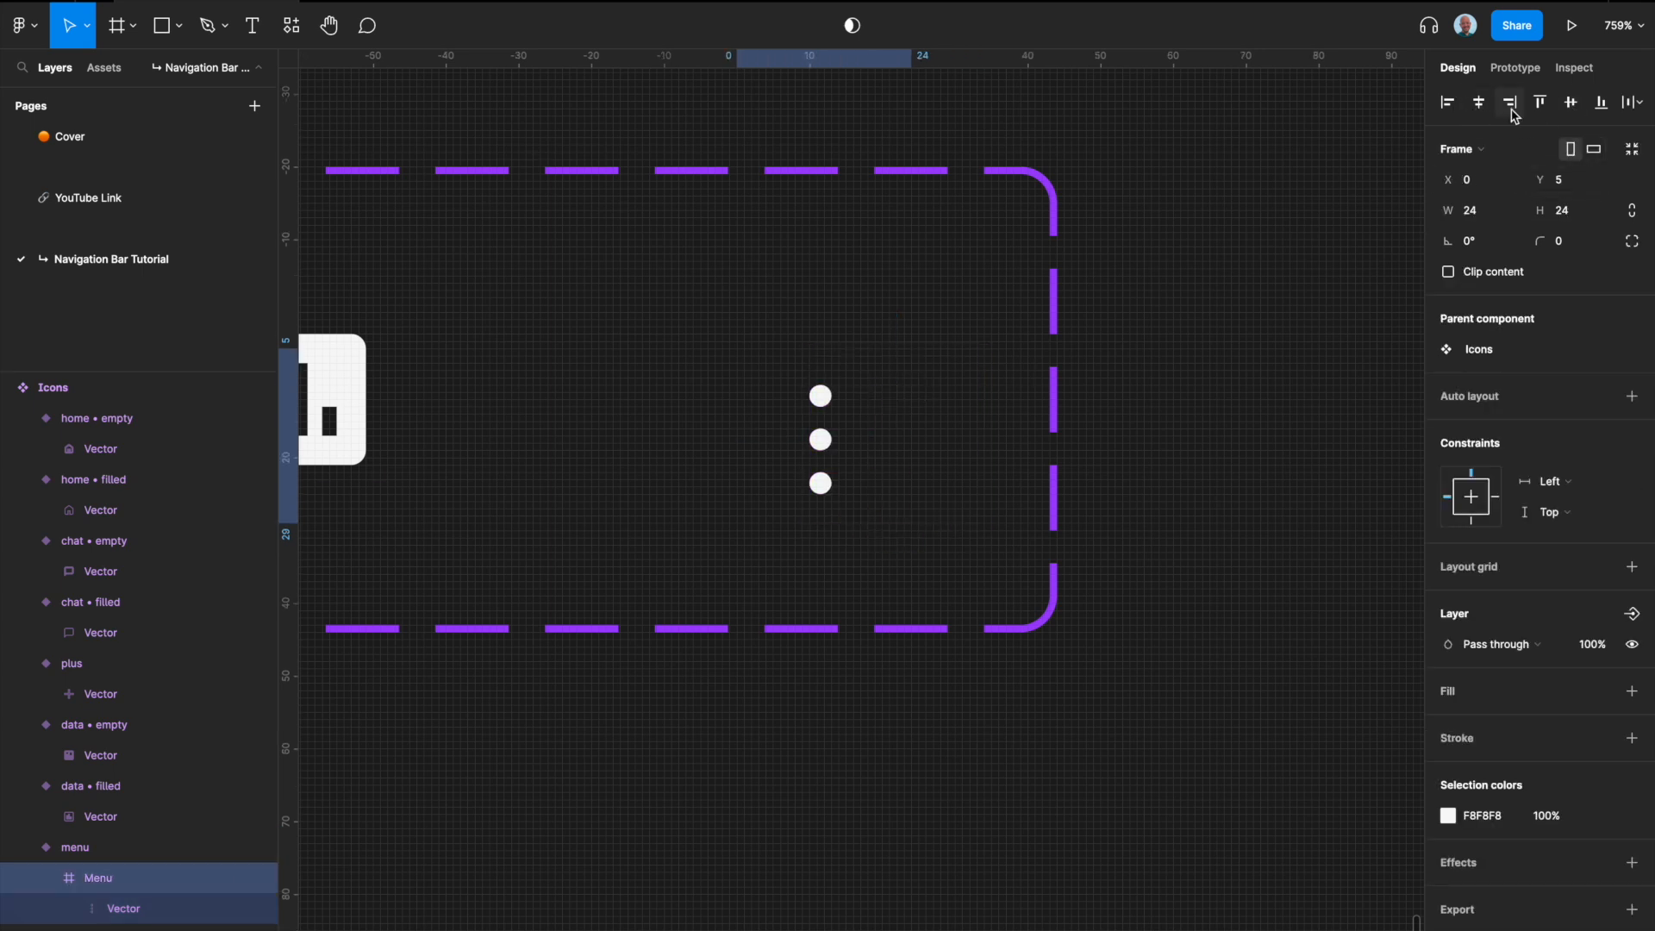
click(1573, 104)
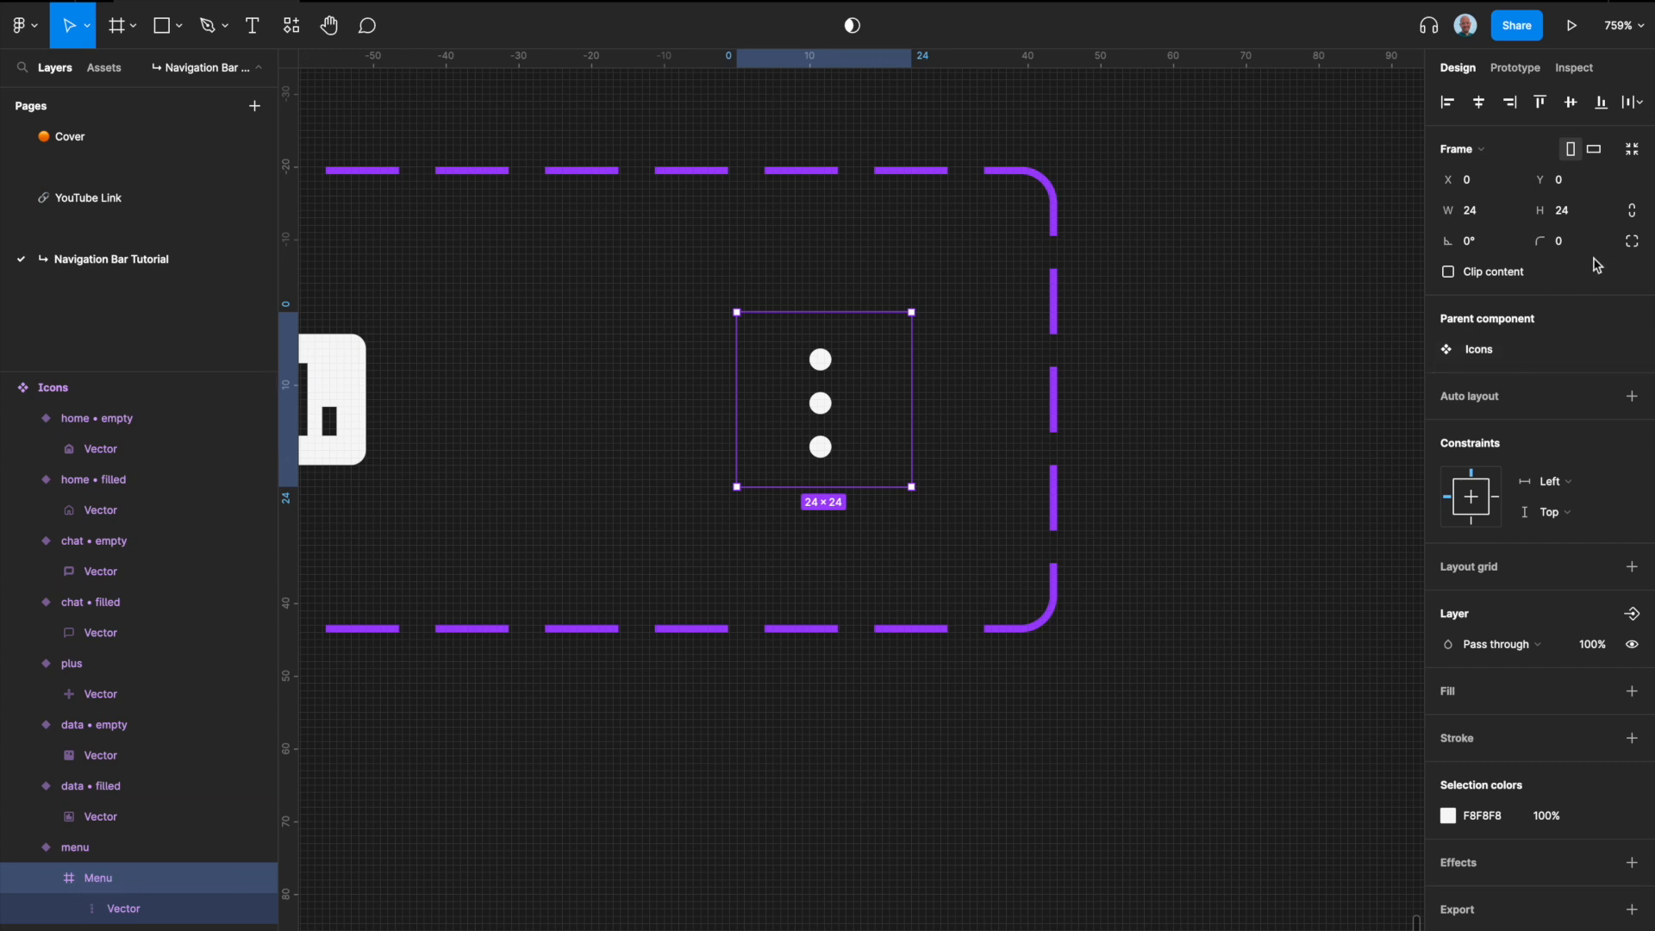
Step: Set the Menu frame's corner radius to 100 and measure the dots vector's distances to the frame edges
text(100)
key(Return)
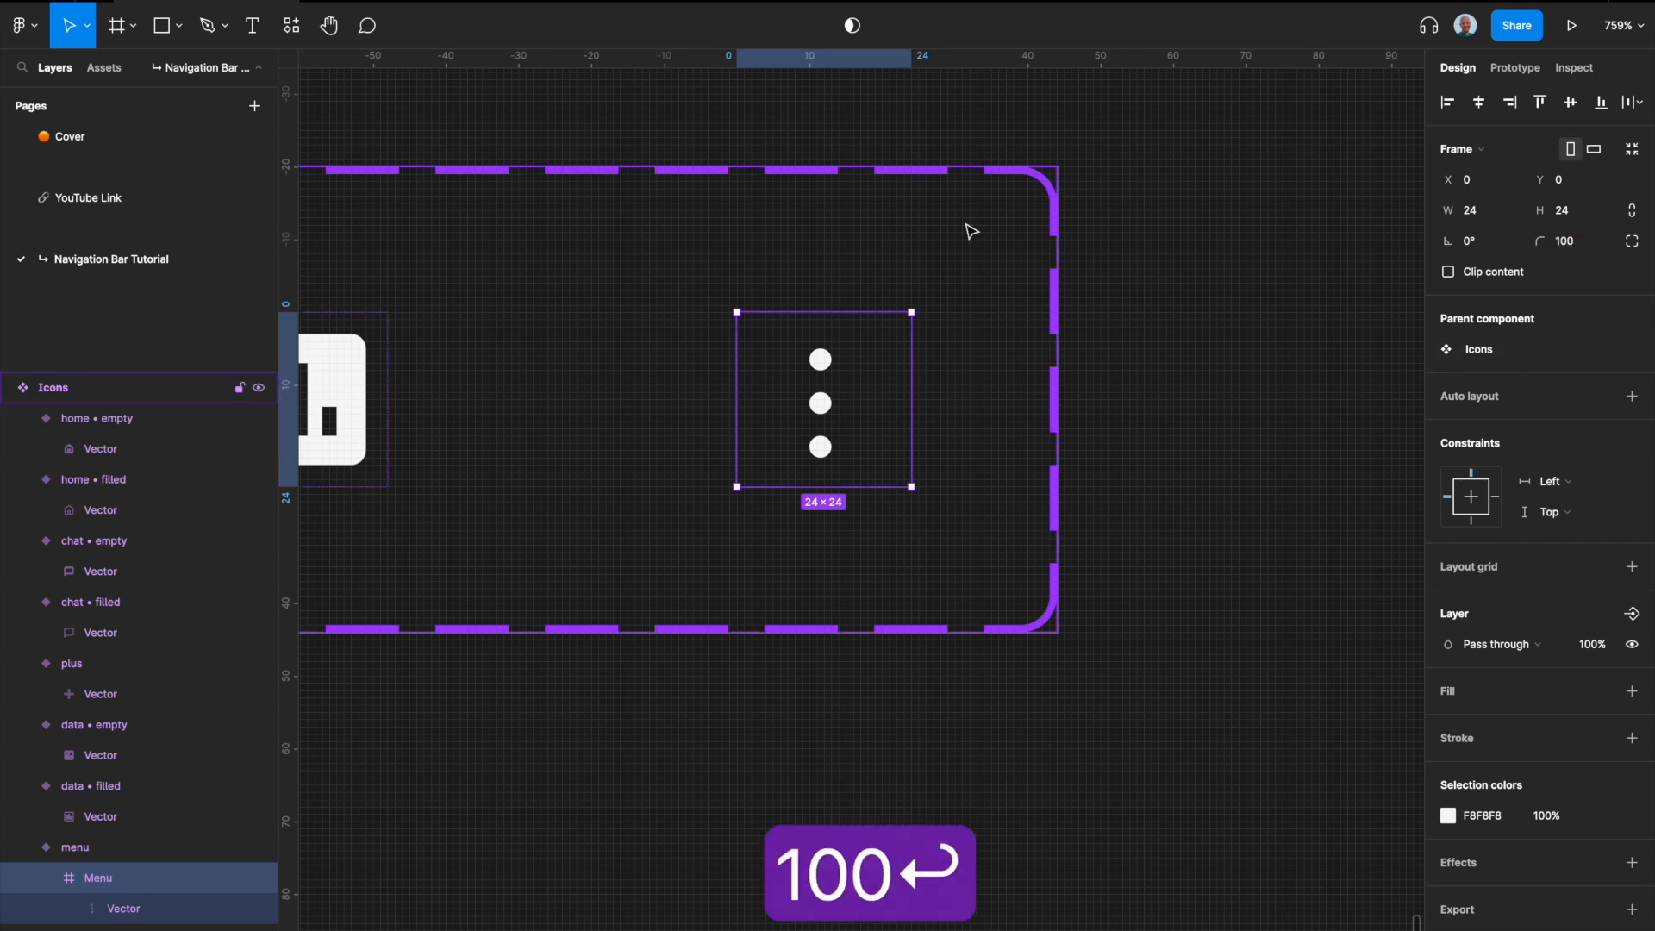
double_click(830, 418)
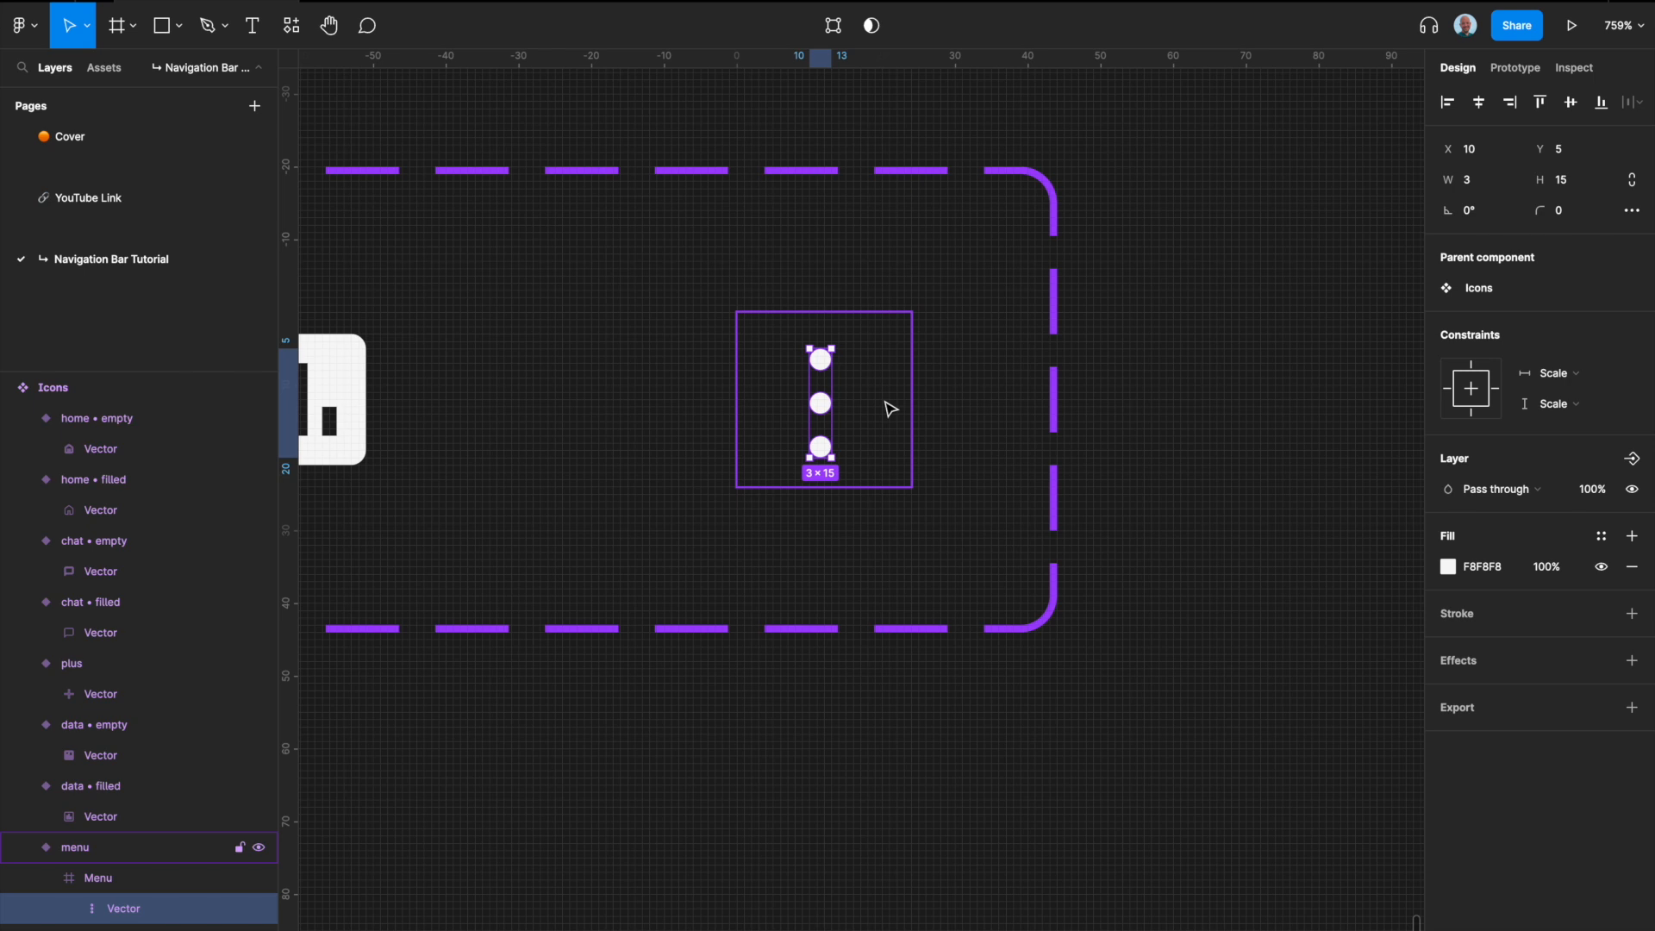
click(885, 404)
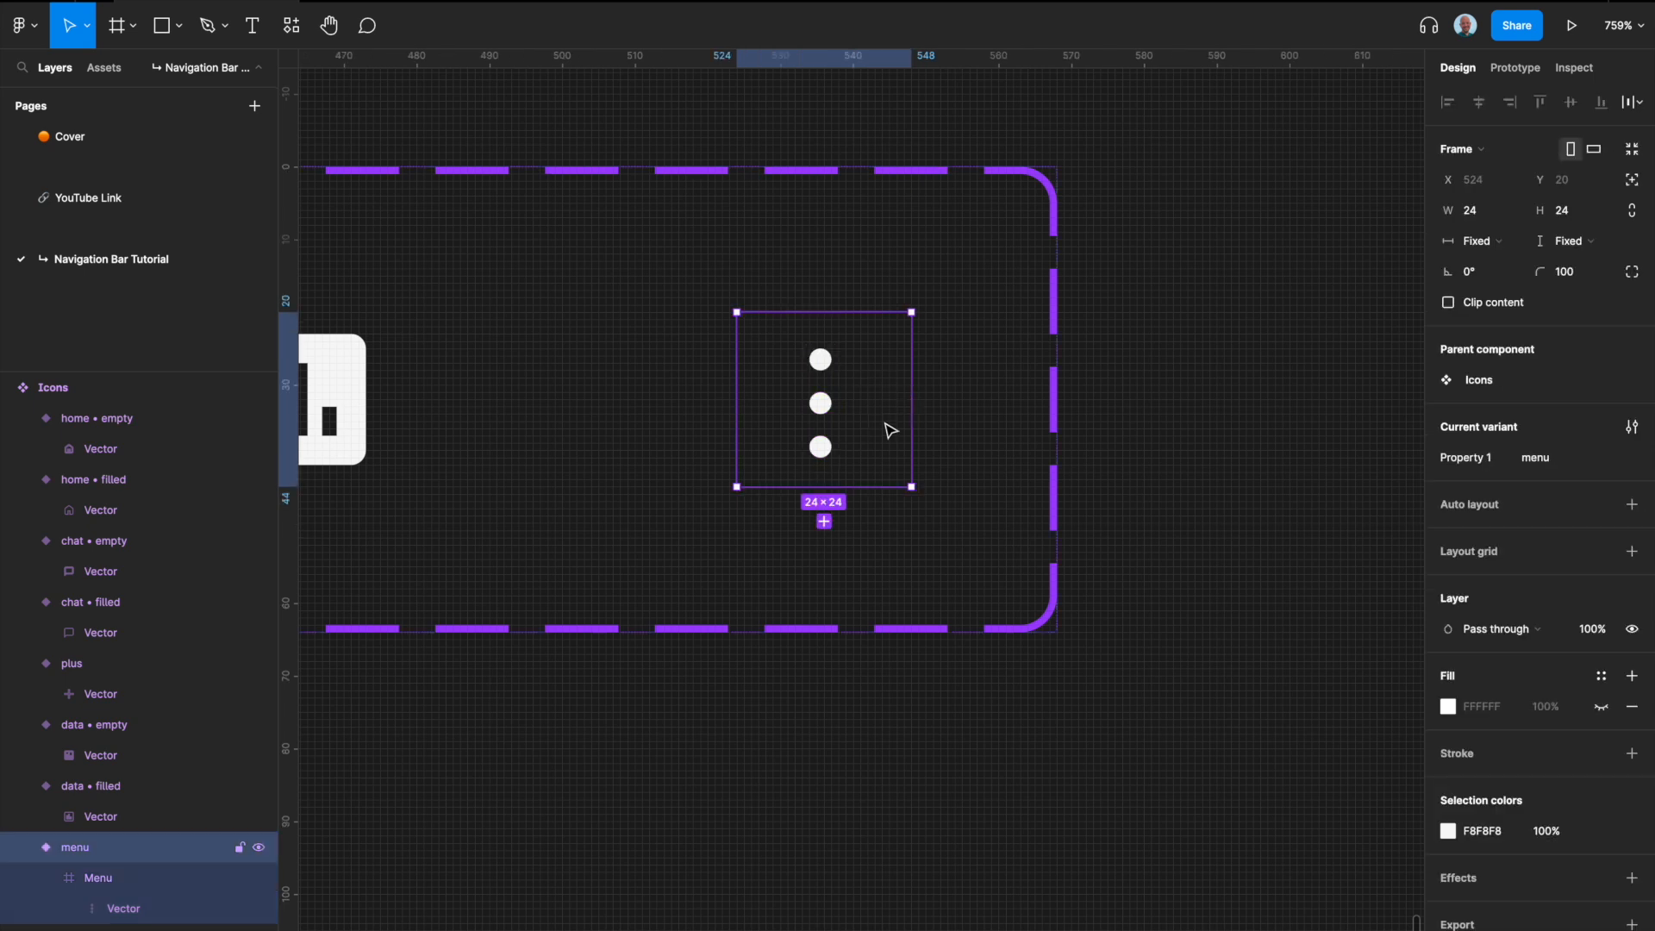
click(121, 907)
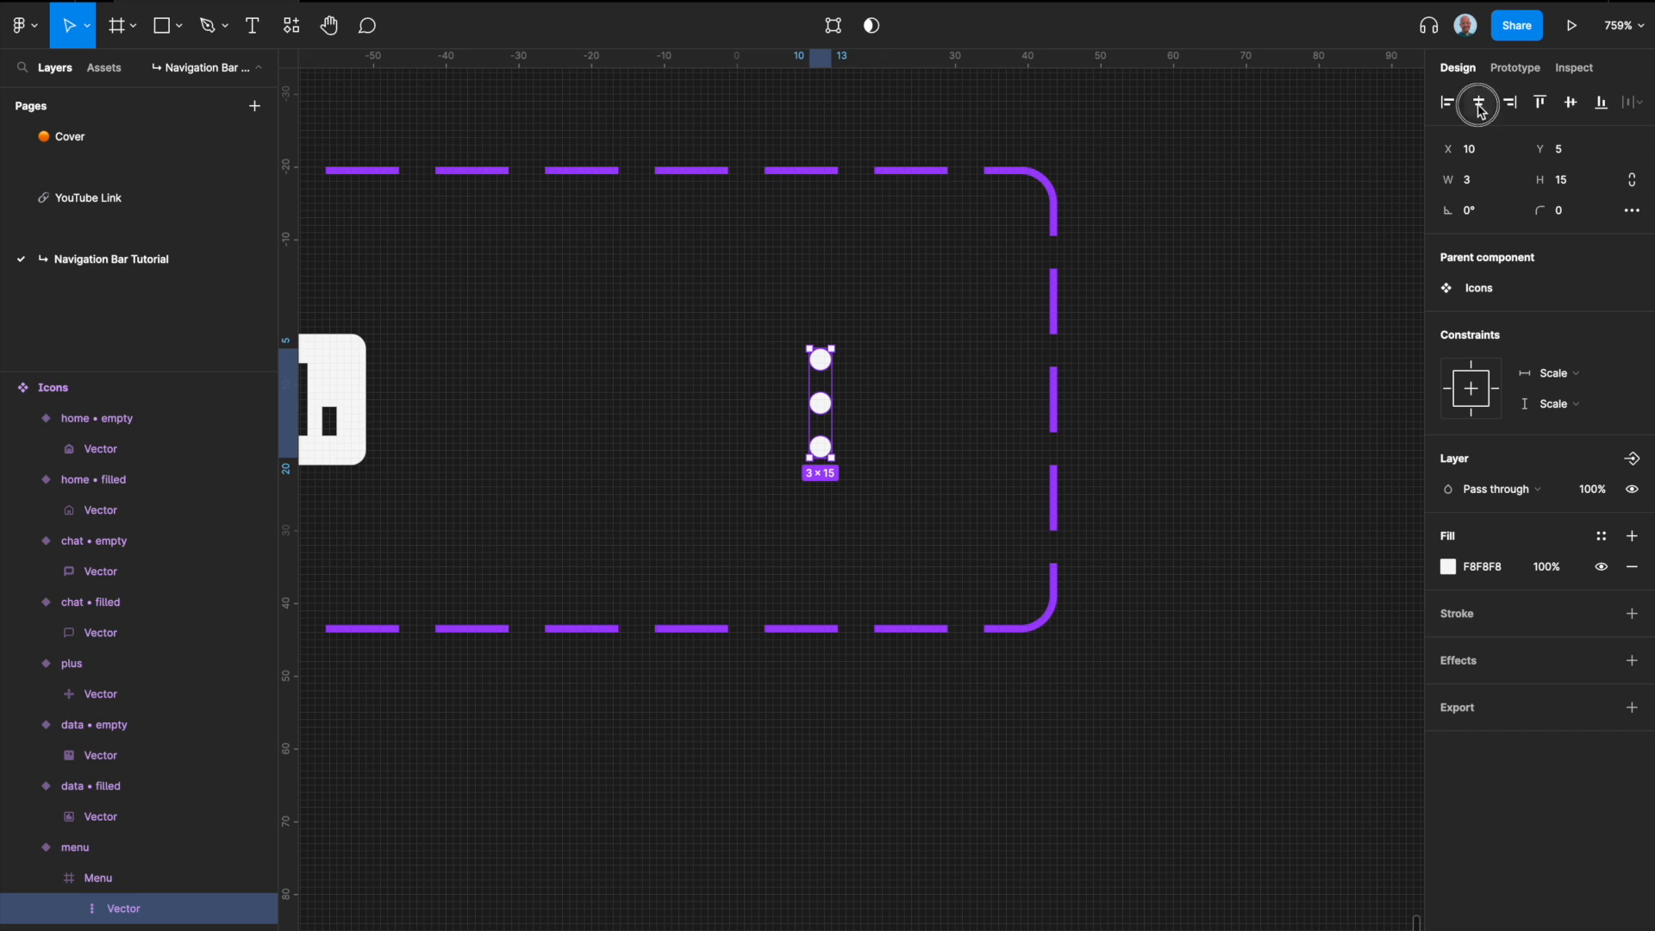
key(alt)
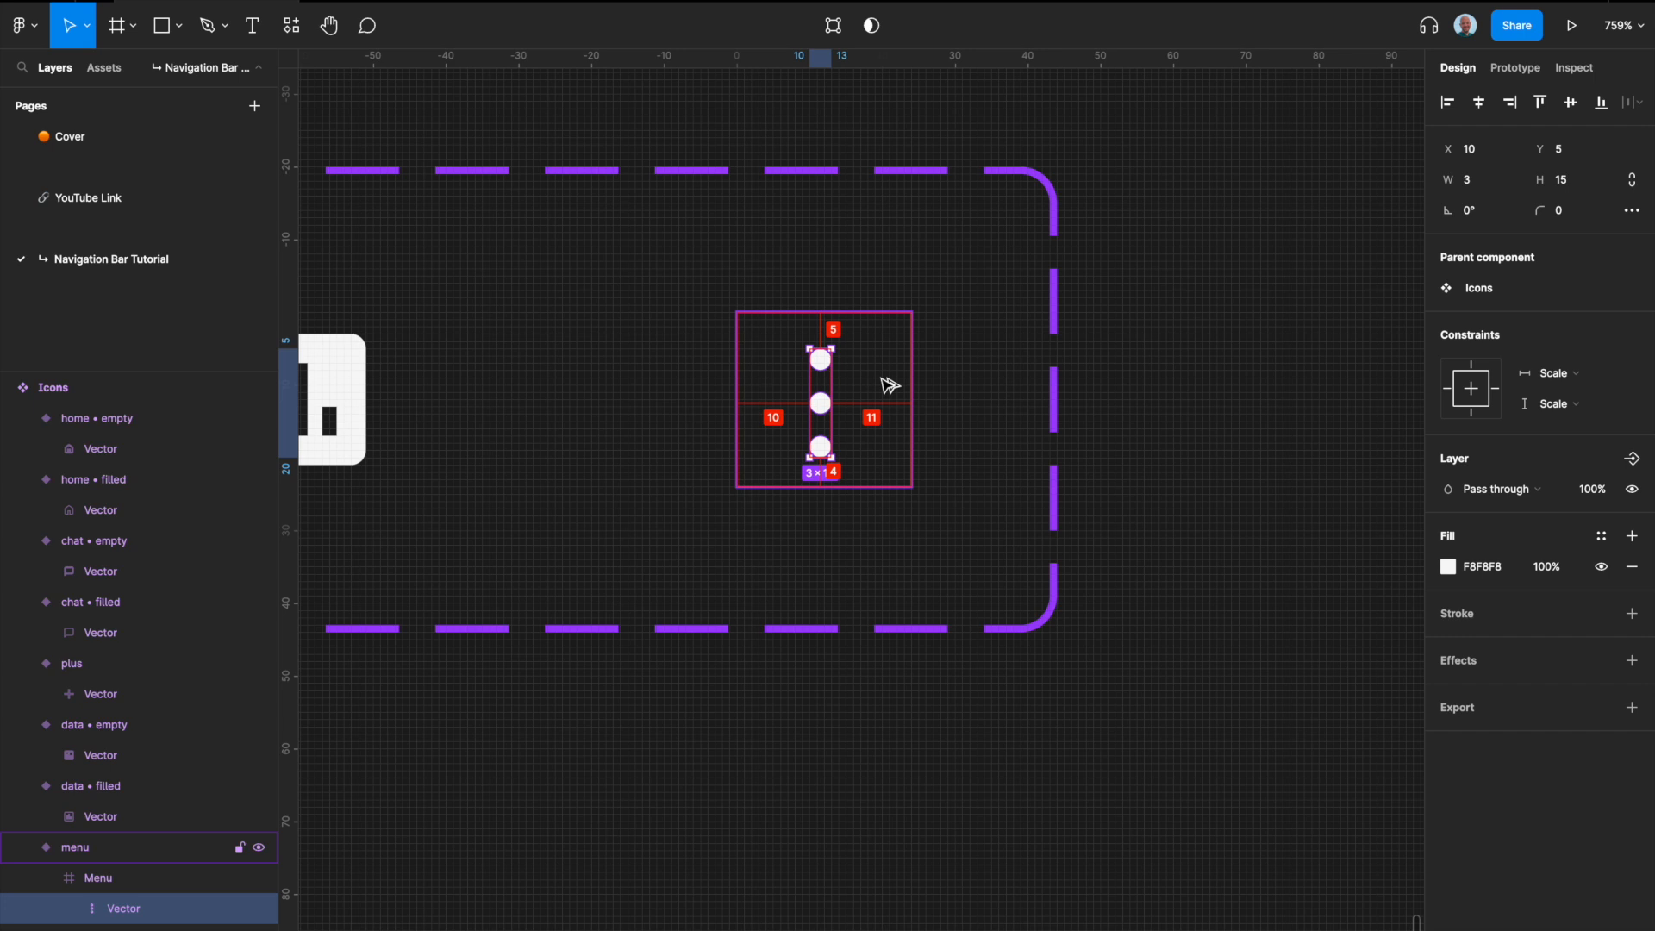
Step: Add a new variant to the Icons set based on the menu variant
click(888, 445)
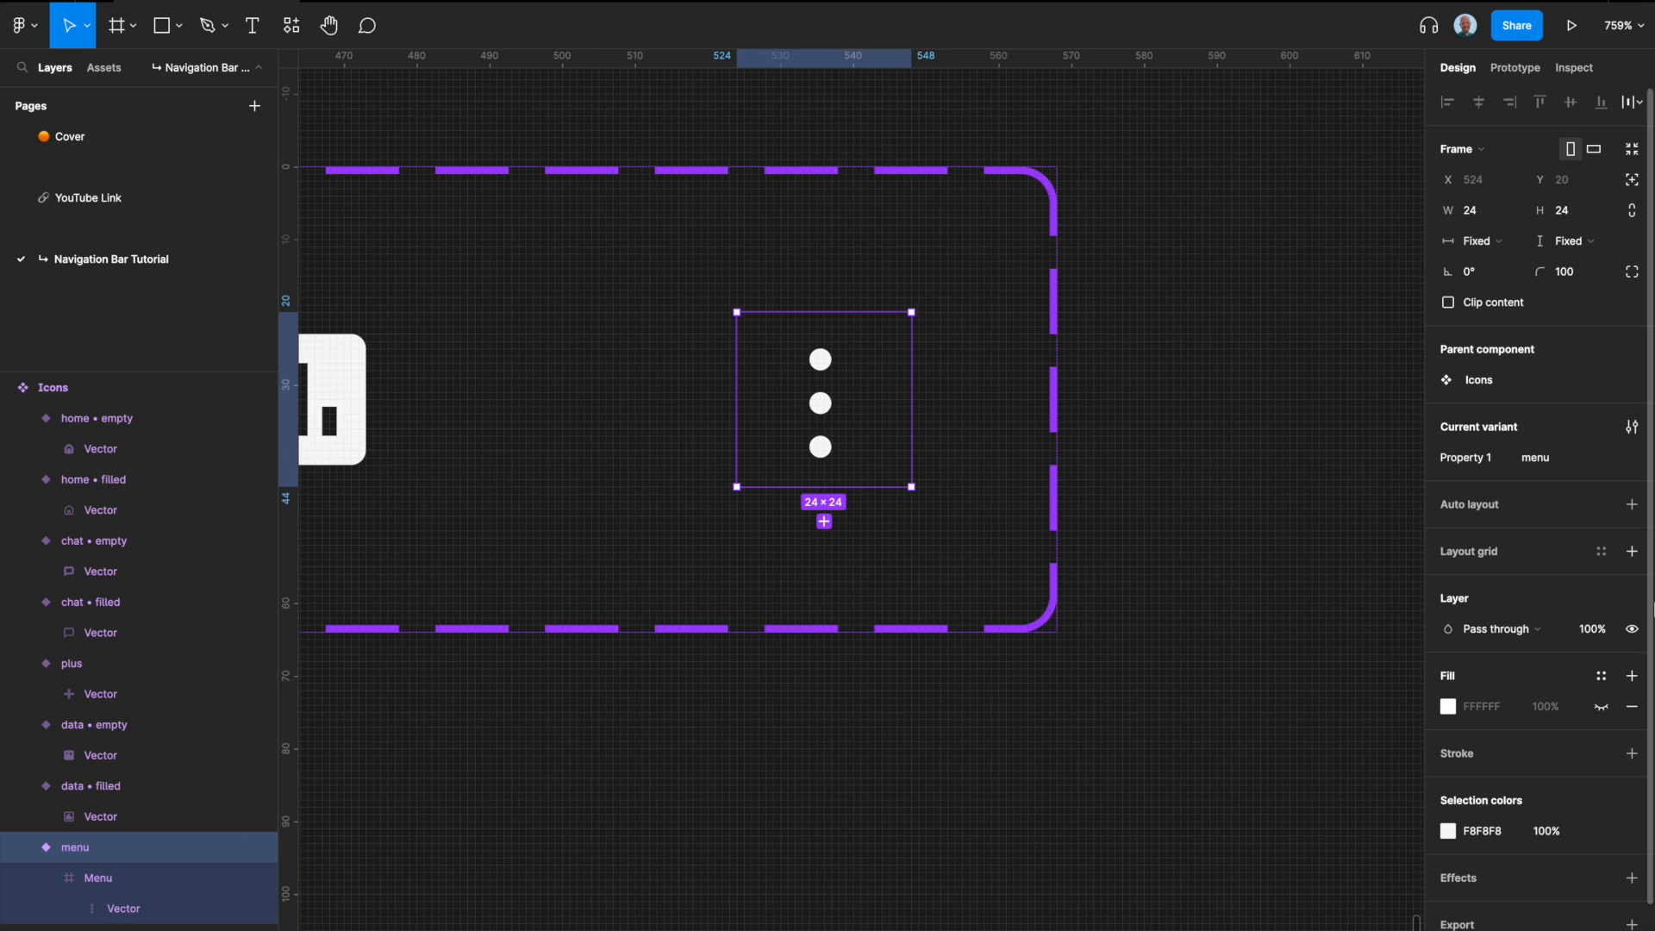
click(824, 522)
scroll(862, 509, right, 3)
click(714, 444)
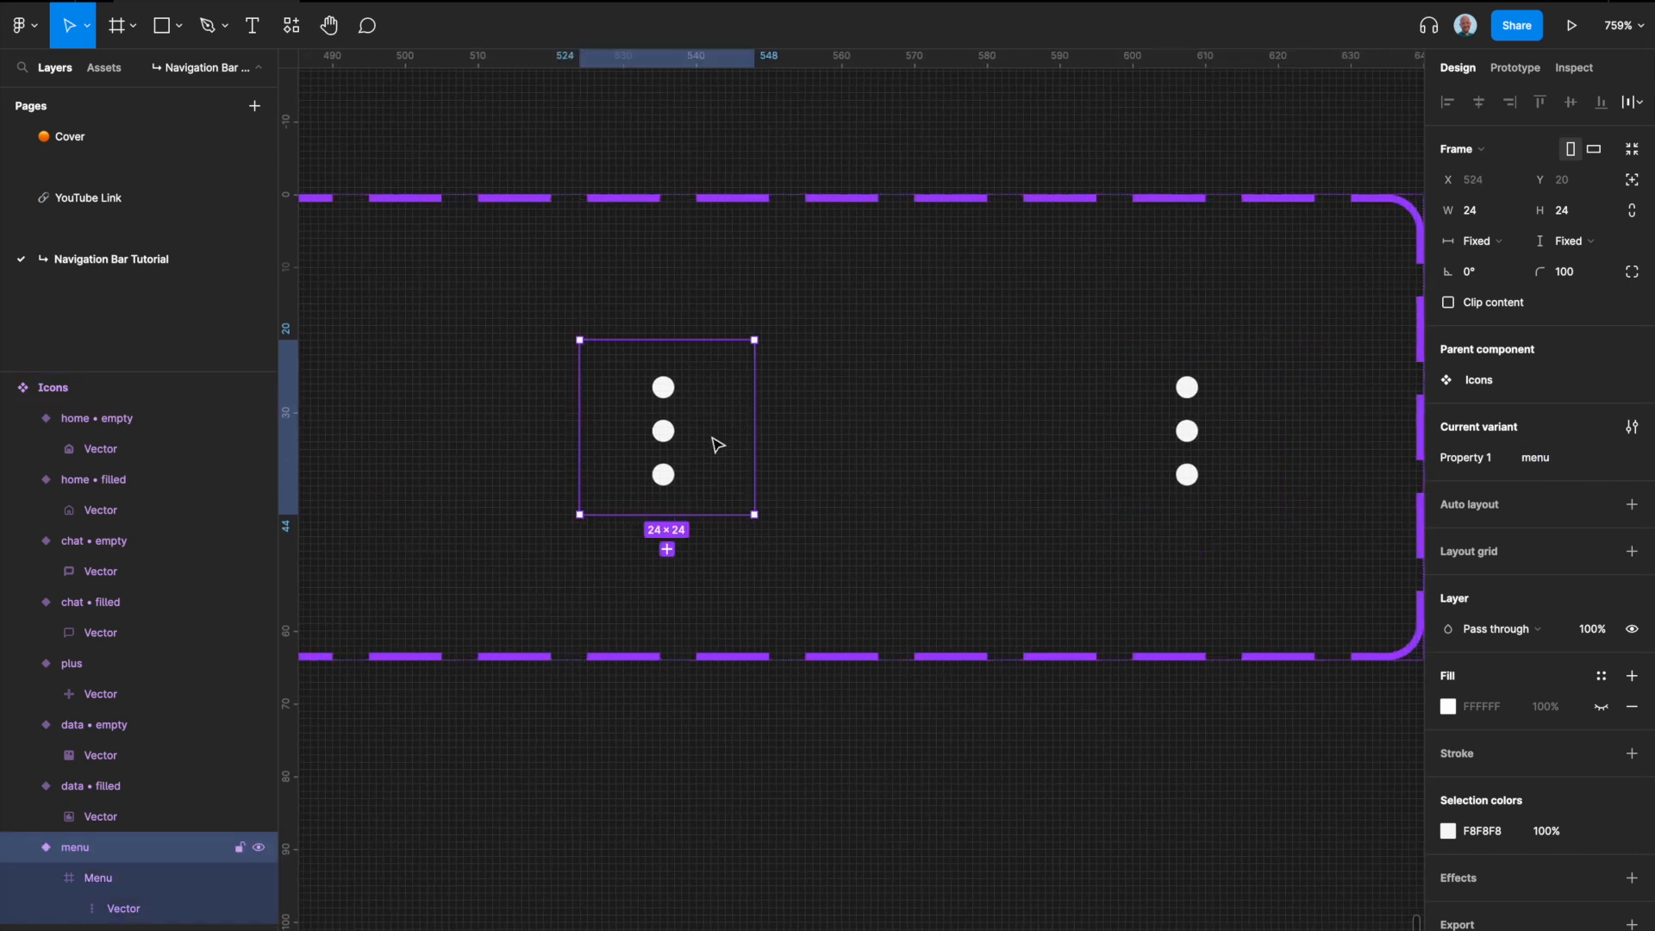
click(1177, 405)
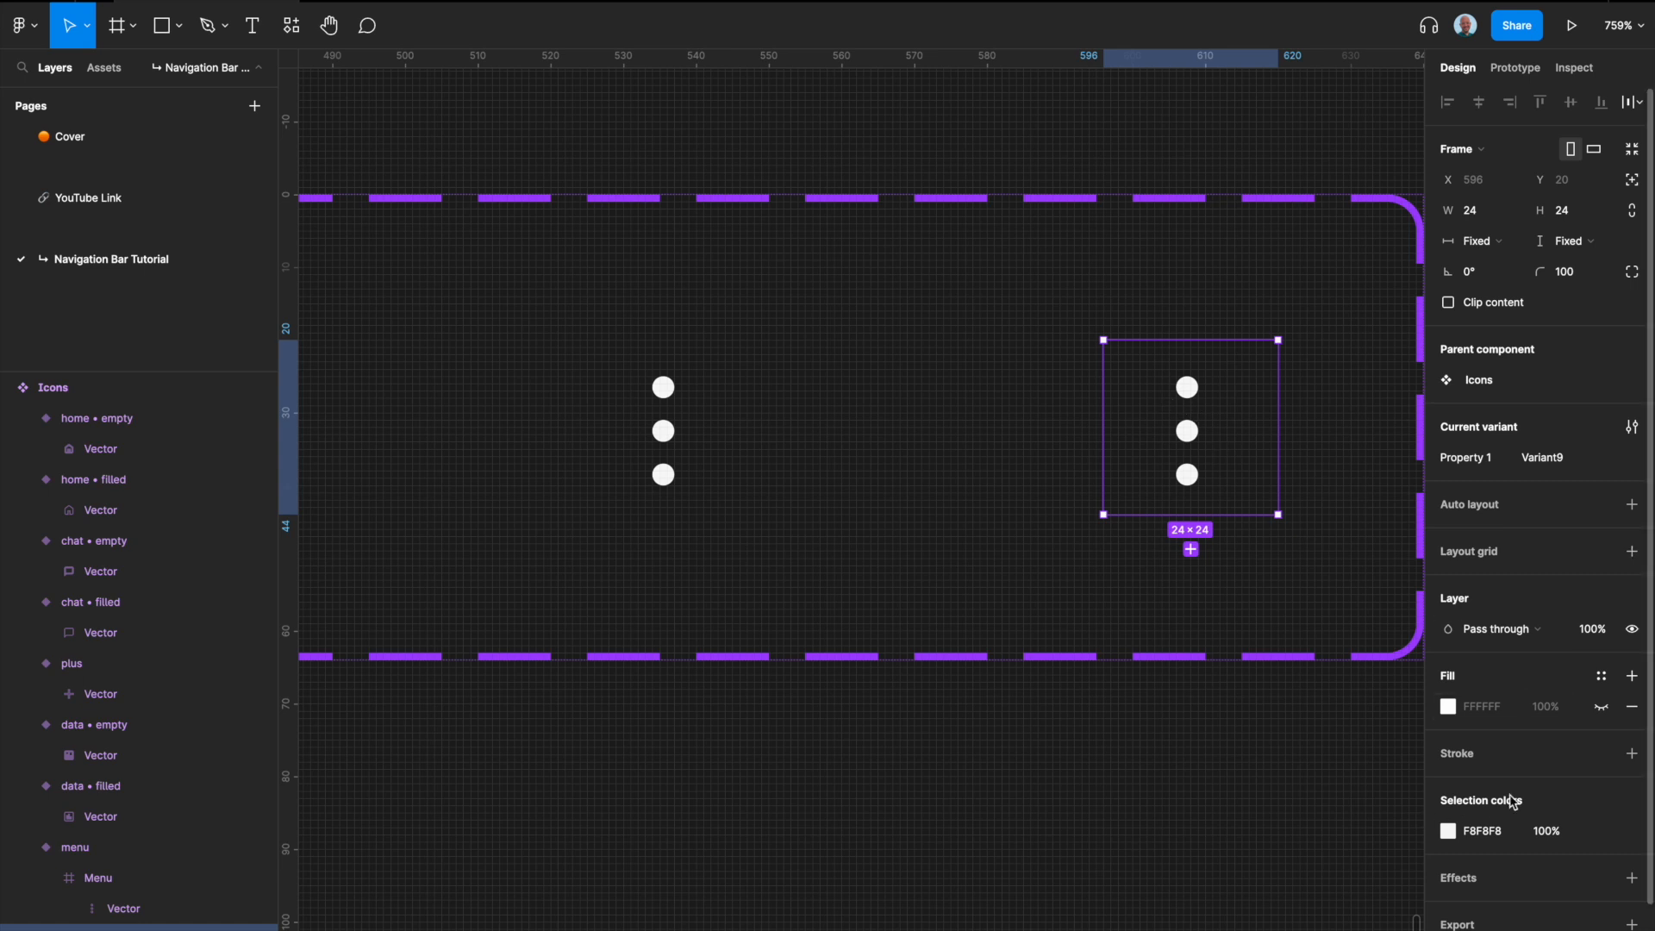
Step: Apply the Mono/White color style to the F8F8F8 selection color of the whole Icons component set
scroll(806, 462, down, 10)
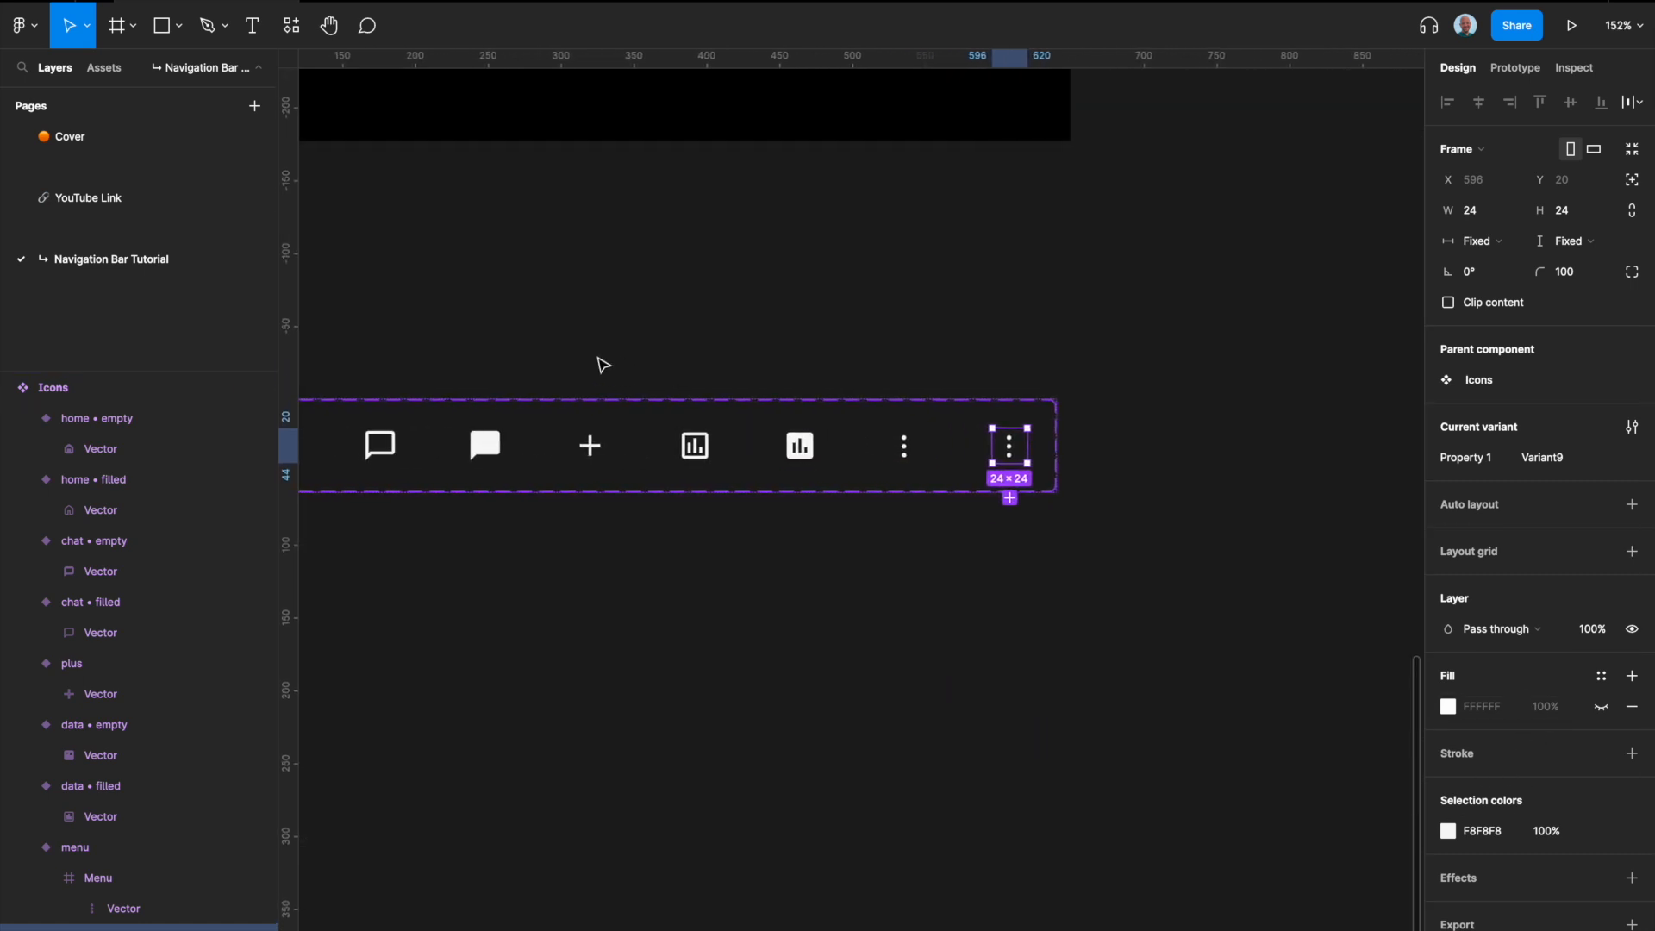
click(481, 395)
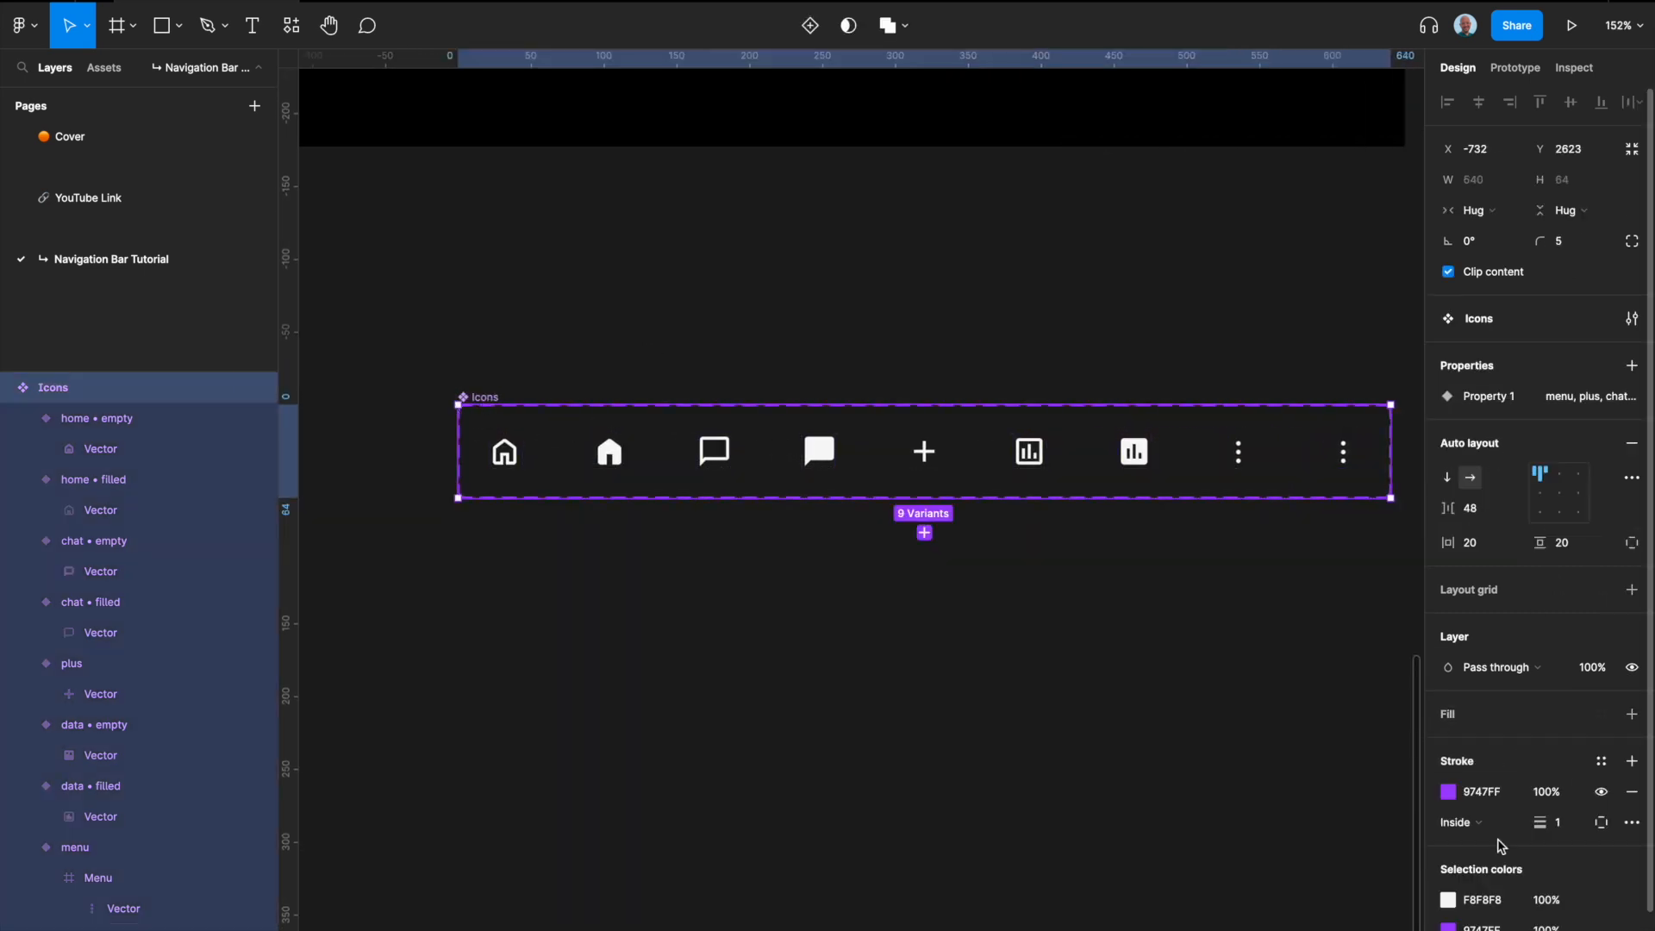
click(1603, 902)
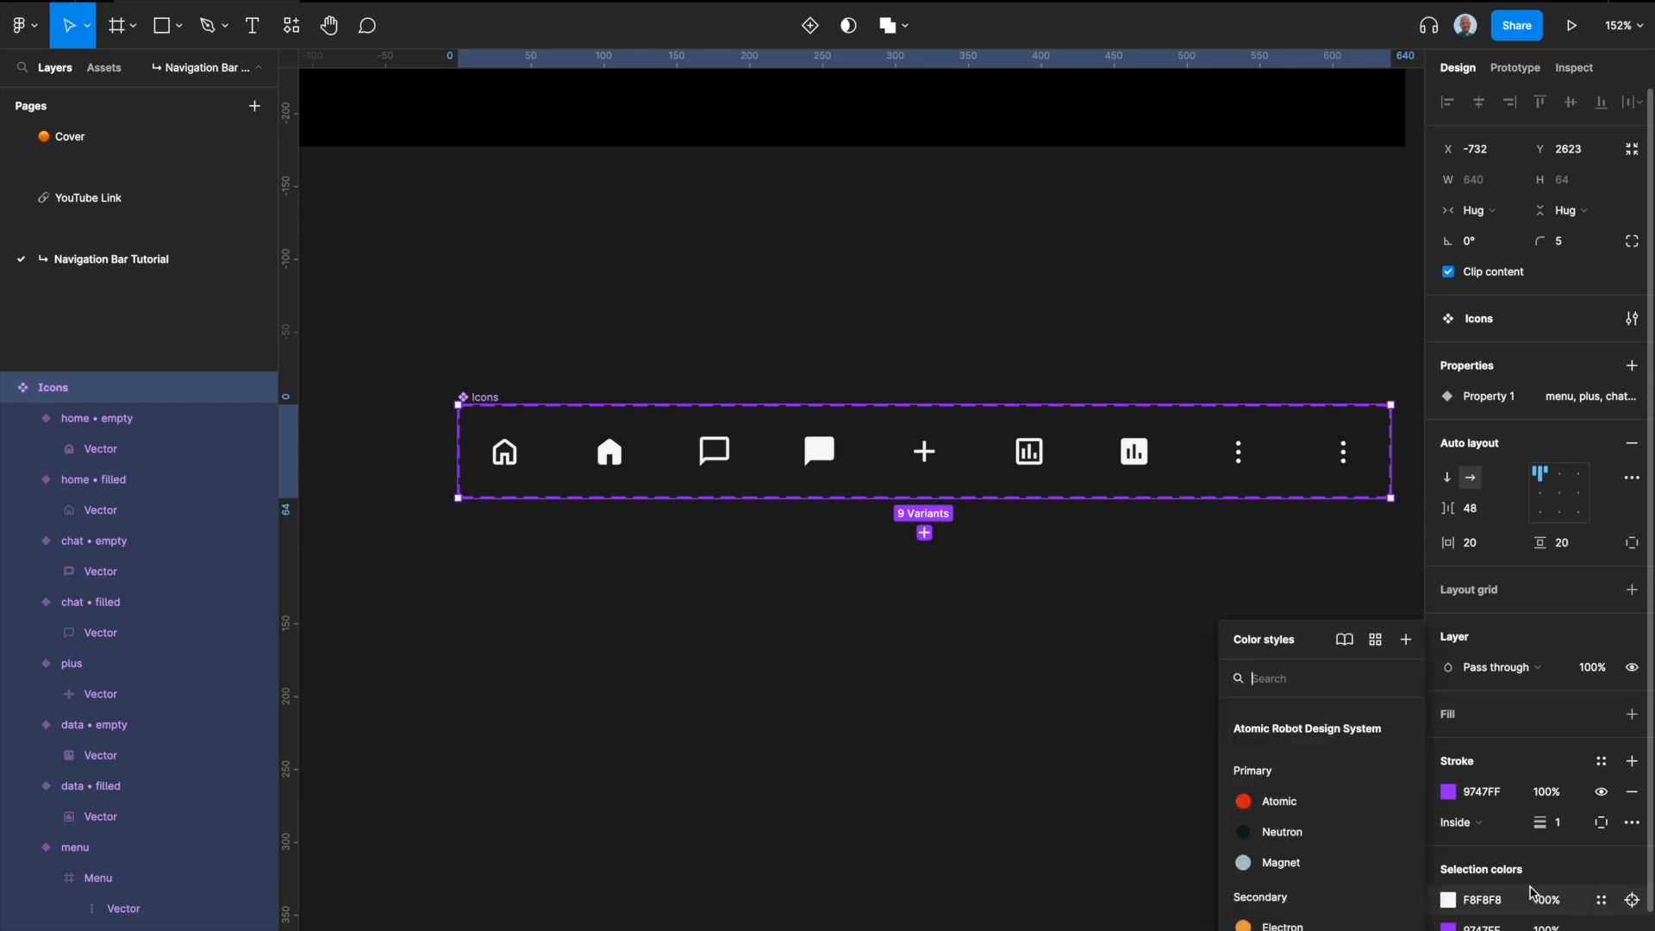
scroll(1327, 828, down, 10)
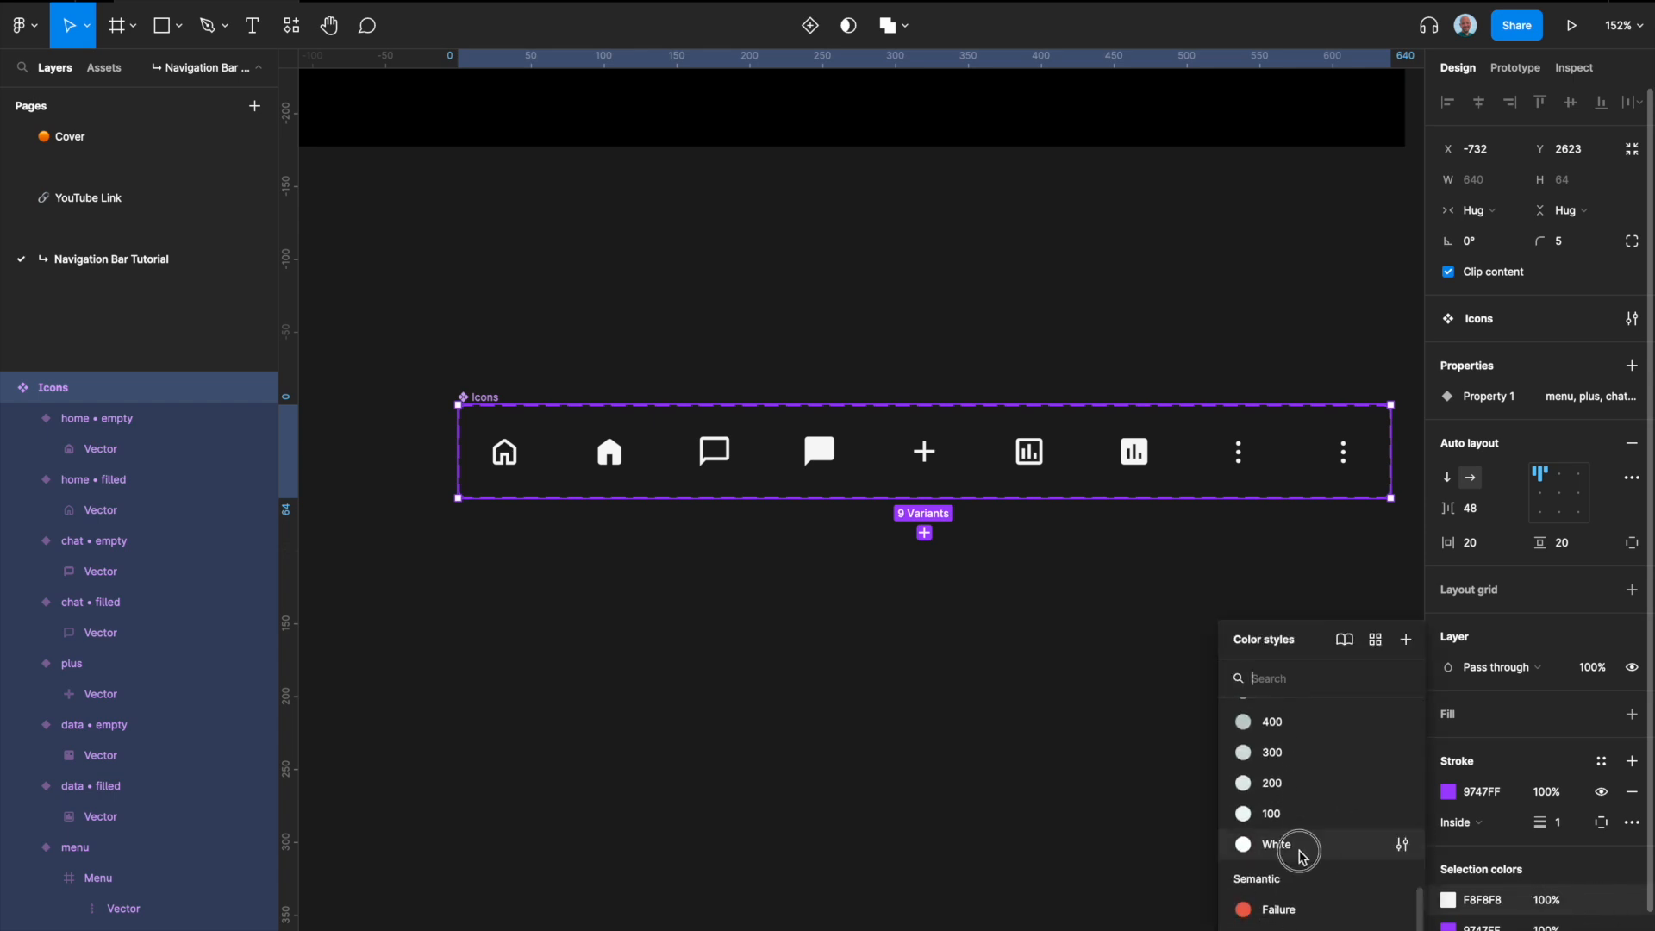
click(1302, 854)
click(1500, 901)
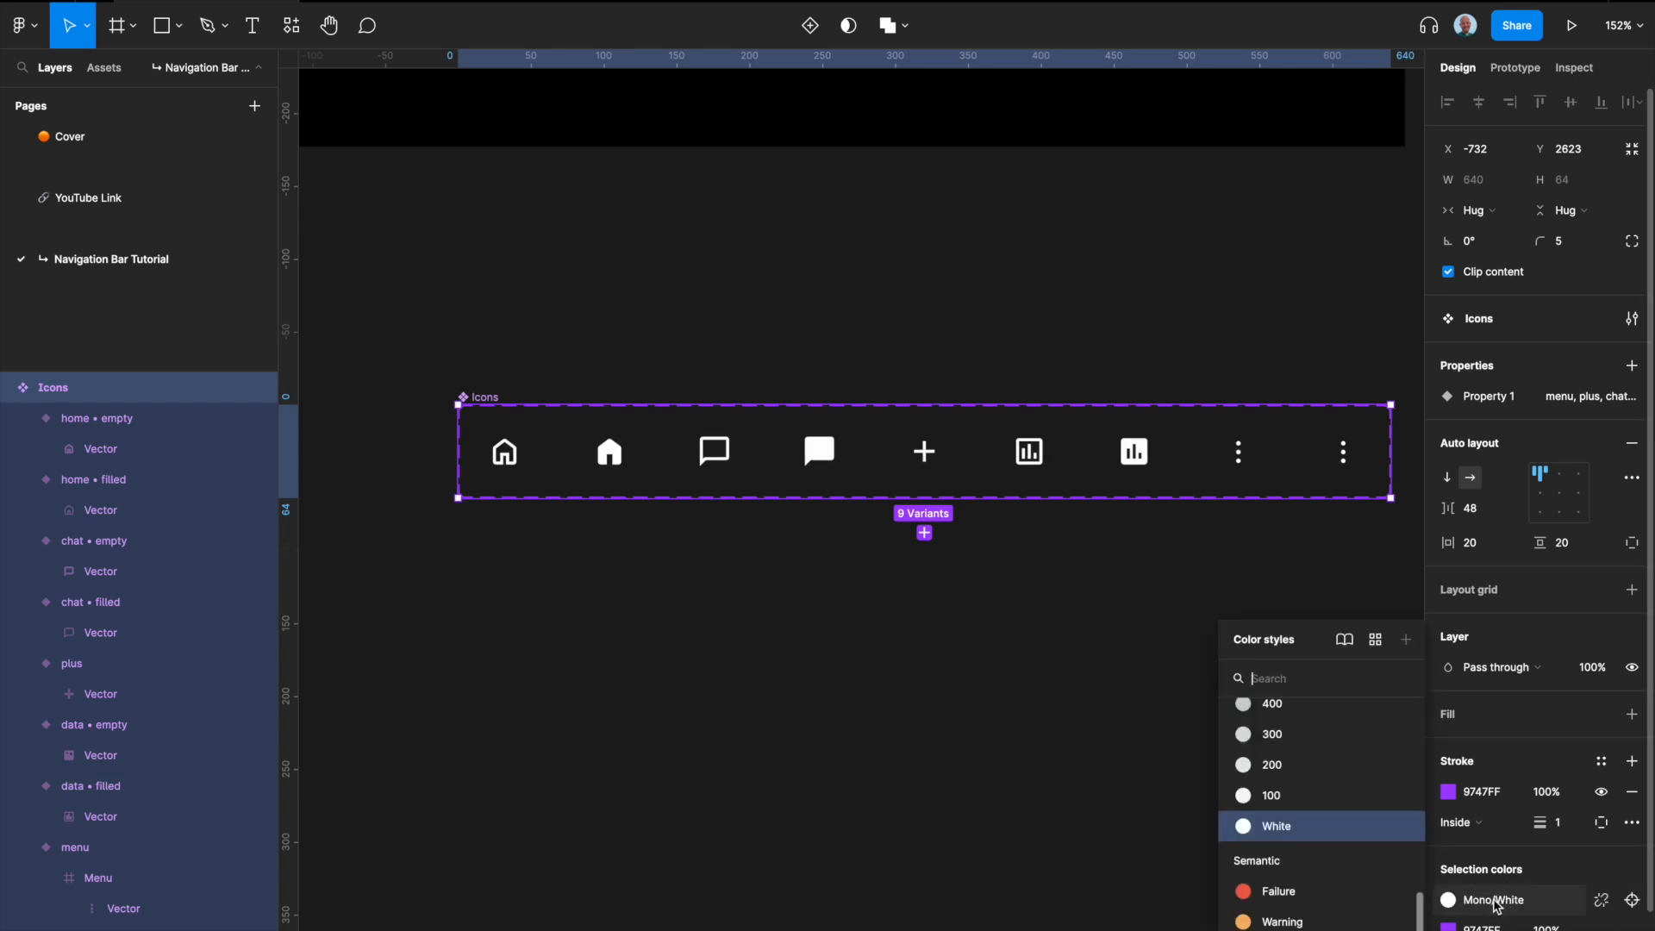
click(1293, 828)
scroll(1297, 835, up, 2)
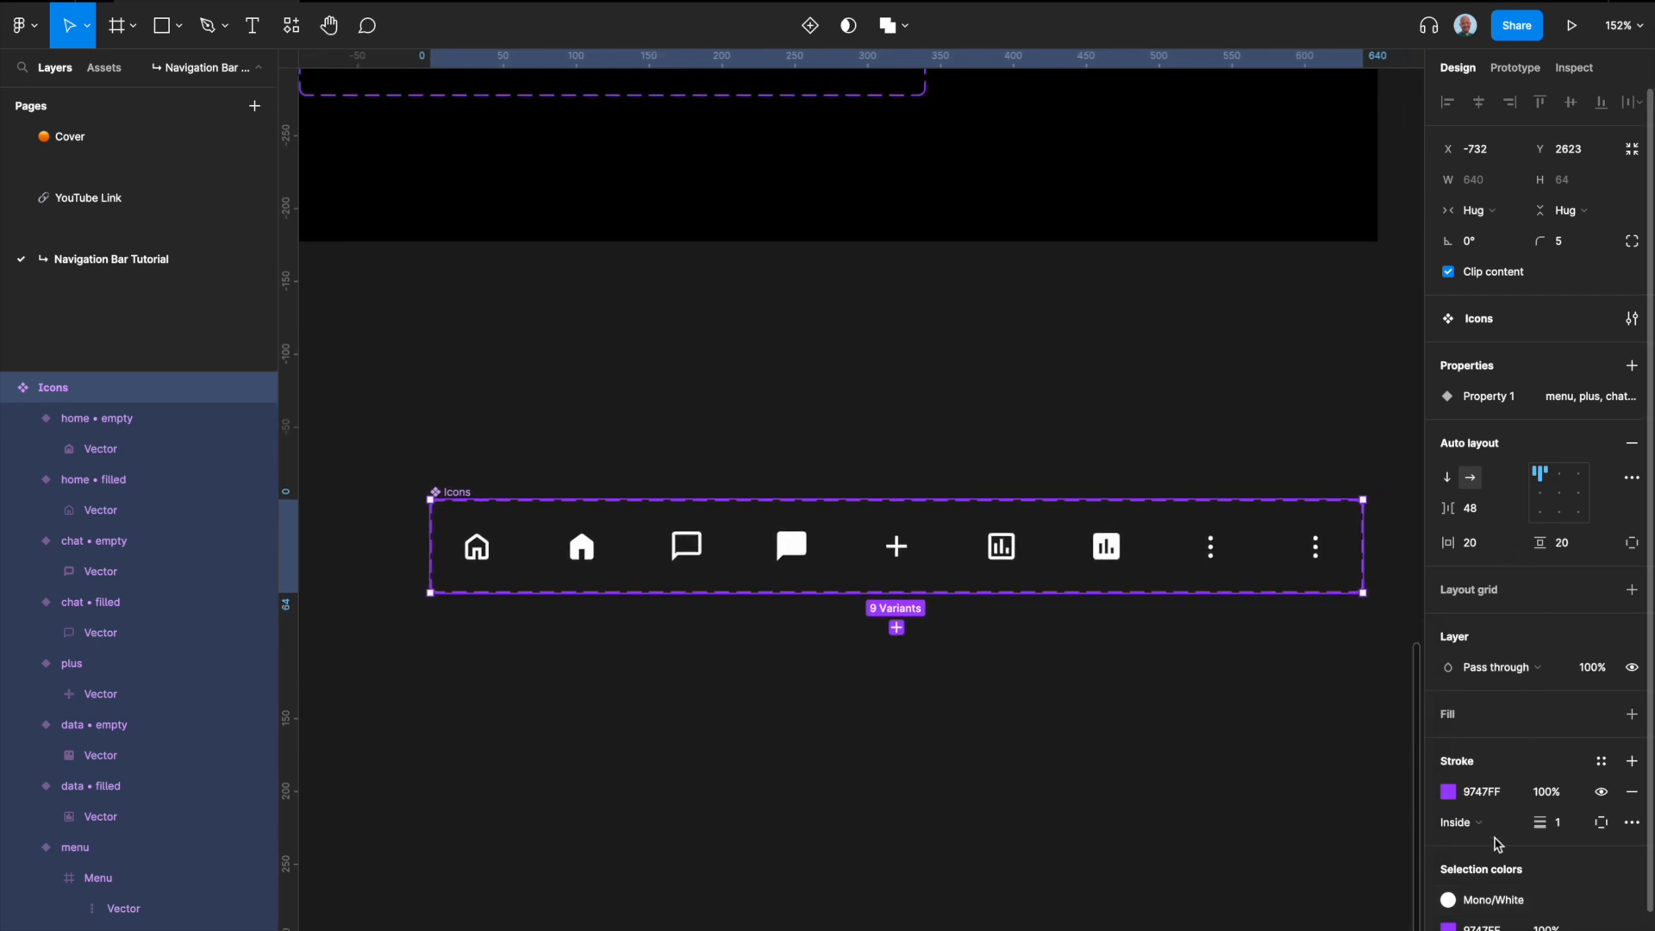
click(1518, 900)
scroll(1352, 914, down, 5)
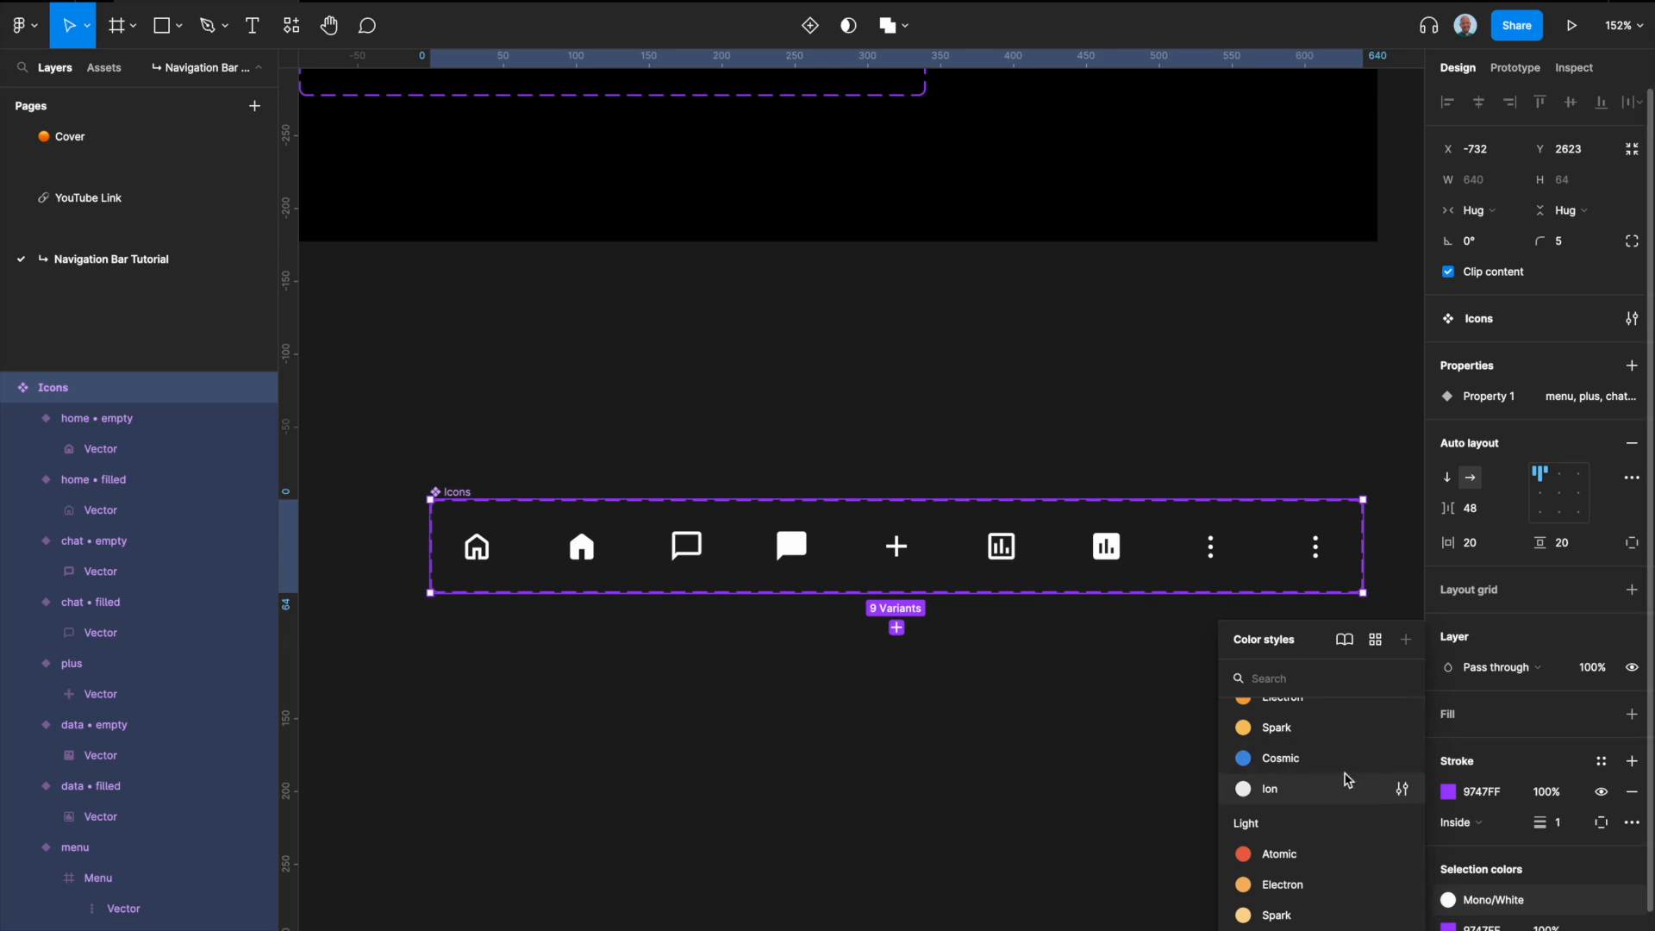
scroll(1289, 796, up, 5)
click(1061, 789)
Step: Apply the Mono/Black color style to the three dots of the new menu variant at the end of the set
scroll(1353, 561, up, 5)
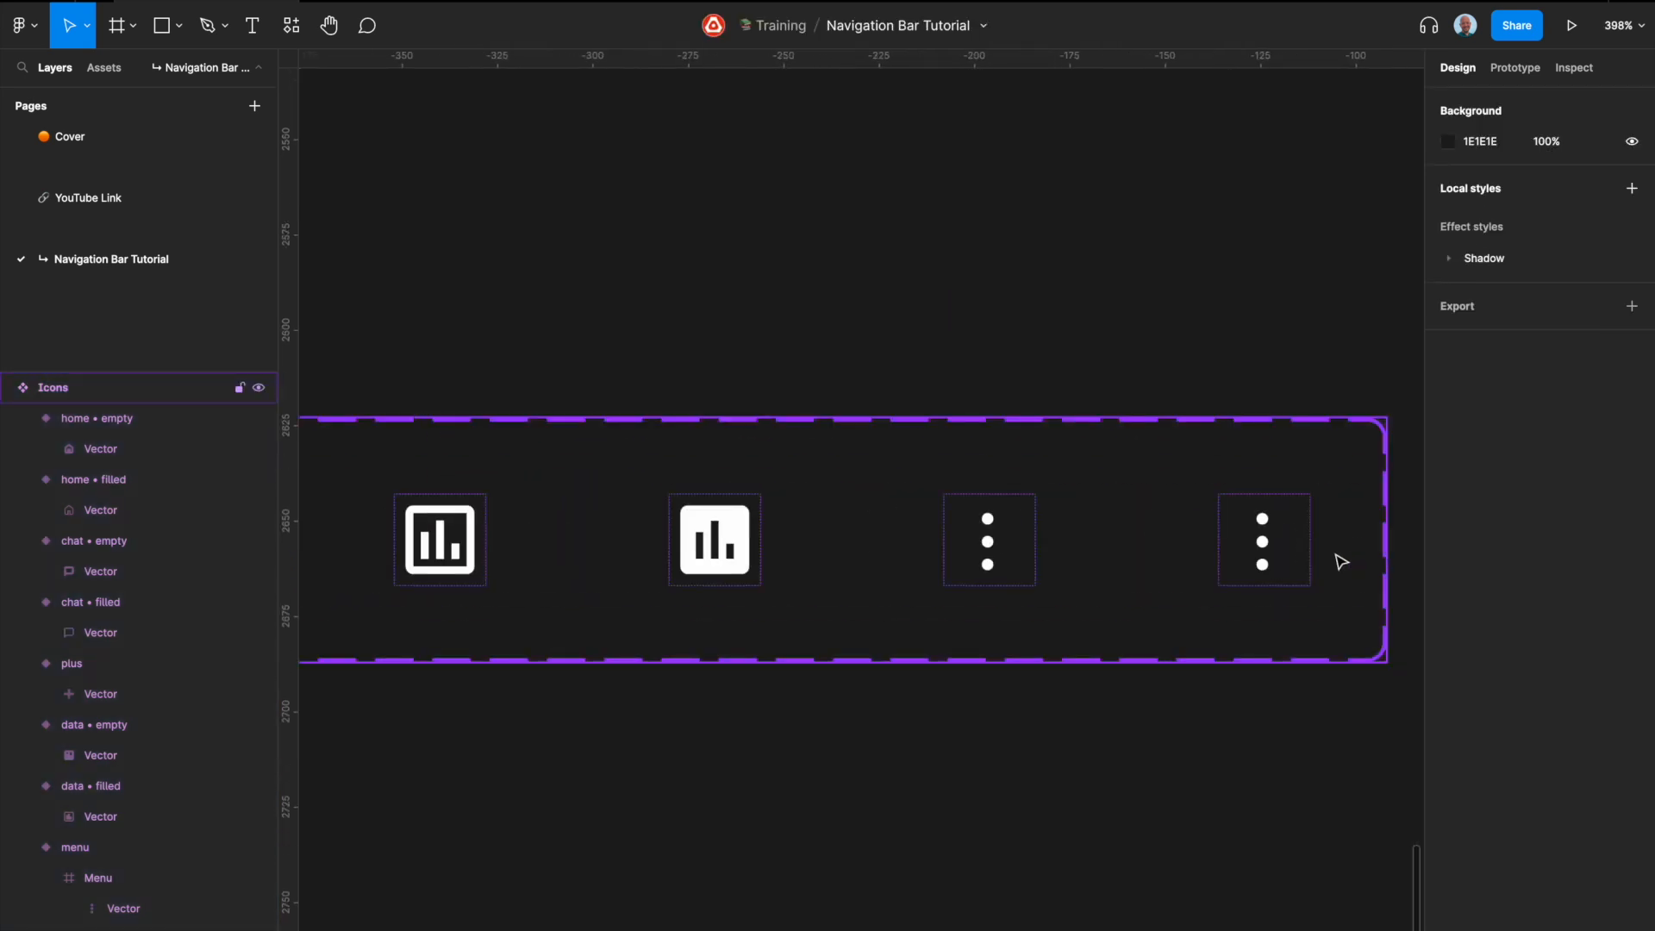
click(1302, 558)
scroll(1301, 558, right, 5)
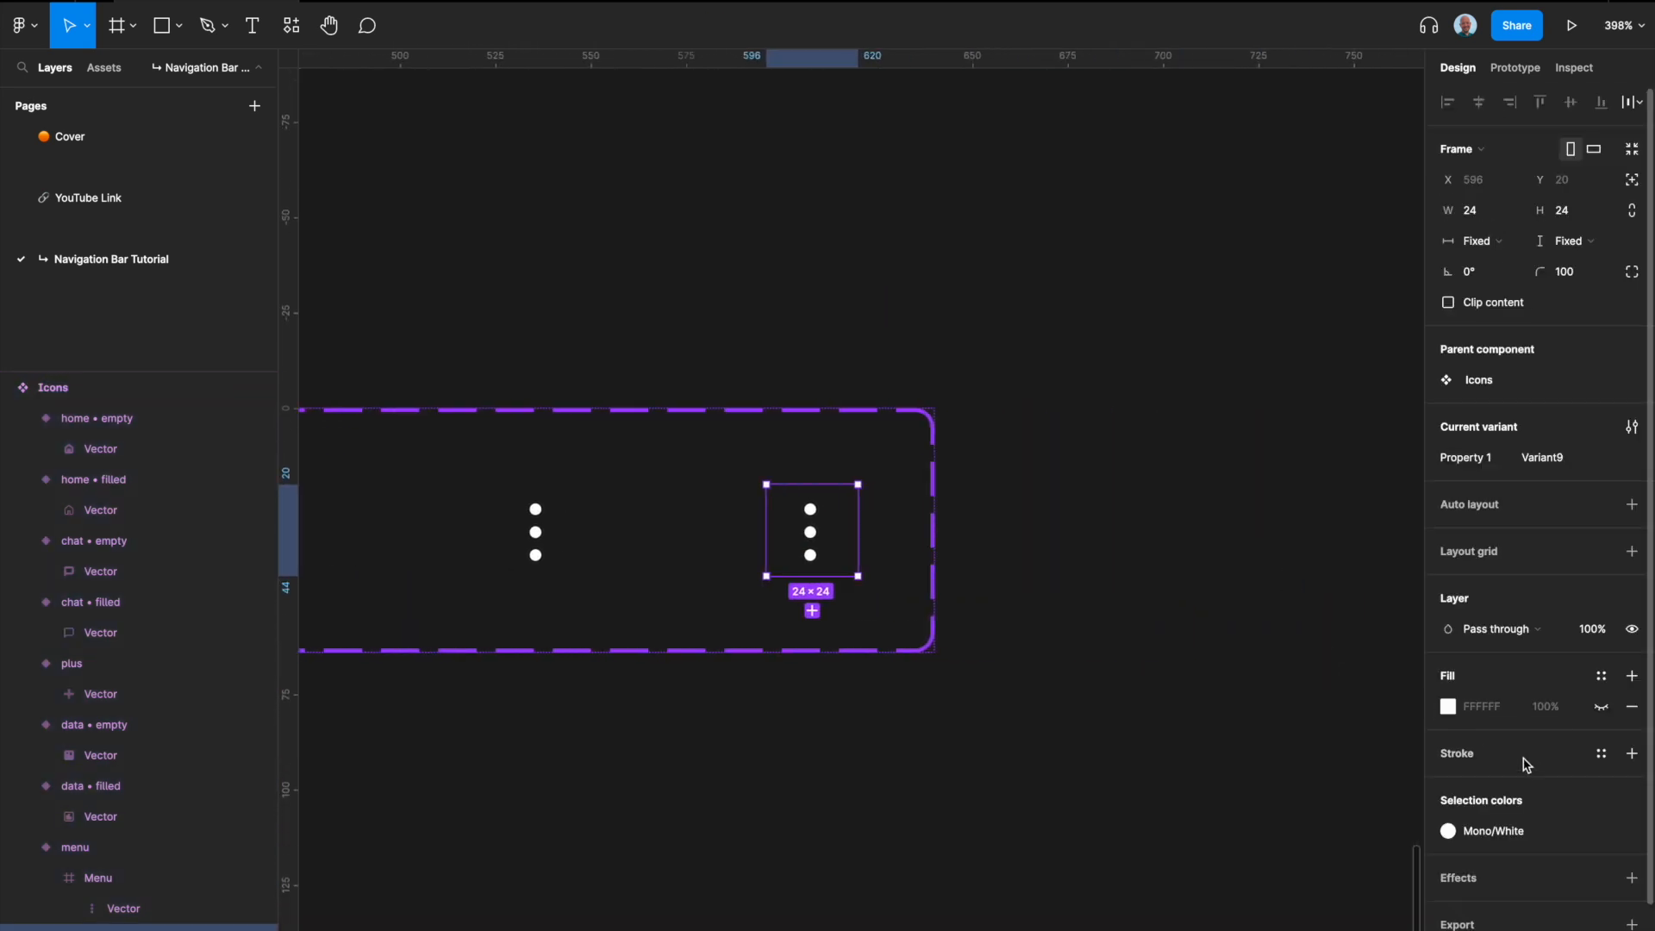
click(1486, 826)
scroll(1316, 825, up, 10)
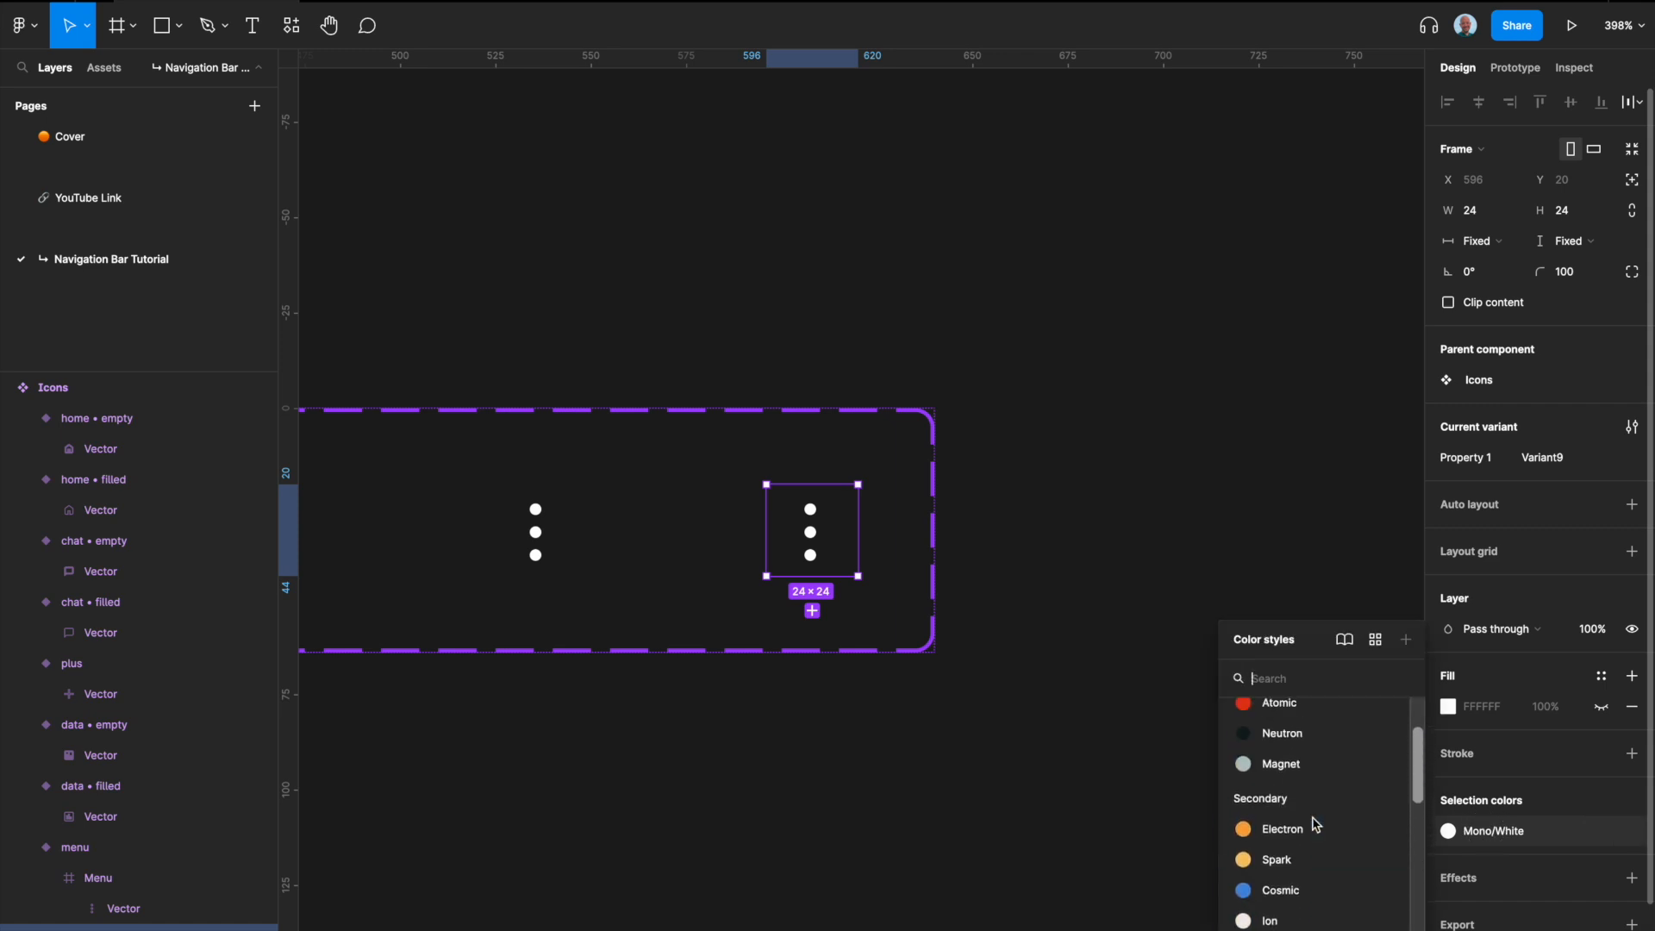
scroll(1302, 827, down, 5)
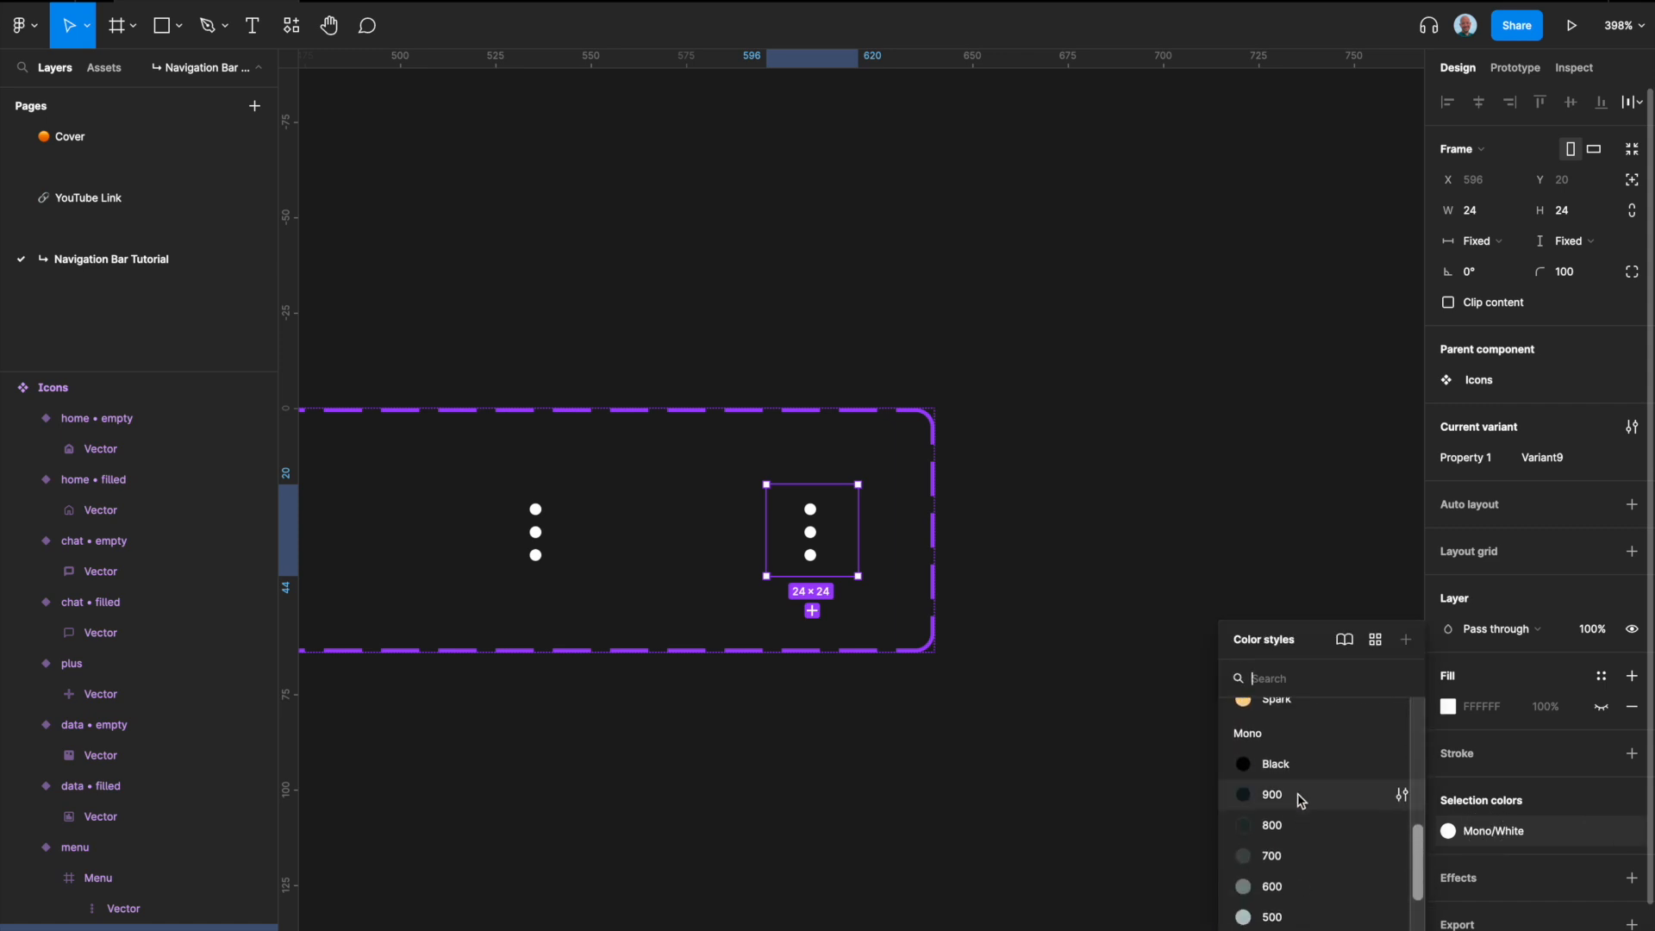
click(1295, 765)
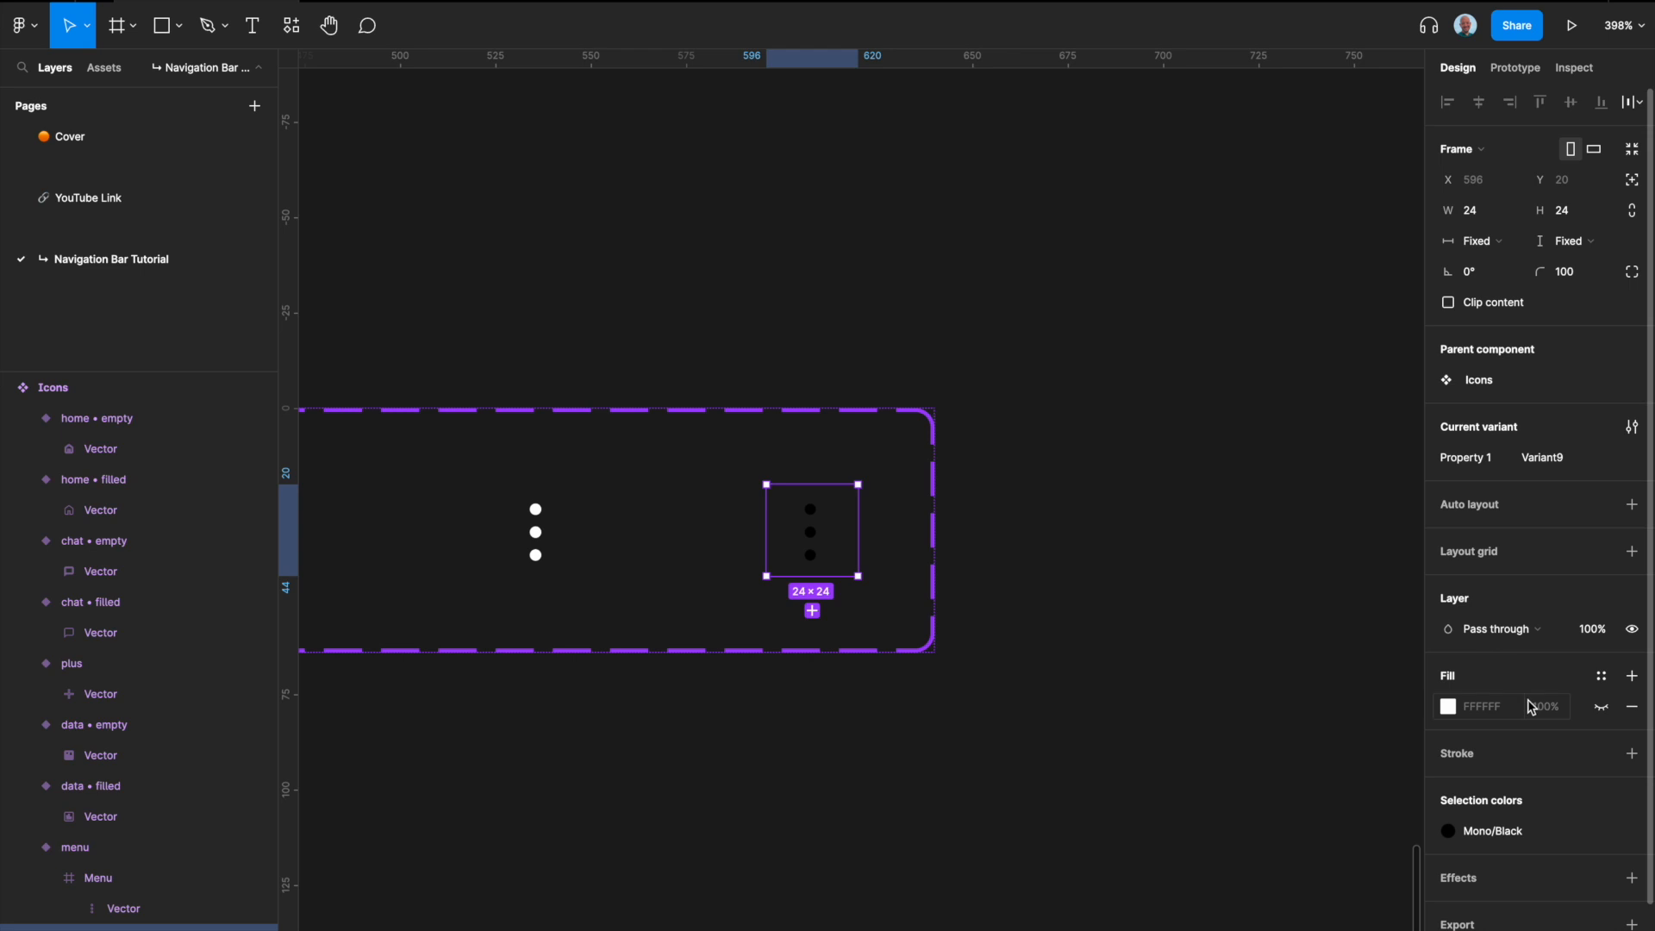
Step: Apply the Mono/White color style to the frame fill of the last menu variant, behind the black dots
click(1602, 678)
scroll(1536, 784, down, 5)
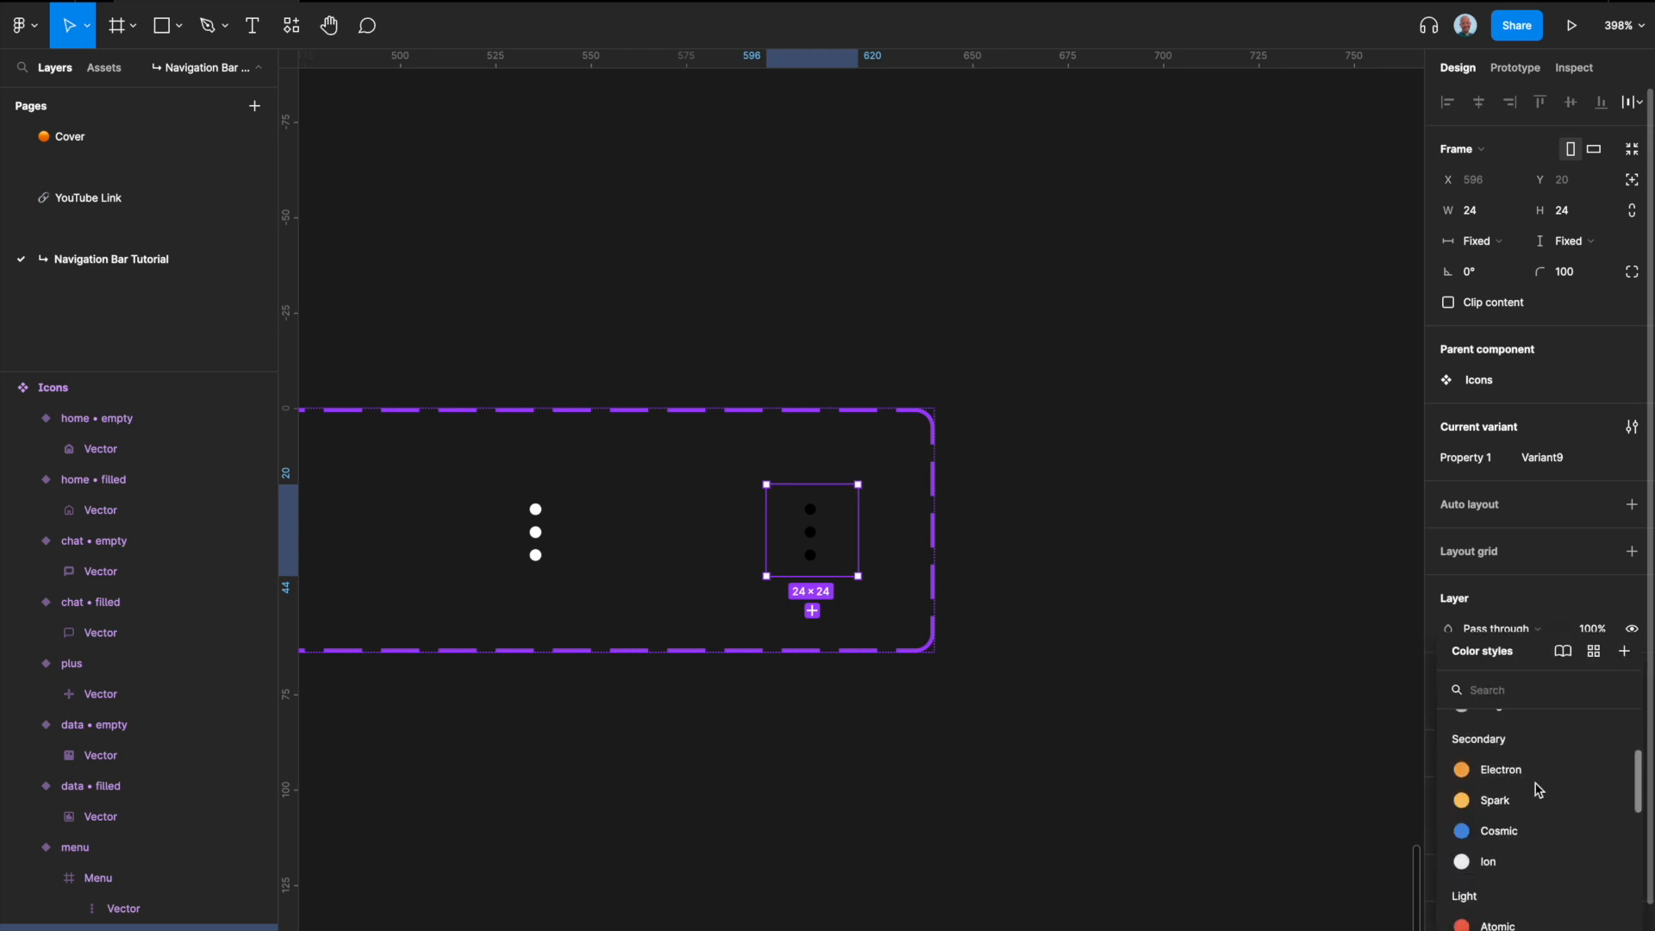
scroll(1539, 790, down, 3)
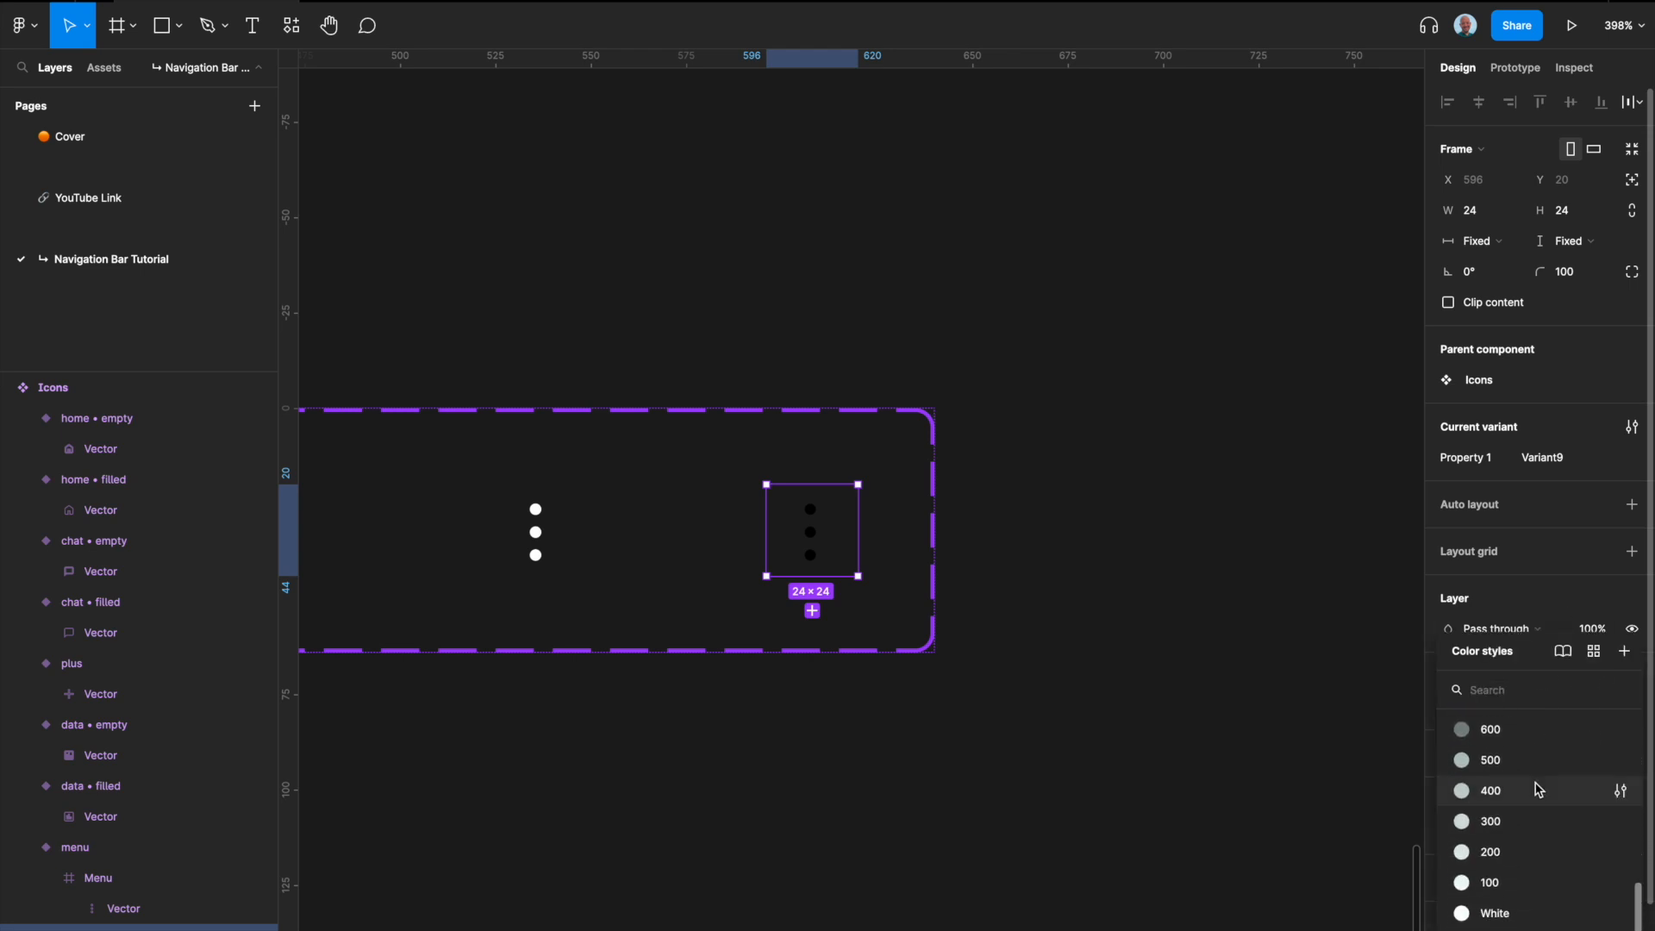
scroll(979, 739, left, 10)
scroll(978, 742, right, 4)
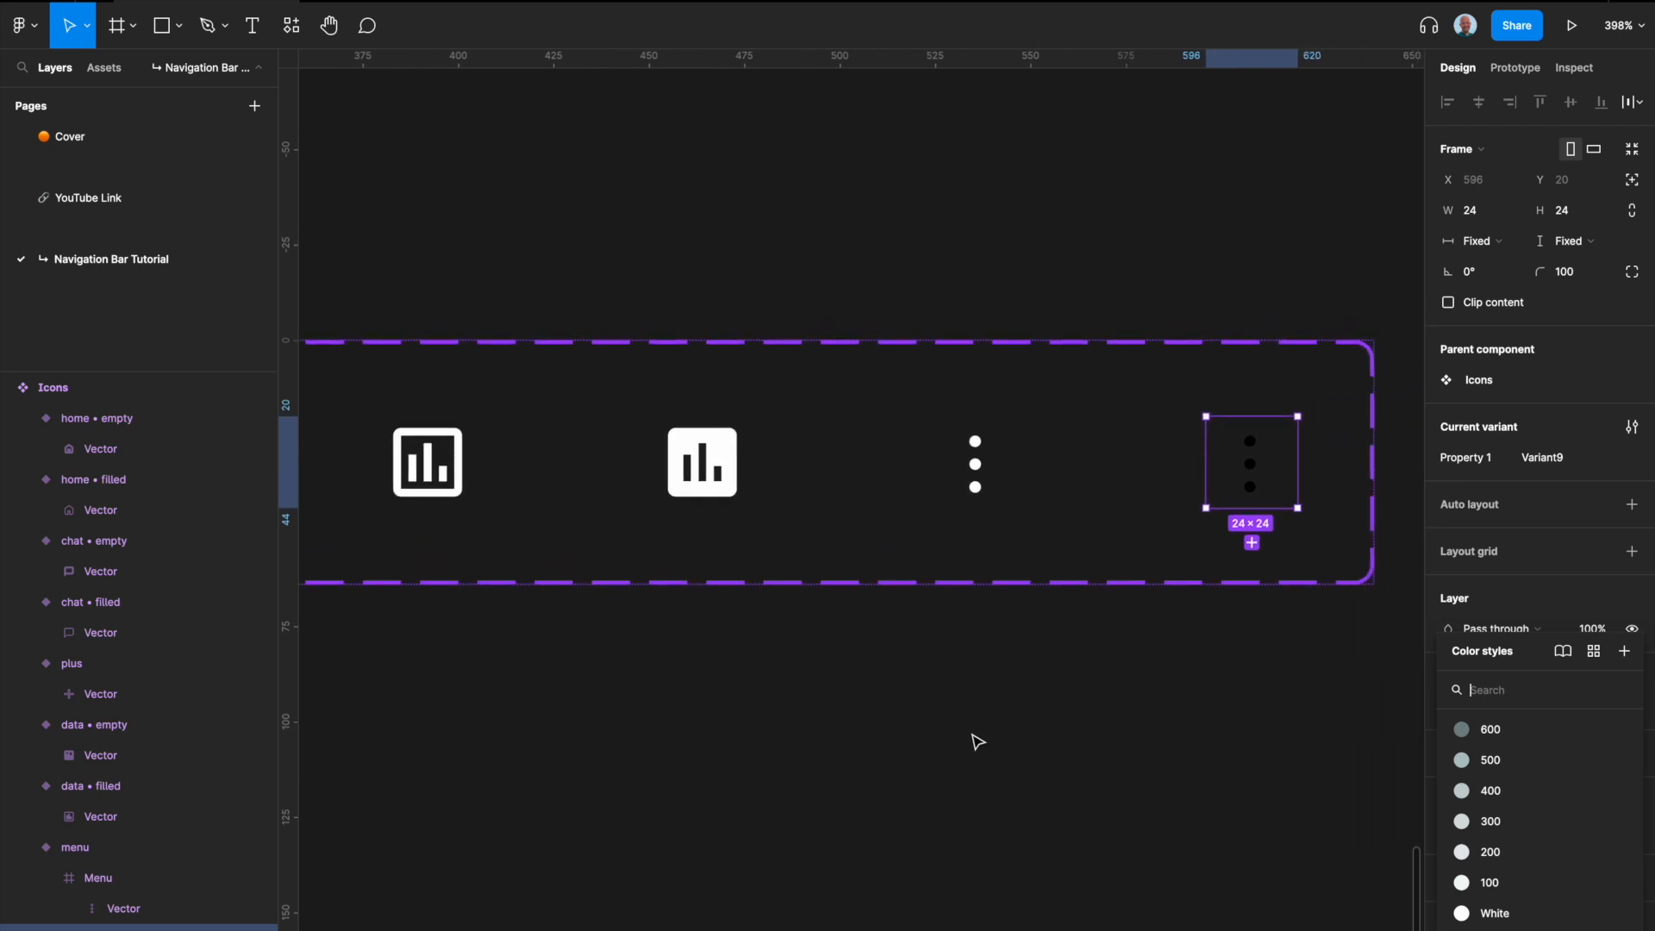
click(1504, 915)
scroll(1164, 671, right, 1)
scroll(1164, 671, right, 1)
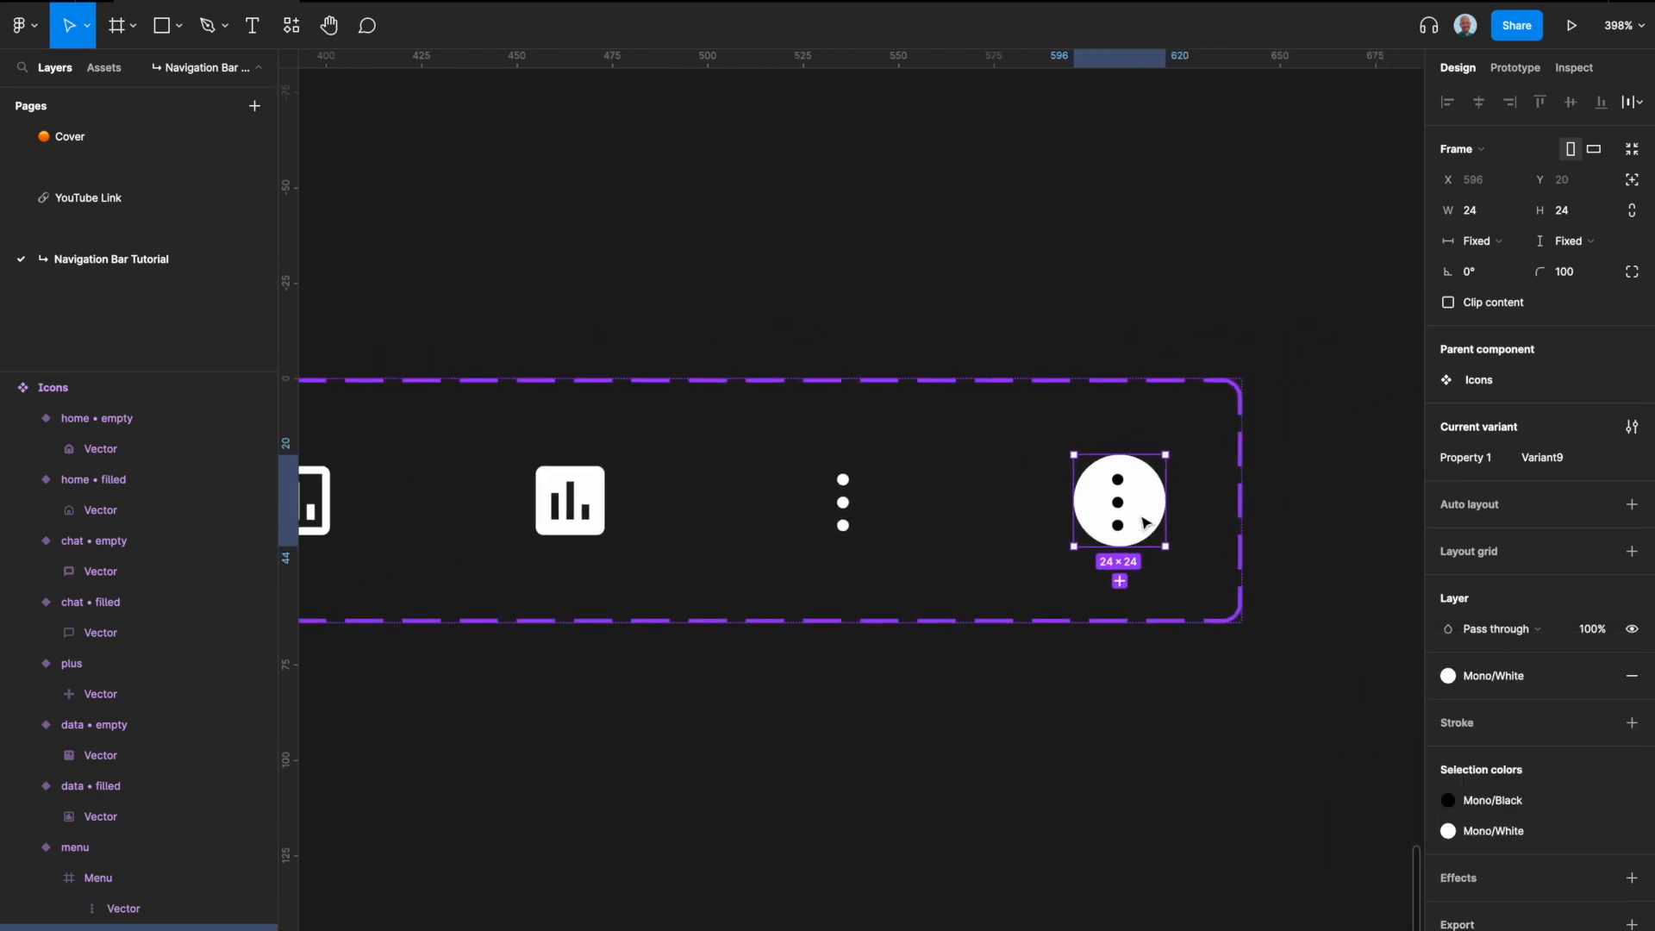
Step: Compare the filled data and menu variants with the finished navigation bar buttons in the reference design
scroll(1155, 520, up, 4)
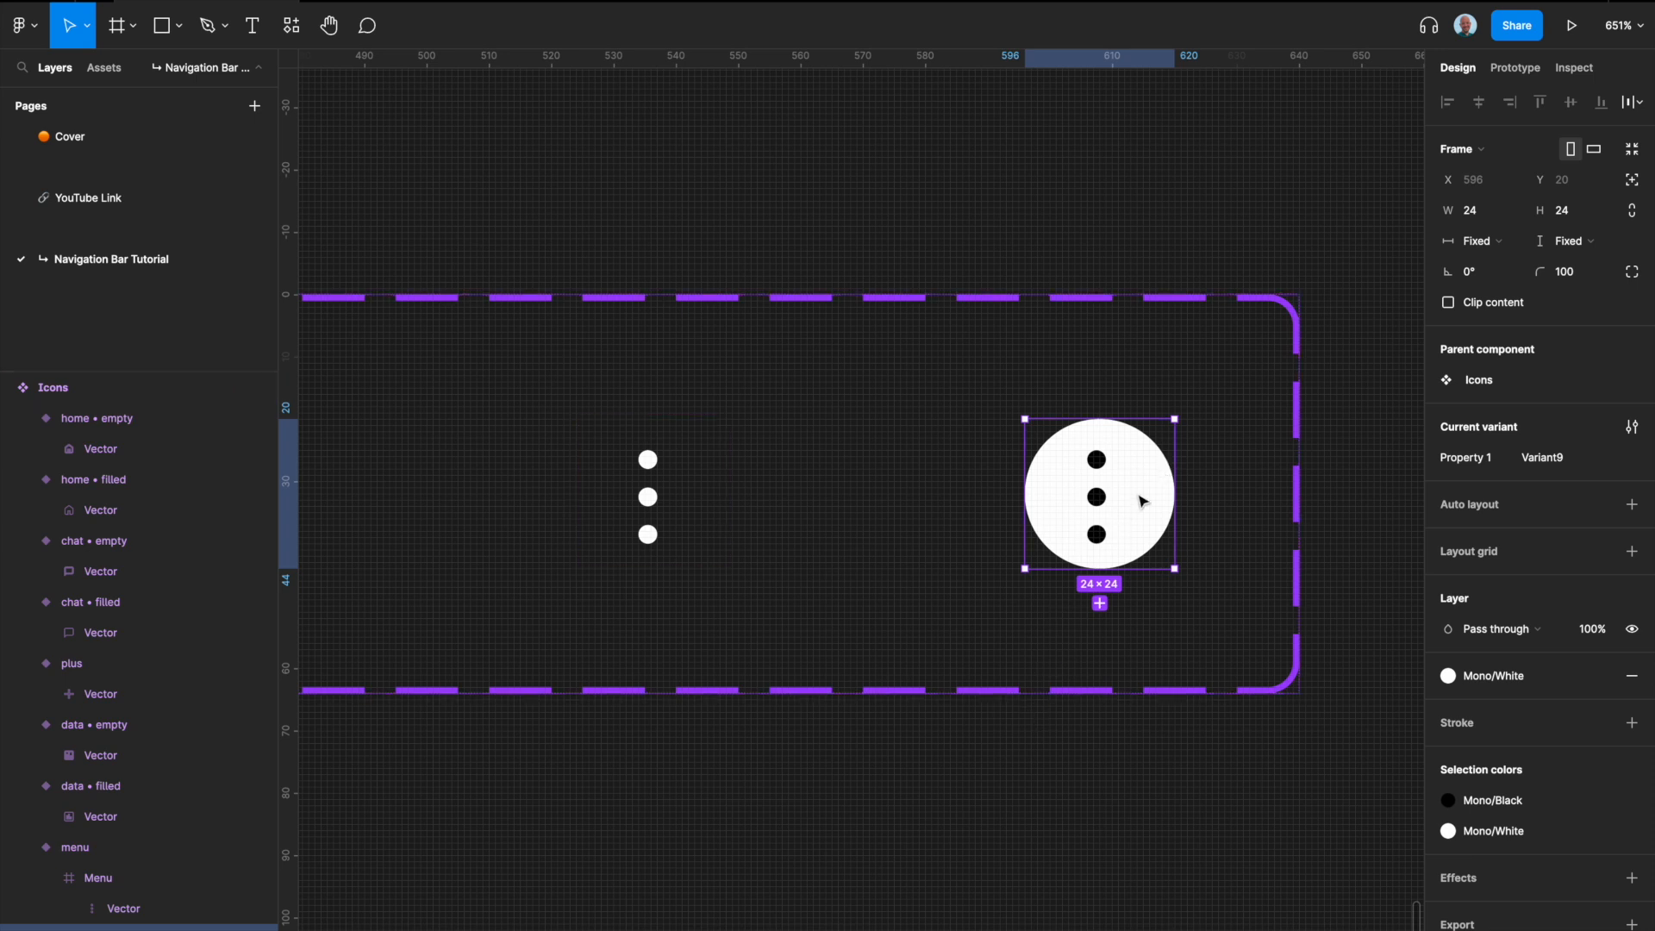
scroll(919, 609, down, 3)
scroll(921, 609, left, 3)
click(714, 544)
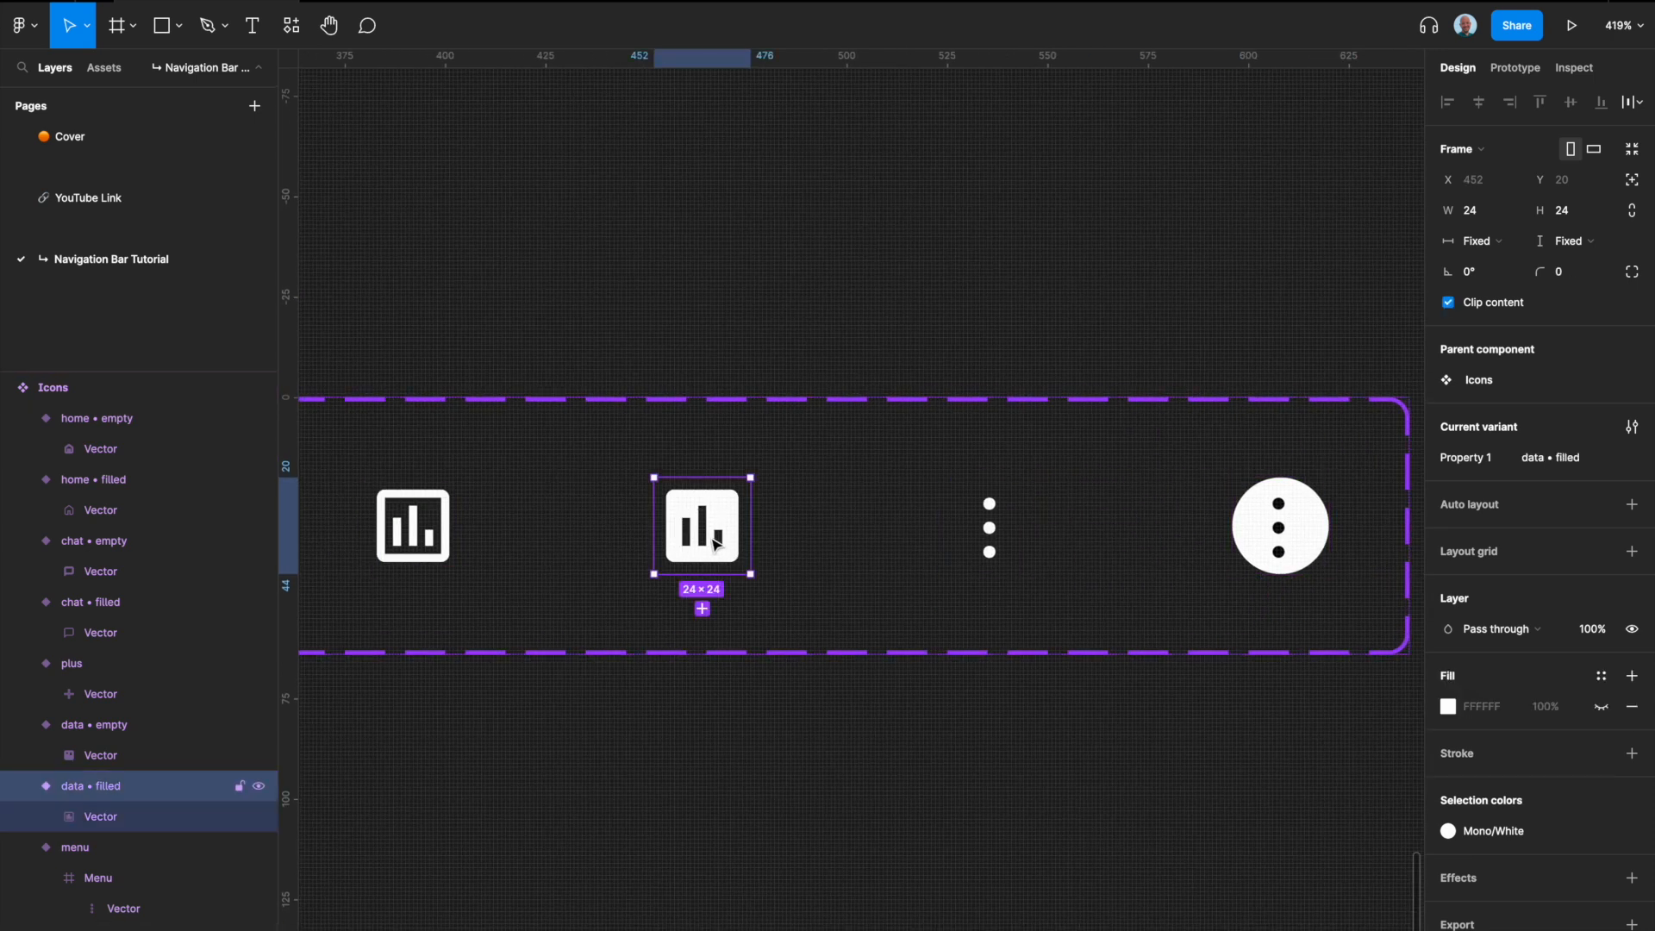
click(1203, 776)
scroll(1196, 772, down, 10)
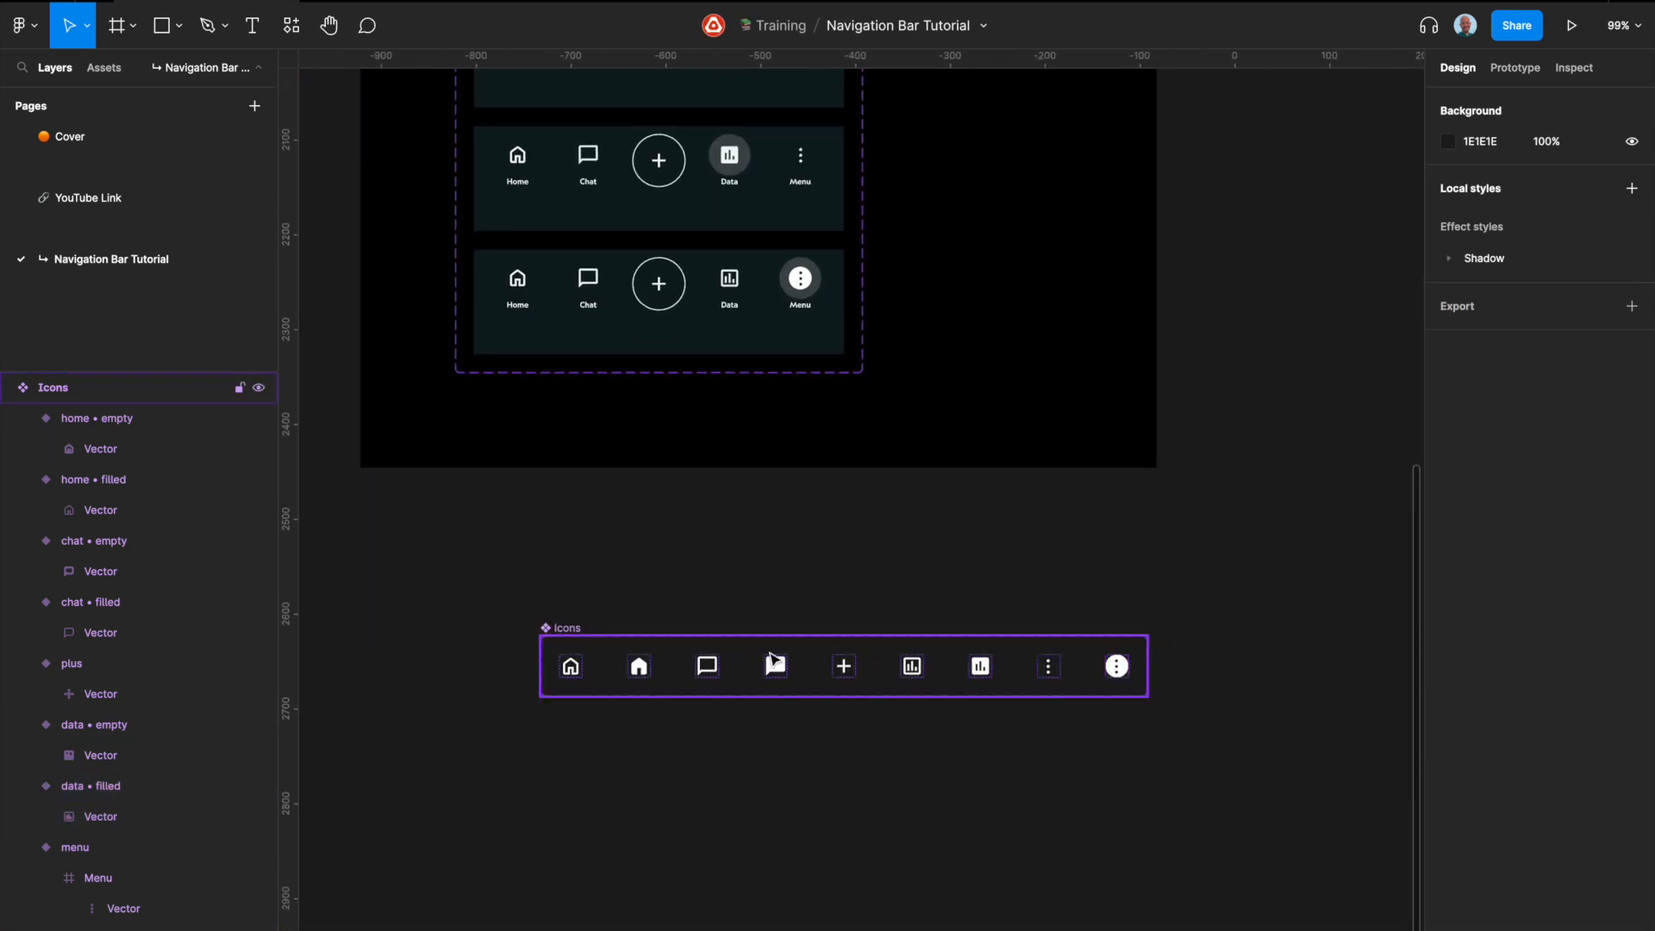
scroll(855, 726, up, 15)
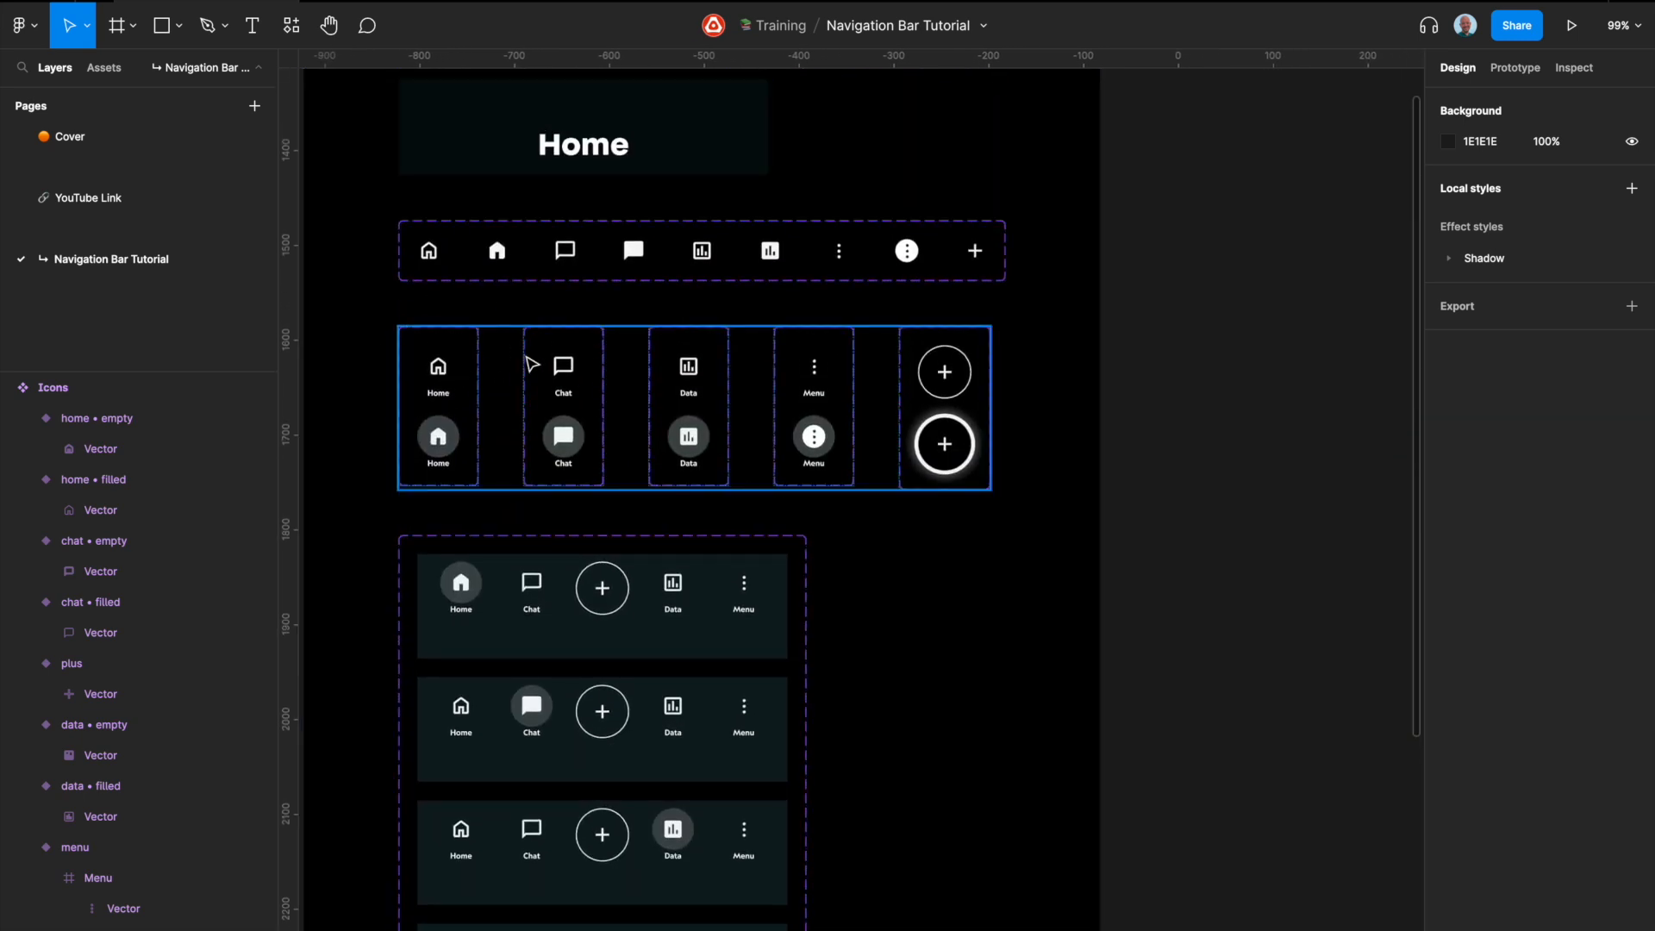
scroll(532, 364, down, 20)
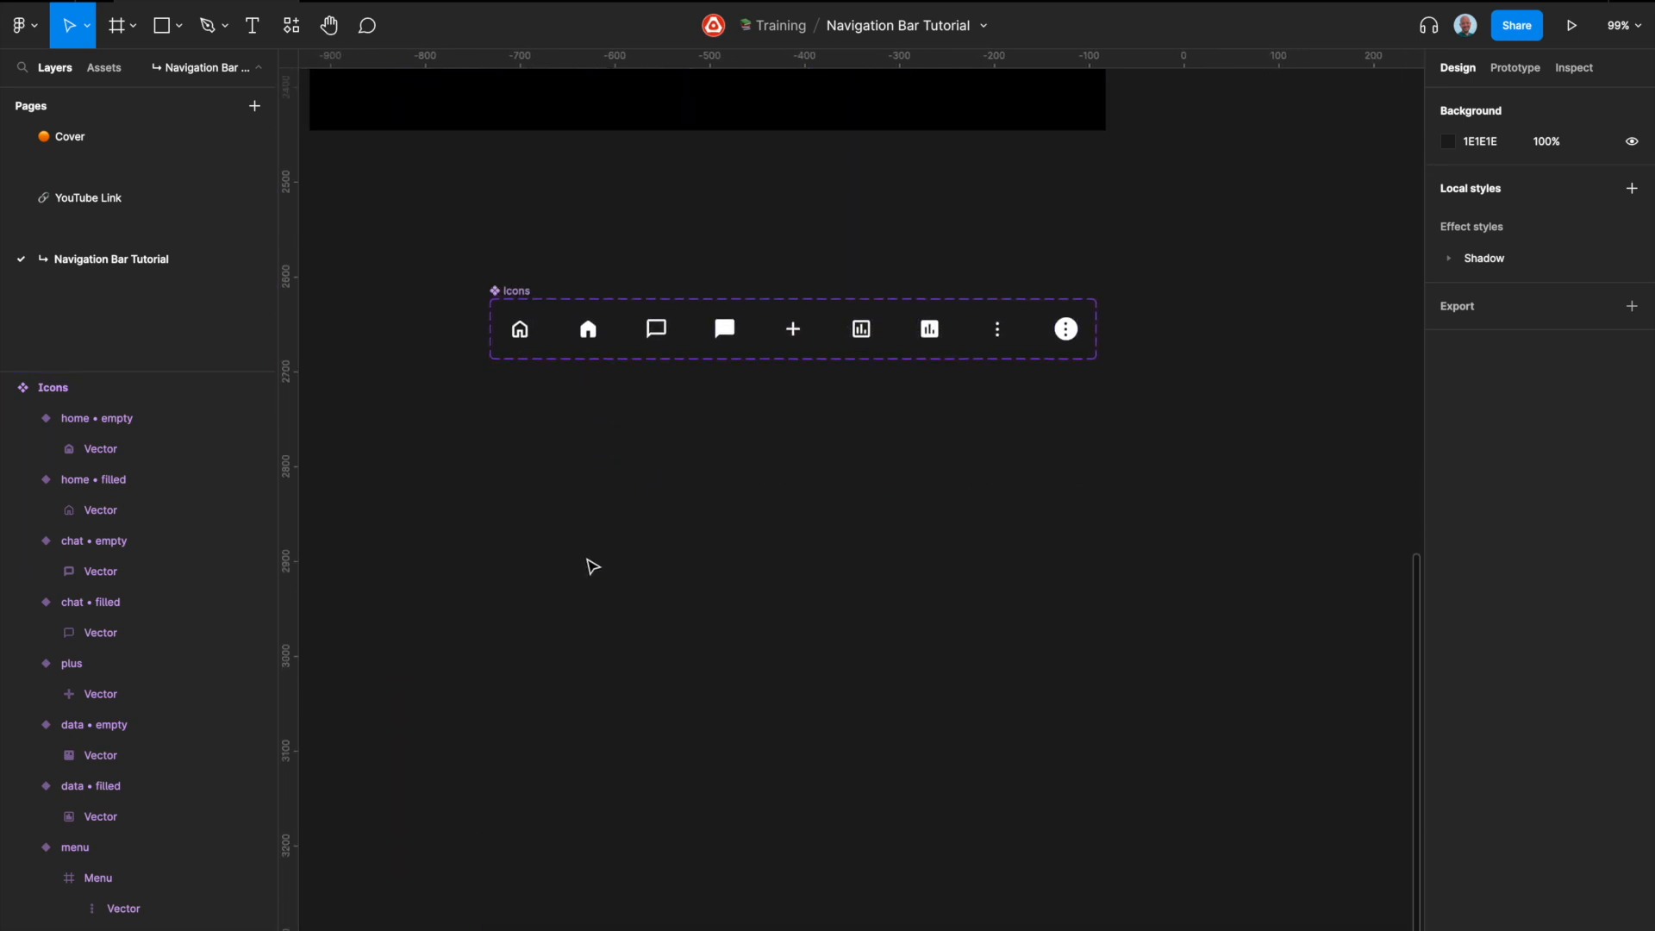
Step: Place an instance of the home • empty icon on the canvas below the Icons set
scroll(537, 378, up, 5)
click(508, 305)
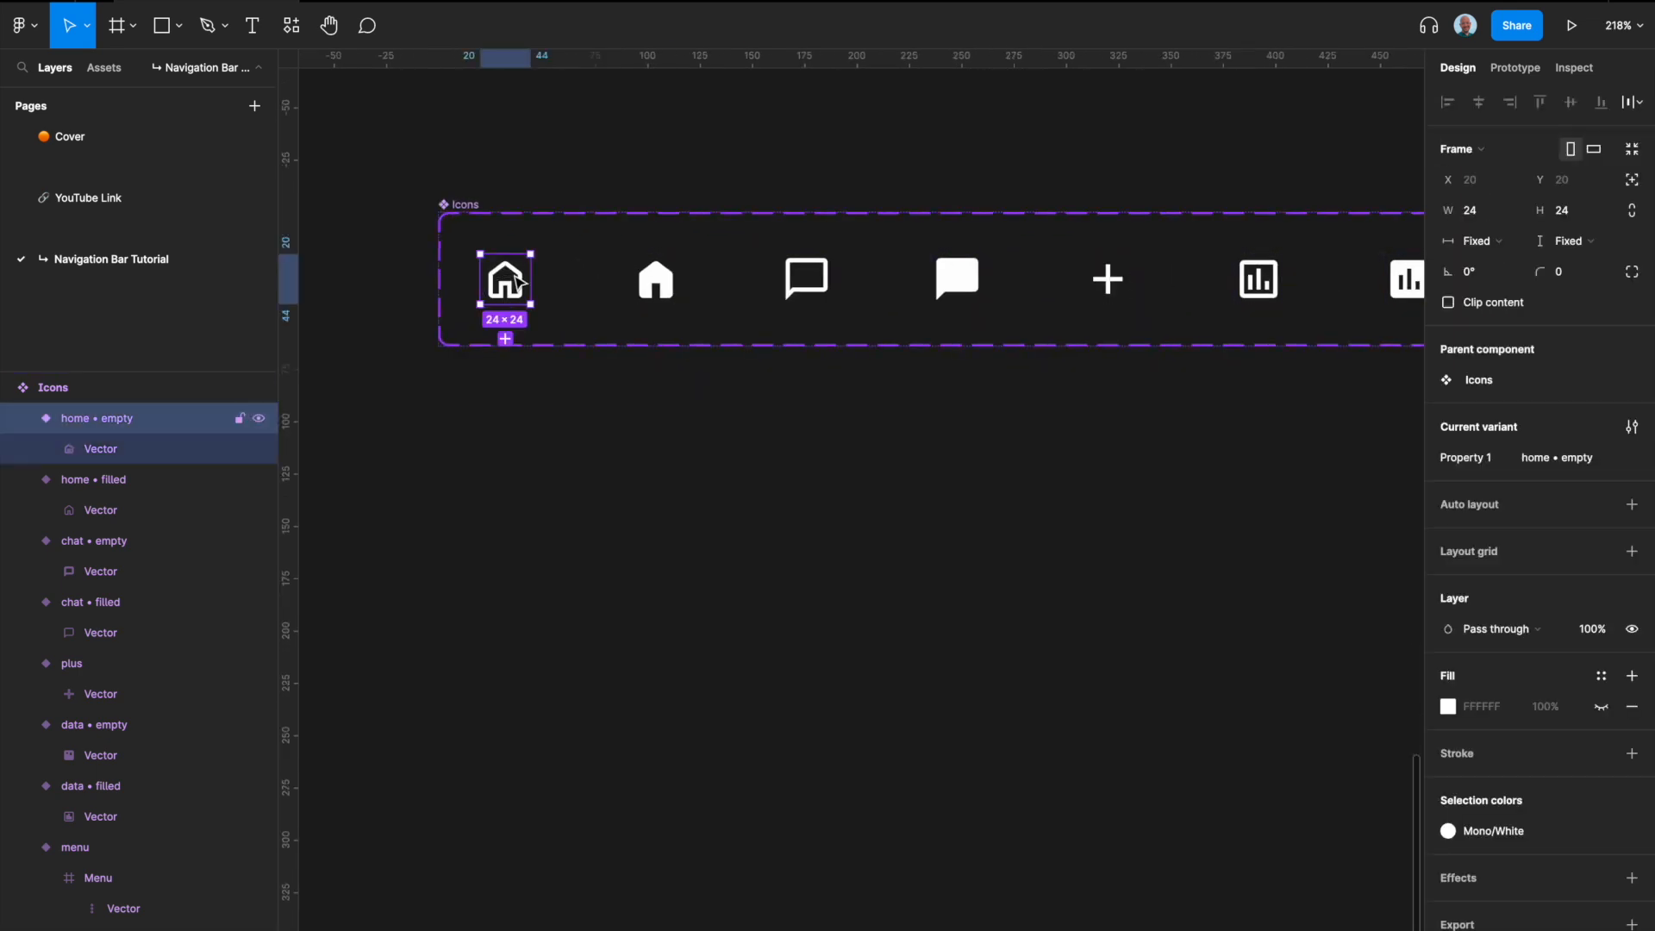
alt+drag(520, 282, 528, 524)
click(618, 580)
Step: Add a "Home" text label in Geograph Medium size 8 below the home icon instance, matching the reference Home button's label
scroll(617, 581, down, 5)
scroll(618, 581, up, 12)
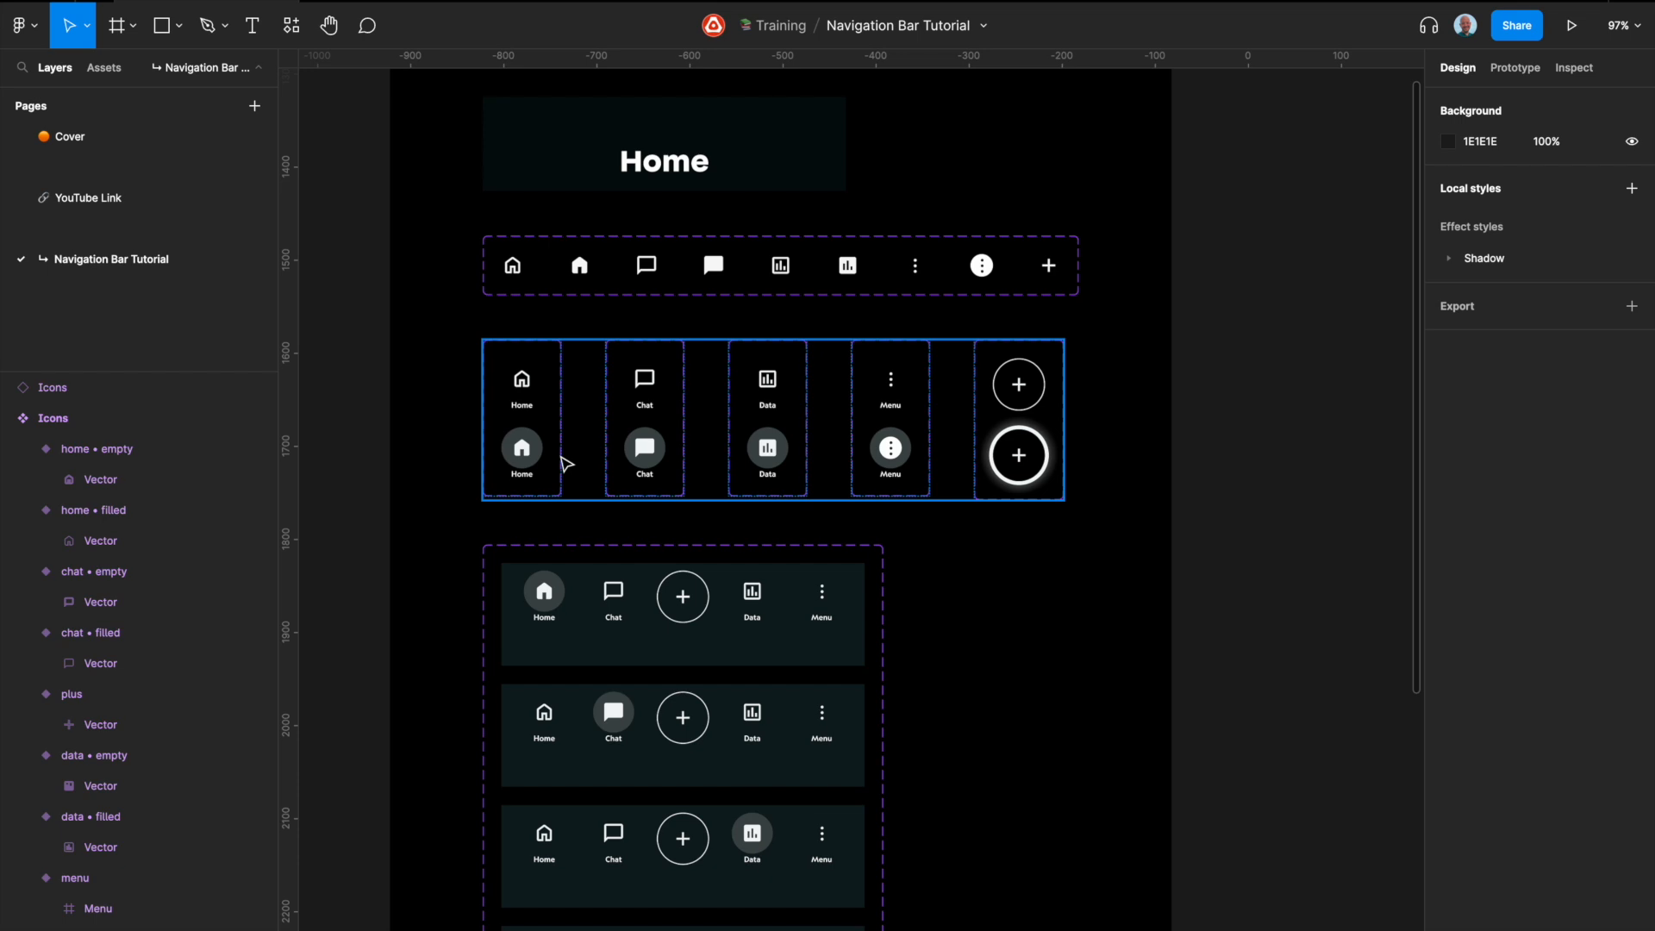
scroll(560, 458, up, 5)
super+click(503, 382)
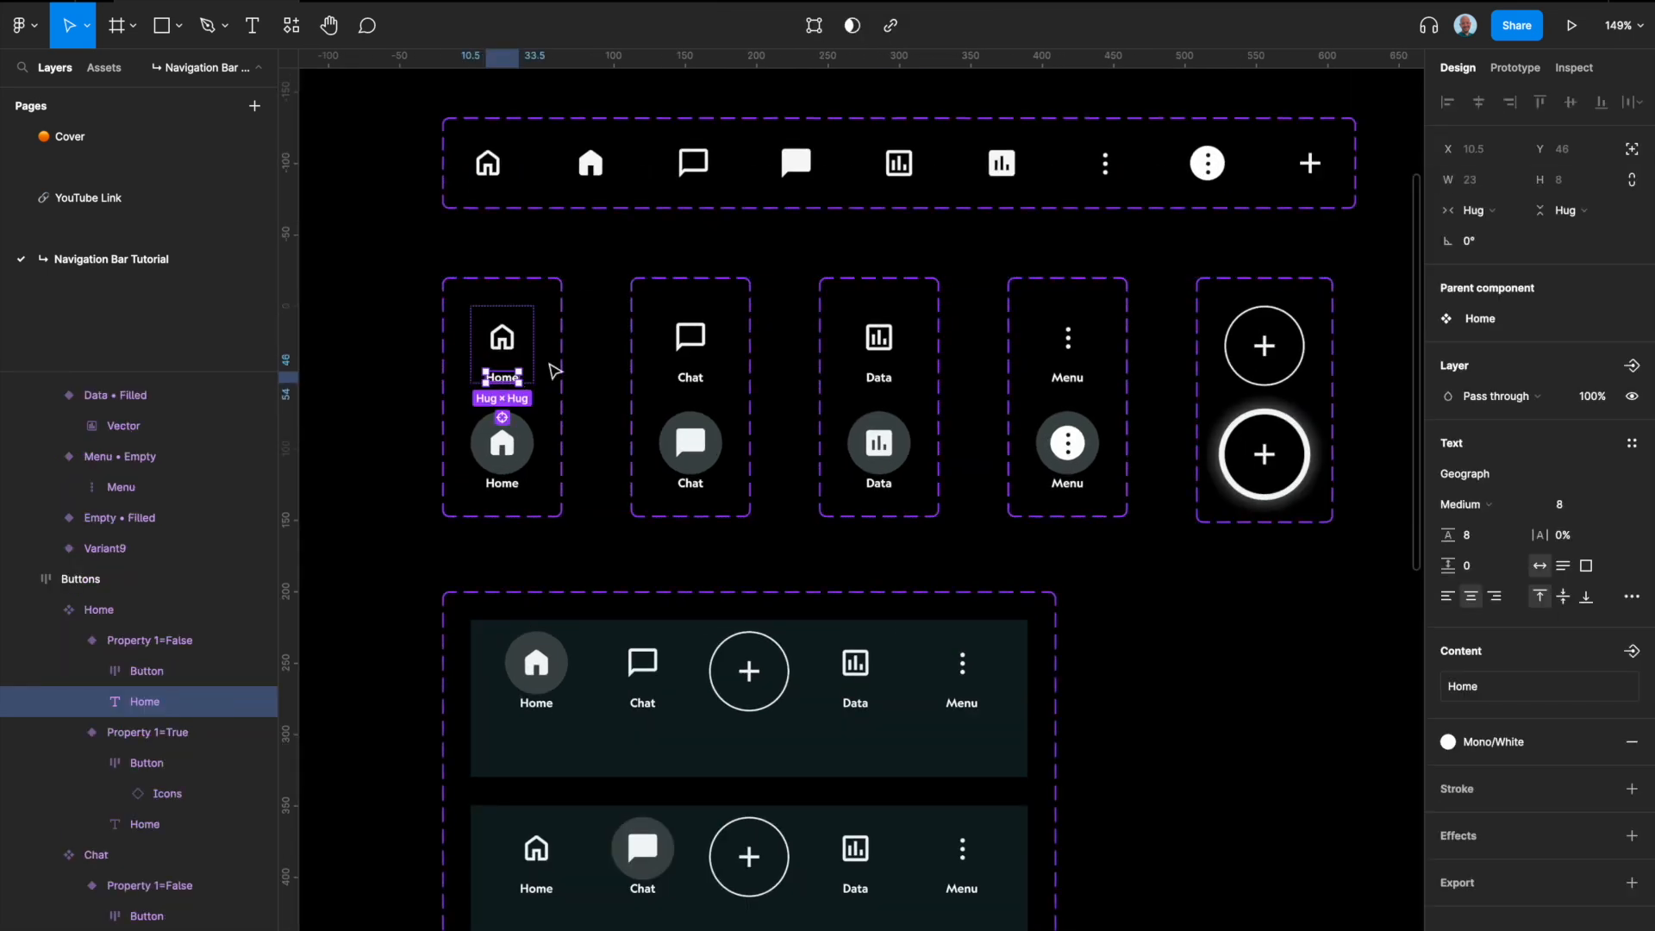
scroll(554, 371, down, 10)
scroll(541, 452, down, 6)
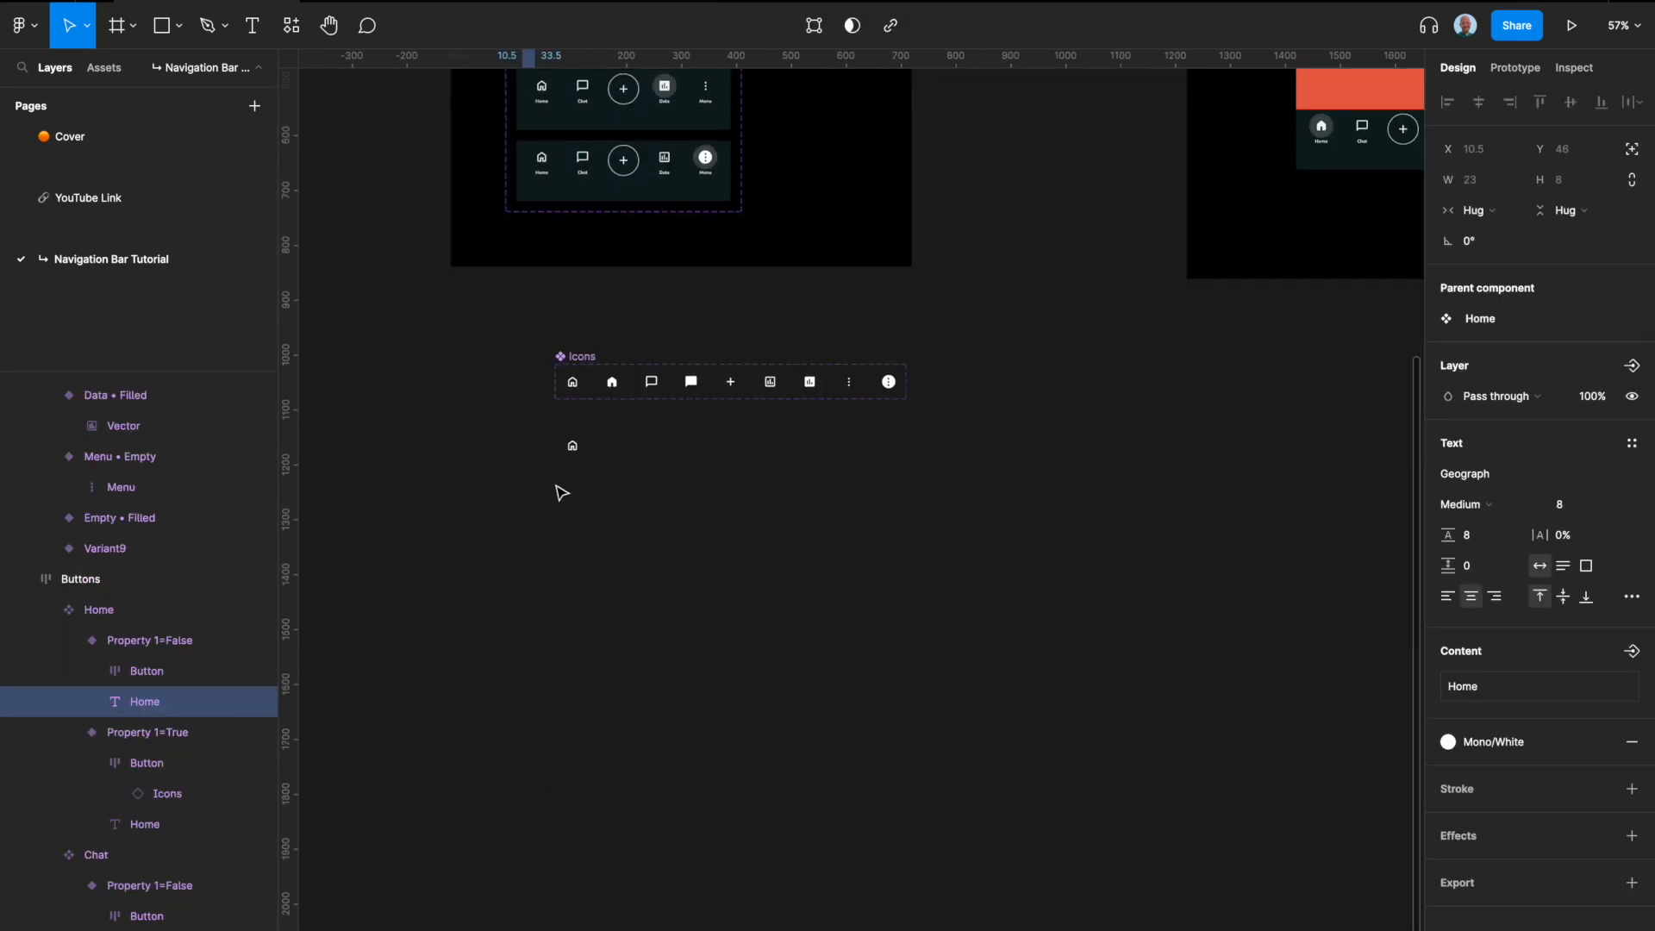
scroll(561, 492, up, 9)
click(566, 470)
key(t)
click(581, 466)
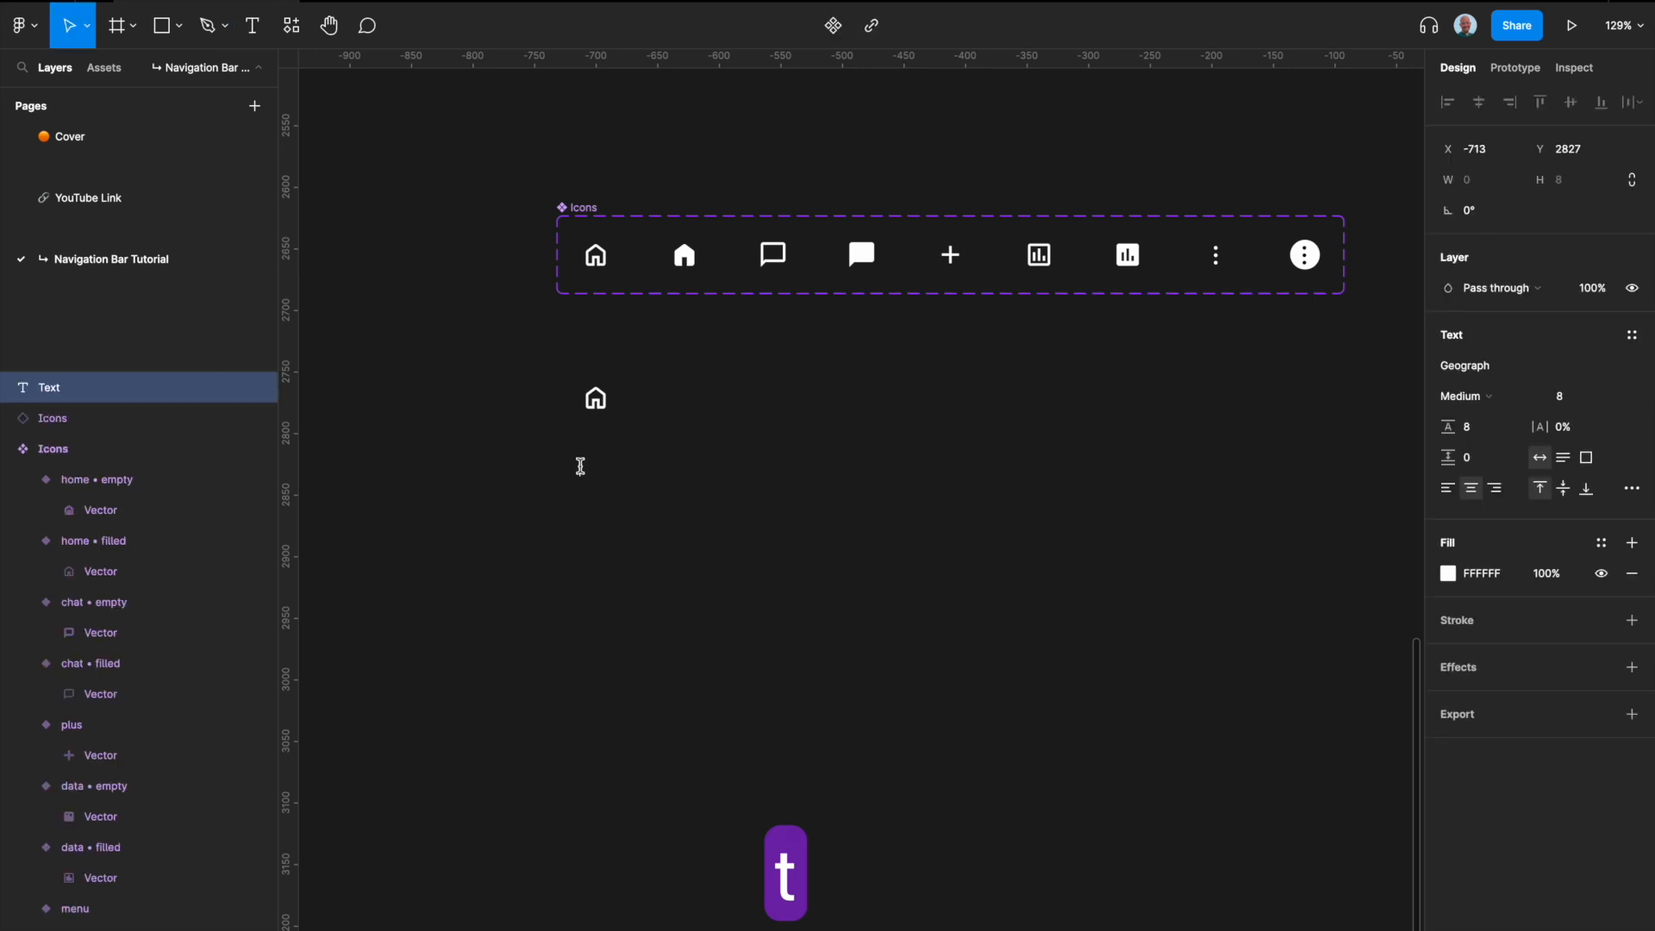
text(Home)
key(Escape)
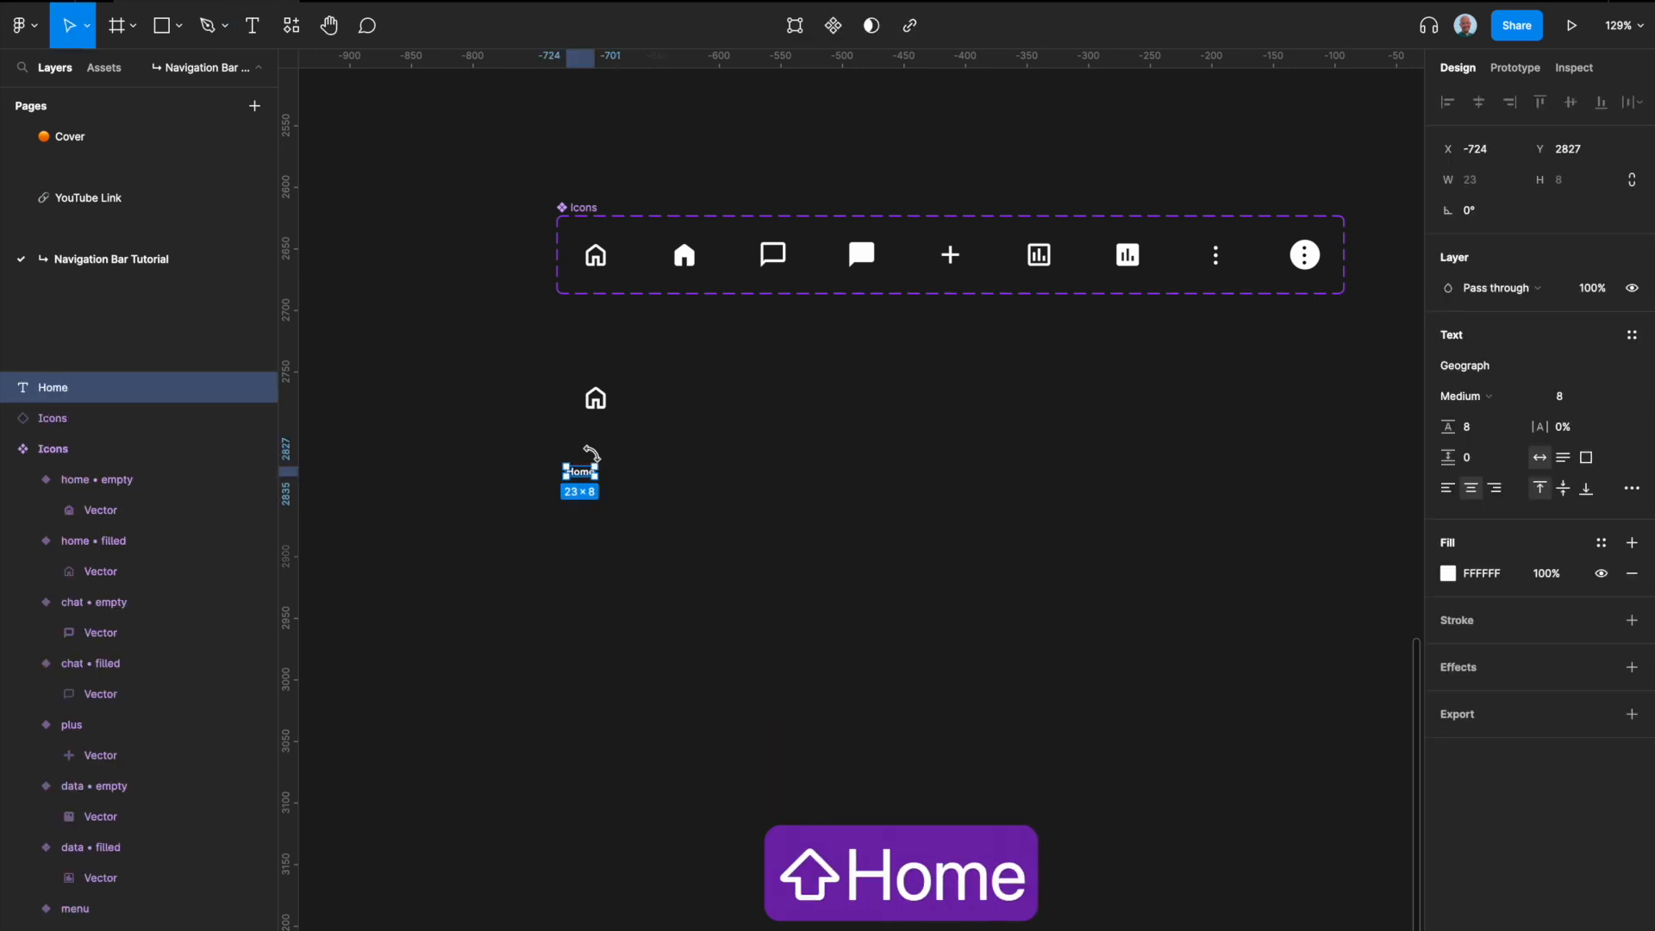
Step: Move the Home label up directly beneath the home icon instance and select the icon
scroll(592, 453, up, 8)
click(603, 459)
click(565, 513)
drag(567, 518, 609, 395)
click(611, 338)
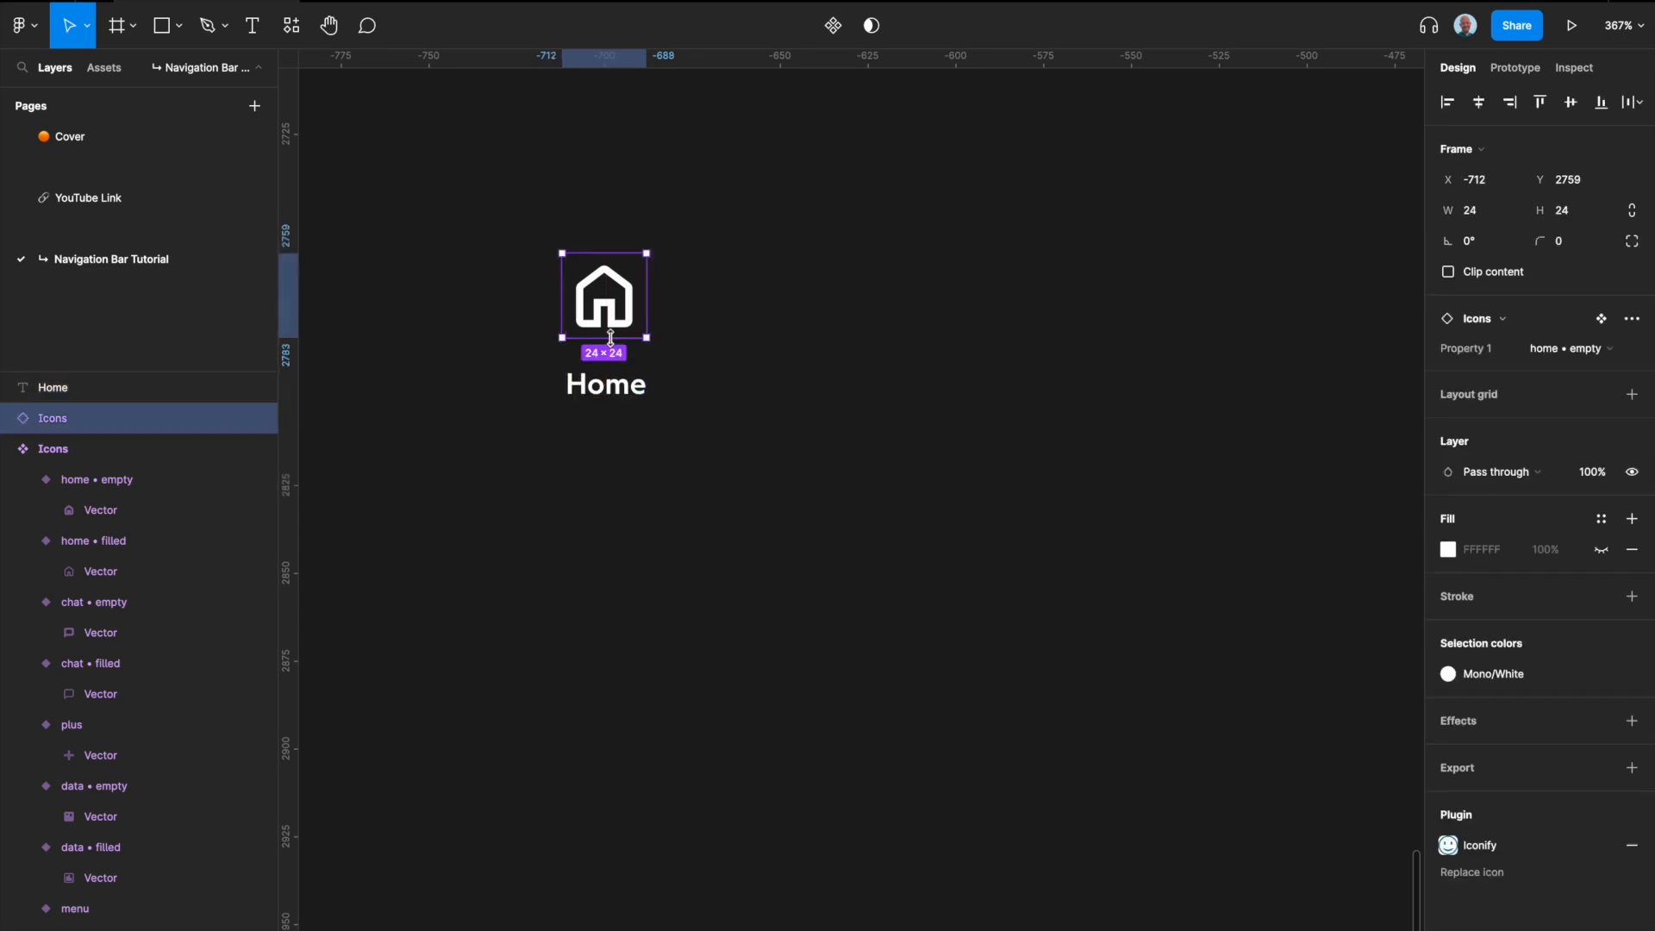
scroll(611, 338, down, 5)
scroll(611, 339, up, 3)
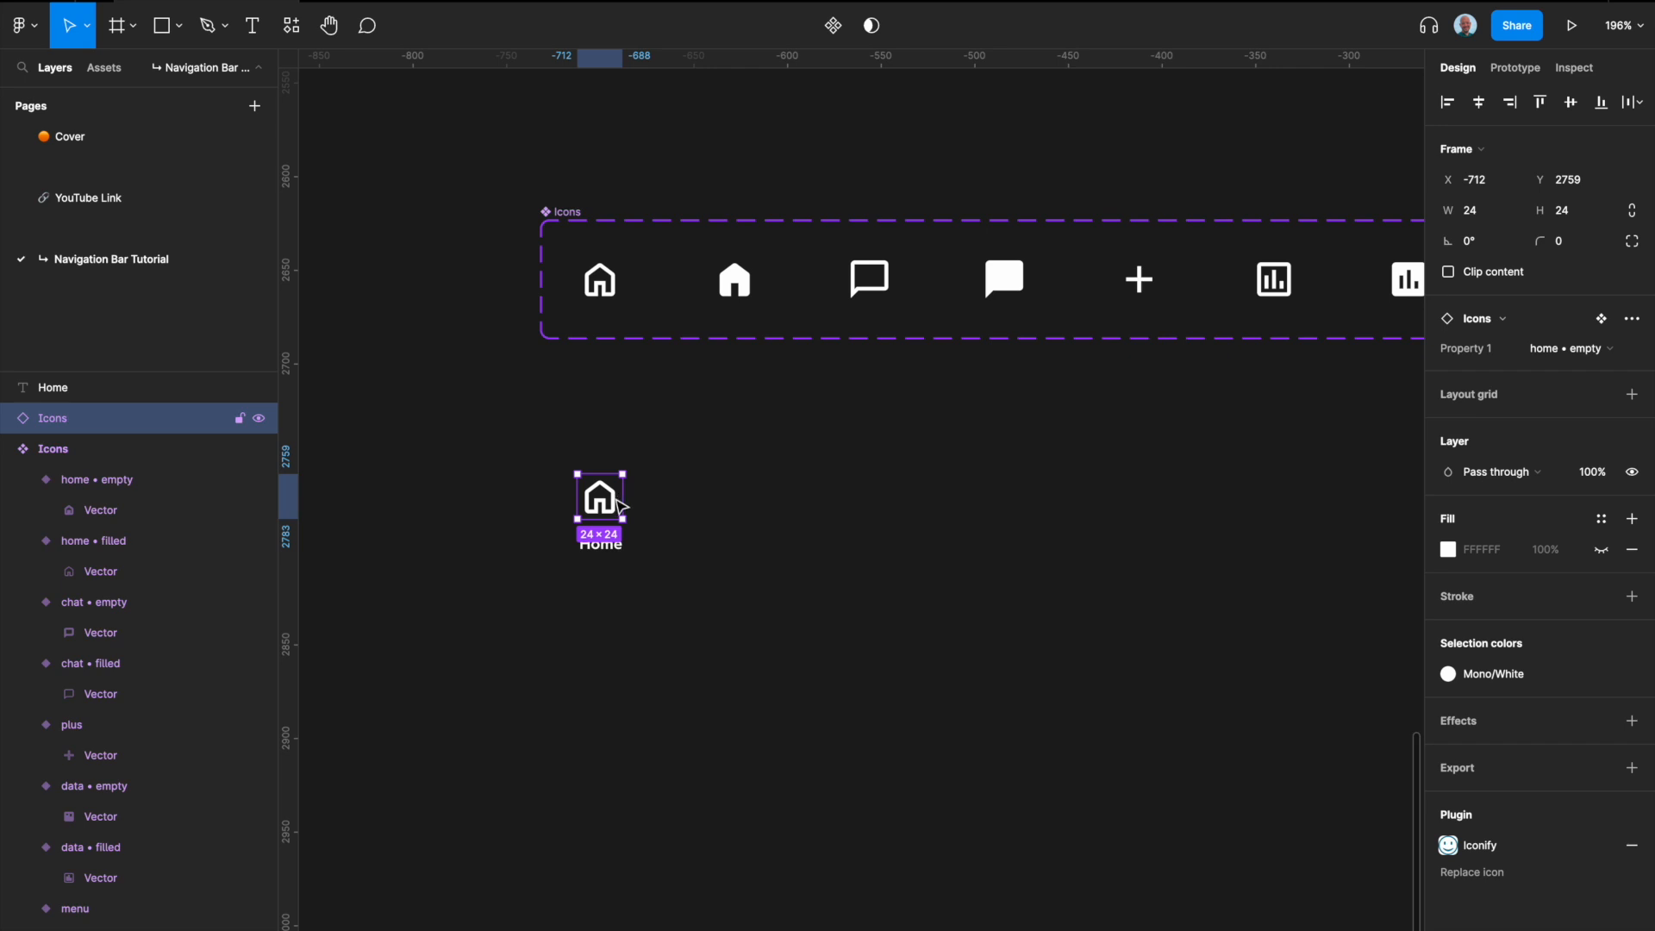
scroll(601, 510, up, 5)
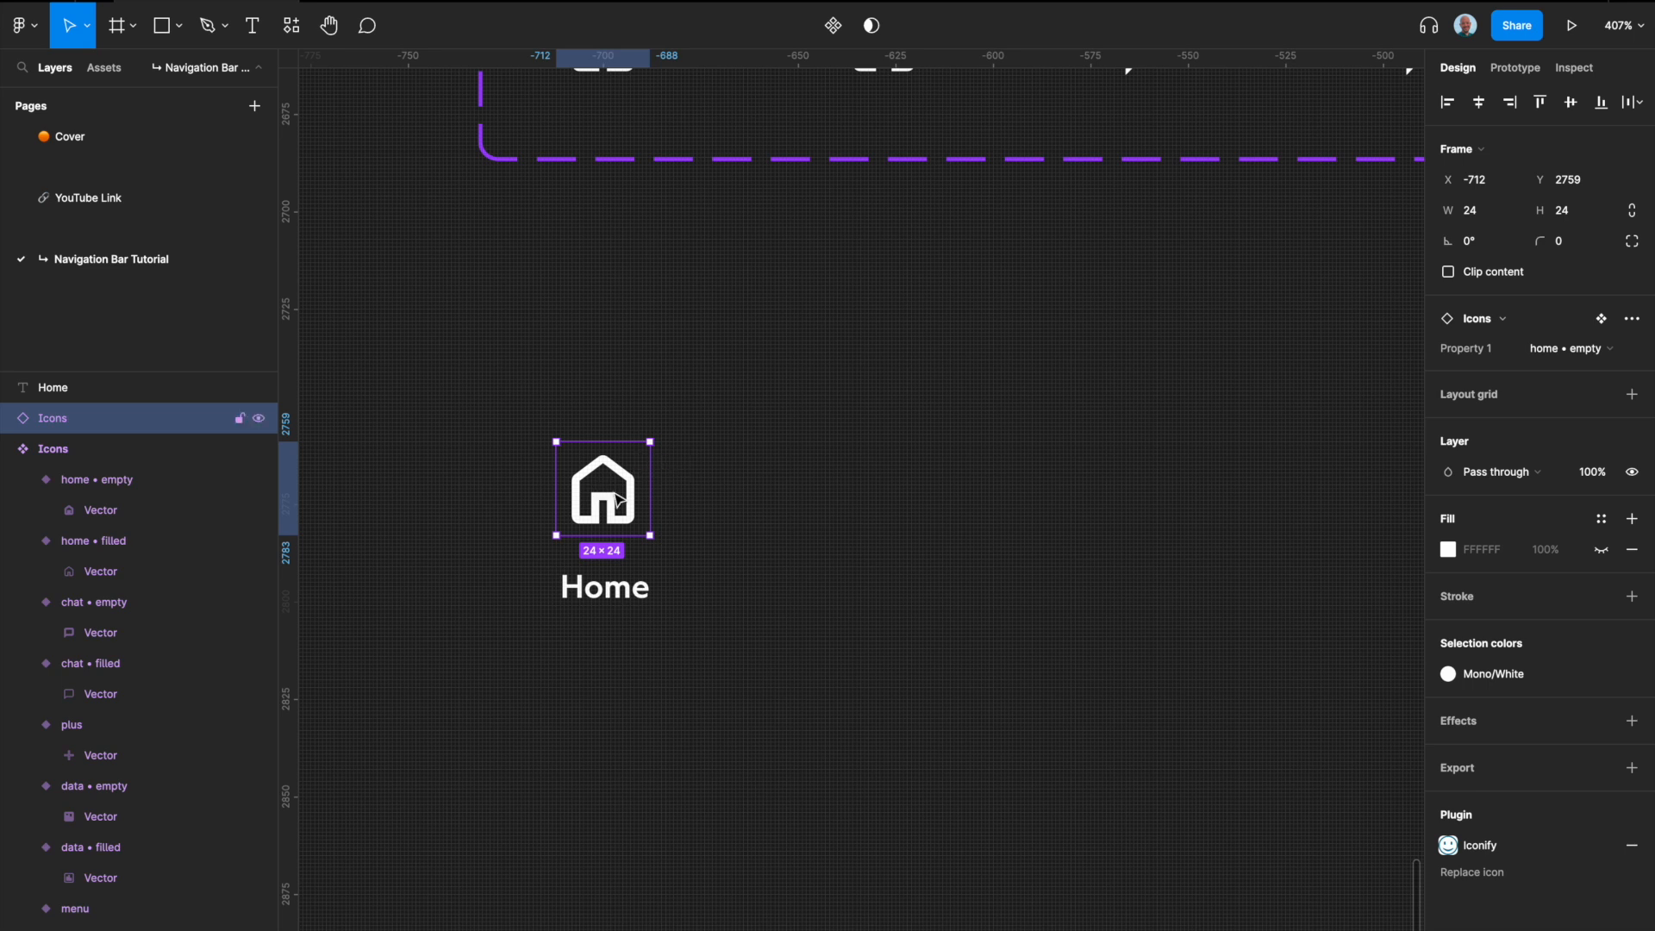
drag(654, 508, 687, 499)
key(super+z)
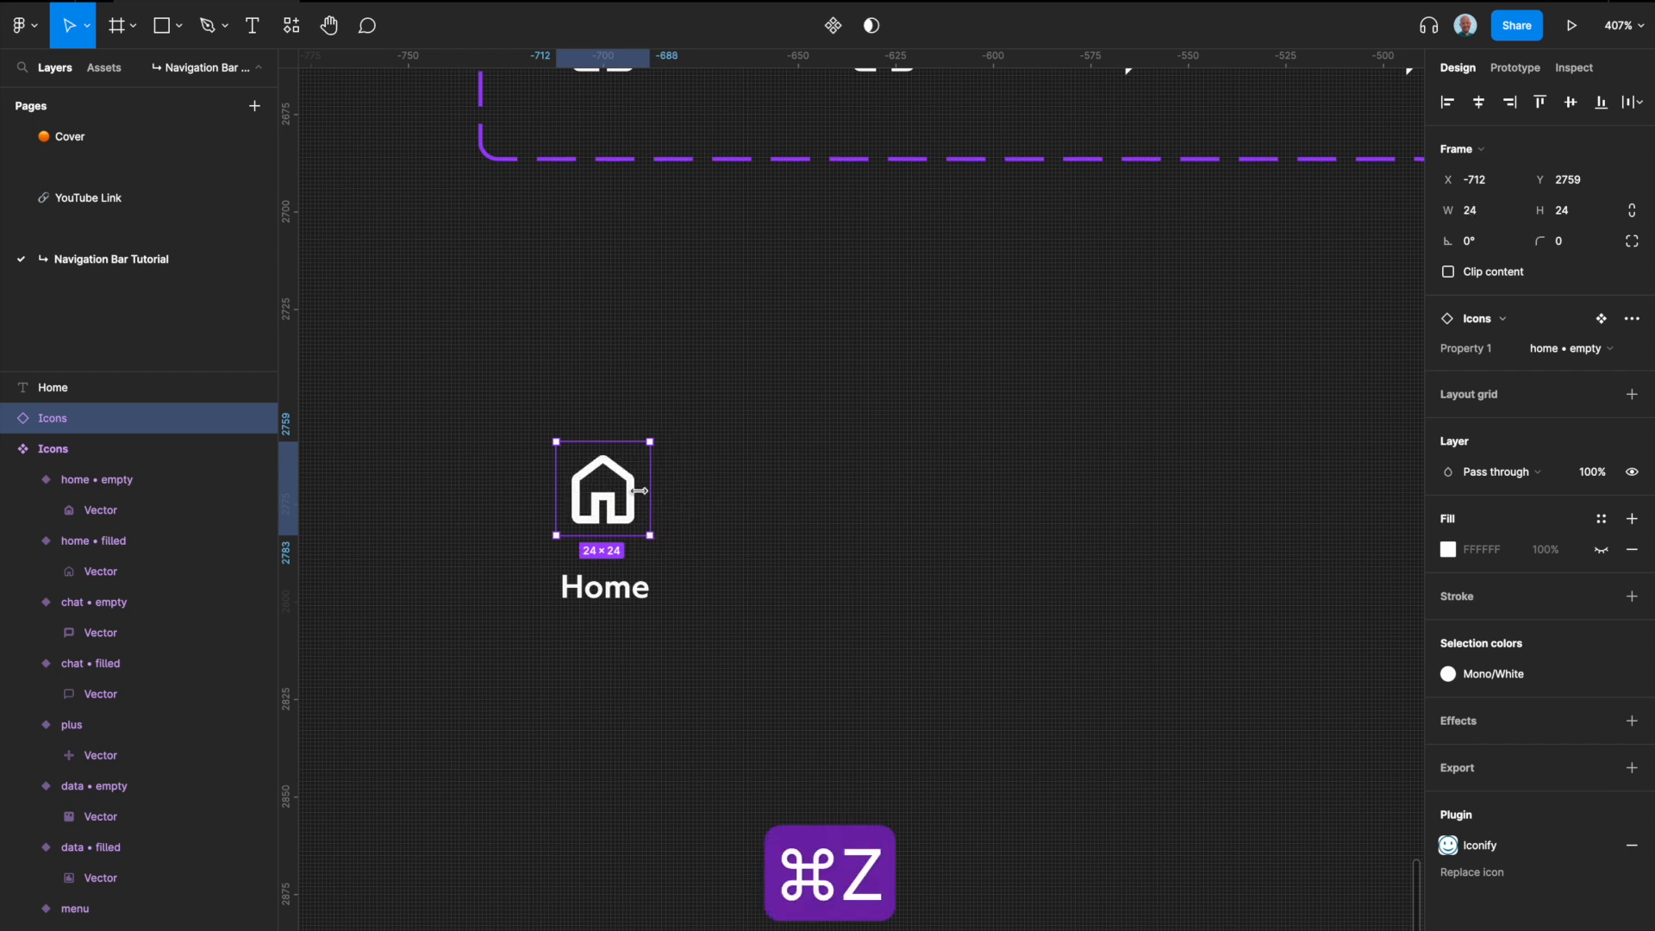
right_click(627, 494)
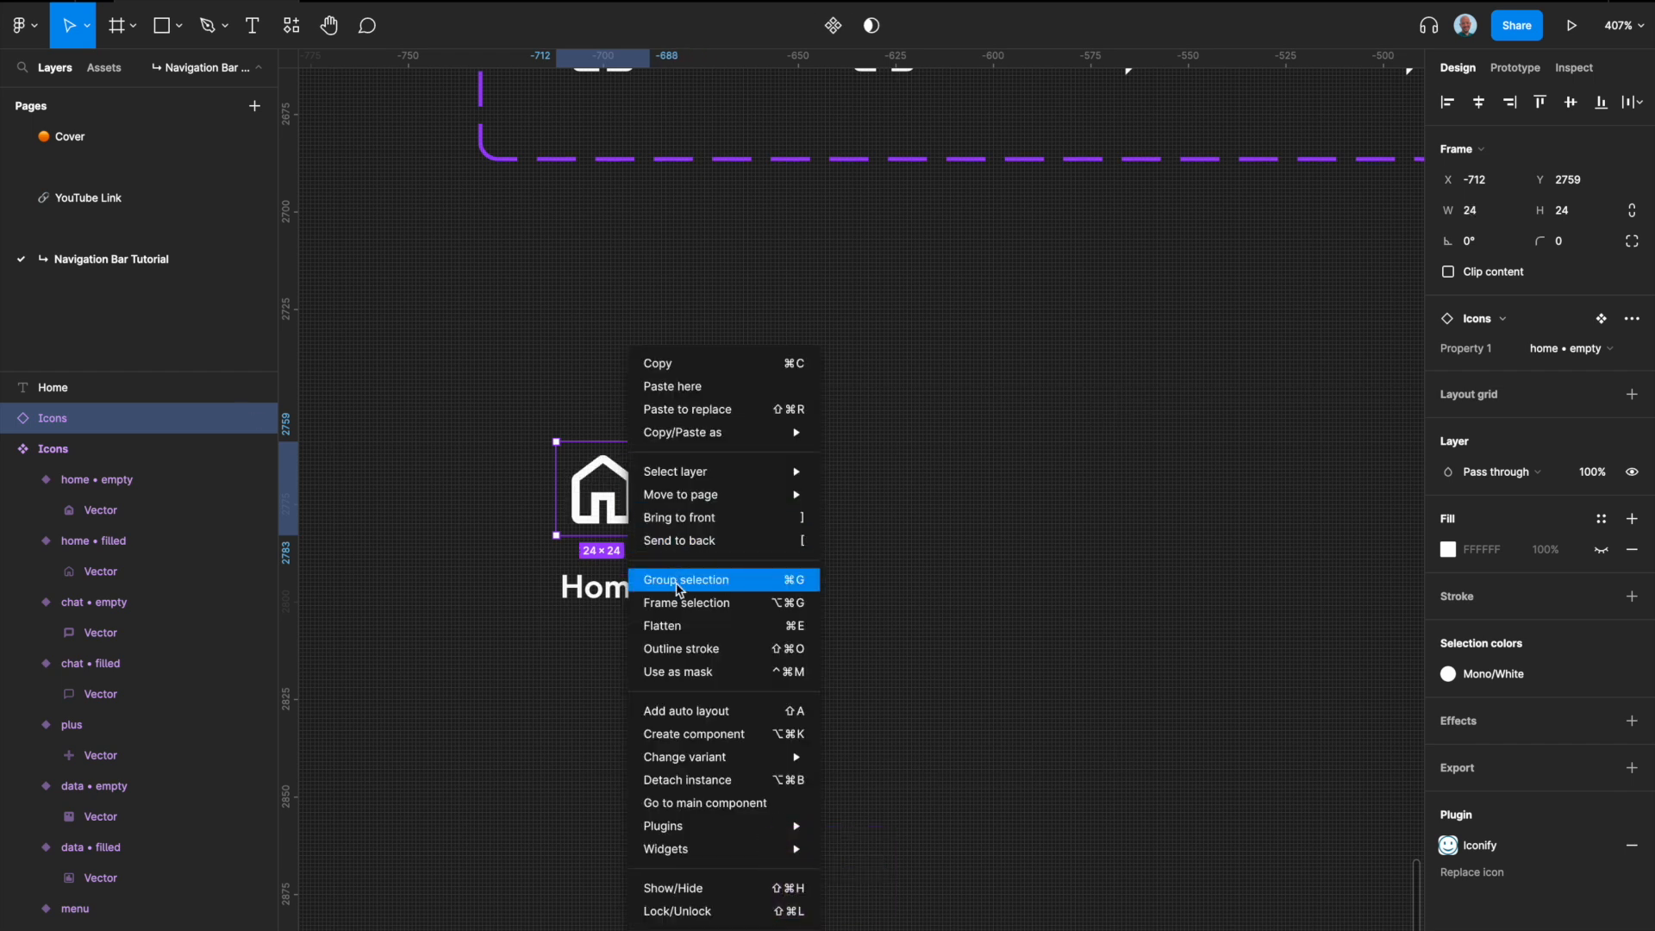
click(687, 609)
scroll(586, 461, up, 3)
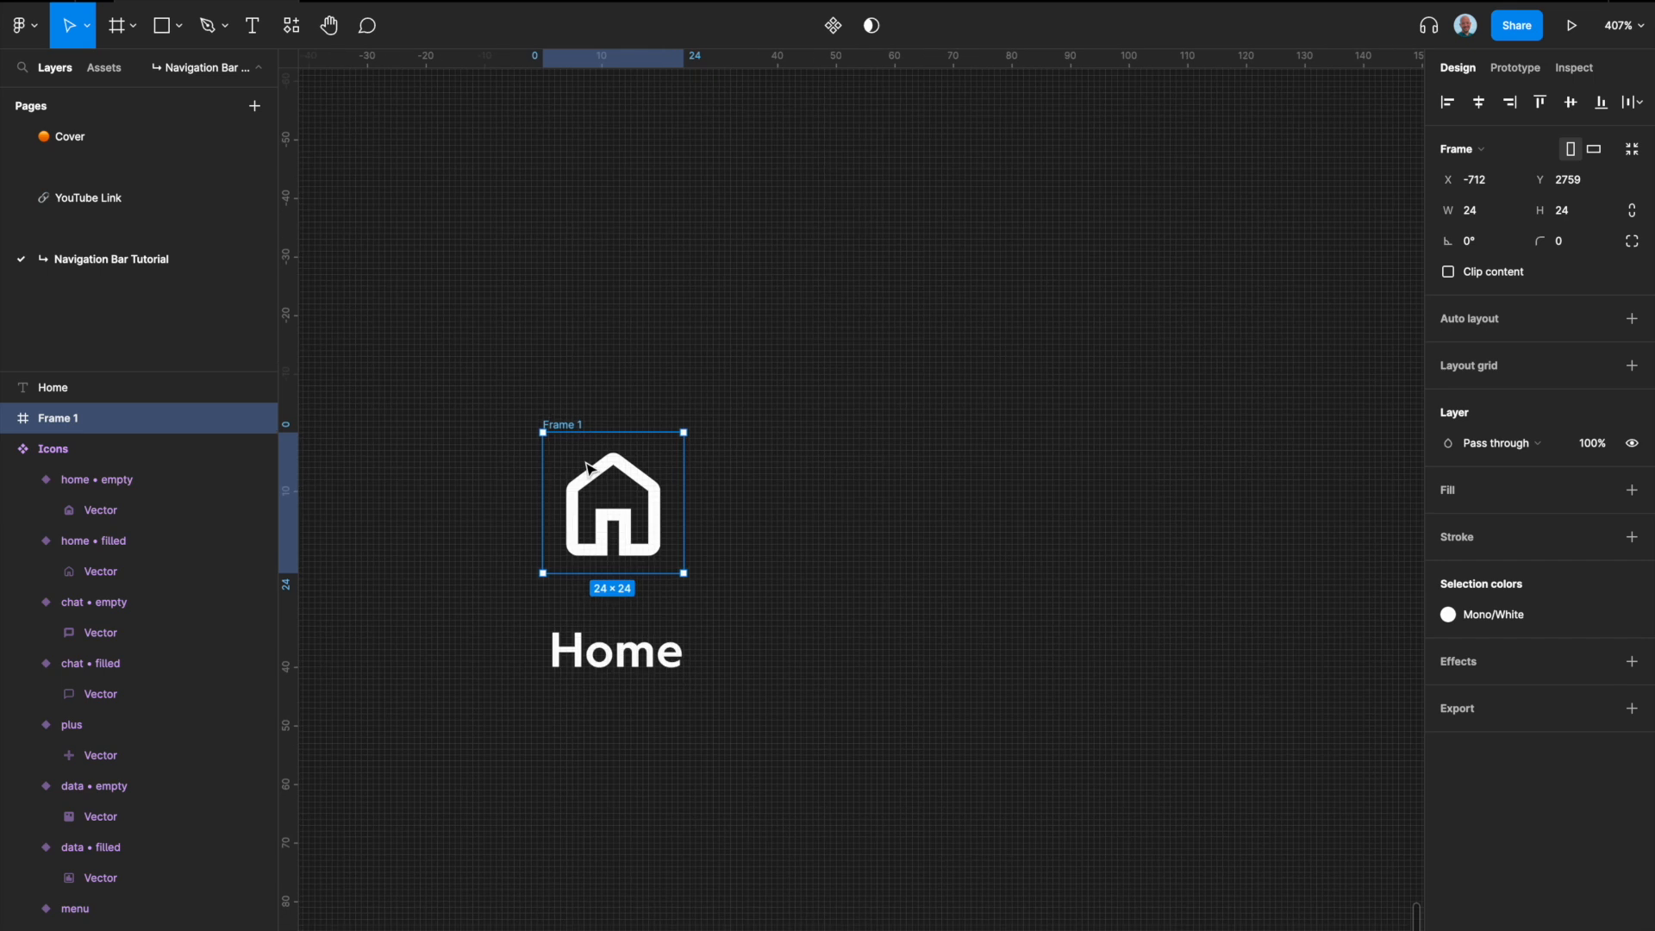
double_click(569, 425)
text(Buttons)
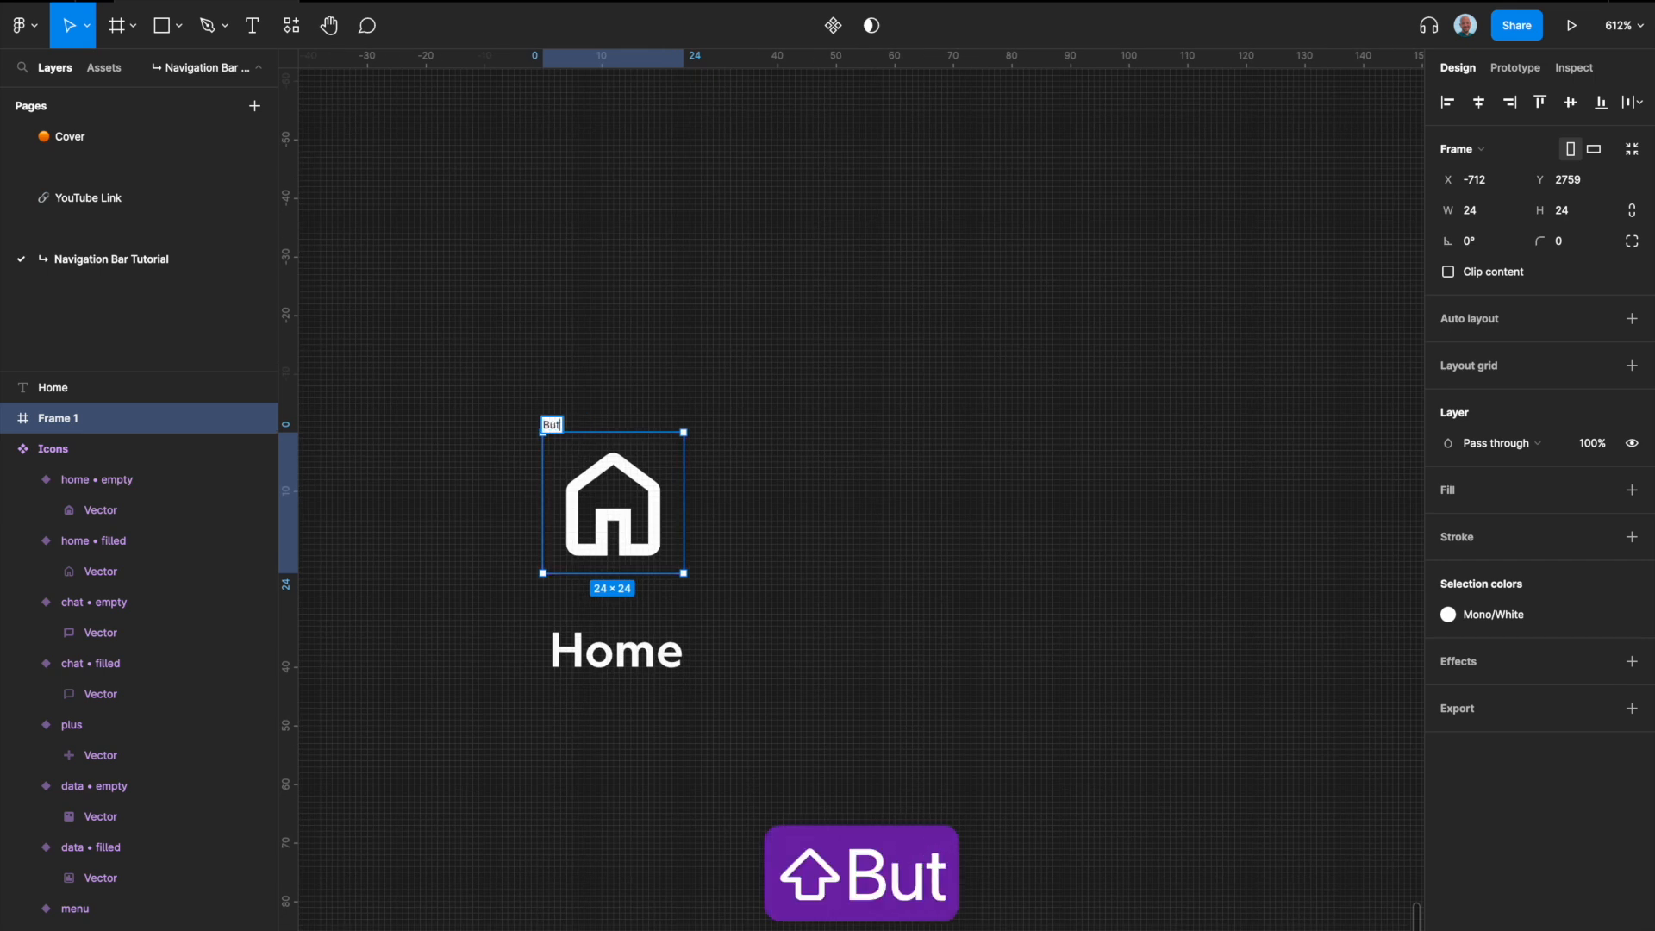
key(Return)
double_click(566, 422)
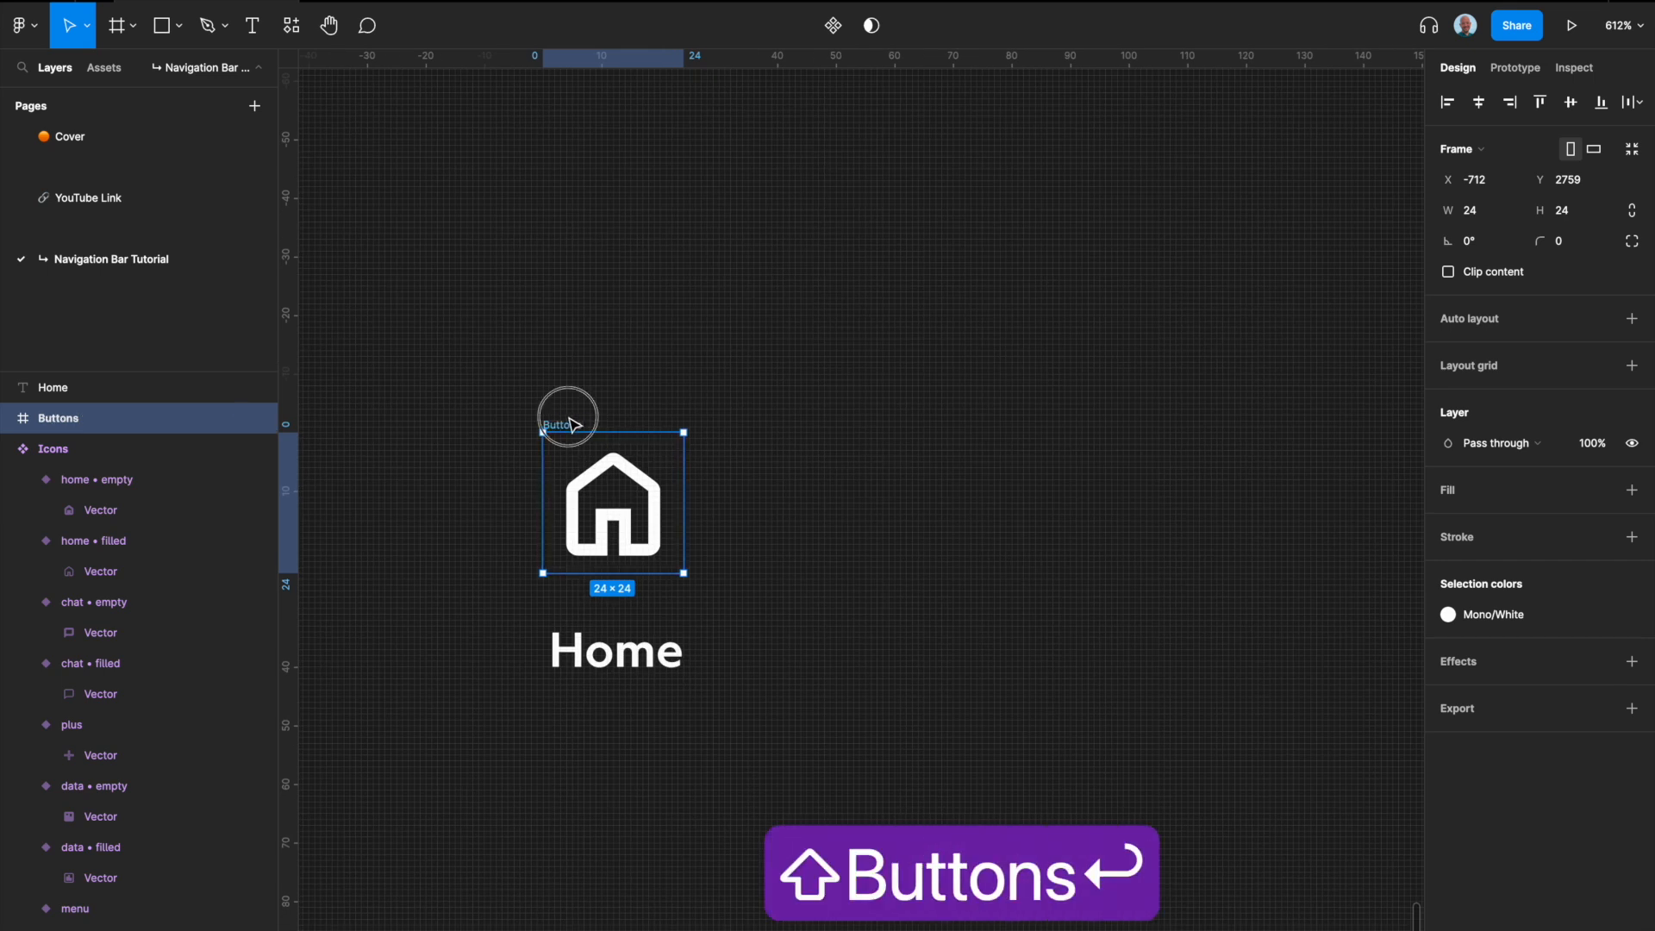
key(Right)
key(BackSpace)
click(830, 567)
click(588, 500)
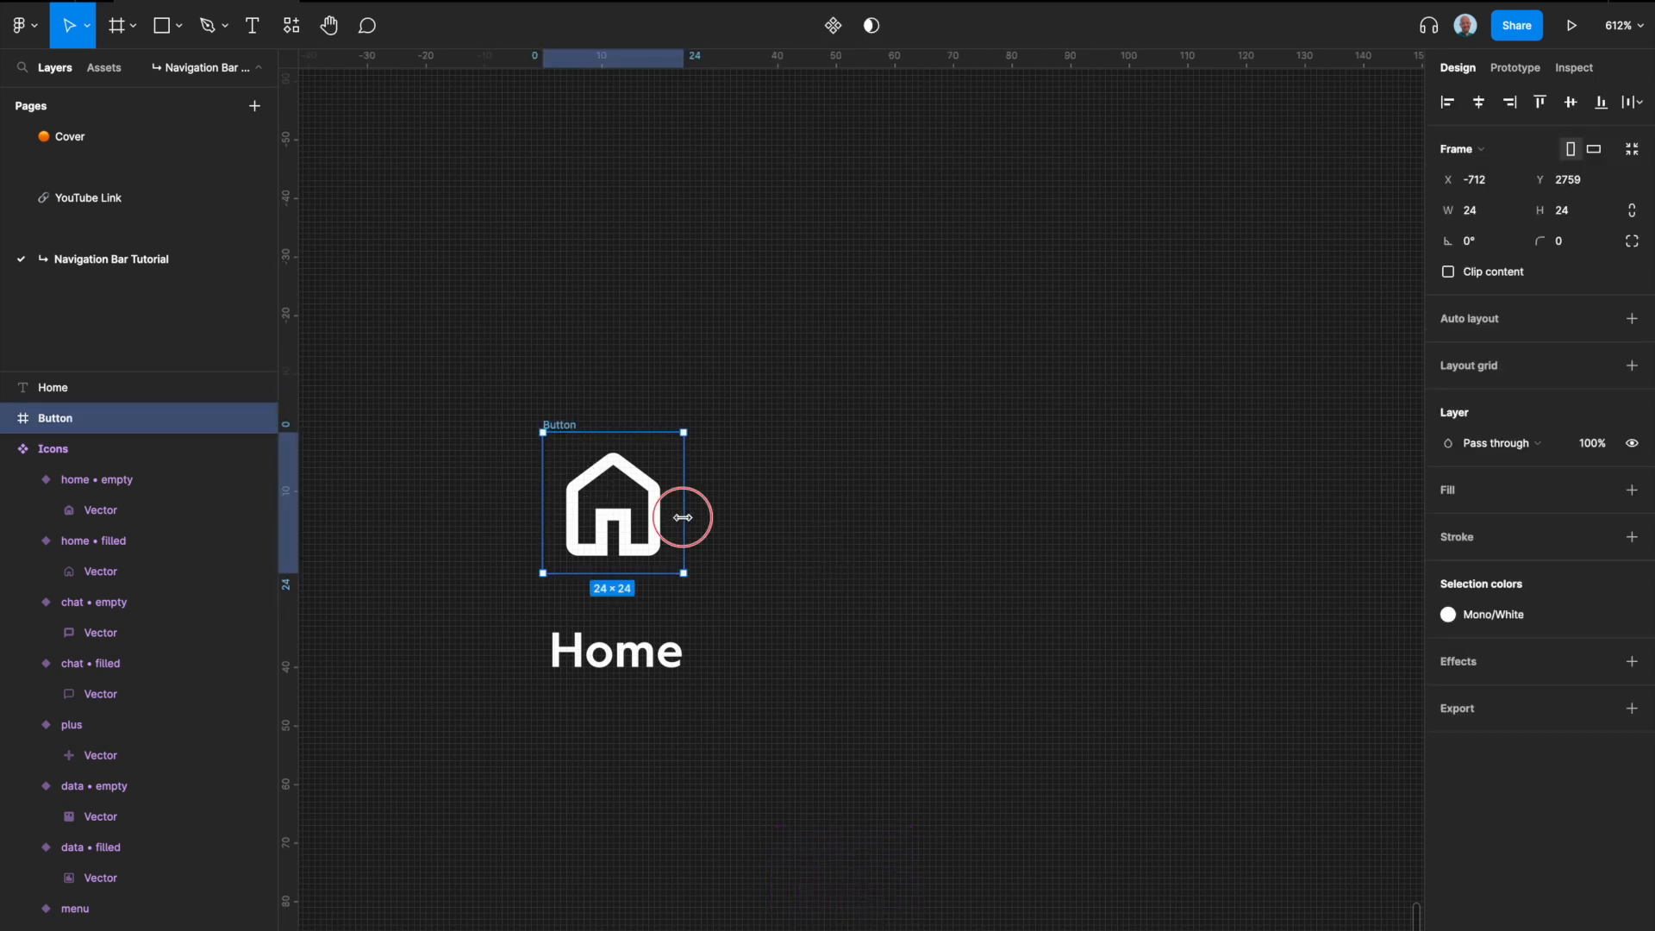
key(super+z)
key(super+z)
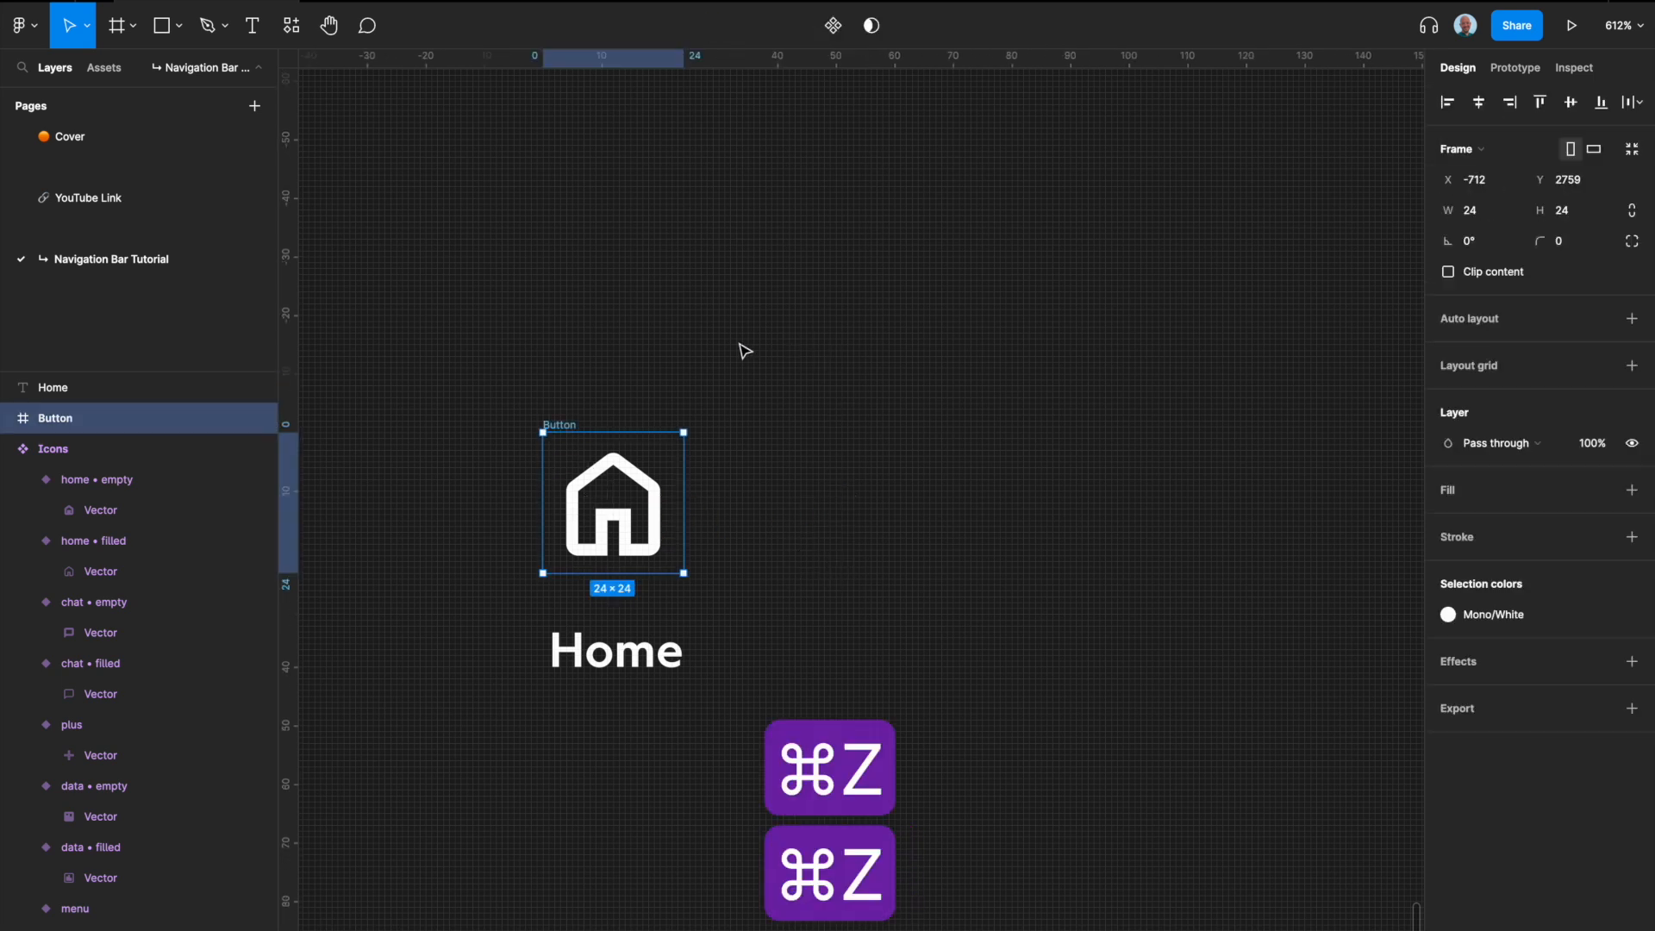
key(super+z)
key(super+z)
Step: Wrap the home icon in an auto layout frame, placed above the Home label, and name the frame Buton
key(shift+a)
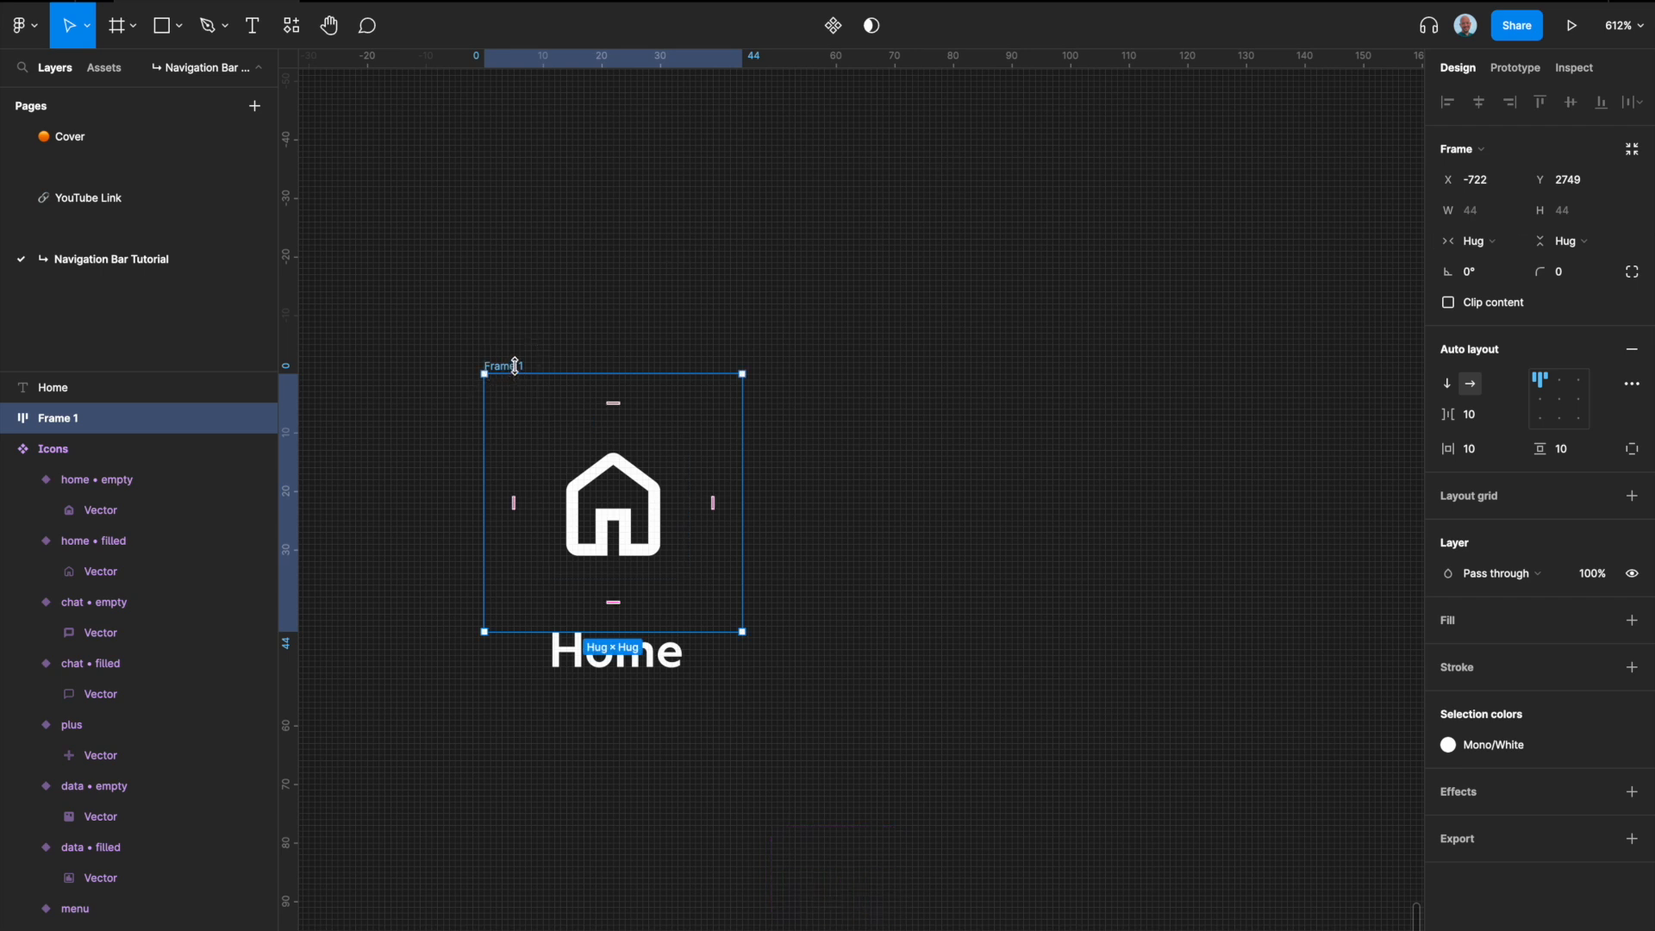
drag(517, 356, 516, 304)
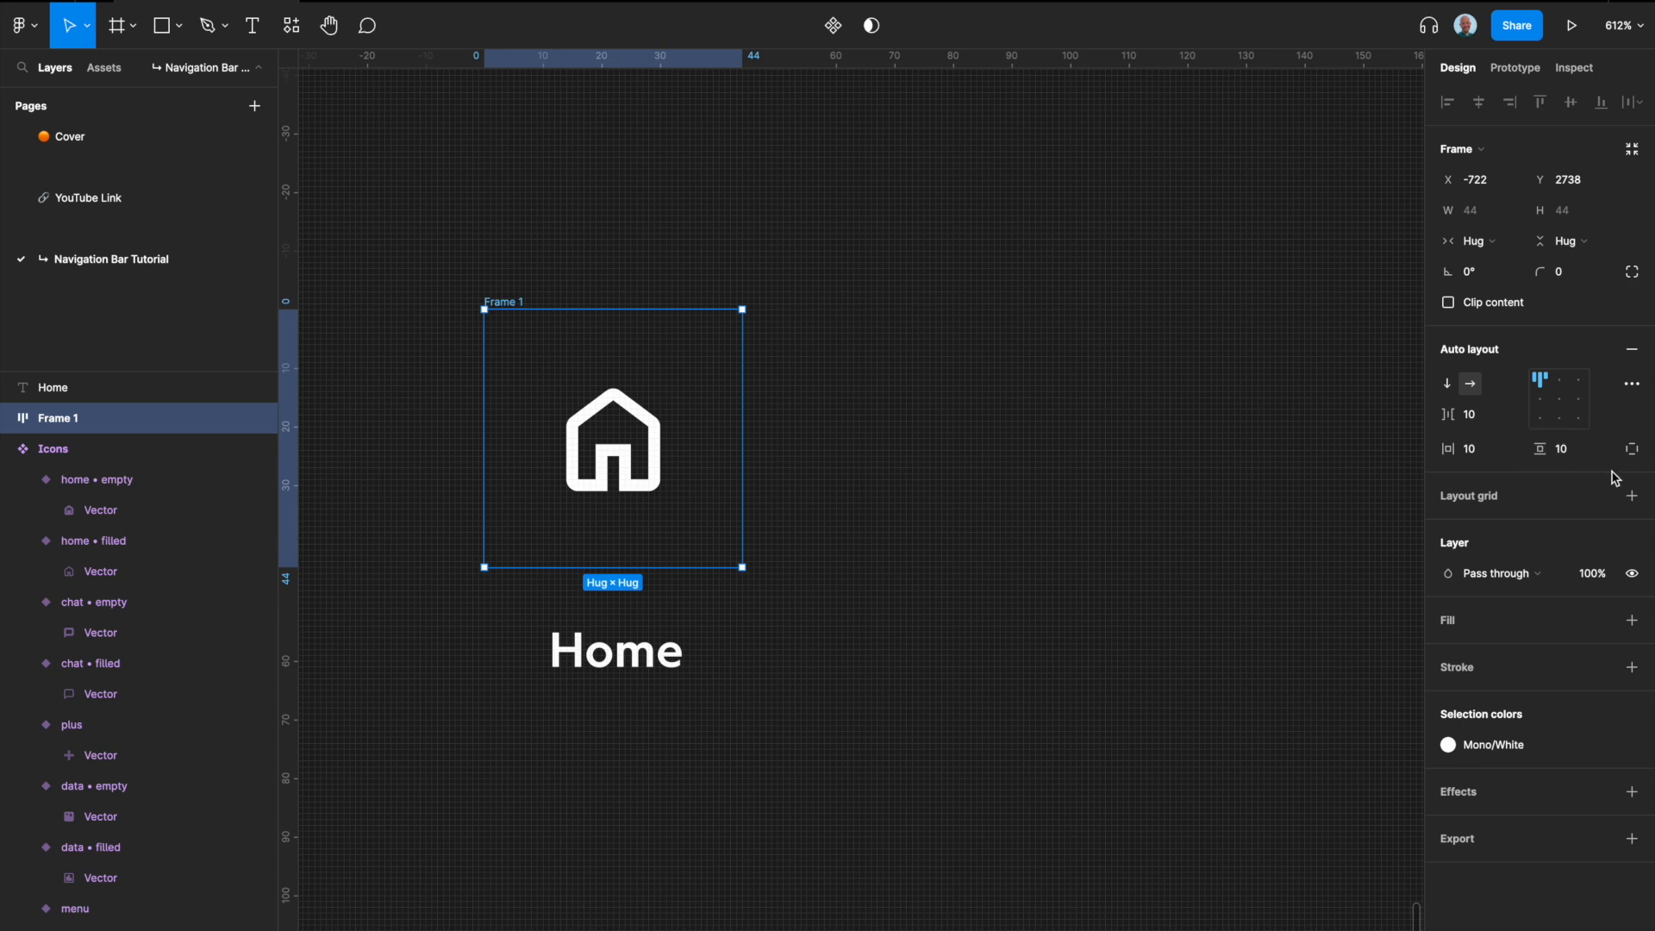
double_click(508, 302)
text(Butons)
key(BackSpace)
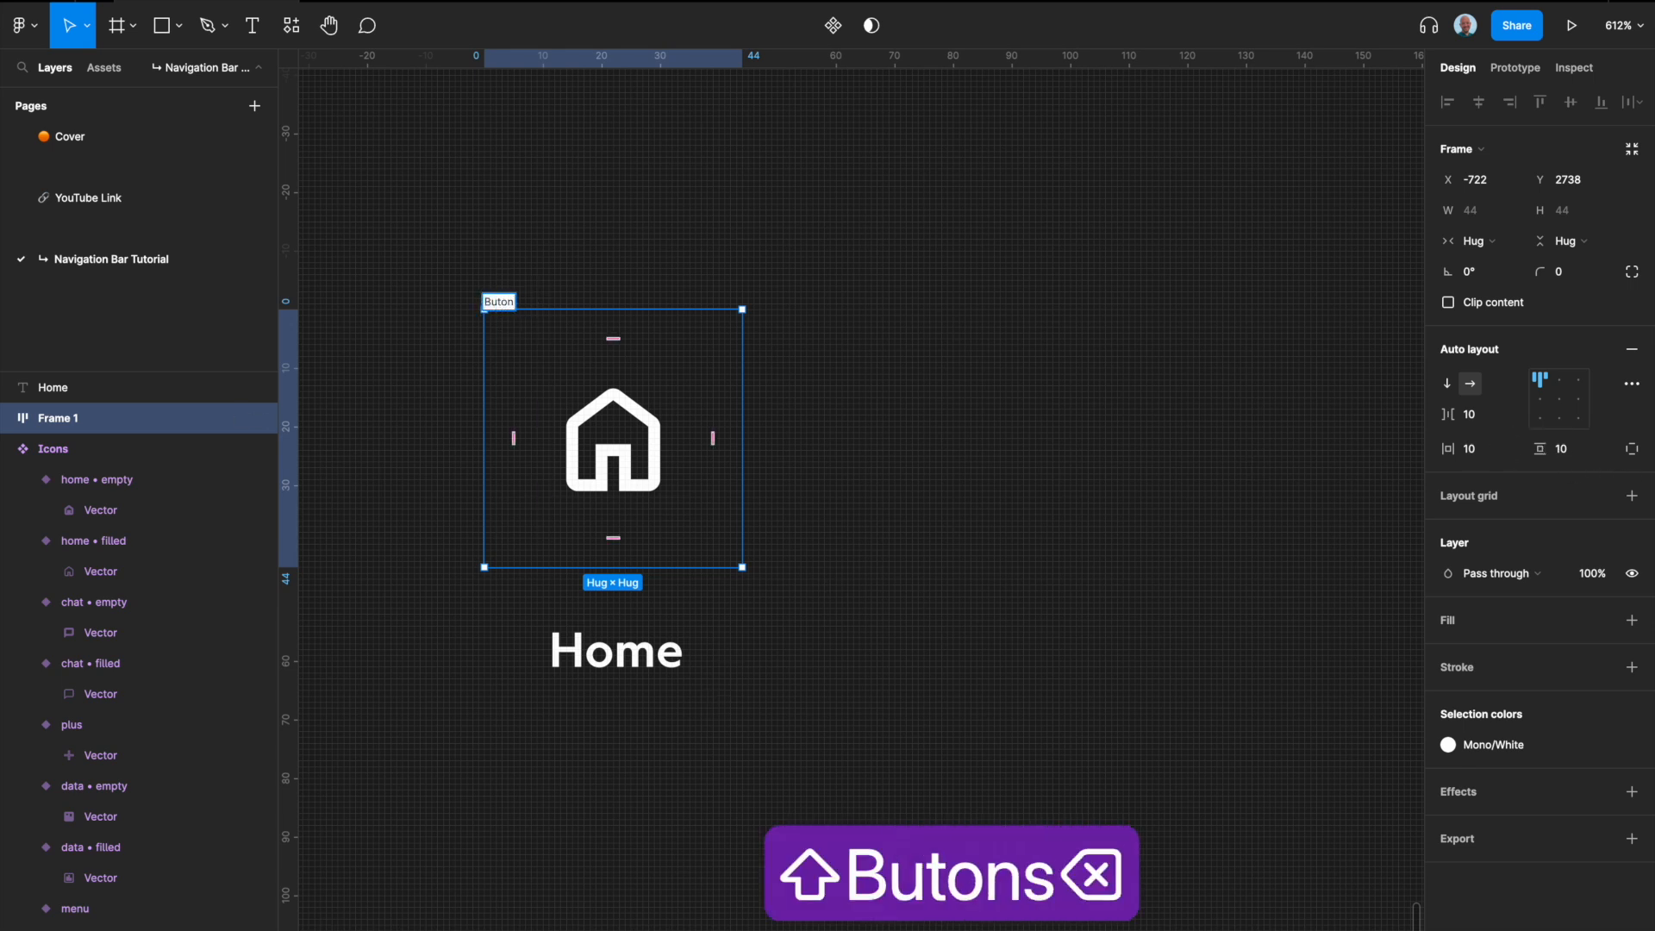
key(Return)
Step: Set the corner radius of the frame around the home icon to 100
scroll(608, 435, down, 3)
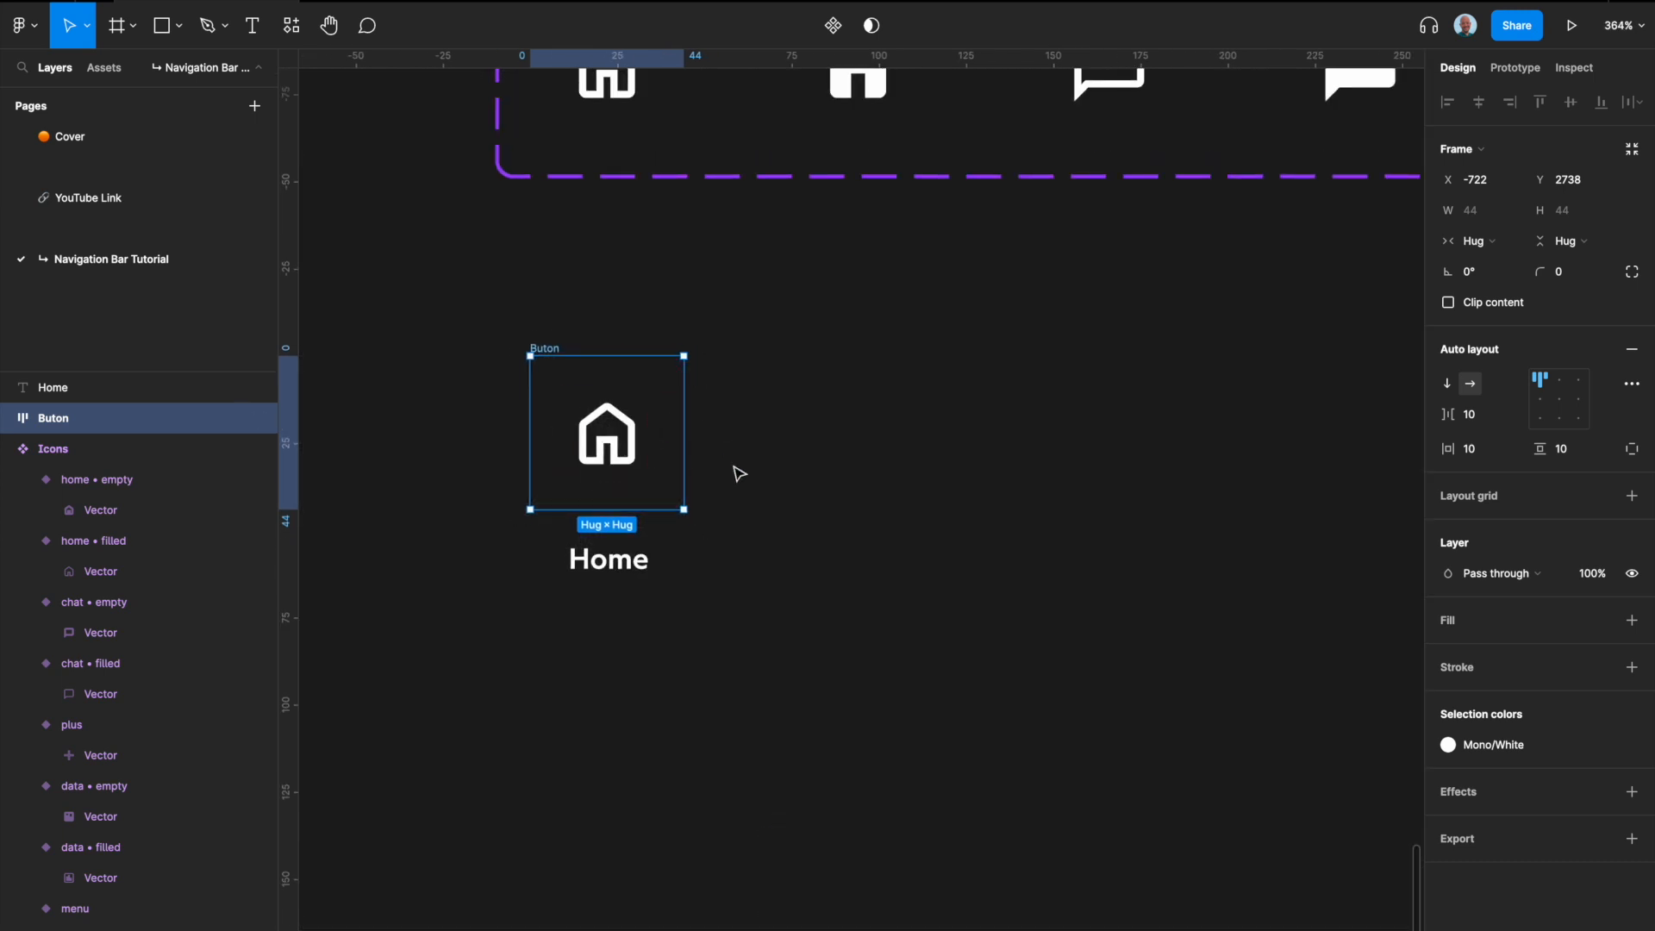
click(1579, 278)
text(100)
key(Return)
Step: Combine the Buton frame and the Home label in a vertical auto layout frame
click(617, 569)
click(561, 351)
shift+click(635, 571)
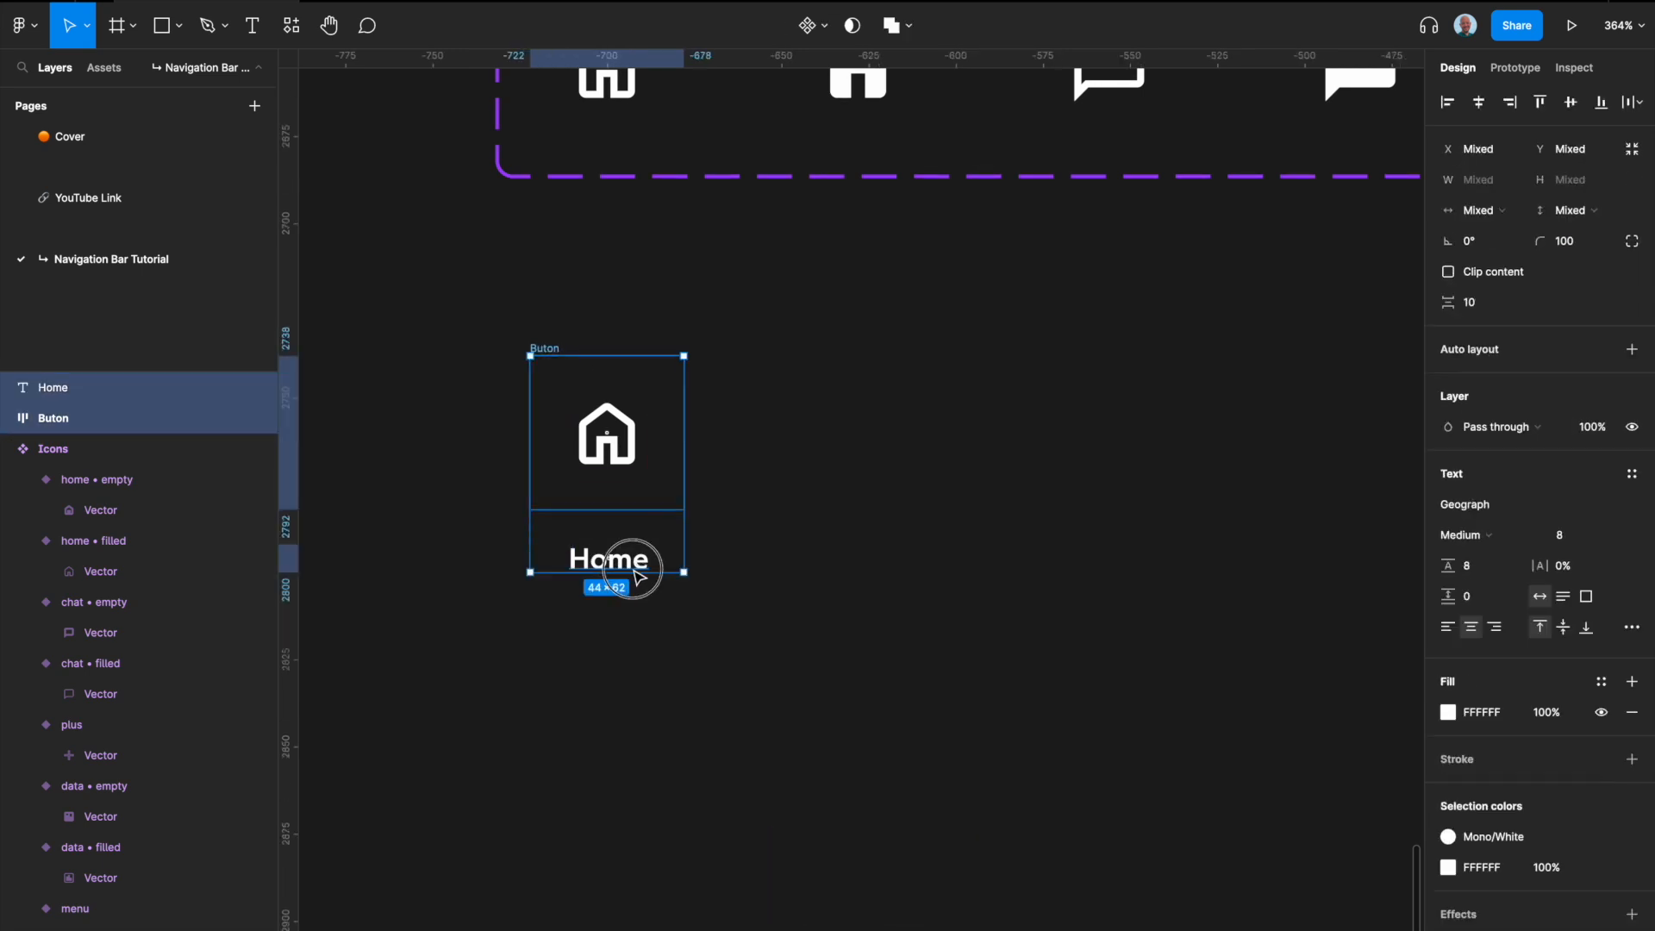
key(shift+a)
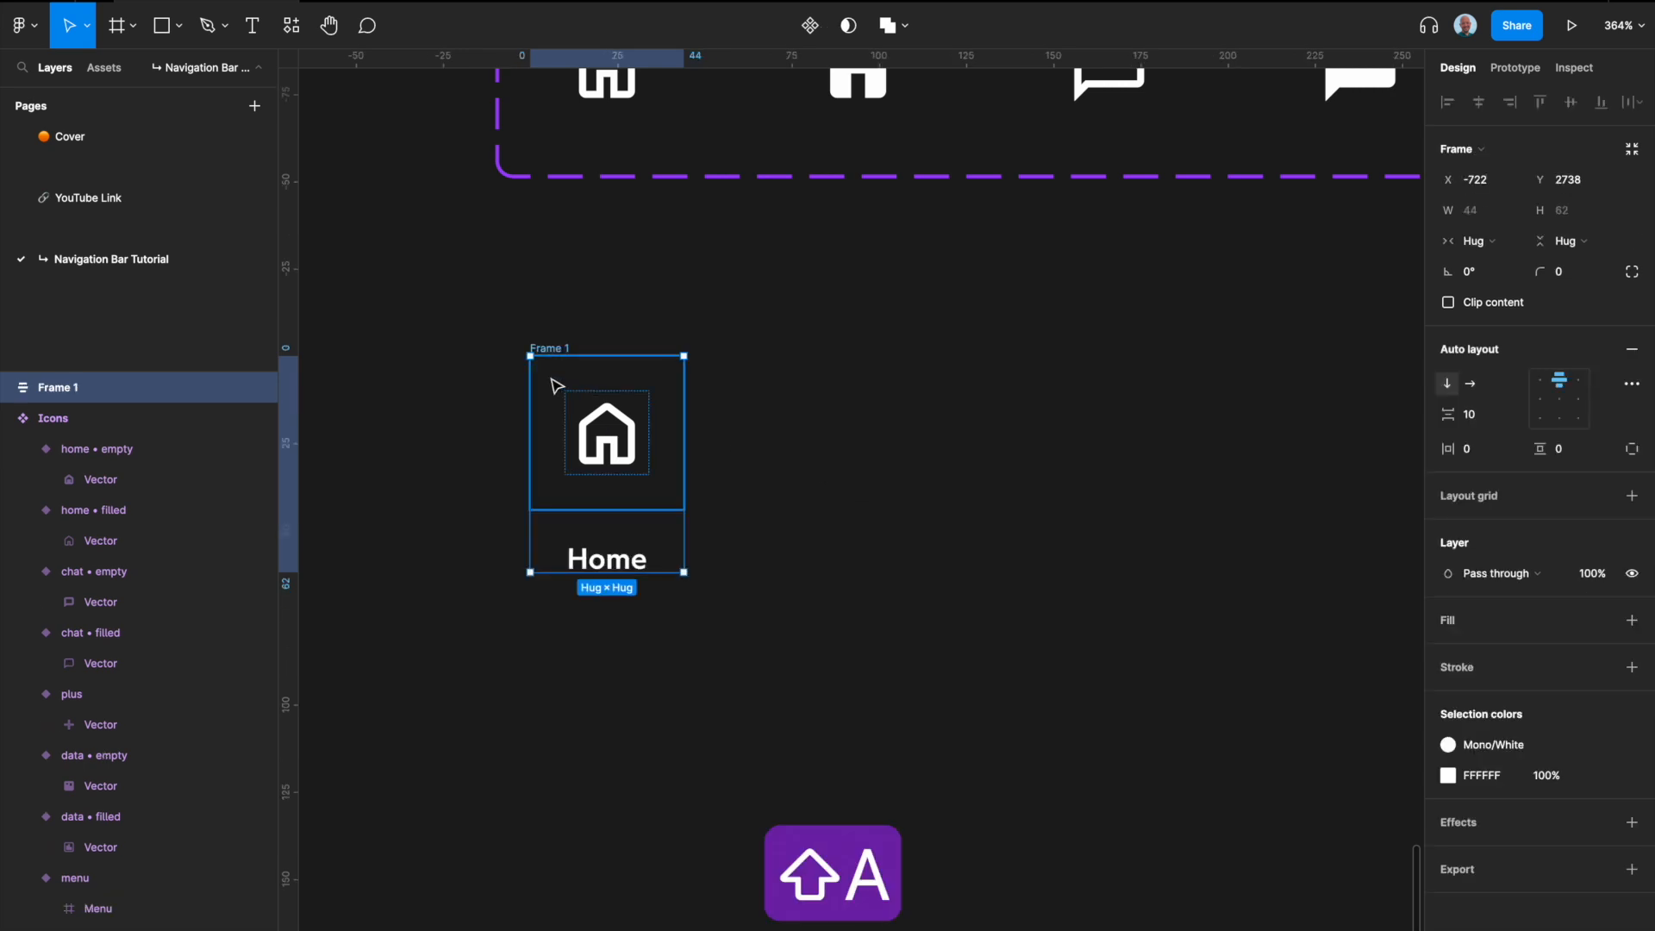
click(625, 565)
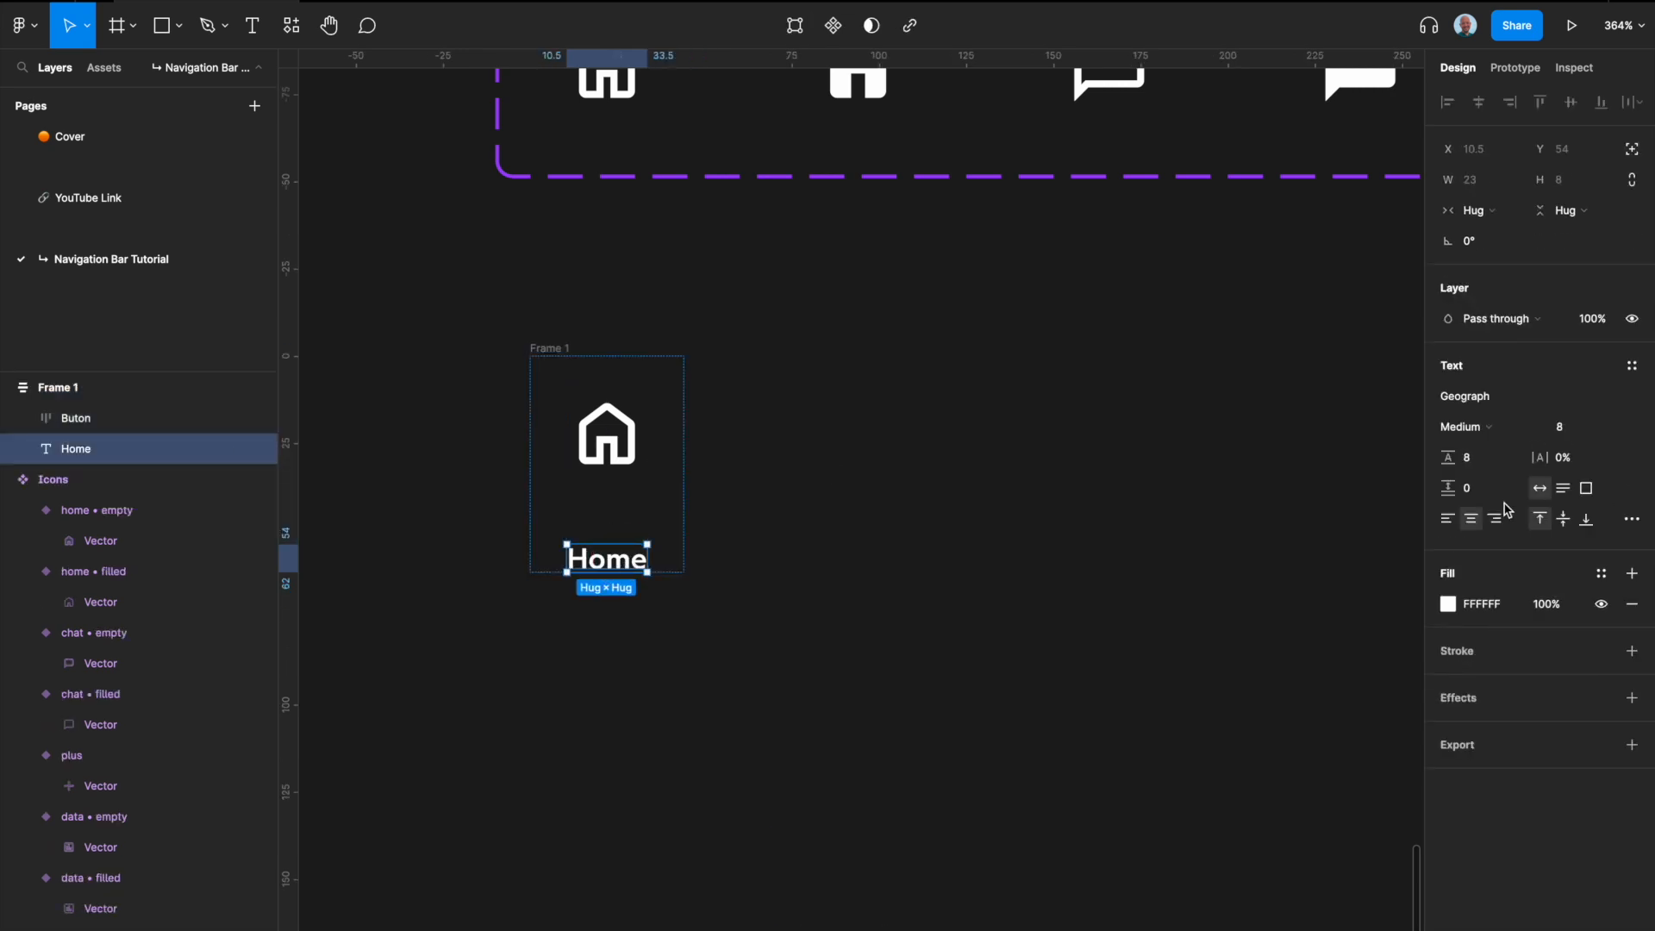
click(831, 555)
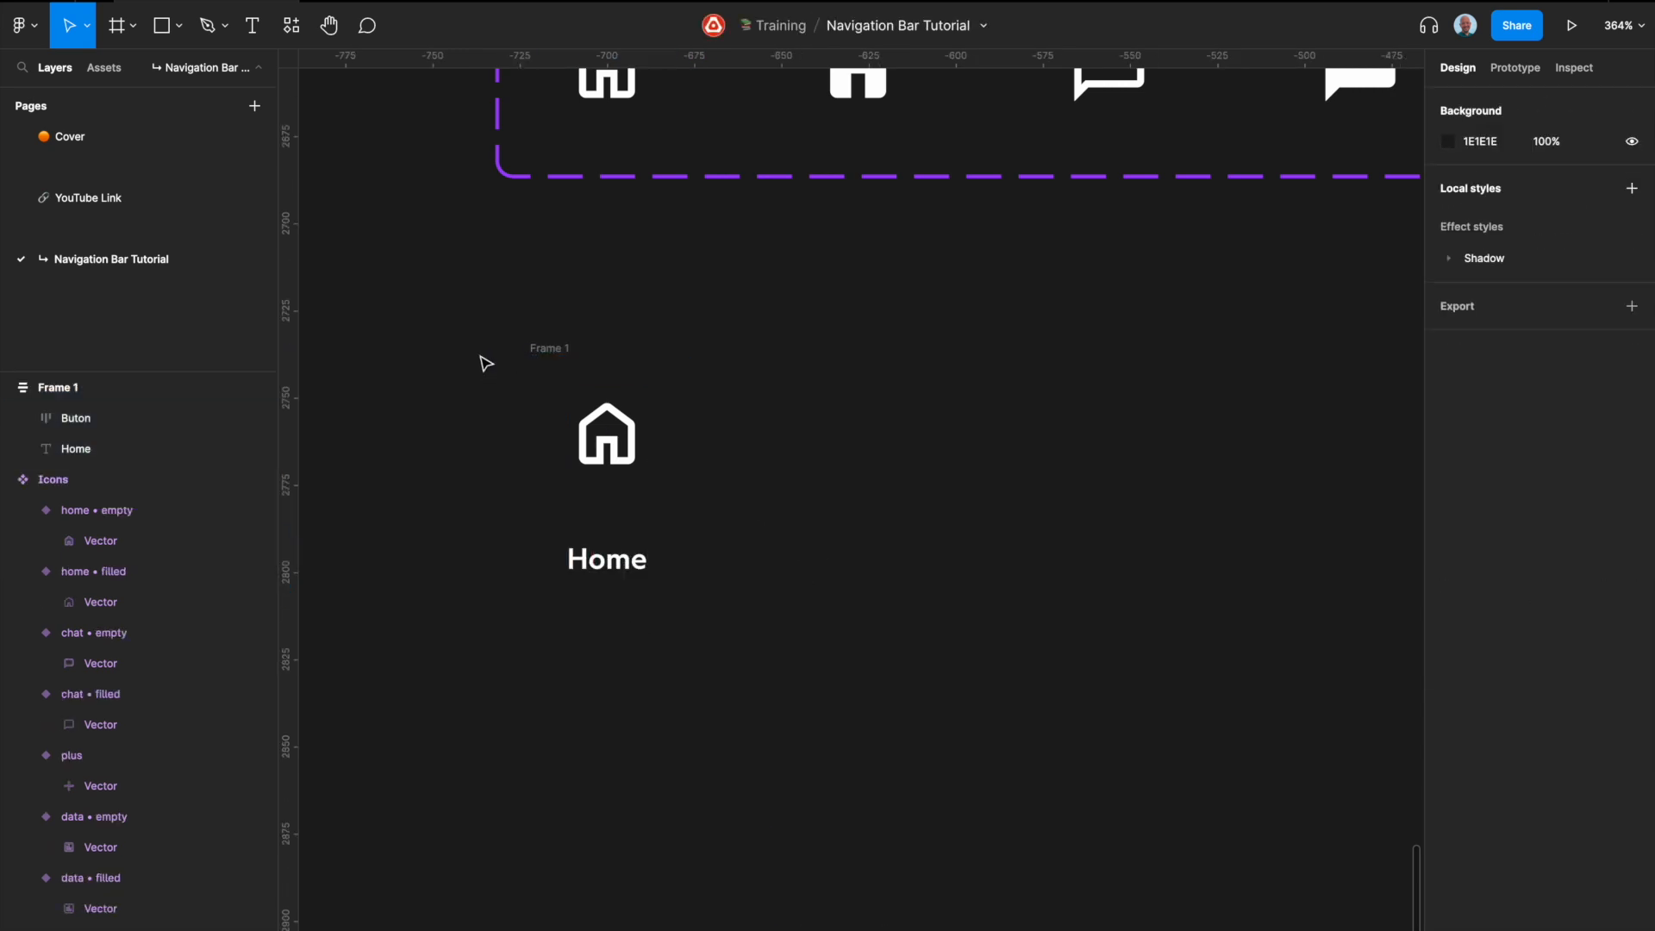
Step: Set the alignment of the outer auto layout frame to center
click(561, 360)
click(561, 348)
click(1559, 398)
click(606, 569)
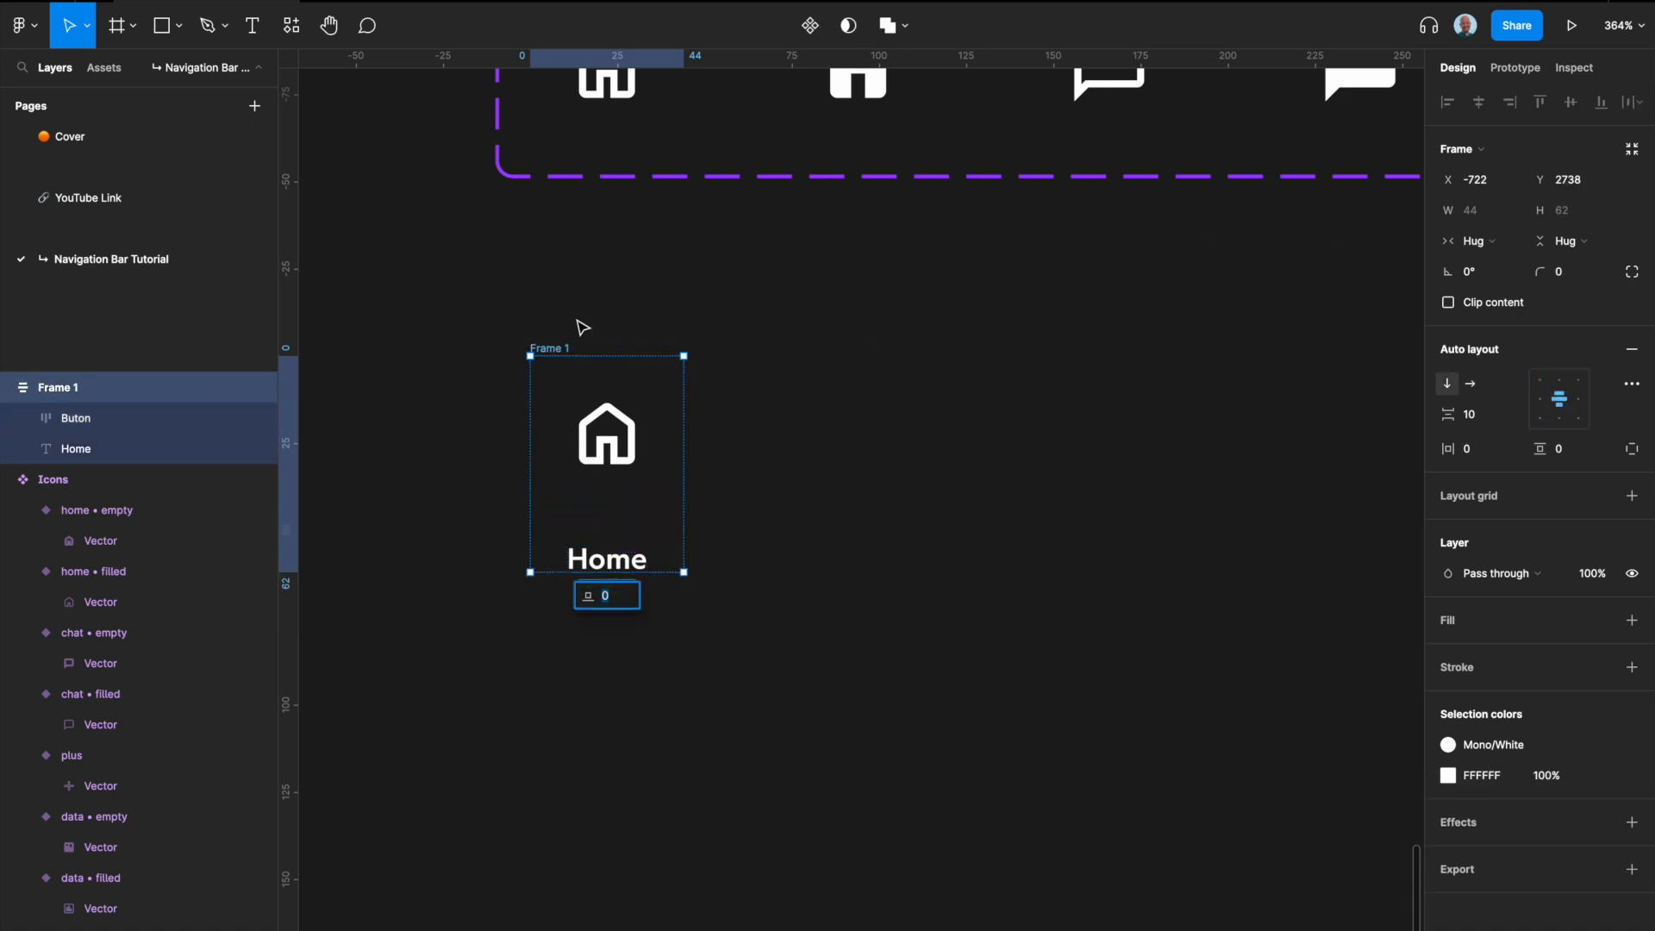
Step: Examine how the Home button and the Buttons group are named and structured in the reference design
double_click(553, 346)
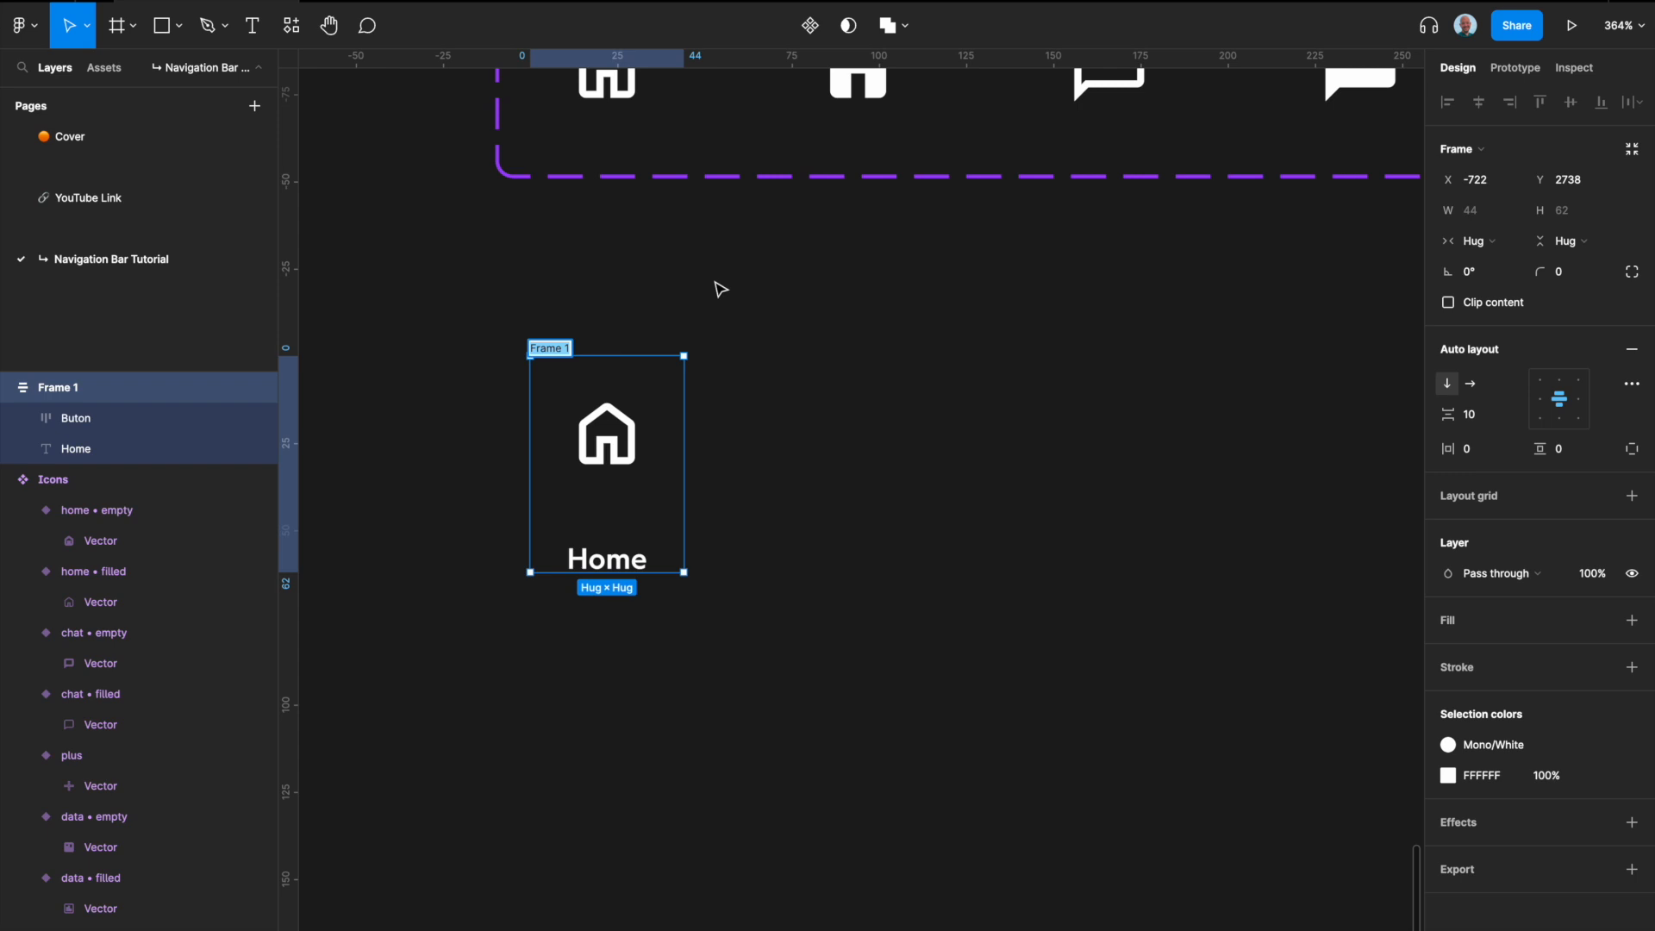
scroll(721, 288, down, 5)
scroll(721, 288, up, 11)
scroll(545, 385, up, 10)
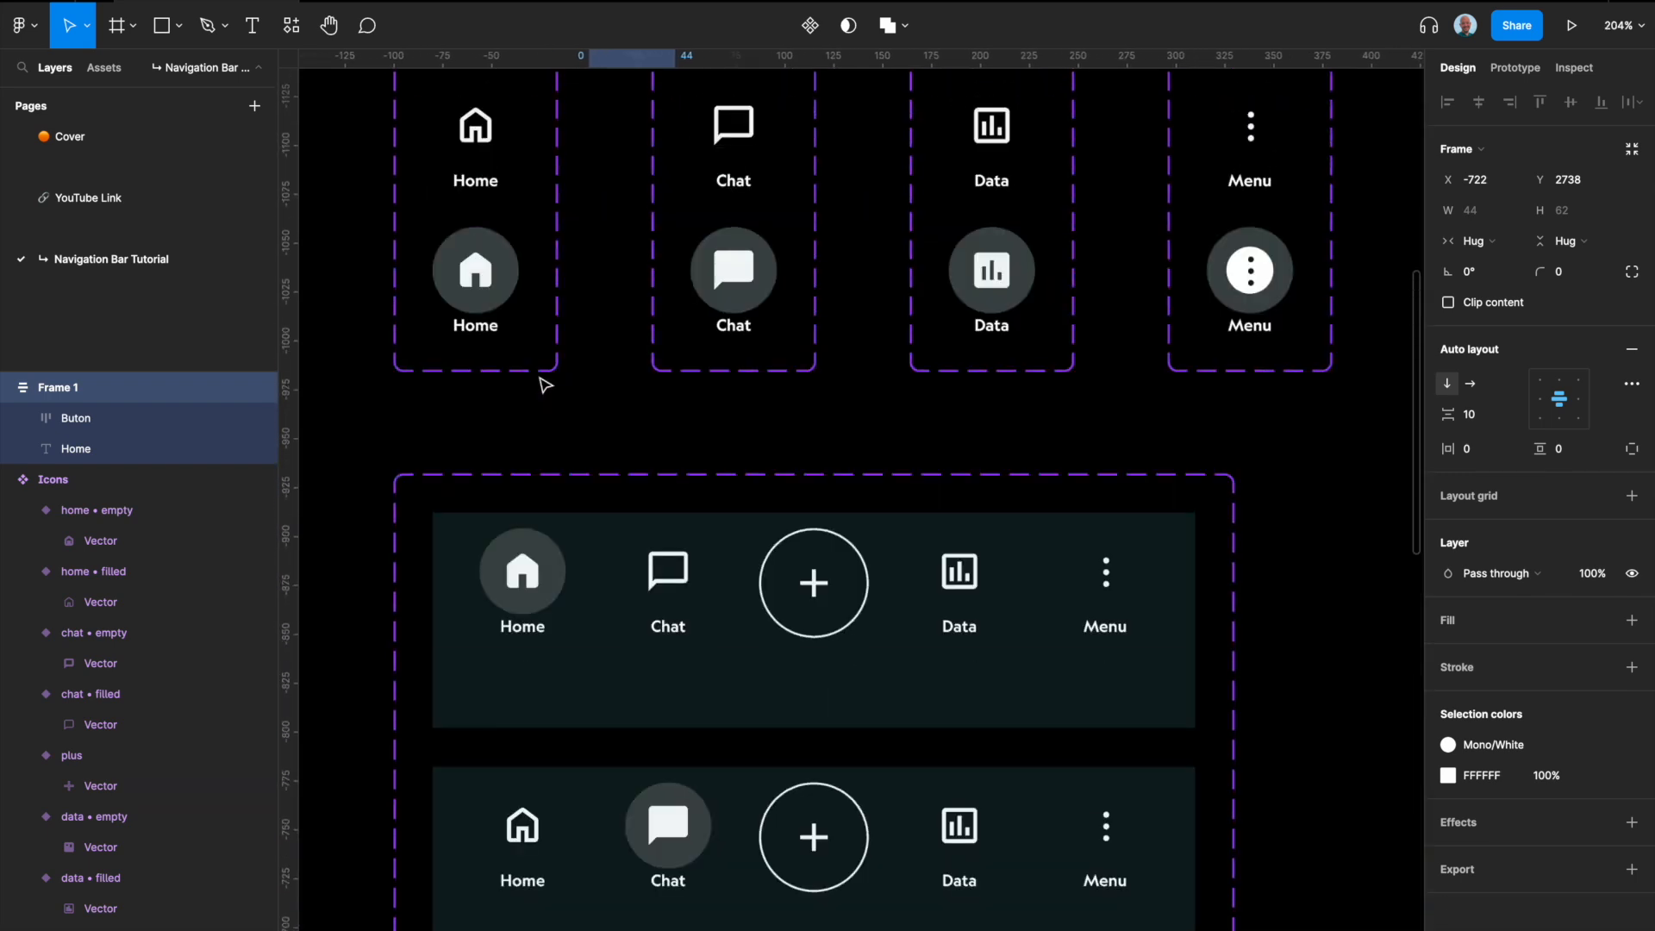
click(503, 242)
scroll(491, 280, up, 3)
click(478, 280)
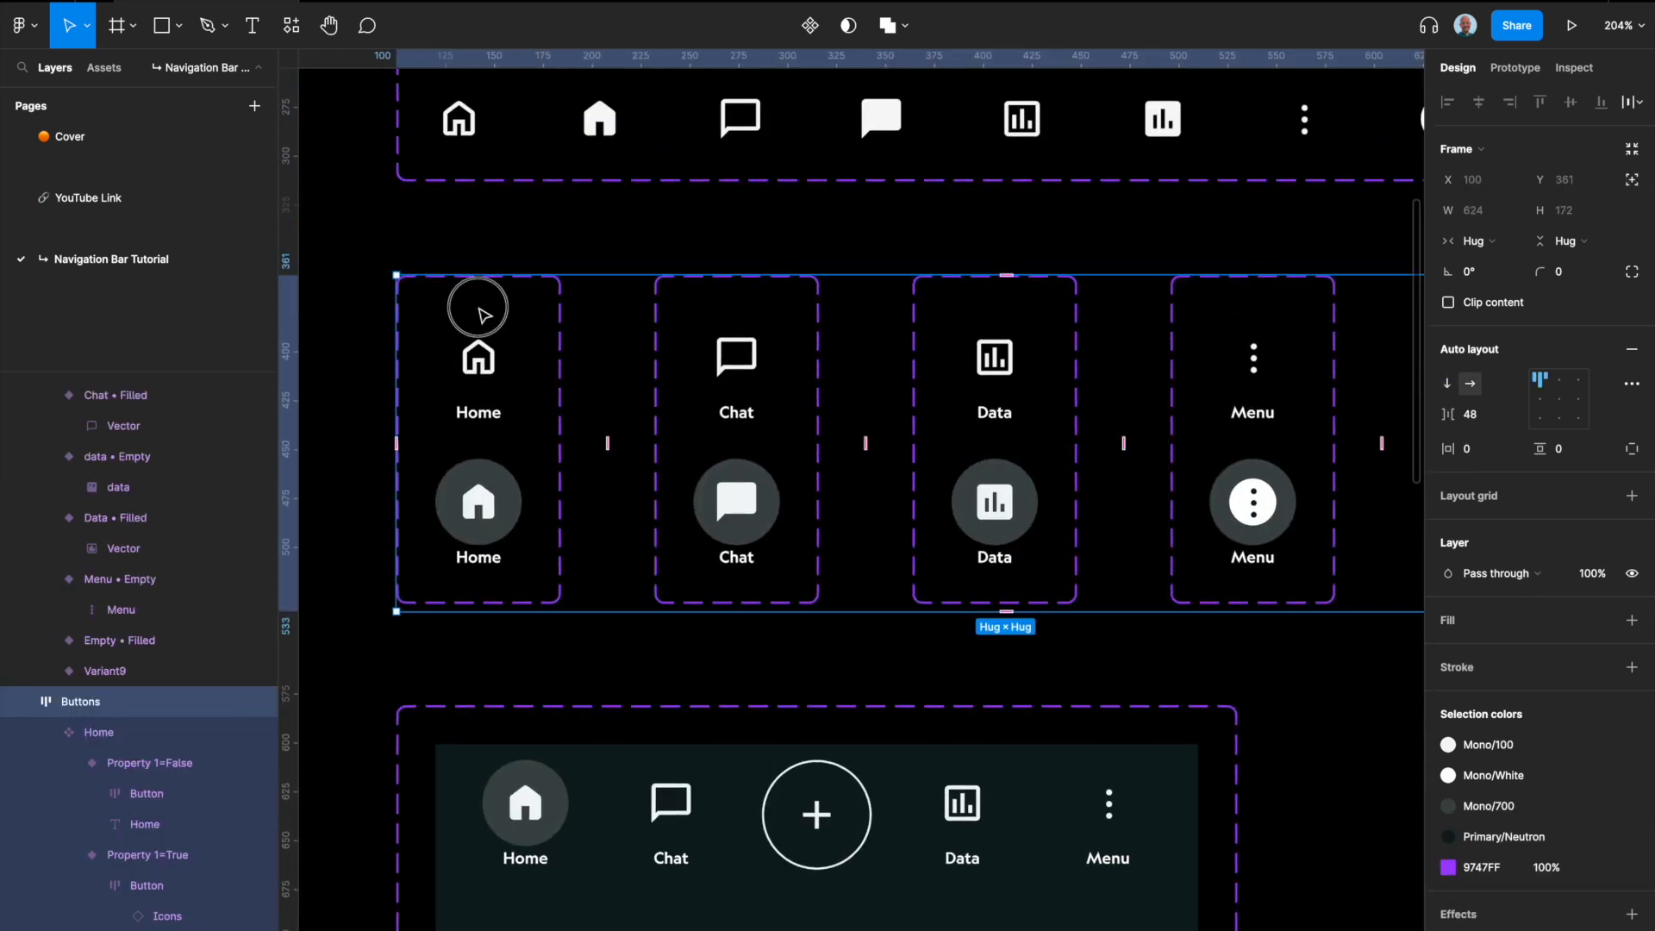
double_click(479, 309)
Step: Rename the outer auto layout frame holding the icon and label as Home
scroll(479, 308, down, 5)
scroll(500, 315, down, 12)
scroll(574, 371, up, 10)
double_click(539, 363)
text(HOme)
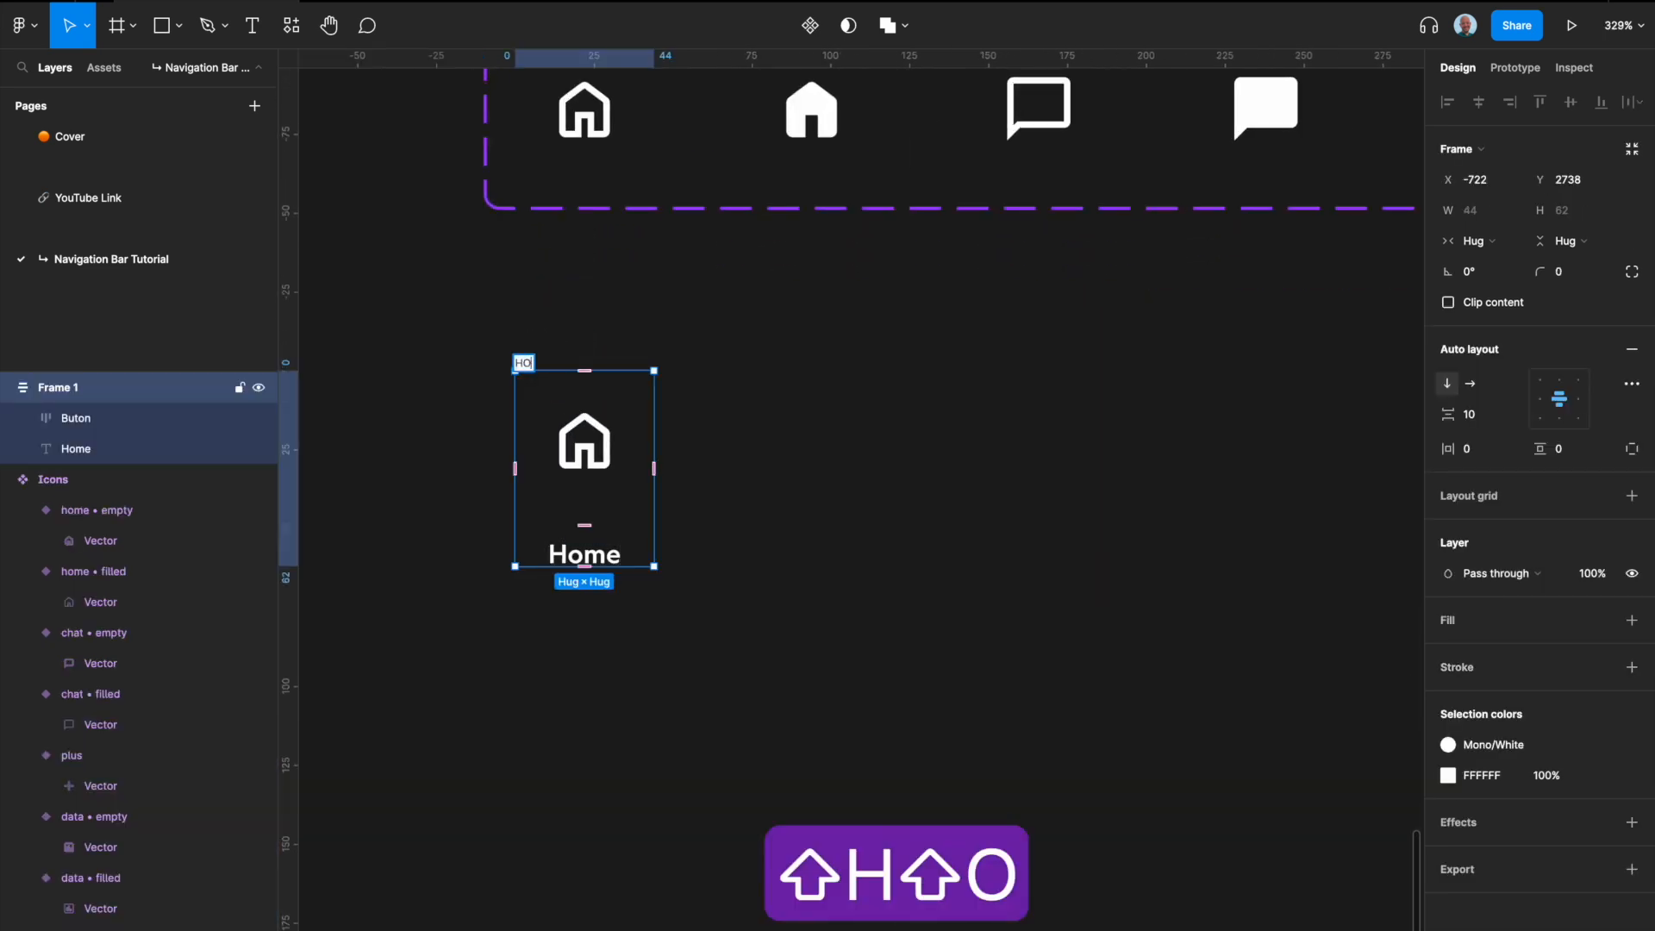
key(Return)
click(540, 363)
click(540, 363)
key(Right)
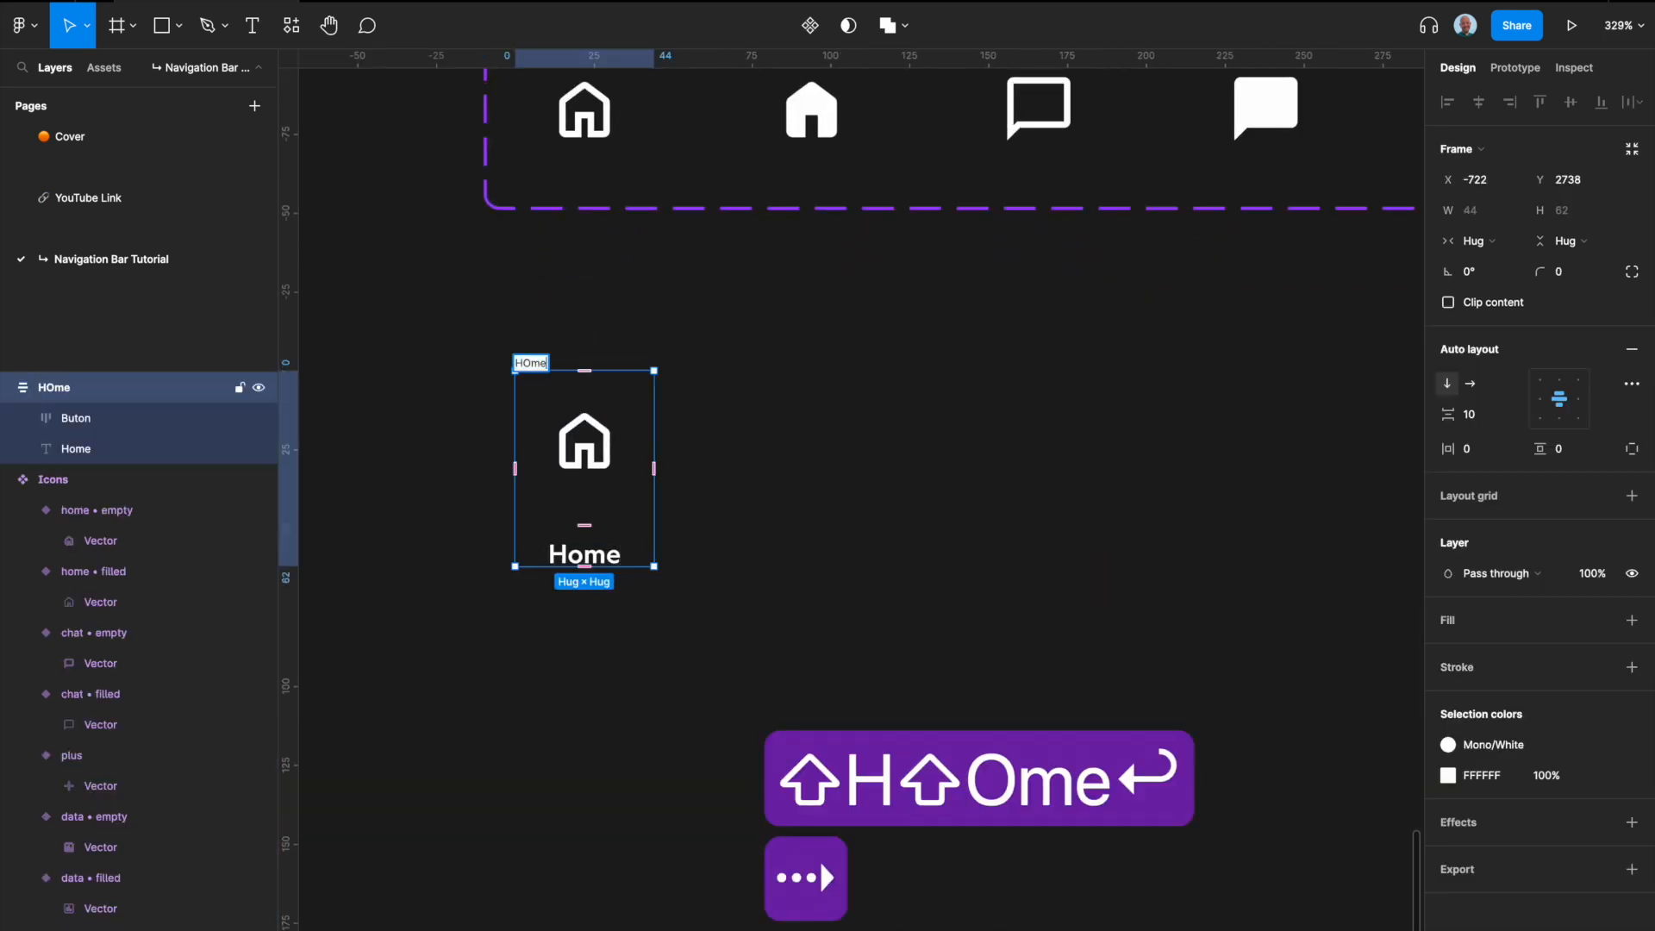
key(Left)
key(Left)
key(BackSpace)
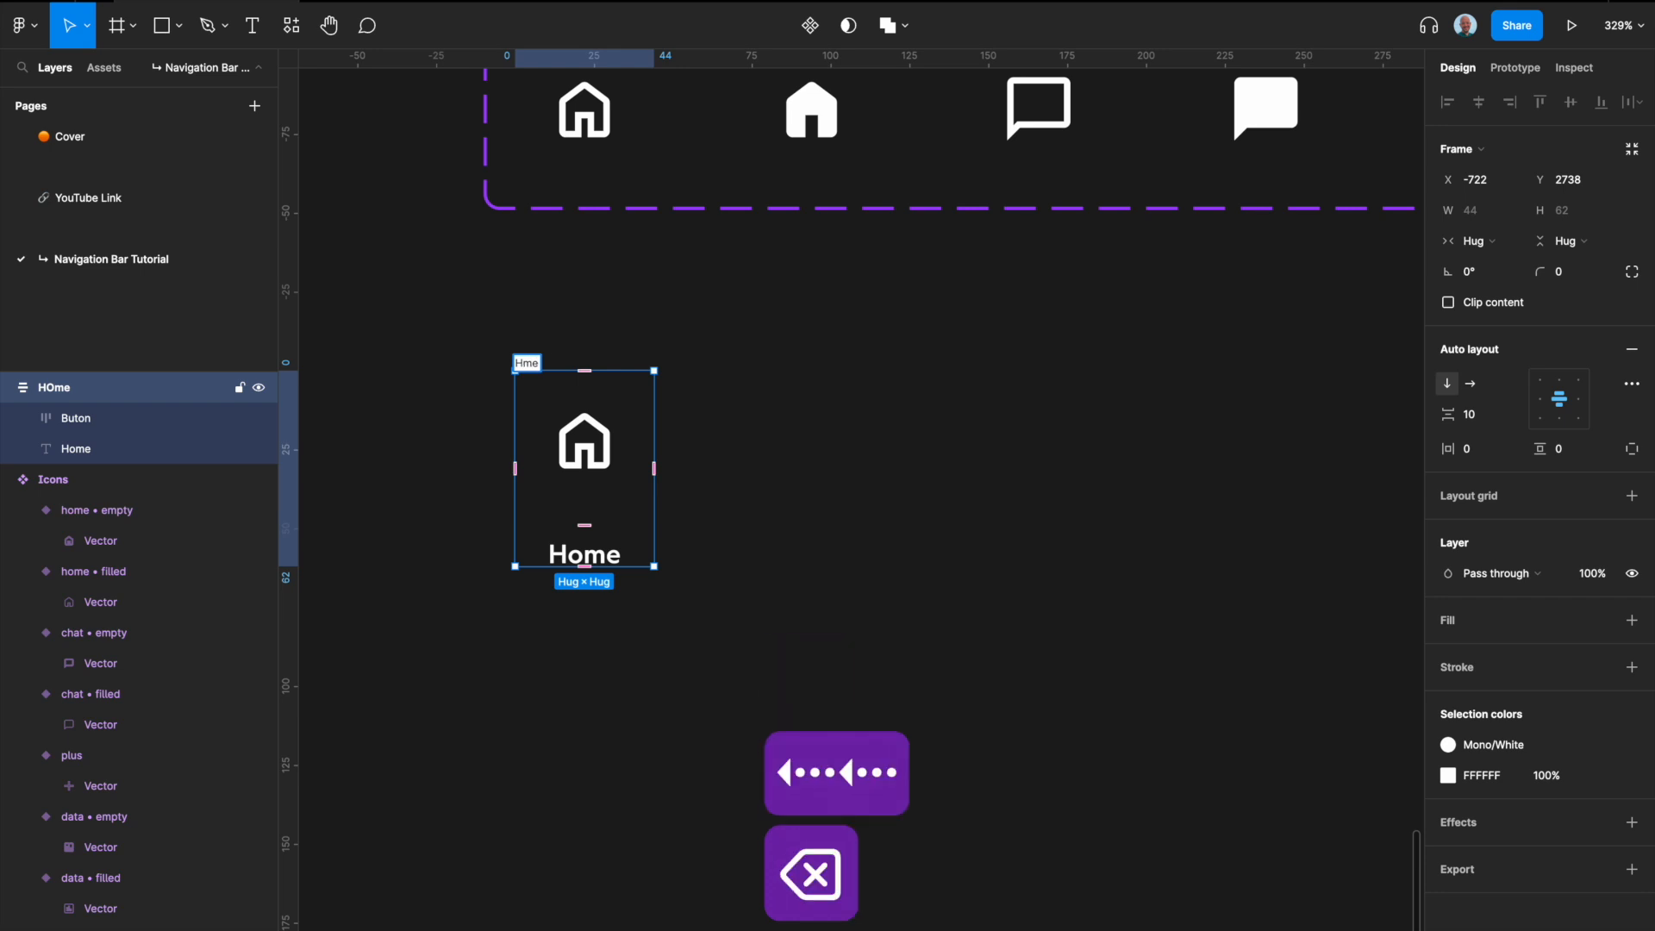
text(o)
click(735, 434)
Step: Turn the Home auto layout frame into a component
scroll(580, 478, up, 3)
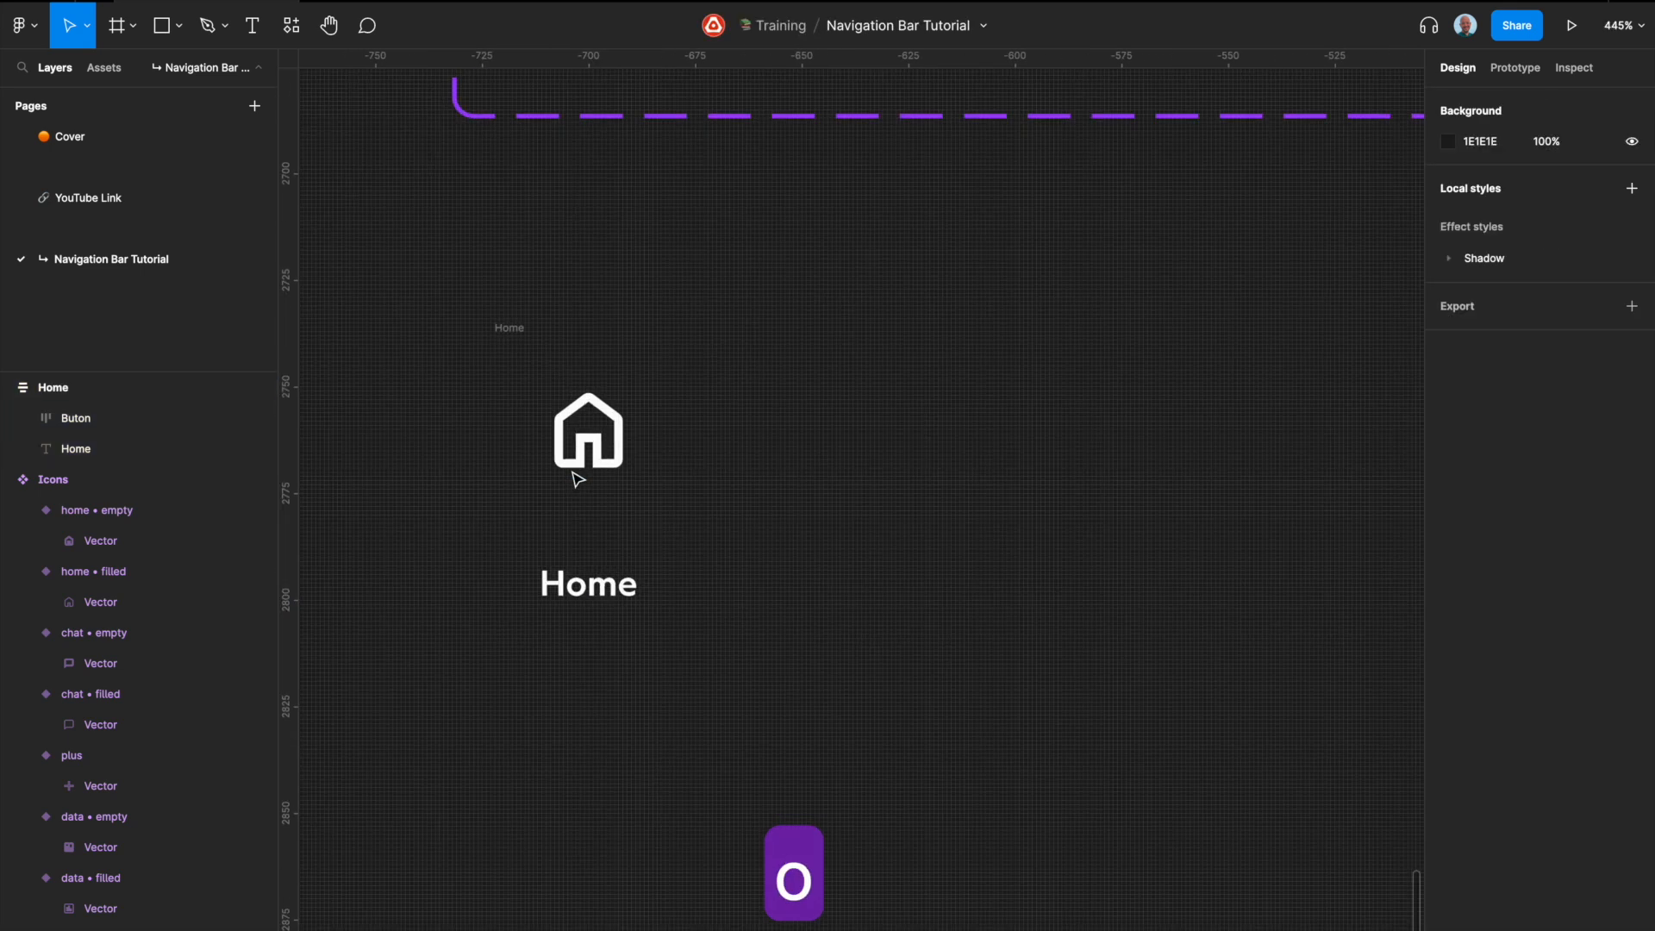
click(585, 480)
scroll(587, 481, down, 5)
click(551, 386)
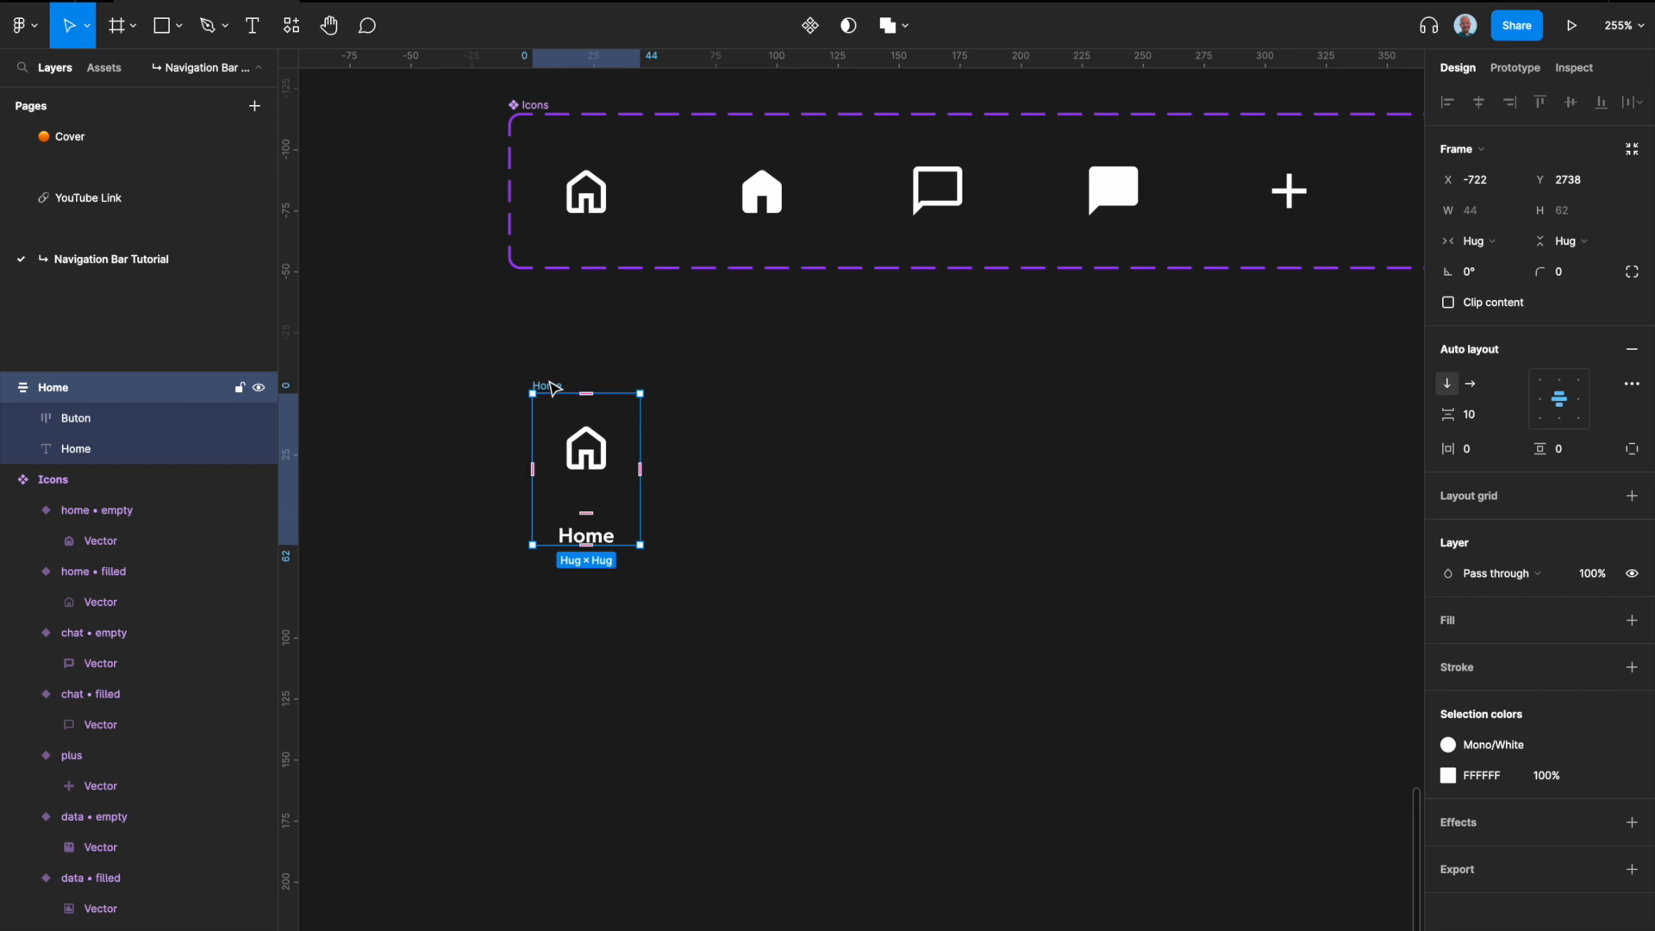
key(ctrl+alt+k)
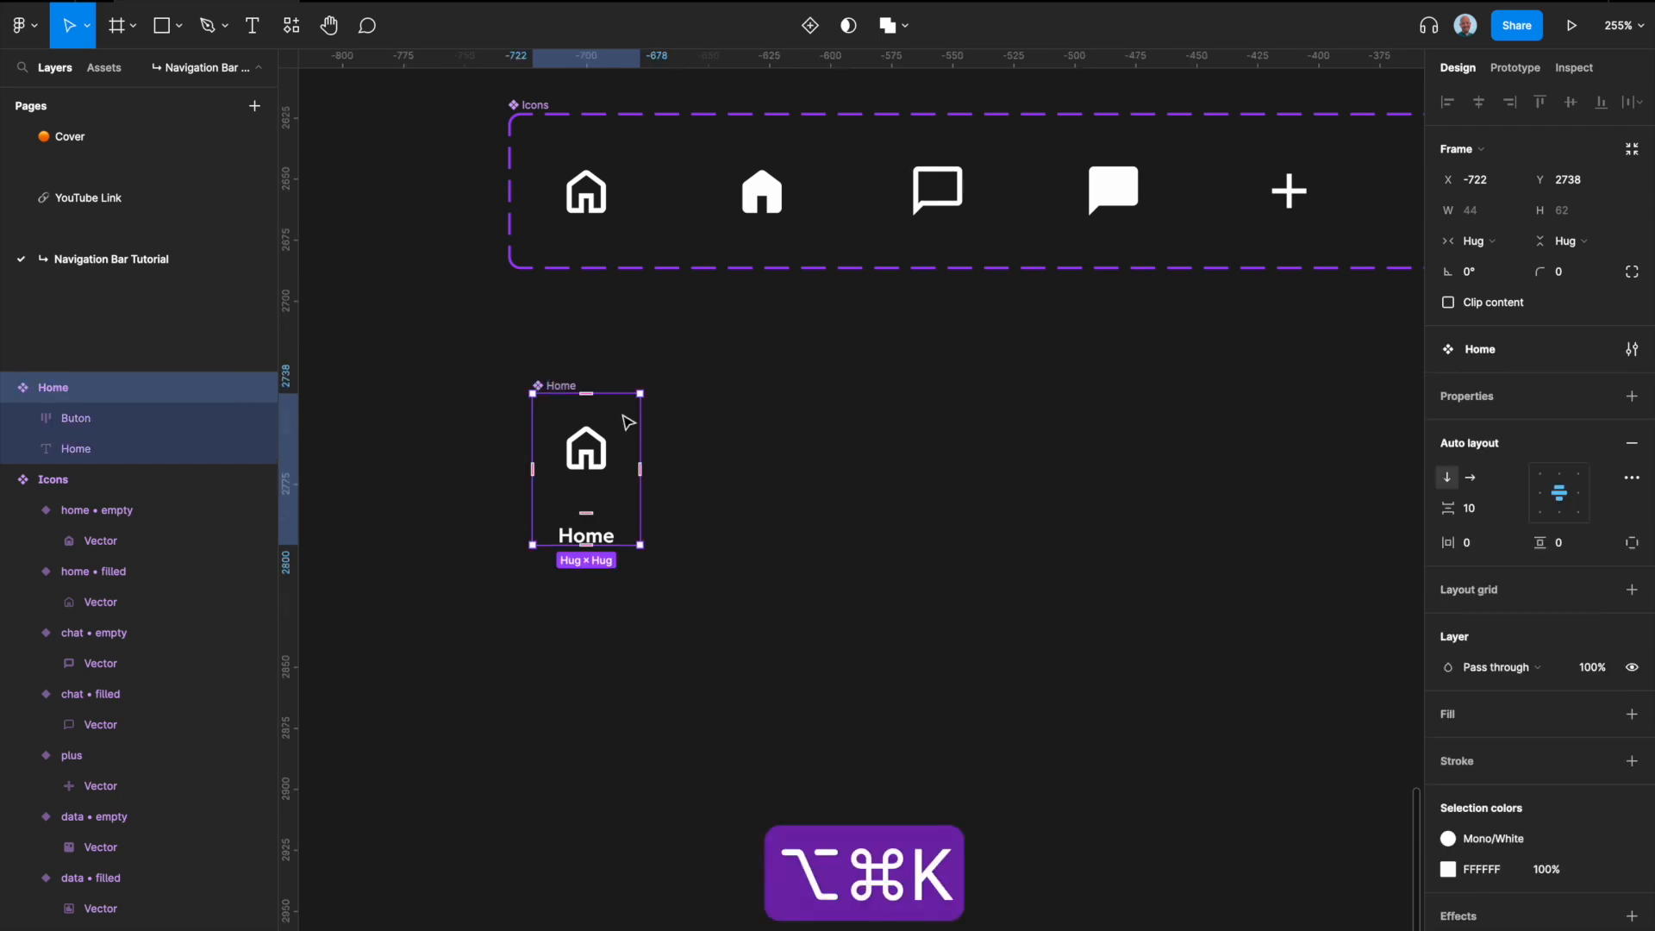
Step: Set the spacing between the icon frame and the label in the Home component to 4
scroll(664, 562, up, 2)
click(1487, 510)
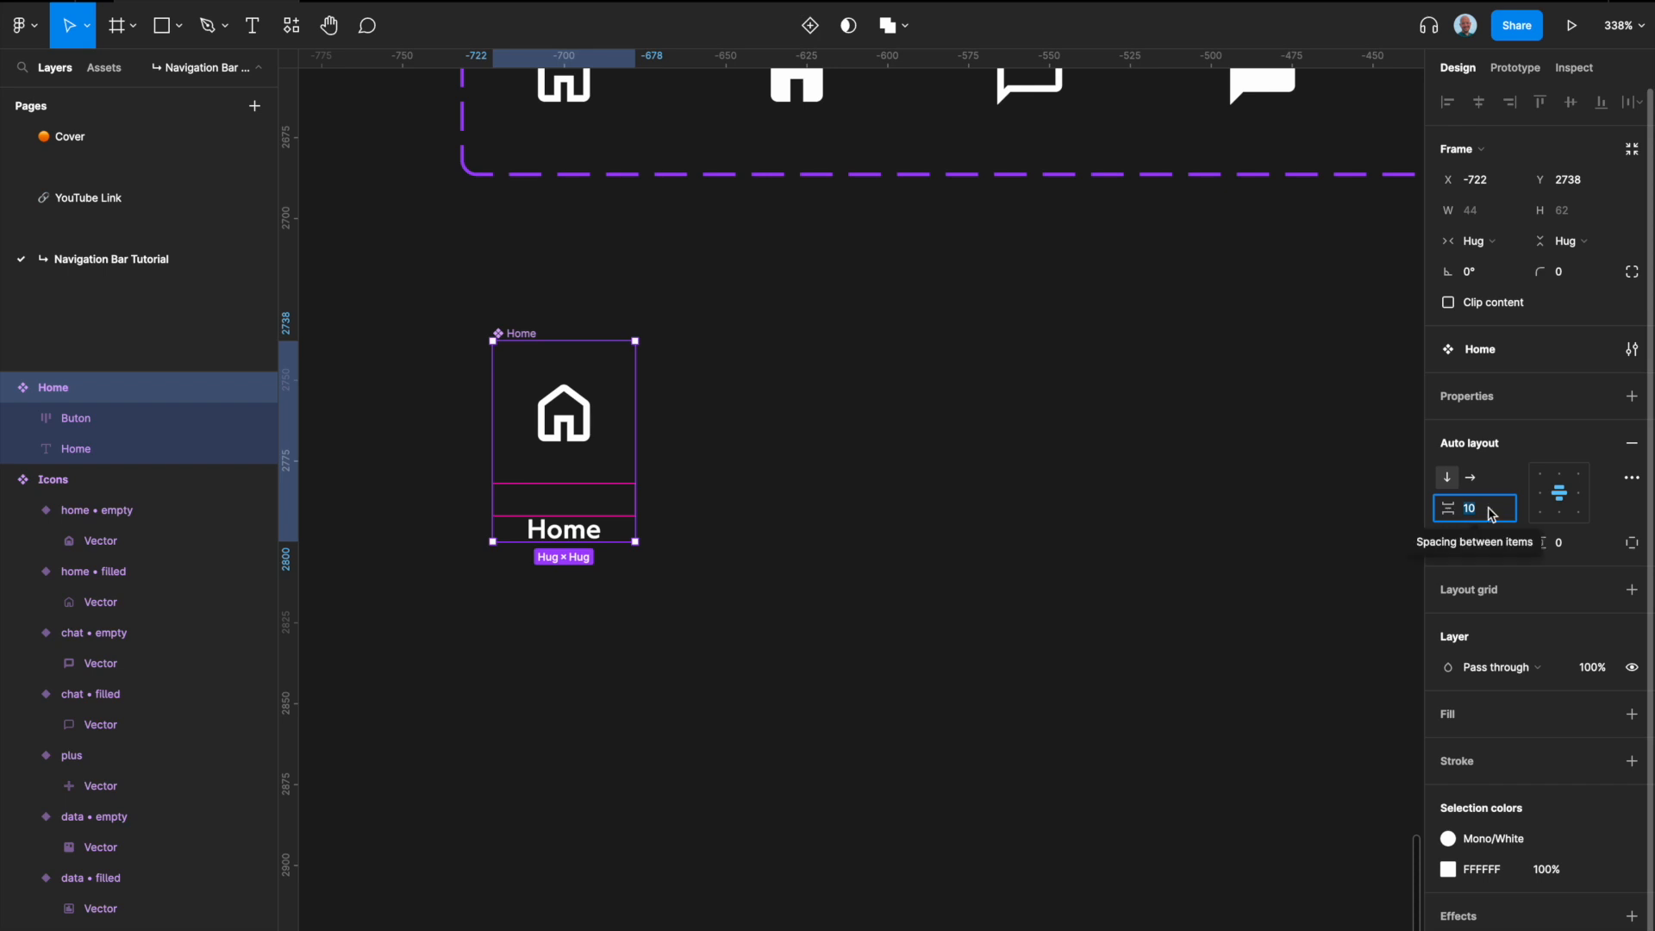
text(4)
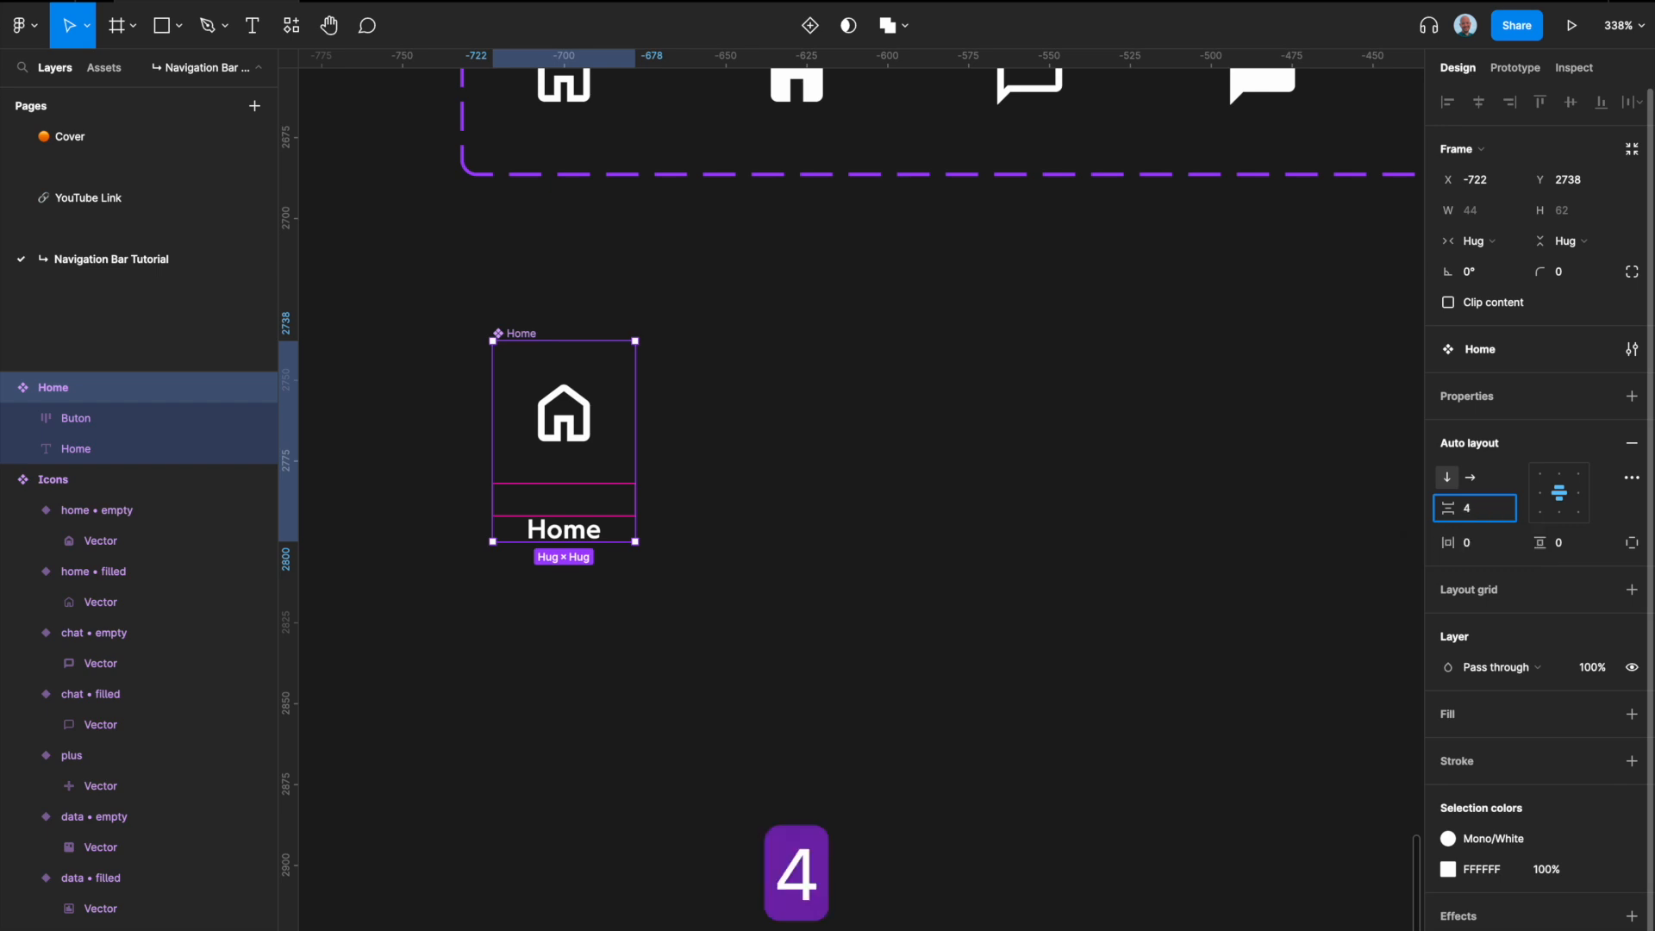
key(Return)
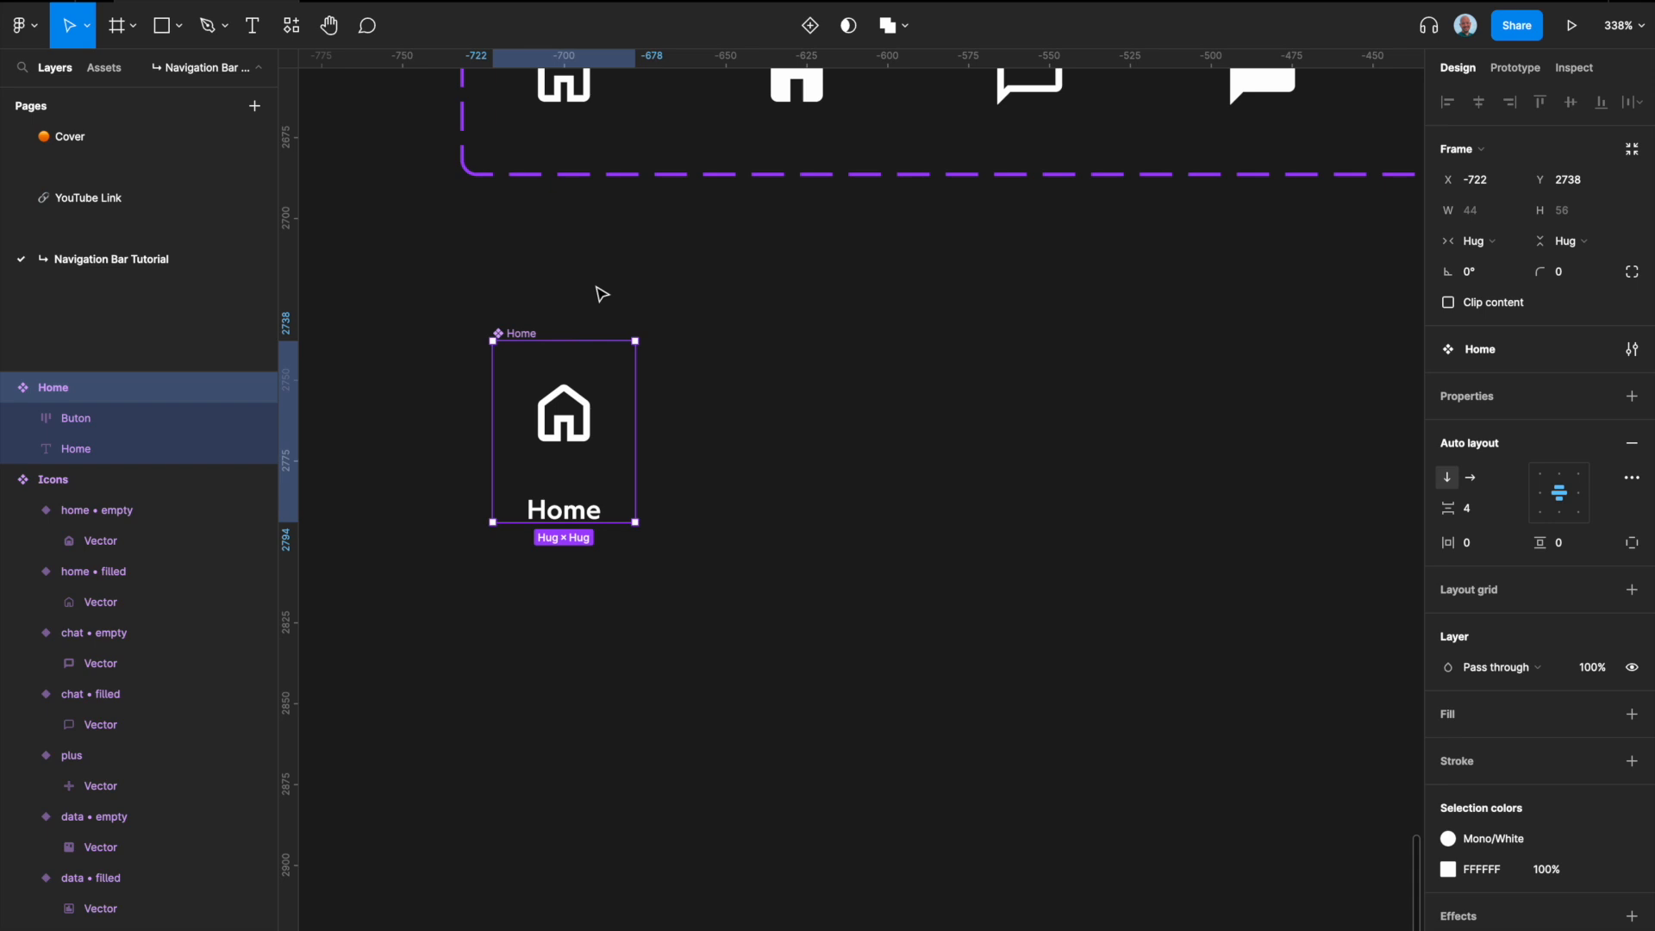
Step: Add a second variant to the Home component and fill its Buton frame with the Mono/700 color style
click(810, 25)
scroll(639, 384, down, 2)
click(608, 582)
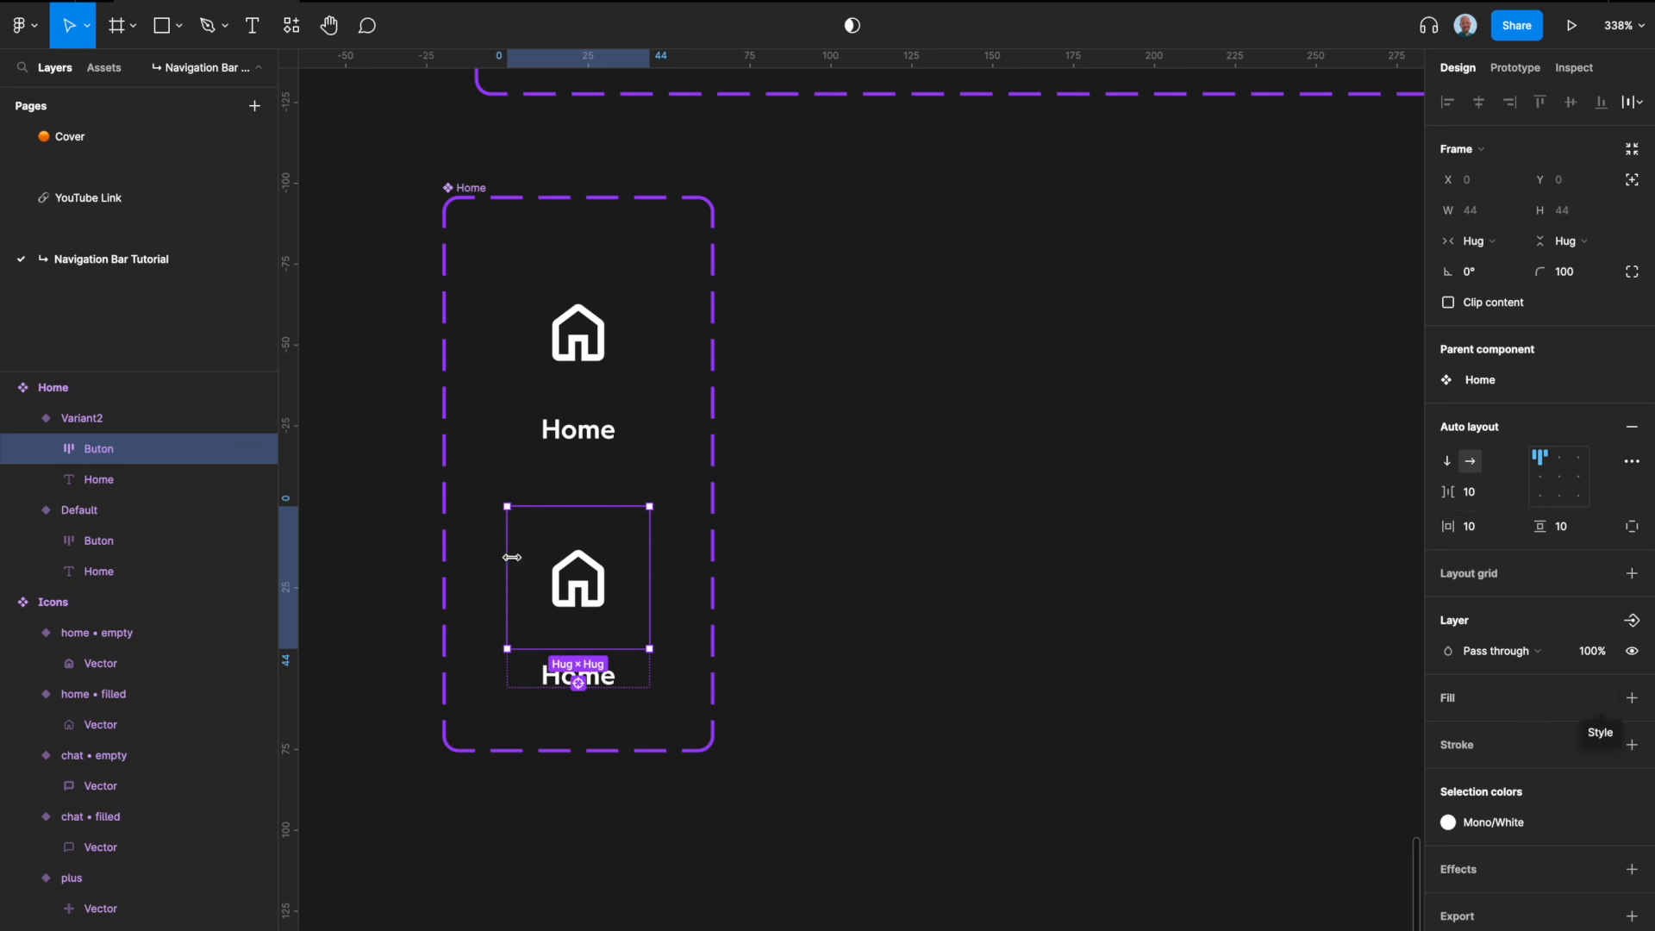
click(1599, 700)
scroll(1522, 816, down, 5)
click(1499, 766)
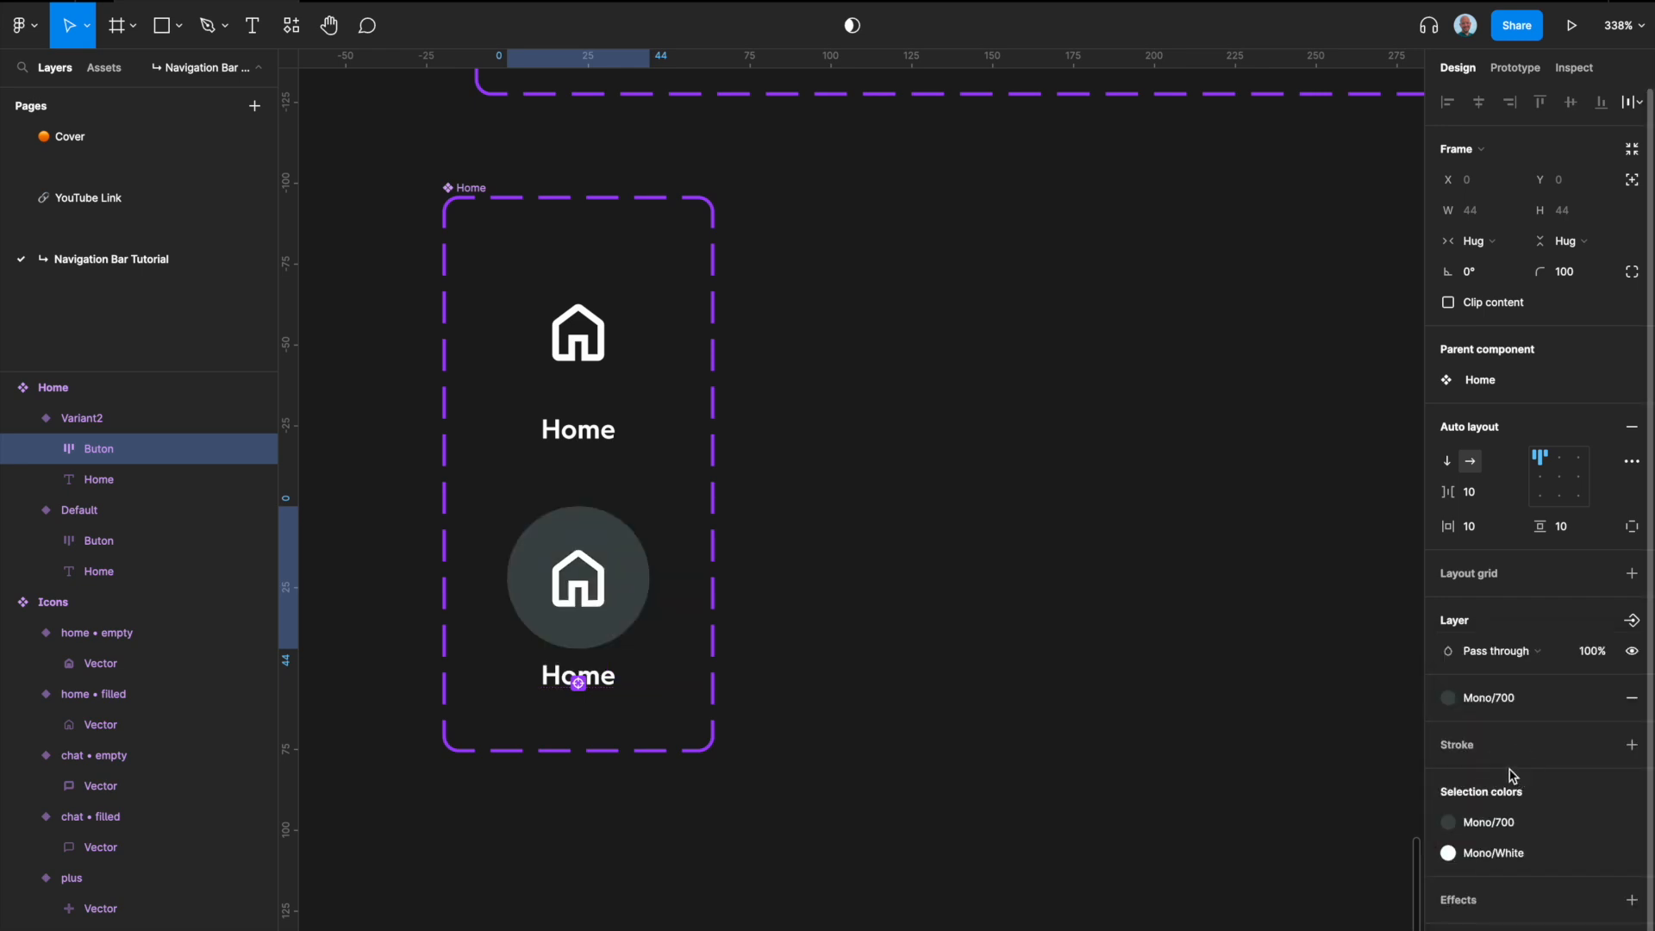
Step: Switch the icon in the Home component's second variant to home • filled
click(586, 588)
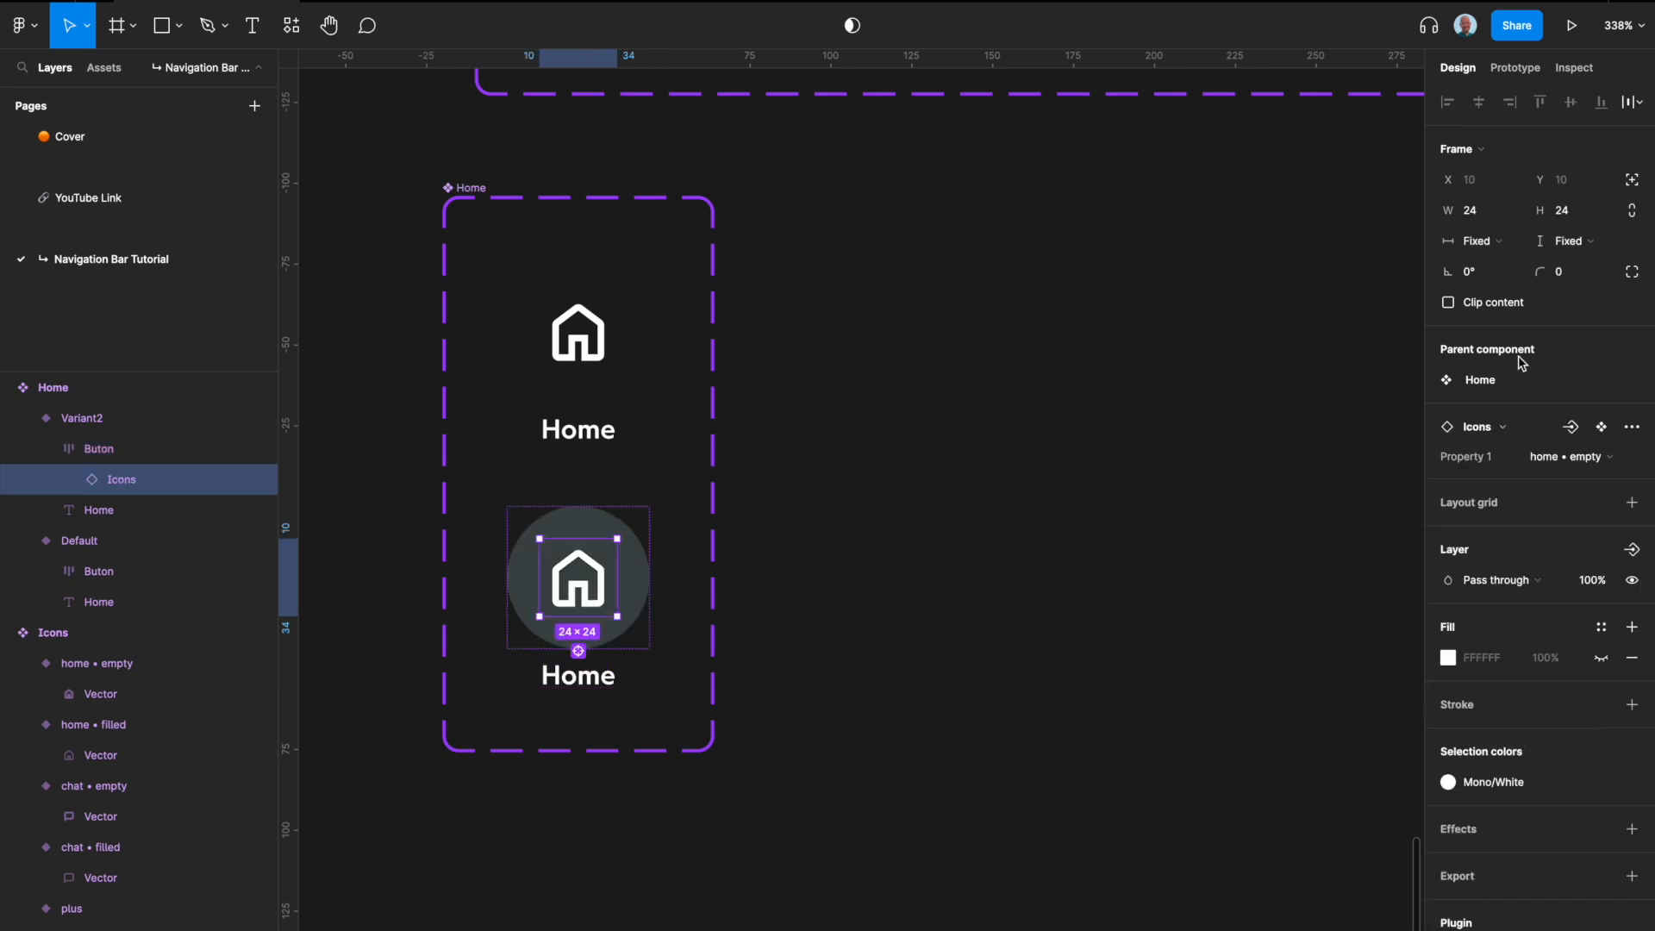
click(1578, 457)
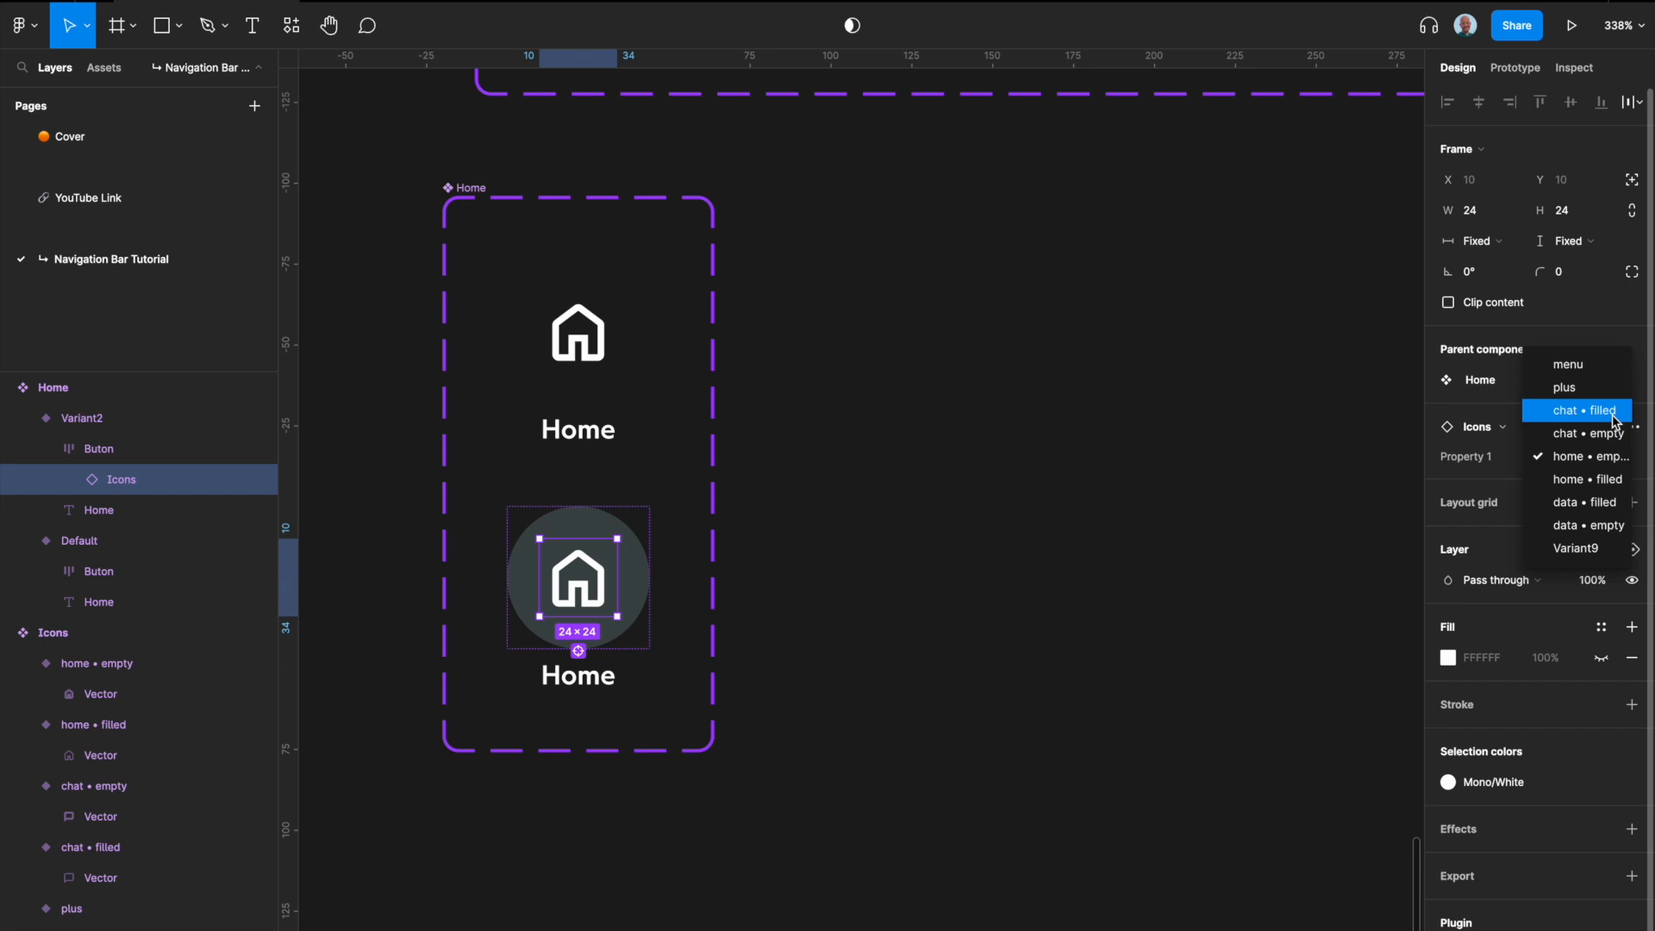
click(1614, 480)
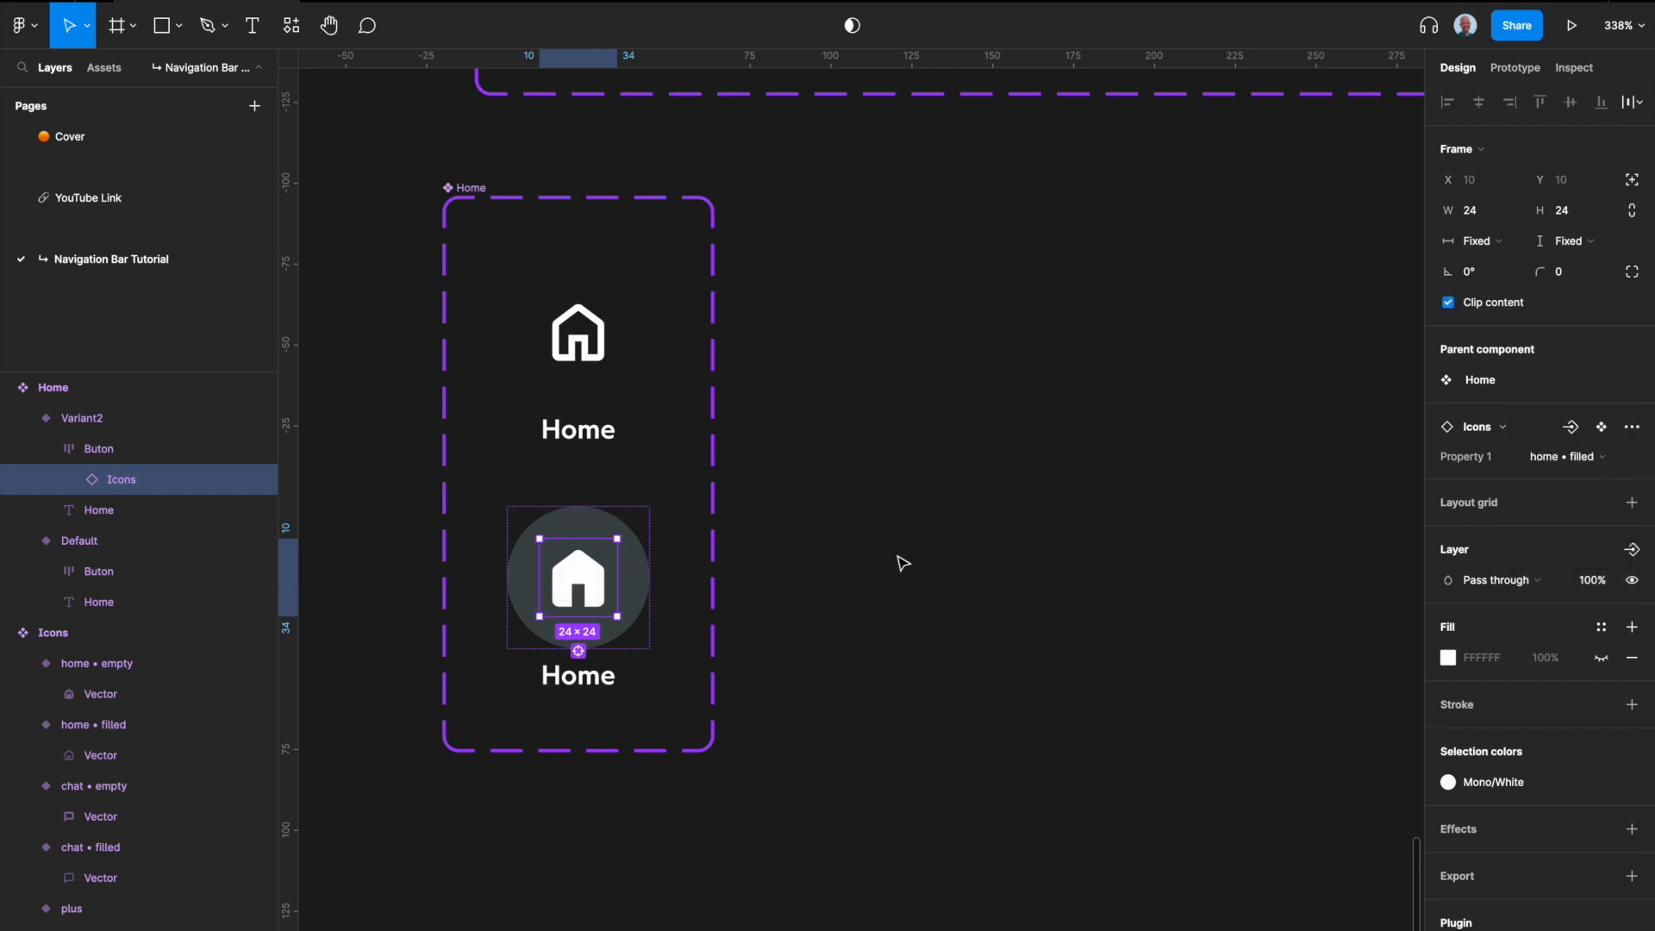
click(1133, 536)
Step: Reorder the Icons variant property values so home • empty and home • filled come first
scroll(1113, 518, up, 8)
scroll(1112, 518, down, 3)
scroll(1112, 518, down, 3)
scroll(1112, 518, right, 4)
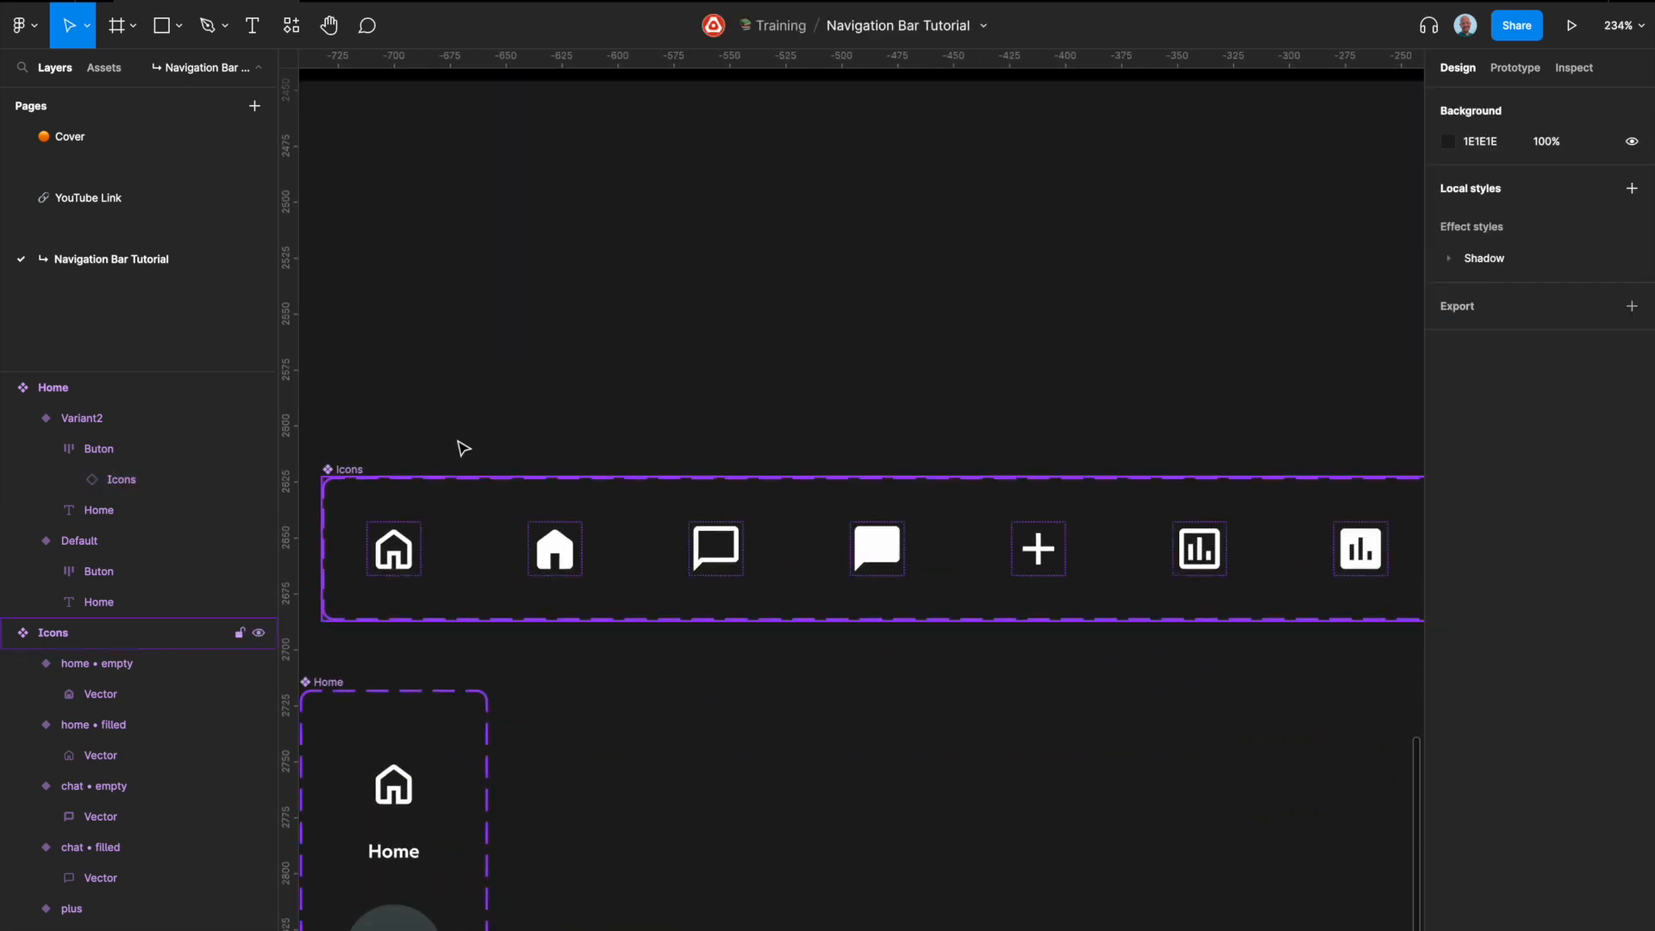
scroll(764, 496, left, 2)
click(436, 456)
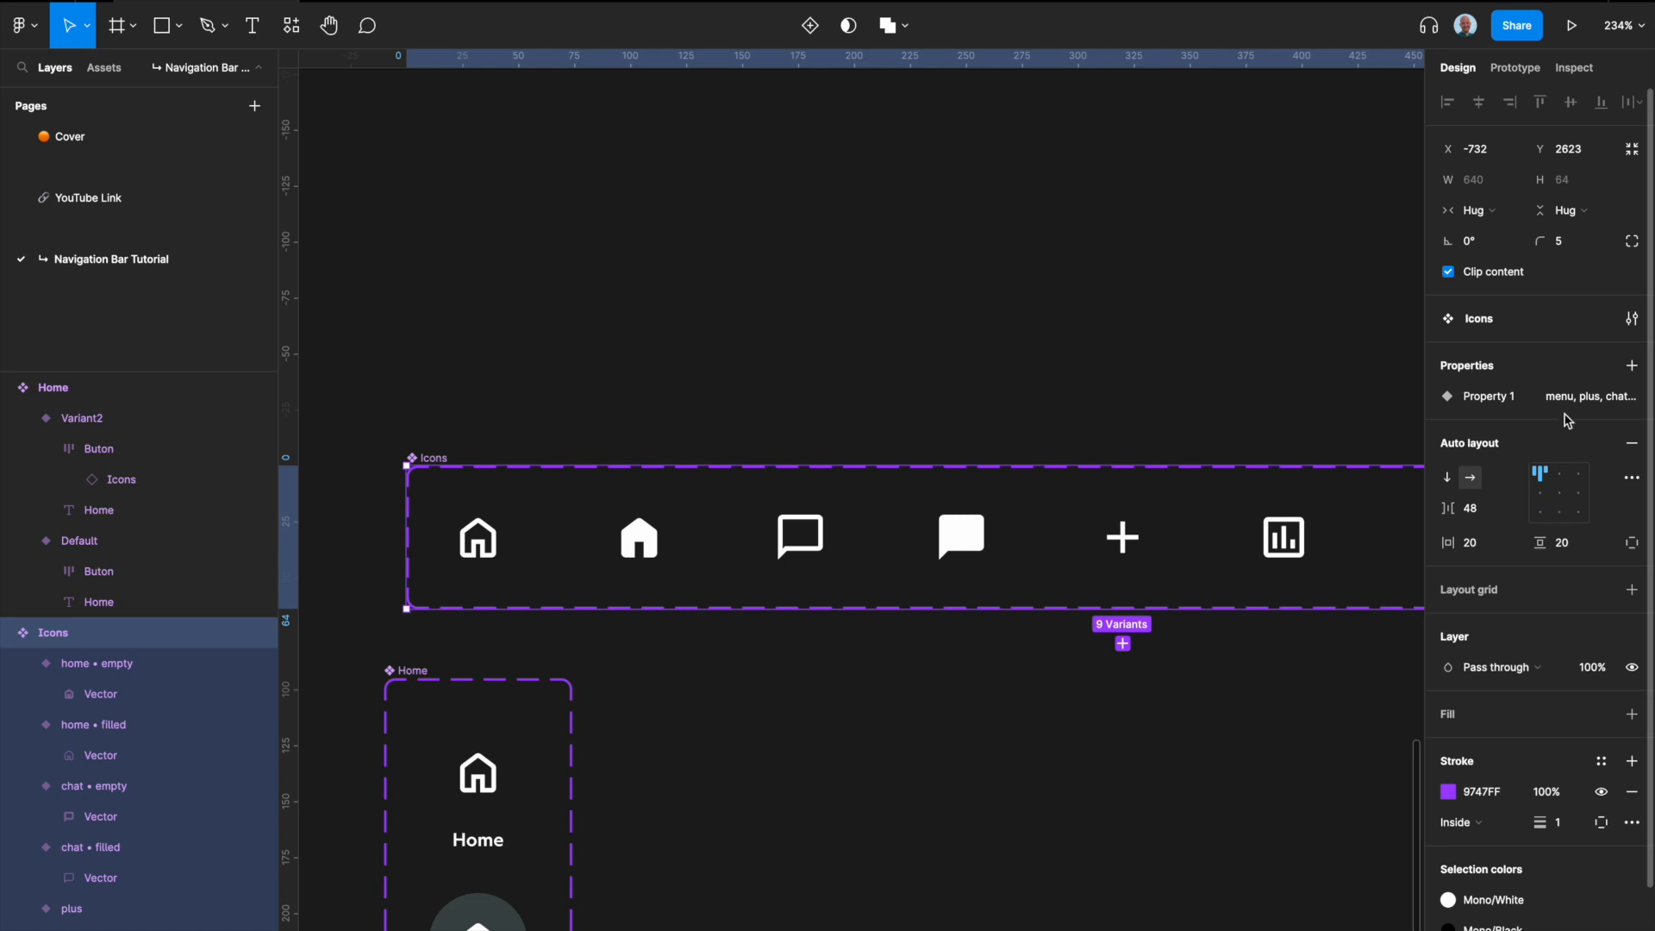
click(1602, 397)
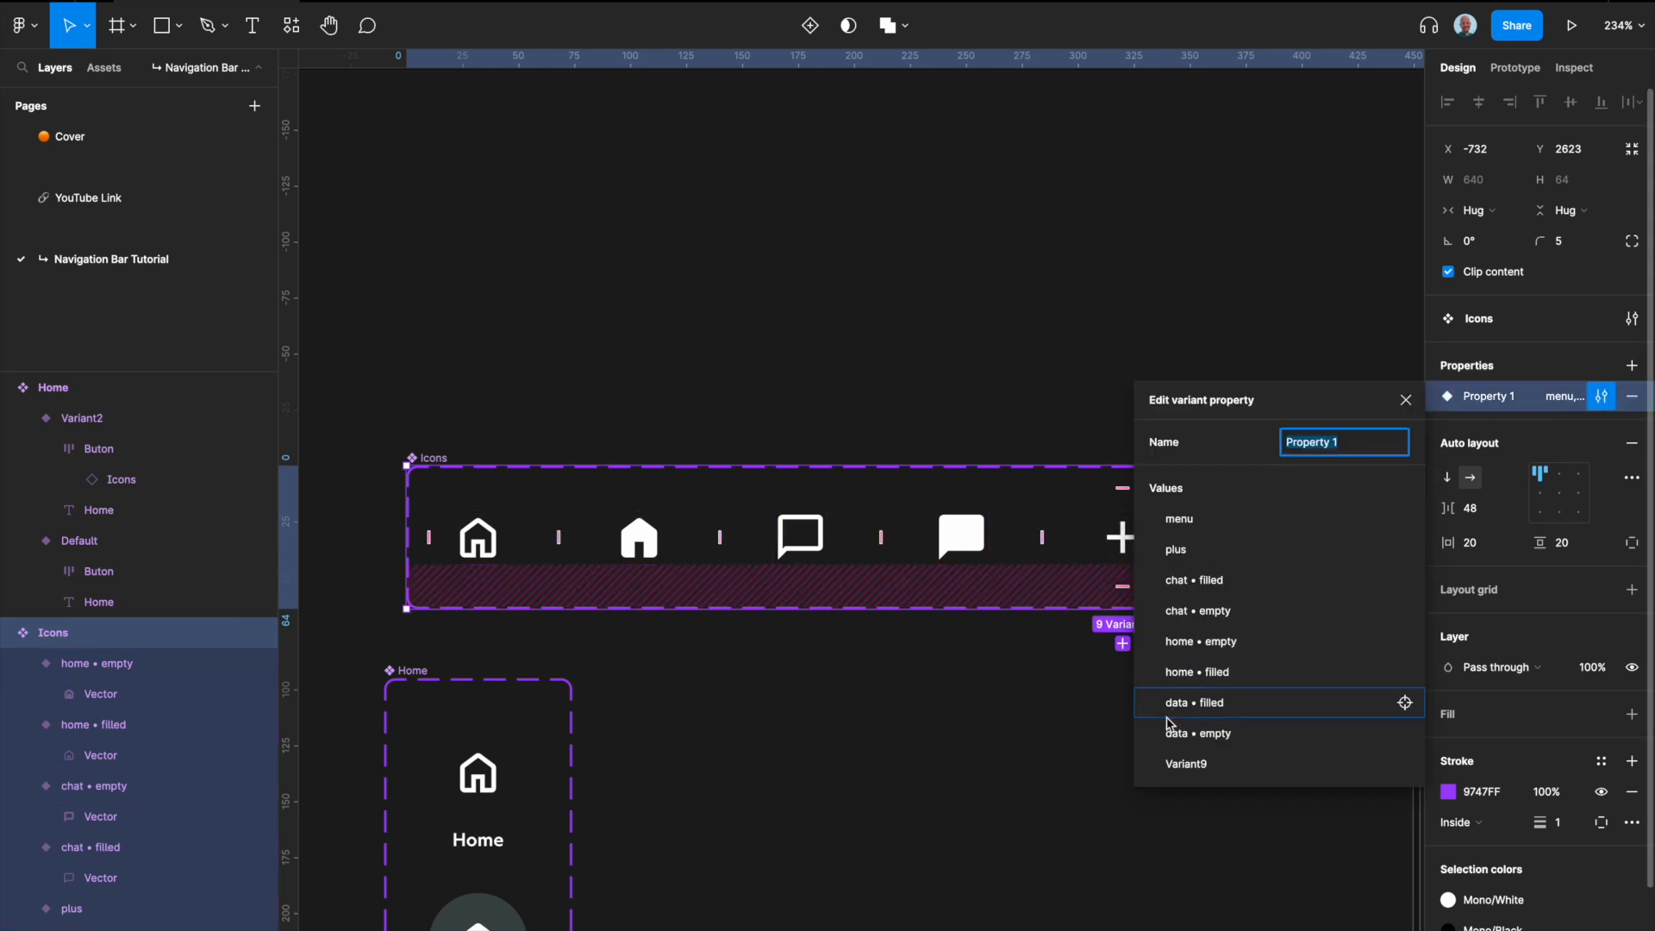
drag(1141, 672, 1138, 516)
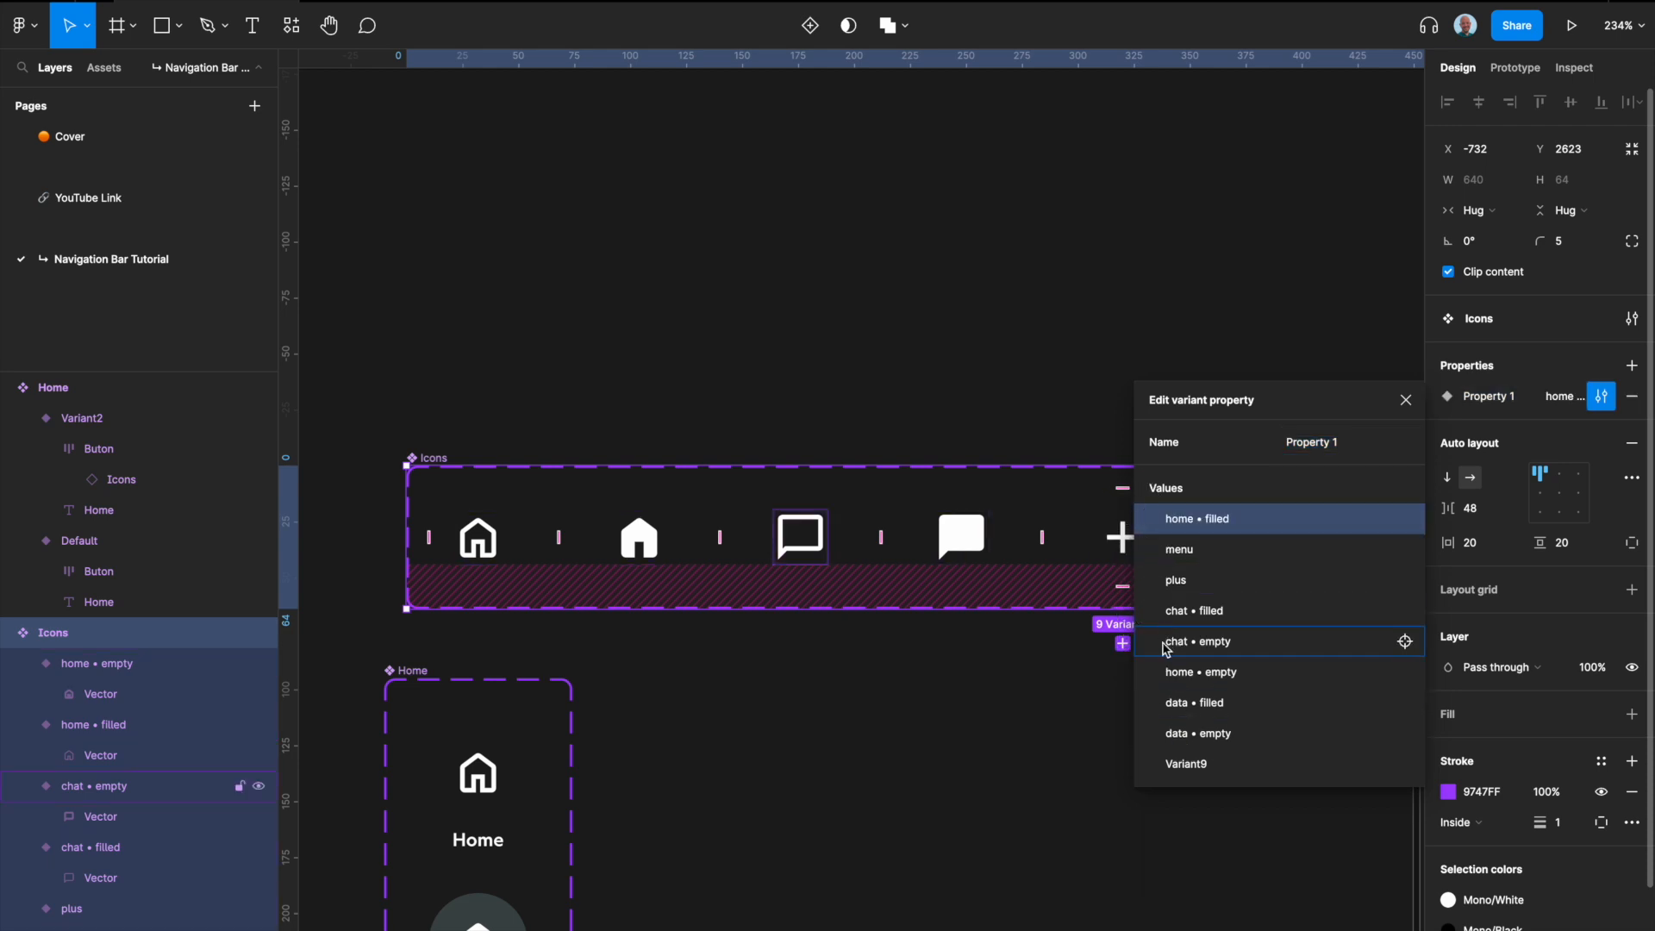
drag(1145, 673, 1150, 509)
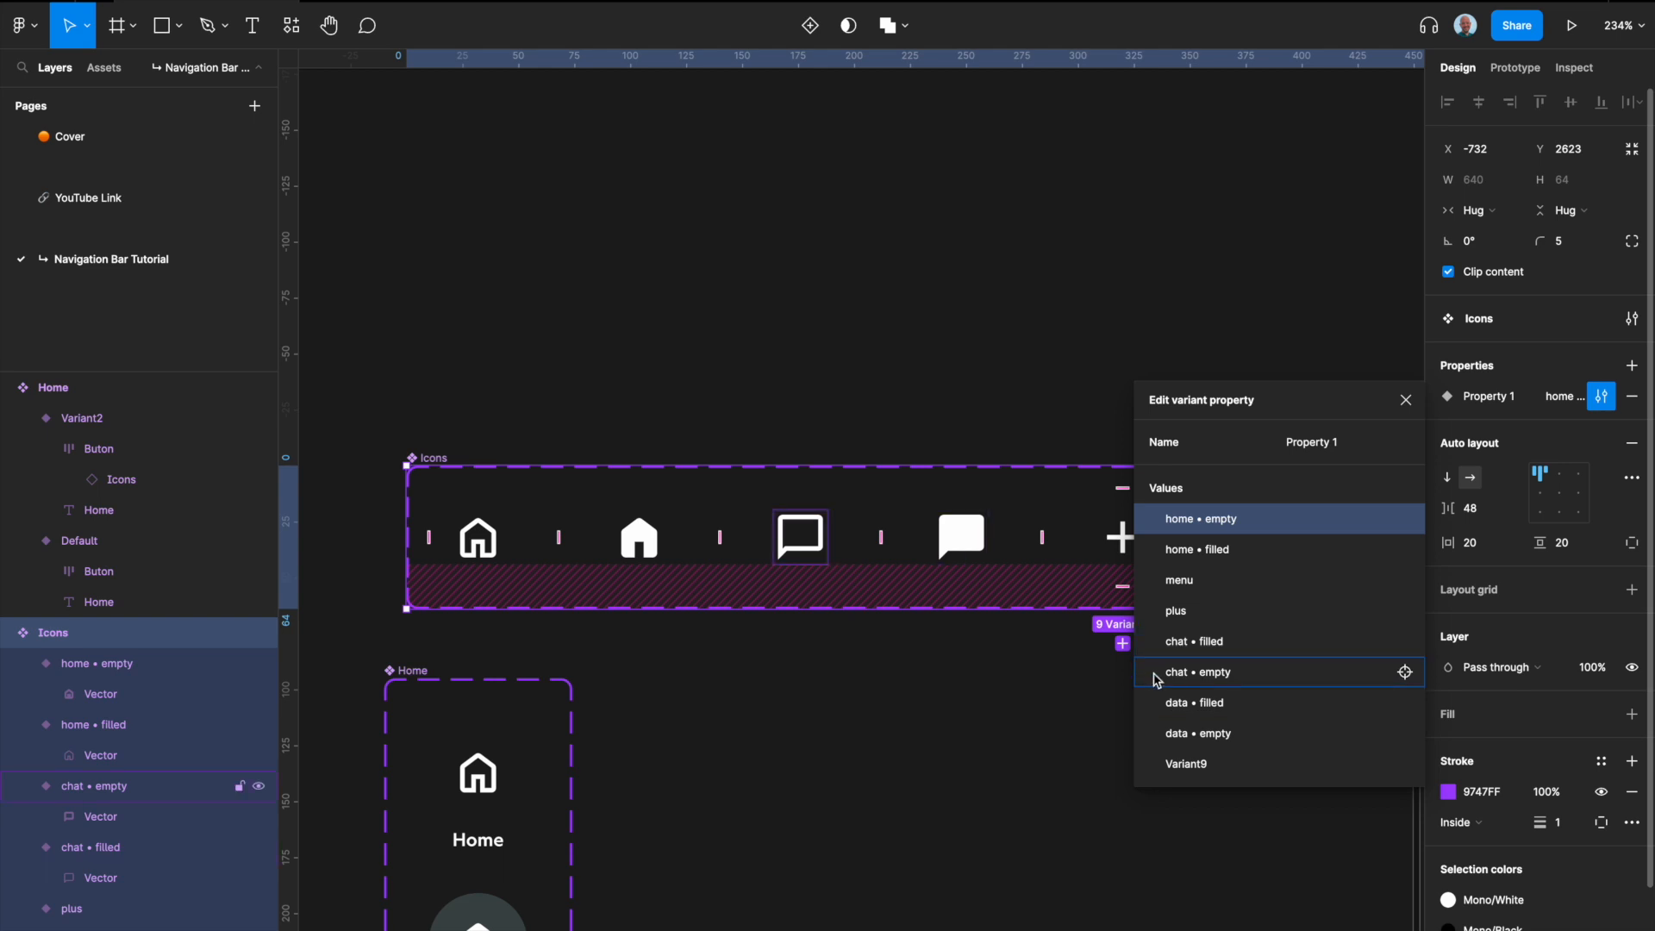
Step: Move the chat • empty and chat • filled values directly below home • filled in the Icons variant property
drag(1154, 681, 1143, 576)
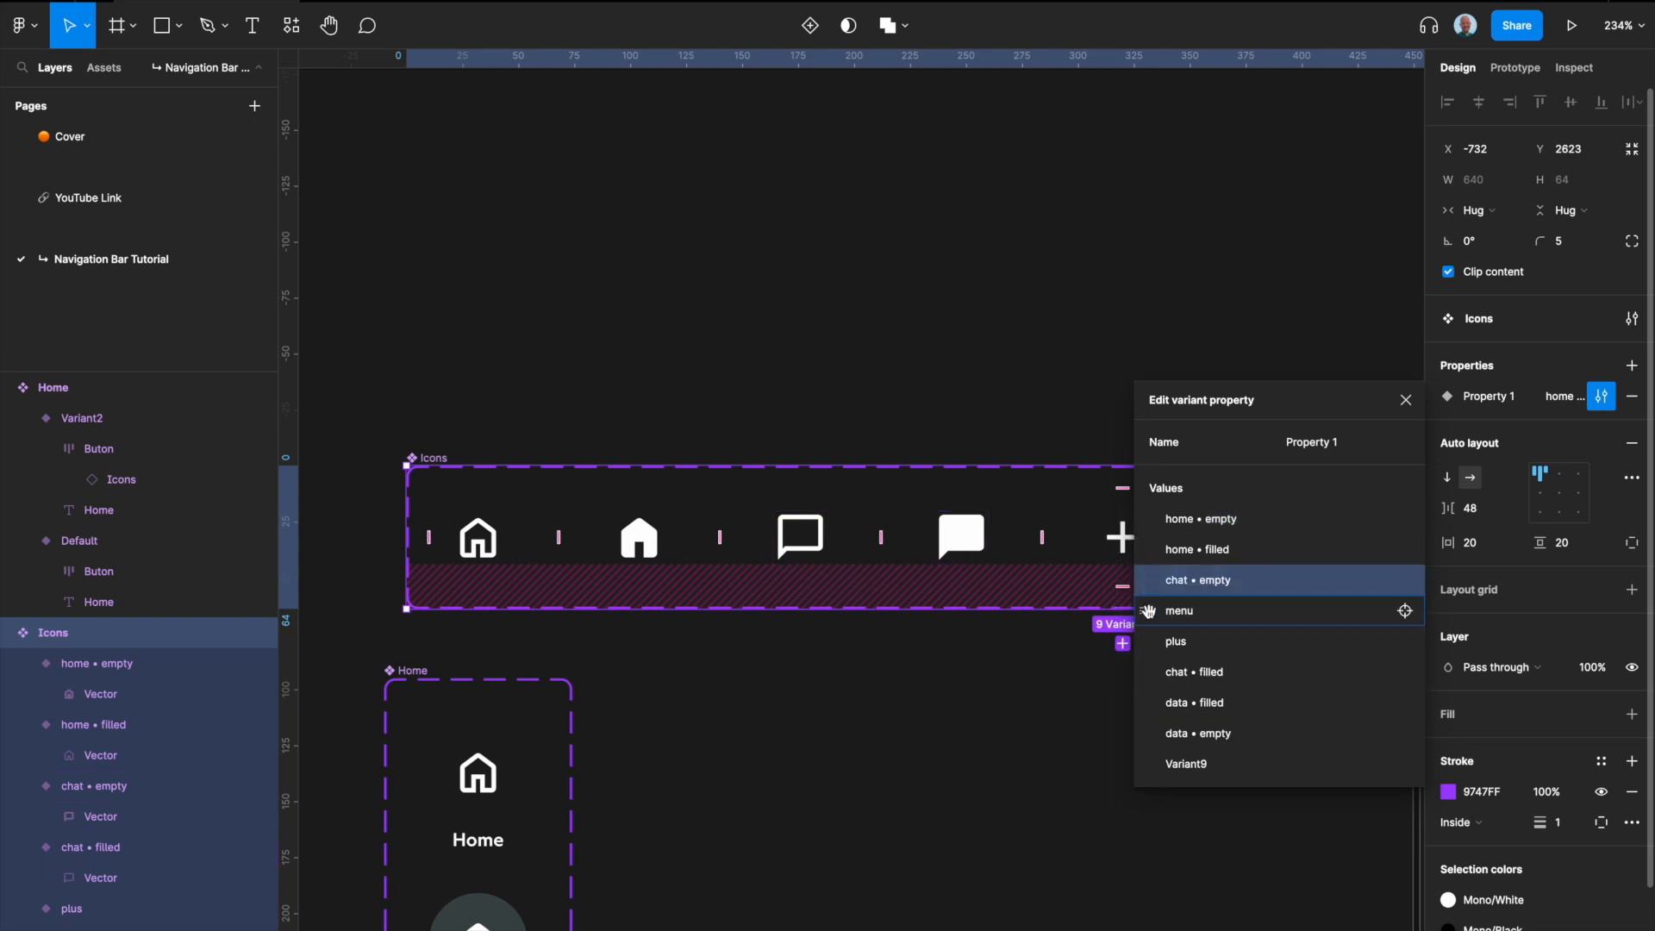
drag(1150, 672, 1151, 608)
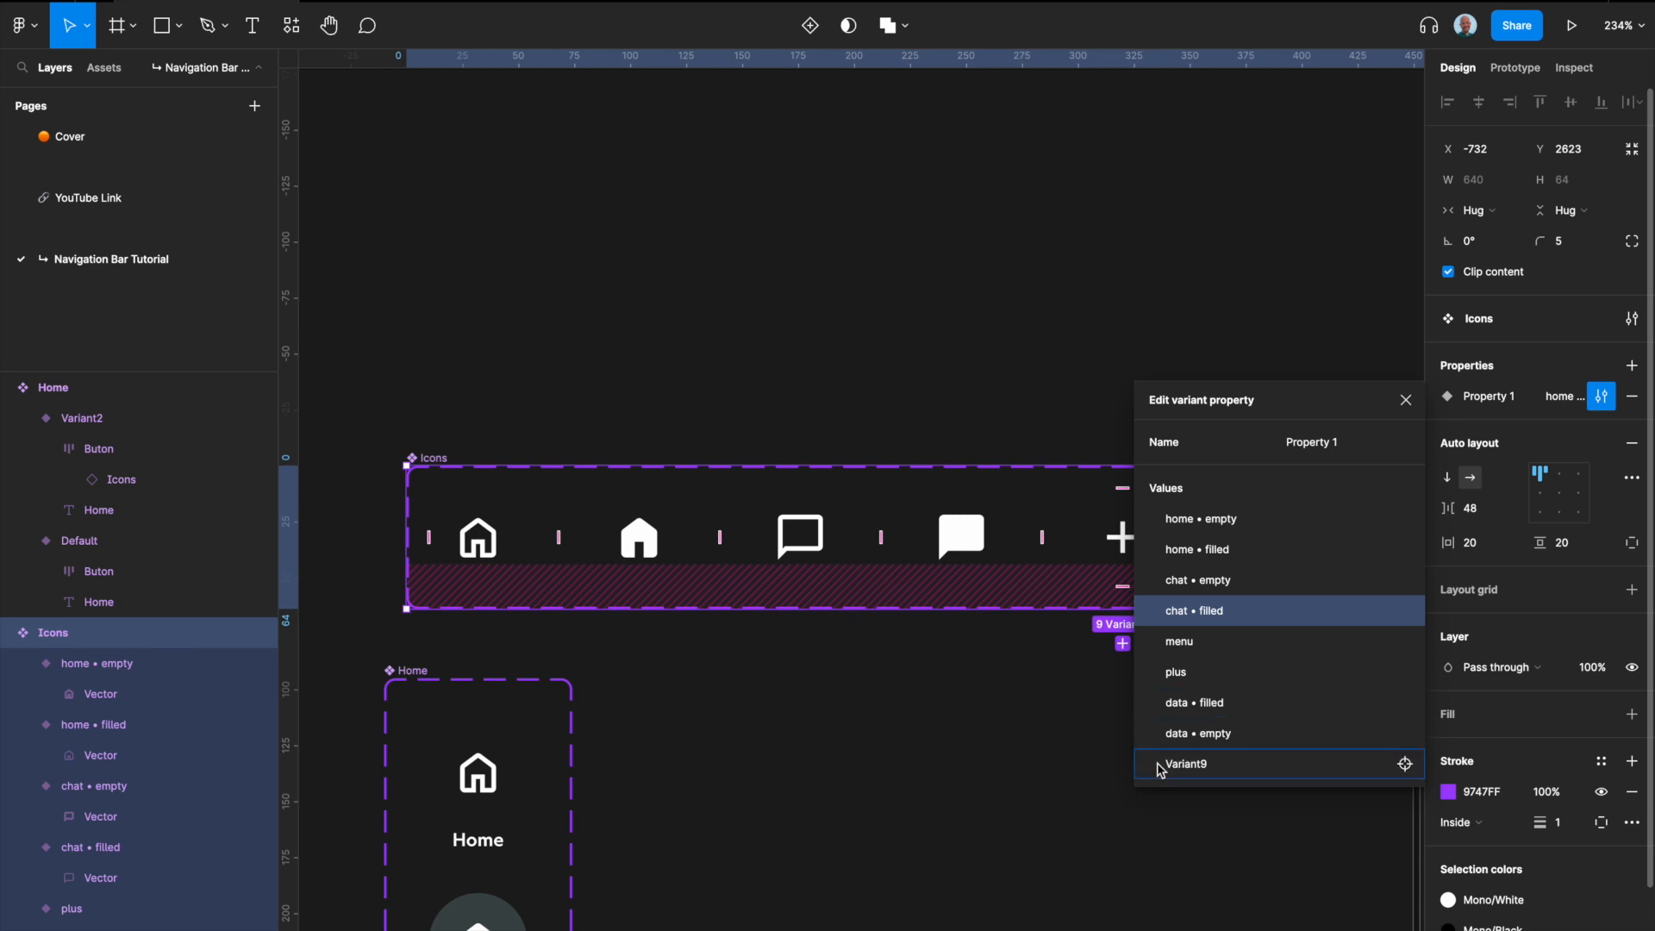
scroll(901, 560, right, 3)
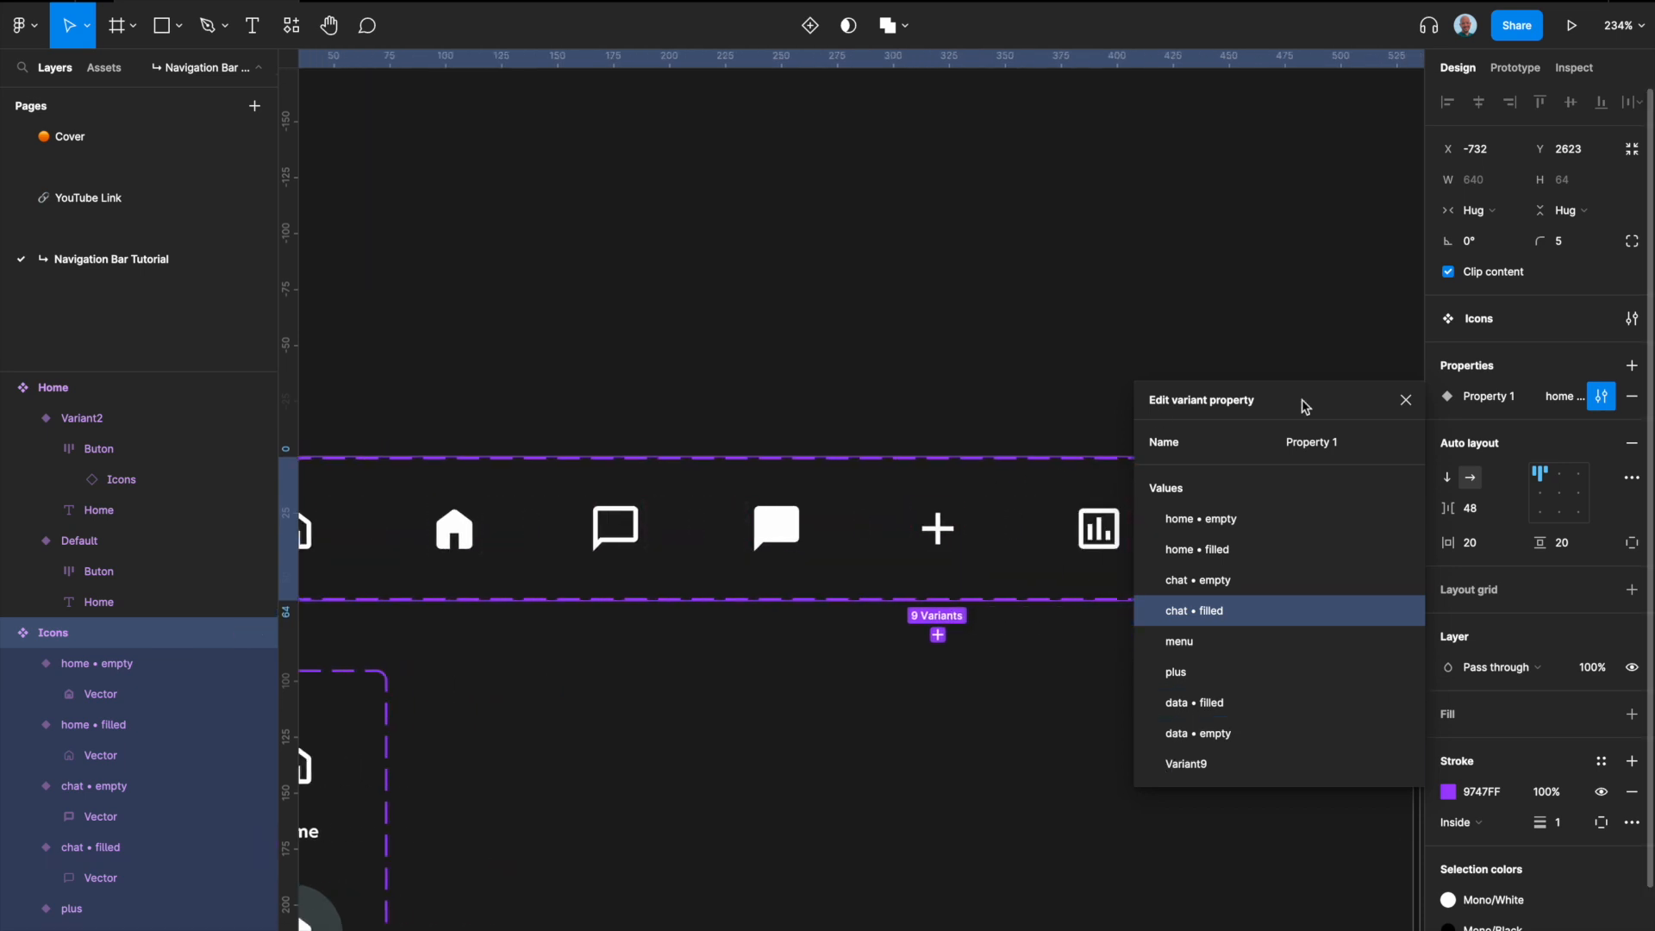
click(1406, 400)
Step: Rename the Icons variant with the white circle and three dots as menu • filled
click(1098, 529)
click(938, 529)
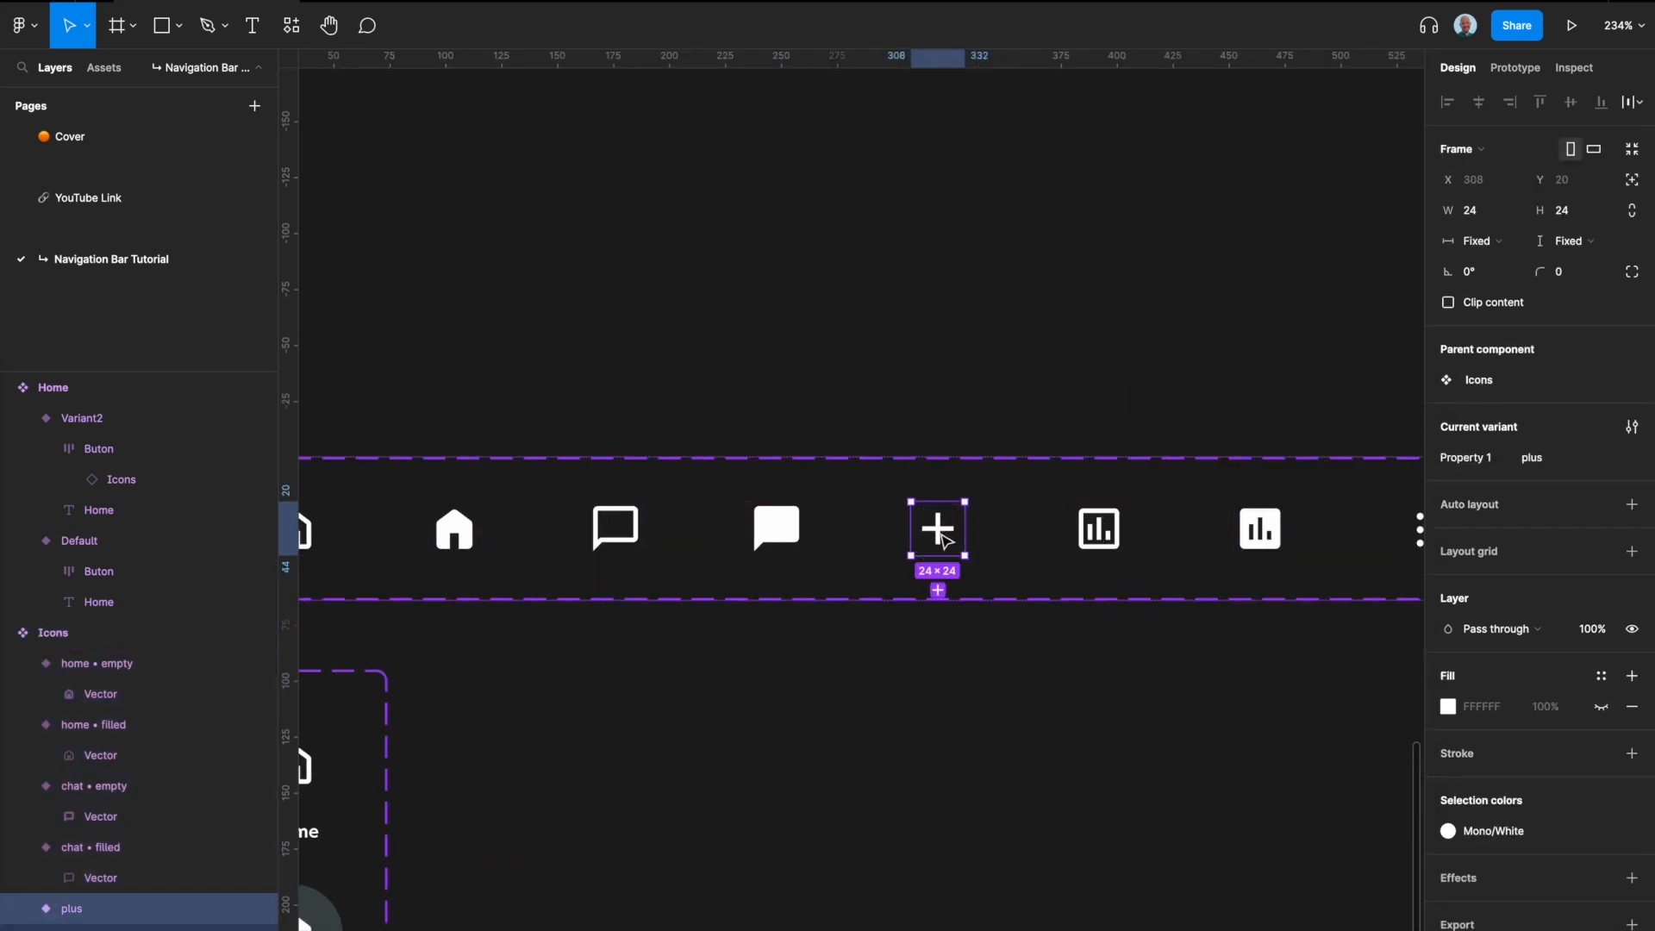
scroll(946, 541, right, 1)
scroll(946, 542, right, 5)
click(1025, 520)
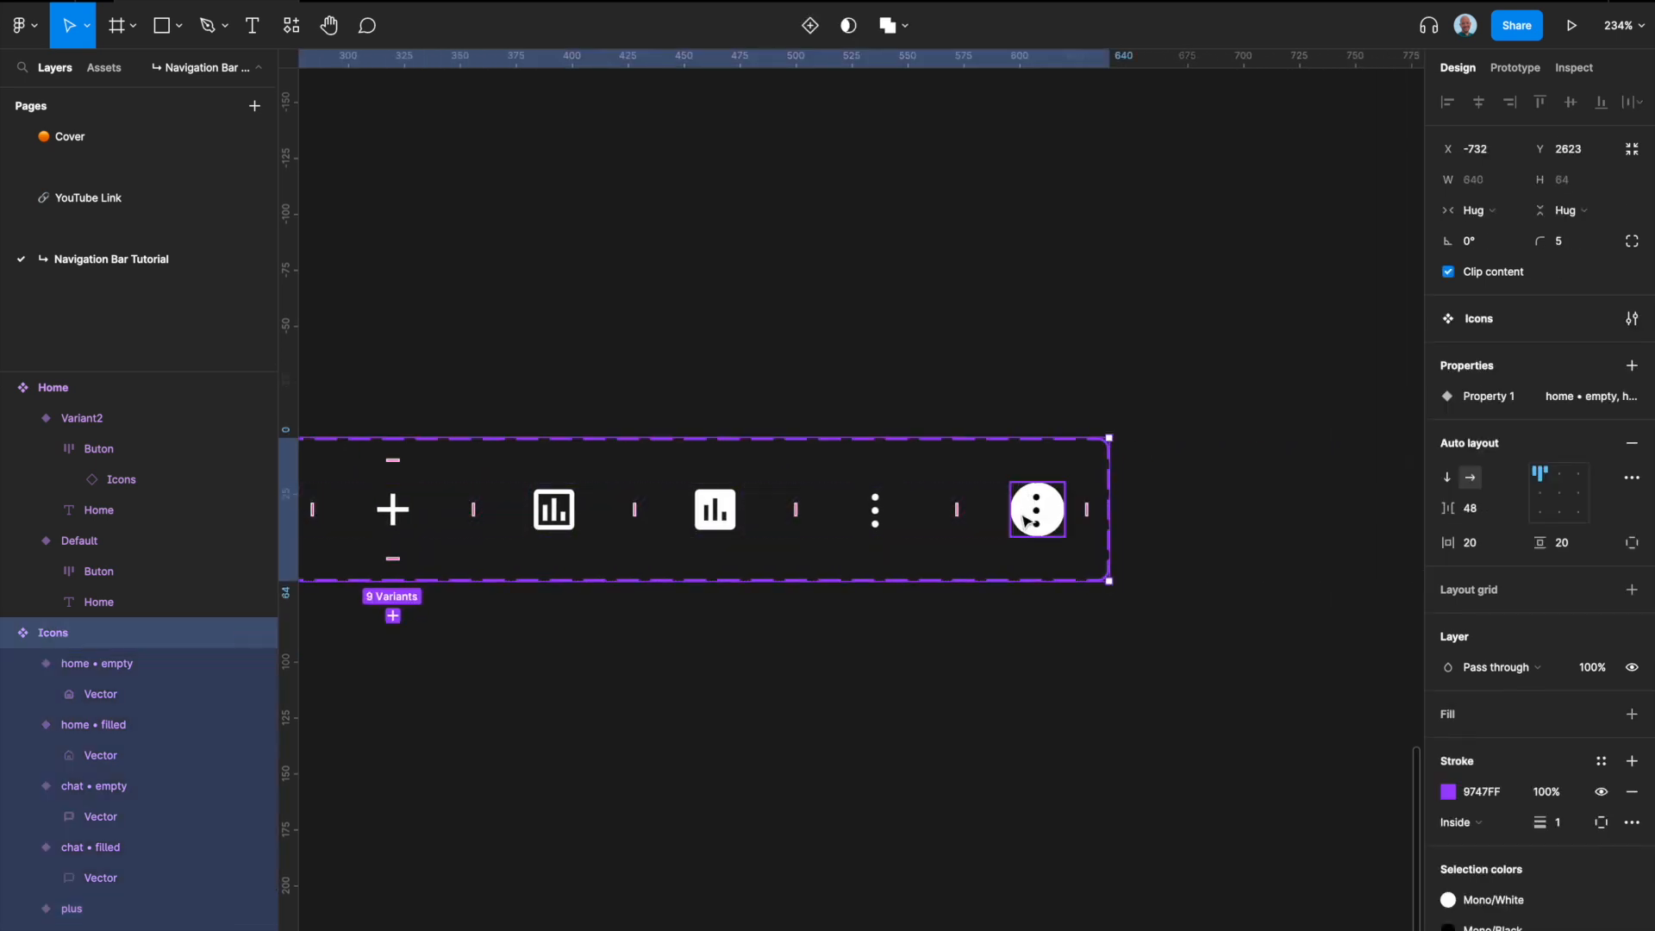
click(1030, 520)
click(1557, 462)
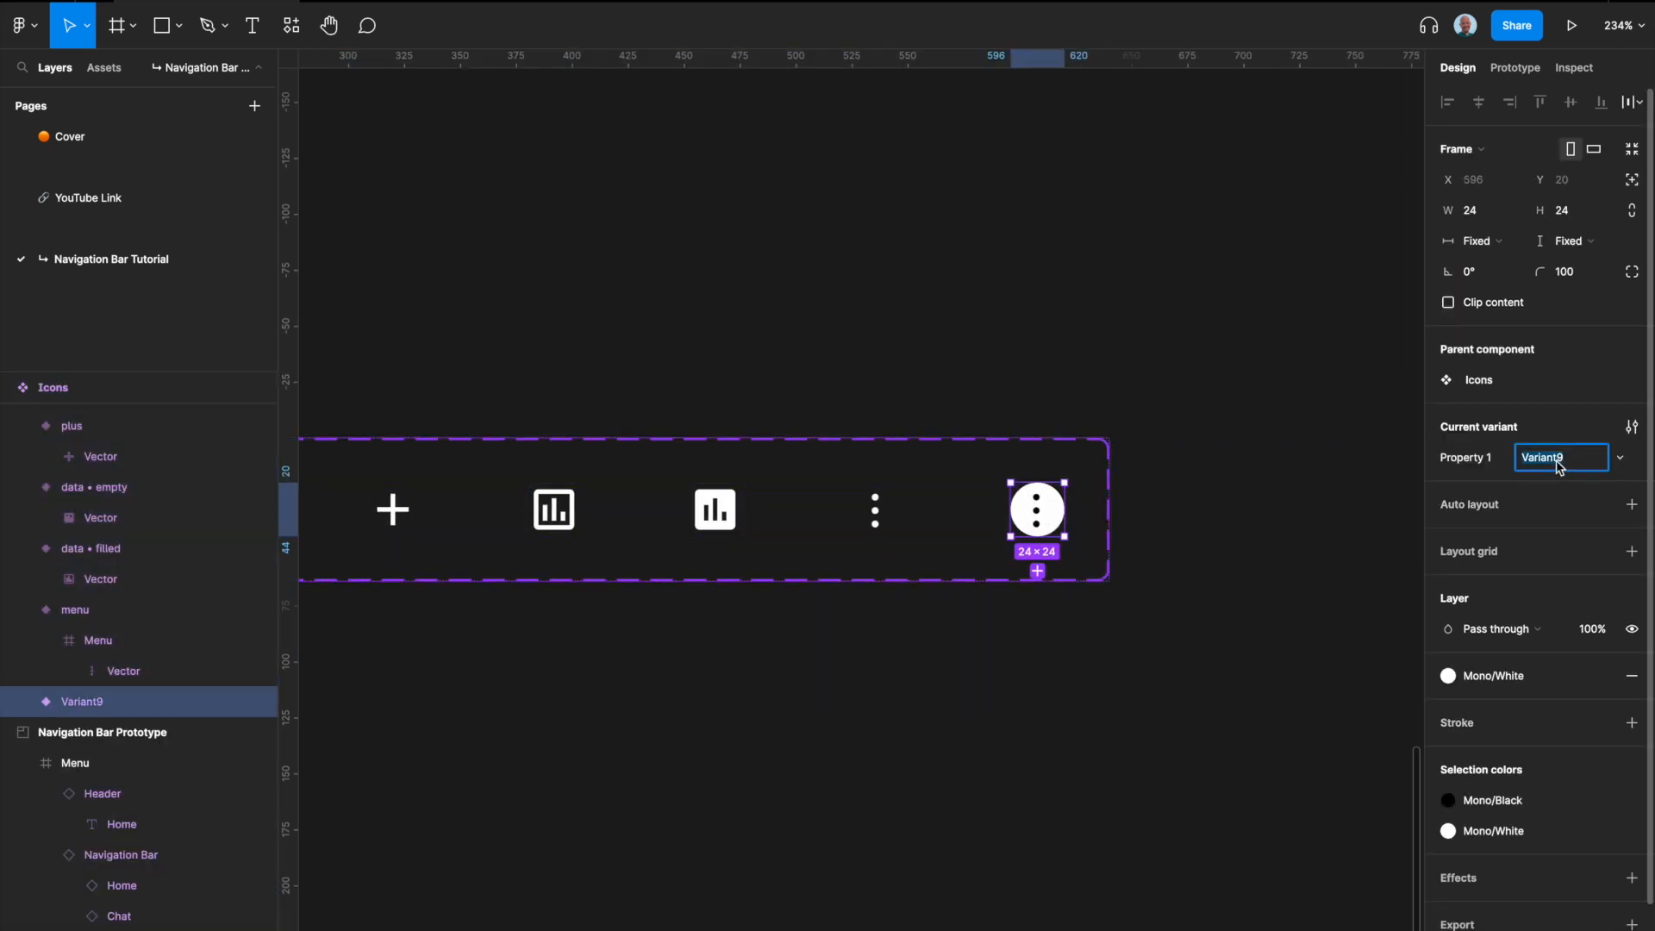
text(mn)
key(BackSpace)
text(enu • fill)
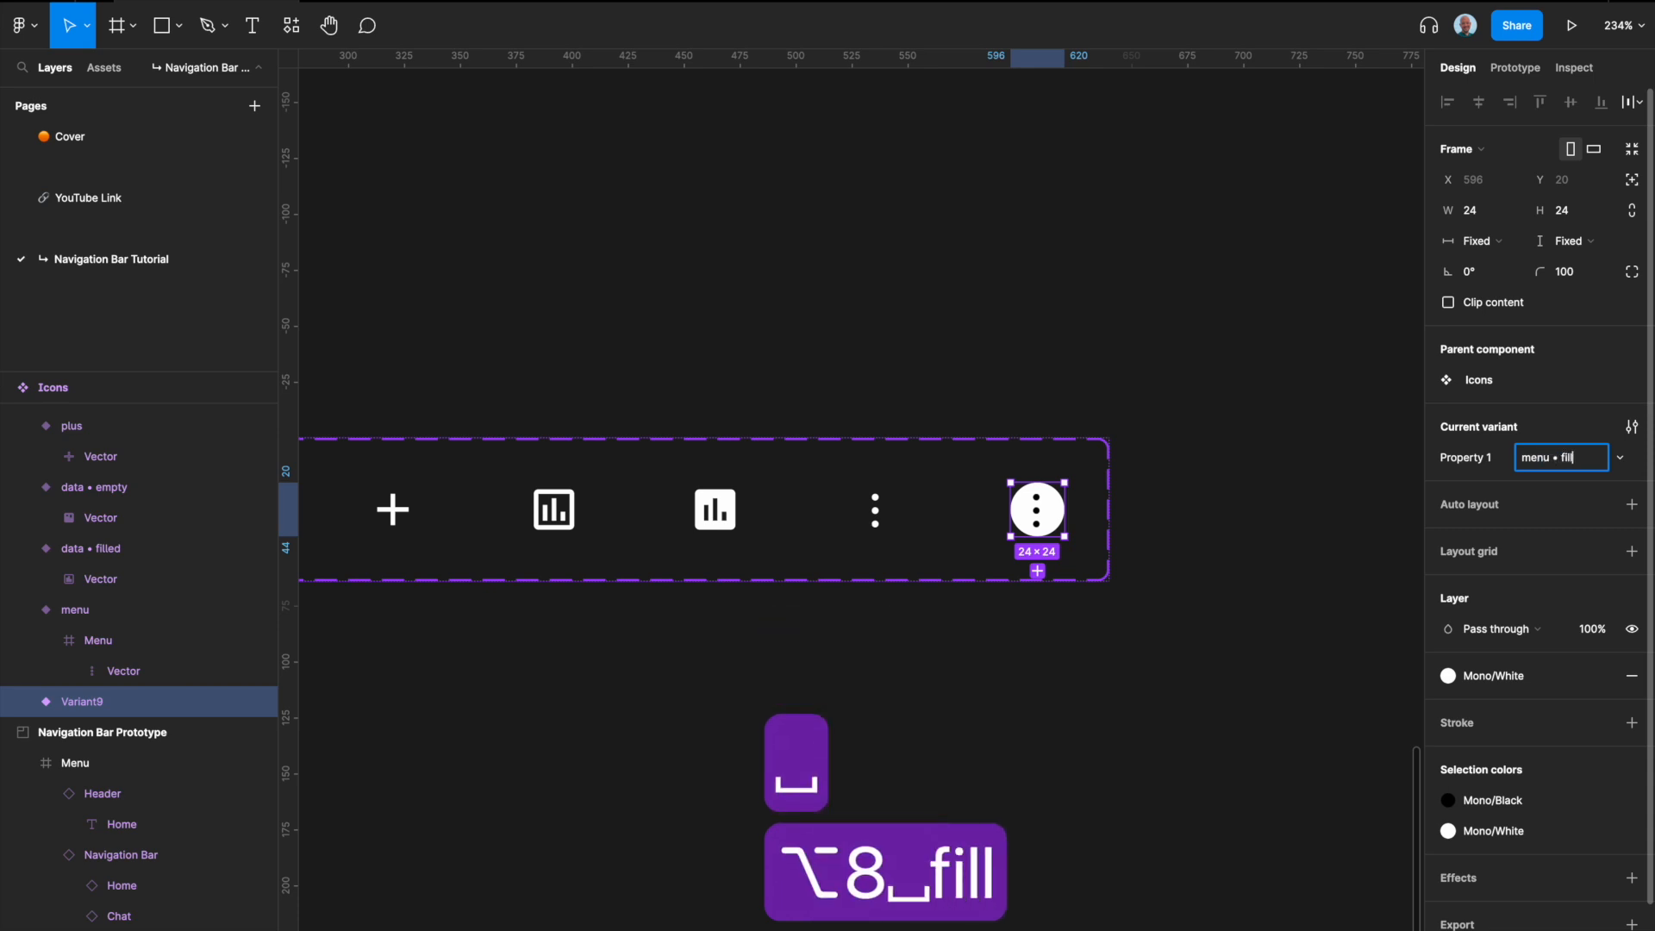
text(ed)
key(Return)
Step: Move the menu value directly above menu • filled in the Icons variant property
scroll(1204, 477, left, 10)
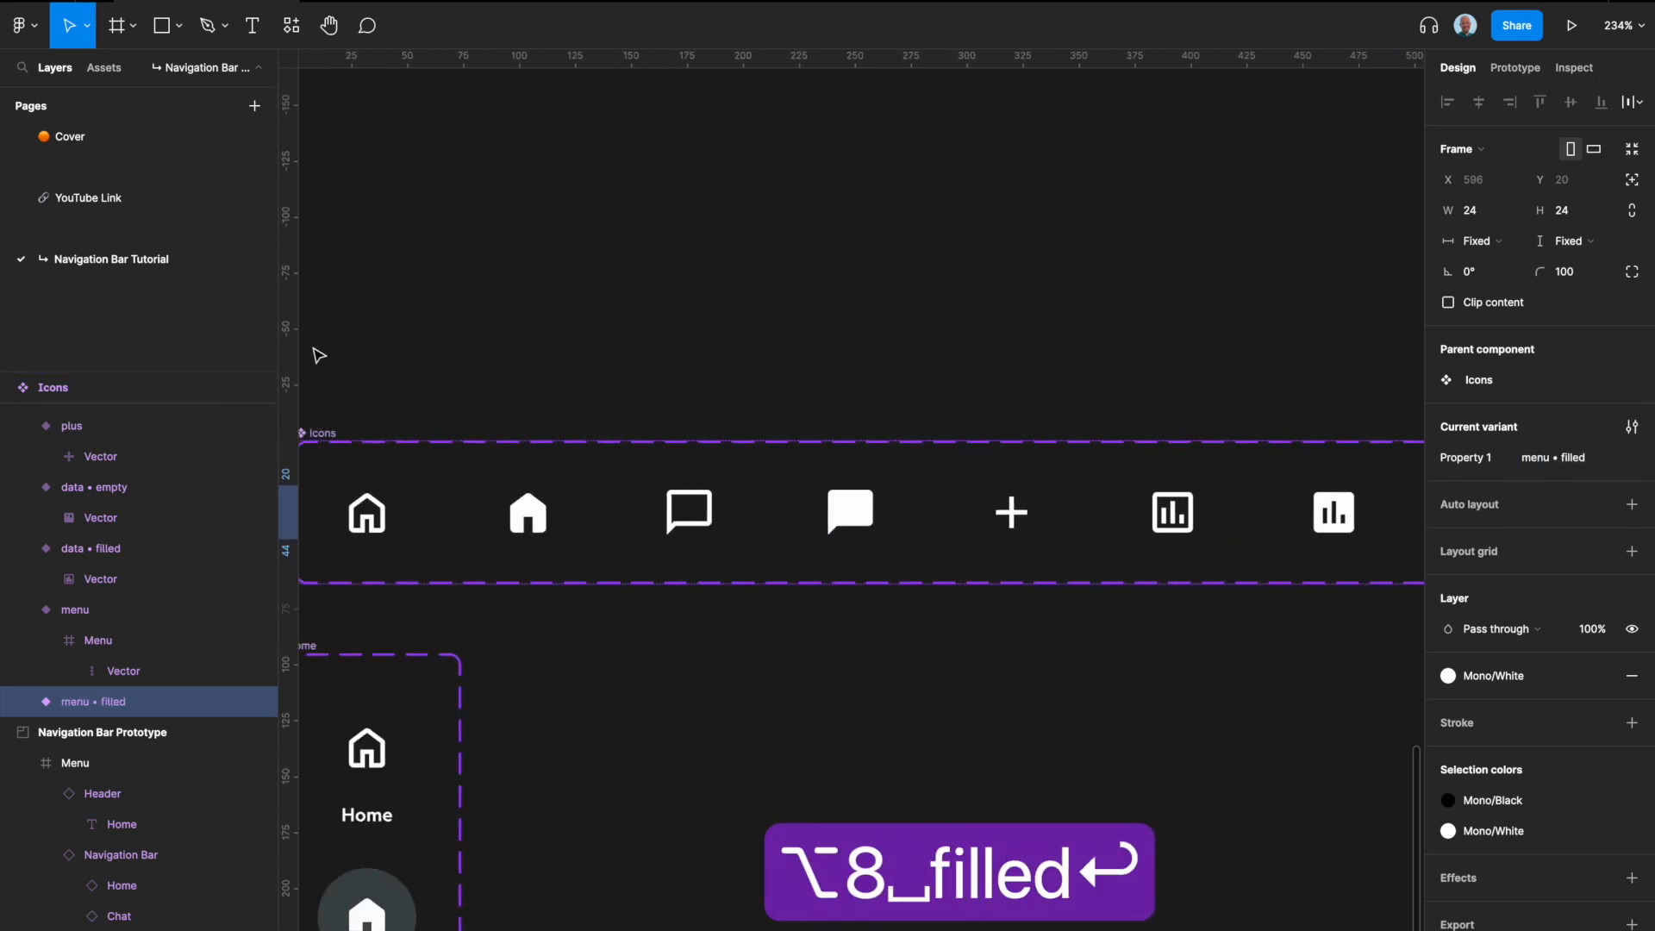
scroll(319, 355, left, 4)
click(483, 434)
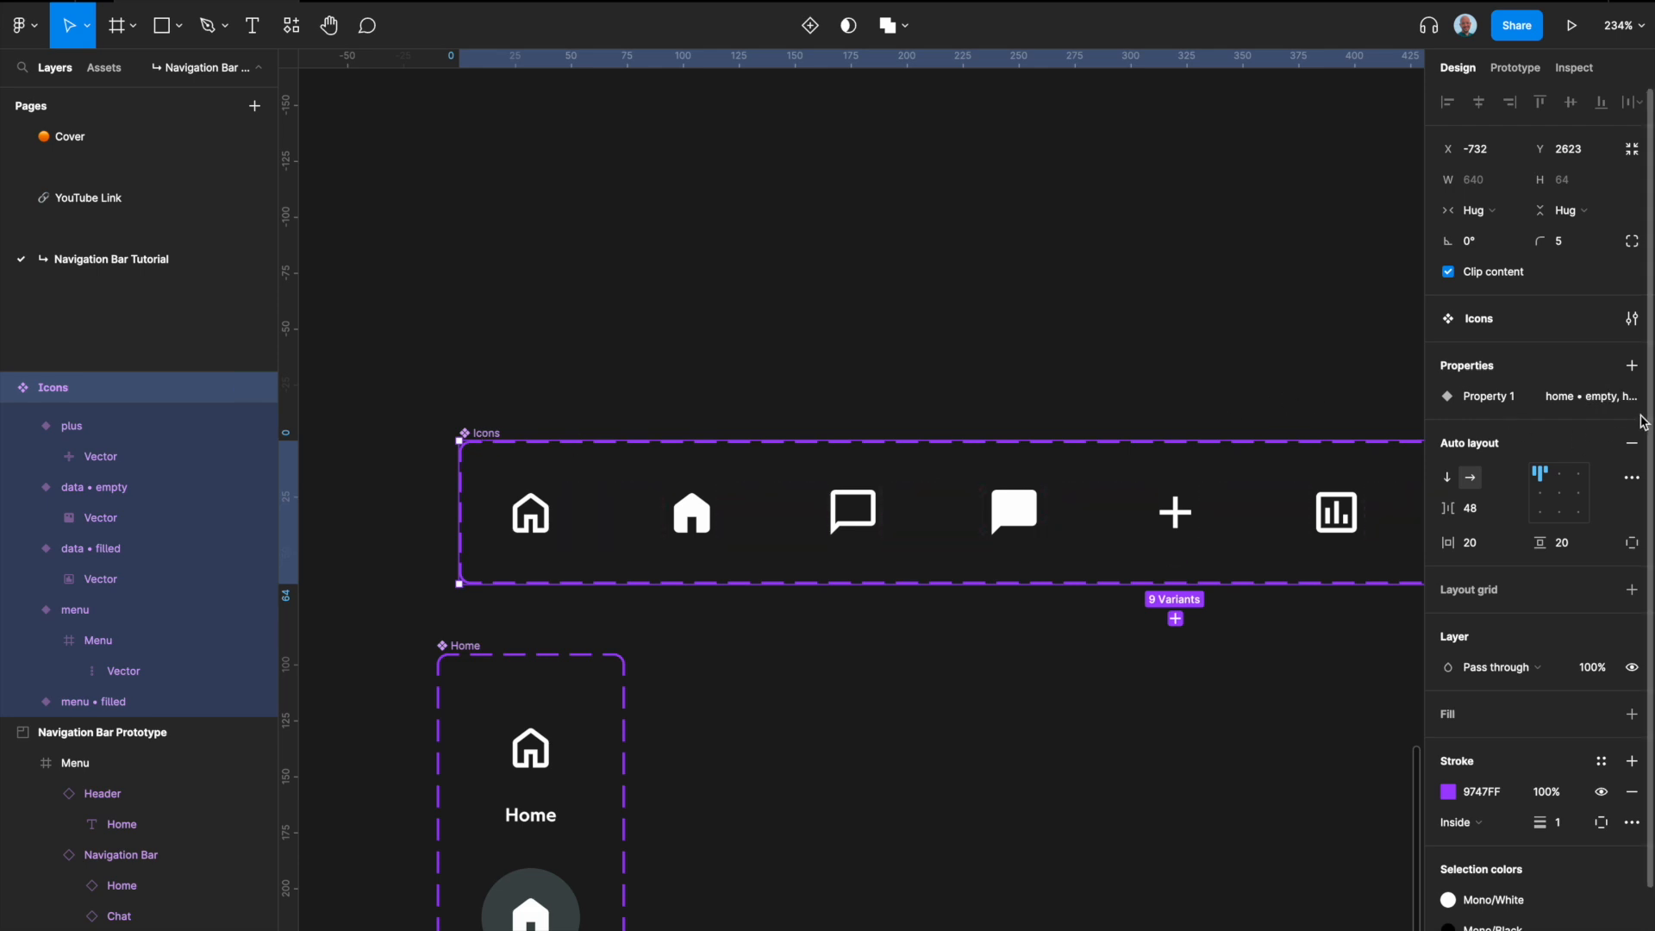
click(1602, 397)
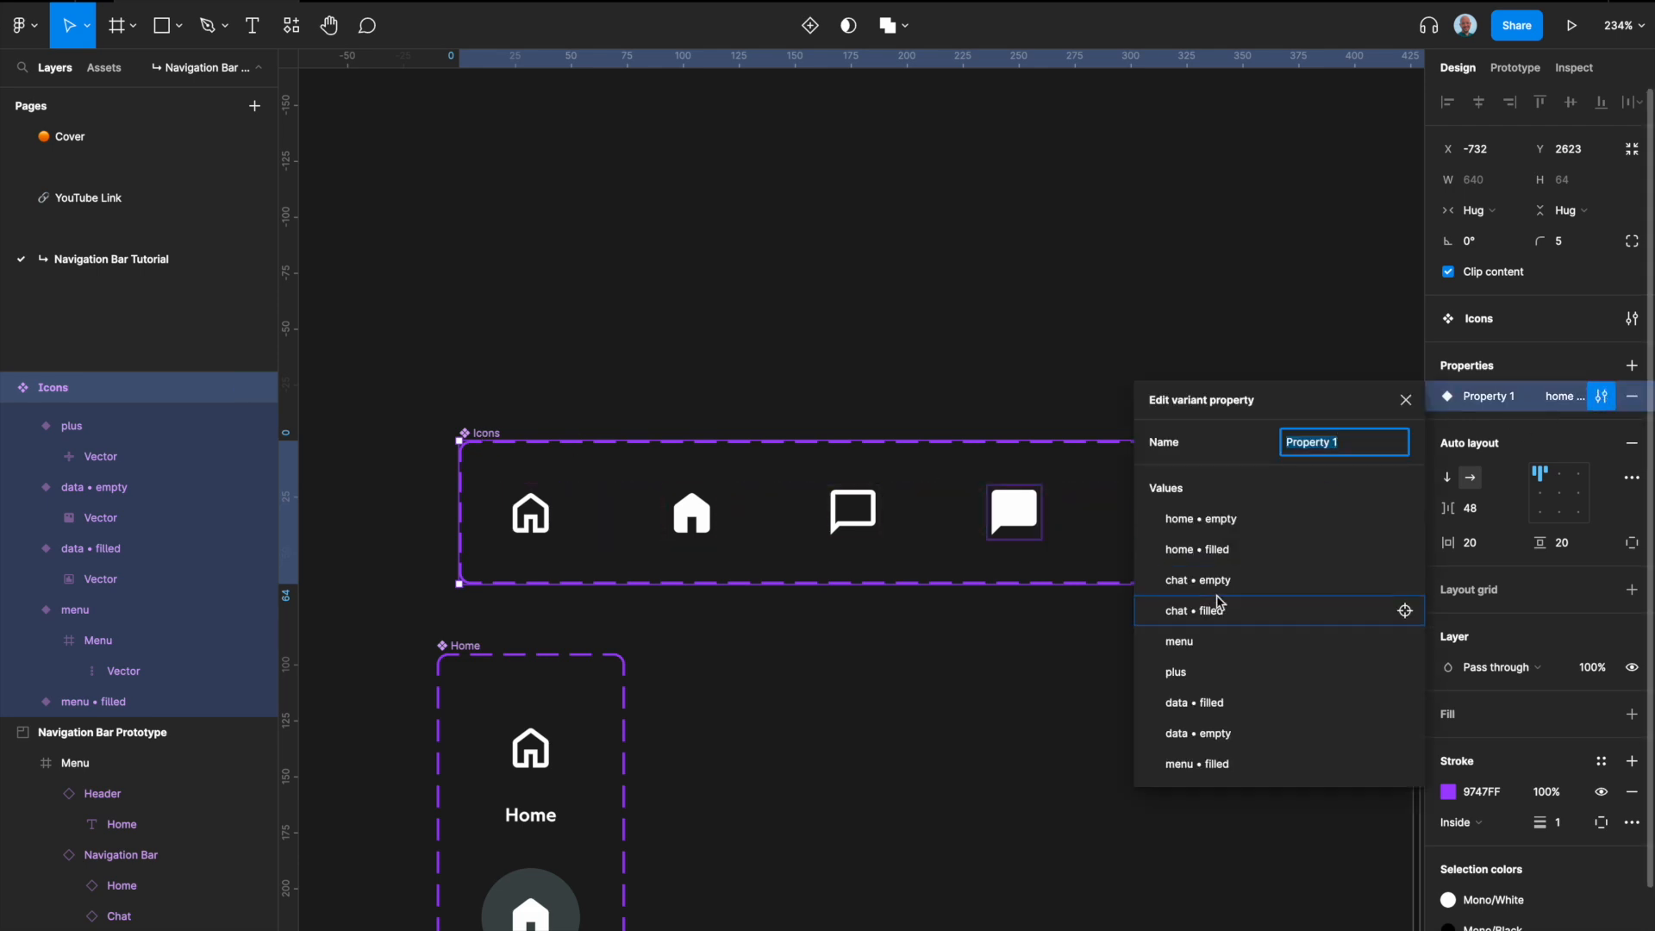
double_click(1186, 675)
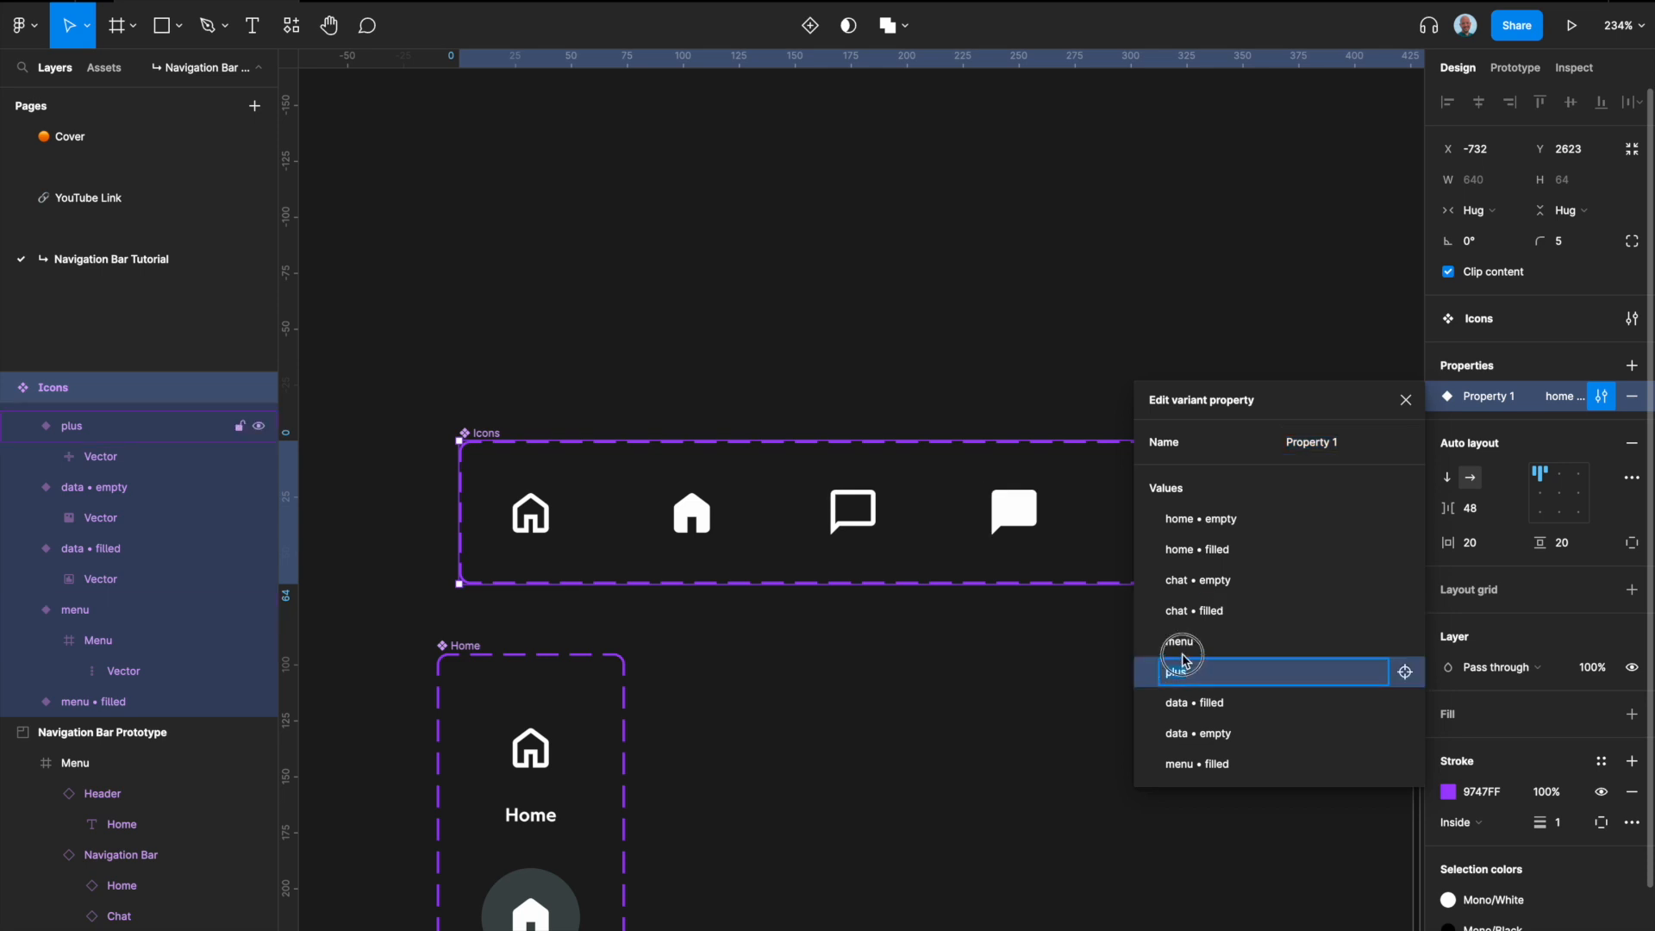
drag(1138, 676, 1147, 748)
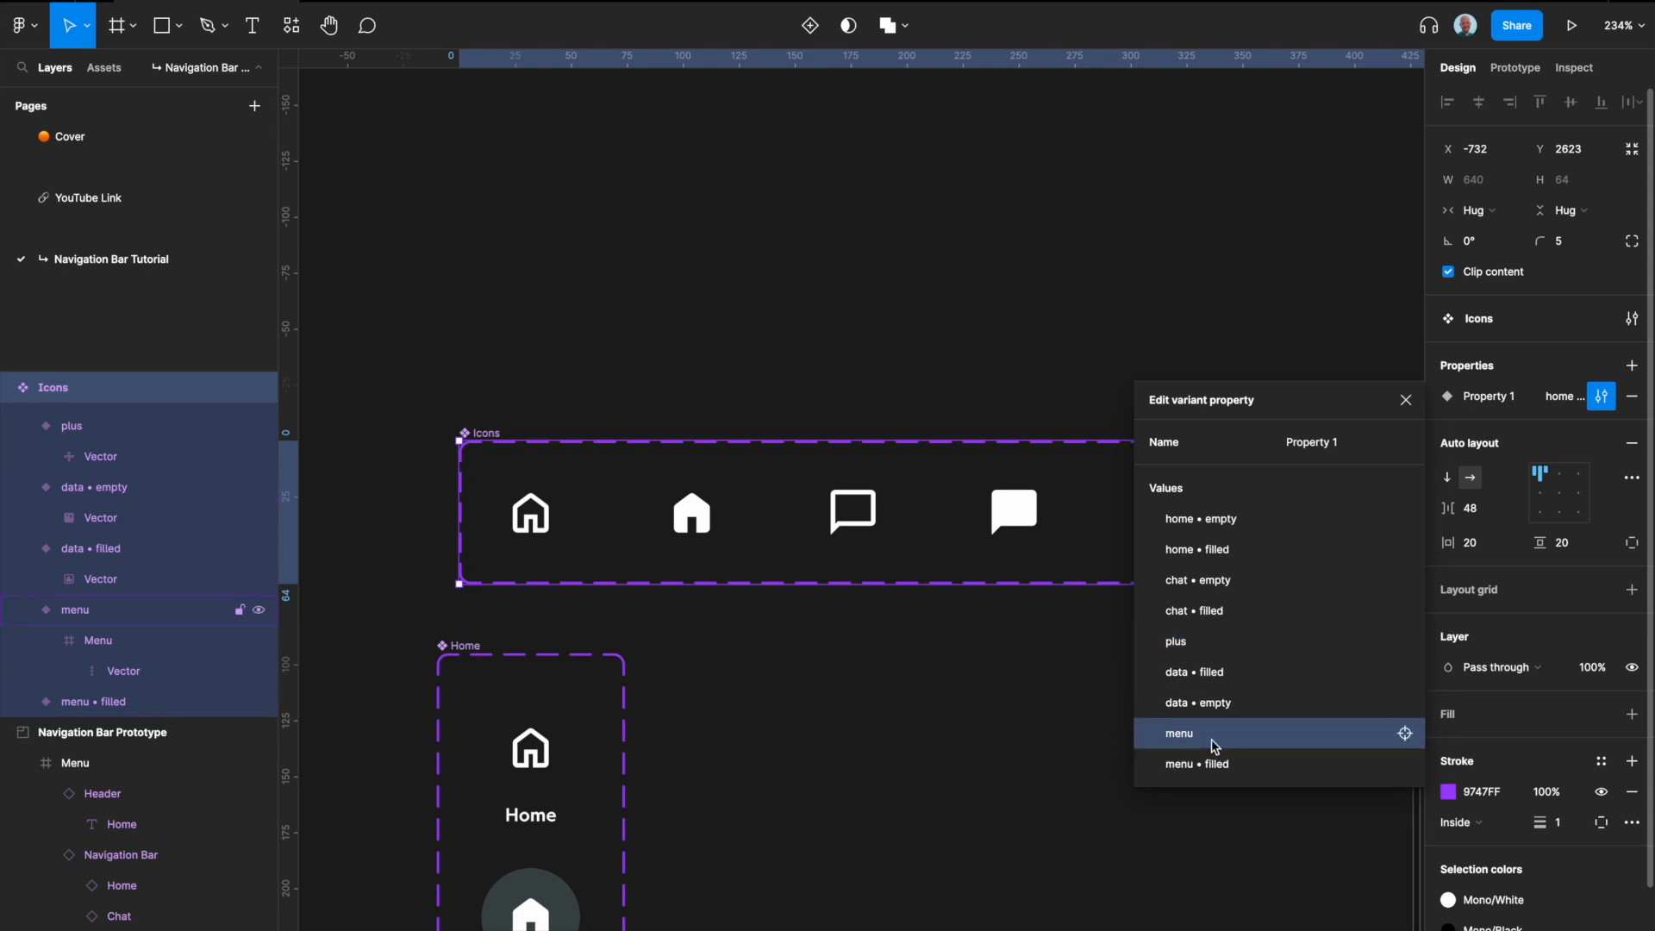
Step: Rename the menu value of the Icons variant property as menu • empty
double_click(1194, 735)
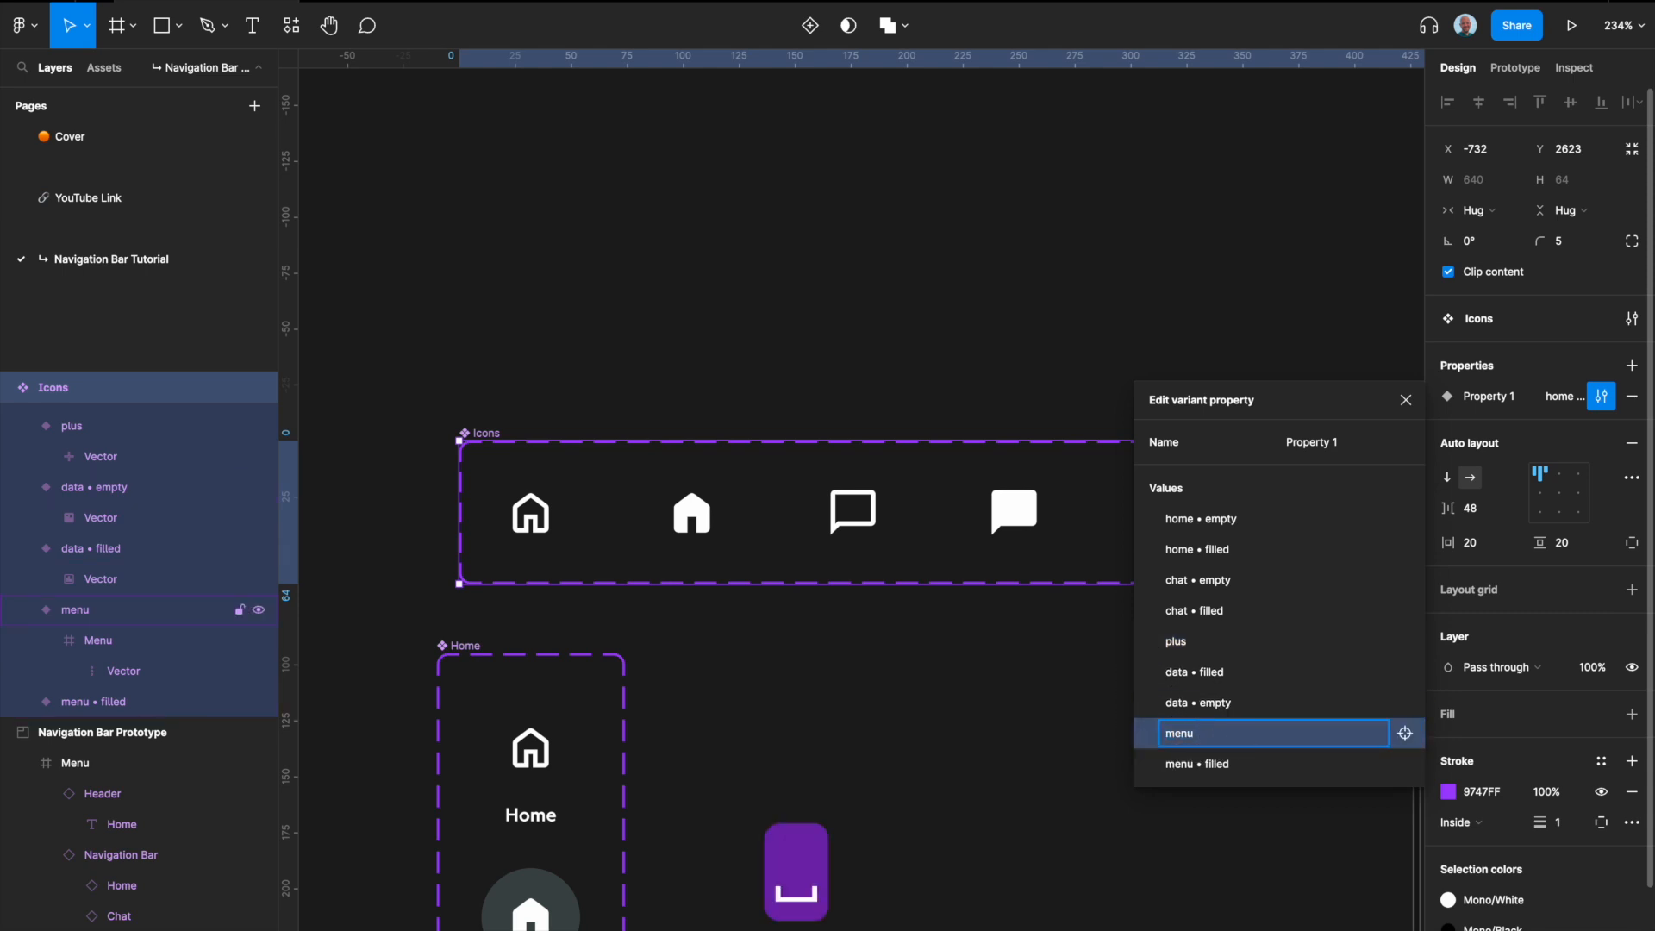
key(super+8)
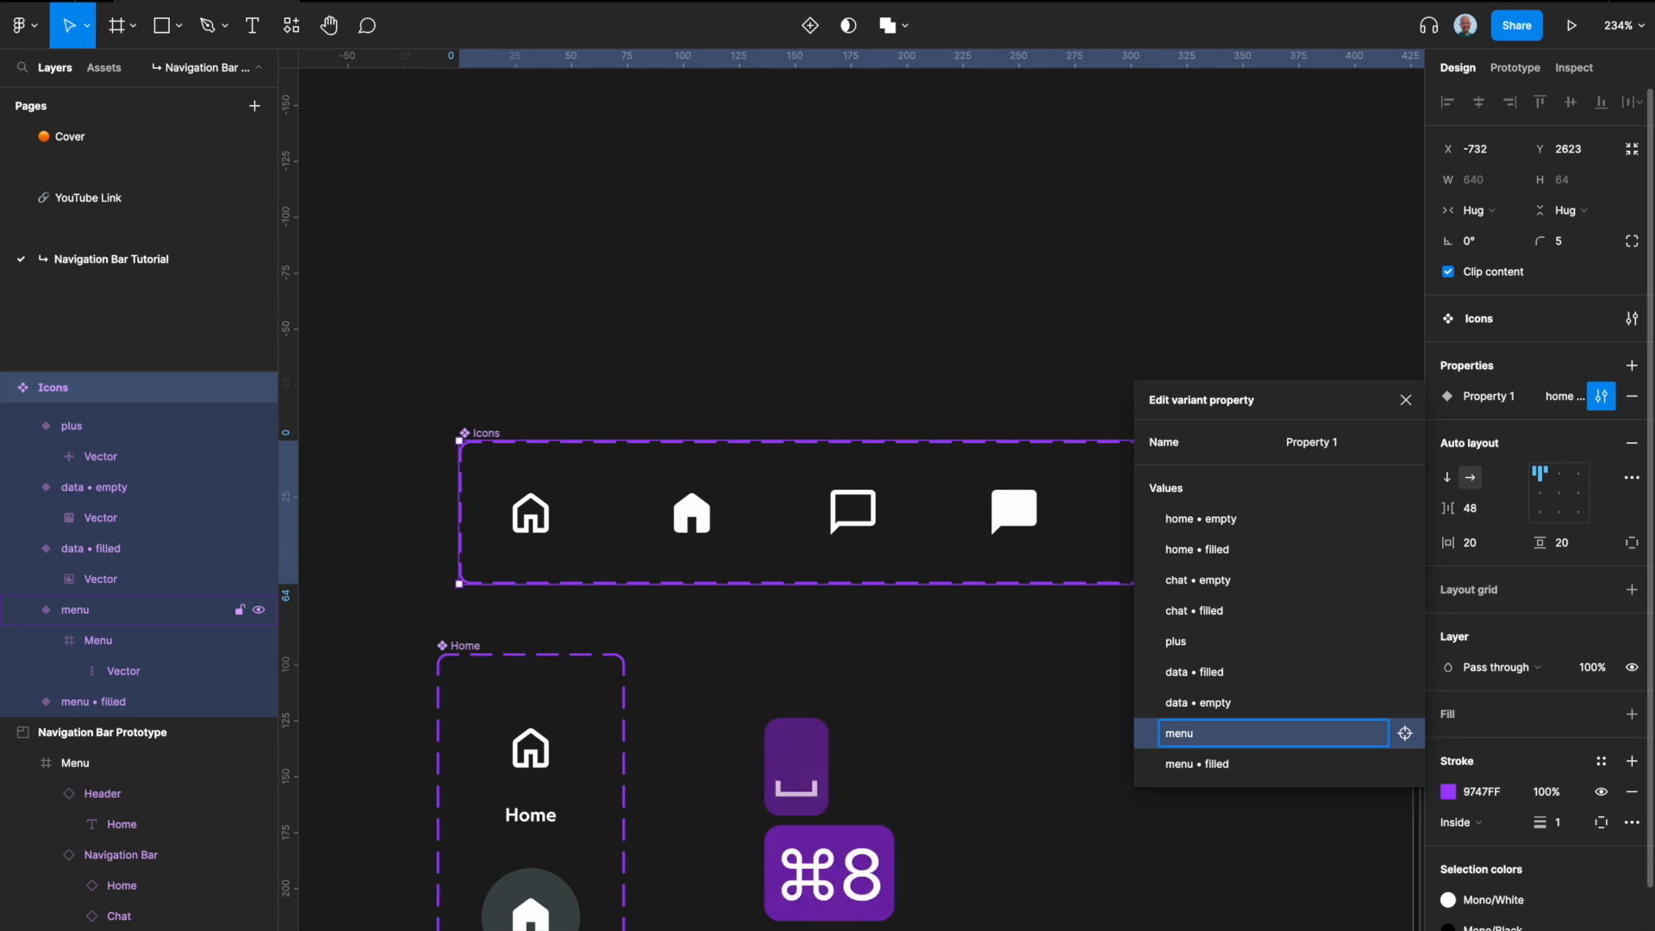
text(• )
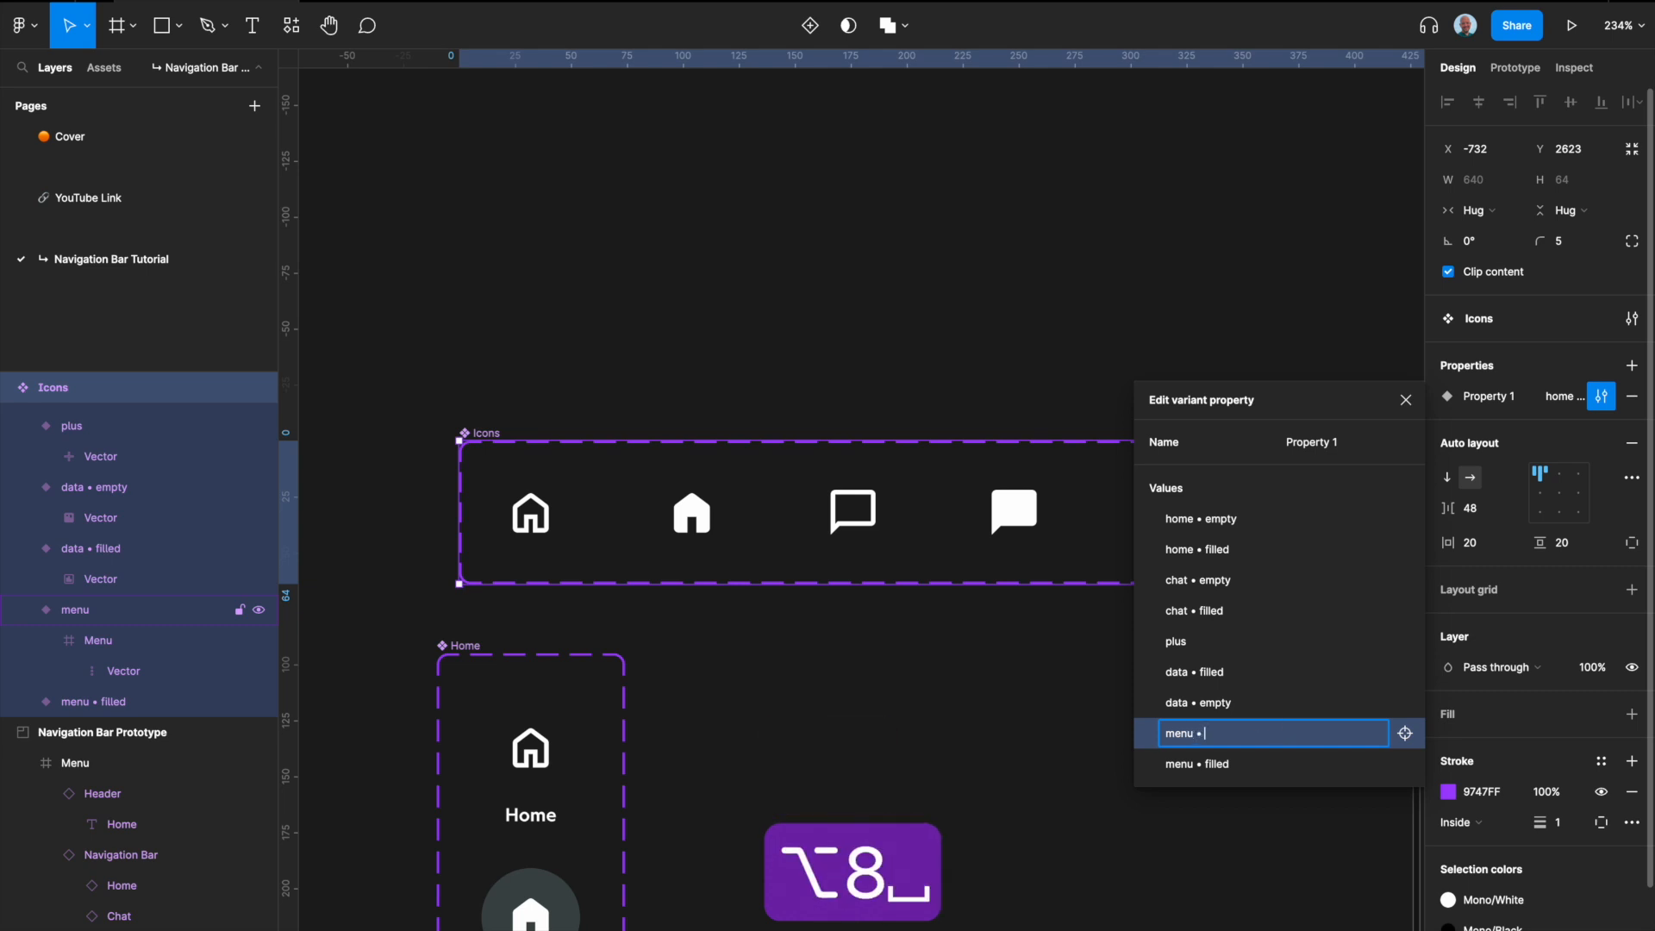
text(empty)
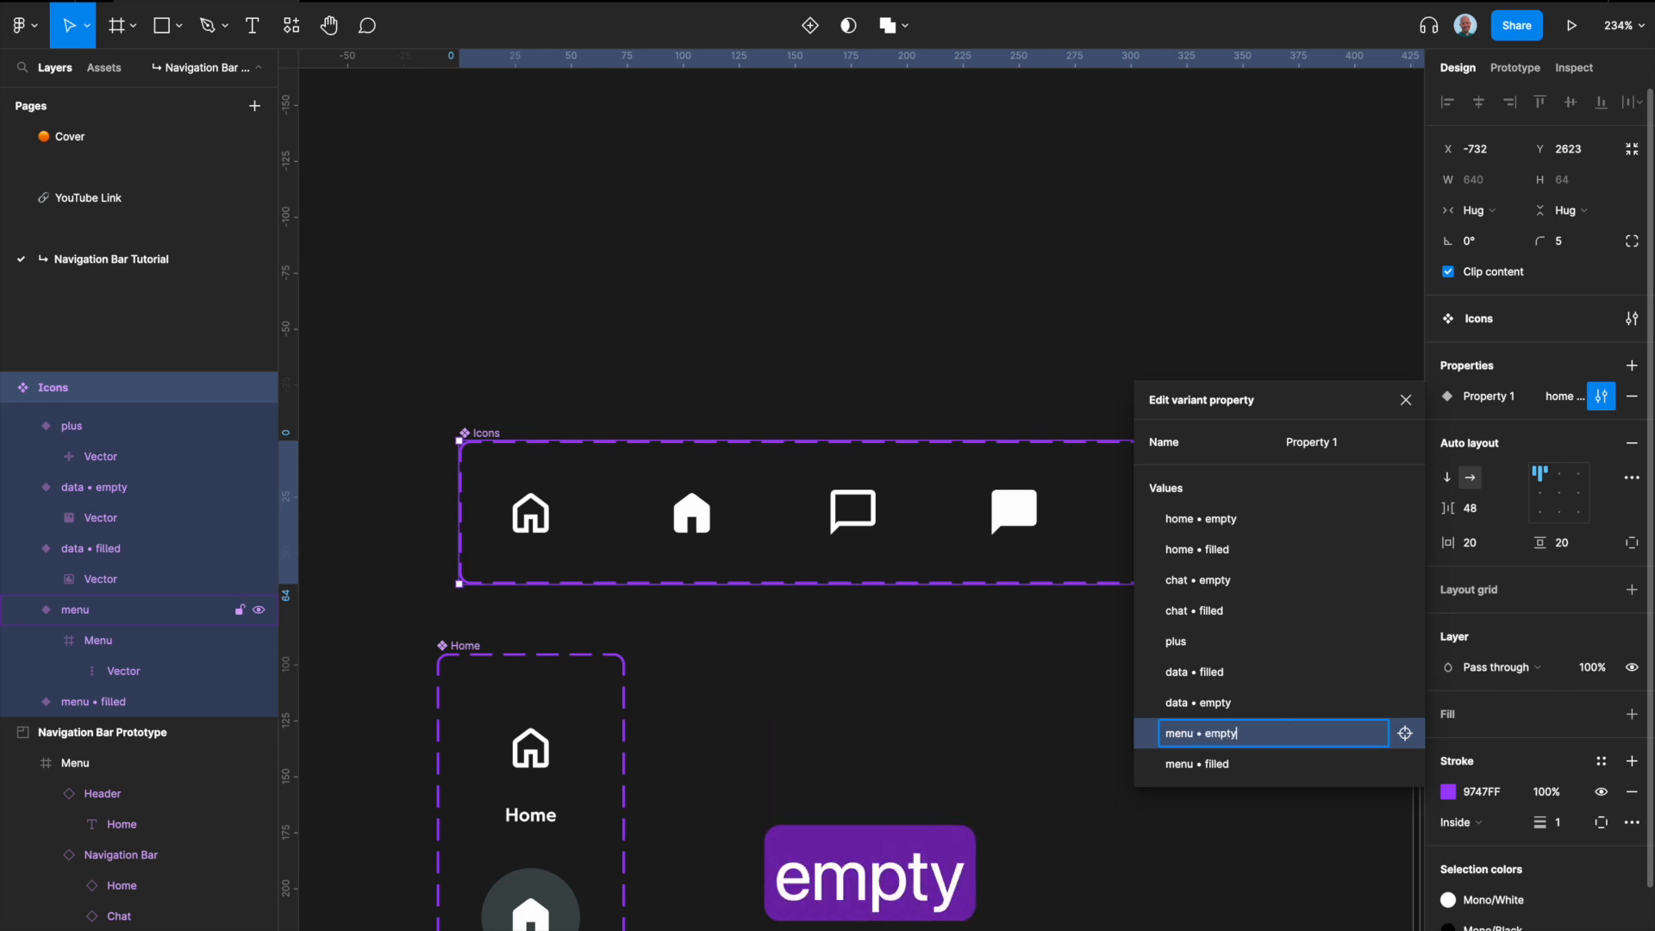
key(Return)
Step: Move the data • empty value above data • filled and close the Icons variant property settings
click(1221, 701)
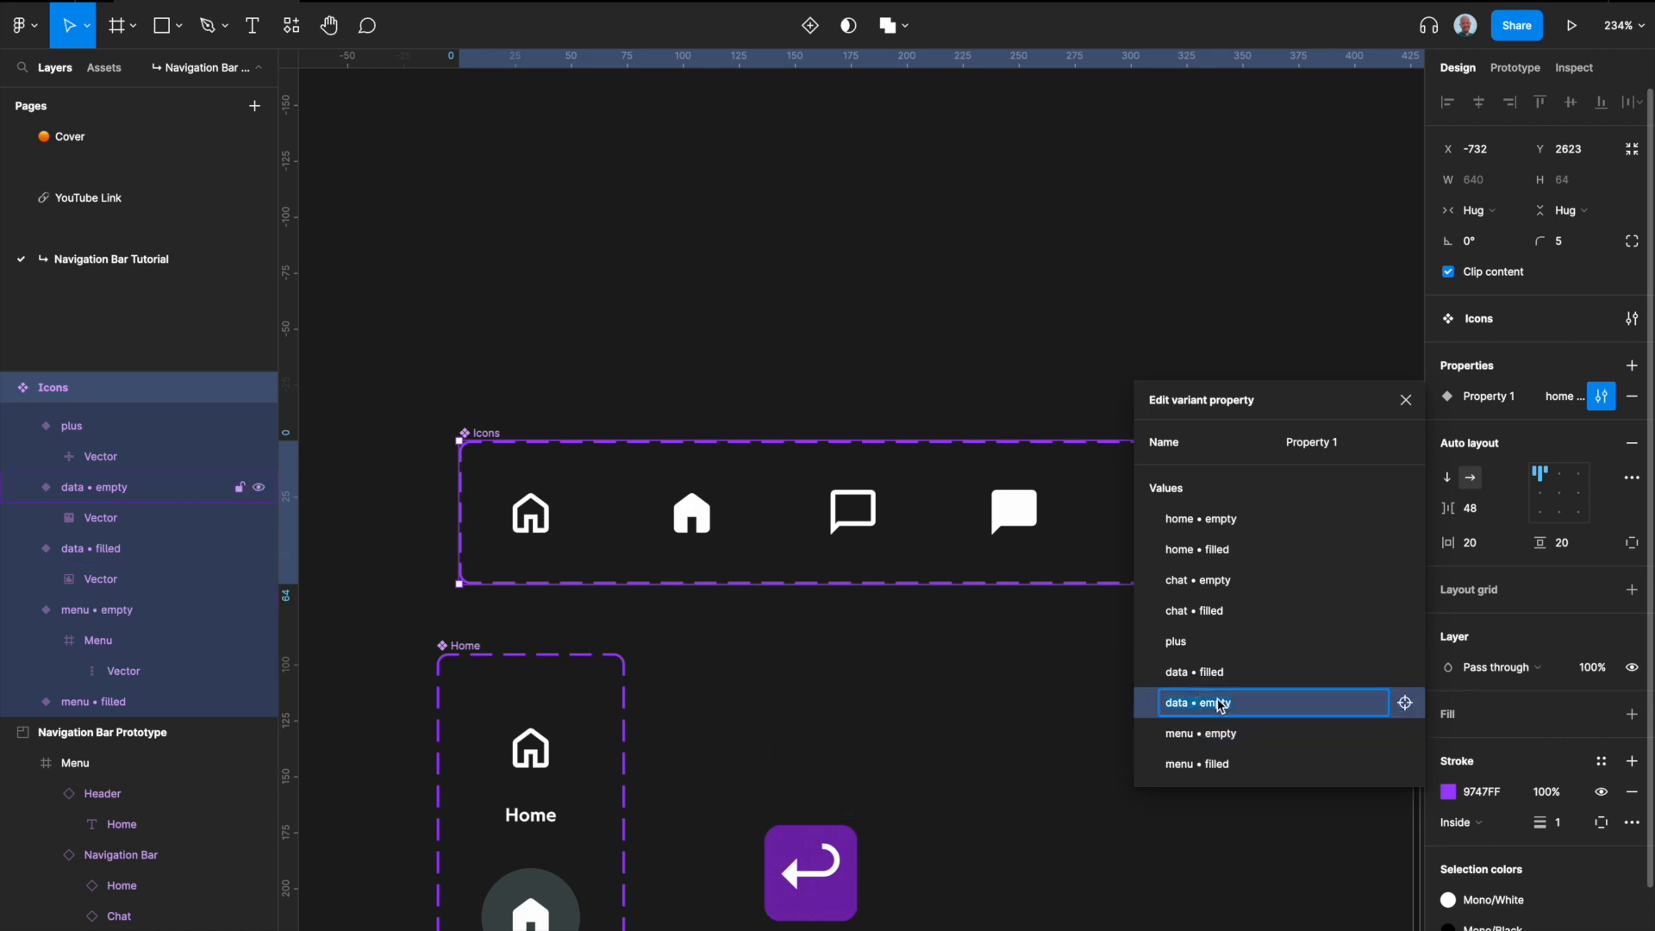
drag(1148, 705, 1145, 672)
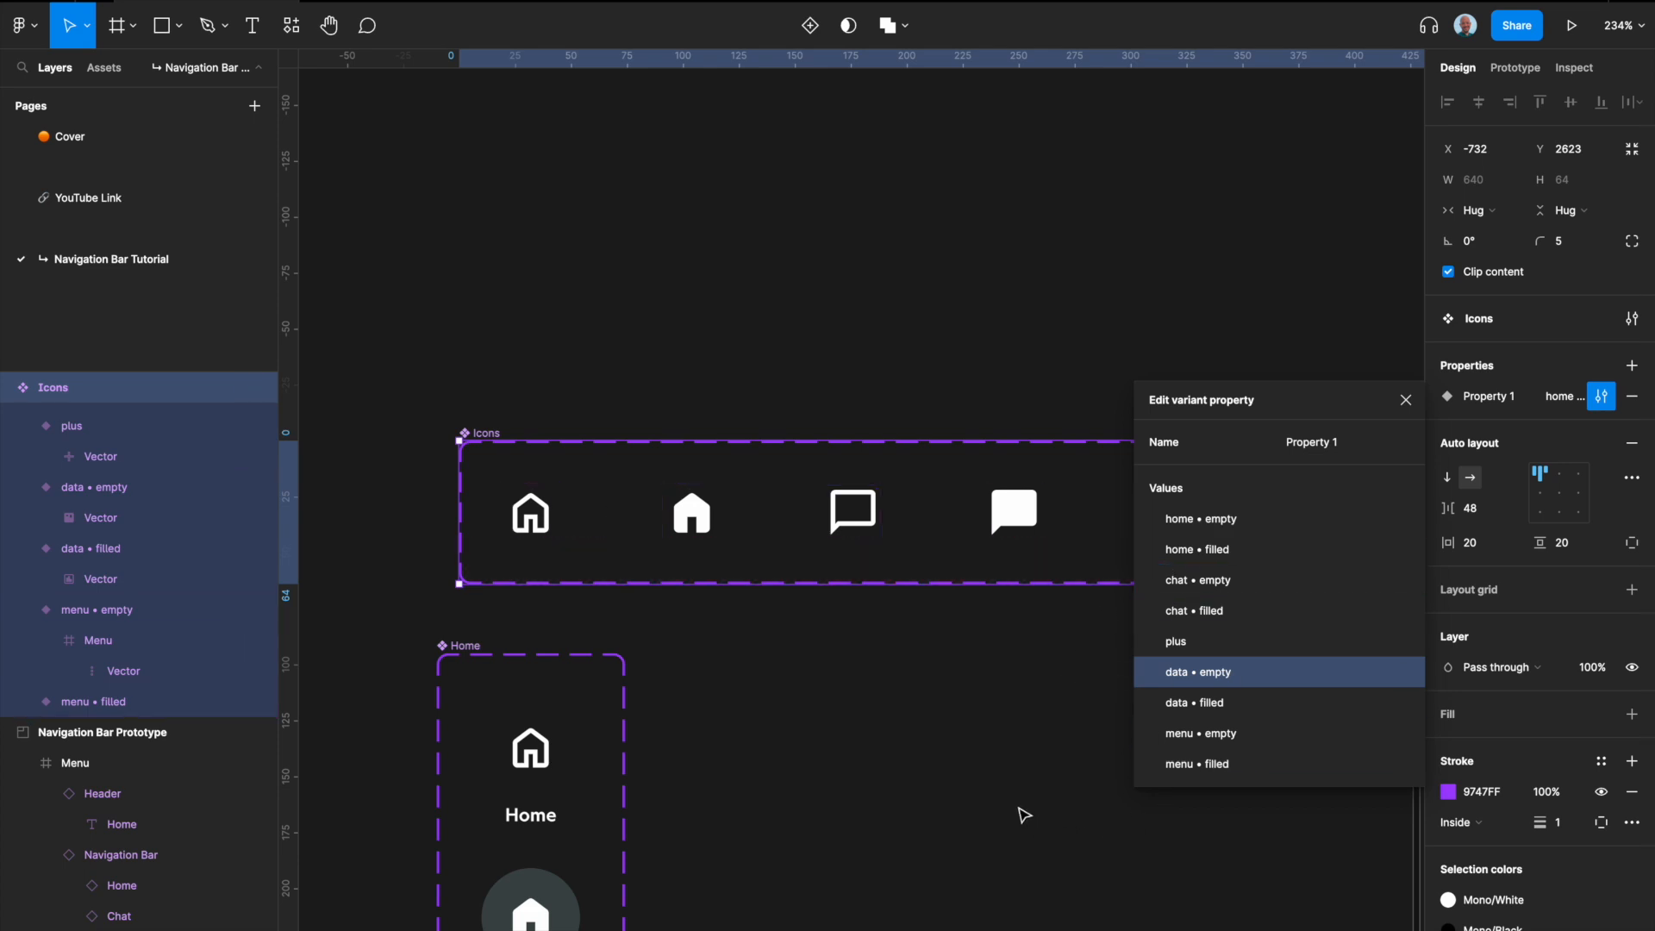
click(1407, 400)
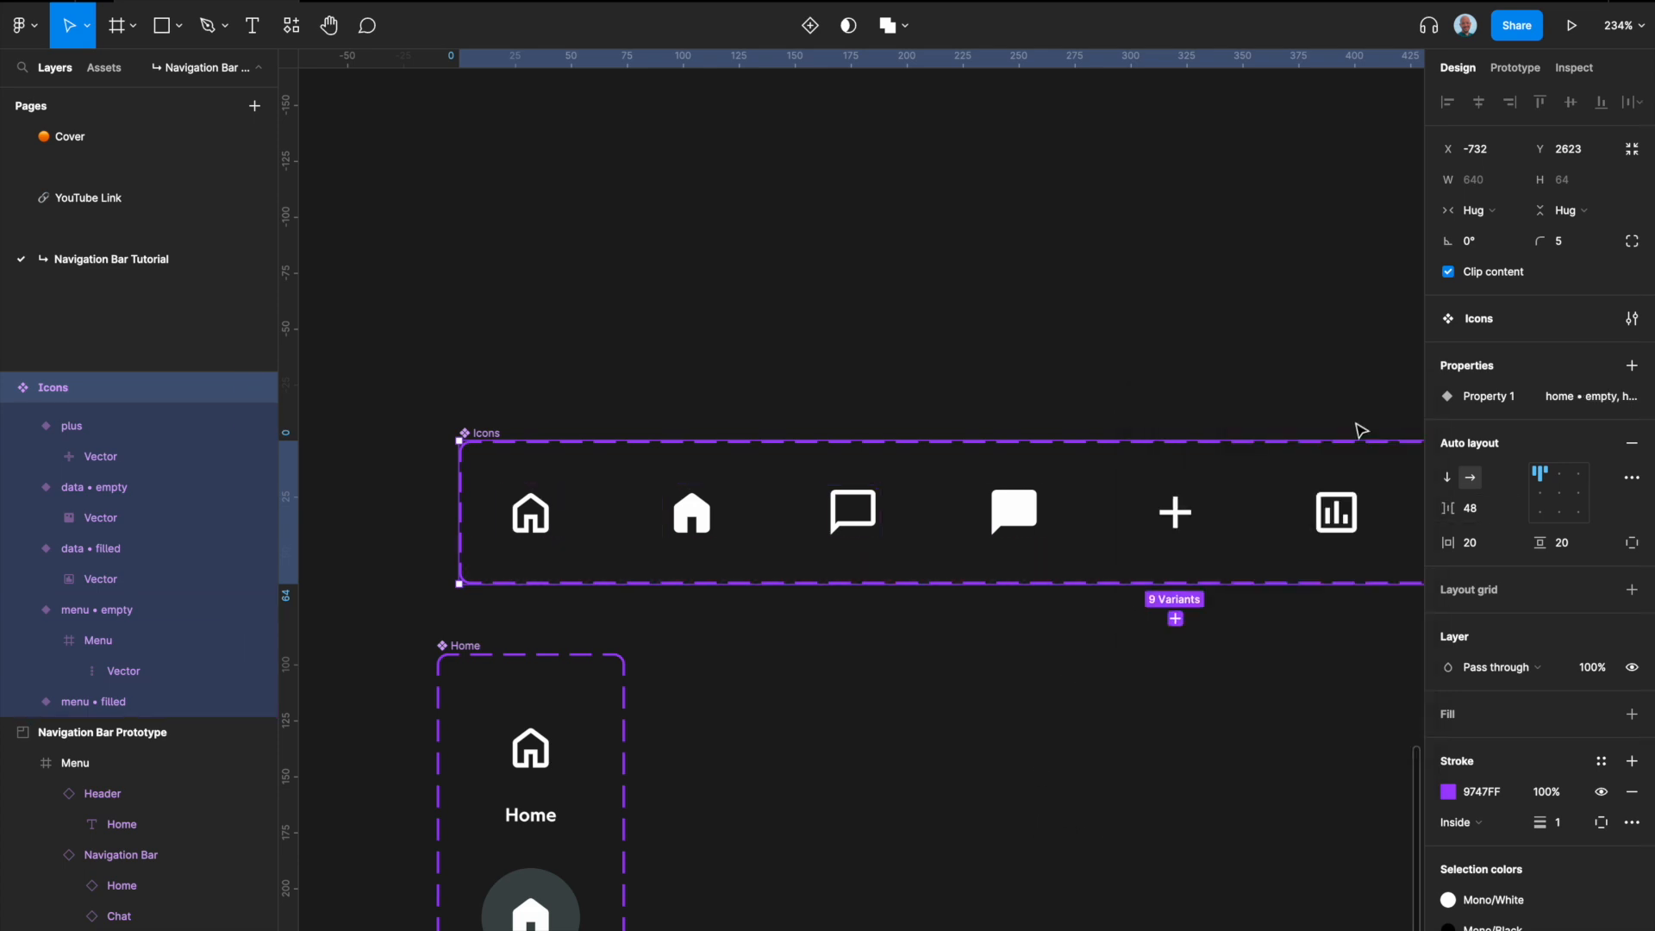
Step: Place a copy of the default Home variant beside the Home component set and detach the instance
scroll(888, 712, down, 3)
click(703, 717)
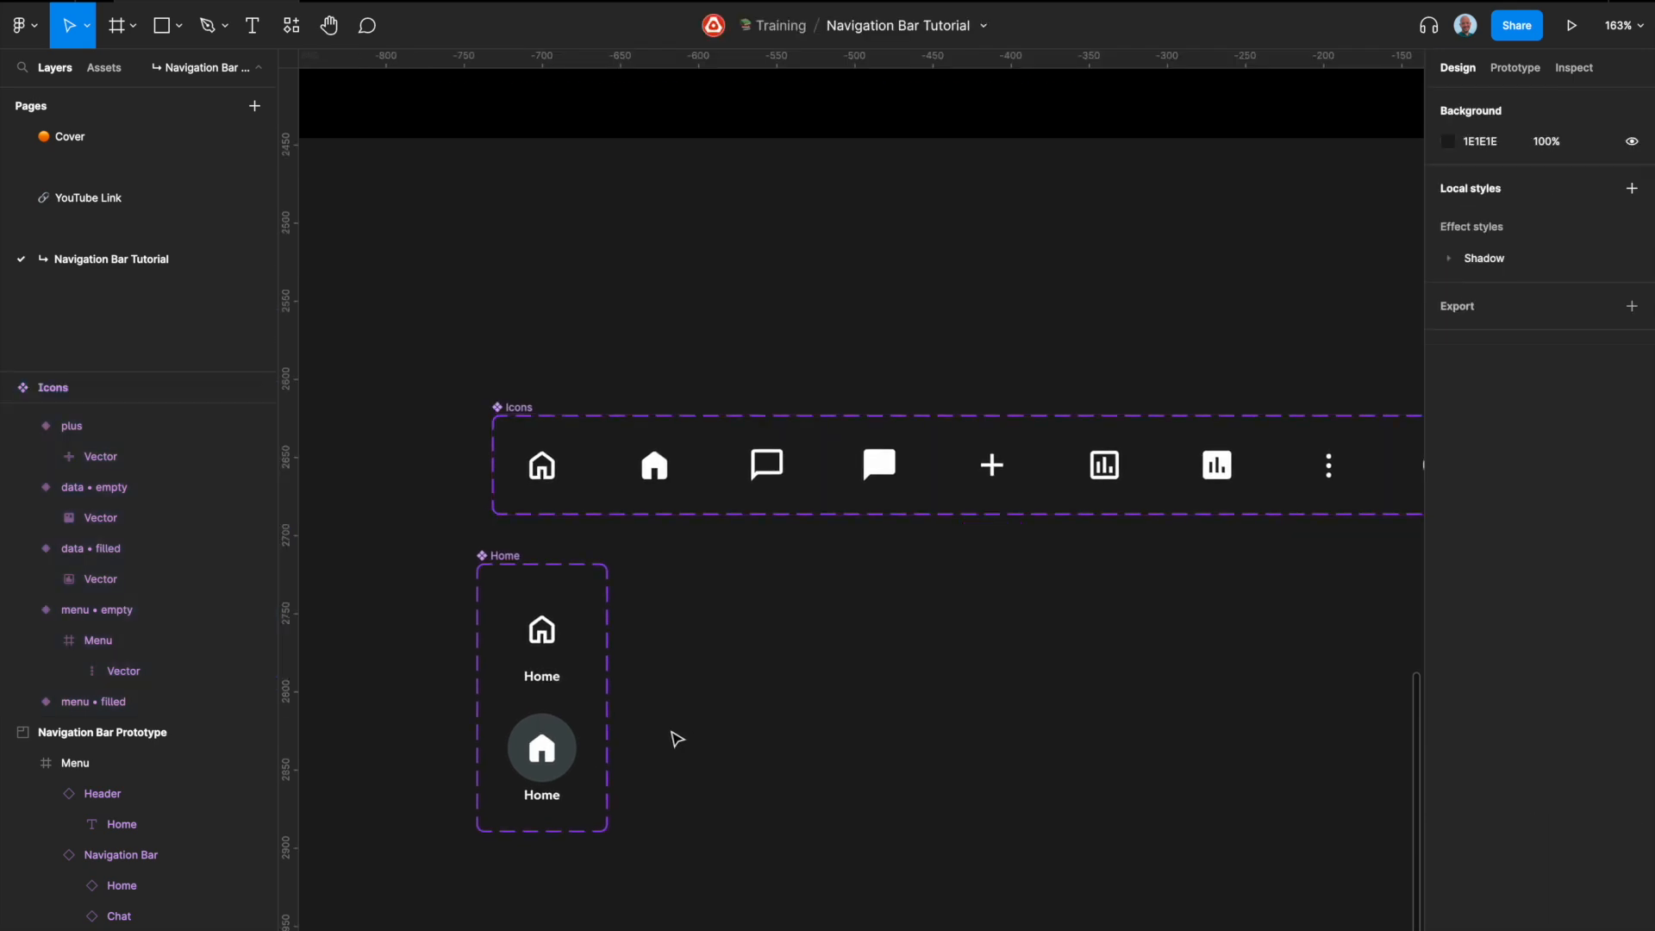
scroll(677, 739, down, 2)
scroll(528, 565, up, 5)
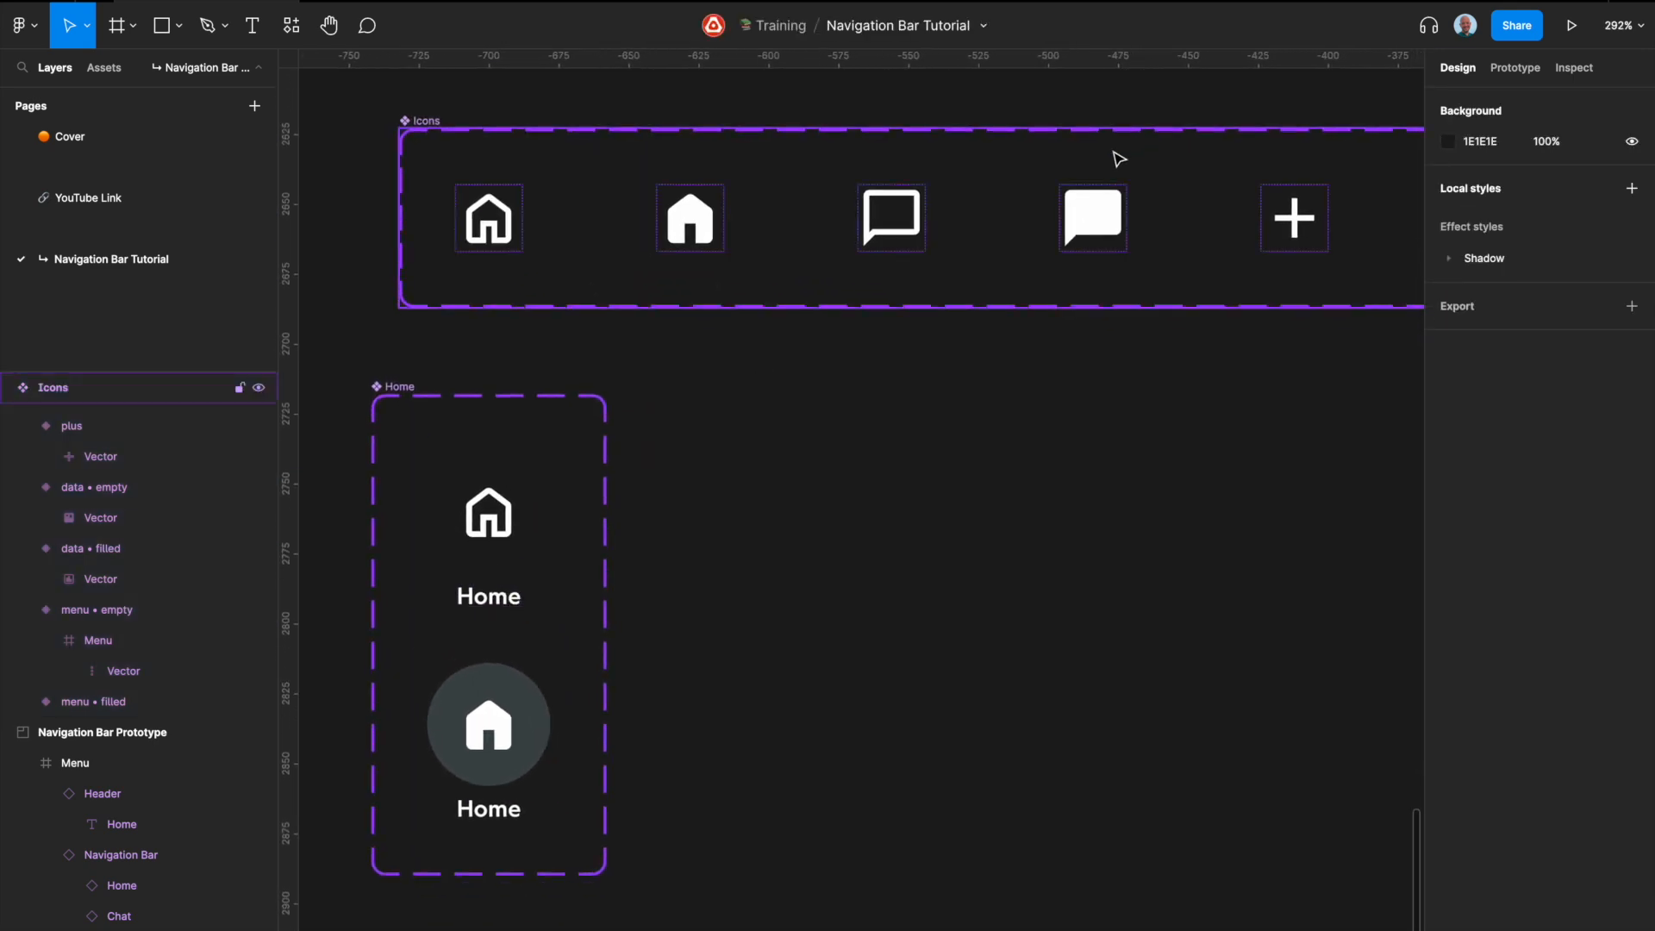
click(500, 536)
drag(500, 537, 805, 539)
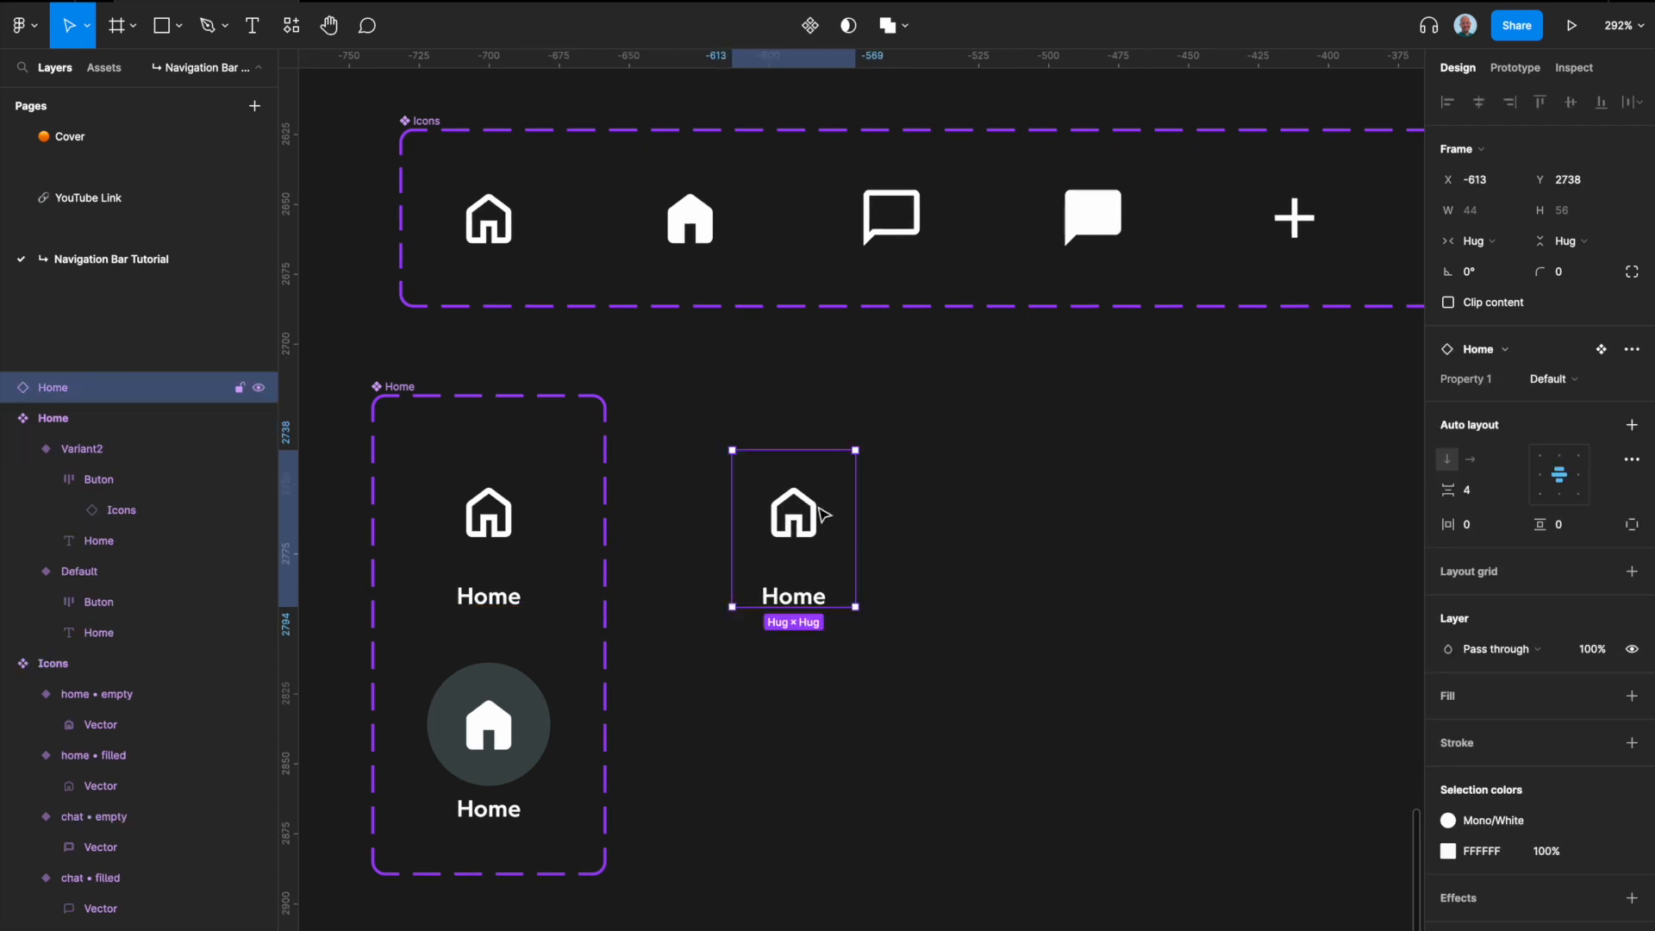
right_click(821, 515)
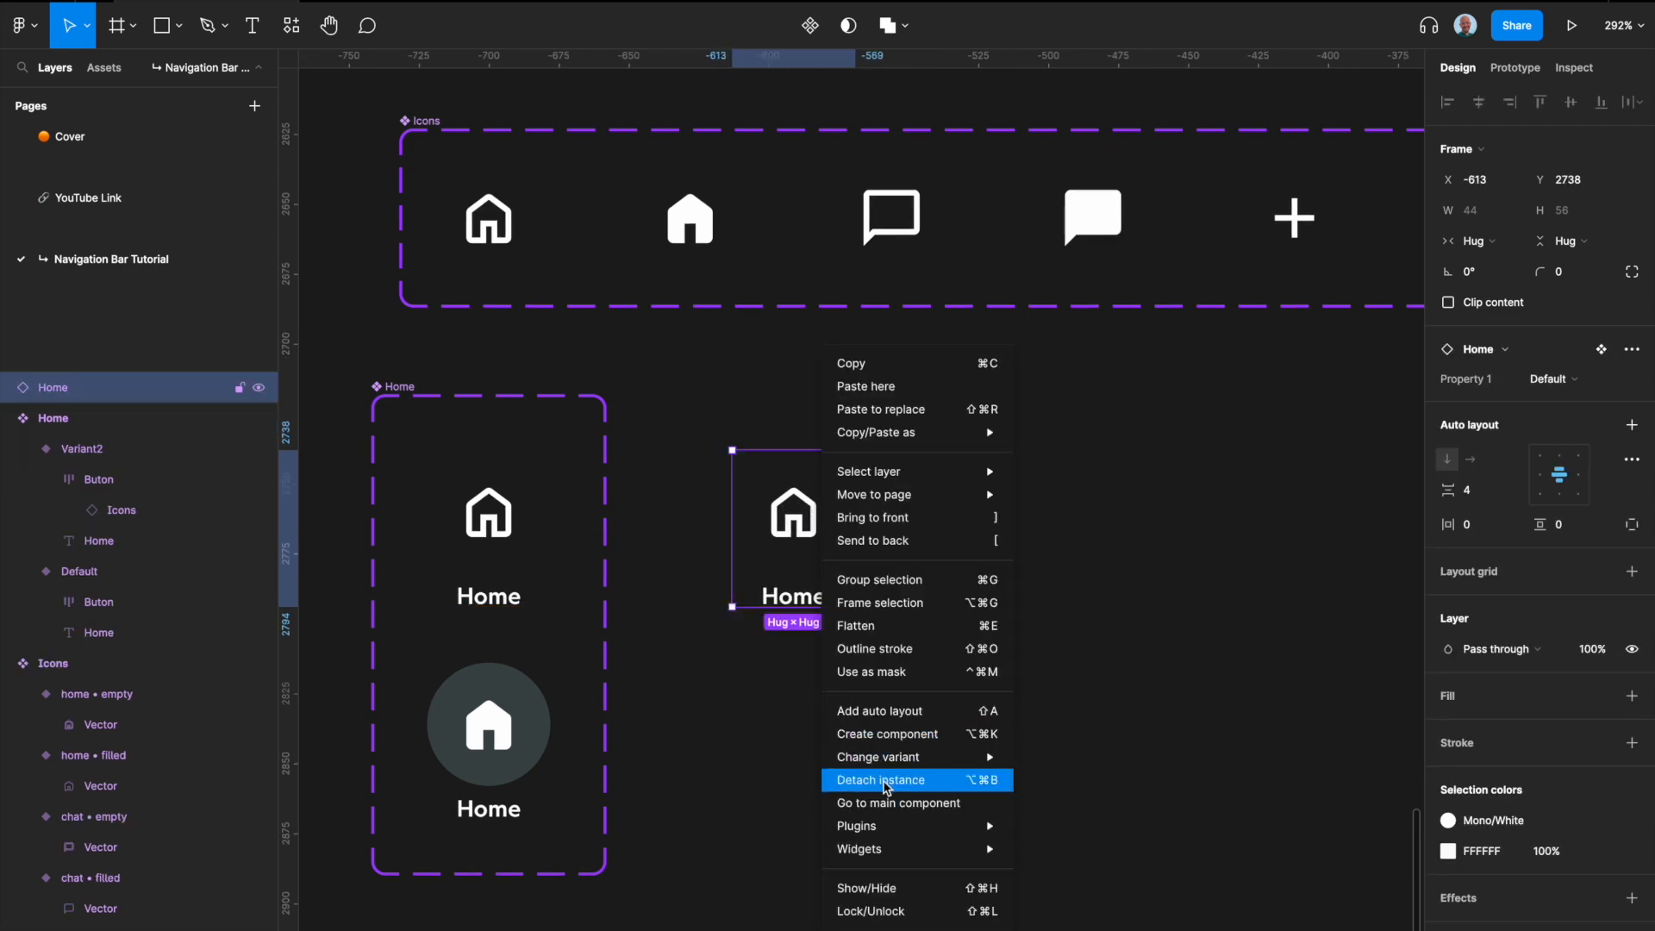
click(882, 780)
Step: Rename the detached Home frame as Chat and change its label text to Chat
double_click(754, 438)
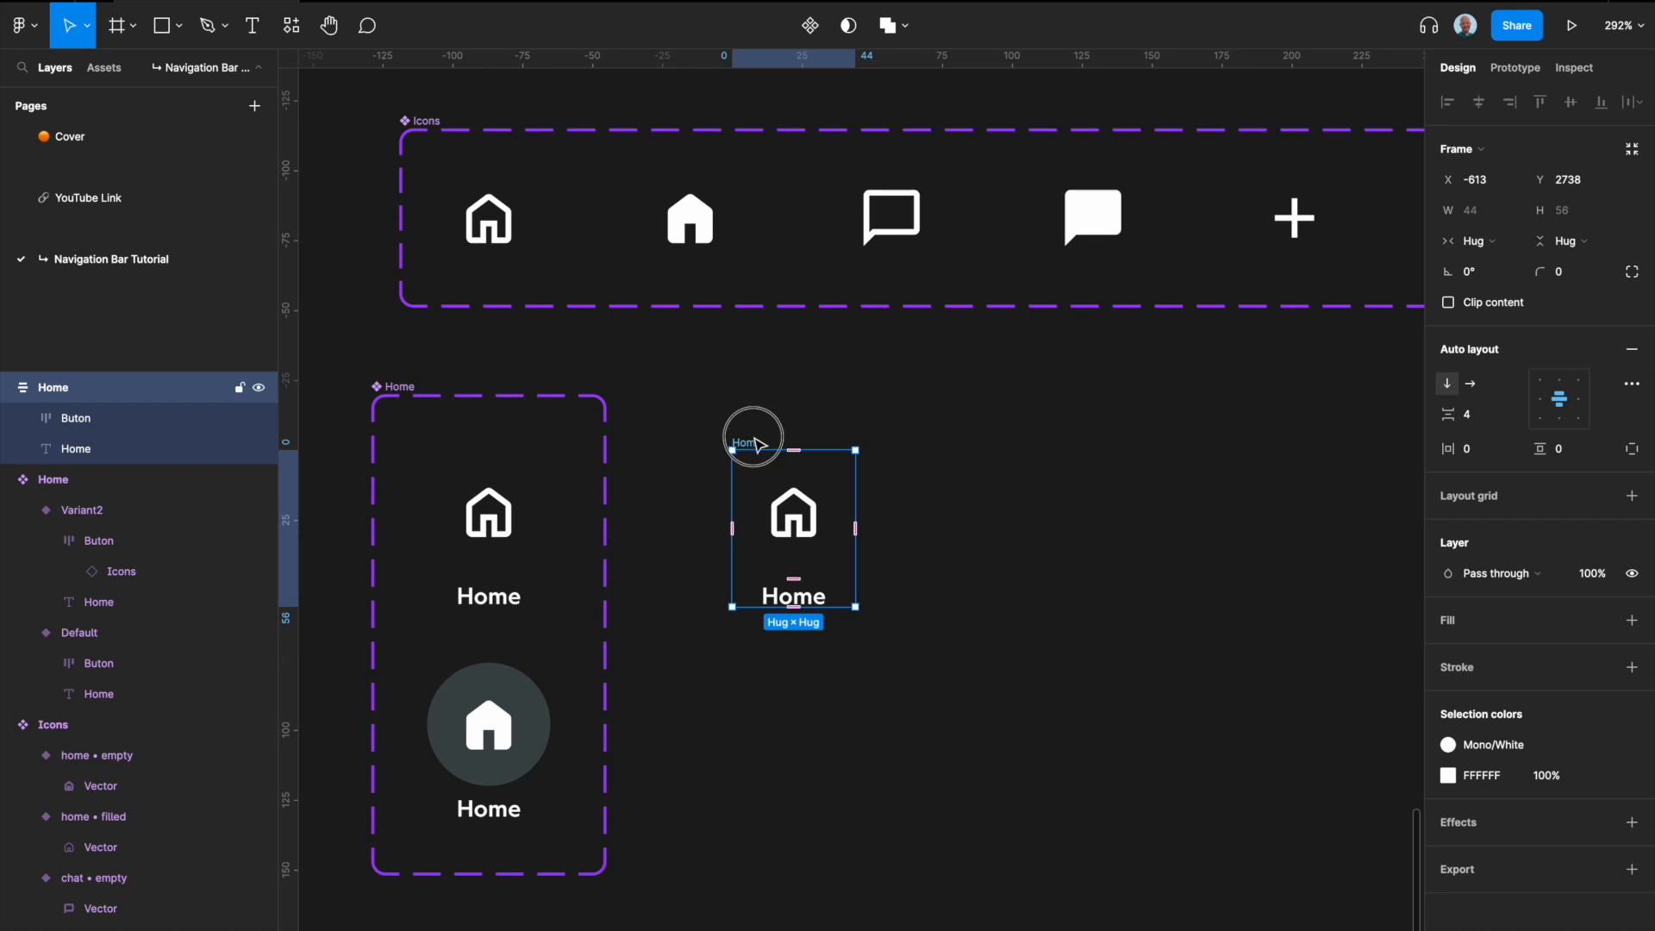
text(hat)
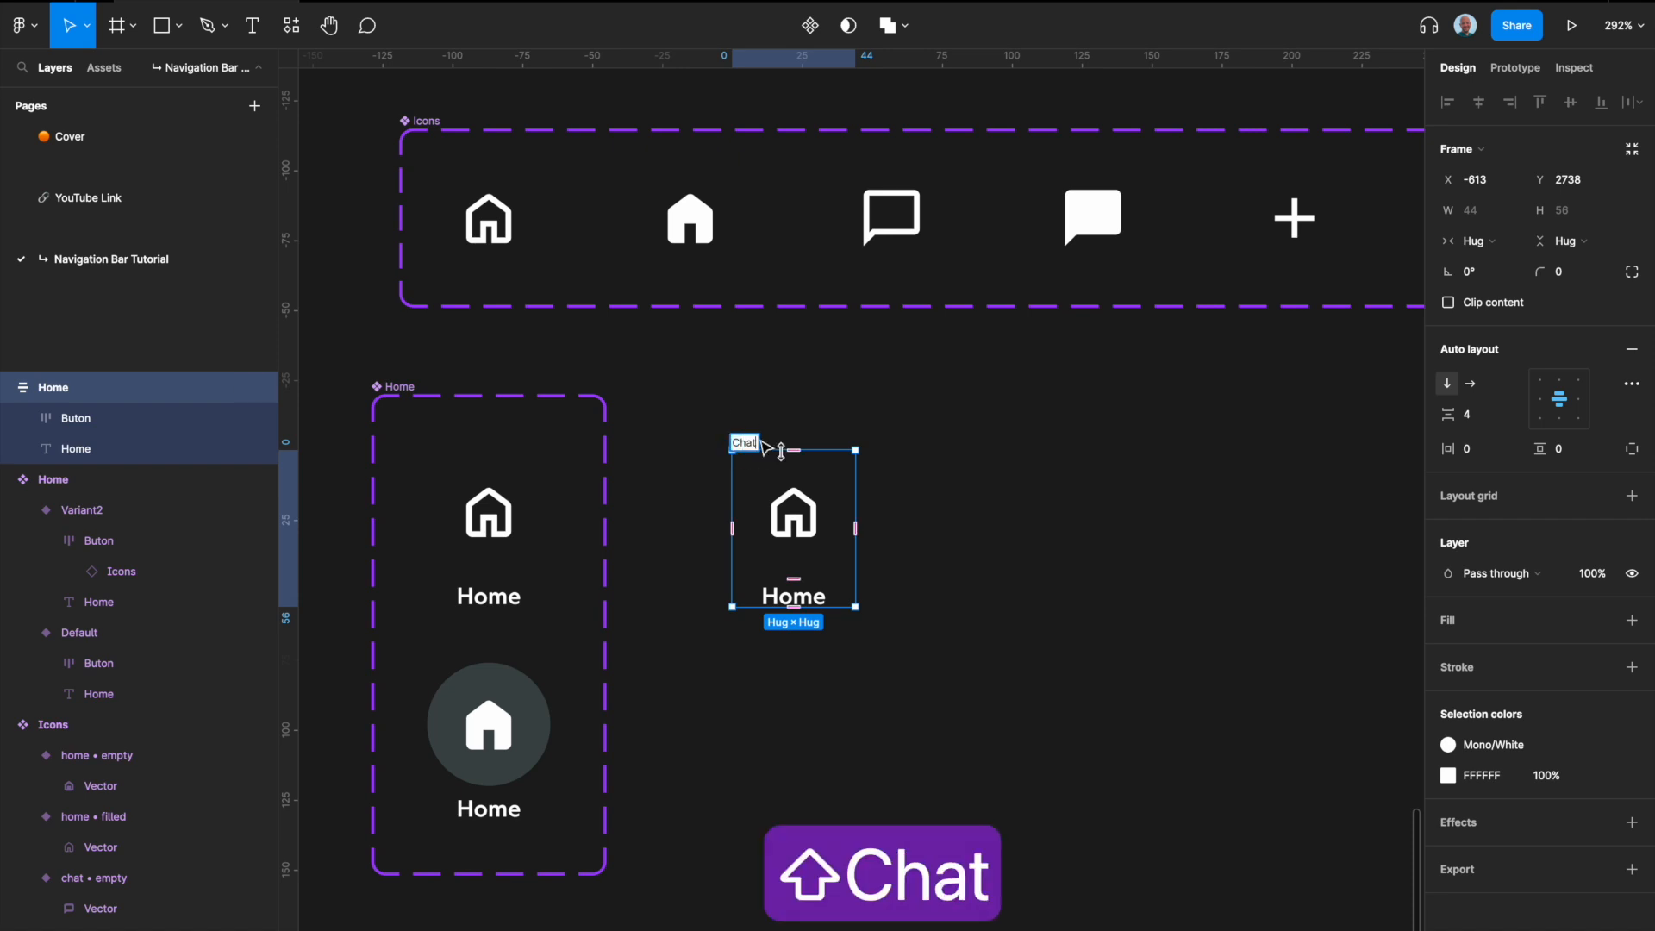
click(879, 540)
double_click(796, 606)
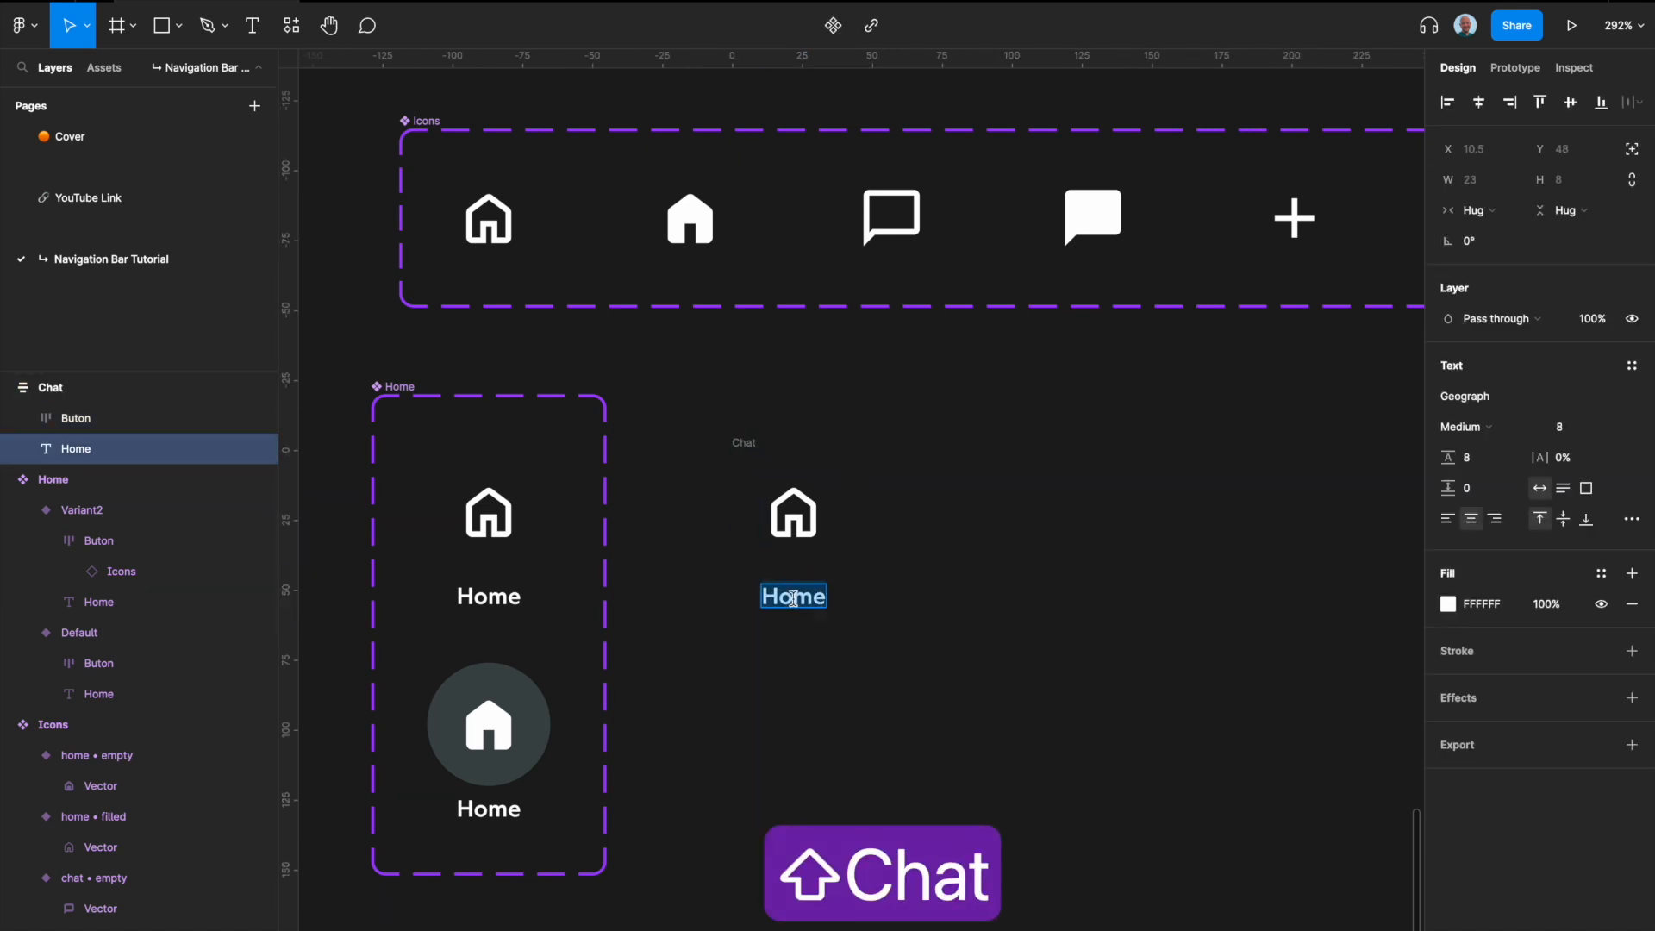
text(Chat)
click(892, 610)
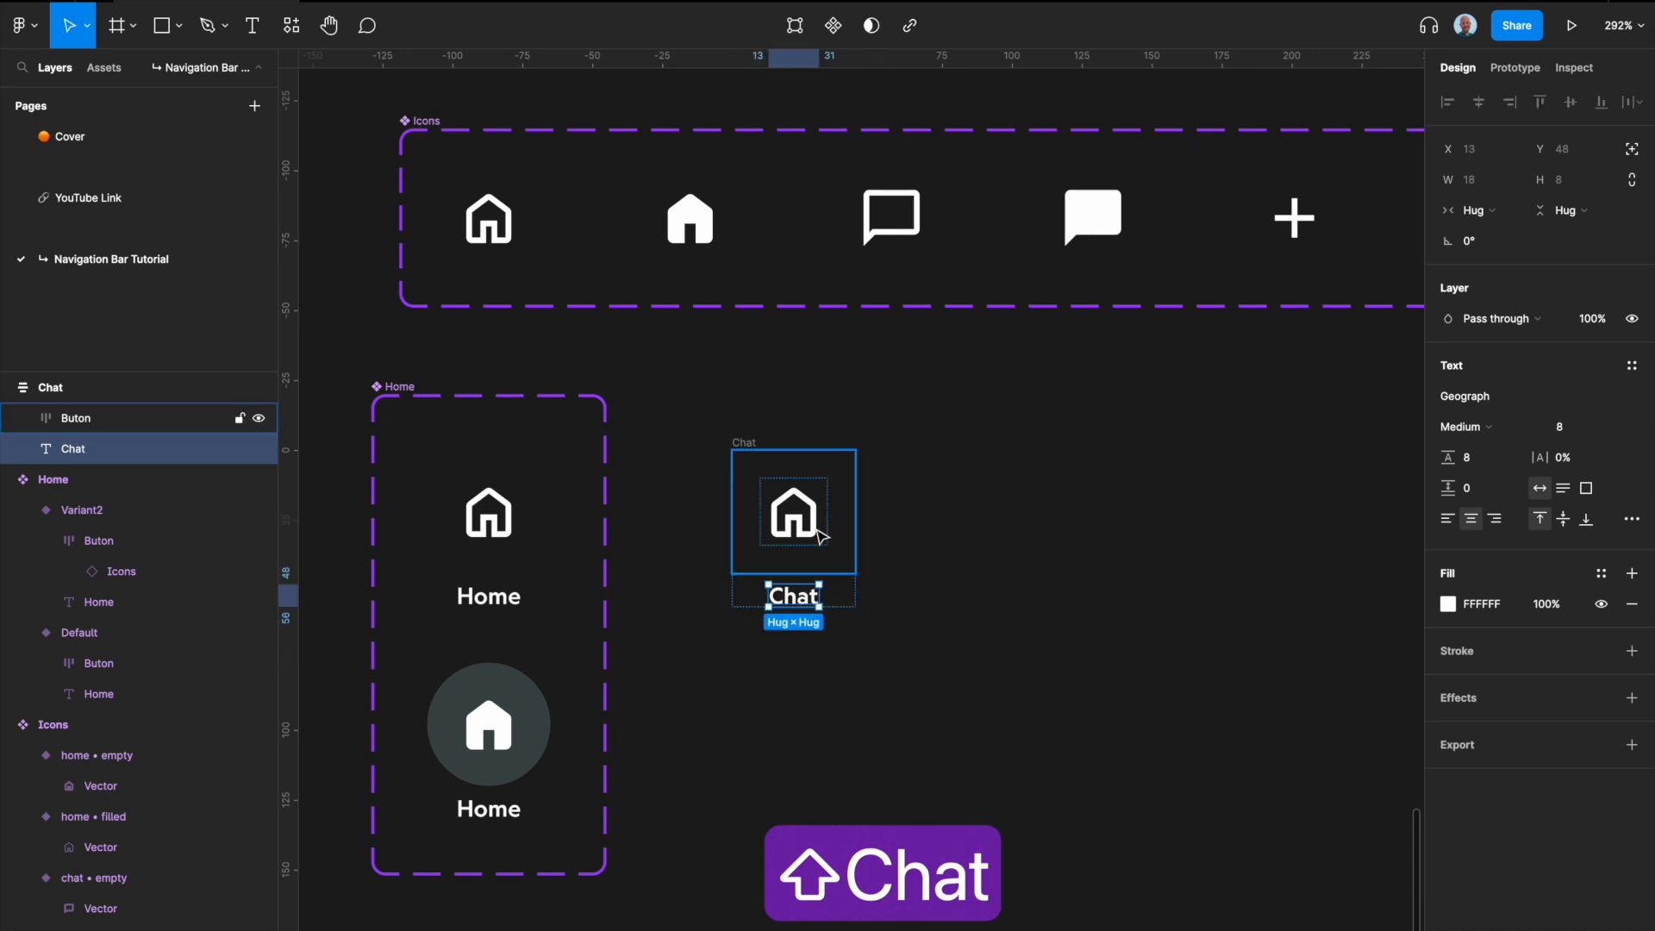
Step: Swap the icon inside the detached Chat frame to chat • empty
click(793, 513)
click(1559, 381)
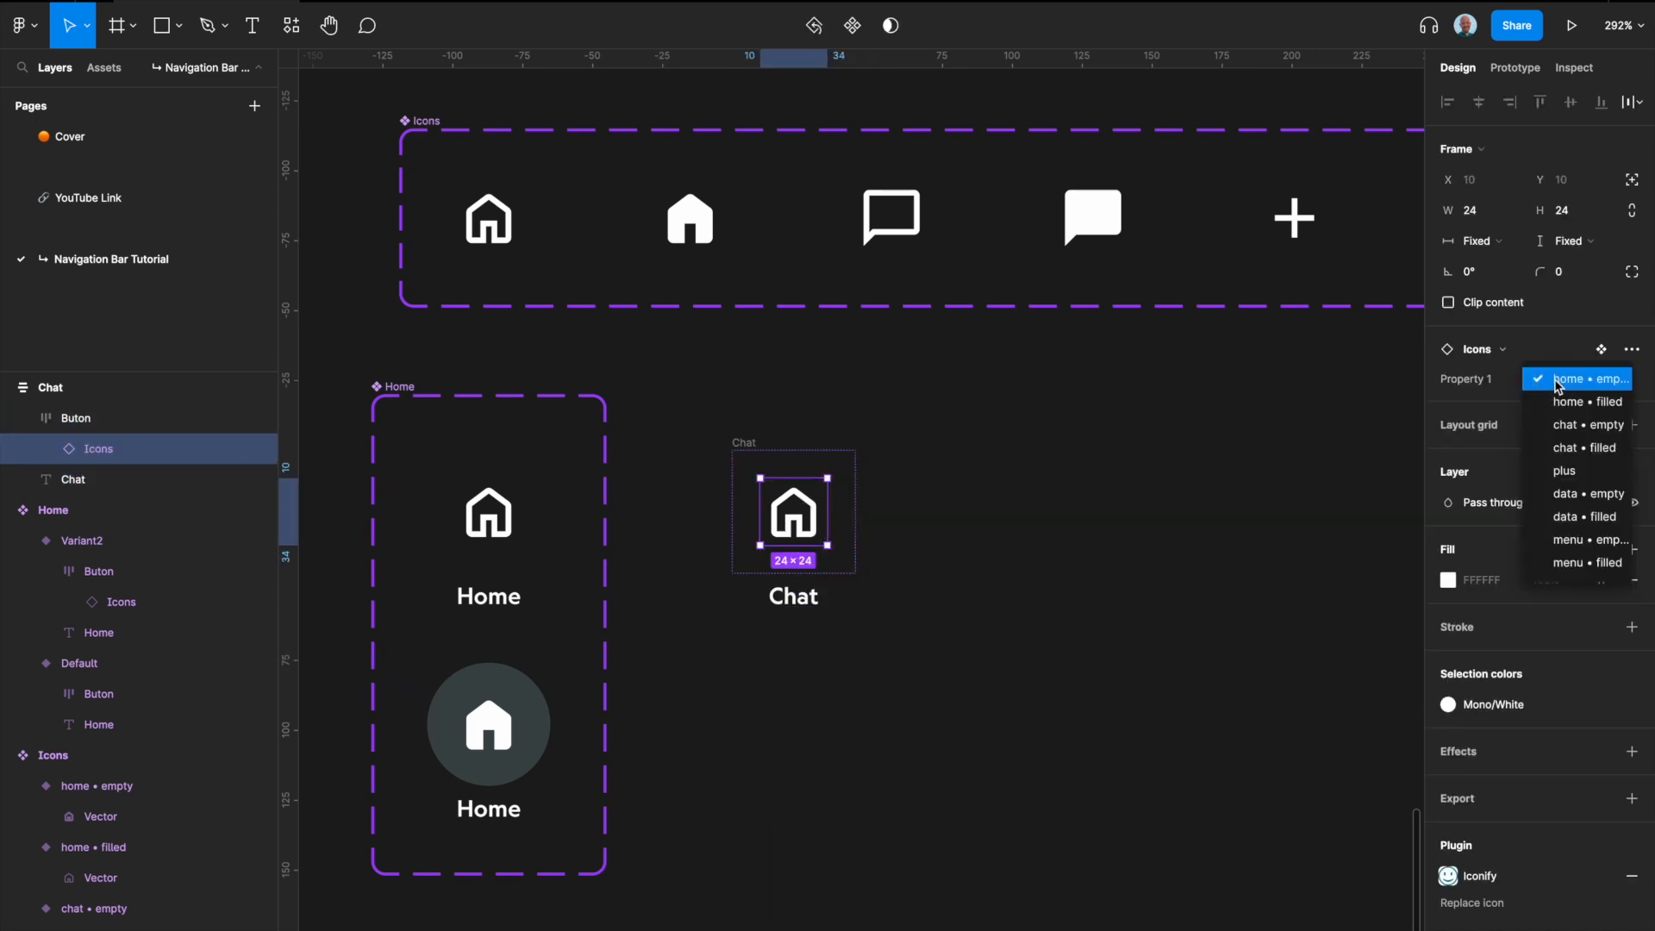
click(1588, 424)
click(1058, 513)
Step: Turn the Chat frame into a component and add a second variant to it
click(745, 442)
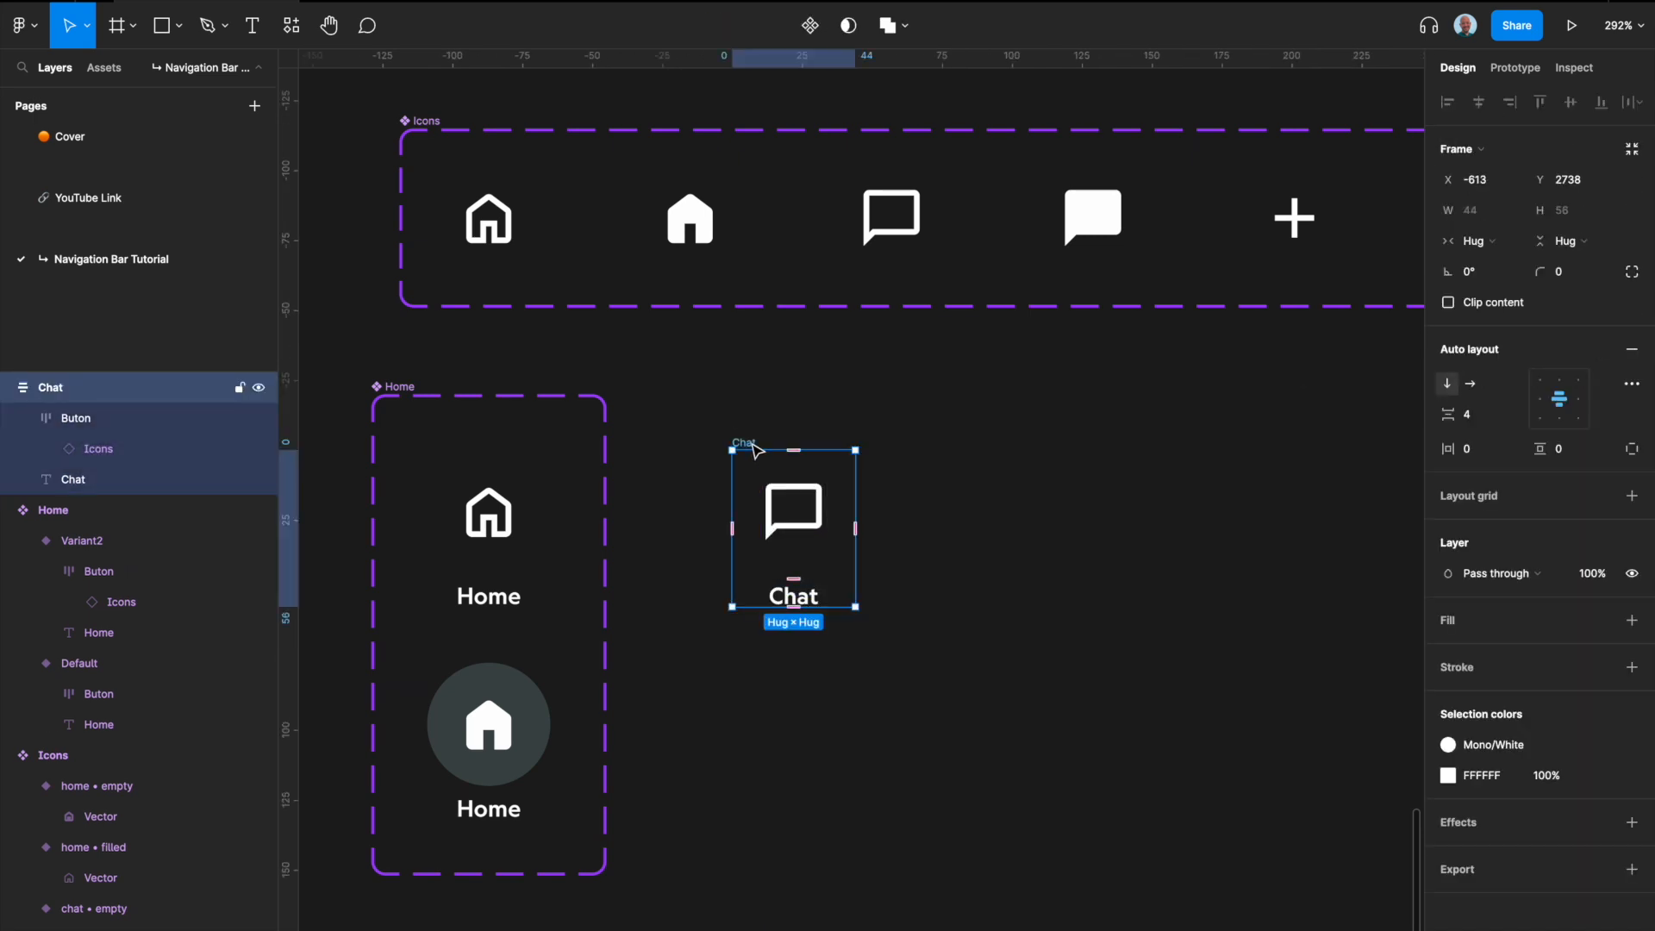
key(ctrl+alt+k)
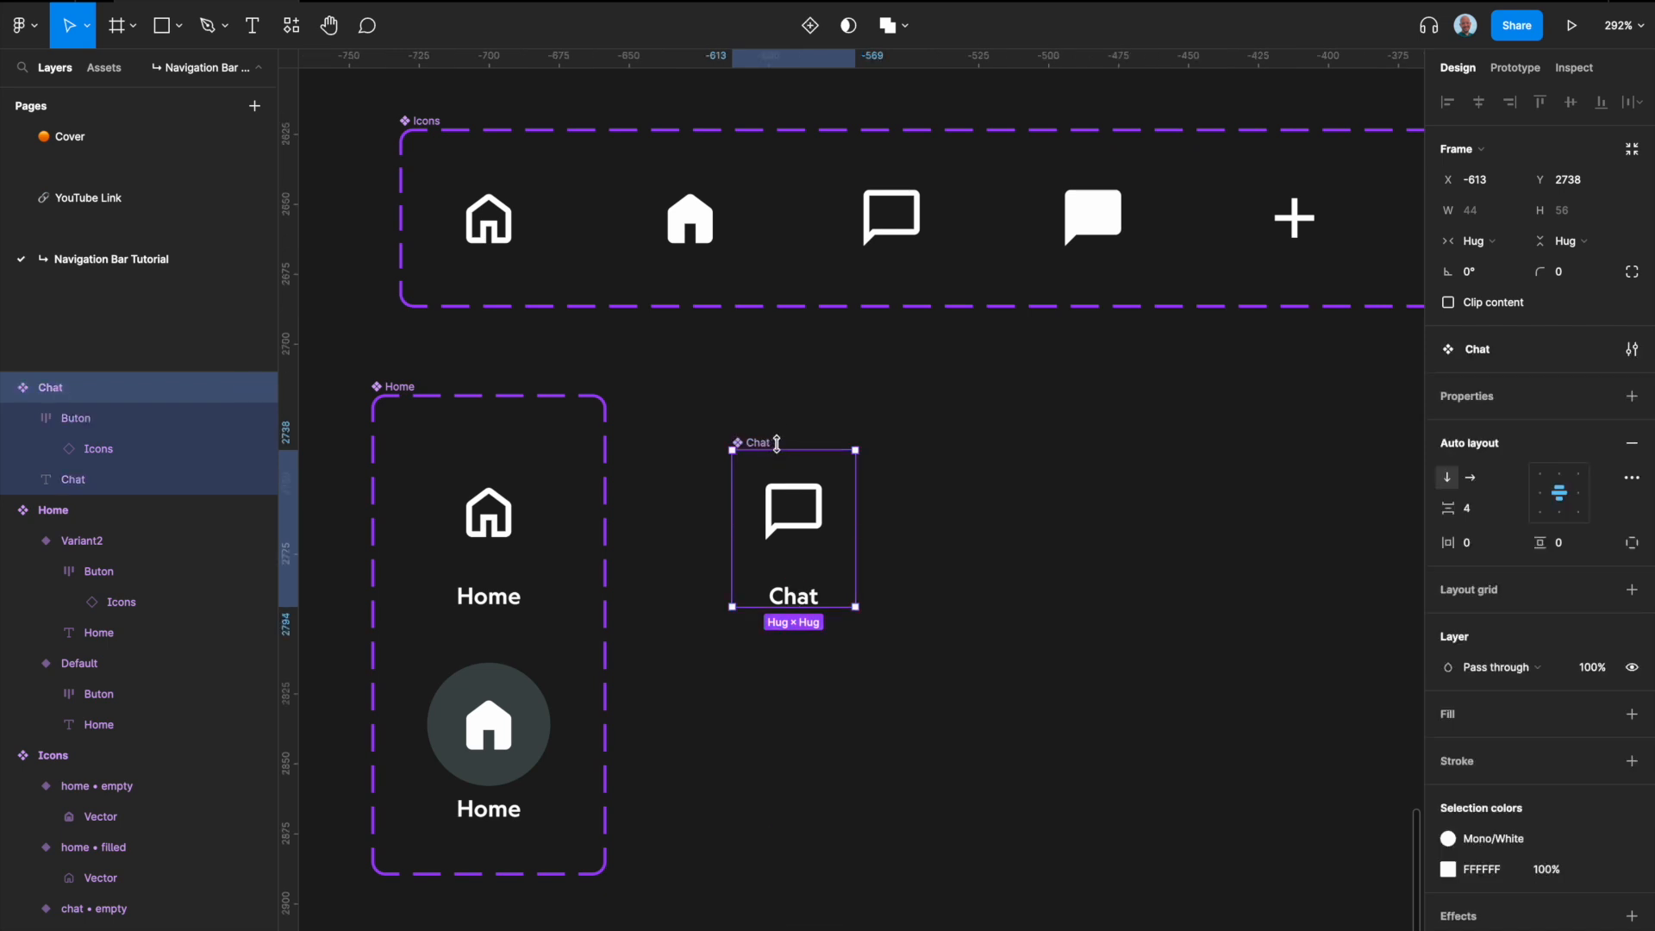
click(810, 25)
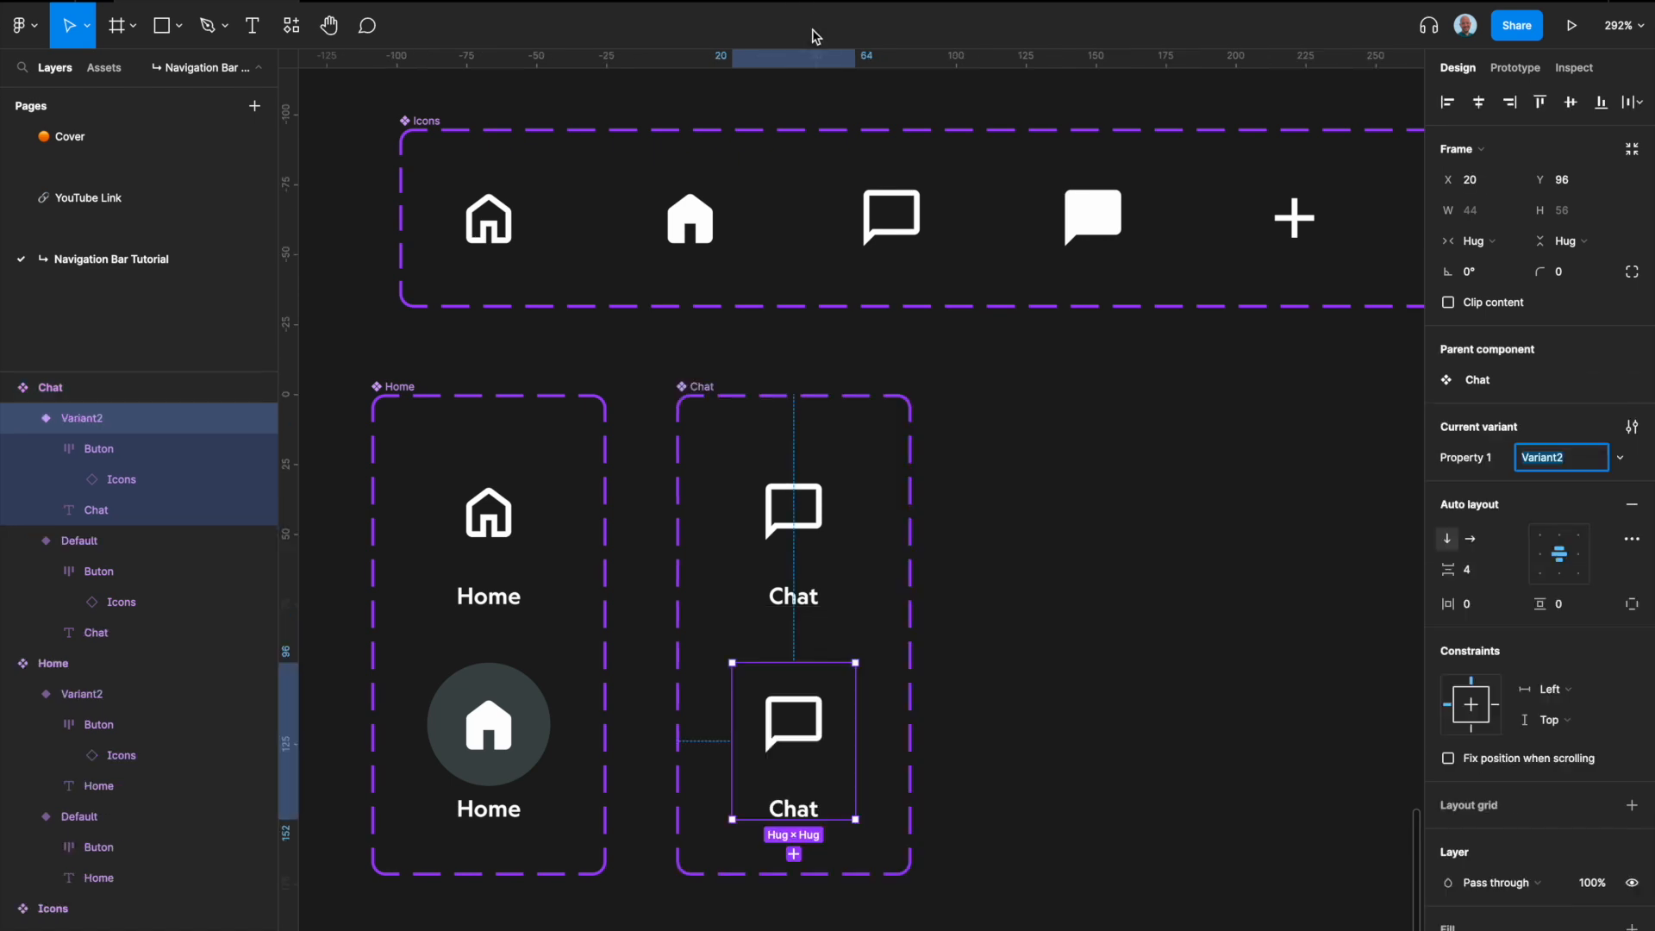
Step: Swap the icon in the second Chat variant to chat • filled
scroll(795, 664, down, 2)
click(795, 664)
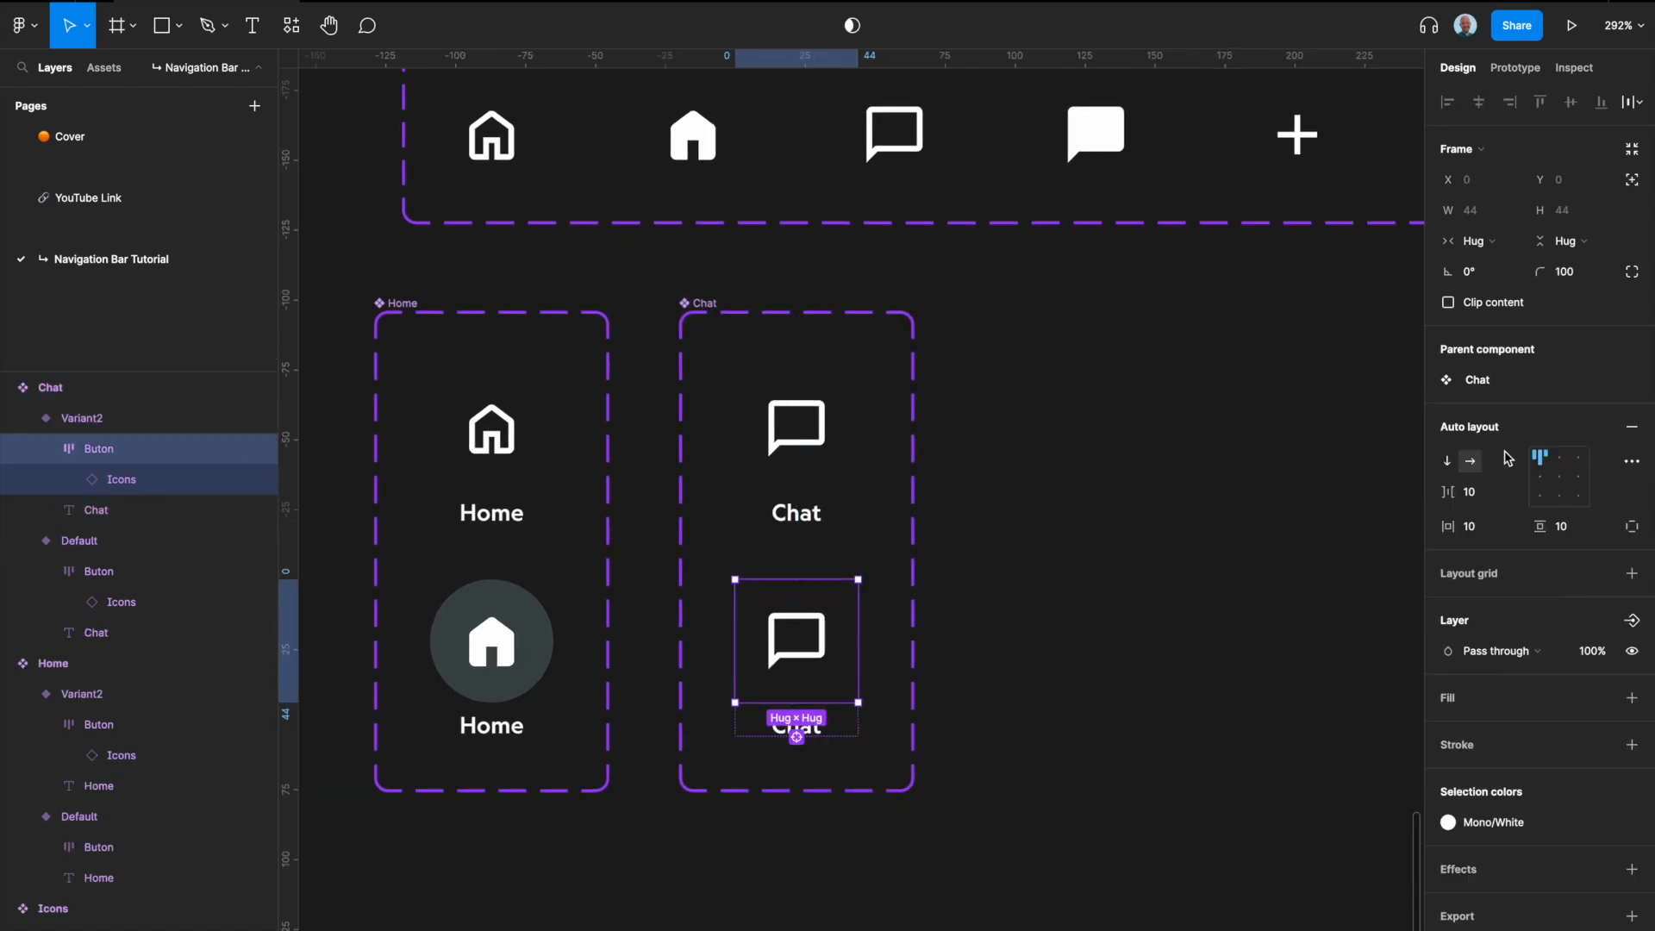
click(826, 646)
click(1568, 457)
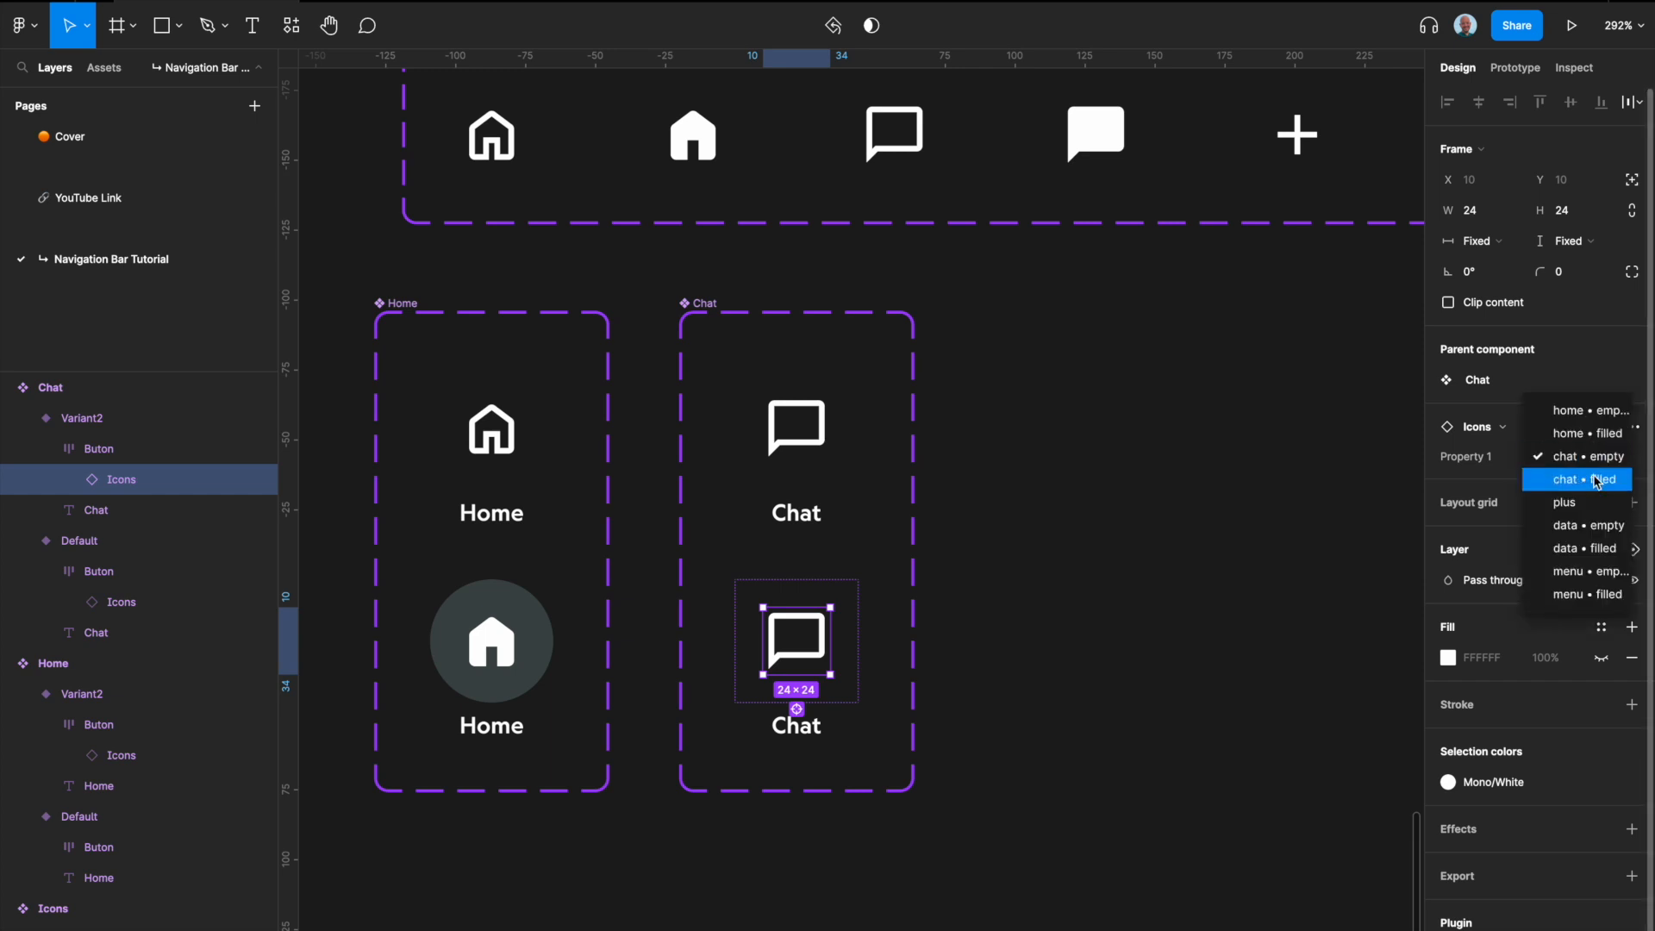
click(1578, 476)
Step: Add a Mono/700 fill to the Buton frame of the second Chat variant
click(856, 683)
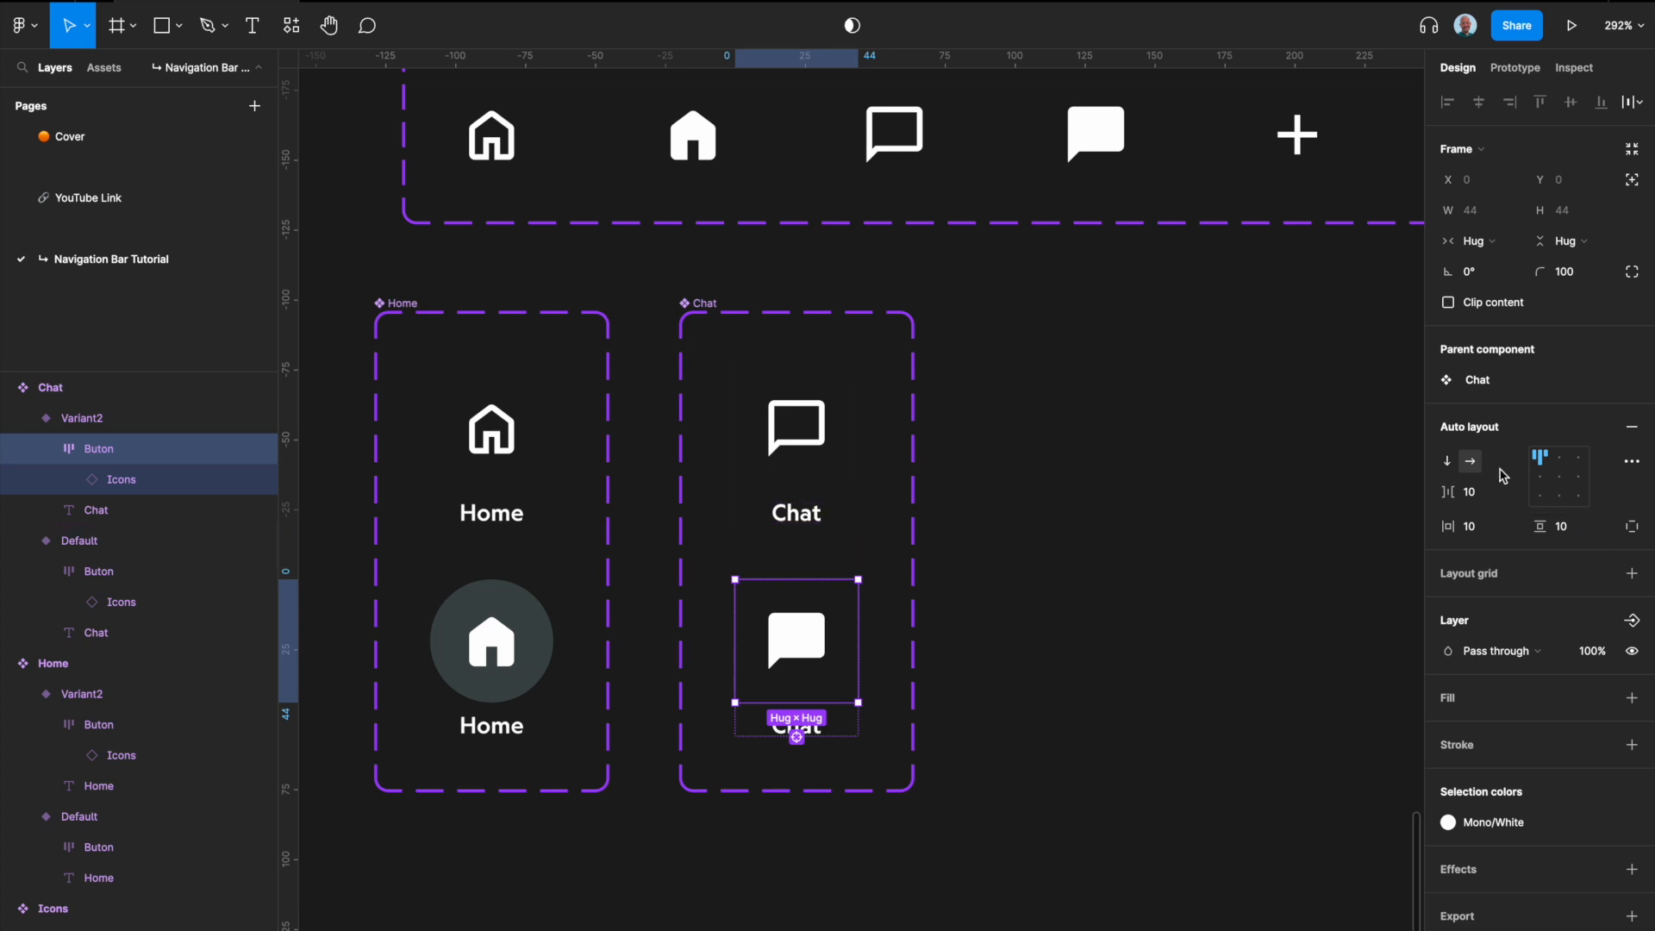
click(1598, 698)
scroll(1543, 824, down, 8)
click(1492, 844)
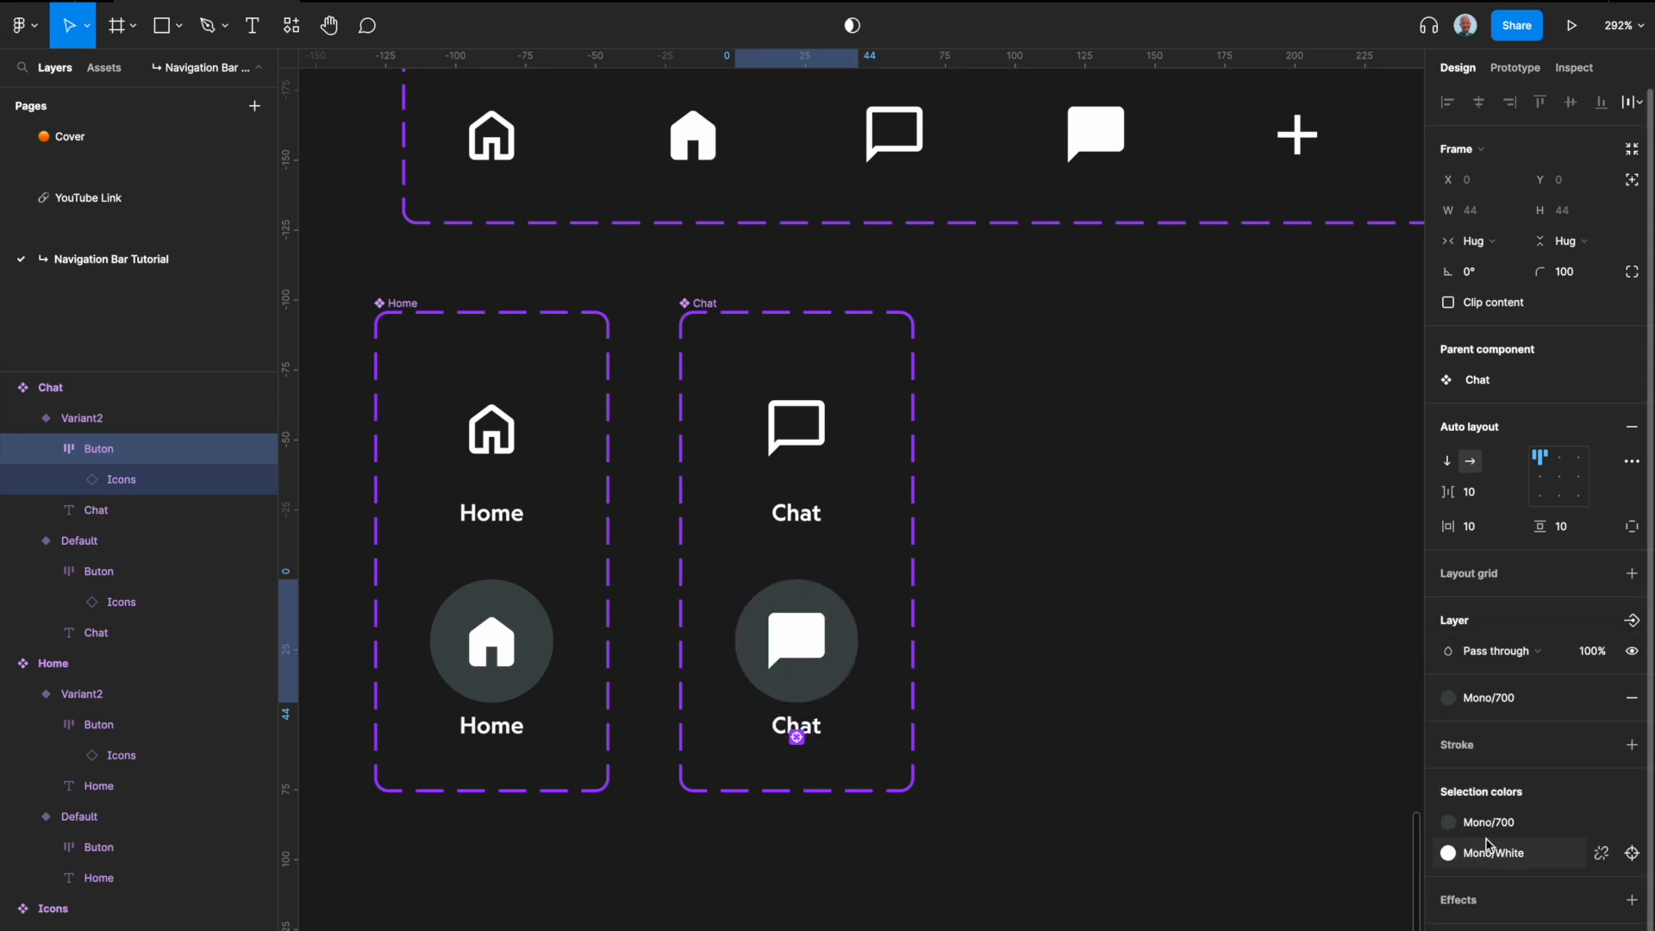
click(1064, 697)
Step: Set the Property 1 value of the default Home variant to false
scroll(1063, 697, right, 1)
scroll(1067, 702, down, 2)
scroll(739, 473, right, 2)
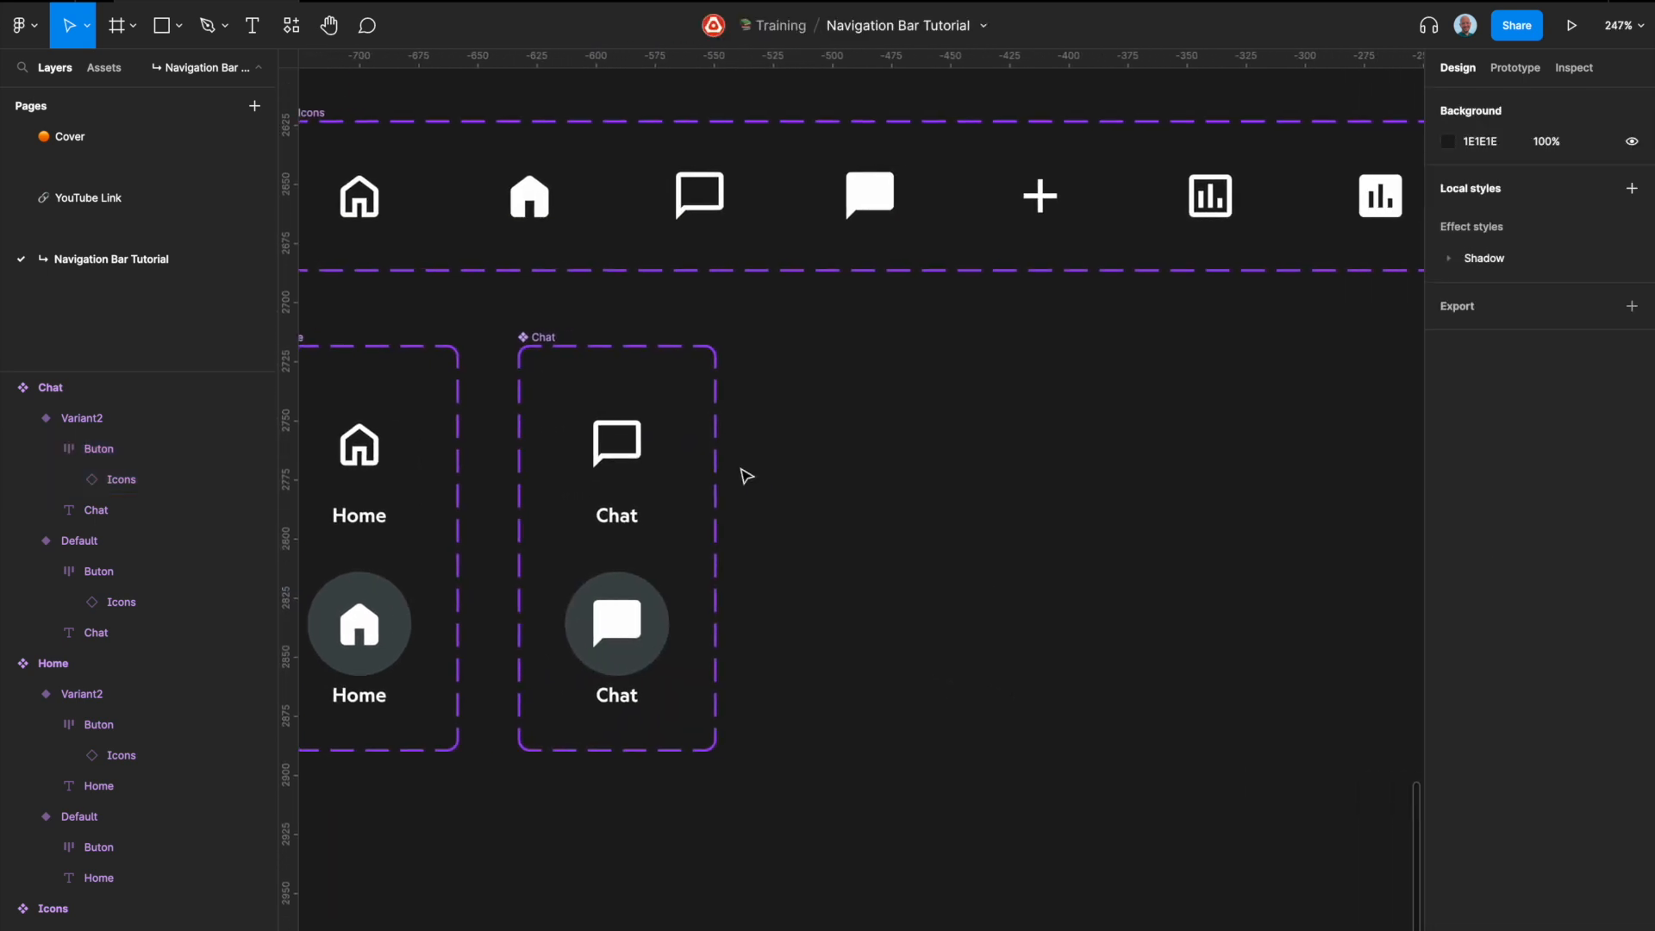
scroll(618, 491, left, 3)
click(666, 470)
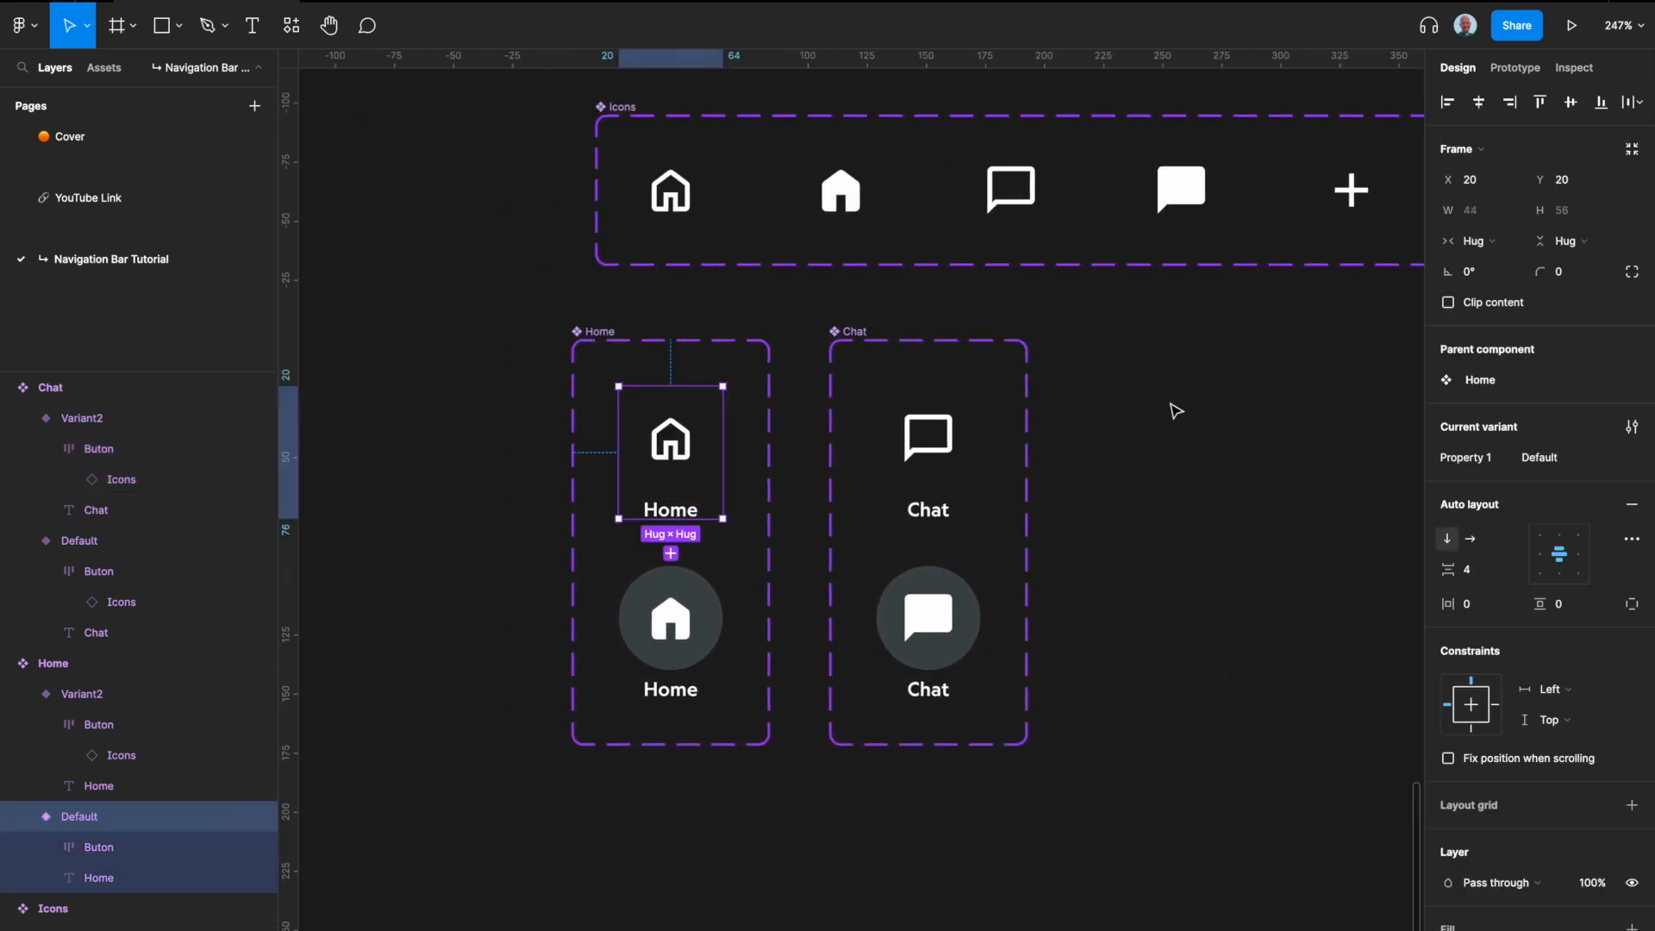
click(1563, 461)
text(false)
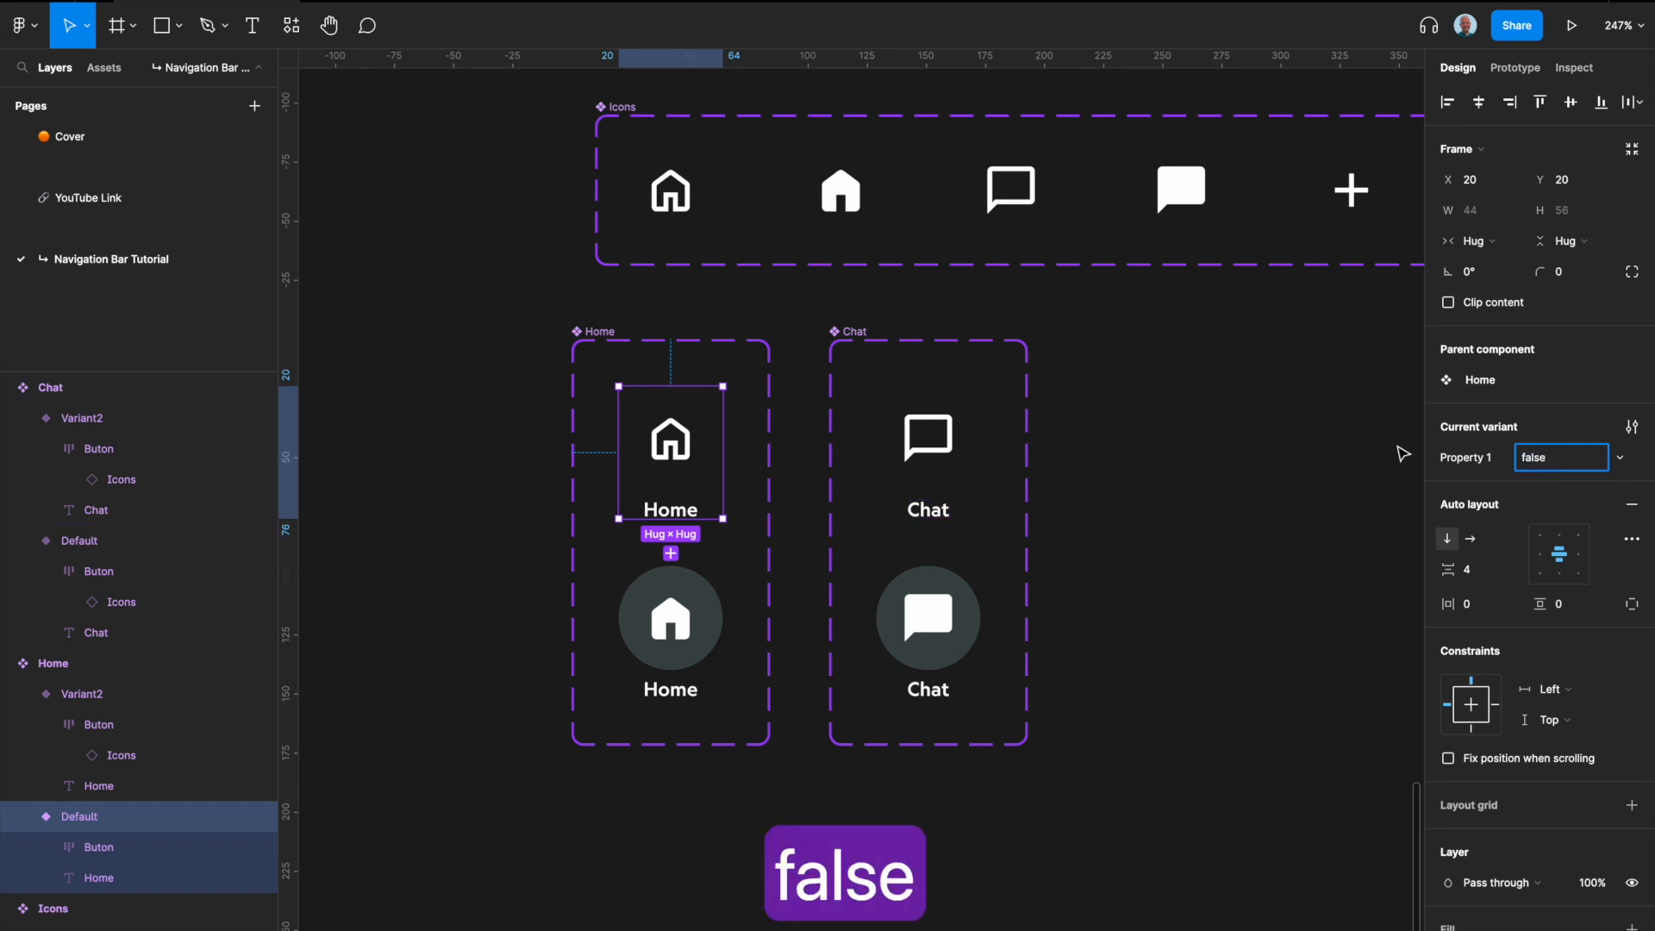
Step: Copy the false value from the Home variant into Property 1 of the default Chat variant
click(1543, 463)
key(super+c)
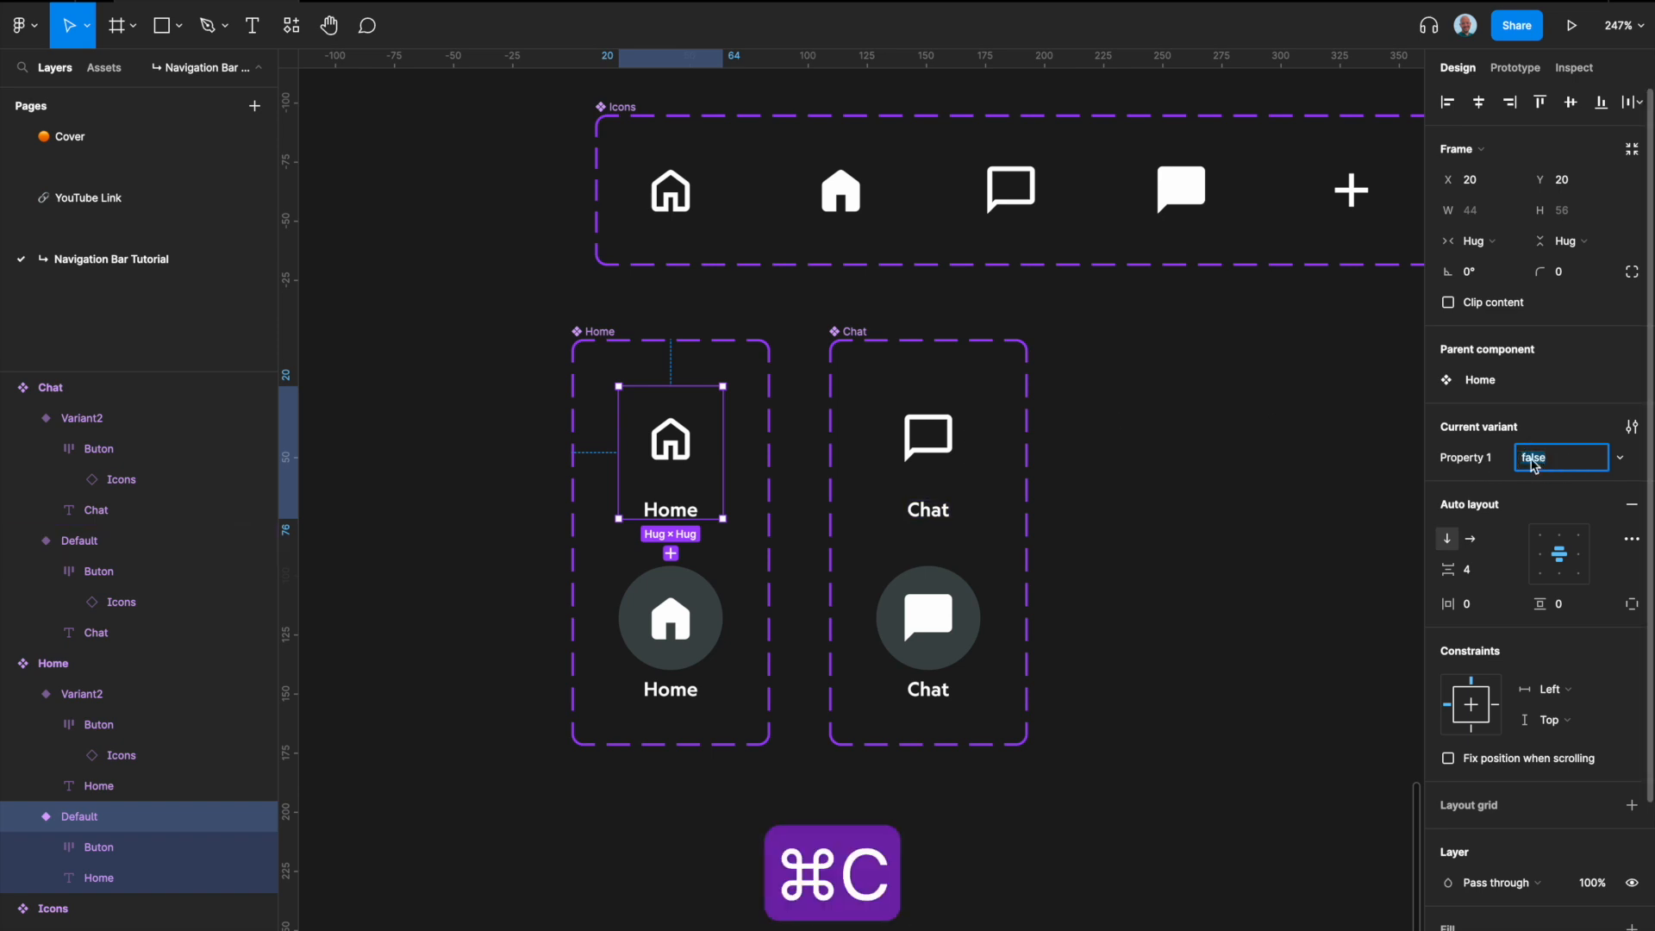
click(957, 461)
click(1568, 458)
key(super+v)
Step: Set the Property 1 value of the highlighted Home and Chat variants to True
click(671, 617)
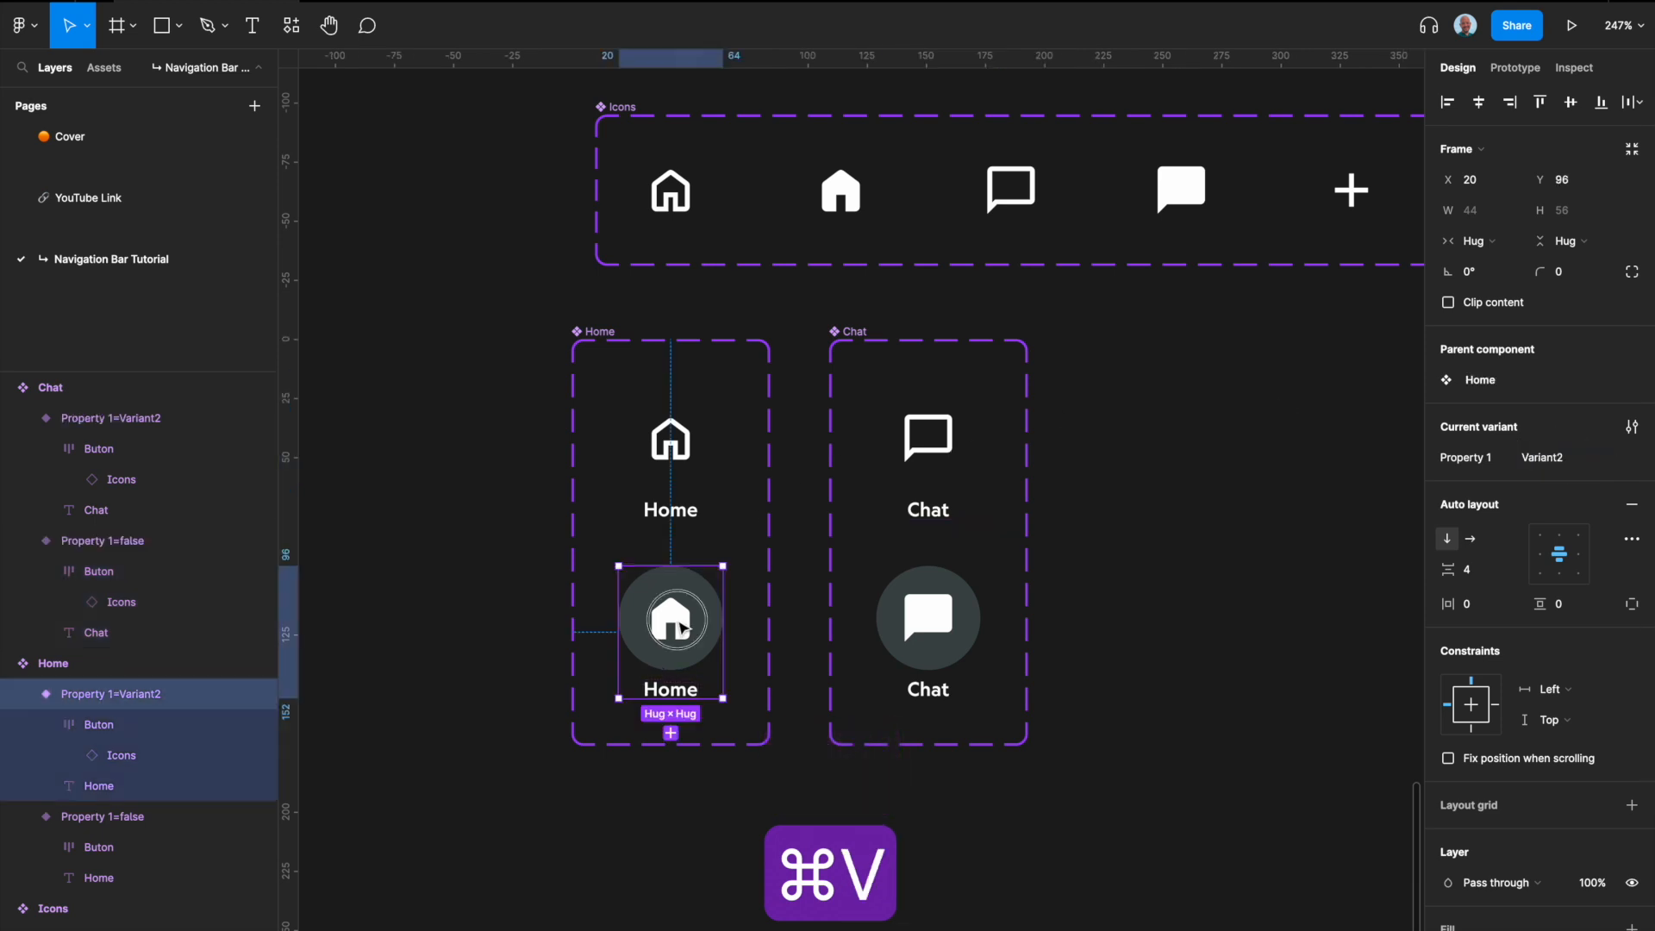
click(1562, 463)
text(True)
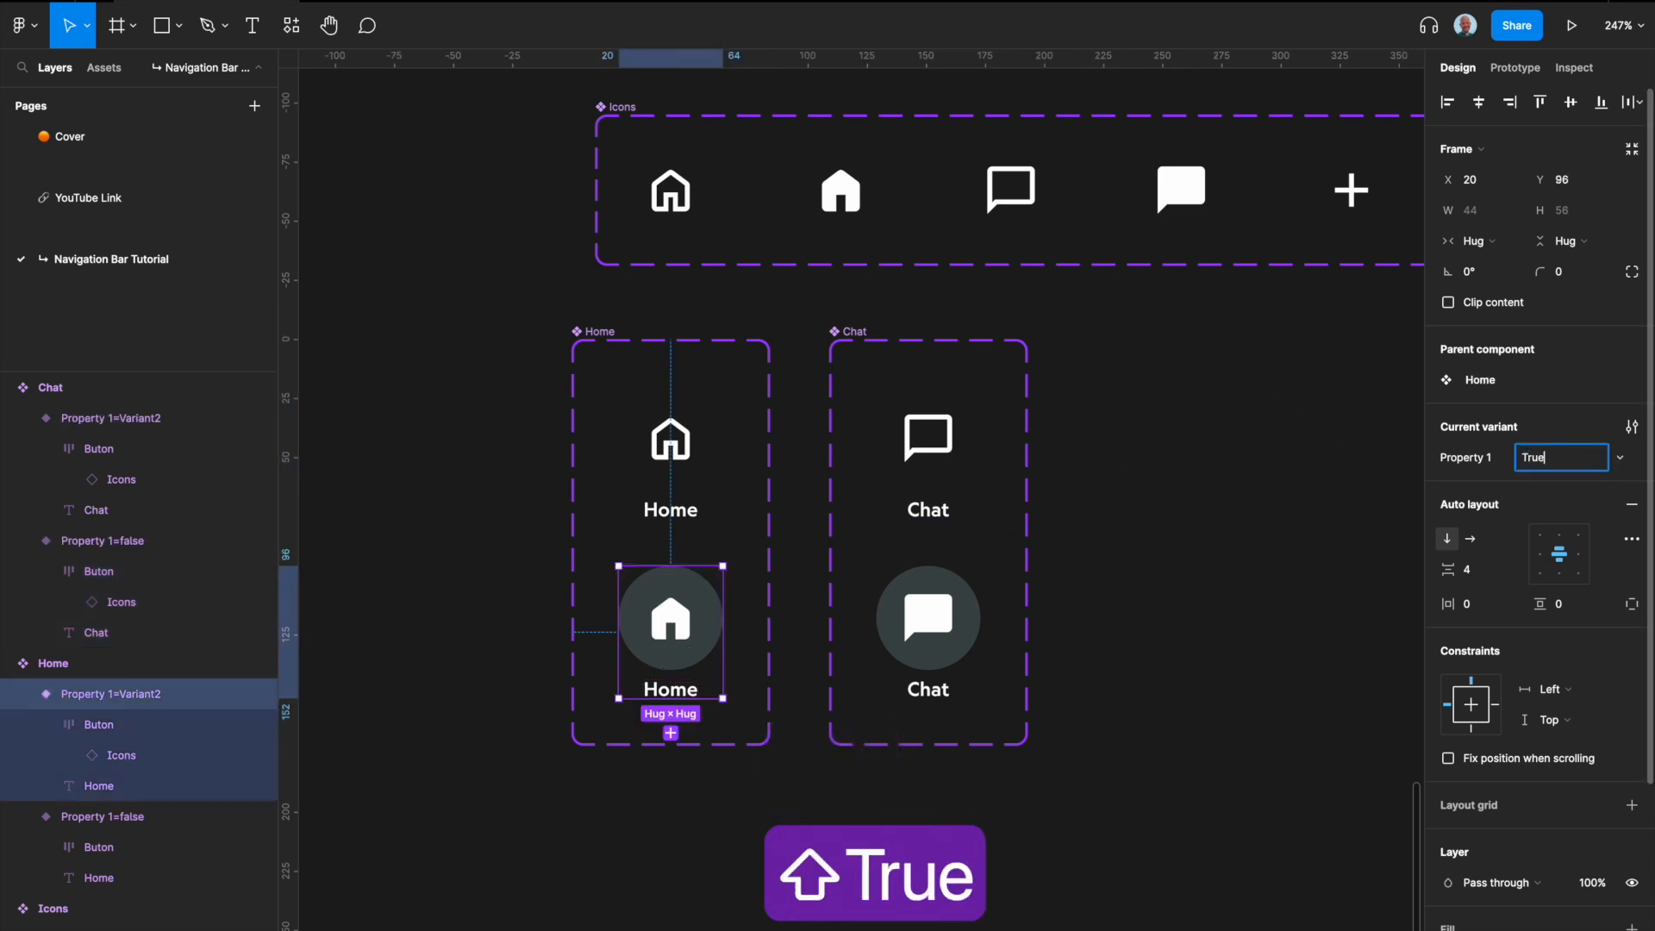
key(super+c)
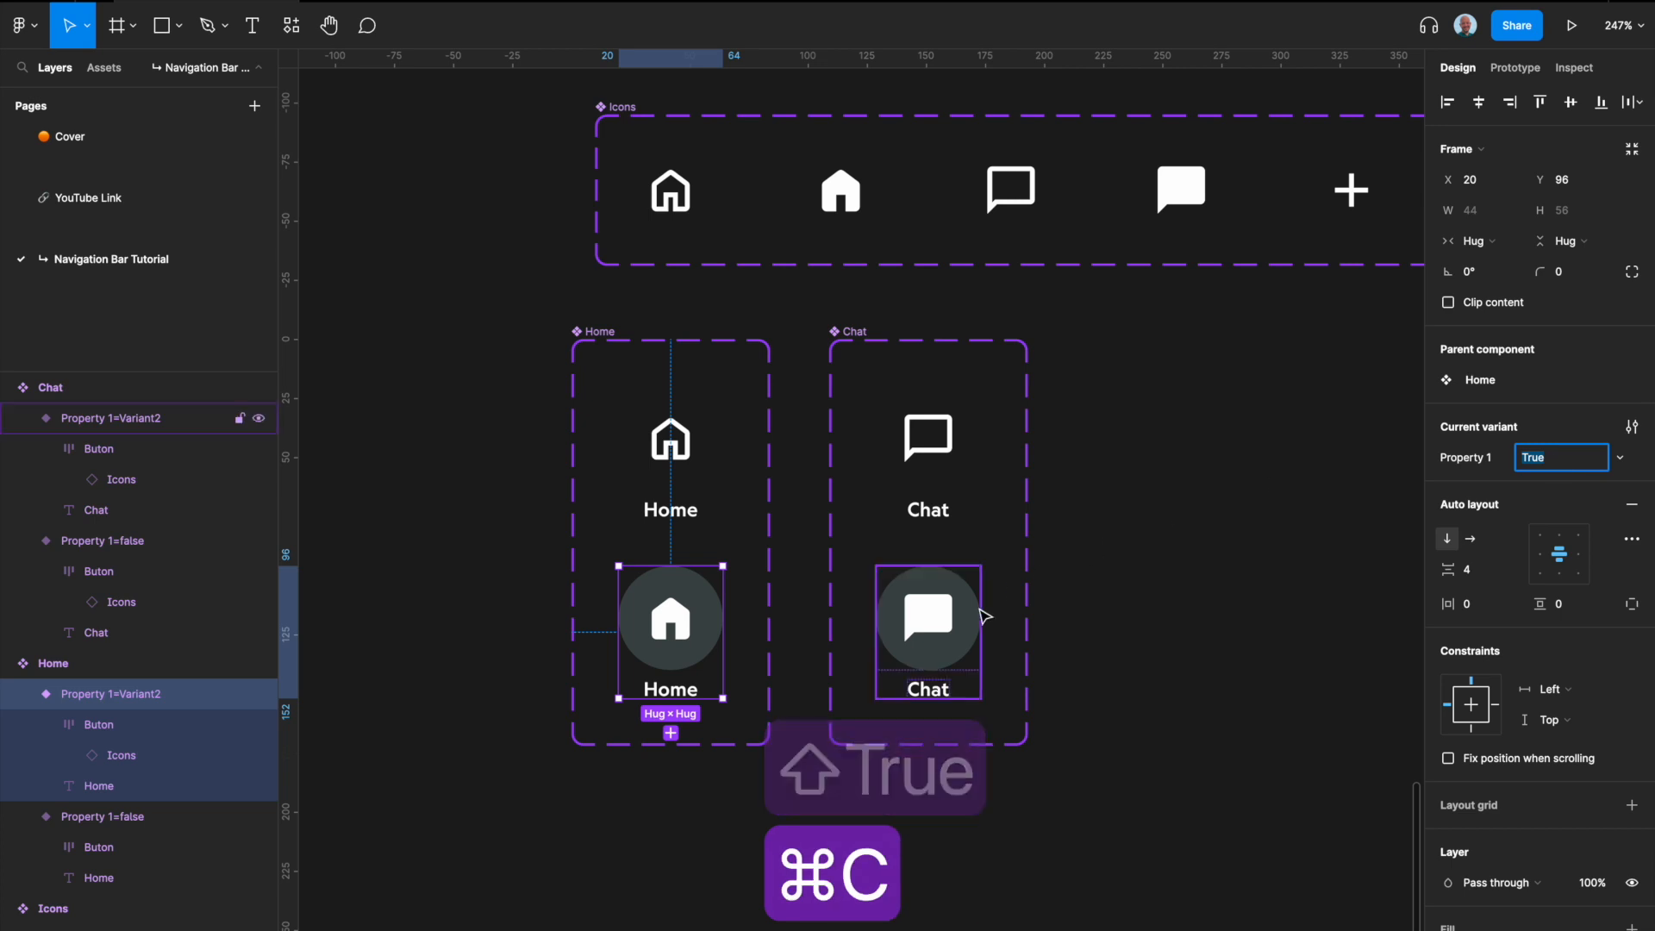
click(974, 614)
click(1552, 470)
key(super+v)
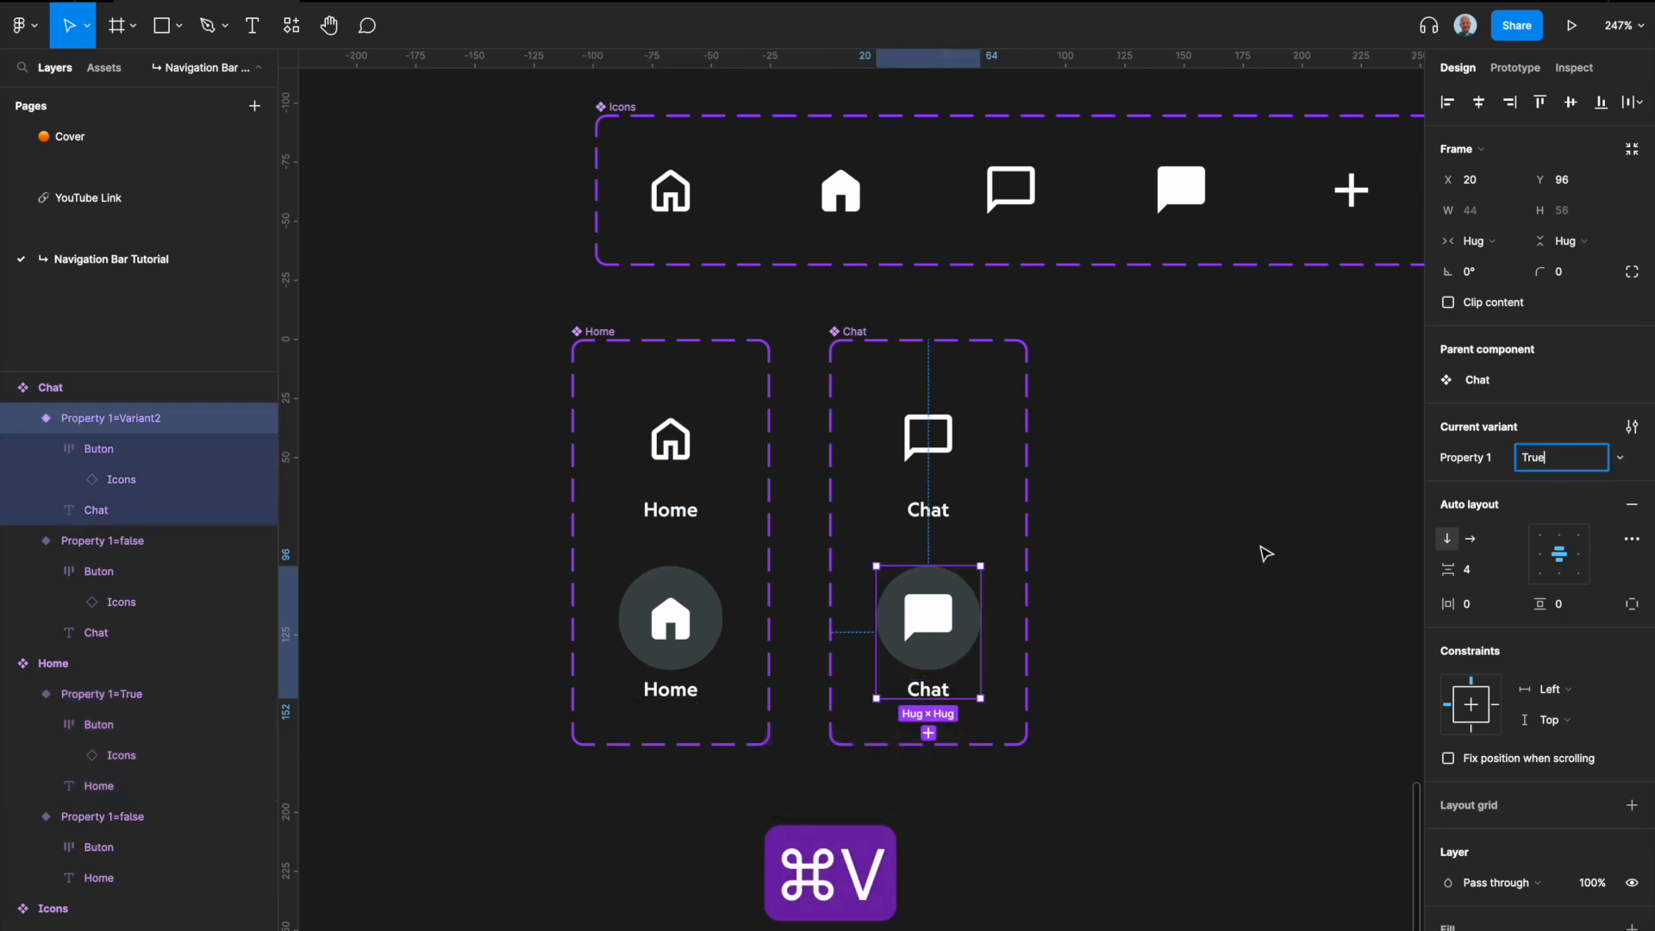
click(1250, 573)
Step: Place a copy of the default Chat variant beside the Chat component set and detach the instance
scroll(1250, 569, right, 5)
click(500, 448)
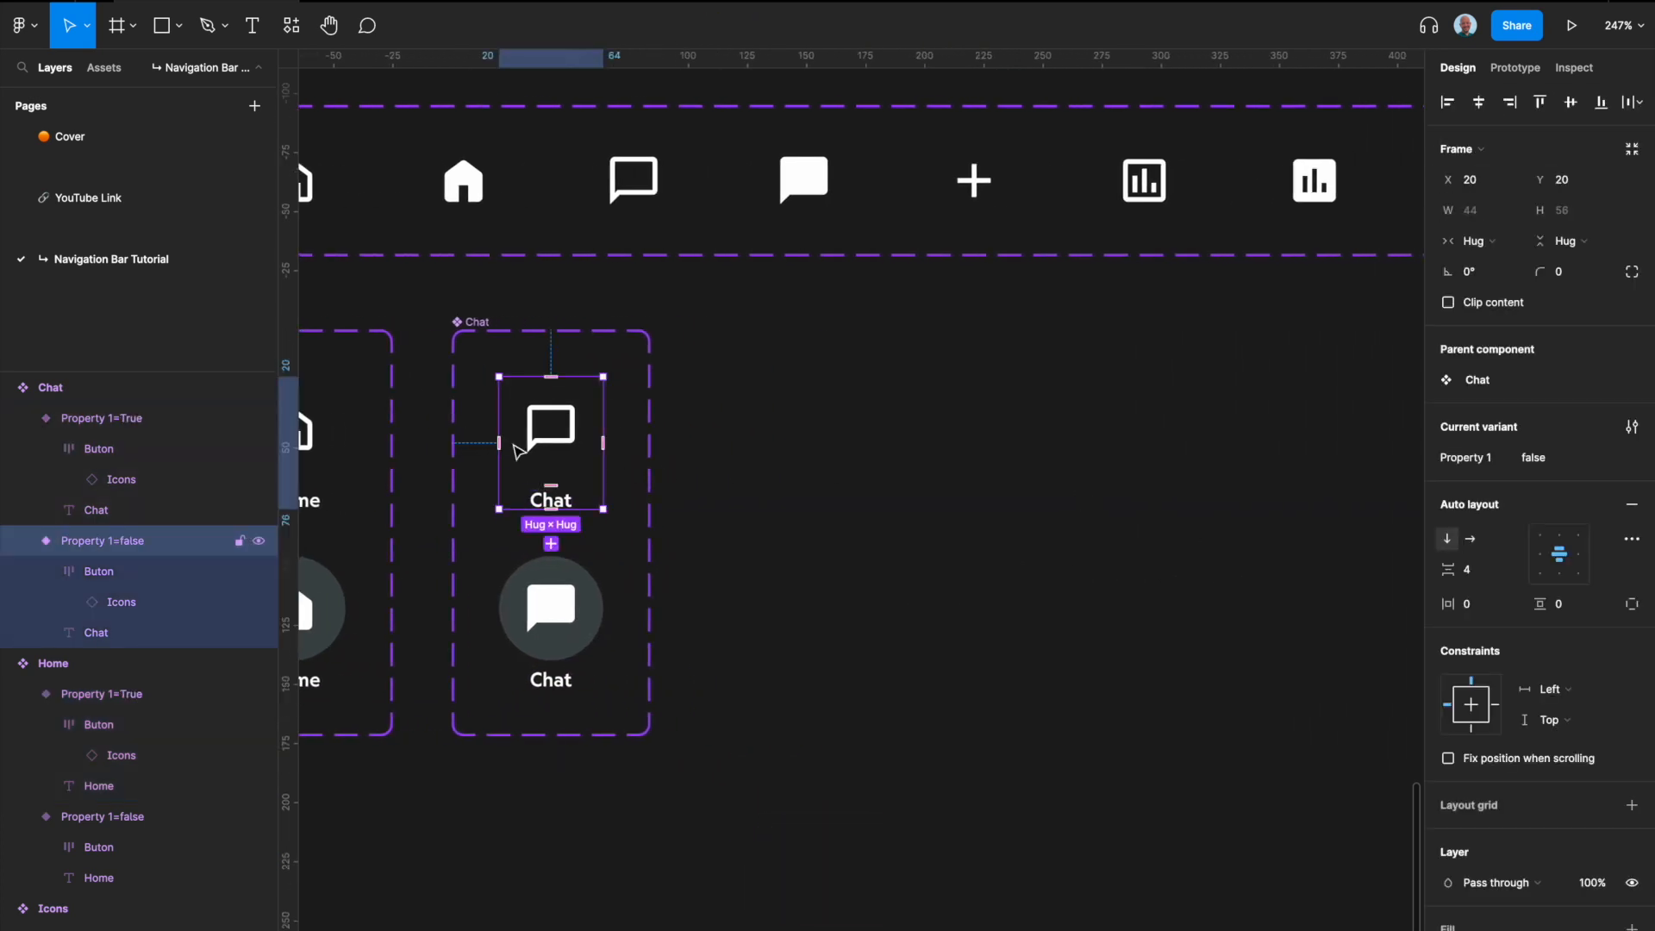
drag(552, 431, 798, 434)
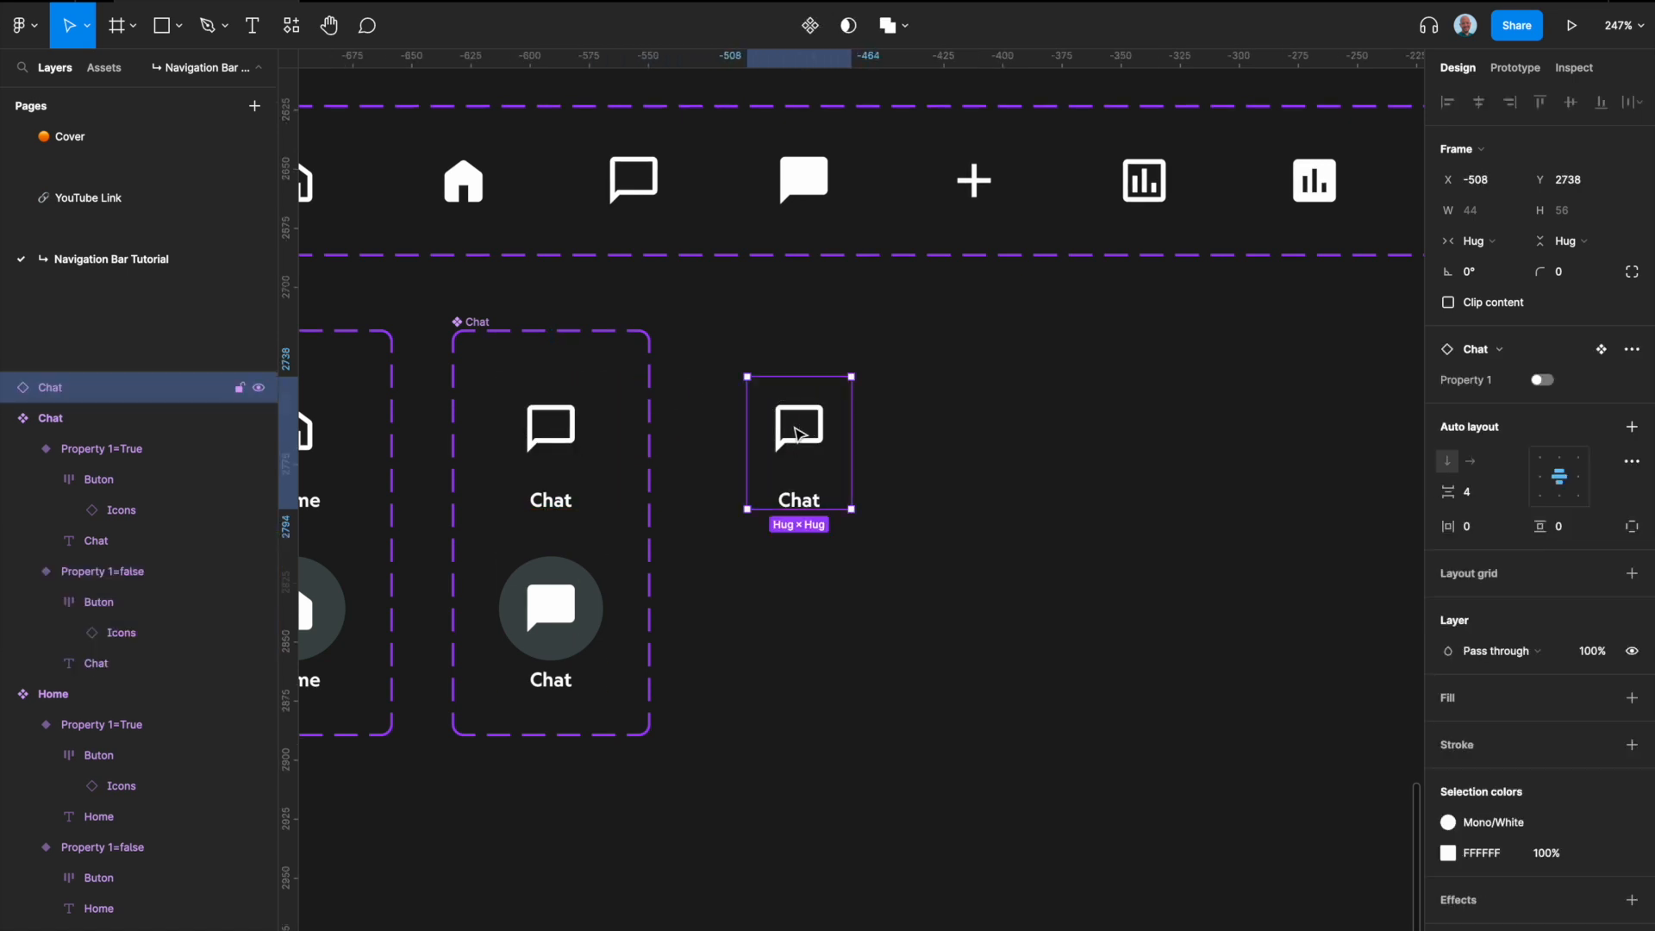
right_click(798, 434)
click(905, 779)
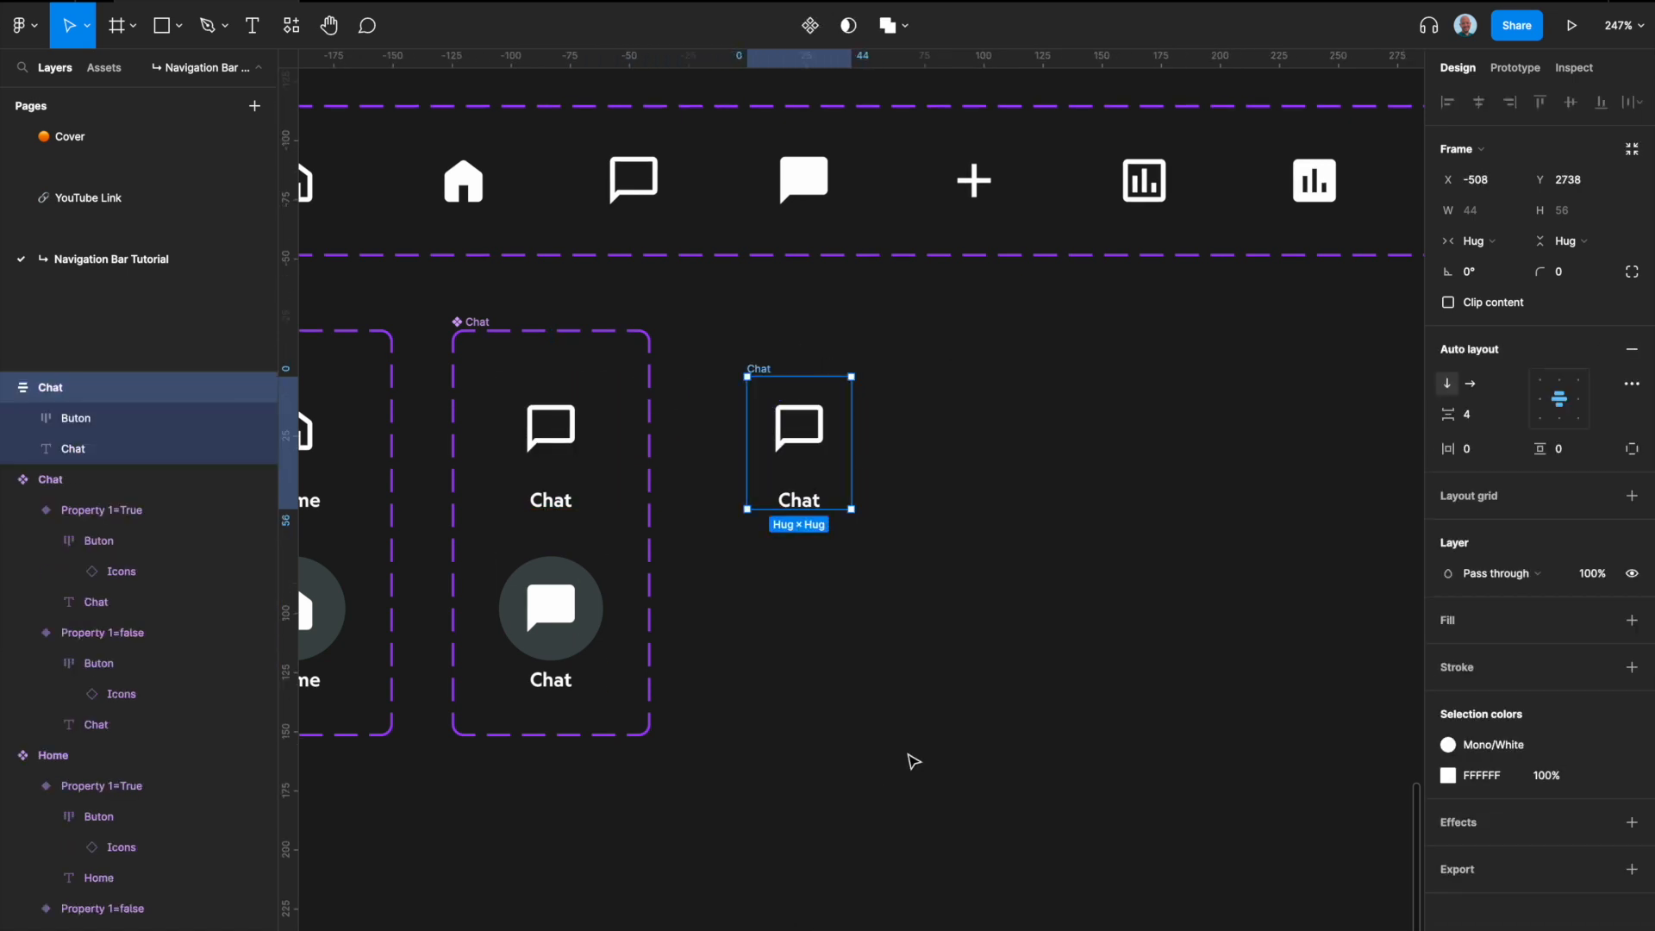
Step: Swap the icon inside the detached Chat frame to data • empty
click(803, 415)
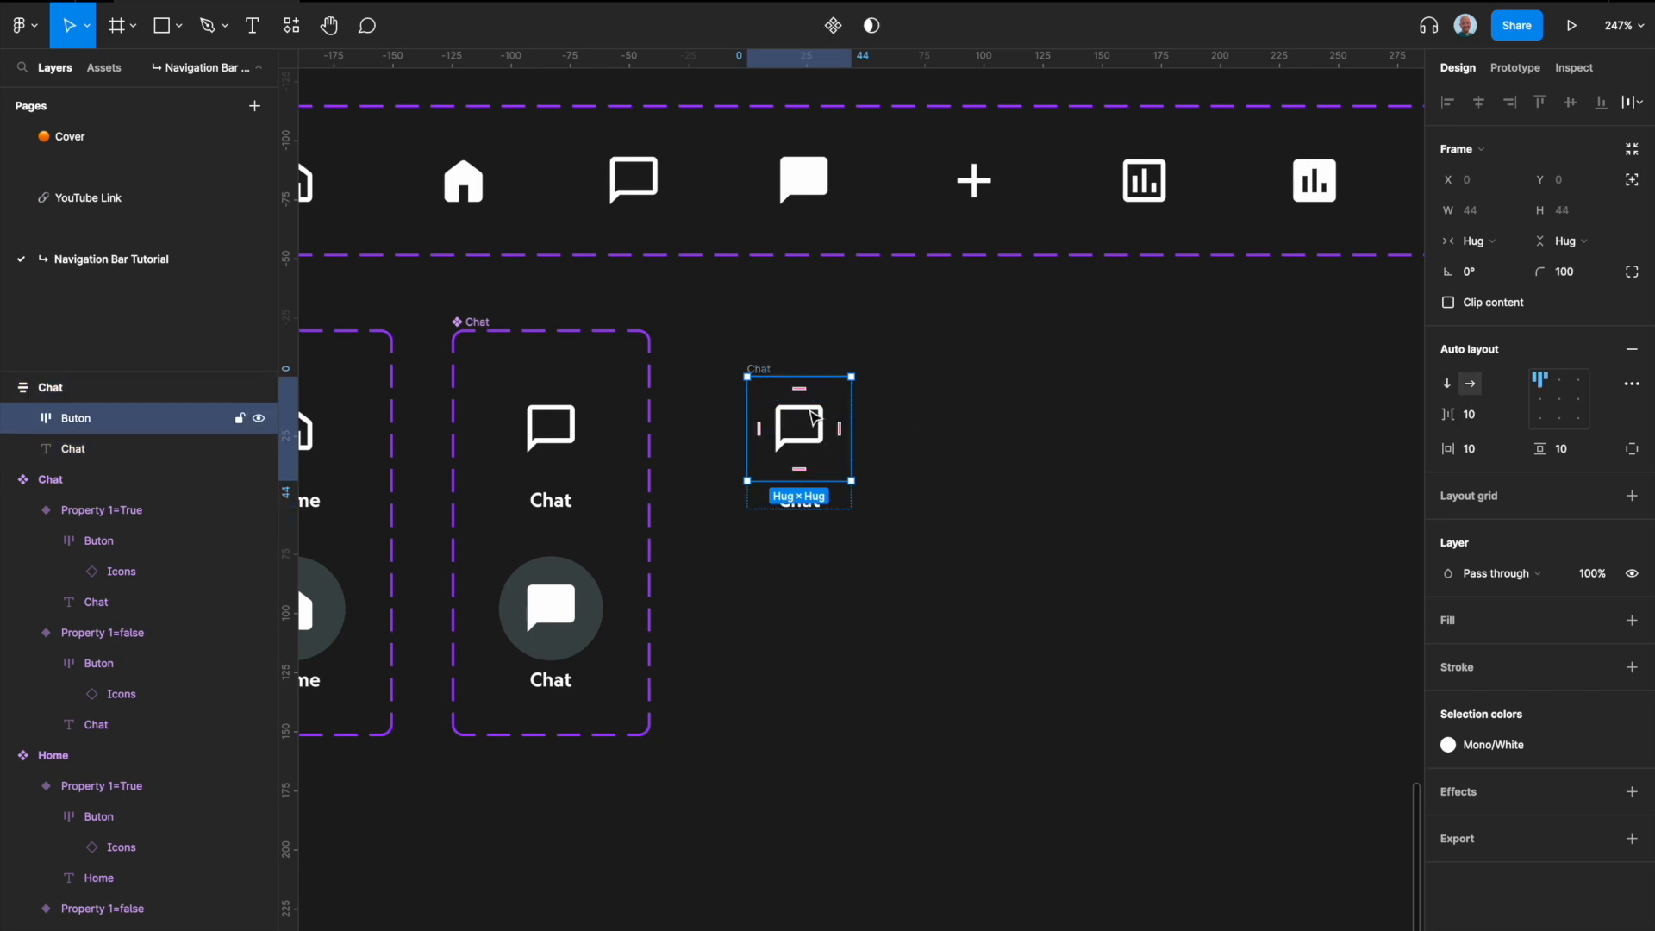
click(815, 428)
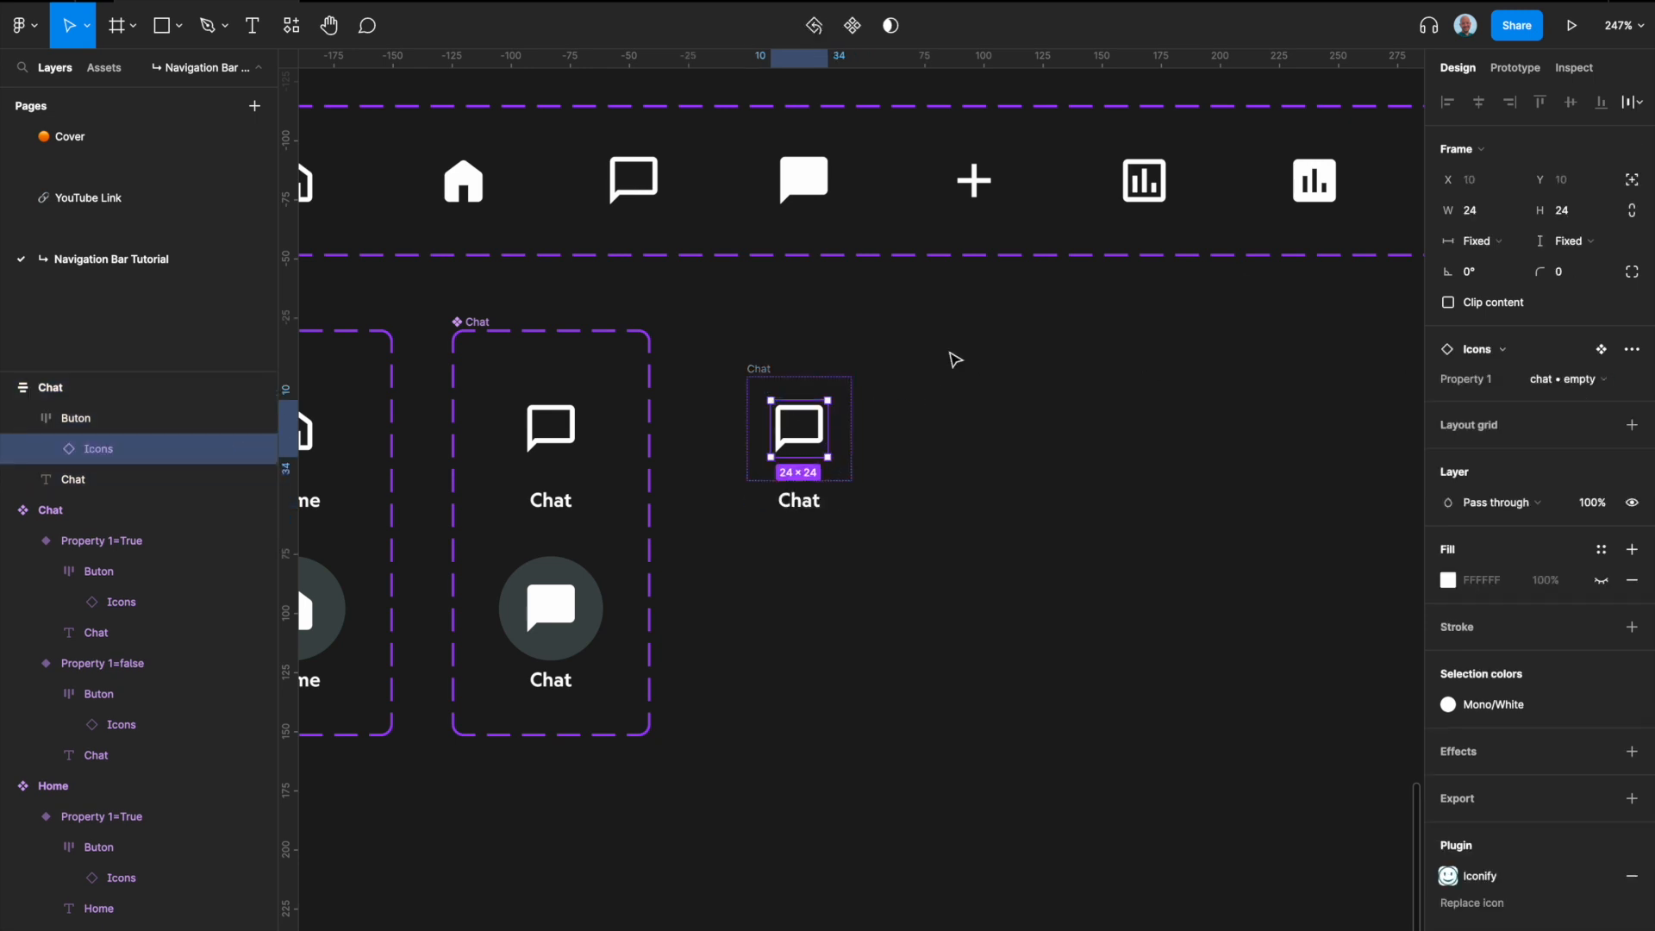
click(1595, 387)
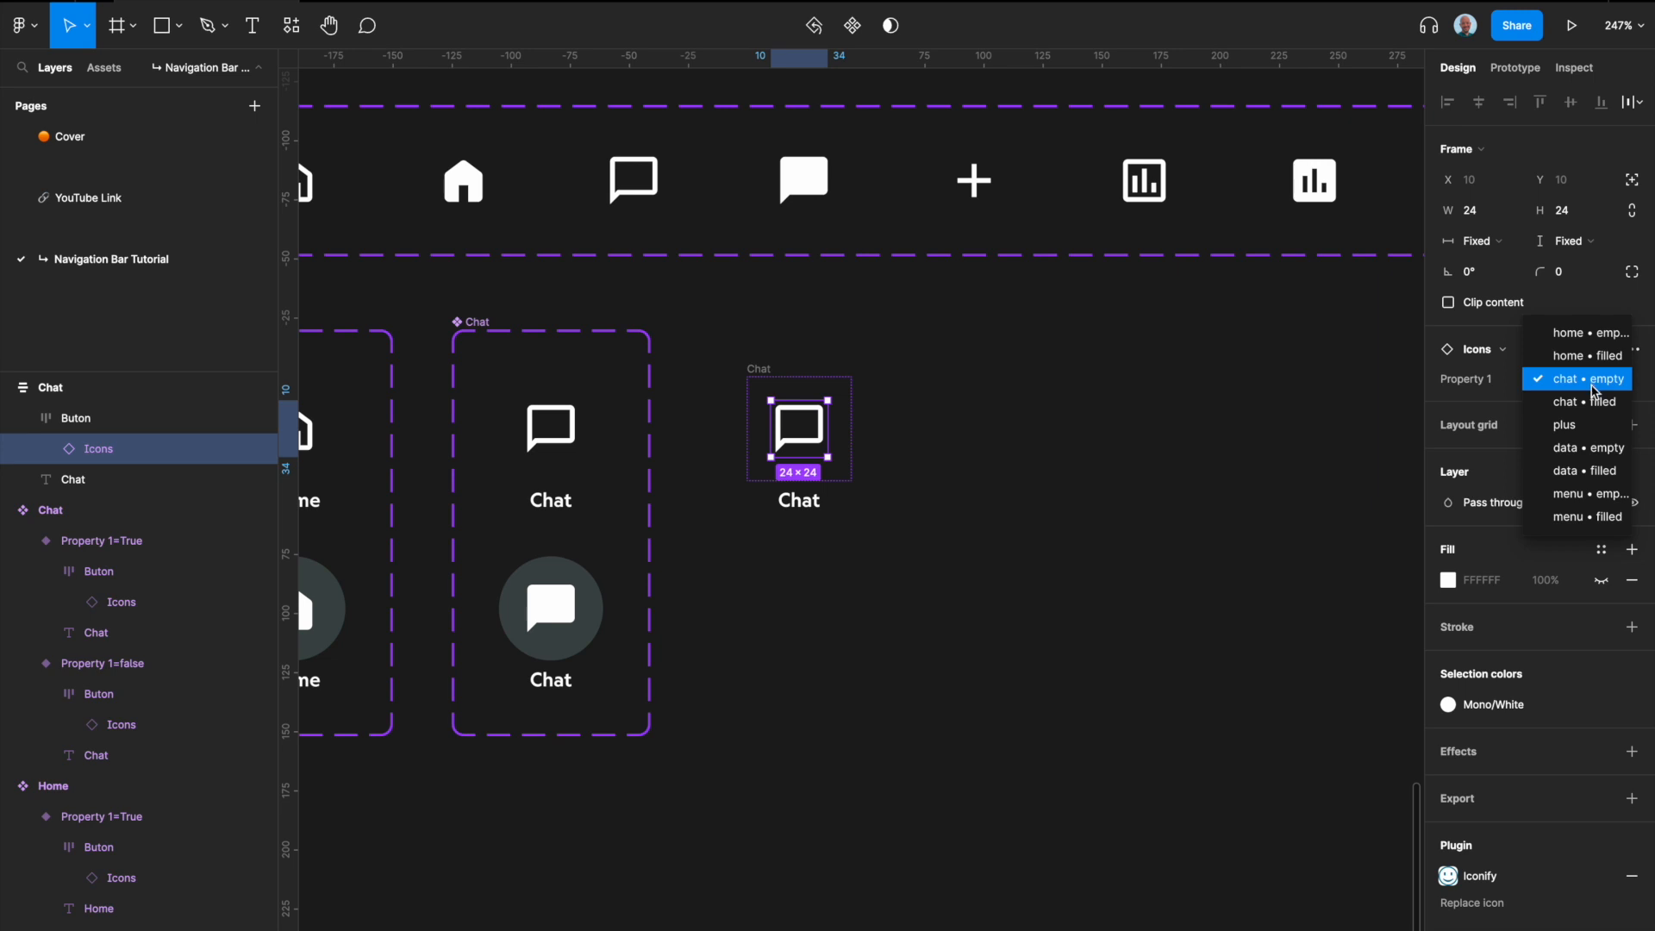
click(1596, 449)
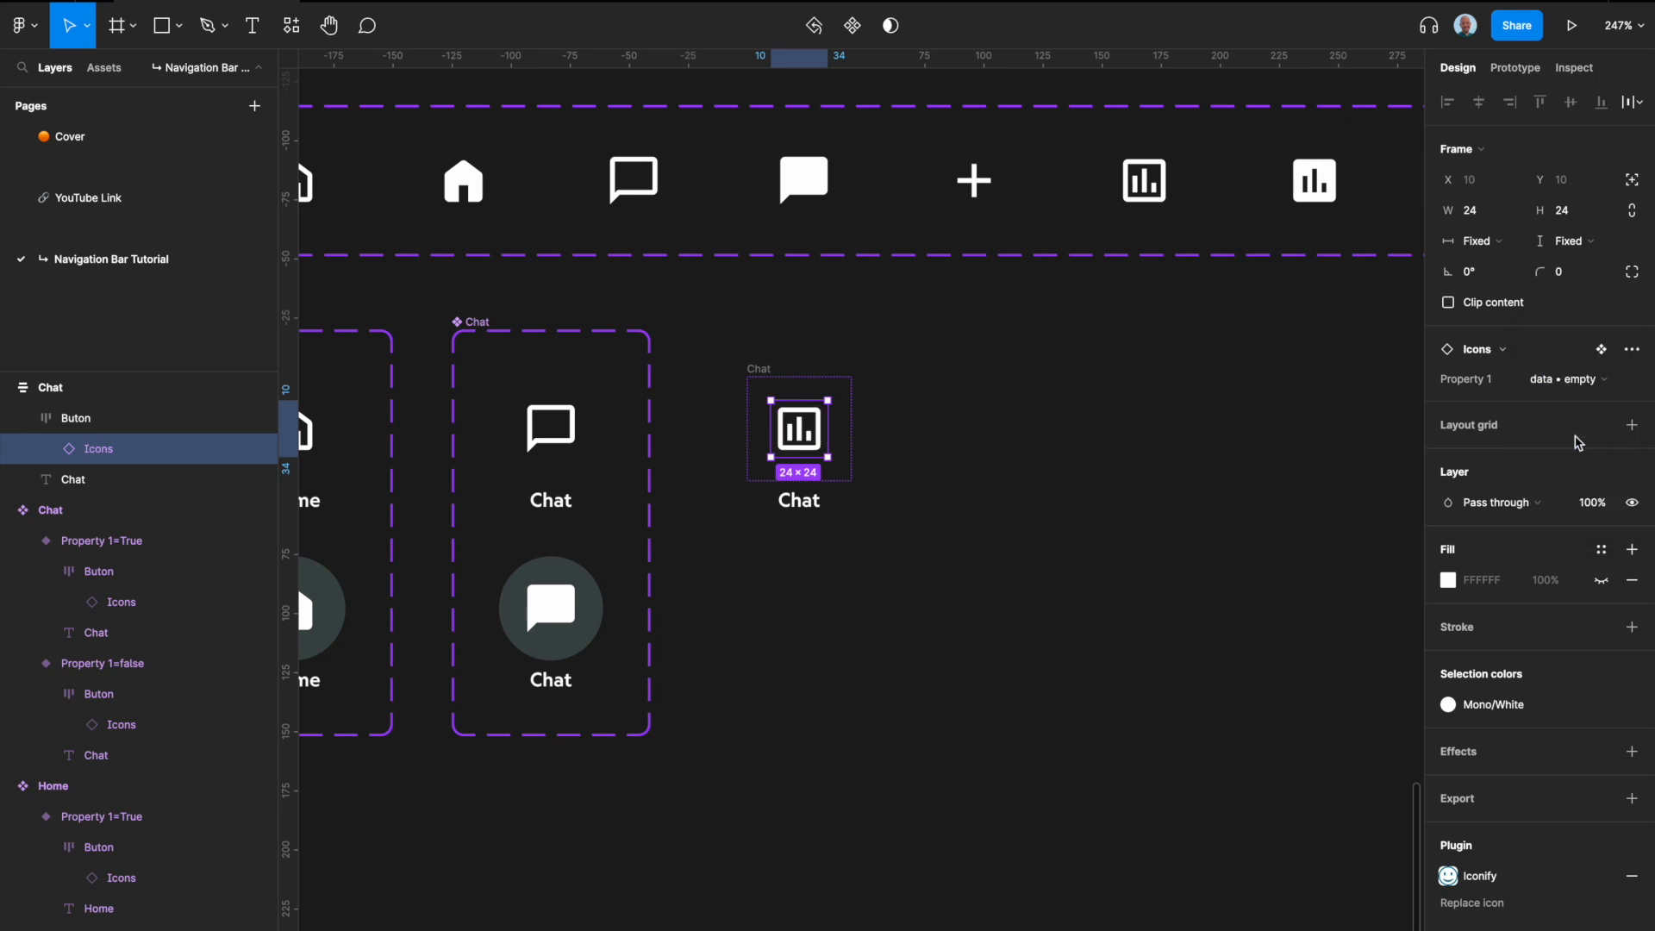
click(877, 474)
Step: Rename the detached Chat frame as Data
click(759, 370)
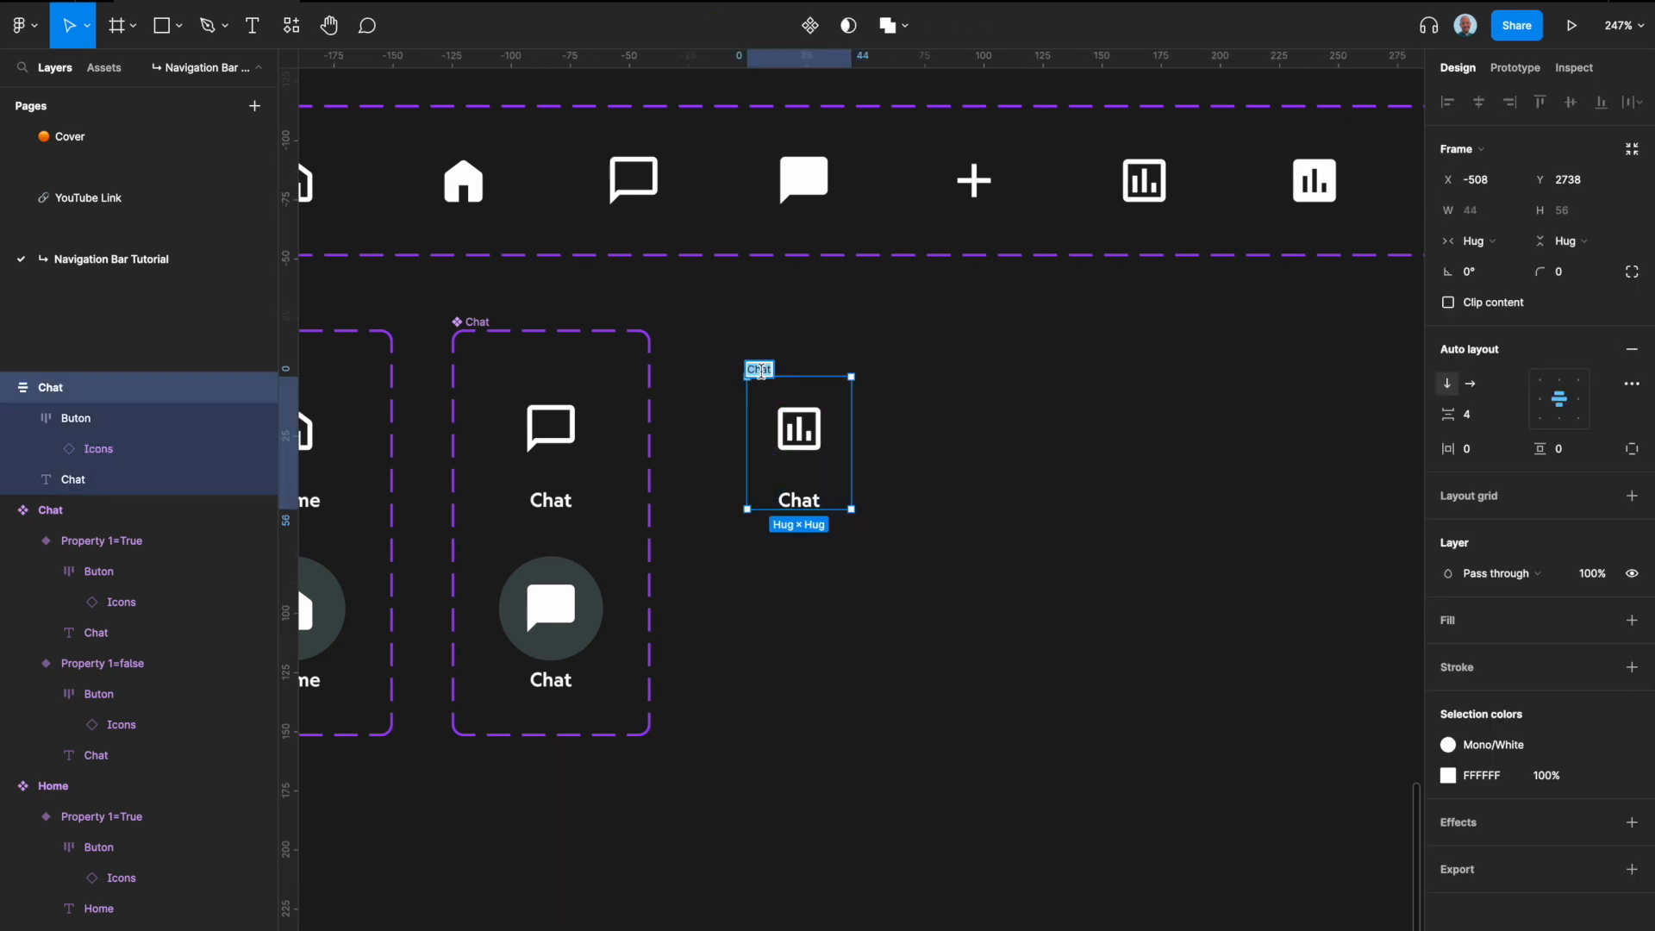
key(shift+d)
text(ata)
click(953, 448)
Step: Turn the Data frame into a component and add a second variant to it
click(771, 377)
key(alt+super+k)
click(810, 25)
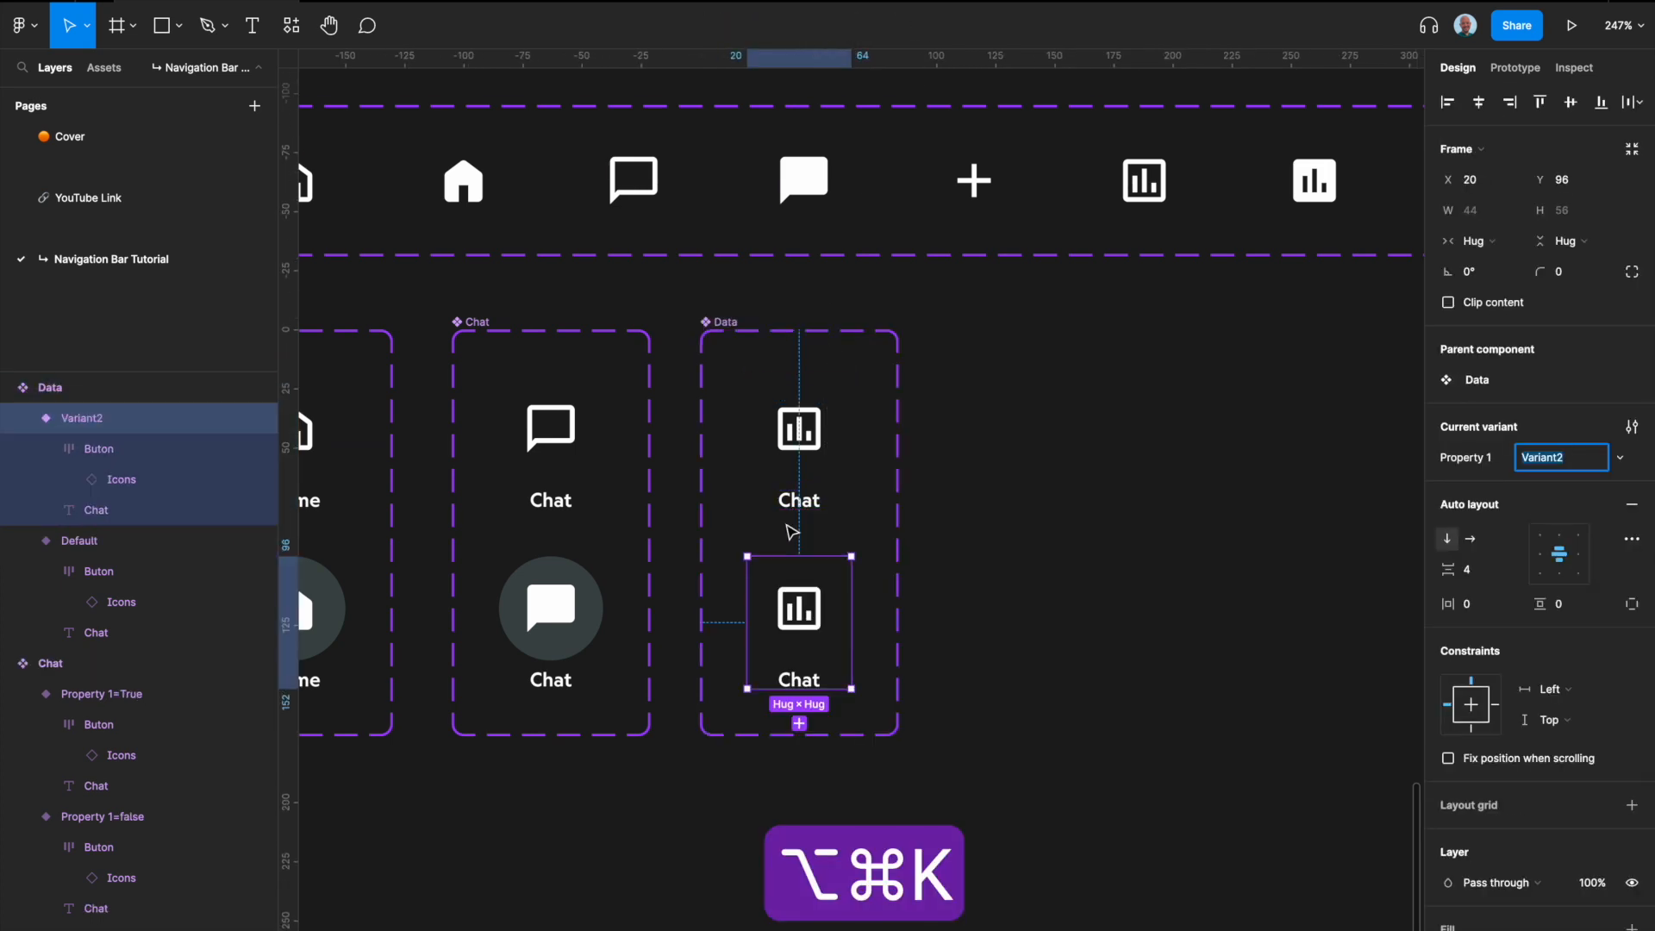
Step: Add a Mono/700 fill to the Buton frame of the second Data variant
click(811, 636)
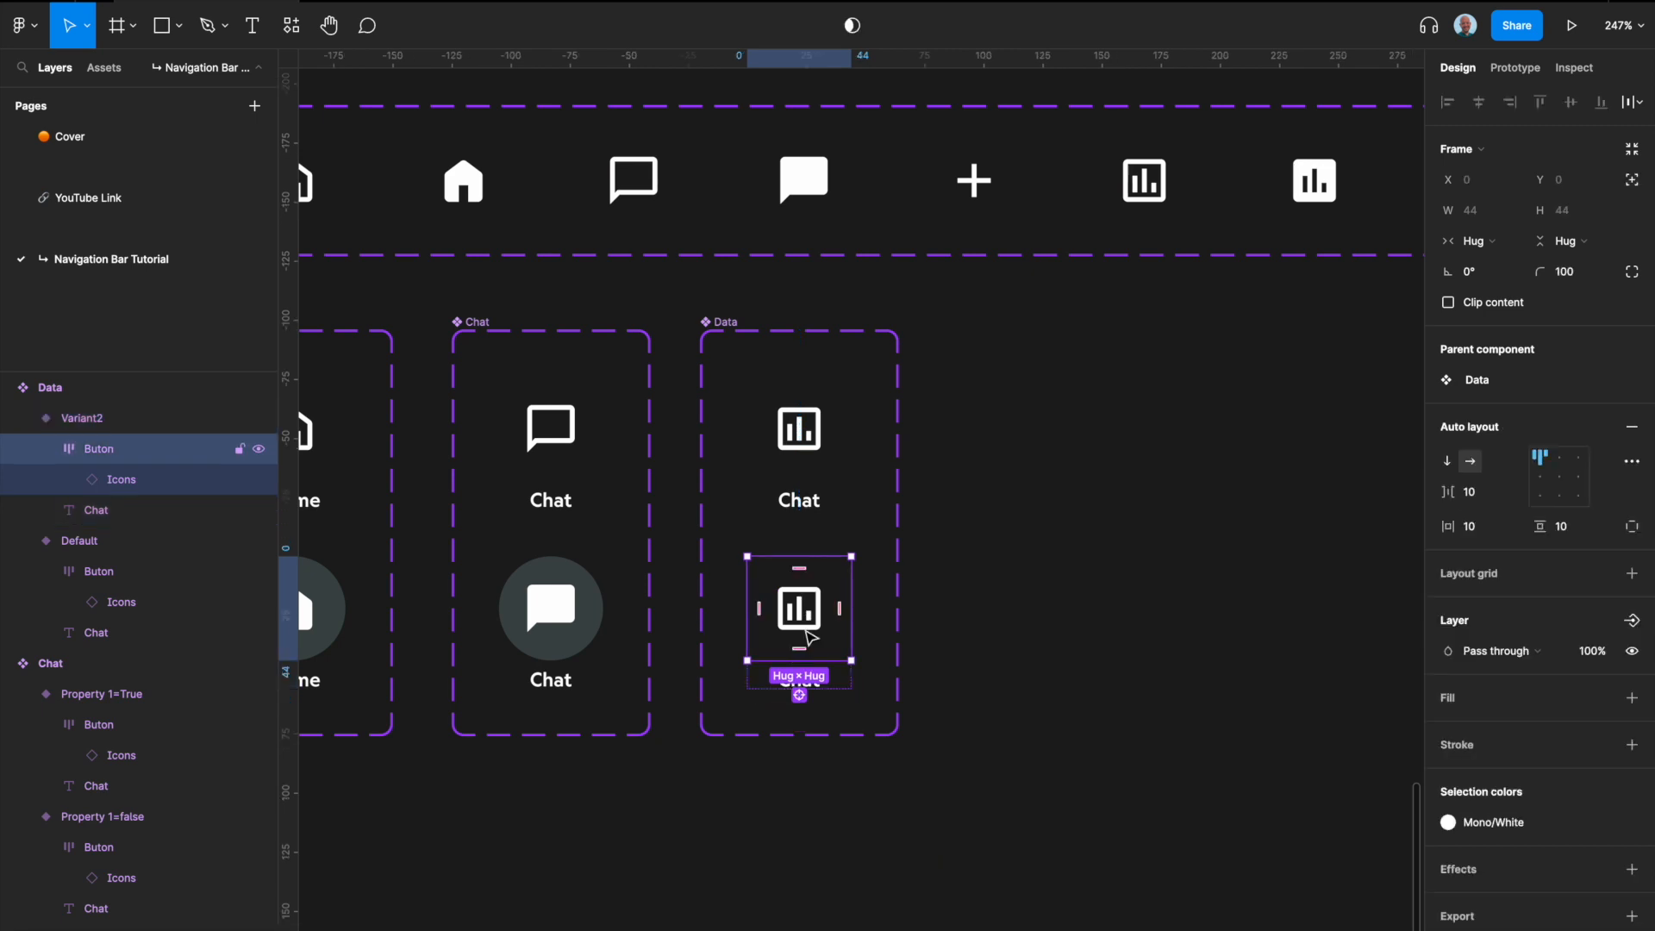
click(1601, 698)
scroll(1517, 871, down, 10)
click(1522, 837)
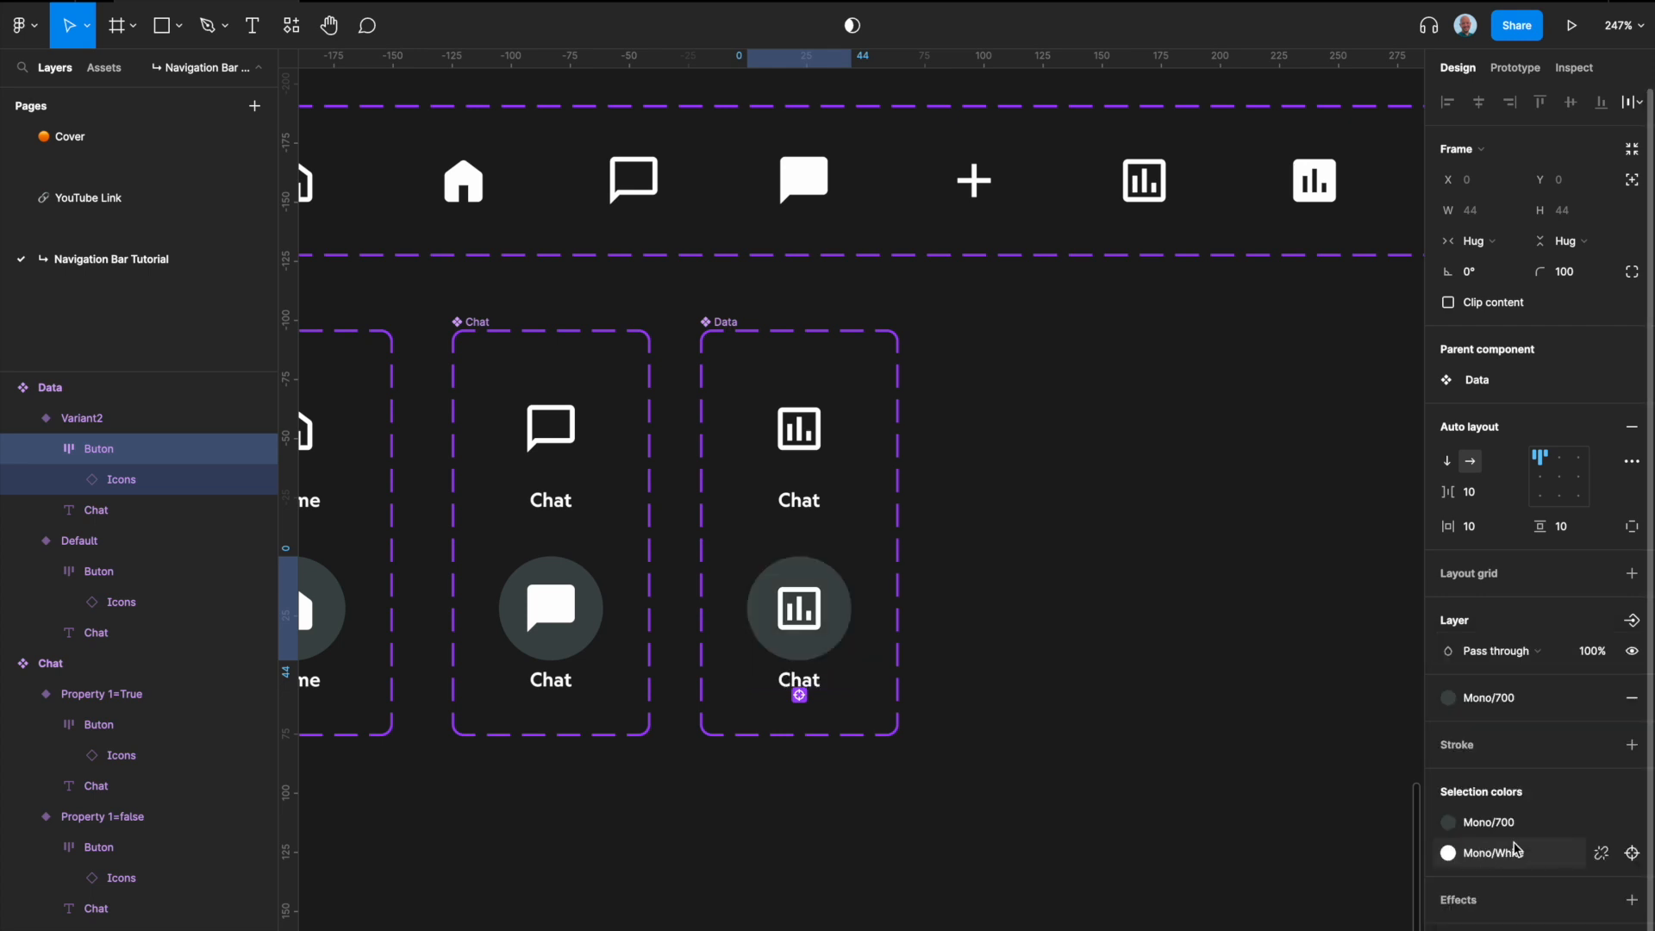
Step: Swap the icon in the second Data variant to data • filled
click(800, 625)
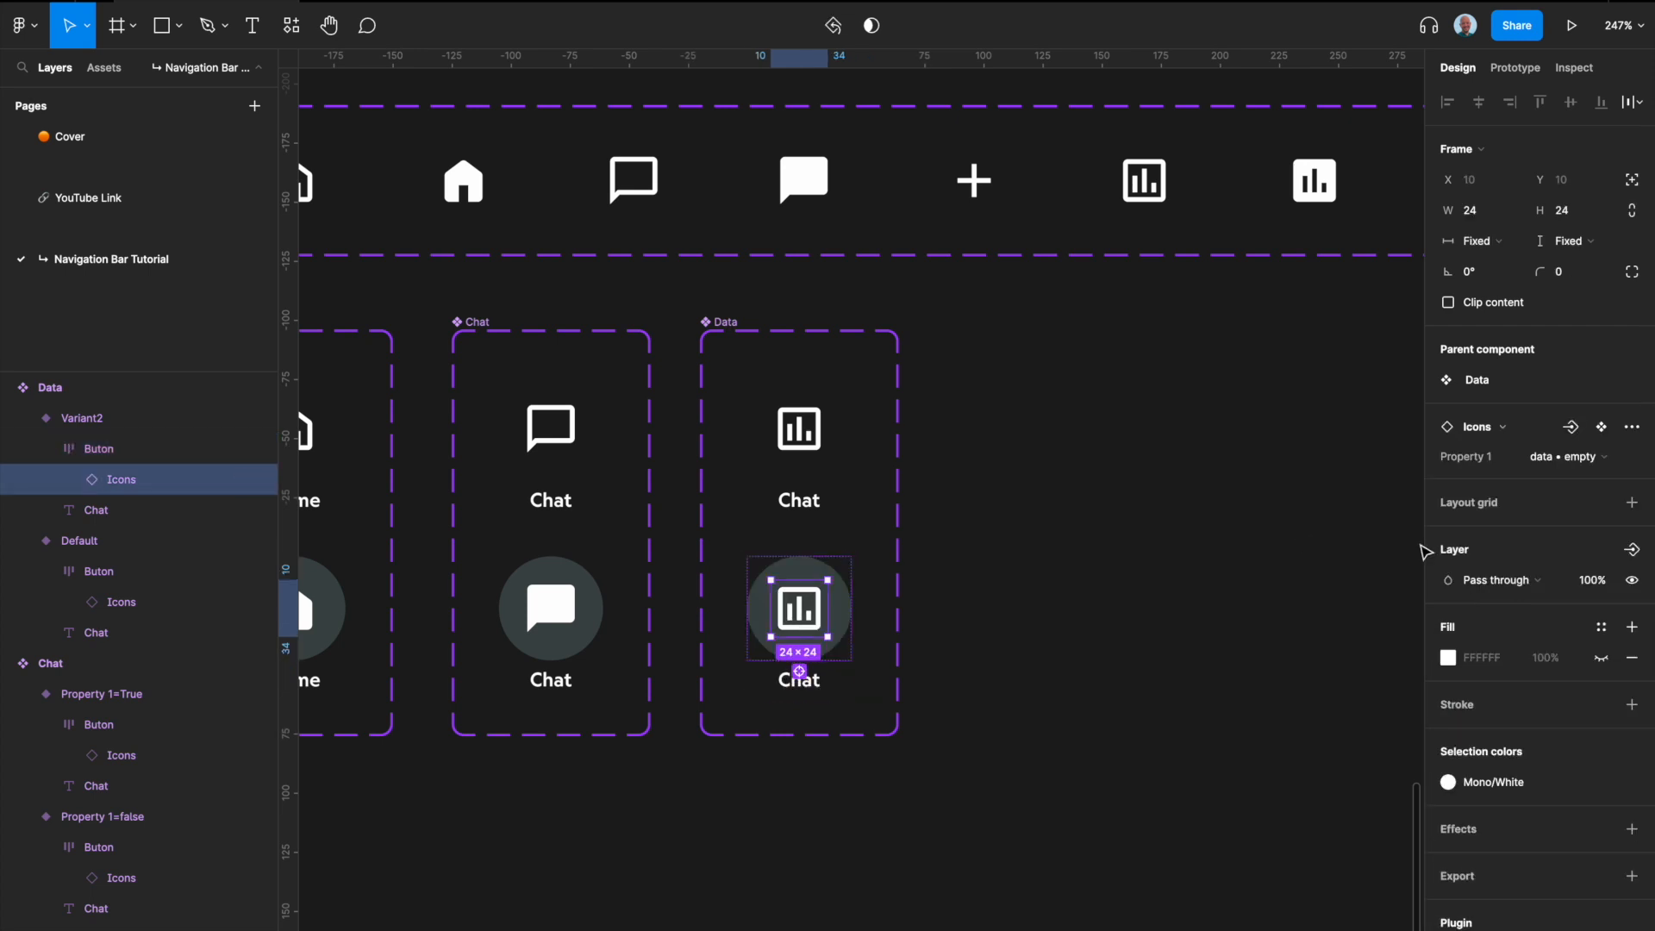
click(1565, 457)
click(1565, 473)
click(1154, 577)
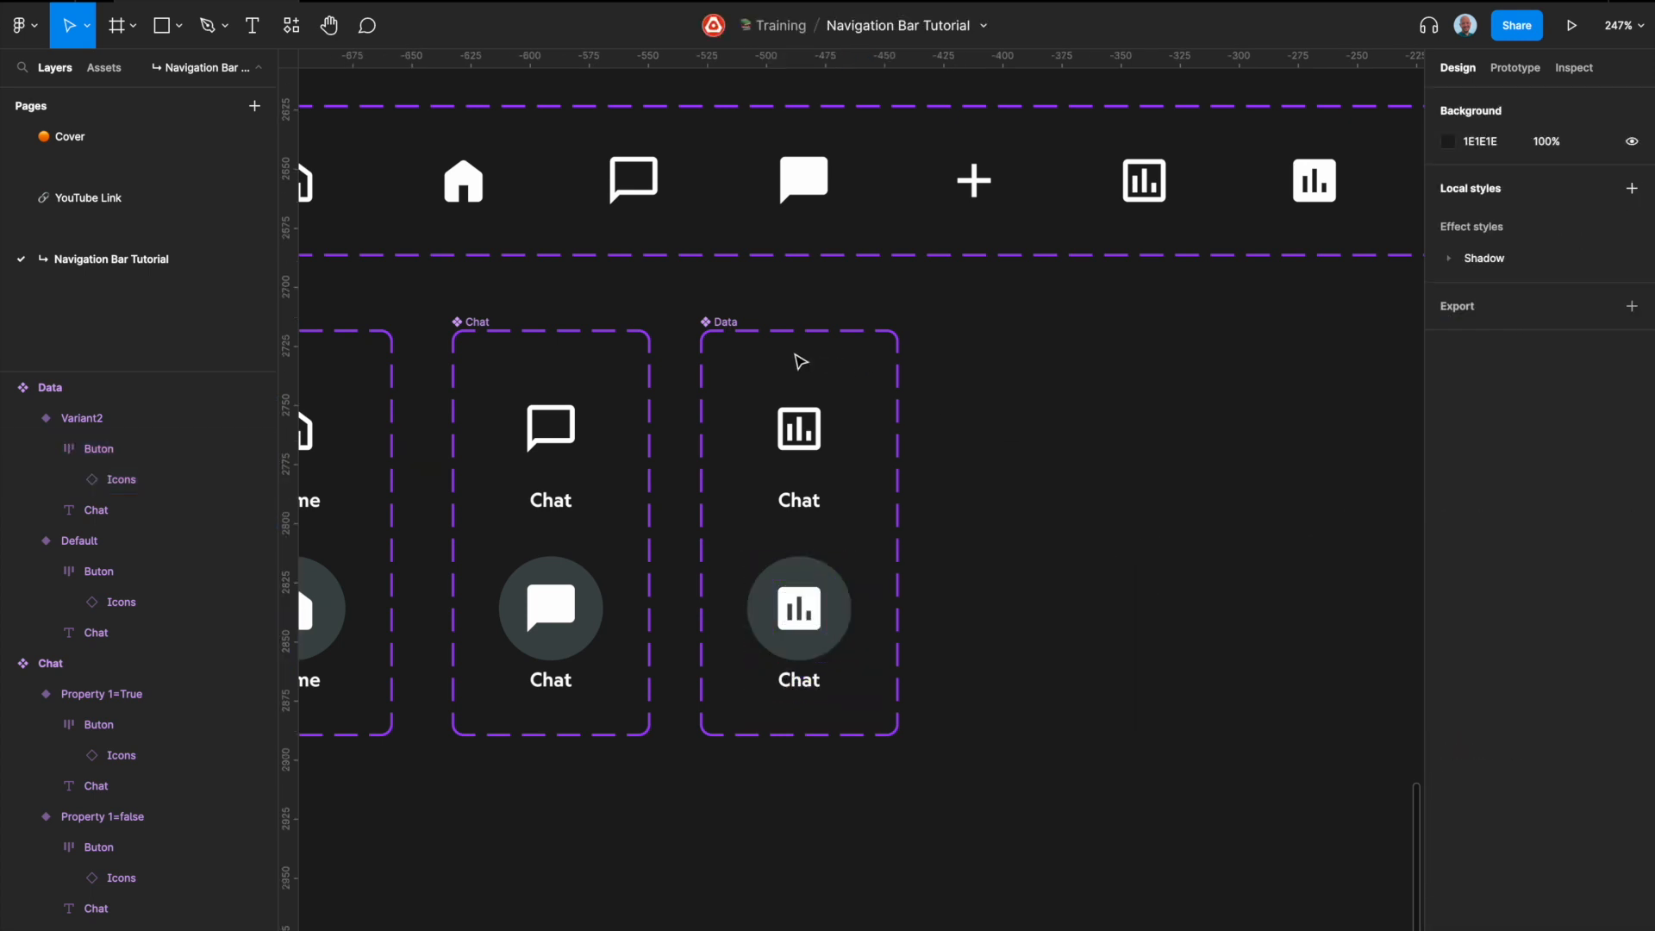
Step: Set the Property 1 value of the default Data variant to False
click(785, 388)
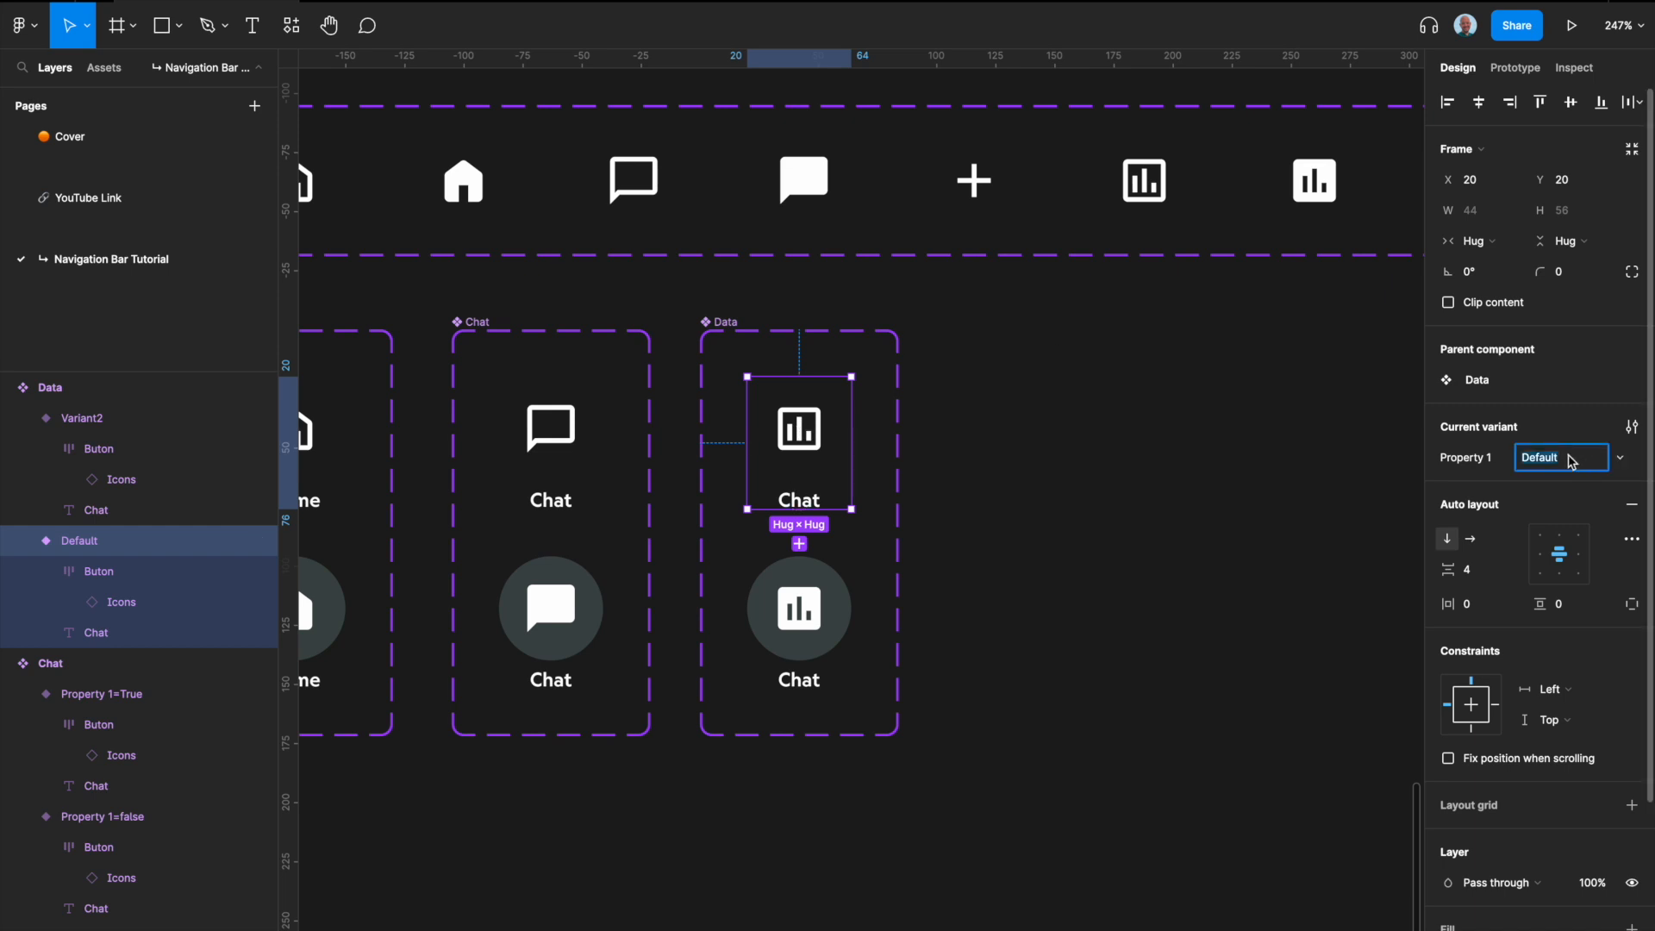
text(T)
key(BackSpace)
text(False)
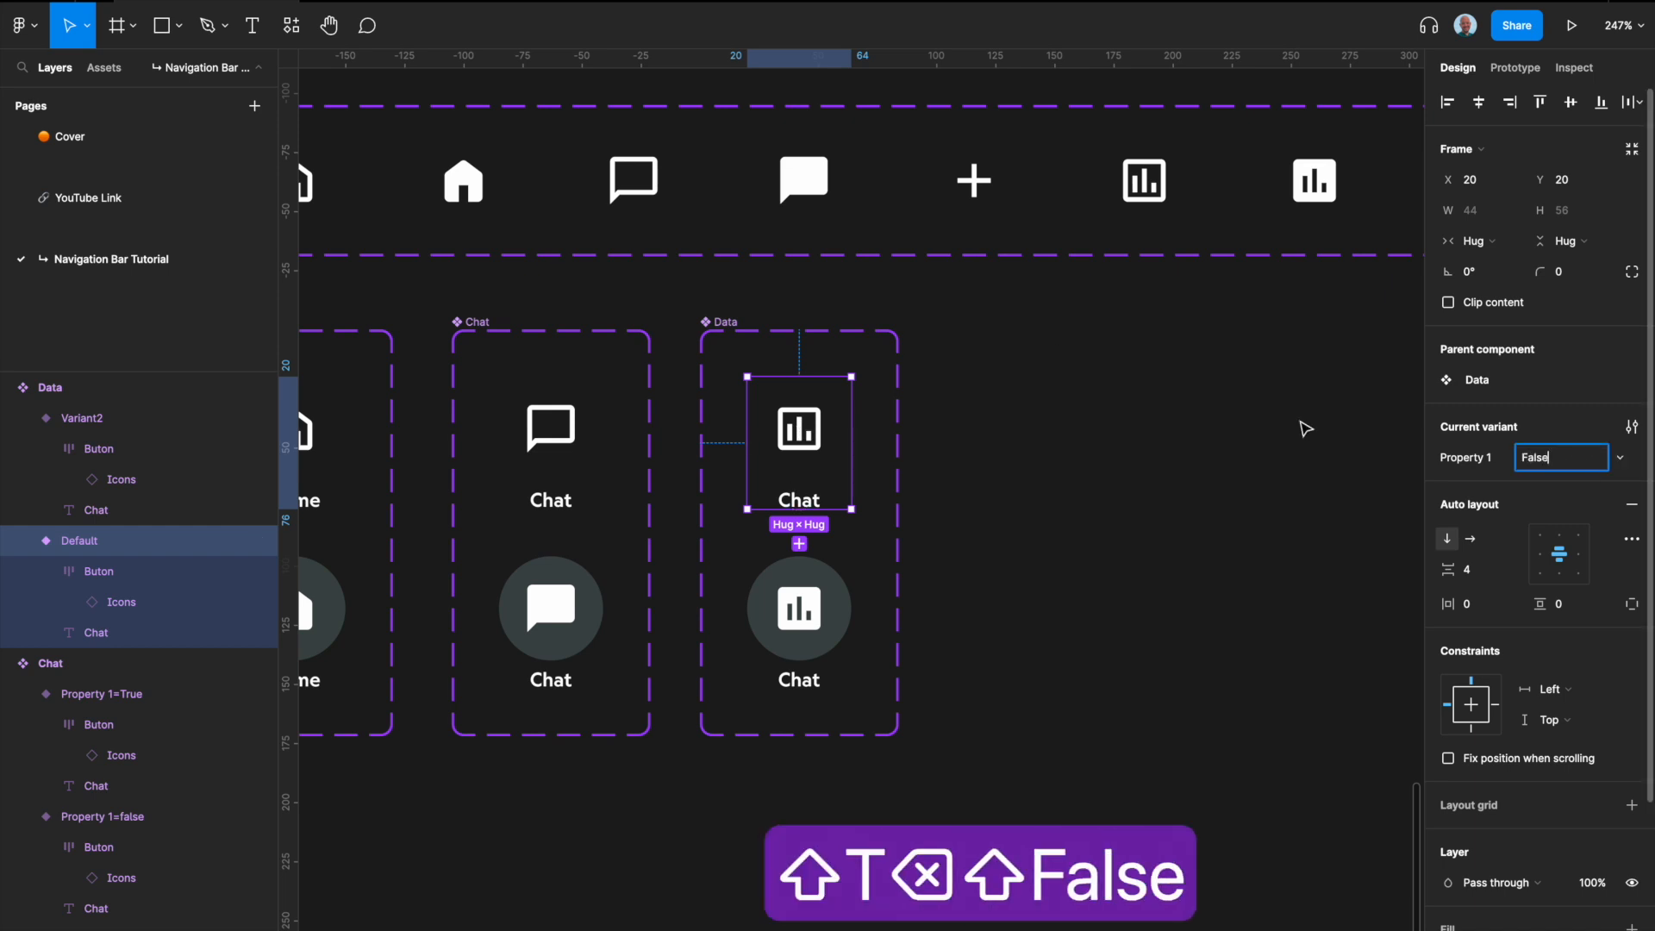
Step: Set the Property 1 value of the highlighted Data variant to True
click(802, 617)
click(1575, 463)
text(True)
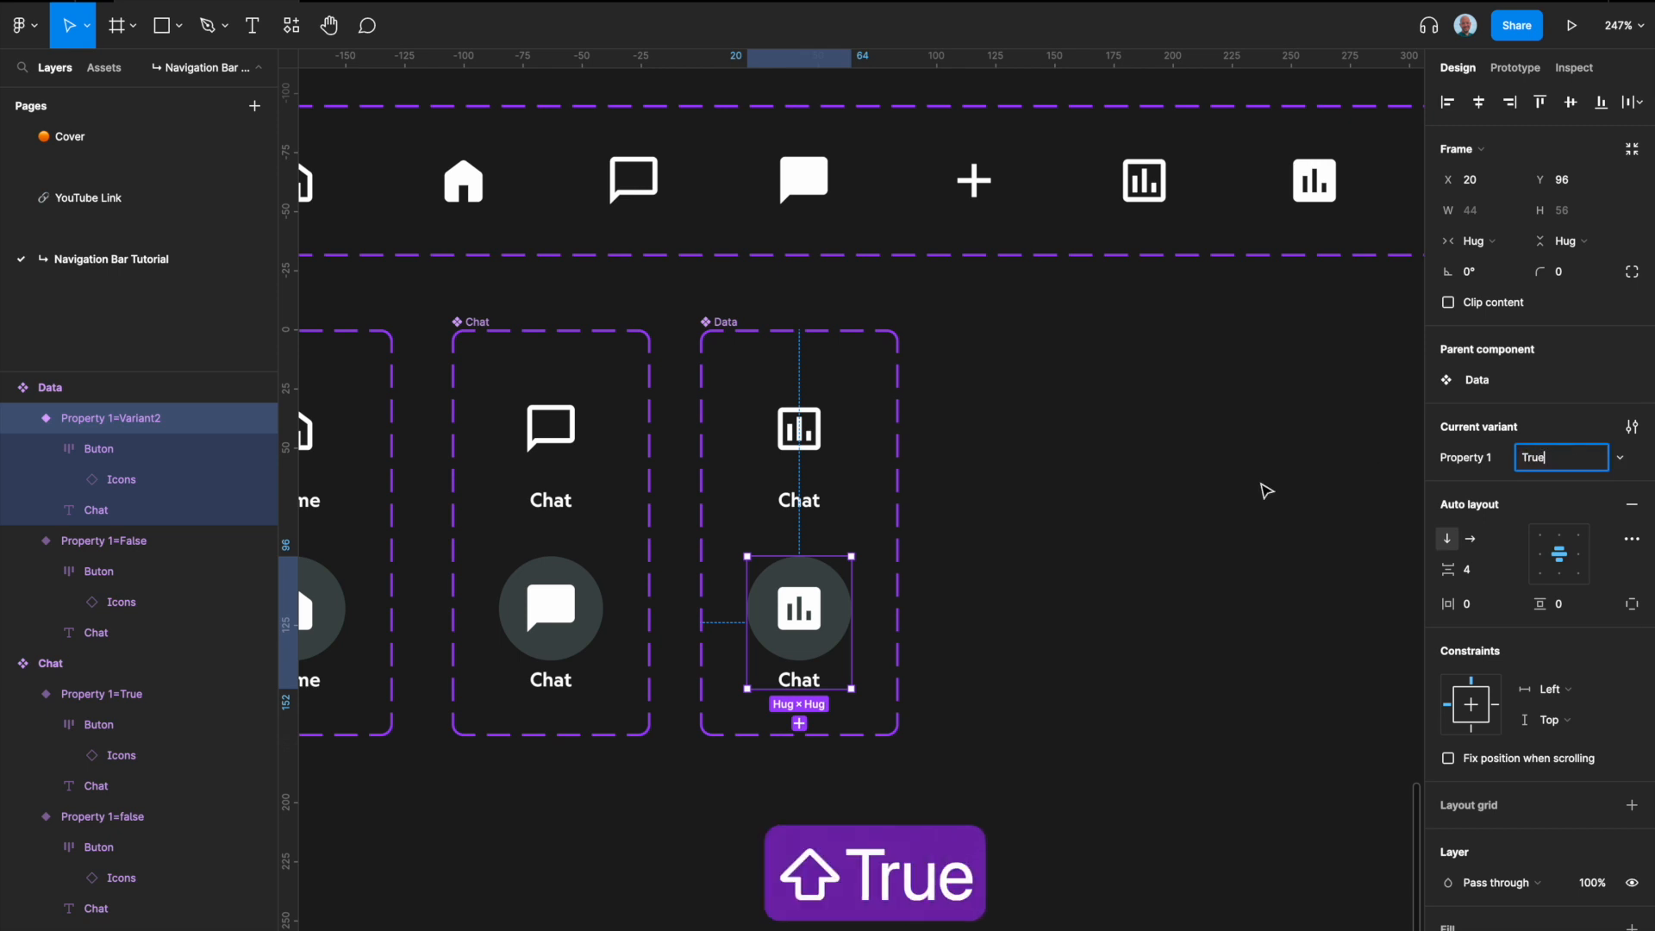
click(1160, 535)
Step: Place a copy of the default Data variant beside the Data component set
click(802, 456)
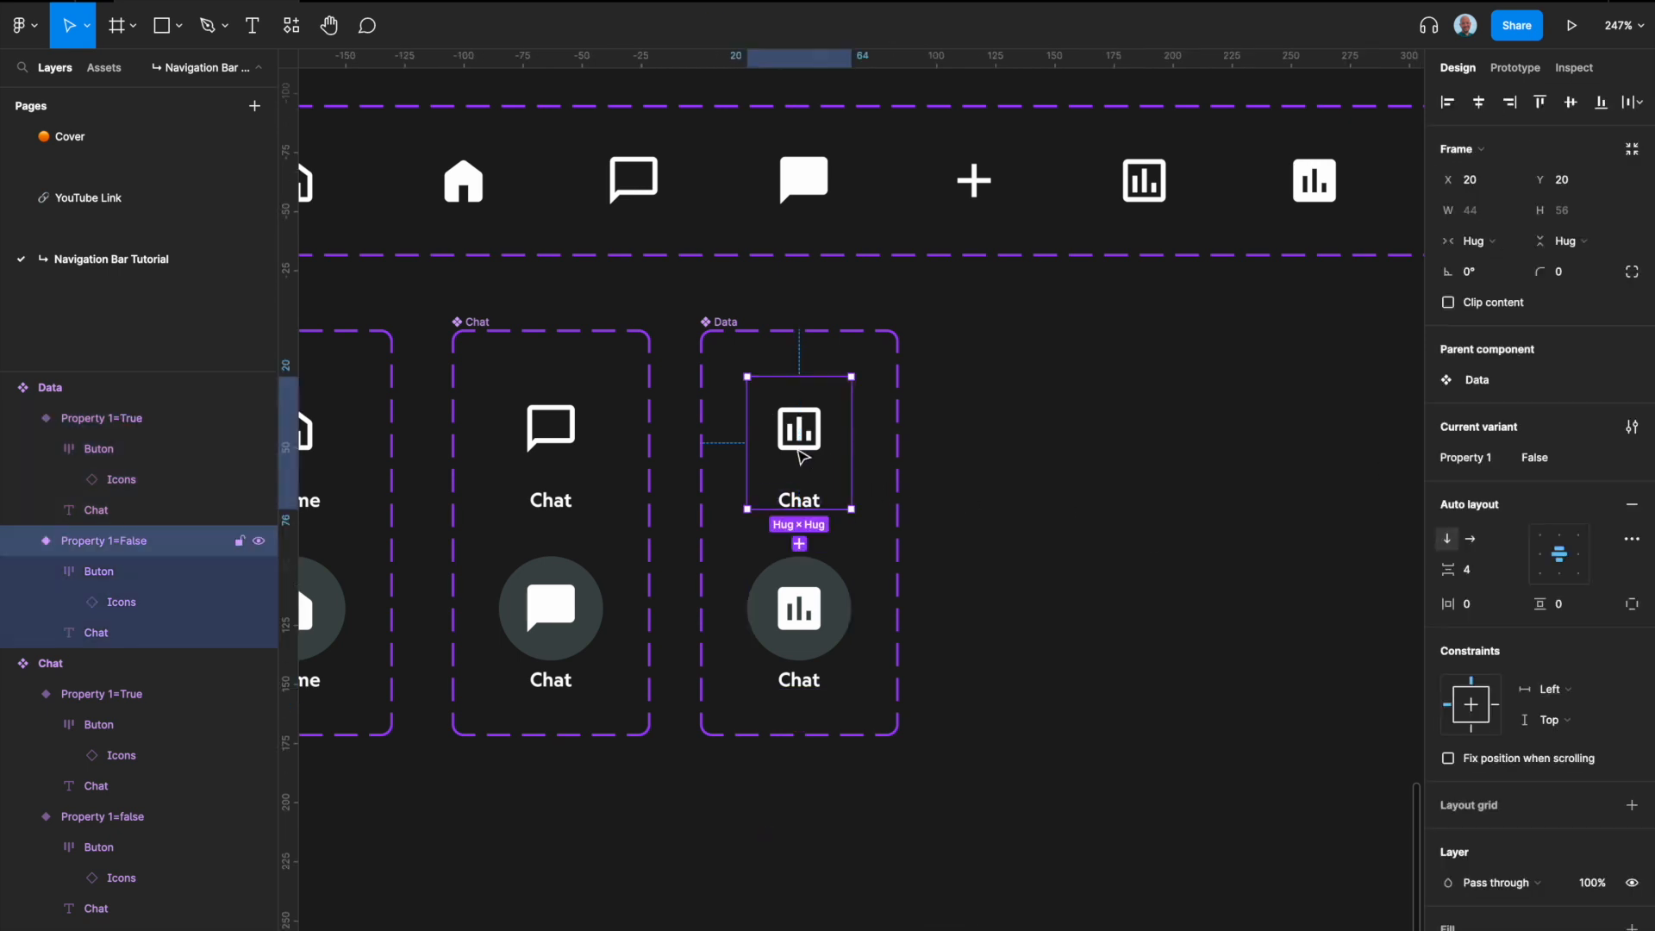
drag(806, 450, 1074, 445)
scroll(1069, 447, right, 1)
scroll(1070, 450, right, 2)
scroll(1070, 450, down, 1)
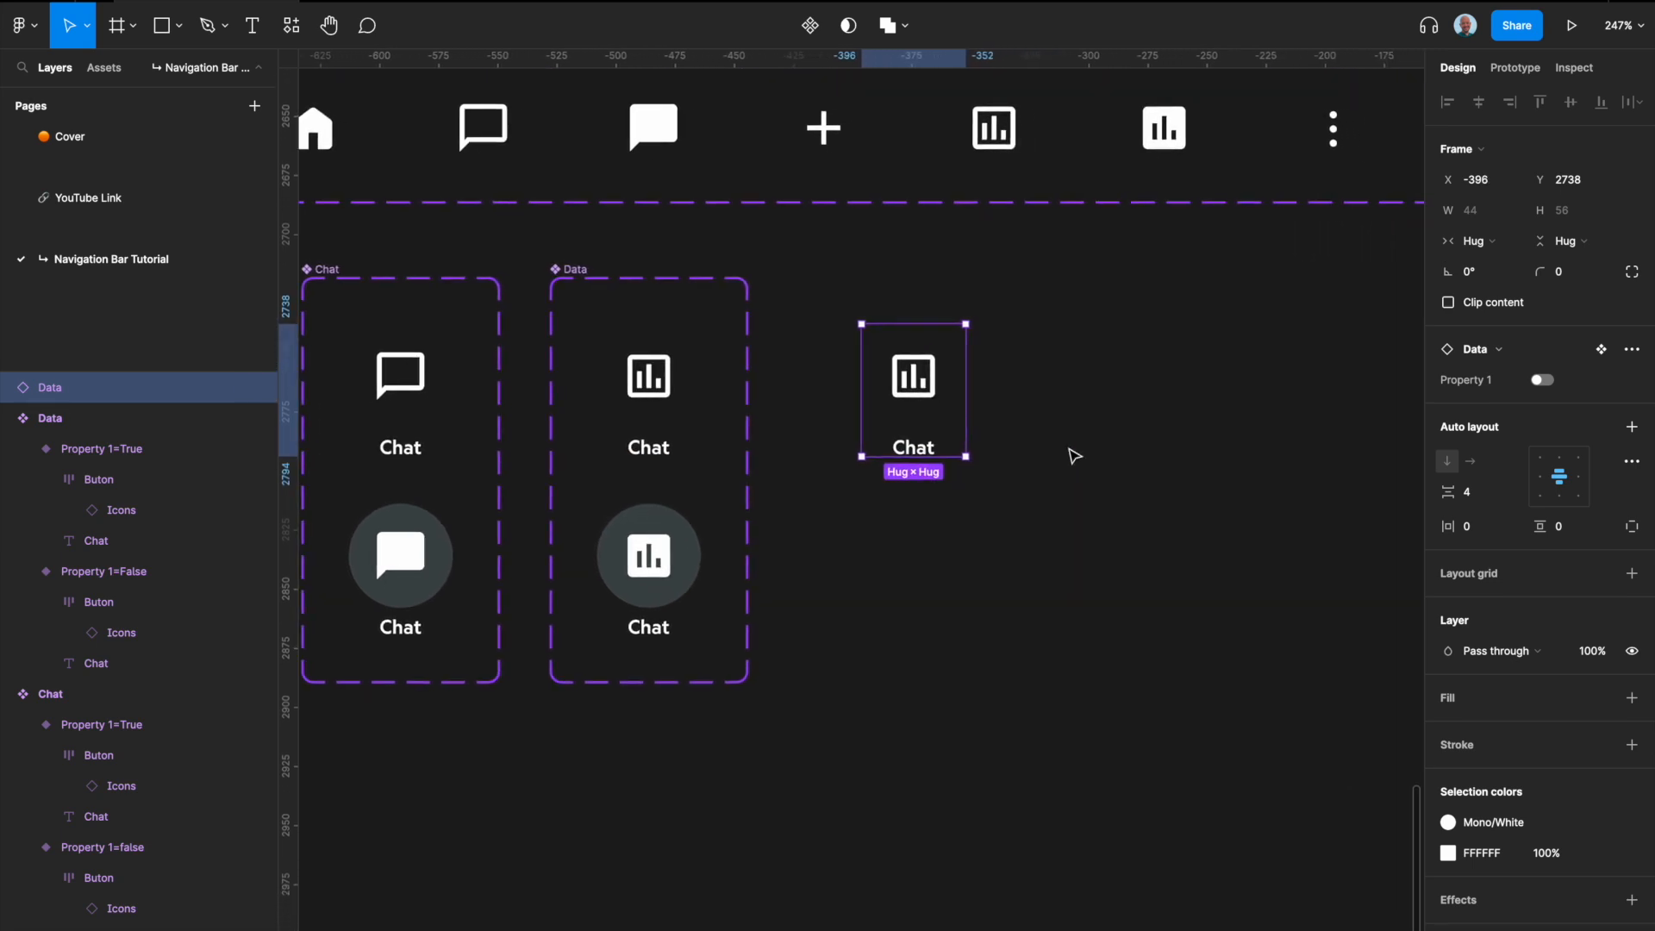
scroll(1073, 455, right, 3)
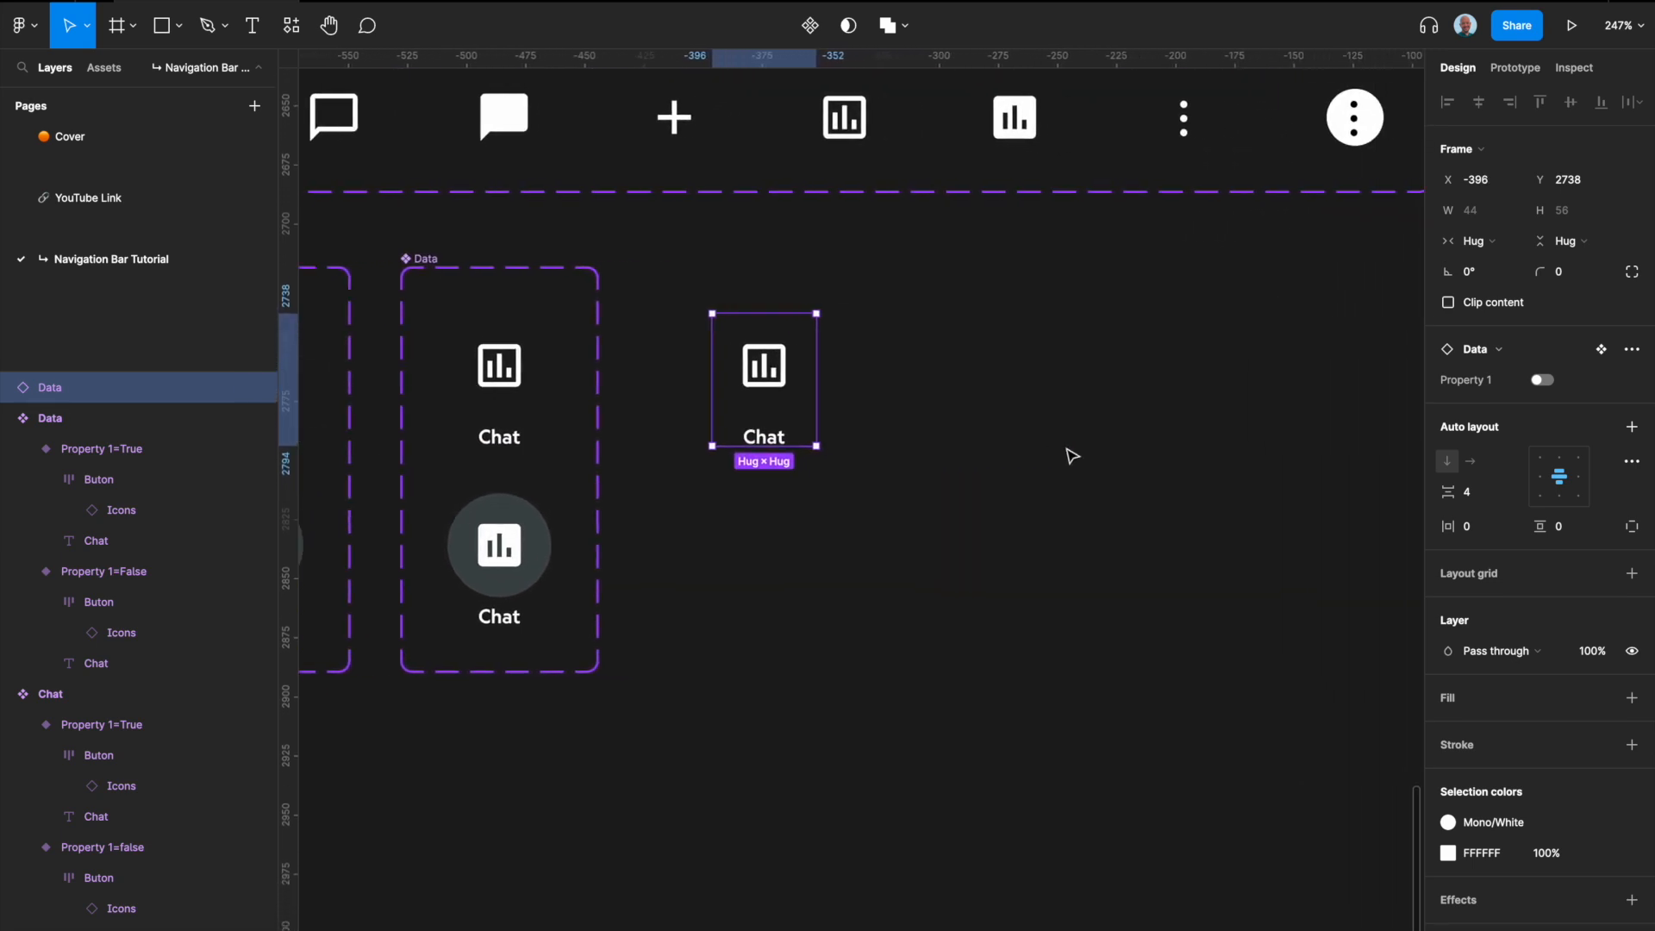
Step: Detach the copied Data instance from its component and swap its icon to menu • empty
right_click(773, 374)
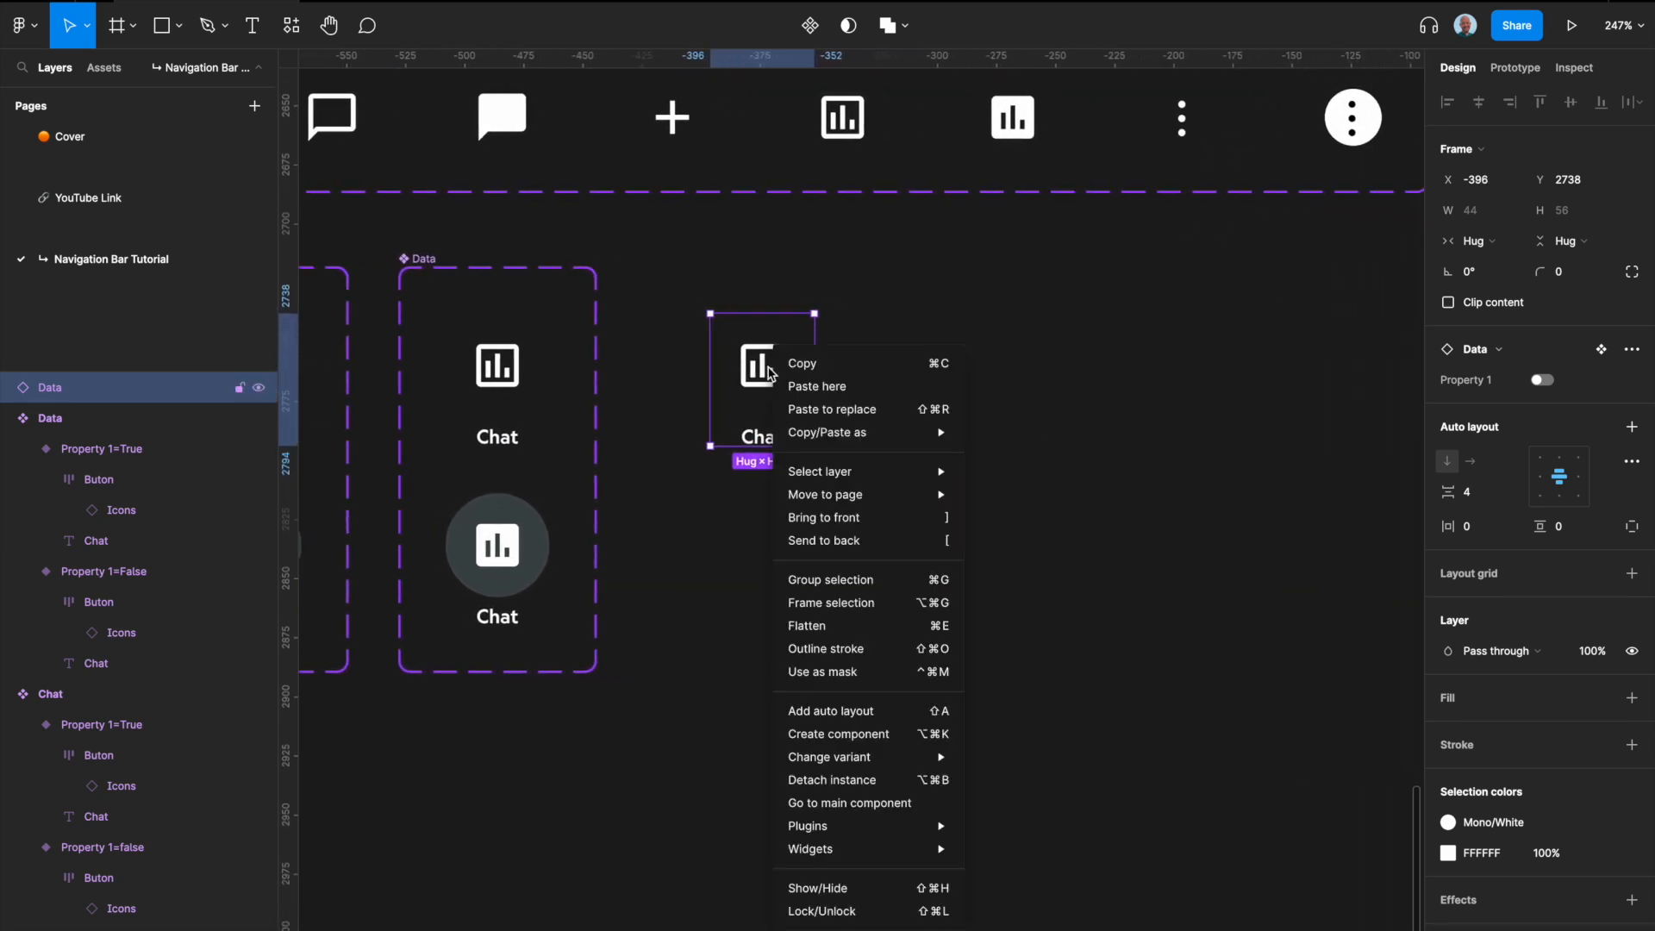
click(830, 780)
double_click(770, 369)
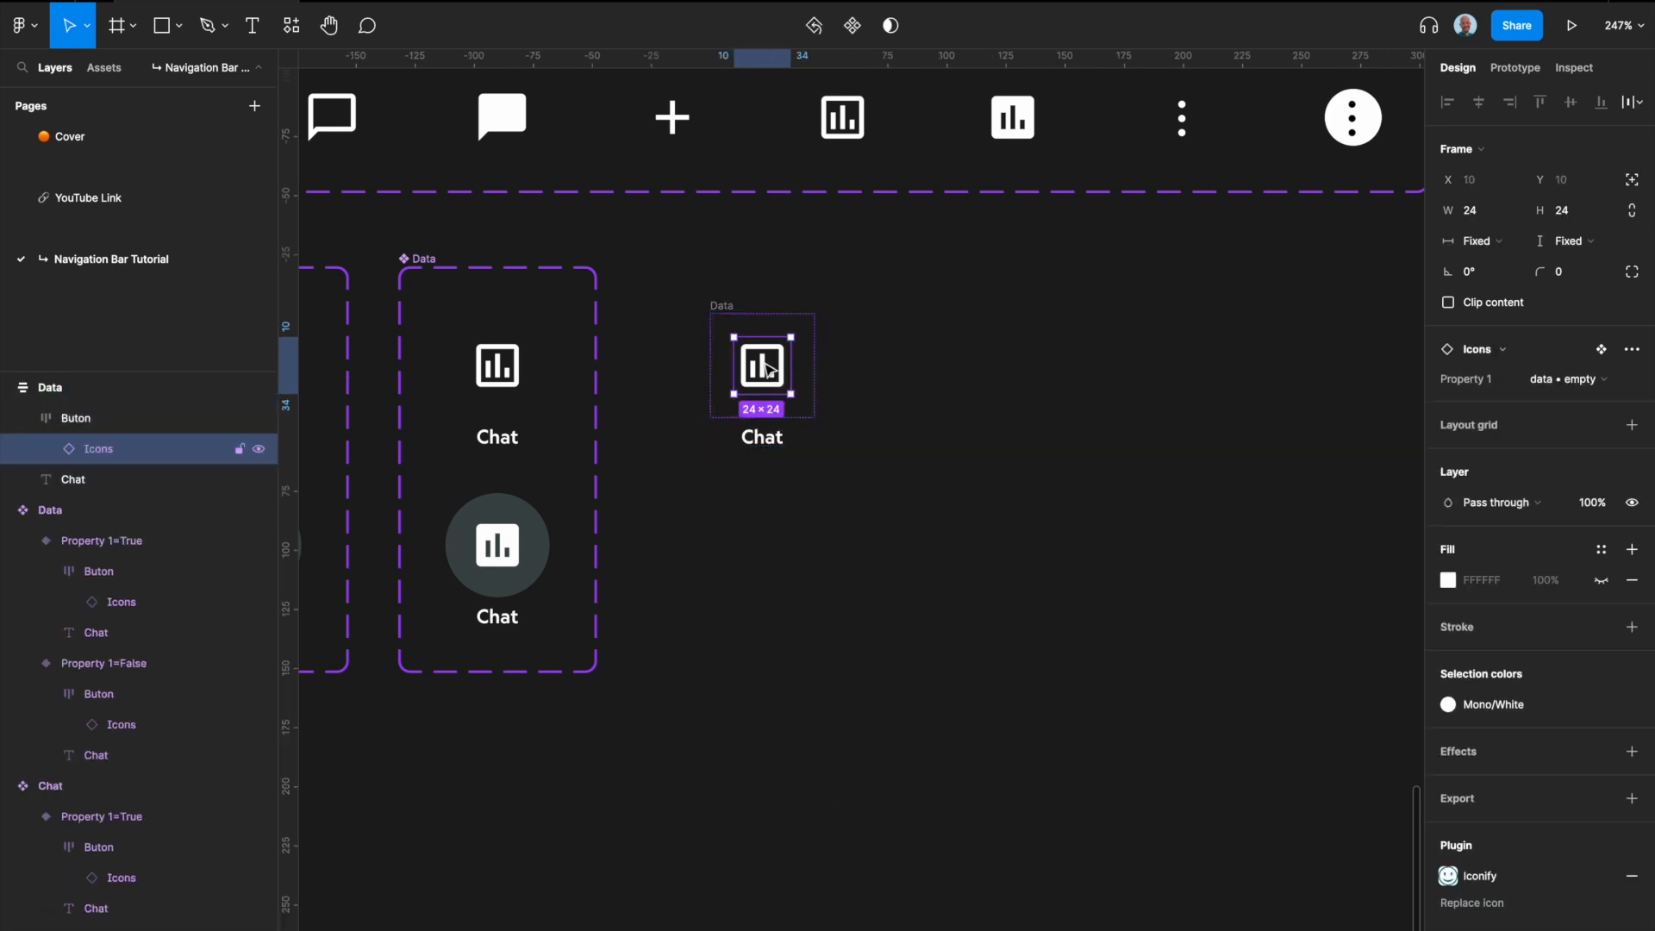
click(1527, 383)
click(1590, 425)
Step: Rename the detached button frame as Menu
click(724, 305)
double_click(725, 305)
text(Menu)
key(Return)
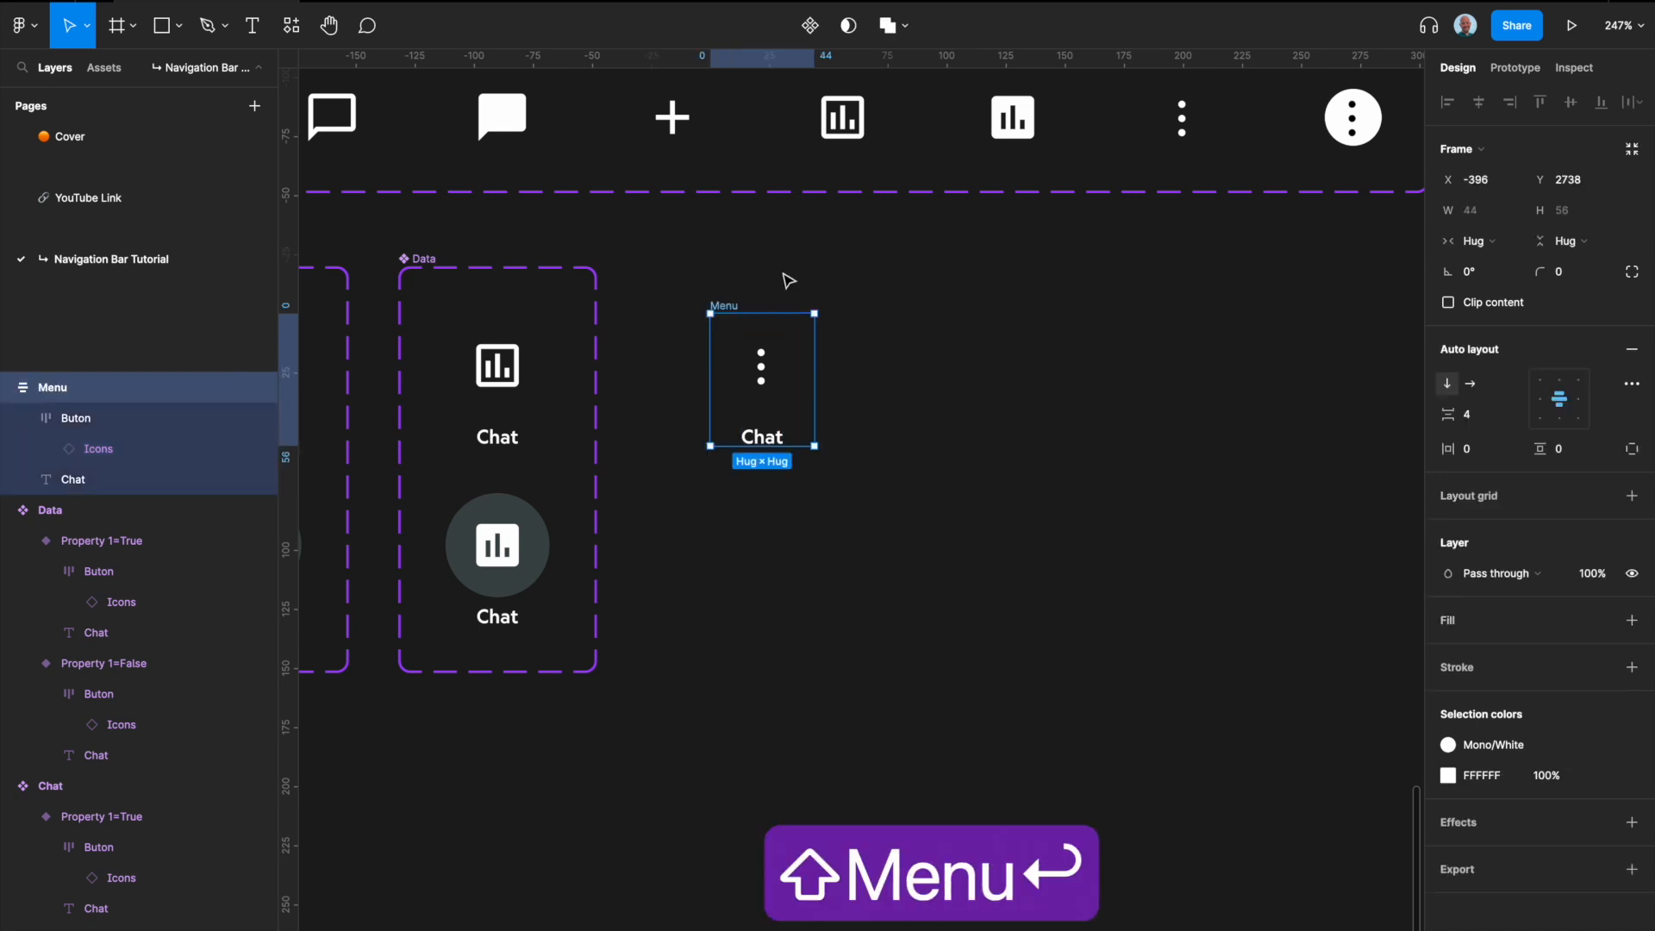
Step: Turn the Menu frame into a component and add a second variant to it
key(alt+super+k)
click(835, 366)
click(728, 307)
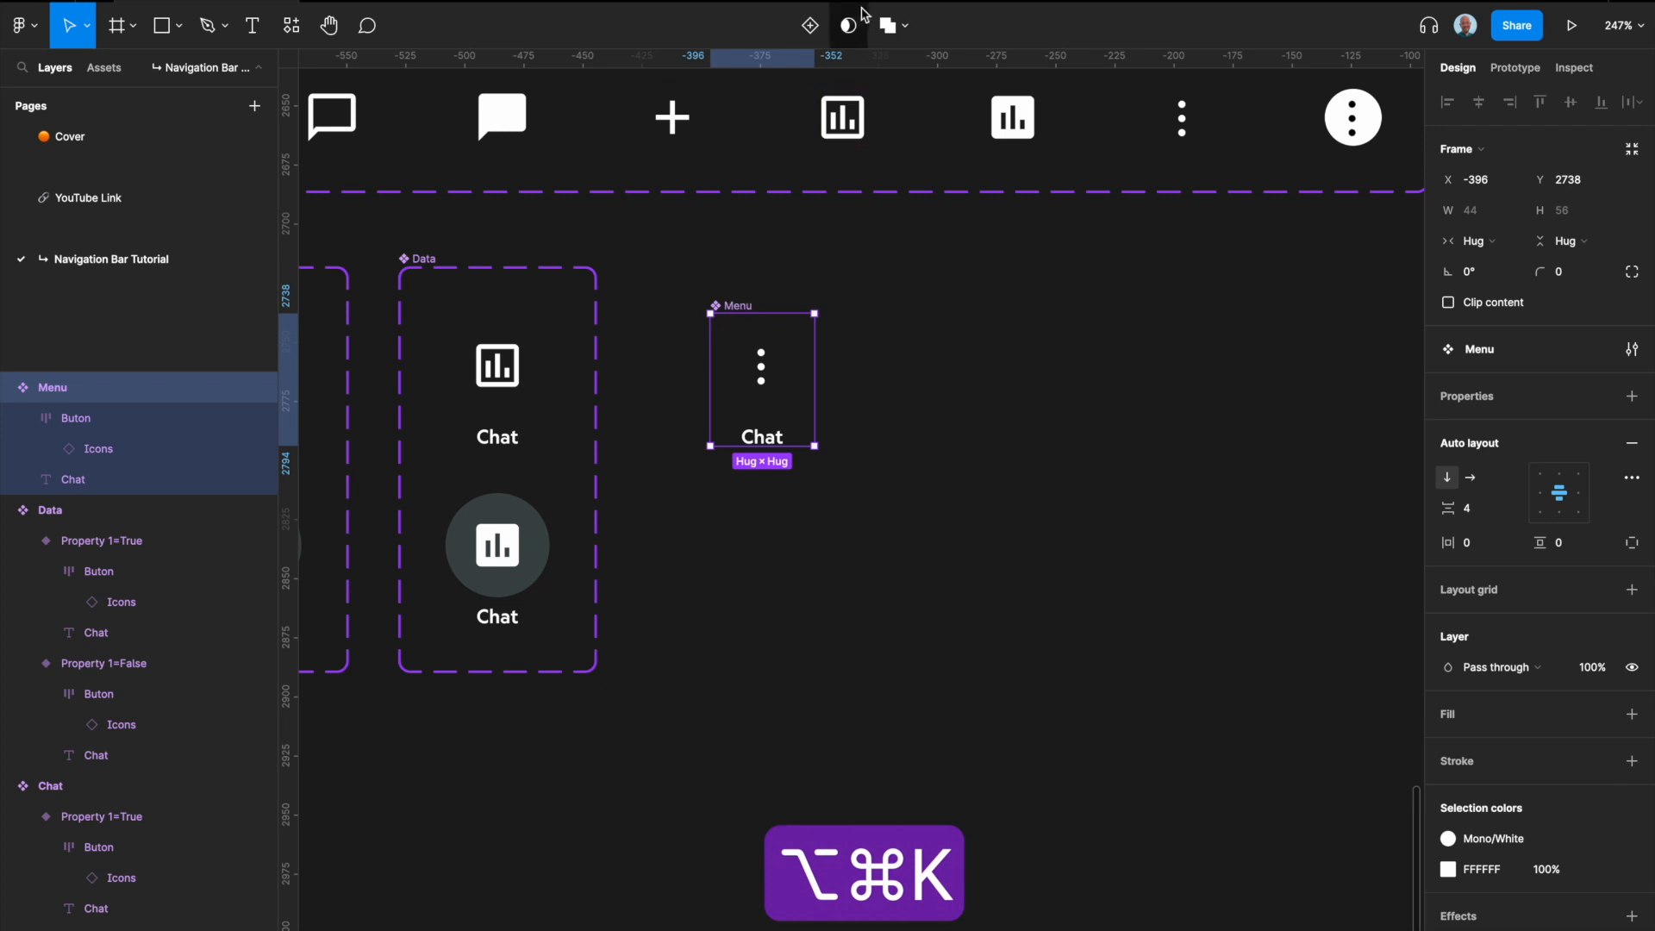
click(809, 25)
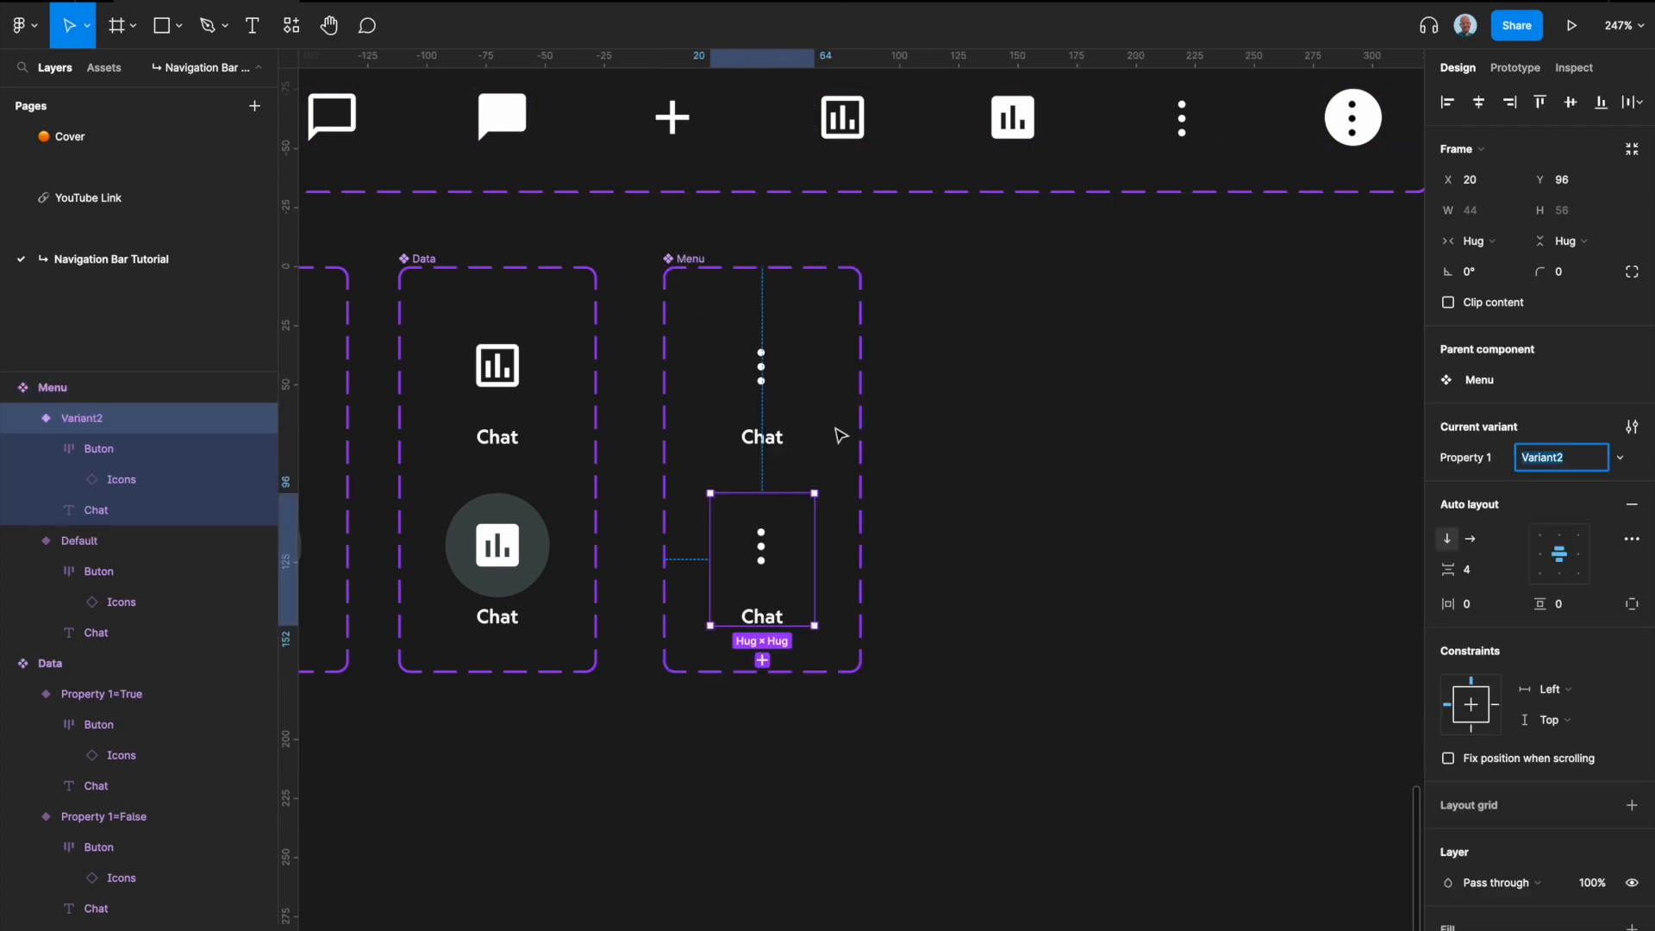
Step: Fill the Buton frame of the second Menu variant with the Mono 700 color style
click(766, 550)
click(1601, 700)
scroll(1513, 795, down, 10)
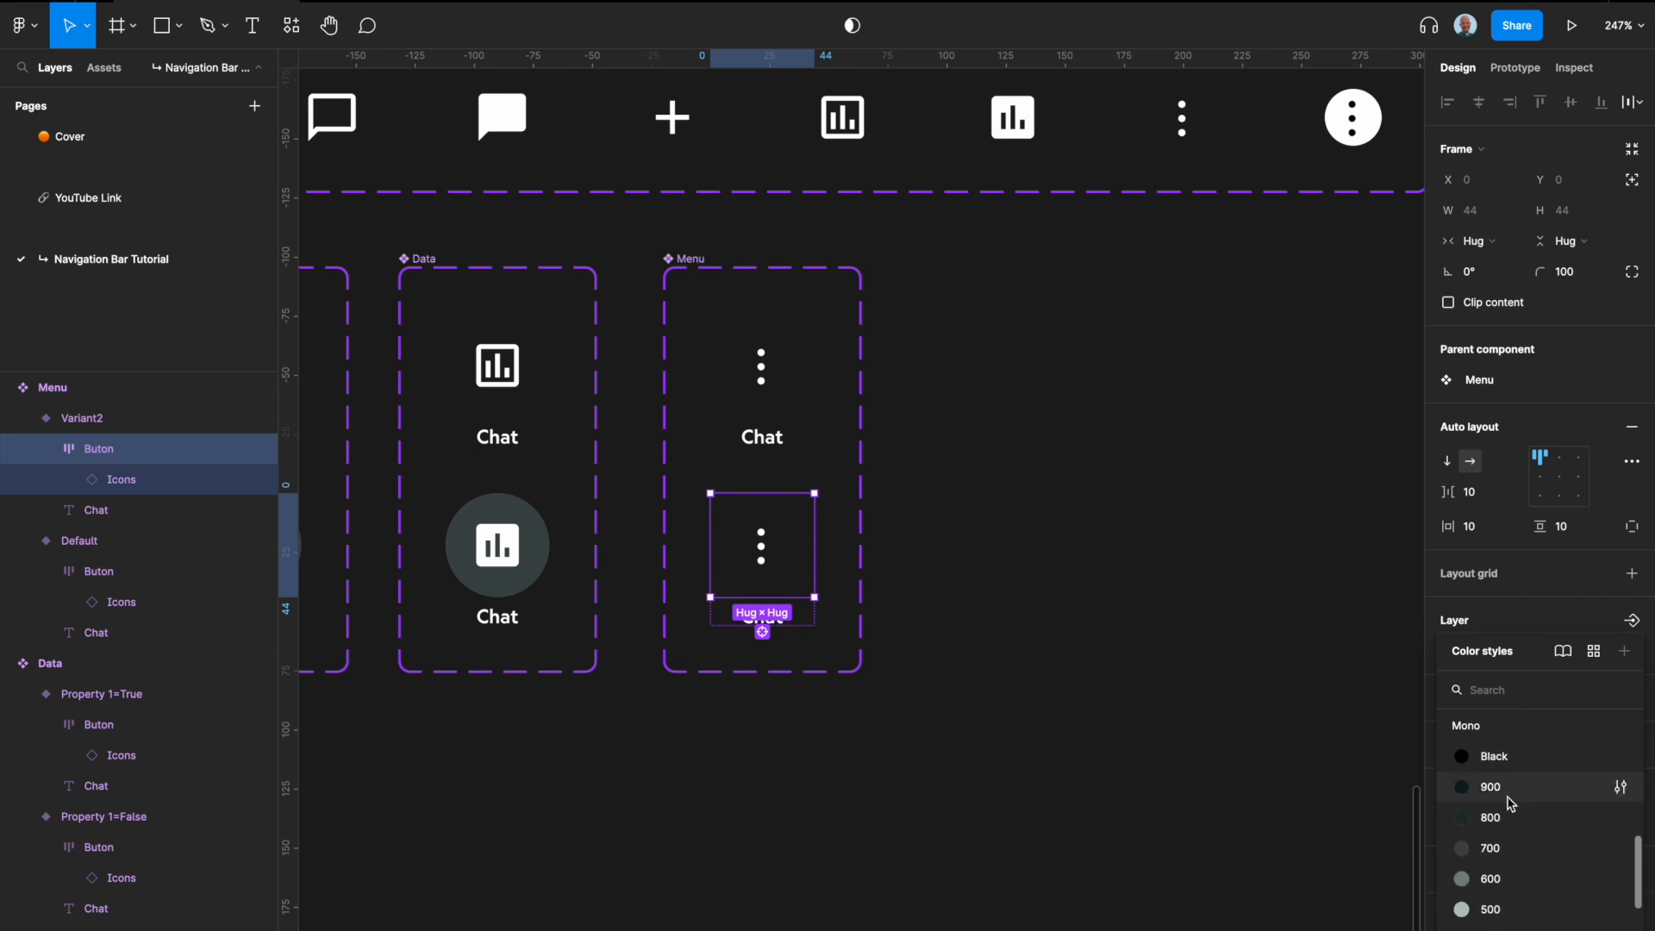
click(1500, 850)
Step: Swap the icon in the second Menu variant to menu • filled
click(772, 562)
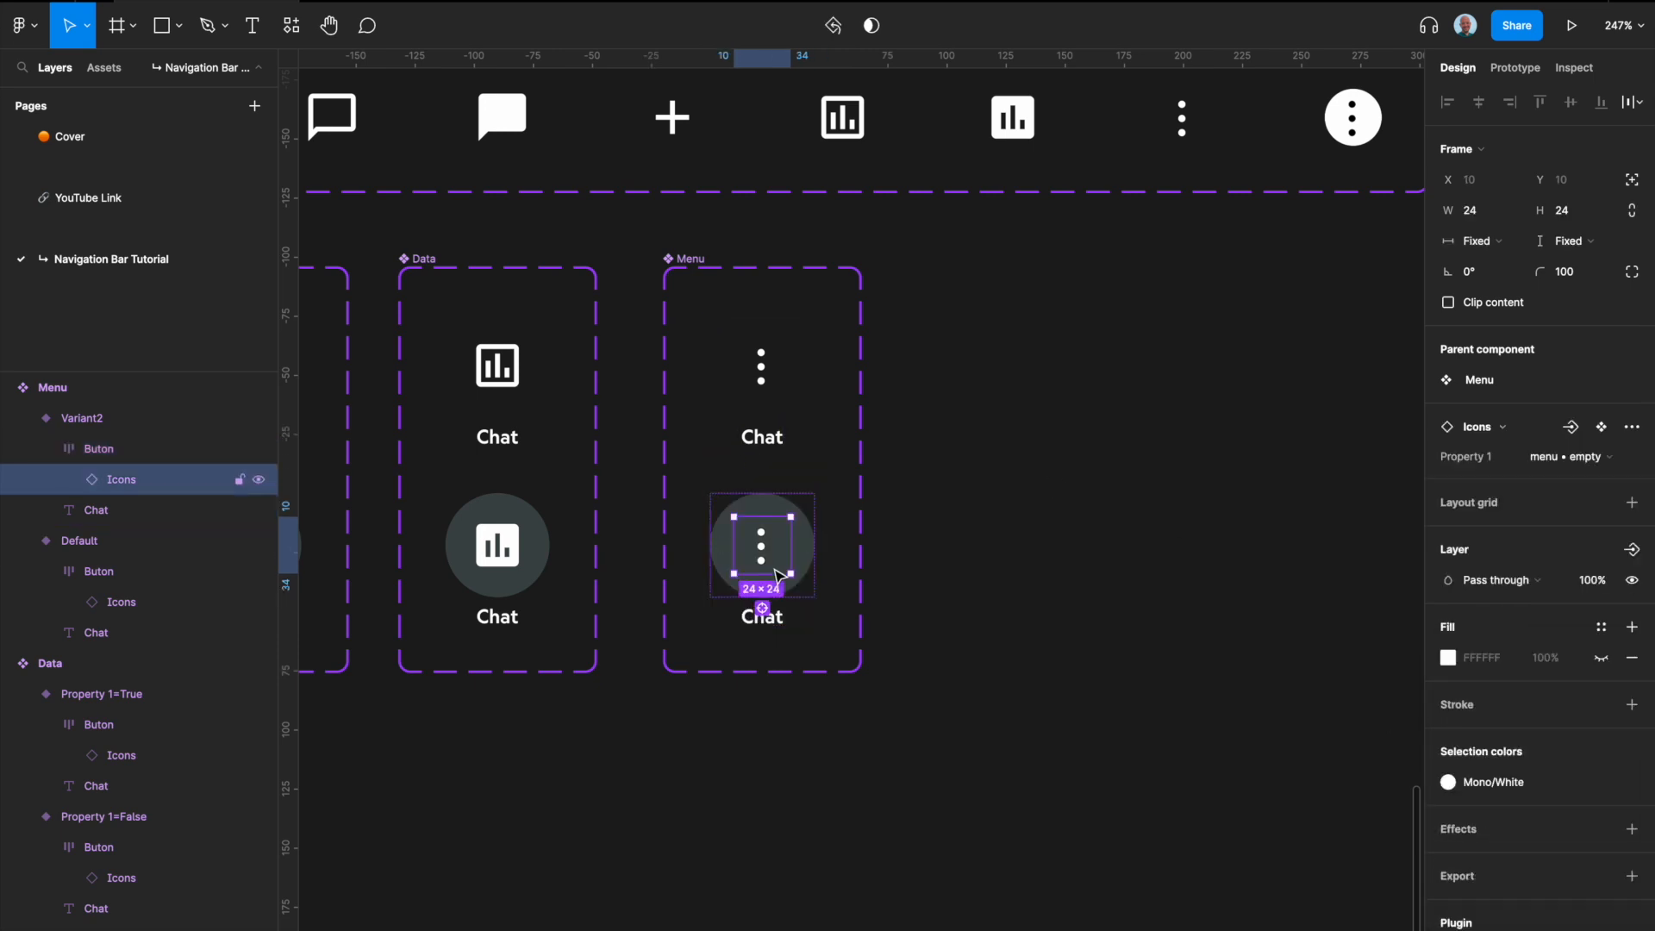
click(1595, 456)
click(1602, 479)
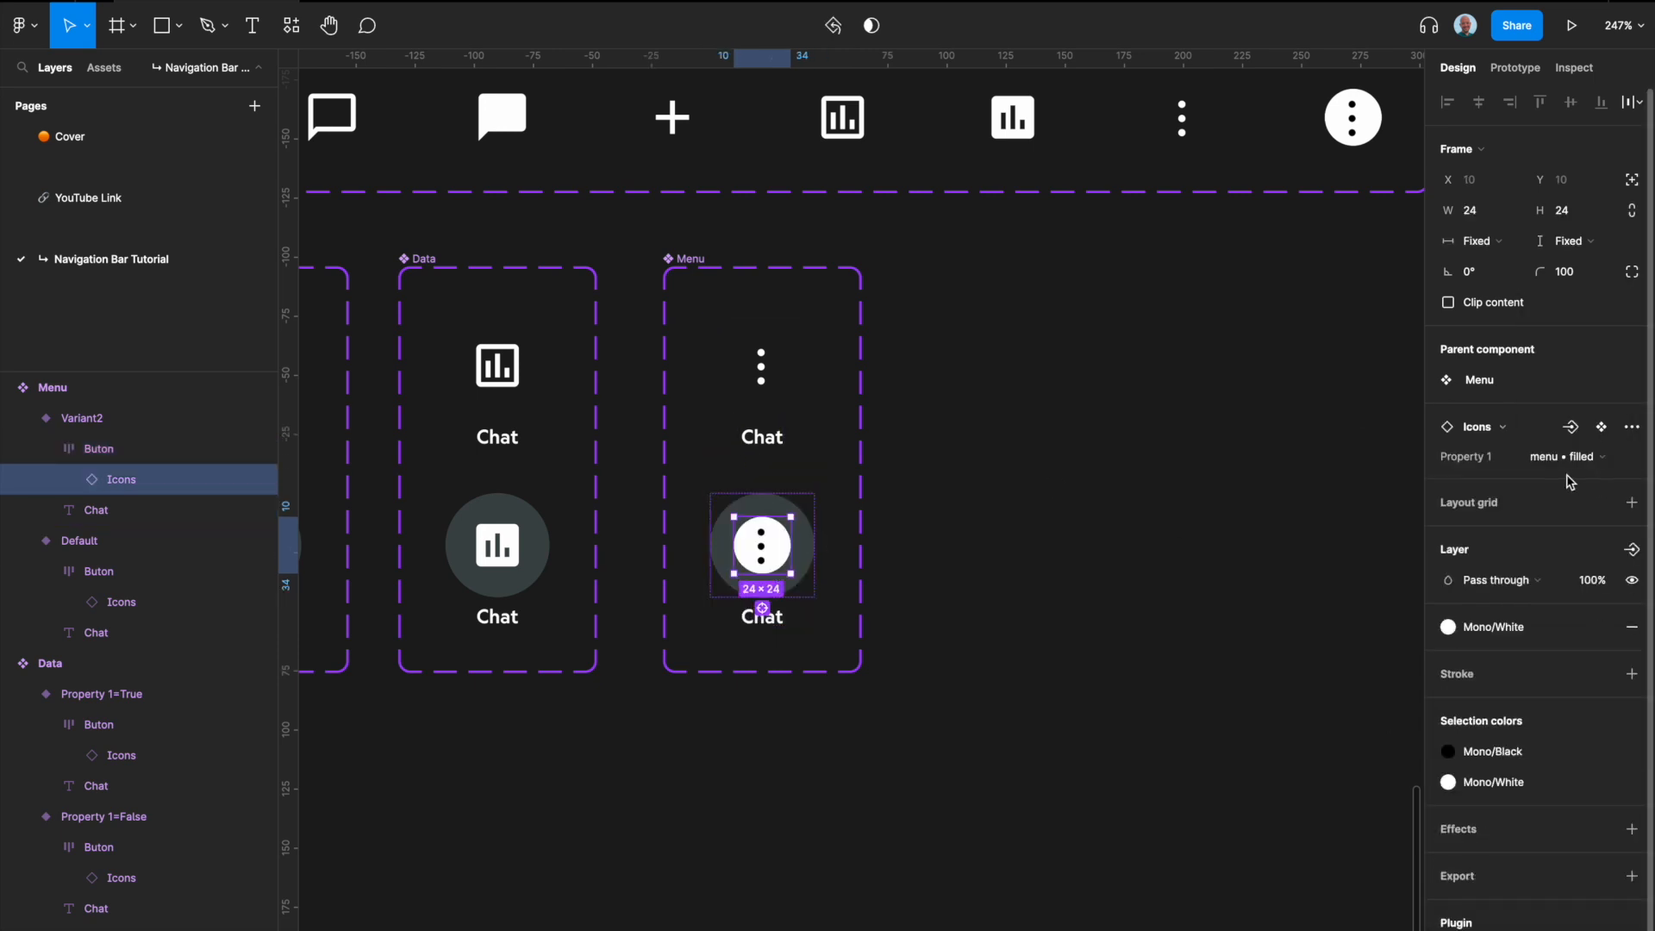
click(1060, 495)
Step: Move the Data and Menu component sets together about 134 px to the right, opening a gap after the Chat set
scroll(1060, 495, down, 3)
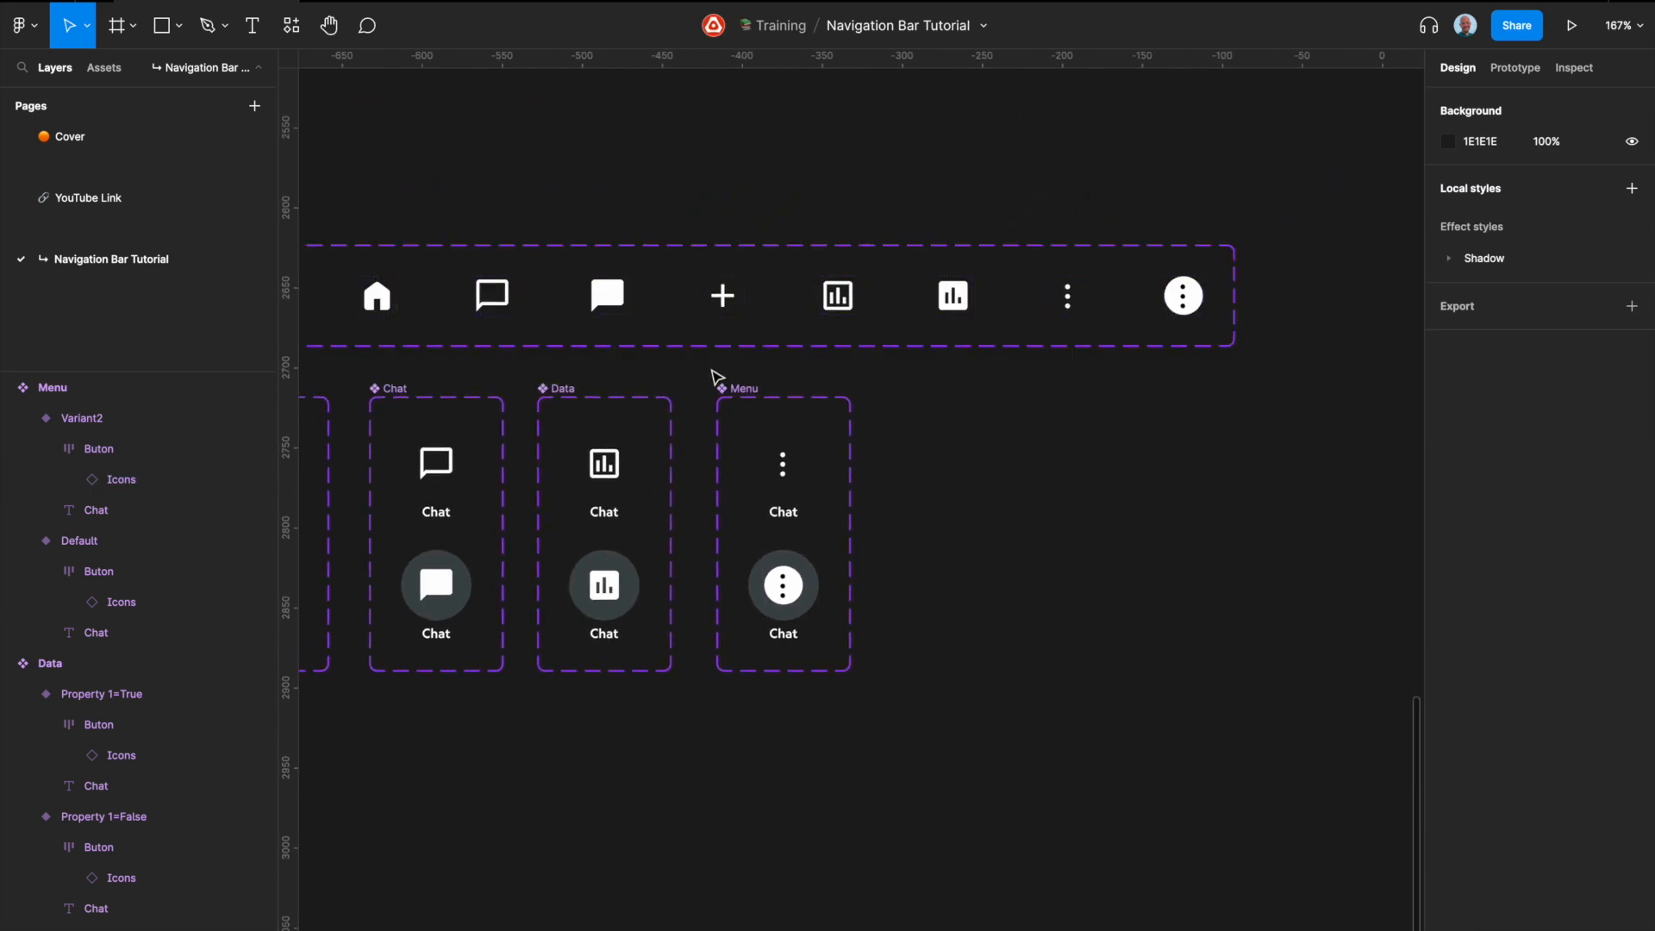
click(734, 388)
shift+click(563, 389)
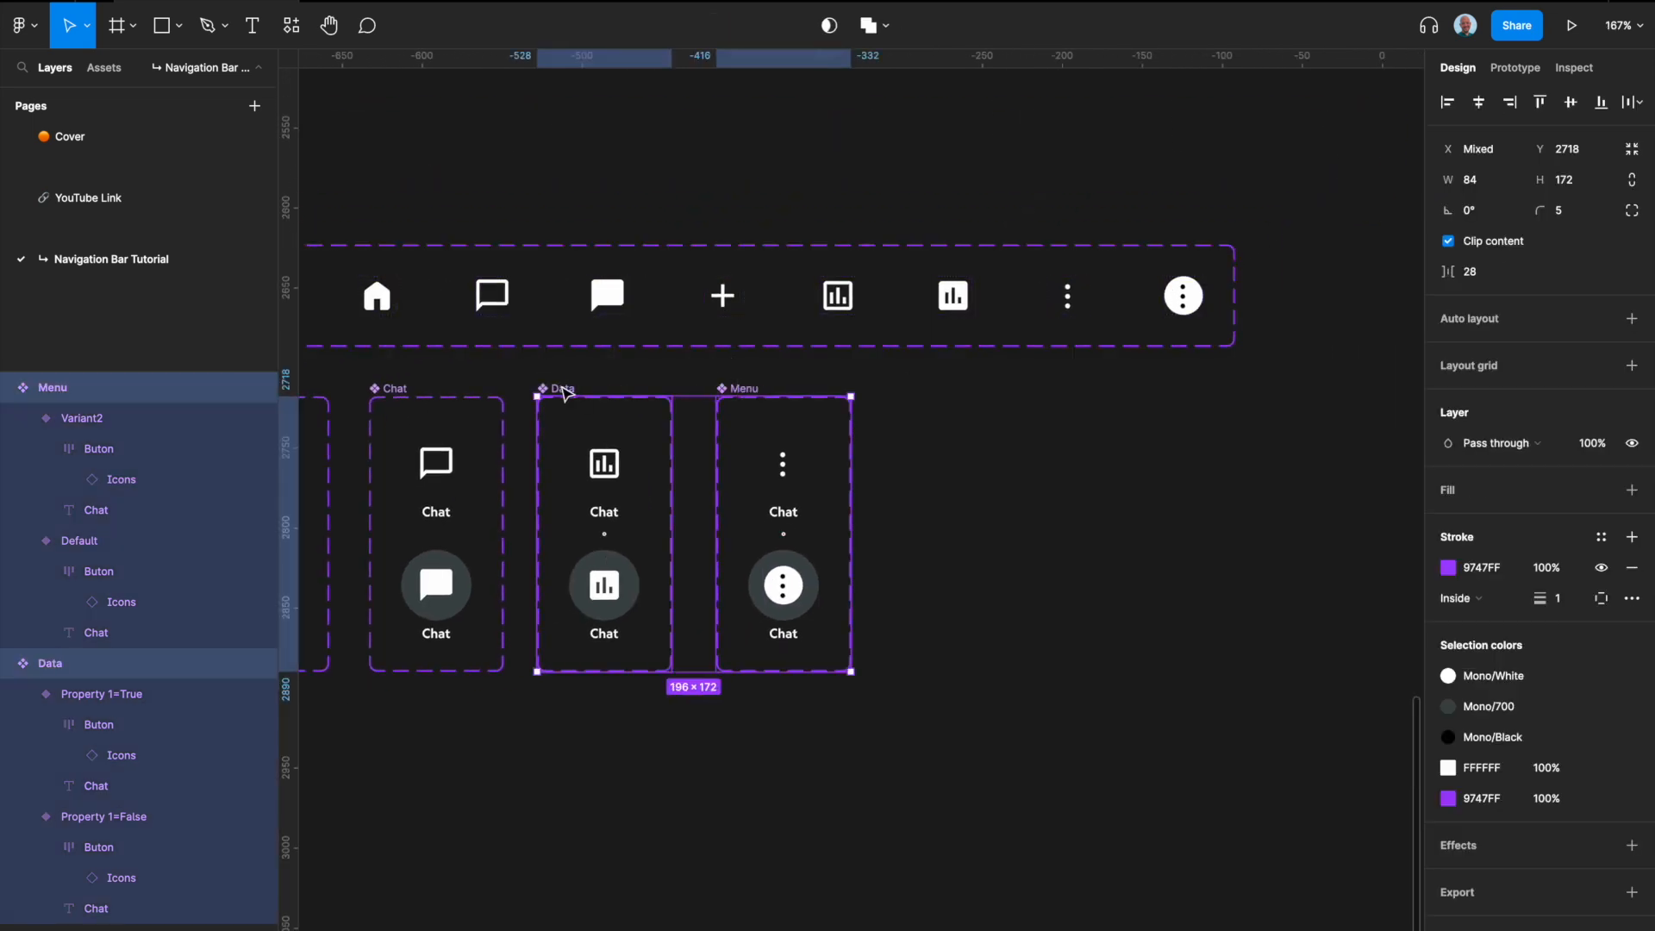
drag(563, 392, 778, 393)
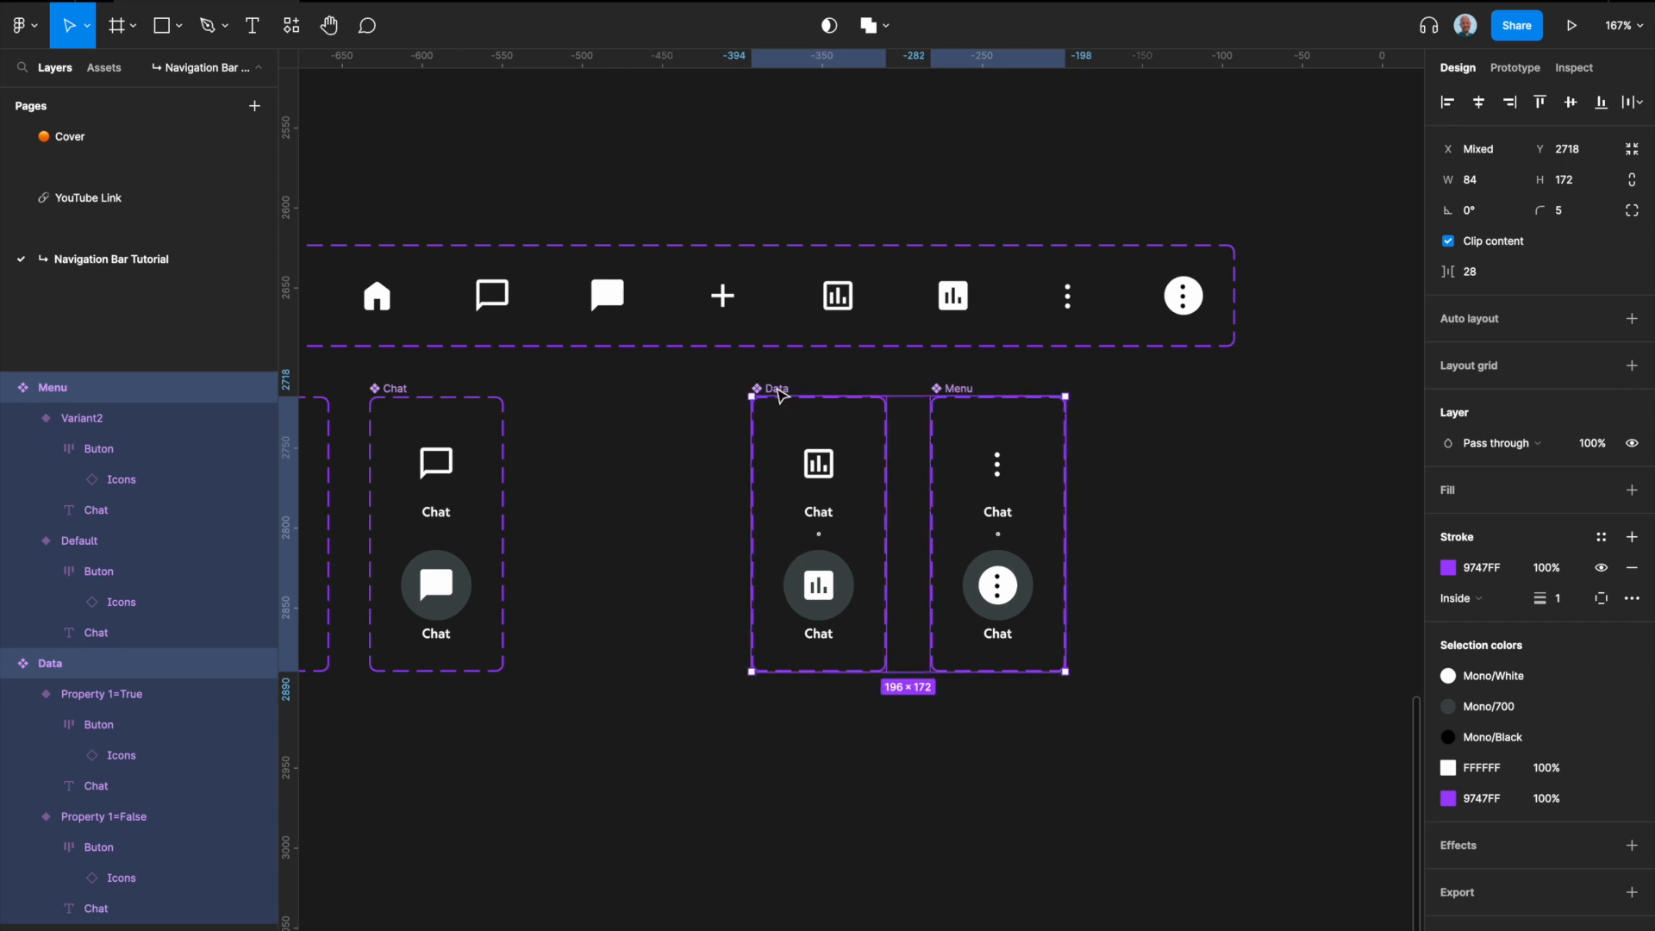
click(676, 414)
Step: Place an instance of the plus icon in the gap between the Chat and Data component sets and expand its layer
scroll(676, 414, left, 3)
click(845, 295)
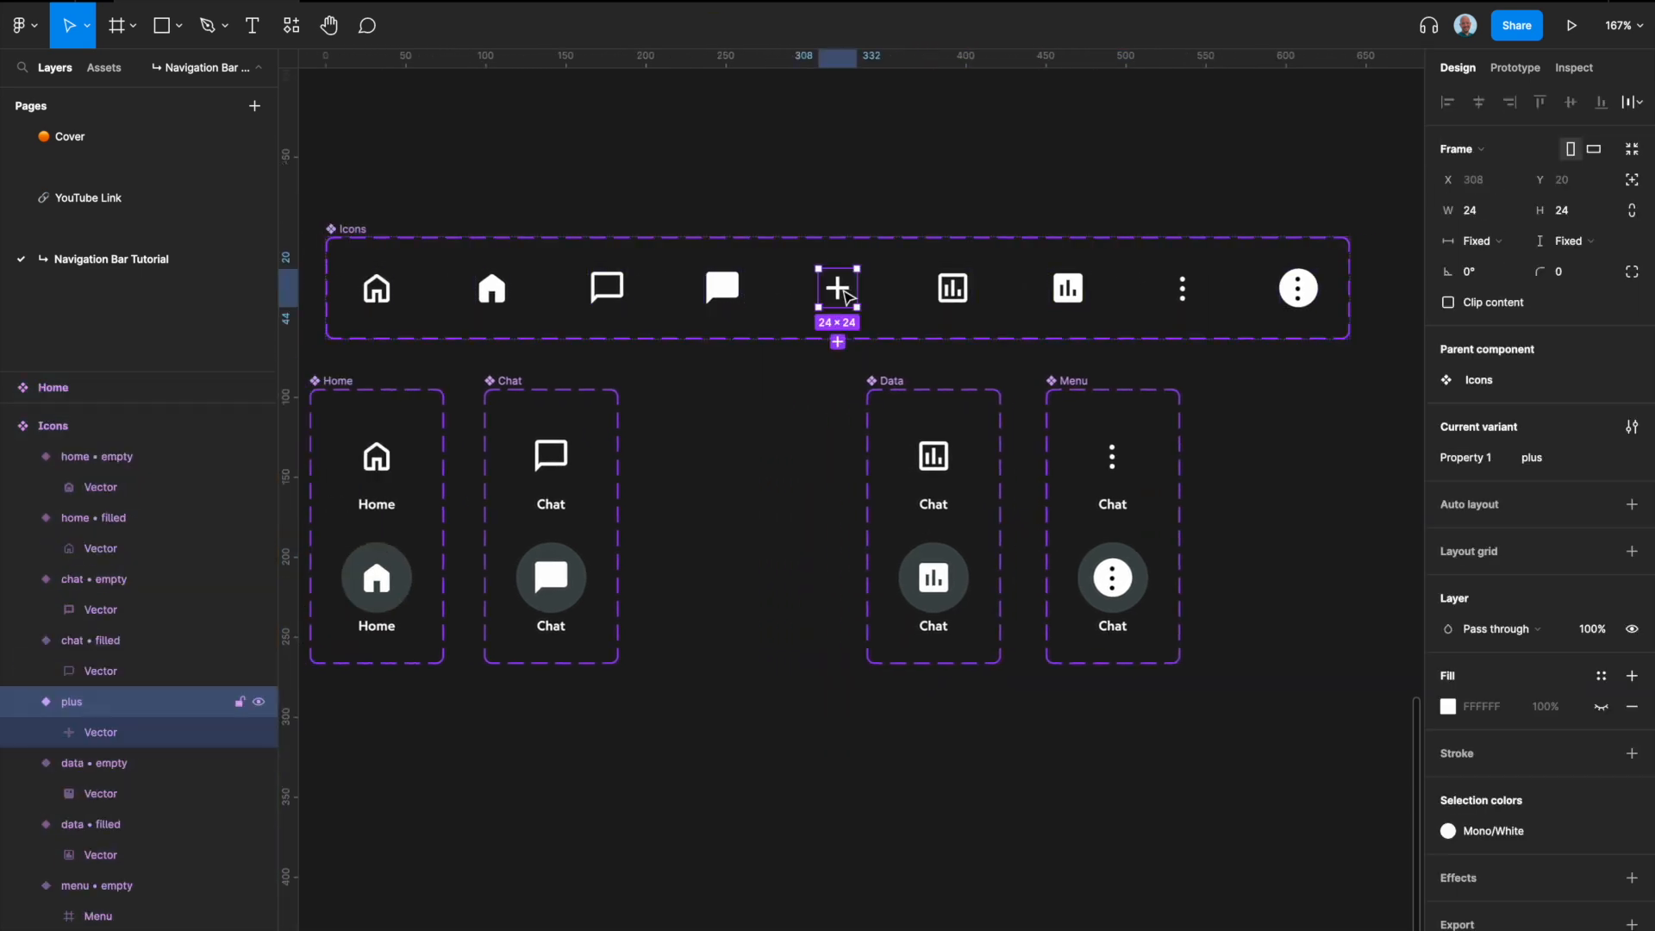
drag(847, 297, 739, 437)
scroll(739, 437, up, 3)
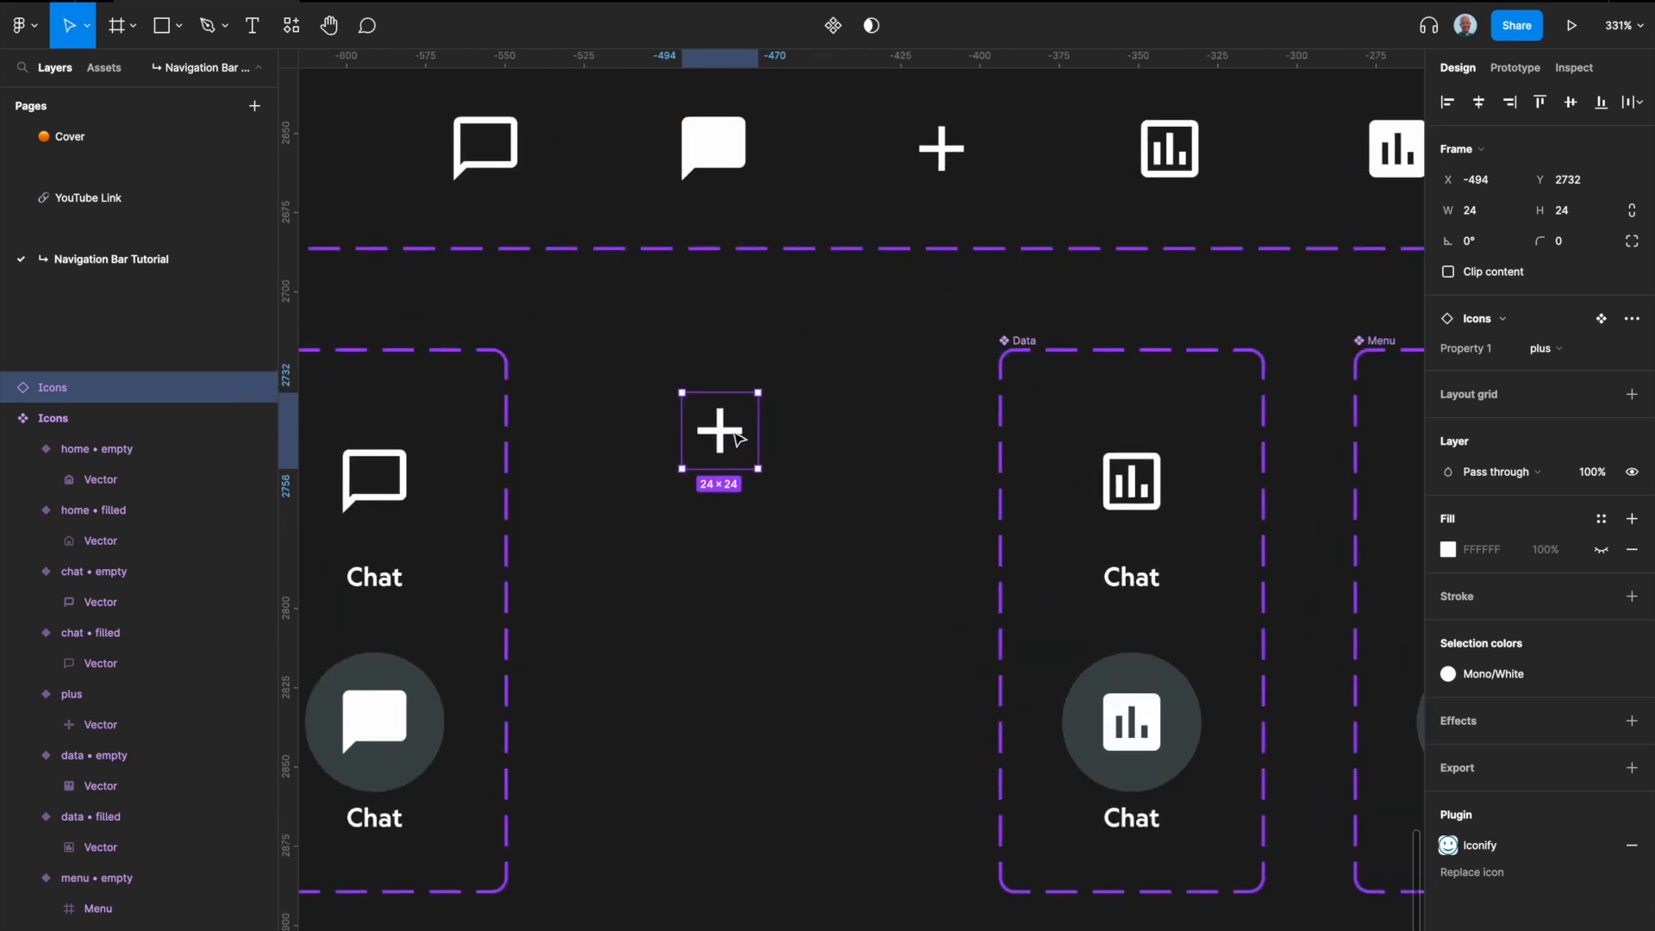
click(8, 388)
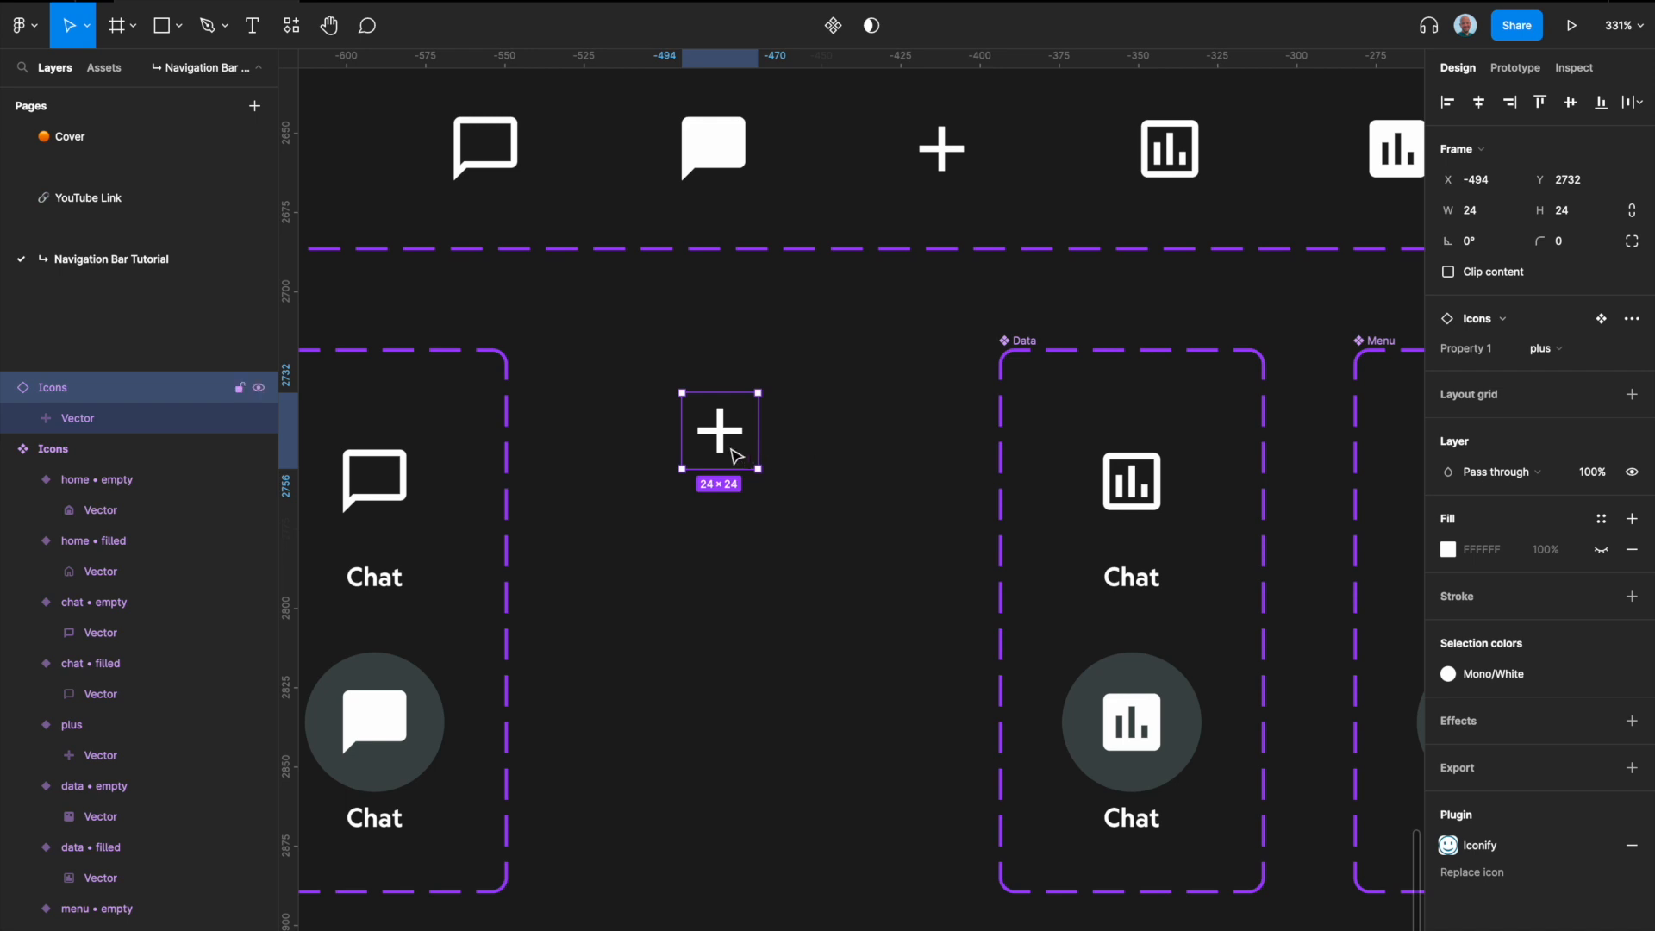
Step: Wrap the plus icon between the Chat and Data sets in an auto layout frame named Add
key(shift+a)
double_click(681, 352)
text(Add)
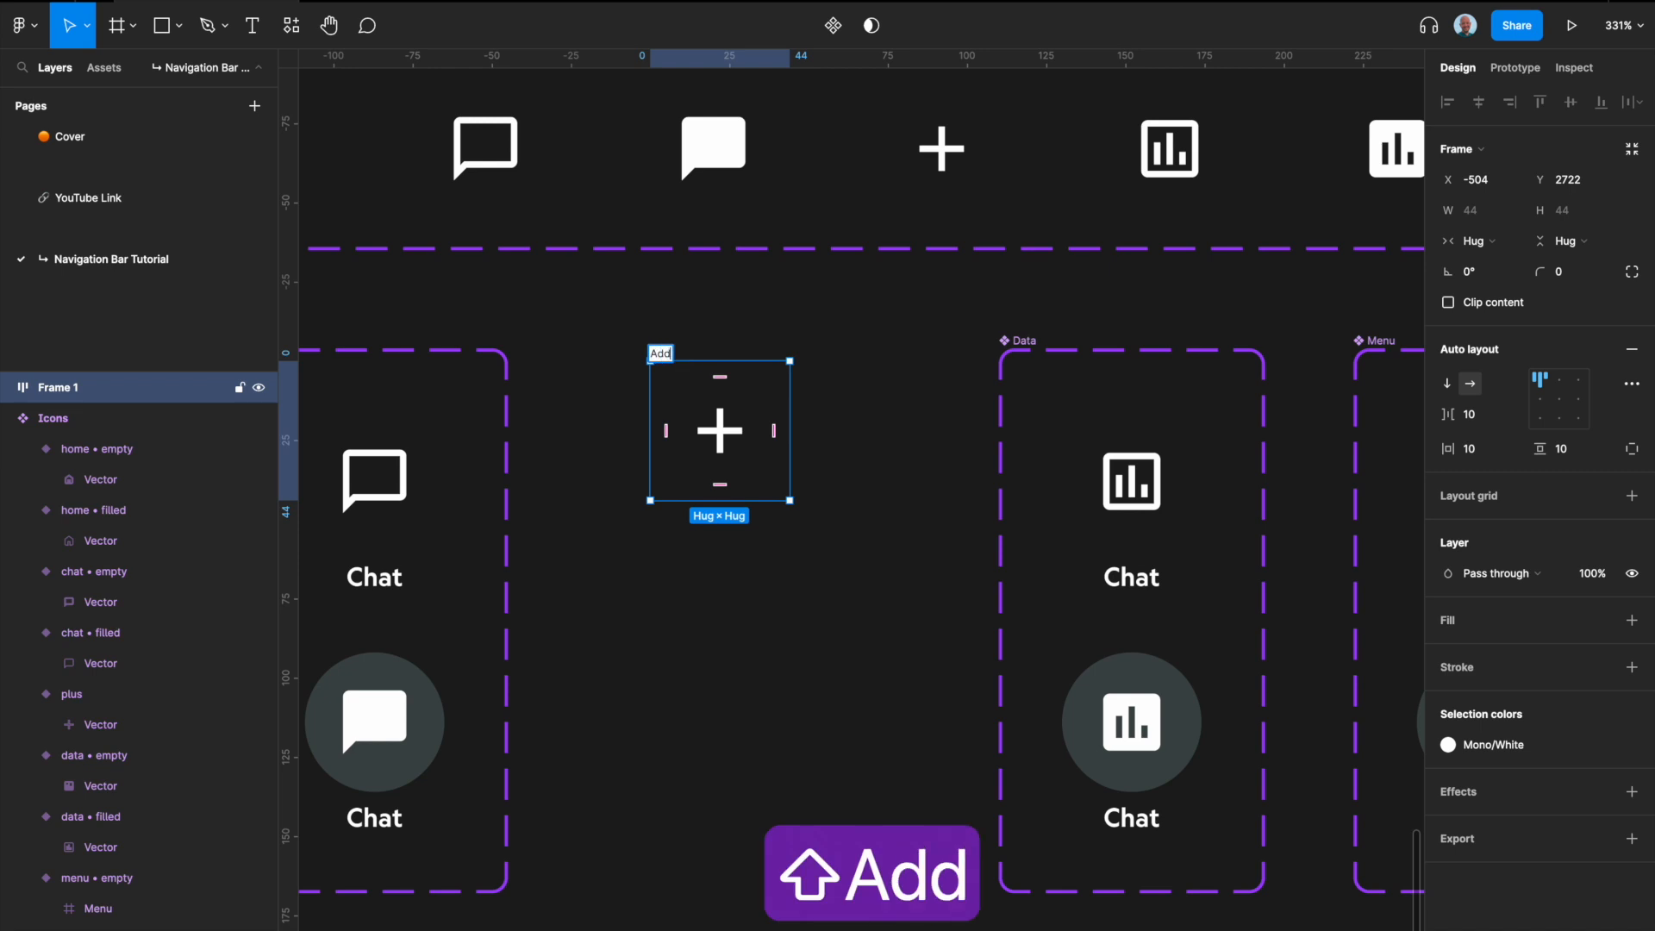
key(BackSpace)
key(BackSpace)
key(BackSpace)
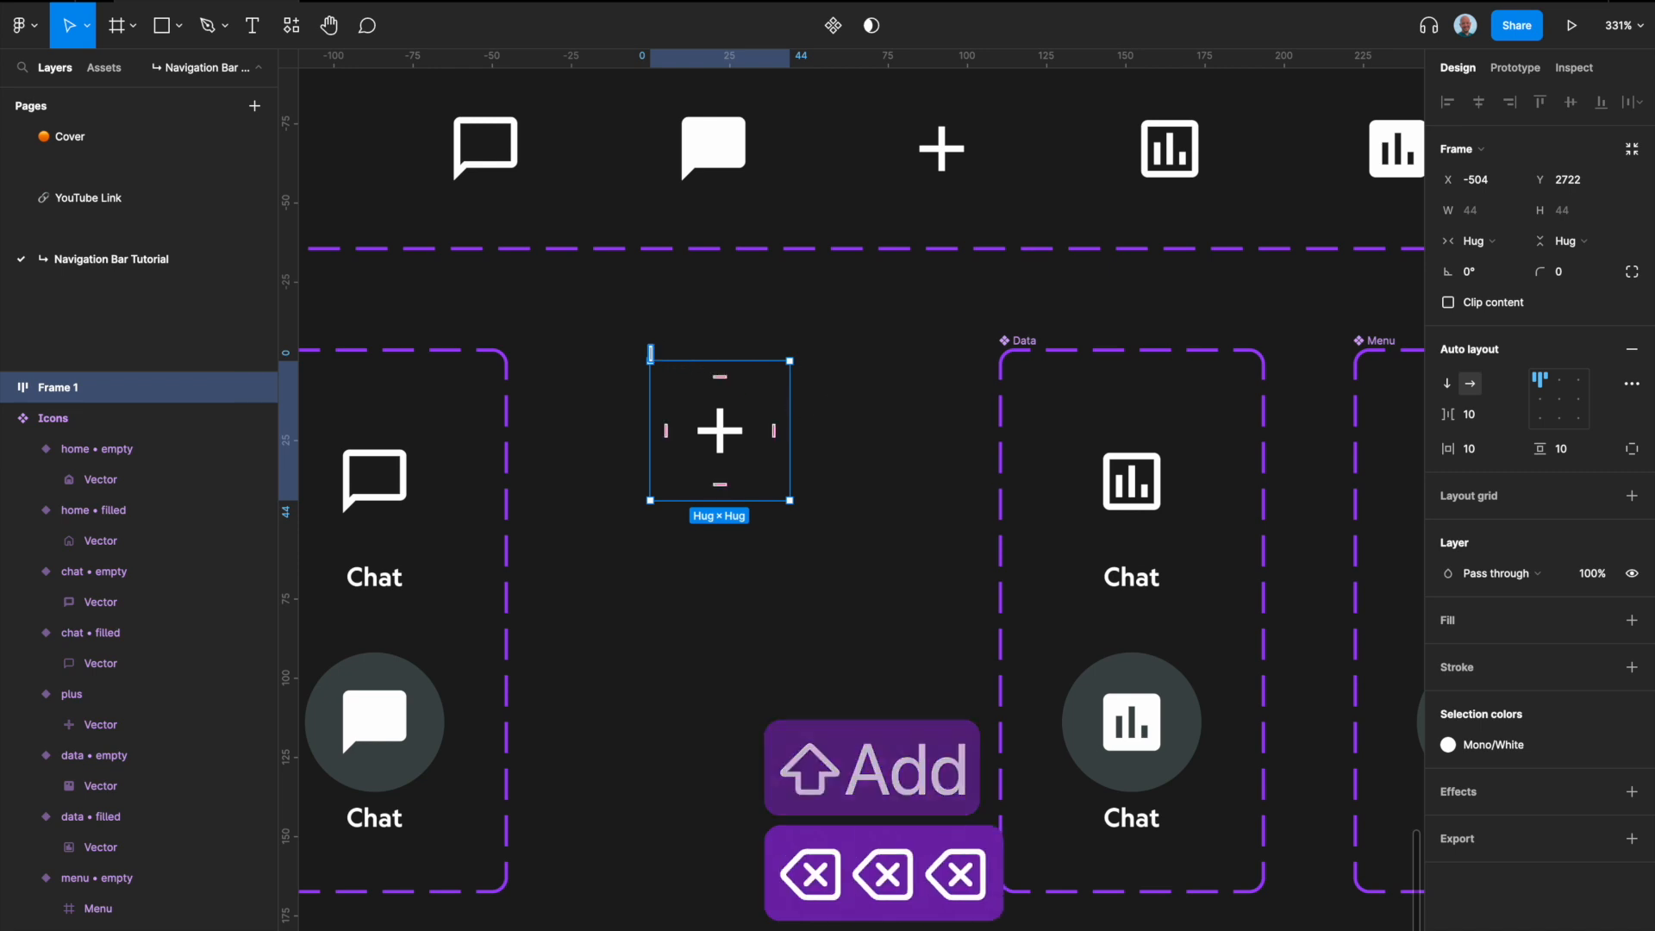
text(Plus)
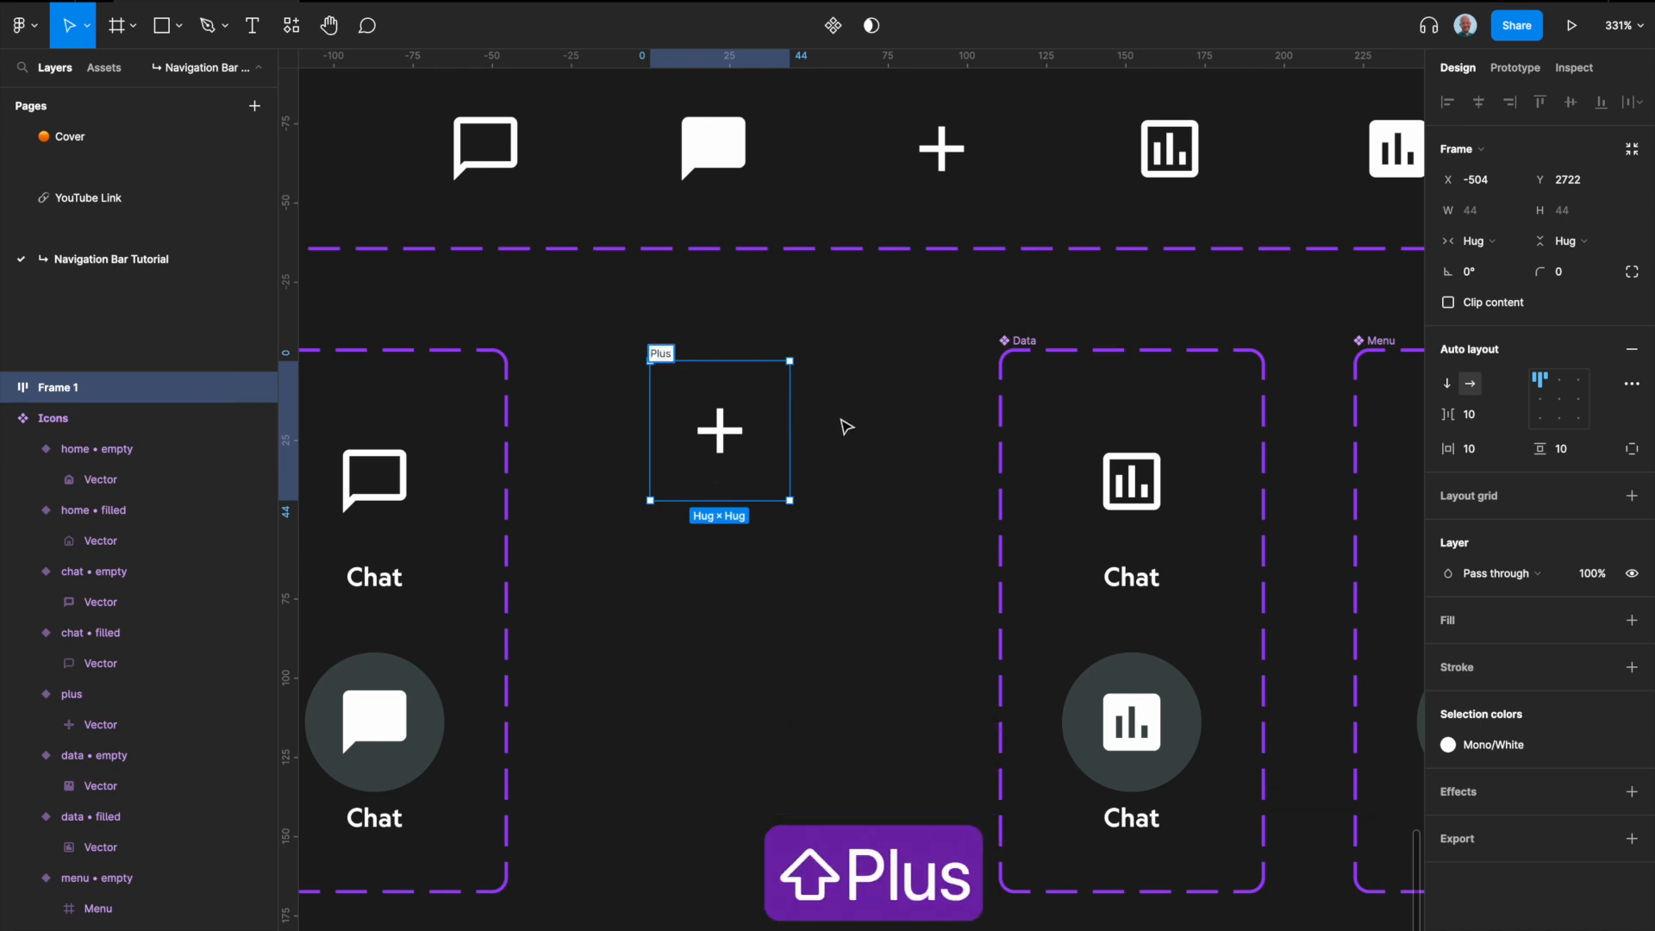
key(BackSpace)
key(BackSpace)
key(BackSpace)
key(BackSpace)
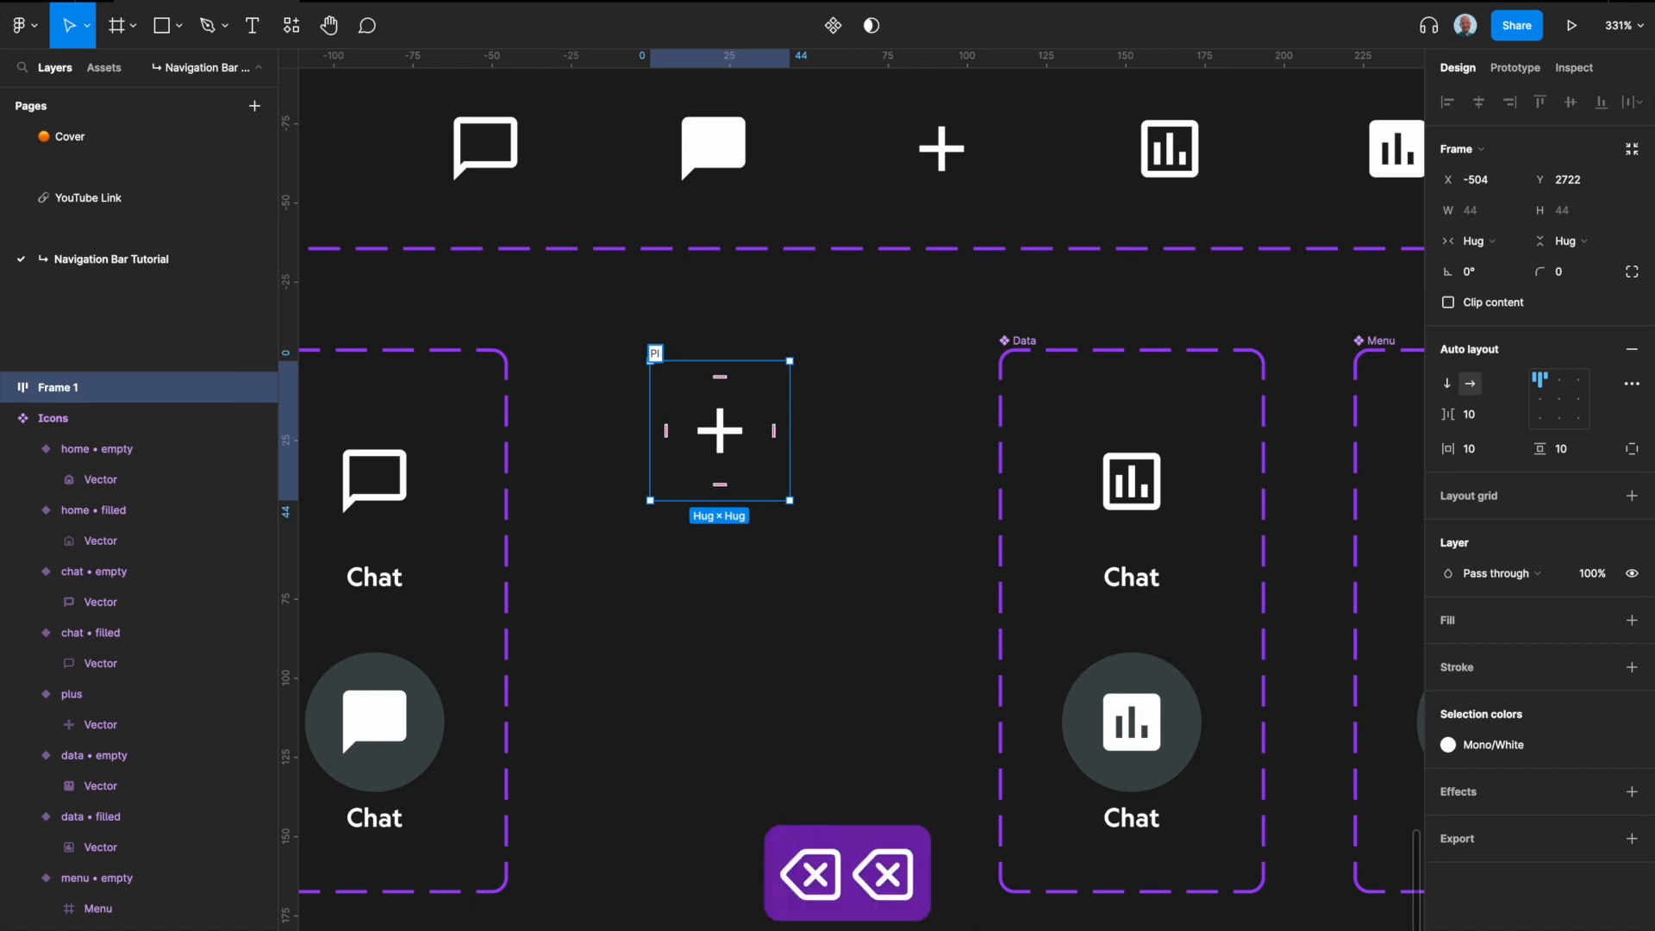
text(Add)
click(861, 432)
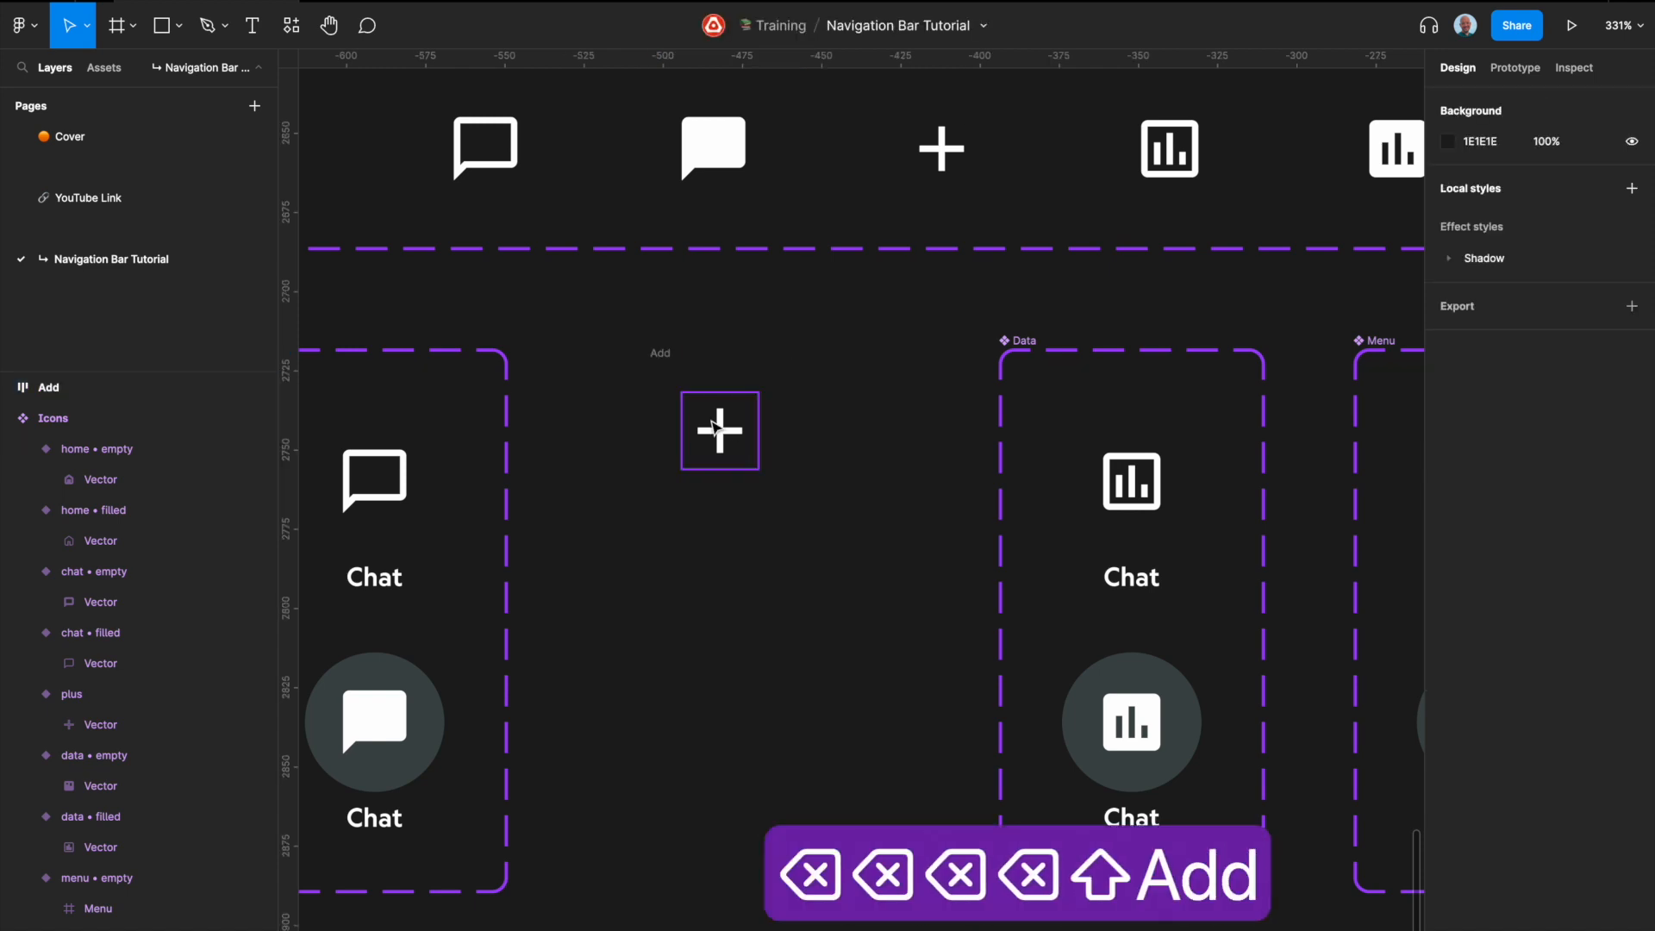
Step: Resize the Add frame to a fixed 56 × 56
click(686, 373)
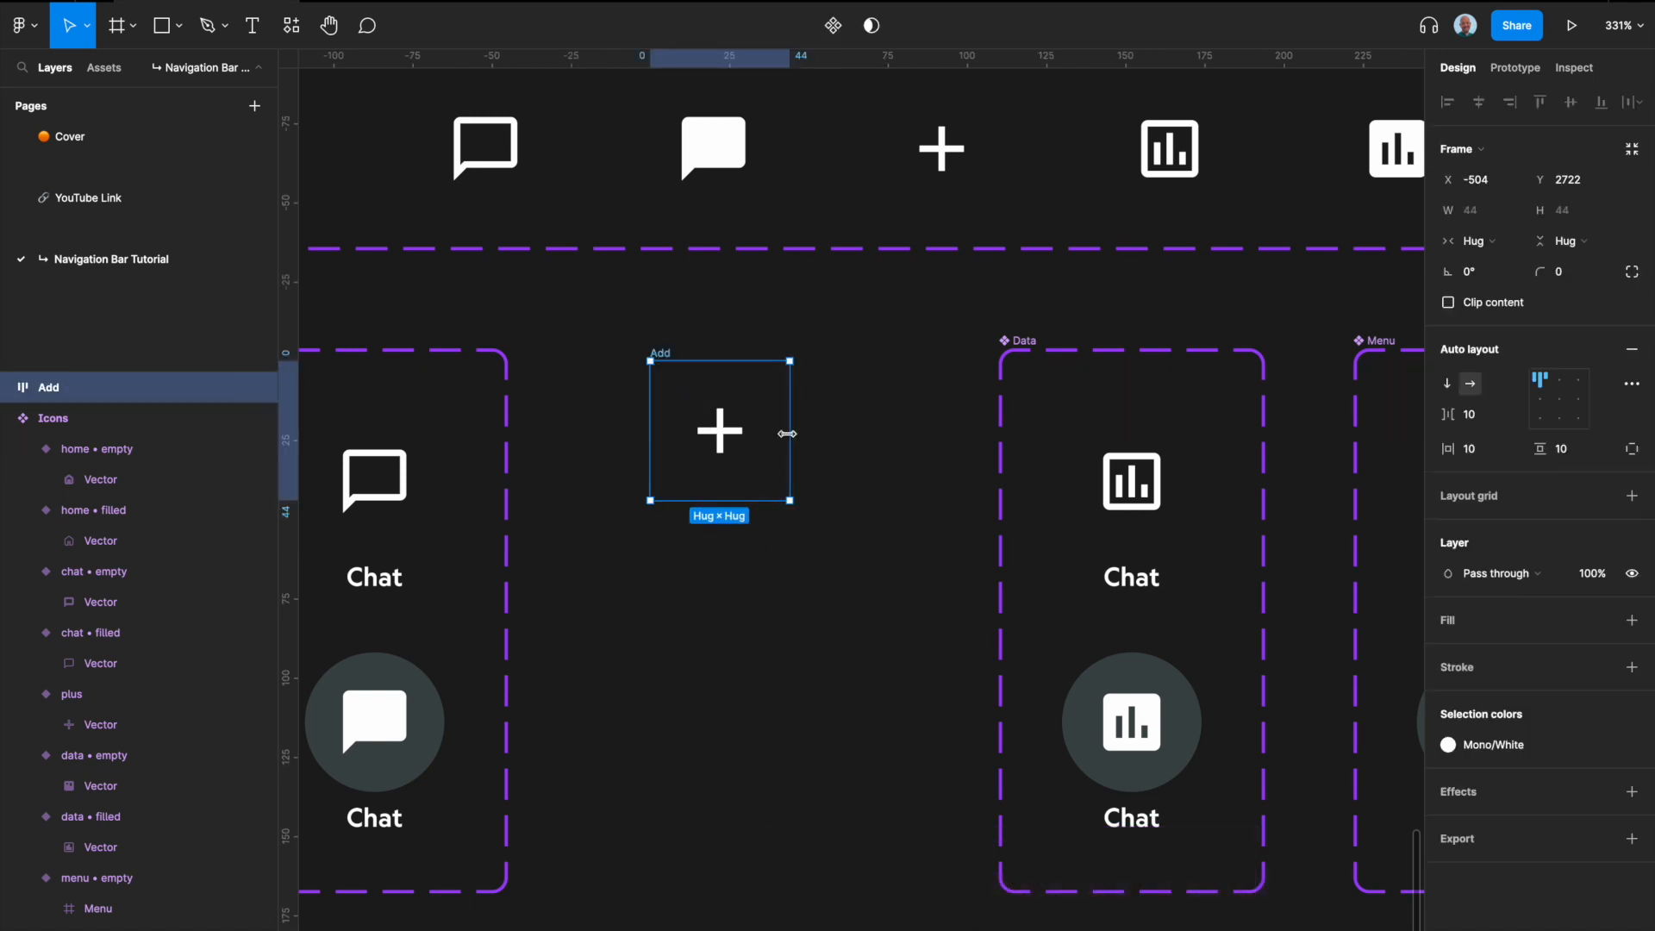
drag(791, 440, 828, 441)
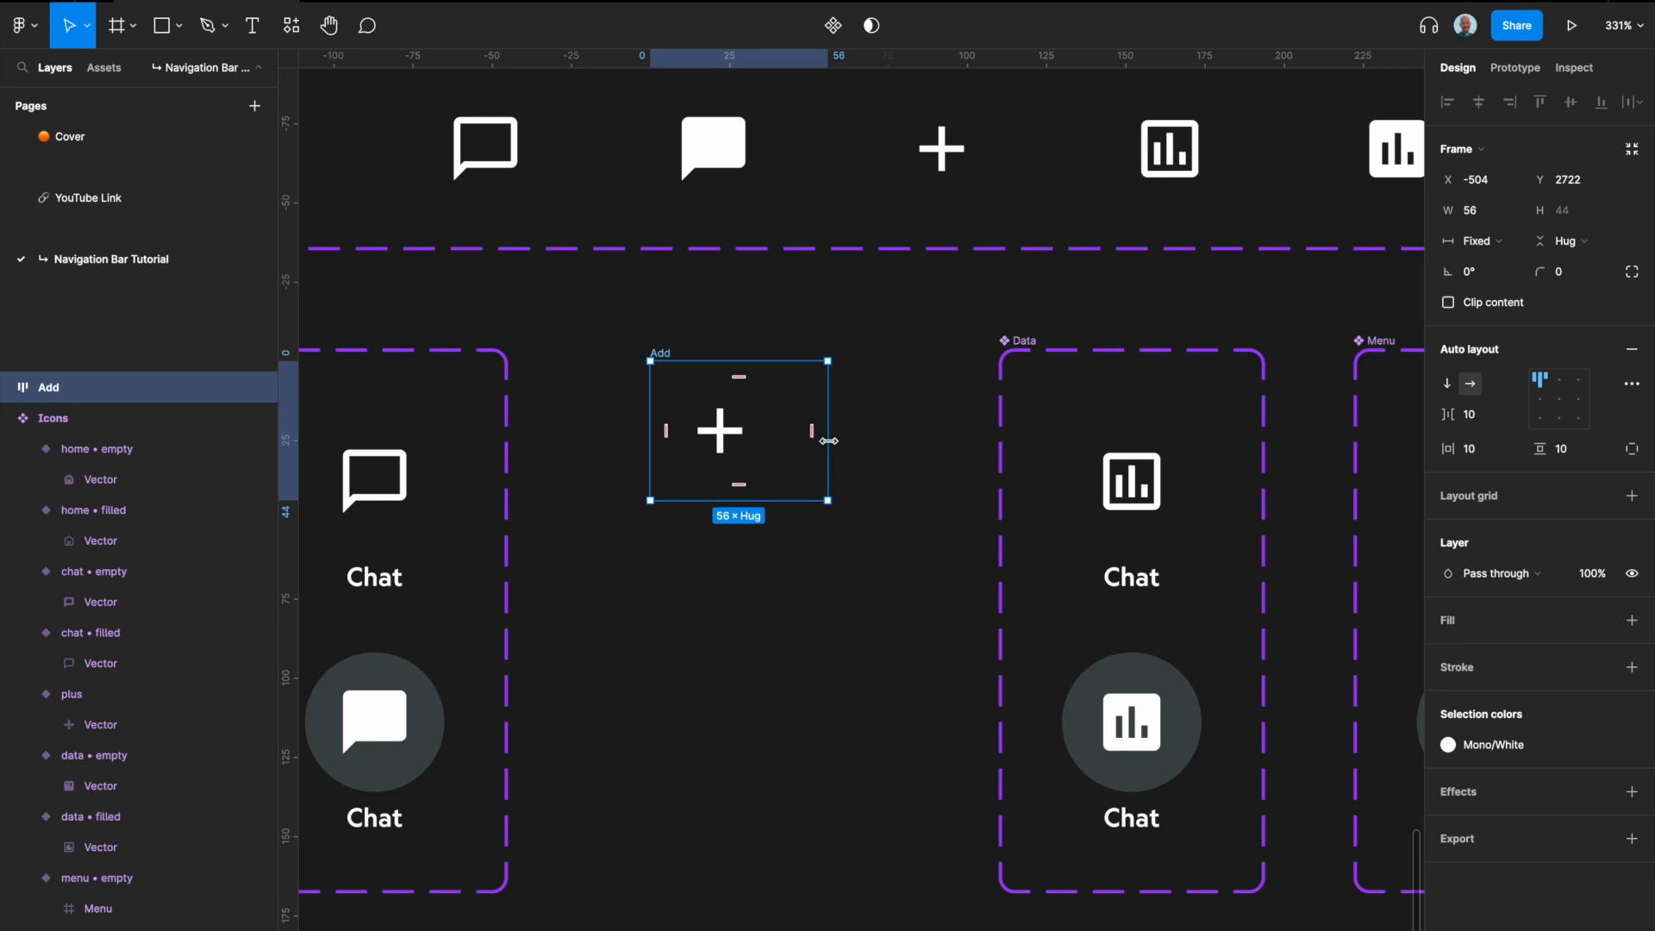
drag(797, 499, 797, 538)
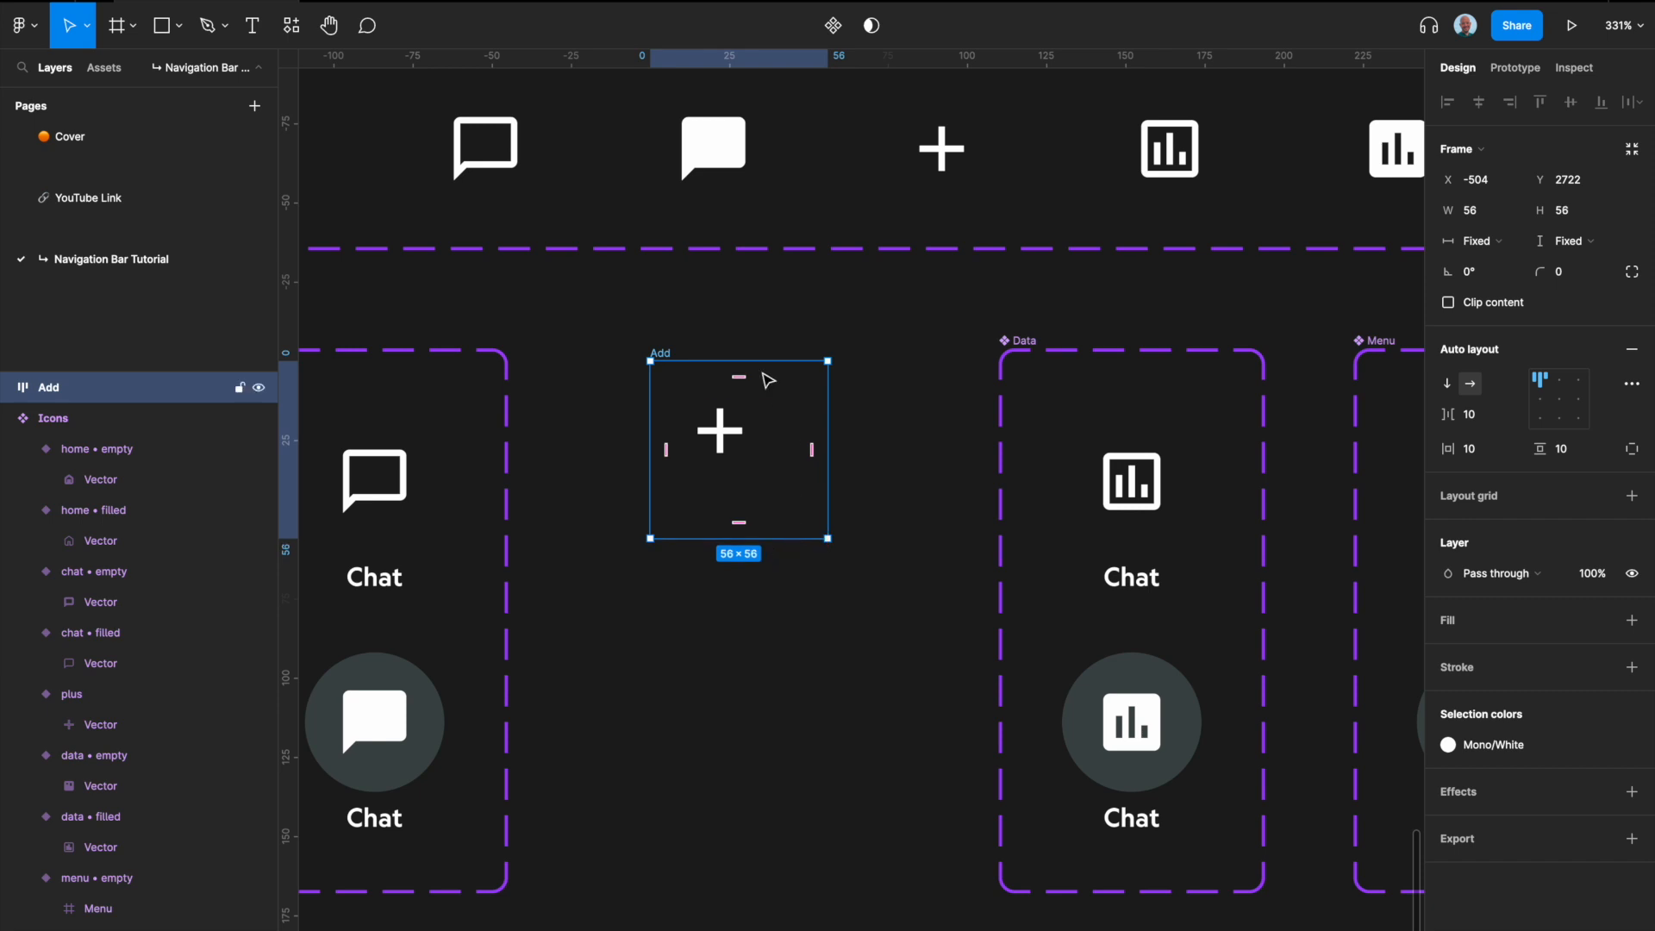
Step: Align the plus icon to the centre of the Add frame, both horizontally and vertically
click(727, 433)
click(663, 353)
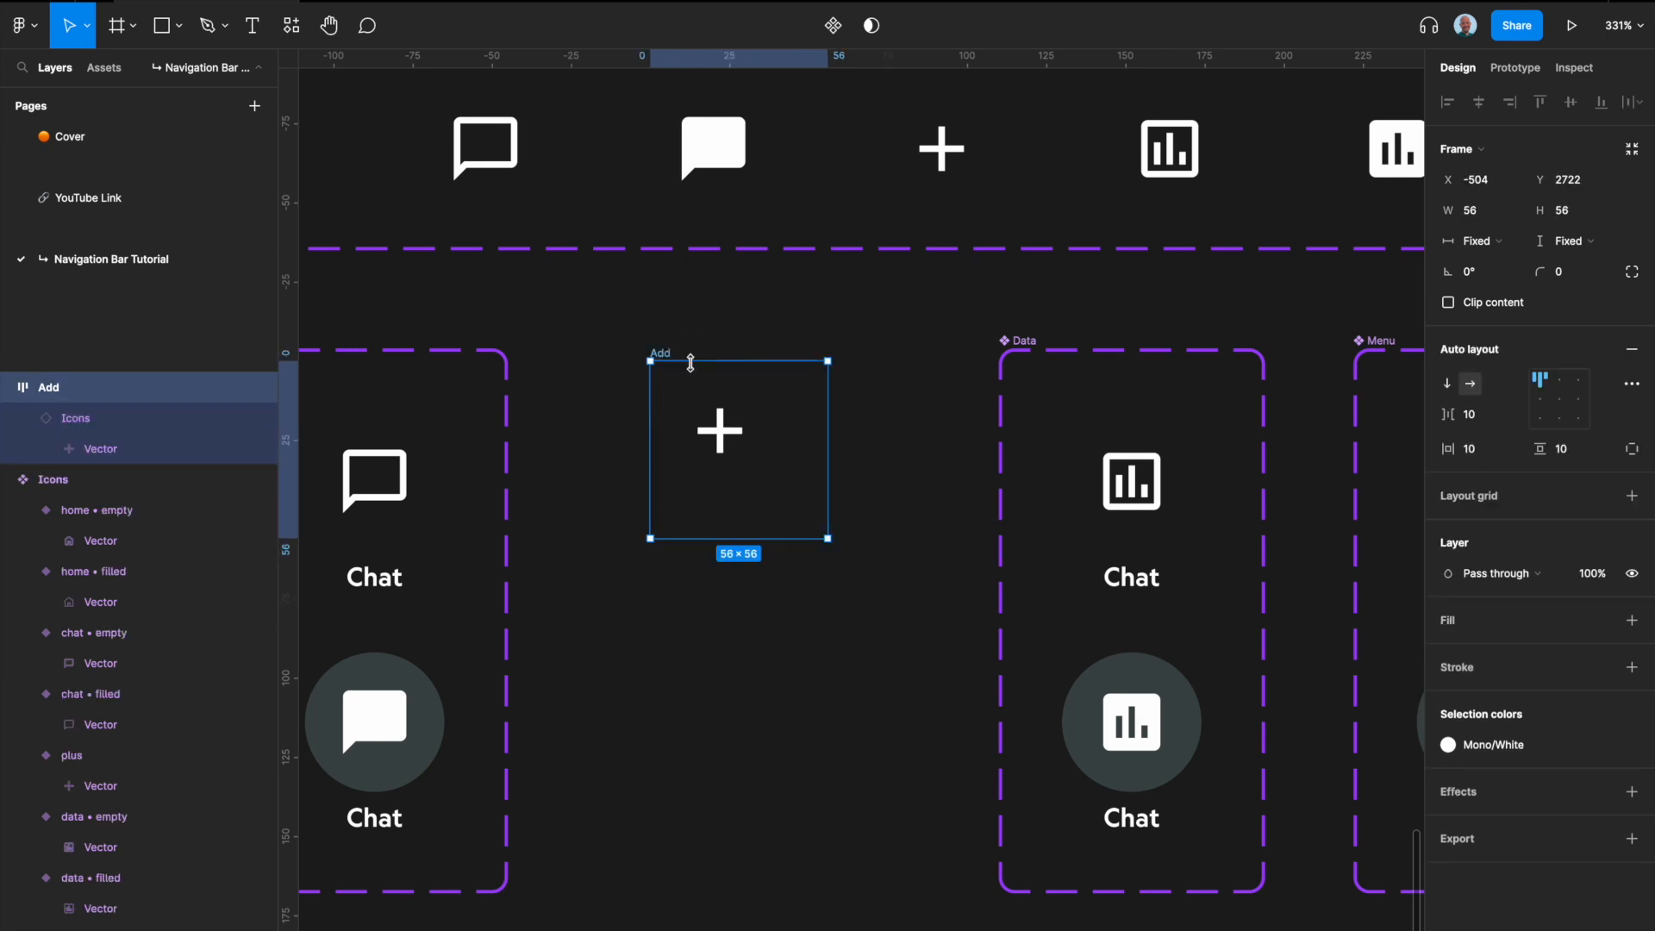
click(1558, 385)
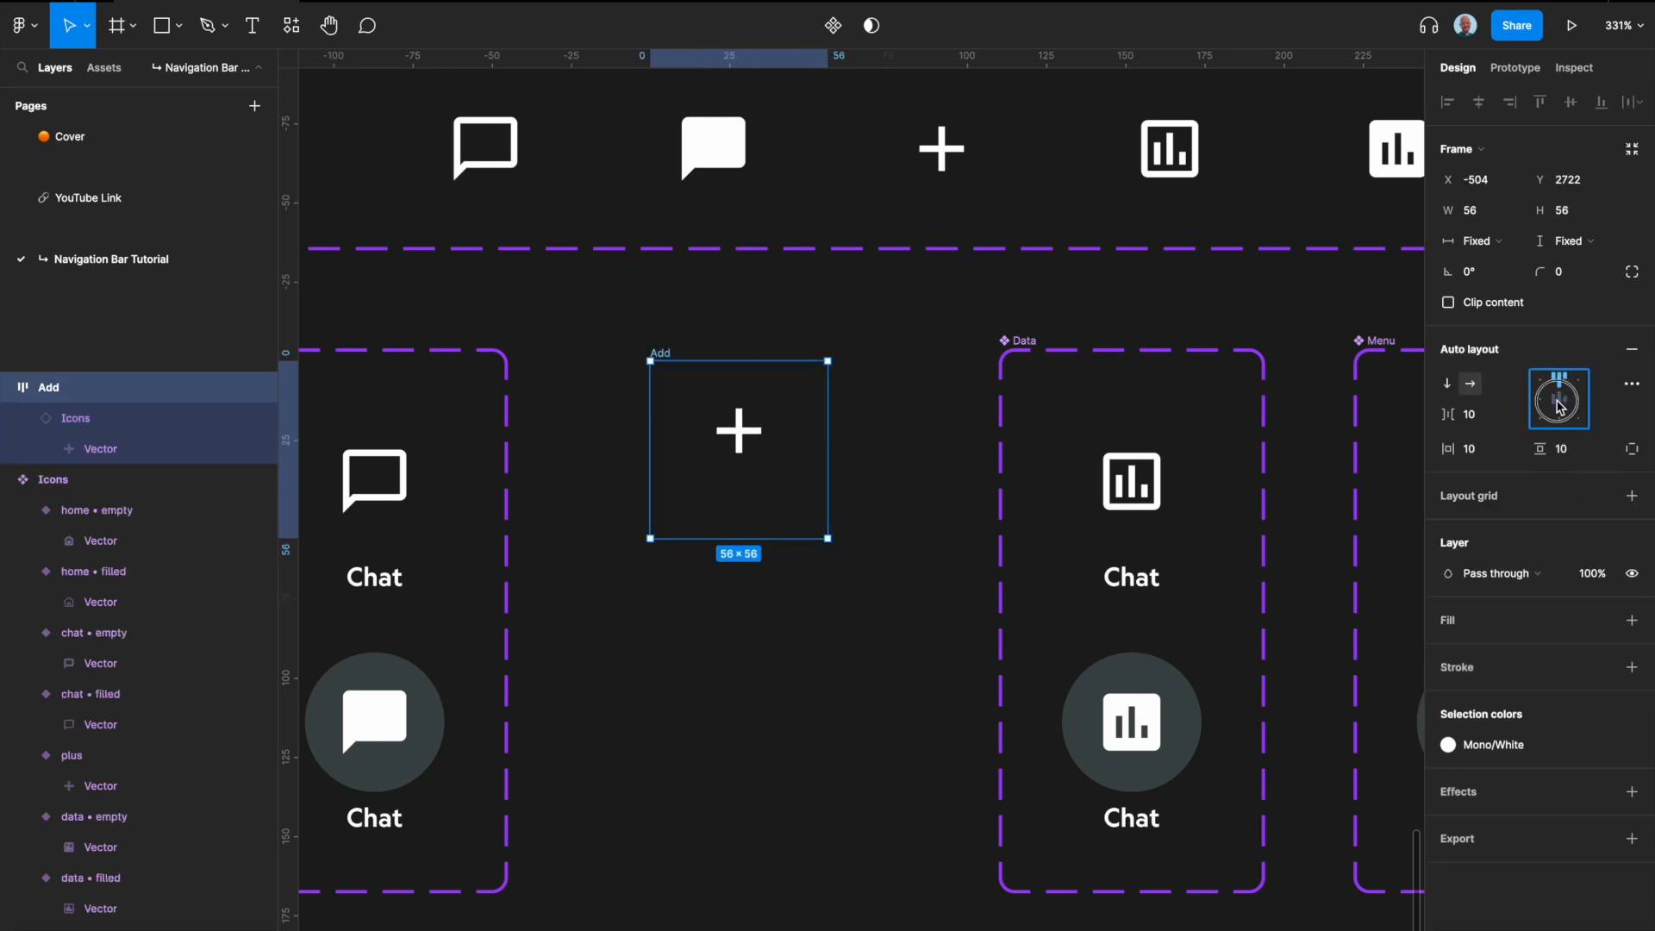
click(1558, 400)
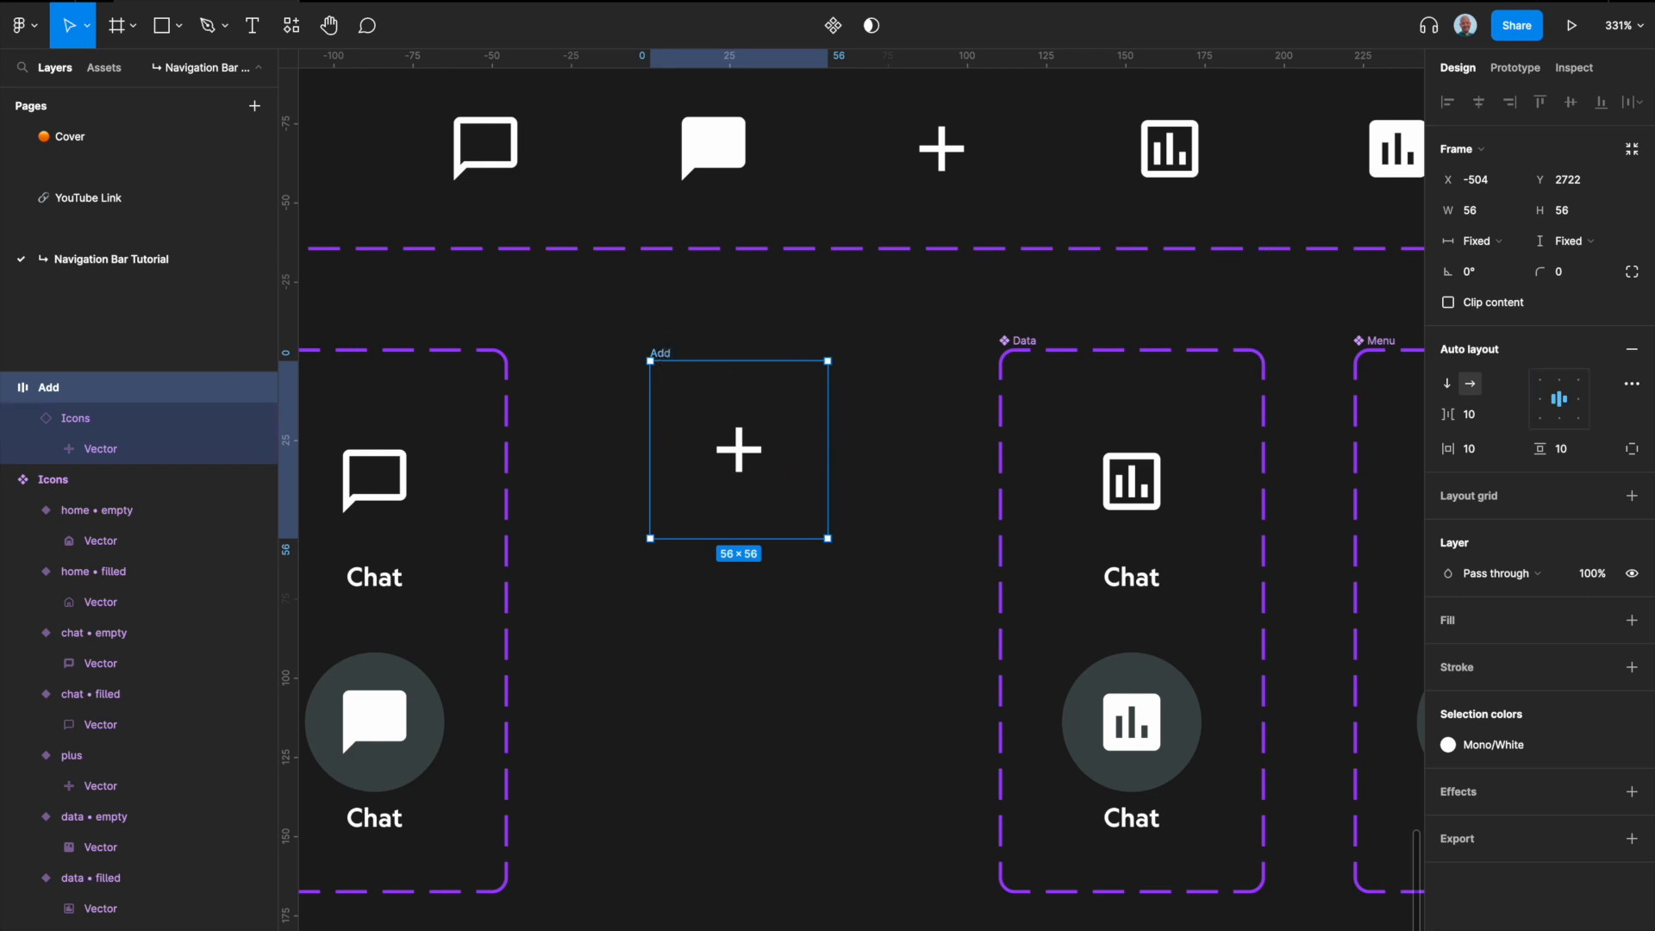
Step: Give the Add frame a corner radius of 100 and fill it with the Mono Black color style
click(1591, 273)
text(100)
key(Return)
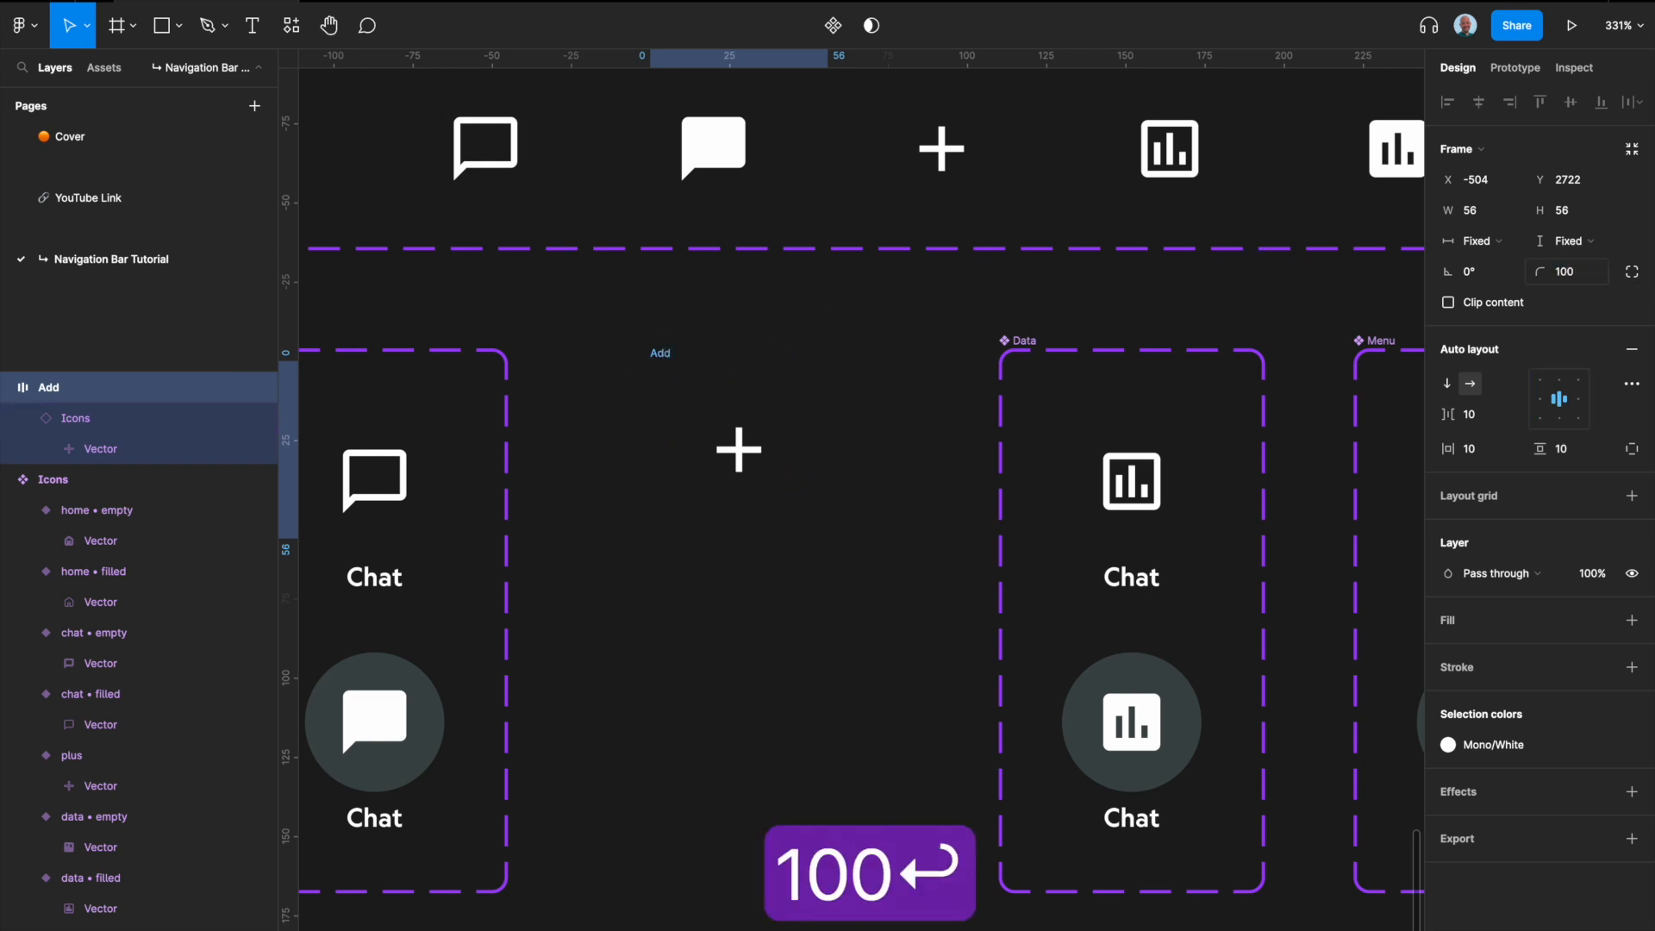
click(1601, 621)
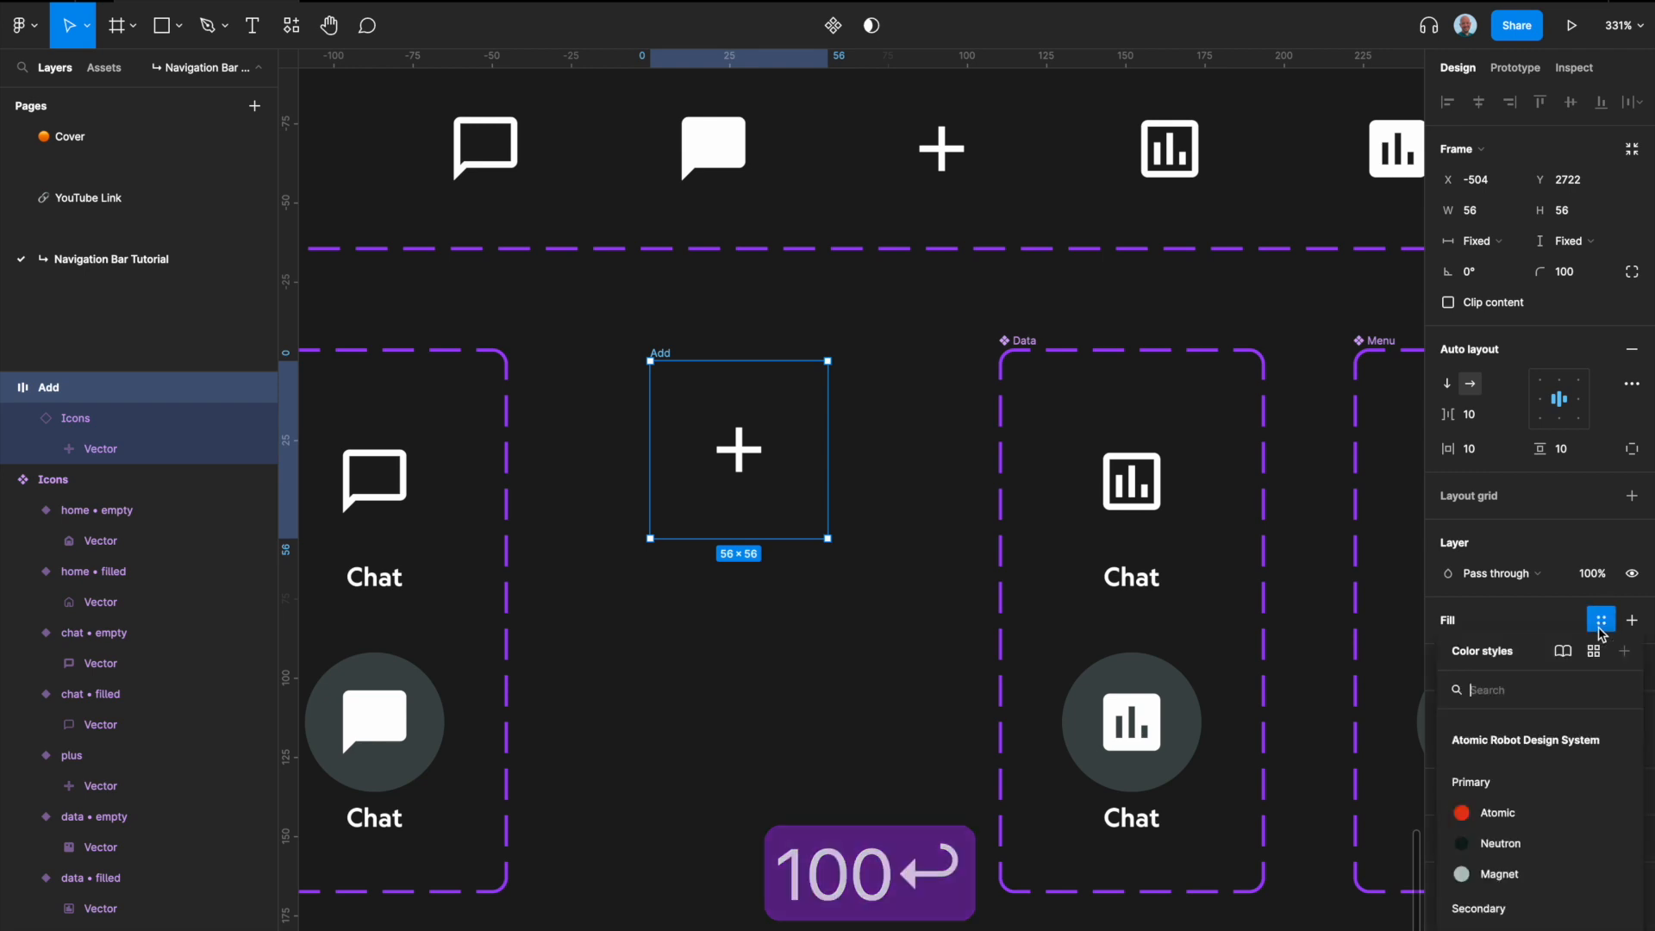
scroll(1517, 828, down, 5)
click(1498, 924)
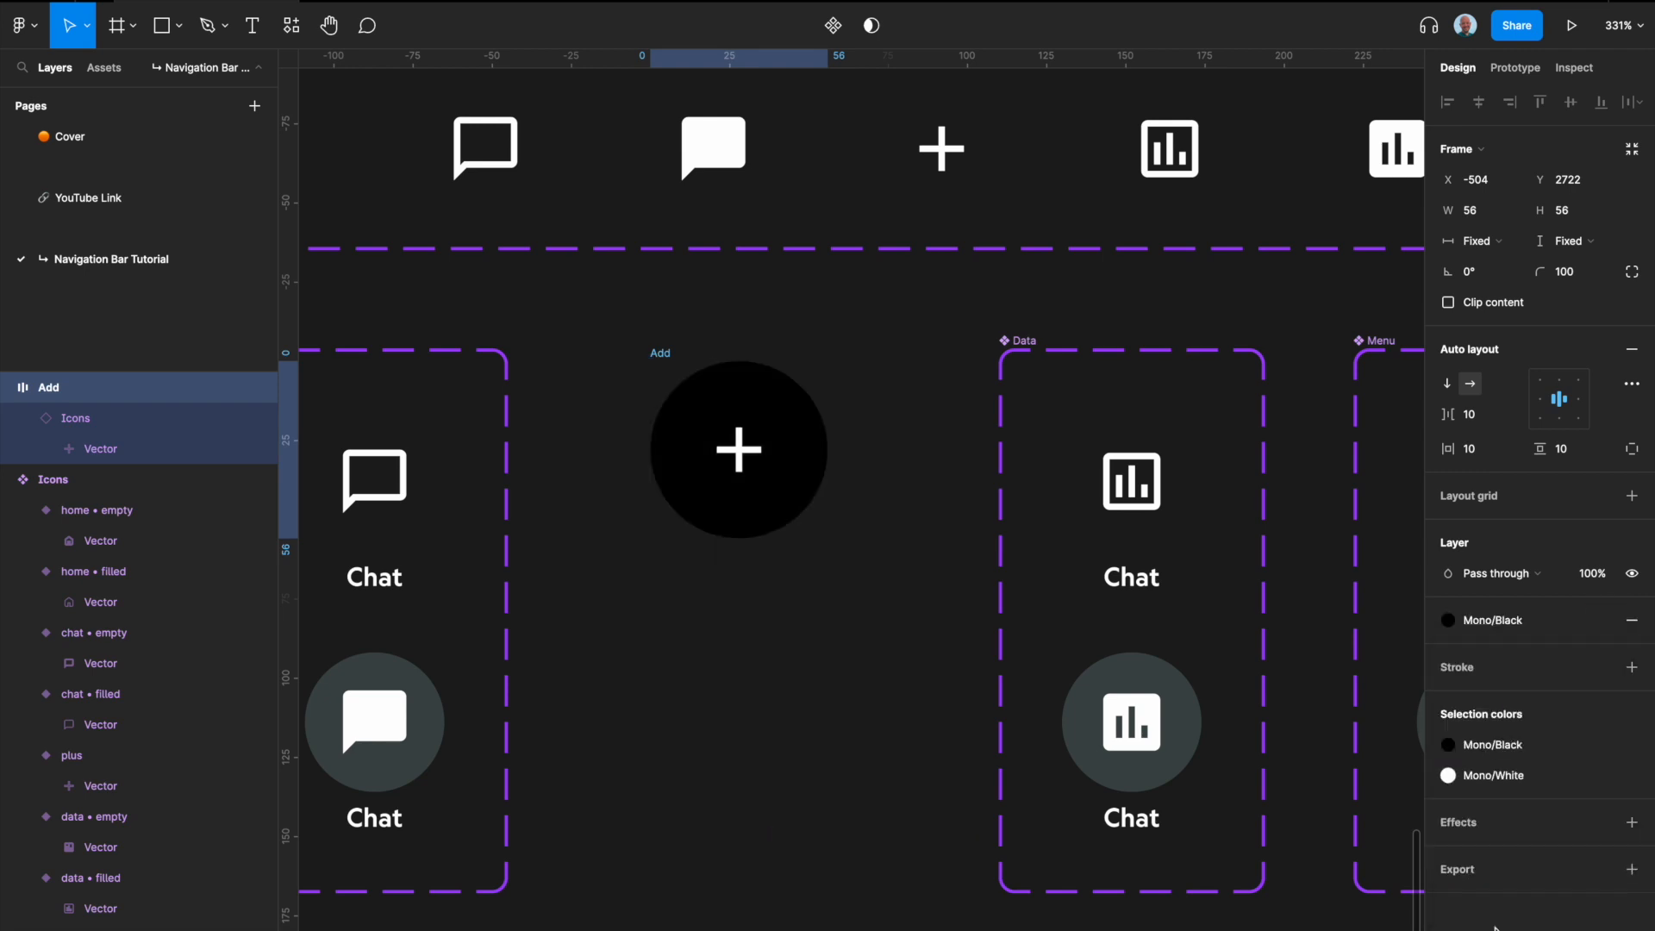
Step: Add a stroke in the Mono White color style to the Add frame
scroll(897, 536, right, 1)
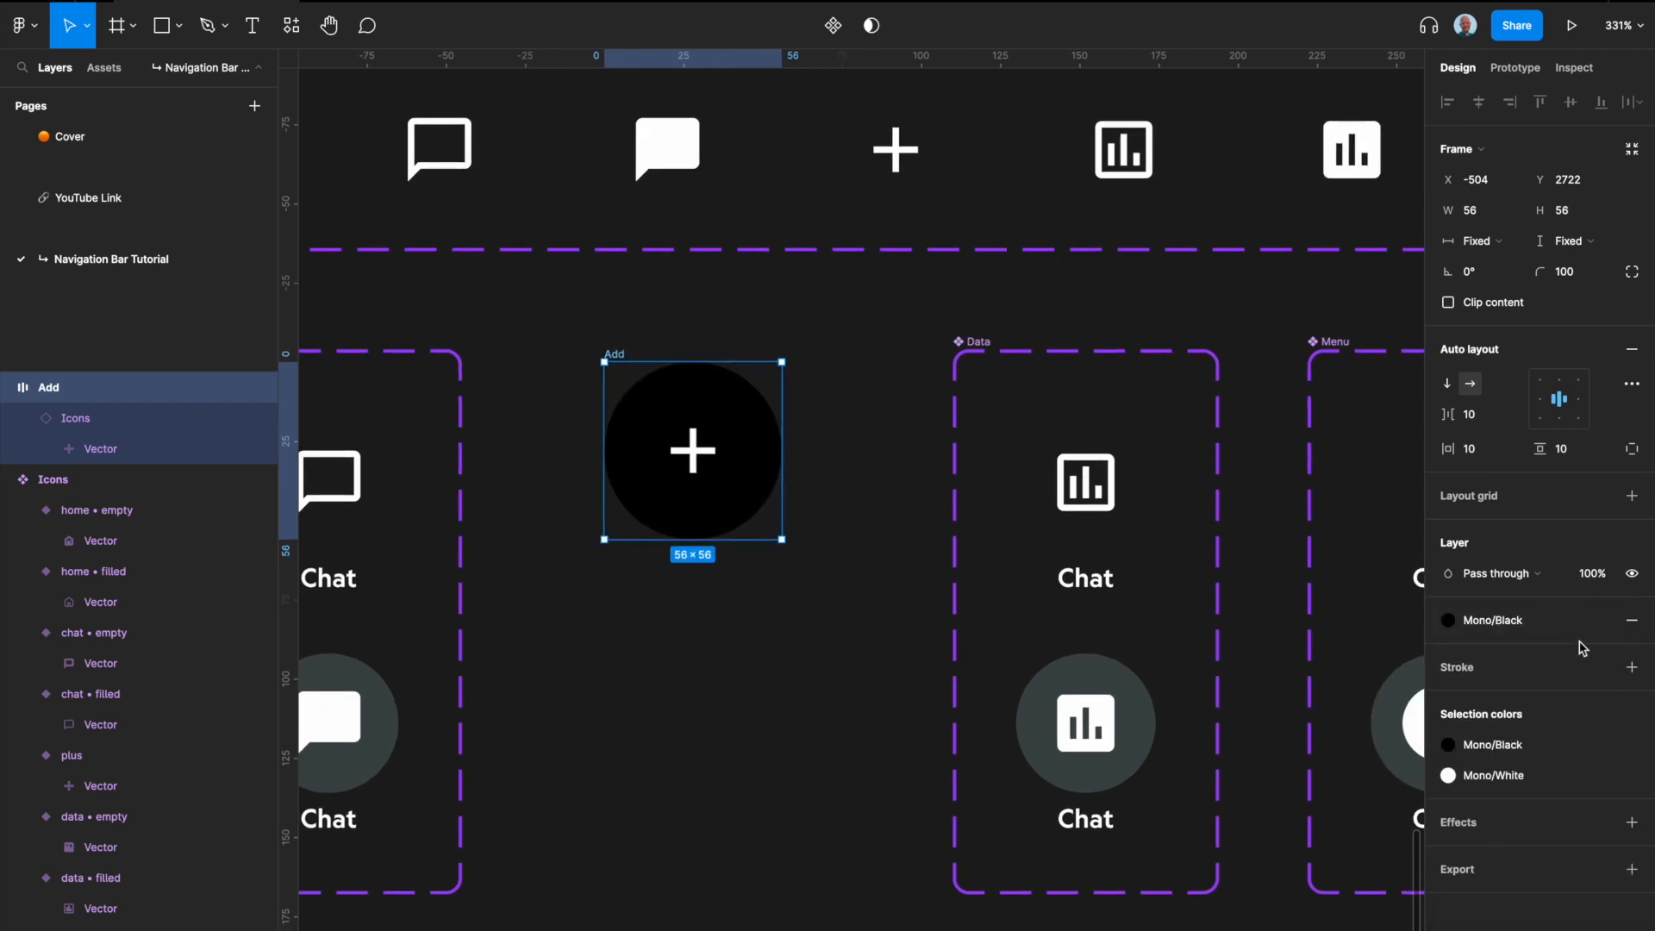
click(1599, 673)
scroll(1563, 809, down, 5)
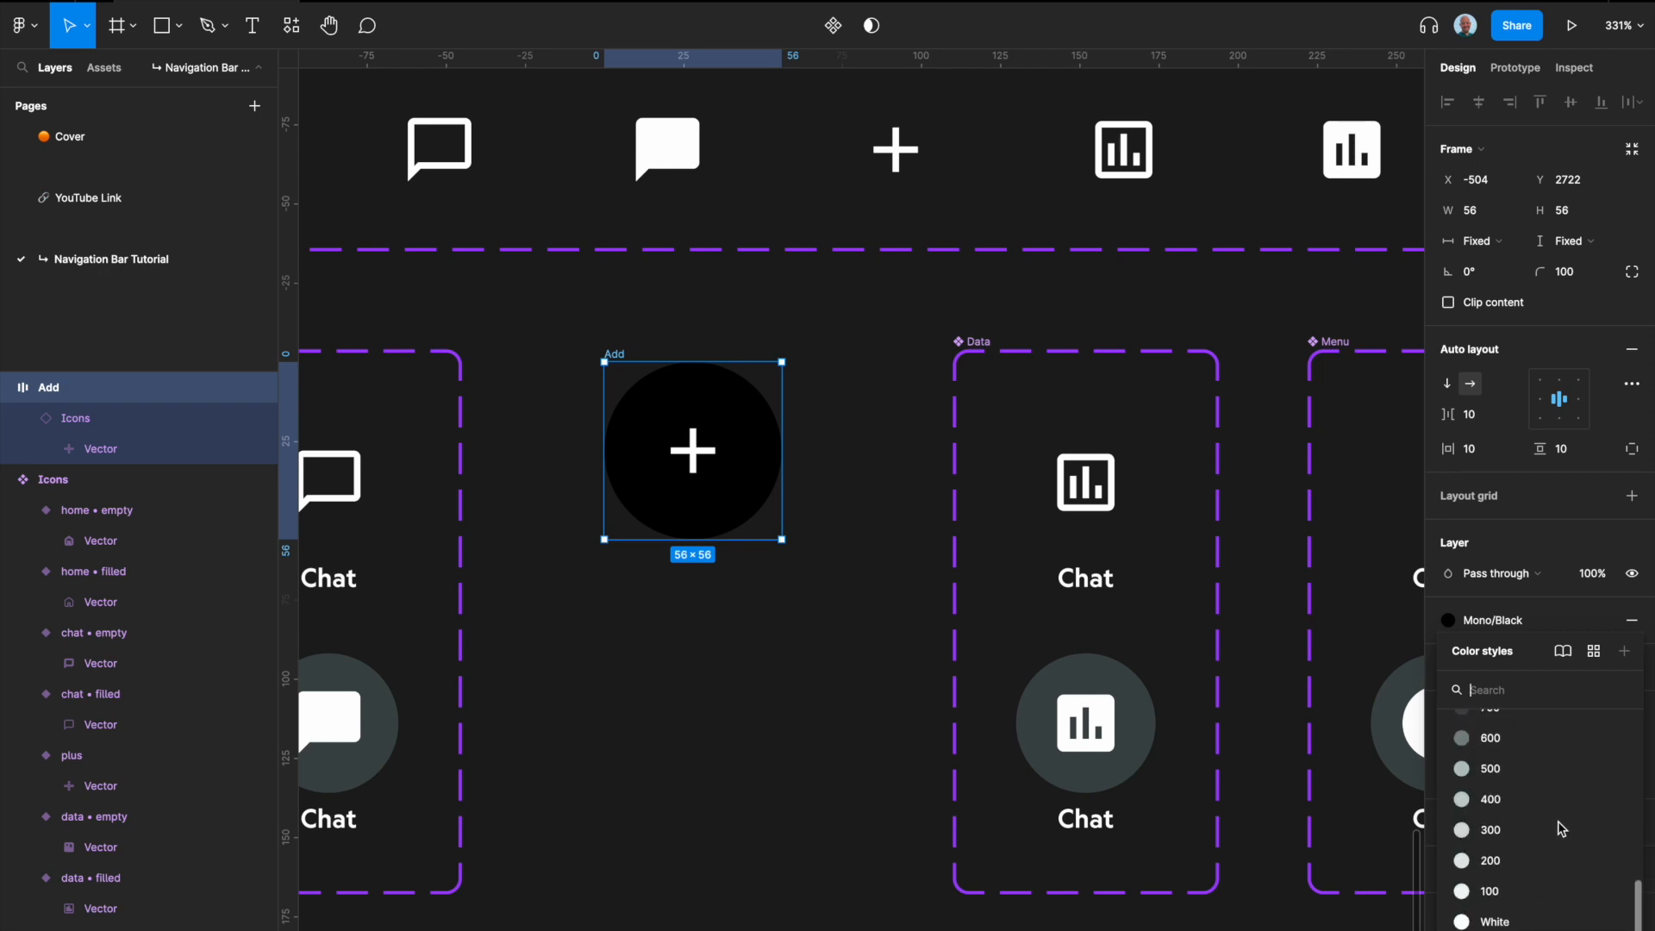
click(1500, 915)
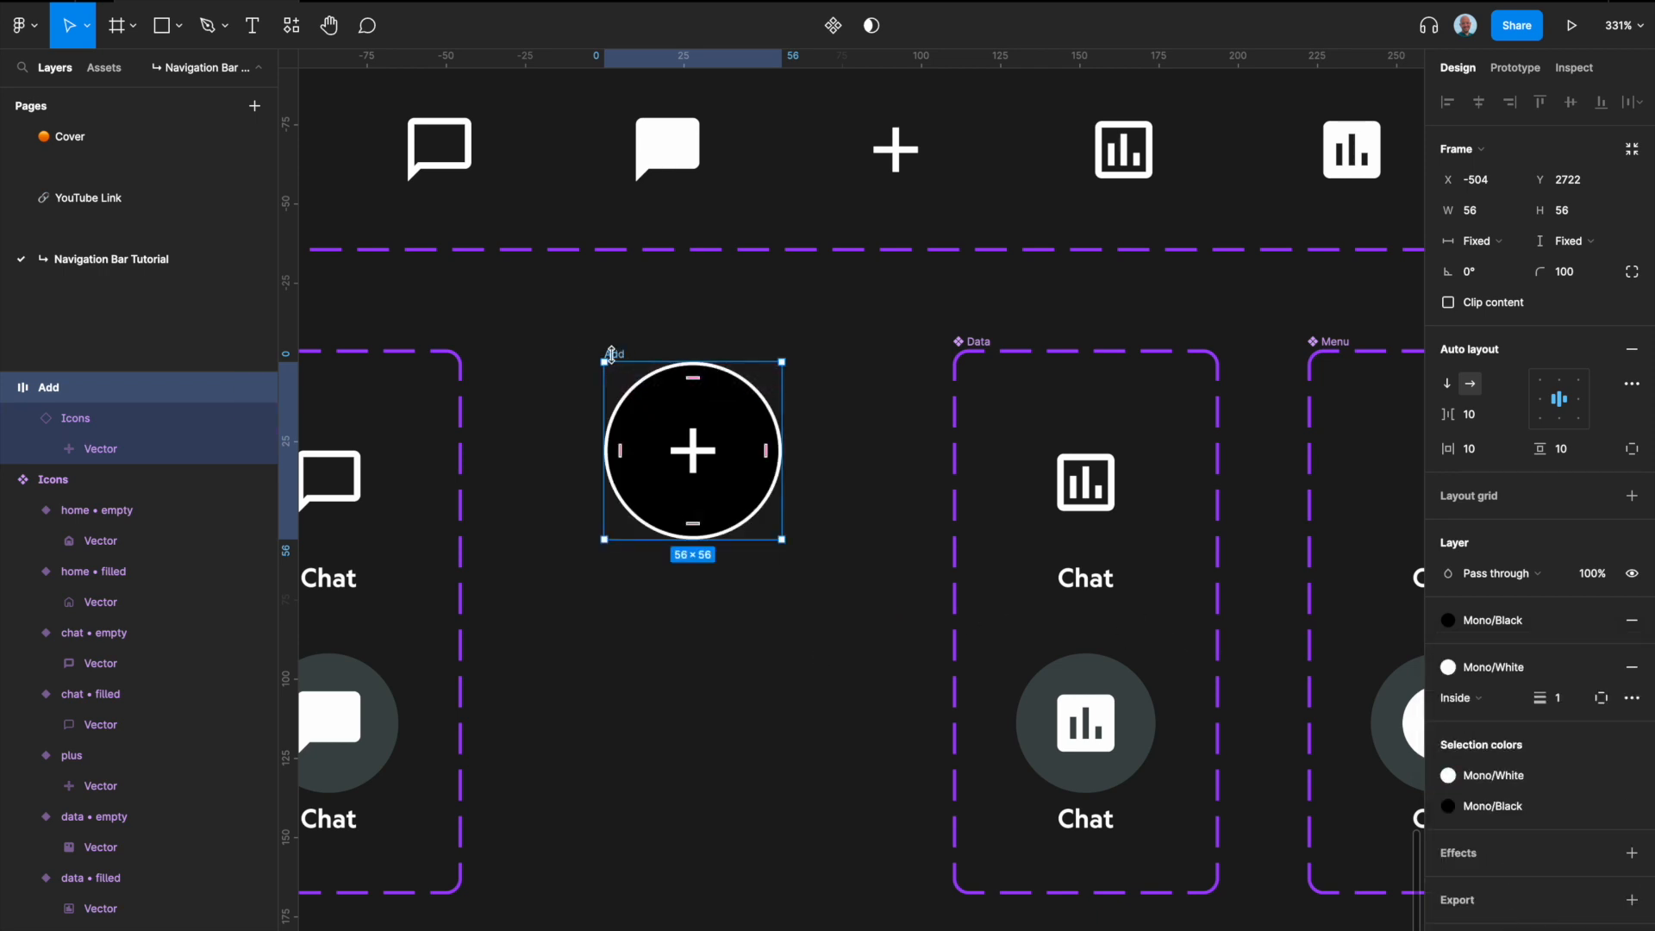
Step: Turn the Add frame into a component with a second variant, and line up the set with the neighbouring component sets
key(alt+super+k)
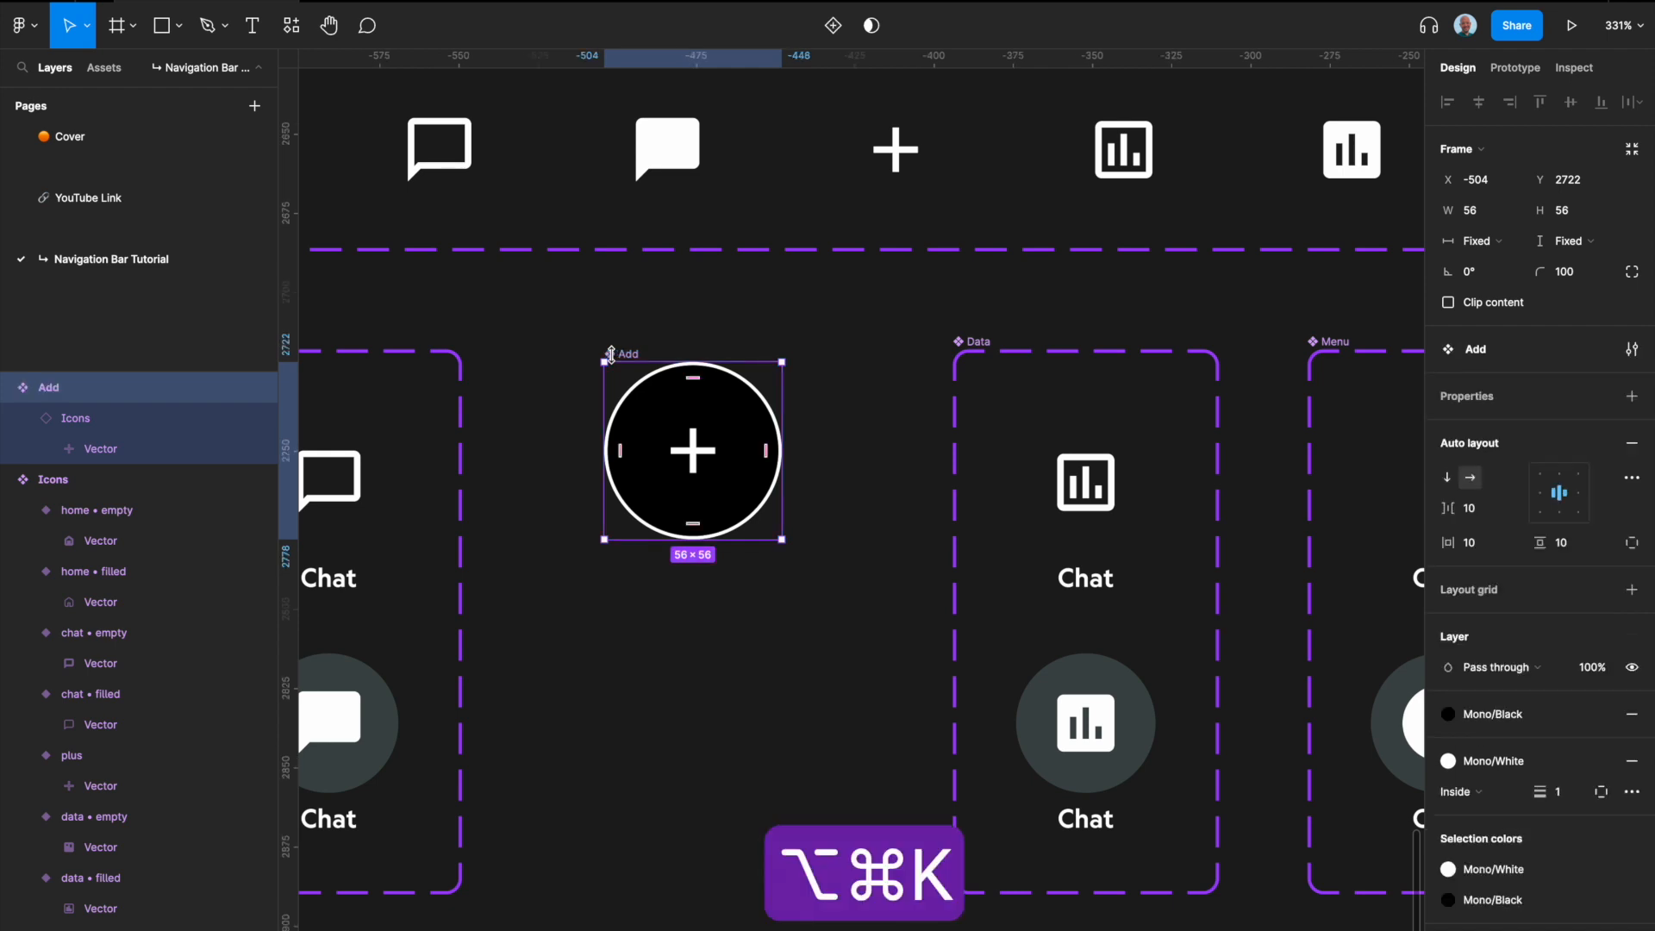
click(833, 25)
scroll(792, 210, down, 3)
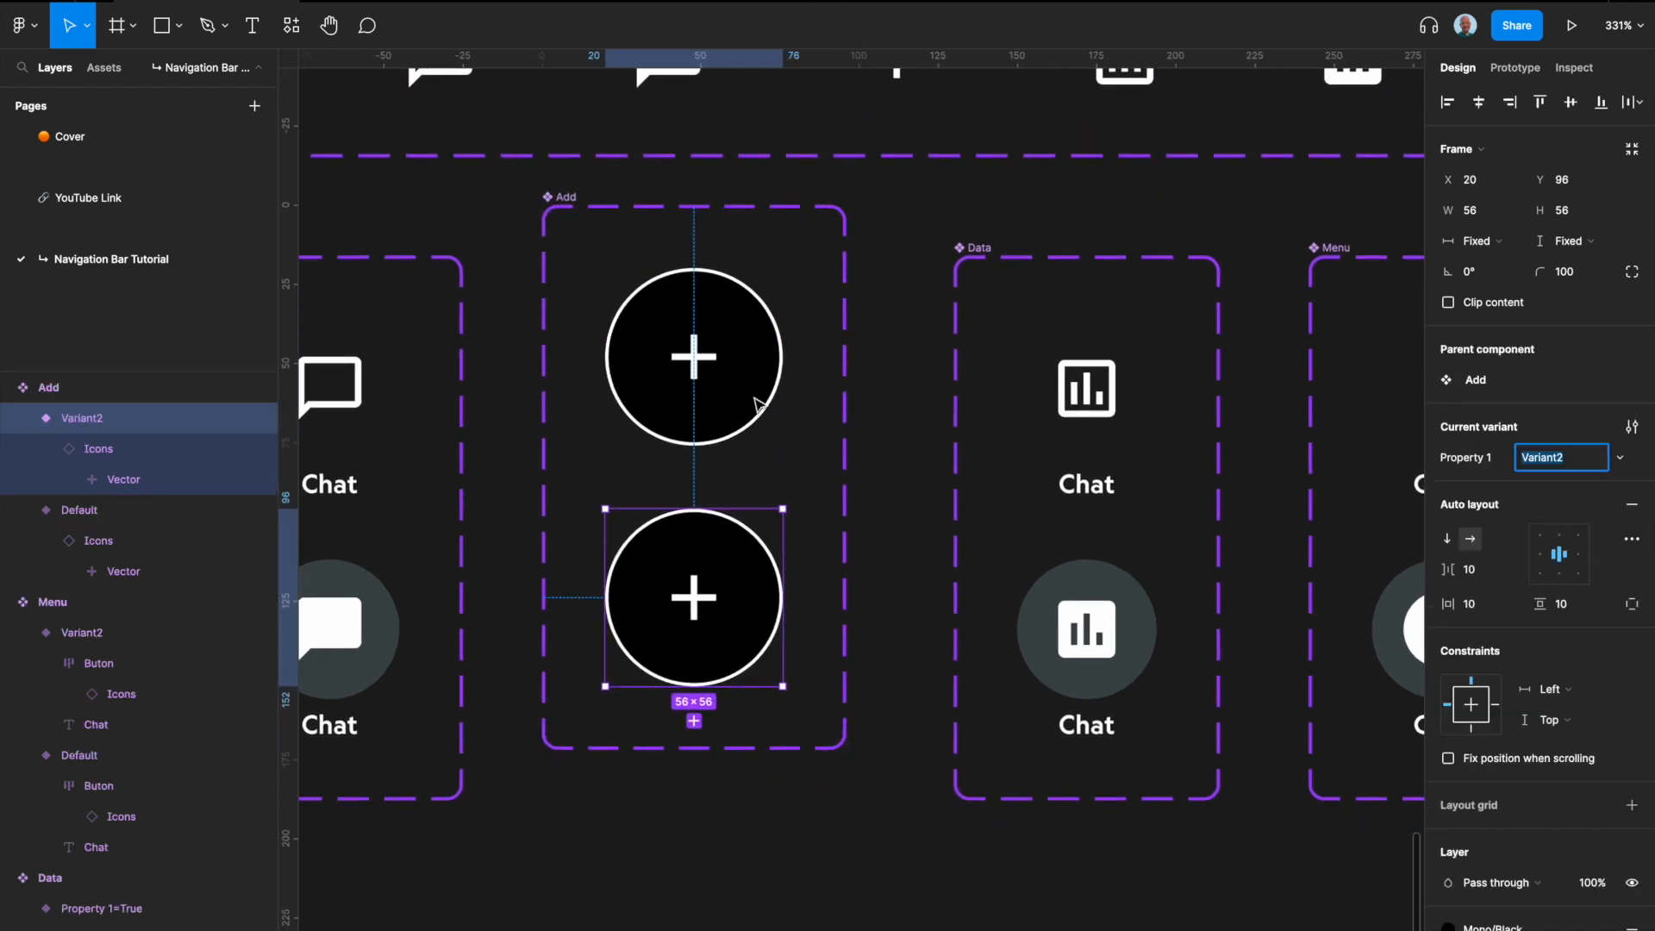
click(566, 205)
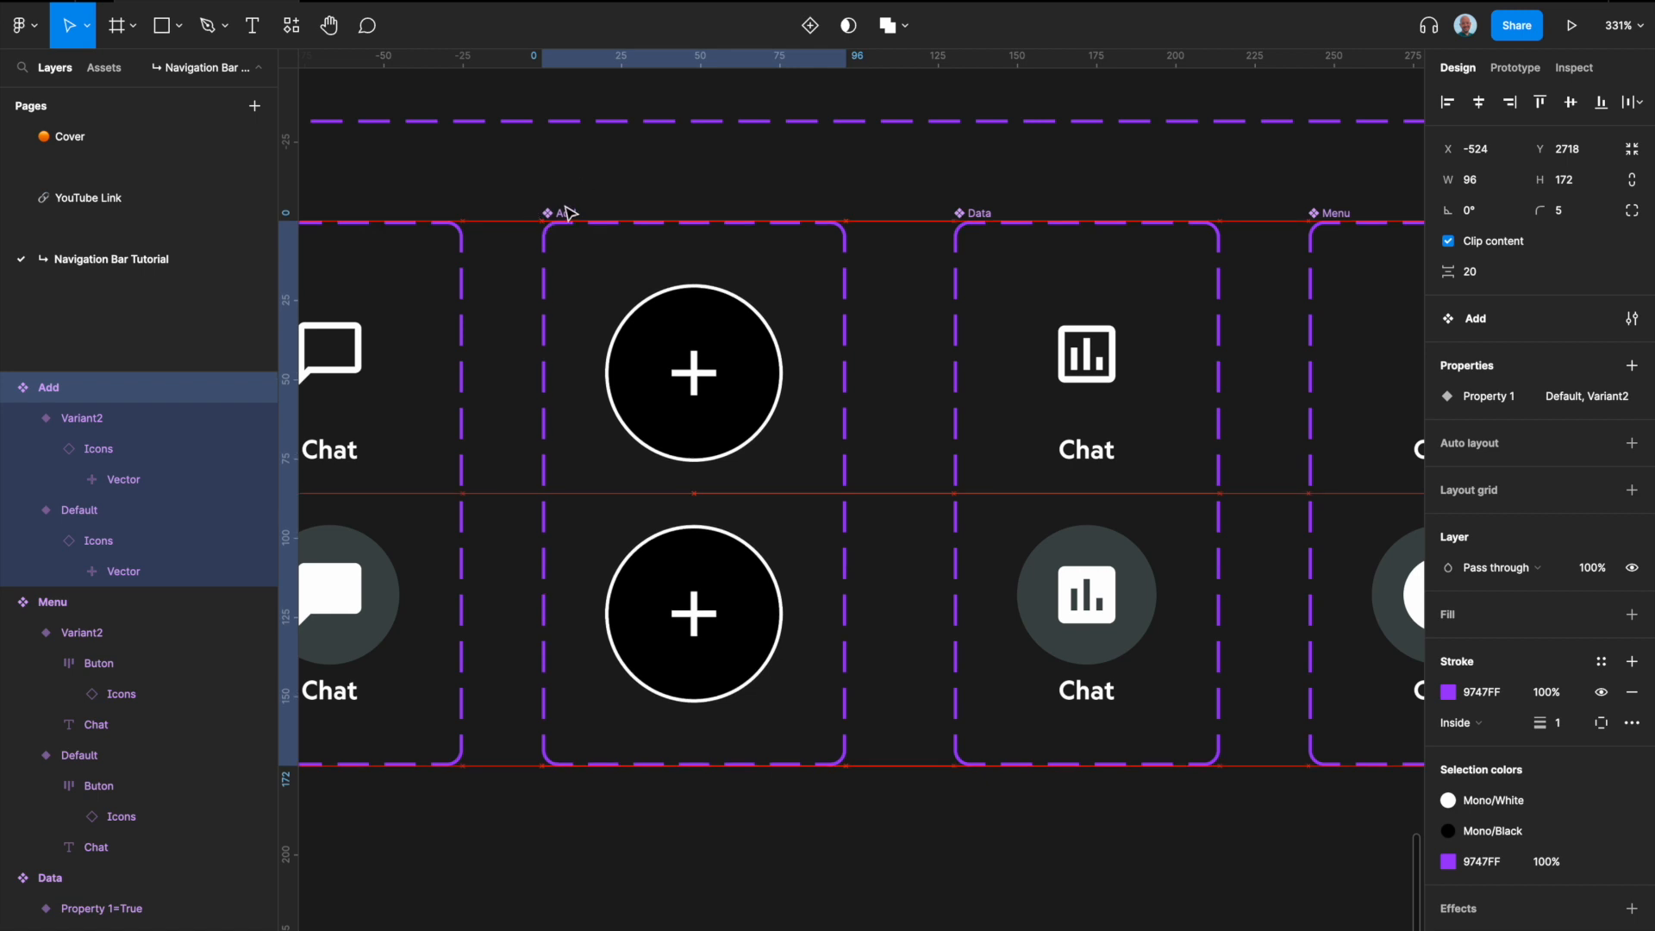
Step: Set the stroke of the second Add variant to a width of 4 and position it outside
click(694, 651)
scroll(1470, 827, down, 4)
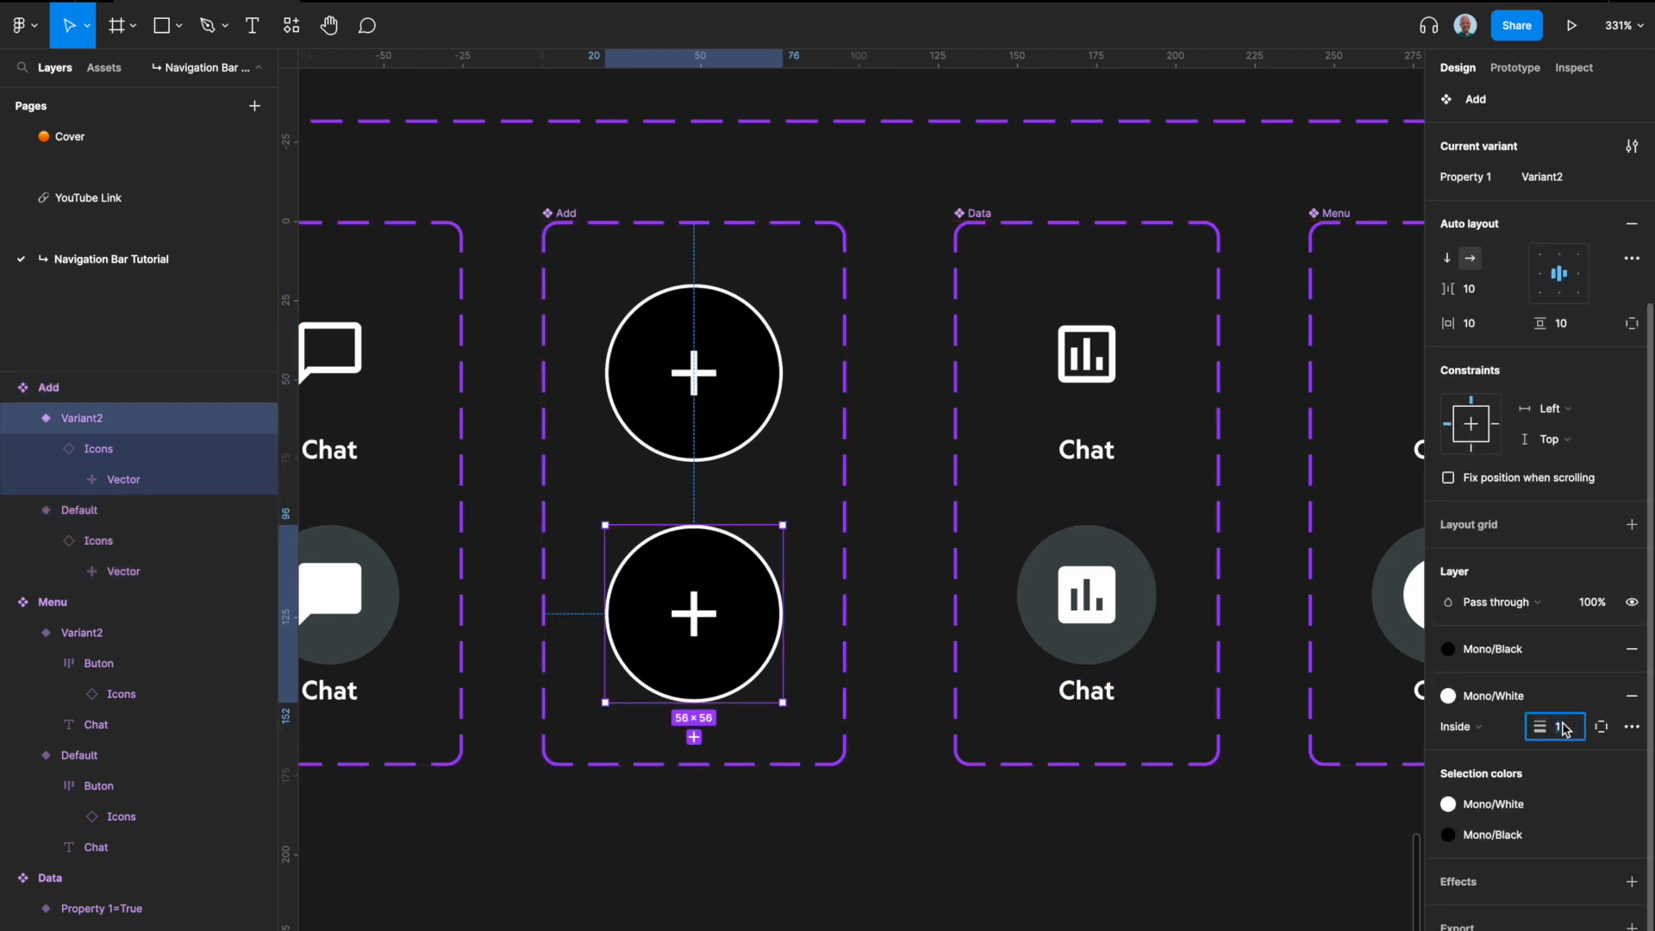
text(4)
key(Return)
click(1486, 739)
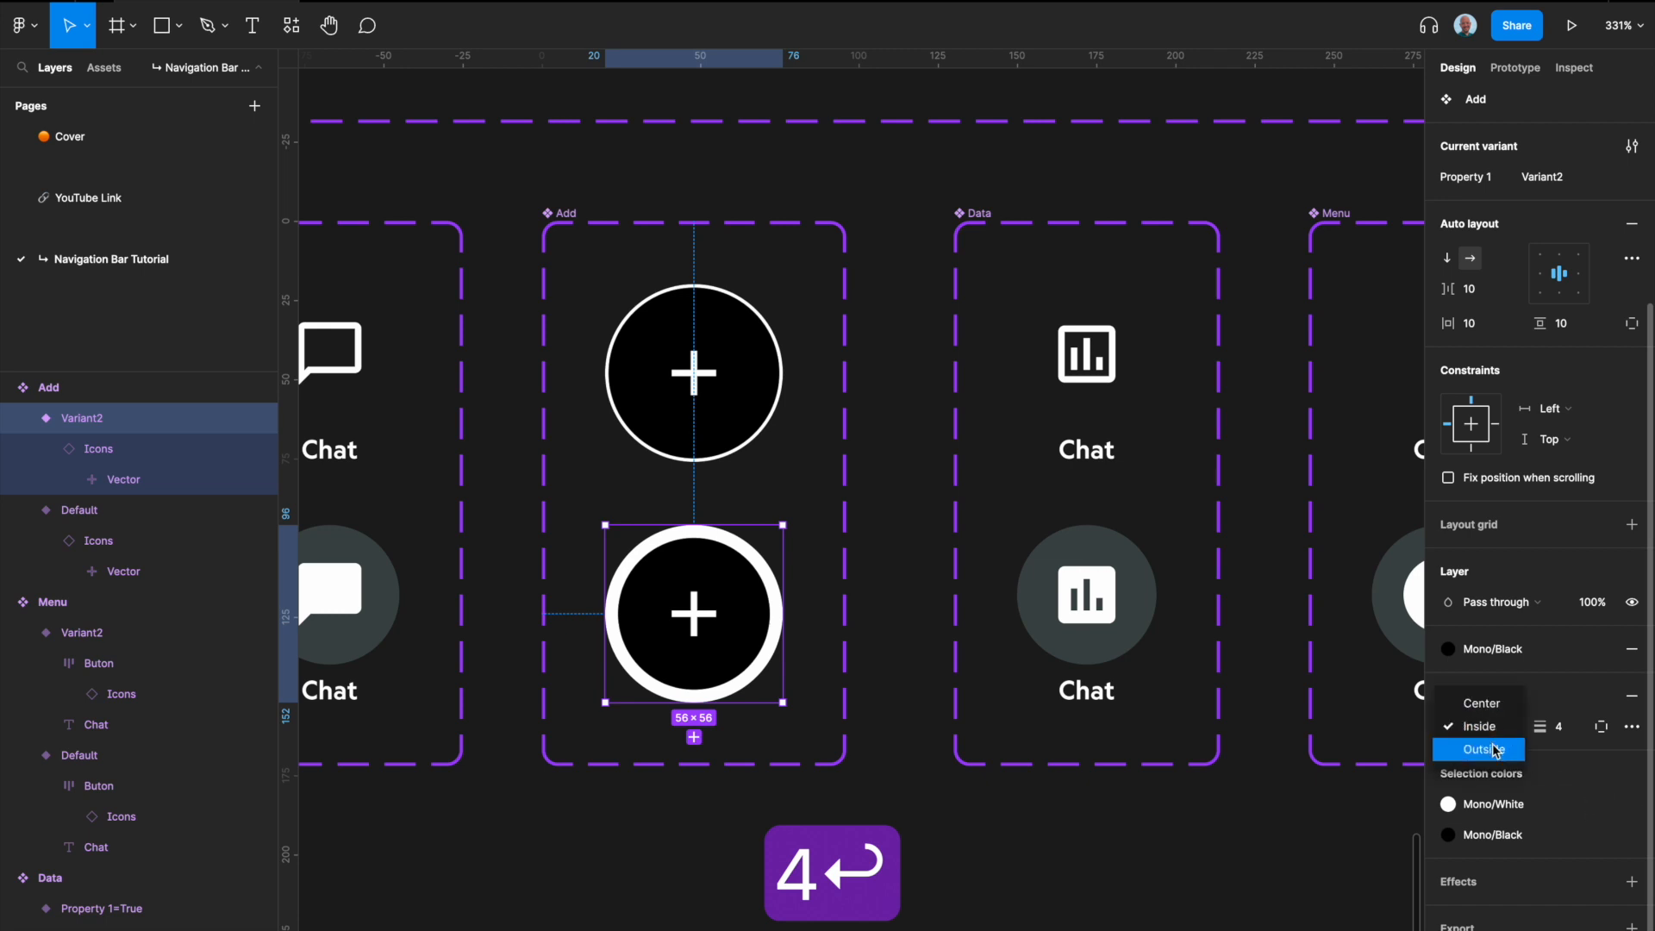
click(1483, 759)
Step: Apply the Icon shadow effect style to the second Add variant and detach the style
click(660, 418)
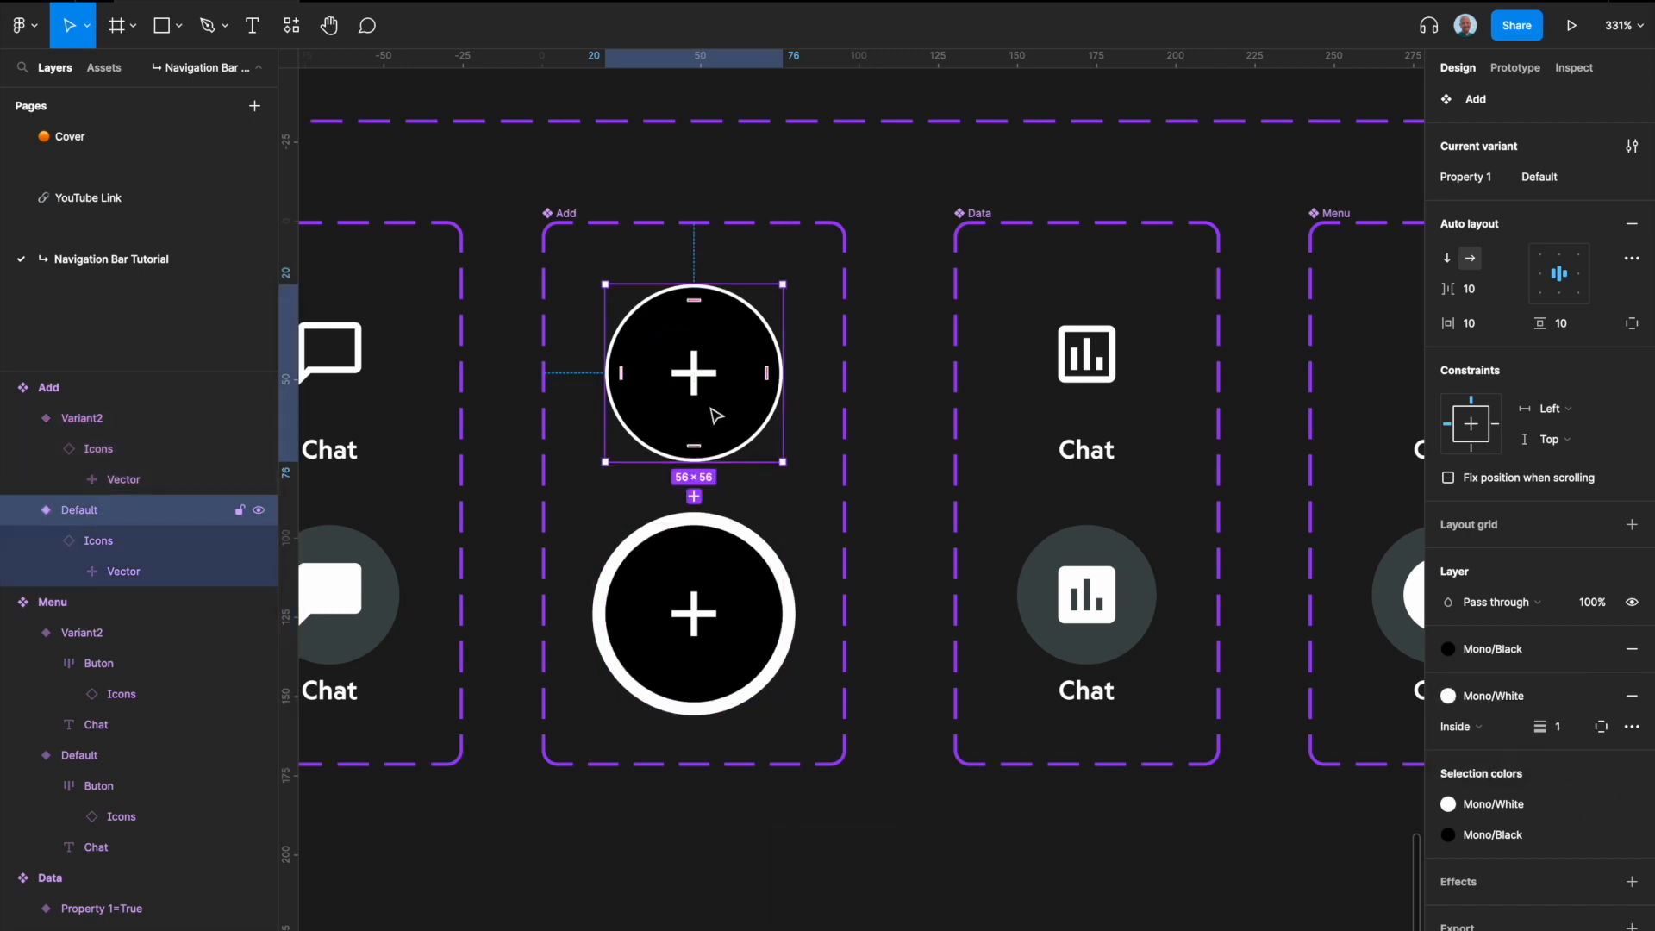
click(728, 634)
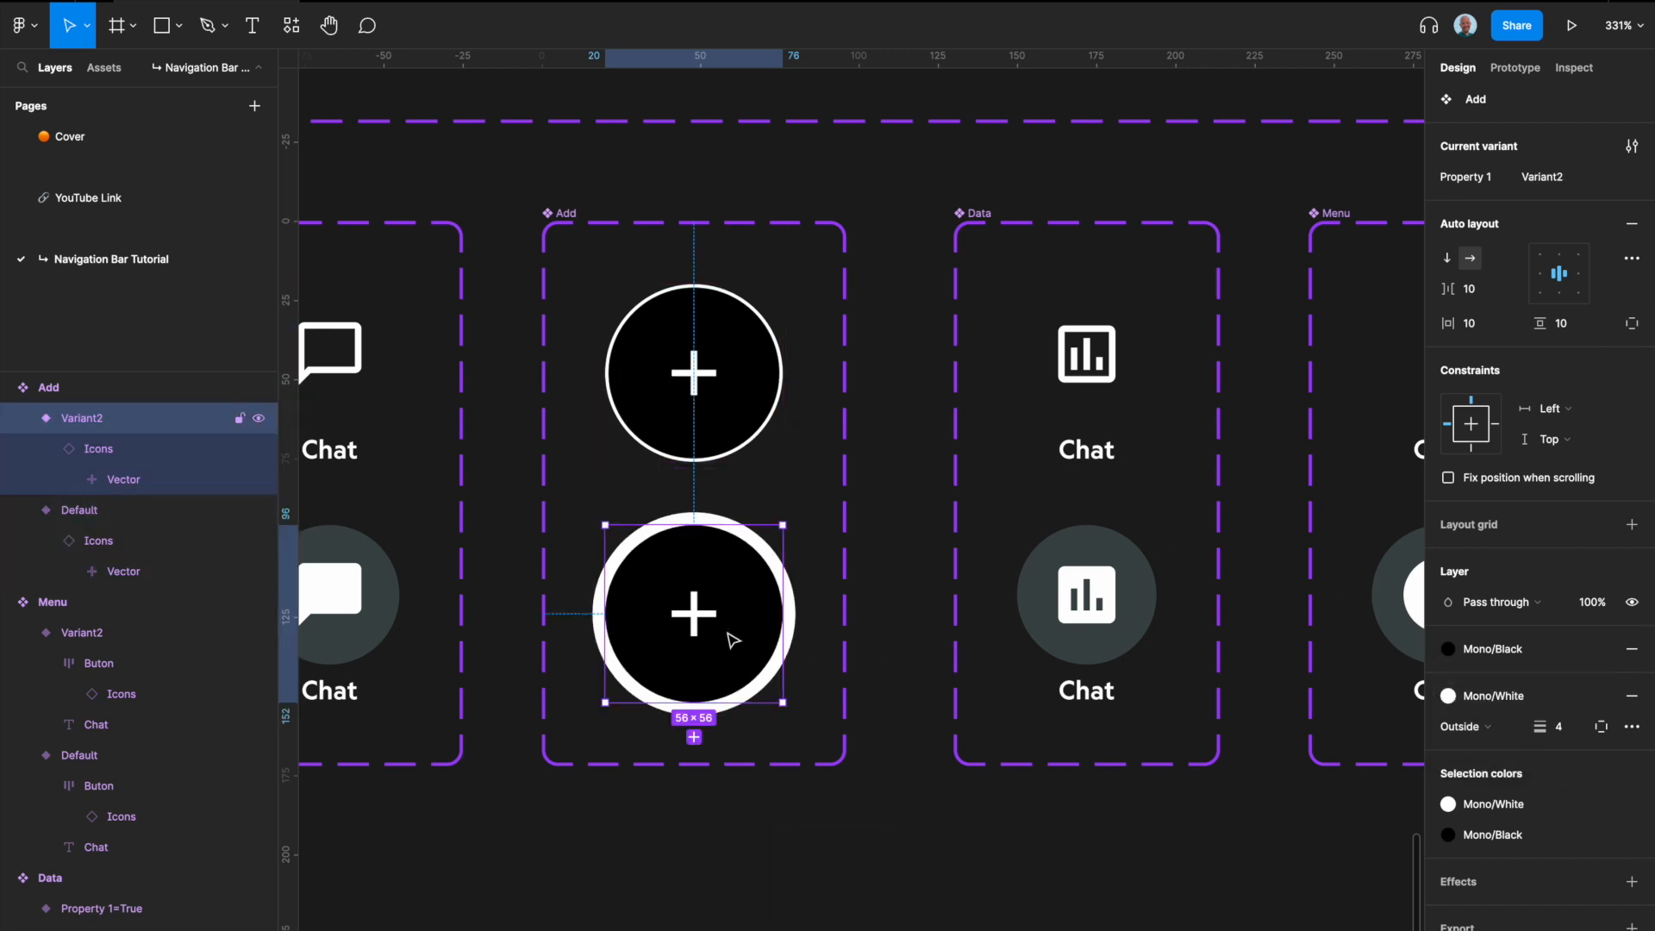
click(1601, 883)
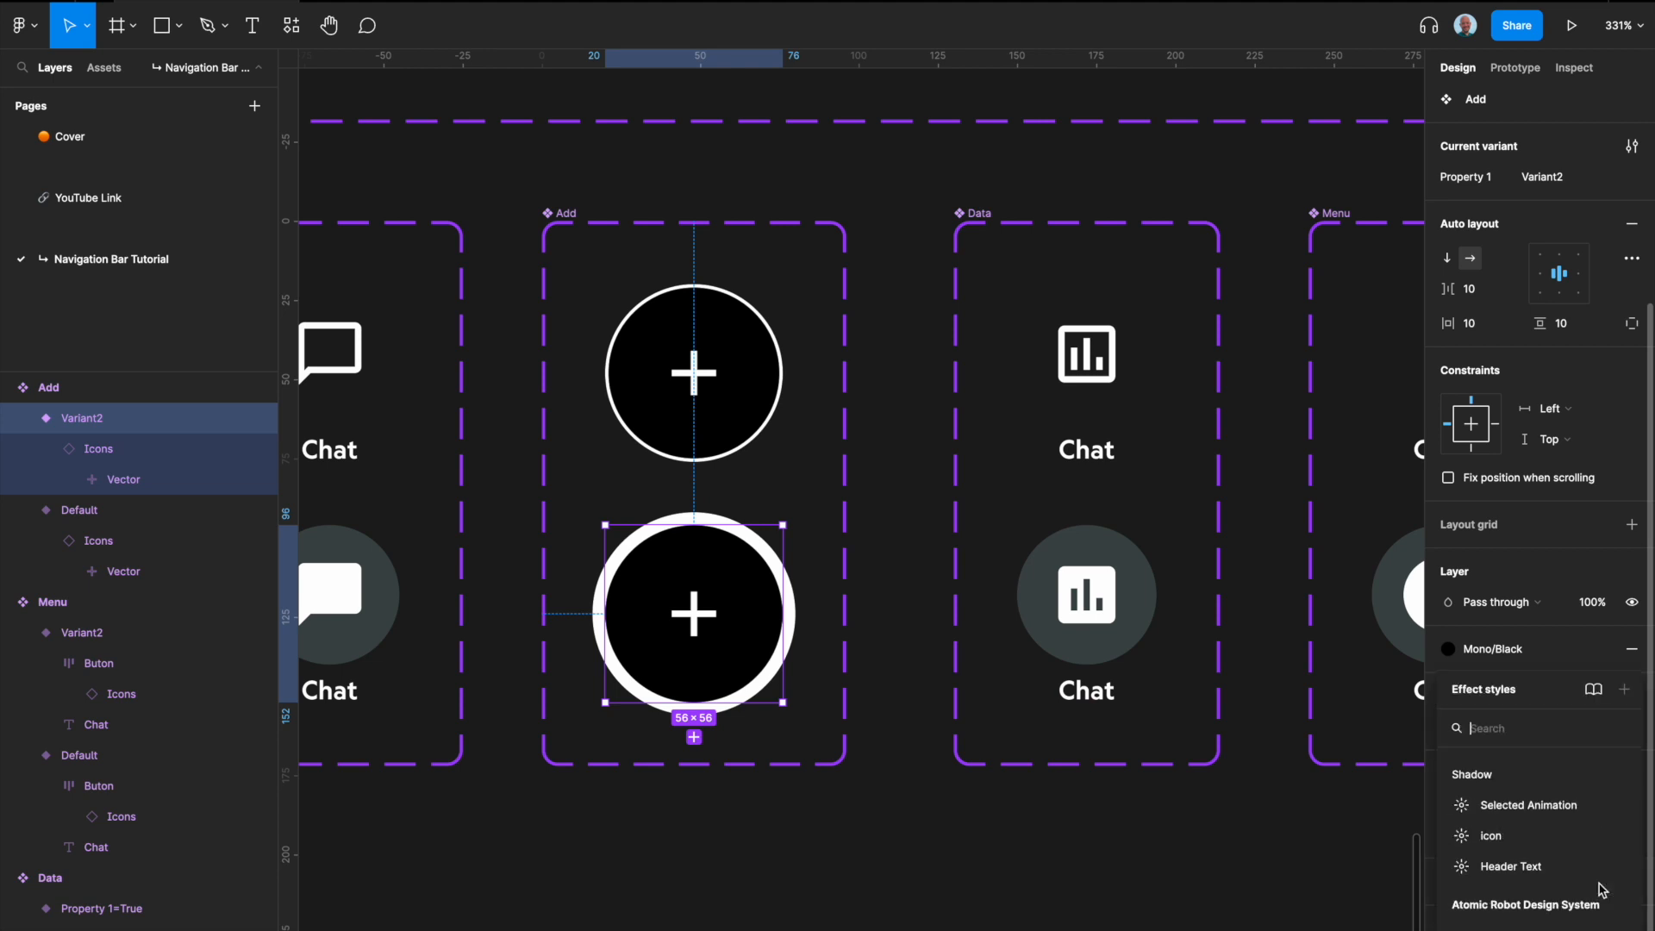
click(1509, 839)
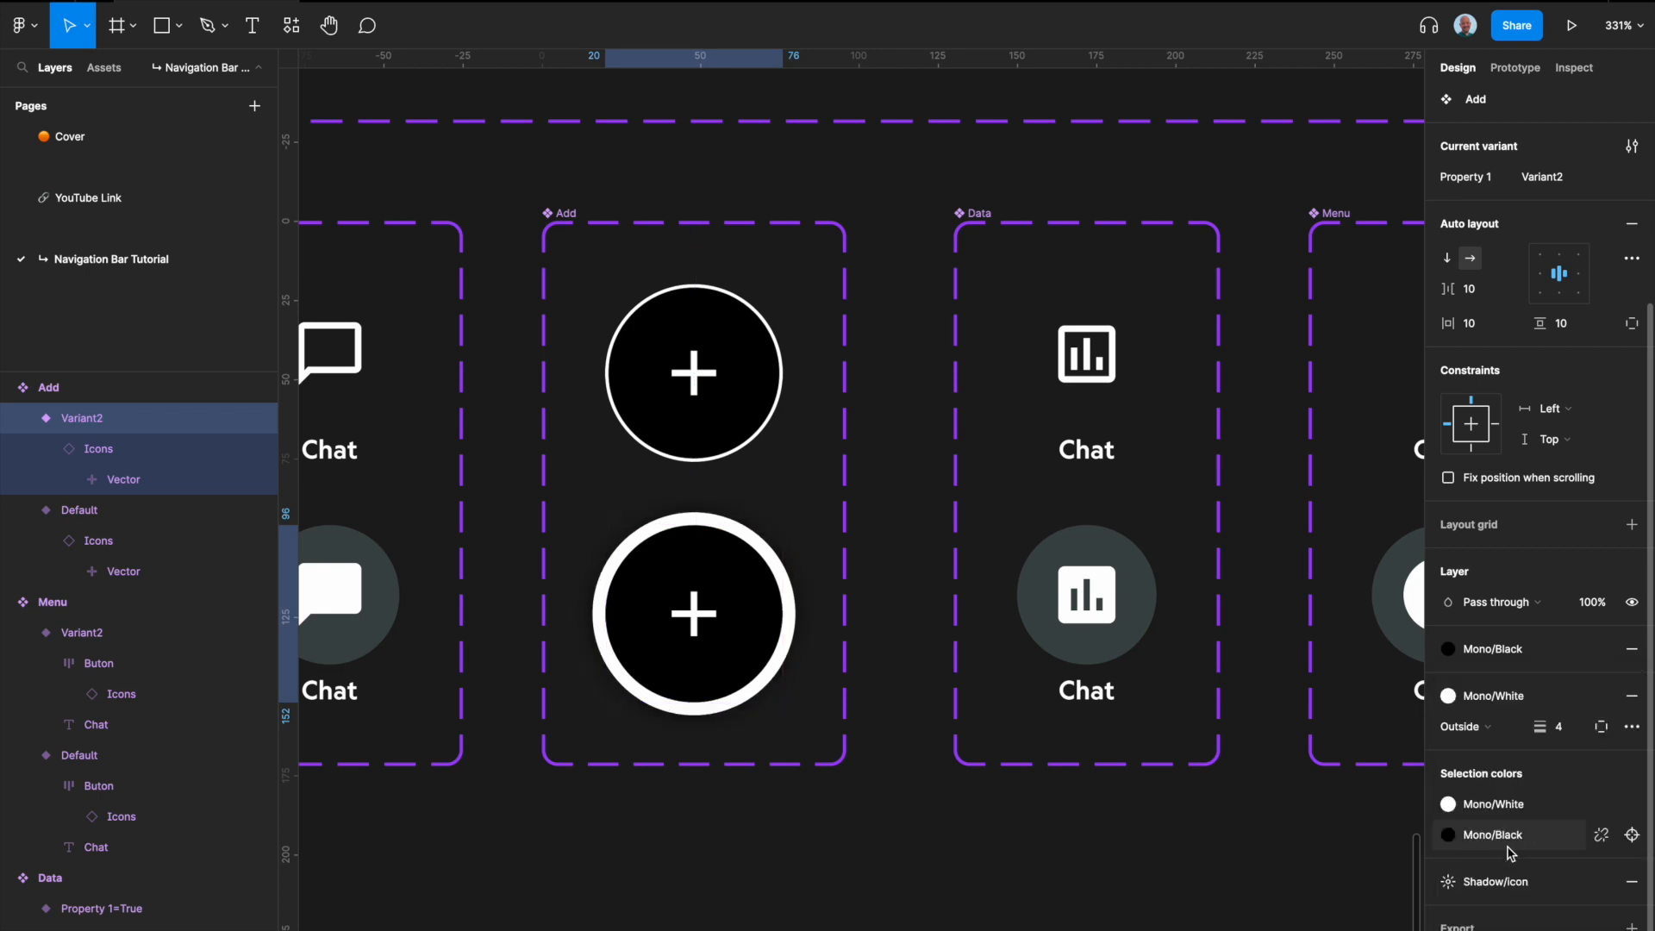
click(1613, 884)
Step: Set the drop shadow color of the second Add variant to FFFFFF
click(1449, 912)
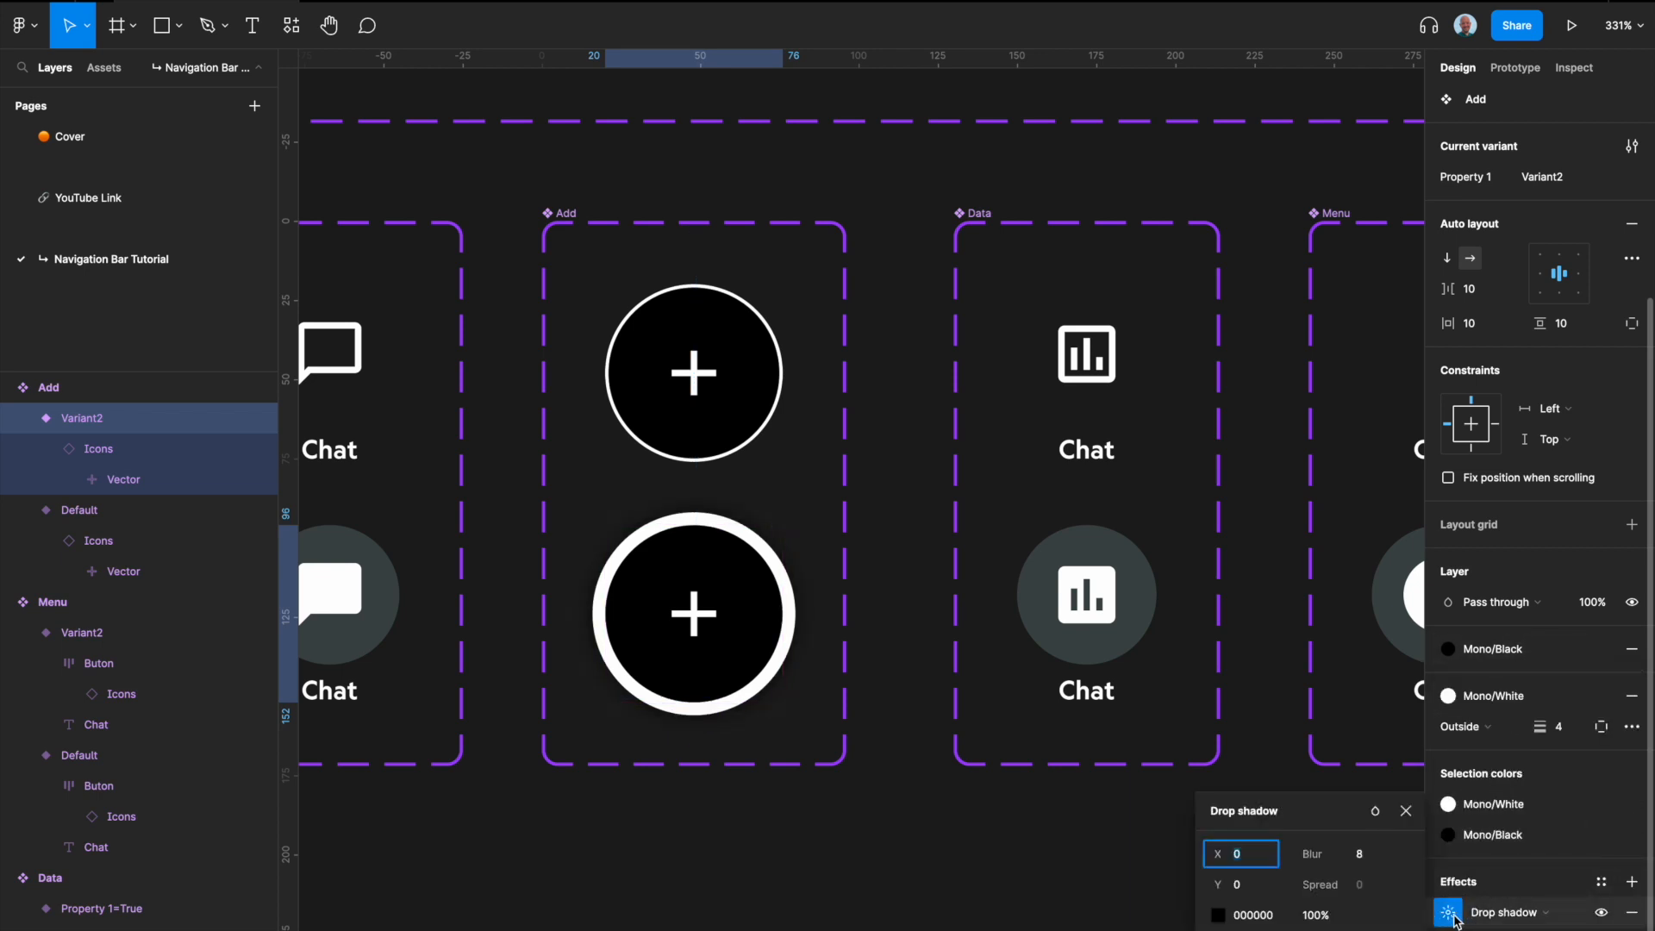
click(1361, 859)
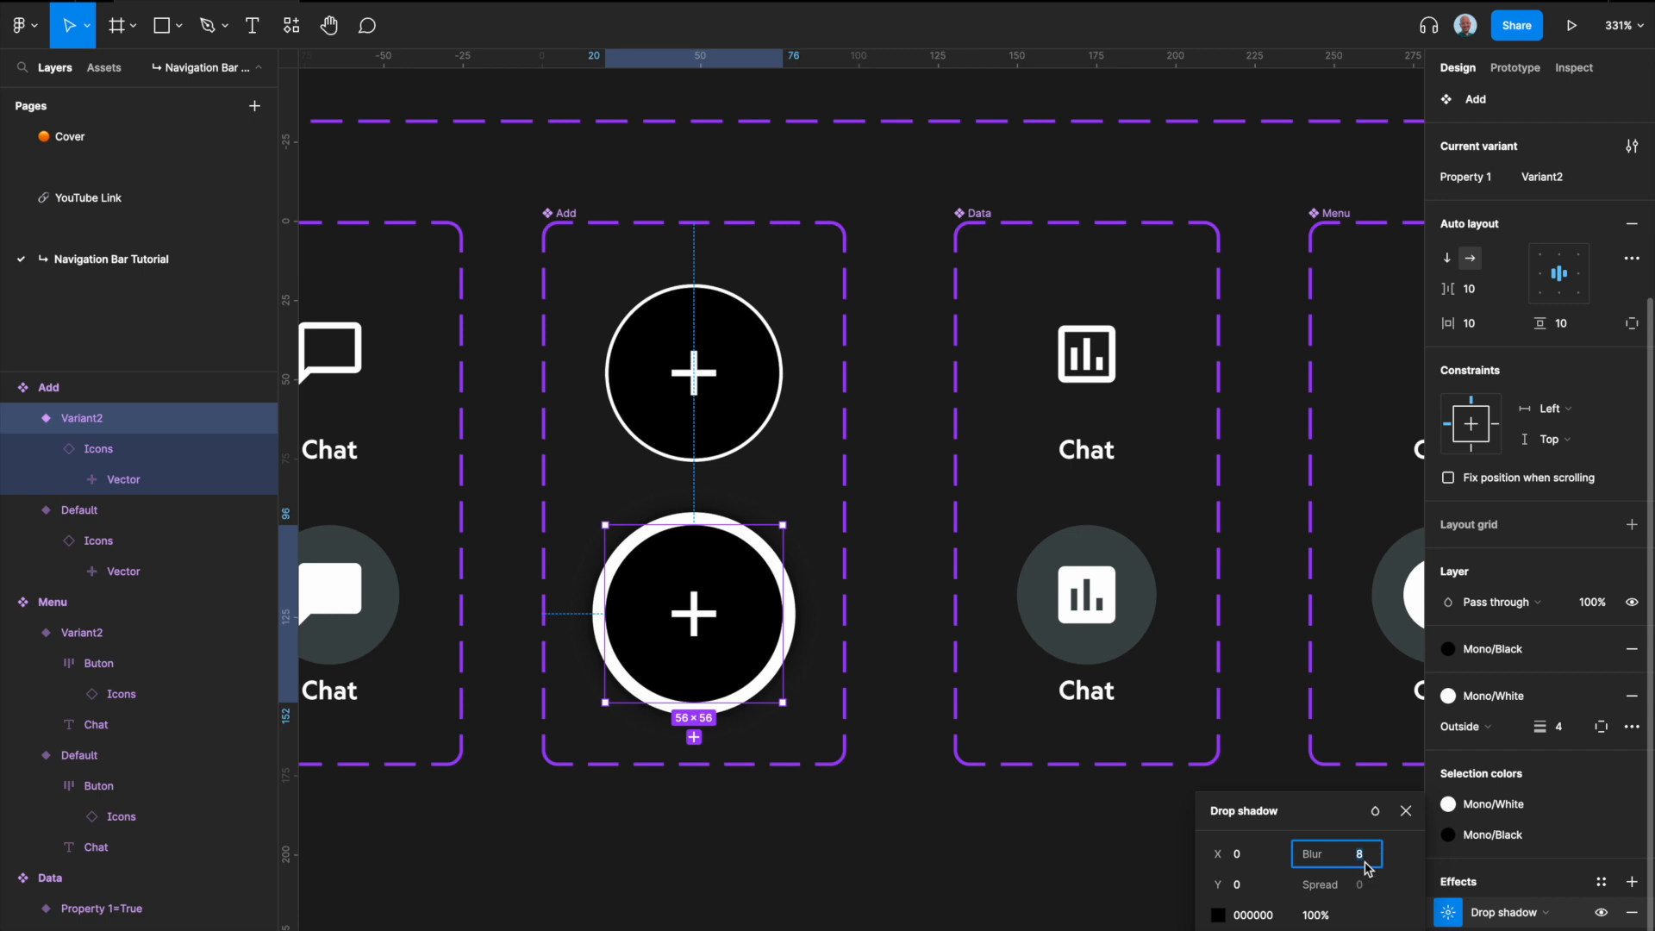
click(1279, 916)
text(ff)
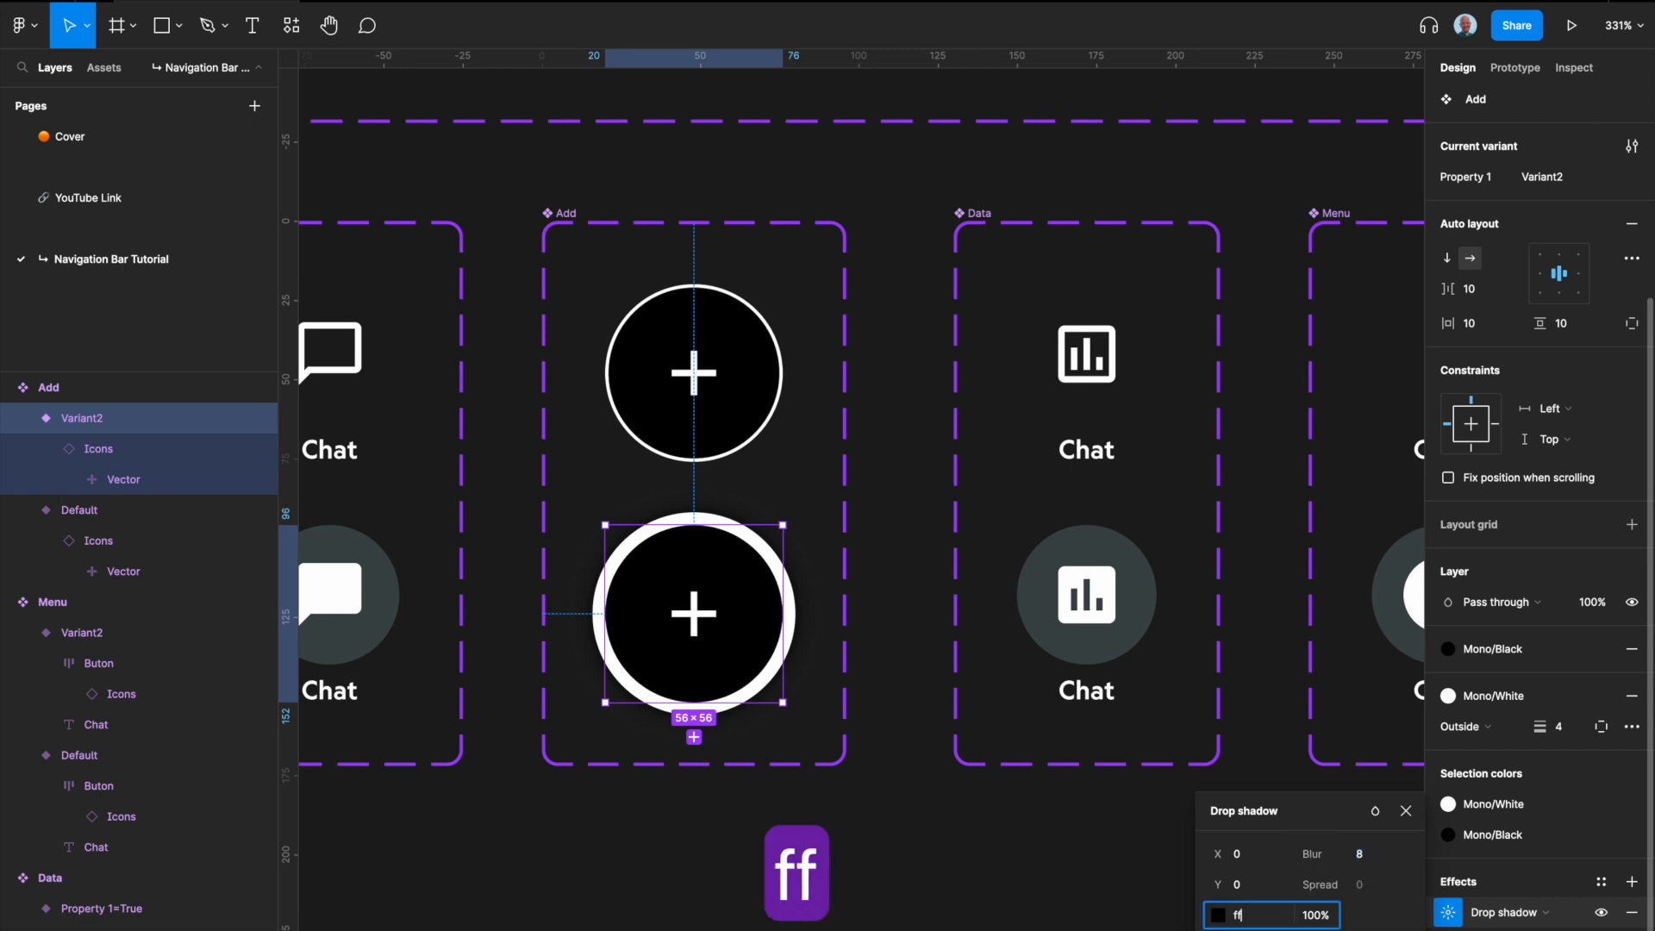
text(ffff)
key(shift+Return)
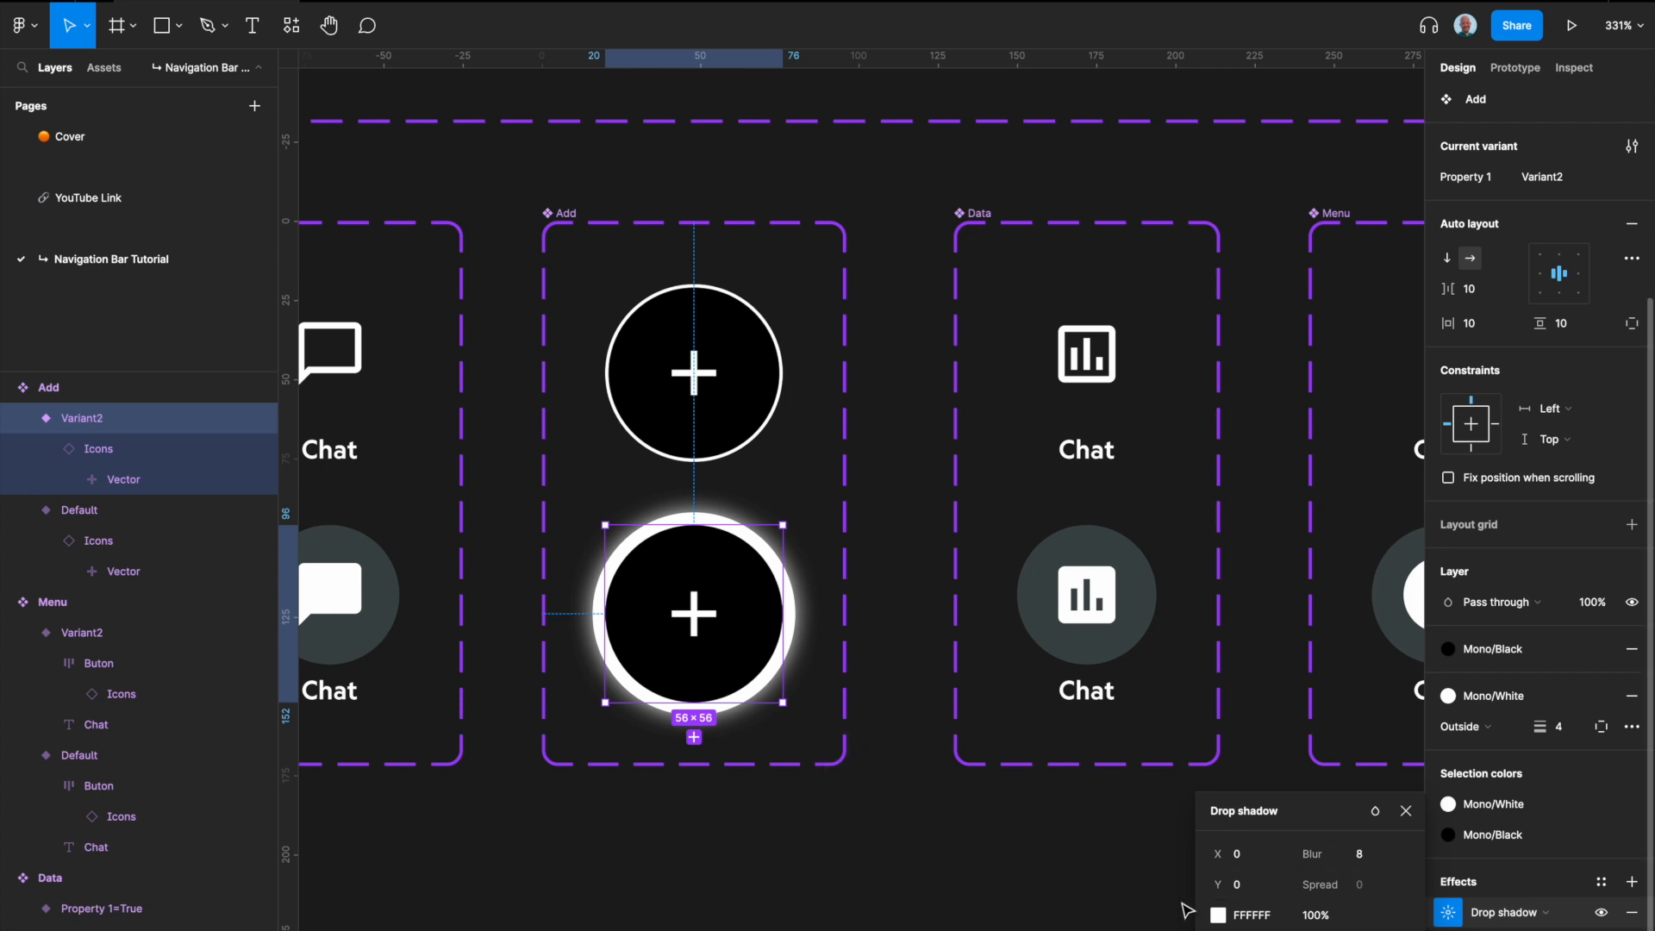
click(986, 897)
Step: Add a prototype interaction on the Default Add variant that changes it to Variant2 with an After delay trigger
scroll(721, 666, down, 5)
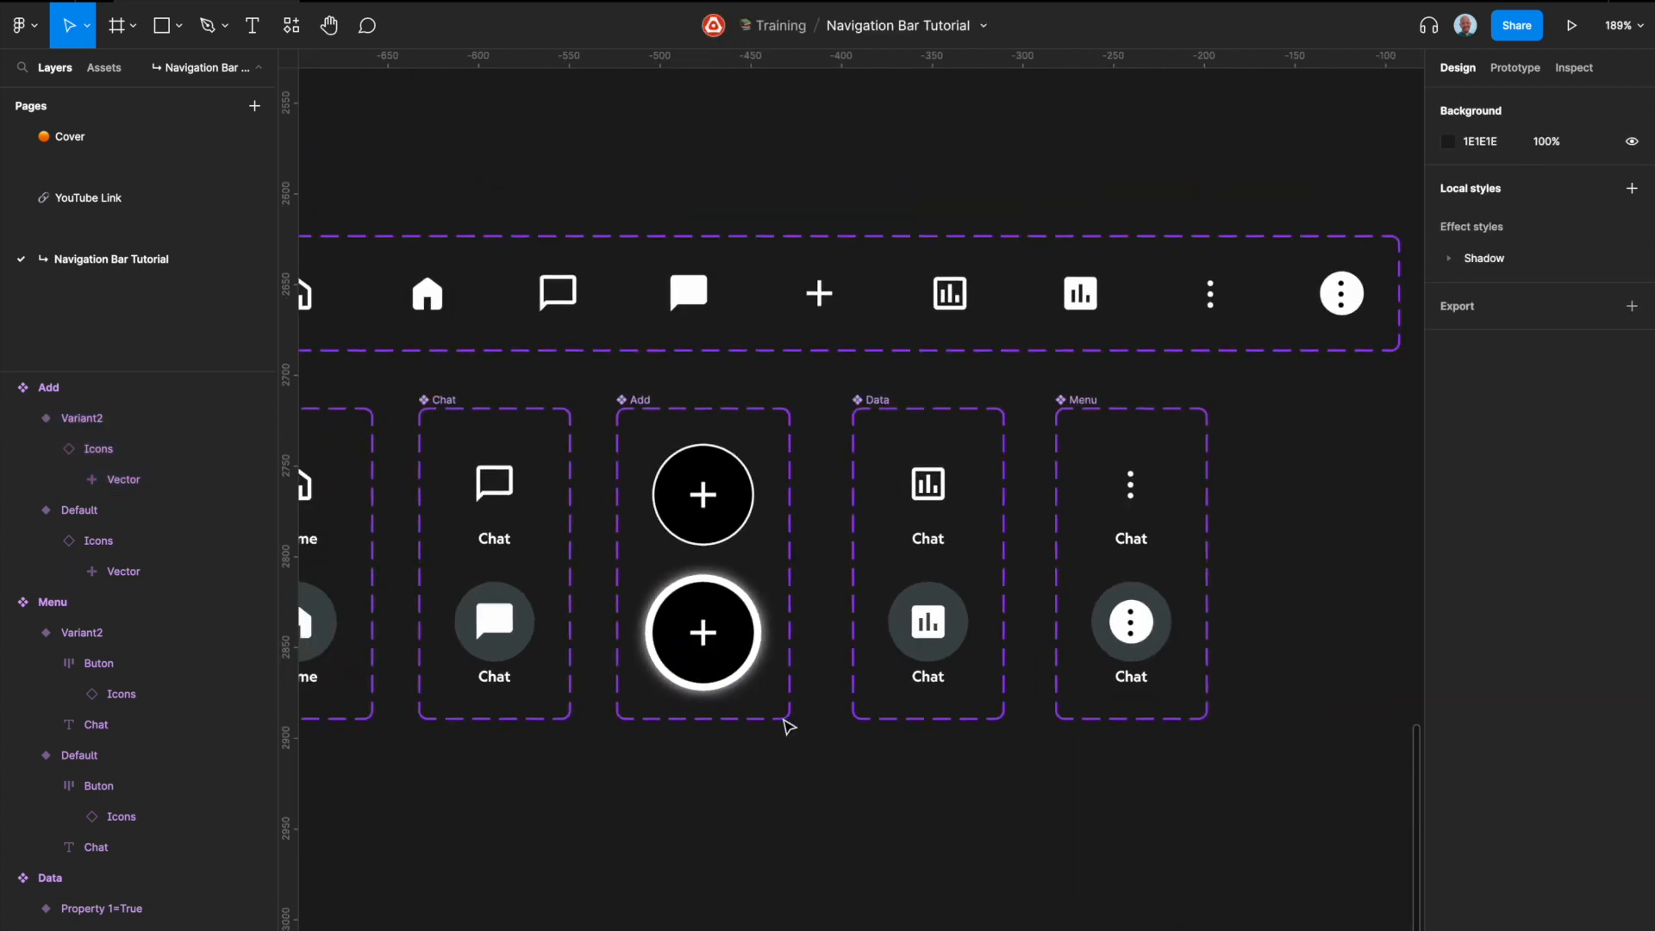
right_click(795, 787)
double_click(720, 517)
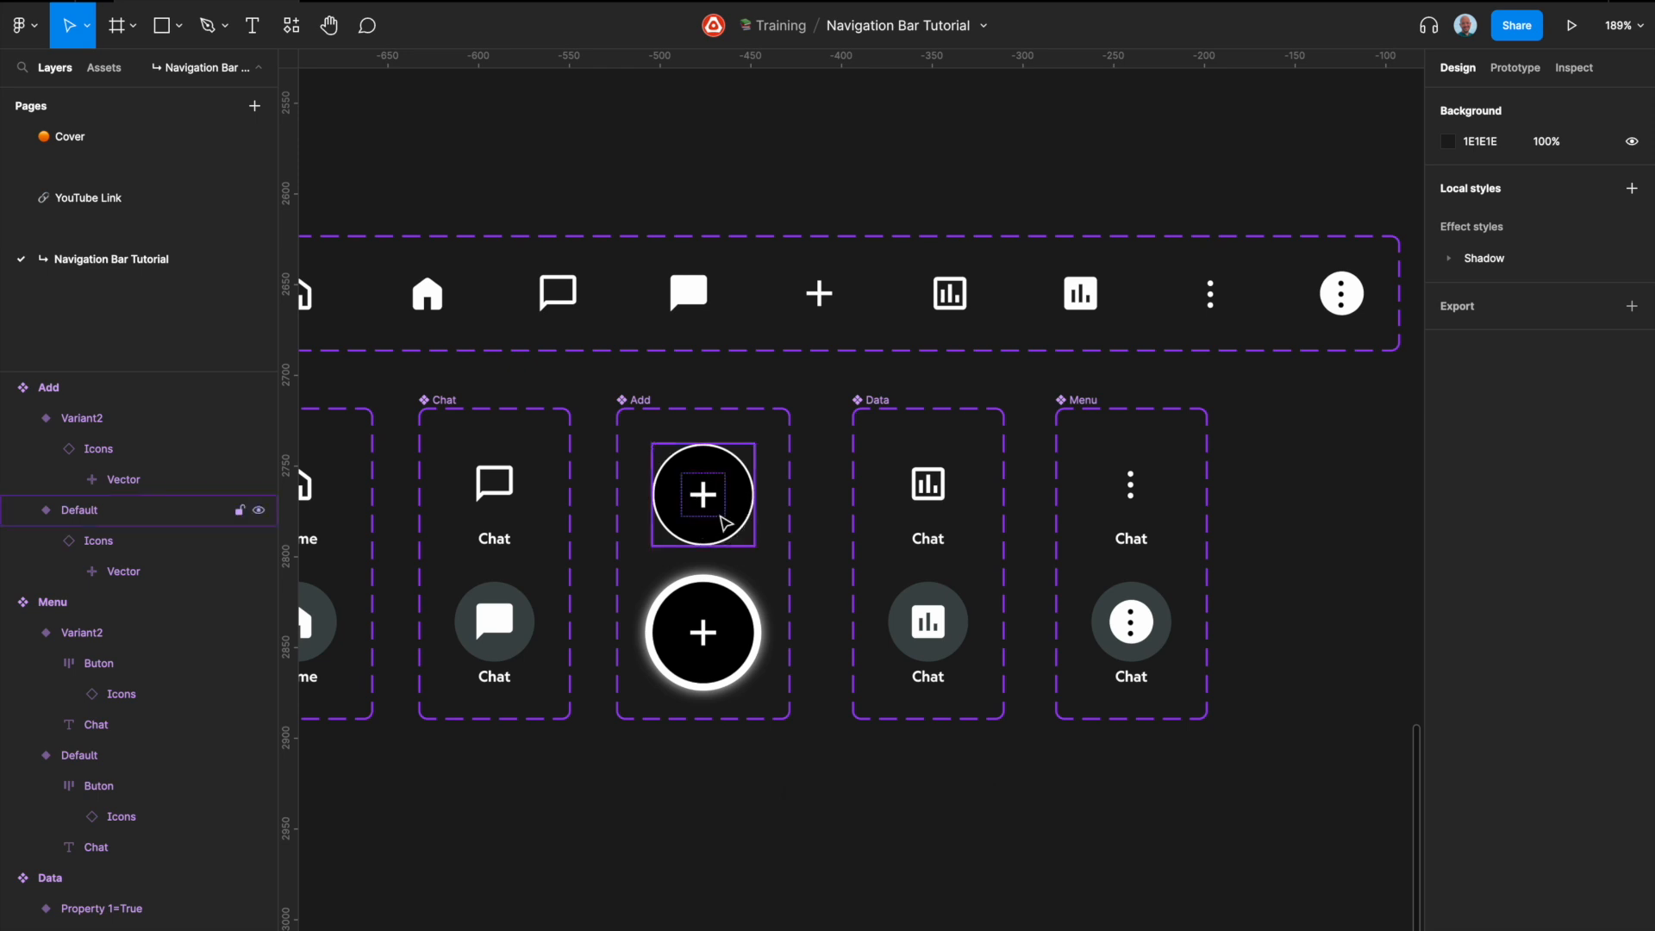
scroll(721, 517, up, 3)
key(Escape)
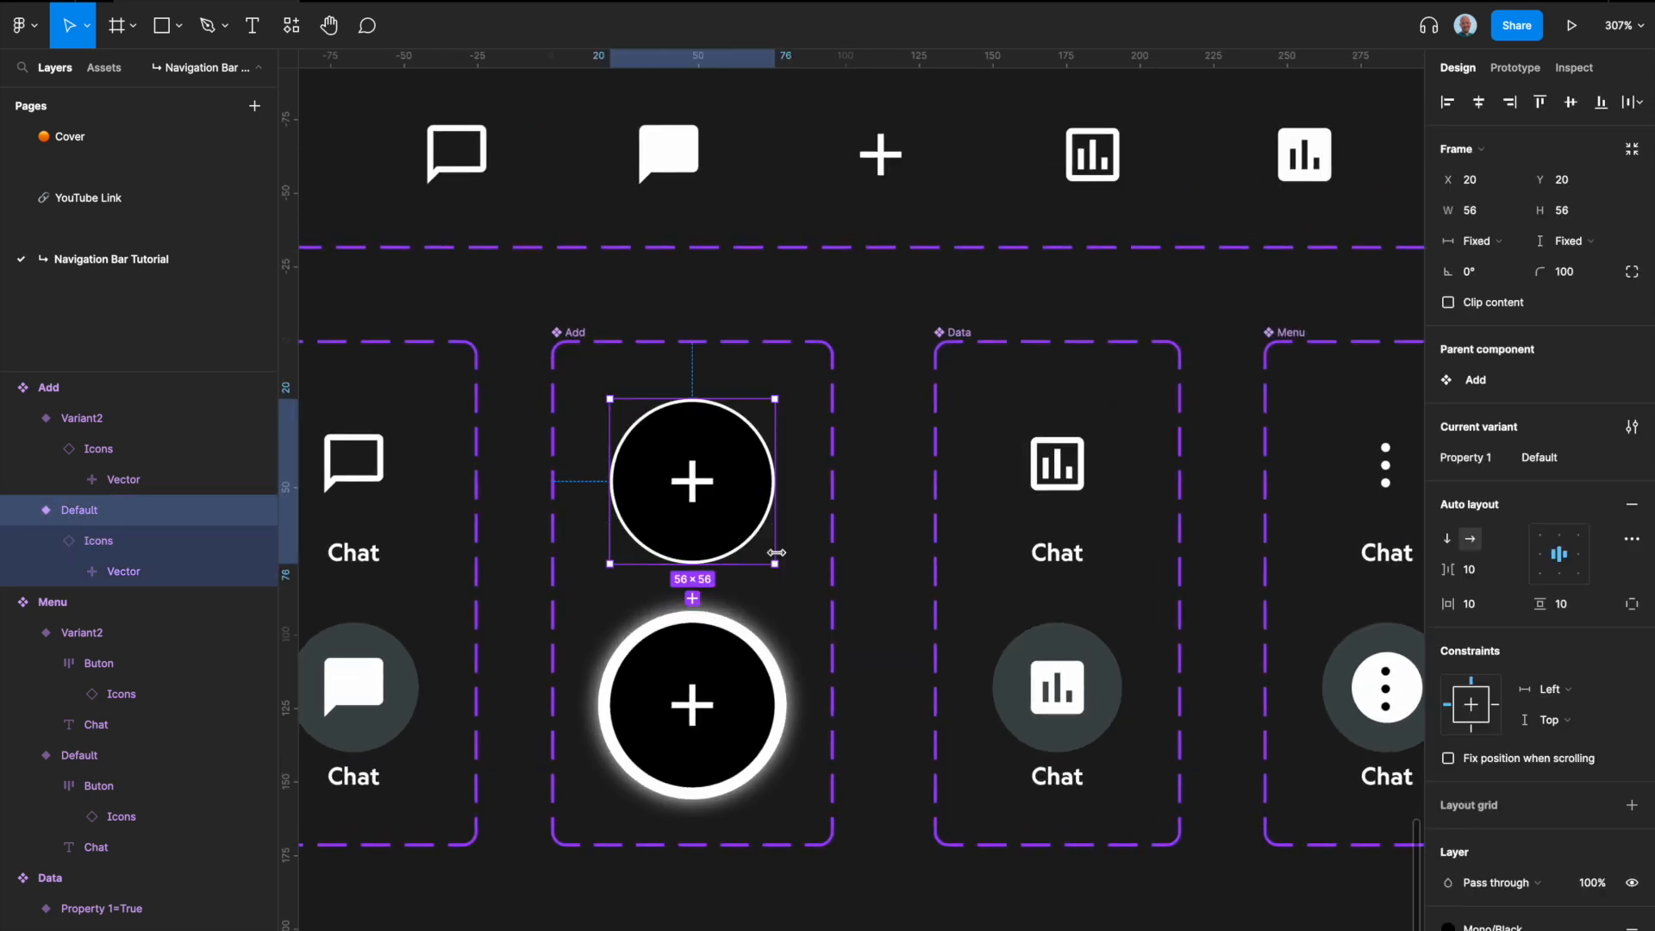
click(1520, 71)
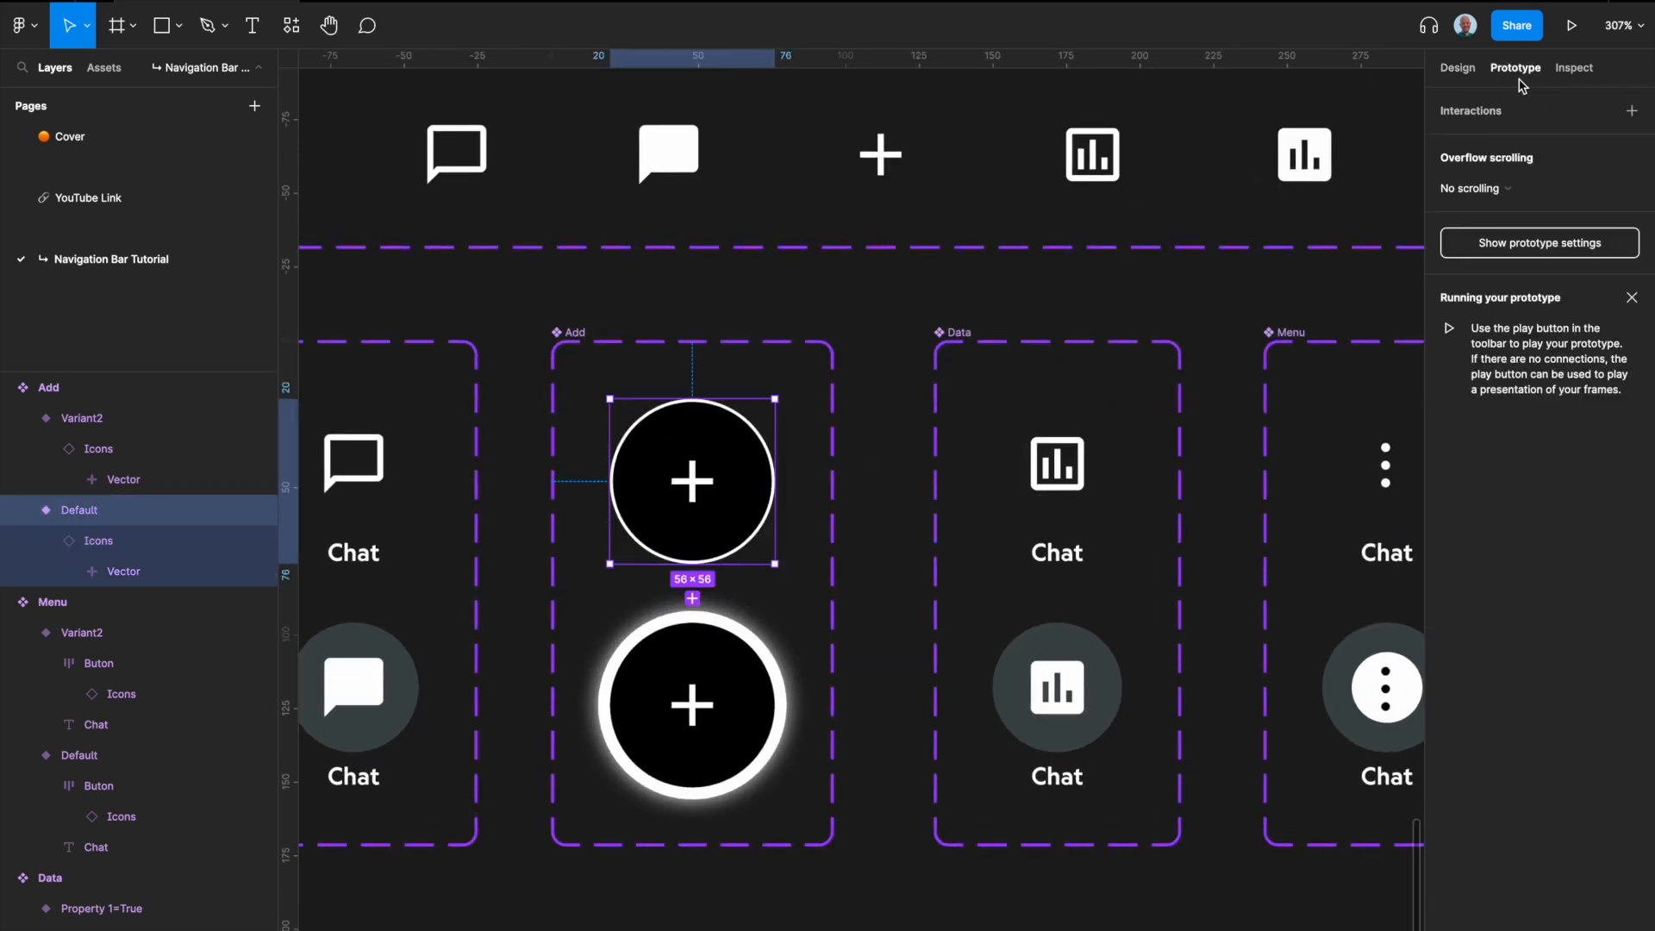
mouse_move(776, 479)
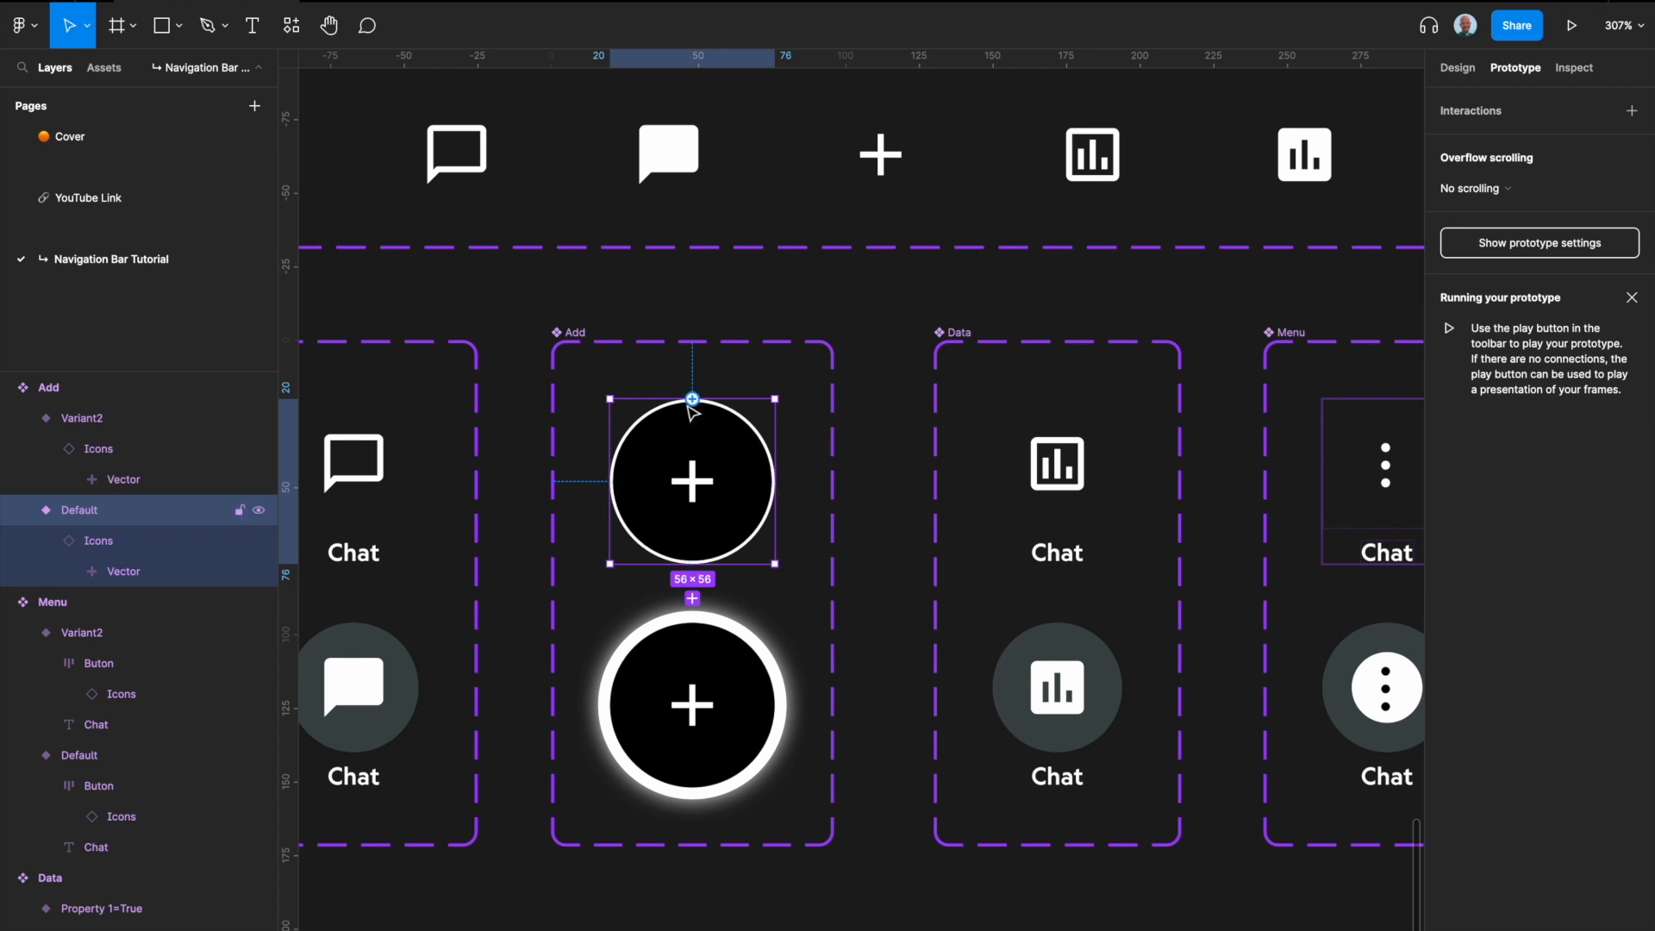
drag(776, 481, 687, 664)
click(1271, 202)
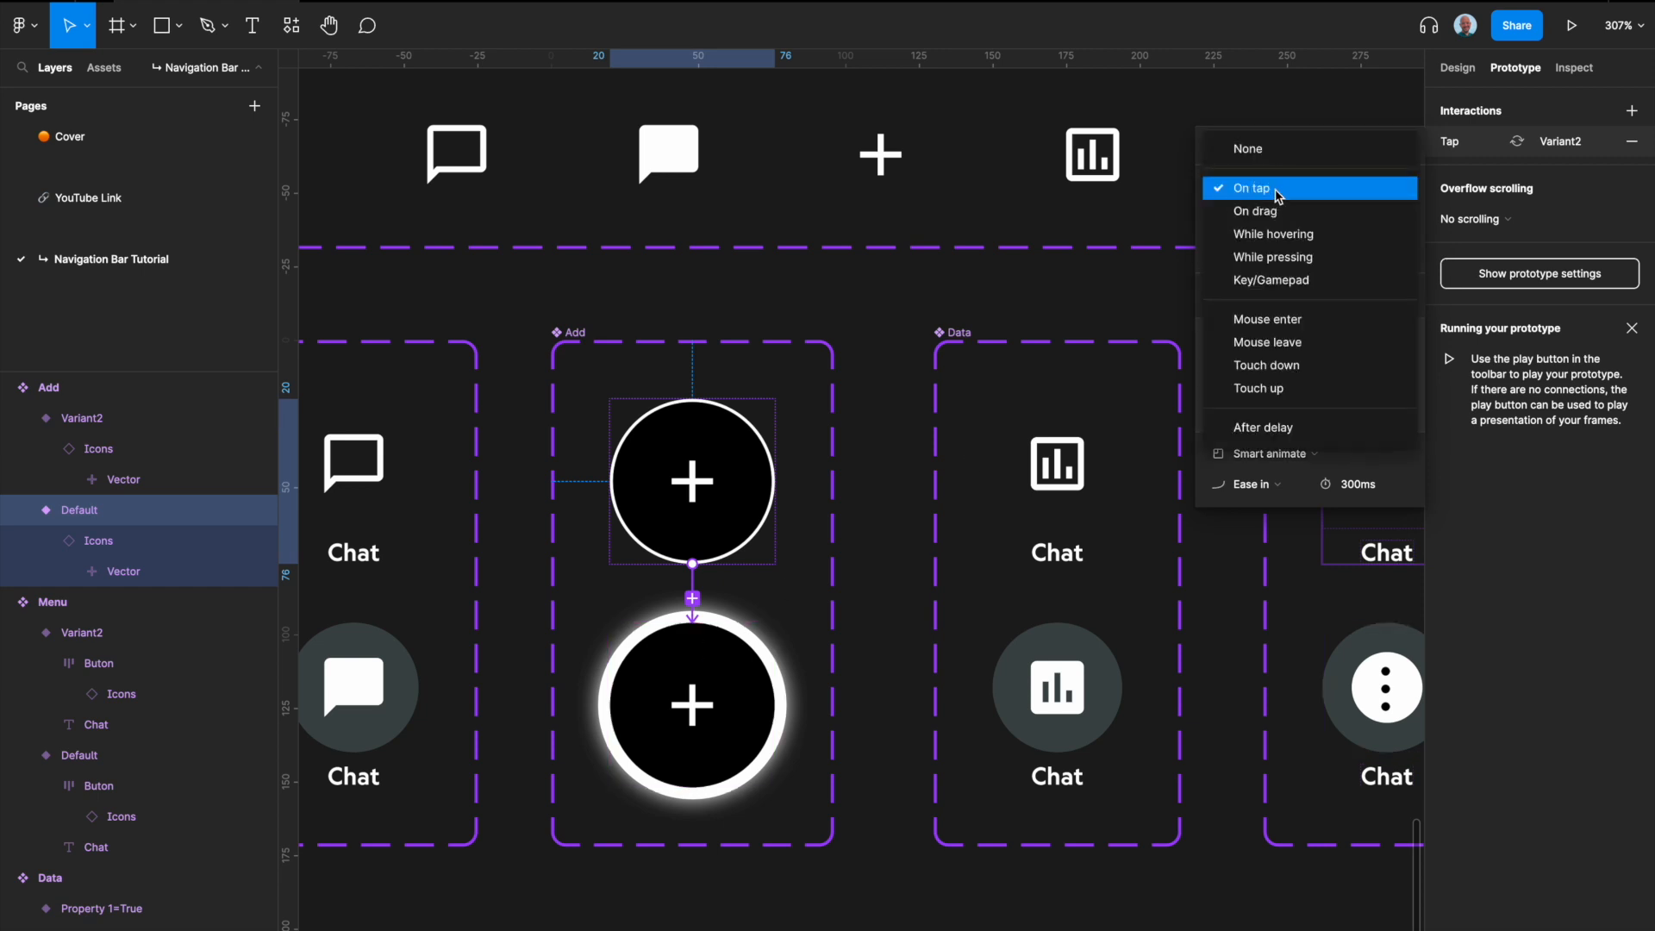
click(1297, 429)
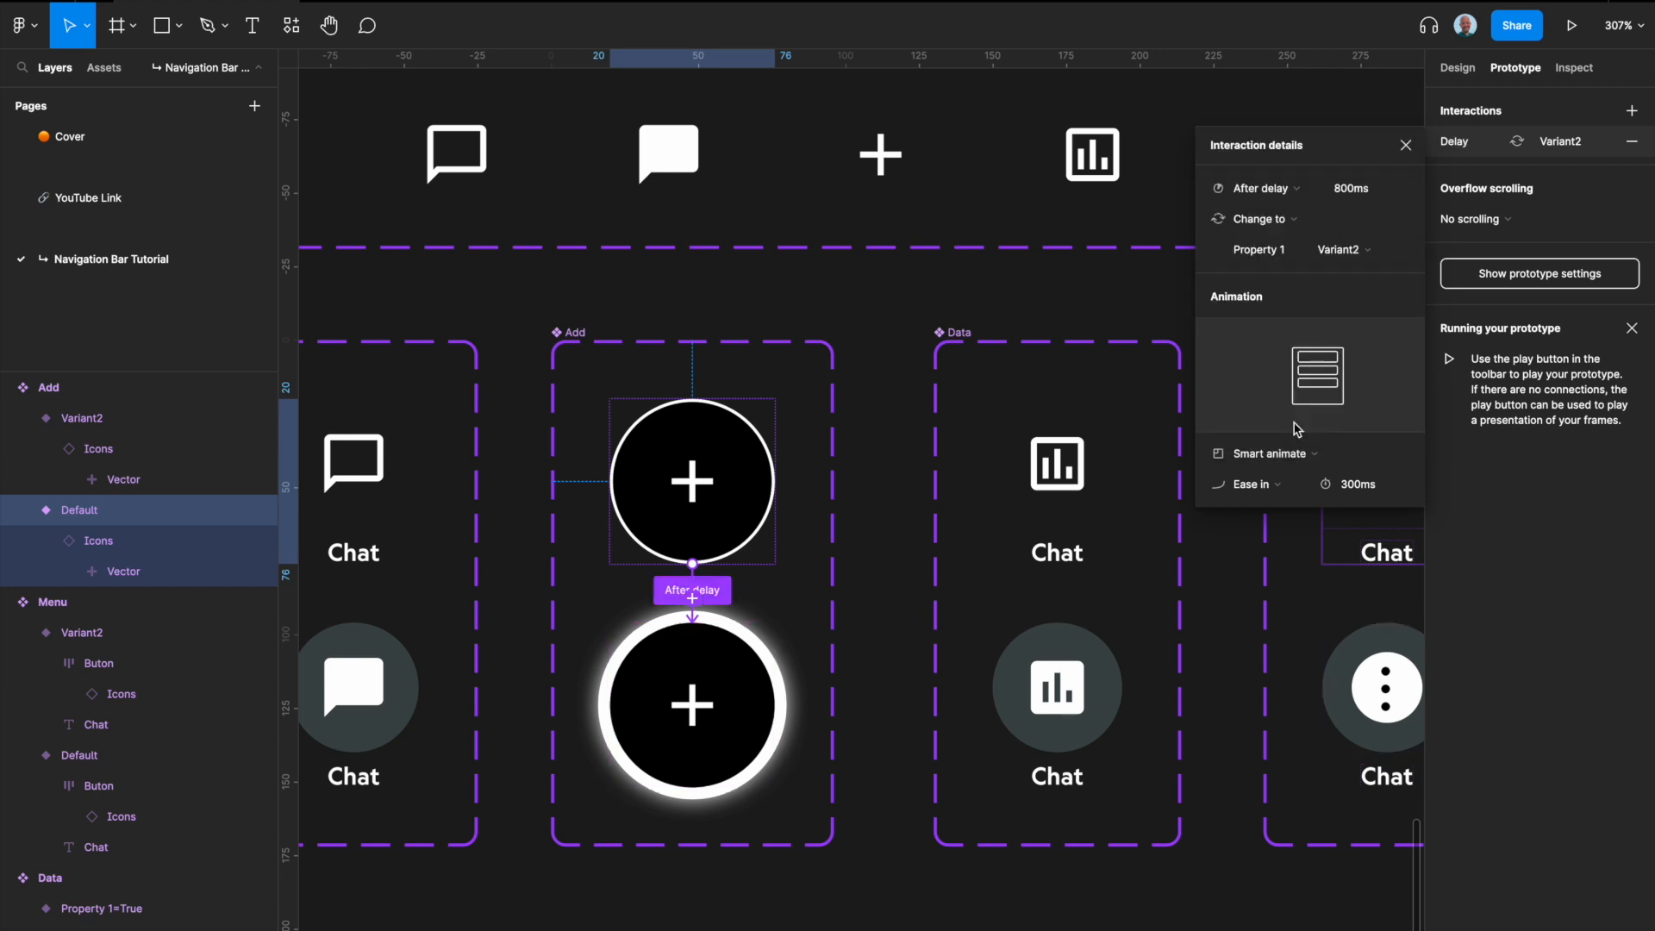
Step: Set the Default-to-Variant2 interaction's animation to a 1600 ms duration with Ease in and out easing
click(1366, 489)
text(1600)
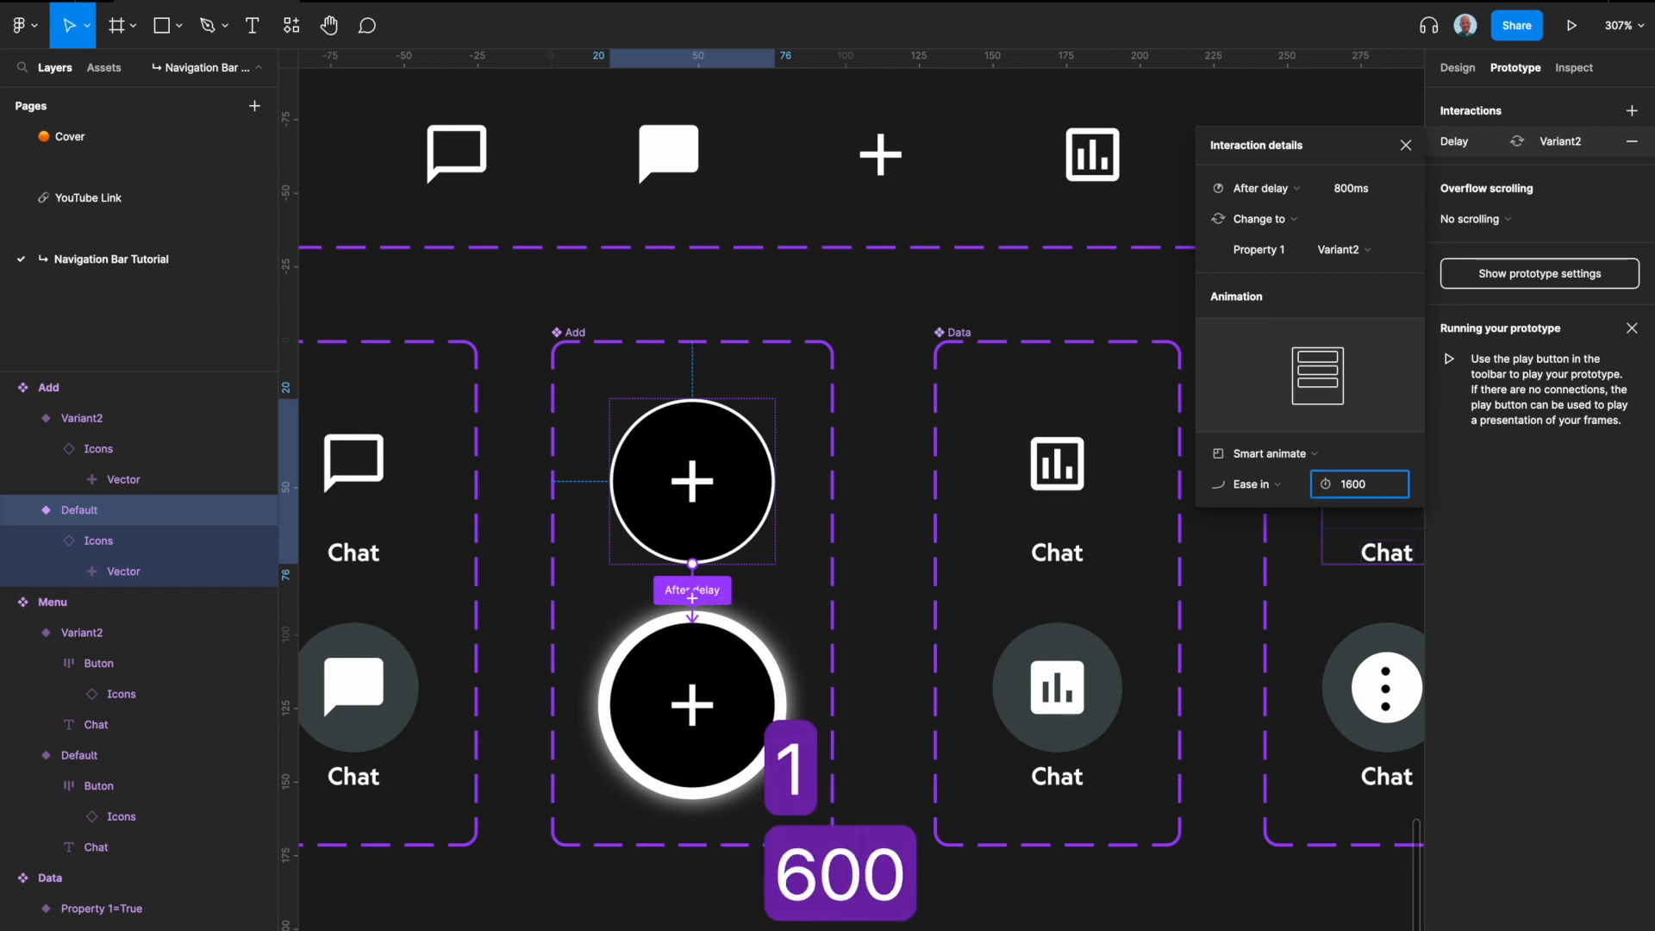
key(Return)
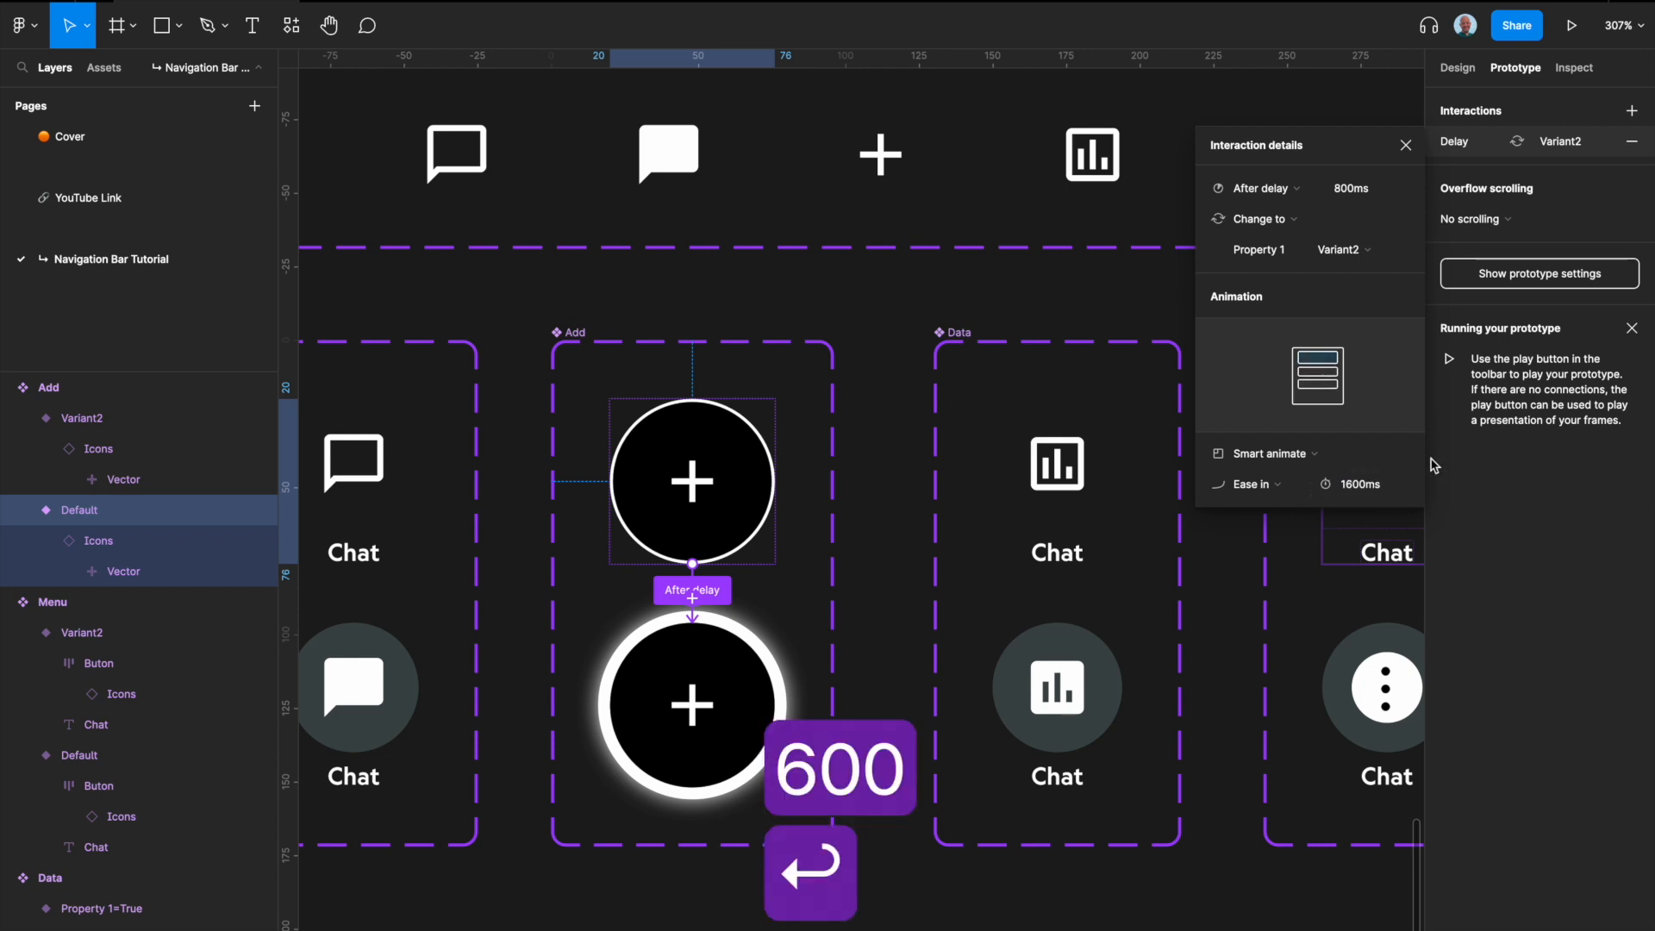
click(1279, 490)
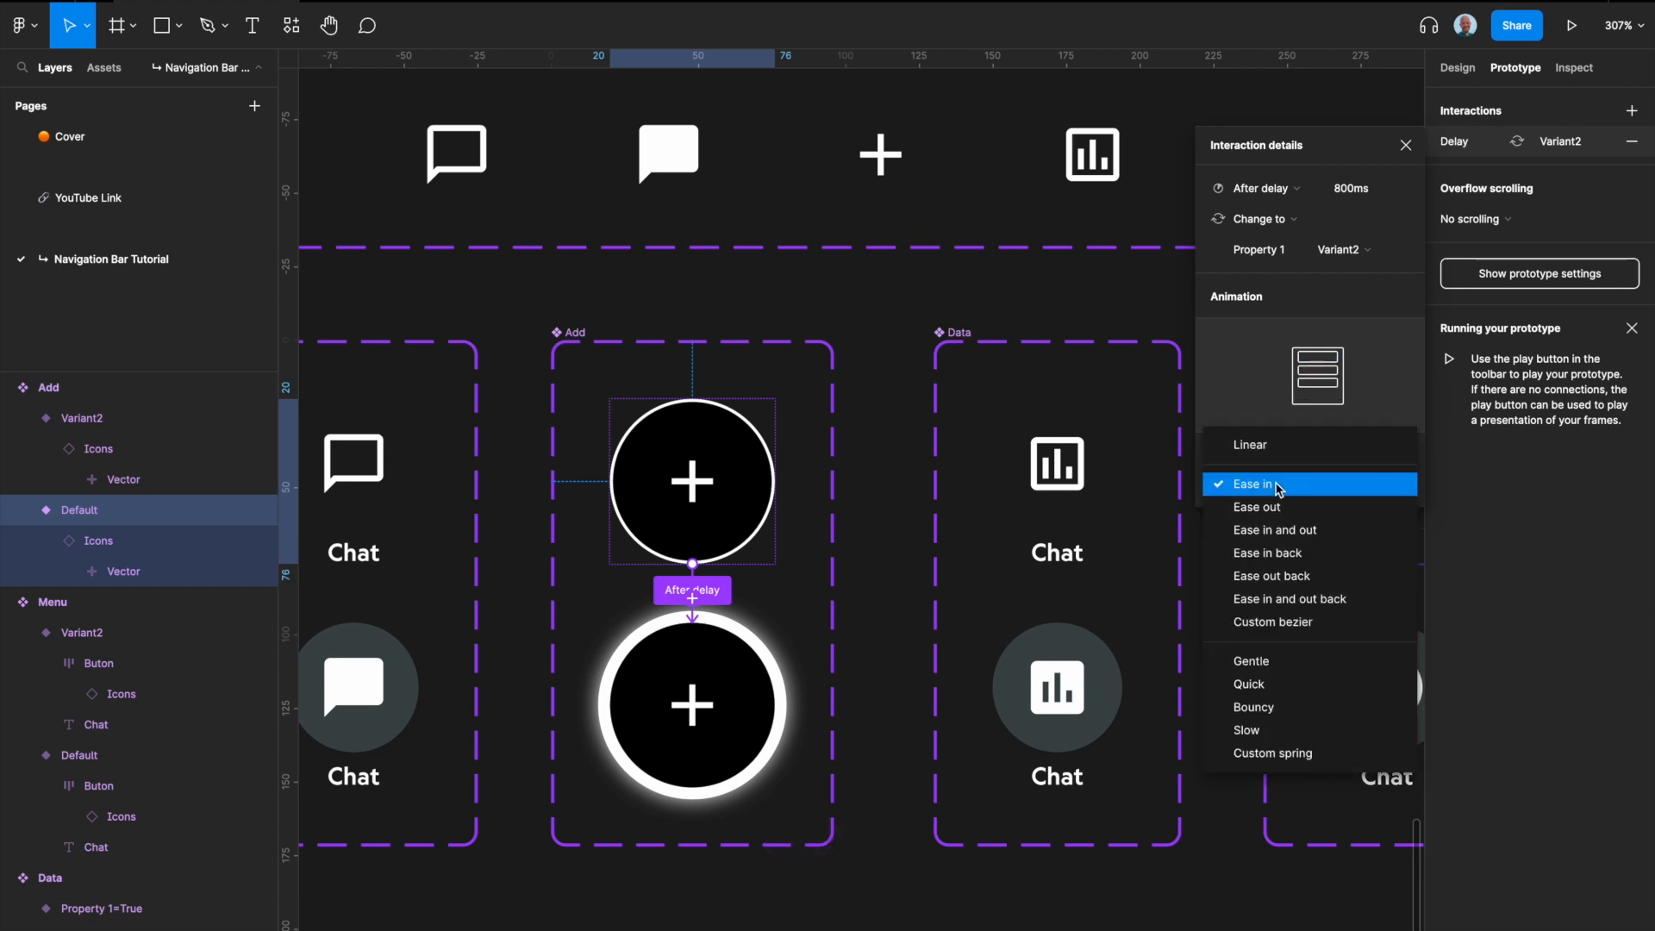
click(1298, 530)
Step: Add a return interaction from Add's Variant2 to the Default variant and set its trigger to After delay
click(710, 649)
drag(776, 707, 735, 526)
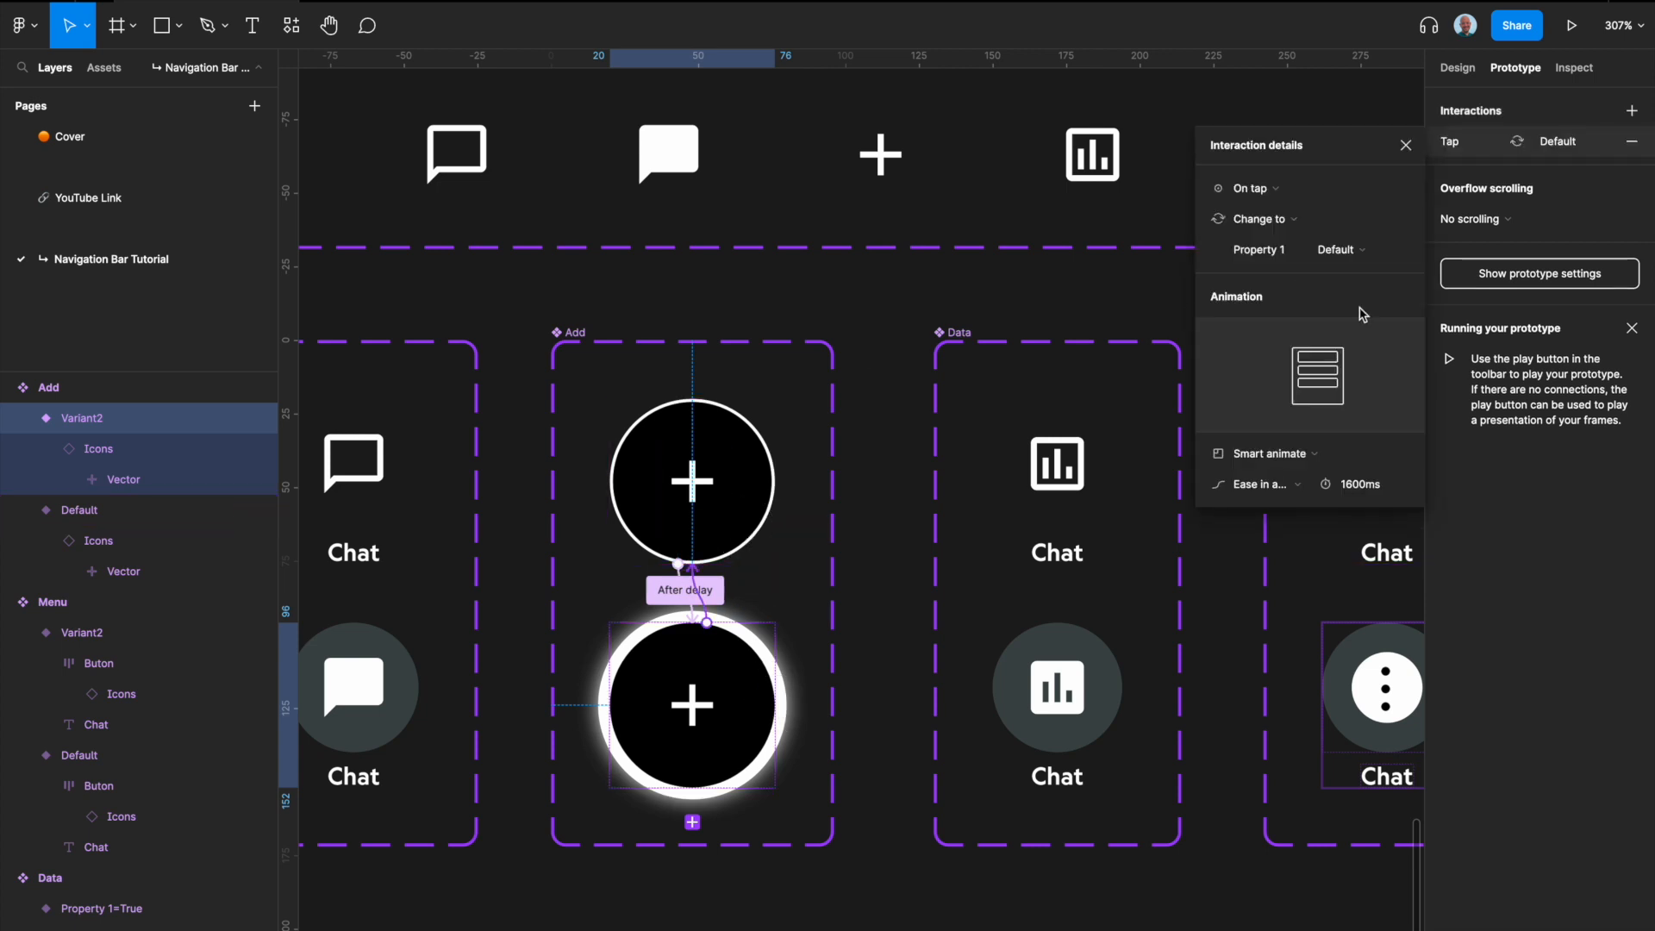
click(1256, 188)
click(1259, 426)
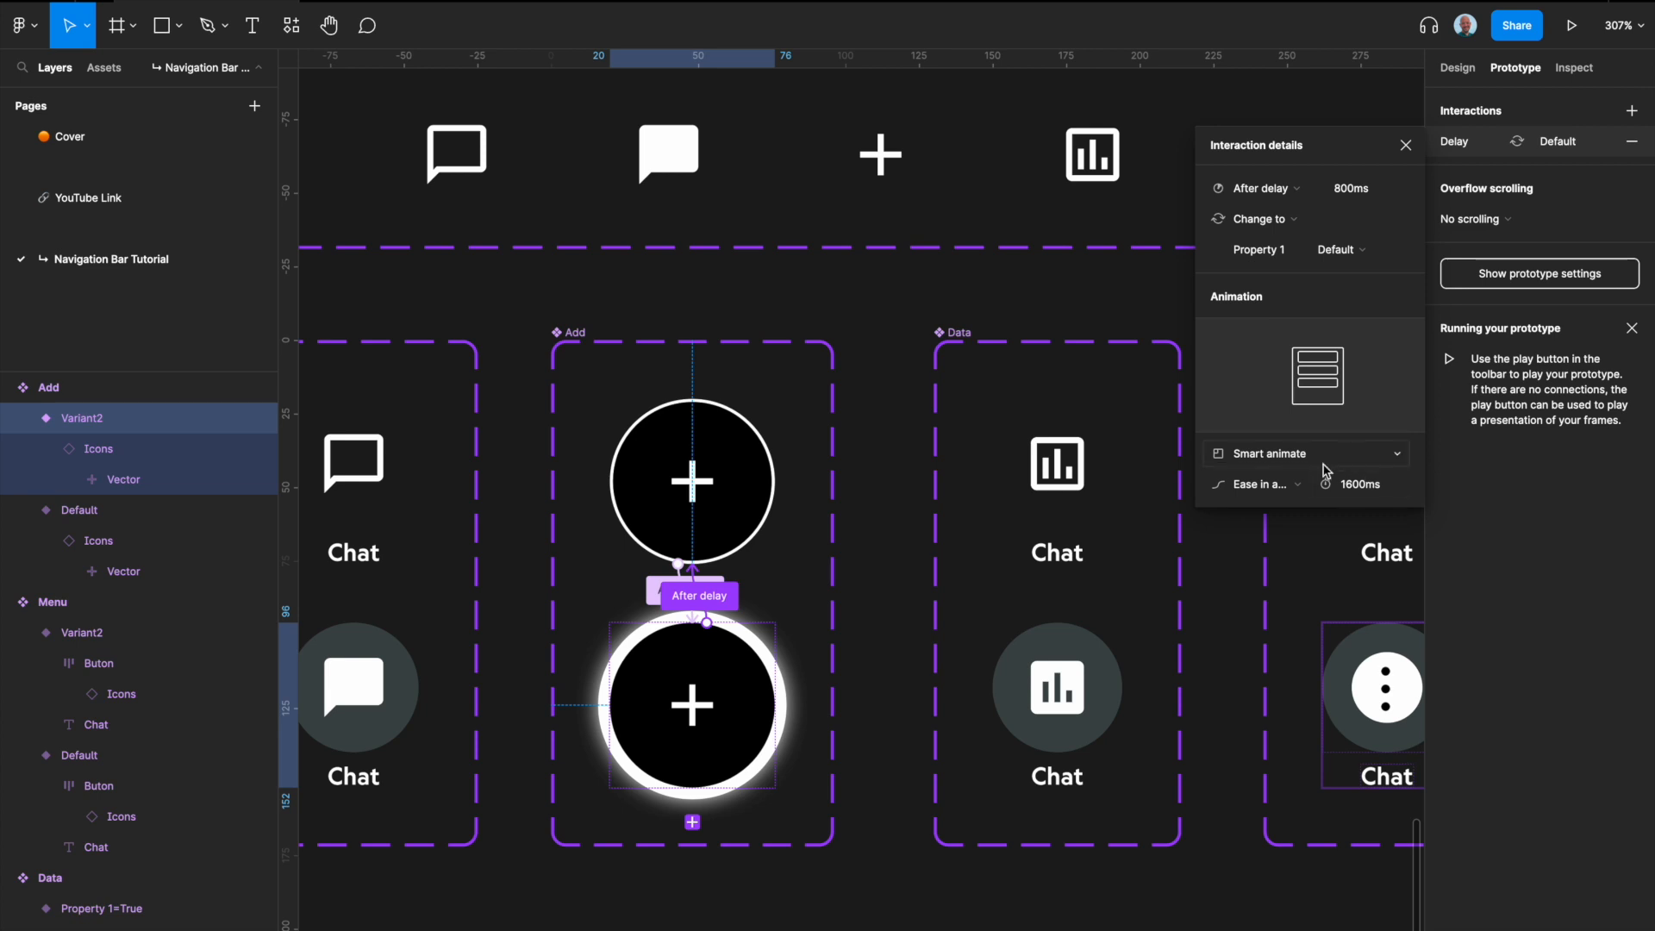
click(879, 782)
Step: Place instances of the unselected-state Home, Chat, Data and Menu buttons in a row below the component sets, at about Y 2975
scroll(801, 427, down, 5)
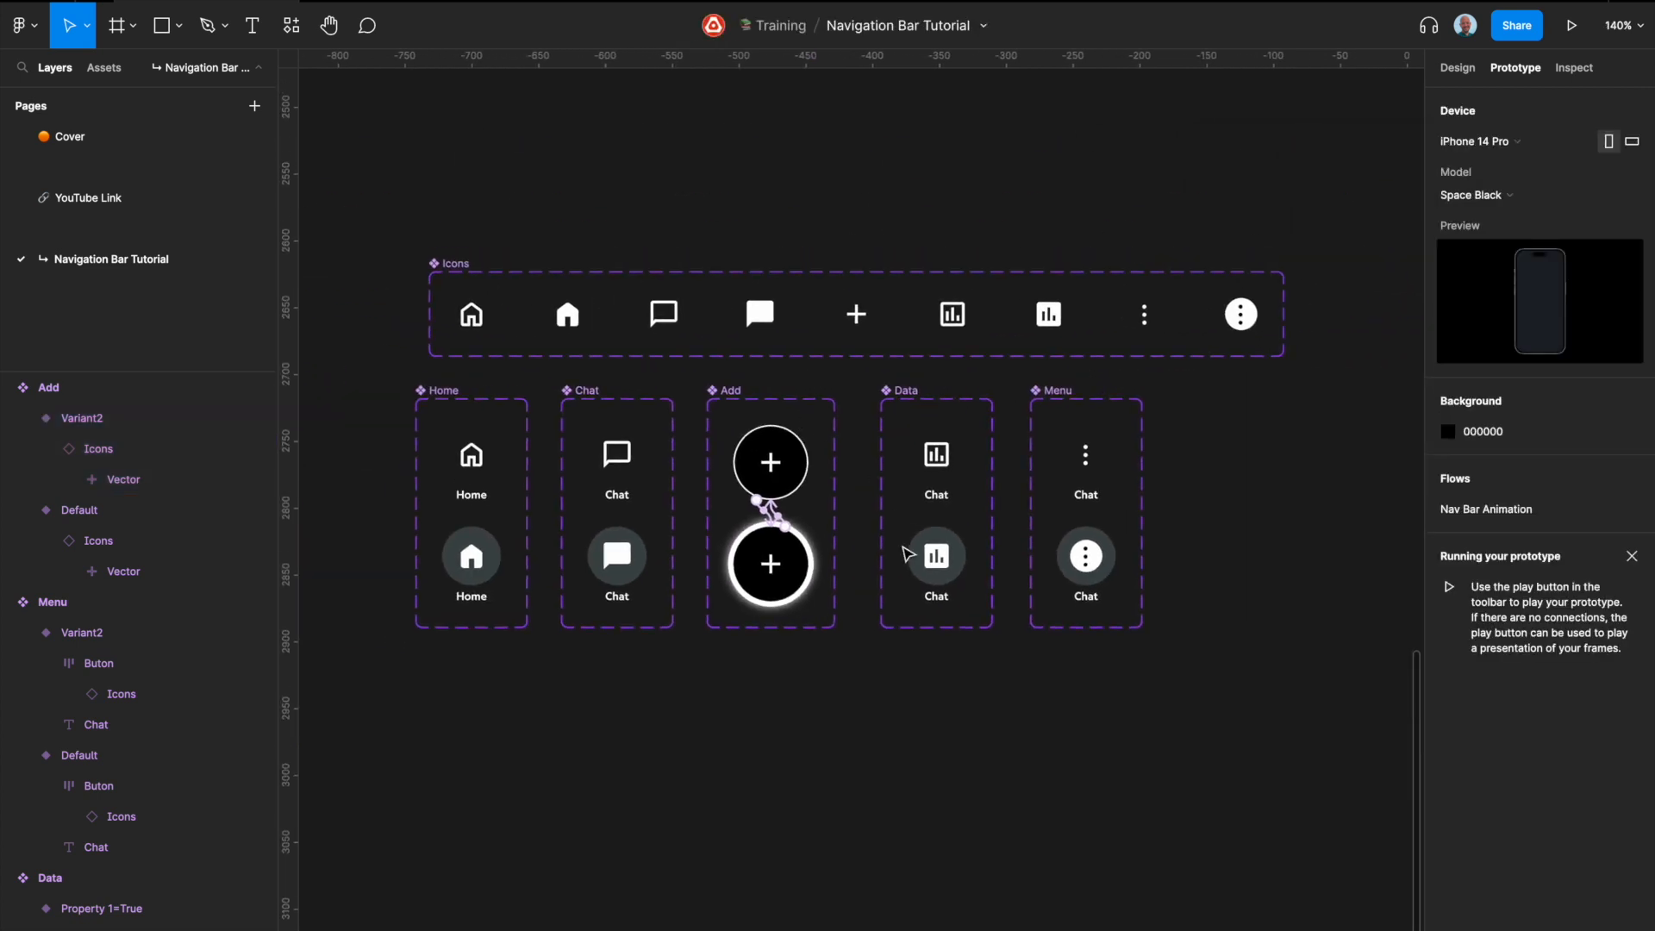
scroll(905, 552, down, 1)
scroll(902, 646, down, 1)
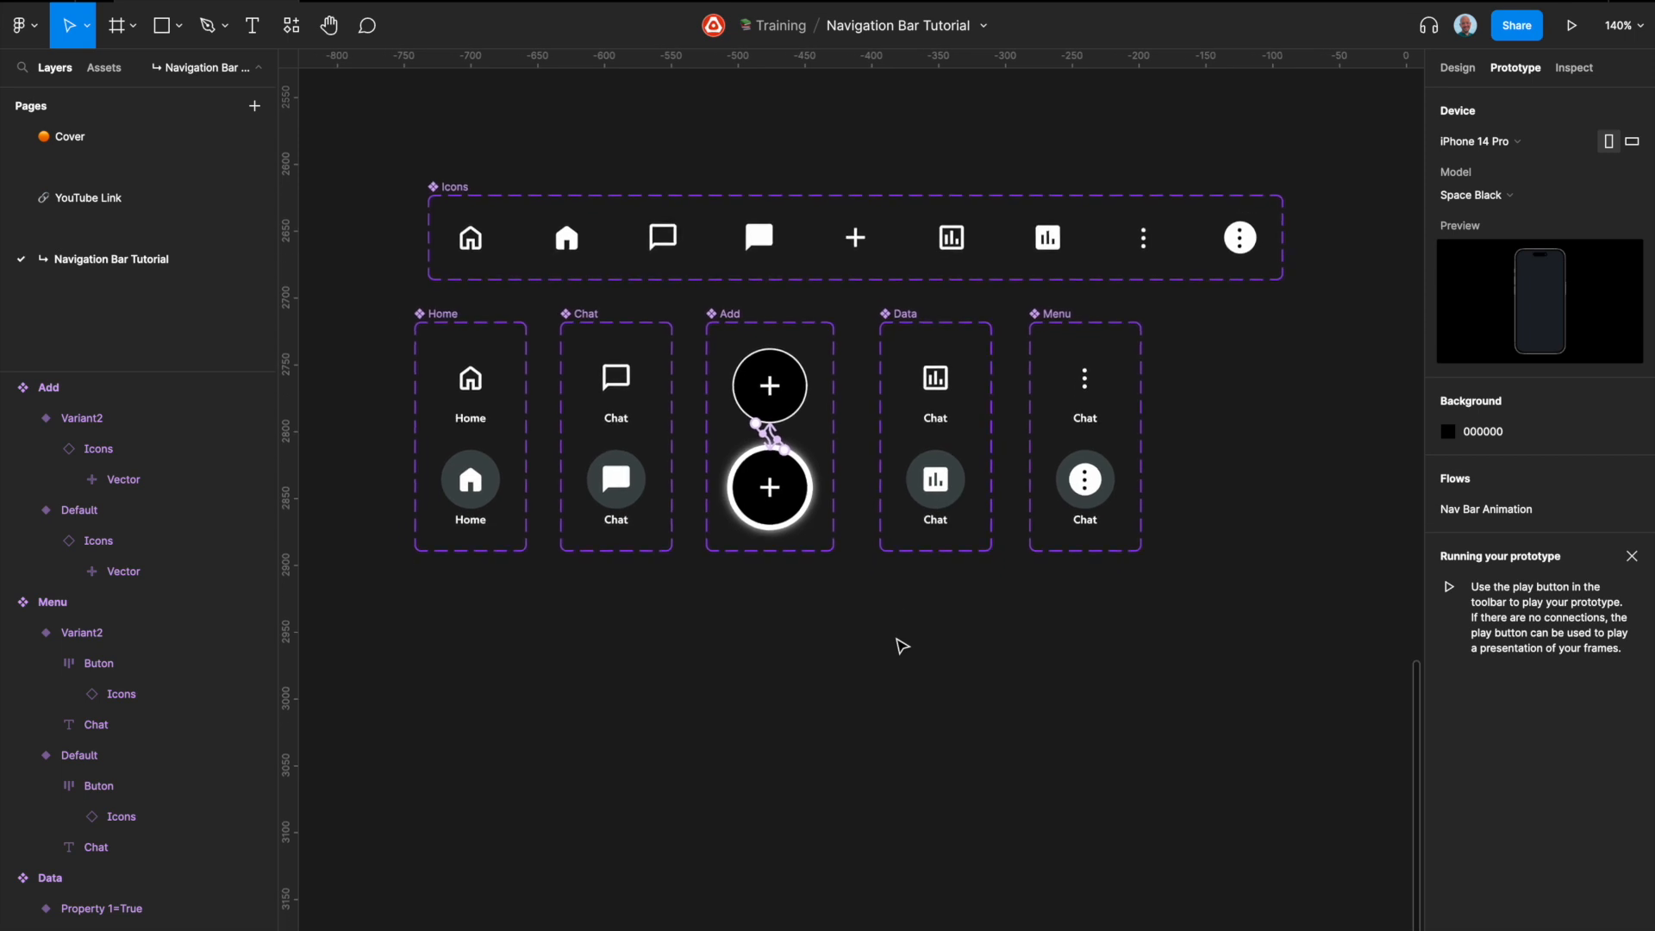
scroll(902, 647, down, 1)
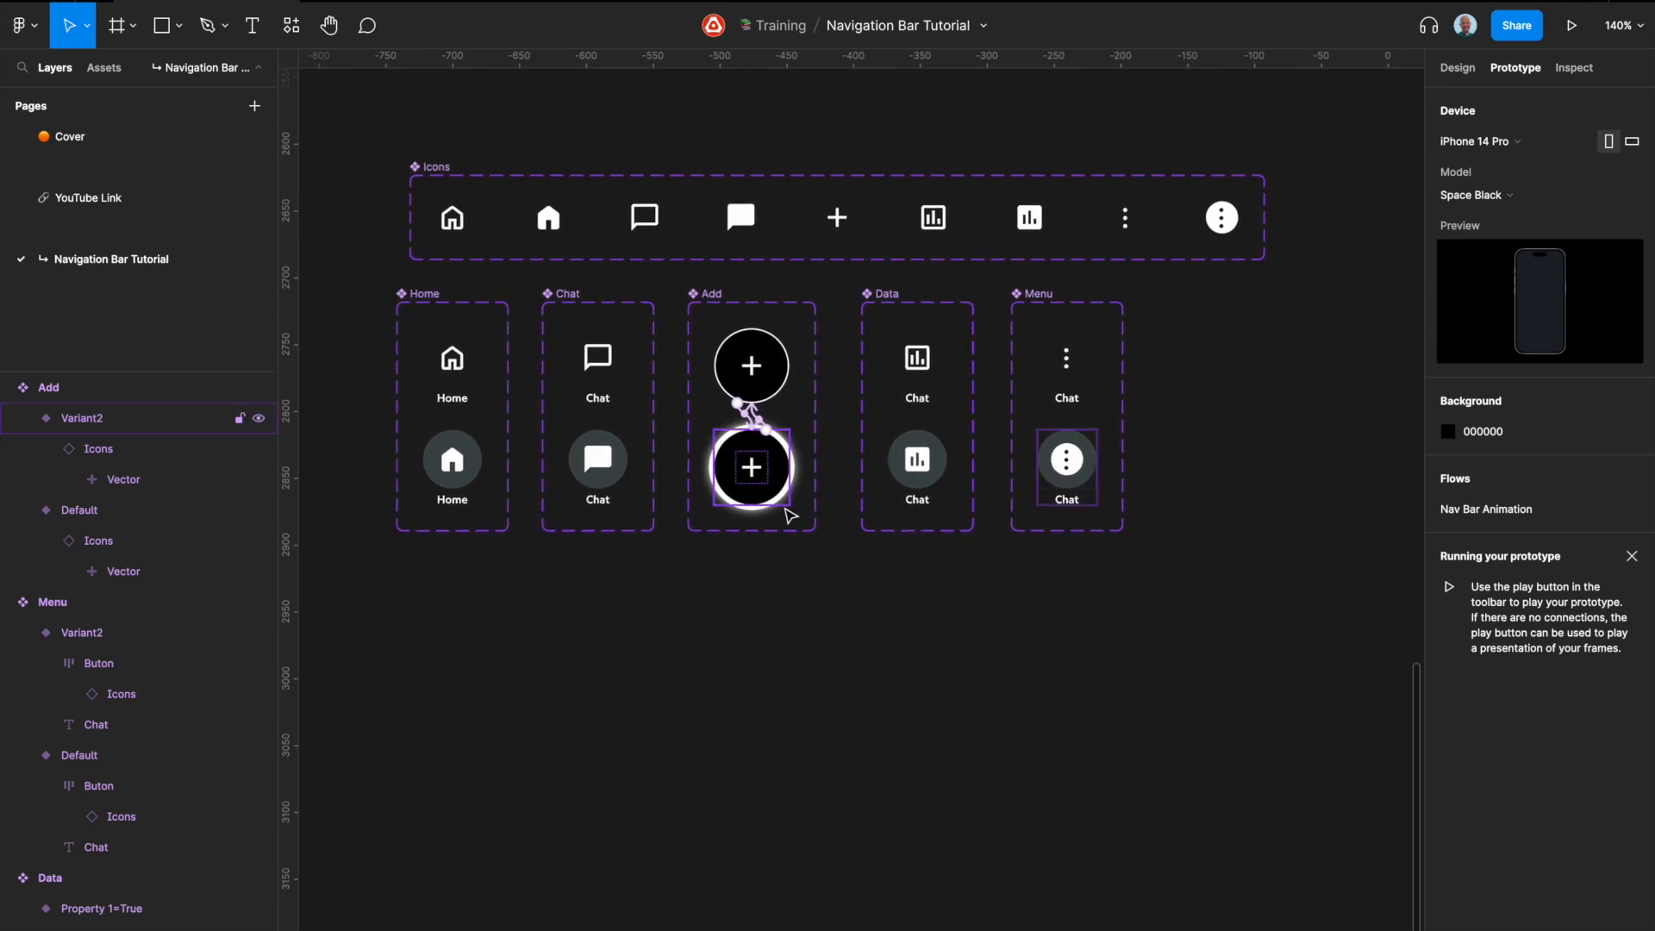
click(727, 578)
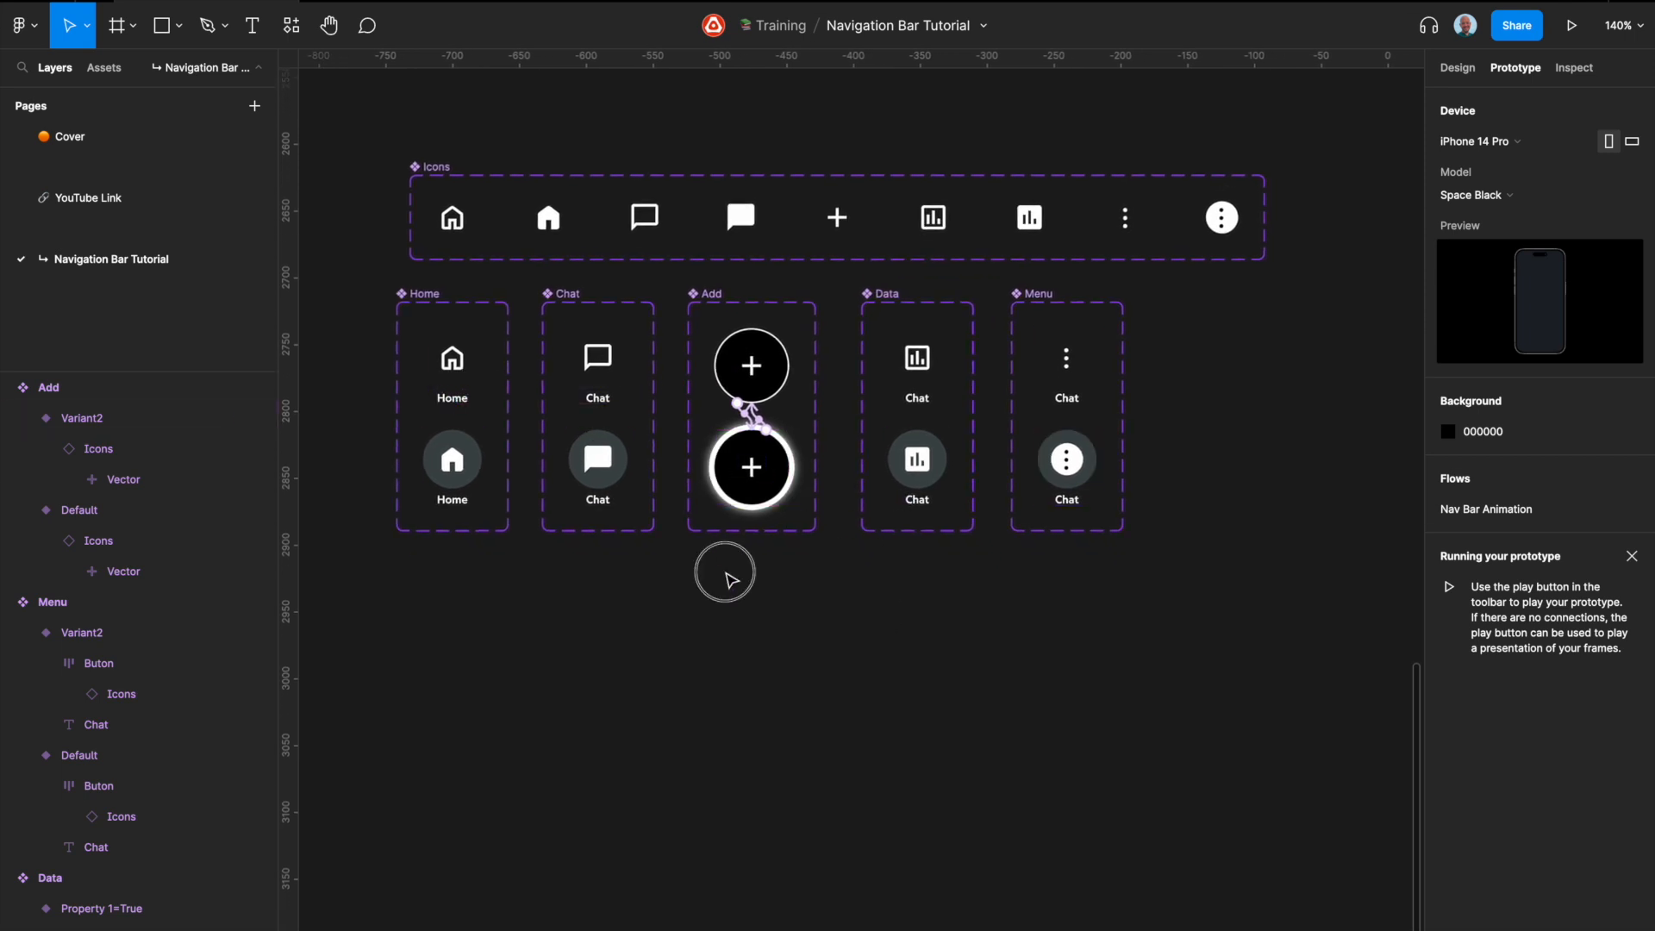
click(1458, 68)
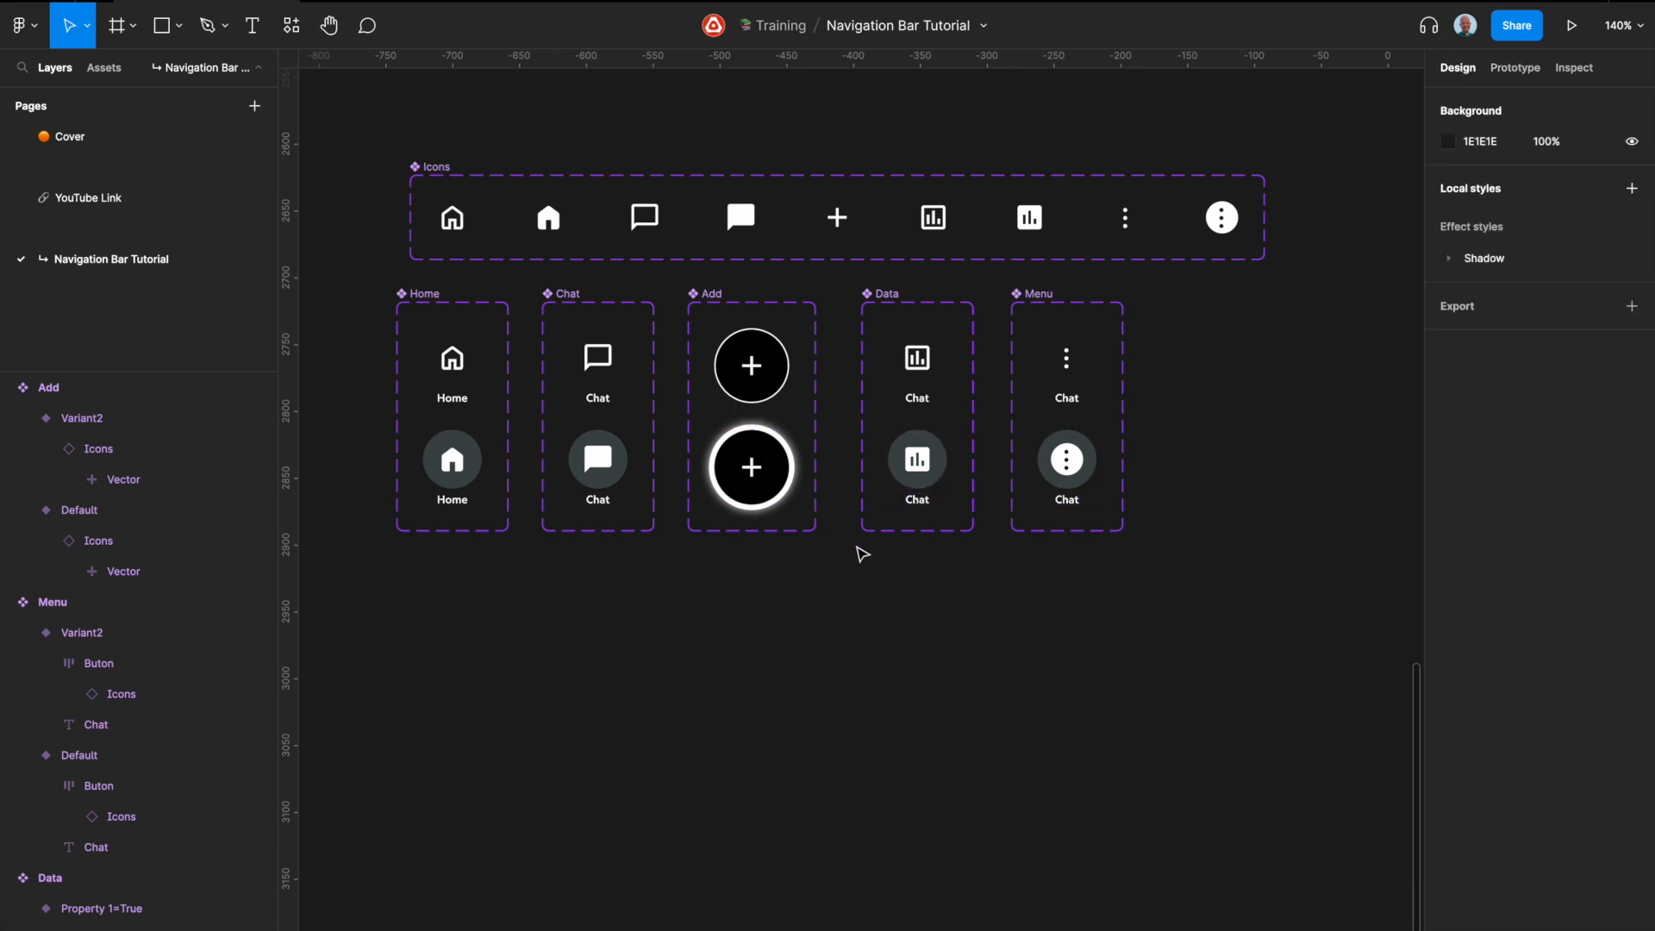
click(450, 375)
shift+click(597, 360)
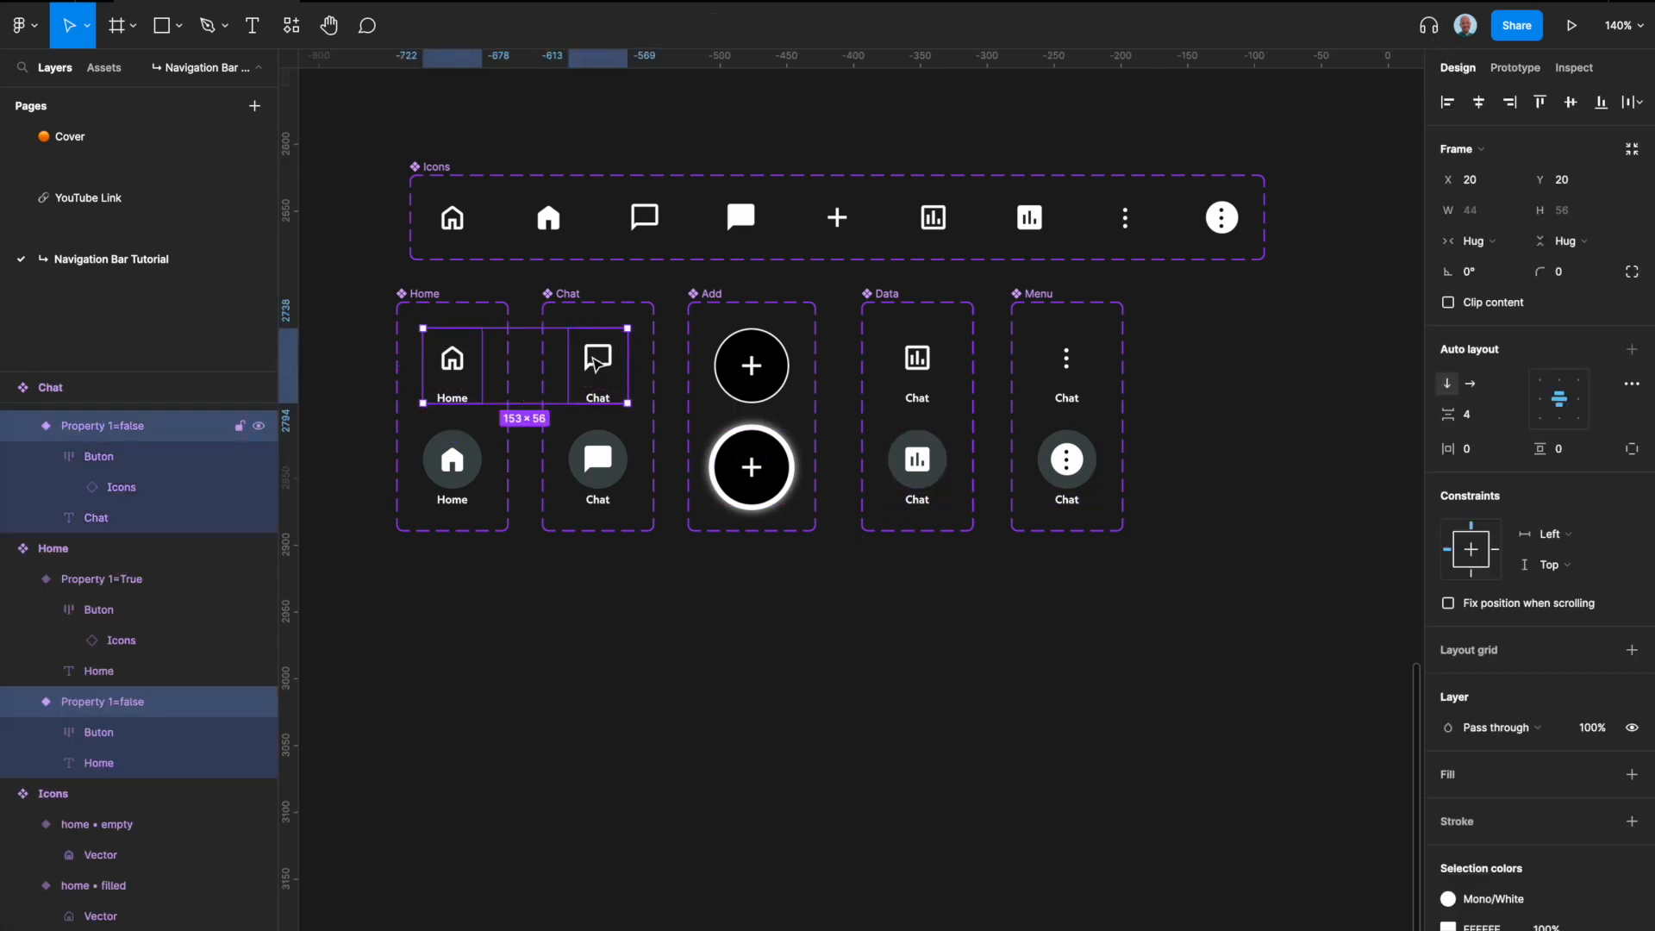
shift+click(948, 362)
shift+click(1068, 362)
drag(1067, 364, 1068, 680)
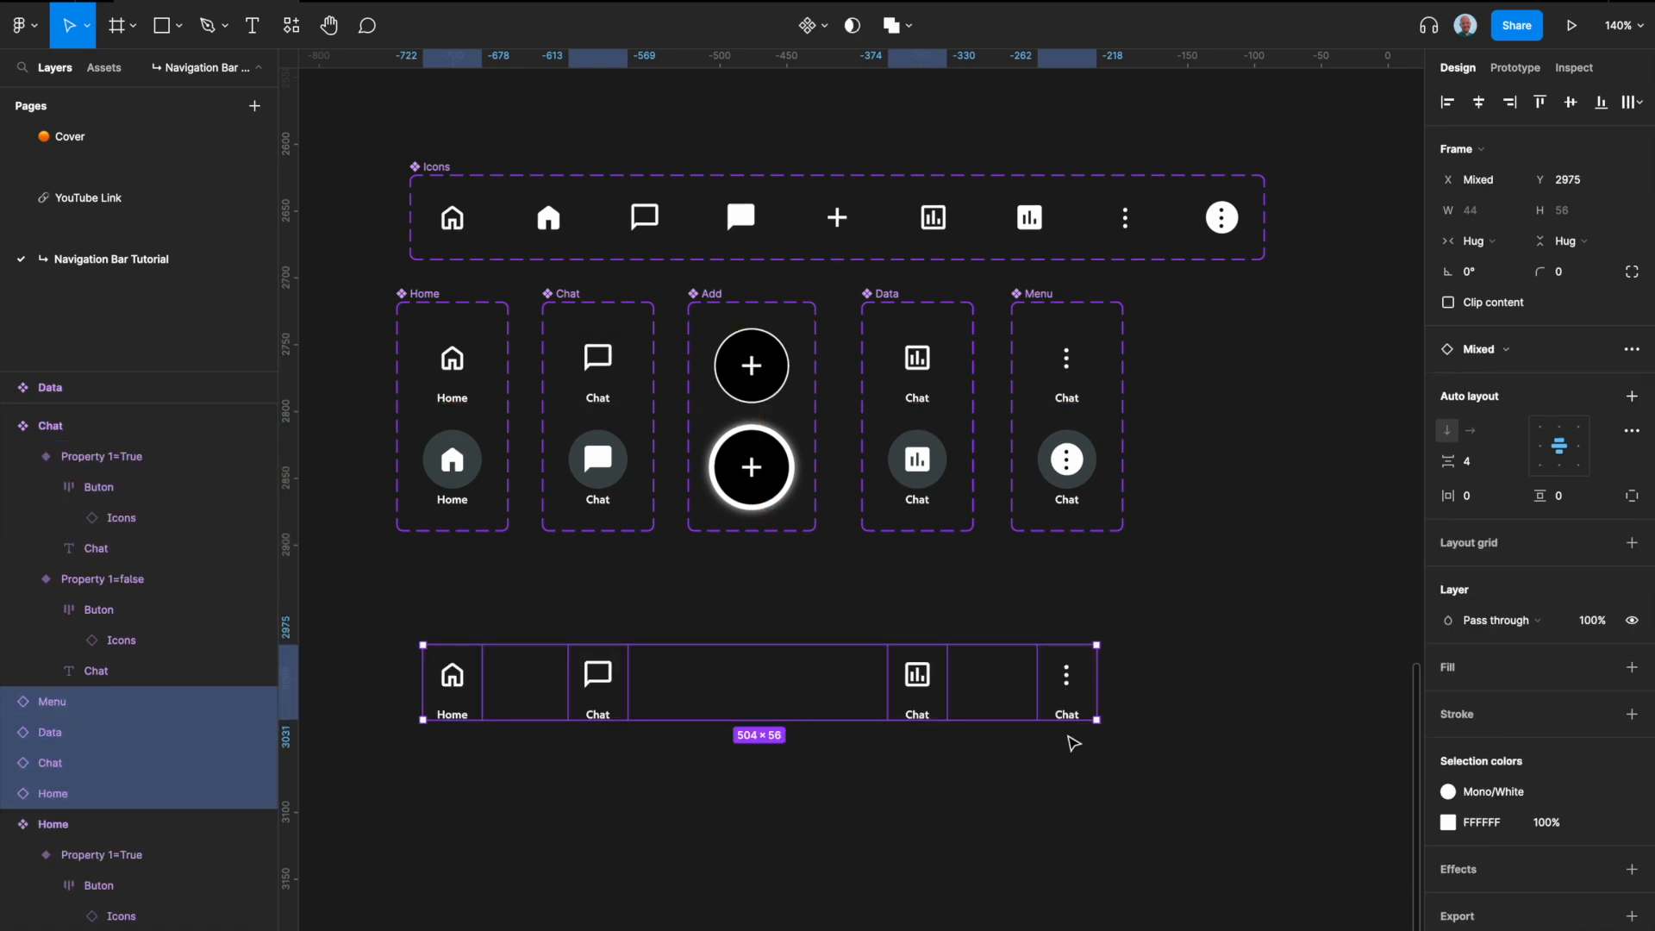
Step: Wrap the four copied Home, Chat, Data and Menu button instances in one horizontal auto layout frame
click(1021, 752)
click(452, 681)
shift+click(595, 679)
shift+click(919, 677)
shift+click(1067, 682)
key(shift+a)
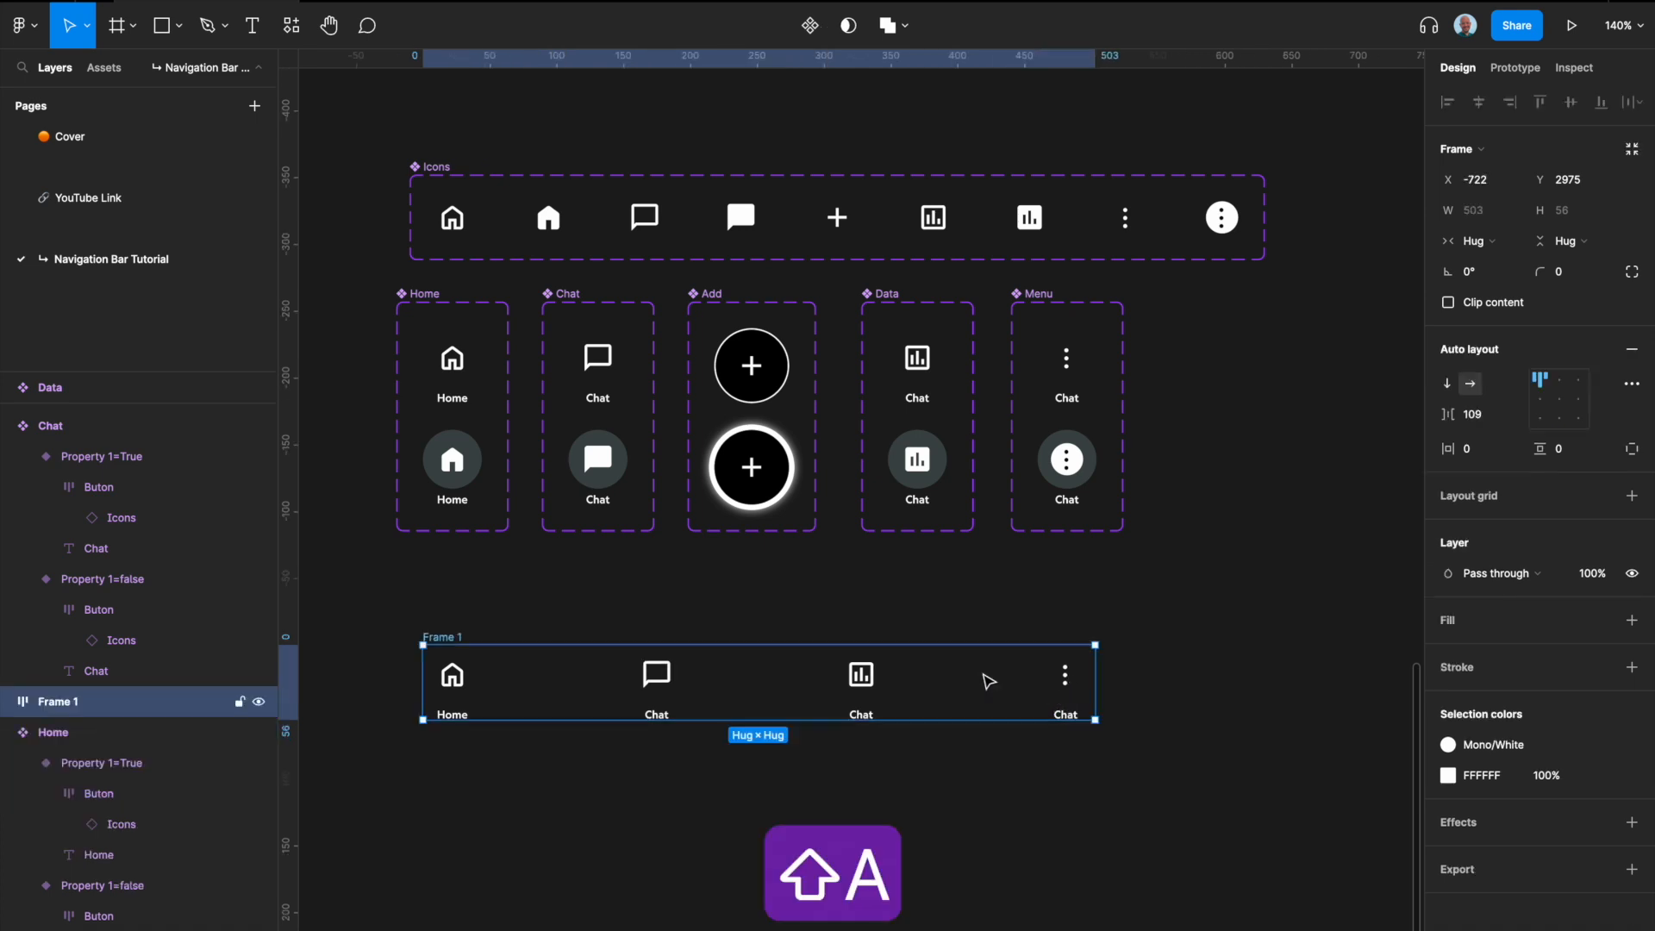
Step: Rename the new auto layout frame as Navigation Bar
double_click(441, 638)
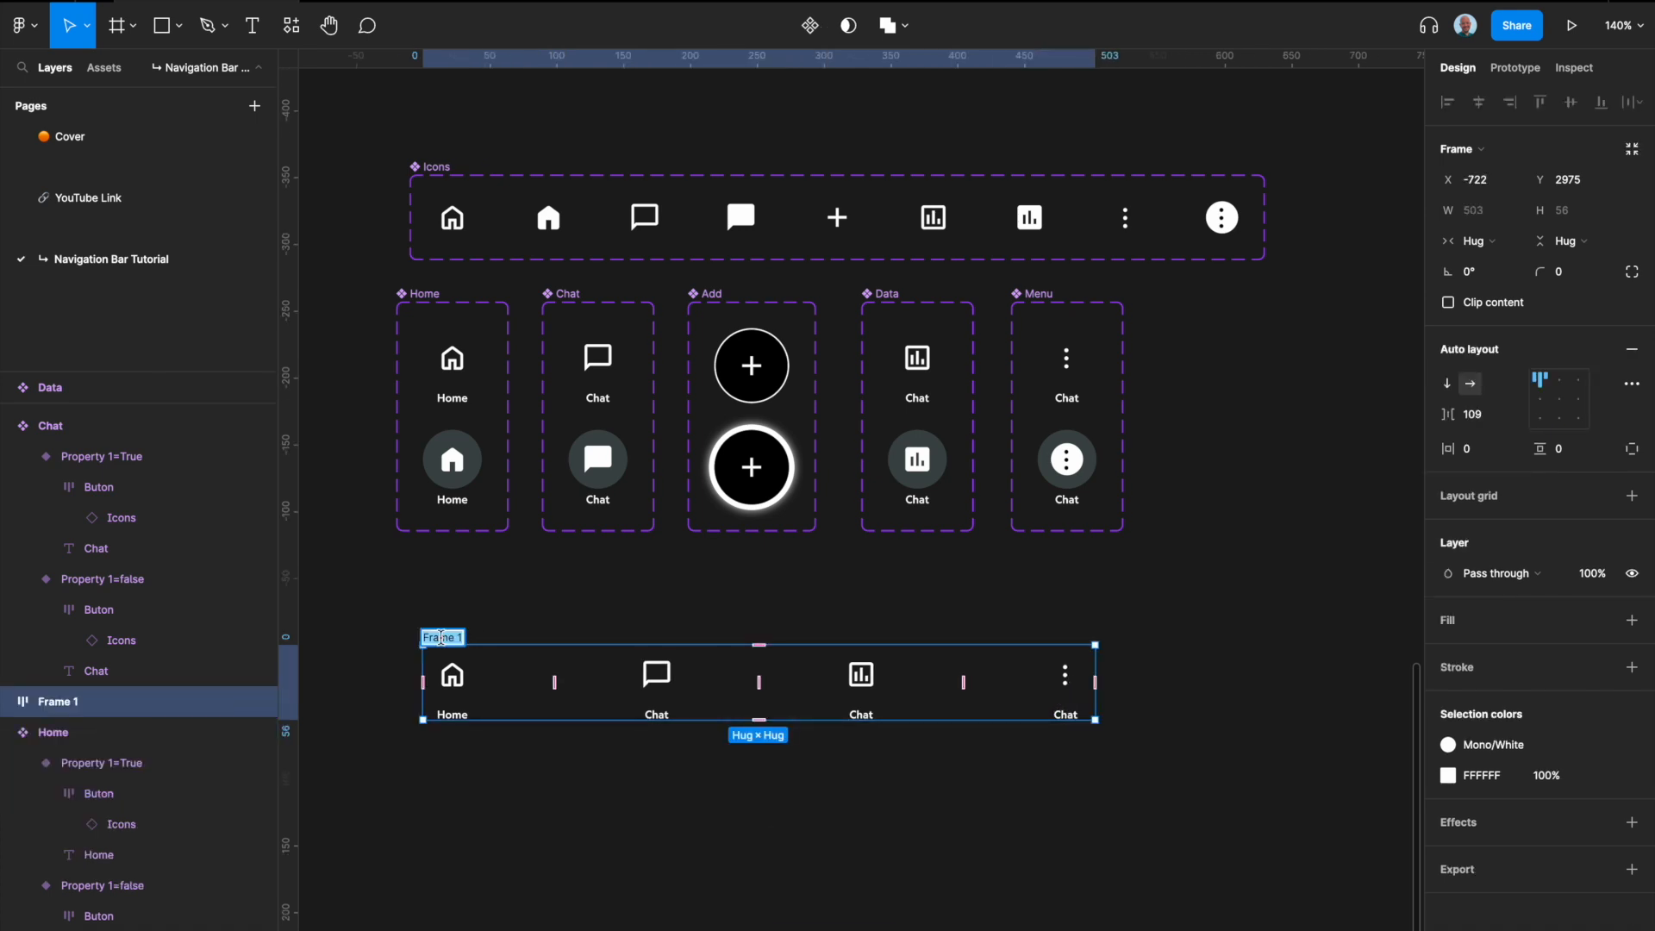
text(Navifgation)
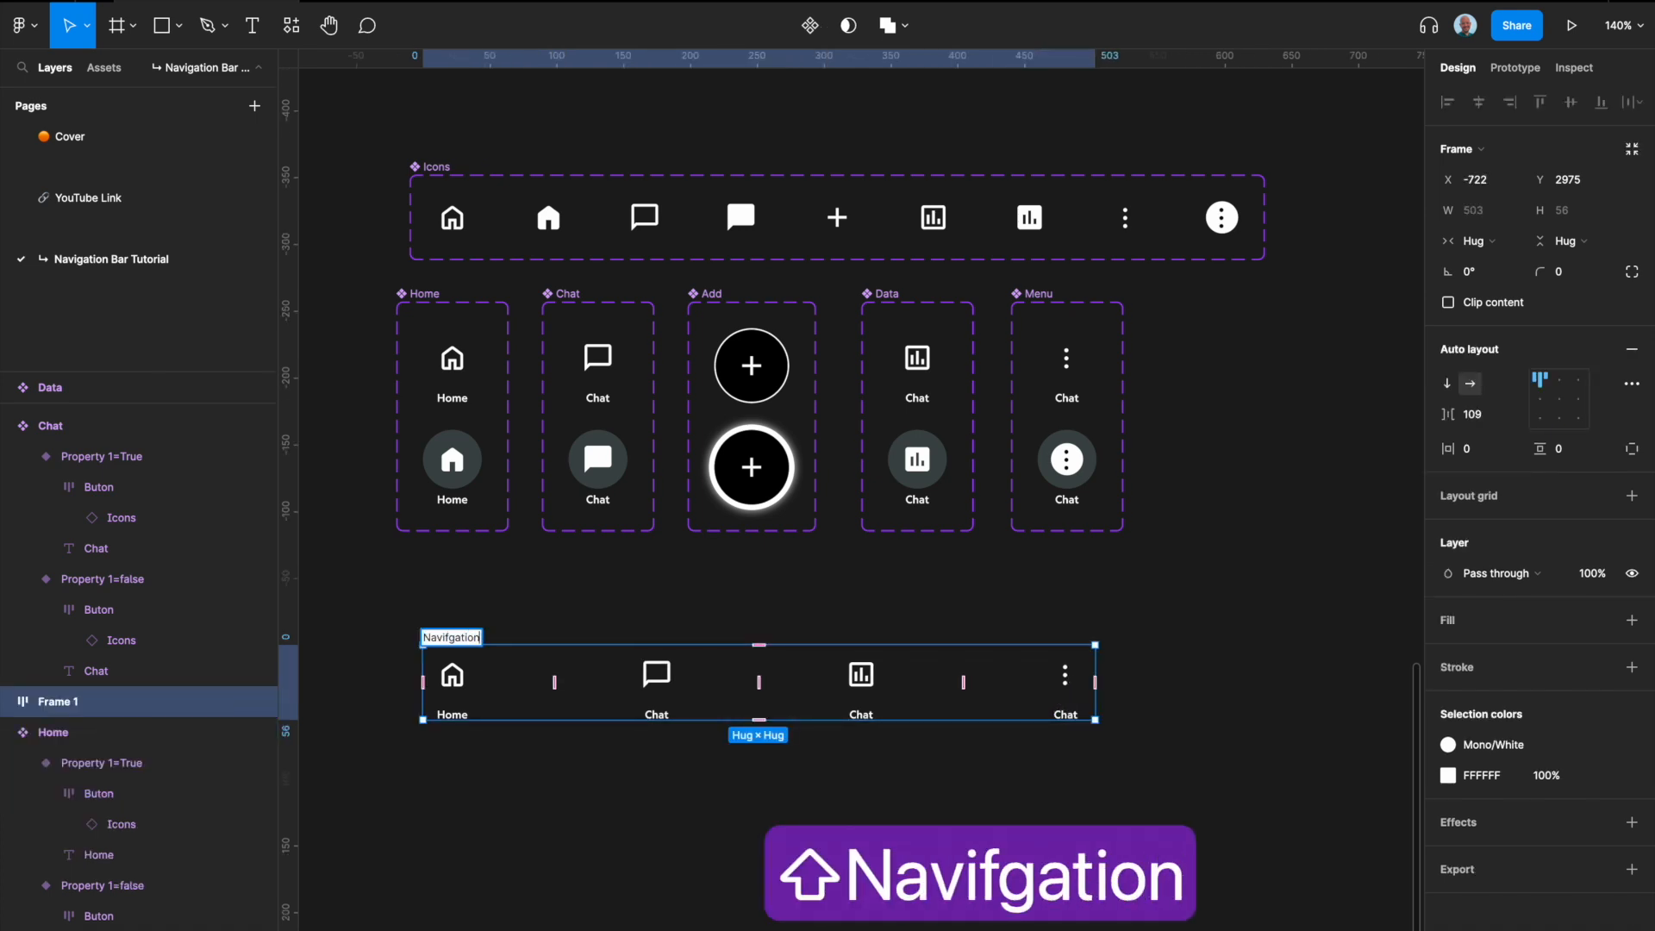
key(BackSpace)
key(BackSpace)
key(BackSpace)
key(BackSpace)
key(BackSpace)
key(BackSpace)
key(BackSpace)
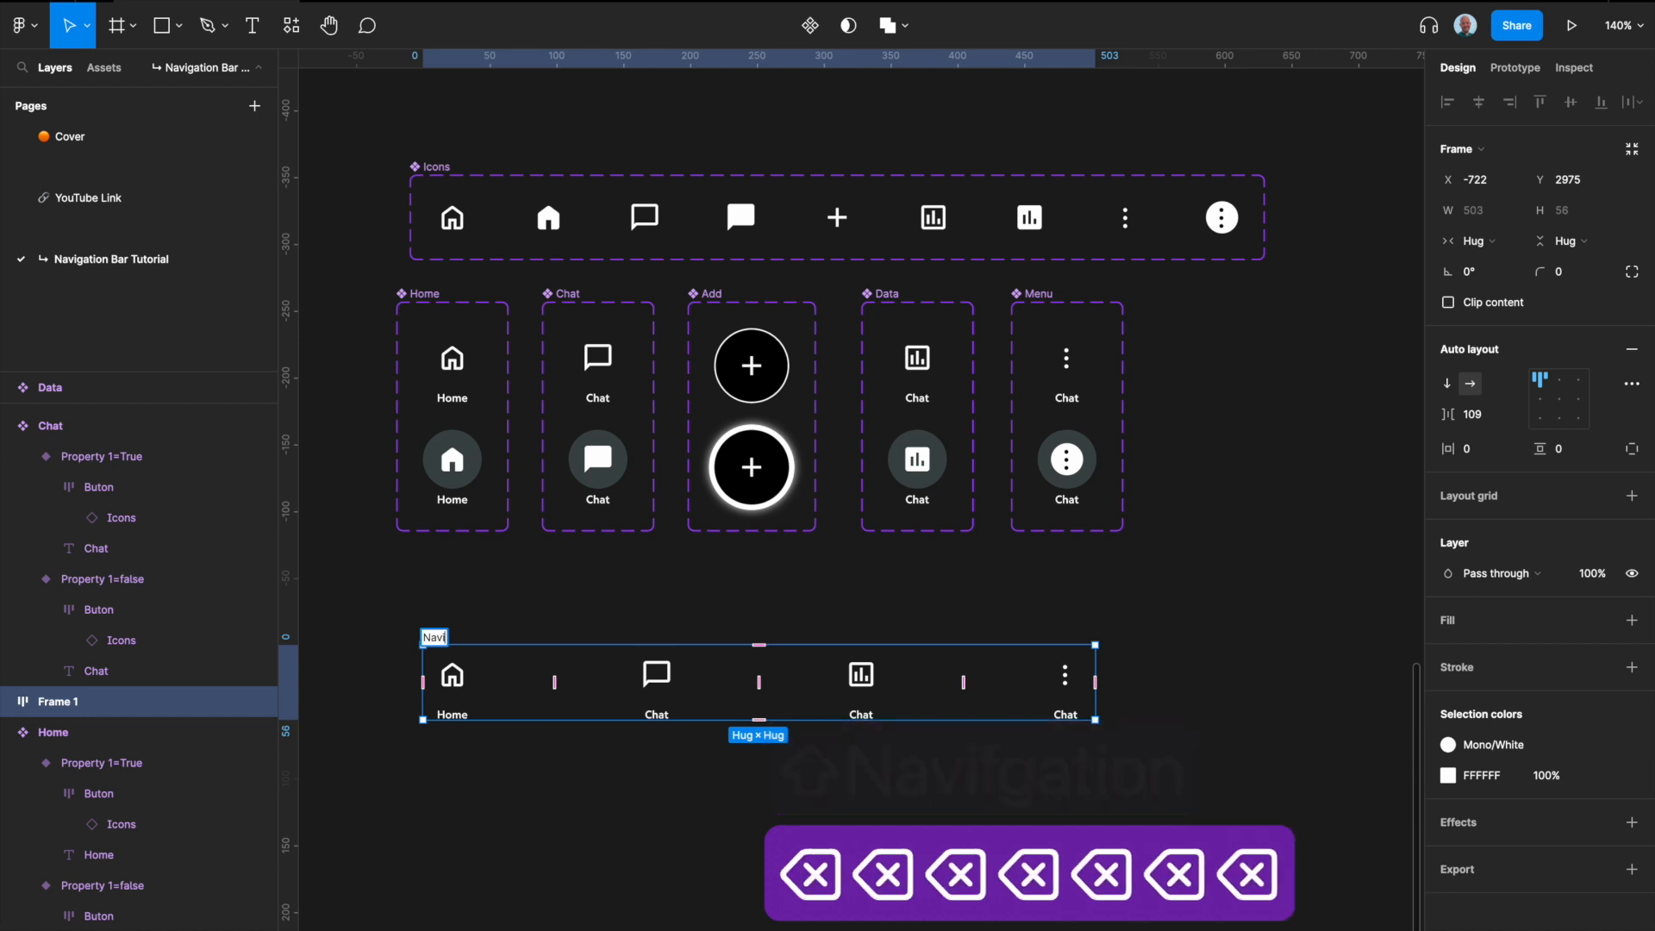
text(g)
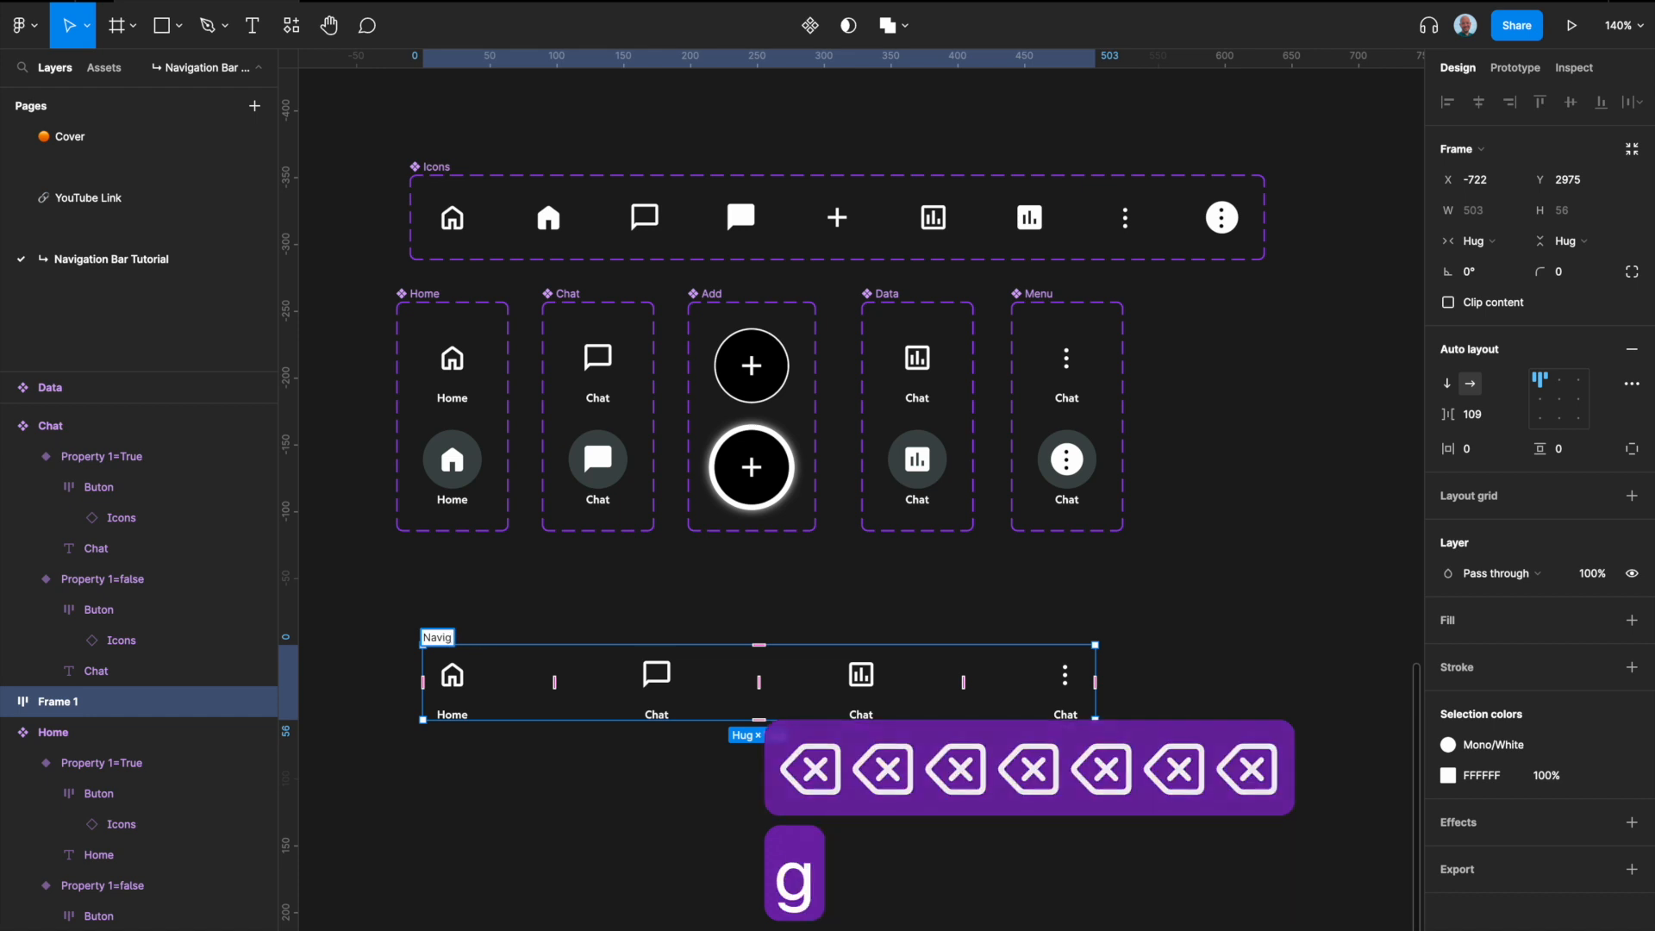
text(ation Bar)
key(Return)
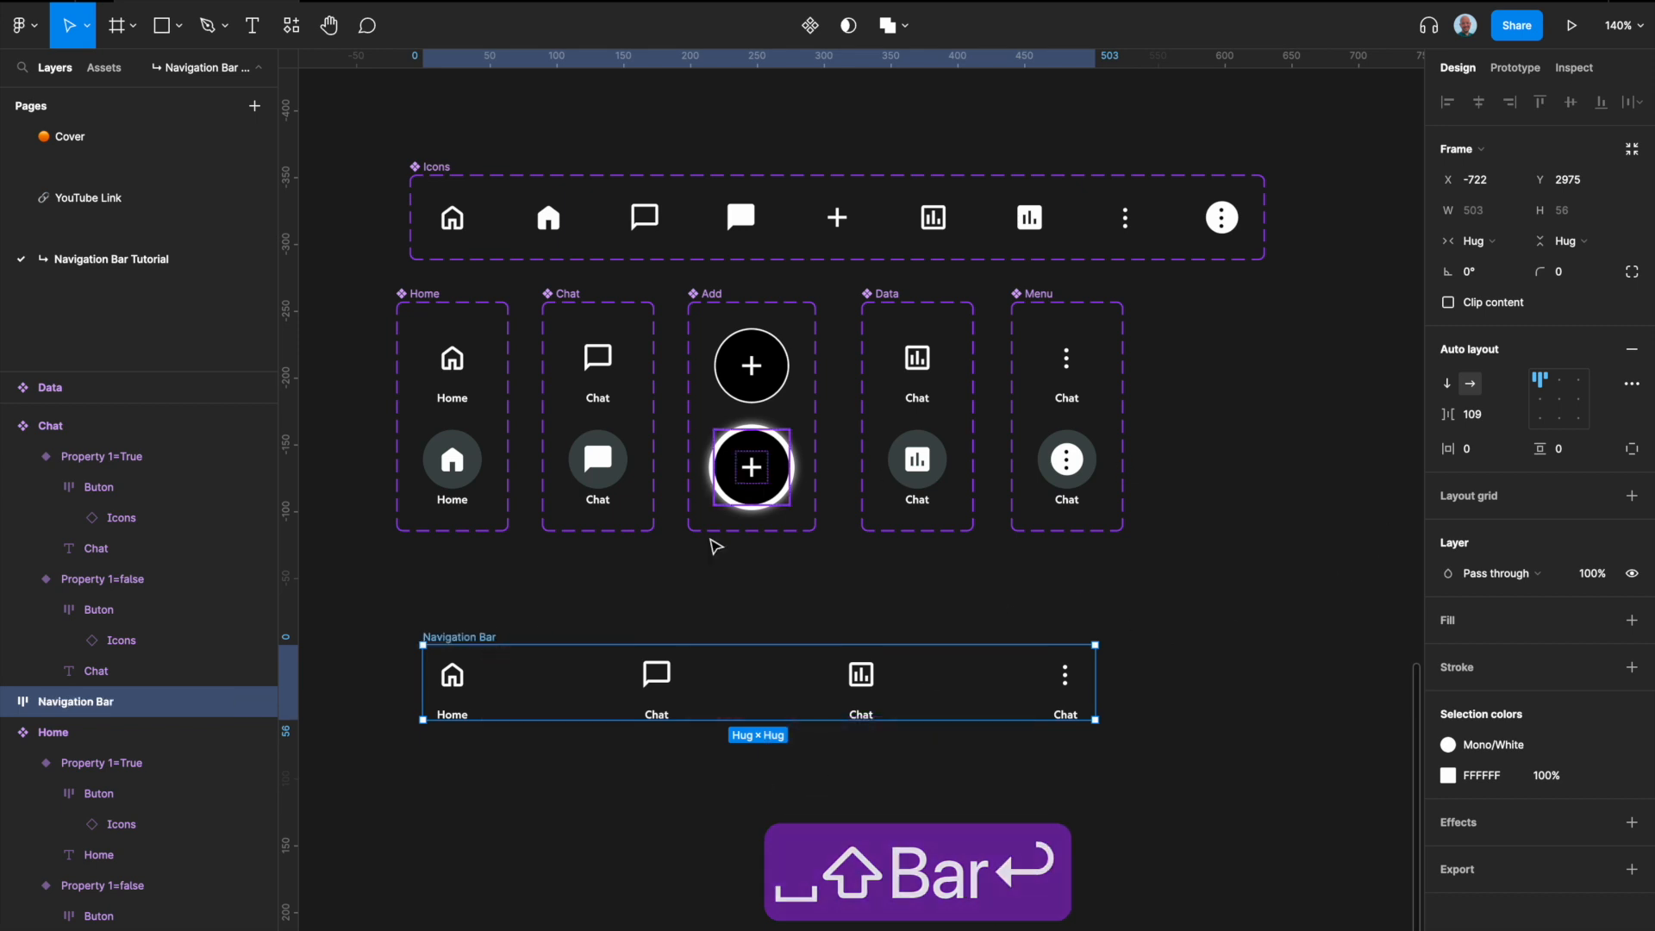
Step: Set the Navigation Bar frame's horizontal padding to 24
click(1477, 456)
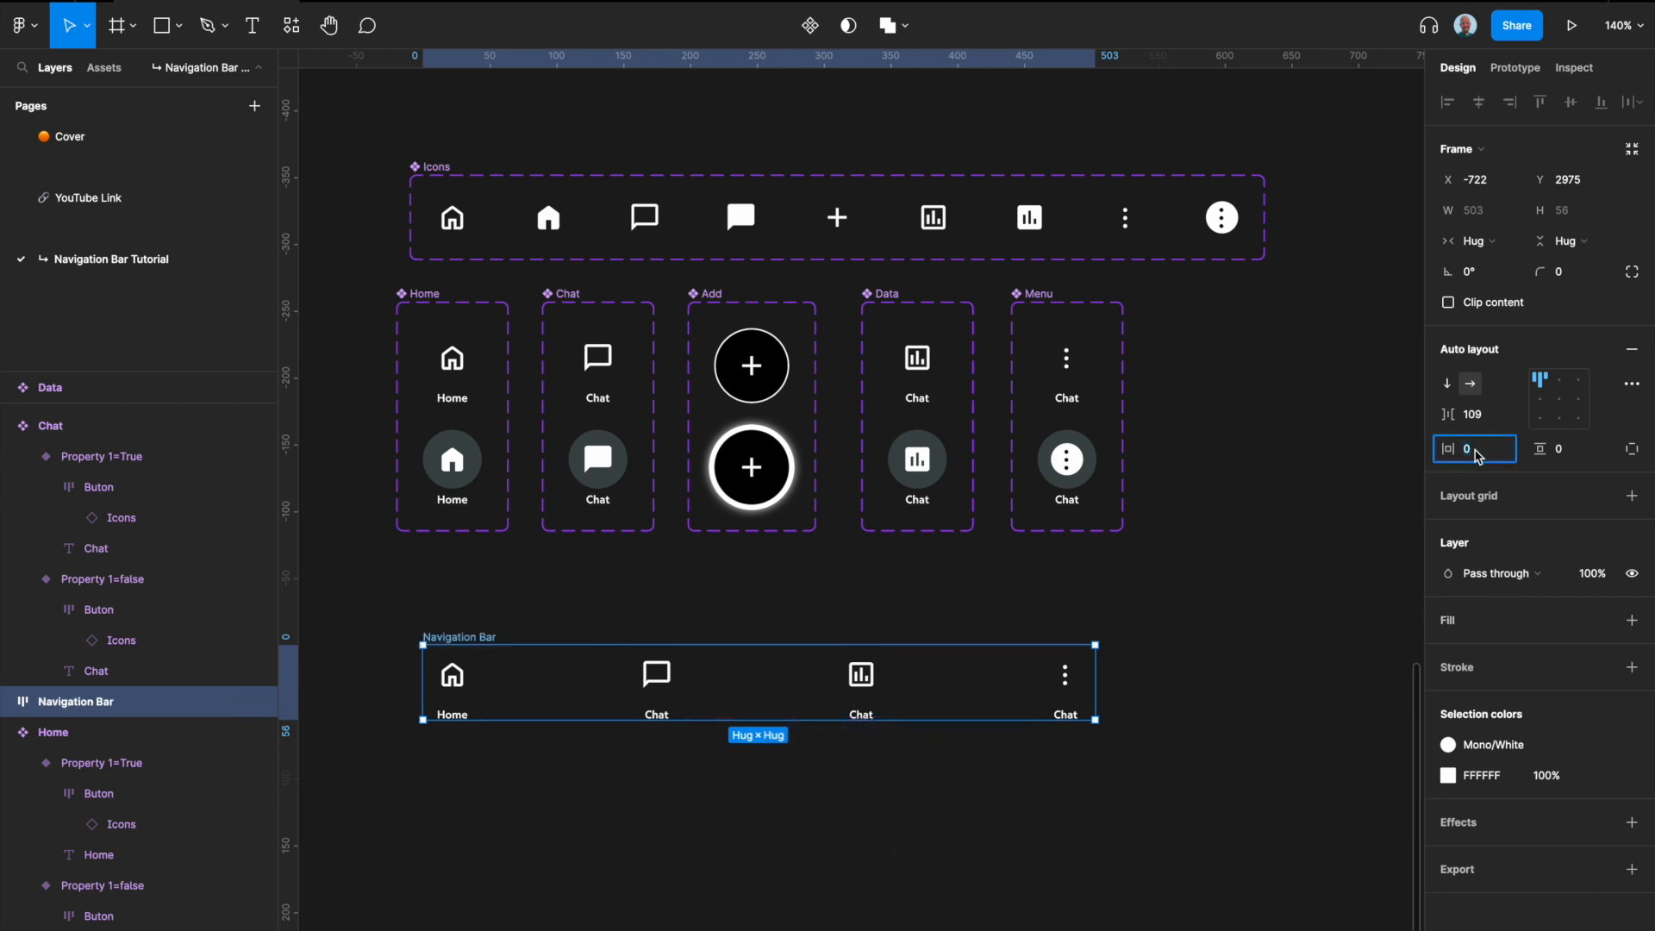
text(1)
key(BackSpace)
text(24)
key(Return)
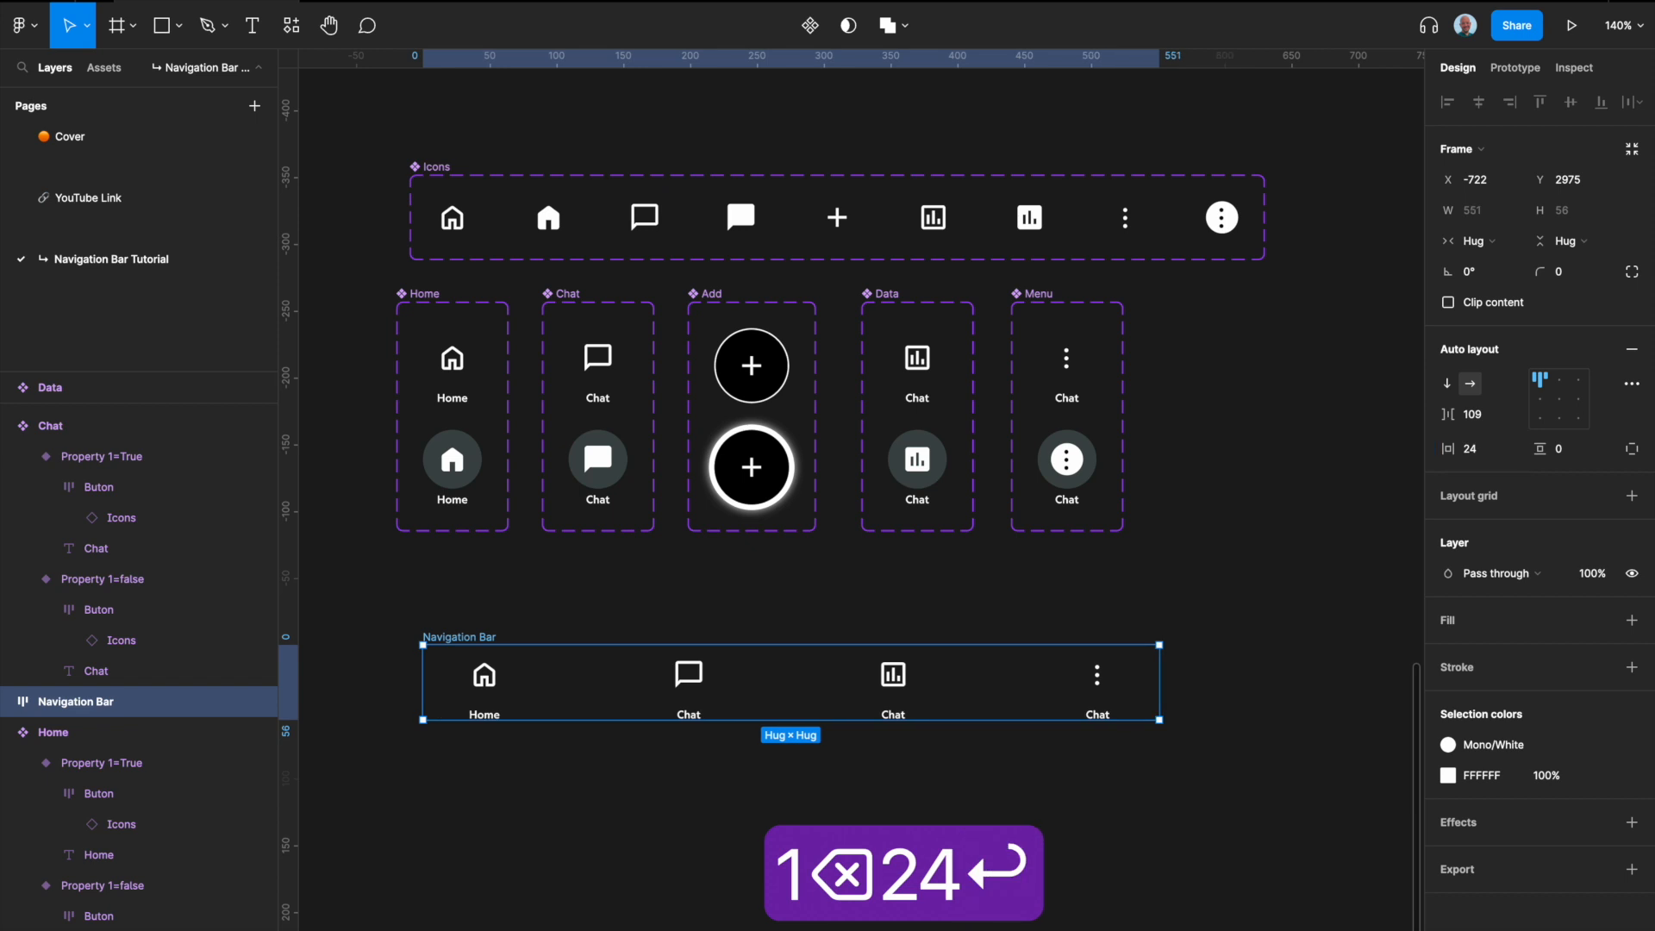
Step: Set the Navigation Bar's spacing mode to Space between and narrow the frame to a width of about 455
click(1632, 384)
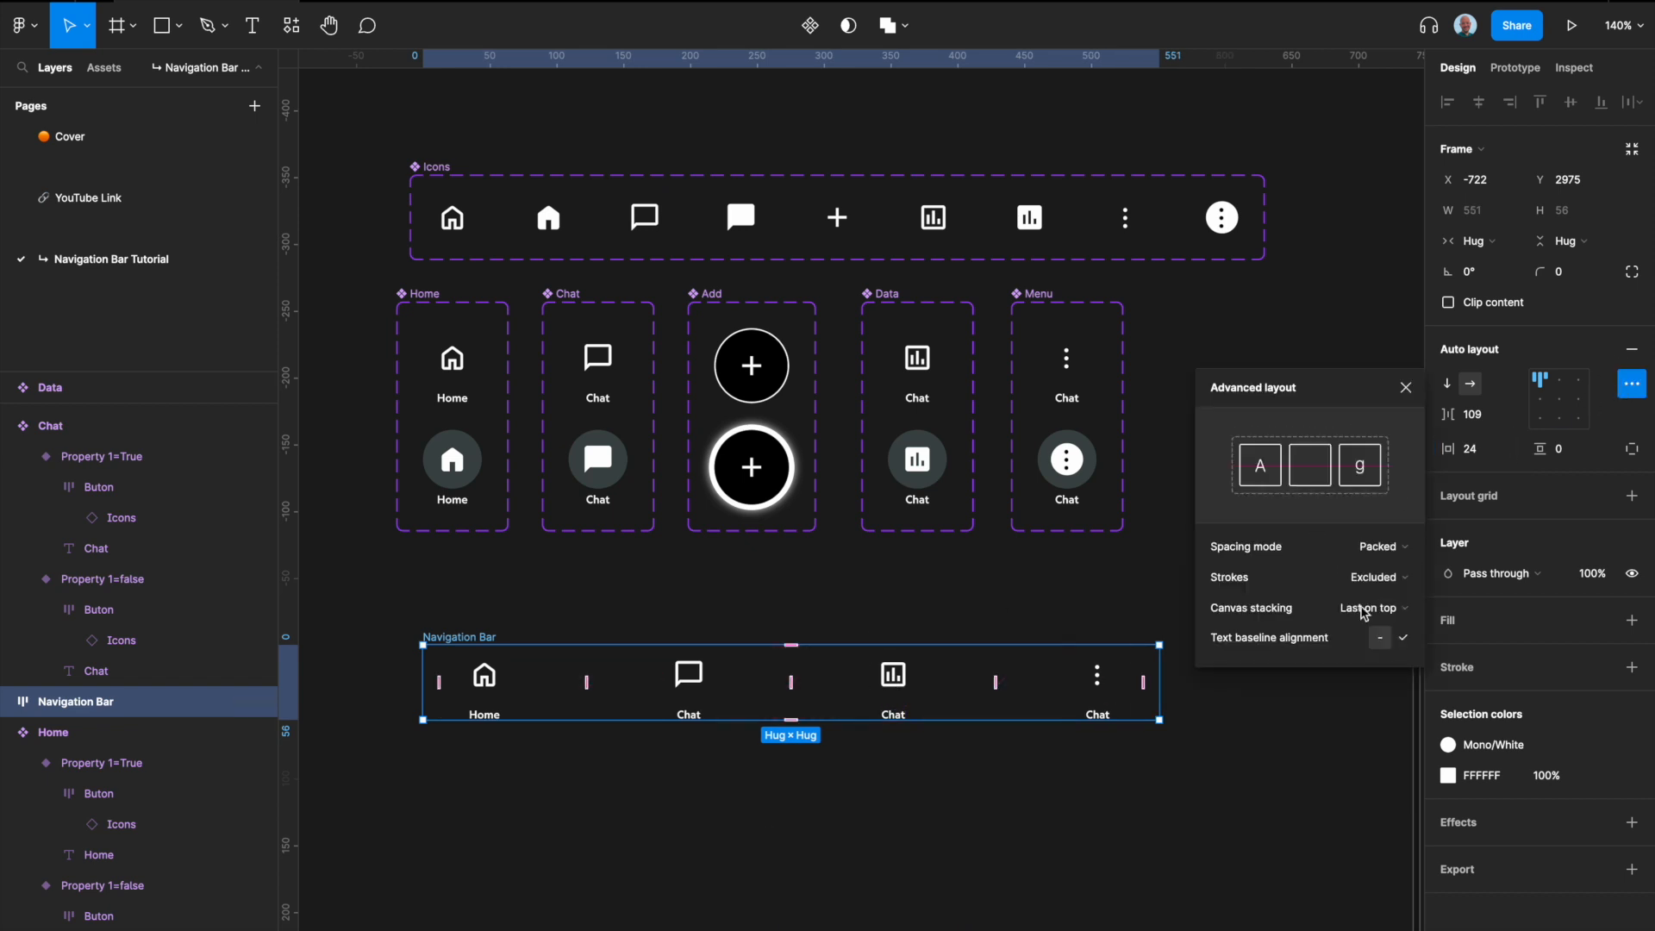
click(1410, 555)
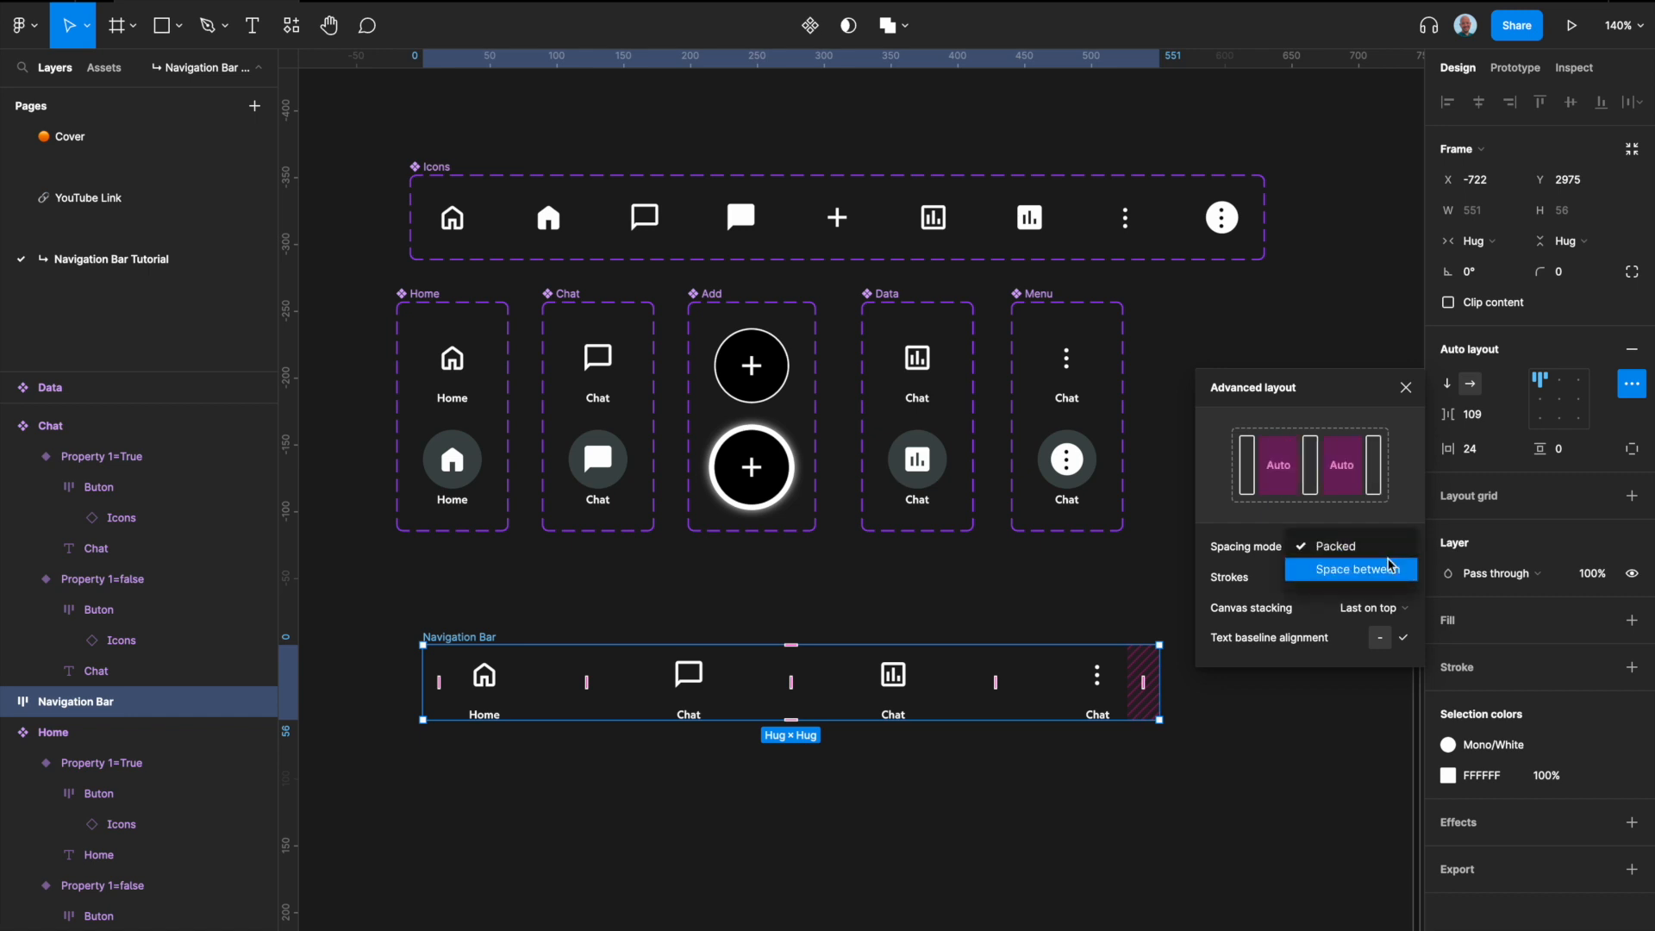
click(1378, 570)
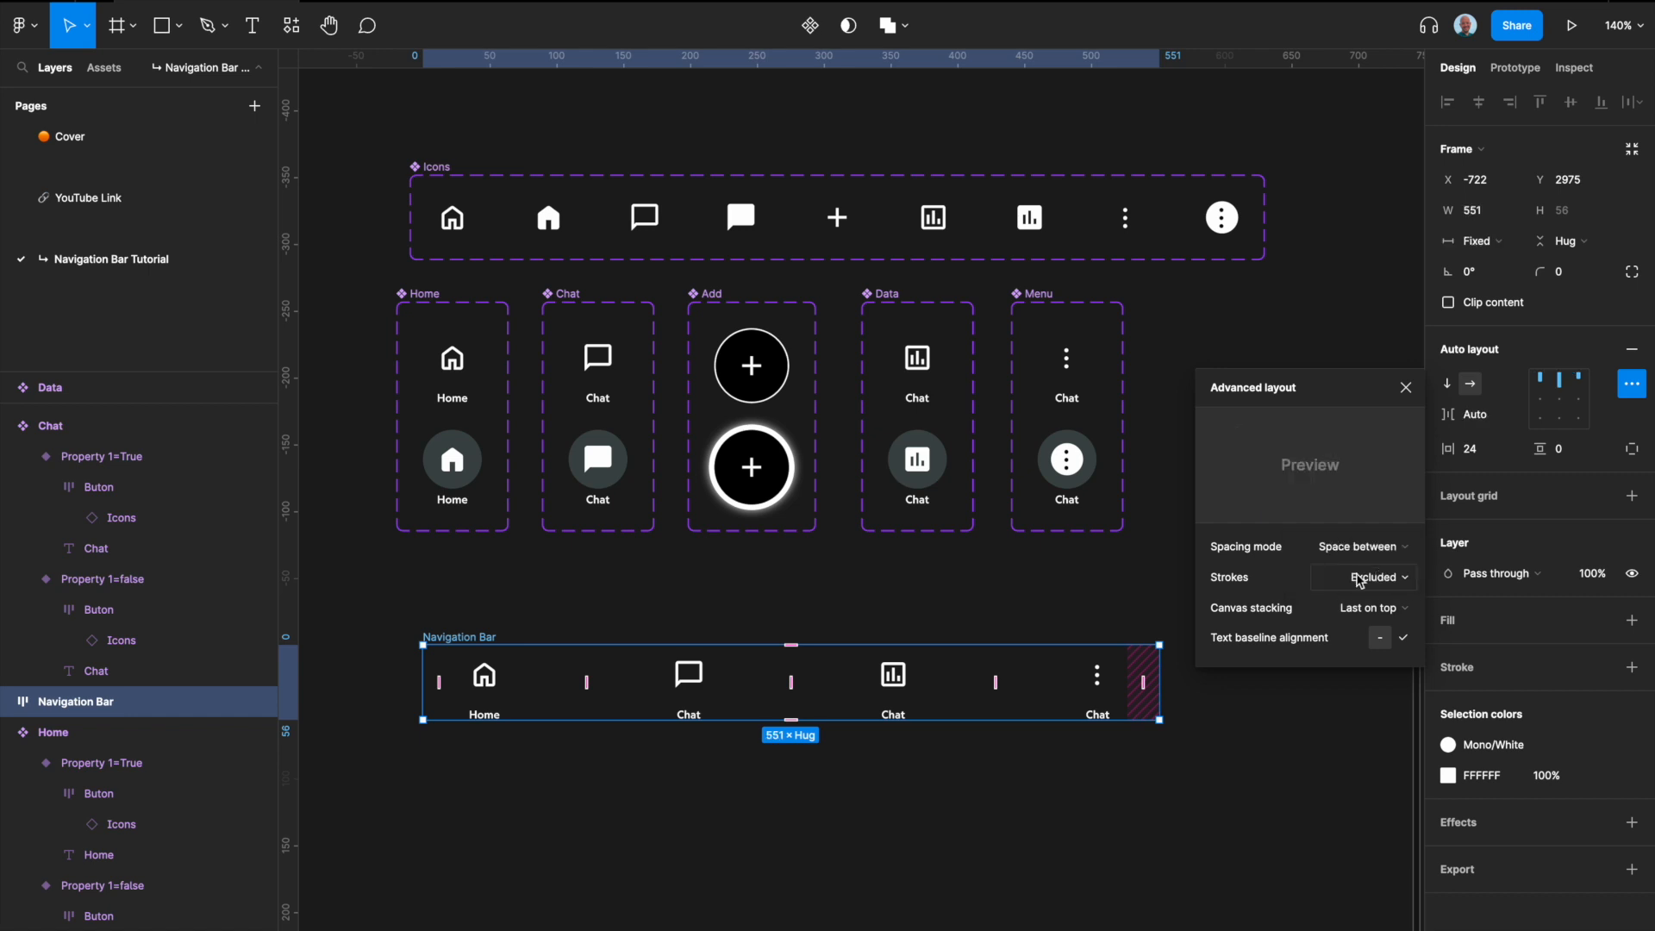
drag(1160, 686, 1032, 679)
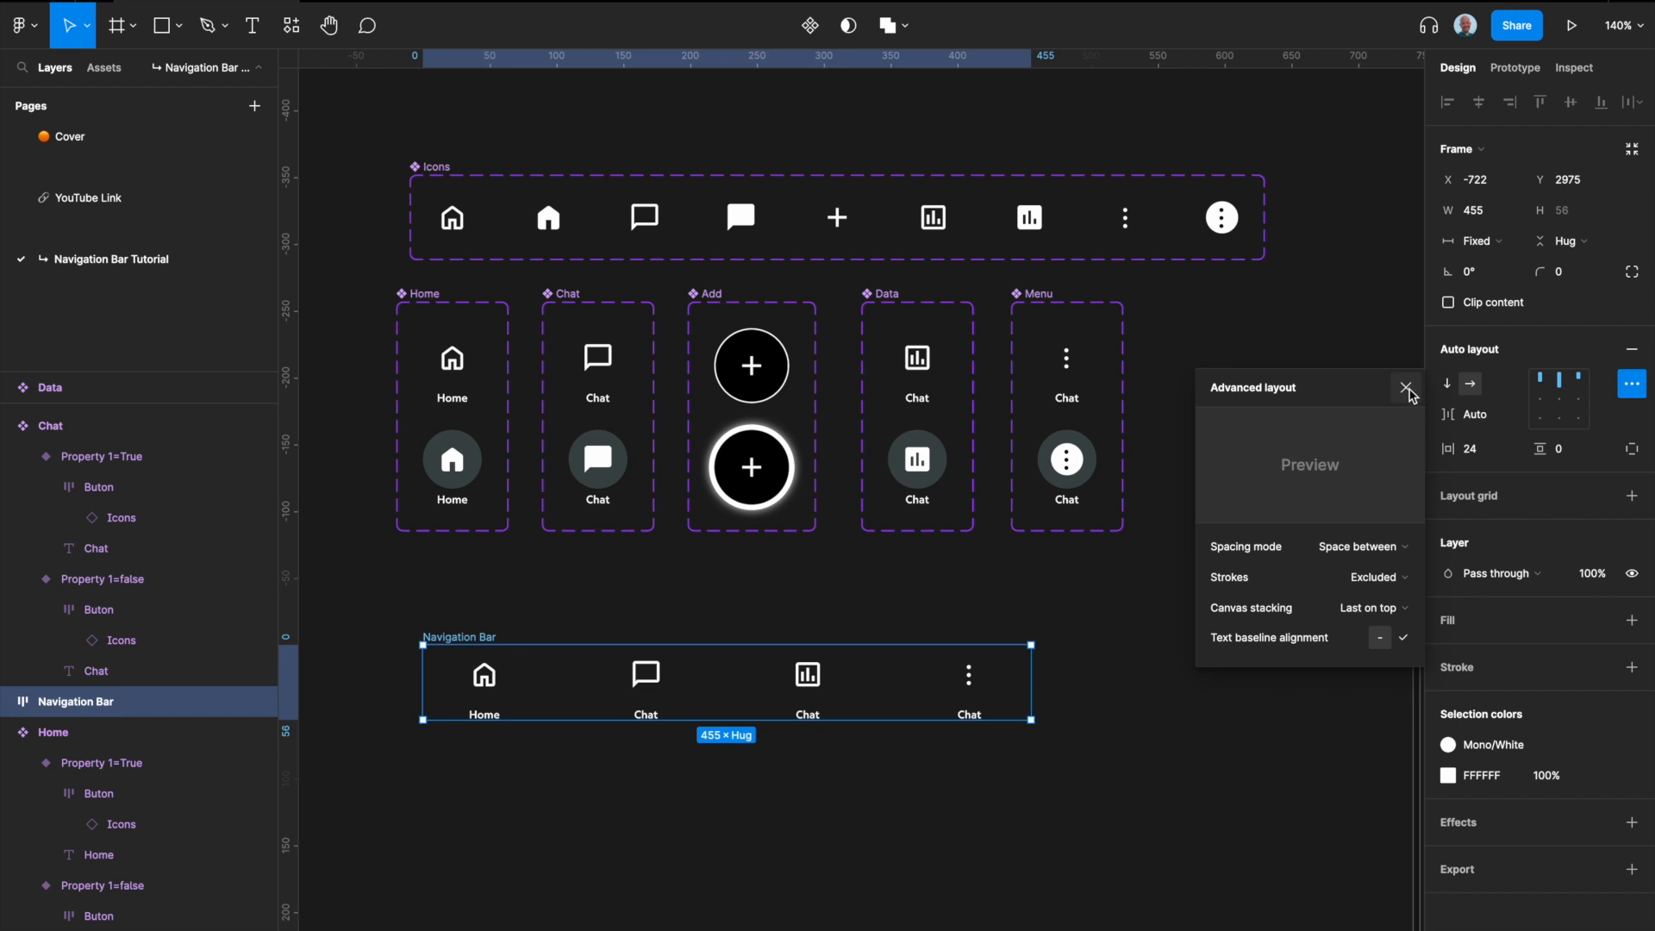
click(1408, 392)
click(1203, 624)
Step: Give the Navigation Bar frame individual padding values with a bottom padding of 48
click(499, 635)
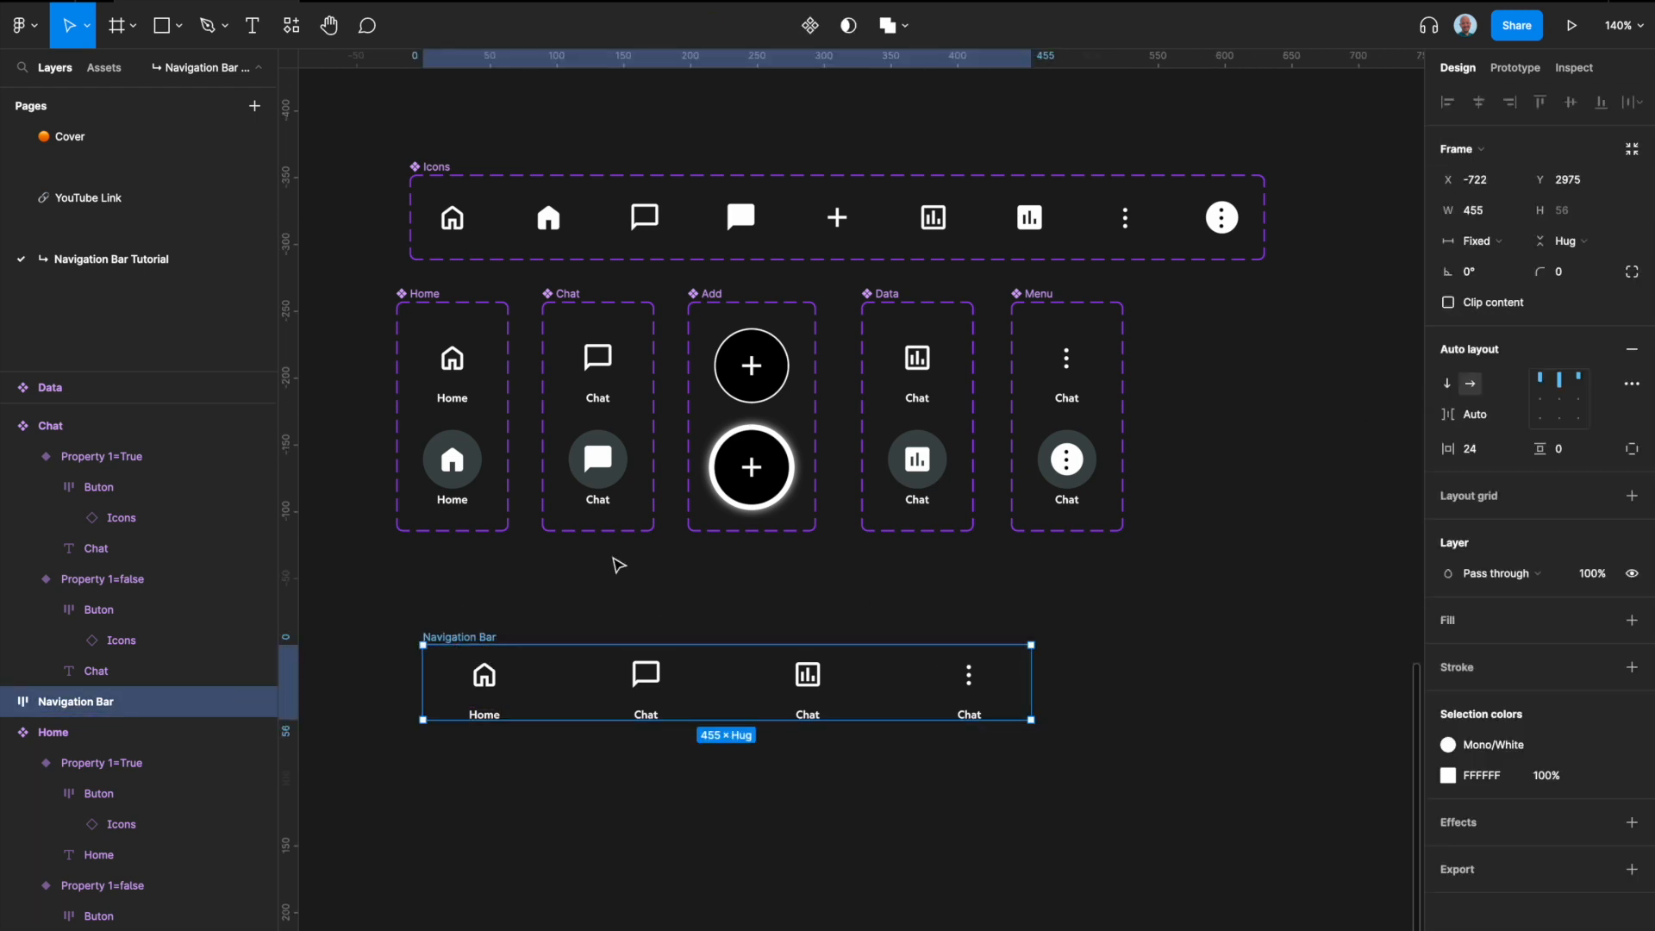
click(1634, 448)
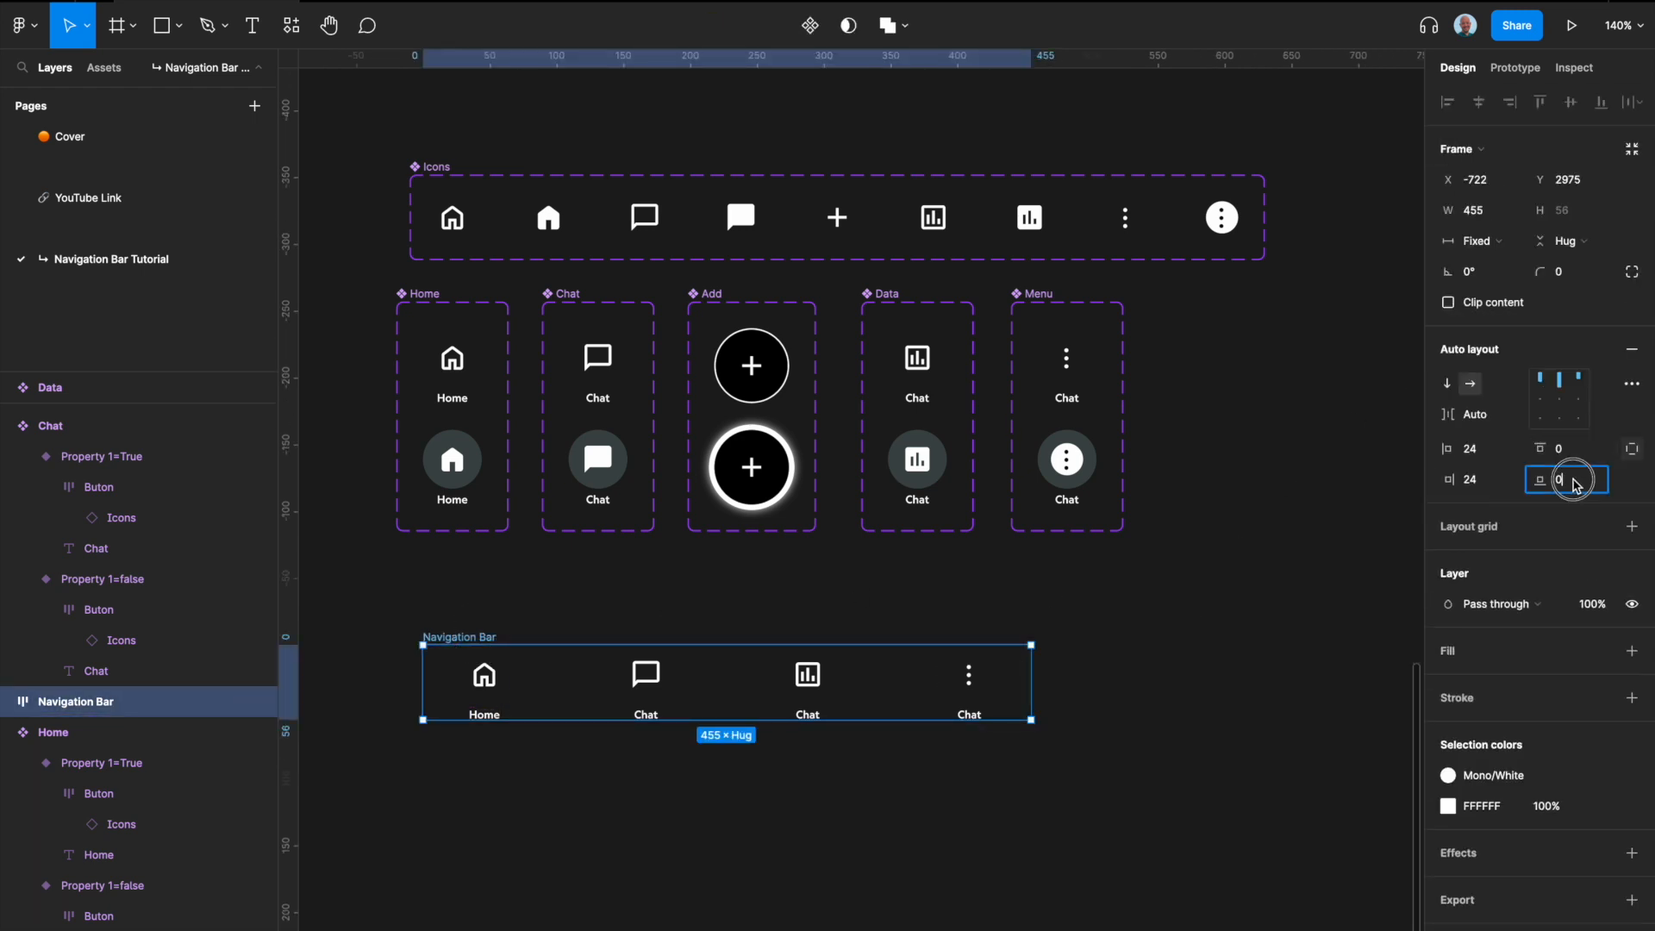
text(48)
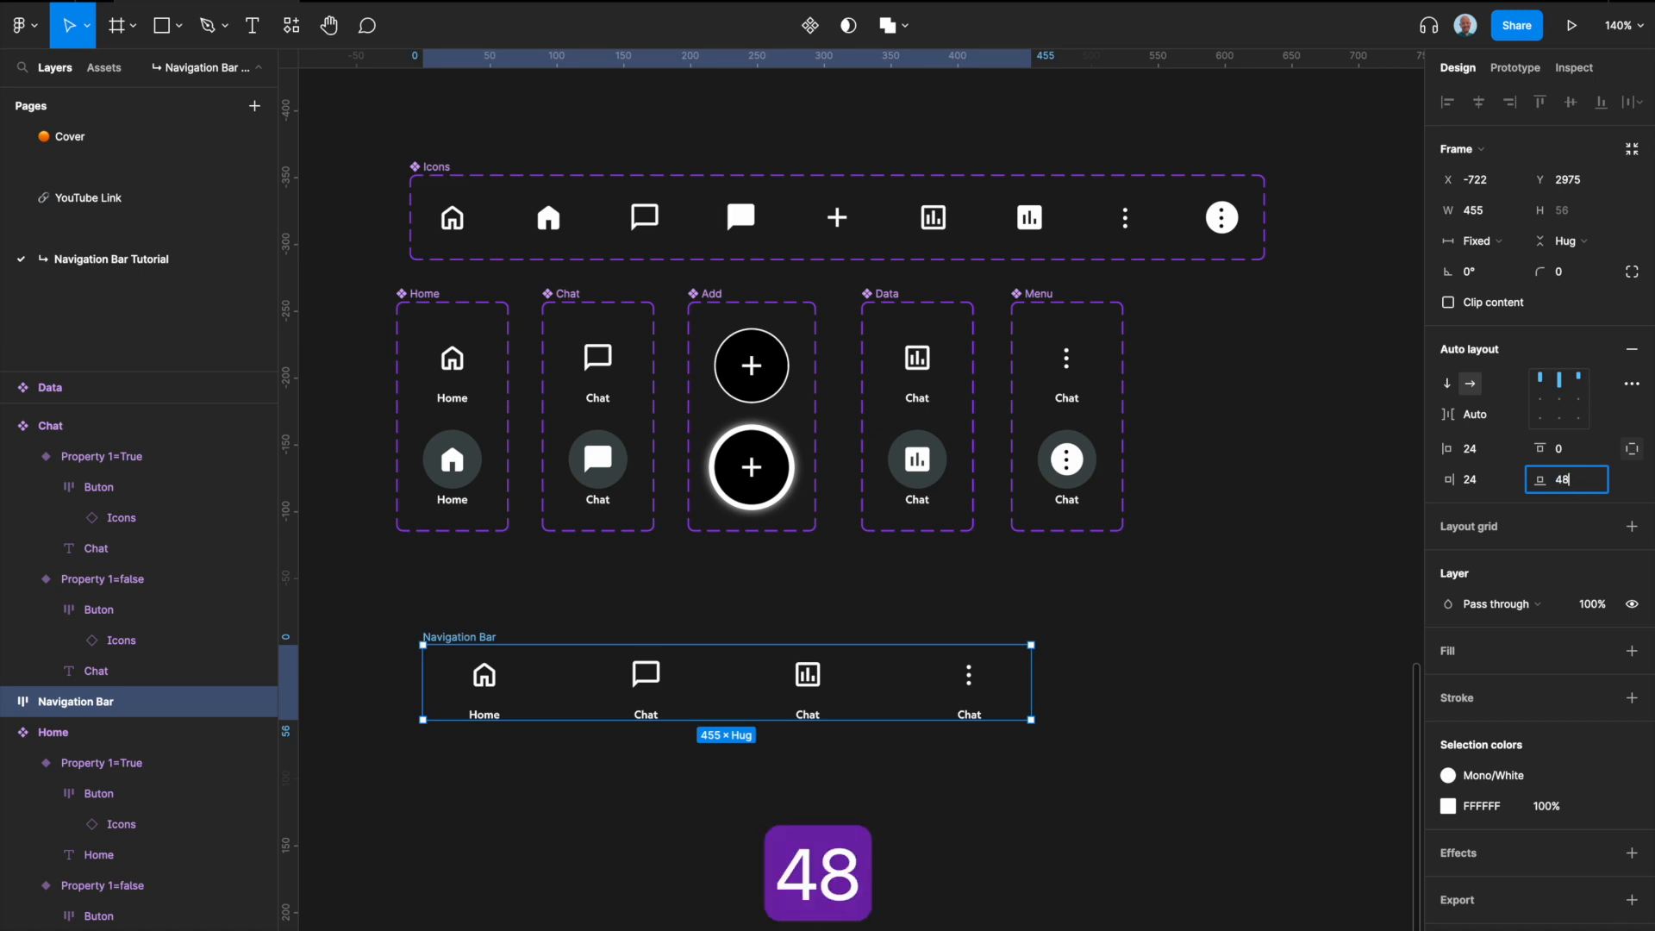
key(Return)
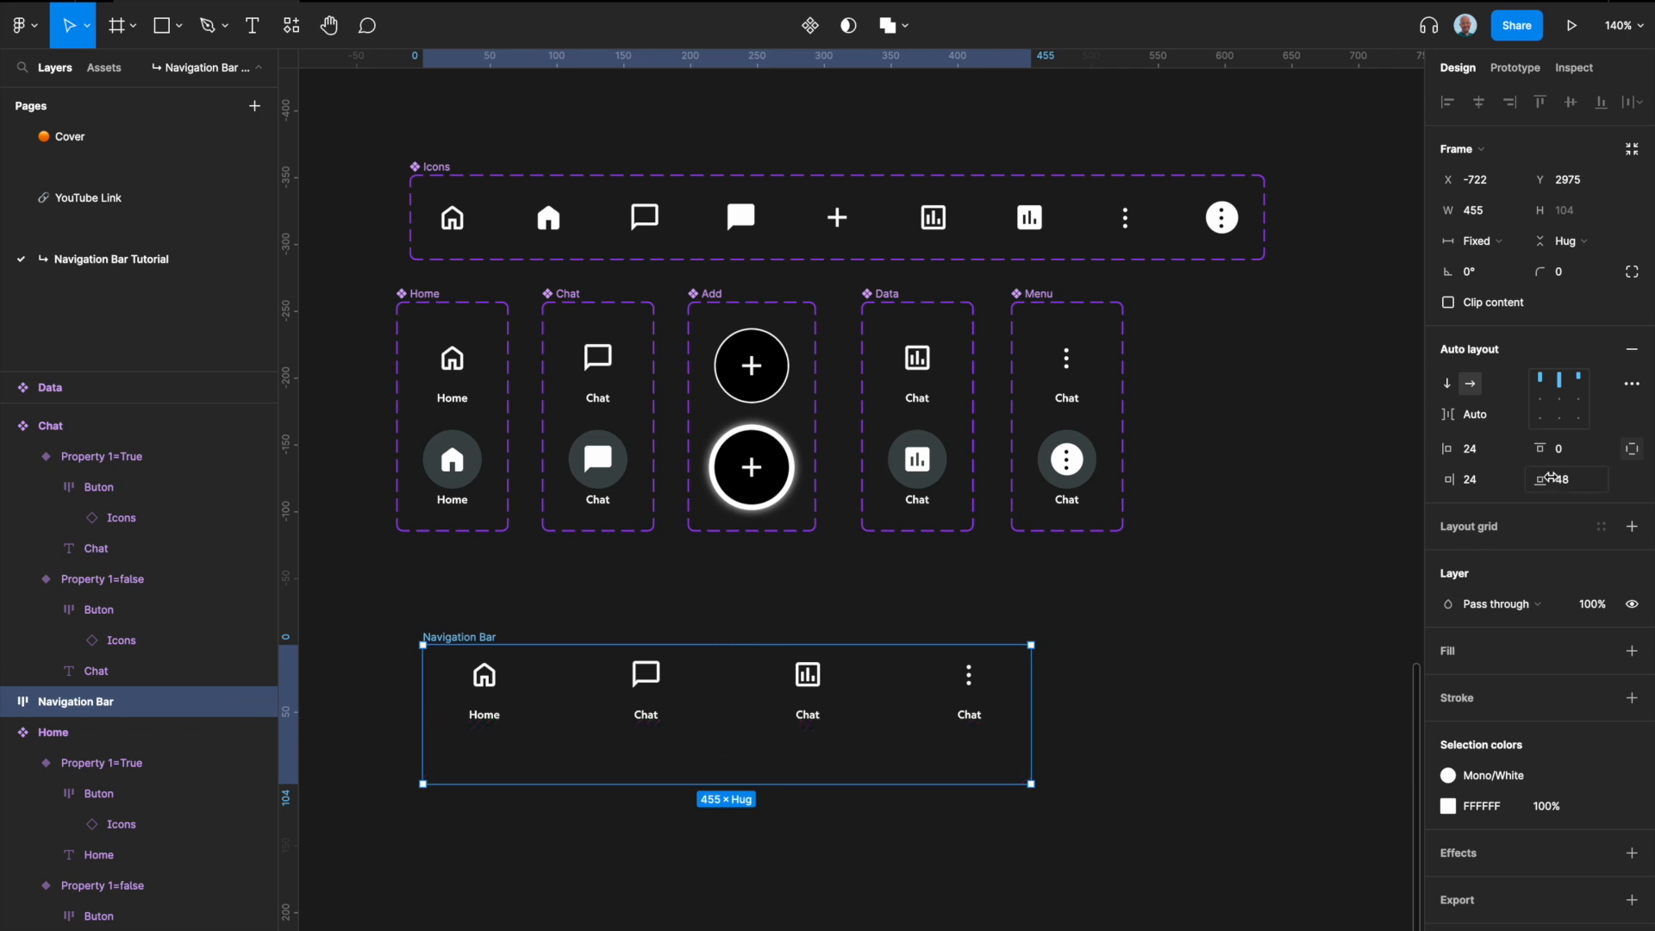
Step: Set the Navigation Bar frame's top padding to 8
click(1577, 455)
text(16)
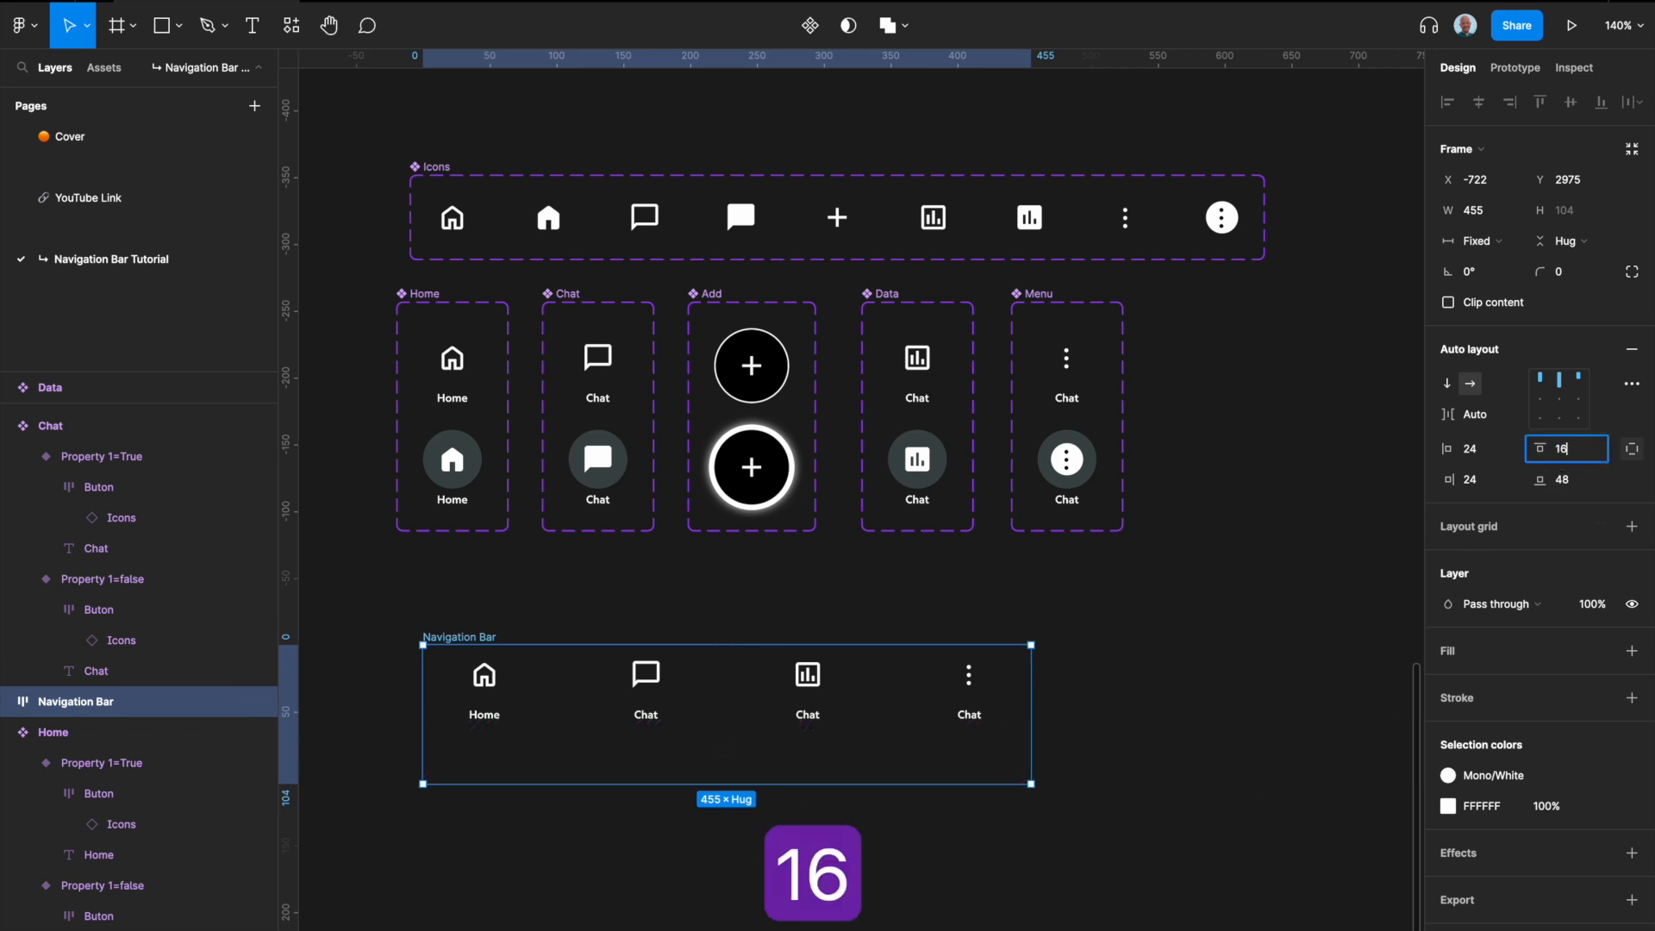
key(Return)
click(1569, 449)
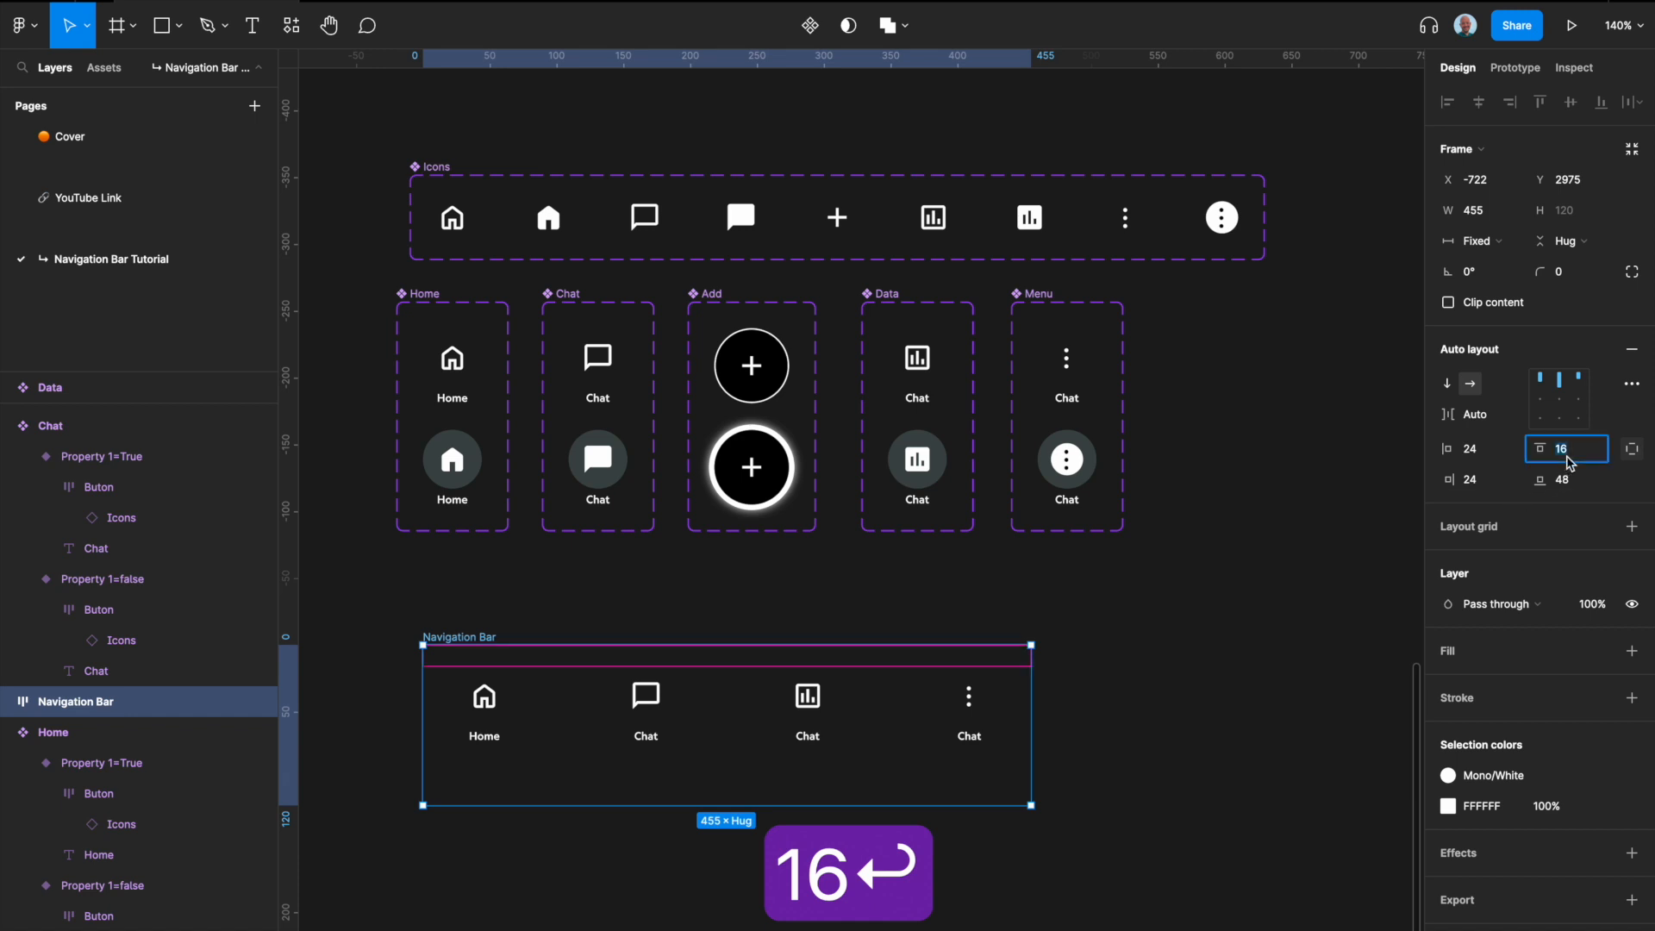
text(8)
key(Return)
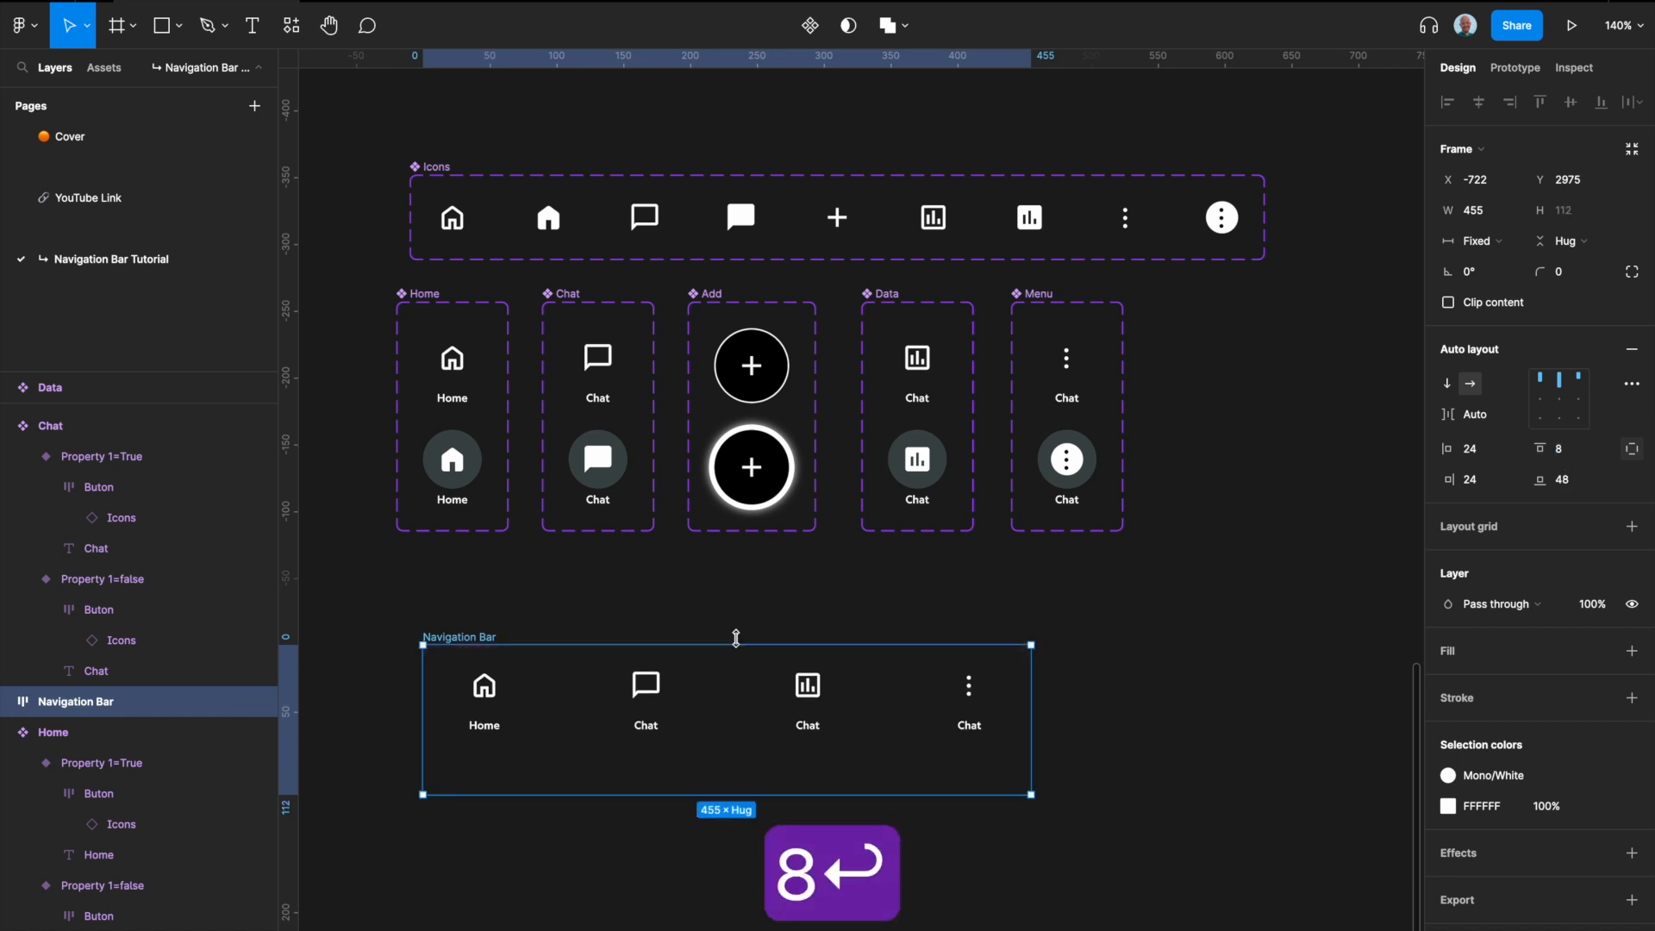
drag(733, 645, 732, 639)
key(super+z)
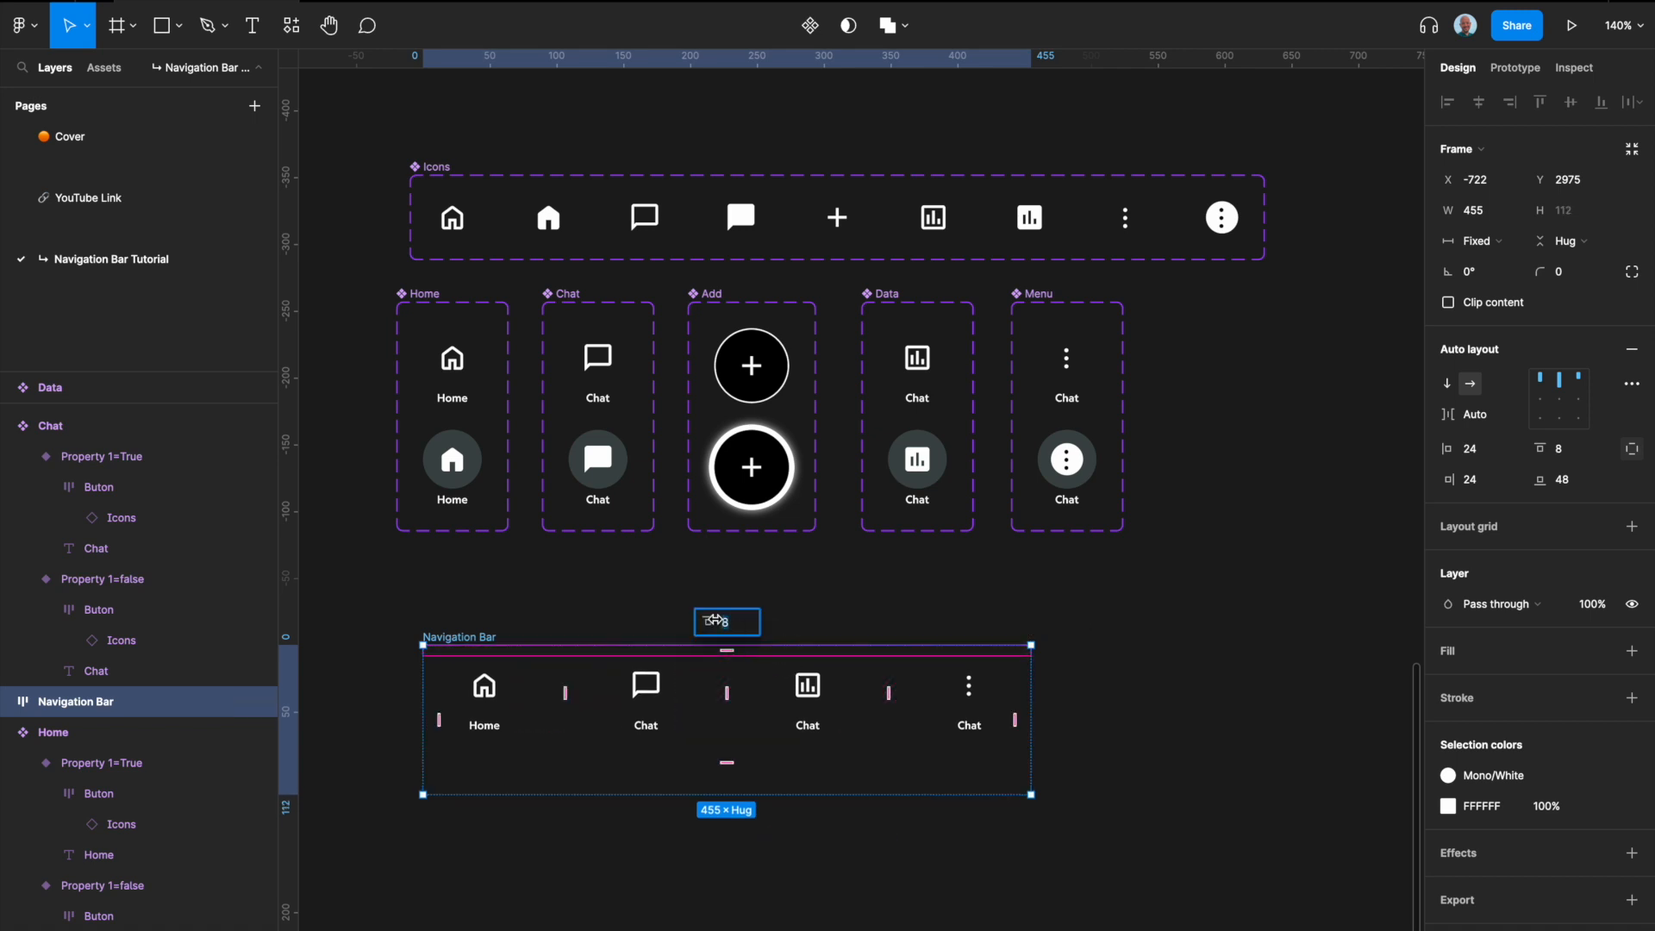
click(842, 613)
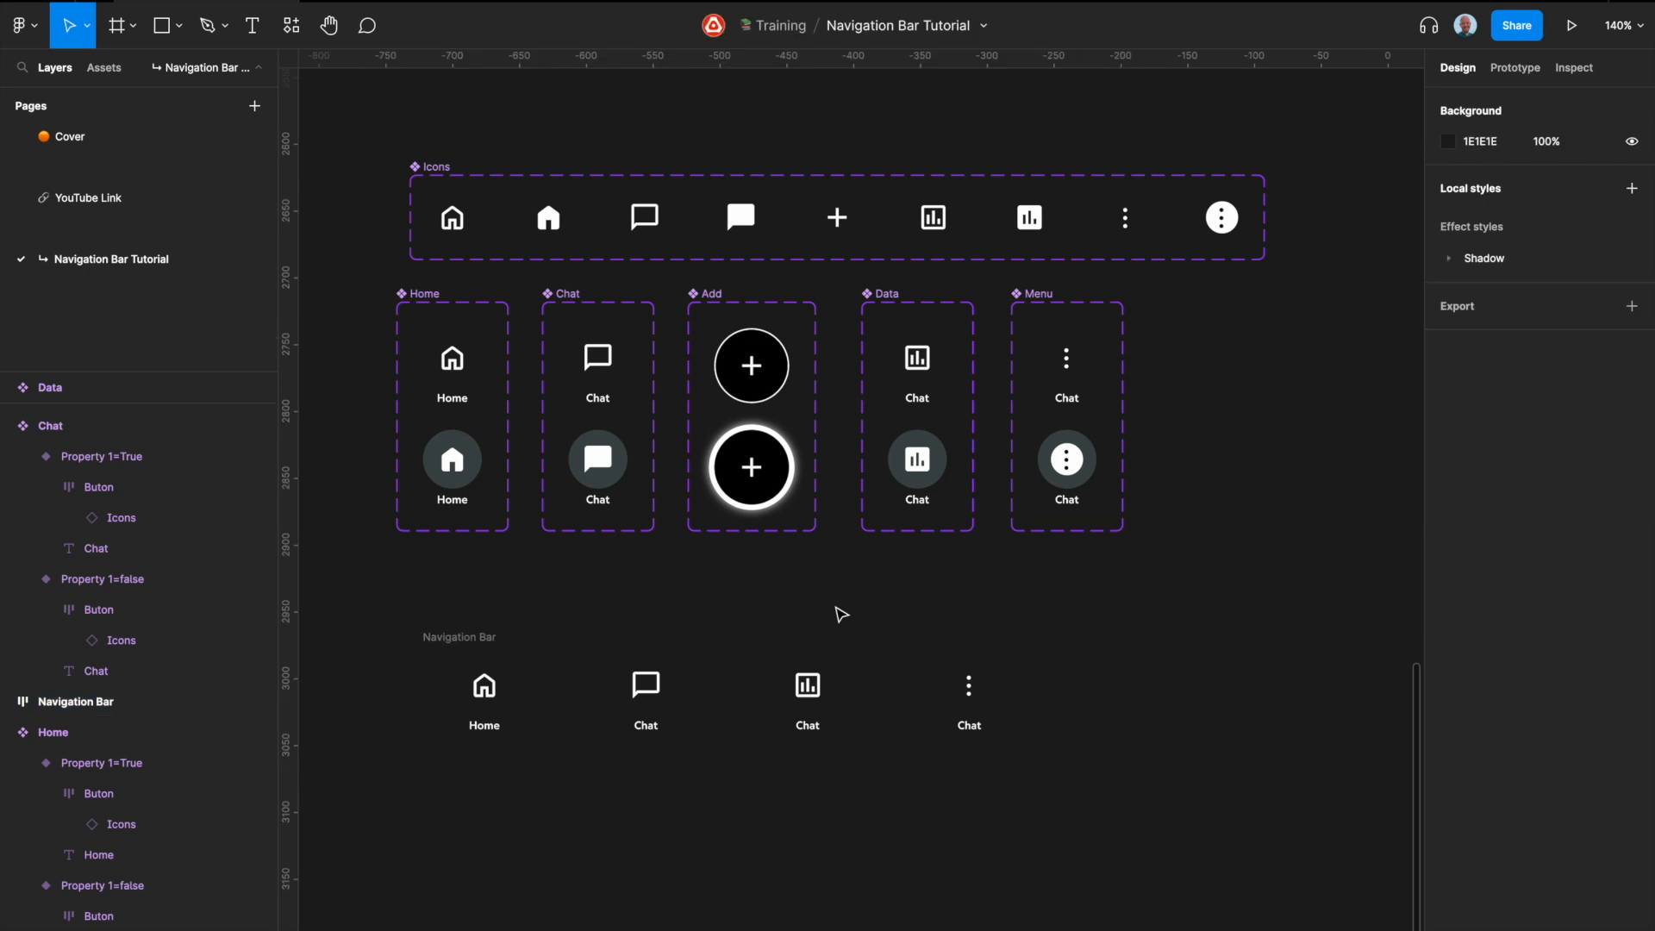
Step: Duplicate the Chat instance inside the Navigation Bar to add a fifth item in the middle
click(479, 640)
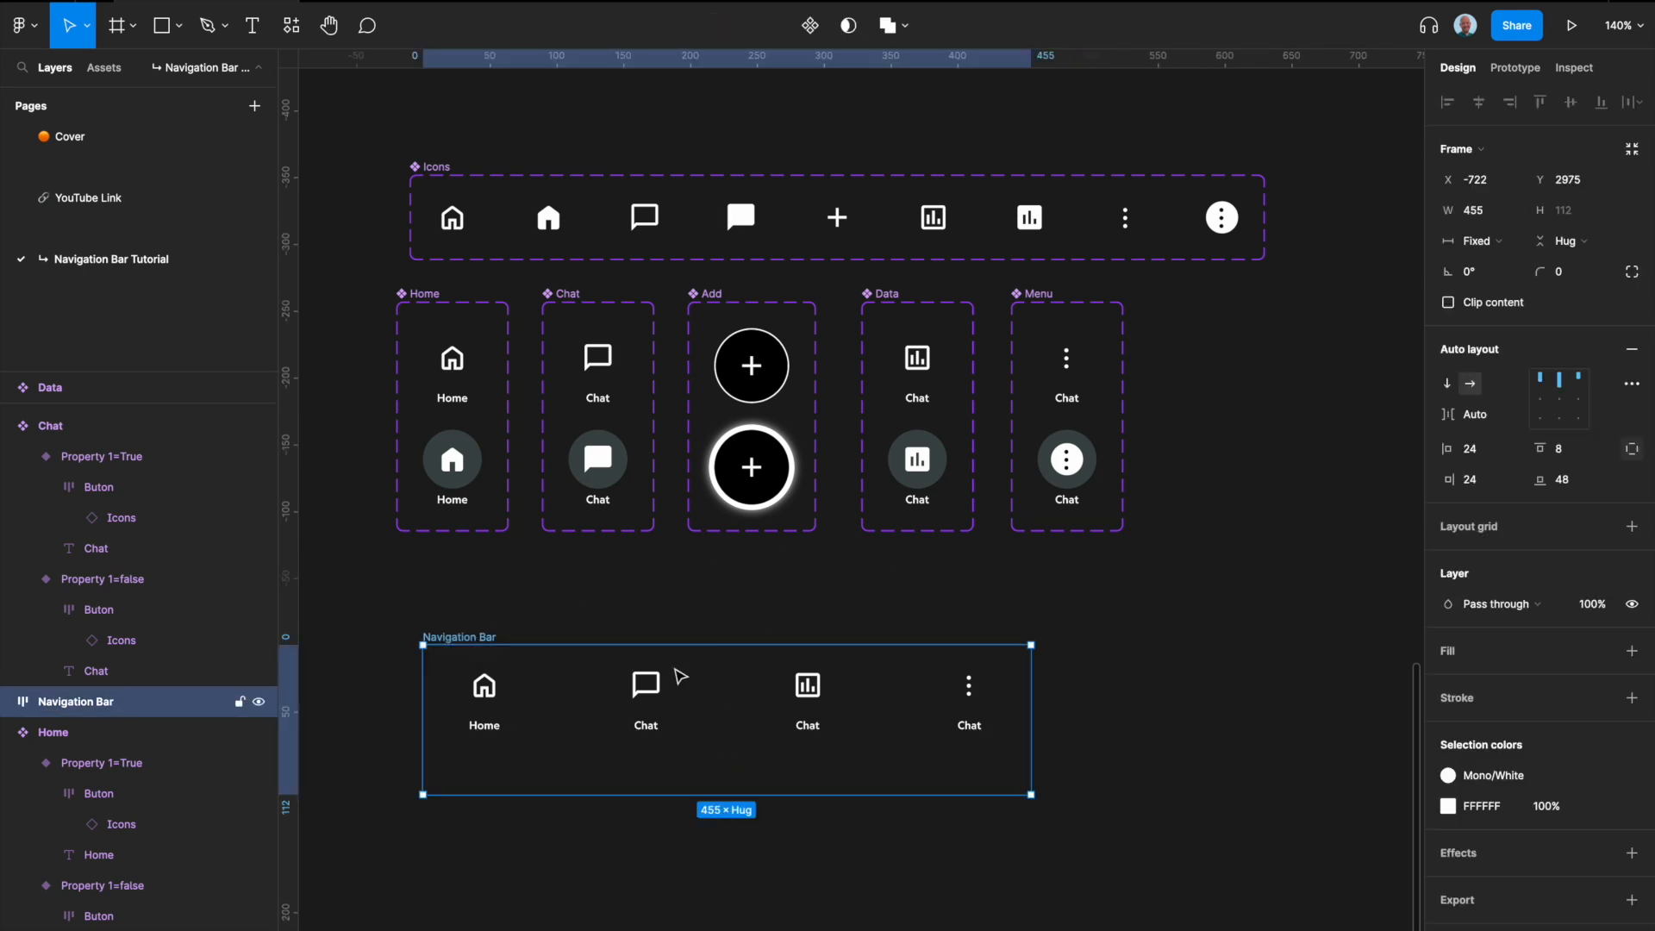
click(647, 690)
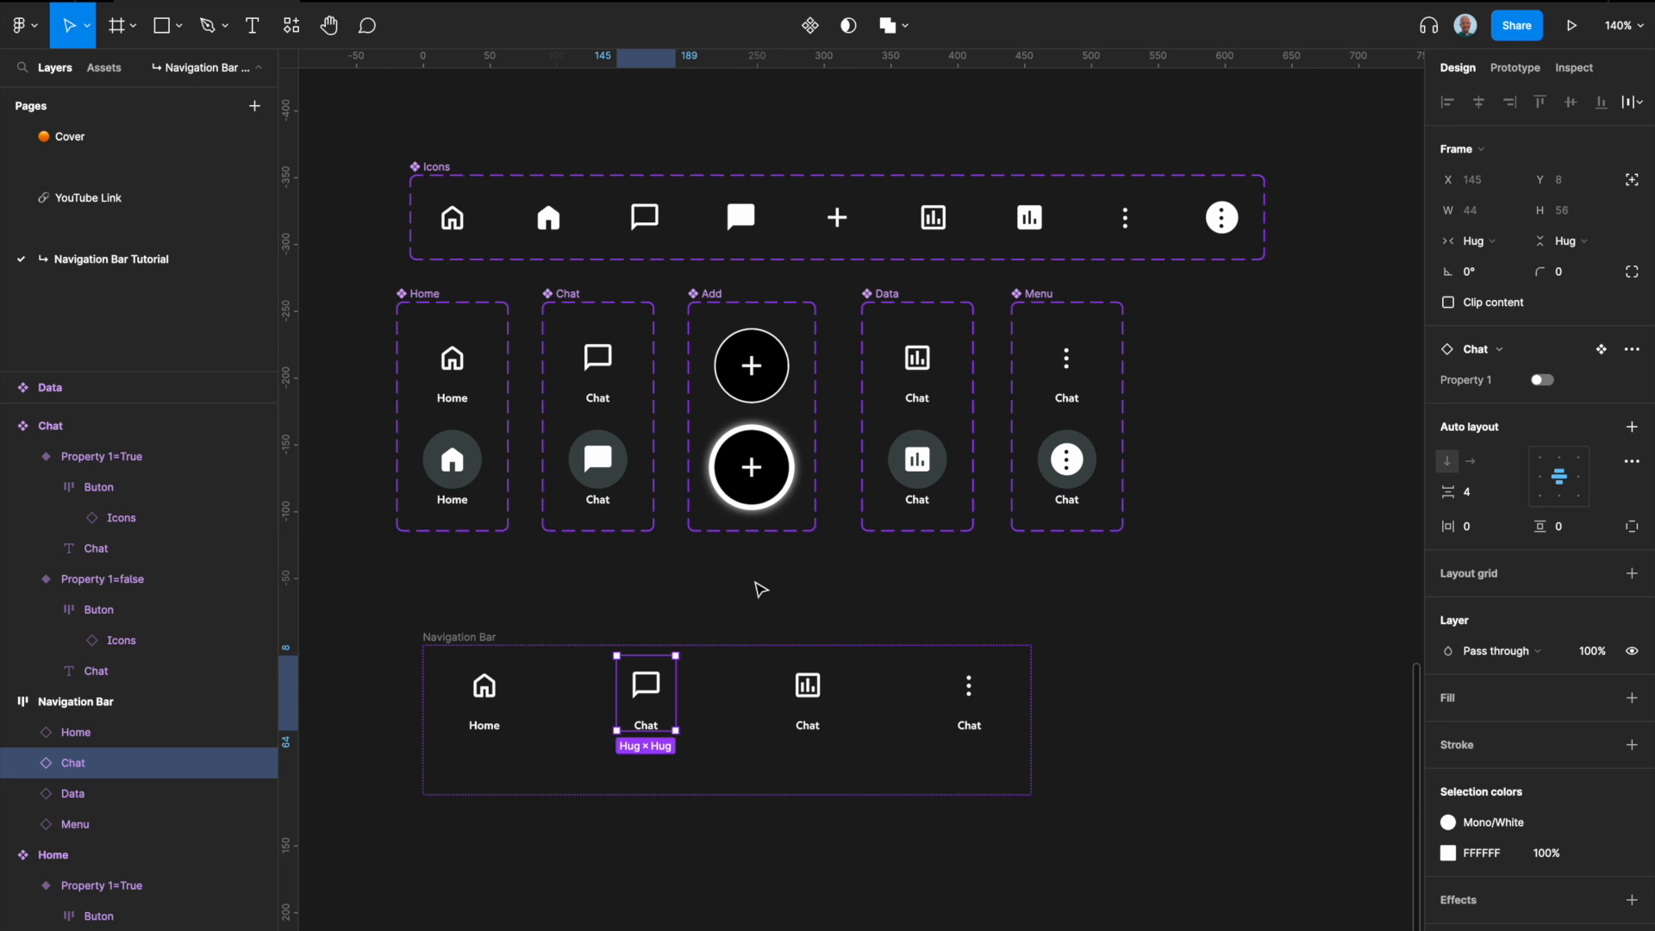
key(ctrl+d)
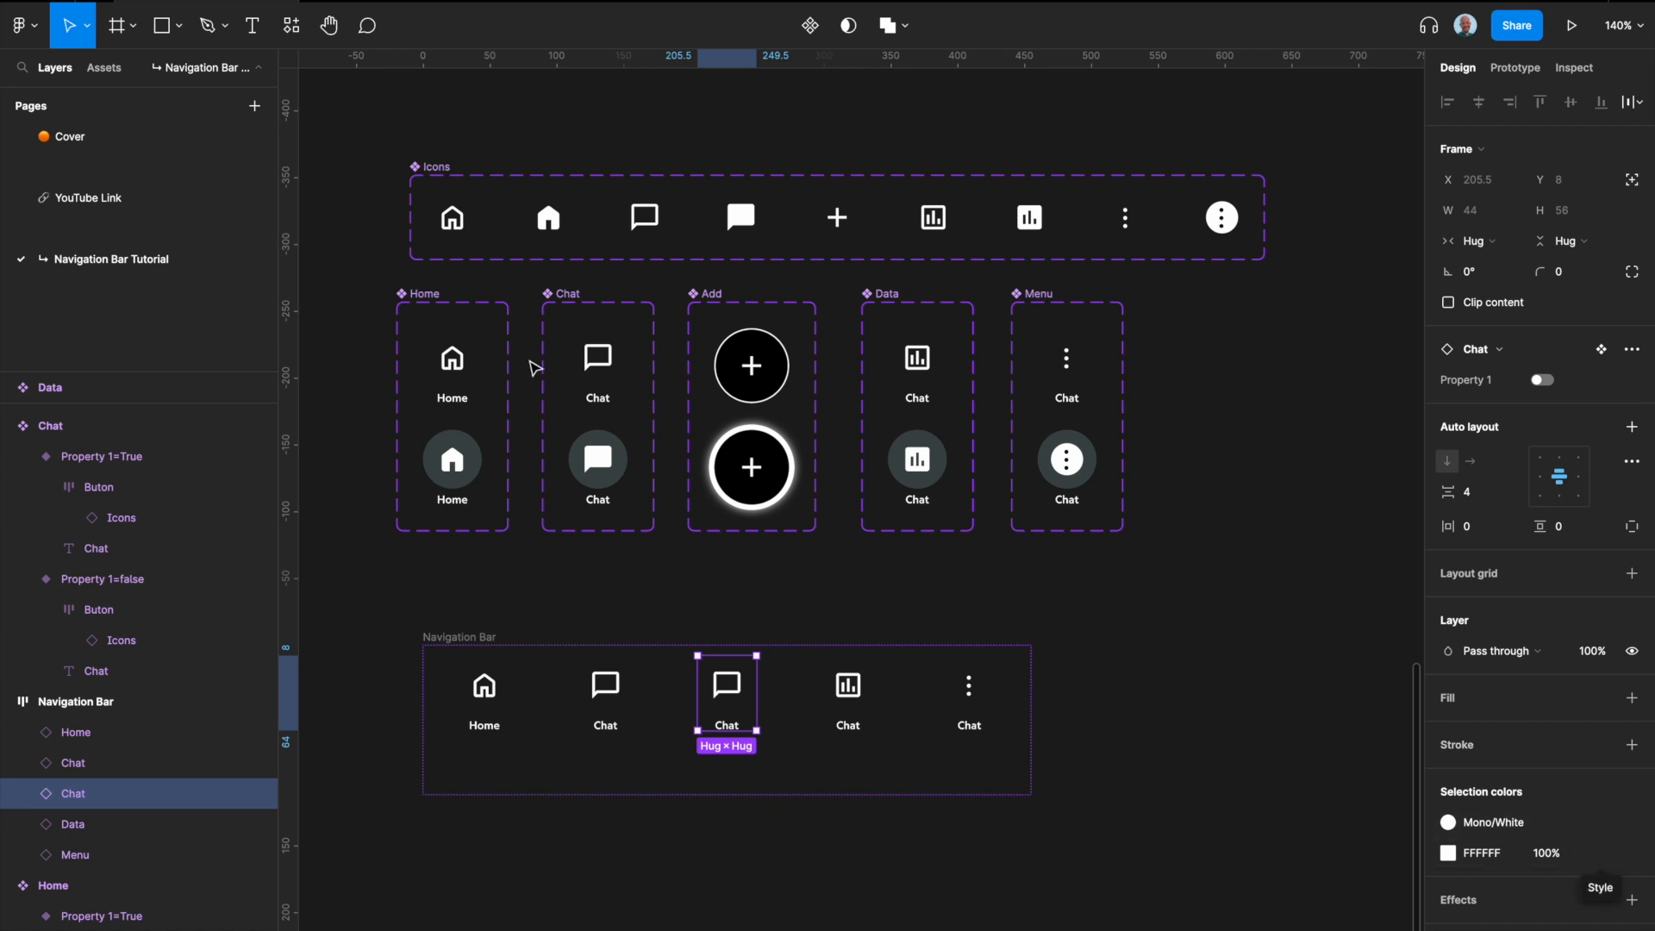
Step: Replace the FFFFFF colour across the Home, Chat, Data and Menu component sets with the Mono/White style
click(466, 297)
shift+click(562, 297)
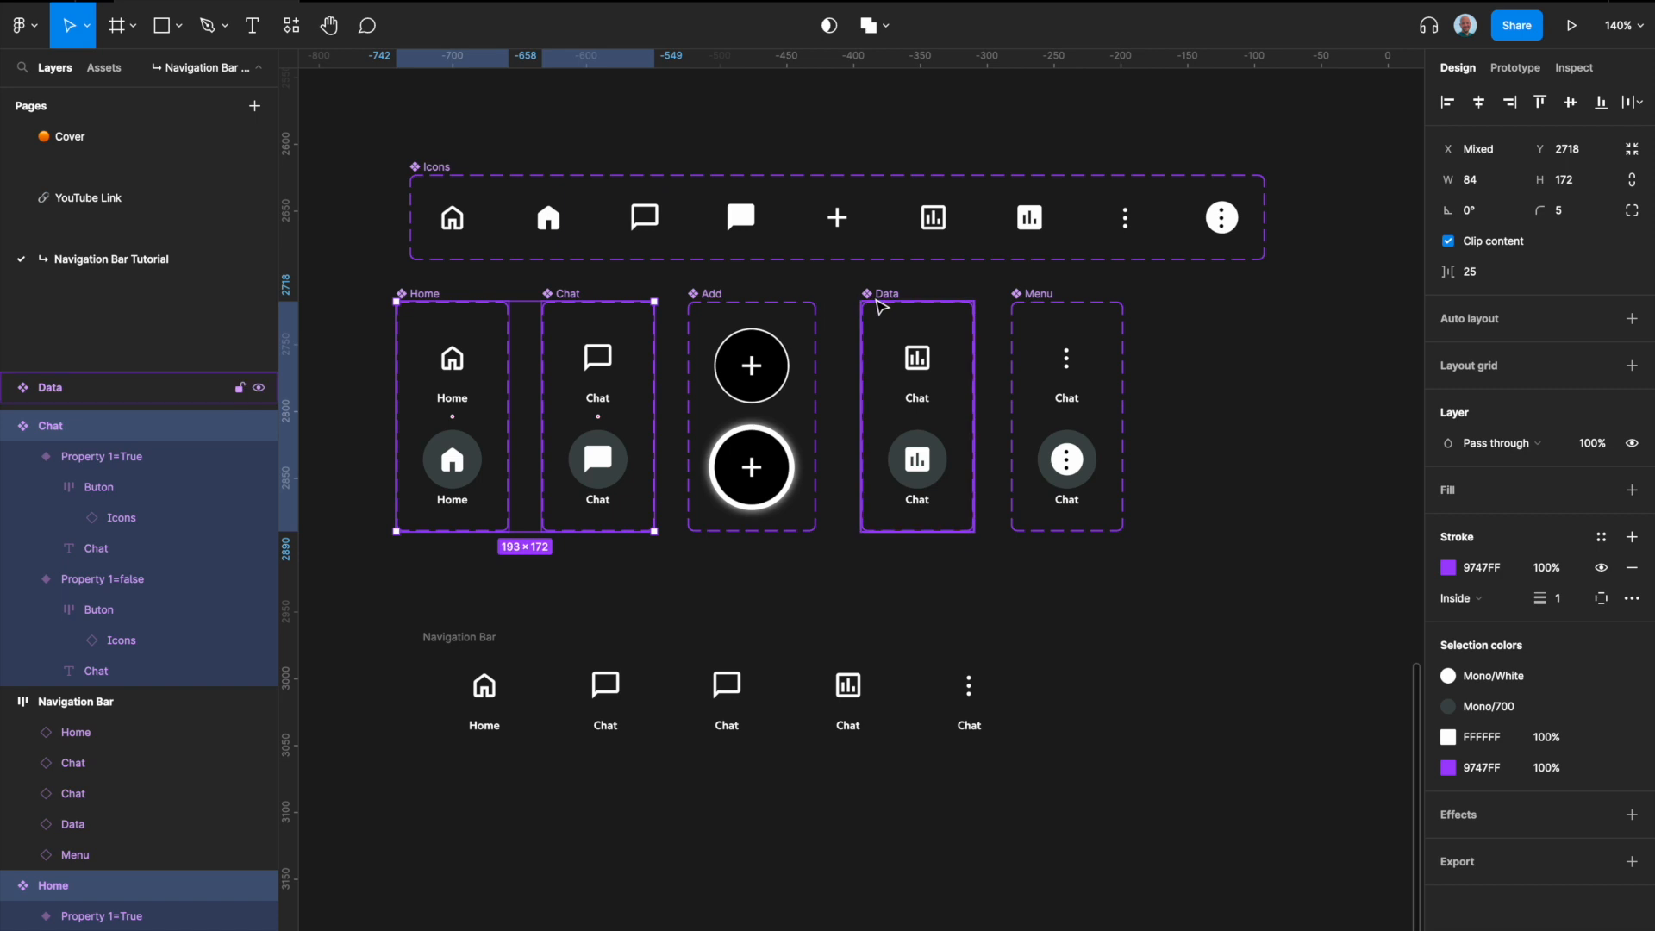
shift+click(887, 298)
shift+click(1037, 300)
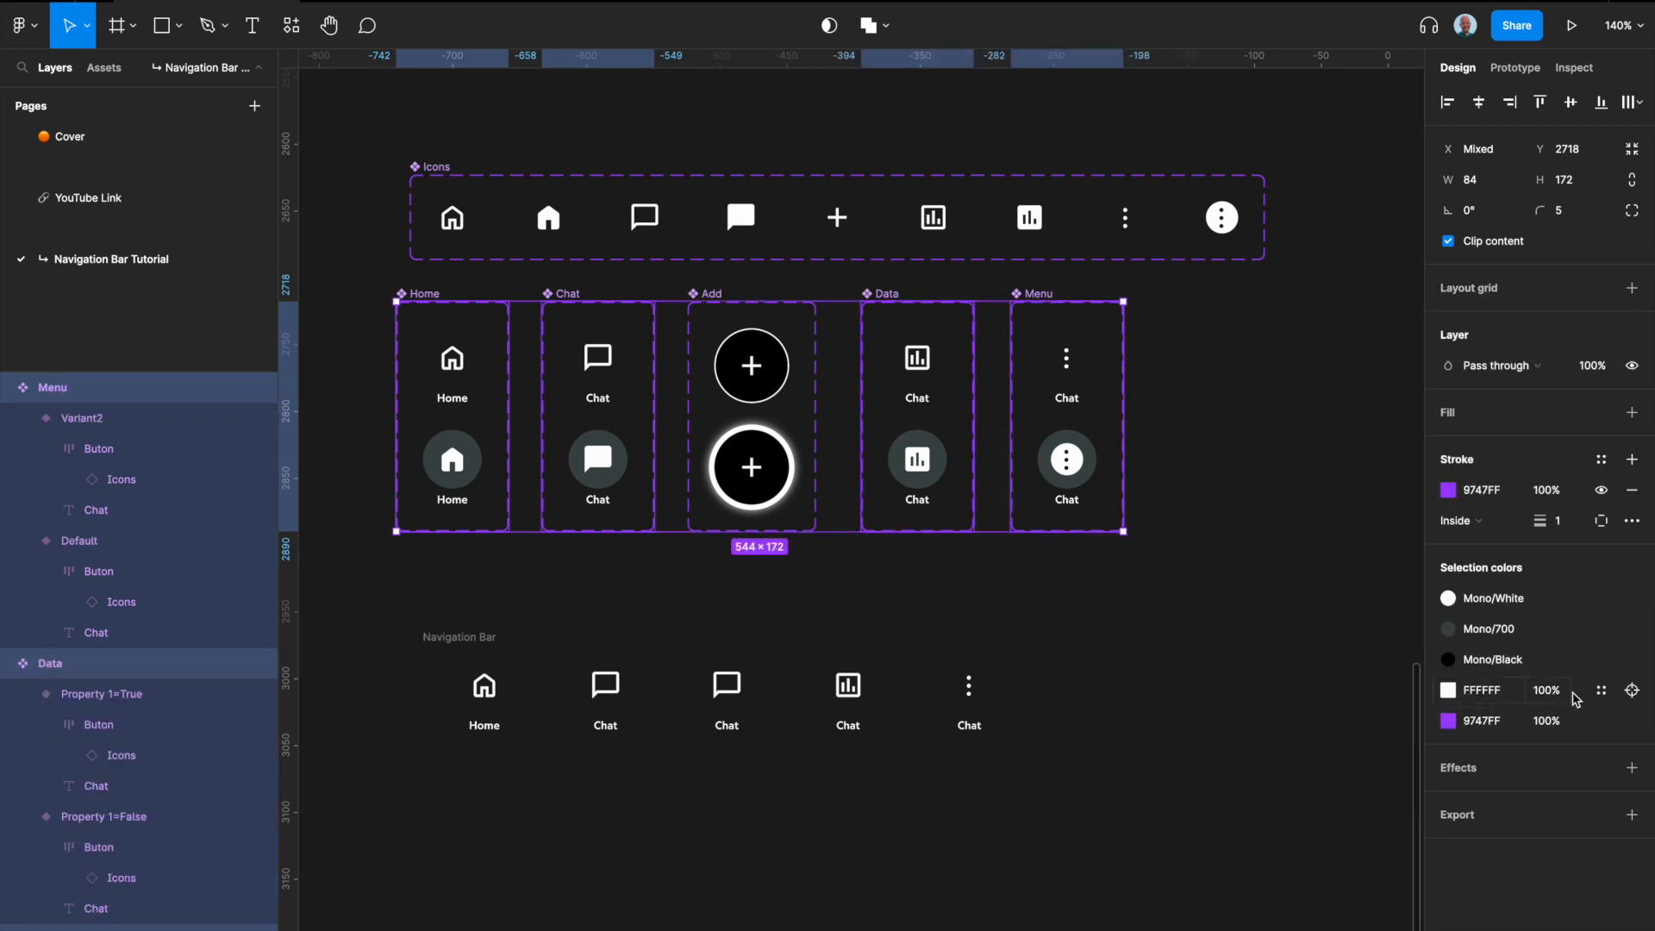
click(1601, 689)
scroll(1314, 862, down, 5)
scroll(1314, 865, down, 3)
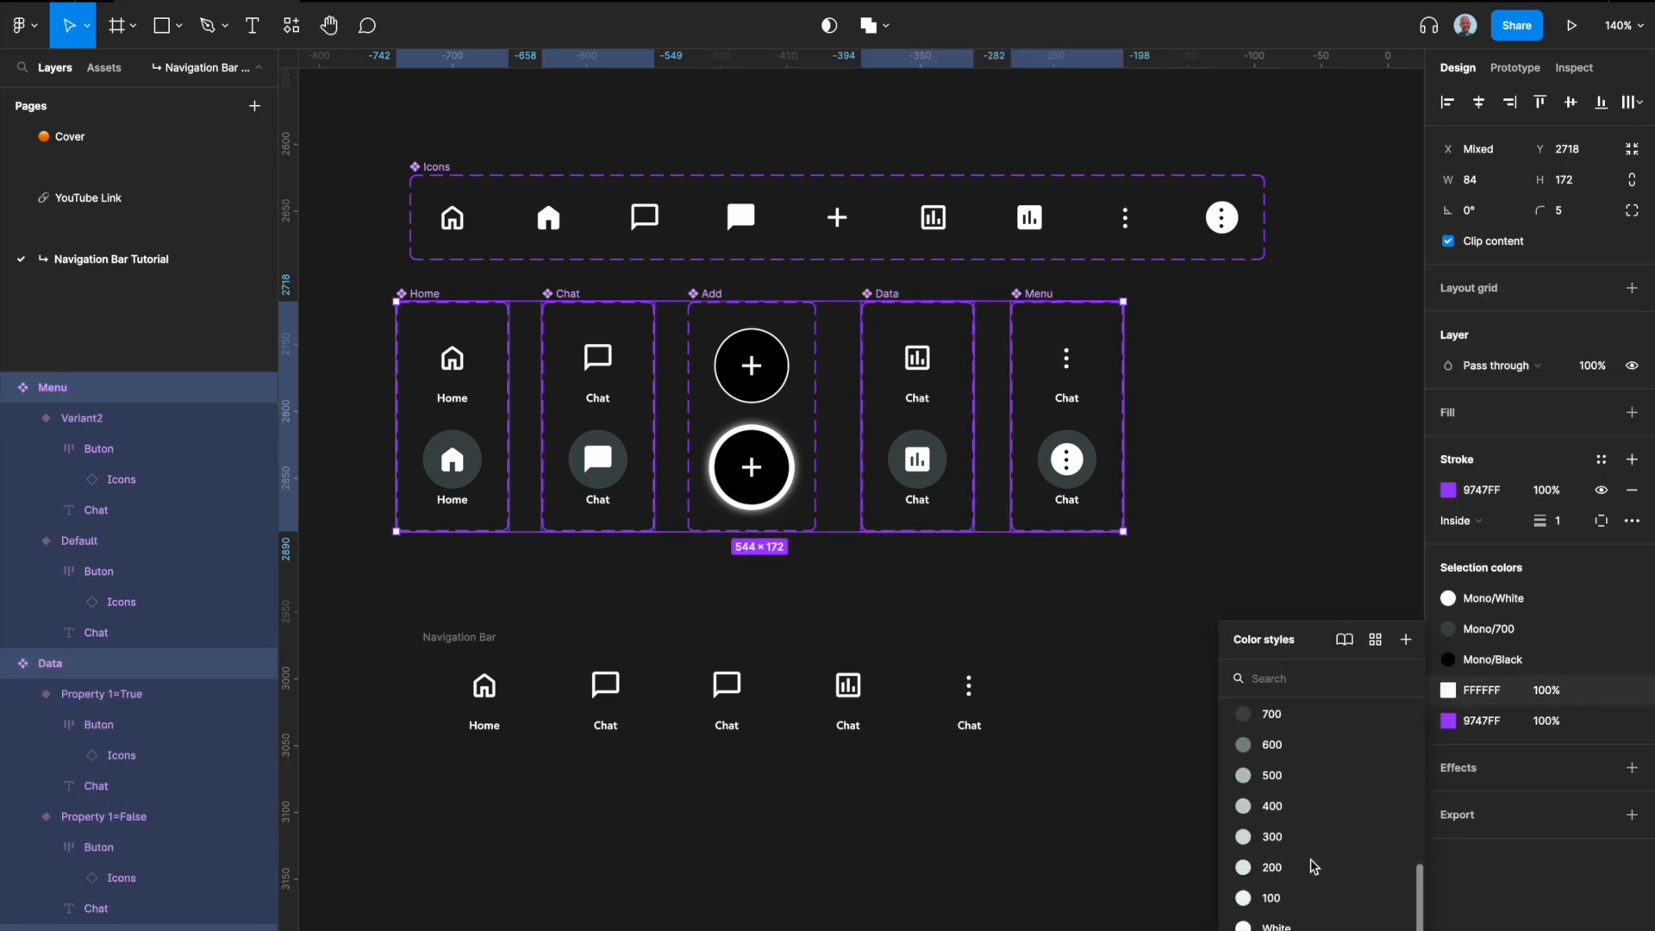
click(1294, 890)
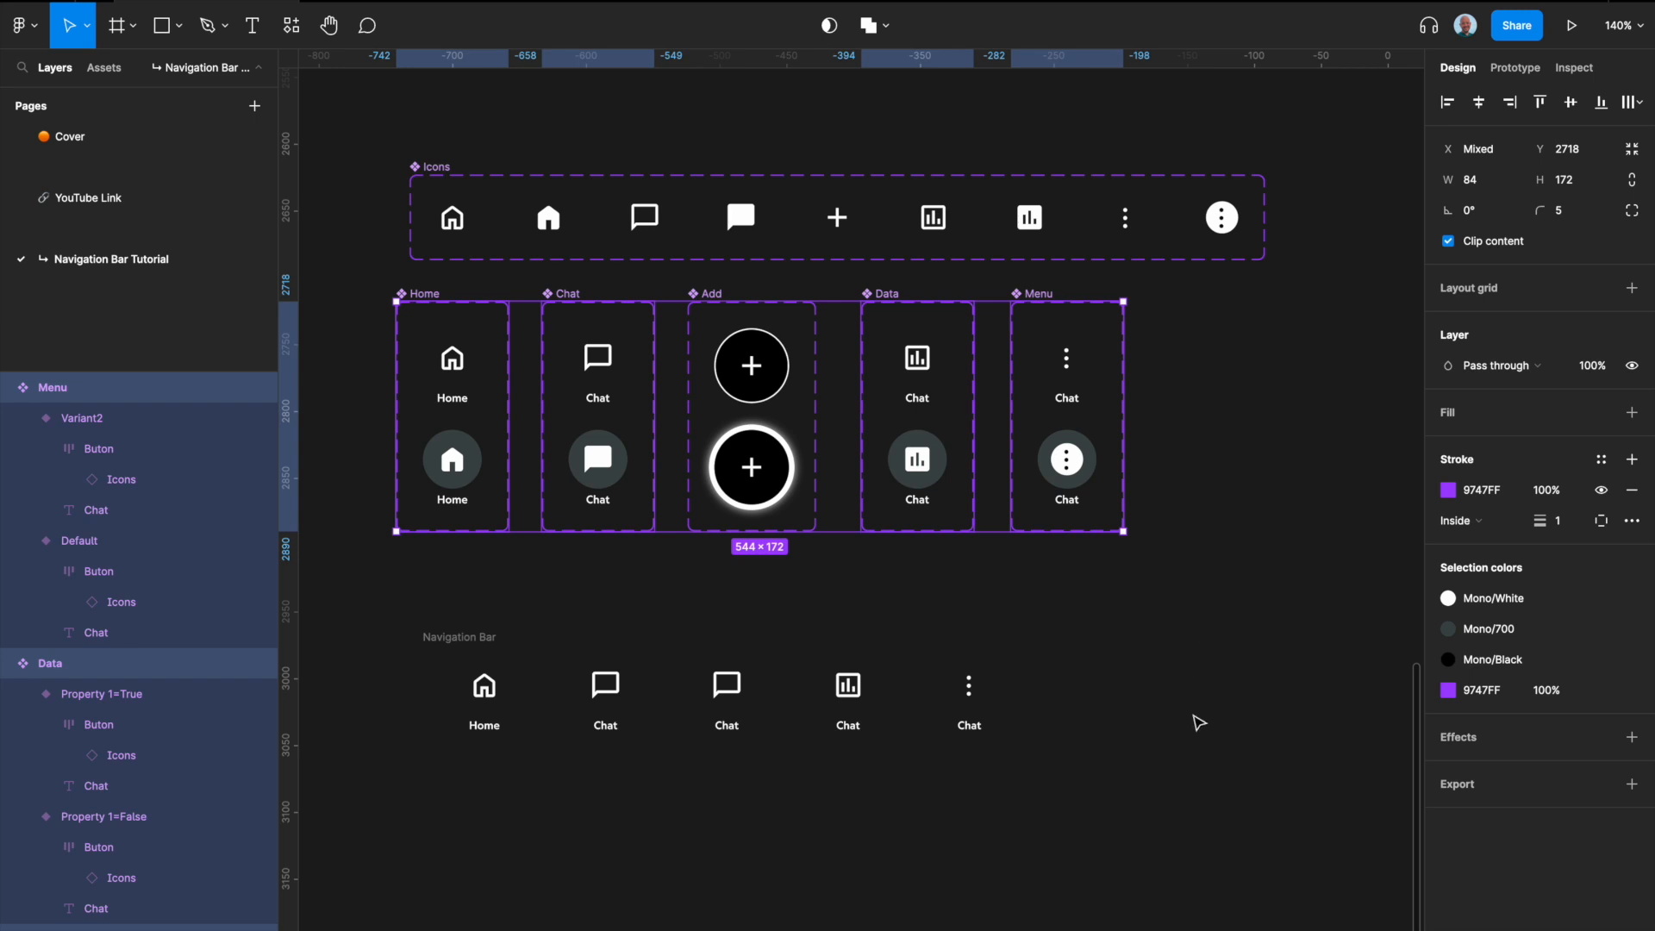
click(1198, 722)
Step: Recolour the middle Chat instance in the Navigation Bar with the Mono/900 style so it blends into the dark background
click(726, 690)
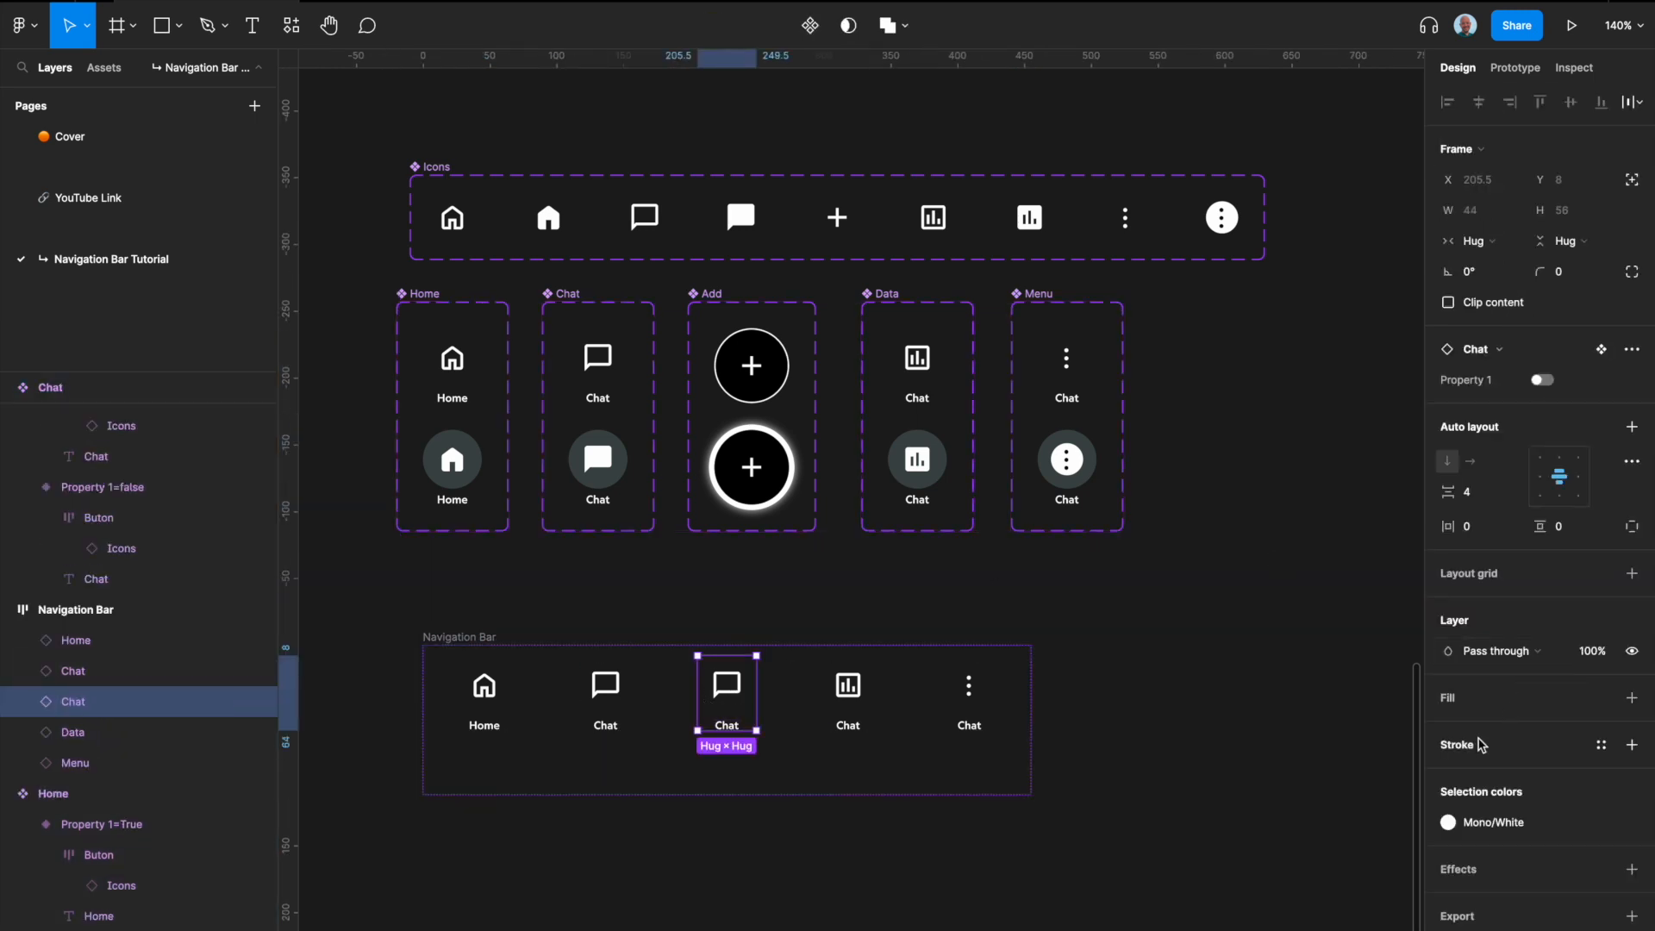
click(1487, 821)
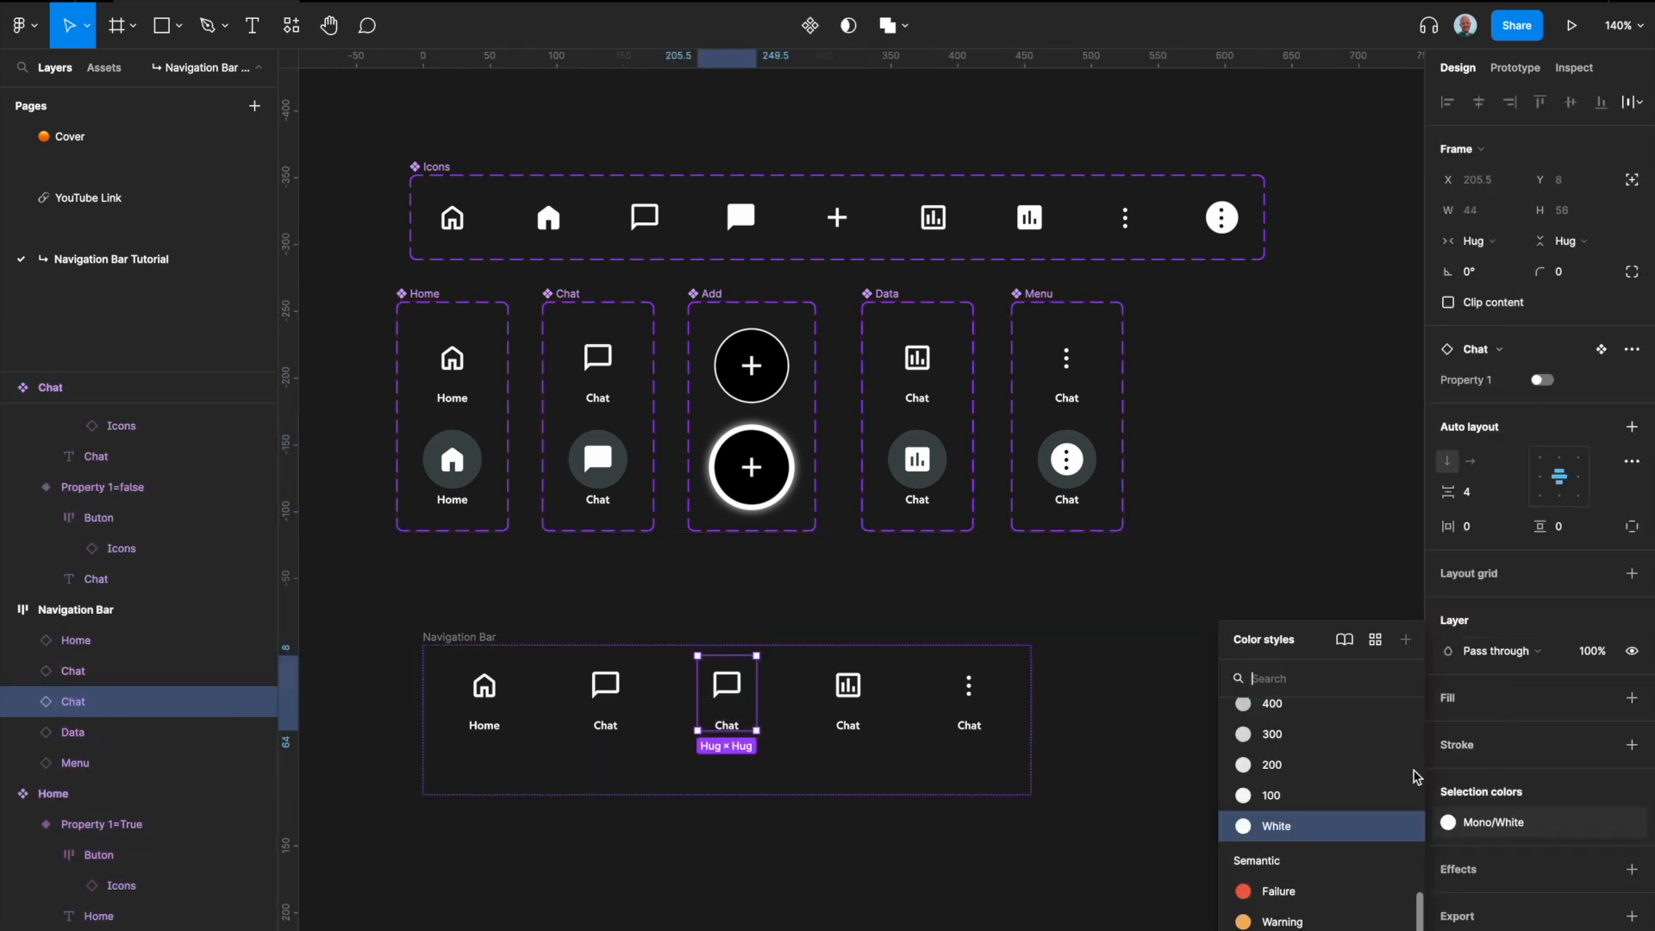
scroll(1349, 787, down, 5)
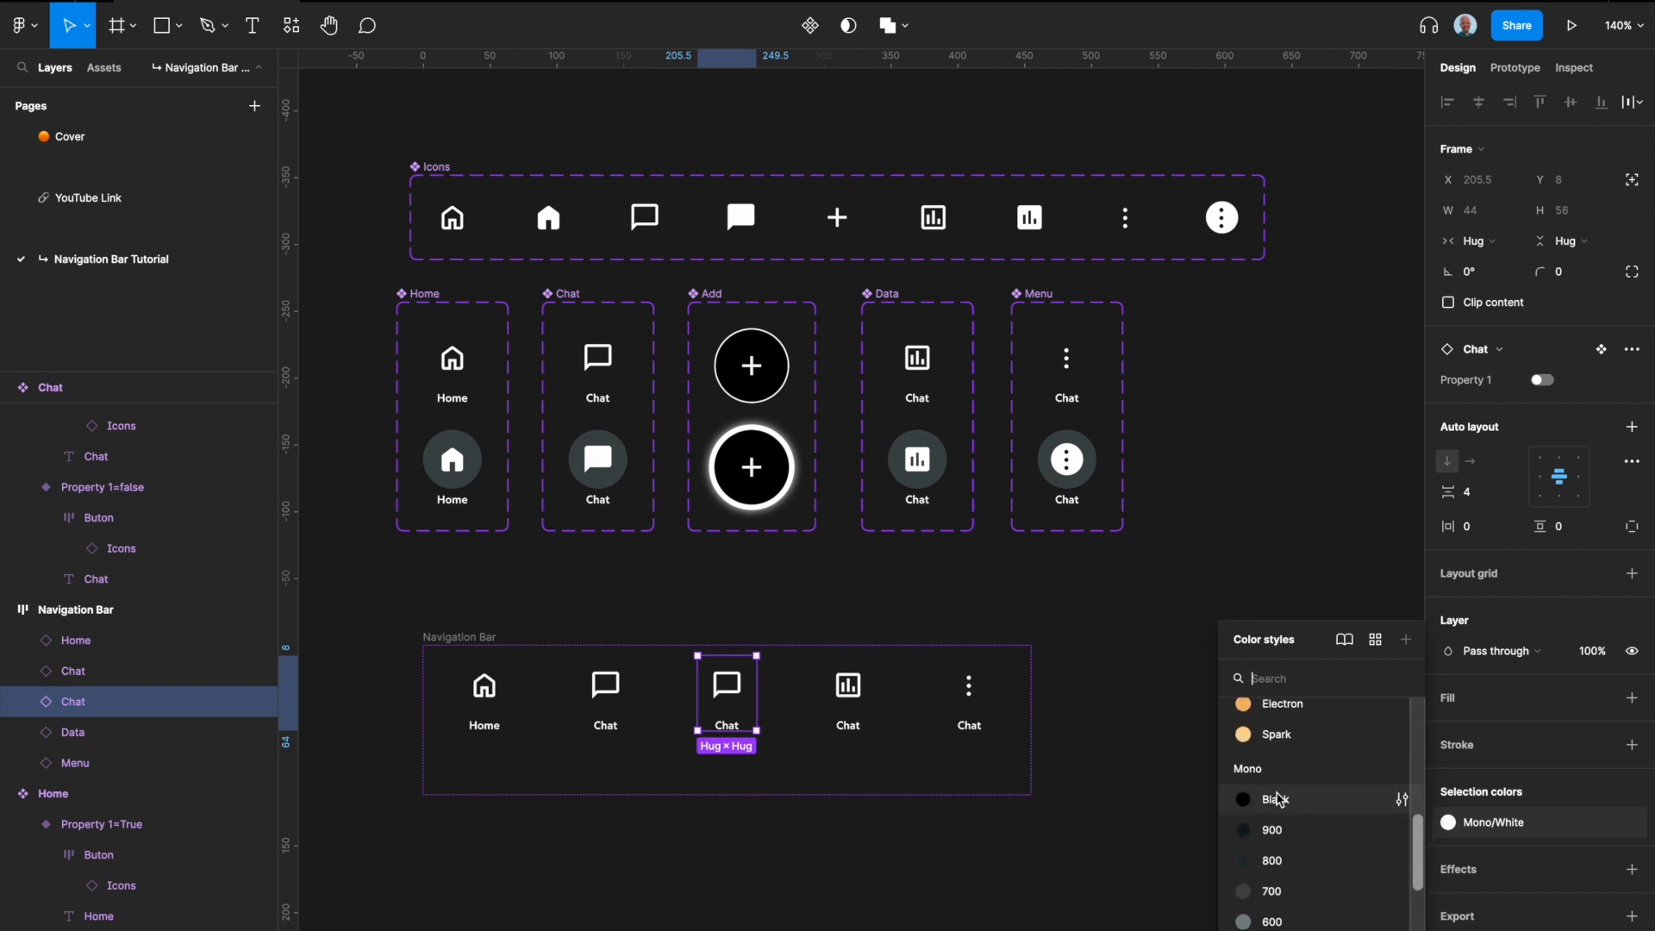
click(1283, 802)
click(1494, 821)
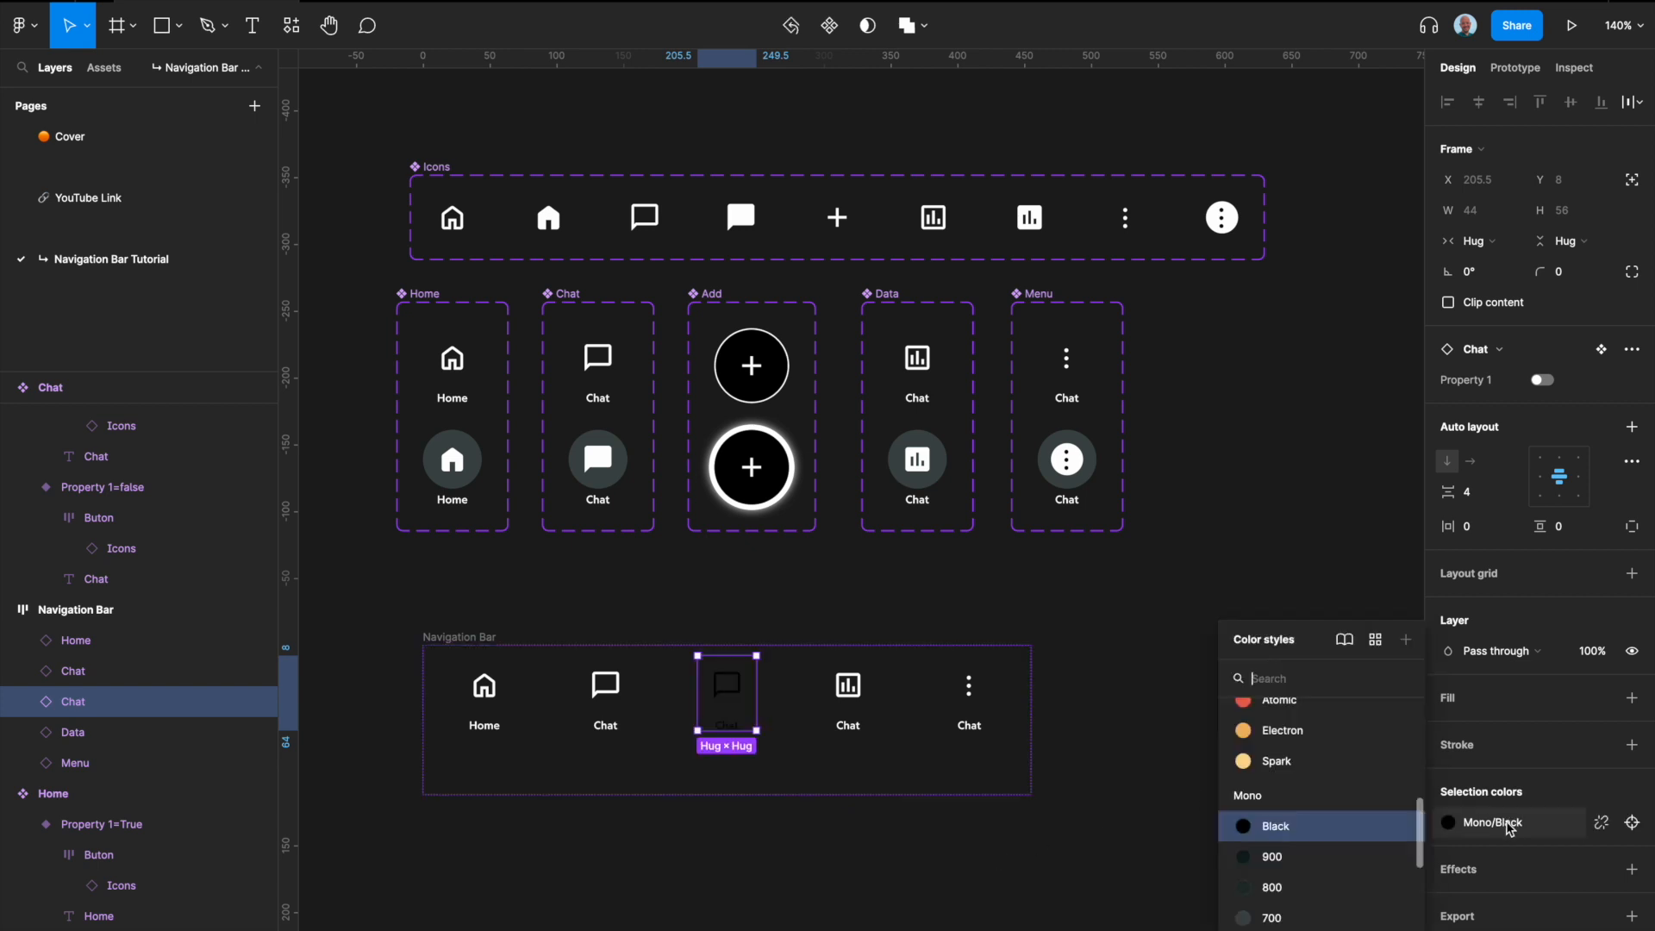
click(1291, 861)
click(980, 892)
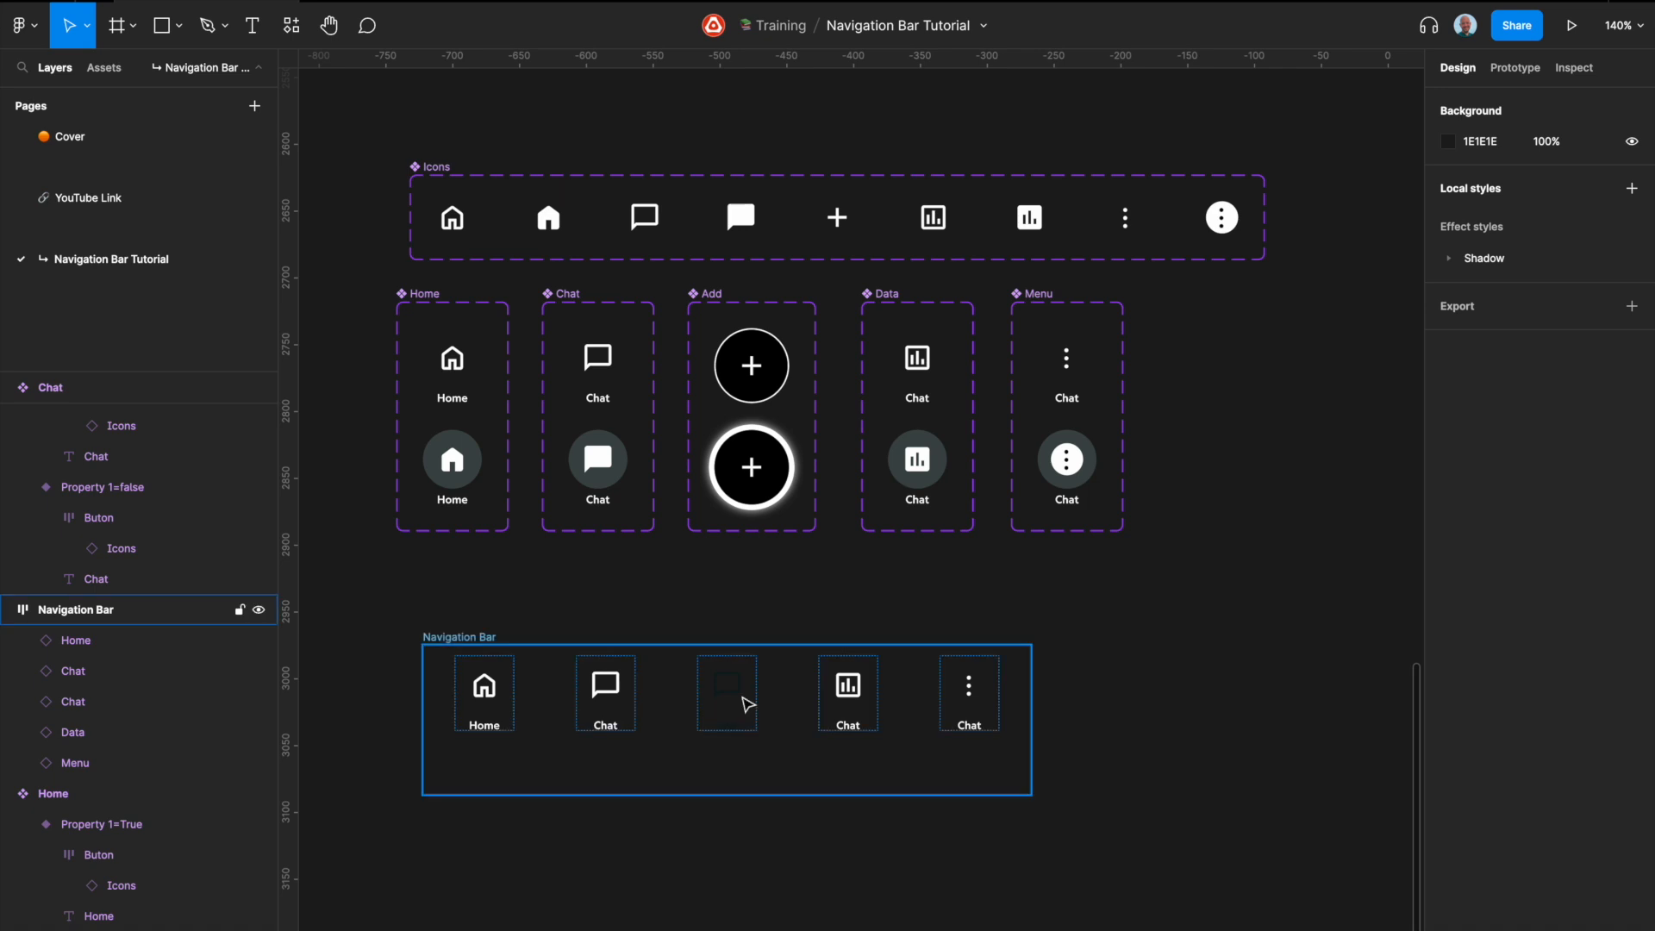
click(740, 699)
click(915, 617)
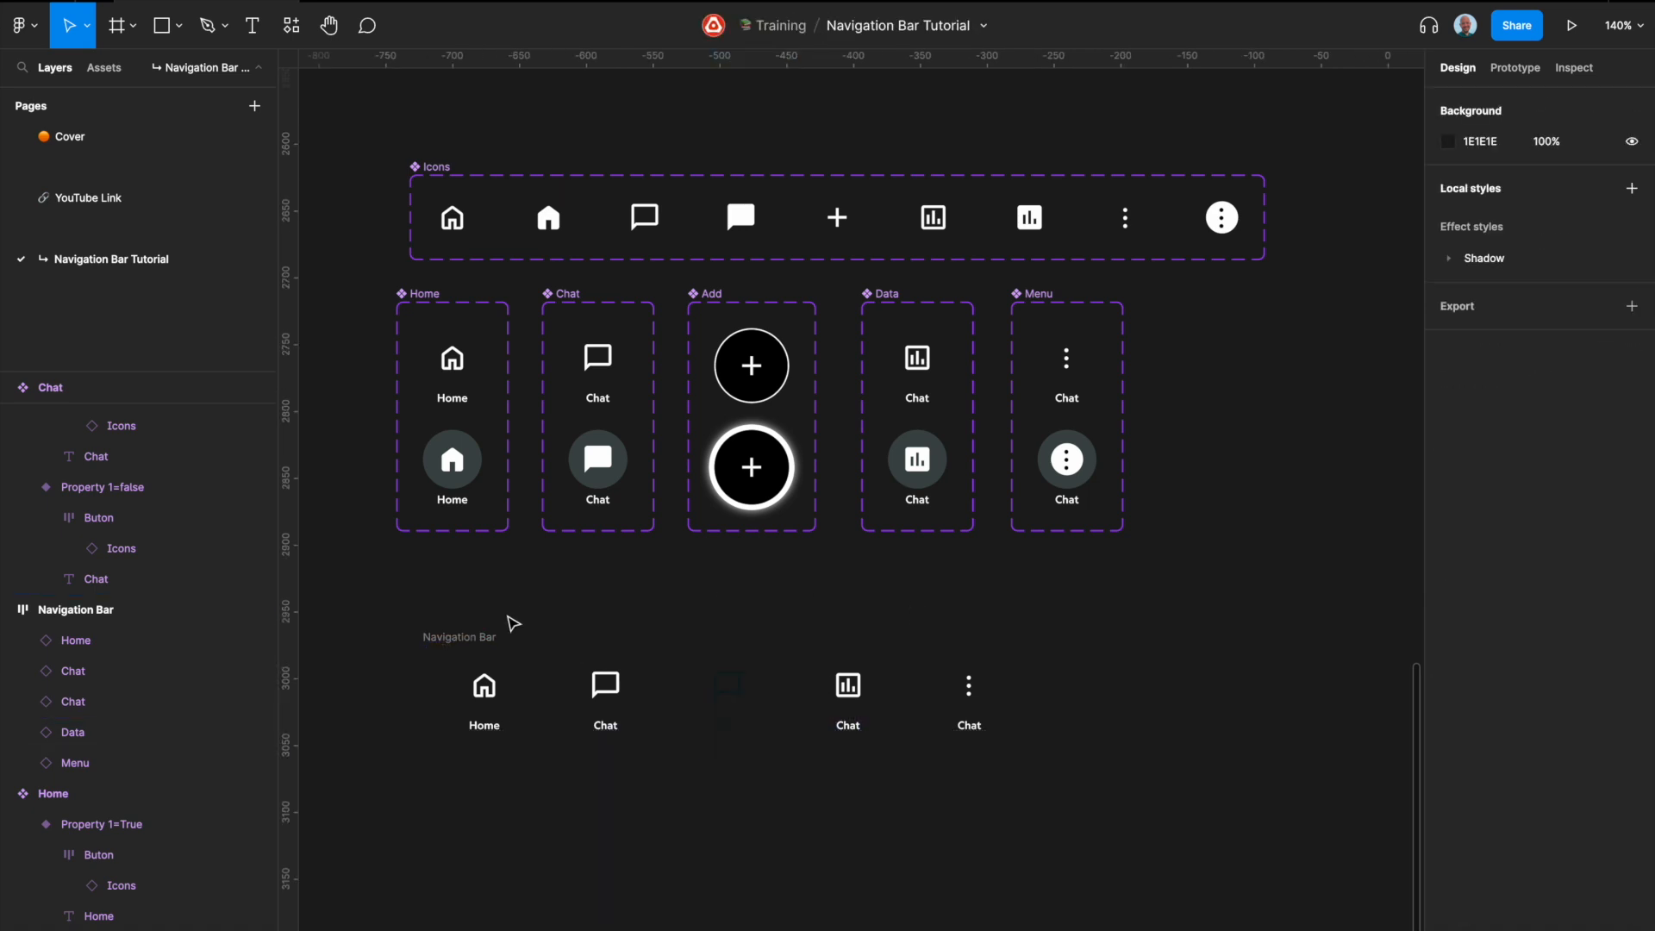
Step: Set the Navigation Bar frame's width to 390
click(470, 637)
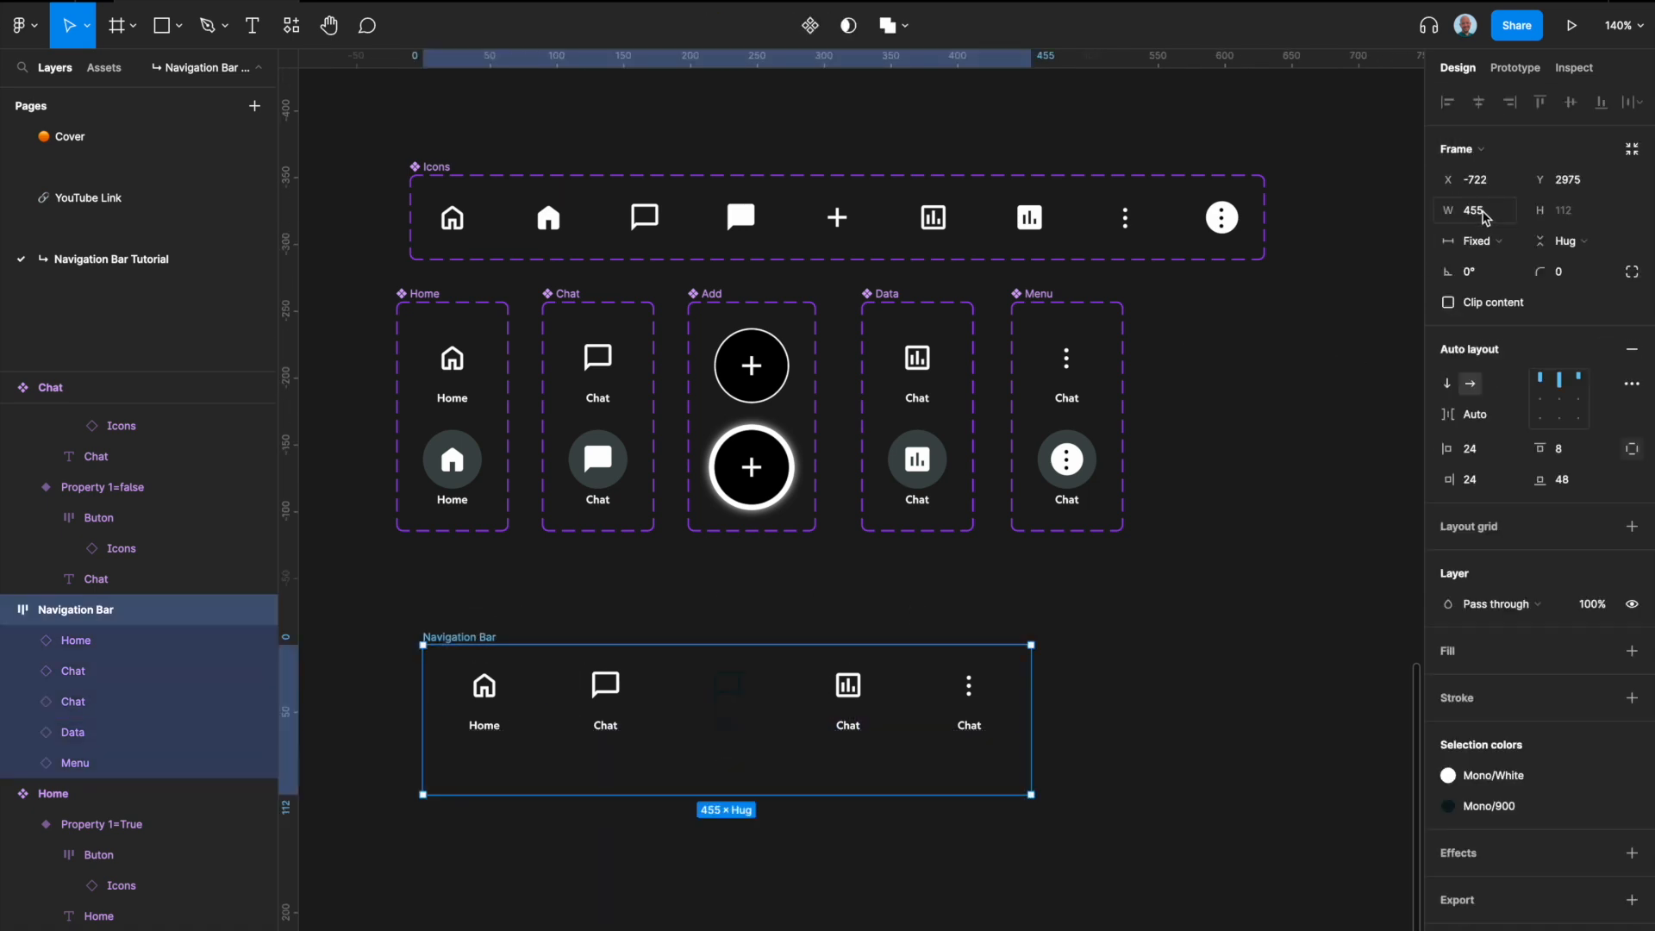
click(1487, 217)
text(390)
key(Return)
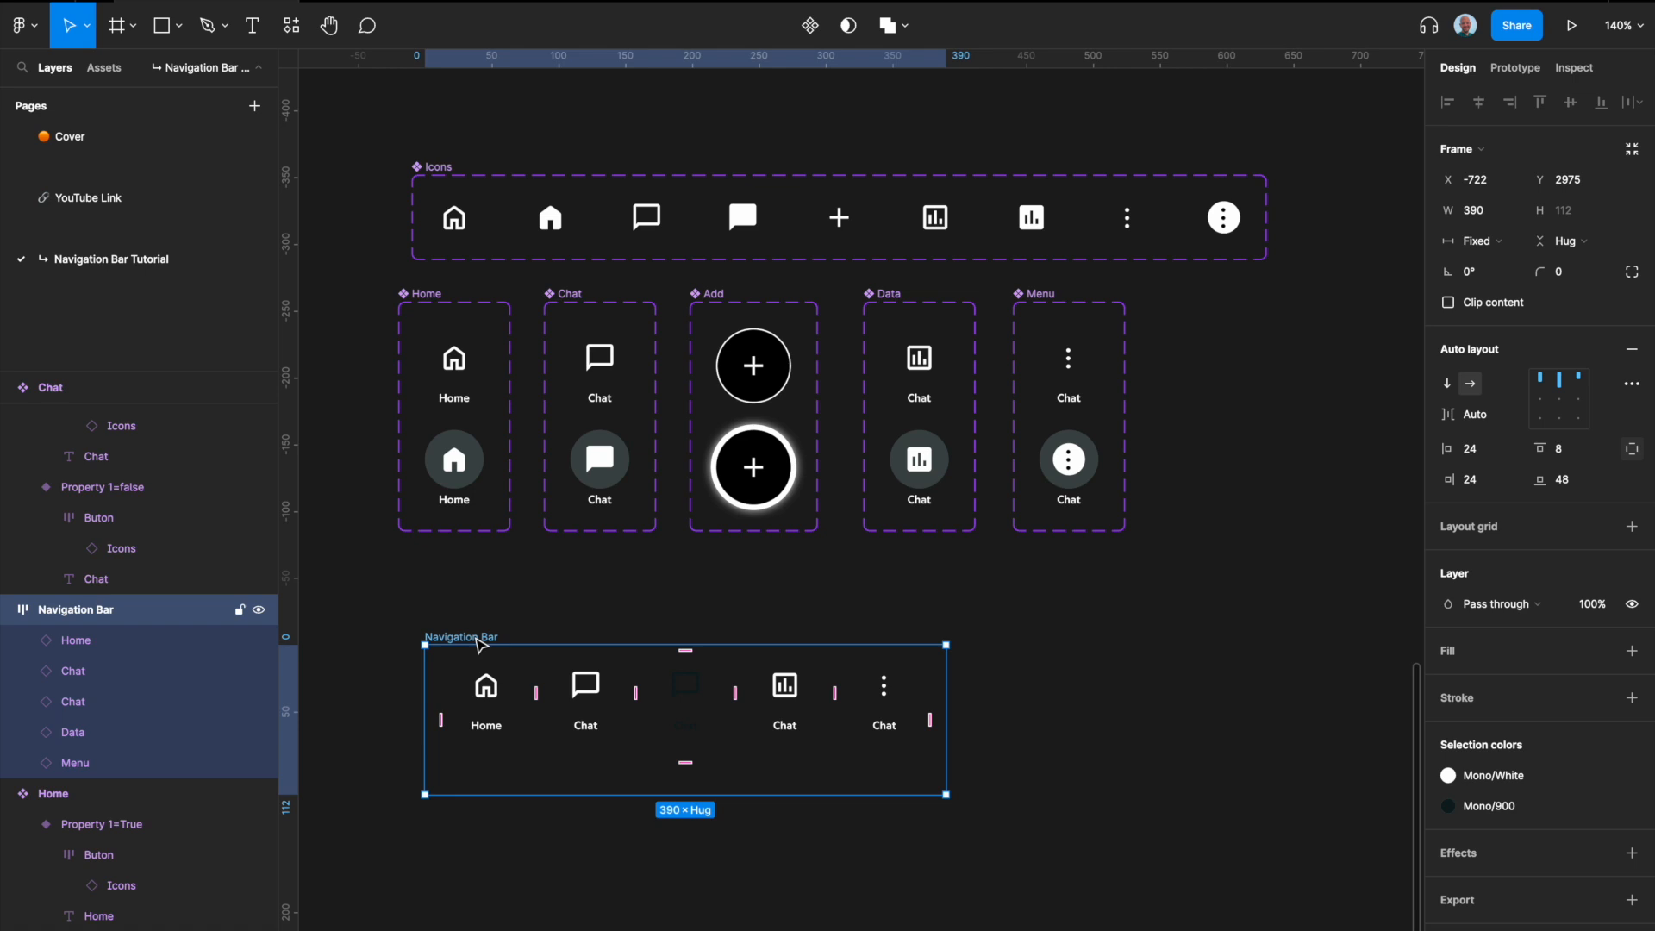
Step: Copy the Add component's default variant and paste it as an instance into the Navigation Bar
click(783, 382)
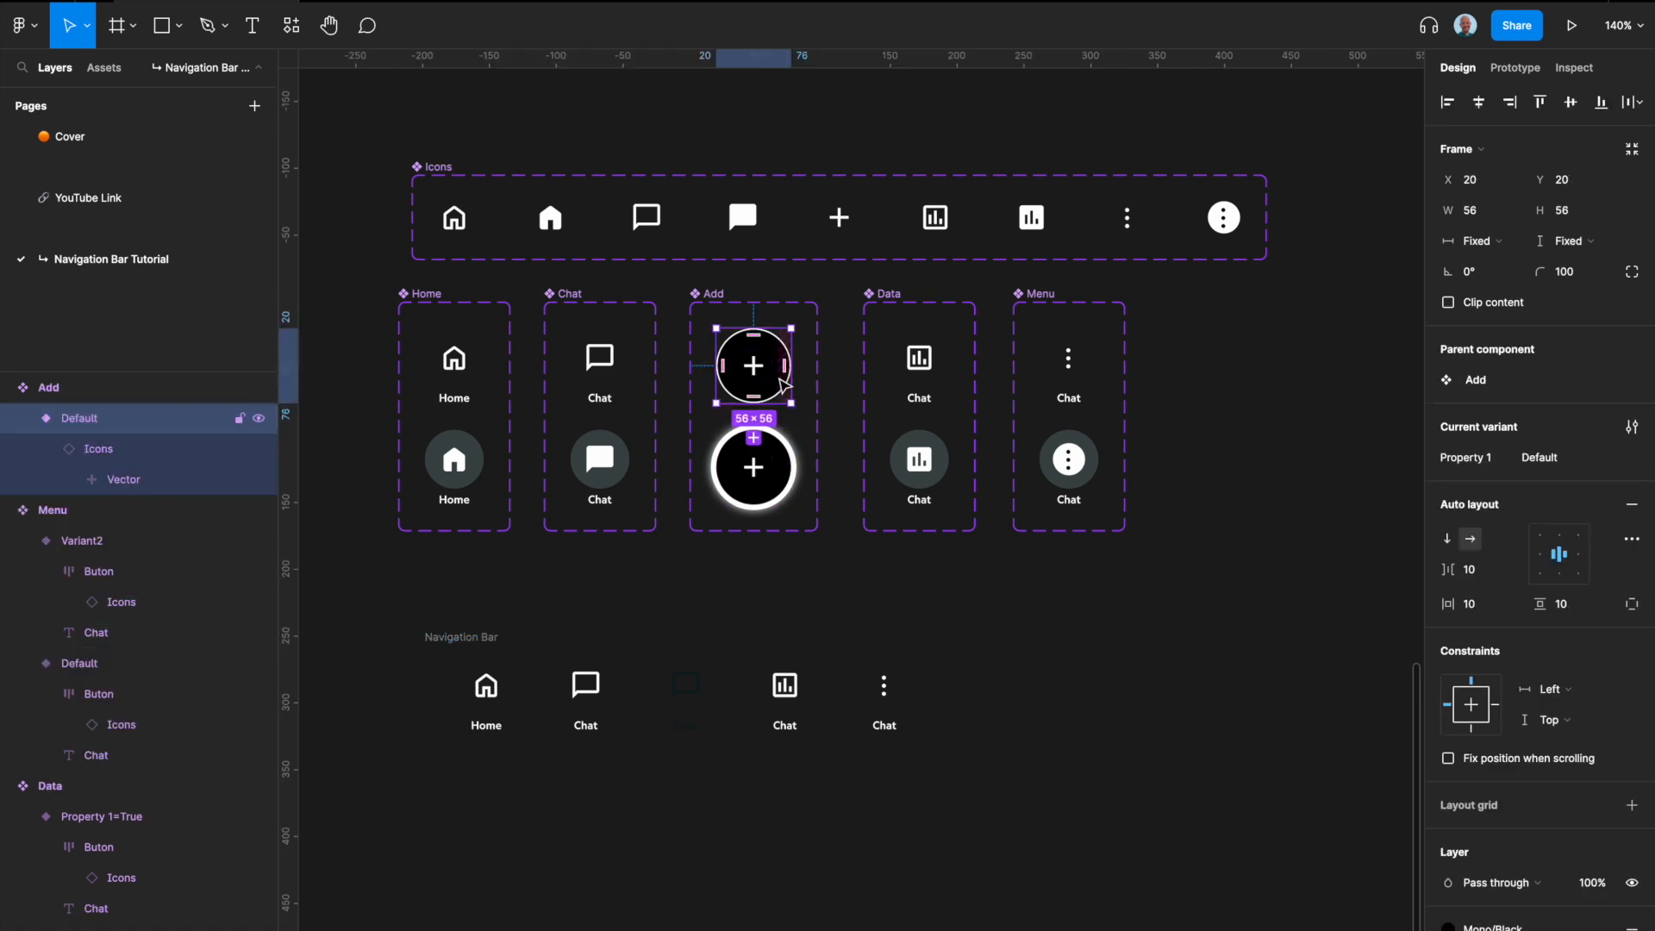
key(super+c)
click(470, 638)
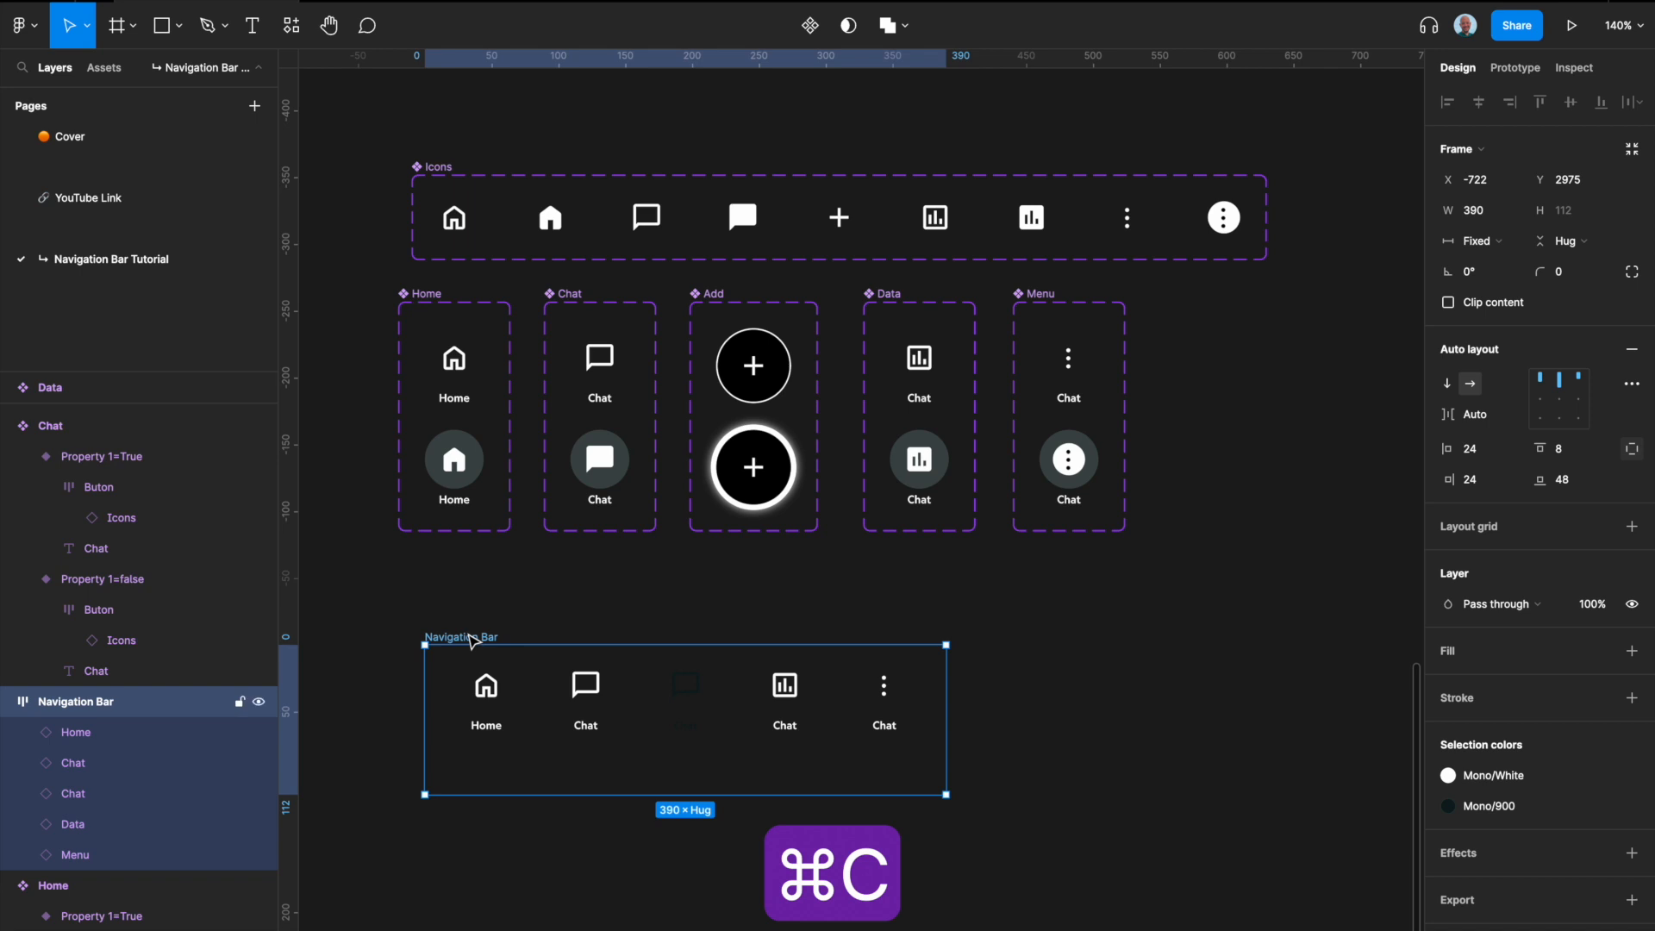
key(super+v)
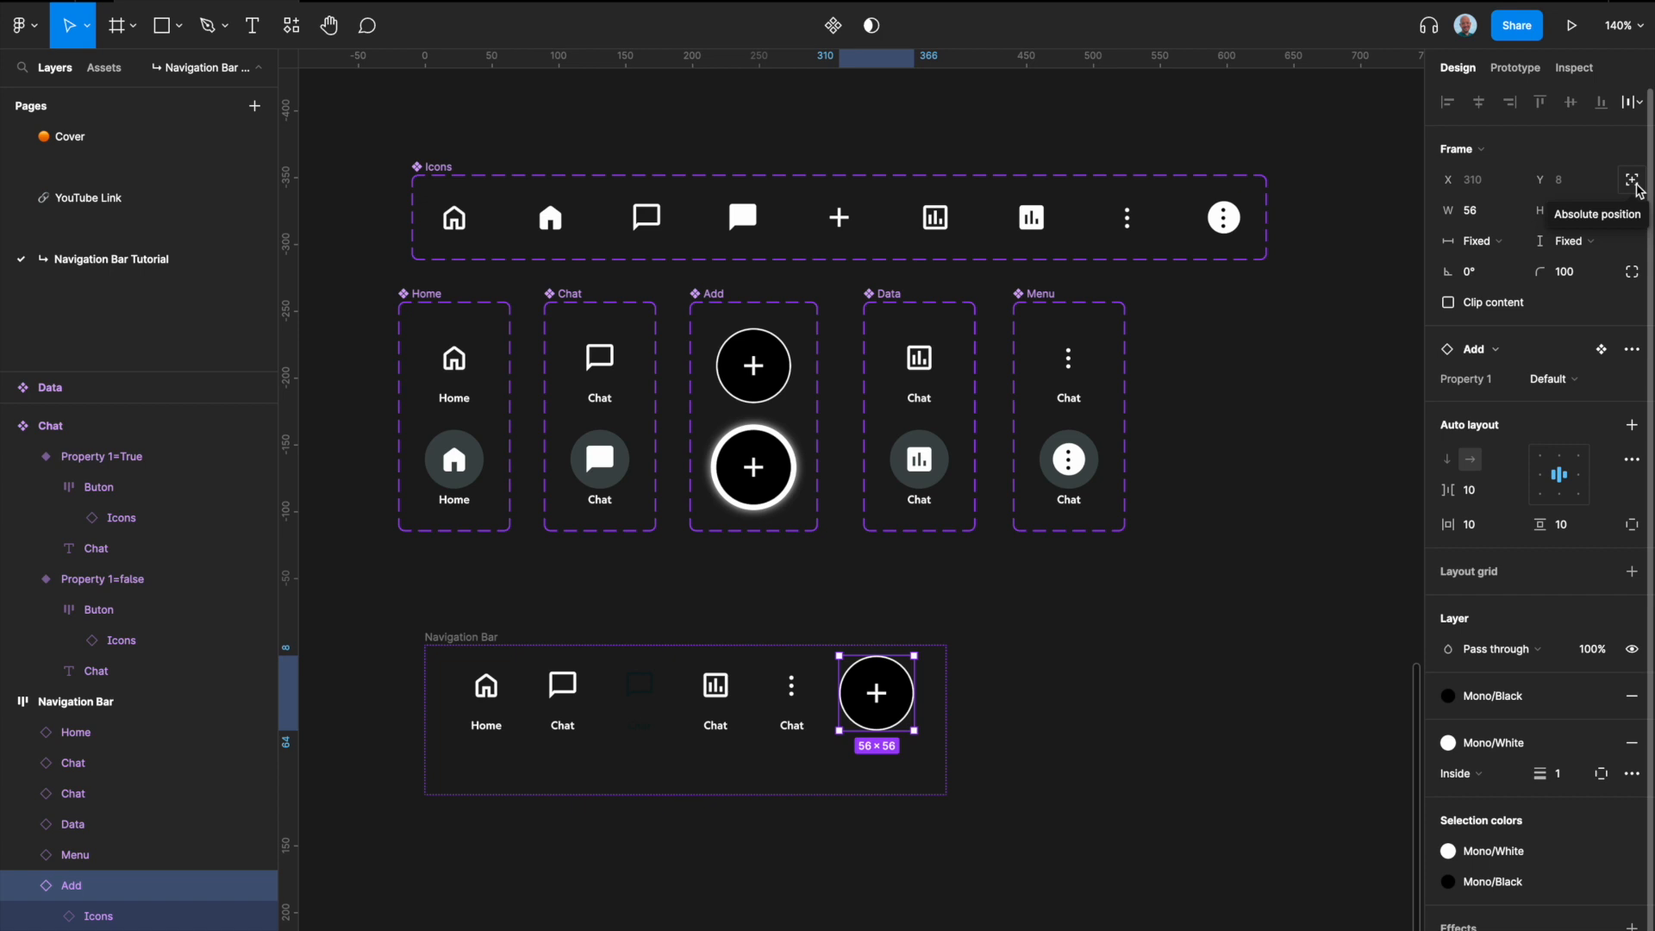
Step: Give the Add instance an absolute position, a Center horizontal constraint, and align it to the Navigation Bar's horizontal centre
click(1639, 191)
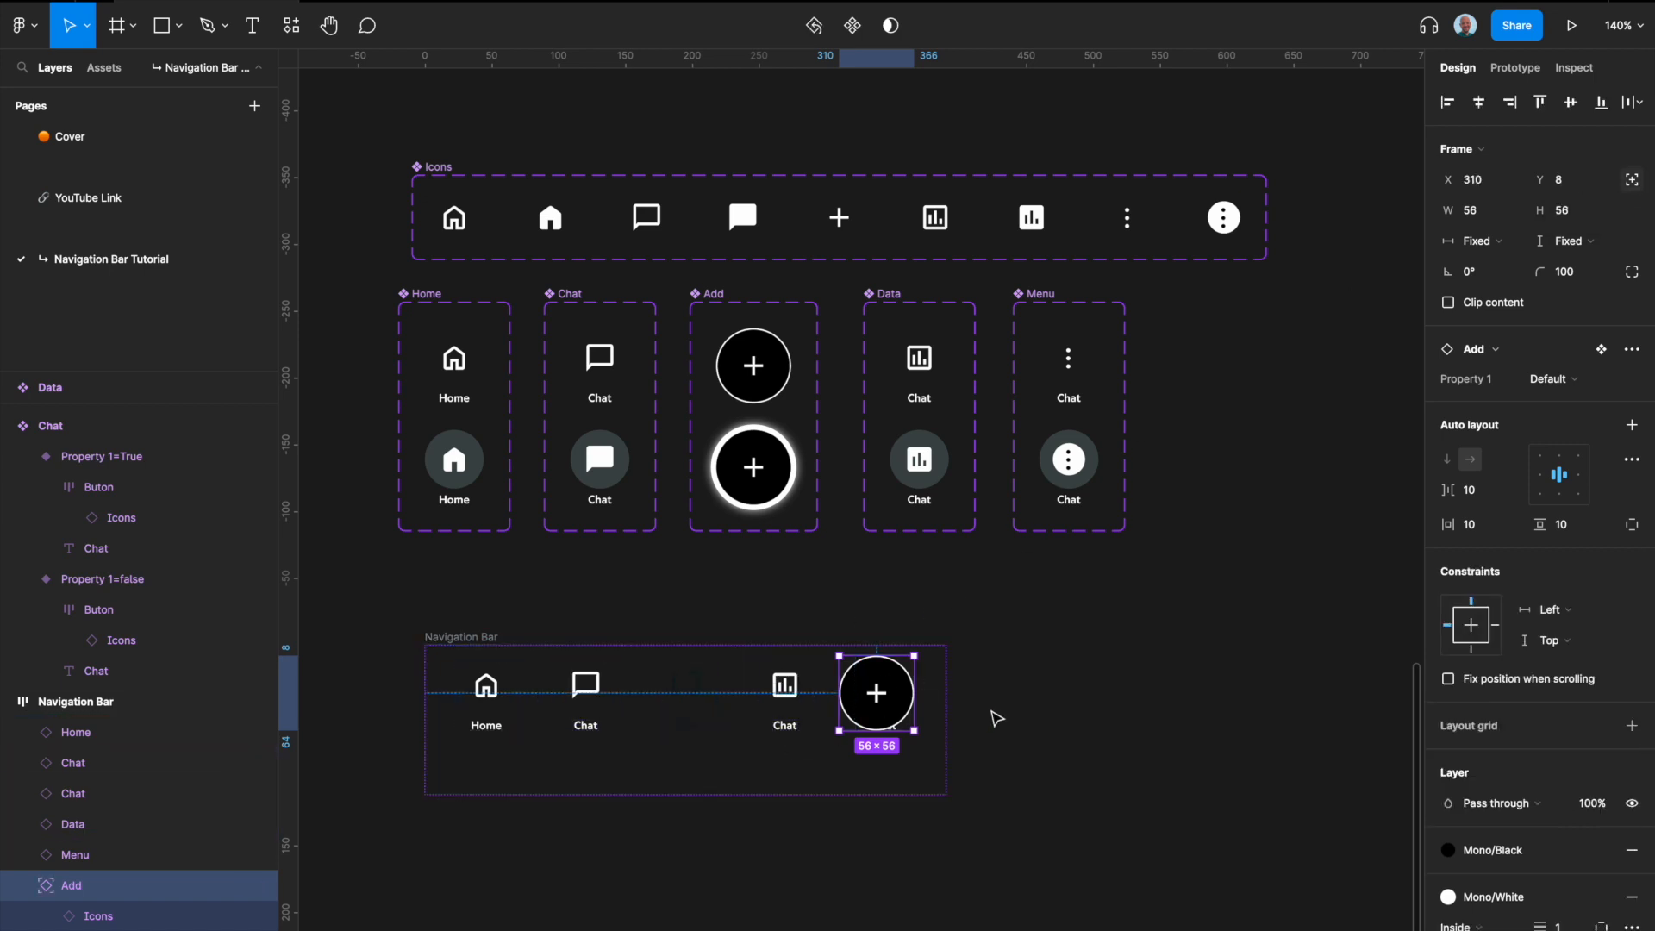
click(1496, 626)
shift+click(1448, 627)
click(1483, 627)
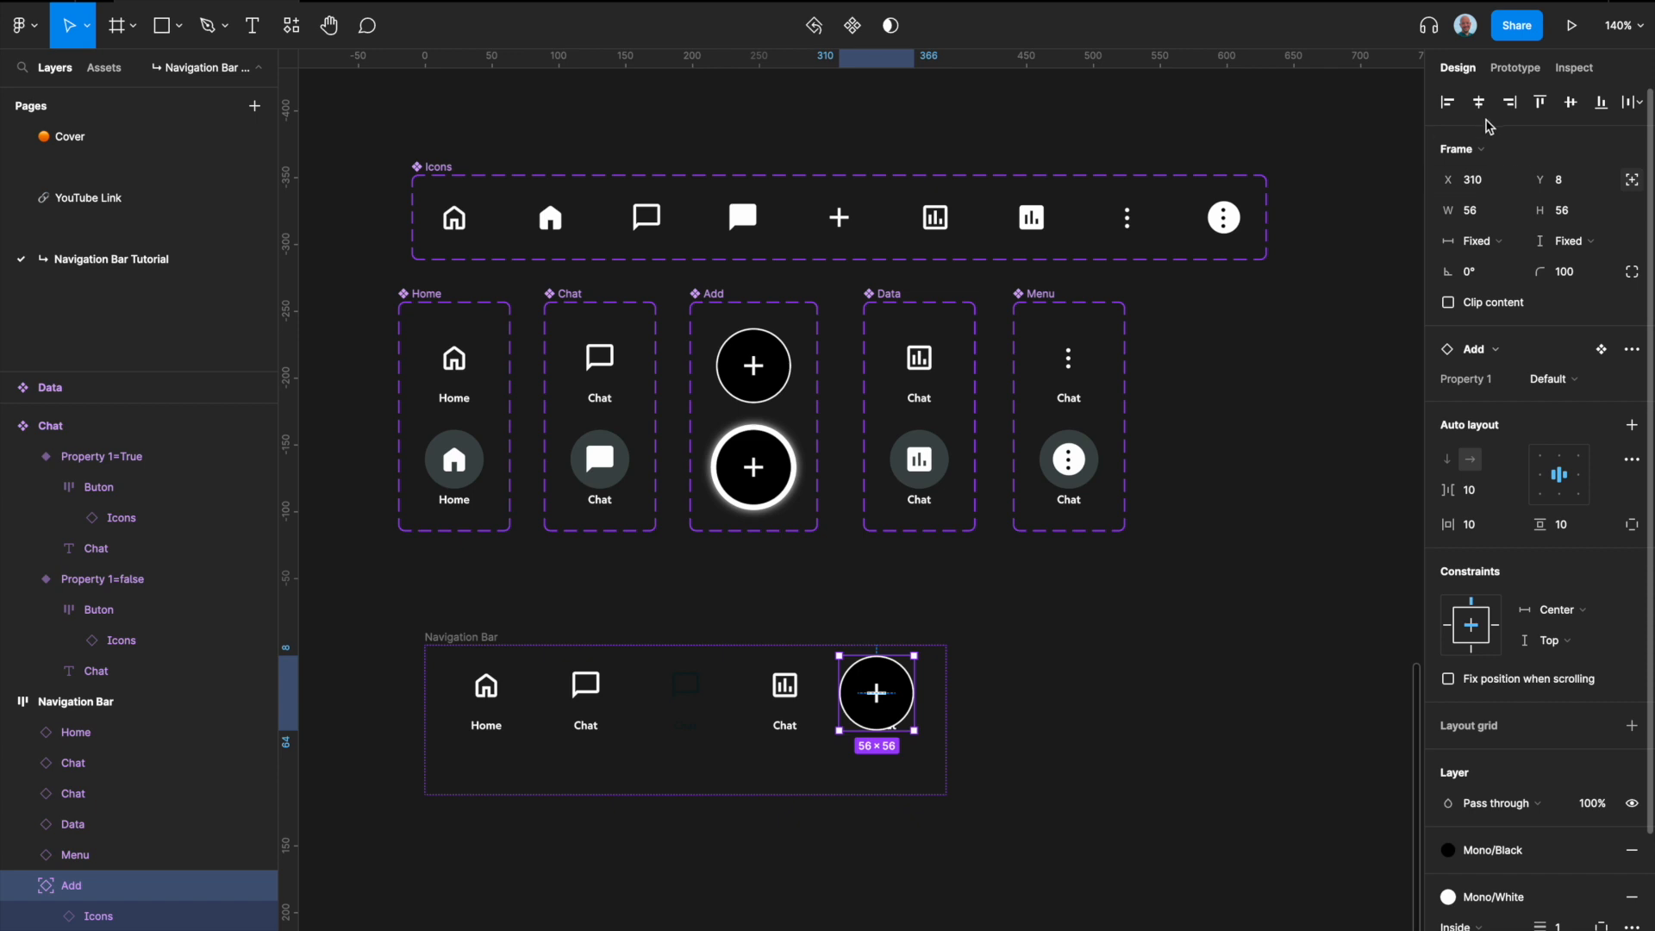
click(1482, 104)
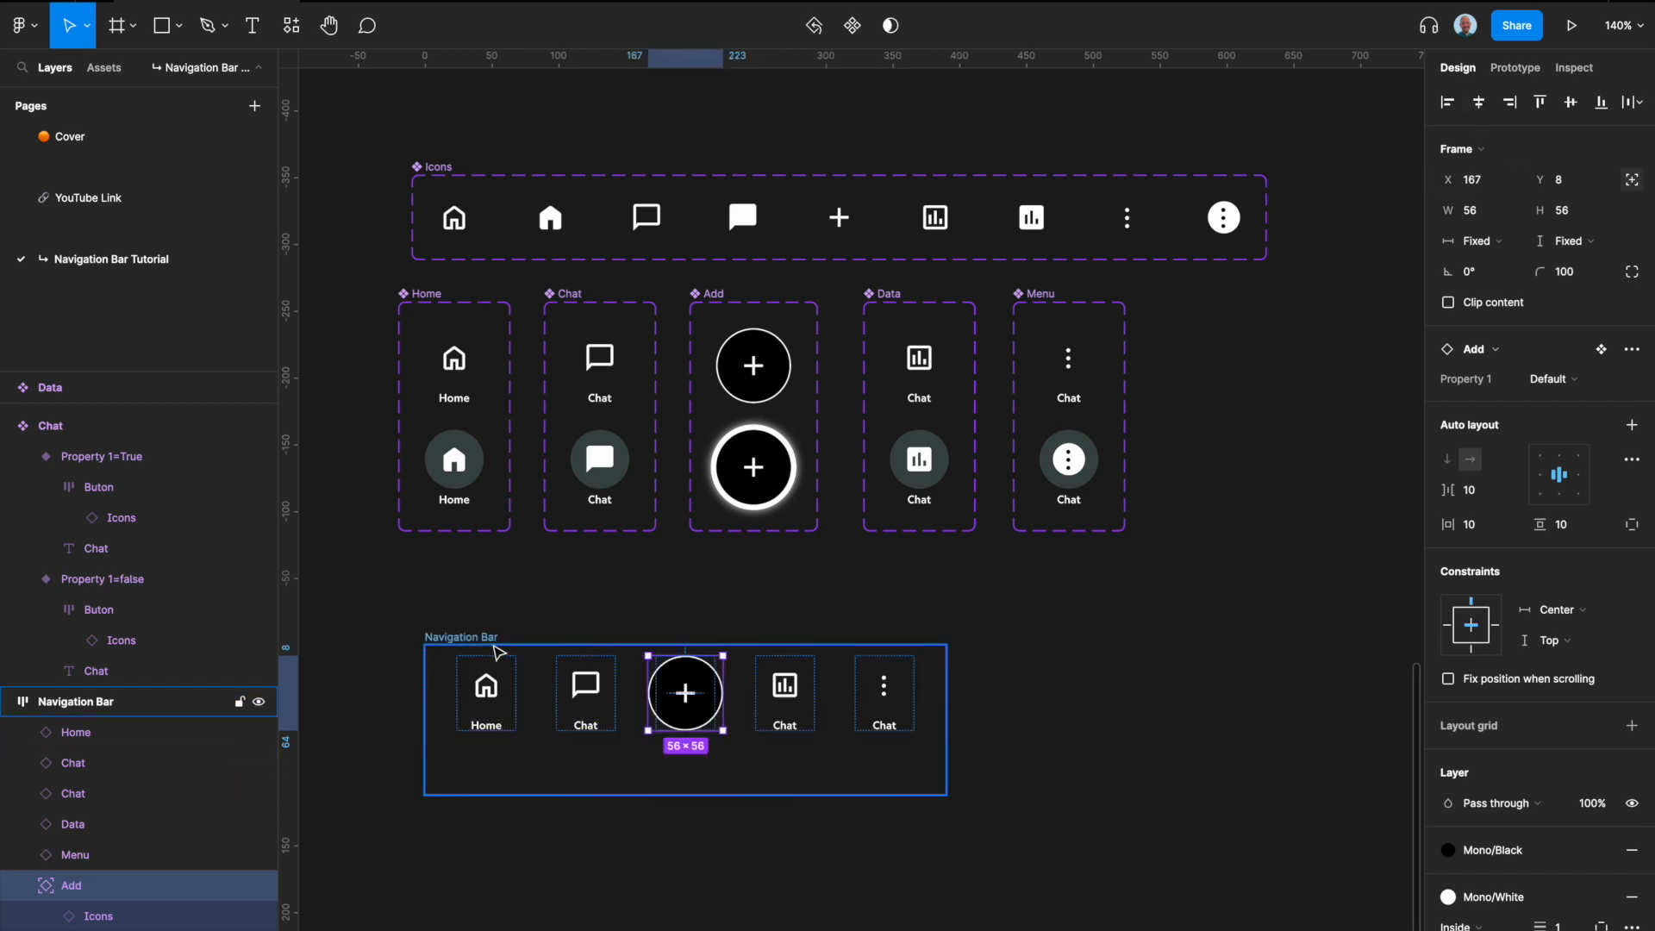
Step: Test the Add button's centring by widening the Navigation Bar to about 422, and undo the resize
click(490, 640)
drag(946, 687, 989, 681)
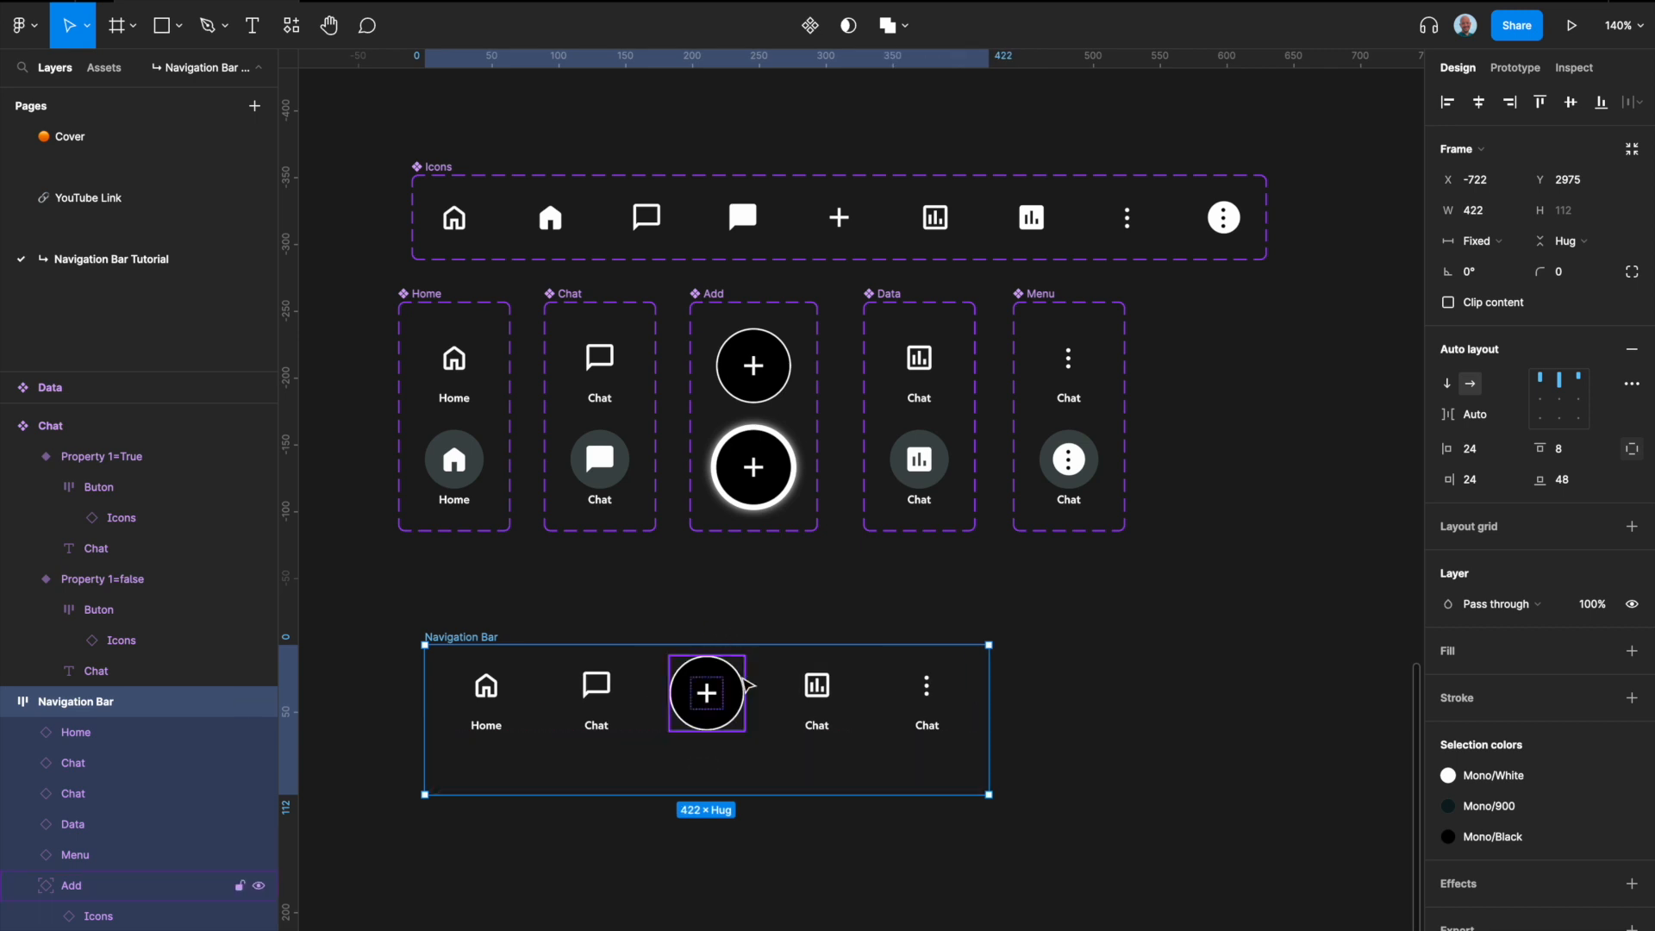
key(super+z)
key(super+z)
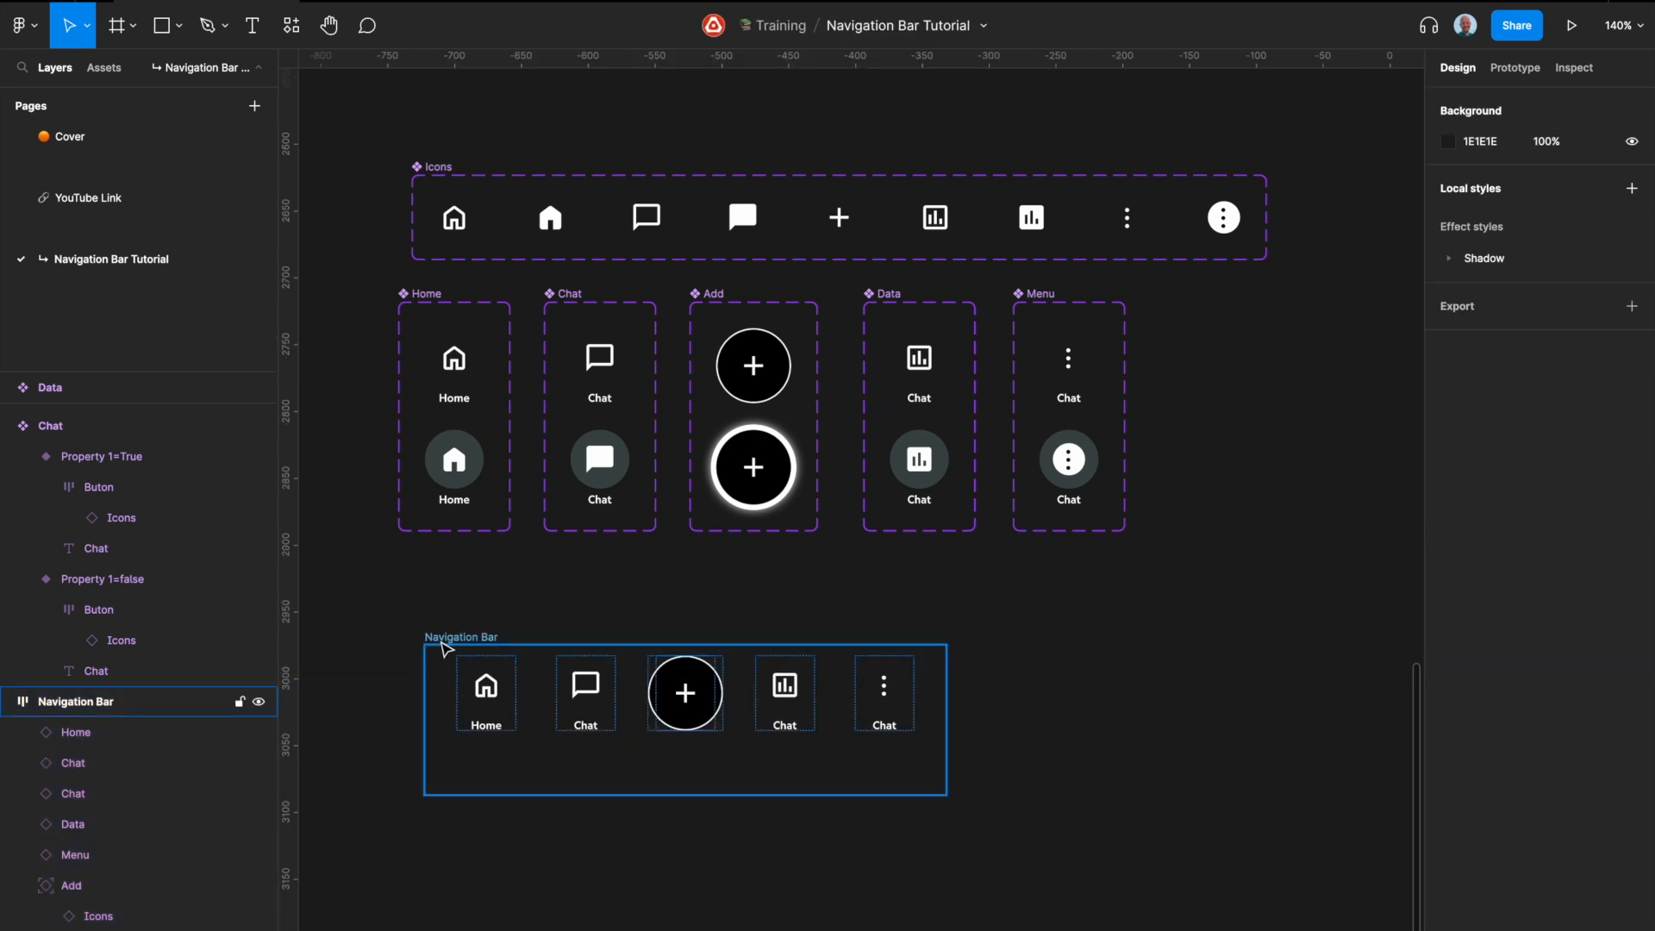
Step: Convert the Navigation Bar frame into a component
click(441, 640)
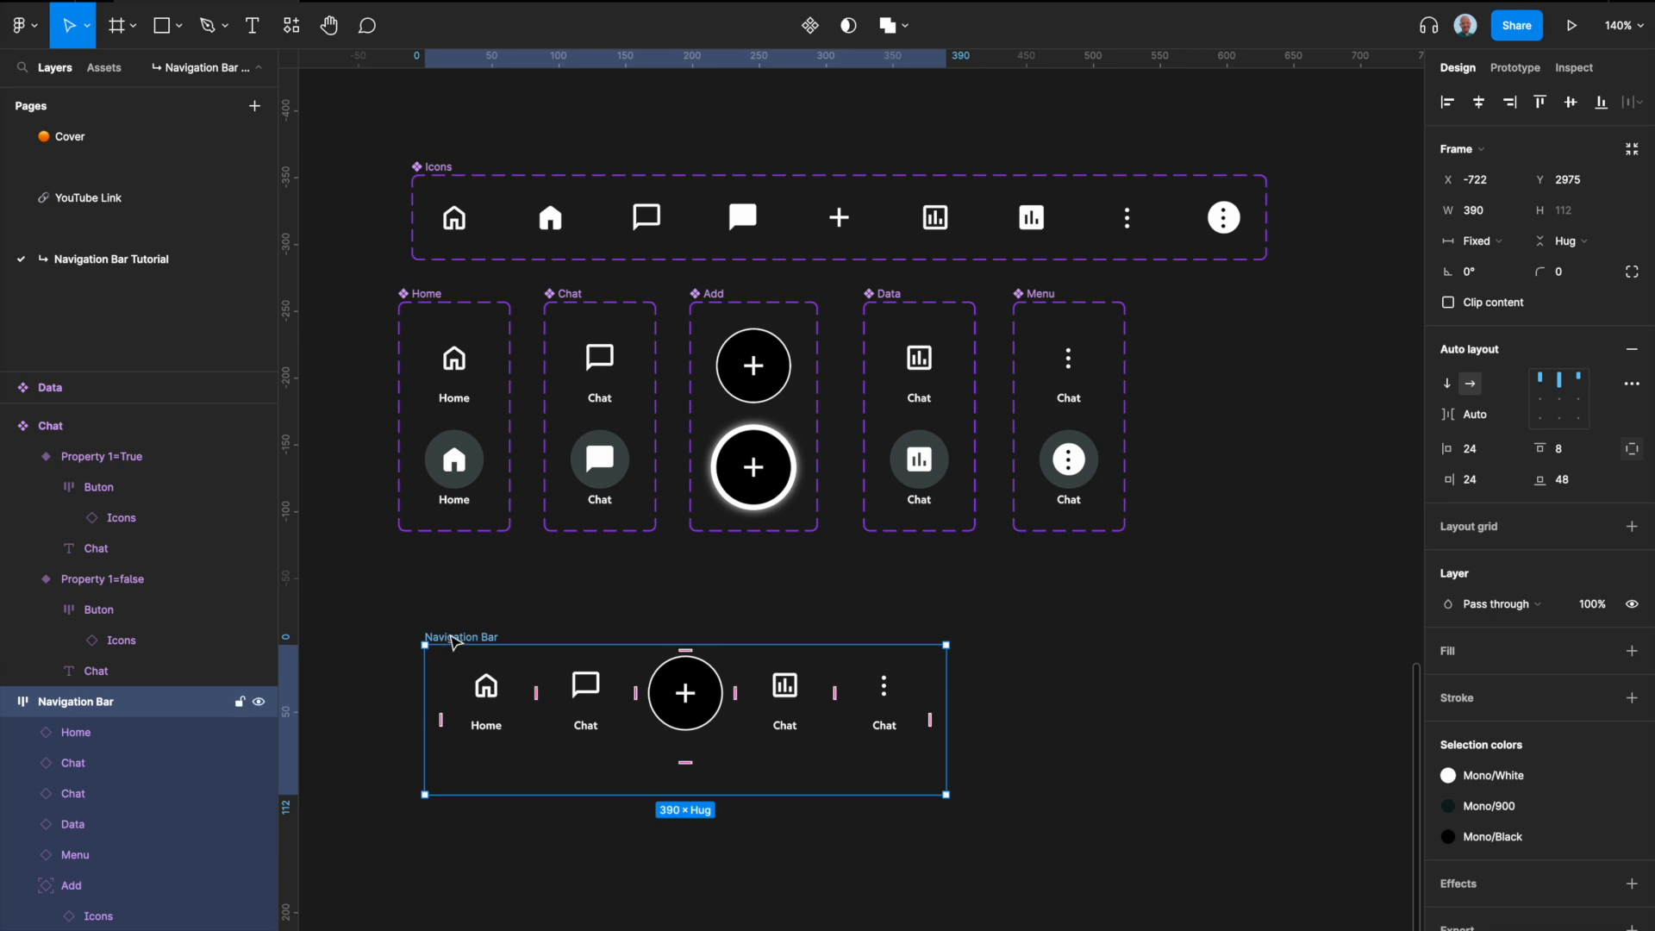
key(alt+super+k)
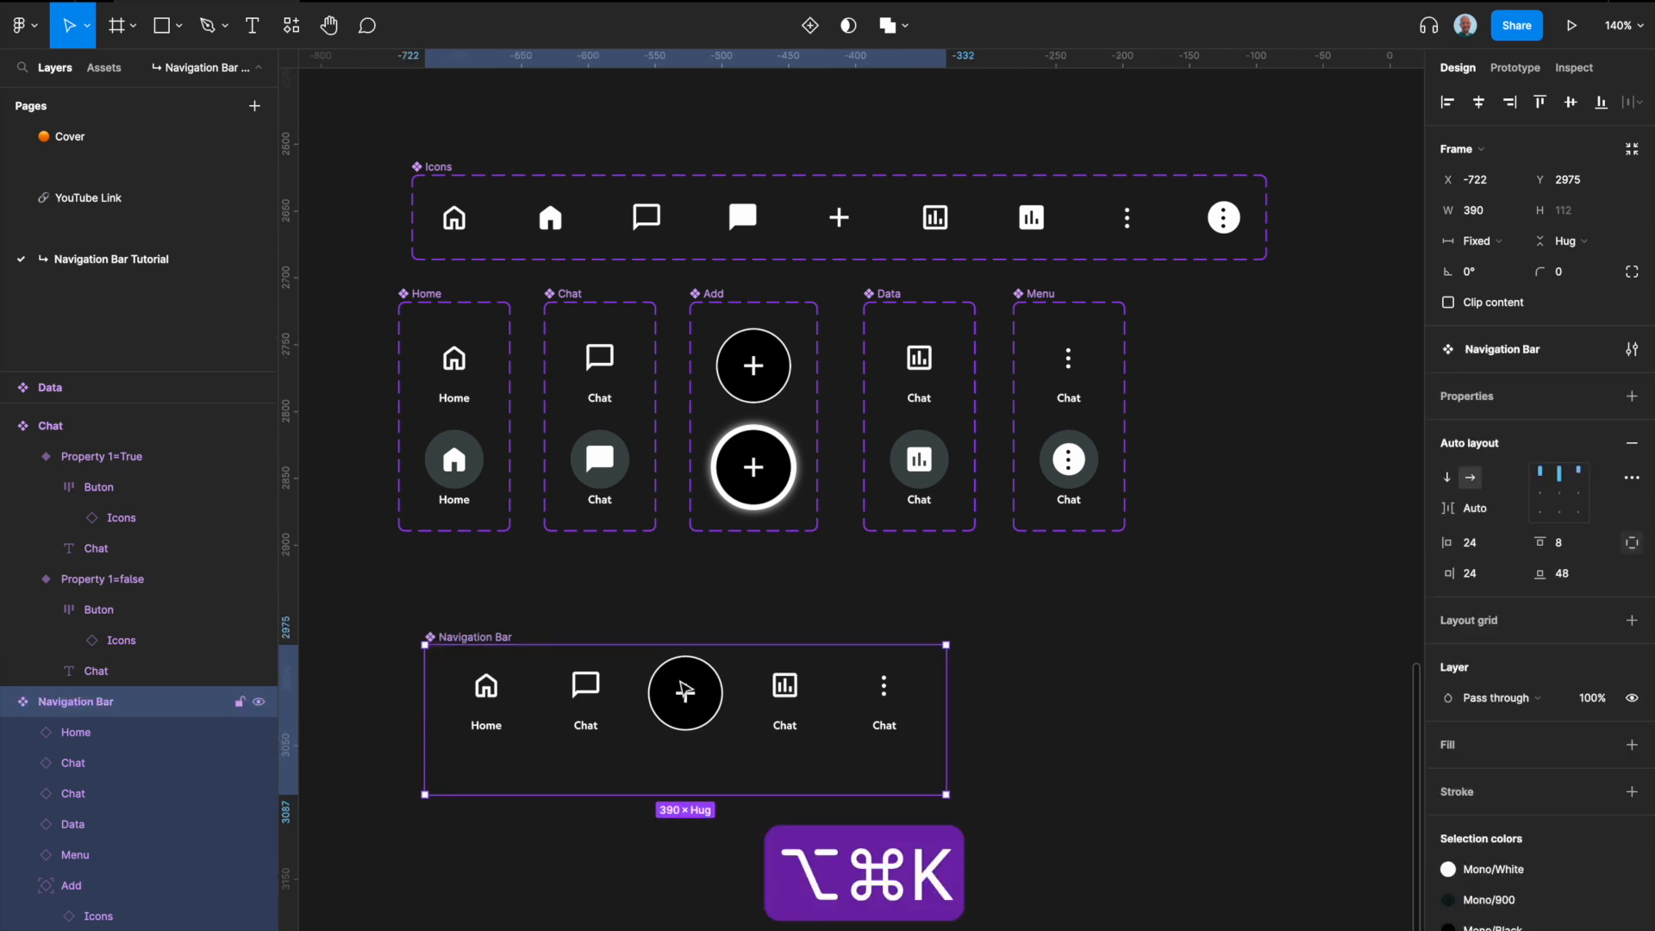
Step: Turn on Property 1 for the Home instance in the Navigation Bar, and select the false variant in the Home component set
scroll(614, 608, up, 3)
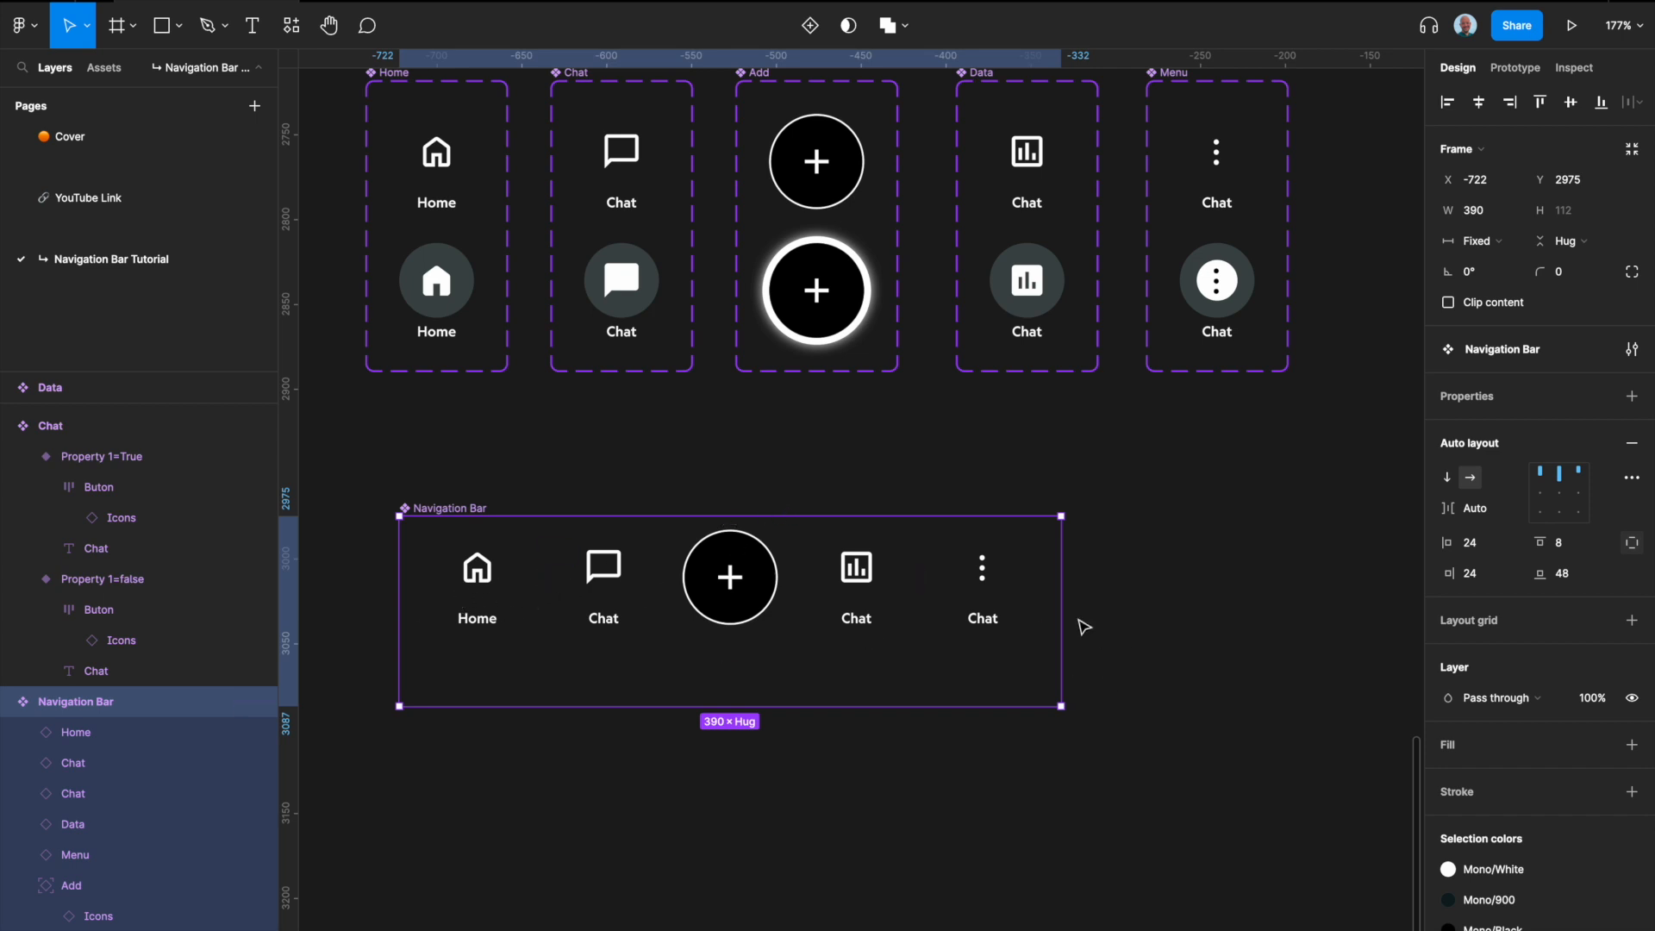
scroll(1069, 621, down, 1)
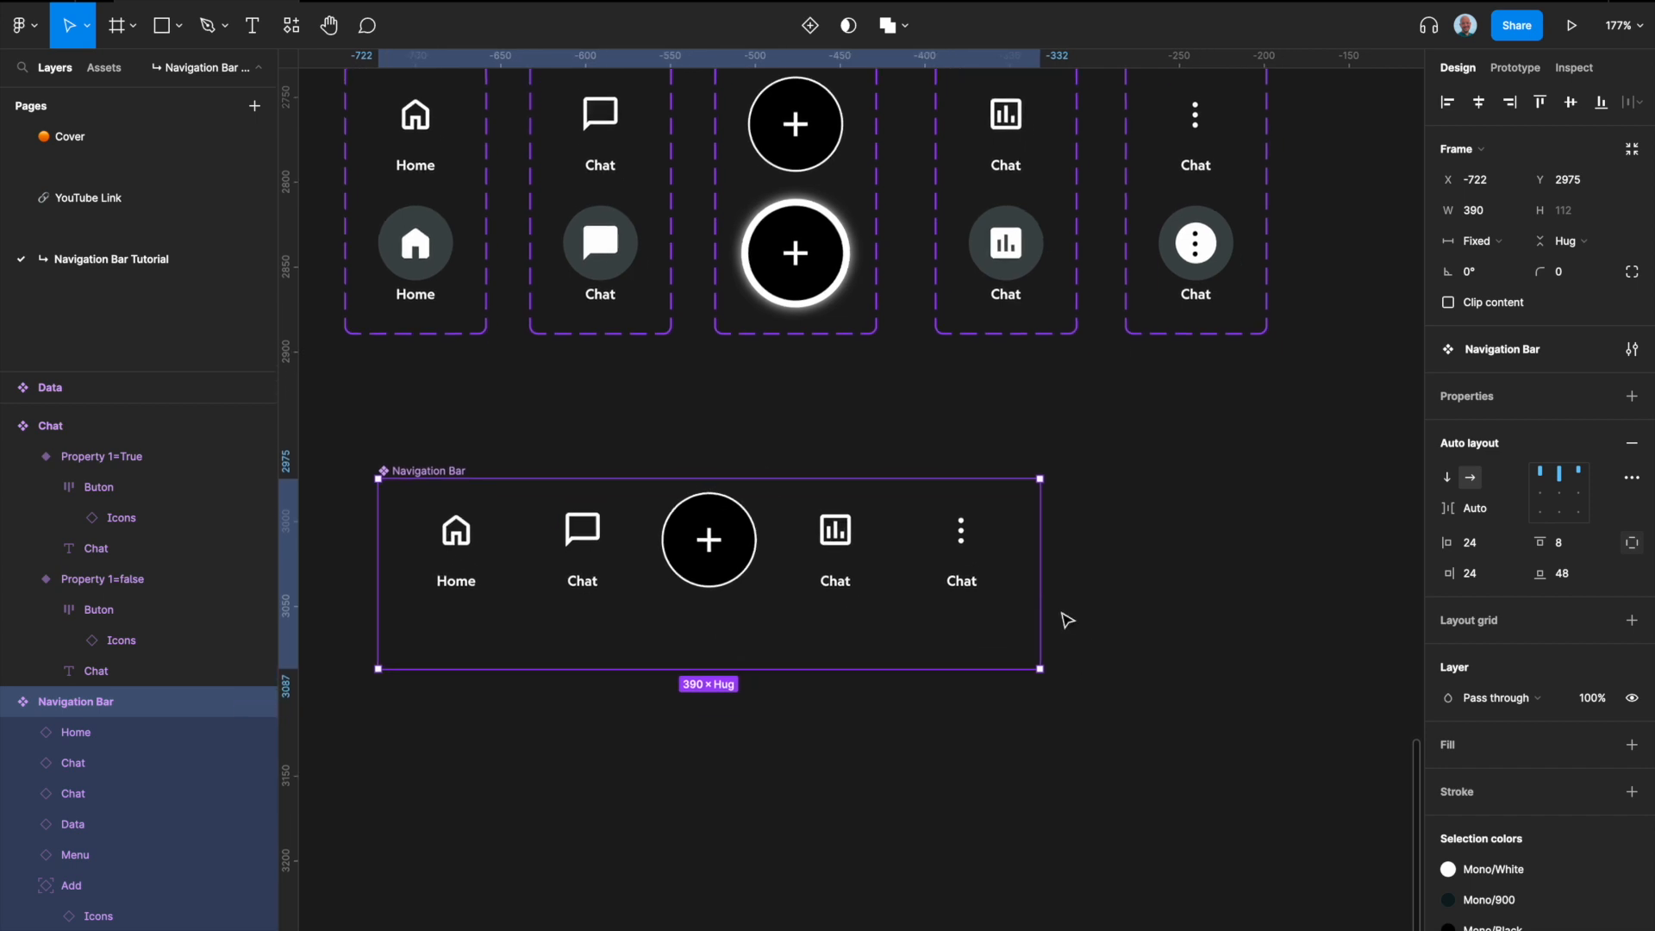
click(473, 554)
click(435, 467)
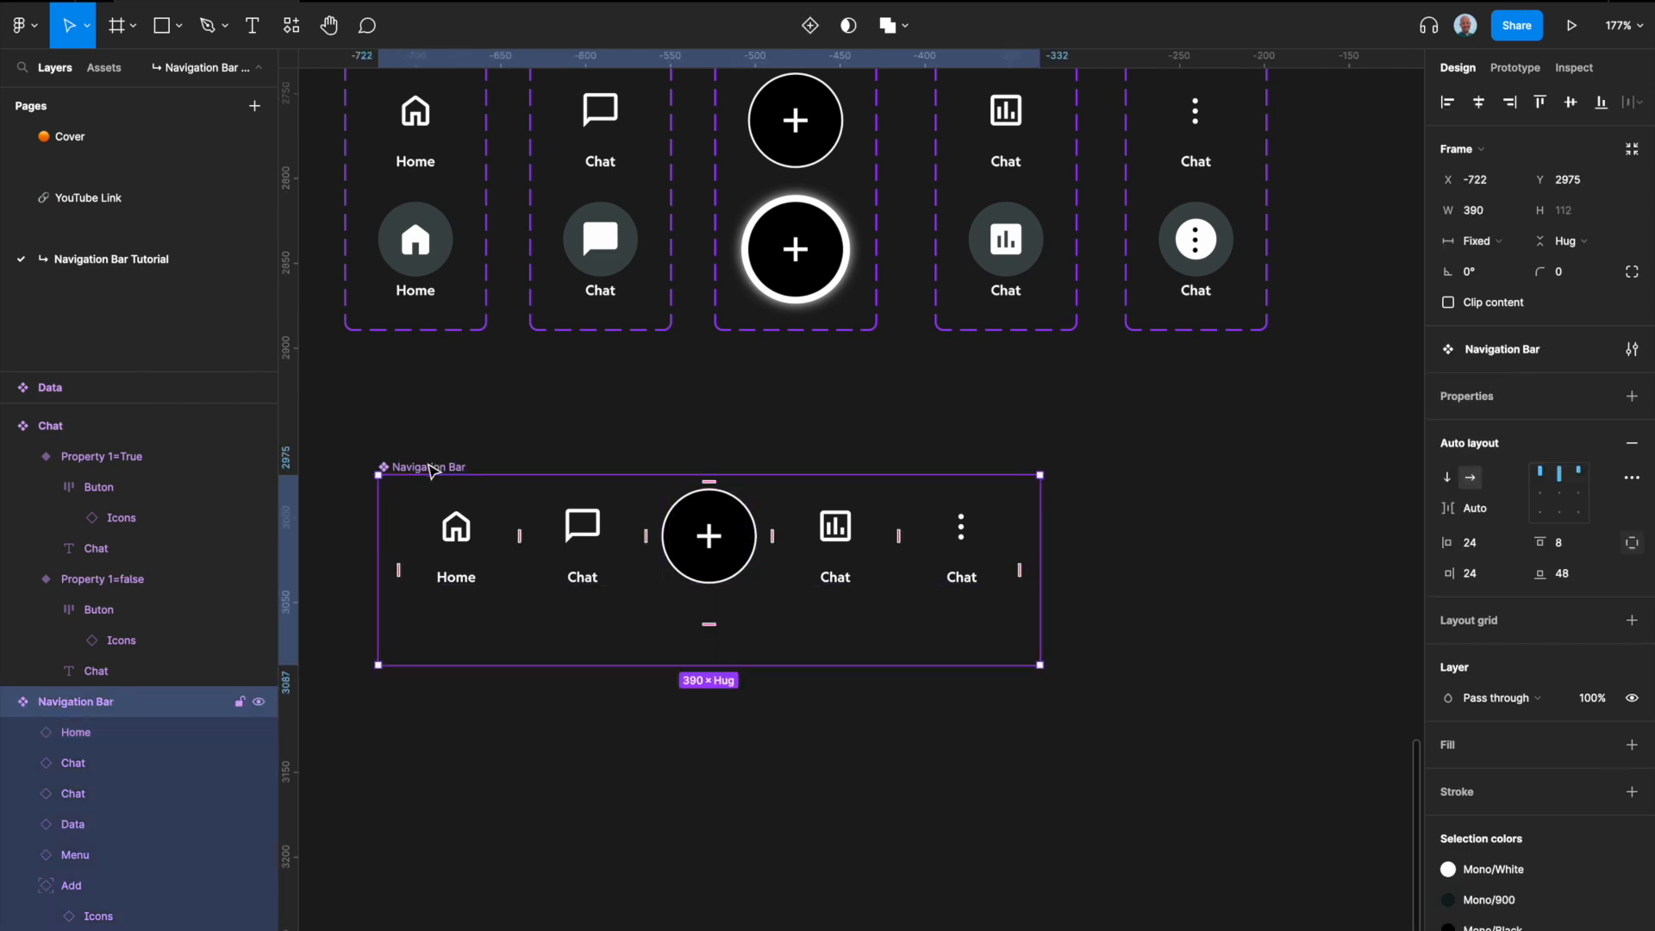
scroll(435, 467, down, 2)
click(463, 522)
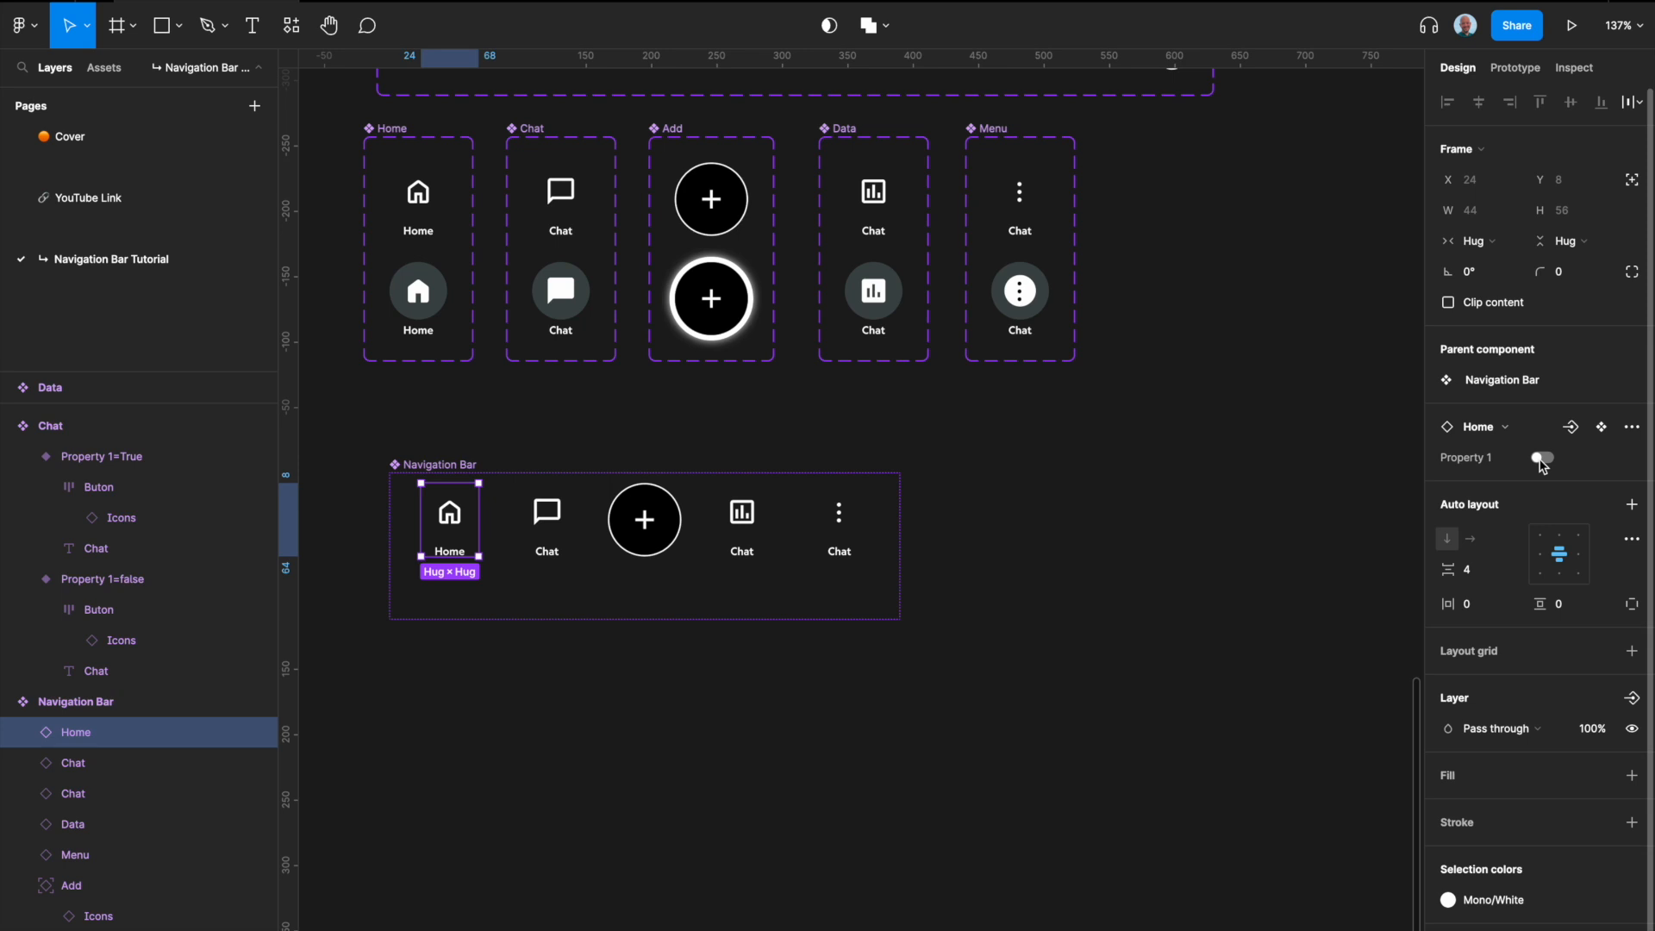
click(1542, 458)
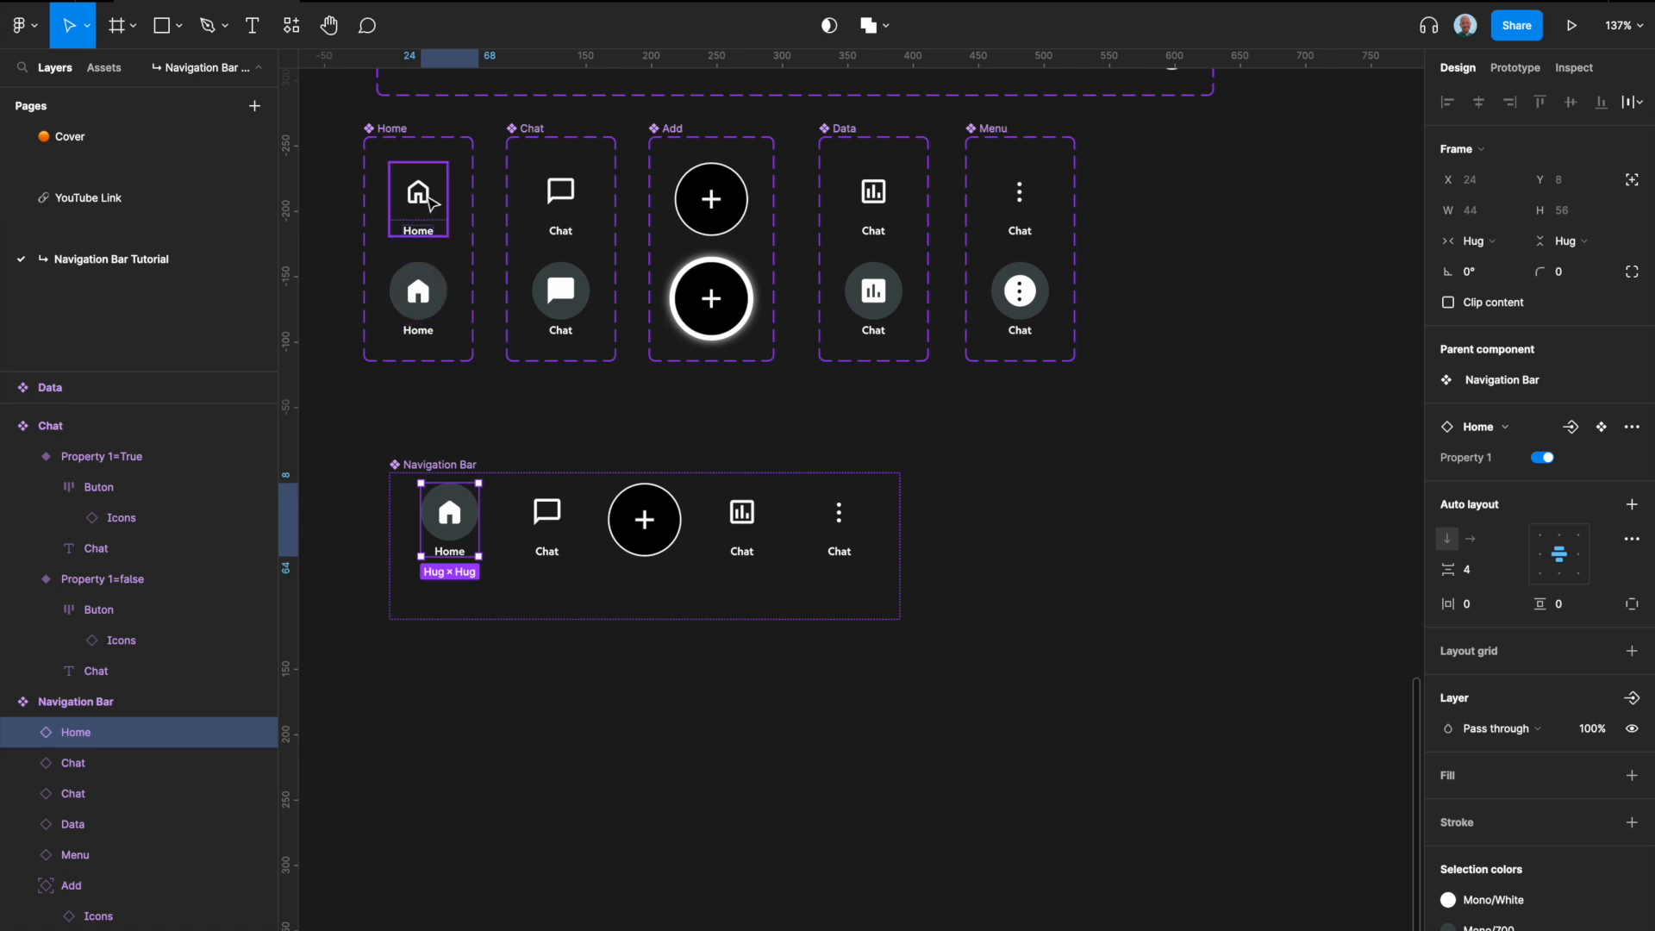
click(421, 197)
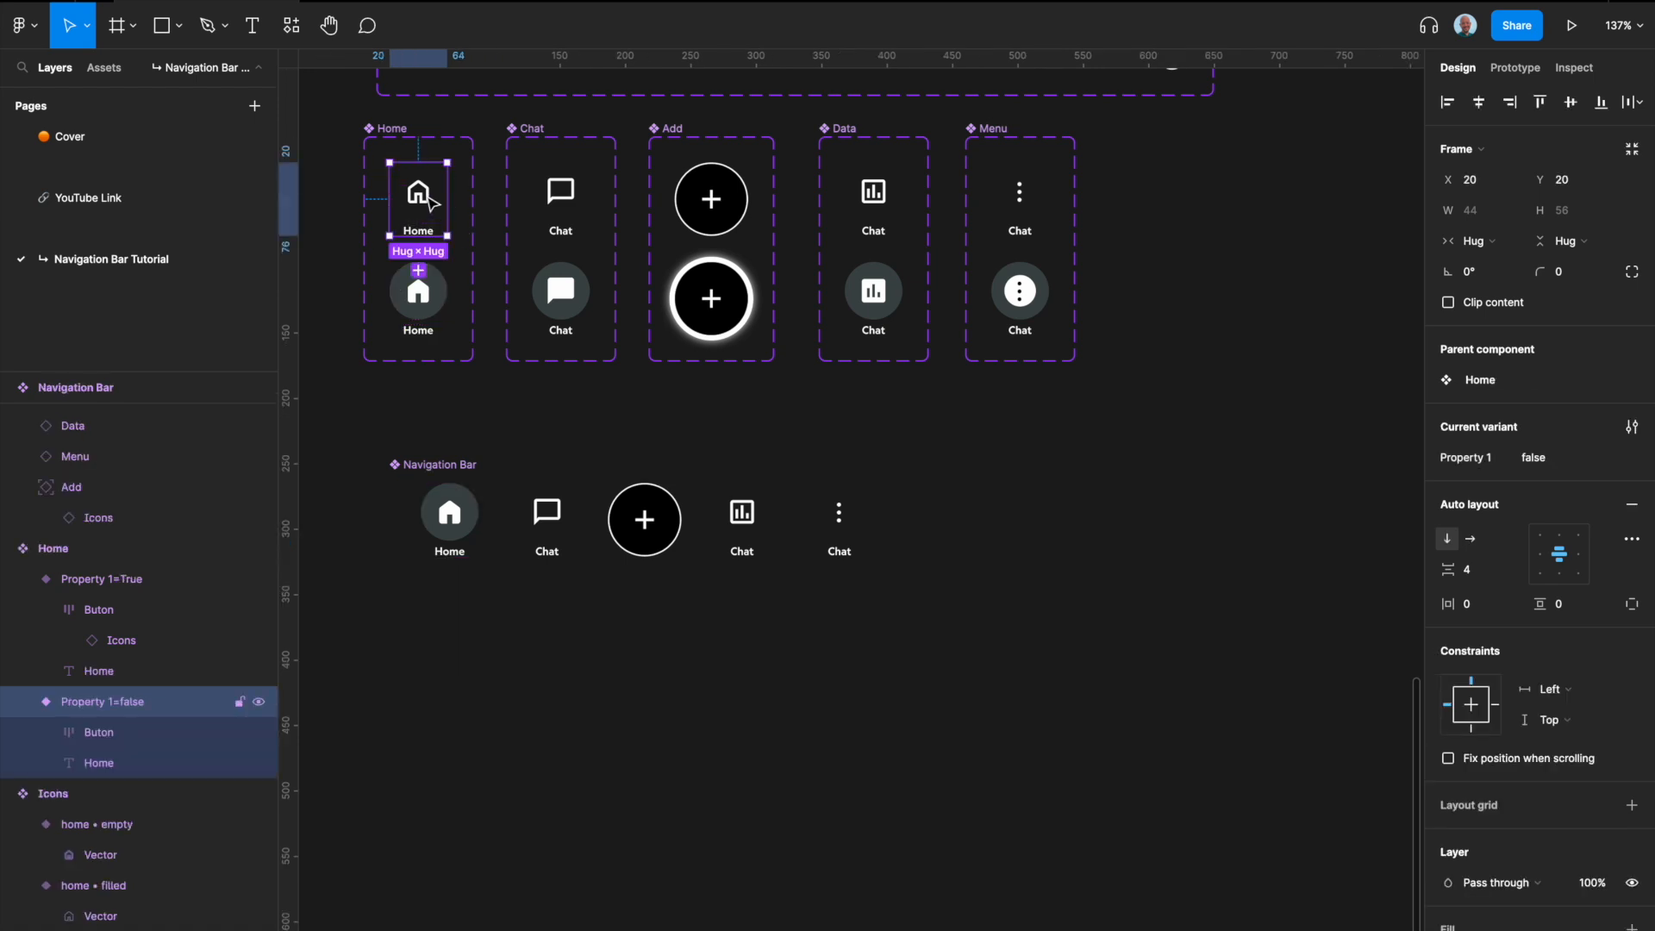
Step: Turn Property 1 off and back on for the Home instance in the Navigation Bar
click(450, 515)
click(450, 516)
click(1541, 458)
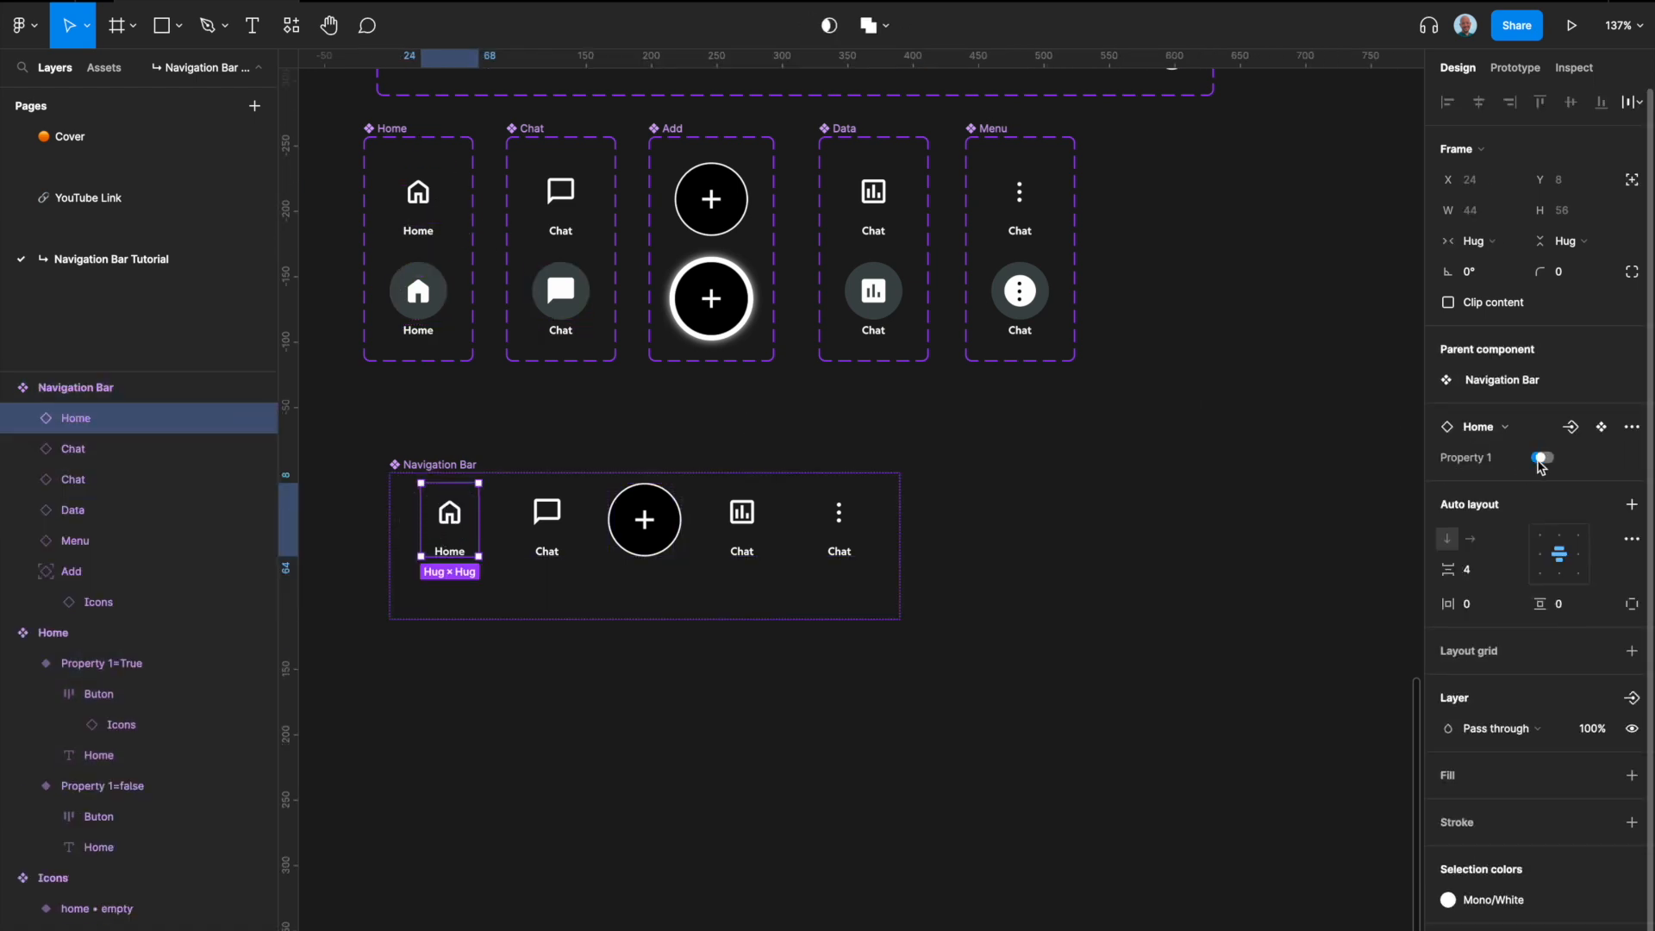
click(1541, 459)
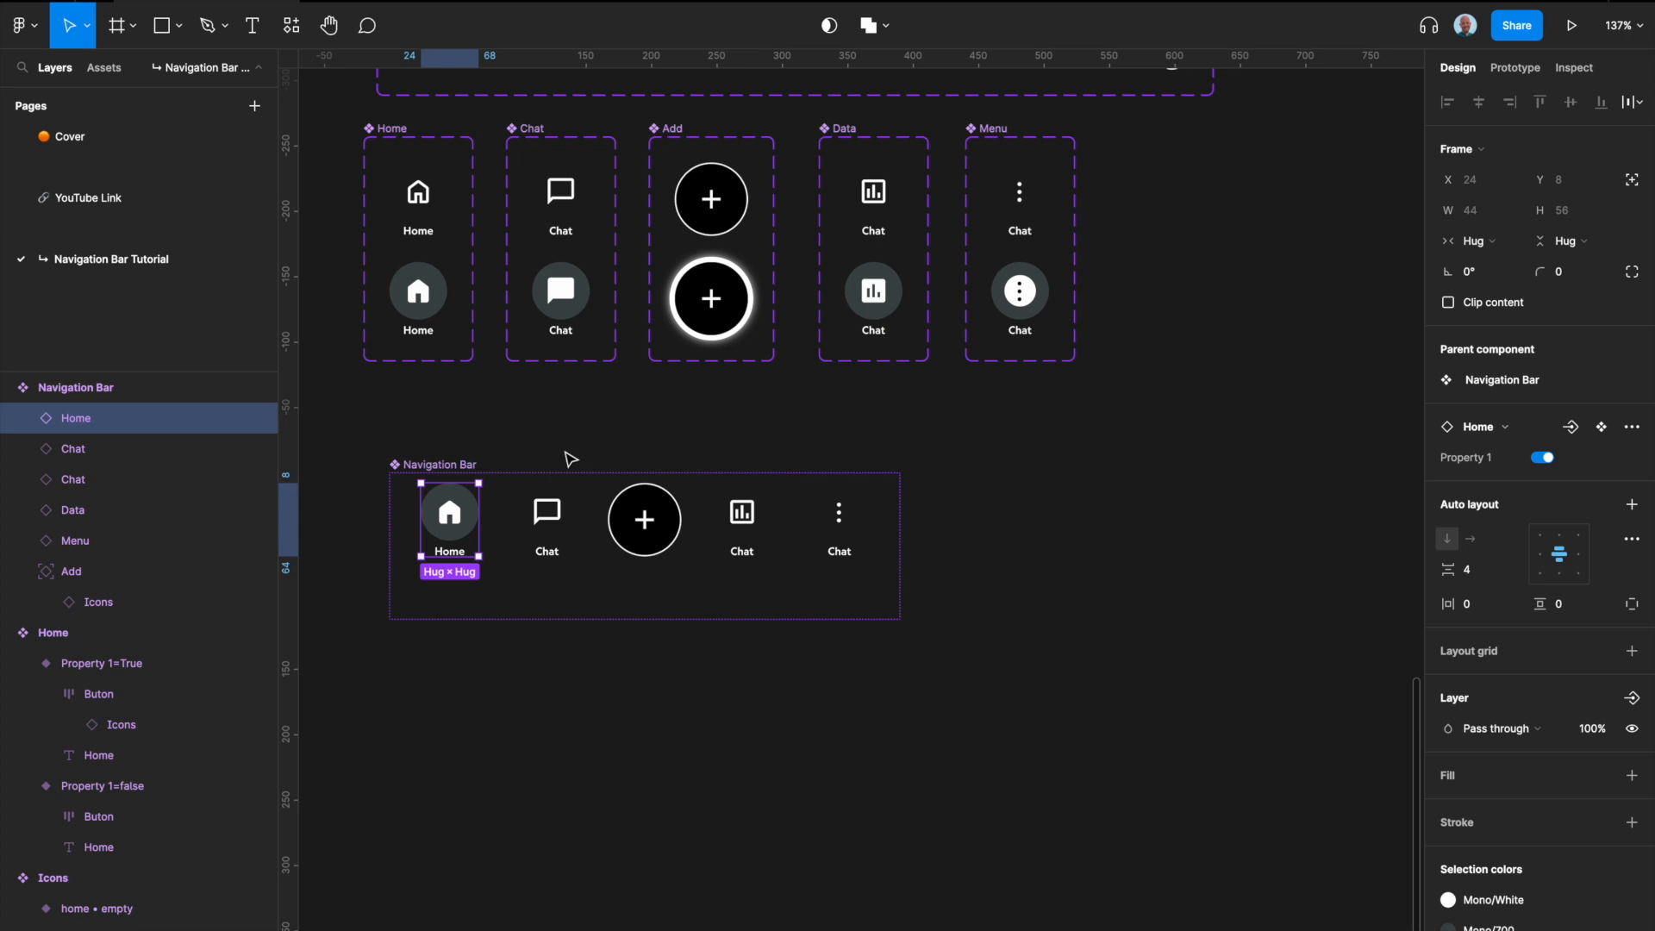
Step: Add a second variant to the Navigation Bar component
scroll(509, 508, up, 3)
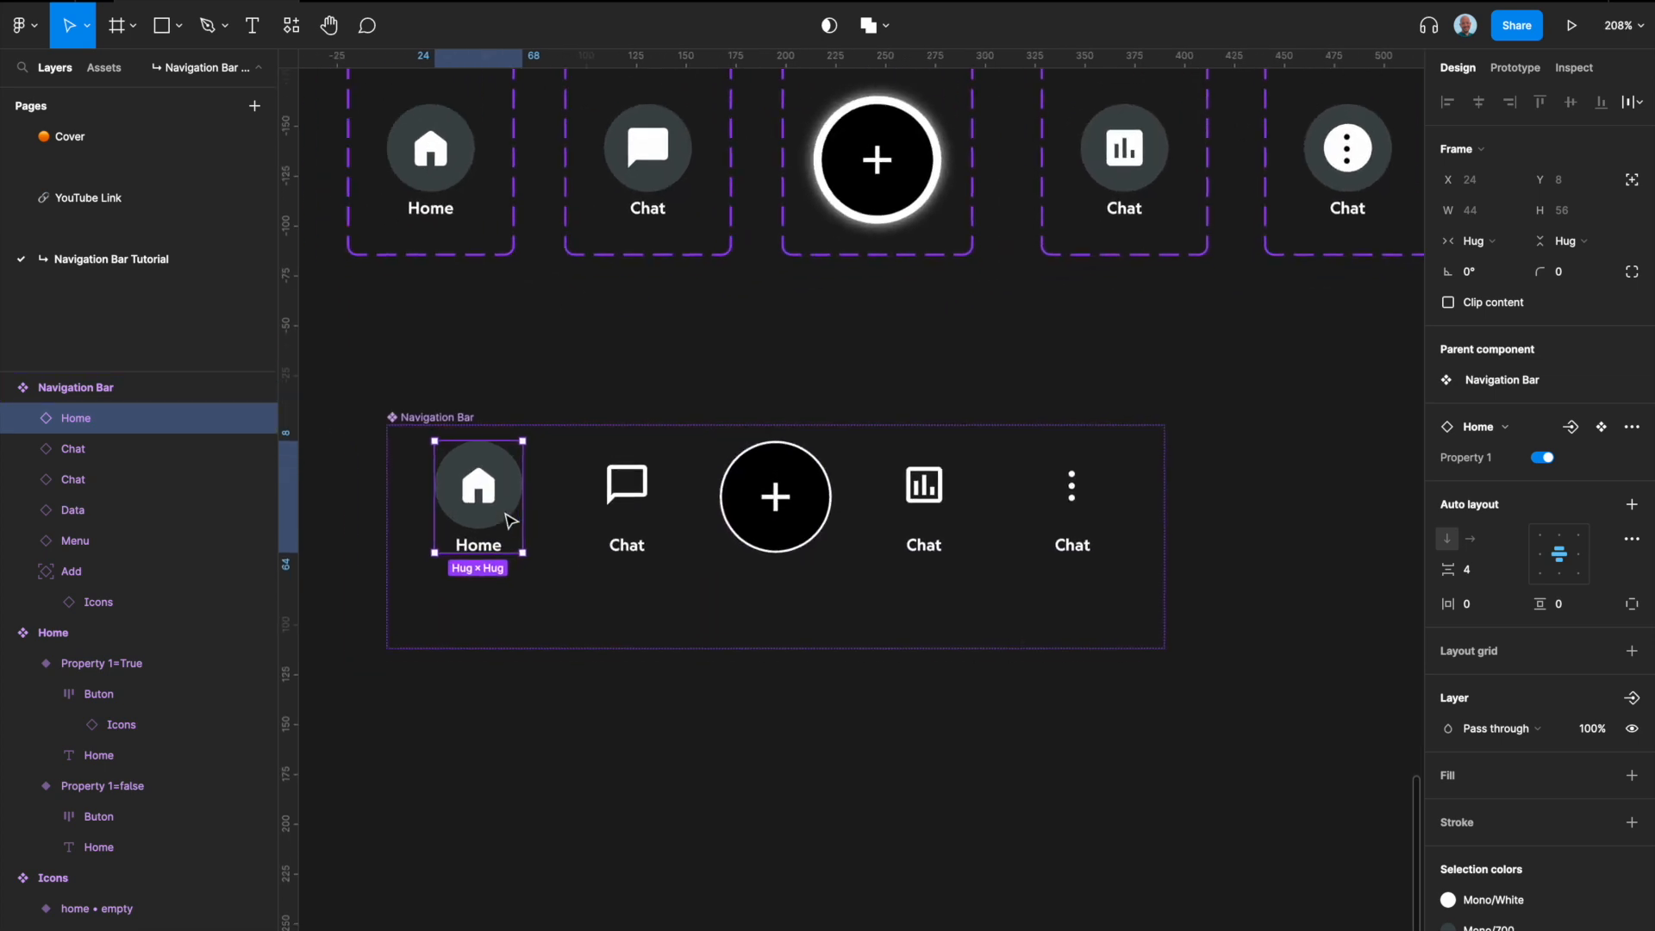
scroll(538, 595, down, 3)
click(536, 591)
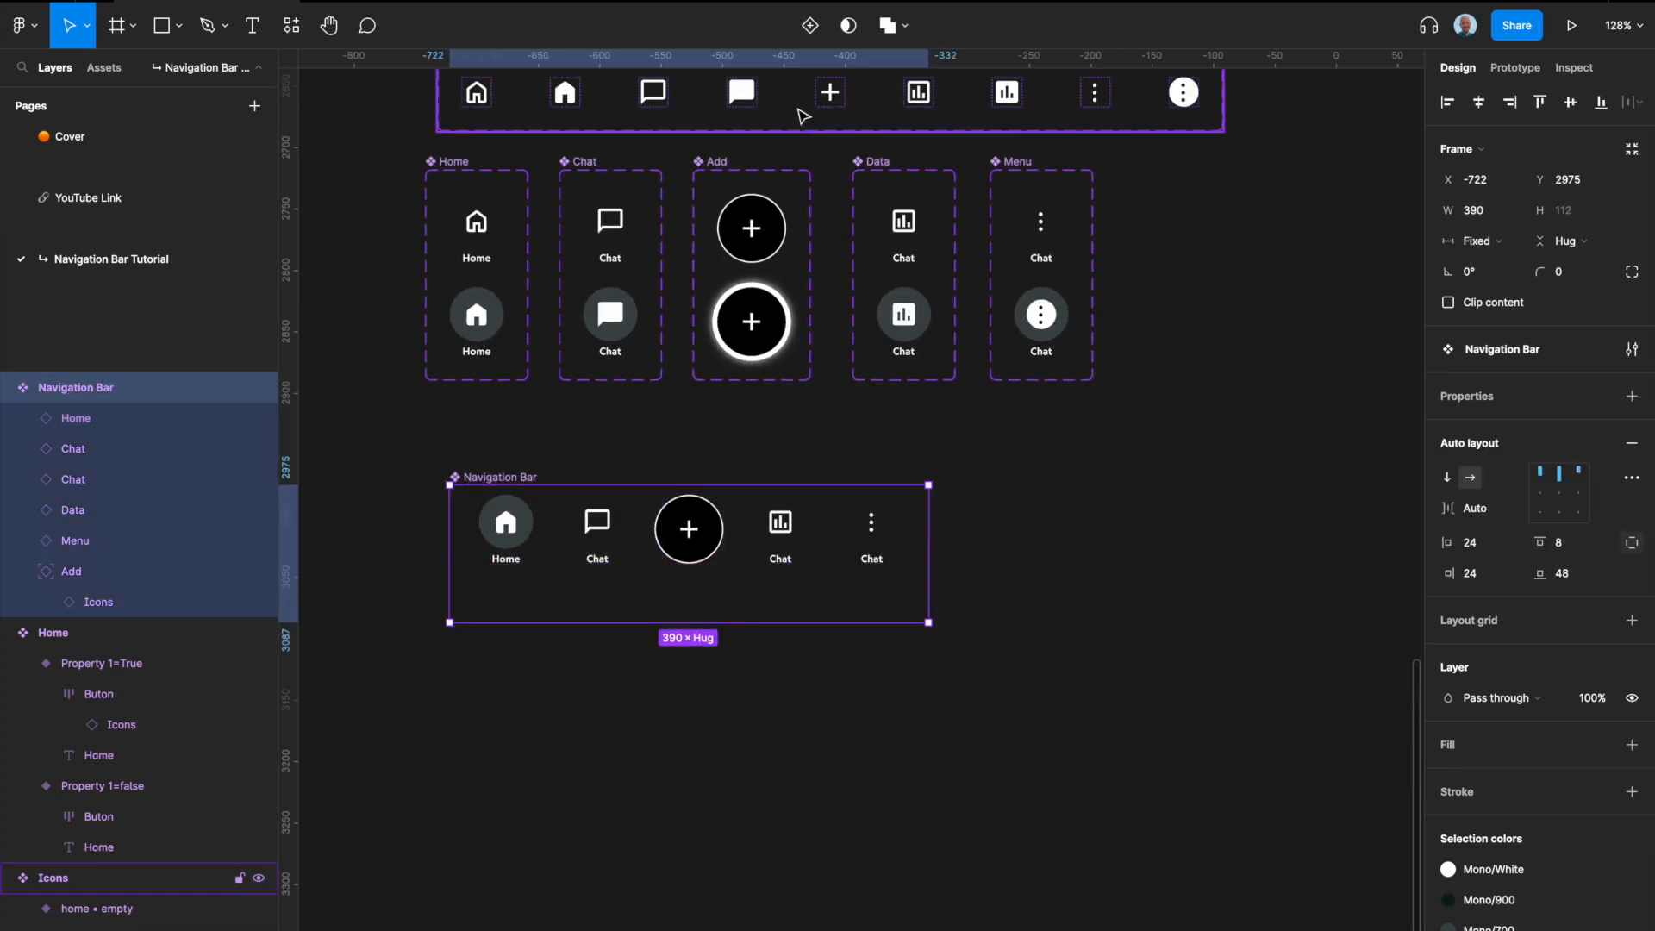
click(809, 25)
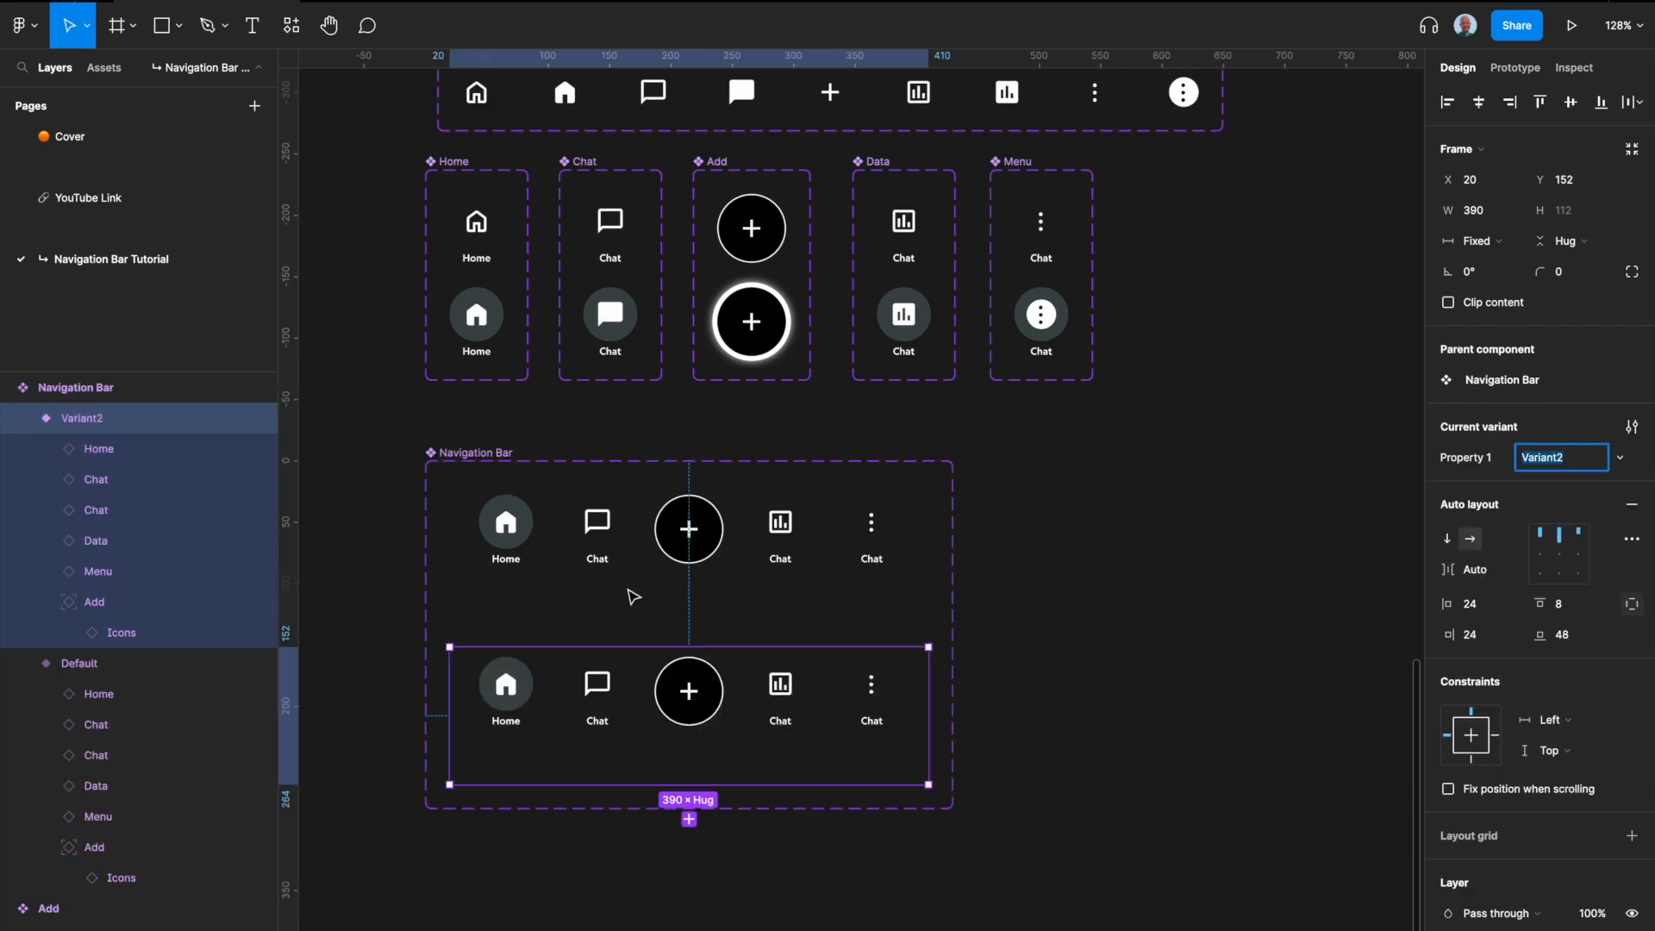
Step: Set Property 1 of the first Navigation Bar variant to Home
scroll(628, 630, down, 3)
click(684, 388)
click(1554, 460)
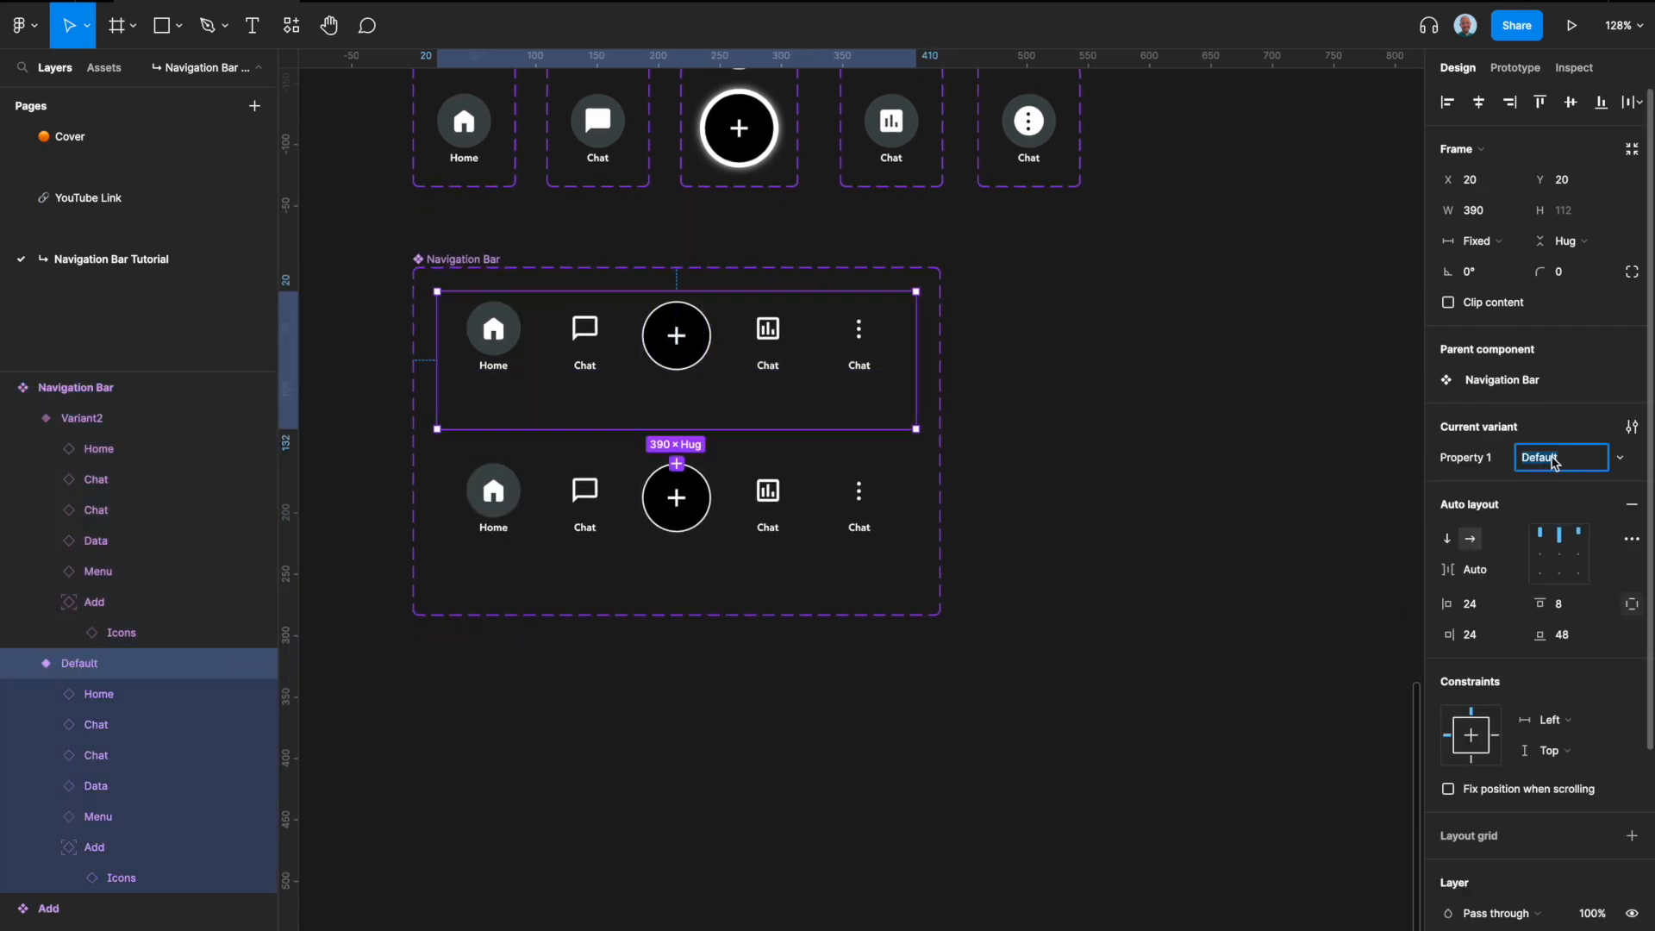
text(Home)
key(Return)
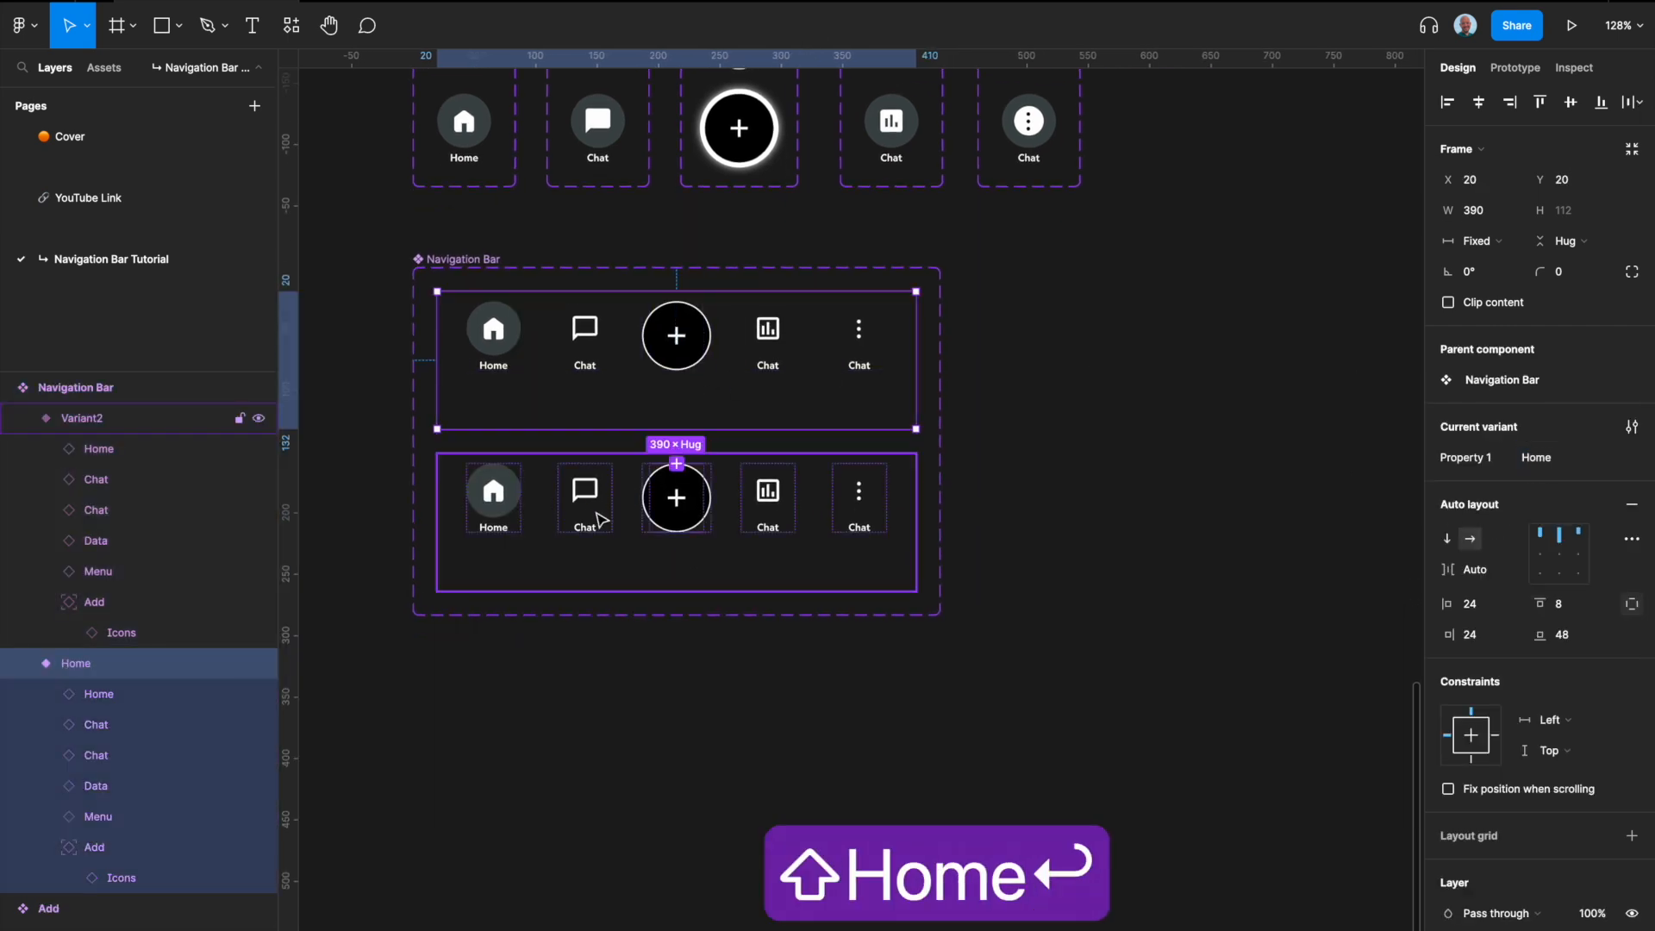
Step: In the second Navigation Bar variant, turn Property 1 off for the Home instance and on for the Chat instance
click(539, 518)
click(486, 516)
click(1542, 457)
click(599, 498)
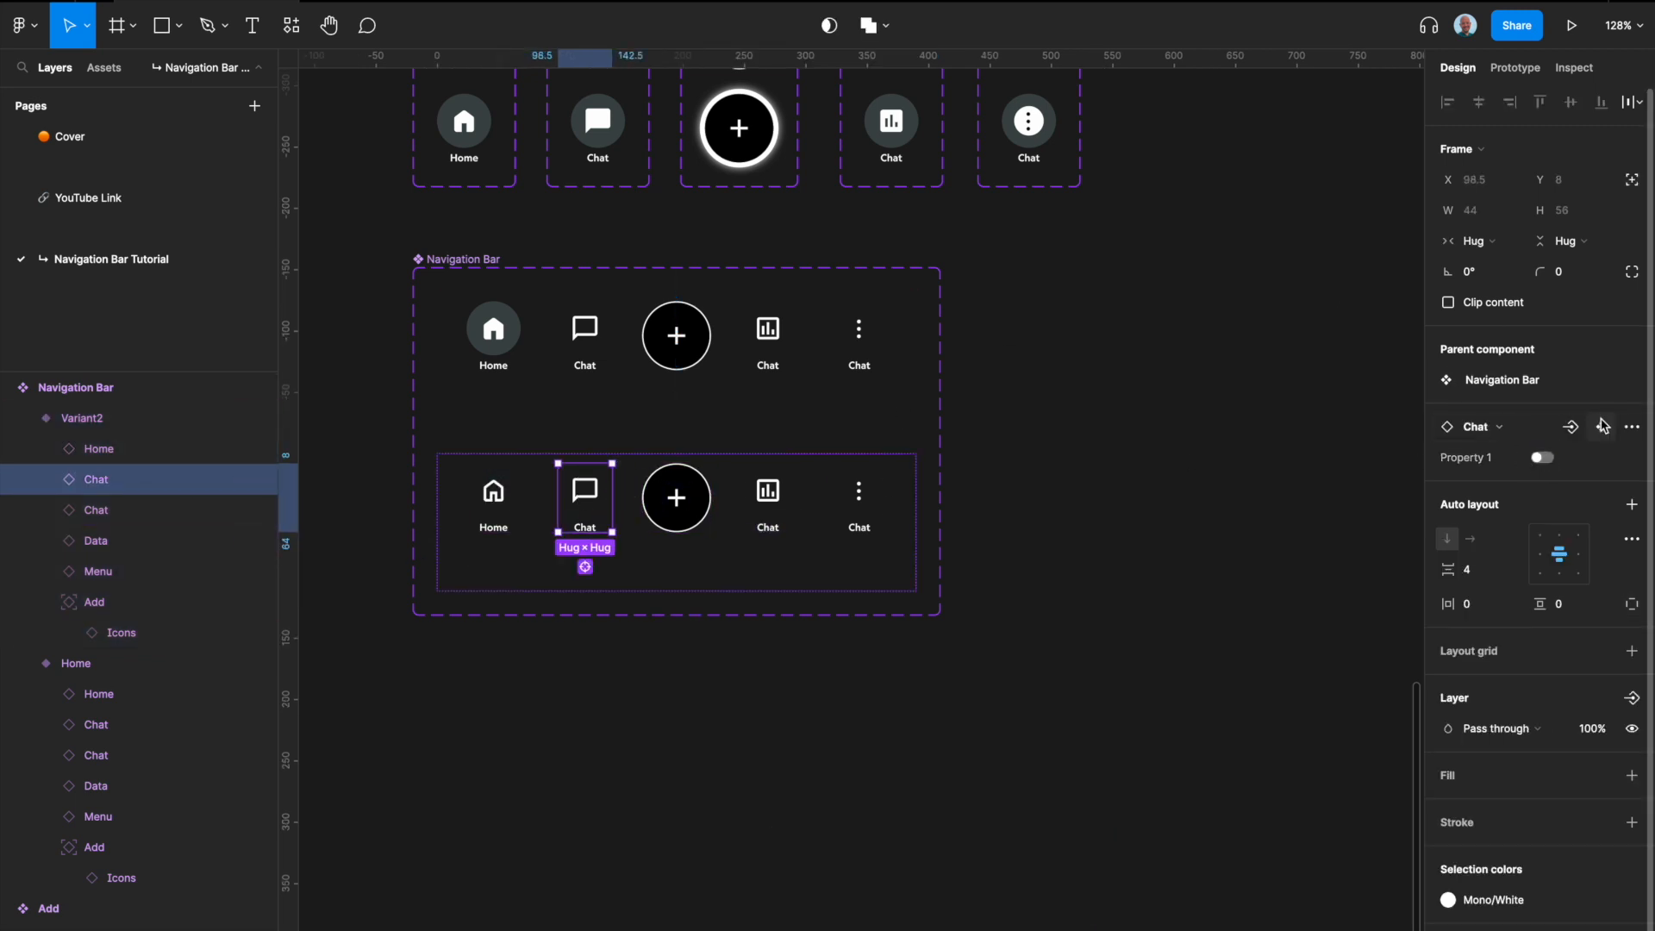
click(1536, 462)
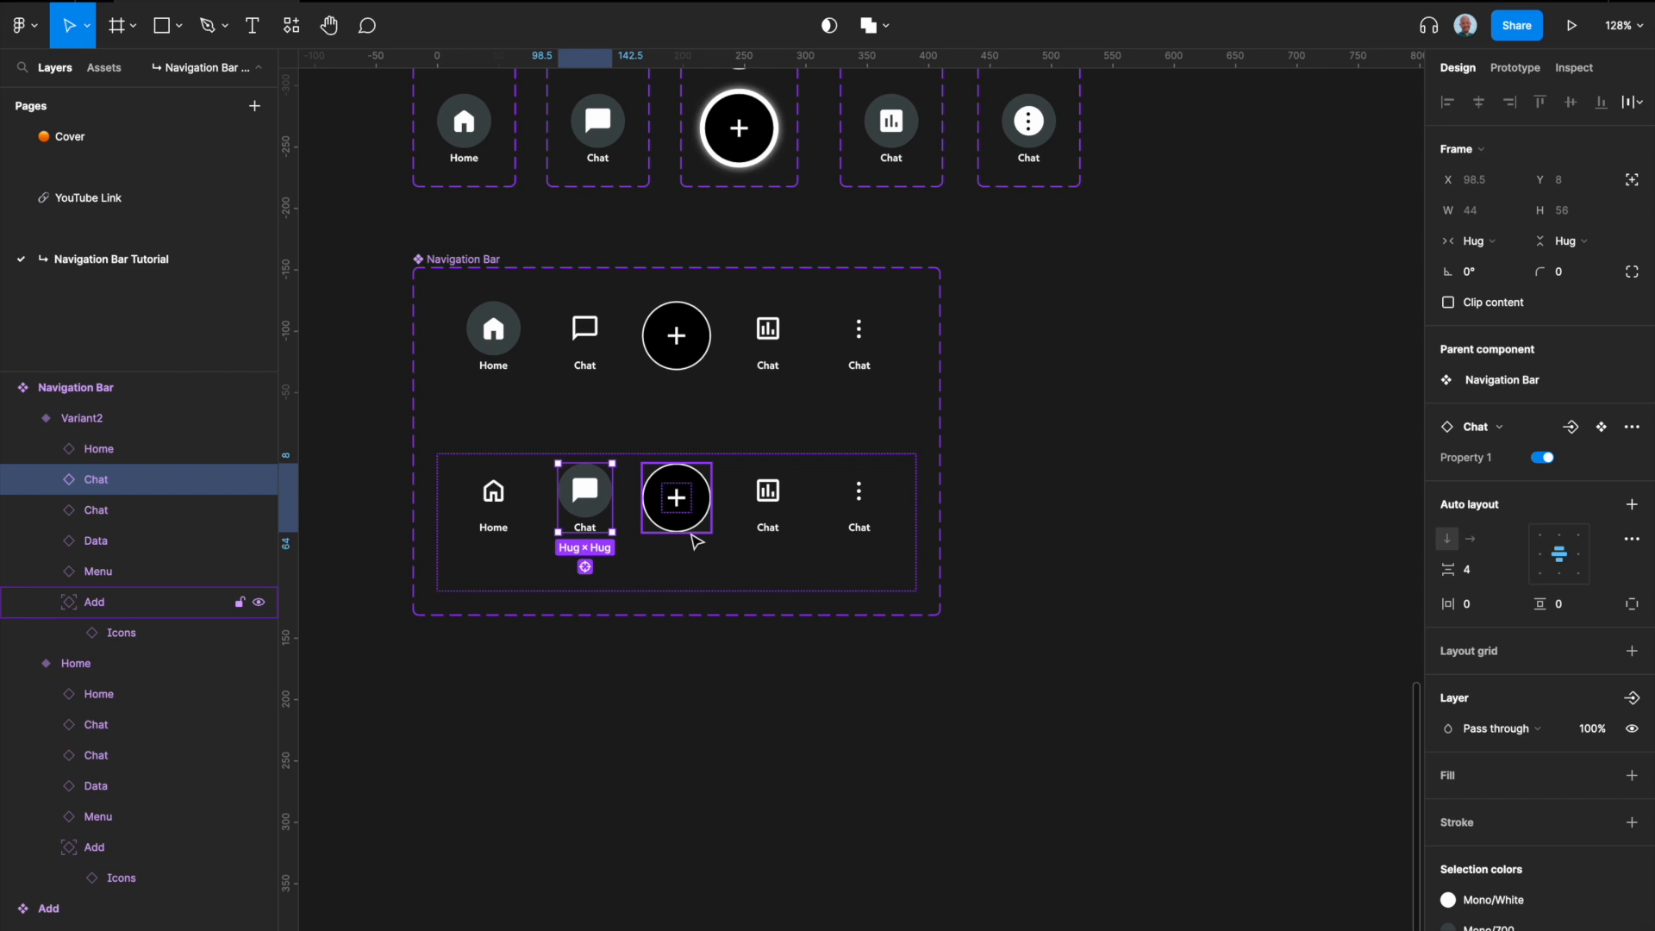
Step: Set Property 1 of the second Navigation Bar variant to Chat
click(772, 569)
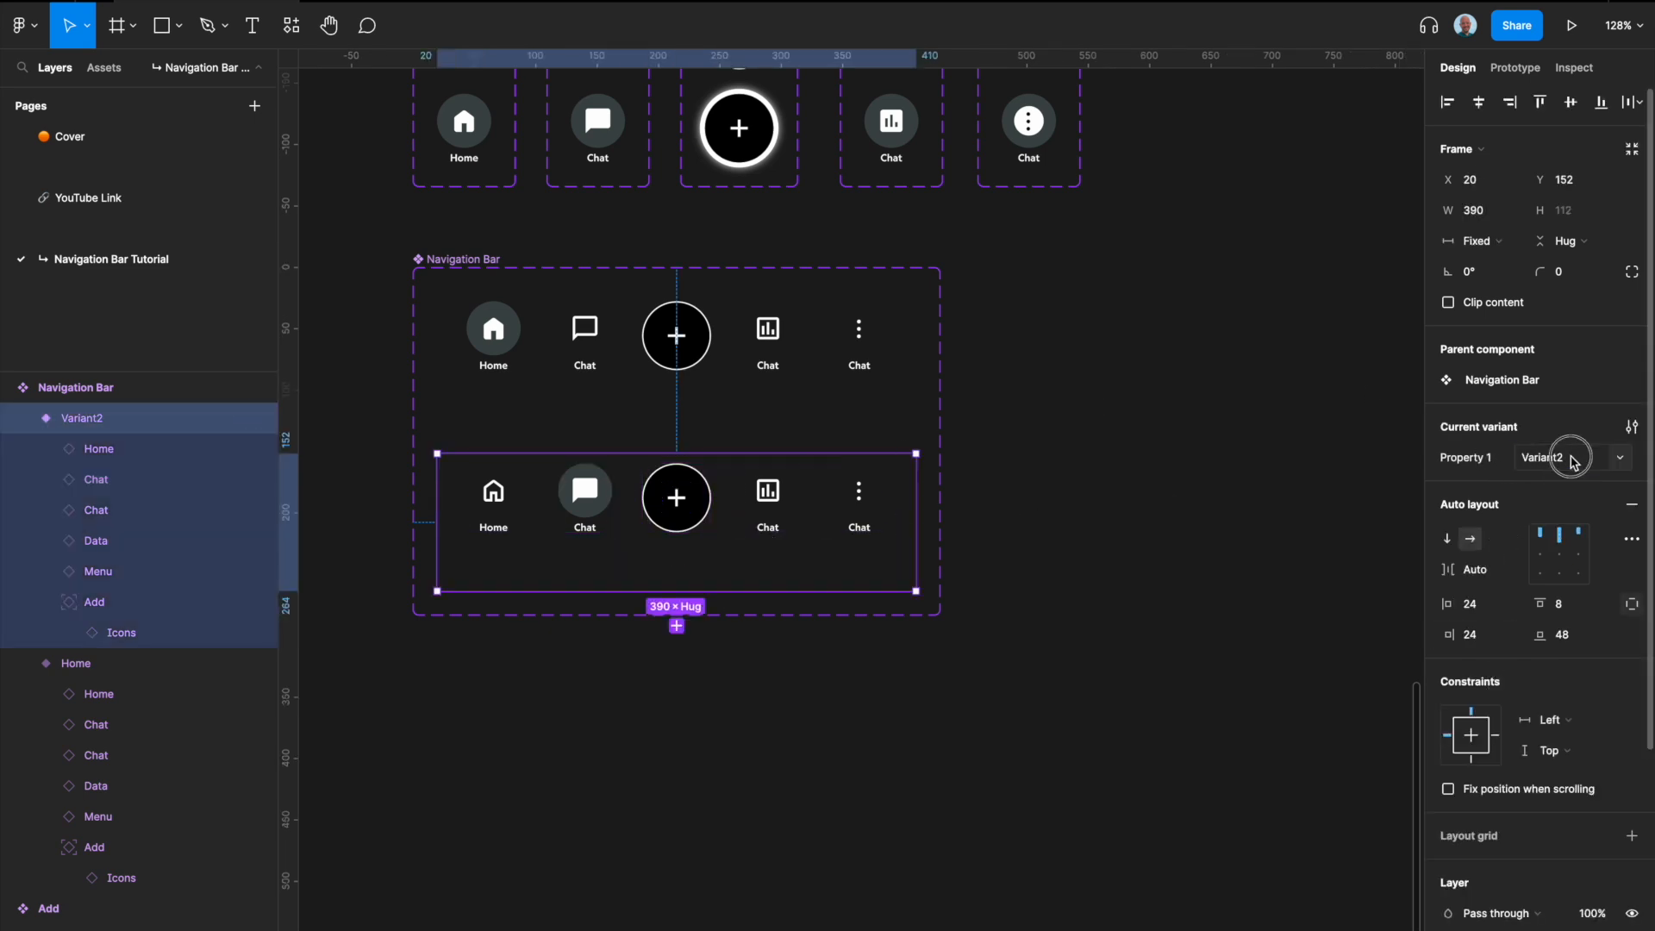
click(1572, 461)
text(Chat)
key(Return)
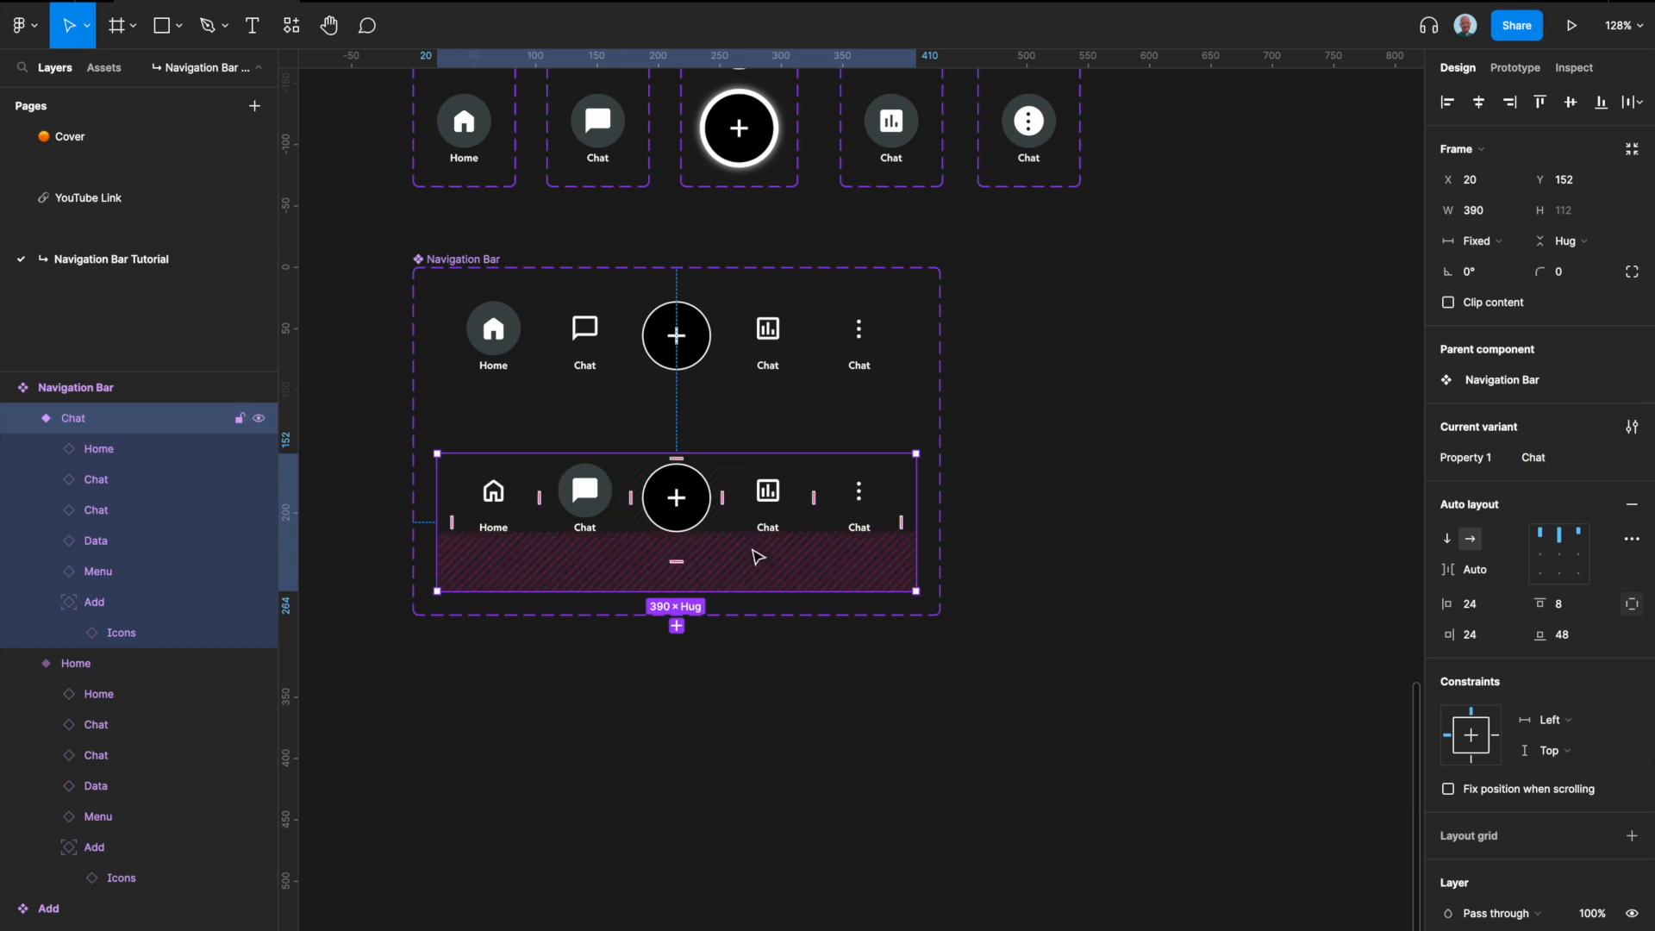
Step: Add a third Navigation Bar variant with Property 1 turned on for its Data instance and off for its Chat instance
click(677, 626)
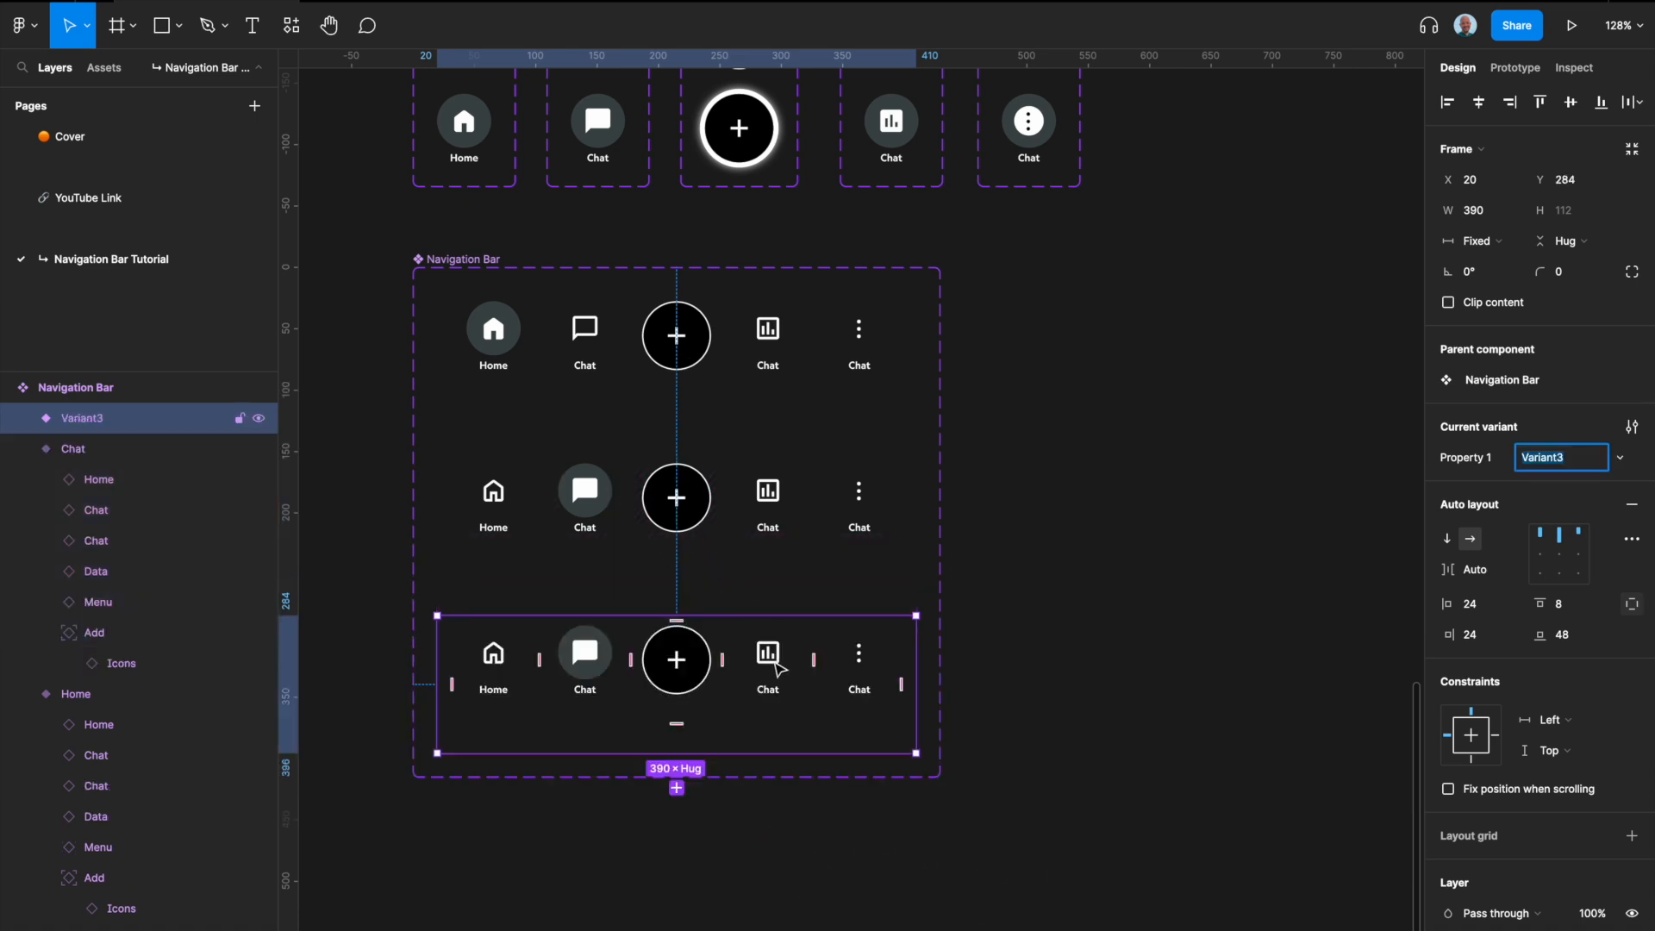
click(769, 655)
click(1543, 457)
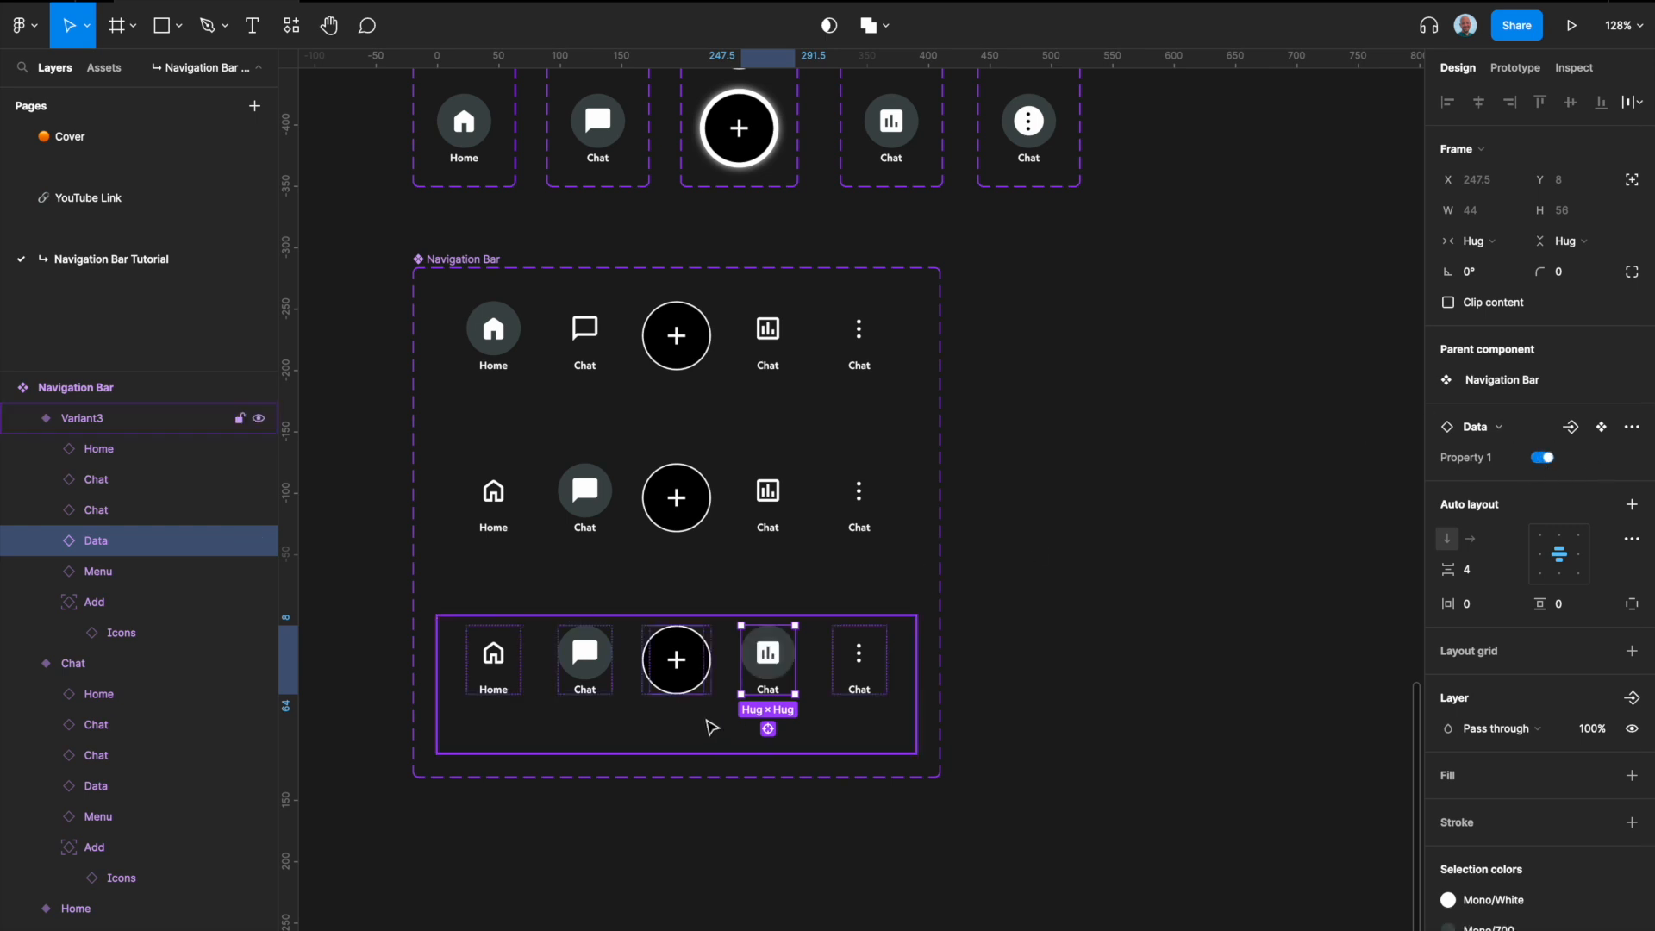
click(585, 656)
click(1543, 457)
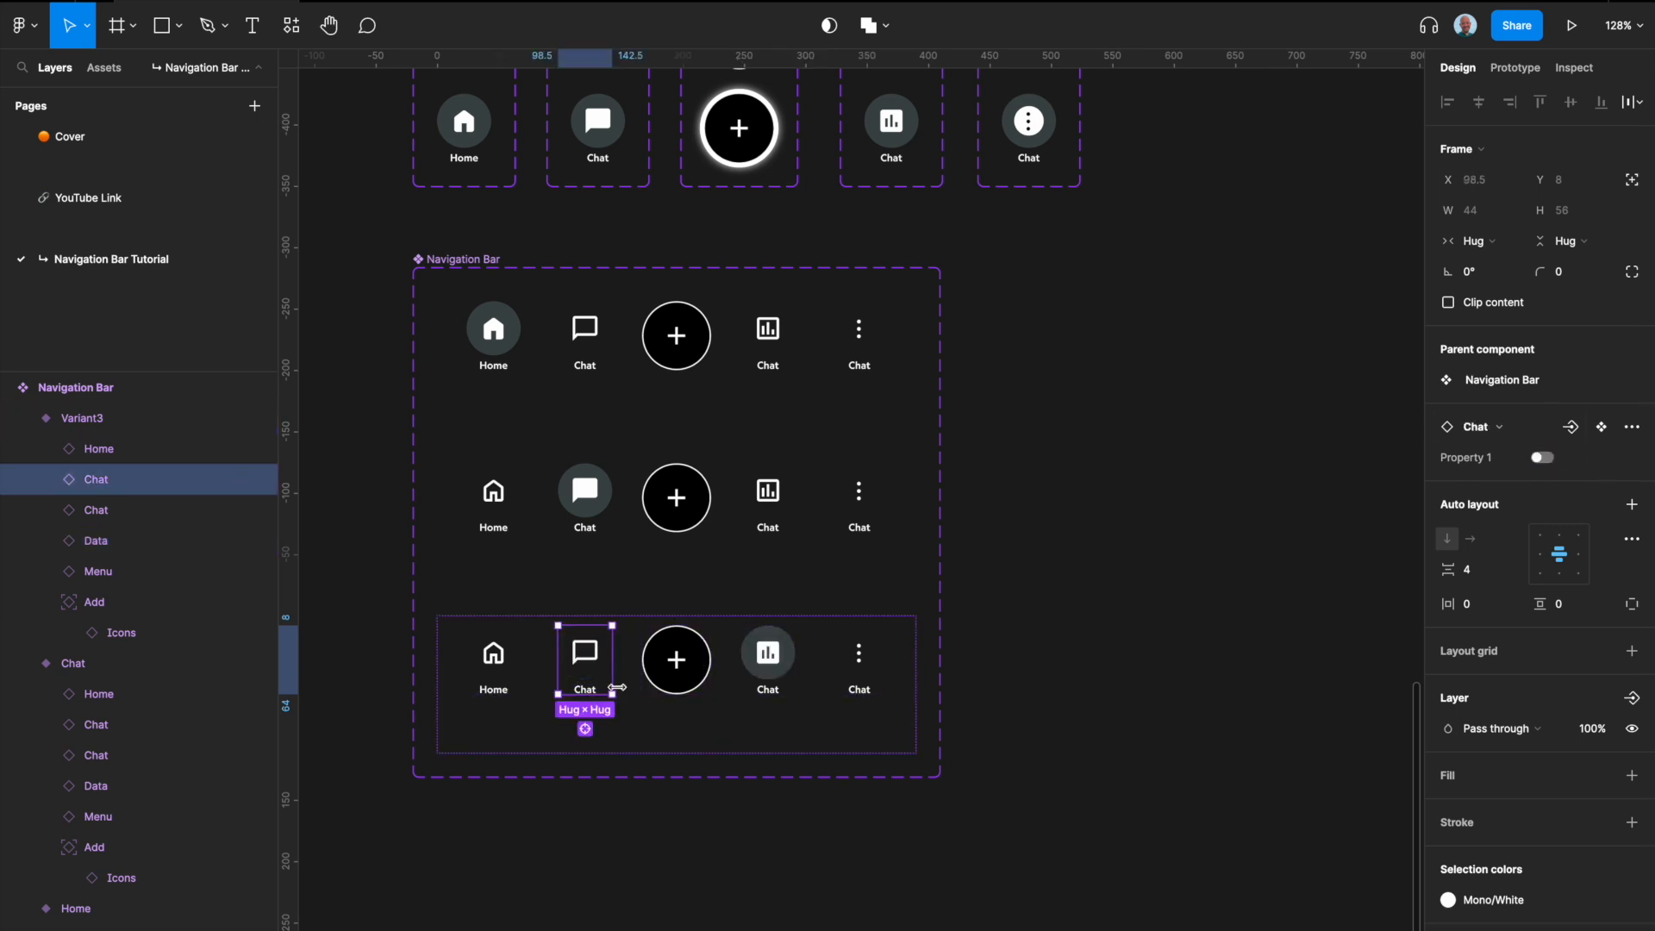
Step: Set Property 1 of the third Navigation Bar variant to Chat
click(791, 652)
click(859, 747)
click(1544, 457)
text(Chat)
key(Return)
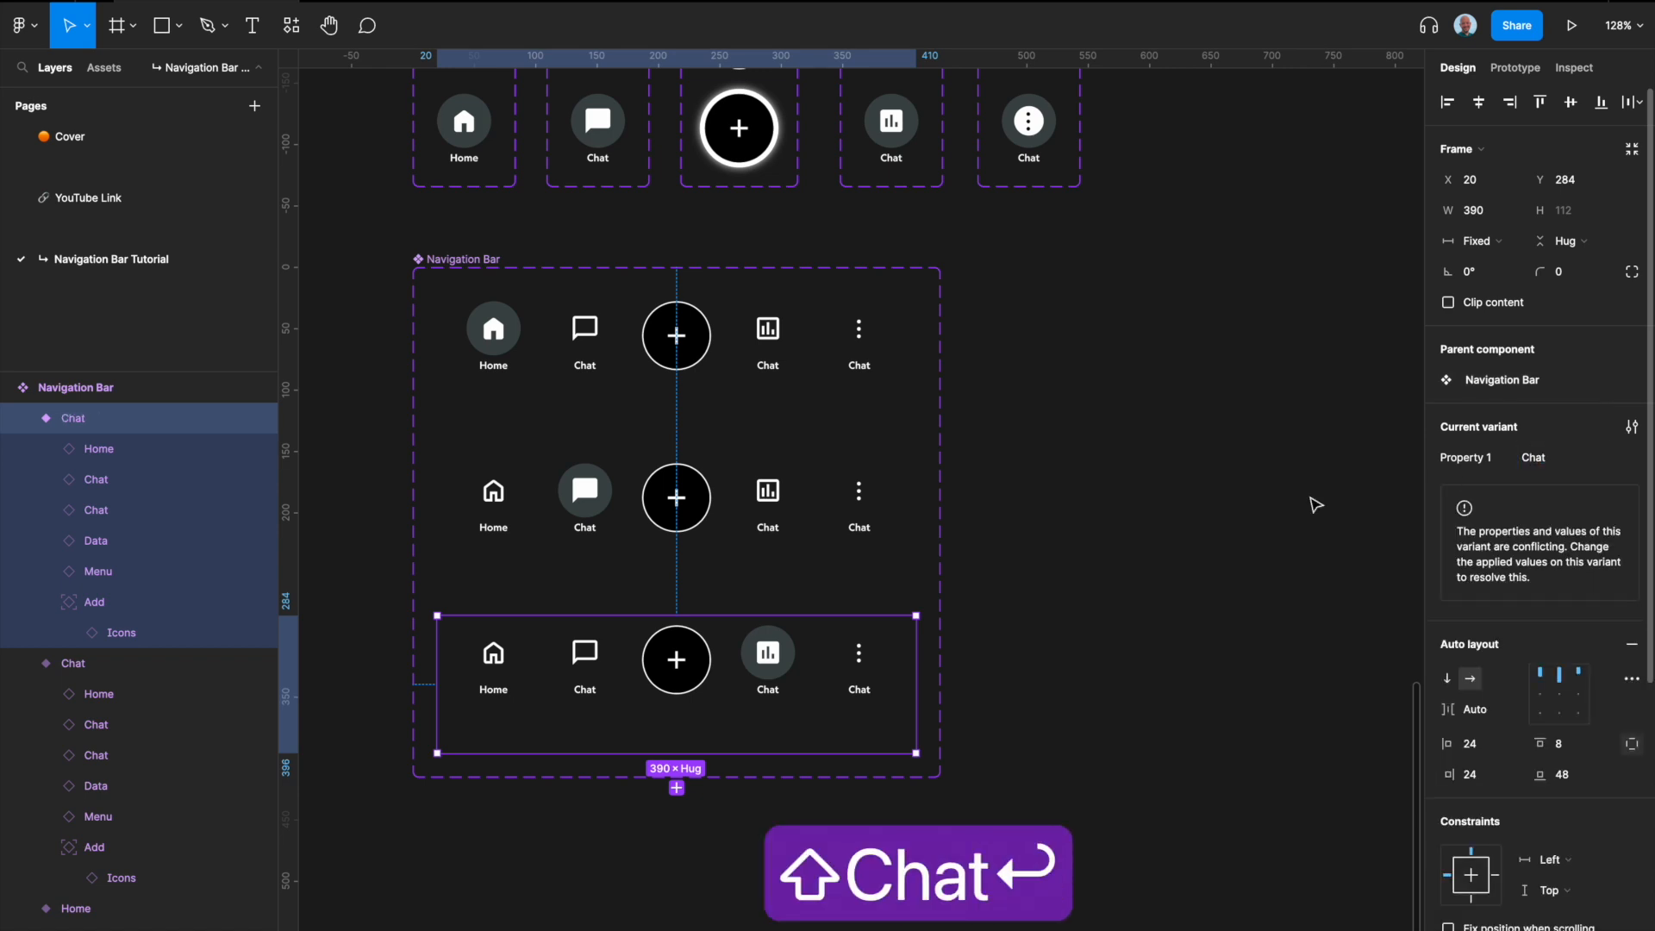
Step: Add a fourth variant to the Navigation Bar component set, based on the third one
click(862, 652)
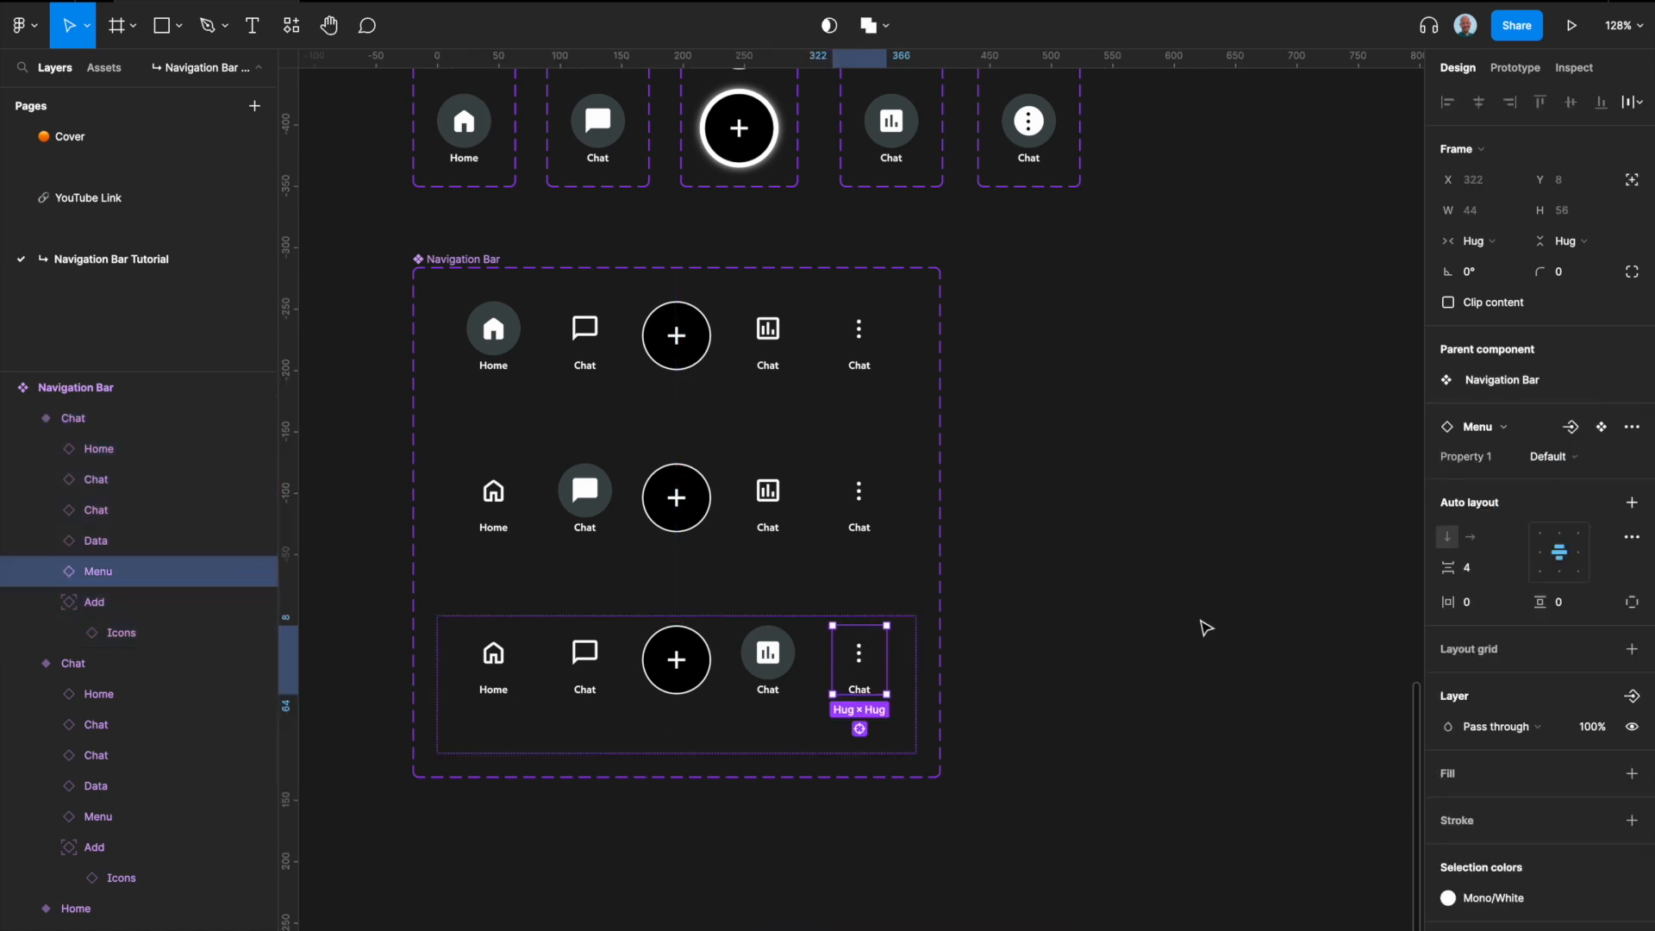
click(980, 684)
click(901, 681)
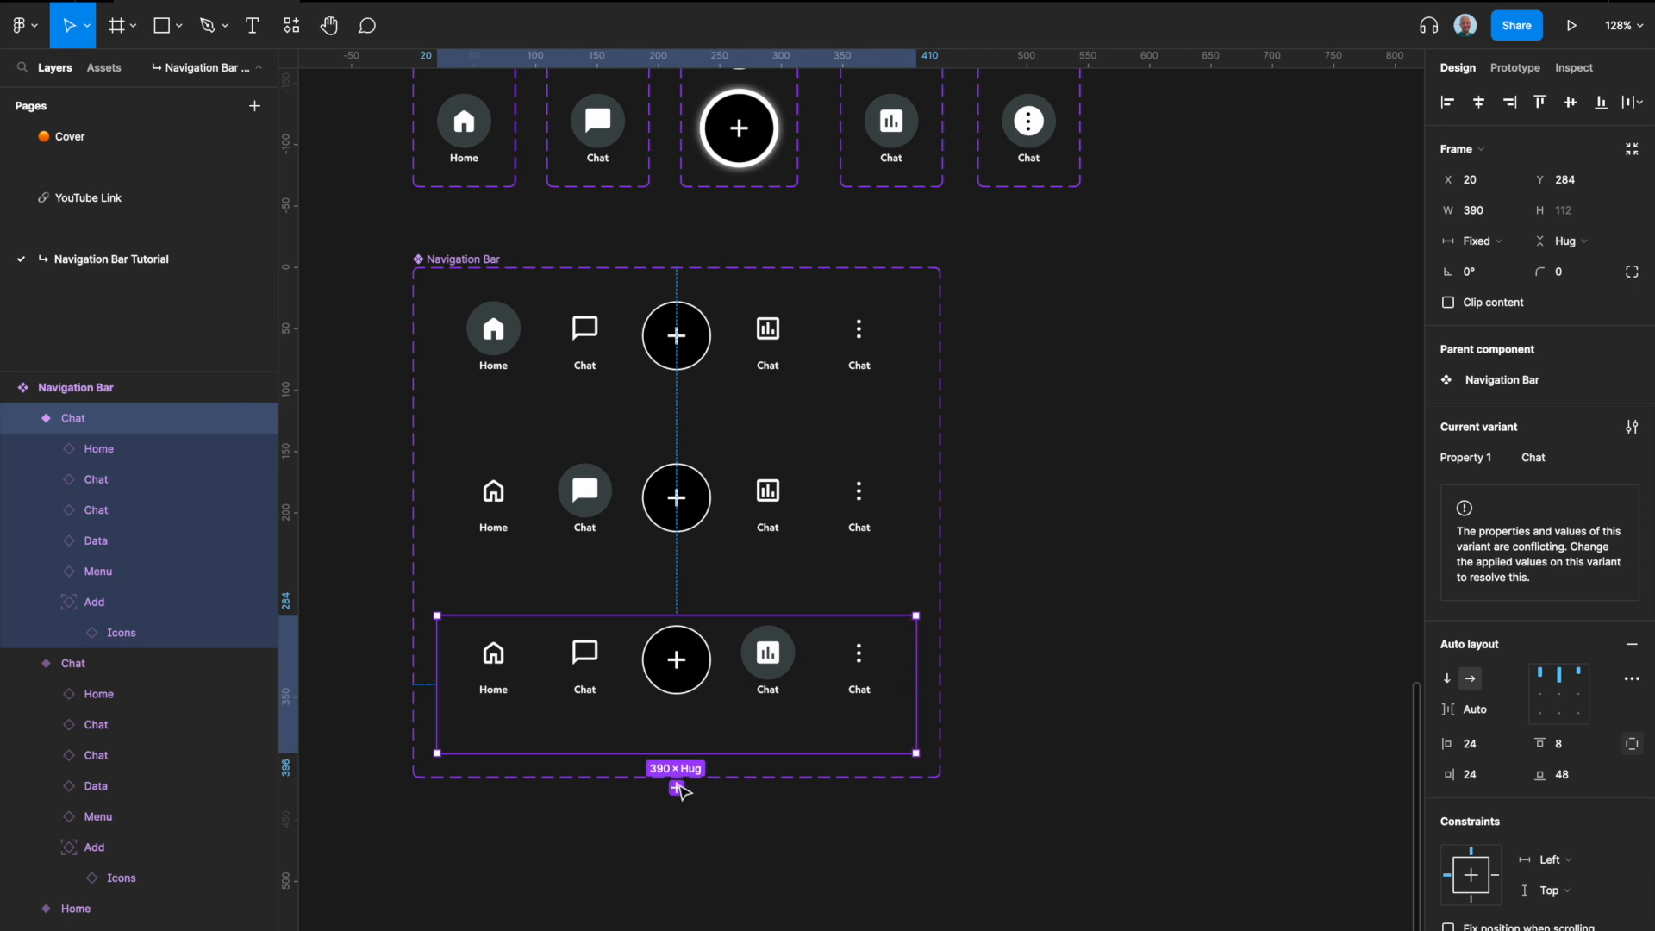
click(677, 787)
Step: Go from the fourth variant's Menu instance to its main component and set the default variant's Property 1 to False
scroll(707, 798, down, 5)
click(862, 555)
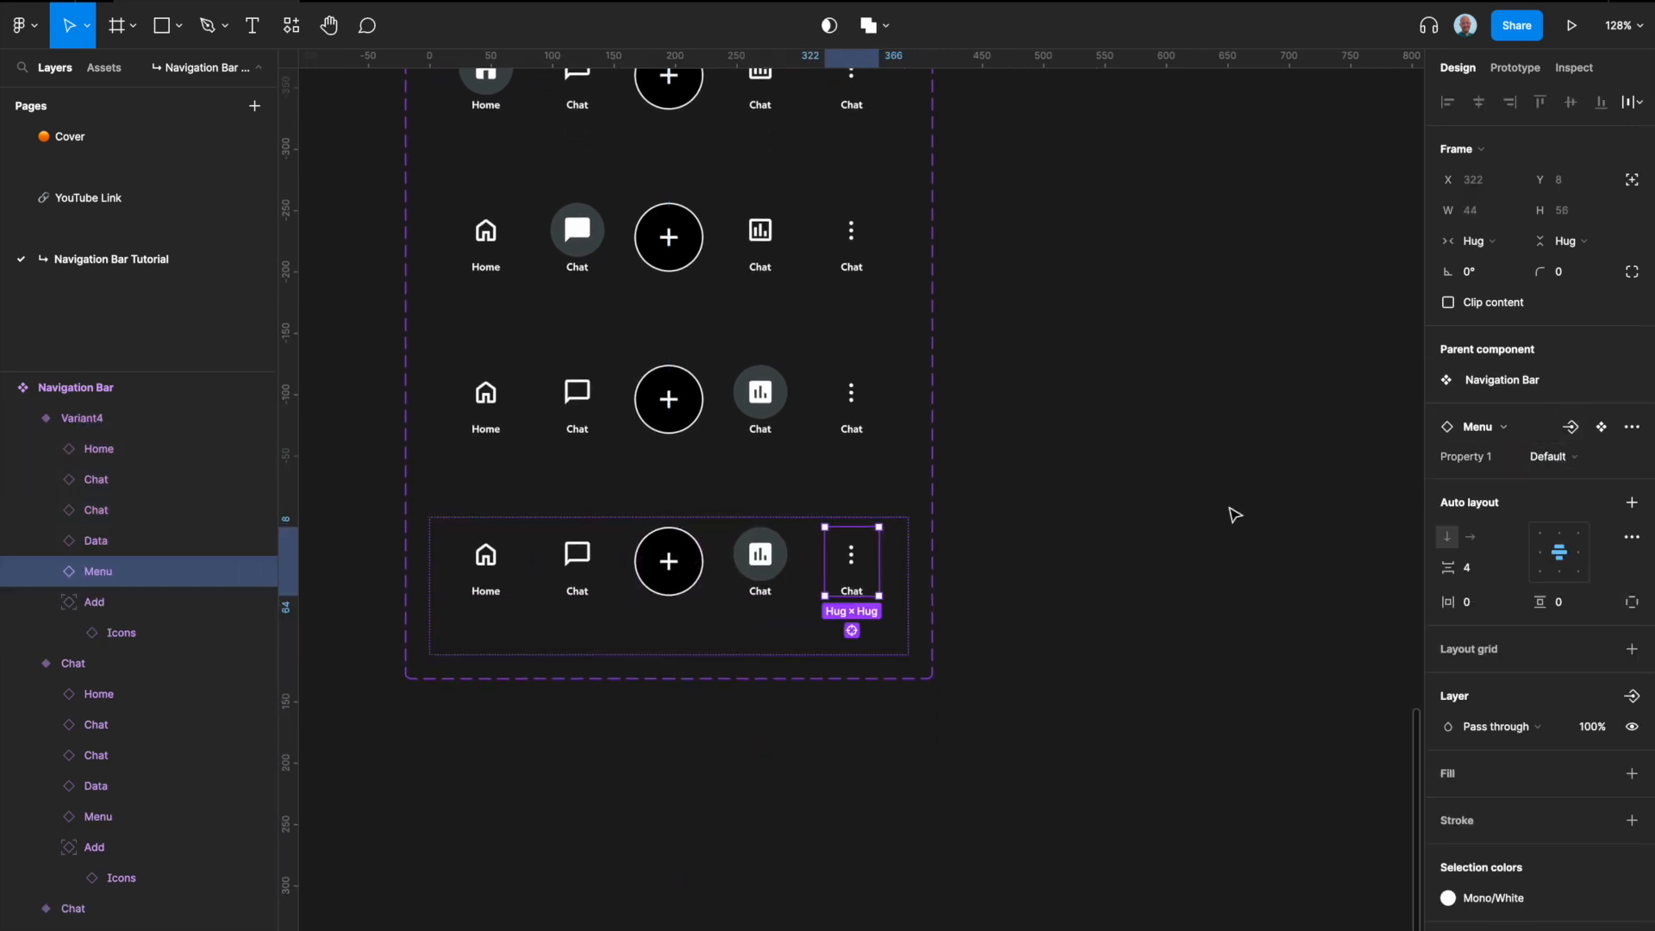
click(944, 556)
click(876, 581)
click(1571, 426)
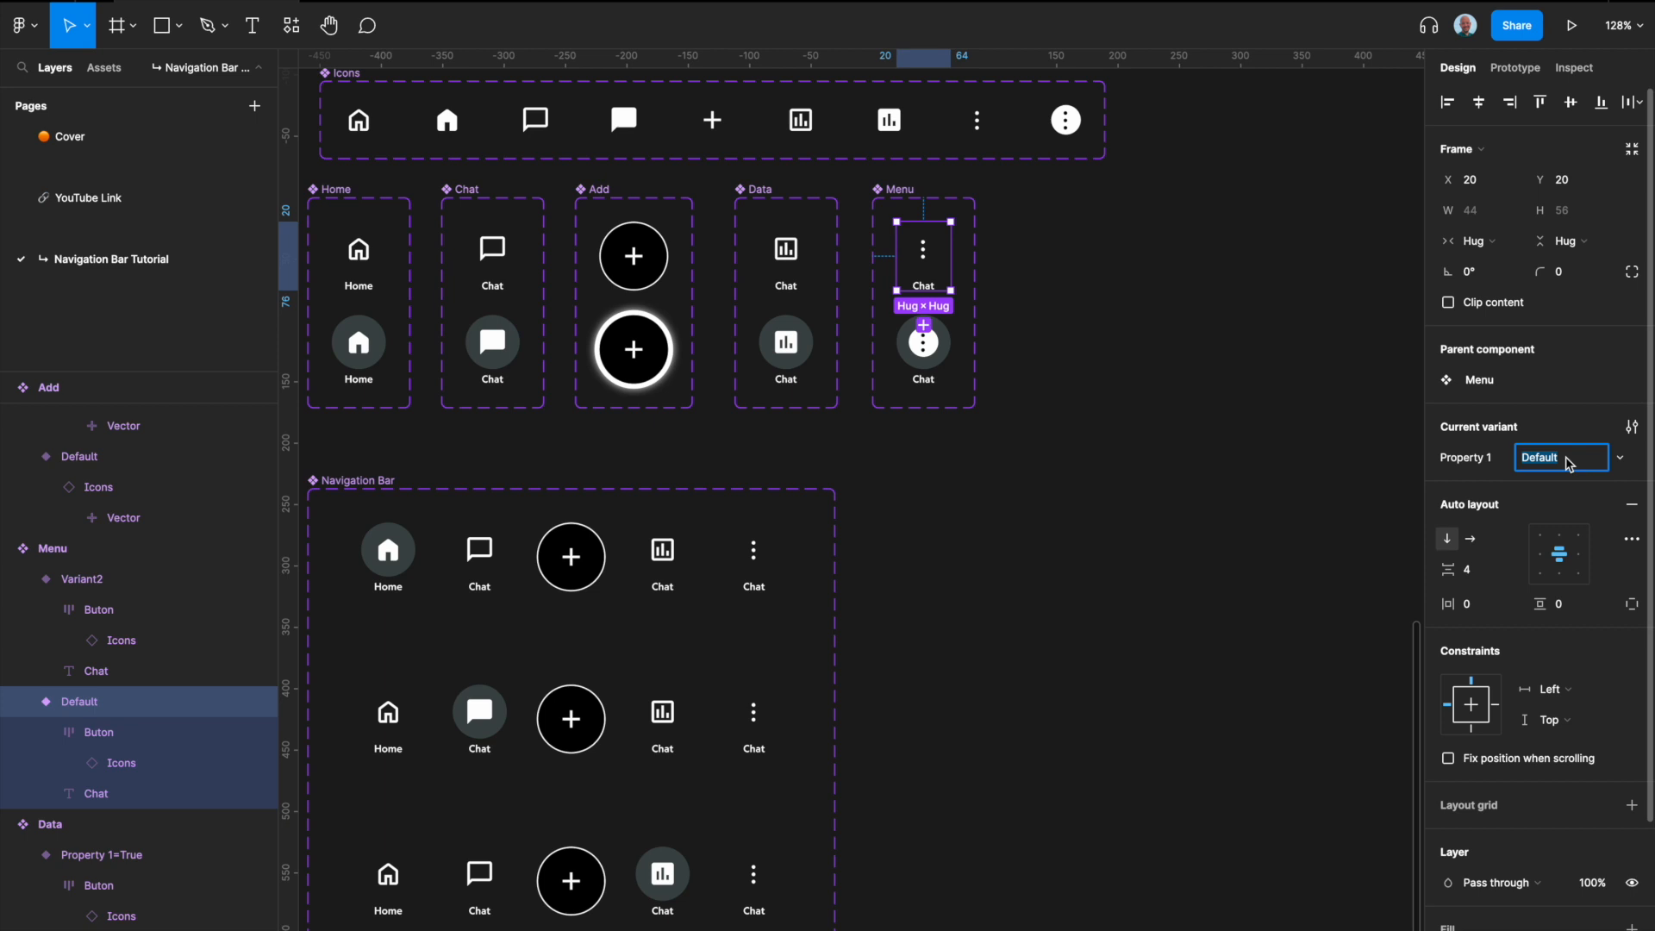
text(False)
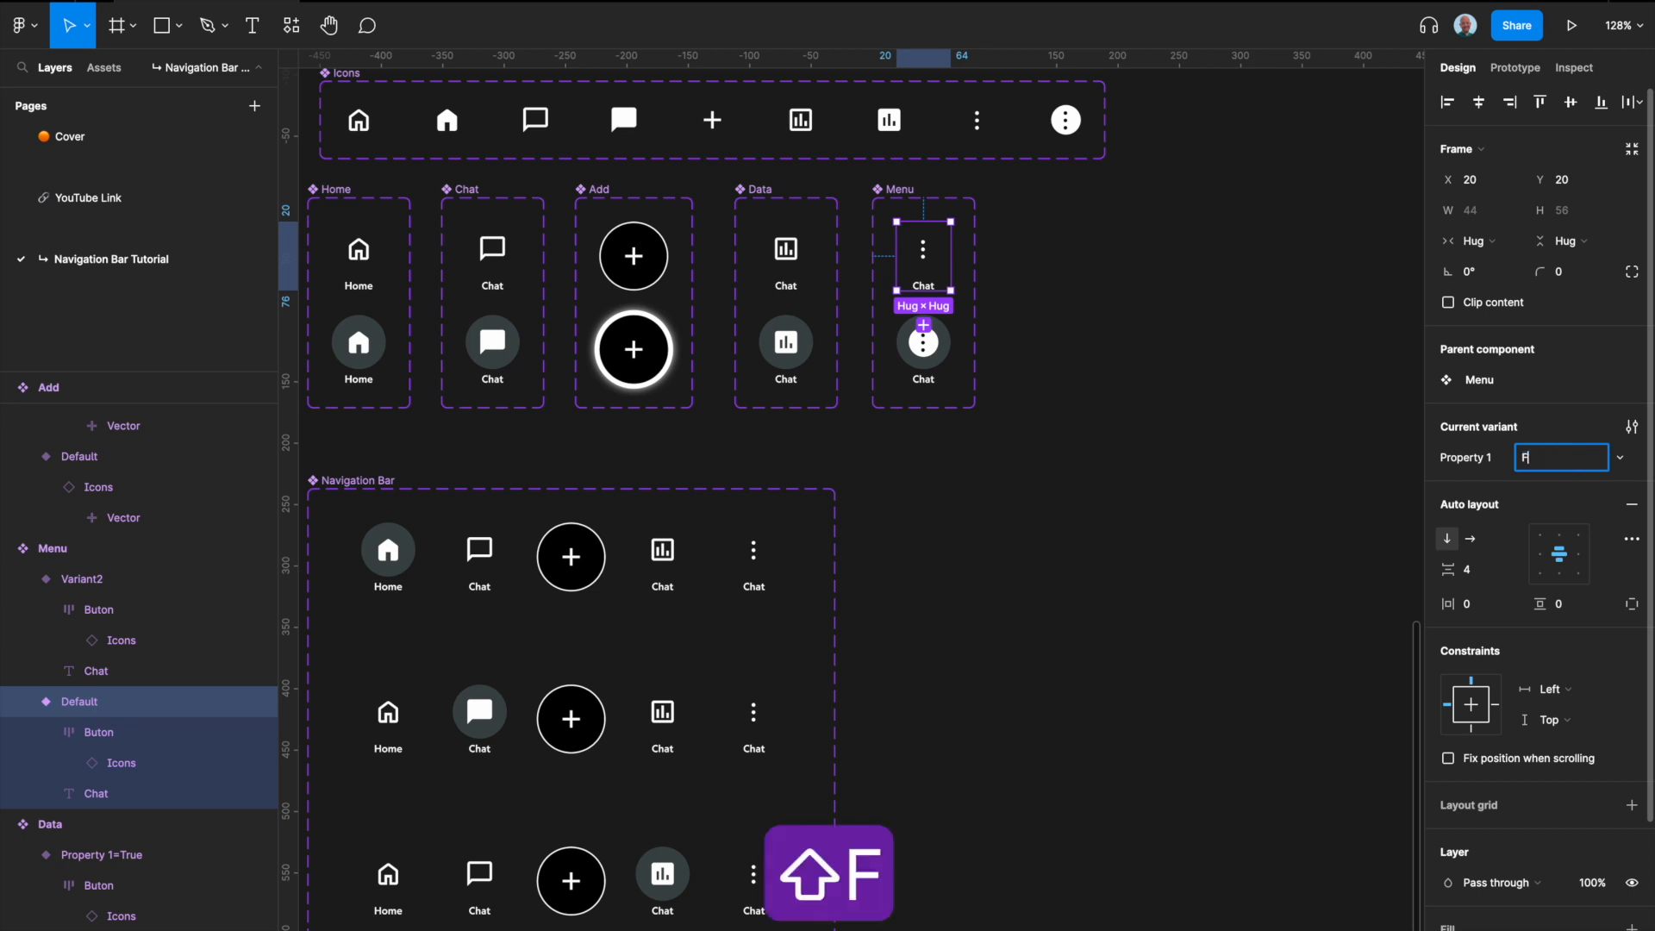
Step: Set Property 1 of the filled variant in the Menu component set to True
click(949, 360)
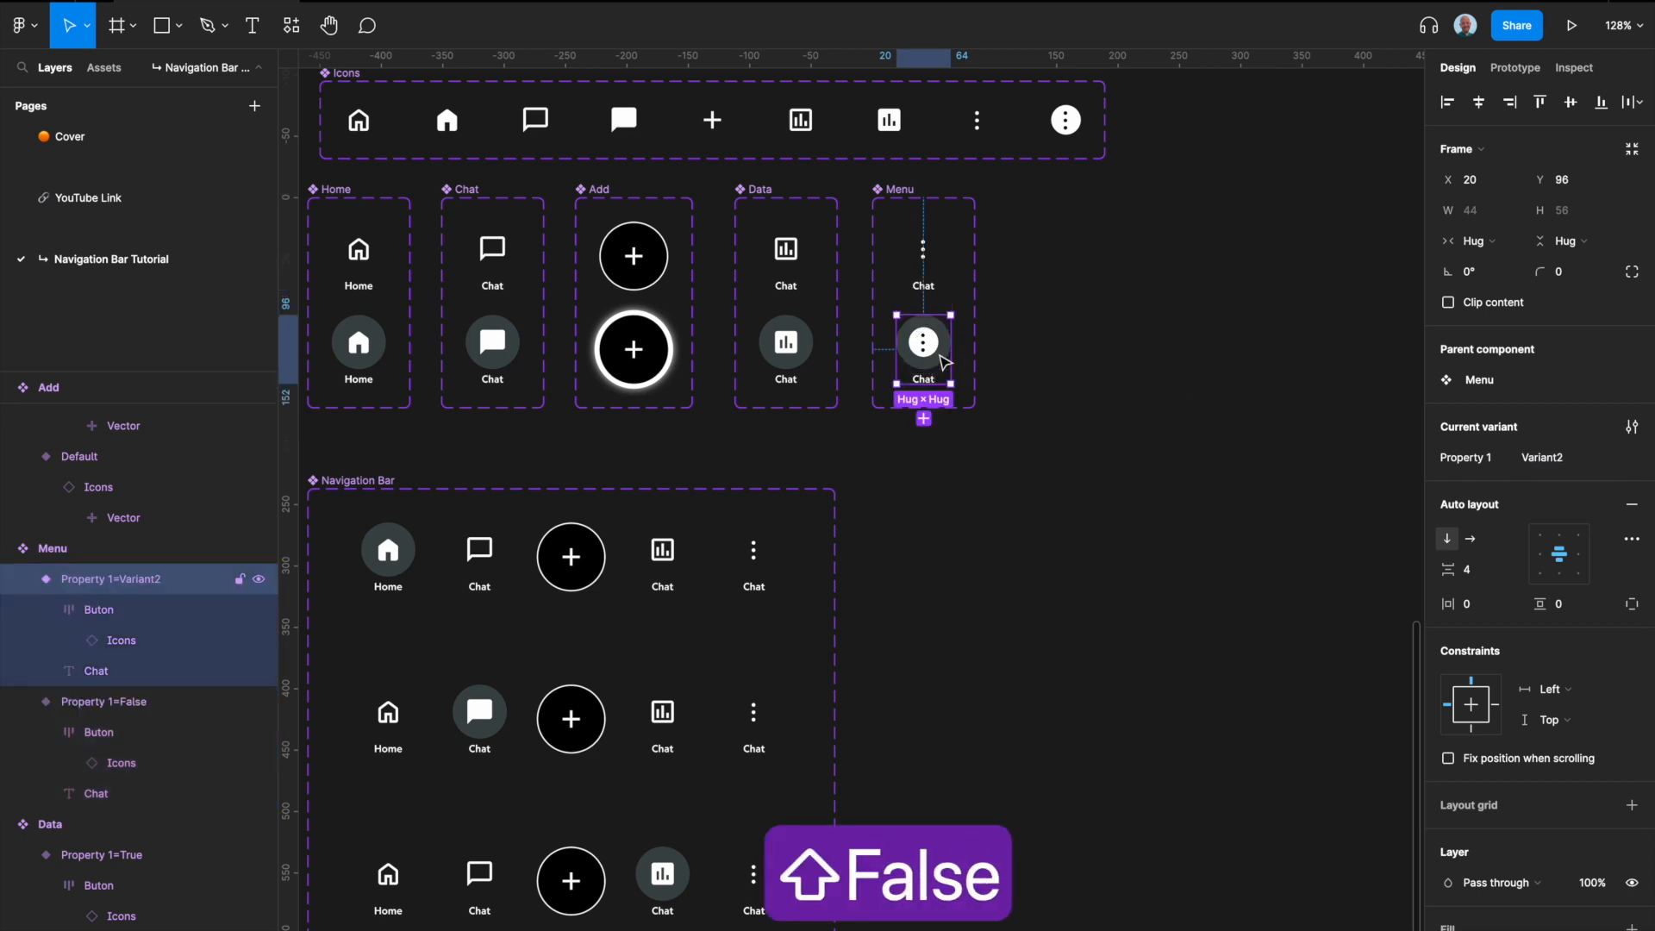
click(1561, 457)
text(True)
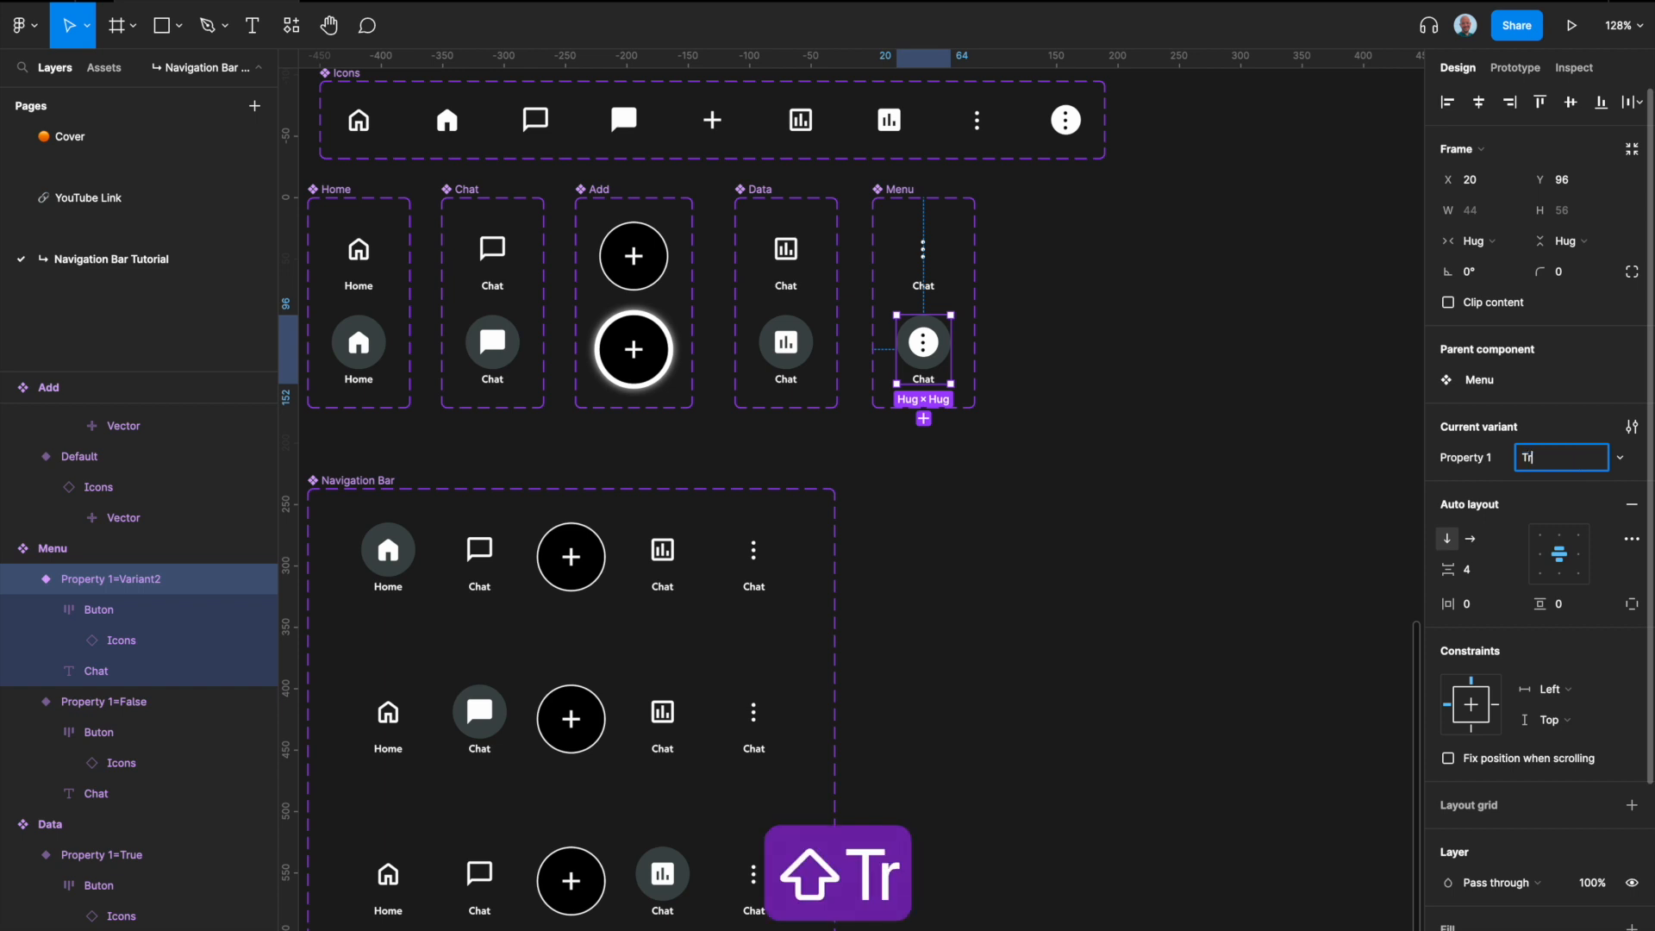
click(961, 556)
Step: In the fourth Navigation Bar variant, turn Property 1 on for the Menu instance and off for the Data instance
scroll(897, 544, down, 4)
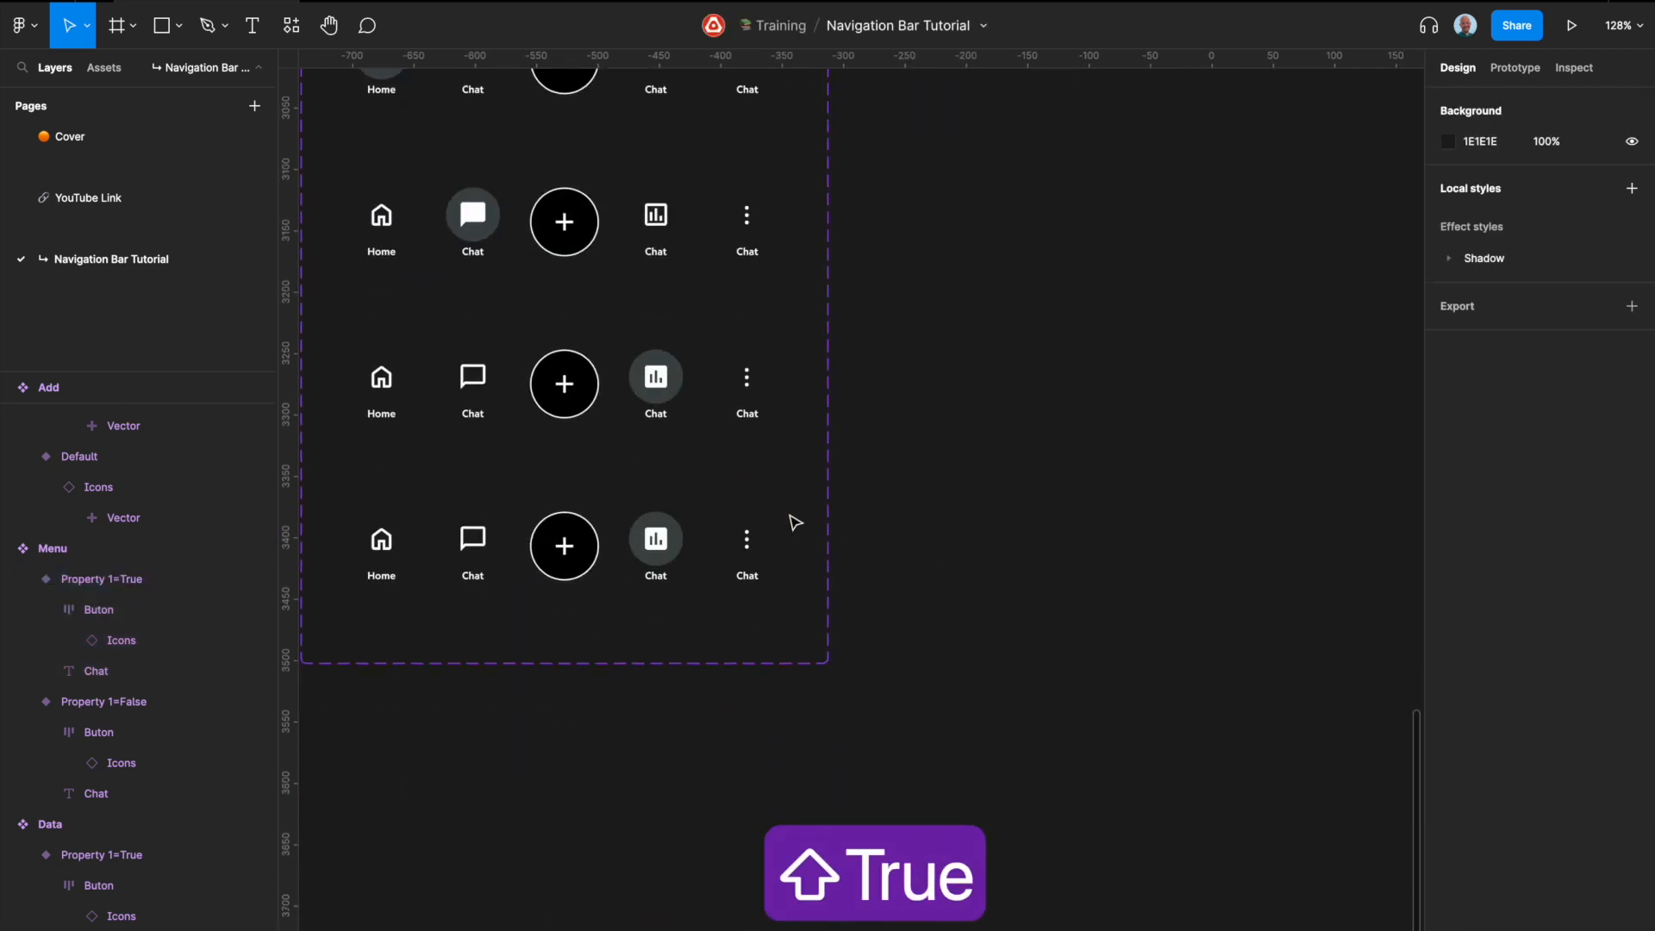
click(746, 543)
click(747, 543)
click(1543, 460)
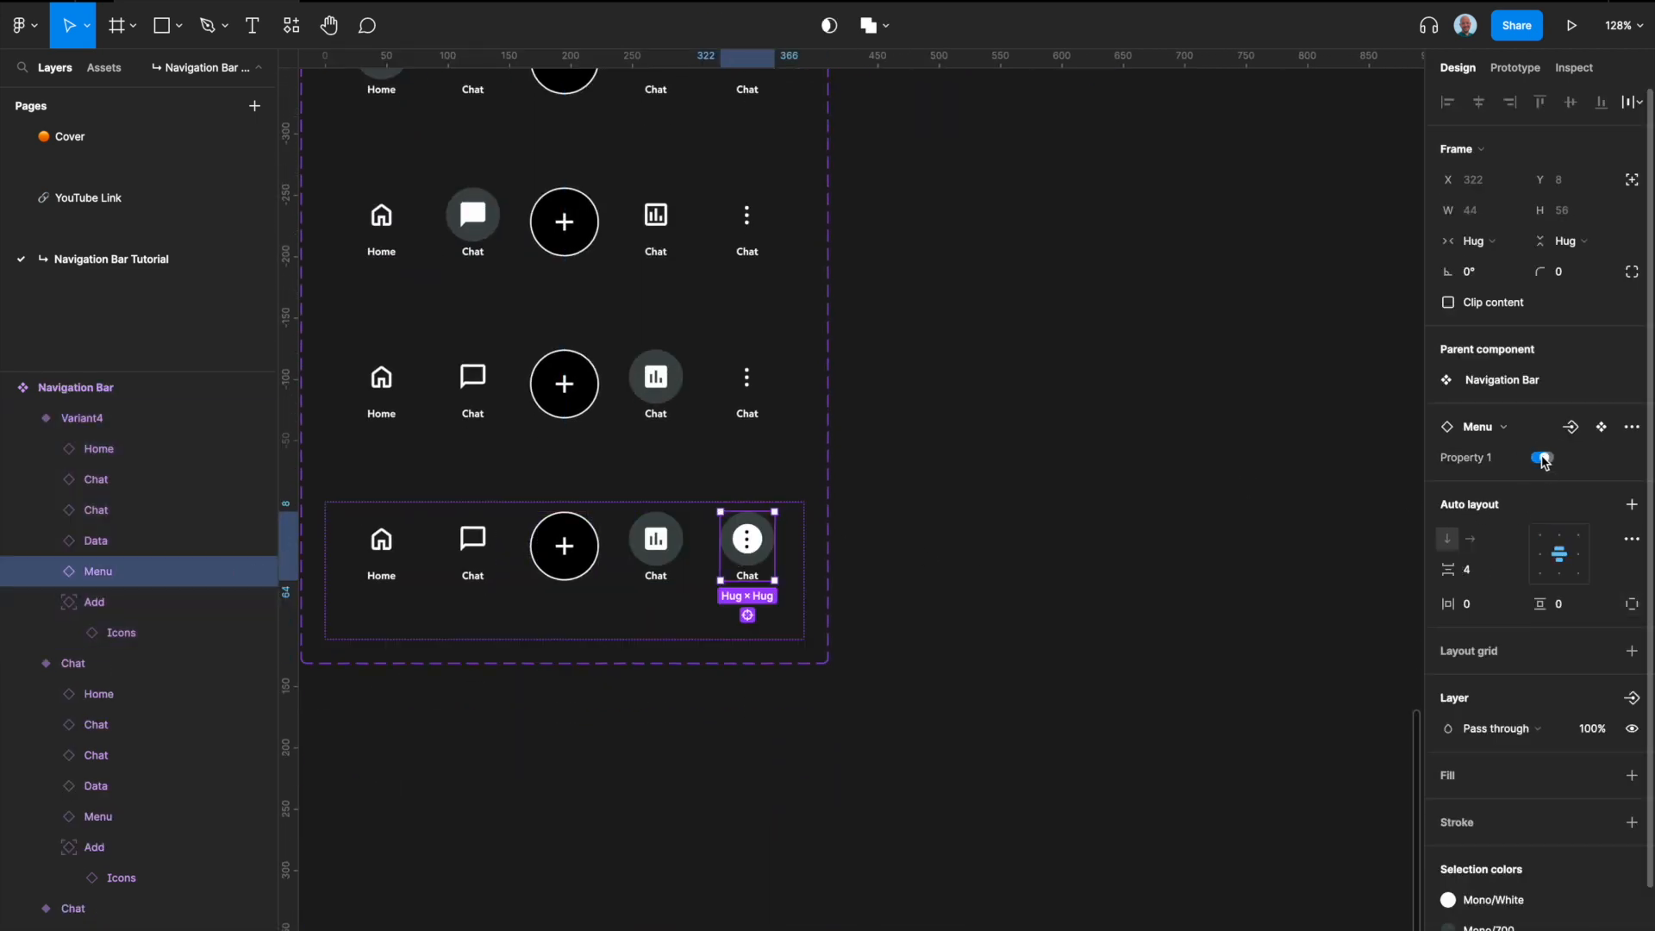
click(681, 552)
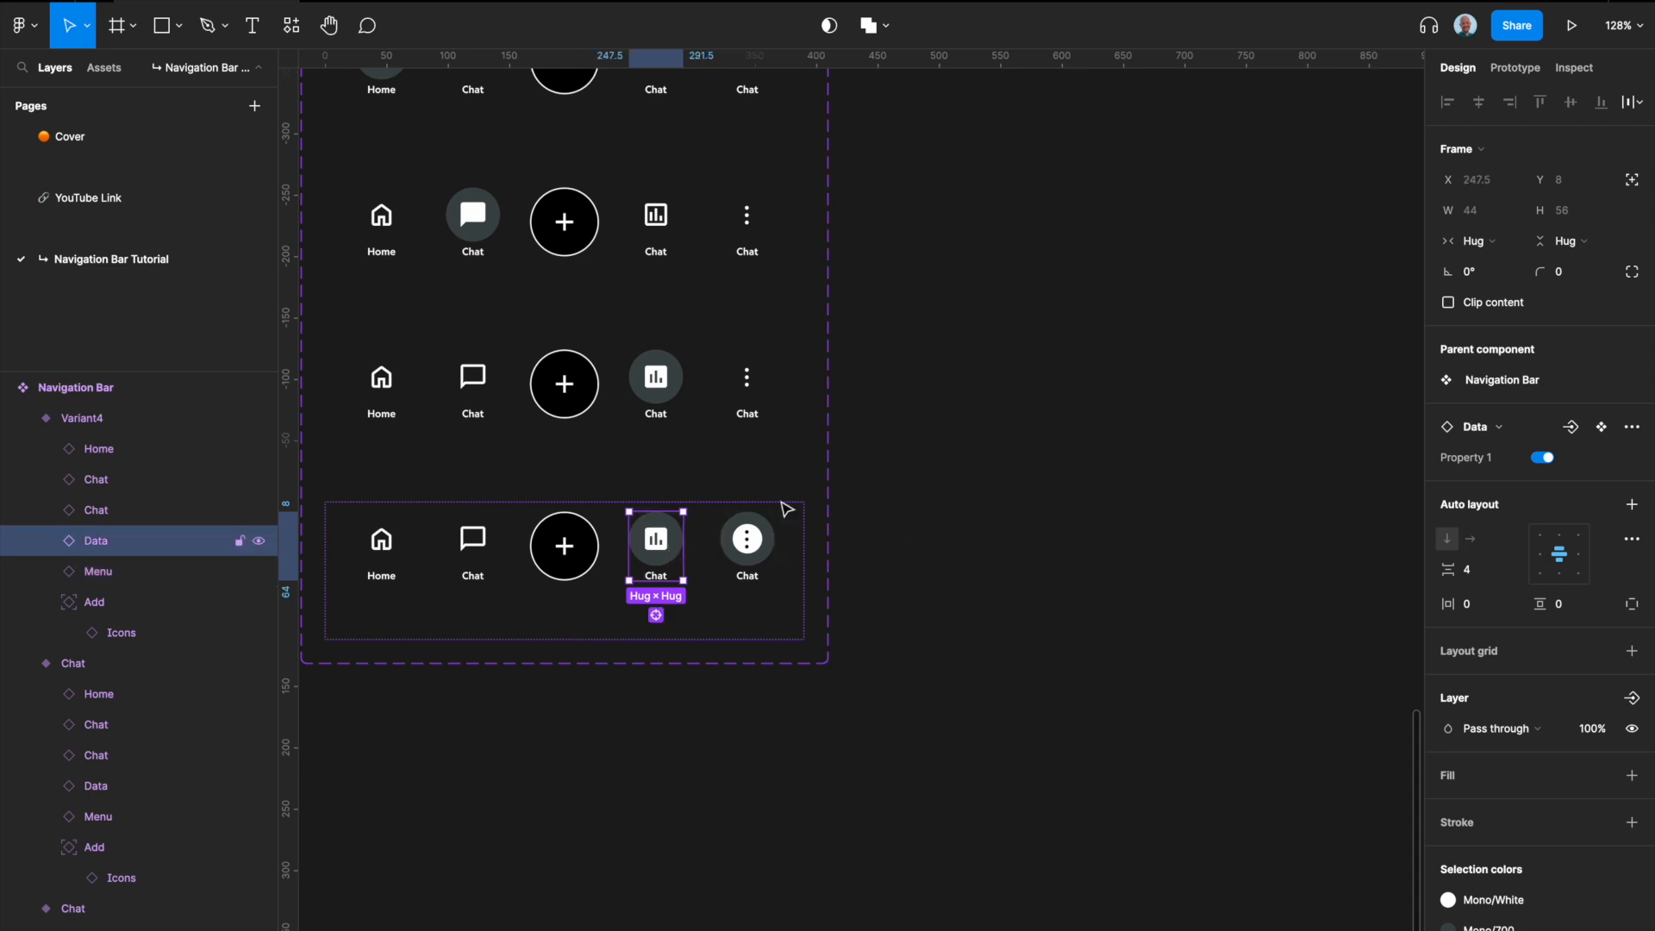
click(1545, 458)
click(1161, 525)
scroll(1161, 529, left, 3)
scroll(852, 517, down, 5)
drag(569, 333, 580, 686)
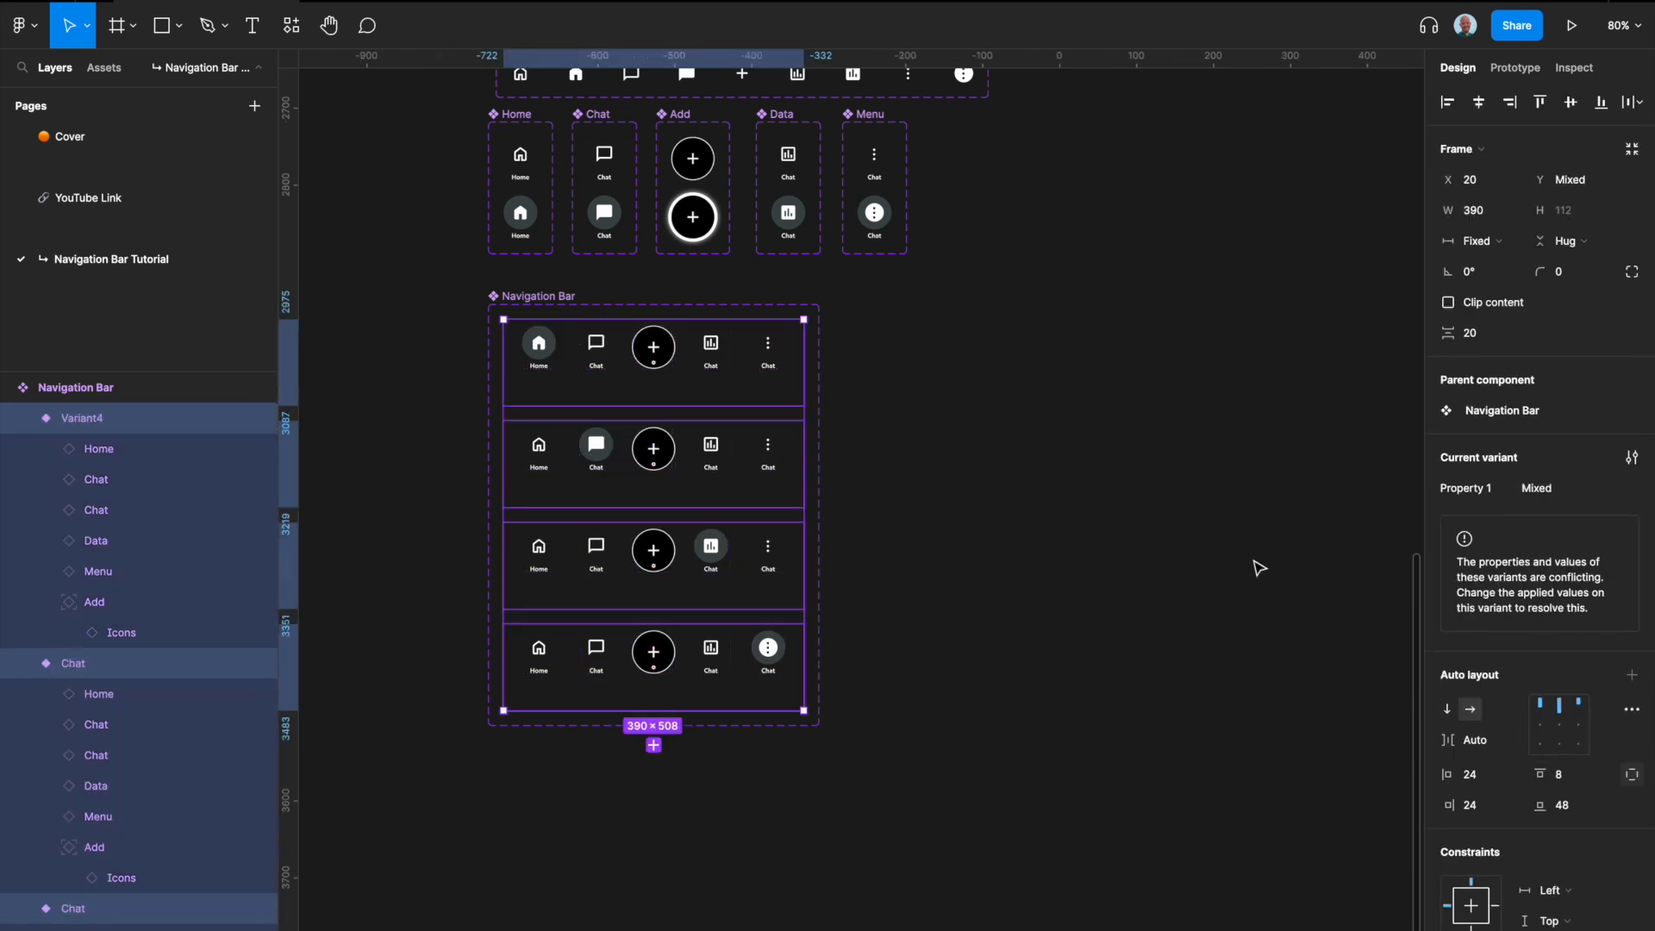
click(935, 643)
Step: Set Property 1 of the fourth Navigation Bar variant to Menu
click(799, 658)
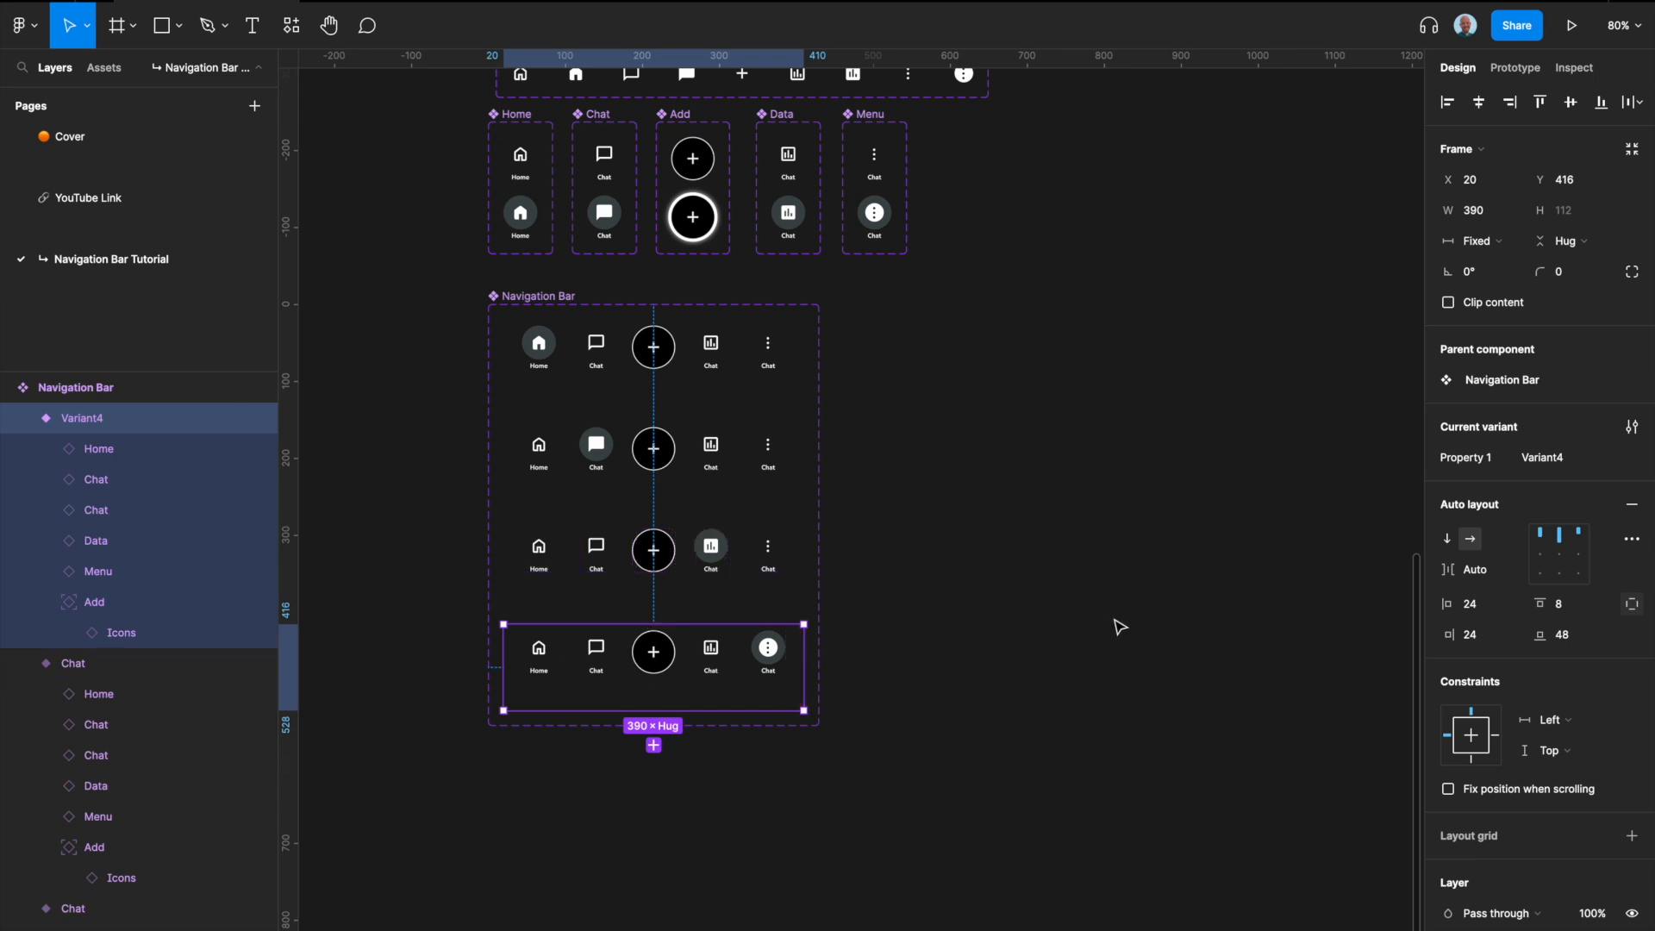
click(1565, 459)
text(Menu)
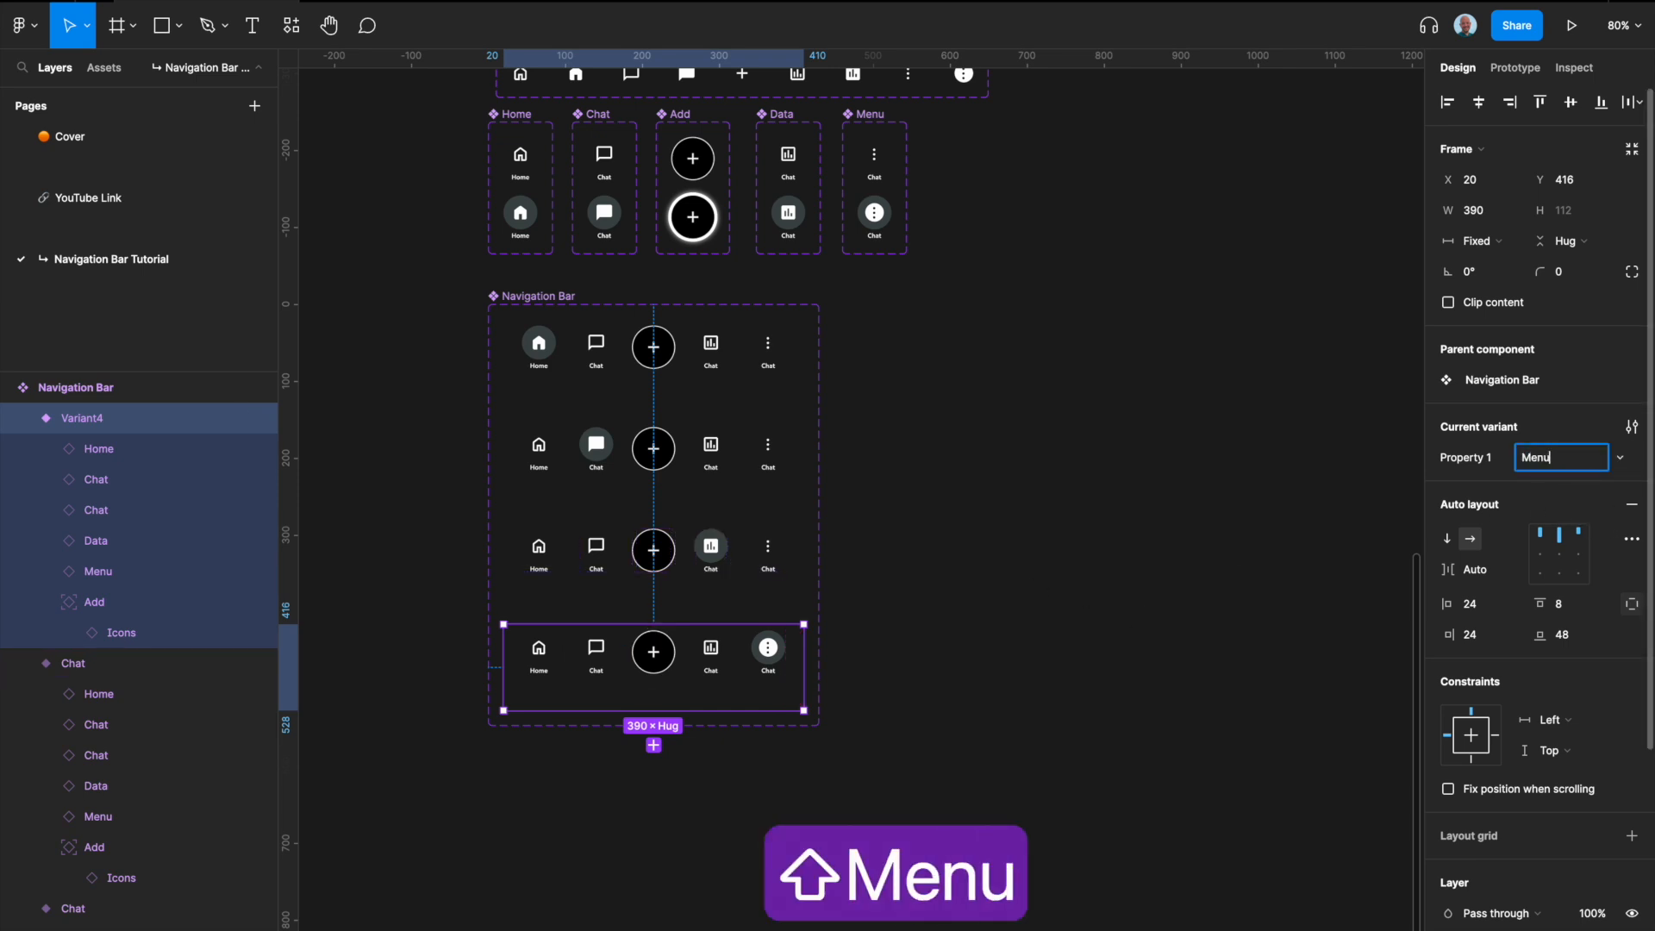
key(Return)
Step: Change the text label under the active chart icon in the third Navigation Bar variant to Data
click(556, 567)
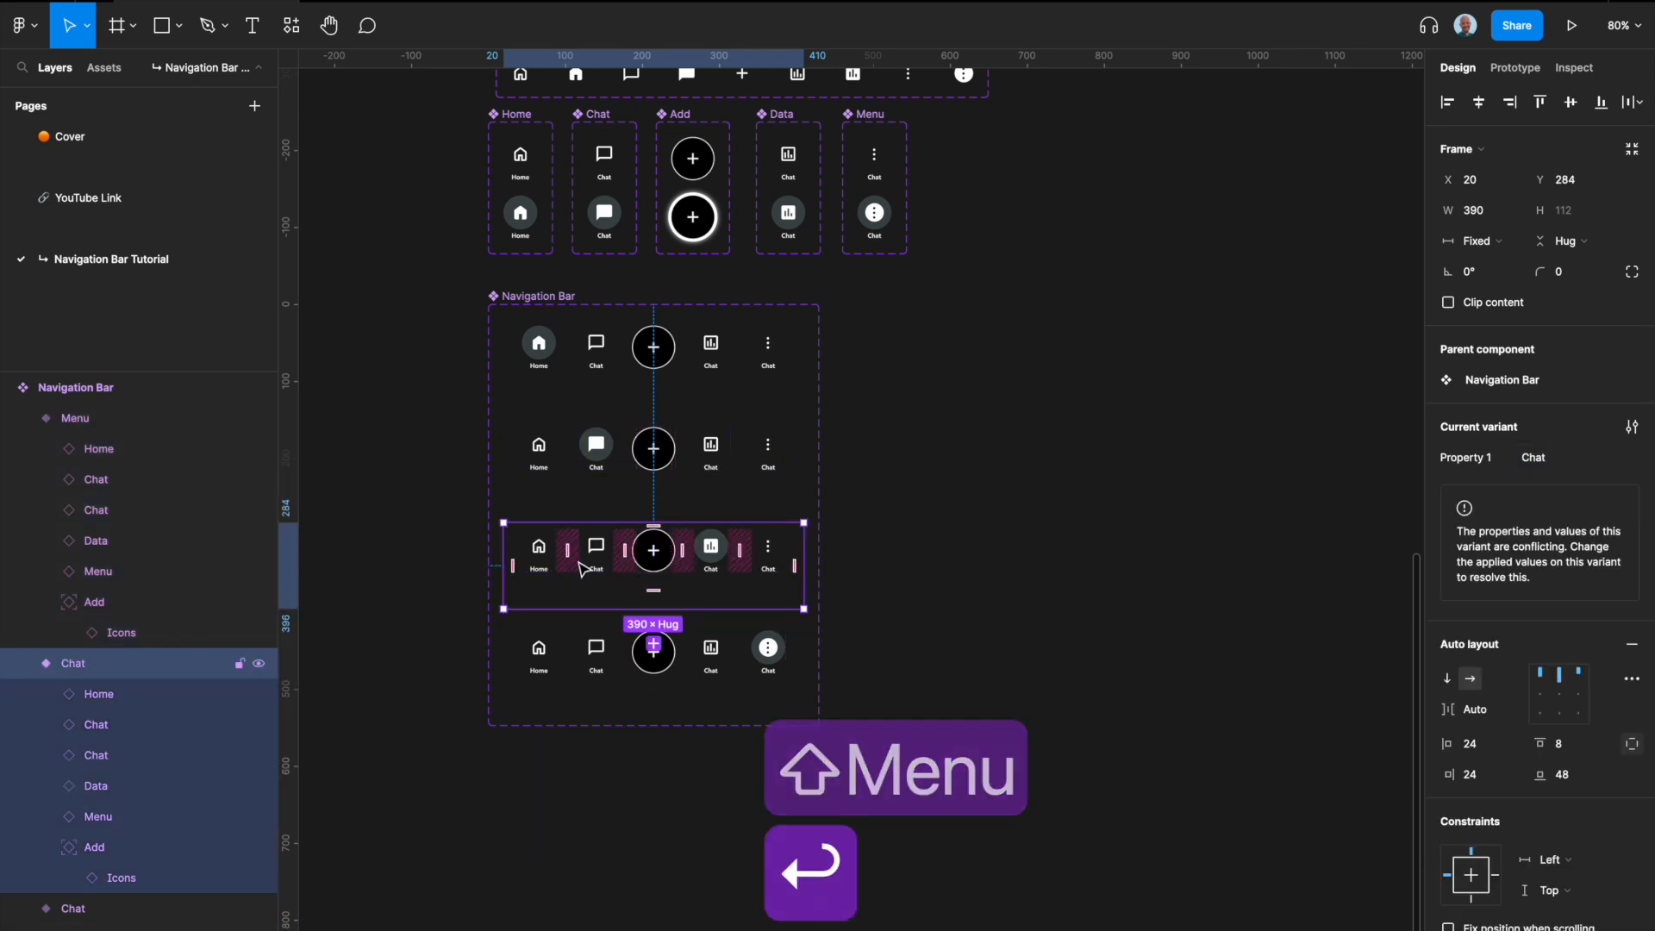
click(737, 461)
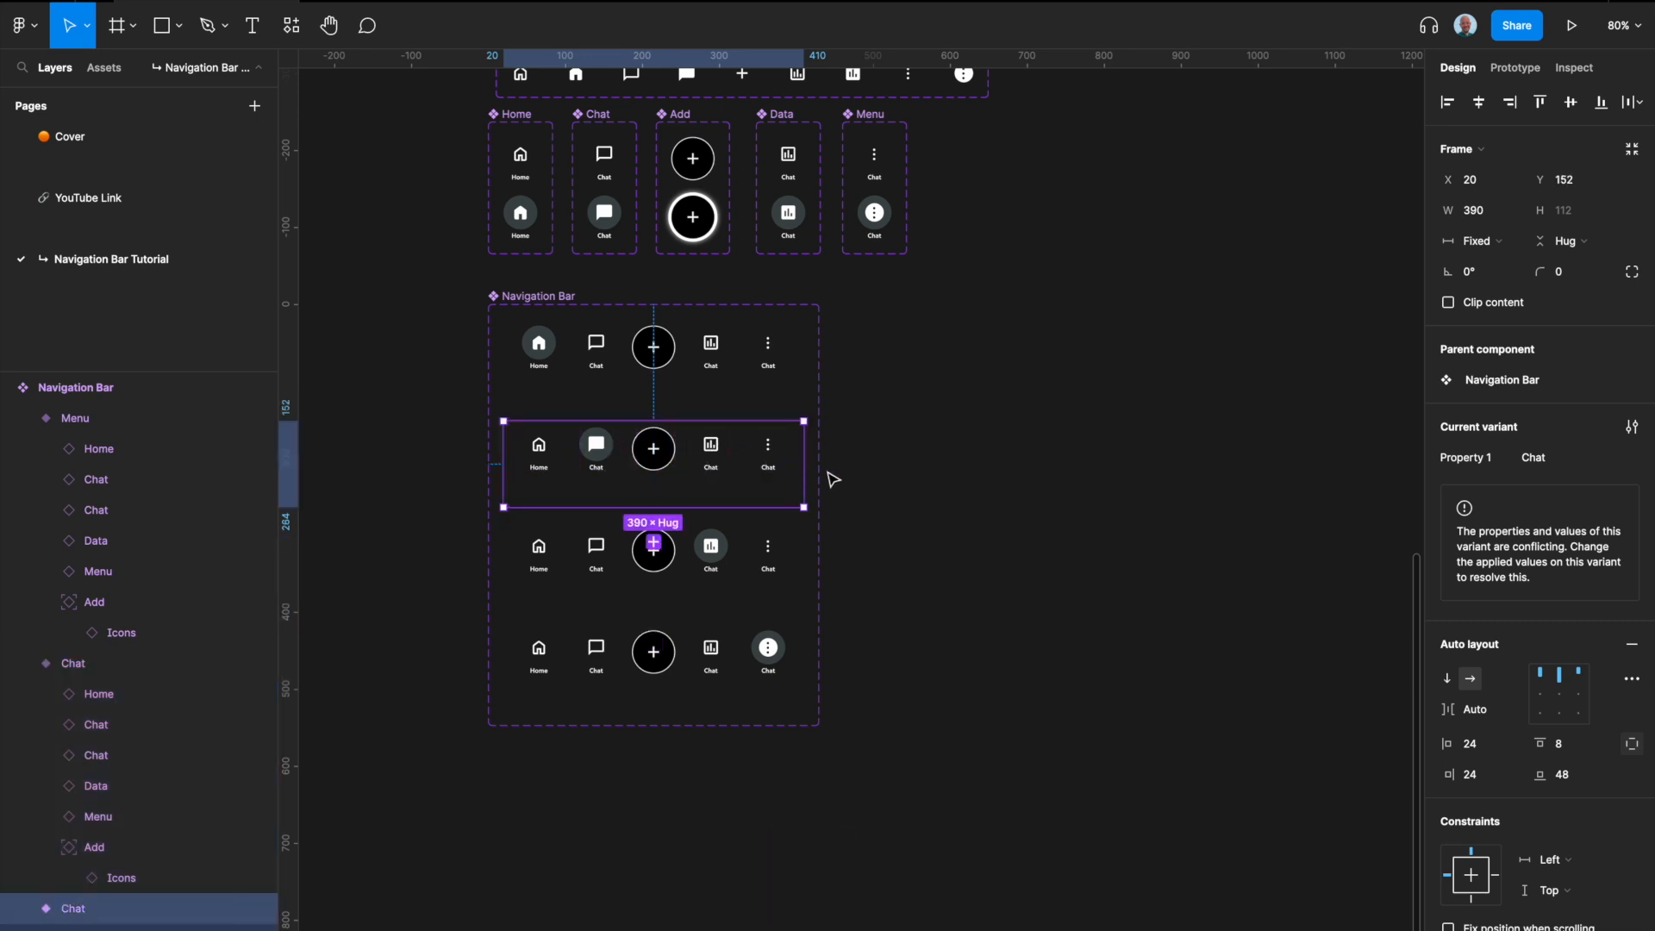
click(763, 552)
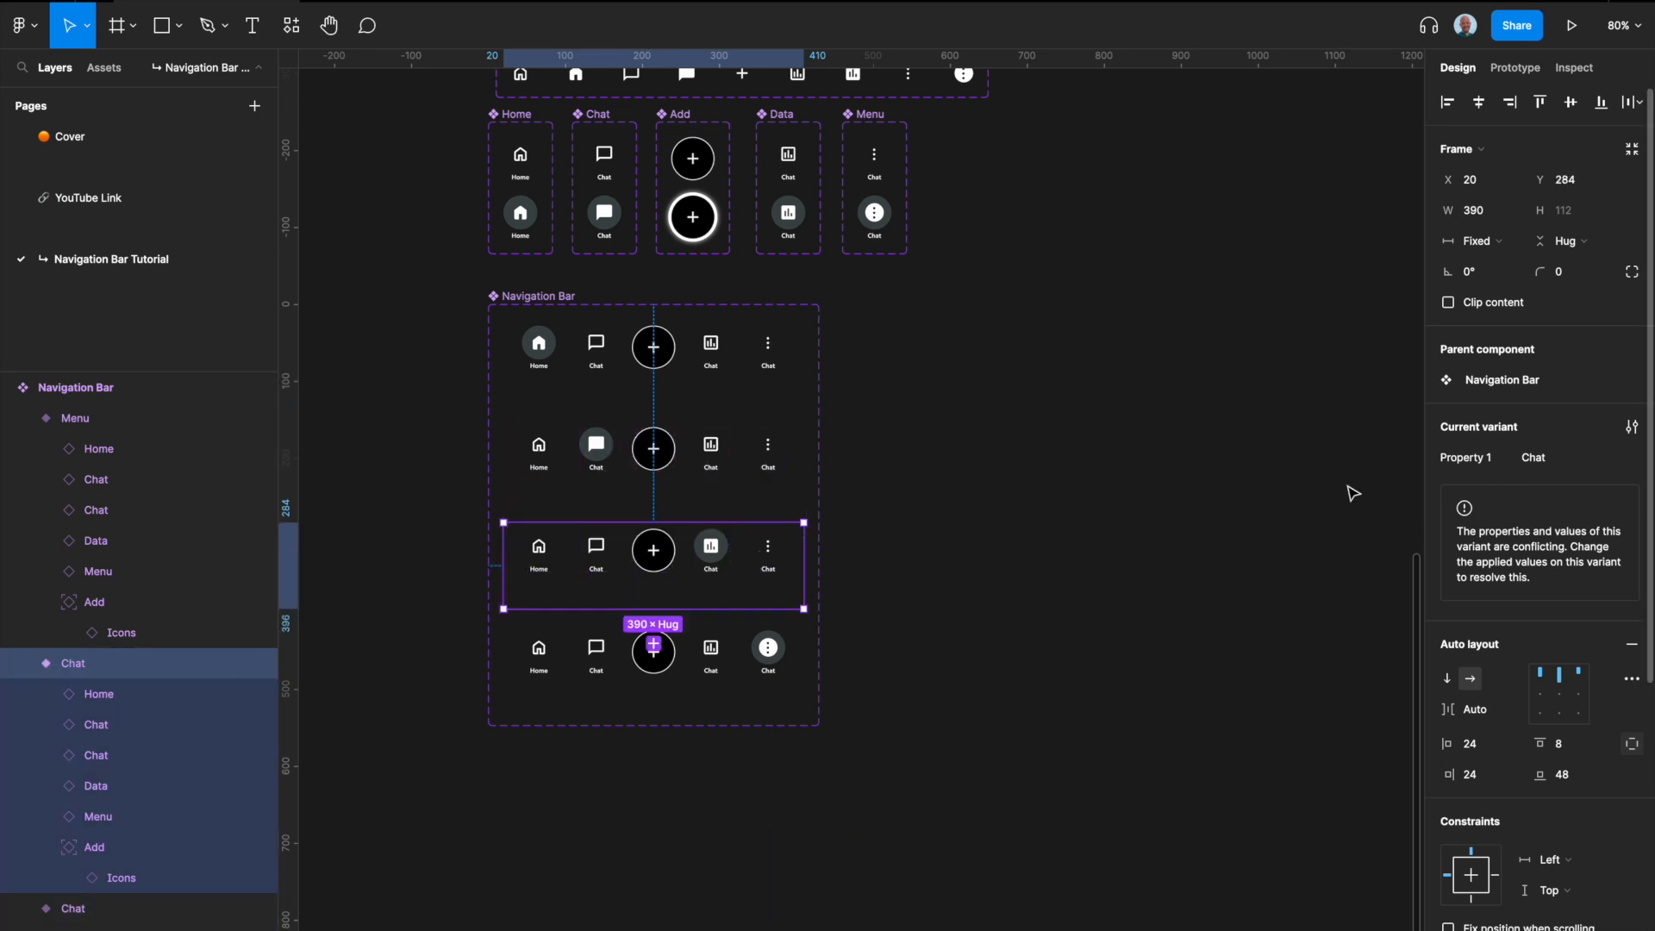
scroll(714, 585, up, 3)
scroll(715, 585, up, 3)
double_click(713, 566)
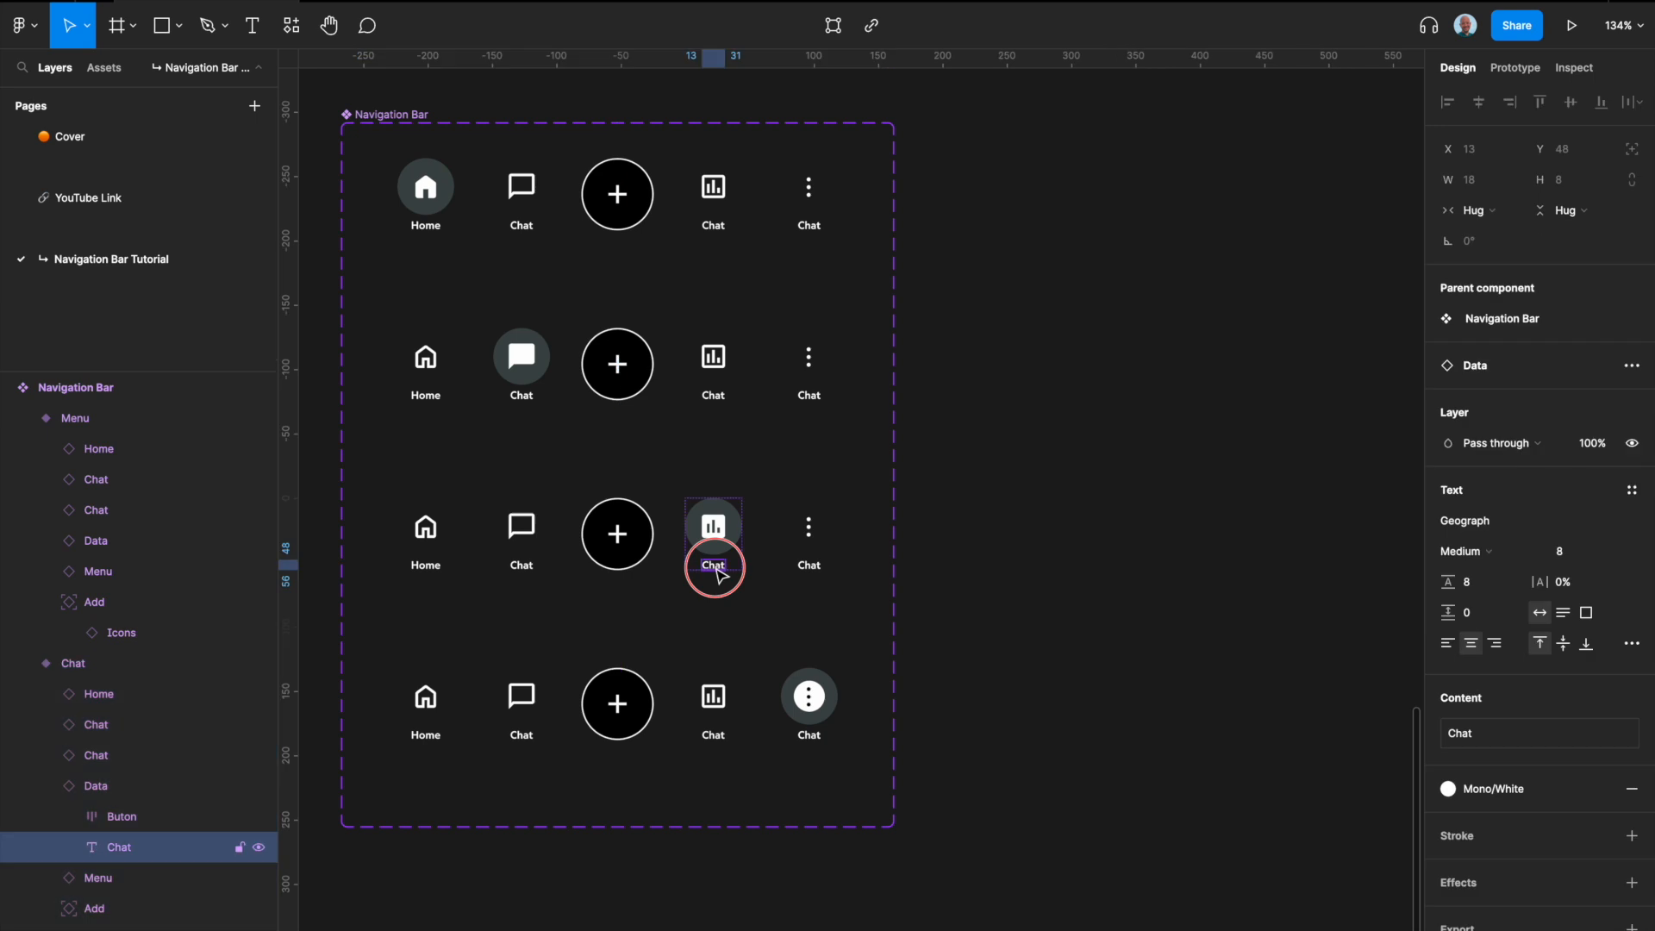
text(Data)
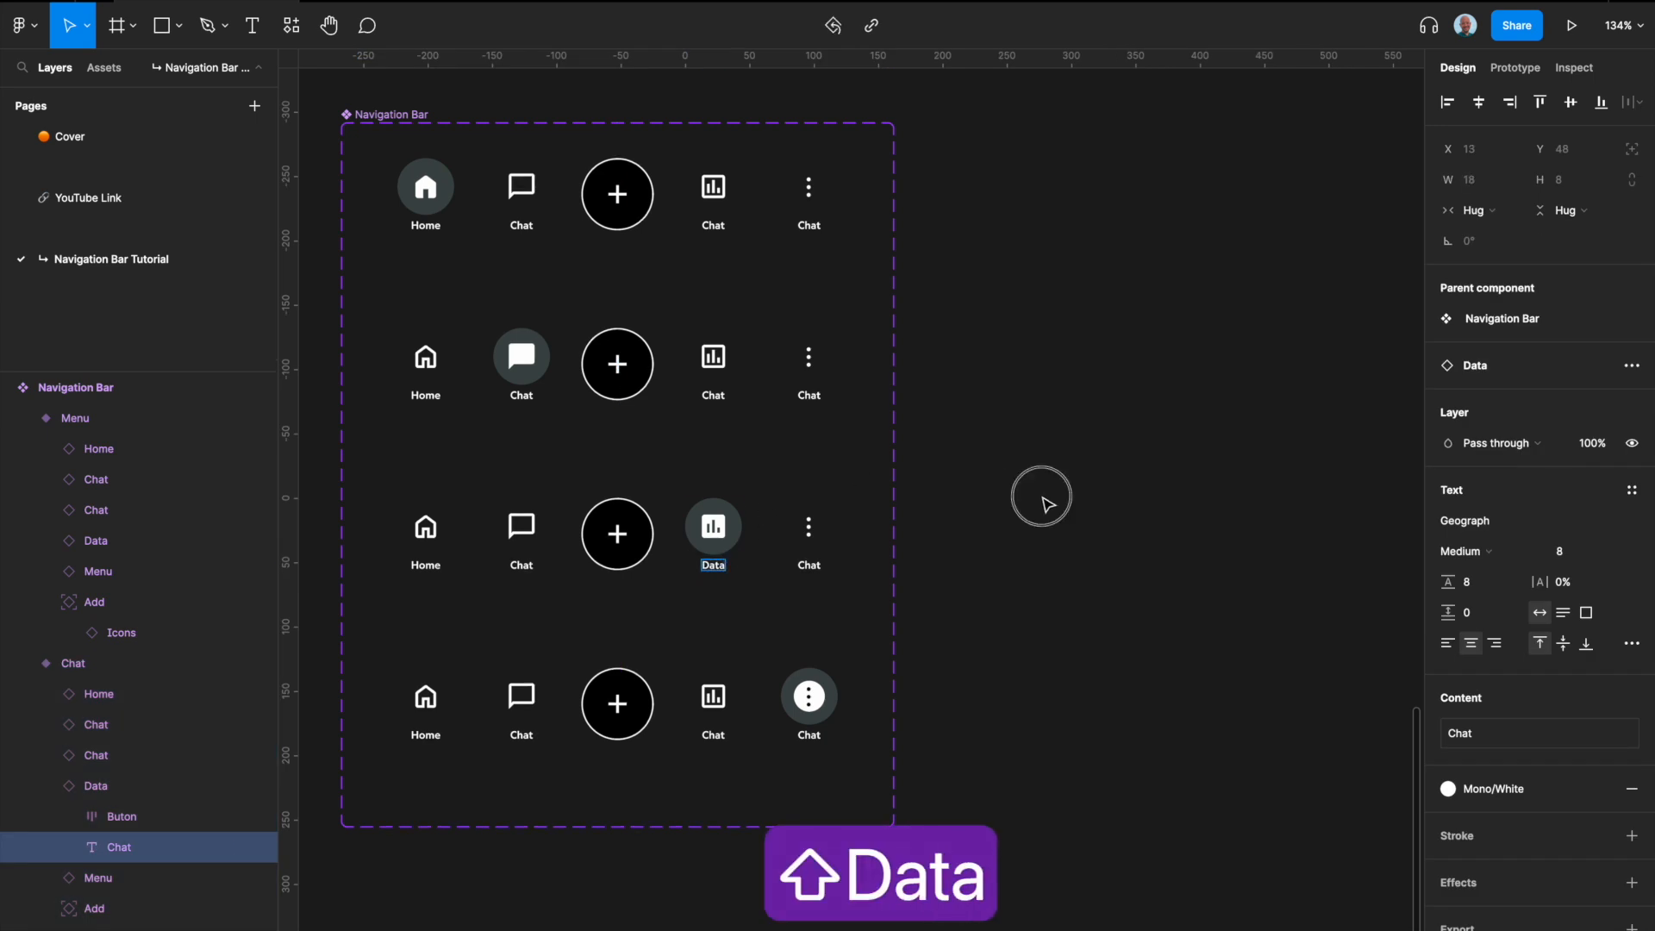
Step: Resolve the conflicting variant values by setting Property 1 of the third Navigation Bar variant to Data
click(860, 556)
click(1555, 466)
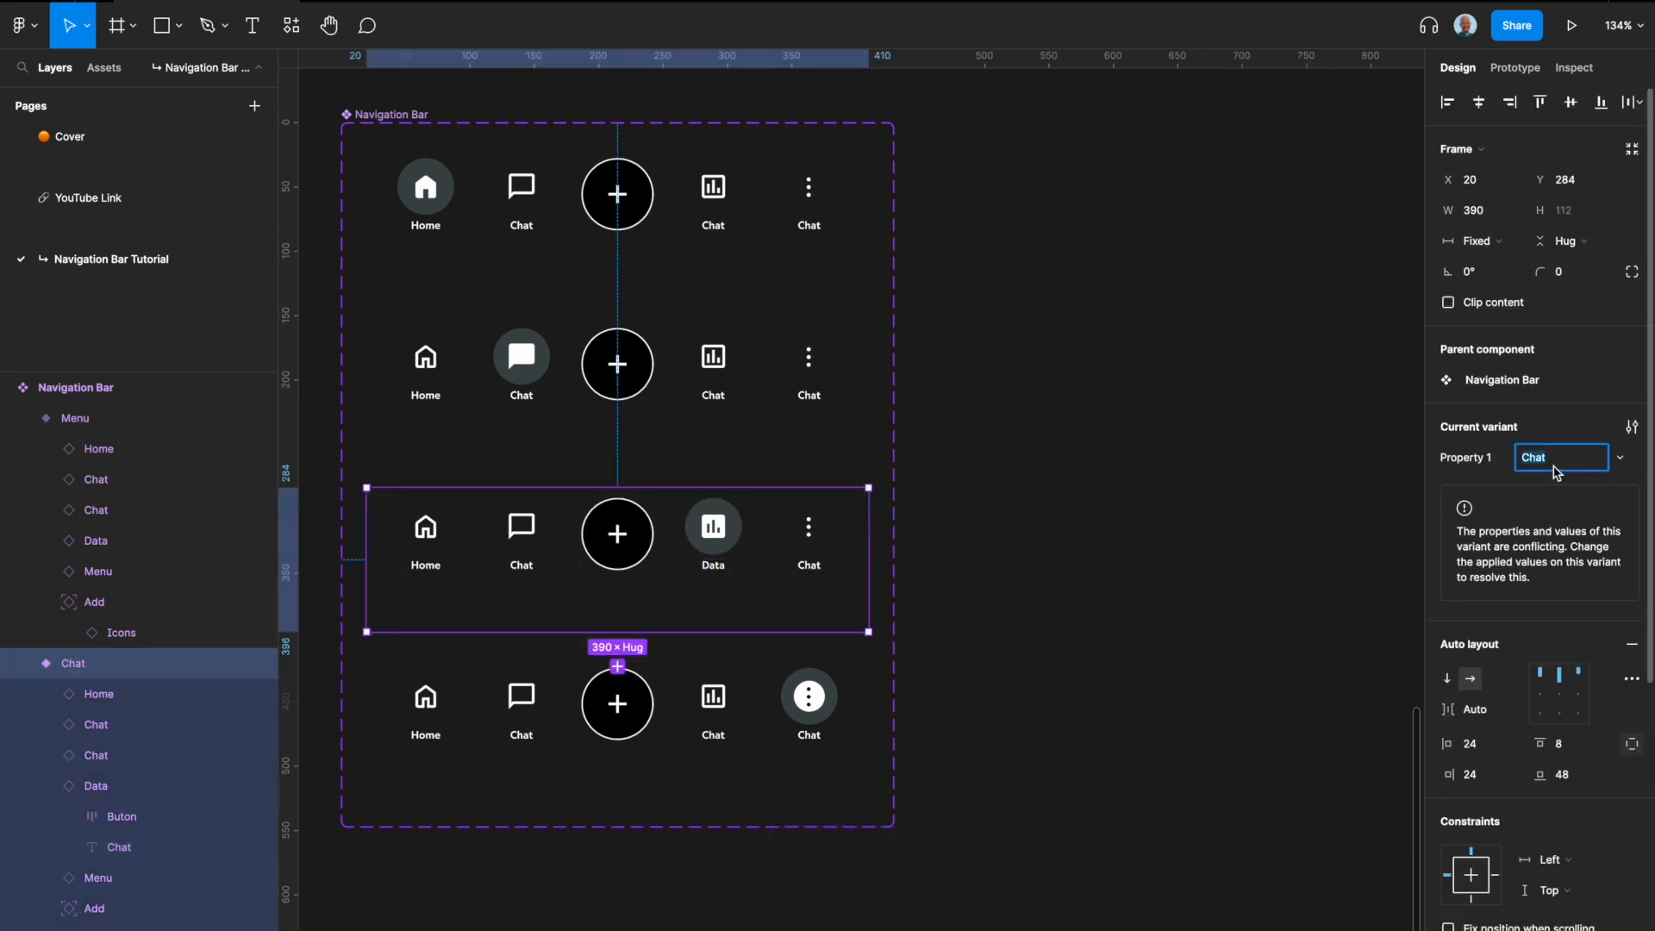
text(Data)
click(1240, 381)
scroll(1240, 381, down, 1)
scroll(1240, 381, up, 5)
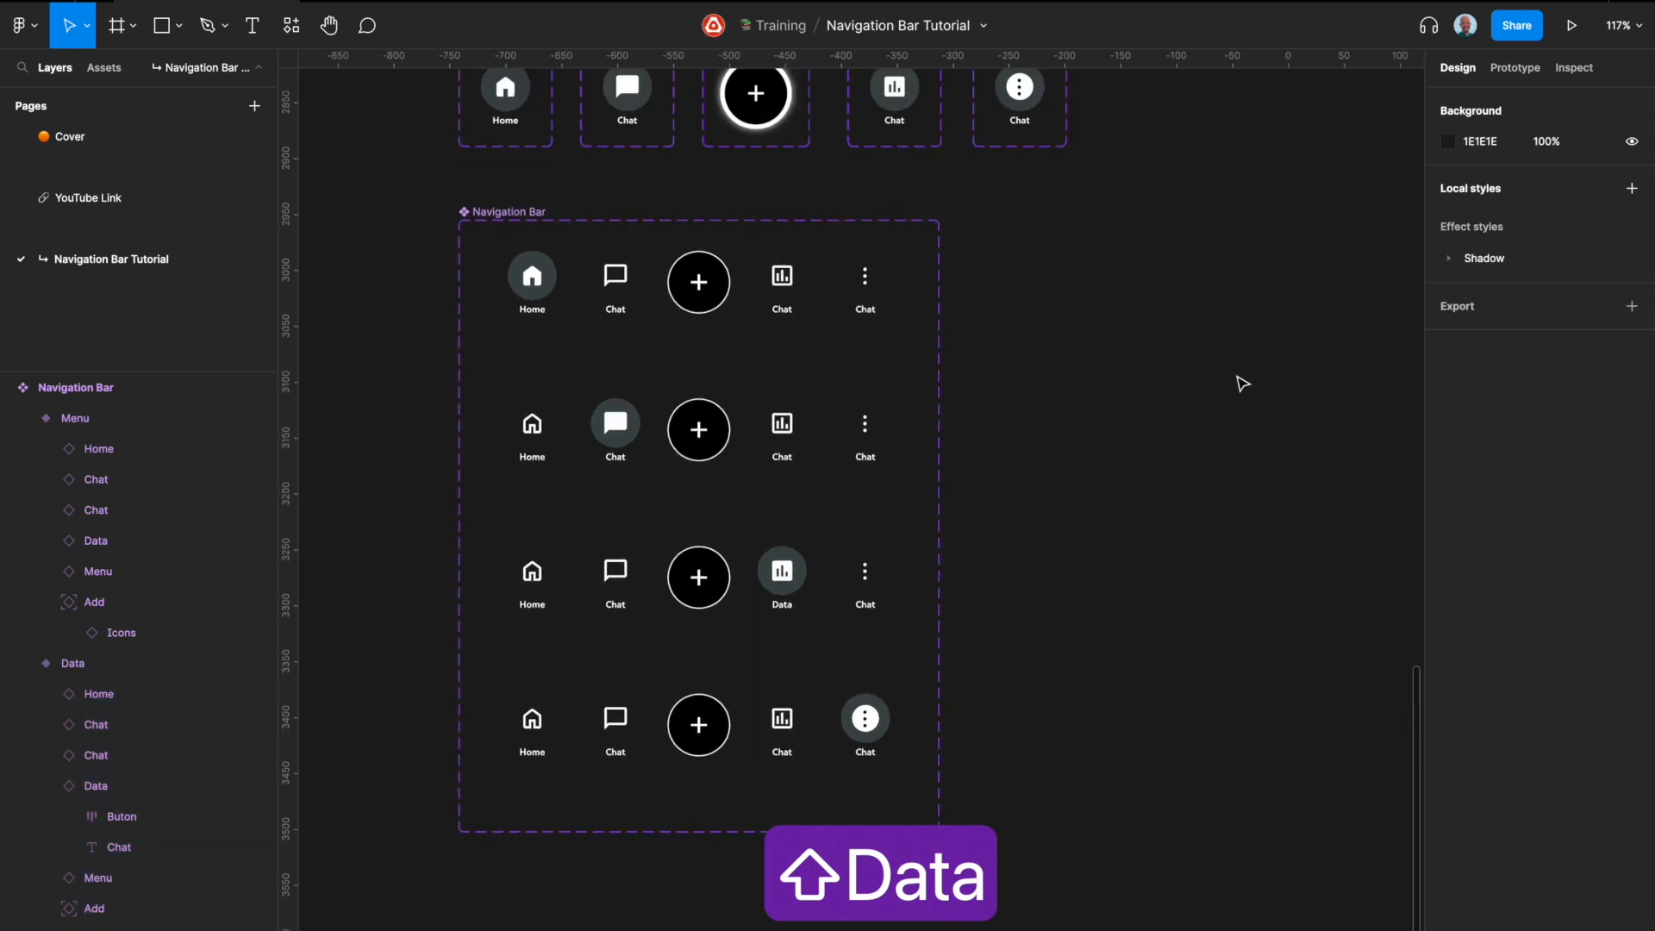
Step: Change the text label to Data in both variants of the Data button component set
scroll(920, 484, up, 5)
double_click(876, 335)
text(Data)
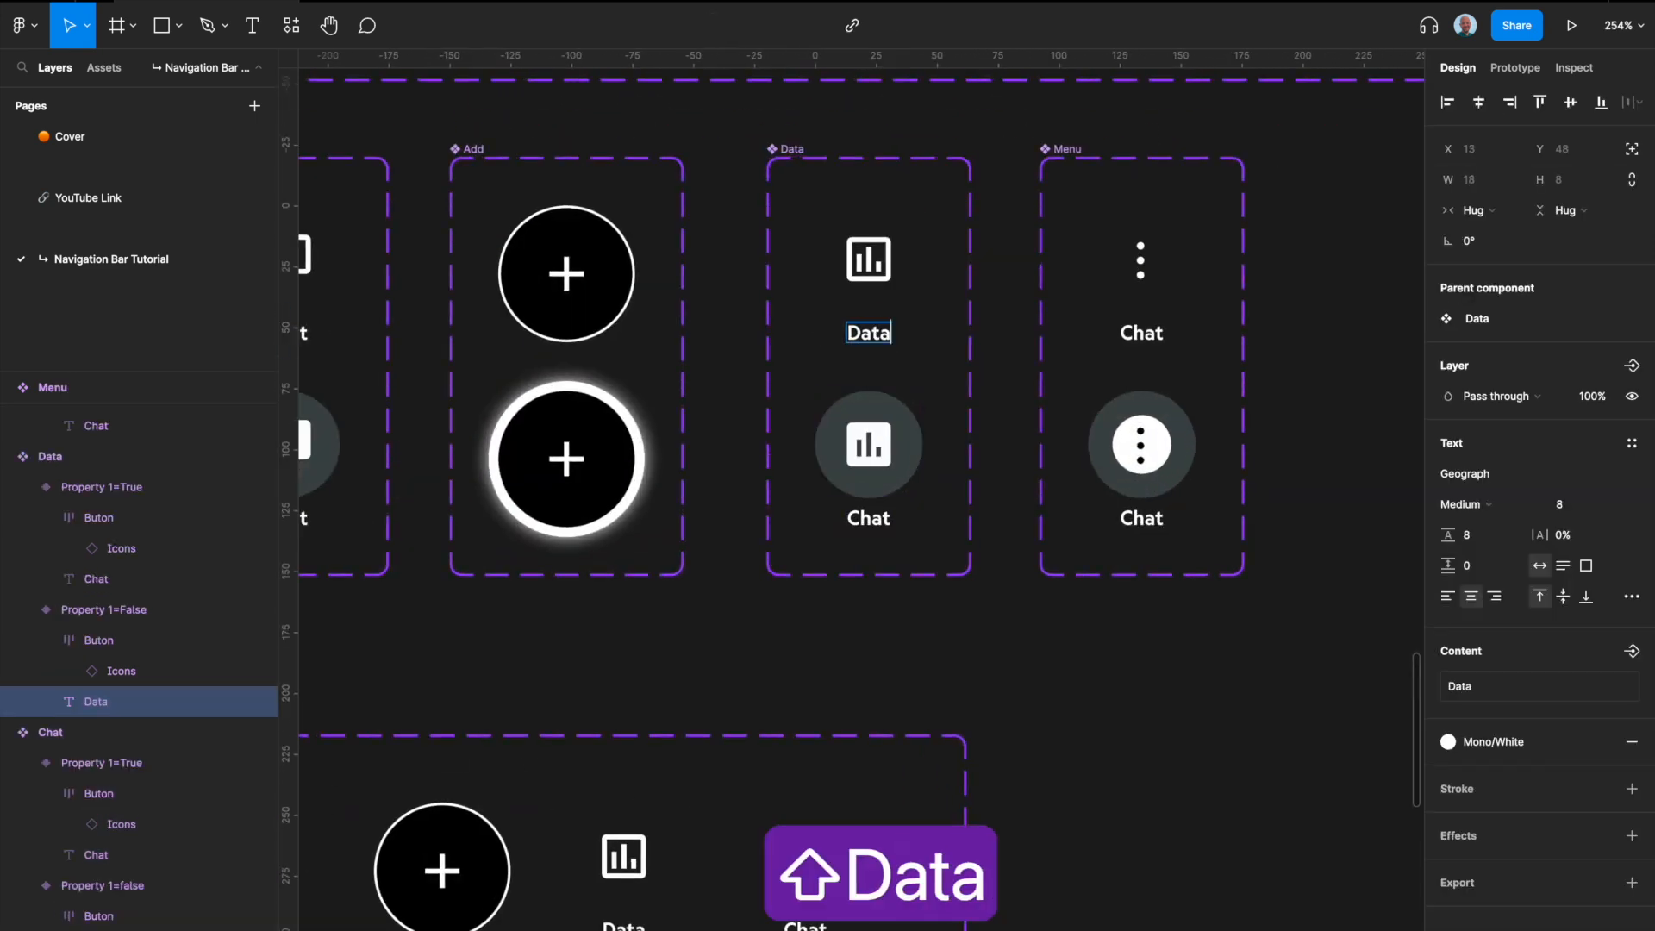
double_click(883, 520)
text(Data)
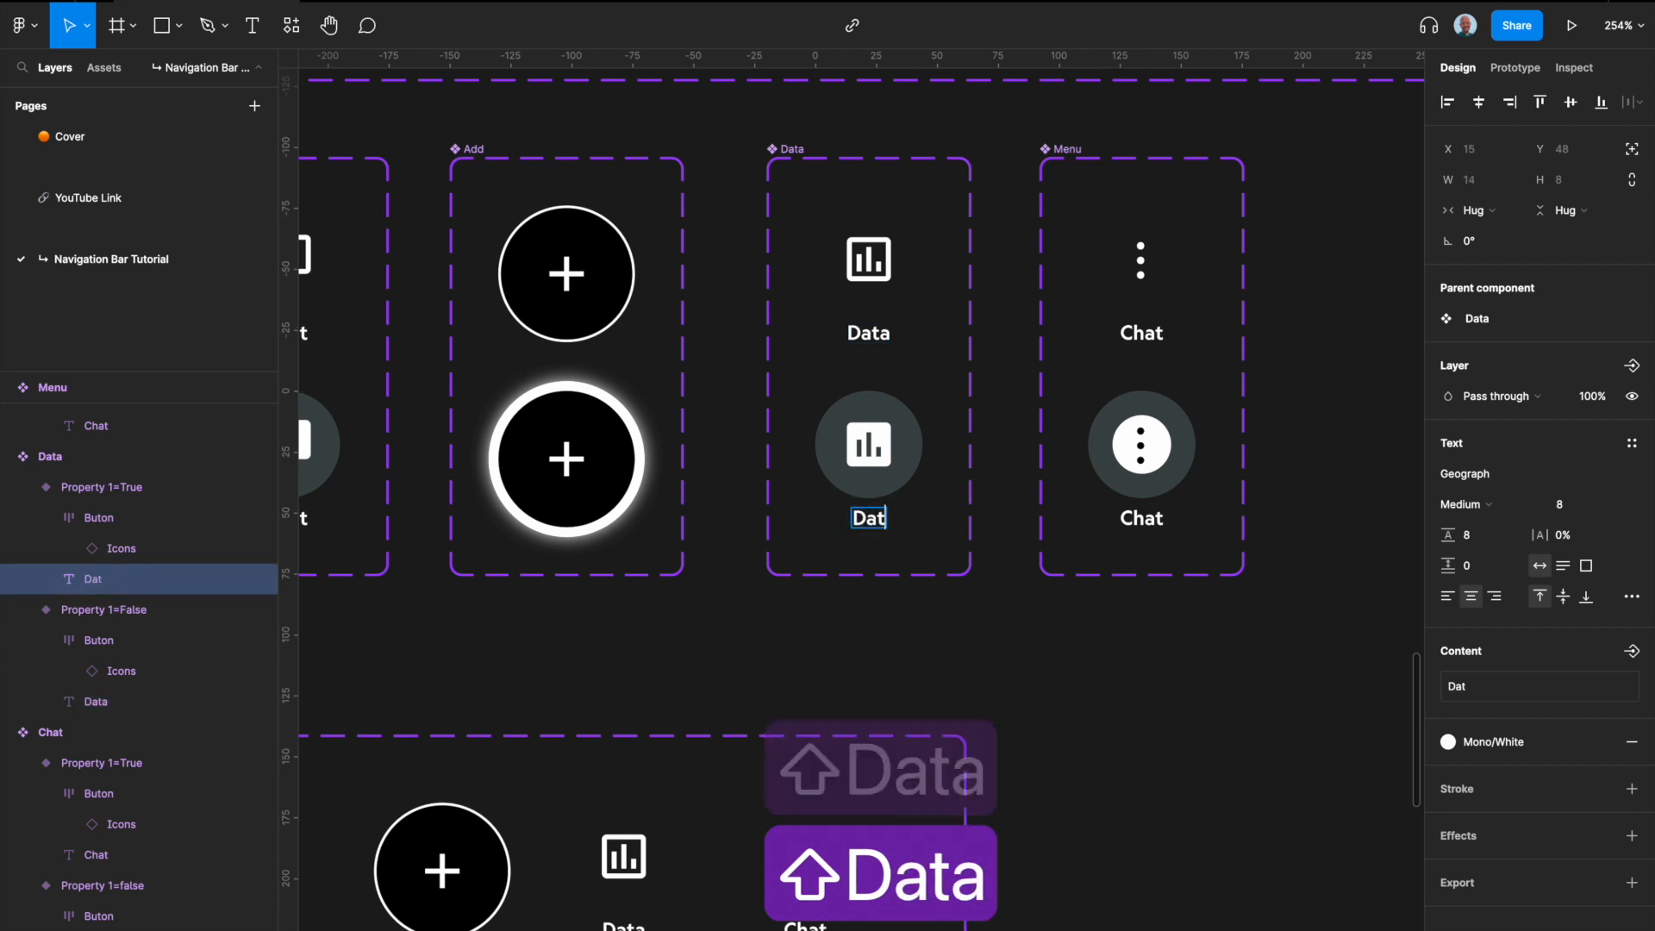
Step: Change the text label to Menu in both variants of the Menu button component set
double_click(1144, 334)
text(Menu)
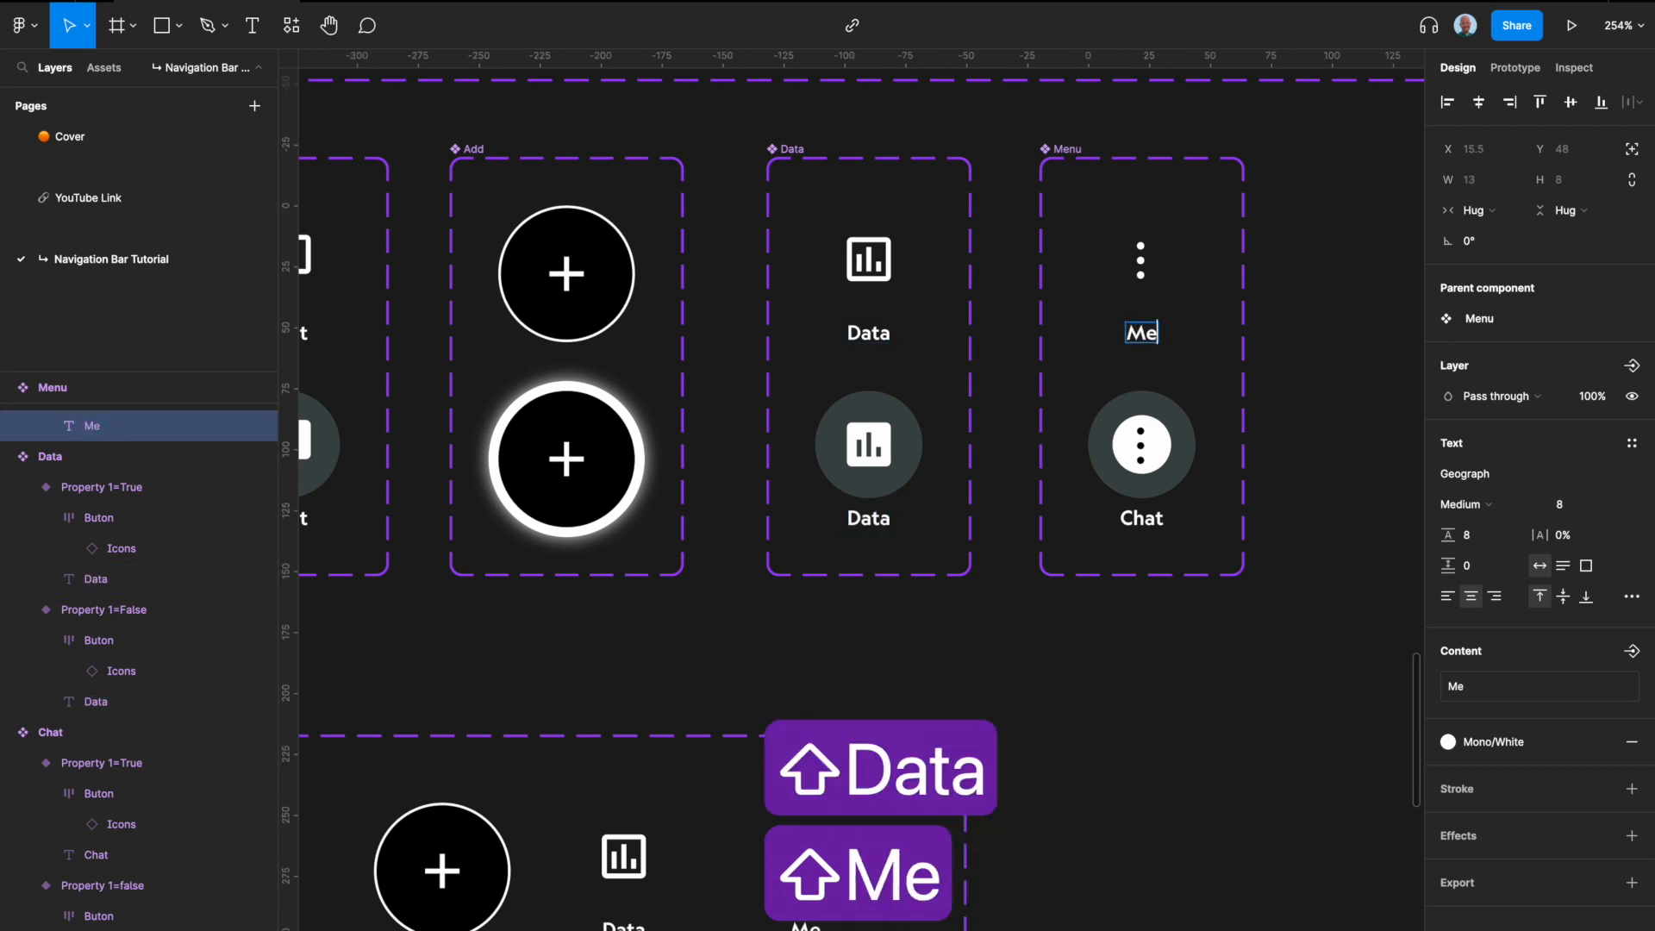
double_click(1143, 517)
text(Menu)
key(Escape)
click(1110, 760)
Step: Fill all four Navigation Bar variants with the Mono/800 color style
scroll(1112, 762, down, 3)
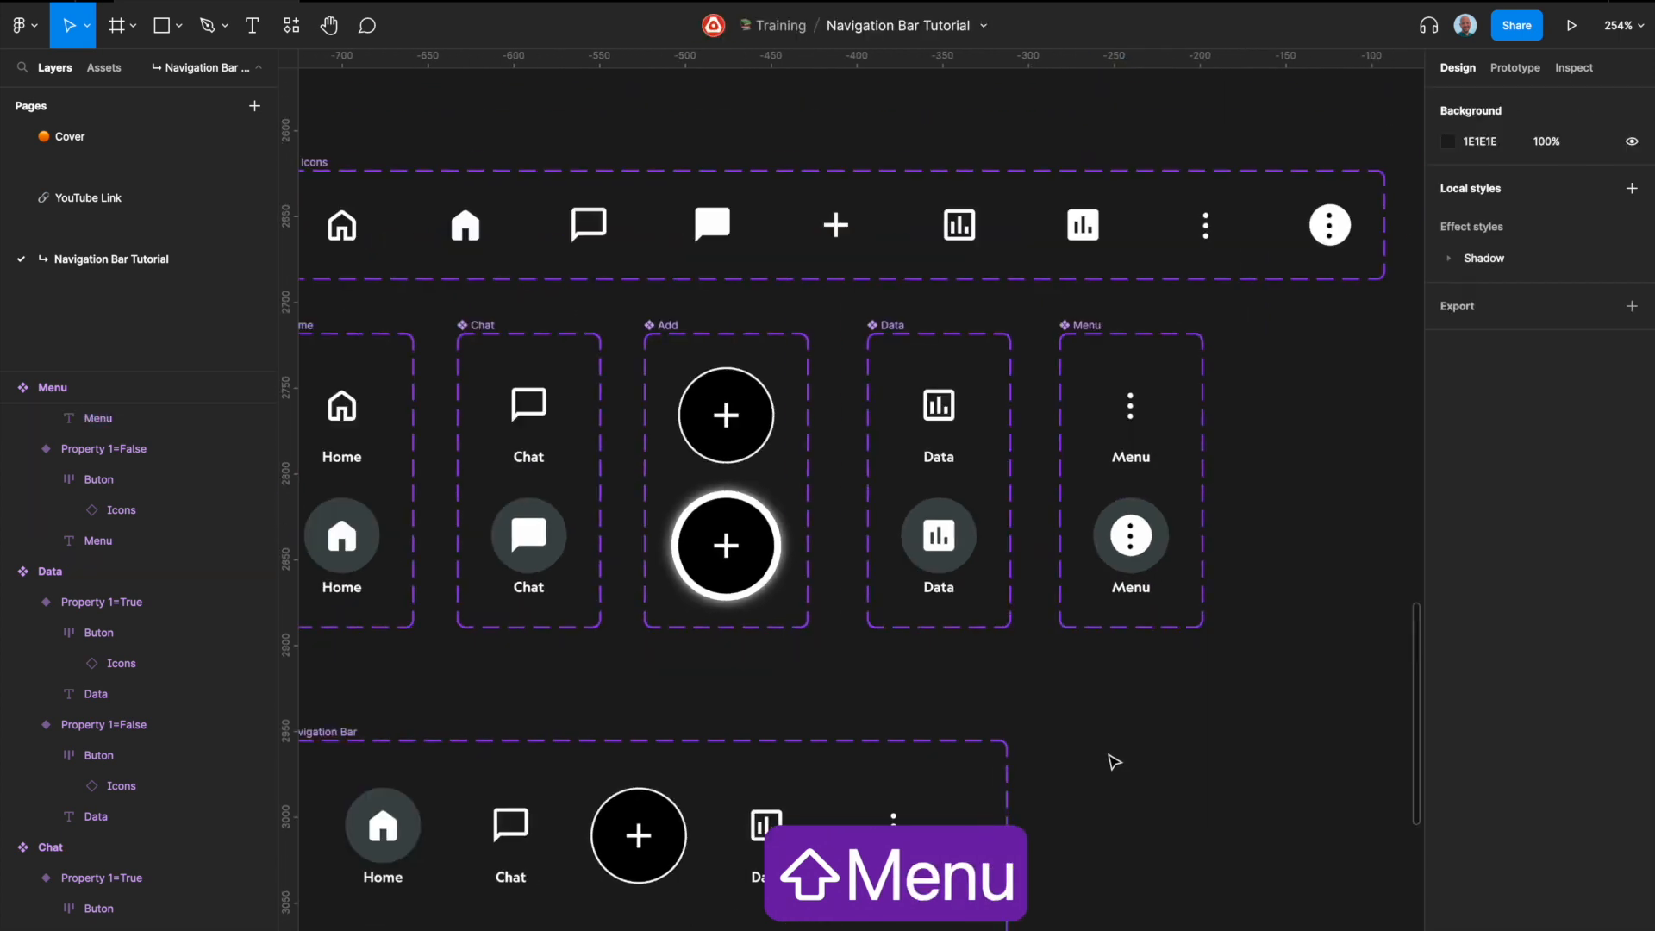
scroll(1113, 762, down, 3)
scroll(1034, 560, down, 2)
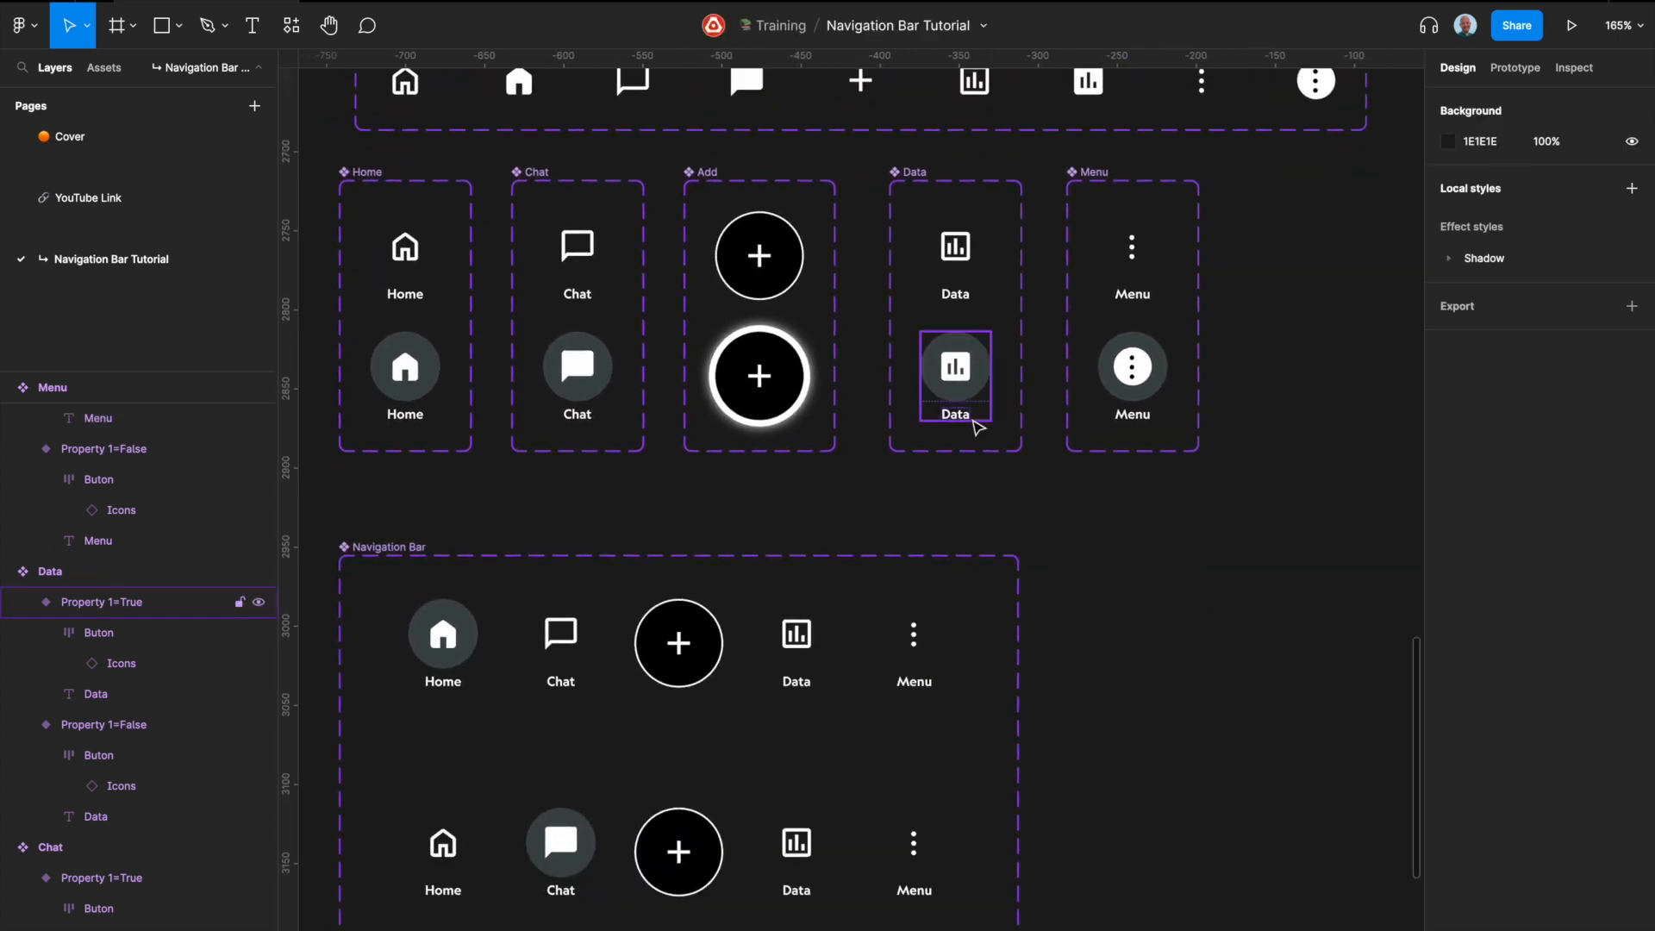
scroll(936, 493, down, 2)
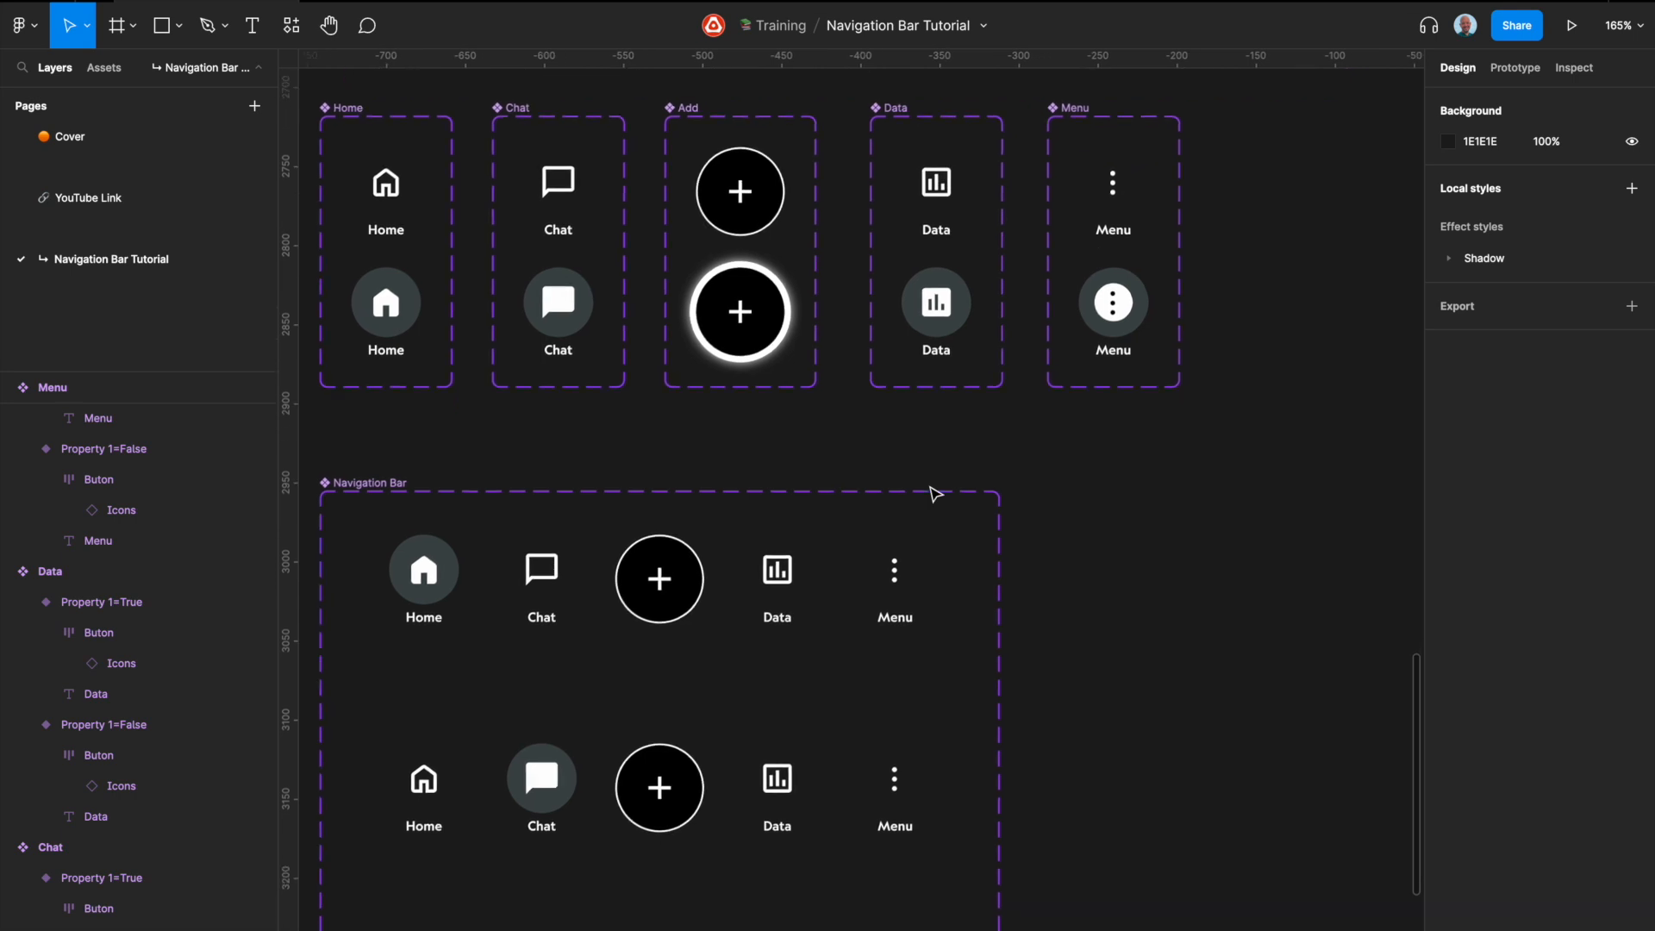
scroll(883, 492, down, 3)
scroll(883, 483, down, 2)
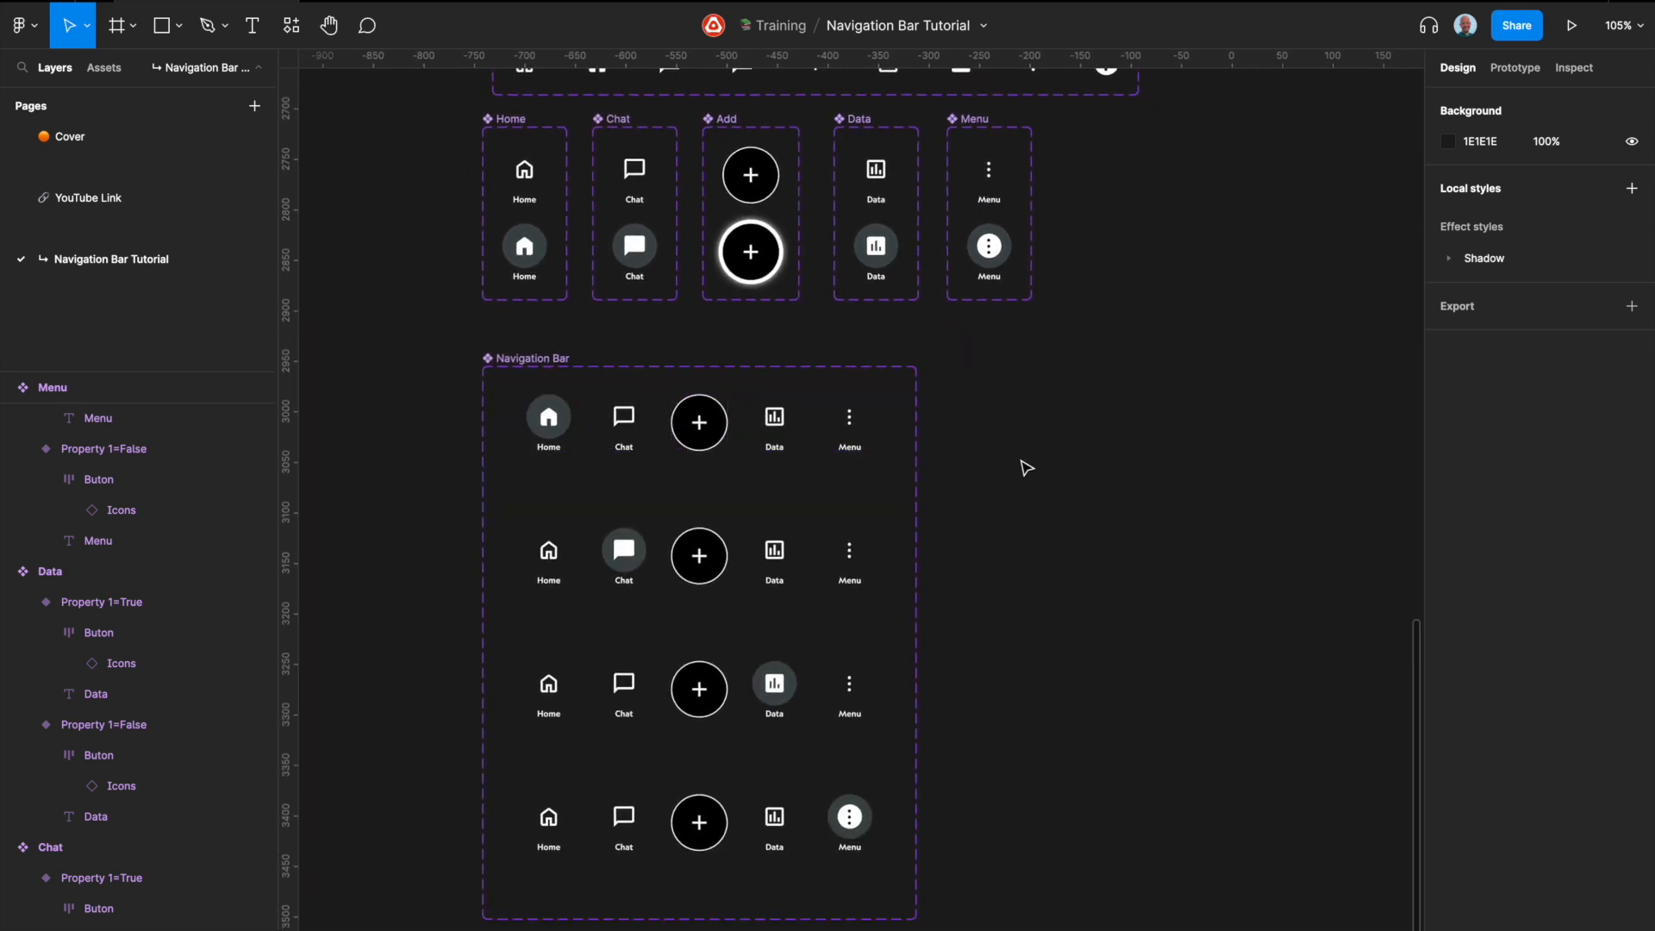
scroll(1026, 468, up, 1)
click(855, 459)
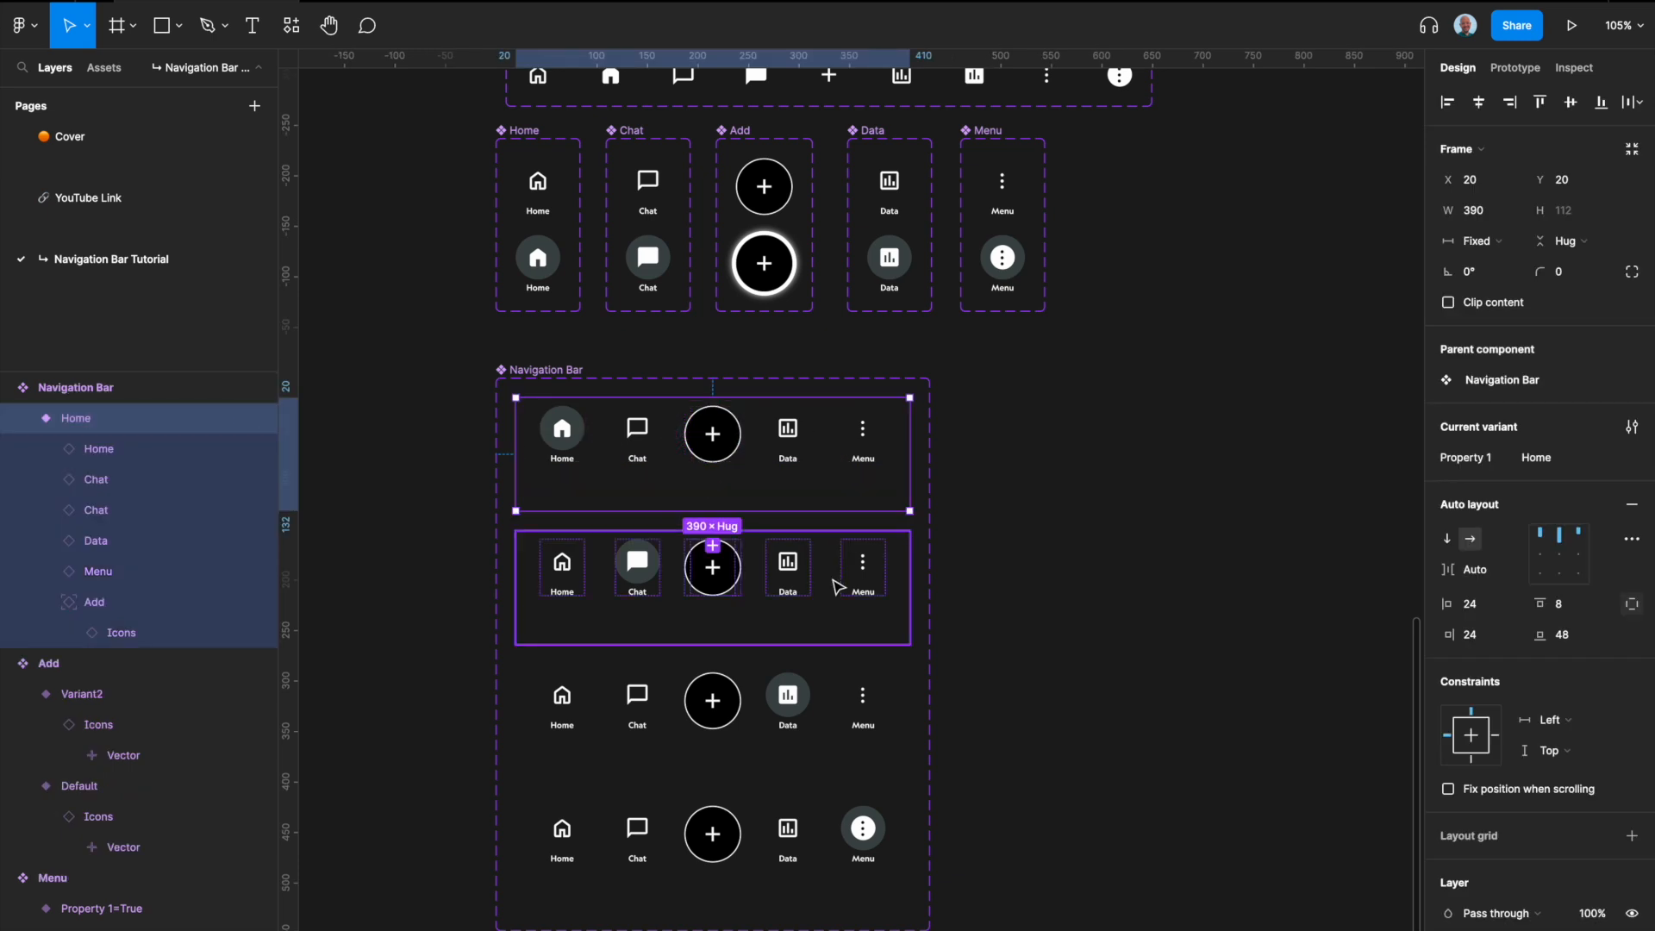
shift+click(840, 584)
shift+click(841, 697)
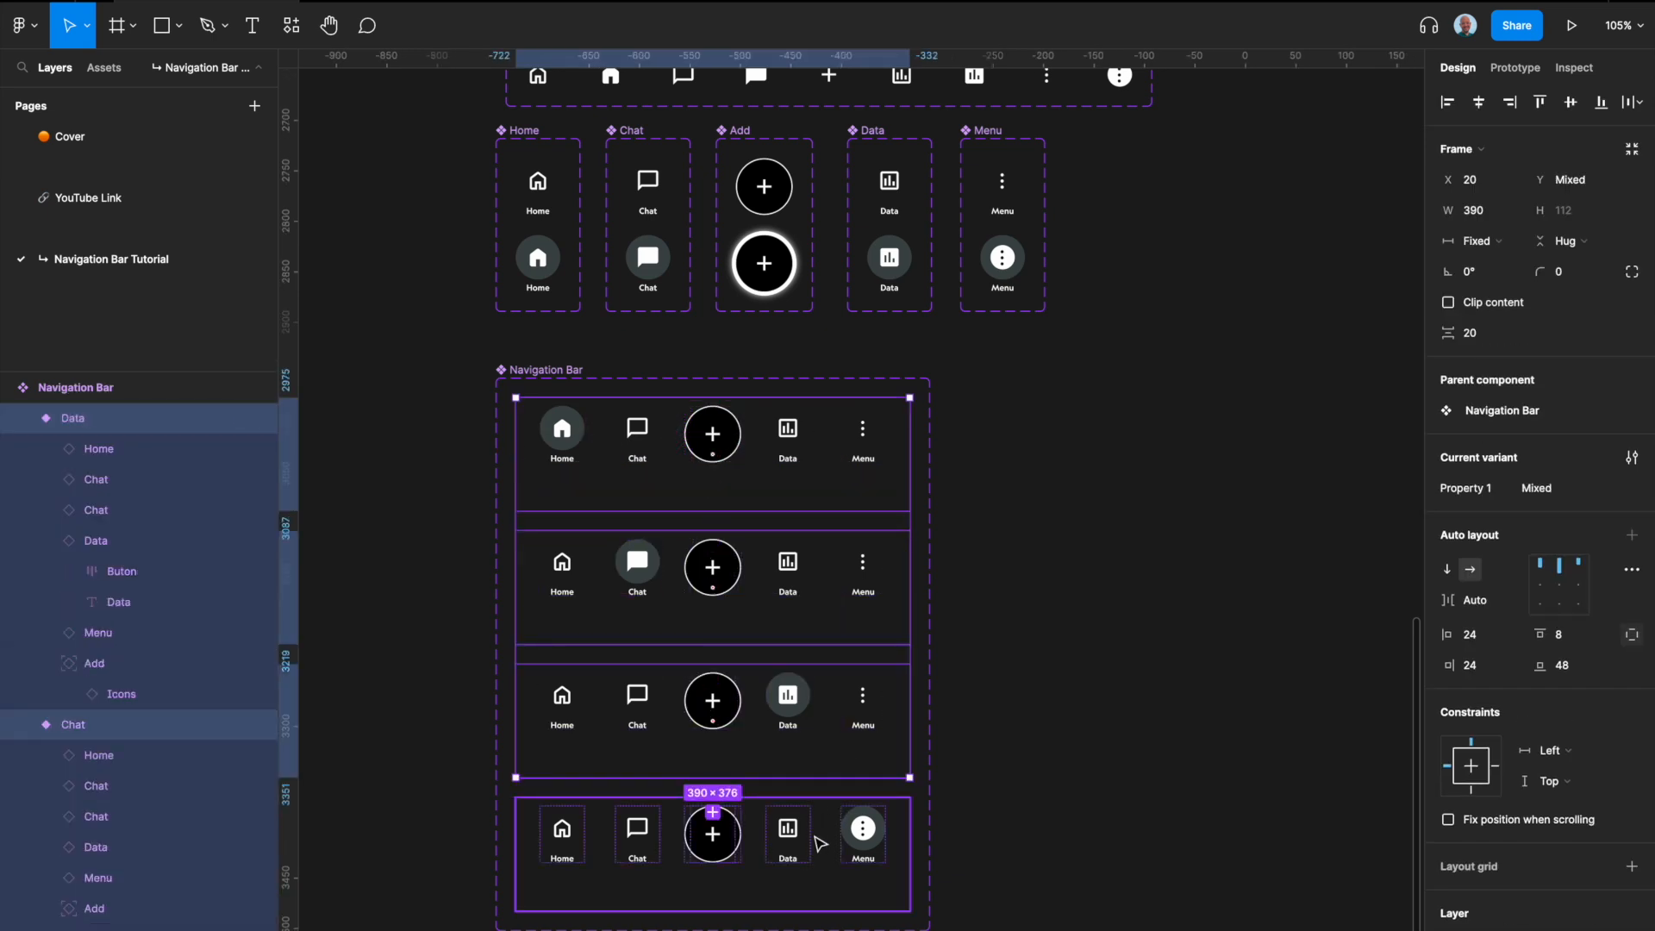
shift+click(820, 844)
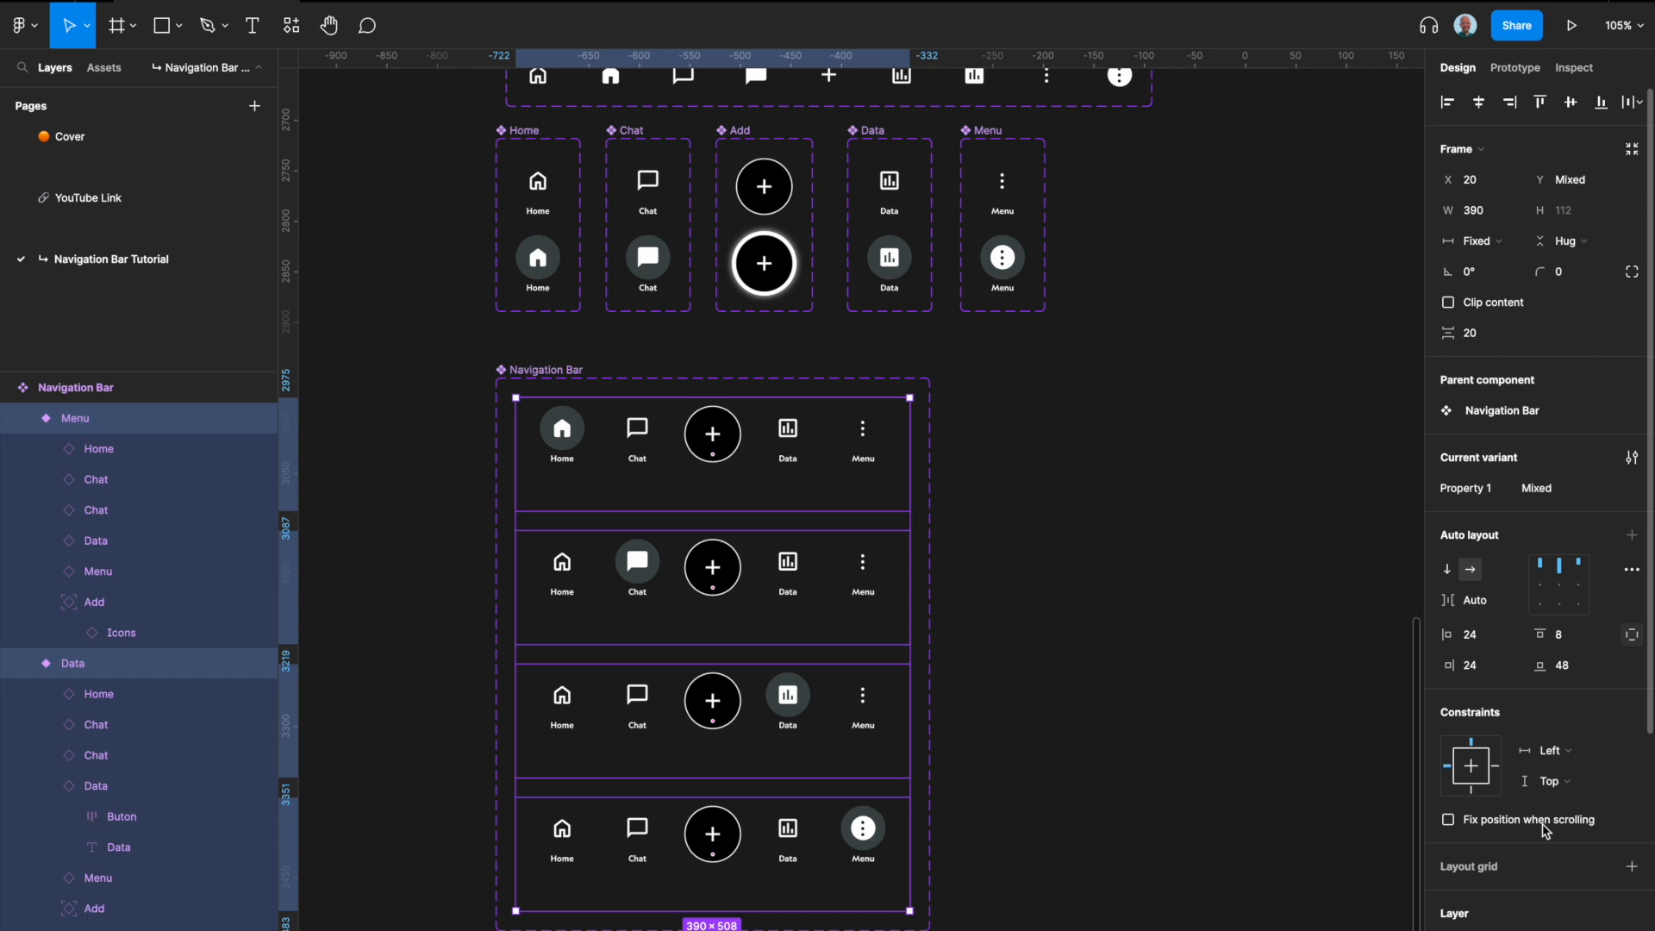
scroll(1550, 821, down, 5)
click(1593, 674)
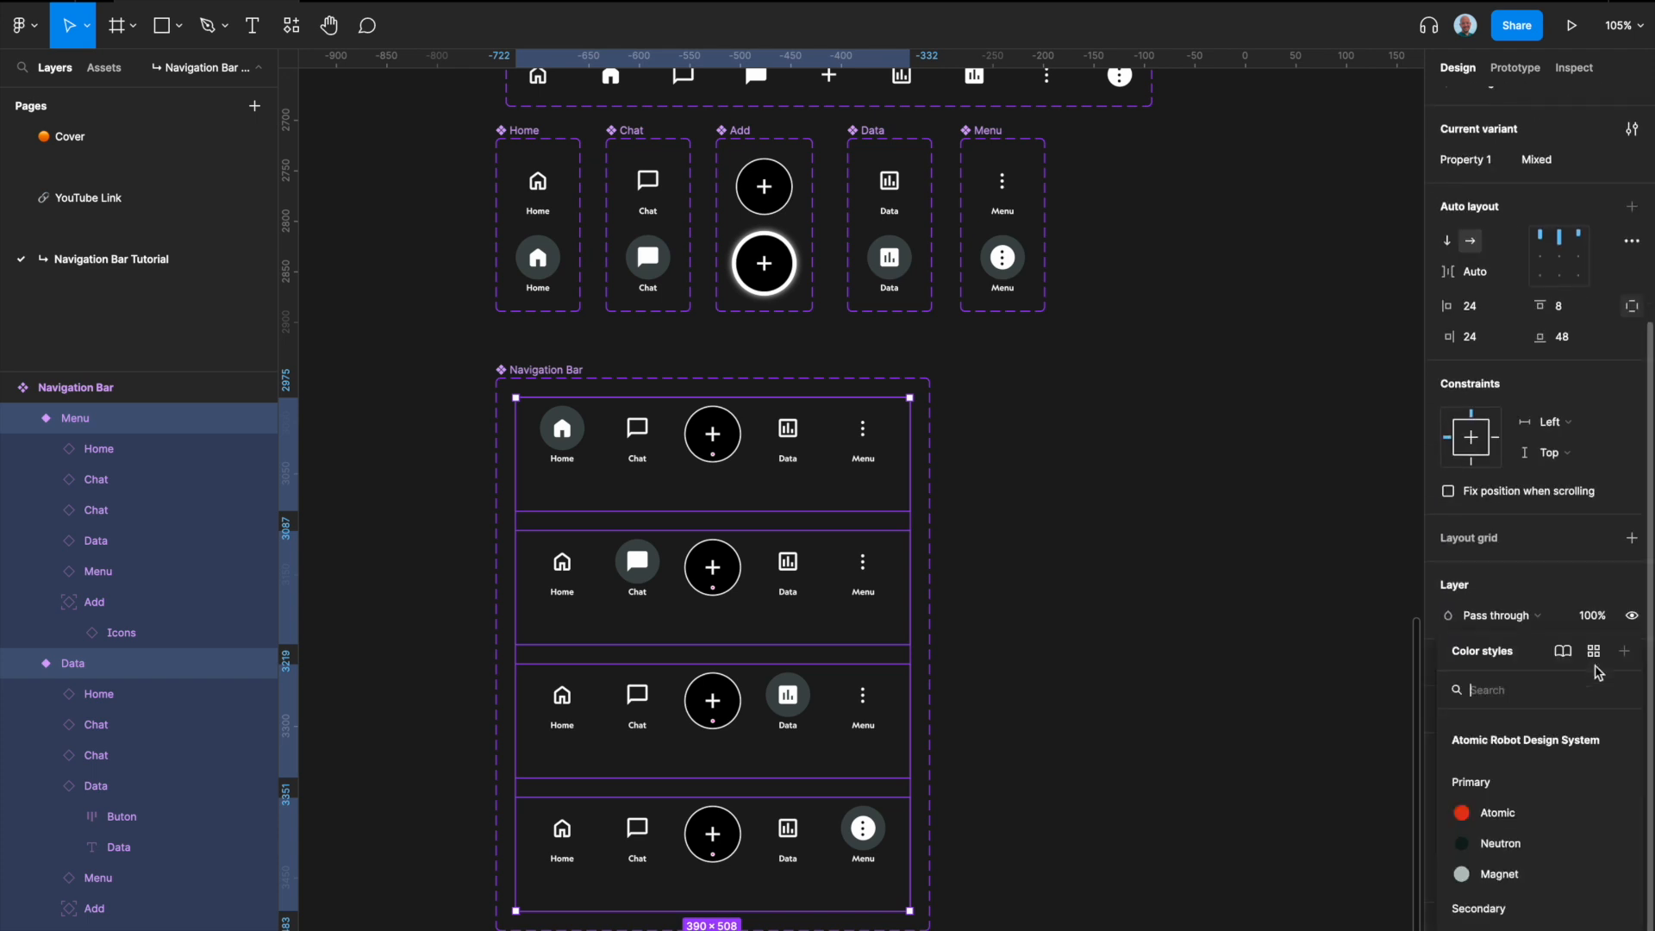
scroll(1495, 847, down, 5)
scroll(1492, 849, down, 5)
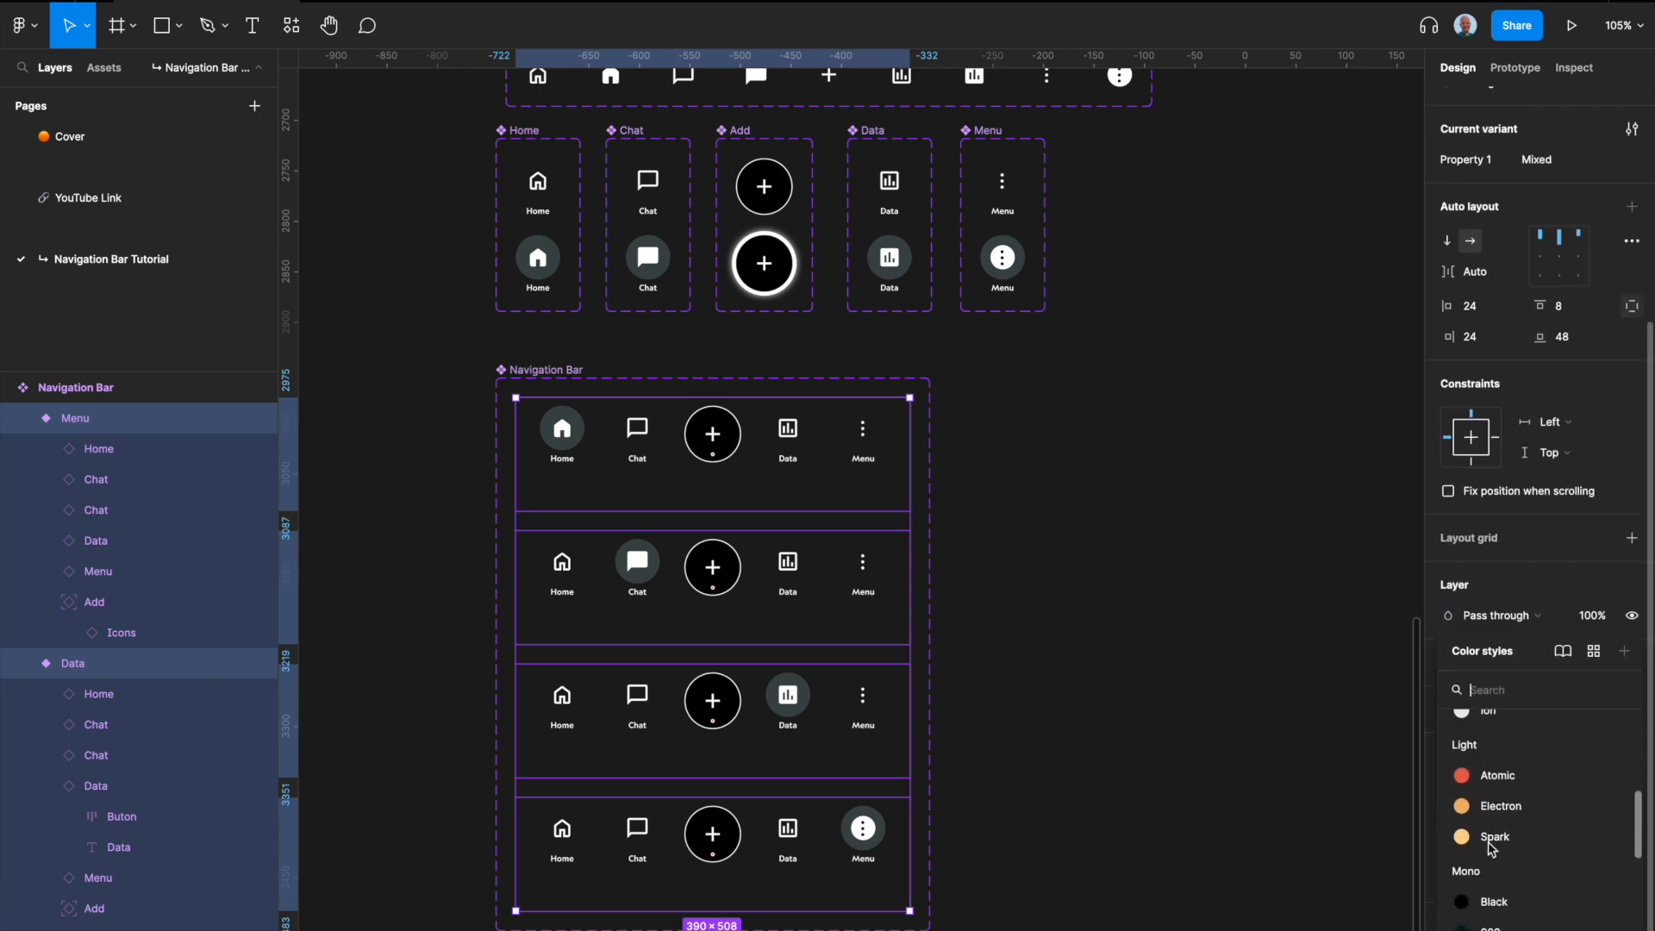
click(1499, 901)
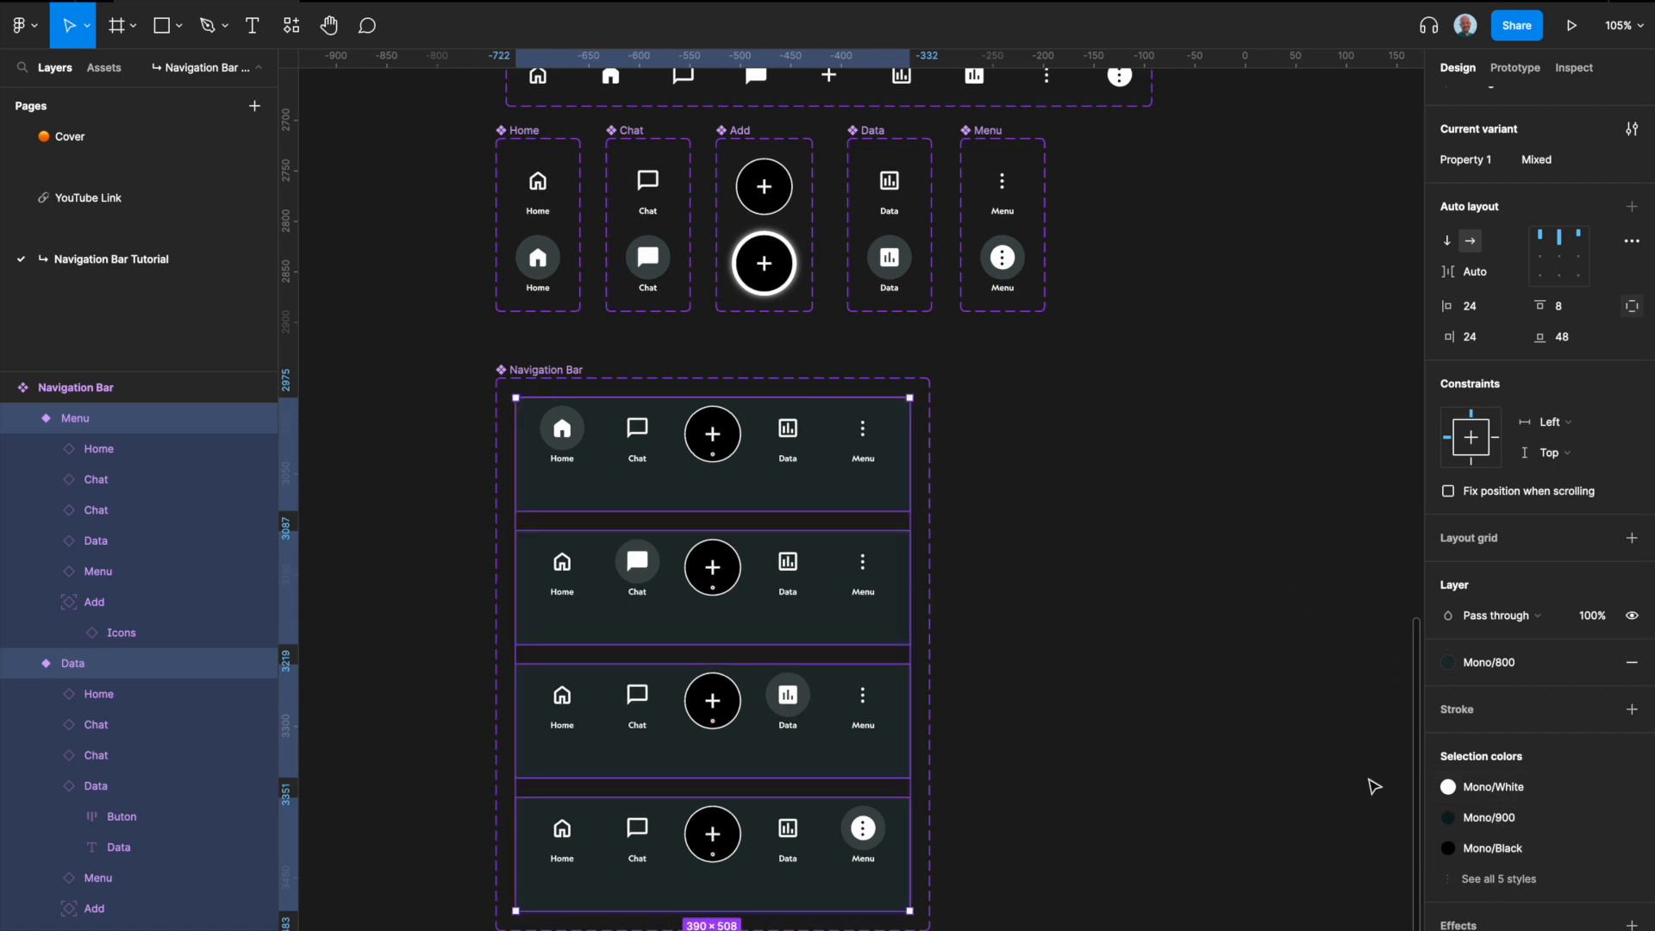
Step: Check the fill of the bar in the Home prototype screen and set all four Navigation Bar variants to the matching Mono/900 color style
click(1149, 714)
scroll(776, 480, down, 5)
scroll(779, 489, up, 3)
scroll(780, 489, left, 1)
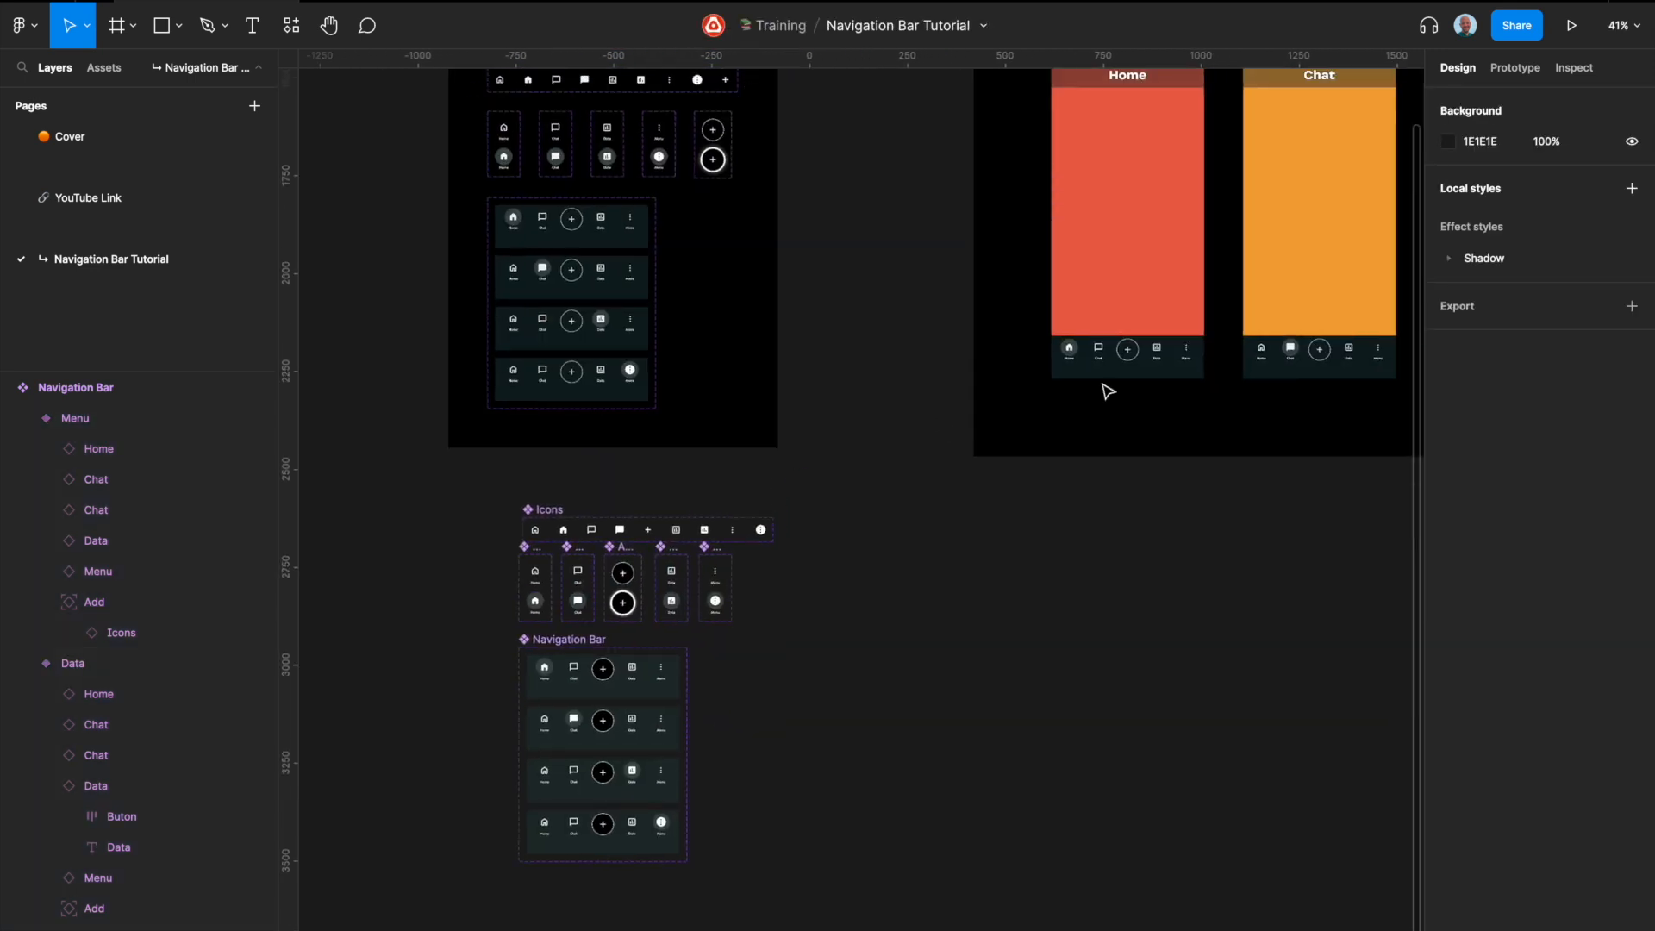
click(1143, 375)
scroll(885, 641, down, 3)
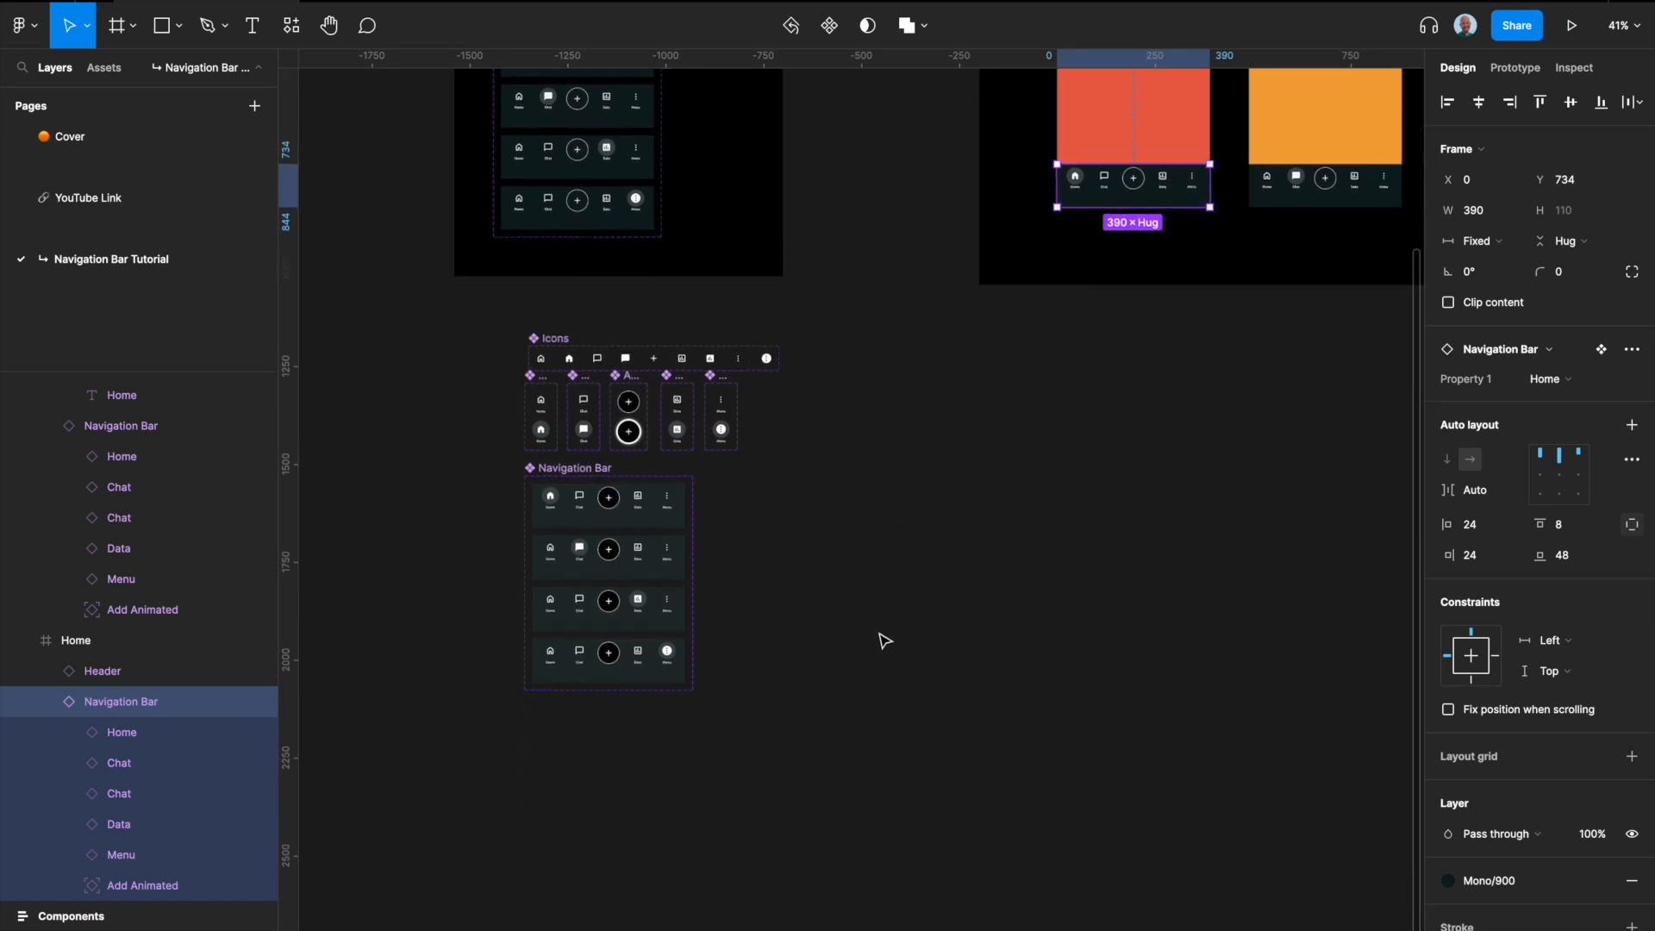
scroll(522, 569, up, 5)
click(858, 425)
shift+click(870, 541)
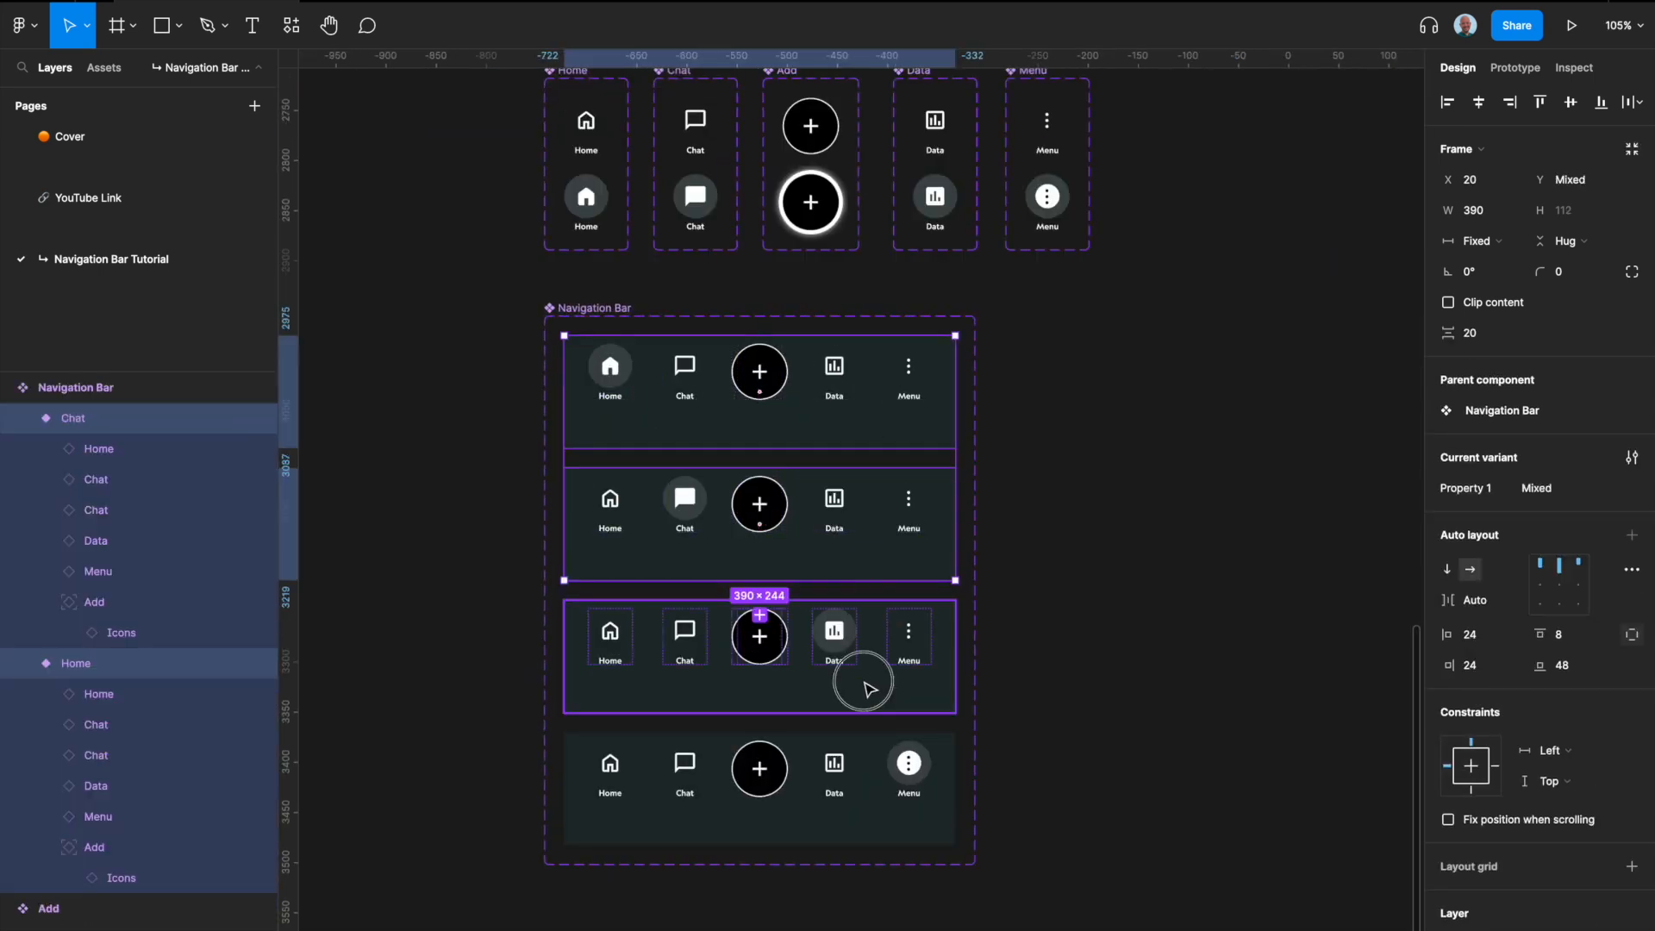
shift+click(861, 676)
shift+click(880, 794)
scroll(1523, 892, down, 4)
click(1505, 688)
click(1507, 838)
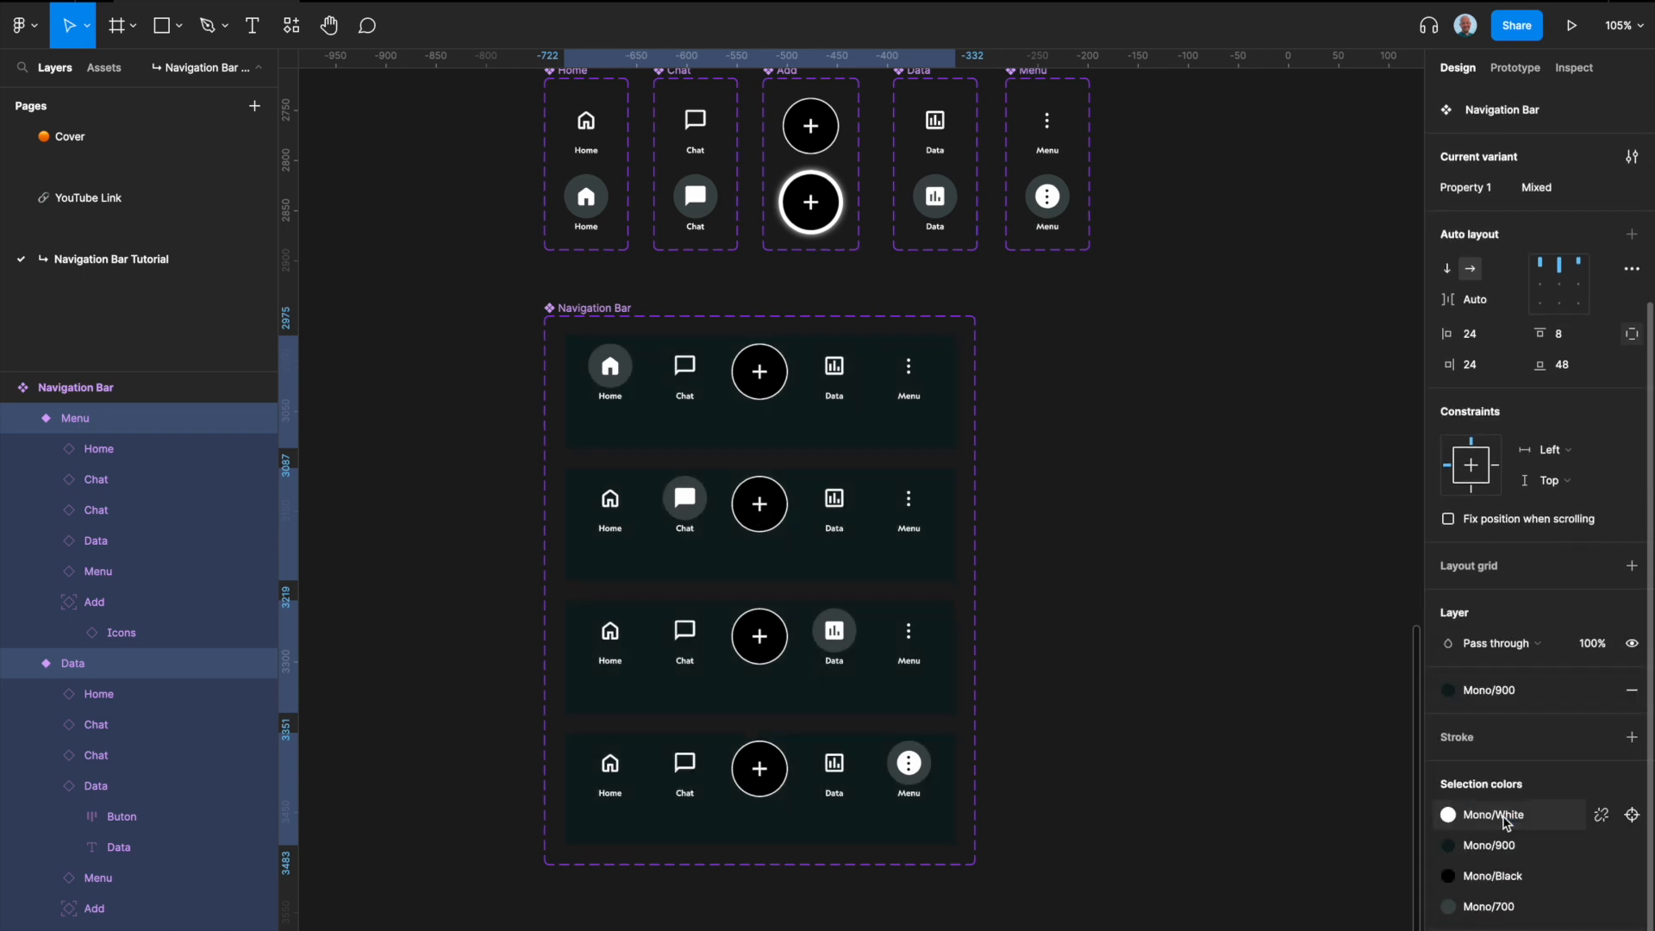
Step: Examine the header title text of the Home screen in the Navigation Bar Prototype
scroll(990, 638, down, 3)
scroll(994, 642, right, 2)
click(993, 643)
scroll(993, 643, down, 4)
scroll(992, 641, right, 2)
scroll(877, 425, up, 1)
scroll(877, 425, up, 5)
scroll(877, 425, right, 2)
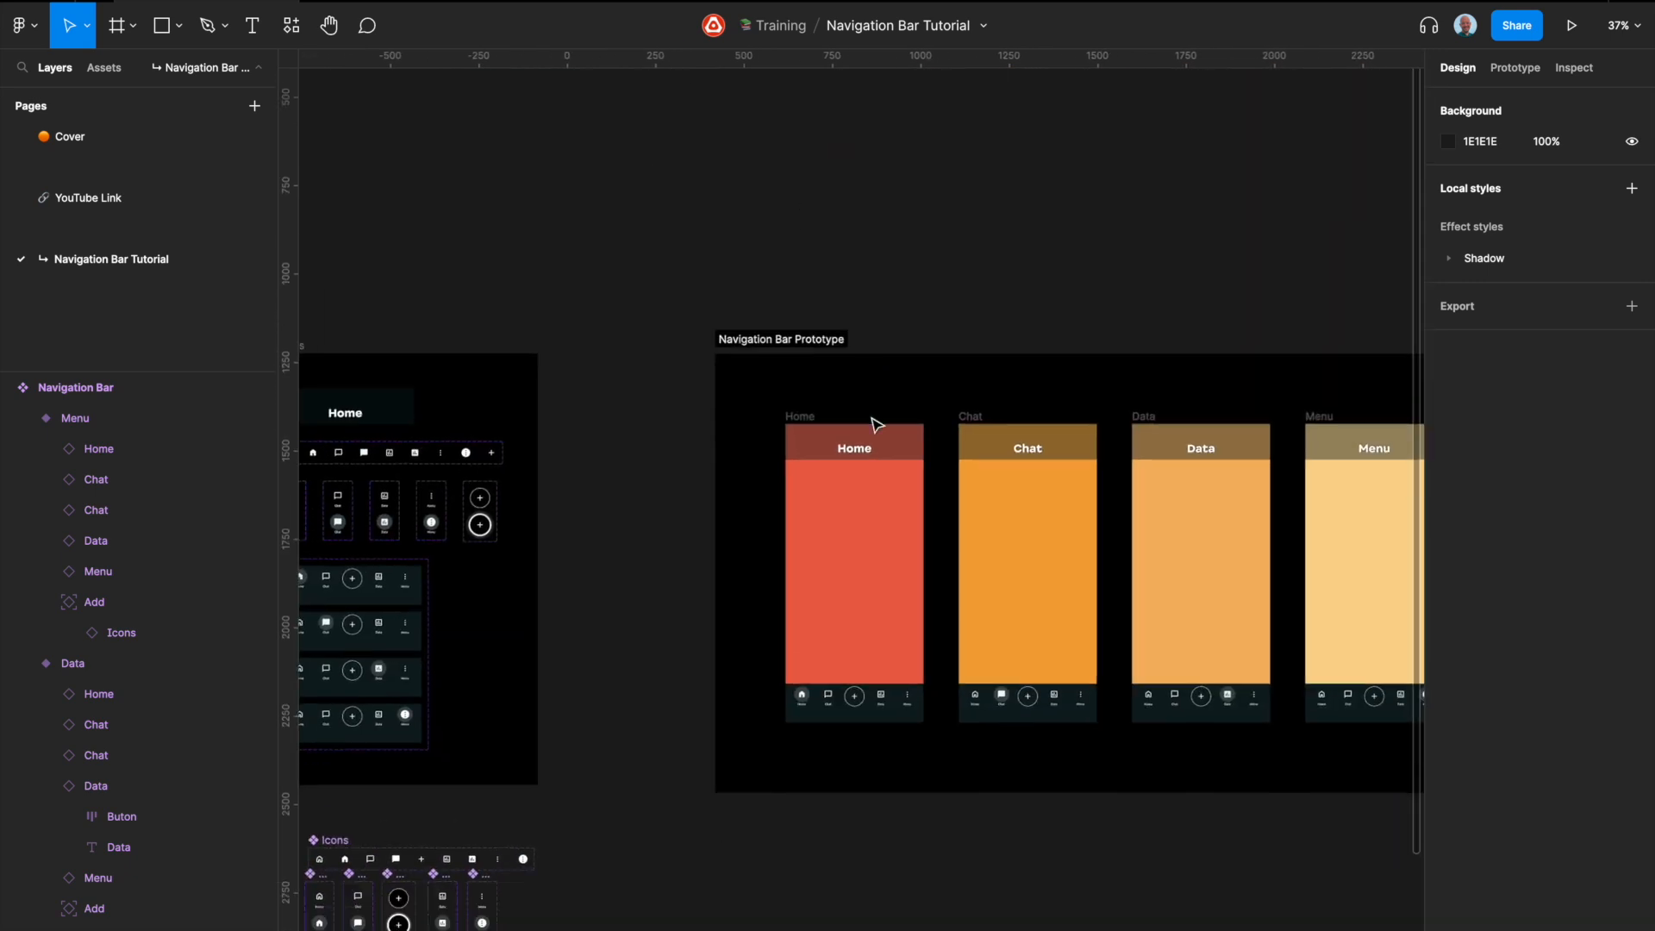
scroll(877, 425, down, 2)
super+click(832, 341)
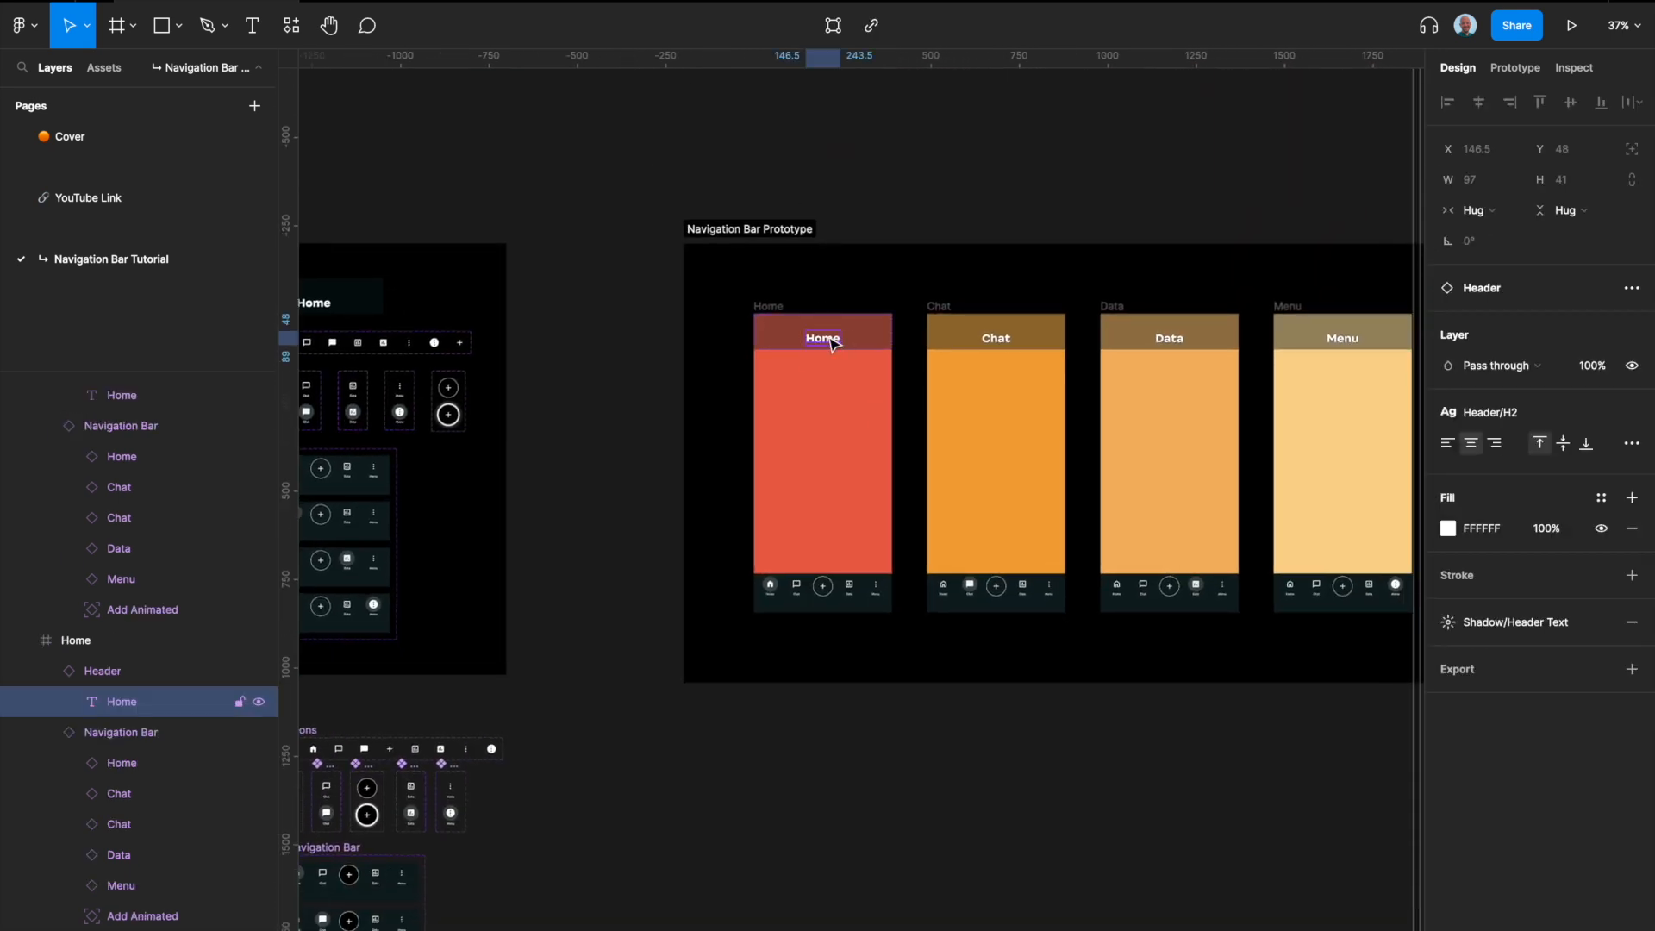
Step: Add a text layer reading Home on the canvas below the Navigation Bar component set
scroll(733, 517, down, 3)
click(614, 703)
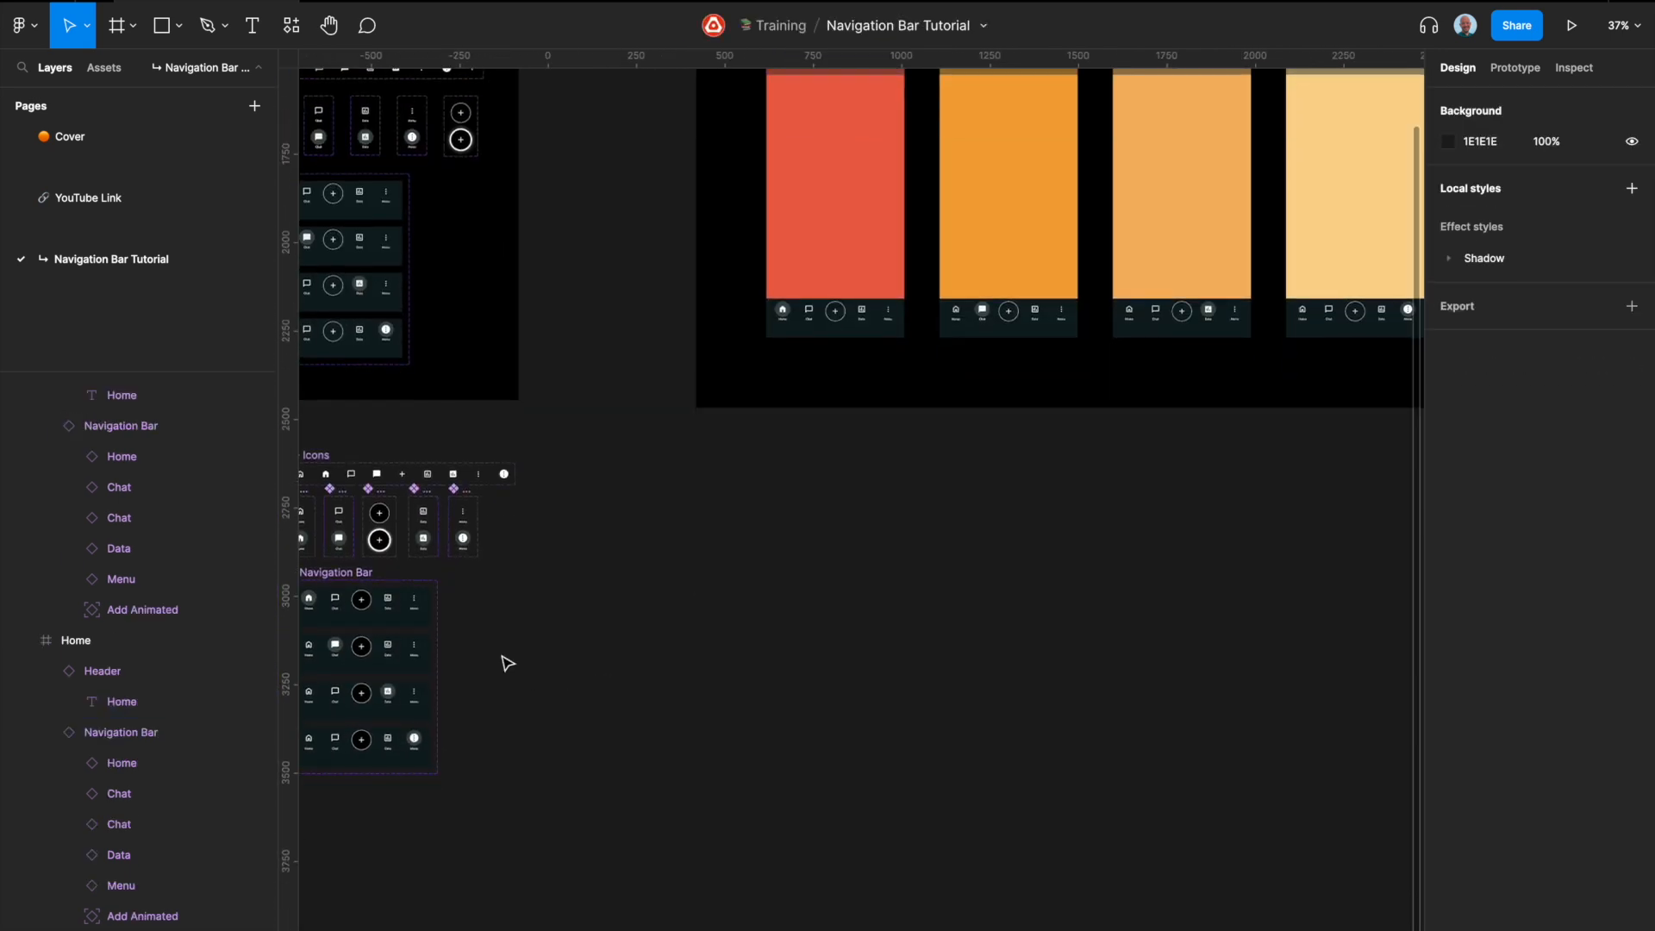
scroll(488, 647, down, 2)
scroll(835, 585, up, 3)
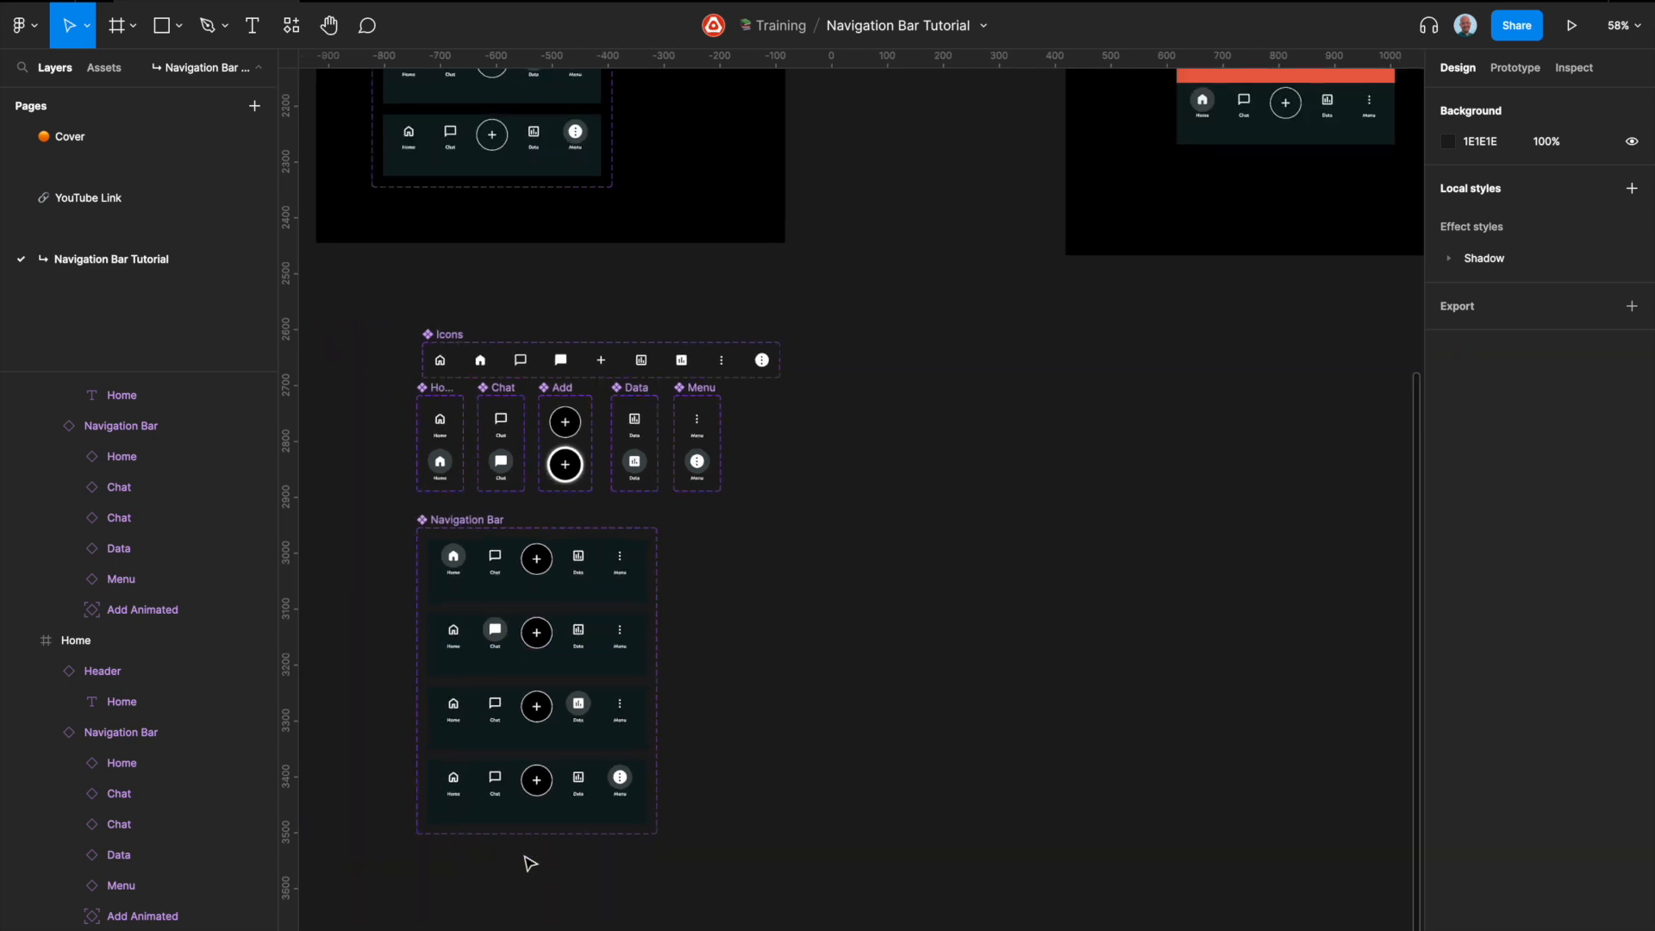
key(t)
click(489, 875)
text(Home)
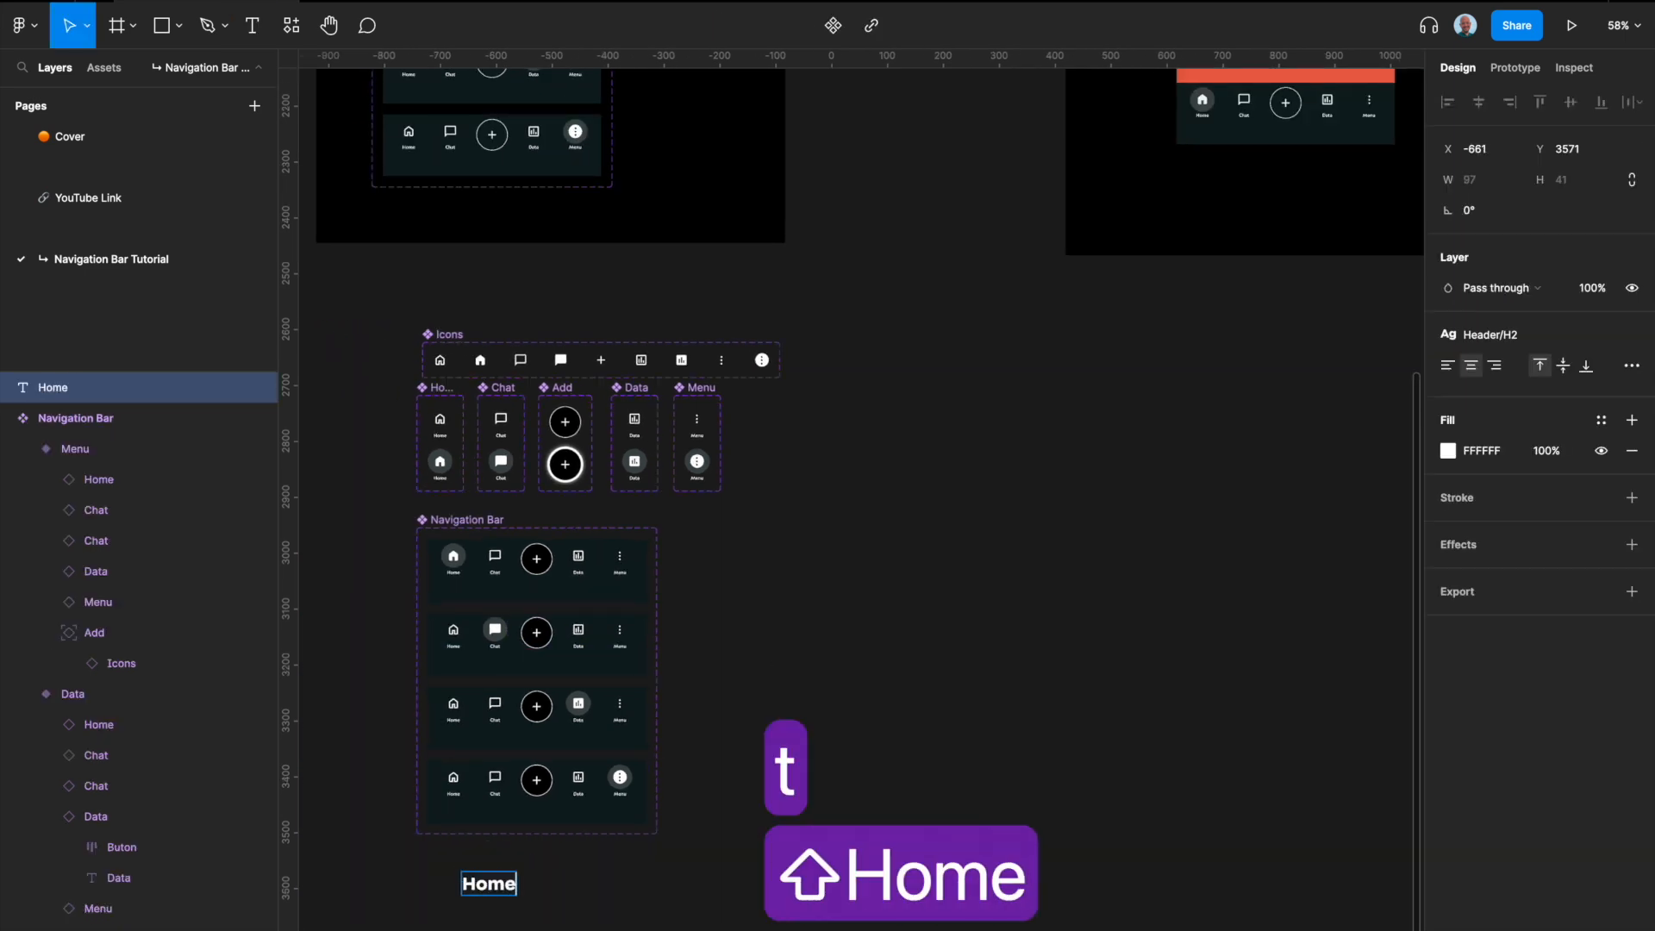
key(Escape)
Step: Wrap the new Home text in an auto layout frame and rename the frame Header
scroll(561, 893, down, 4)
scroll(514, 690, up, 2)
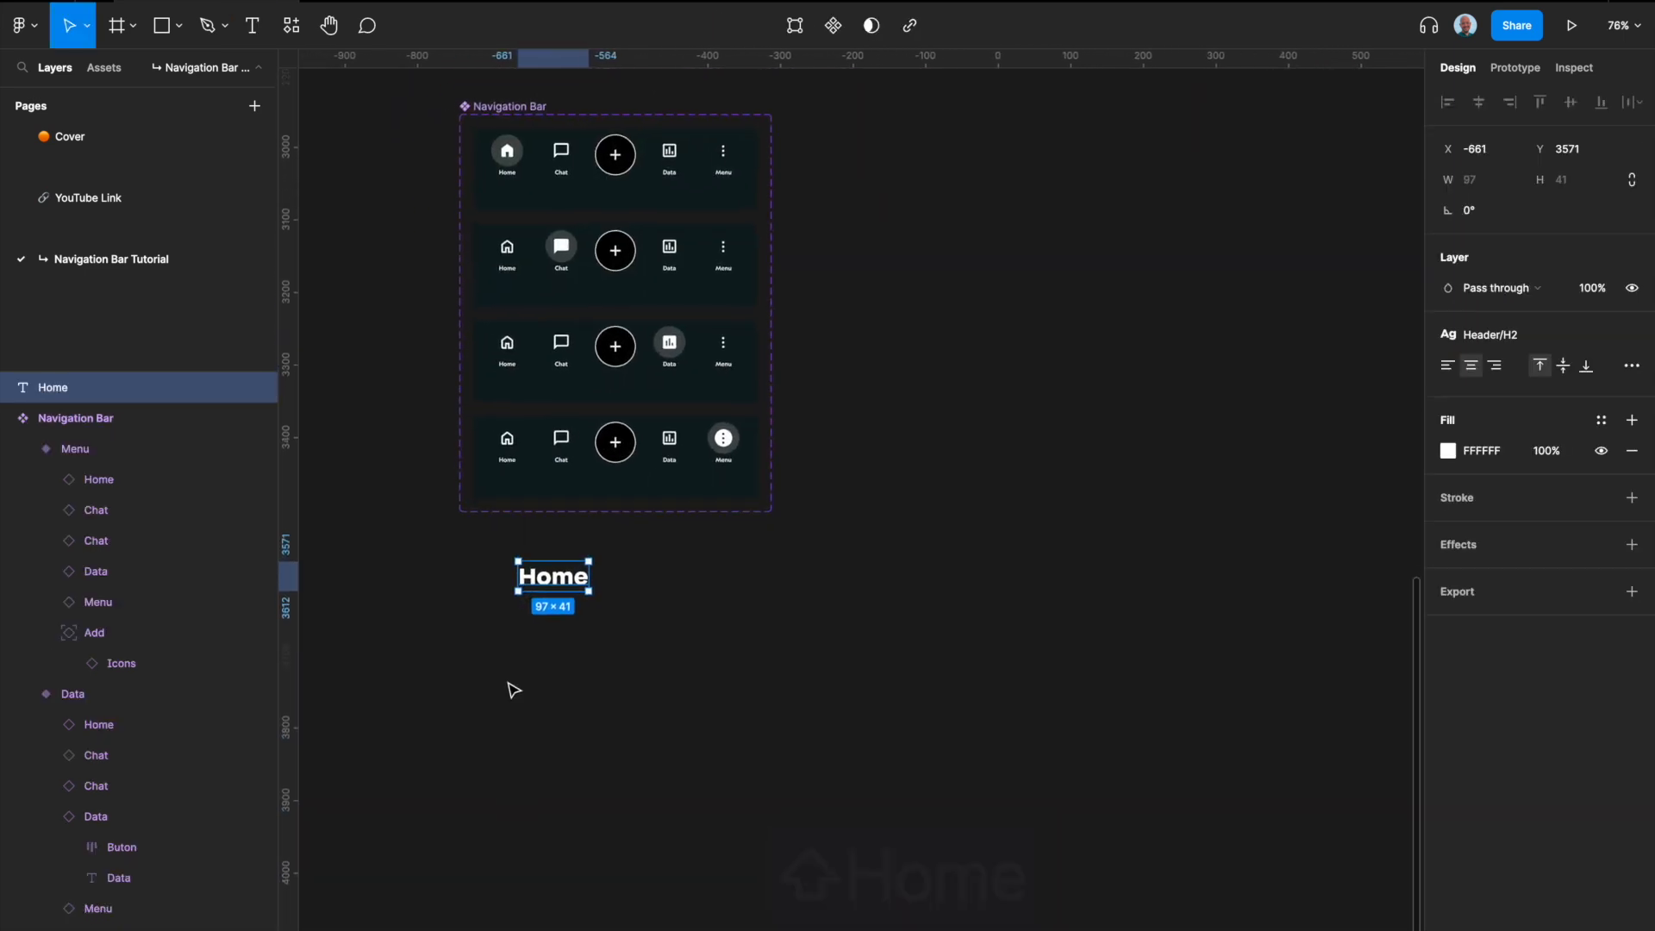
key(shift+a)
double_click(539, 546)
text(Header)
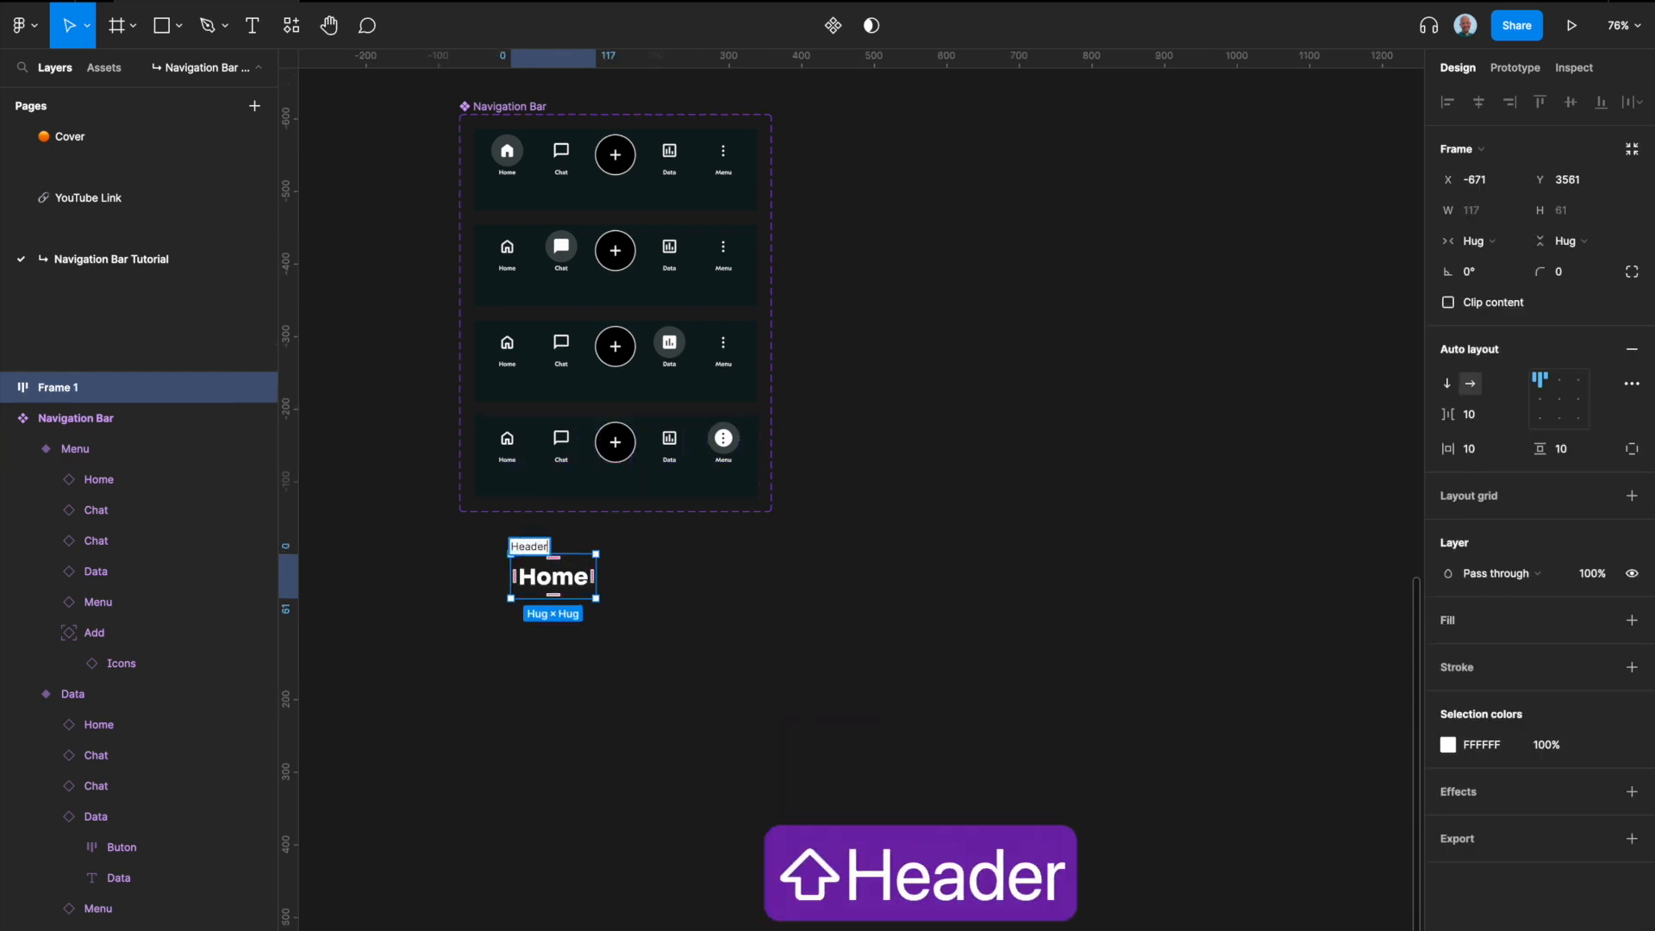
key(Return)
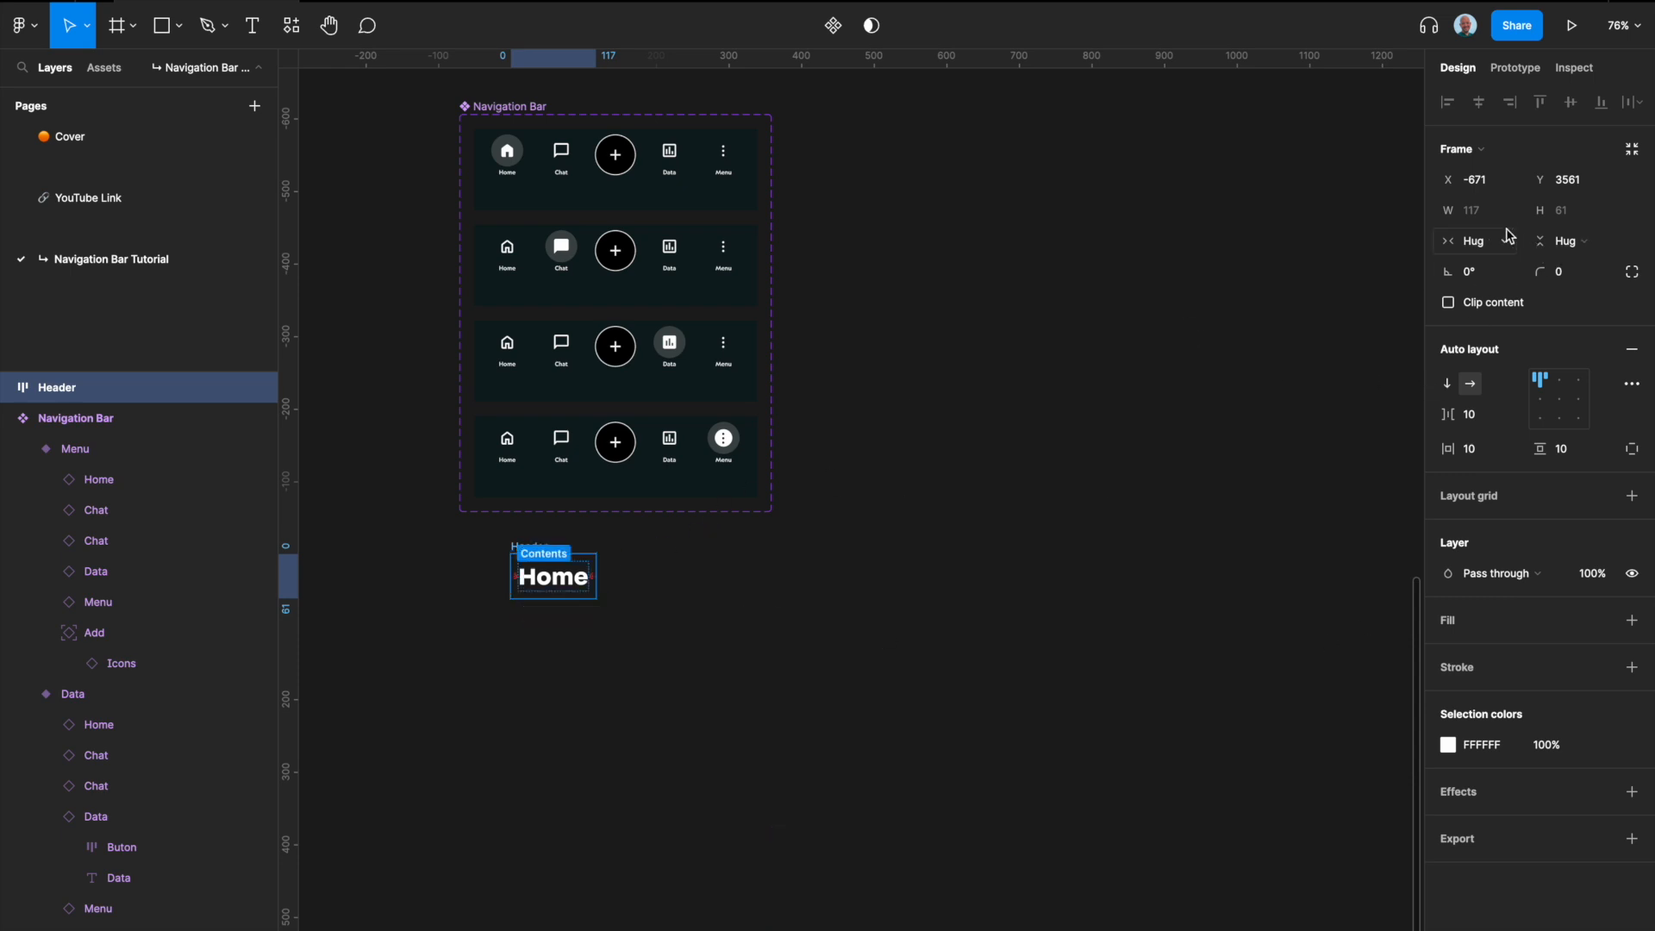
Step: Give the Header frame a fixed width of 390
click(1497, 244)
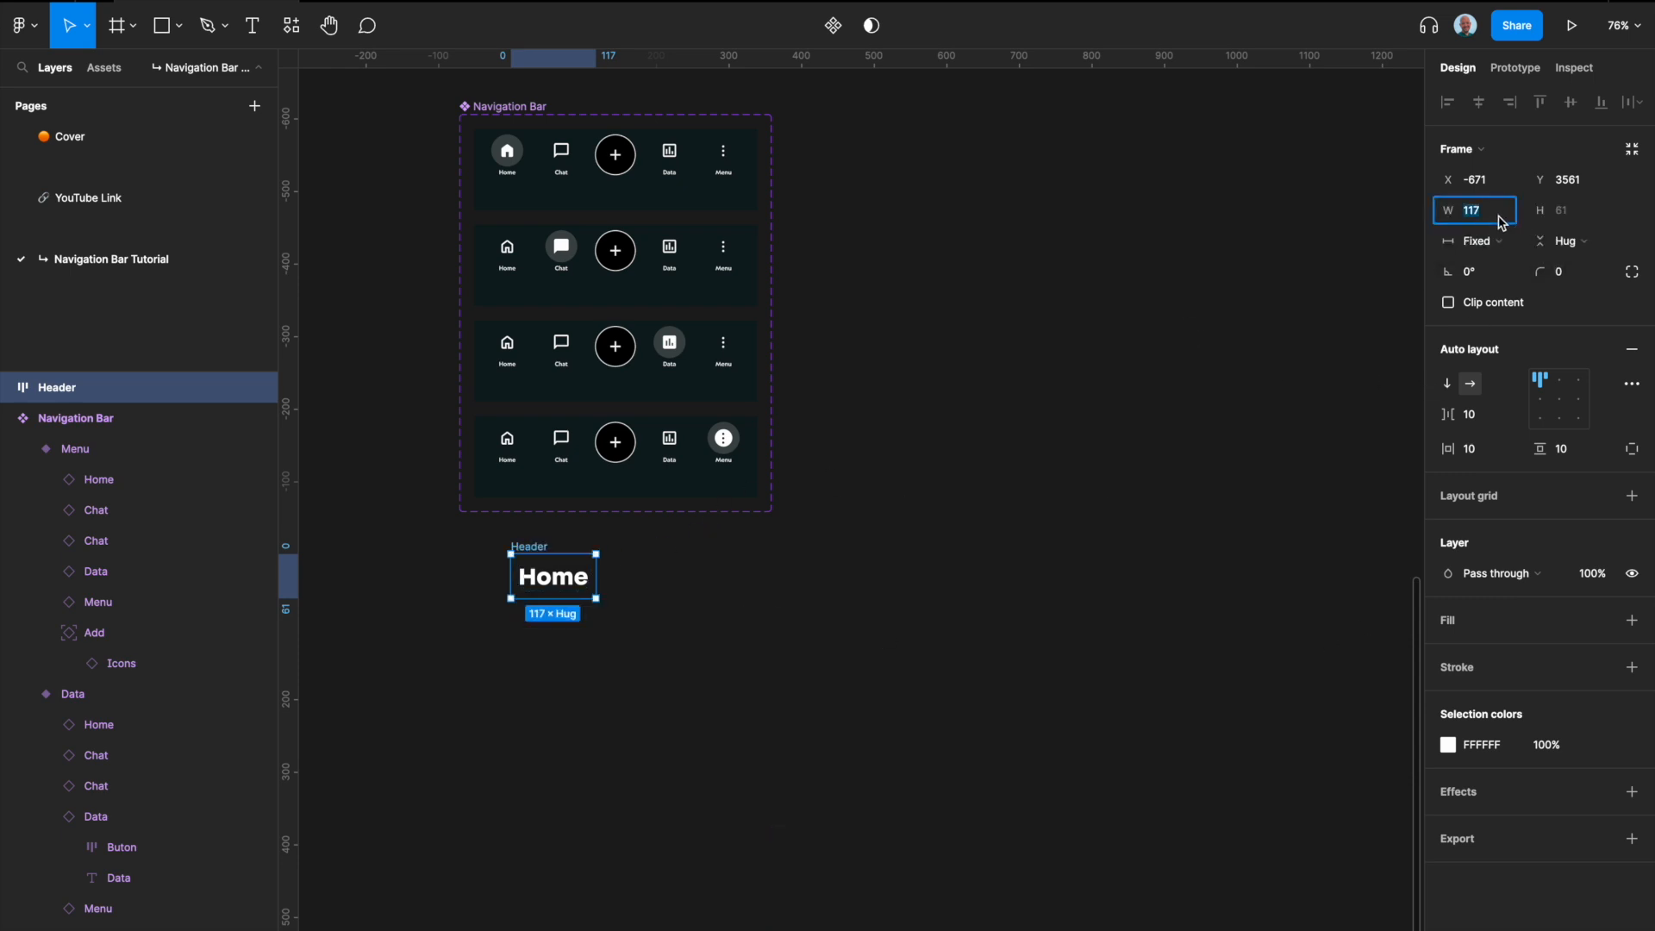
text(390)
key(Return)
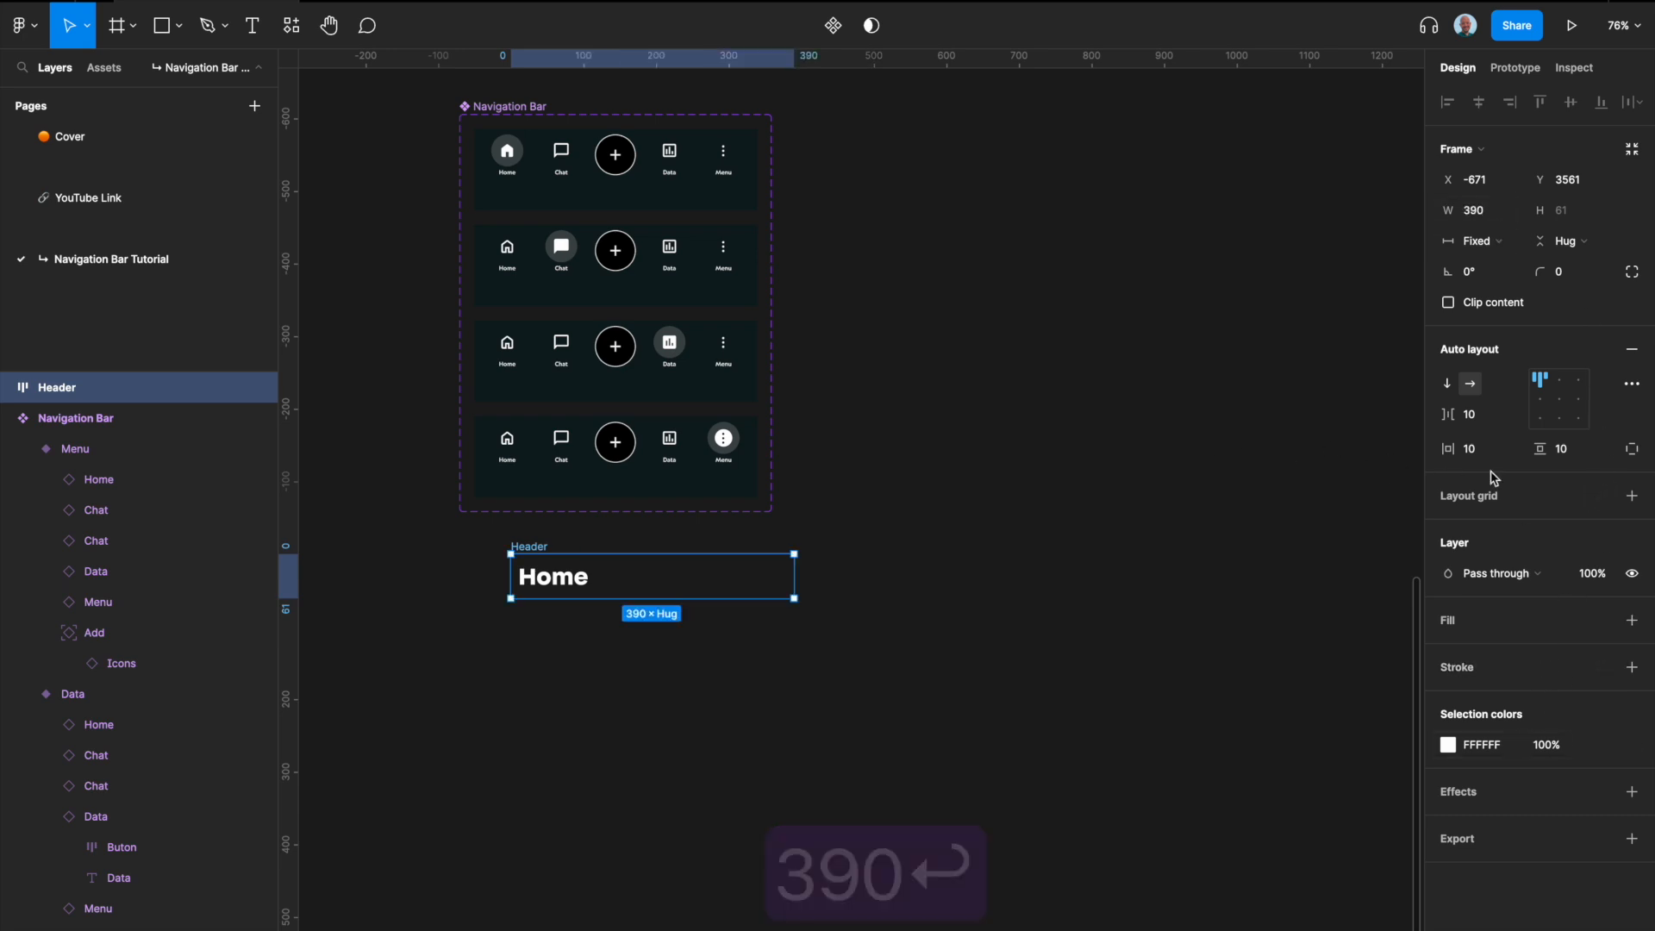
Step: Set the Header frame's top padding to 48 and bottom padding to 16, and align its content to the top center
click(1632, 448)
click(1565, 451)
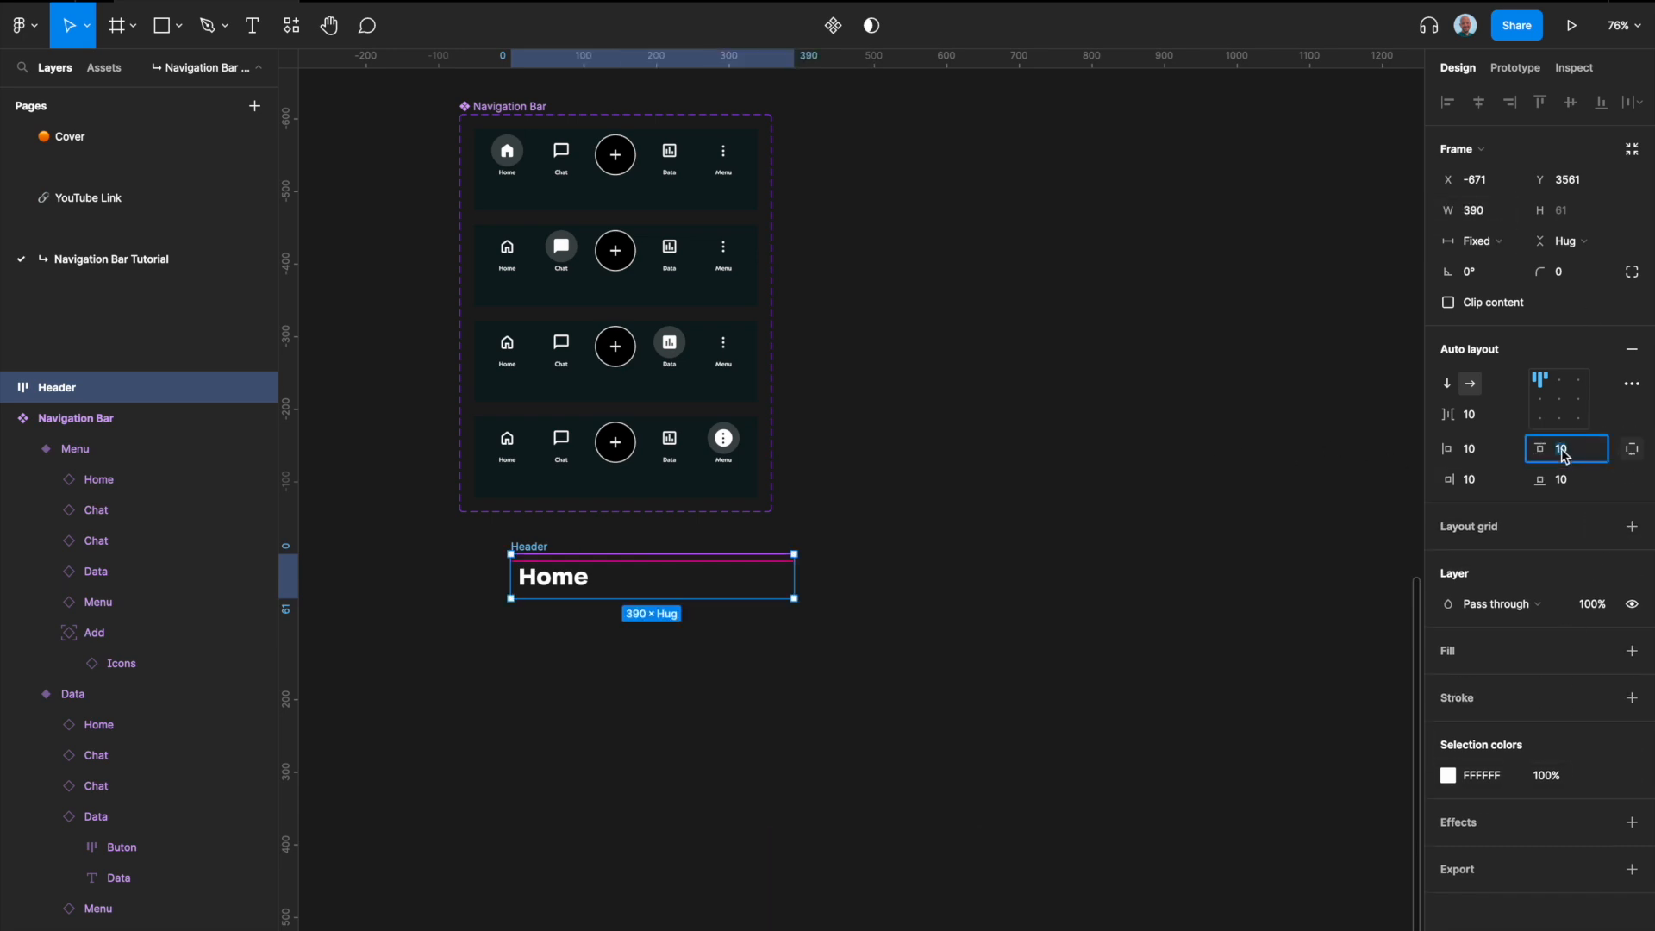
text(48)
key(Return)
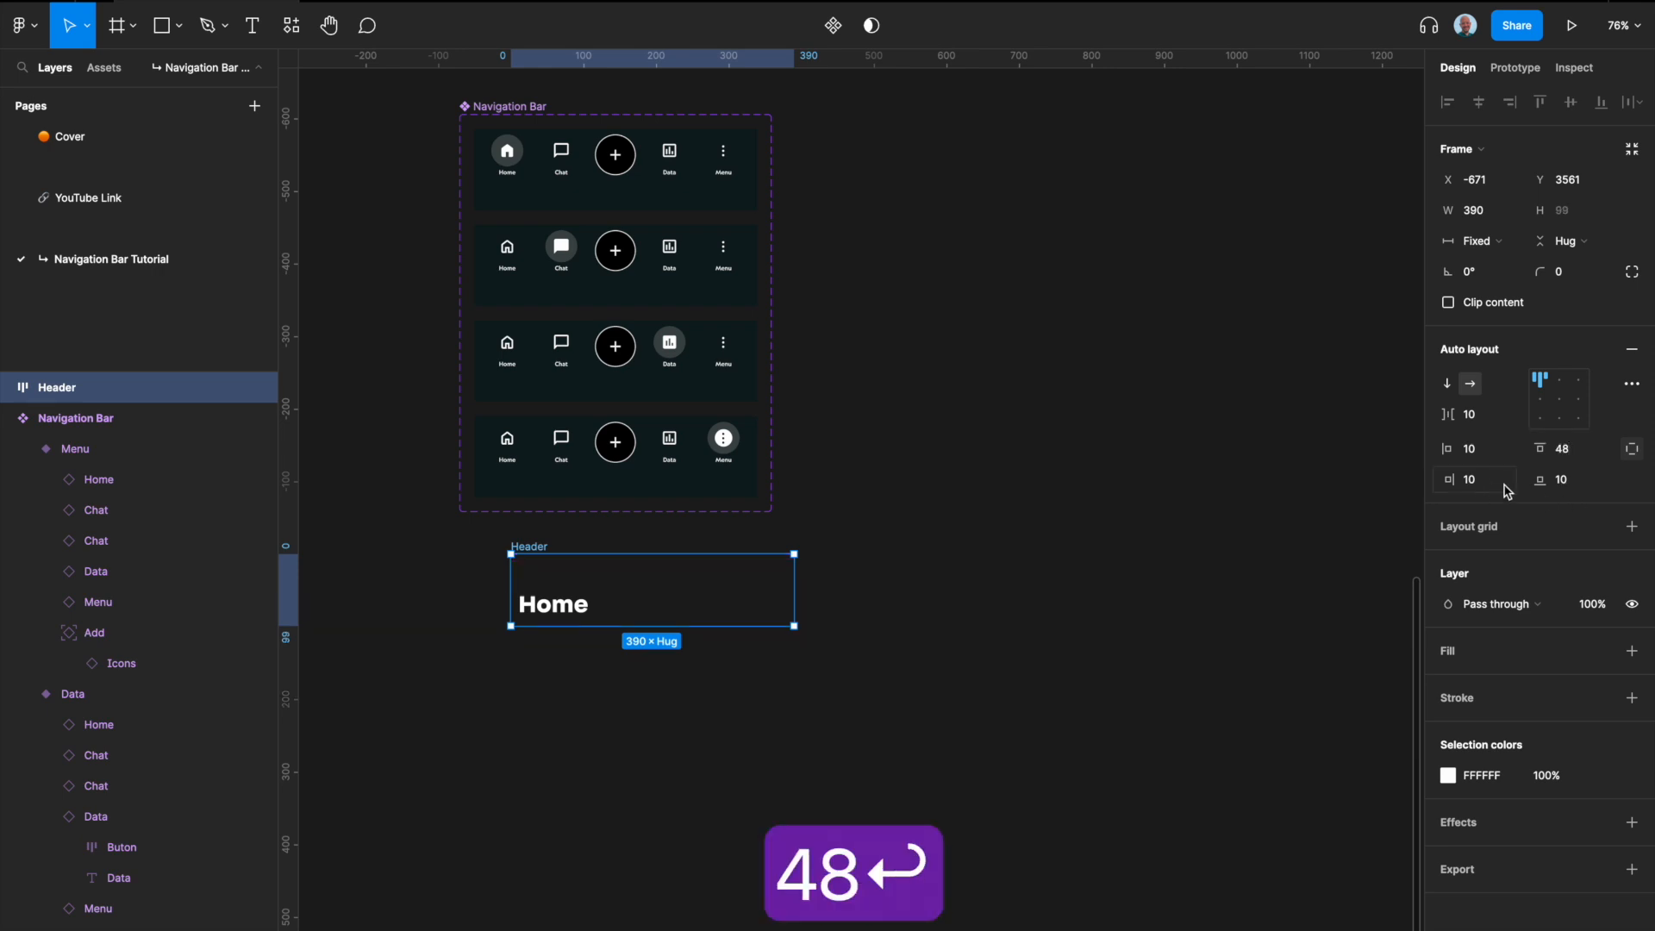
click(1575, 481)
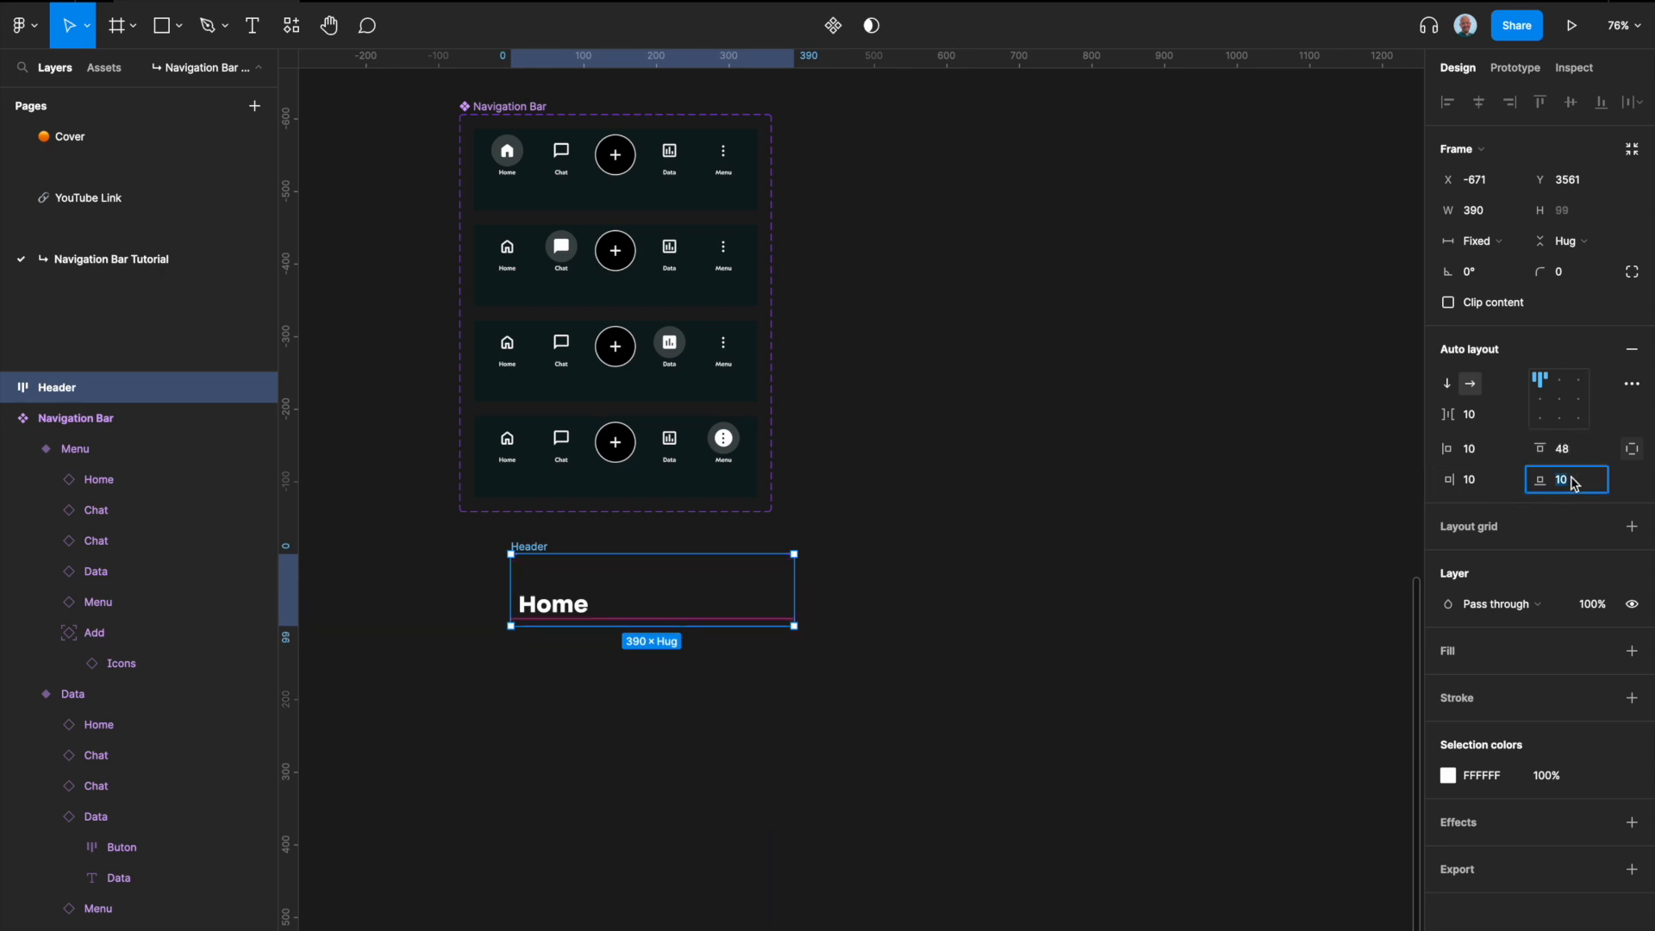
text(16)
key(Return)
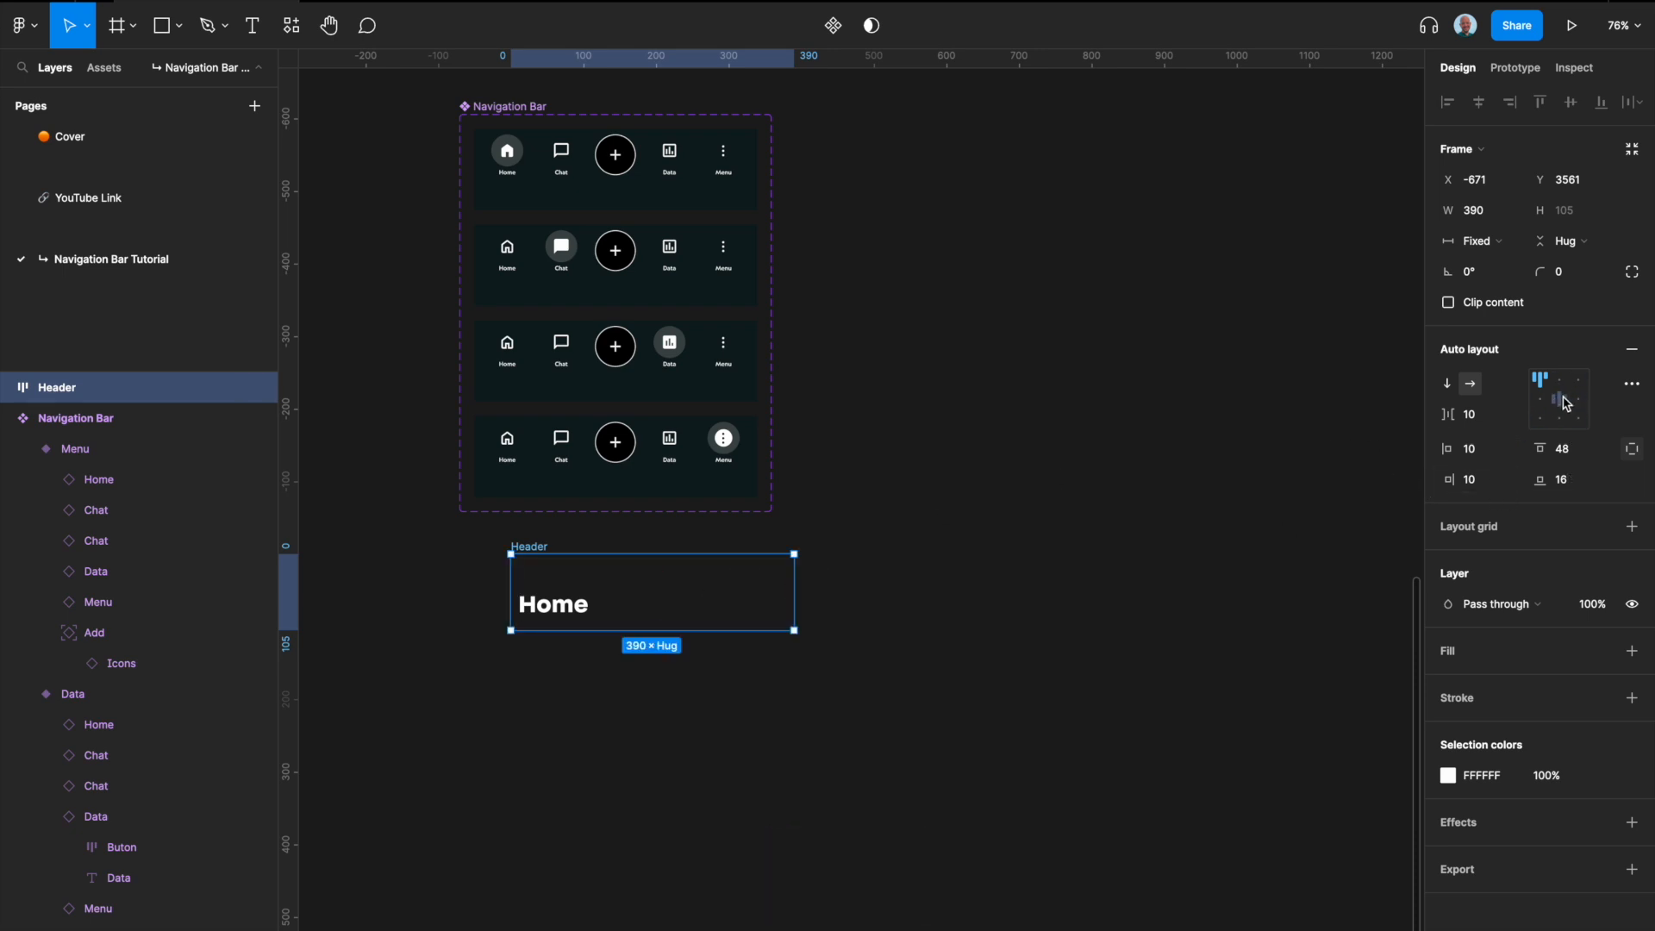
click(1561, 380)
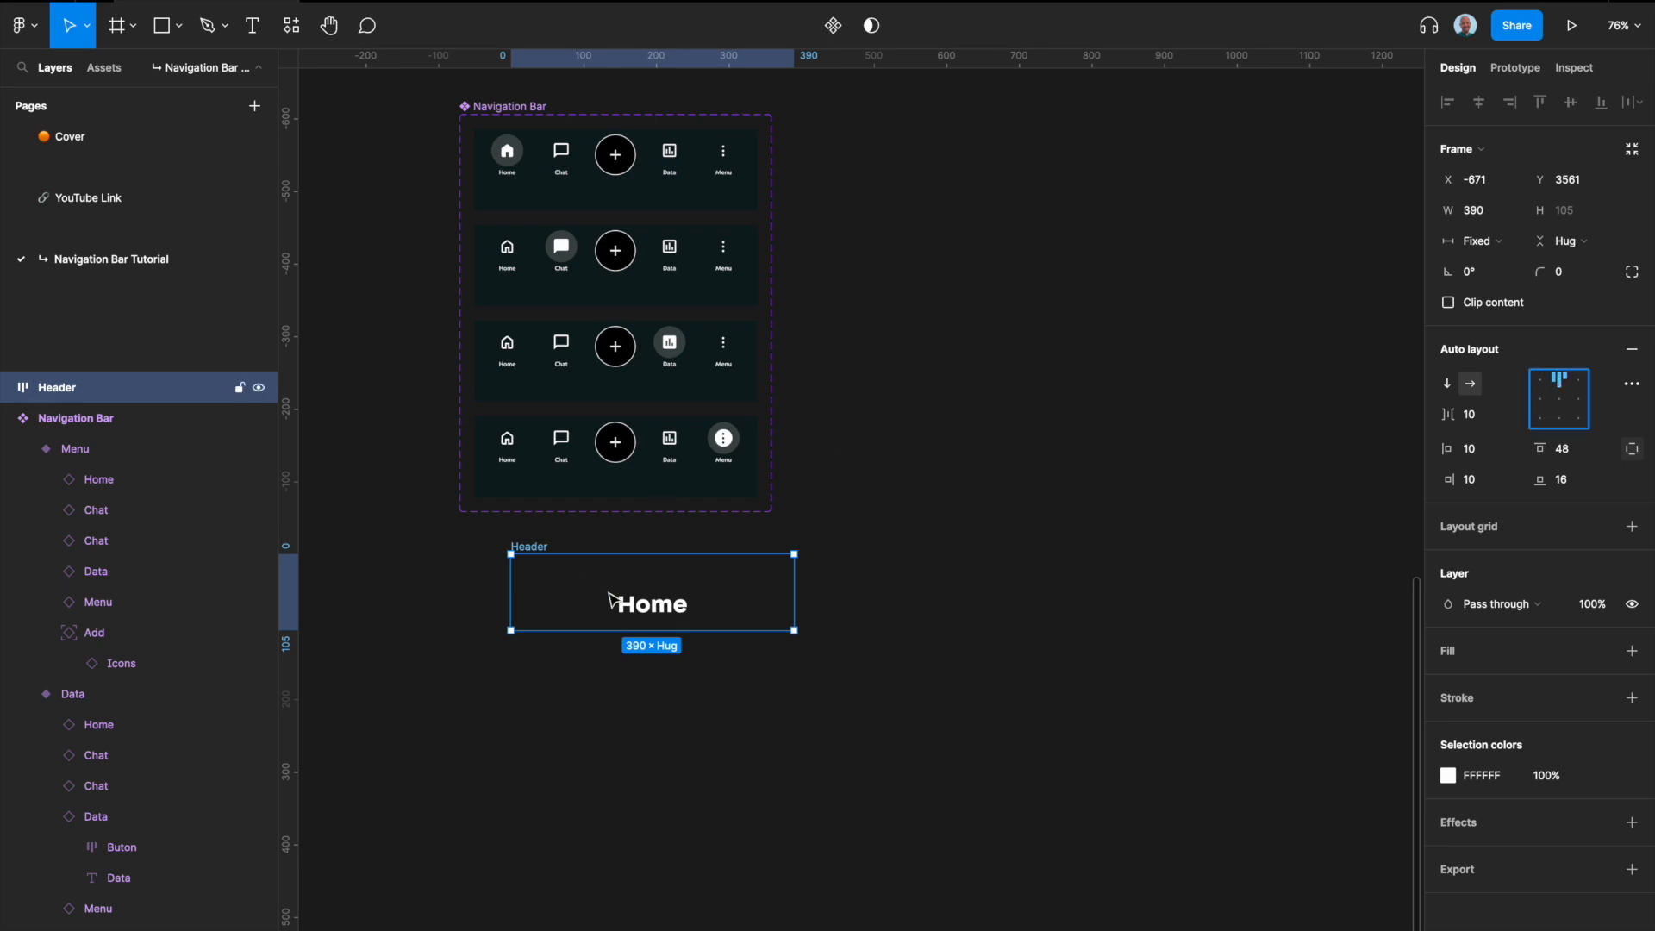
Step: Fill the Header frame with the Mono/900 color style
click(1600, 651)
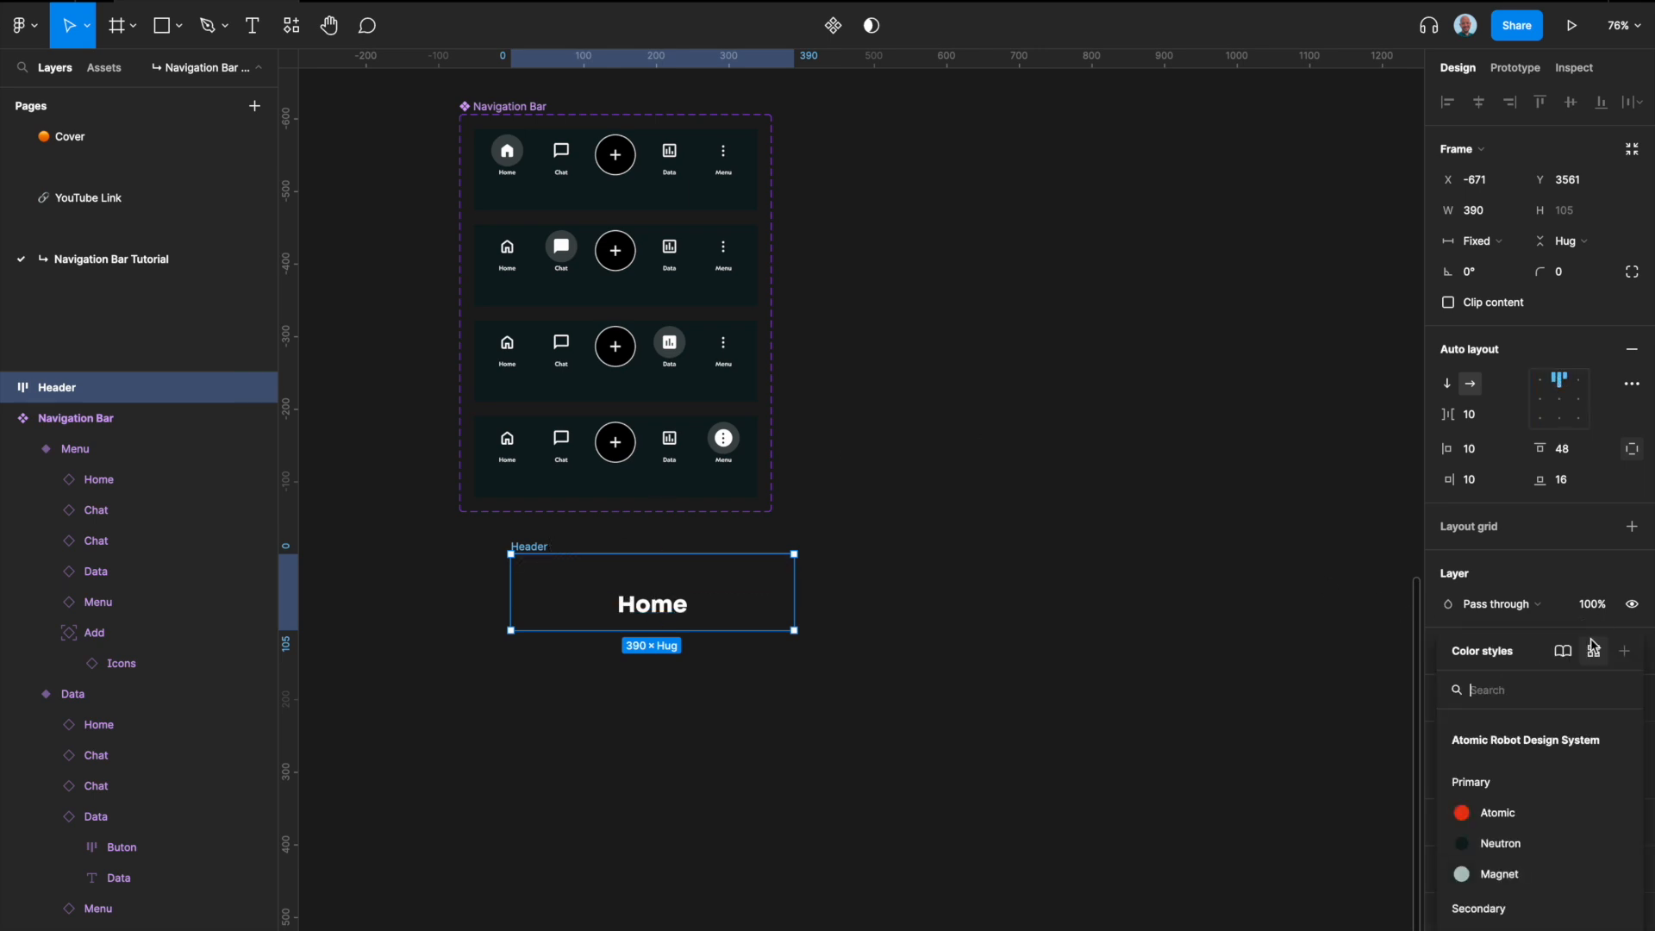
scroll(1518, 801, down, 5)
scroll(1517, 806, up, 1)
scroll(1516, 806, down, 1)
click(1501, 765)
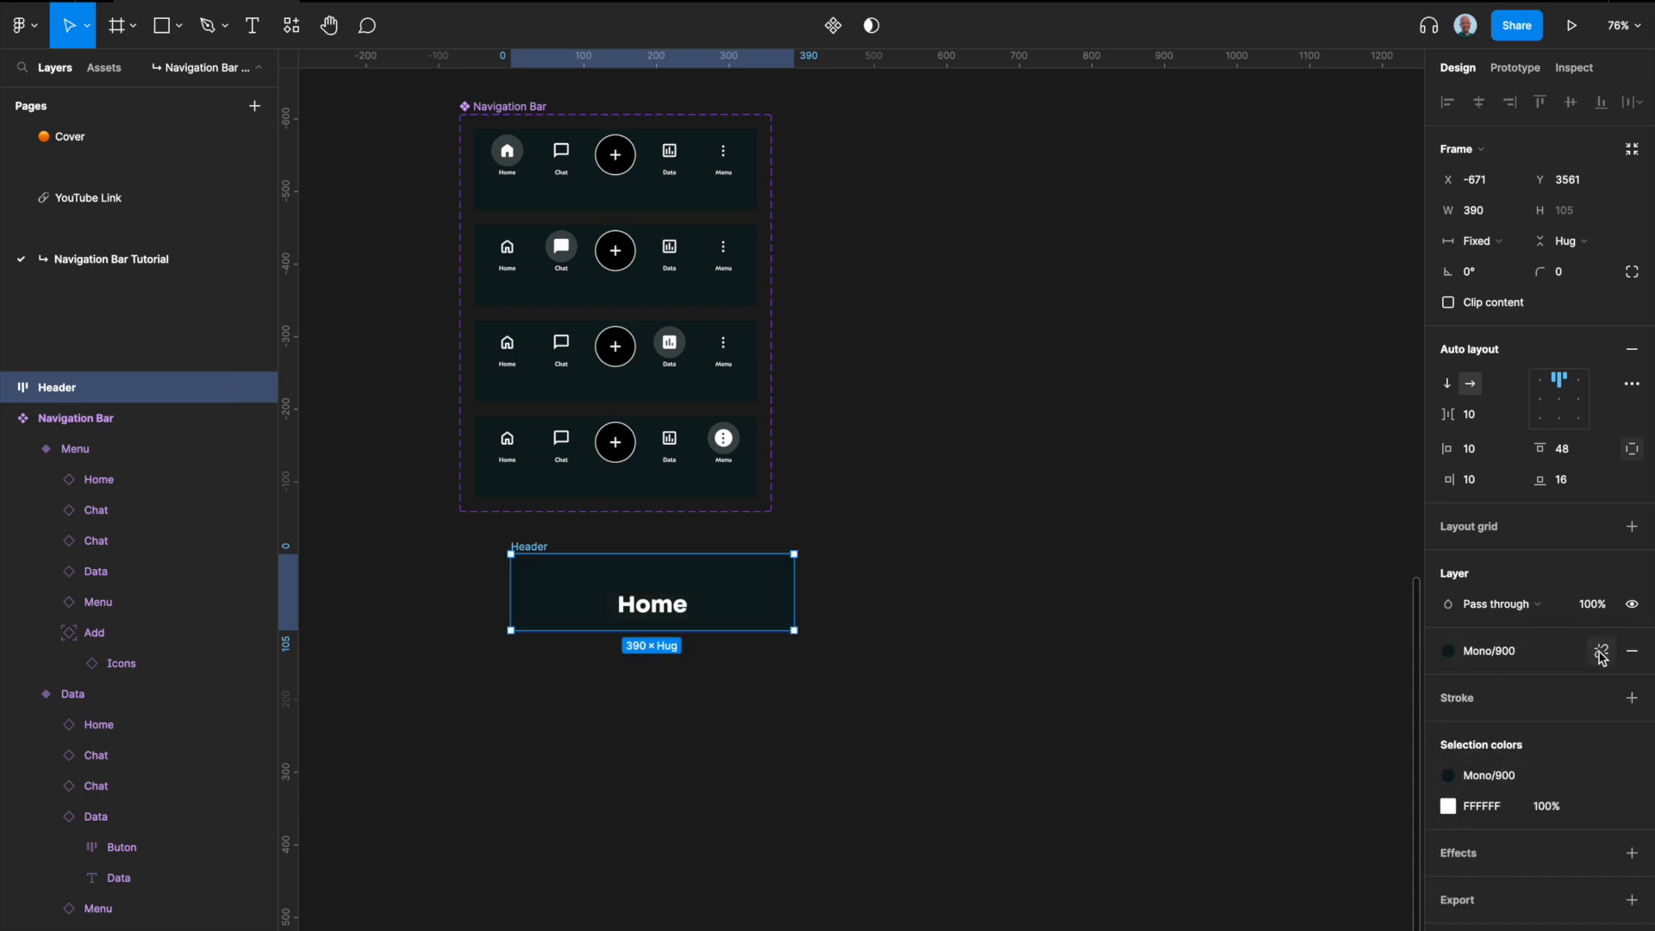
Step: Detach the color style from the Header frame's fill and set the fill opacity to 45%
click(1601, 651)
click(1548, 683)
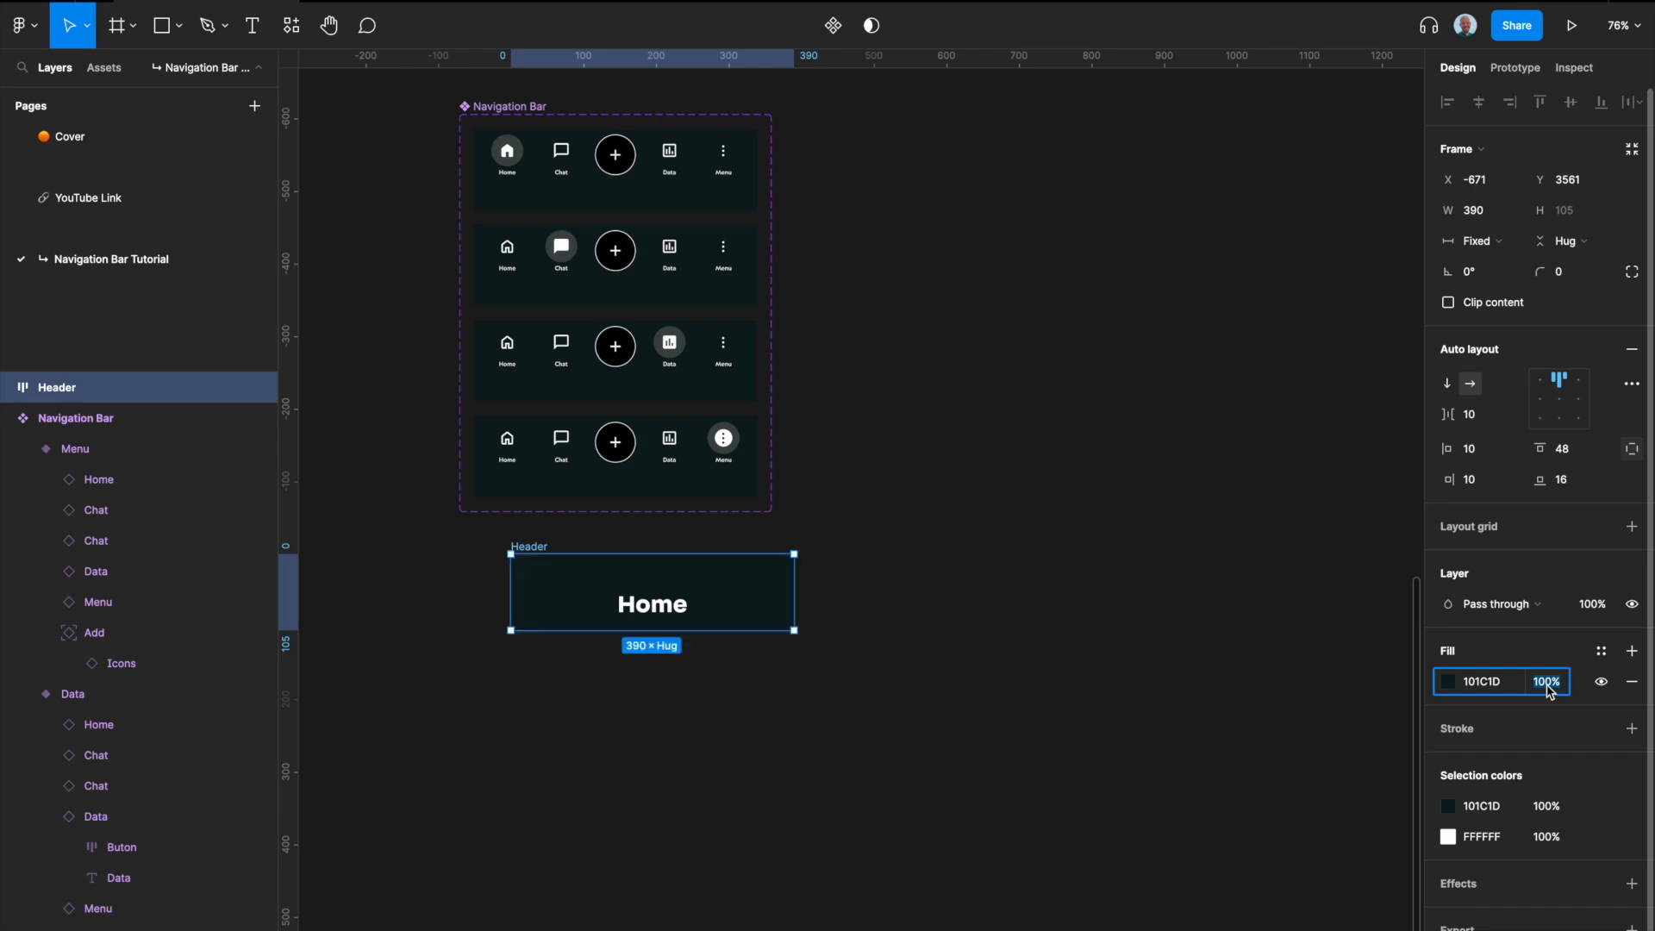
text(45)
key(Return)
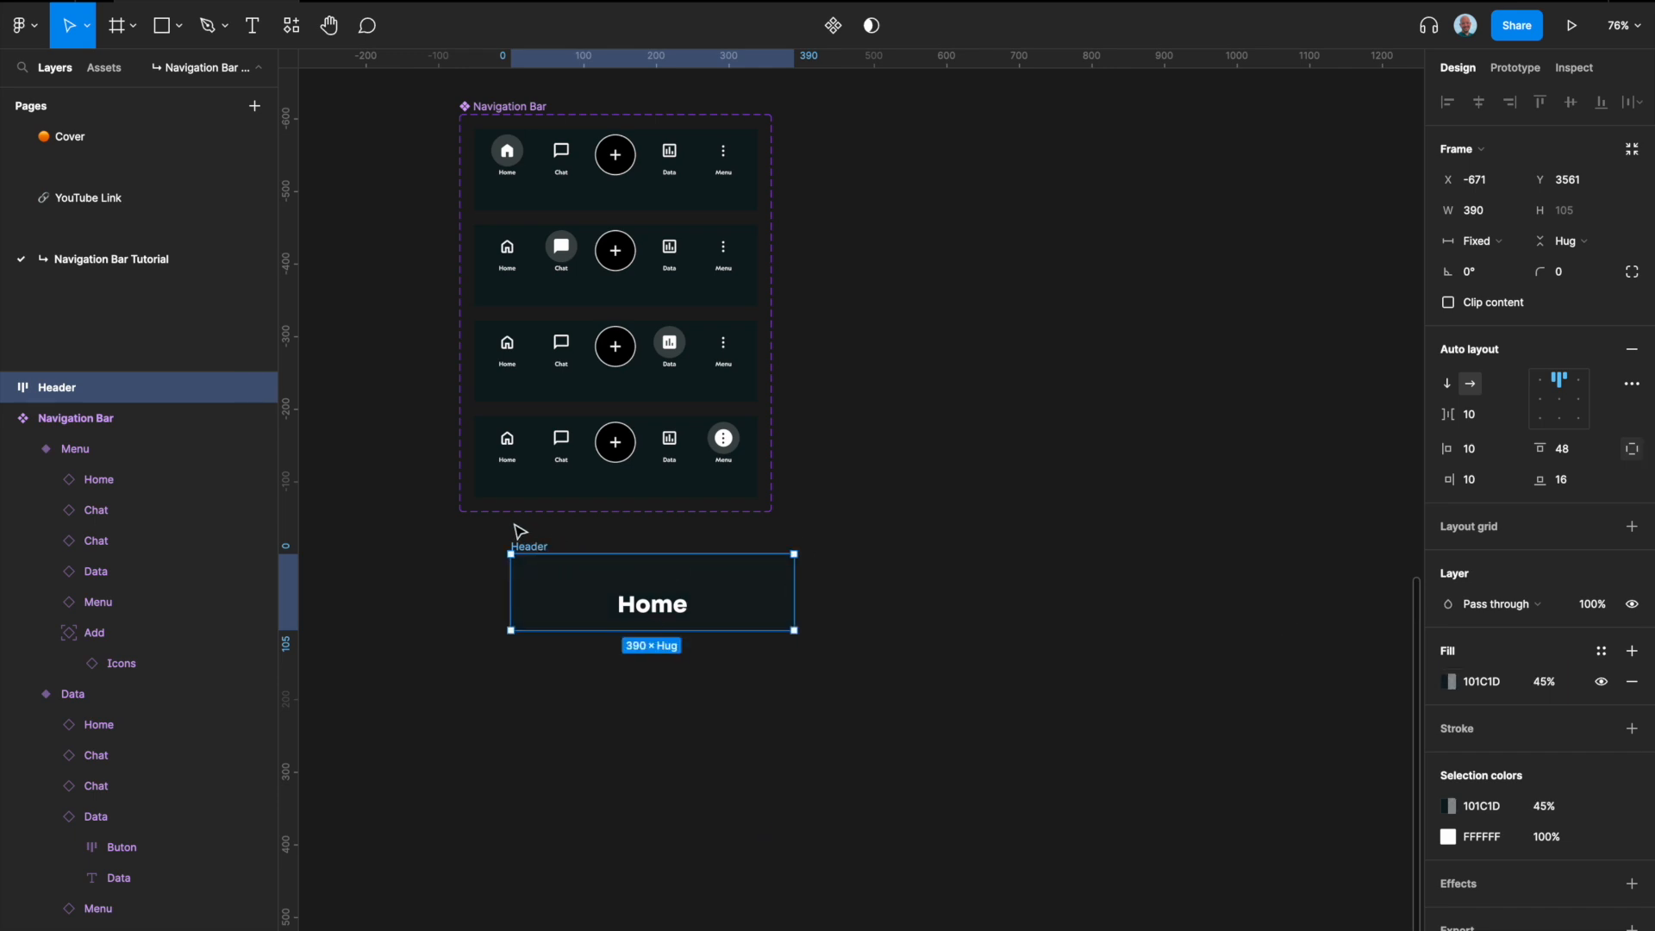
Step: Turn the Header frame into a component
key(ctrl+alt+k)
scroll(596, 543, down, 3)
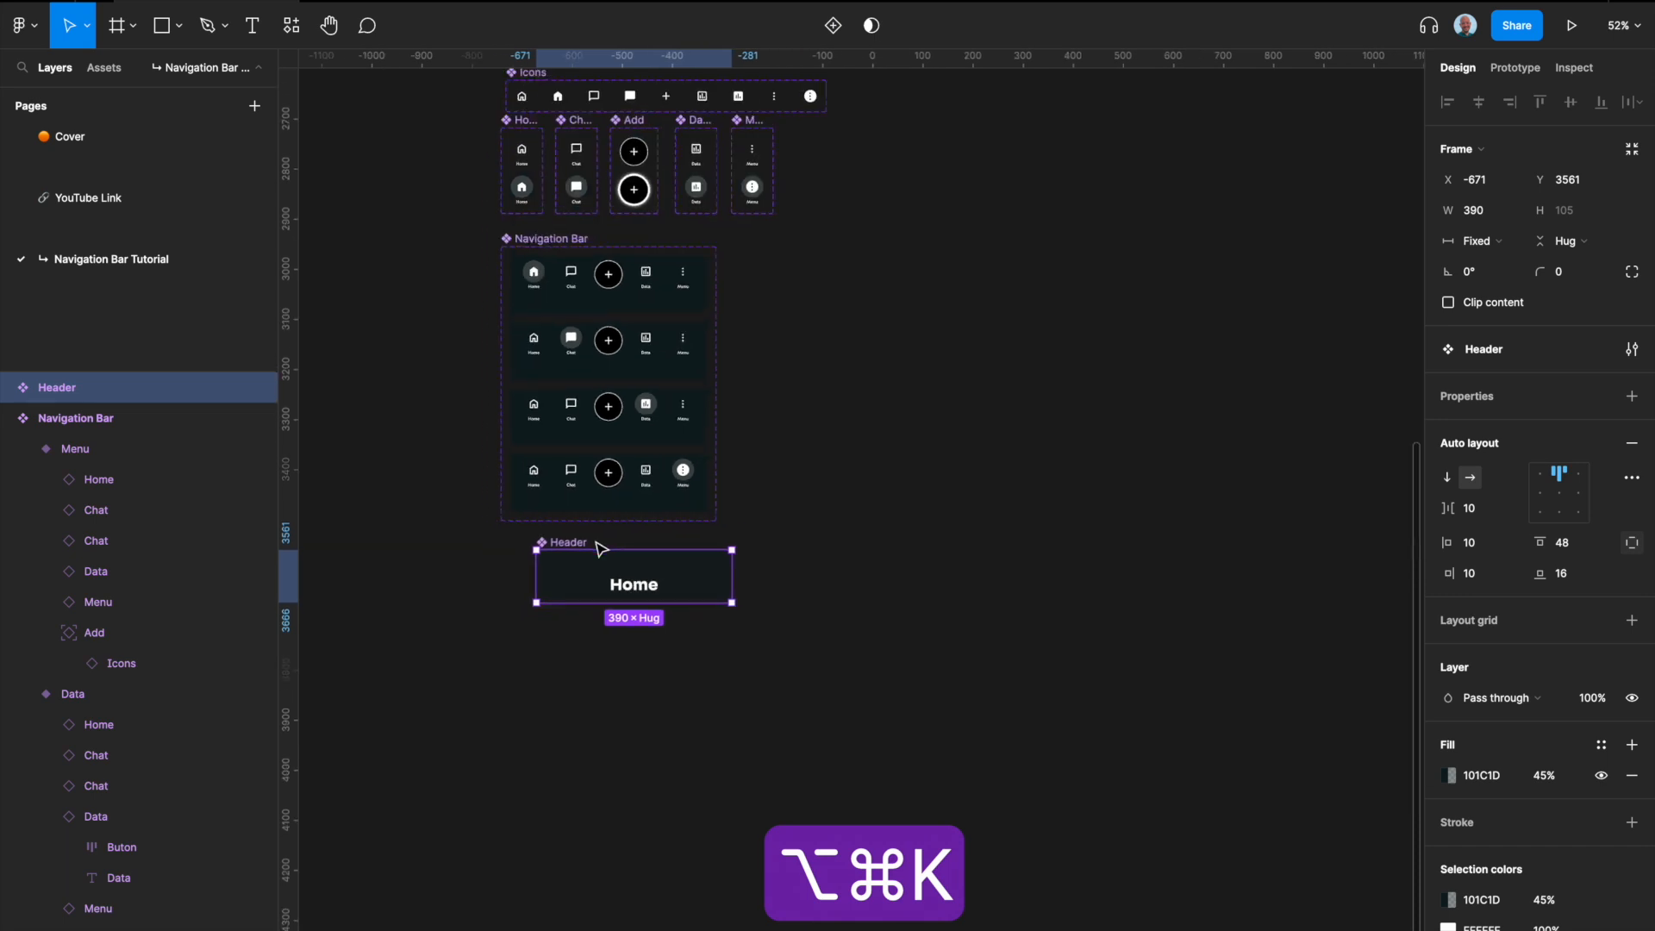
right_click(597, 543)
click(562, 633)
Step: Apply the Shadow/Header Text effect style to the Home text inside the Header component
scroll(561, 635, up, 2)
scroll(552, 604, up, 5)
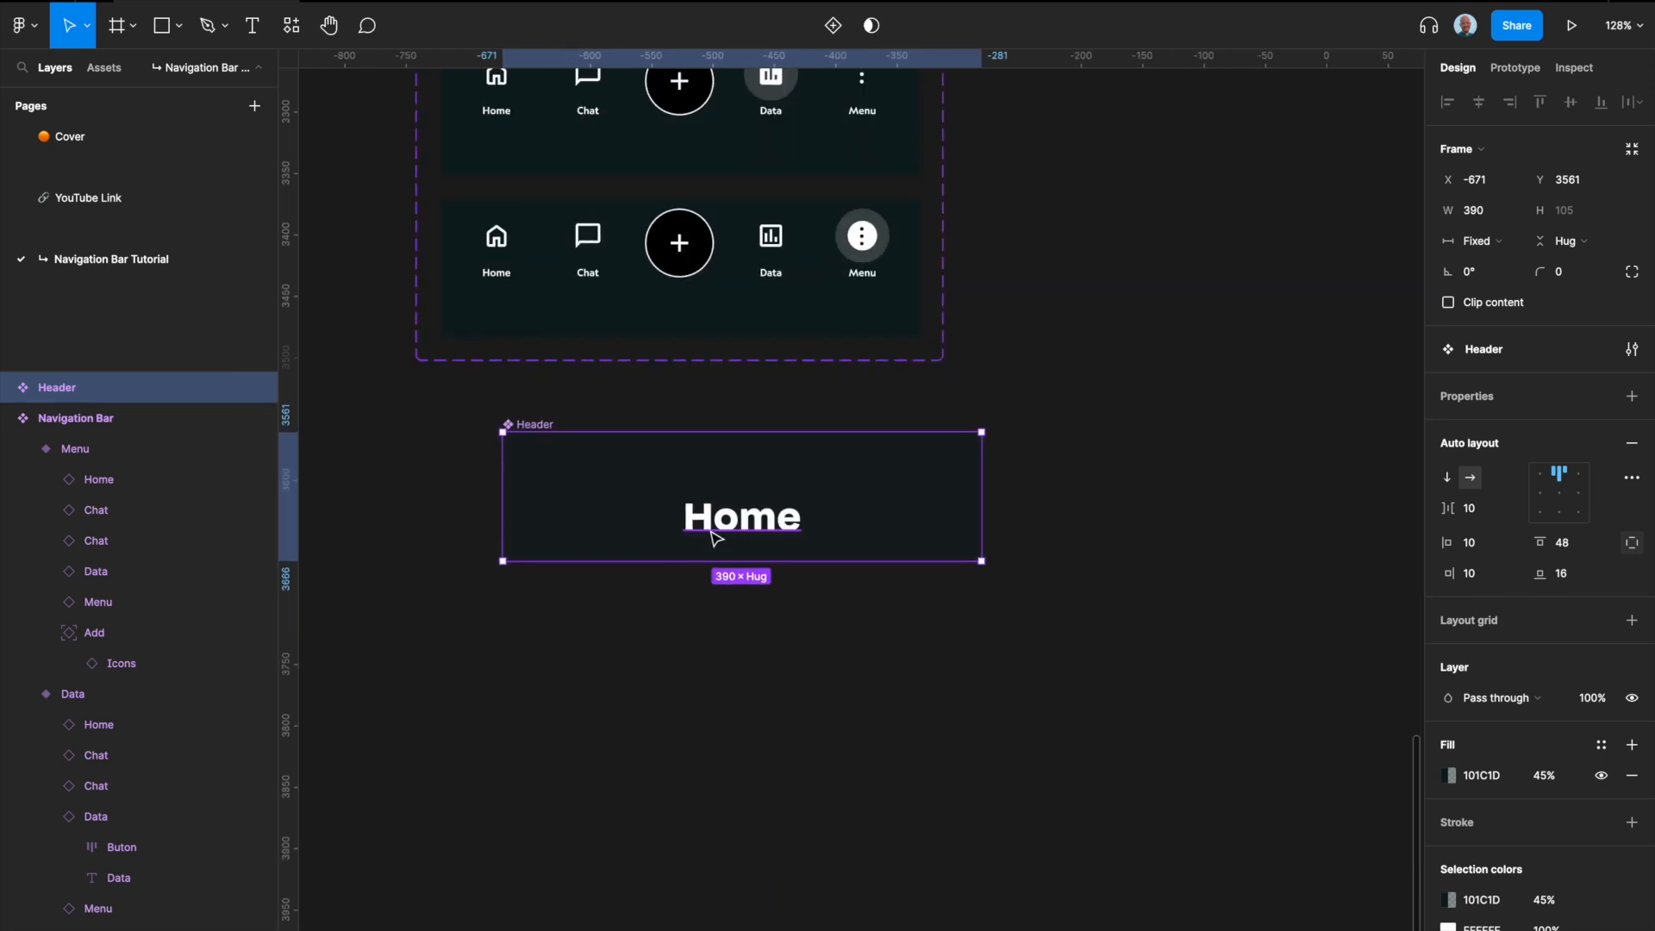
double_click(714, 533)
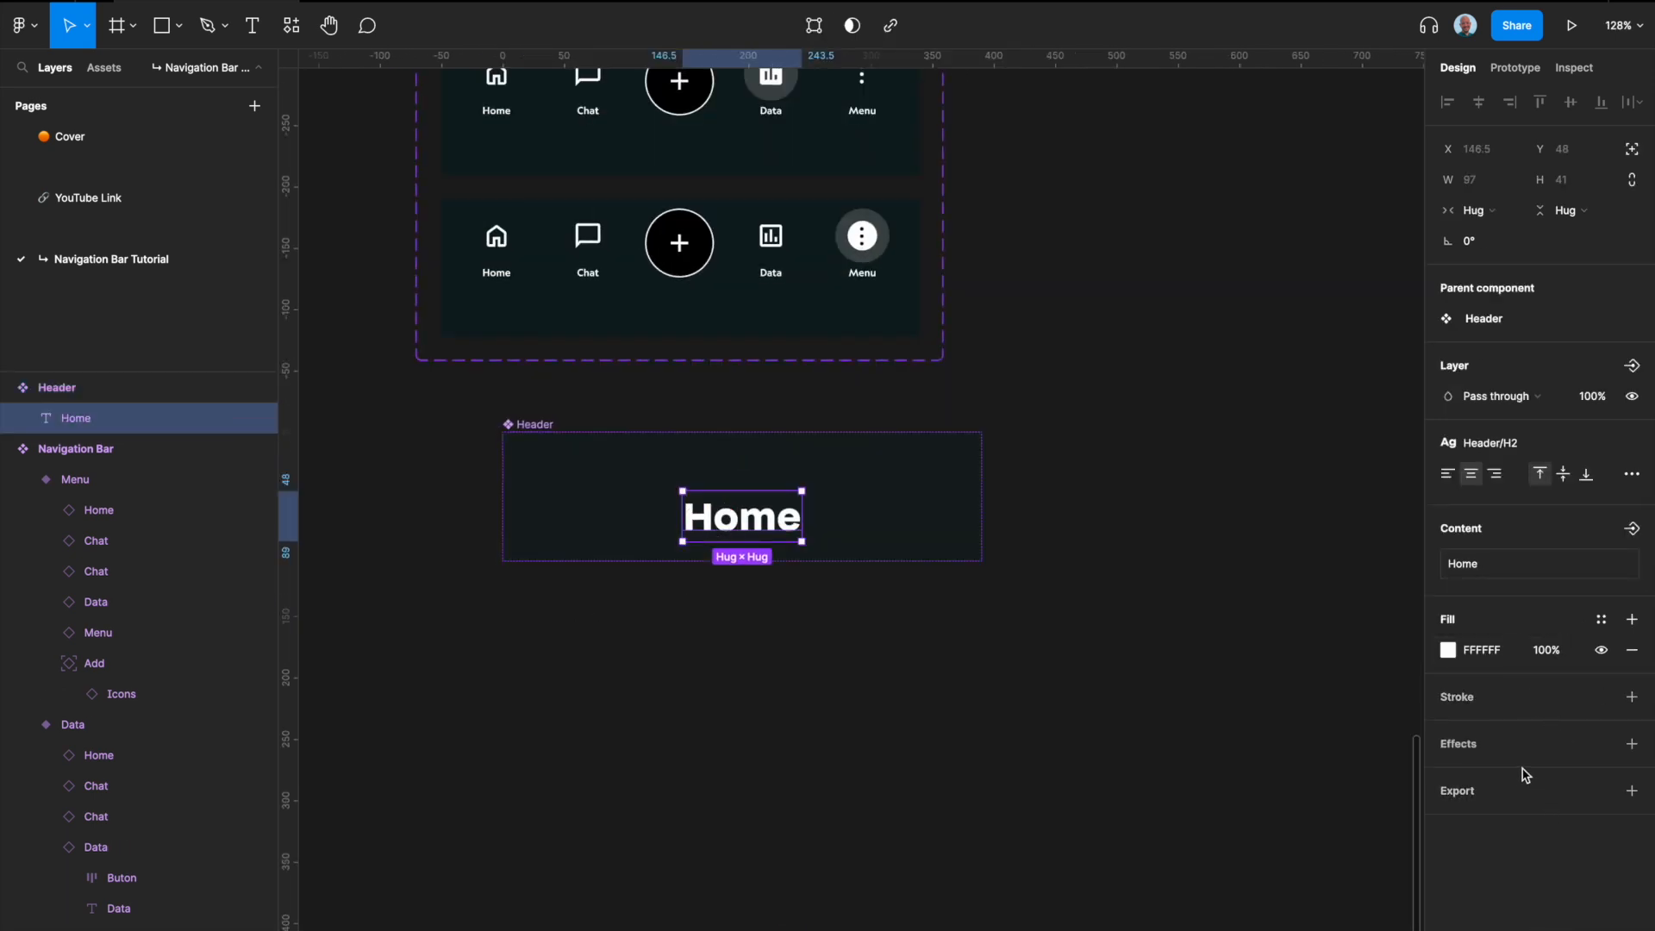
click(1602, 745)
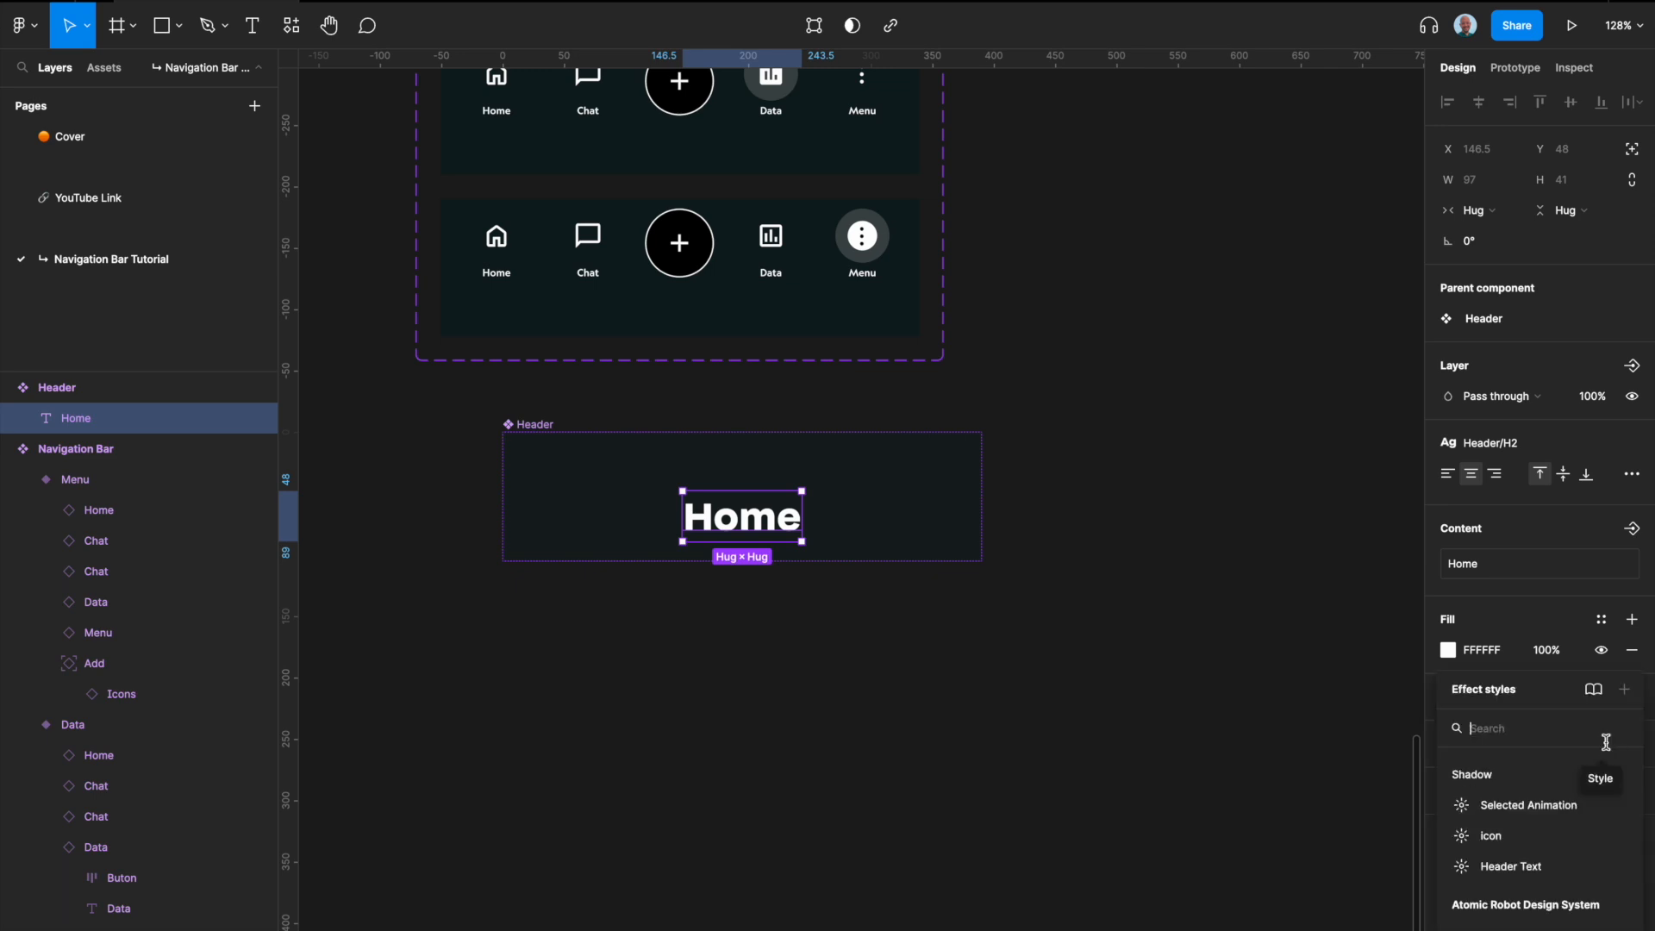
click(1515, 869)
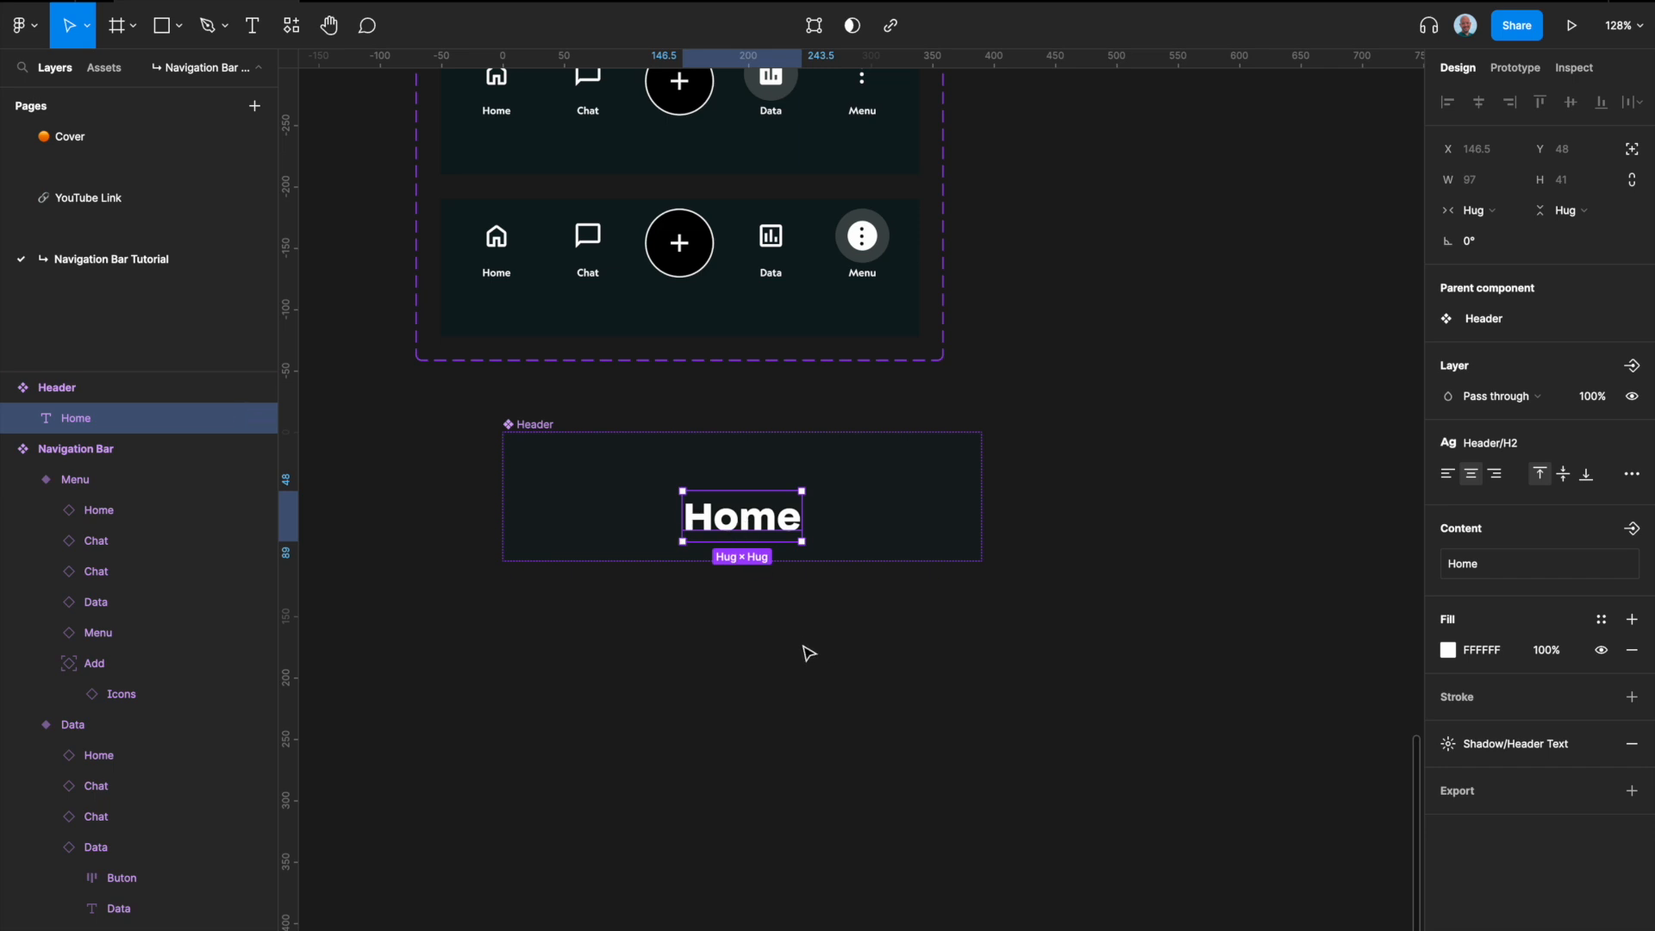
Step: Add an iPhone 14 frame on the empty canvas beside the components and name it Home
scroll(808, 654, down, 10)
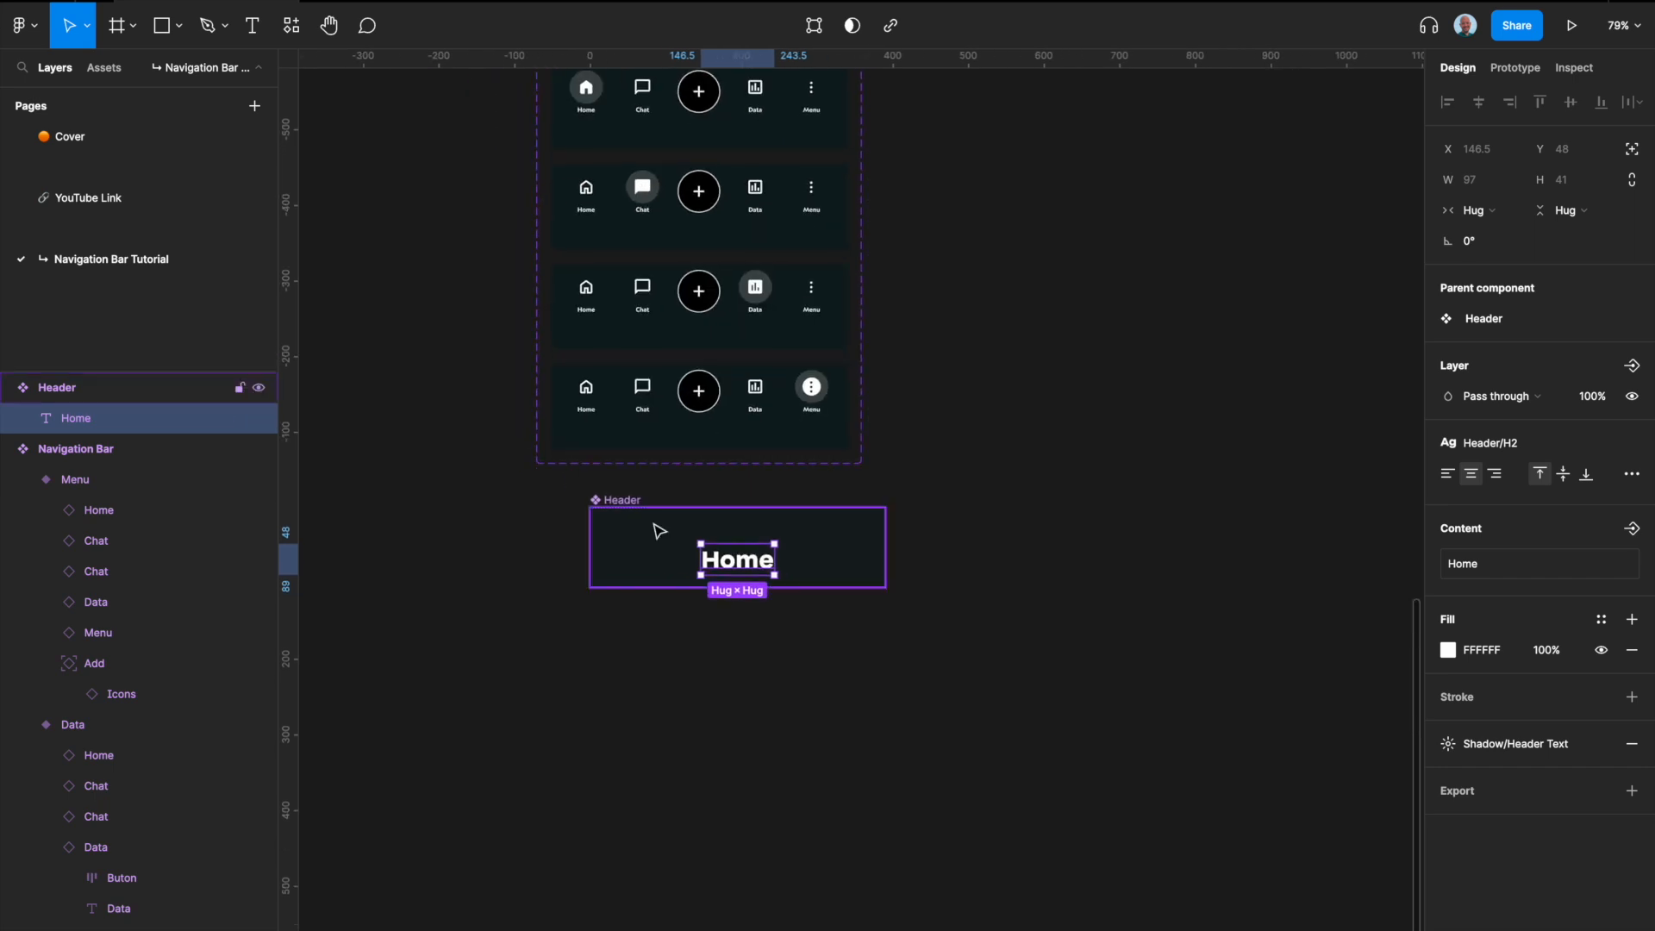
scroll(621, 583, down, 1)
click(780, 580)
scroll(780, 581, down, 3)
key(a)
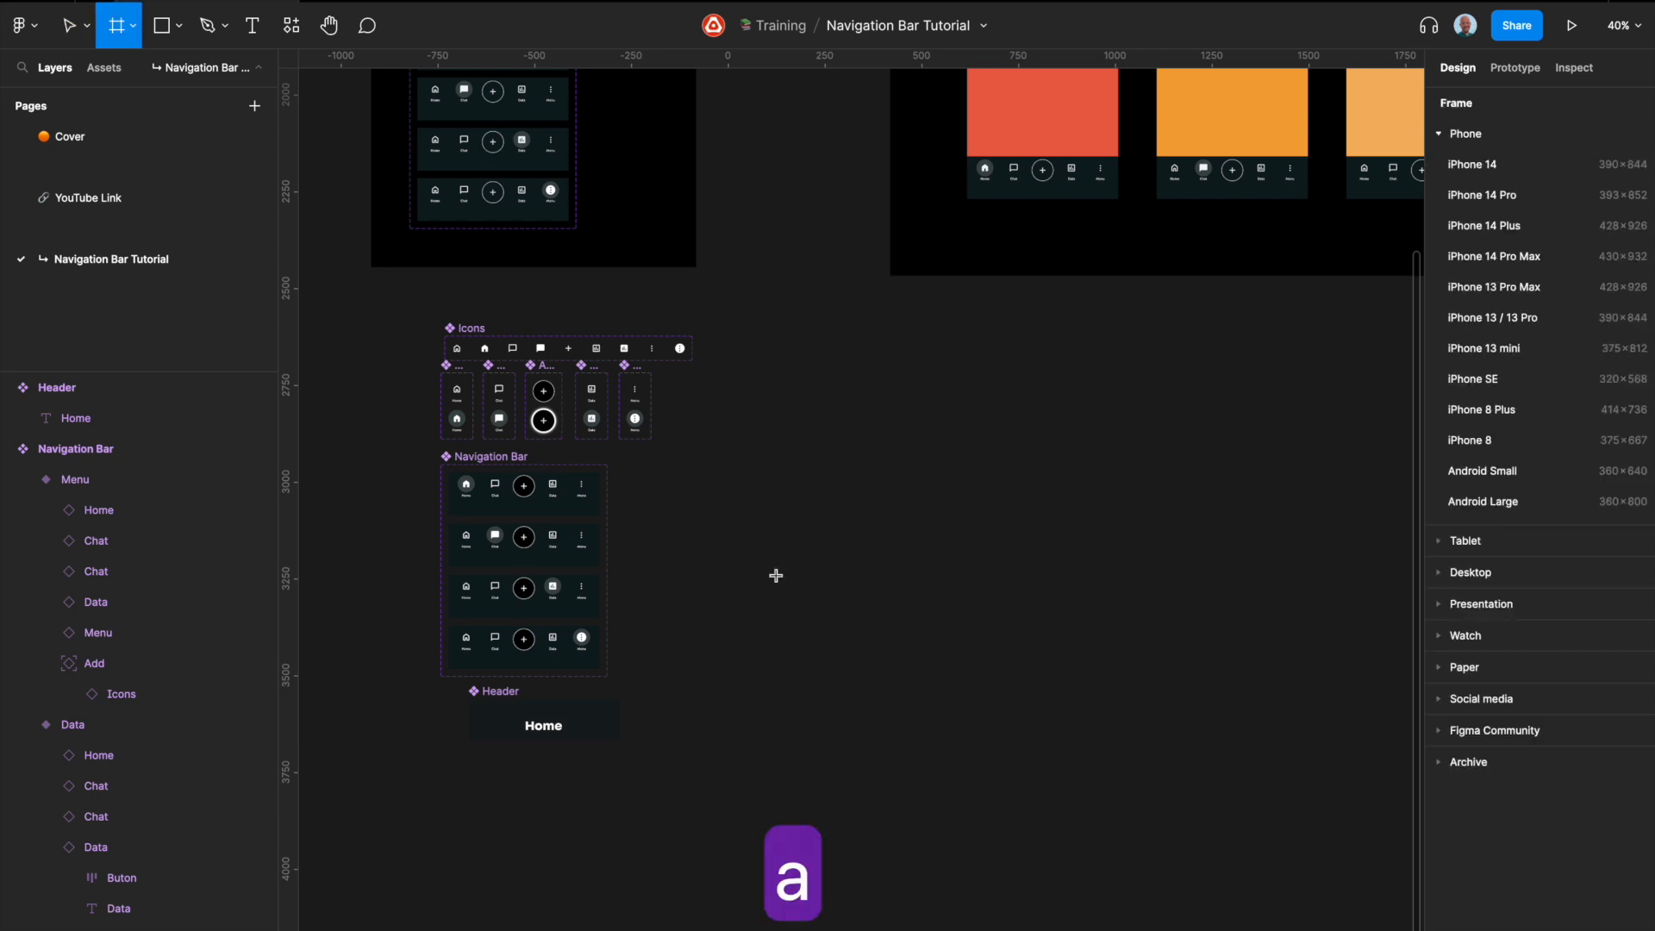
click(1480, 165)
double_click(818, 353)
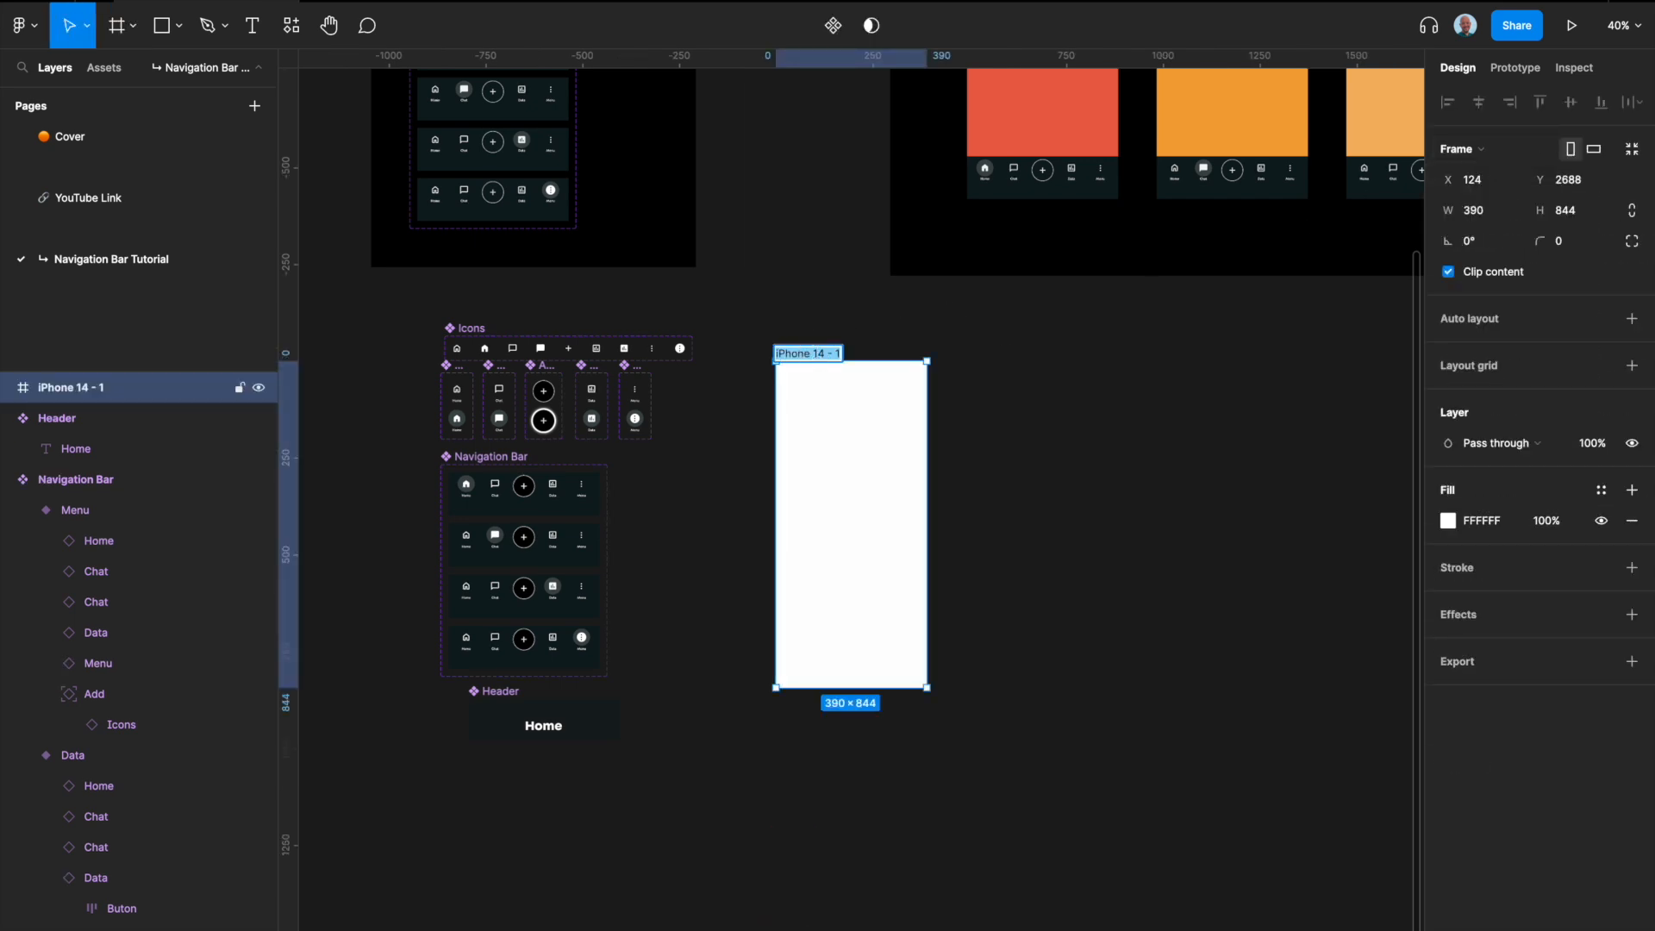
text(Home)
key(Return)
Step: Copy the Home variant of the Navigation Bar into the Home frame and align it to the frame's bottom left
scroll(536, 491, up, 3)
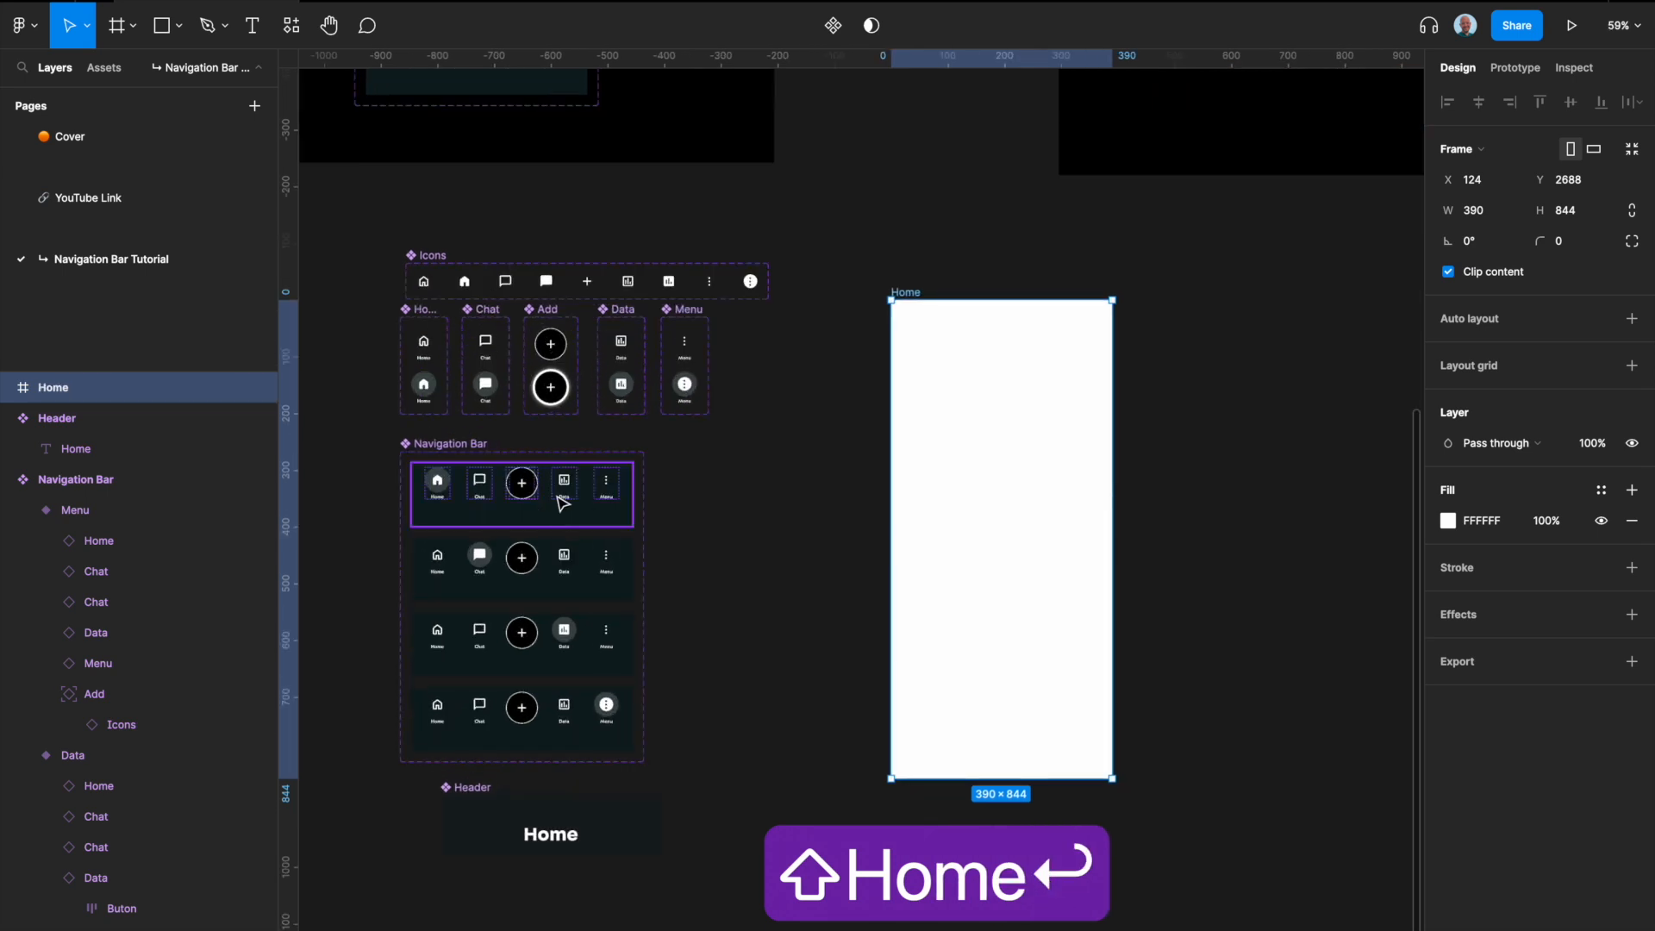
click(562, 502)
key(super+c)
click(903, 293)
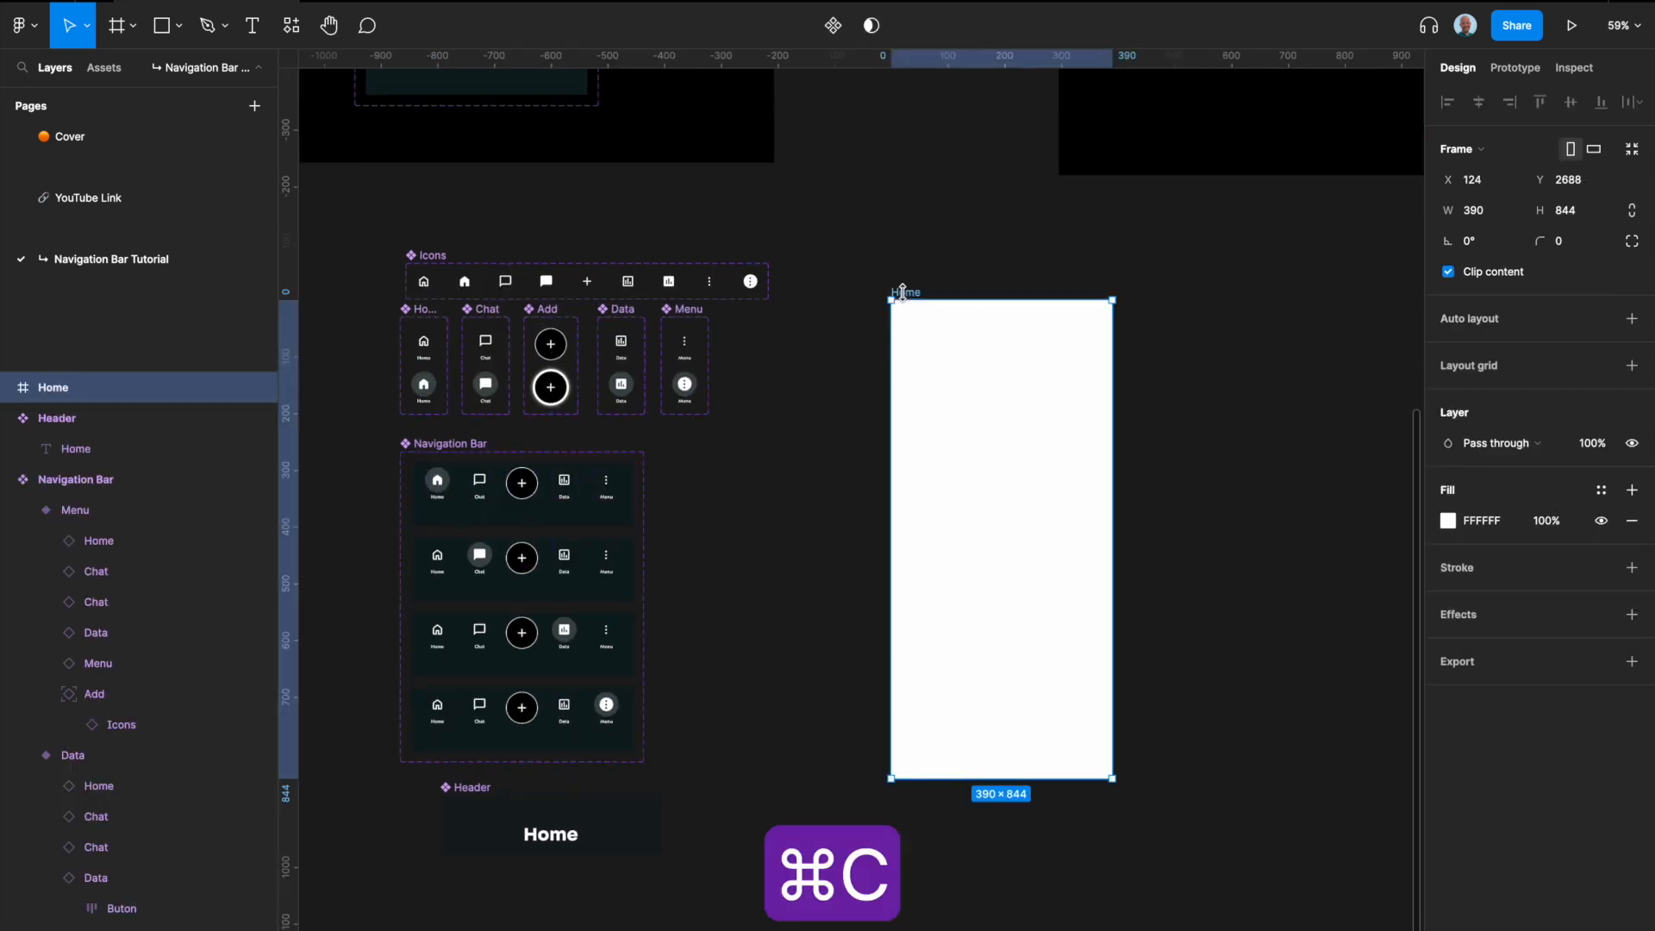
key(super+v)
click(1601, 102)
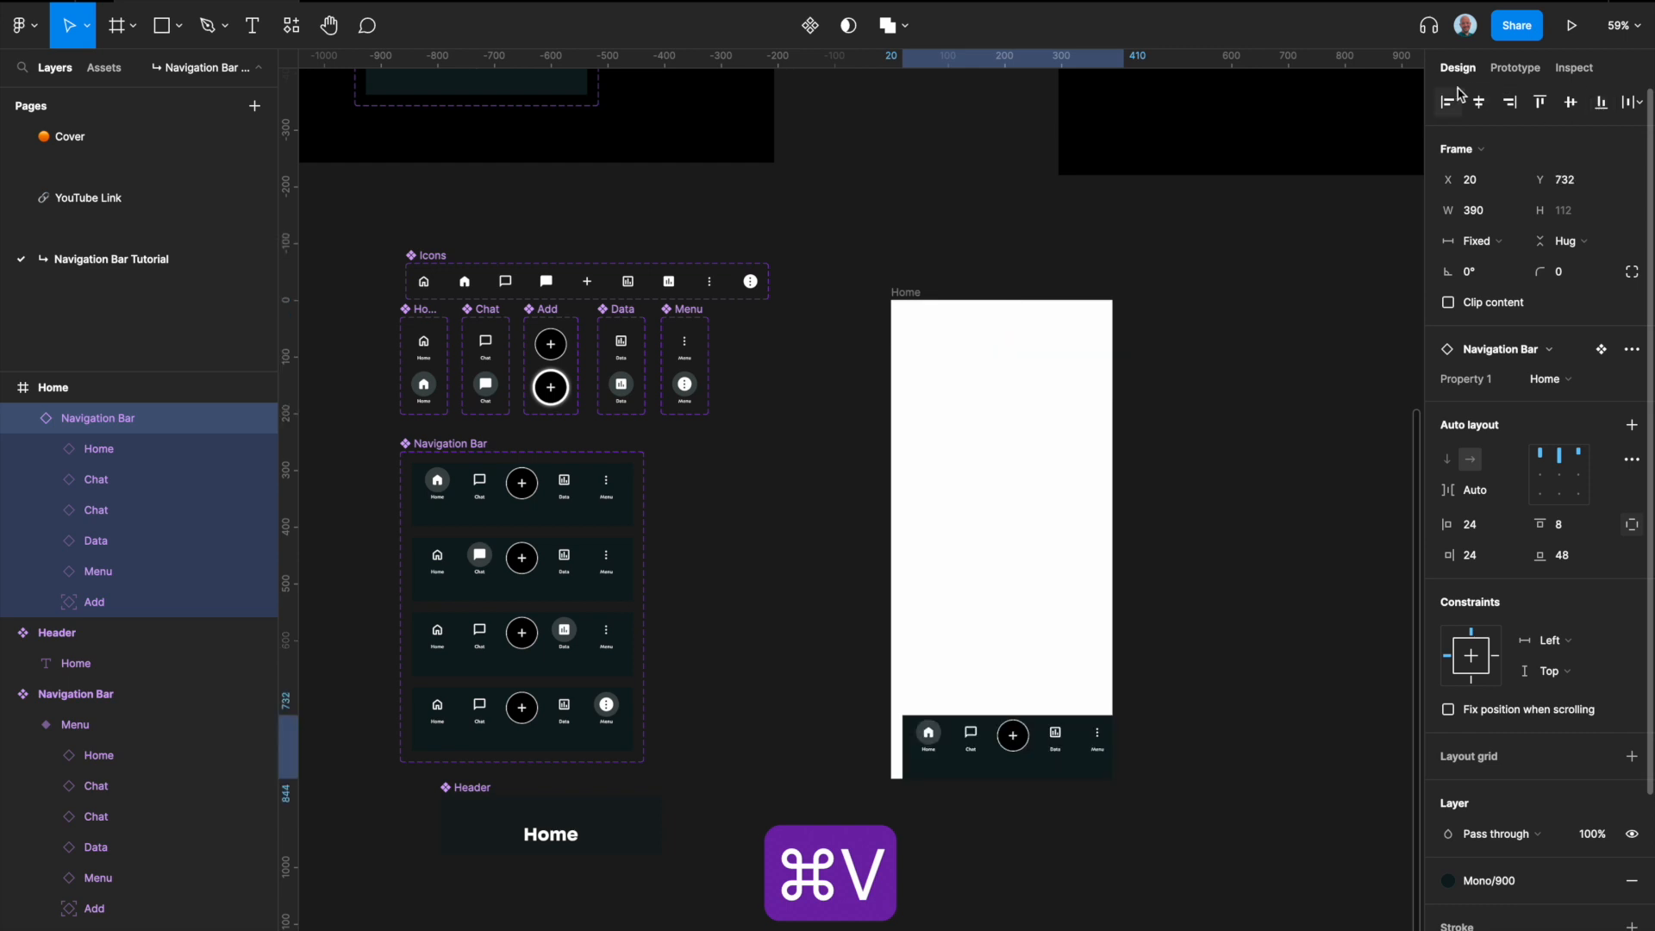
click(1448, 101)
Step: Copy the Header component into the Home frame and align it to the frame's top edge
scroll(1220, 409, right, 1)
scroll(1220, 410, down, 1)
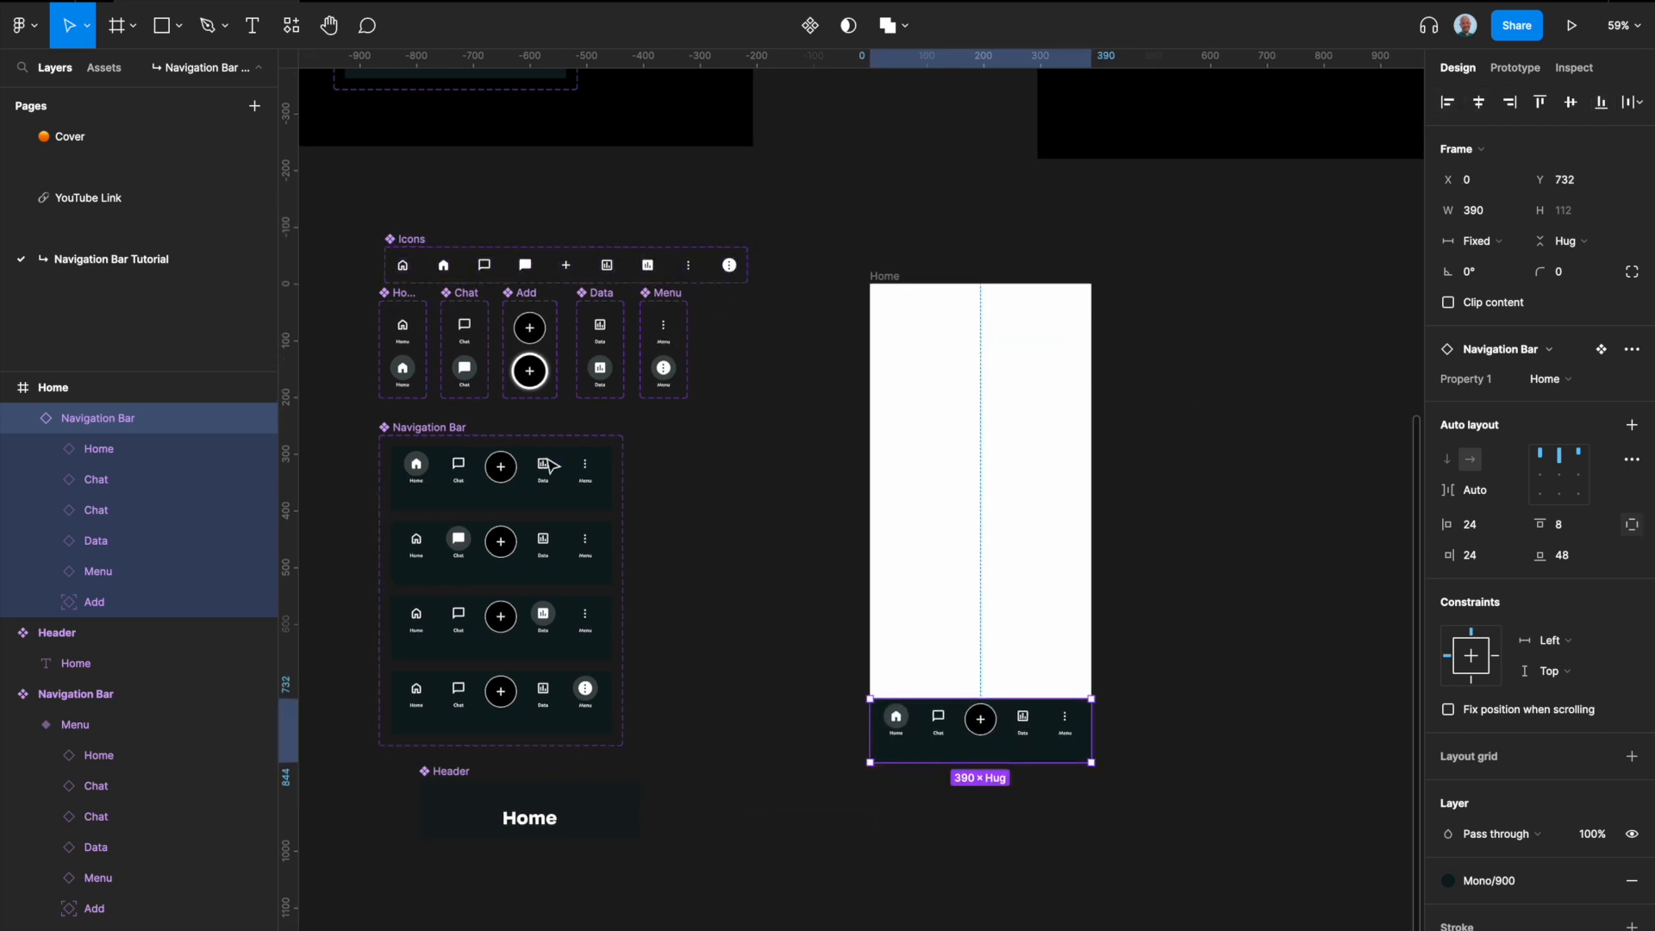
click(444, 774)
key(super+c)
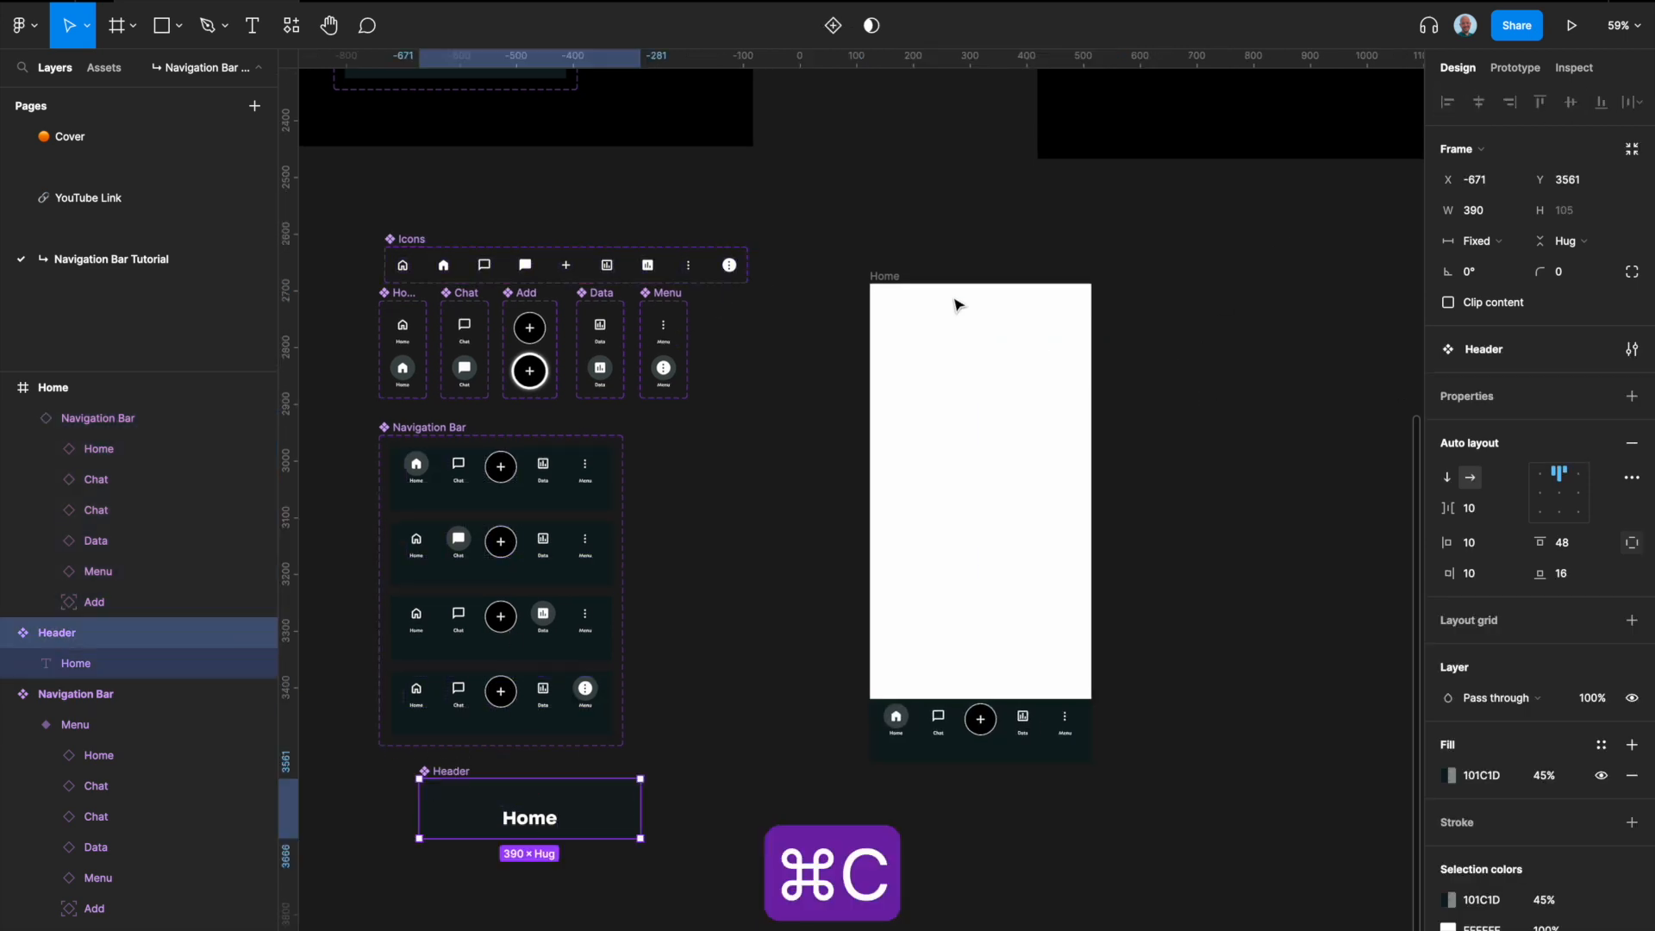
click(887, 277)
key(super+v)
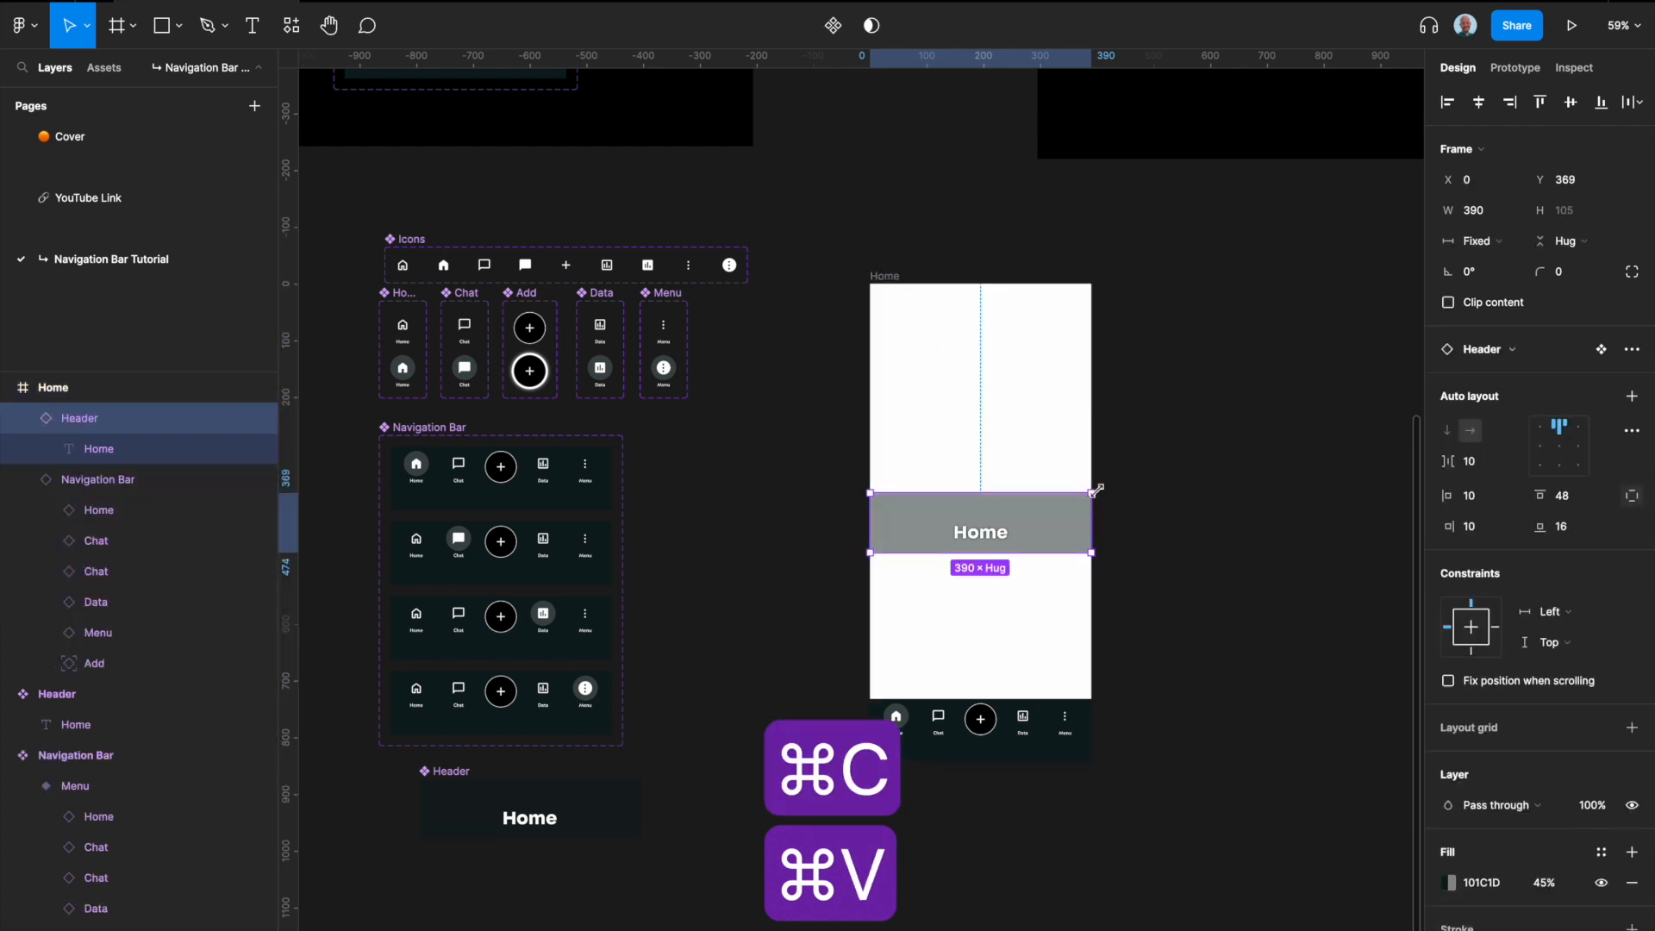
click(1541, 102)
Step: Constrain the Home frame's Header to left and right, and its Navigation Bar to left and right and bottom
scroll(1011, 287, right, 1)
scroll(1010, 288, down, 1)
scroll(1011, 288, right, 1)
scroll(1010, 288, up, 1)
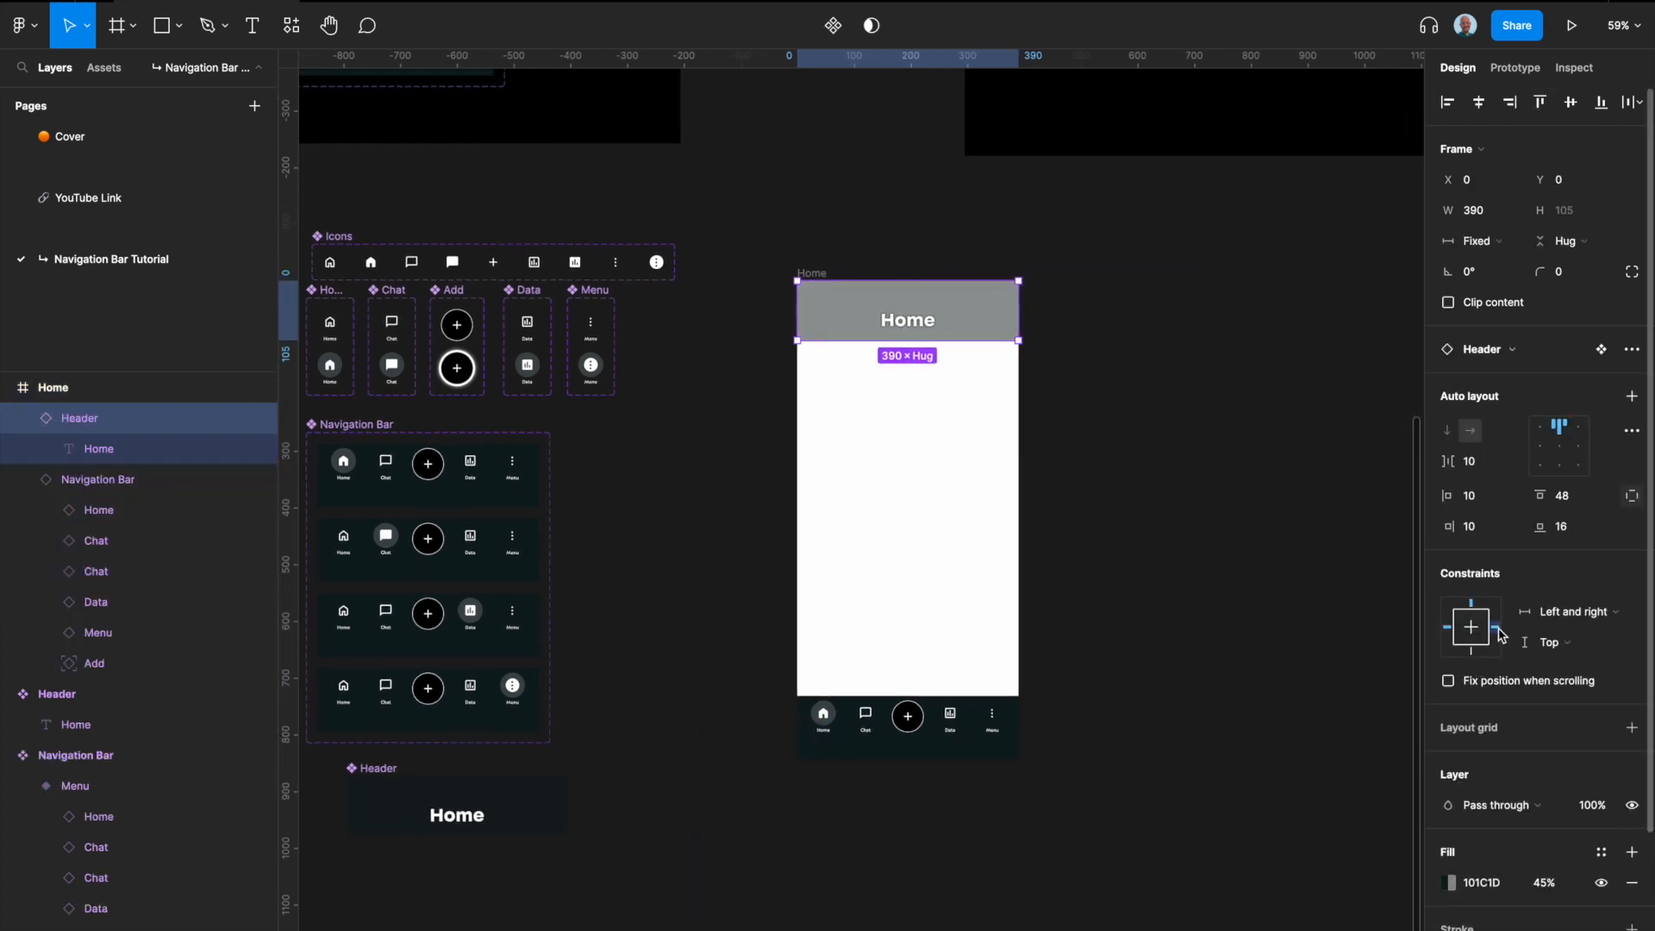
click(980, 749)
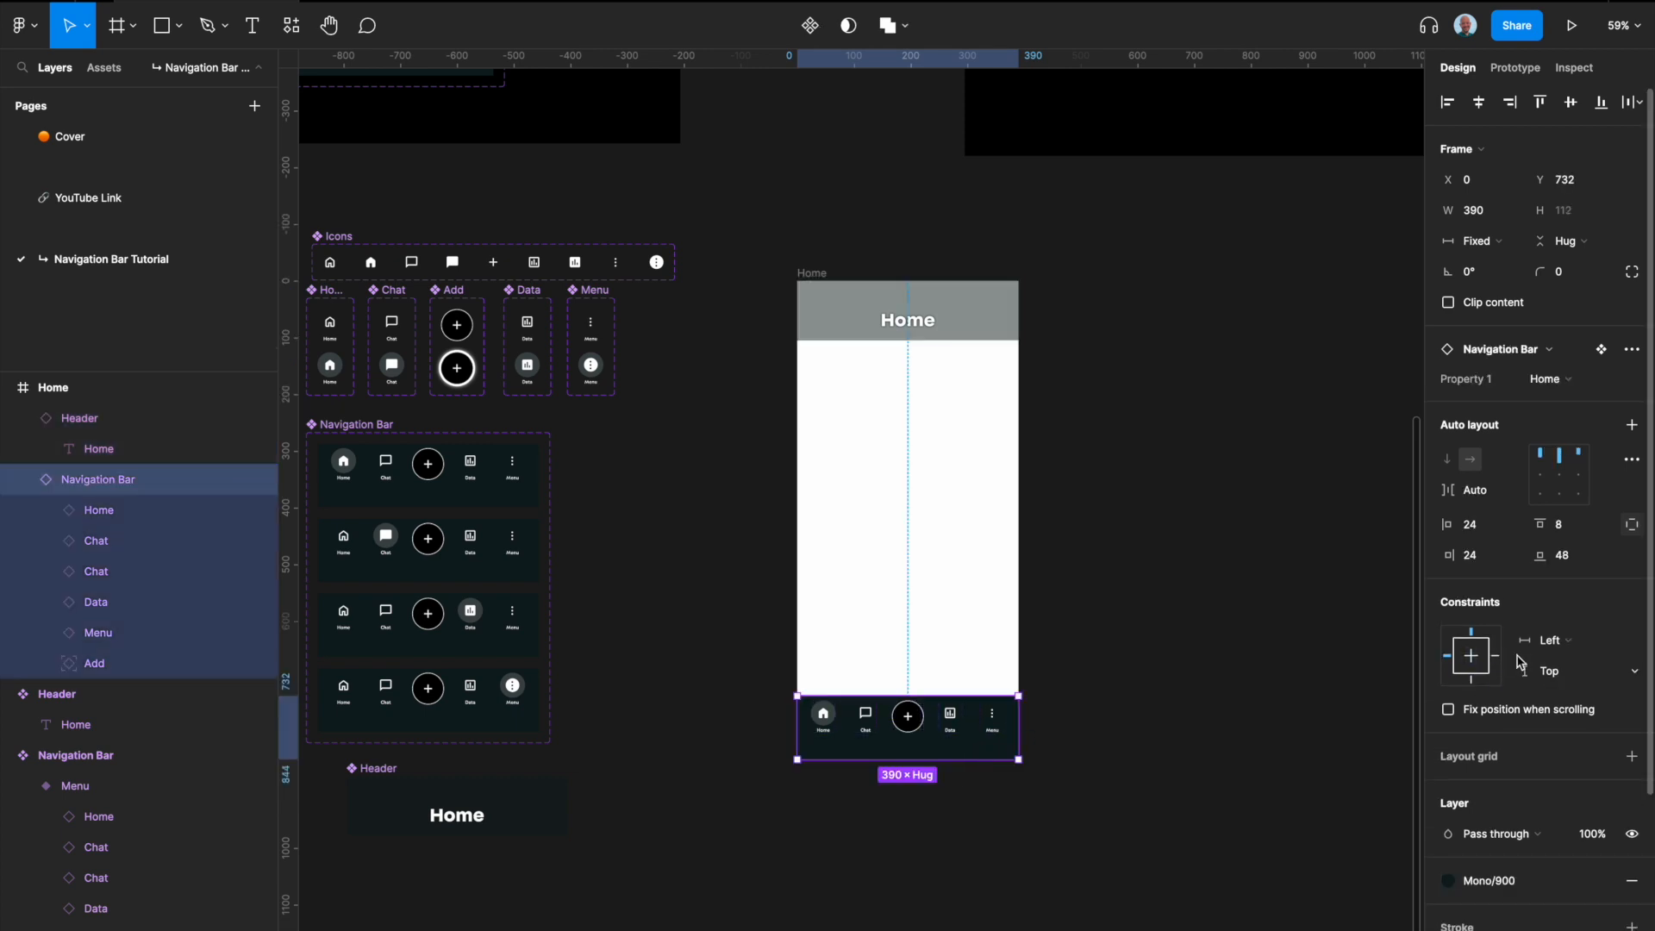
click(1472, 680)
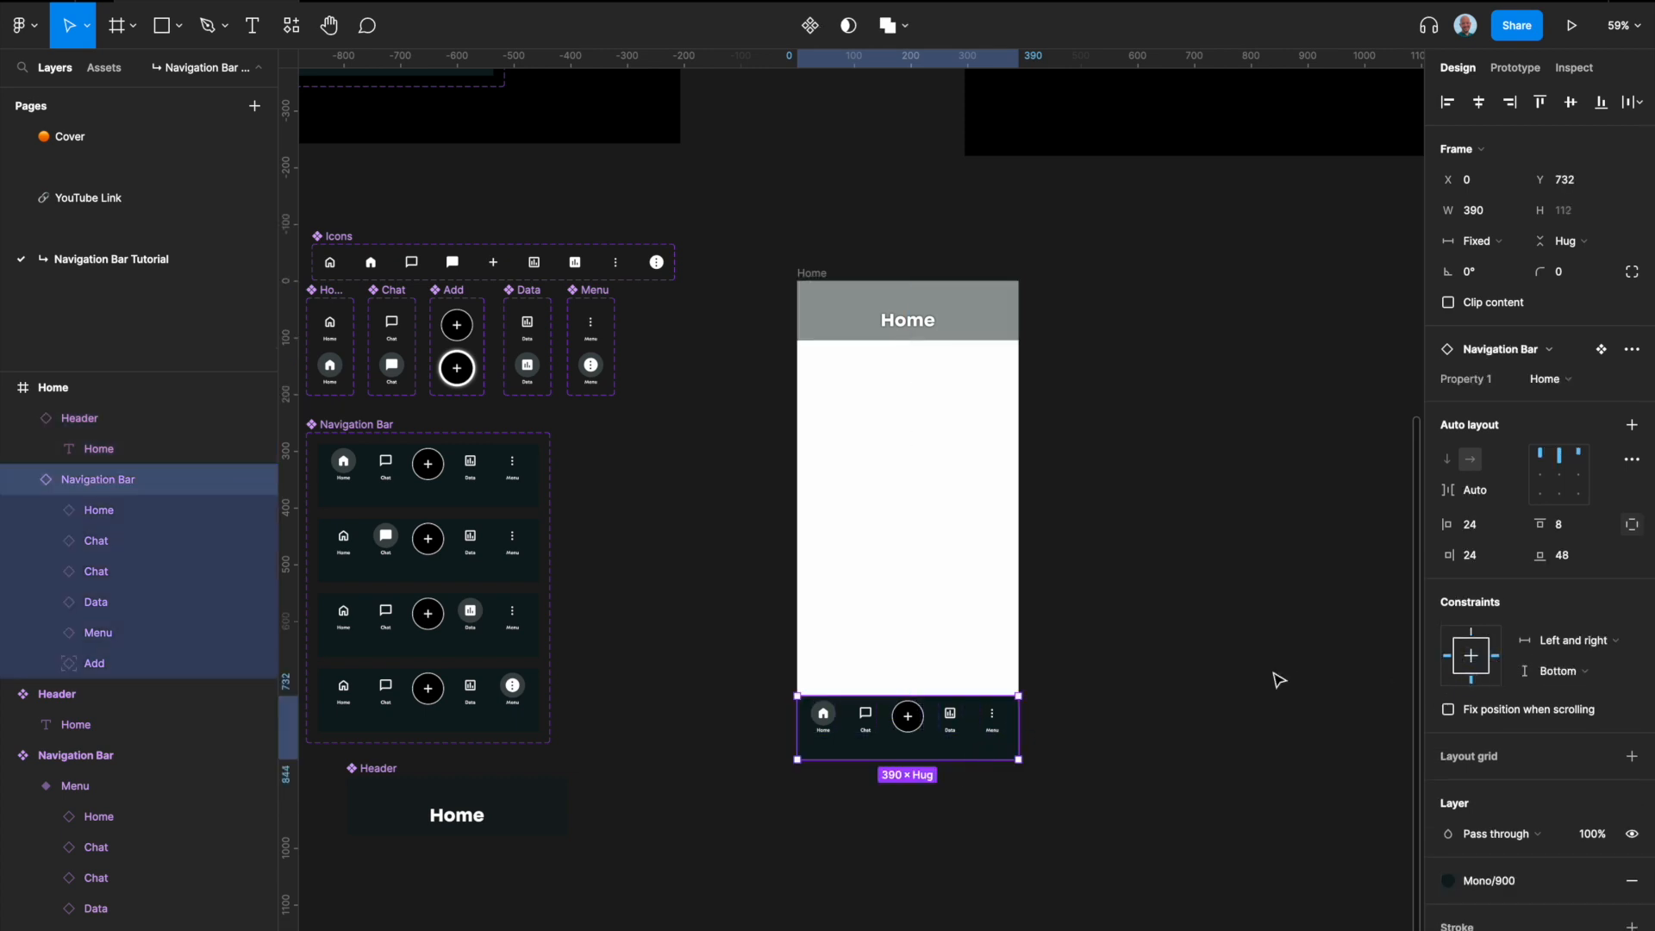
click(1242, 690)
Step: Test the constraints by widening the Home frame, and undo the resize
click(815, 274)
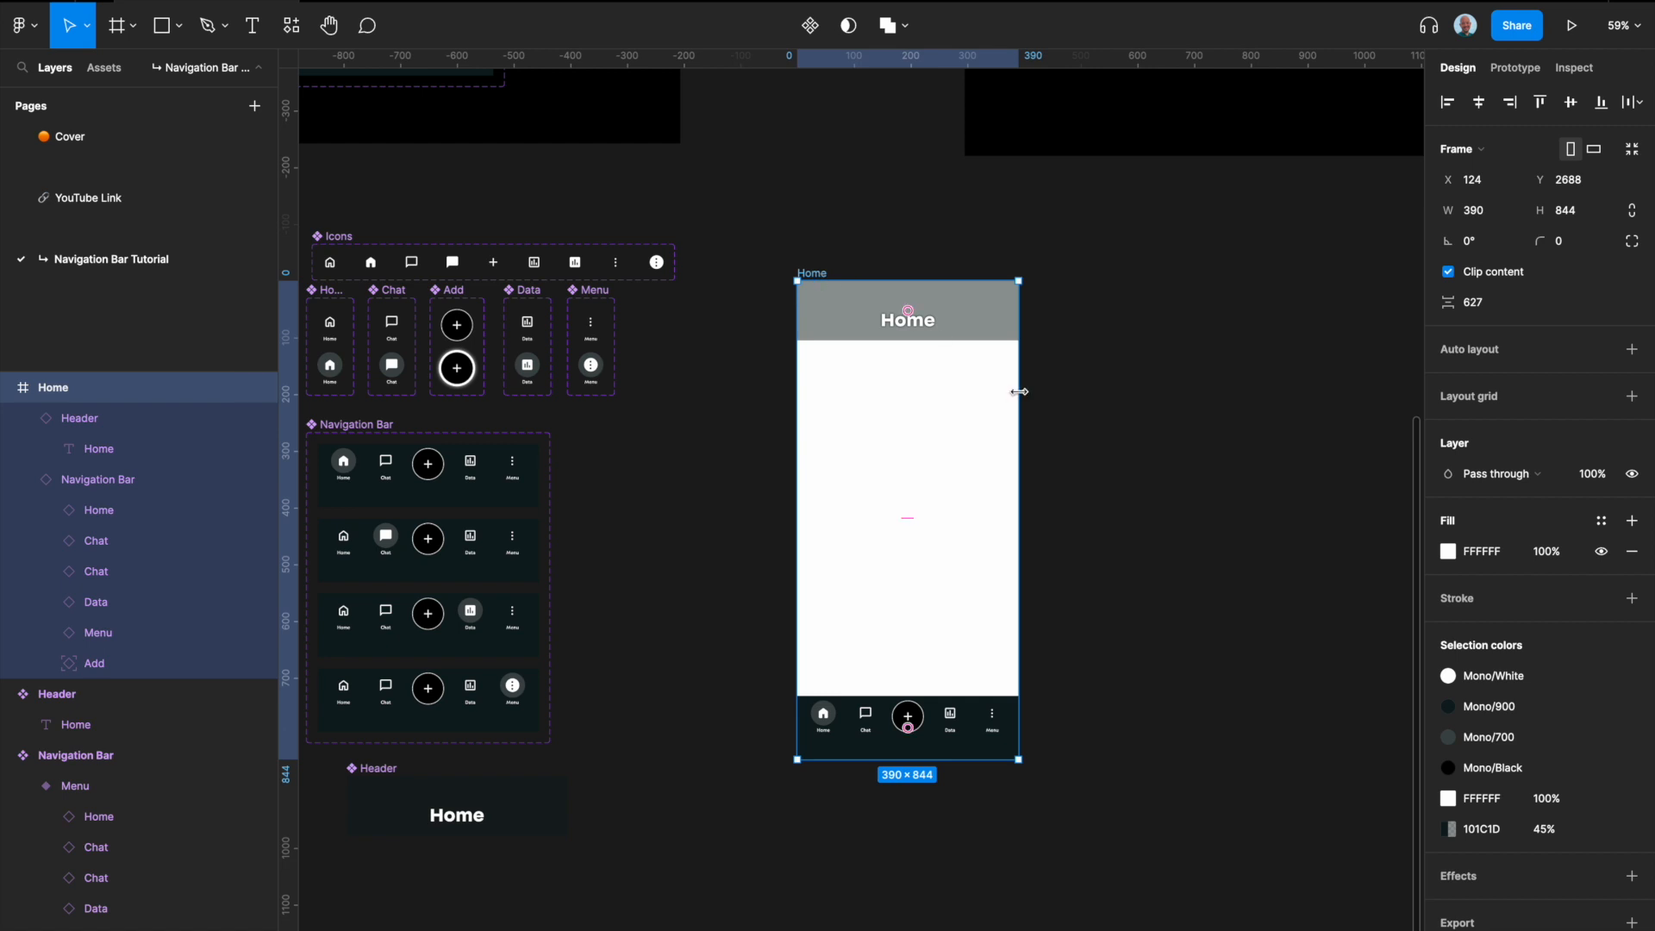
drag(1021, 395, 1086, 395)
key(super+z)
Step: Fill the Home frame with the Light/Atomic color style
click(1599, 524)
scroll(1545, 750, down, 10)
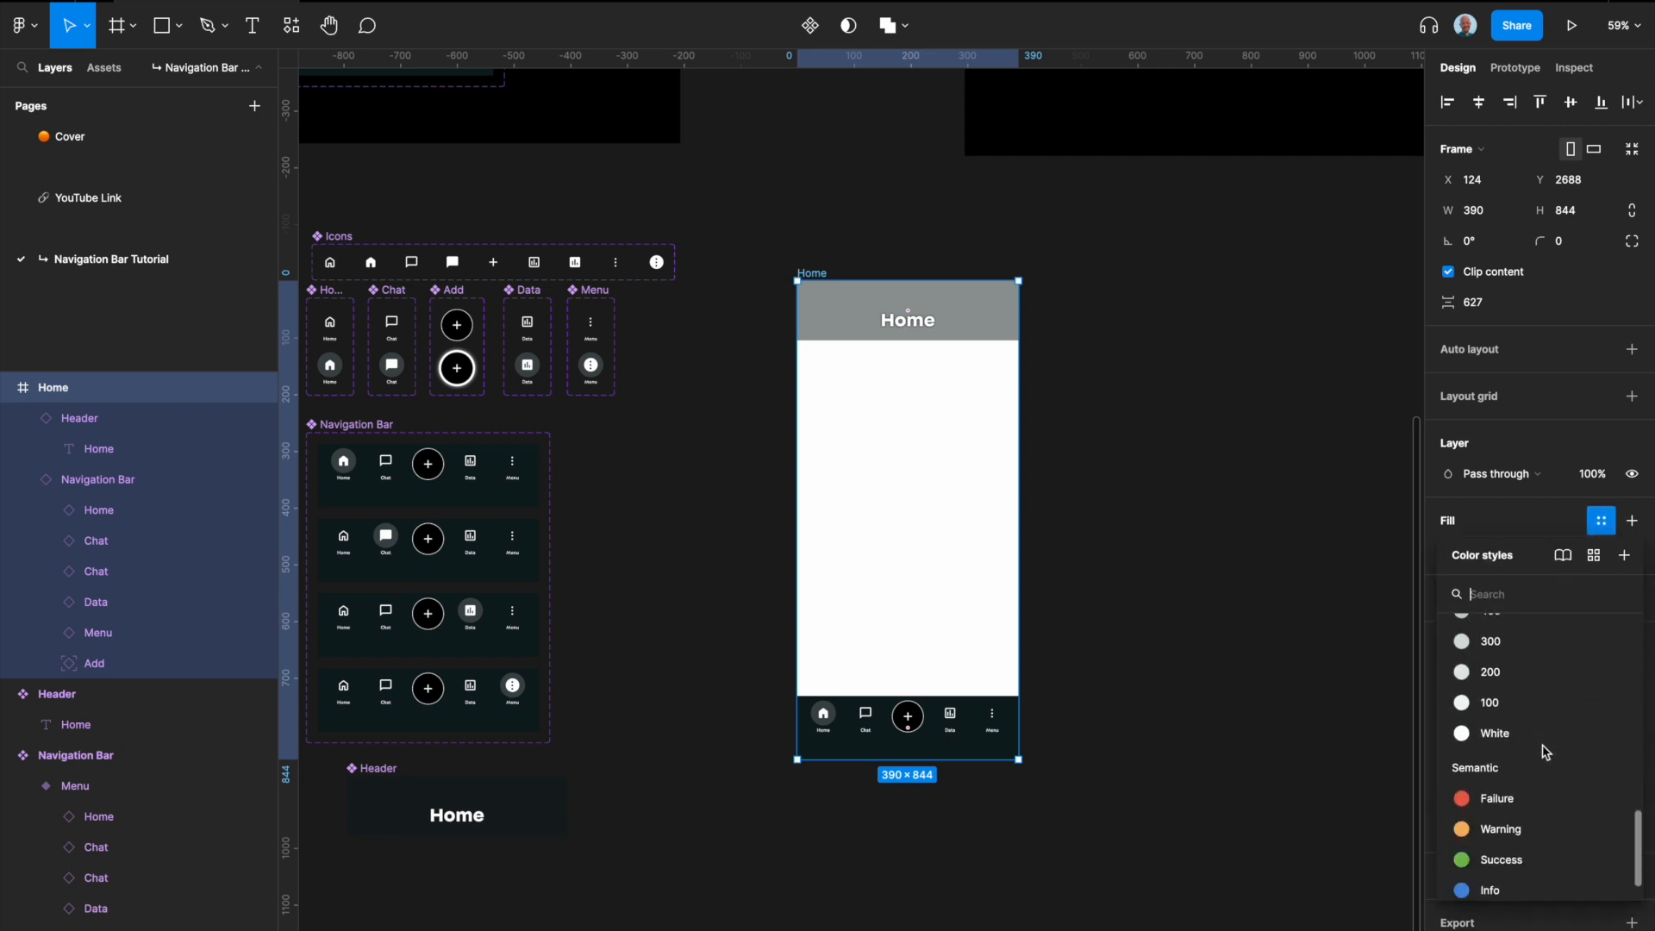
scroll(1543, 745, up, 5)
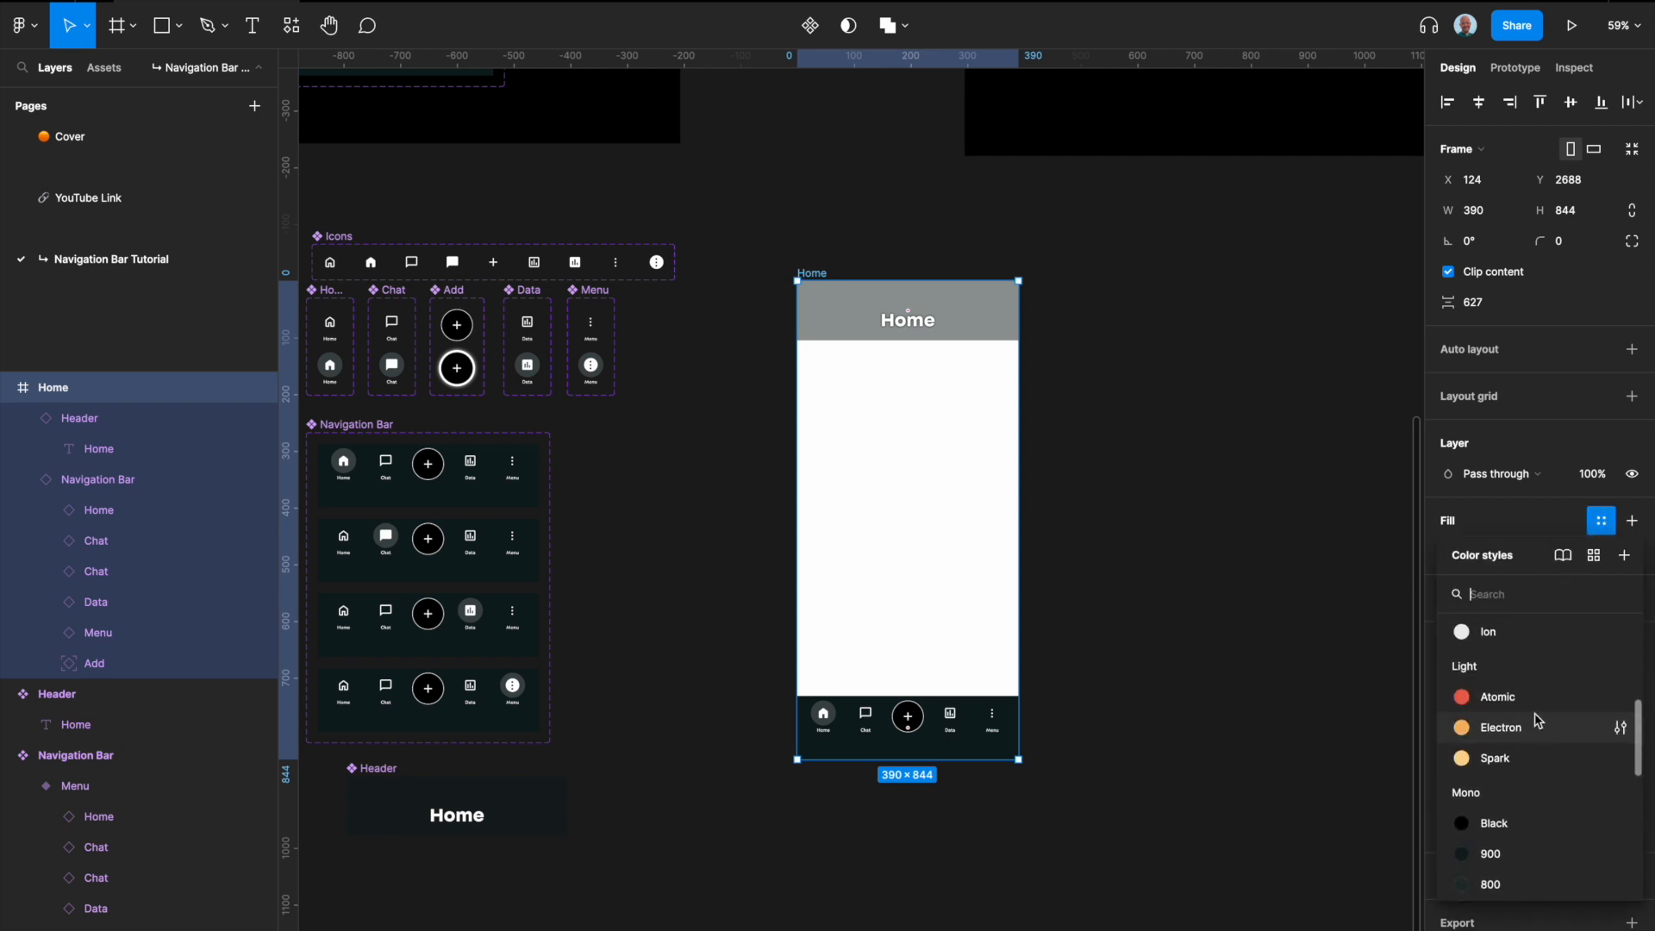
click(1521, 691)
click(1149, 595)
Step: Duplicate the Home frame and change the copy's header text to Chat
scroll(1147, 593, right, 4)
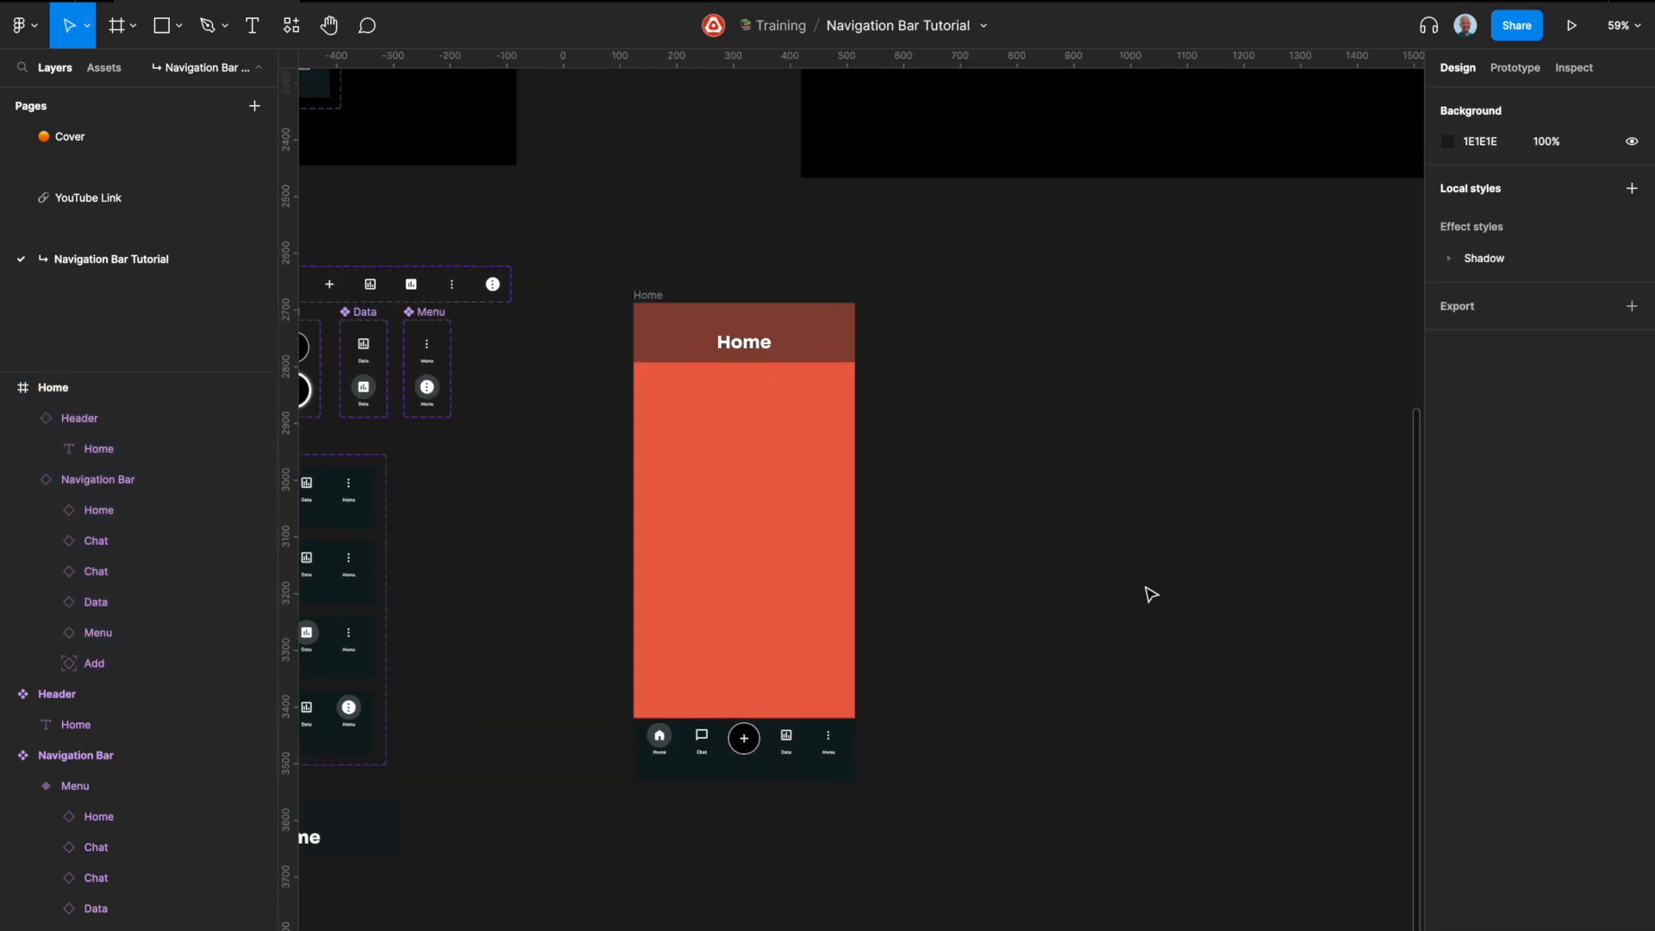
click(658, 297)
key(super+d)
scroll(892, 414, right, 3)
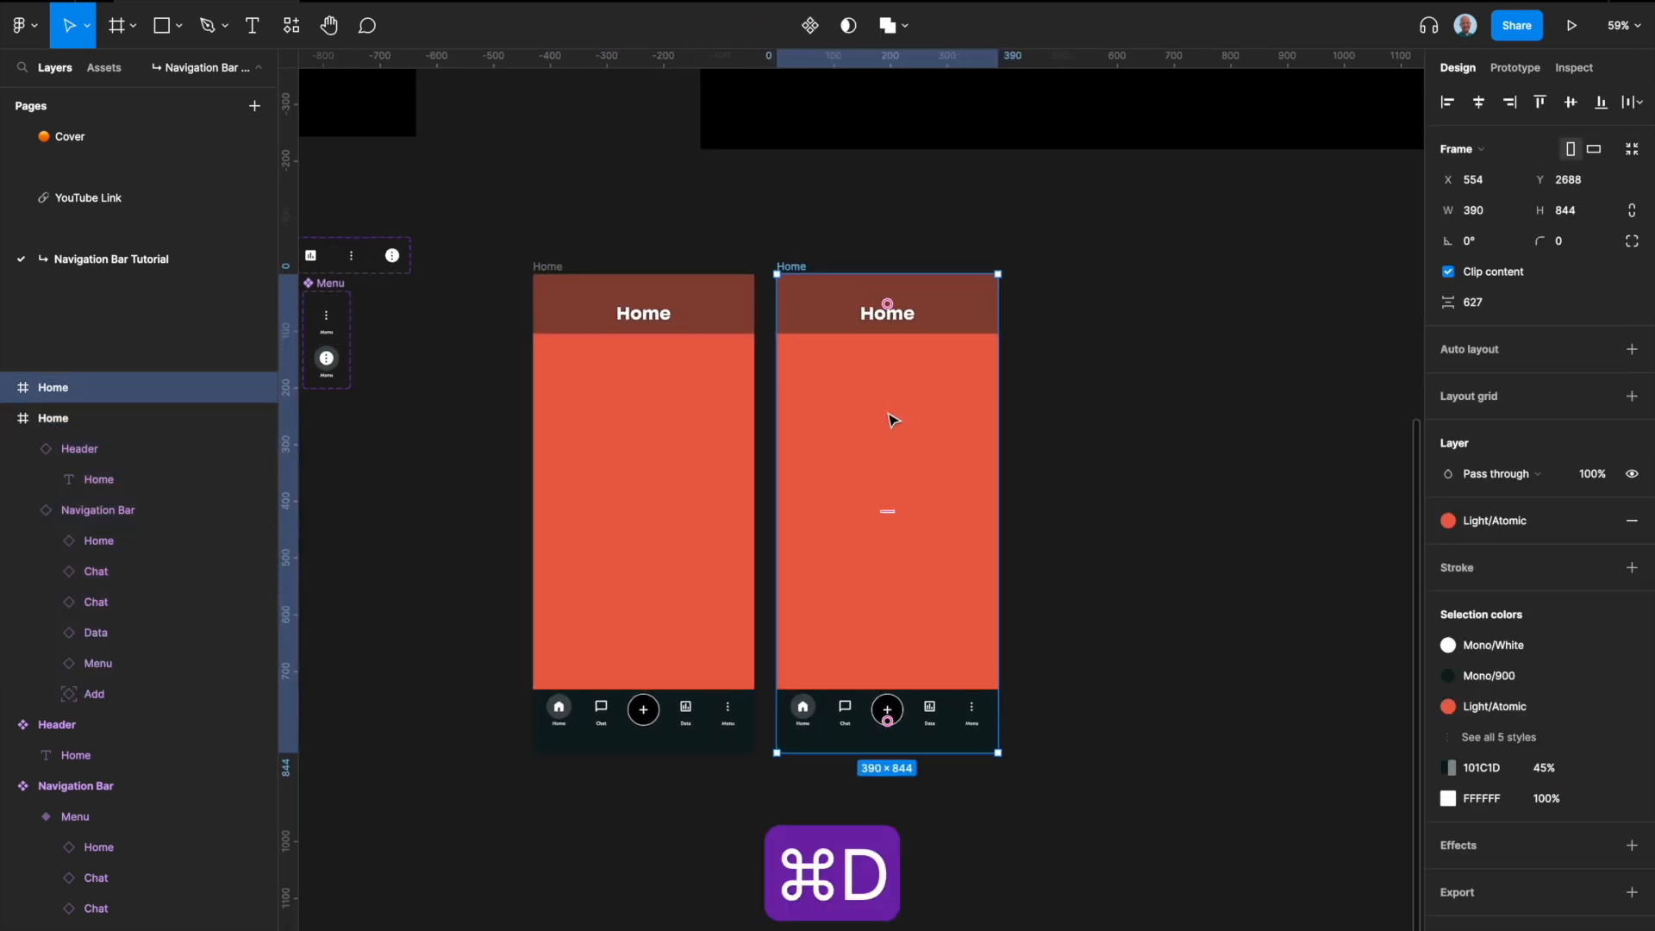
double_click(901, 316)
text(Cha)
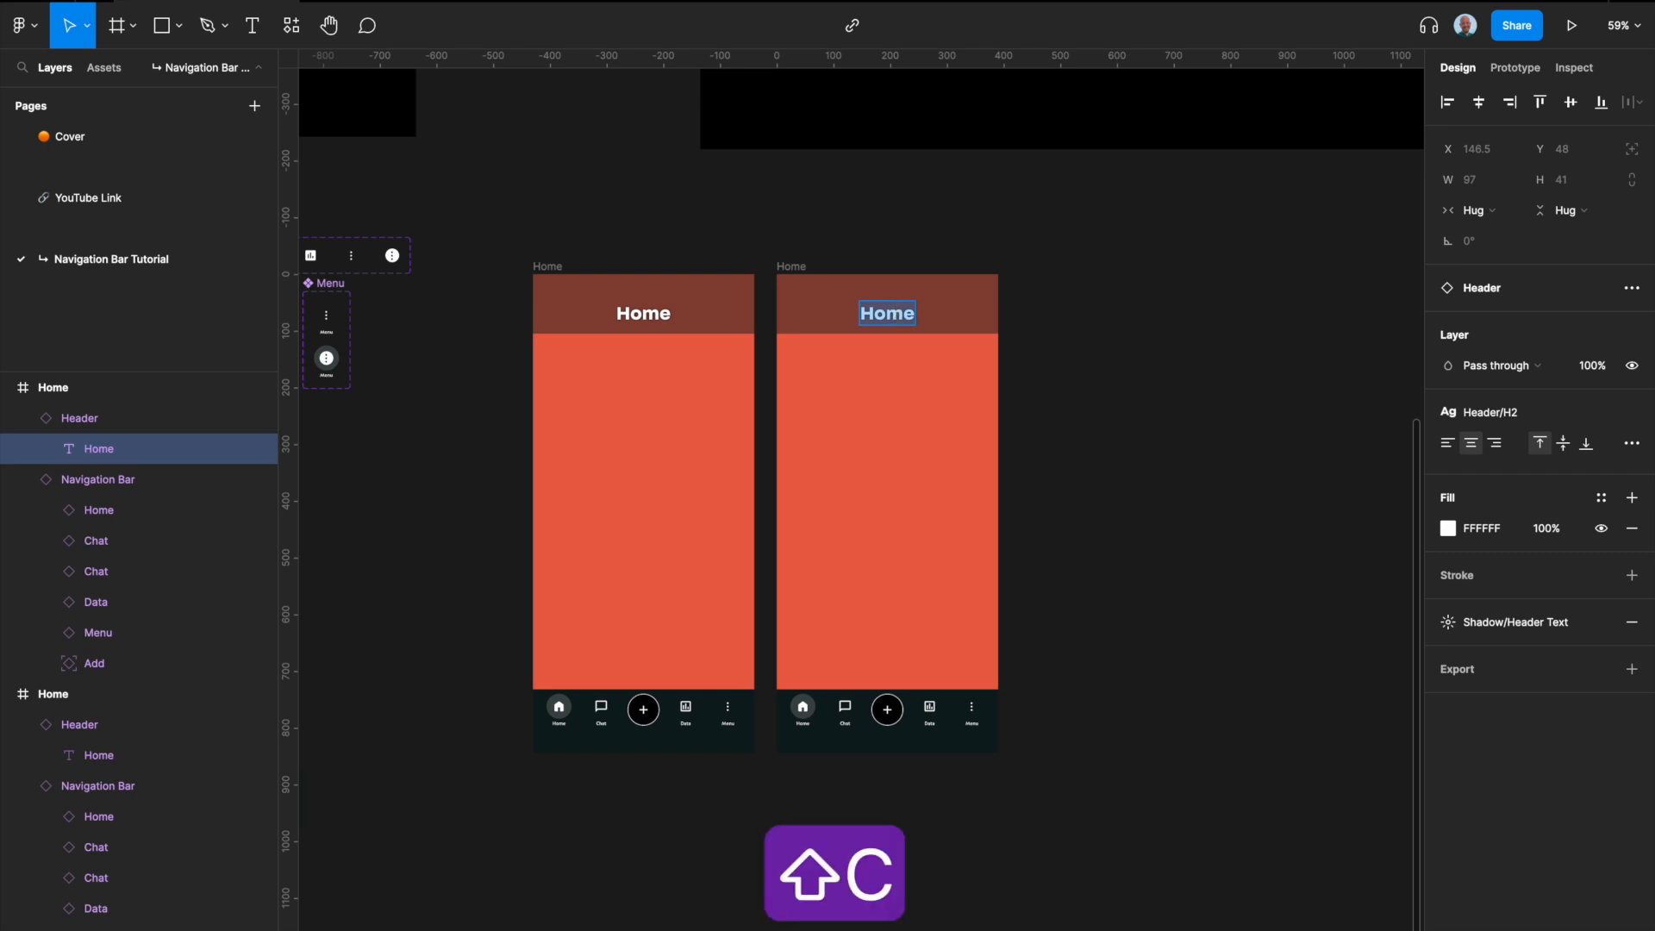
text(t)
Step: Switch the Navigation Bar in the duplicated frame to the Chat variant
click(843, 713)
scroll(837, 711, up, 5)
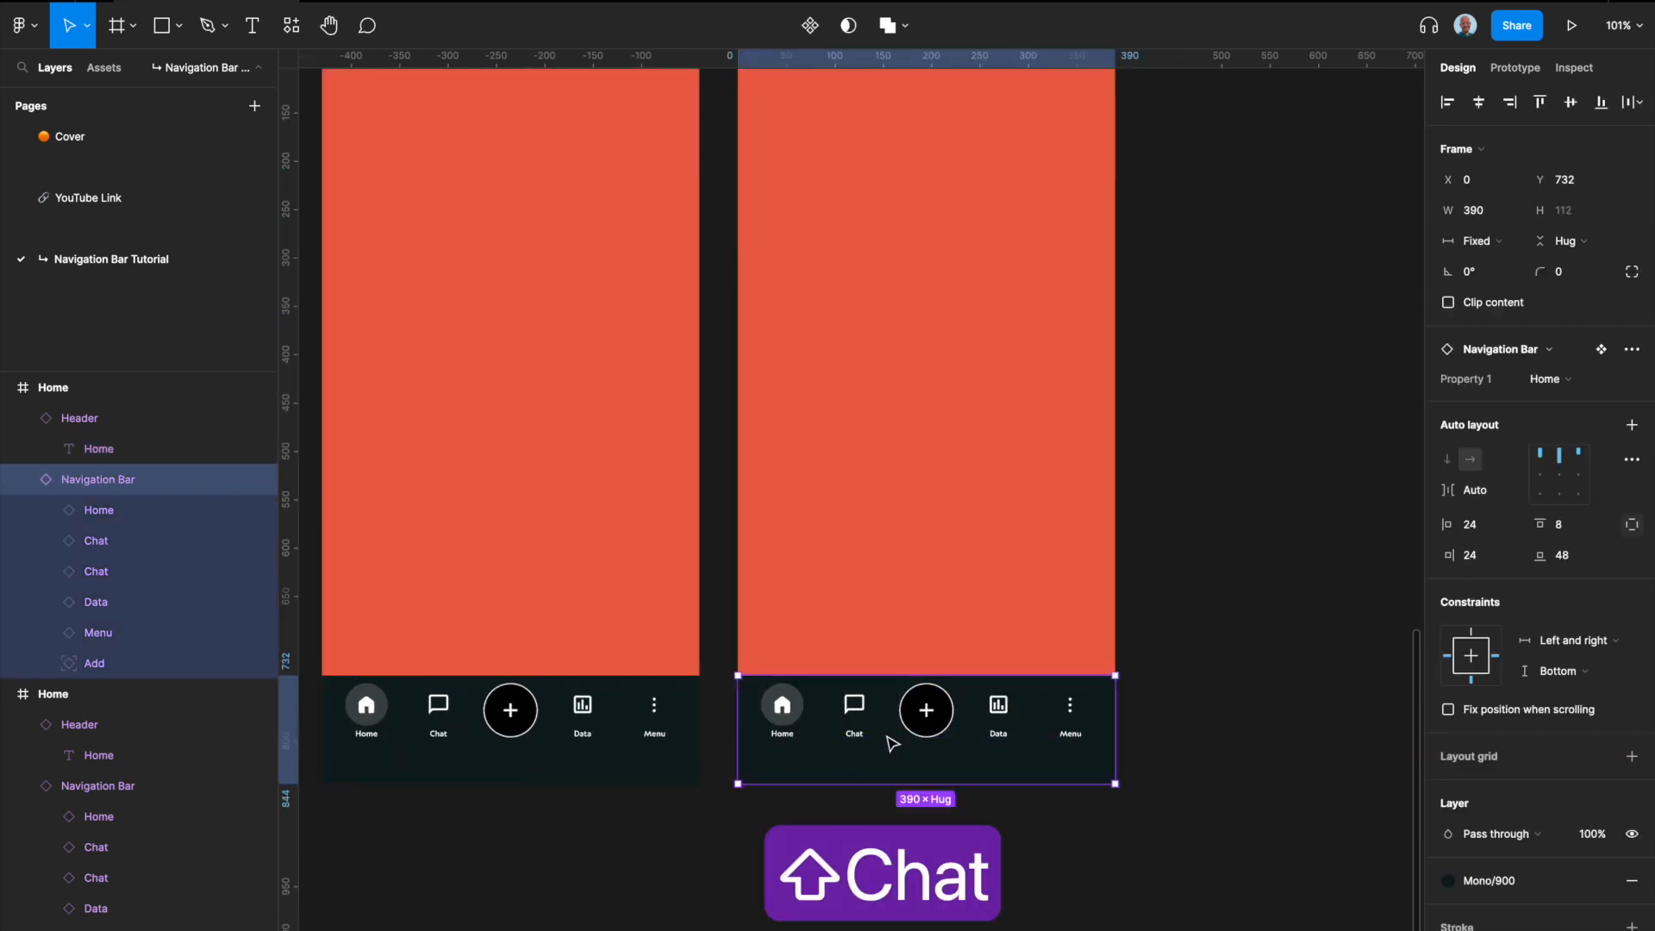
click(1554, 382)
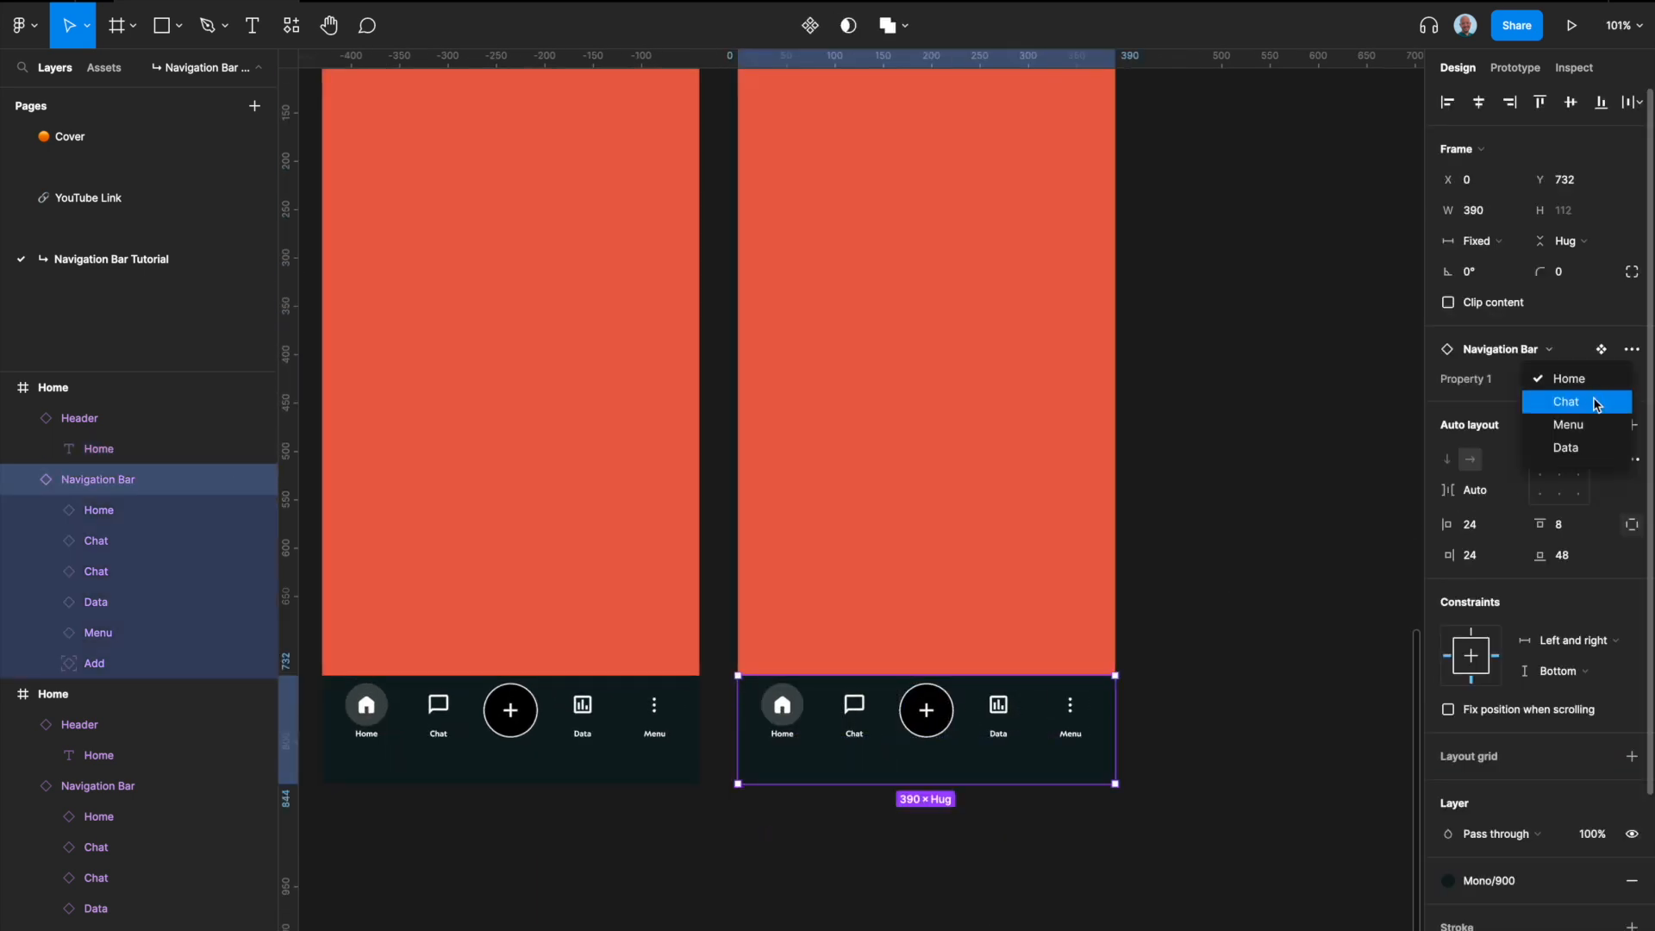
click(1567, 402)
scroll(1050, 506, down, 5)
click(1119, 488)
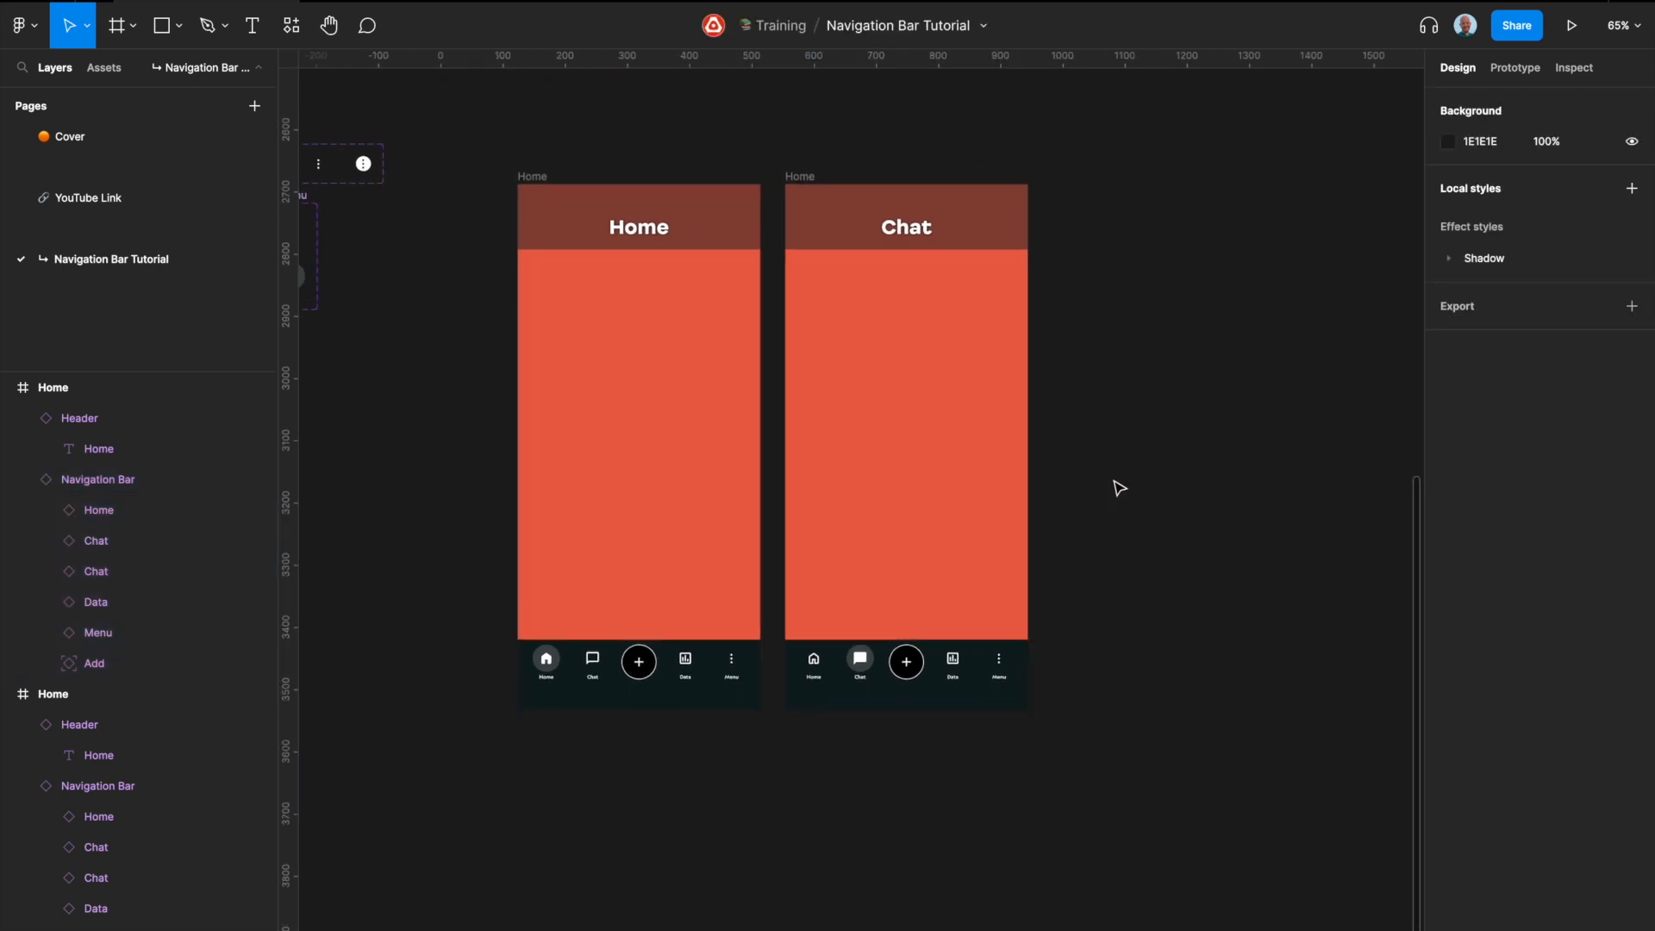
Step: Rename the duplicated Home frame as Chat
scroll(1119, 488, right, 3)
click(668, 189)
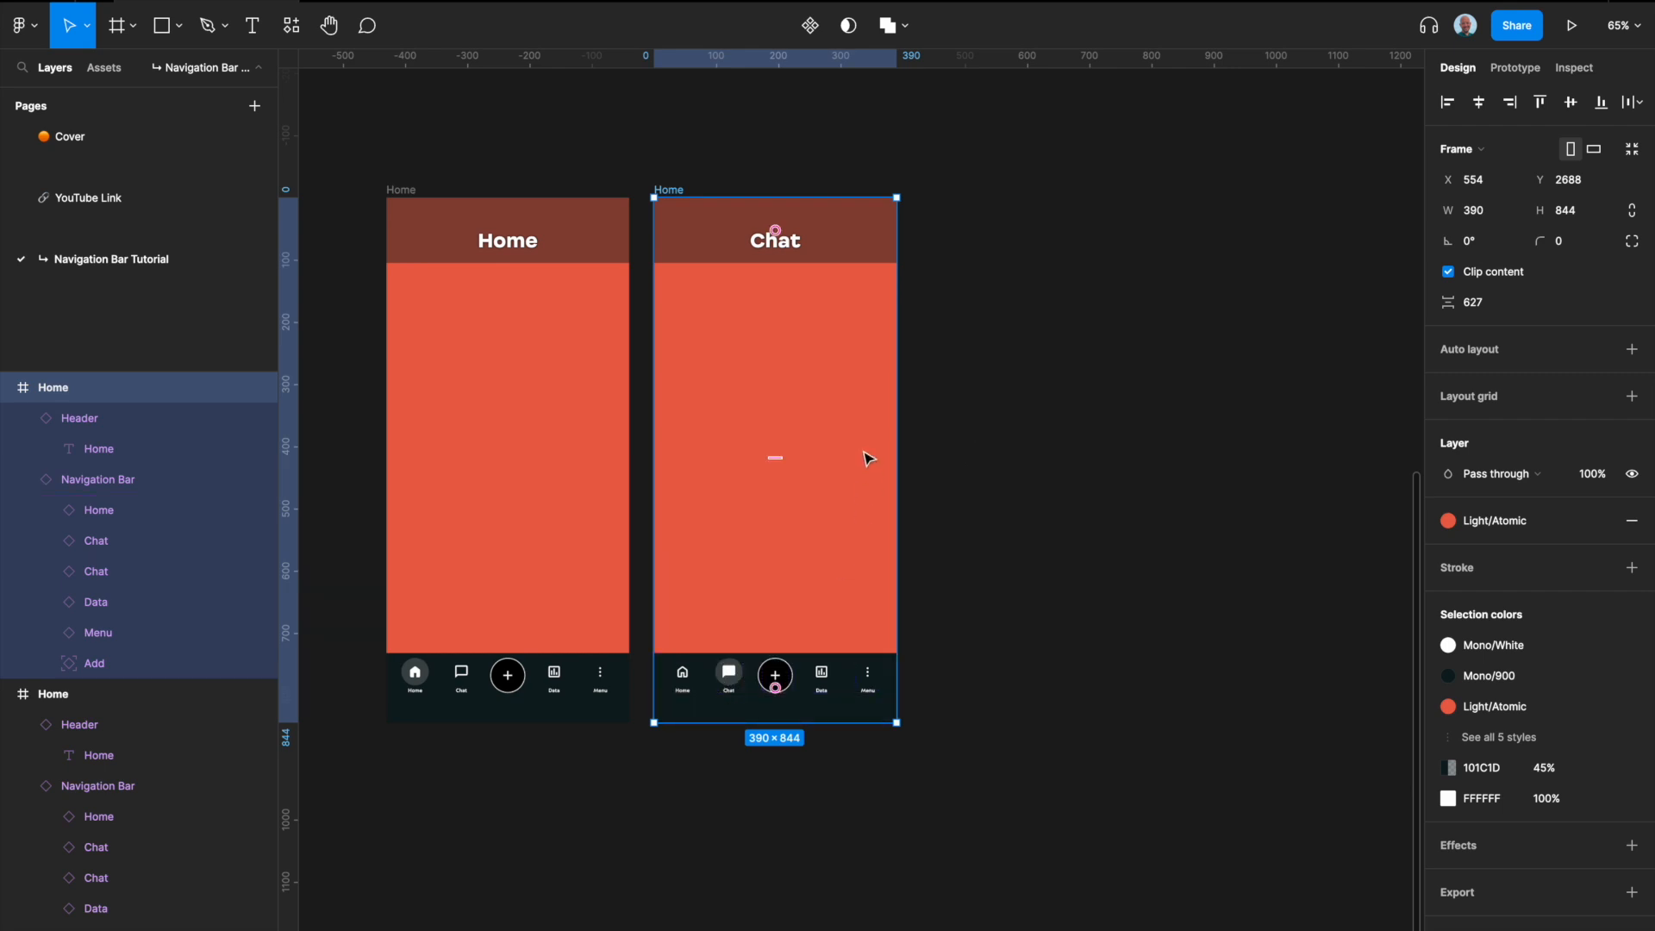
double_click(668, 189)
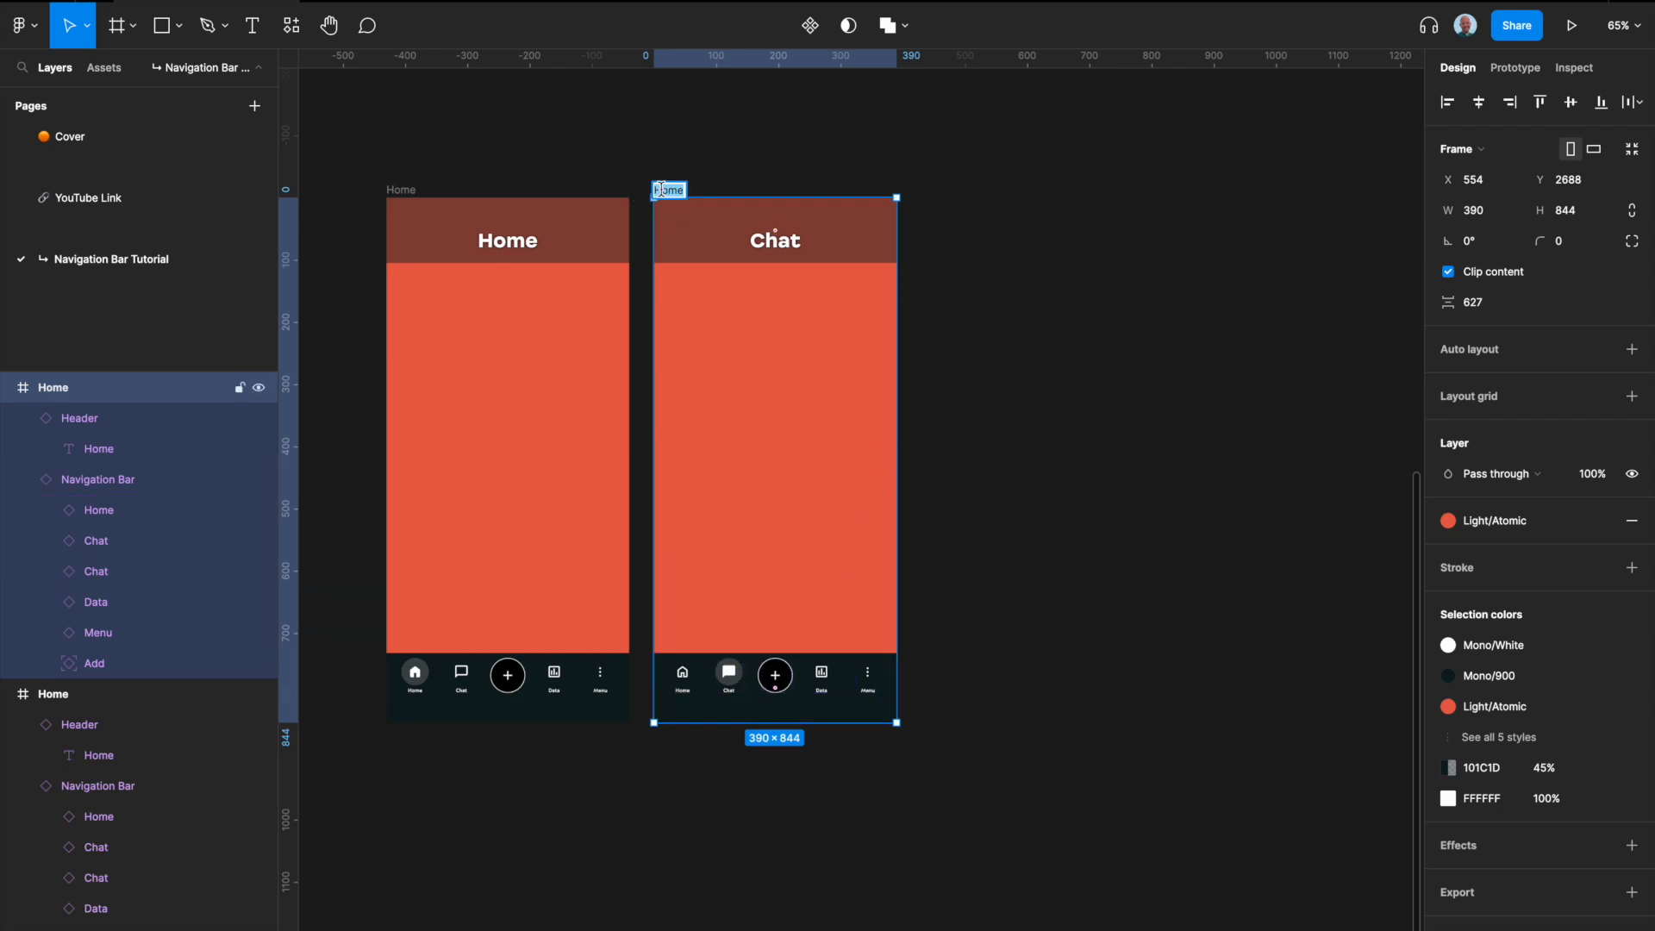
text(Chat)
click(964, 288)
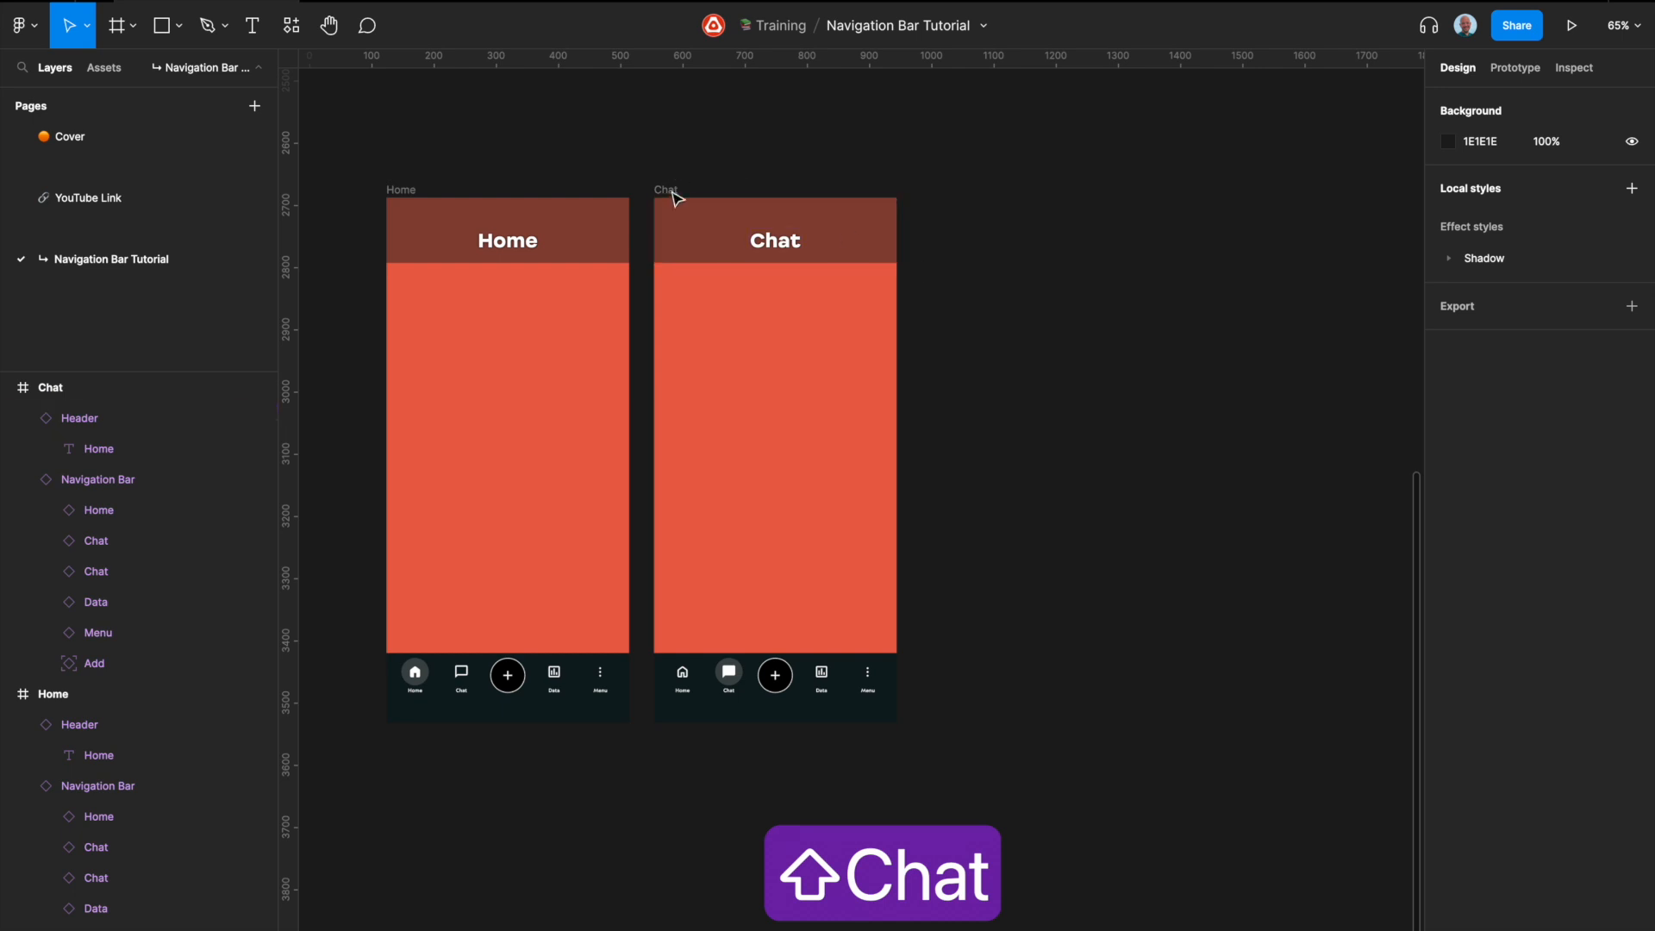
Step: Duplicate the Chat frame and change the copy's header text to Data
click(673, 192)
key(super+d)
scroll(1086, 350, right, 3)
scroll(1086, 350, right, 1)
double_click(871, 251)
text(D)
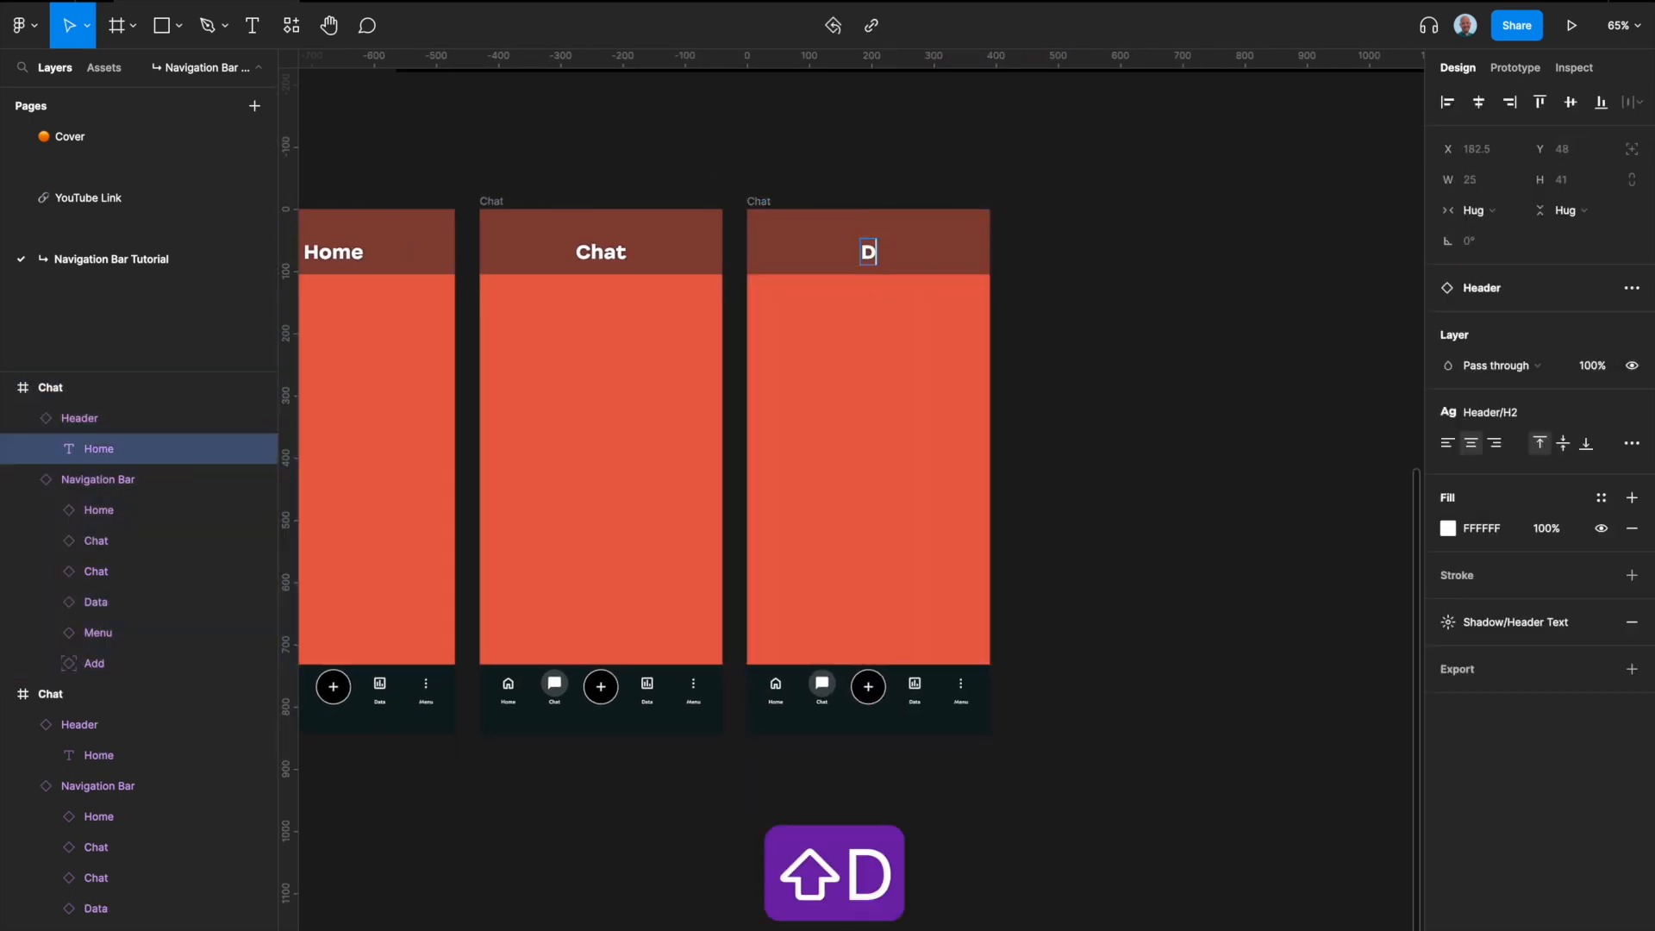
text(ata)
key(Escape)
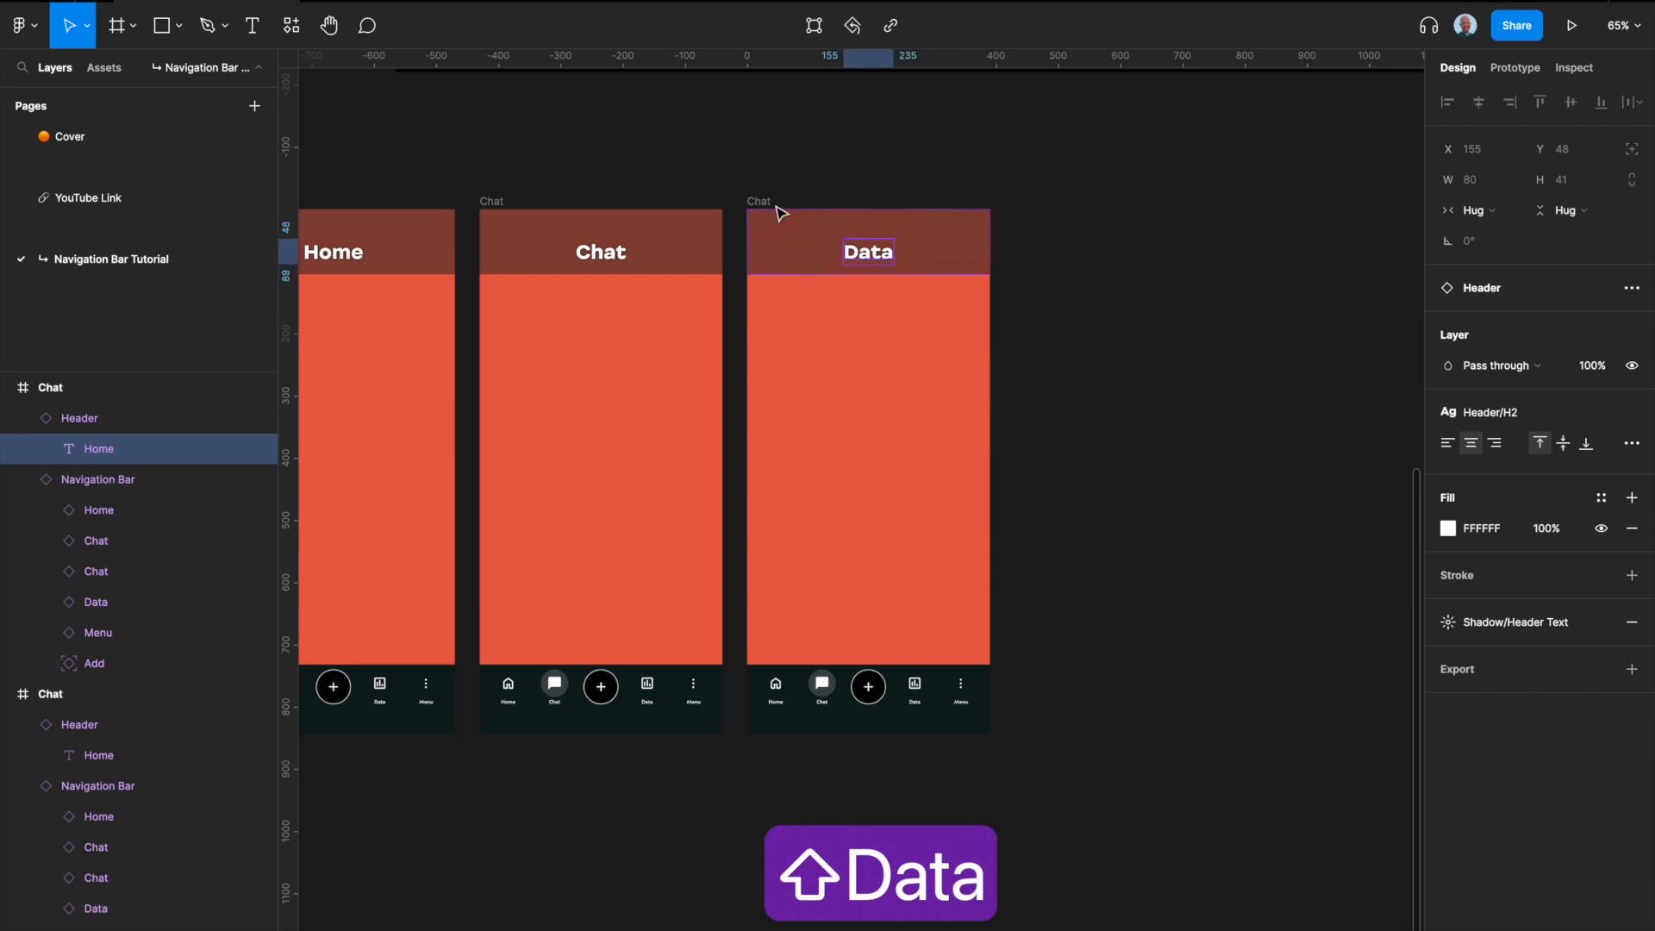
Step: Switch the Navigation Bar in the newest frame to the Data variant
click(946, 692)
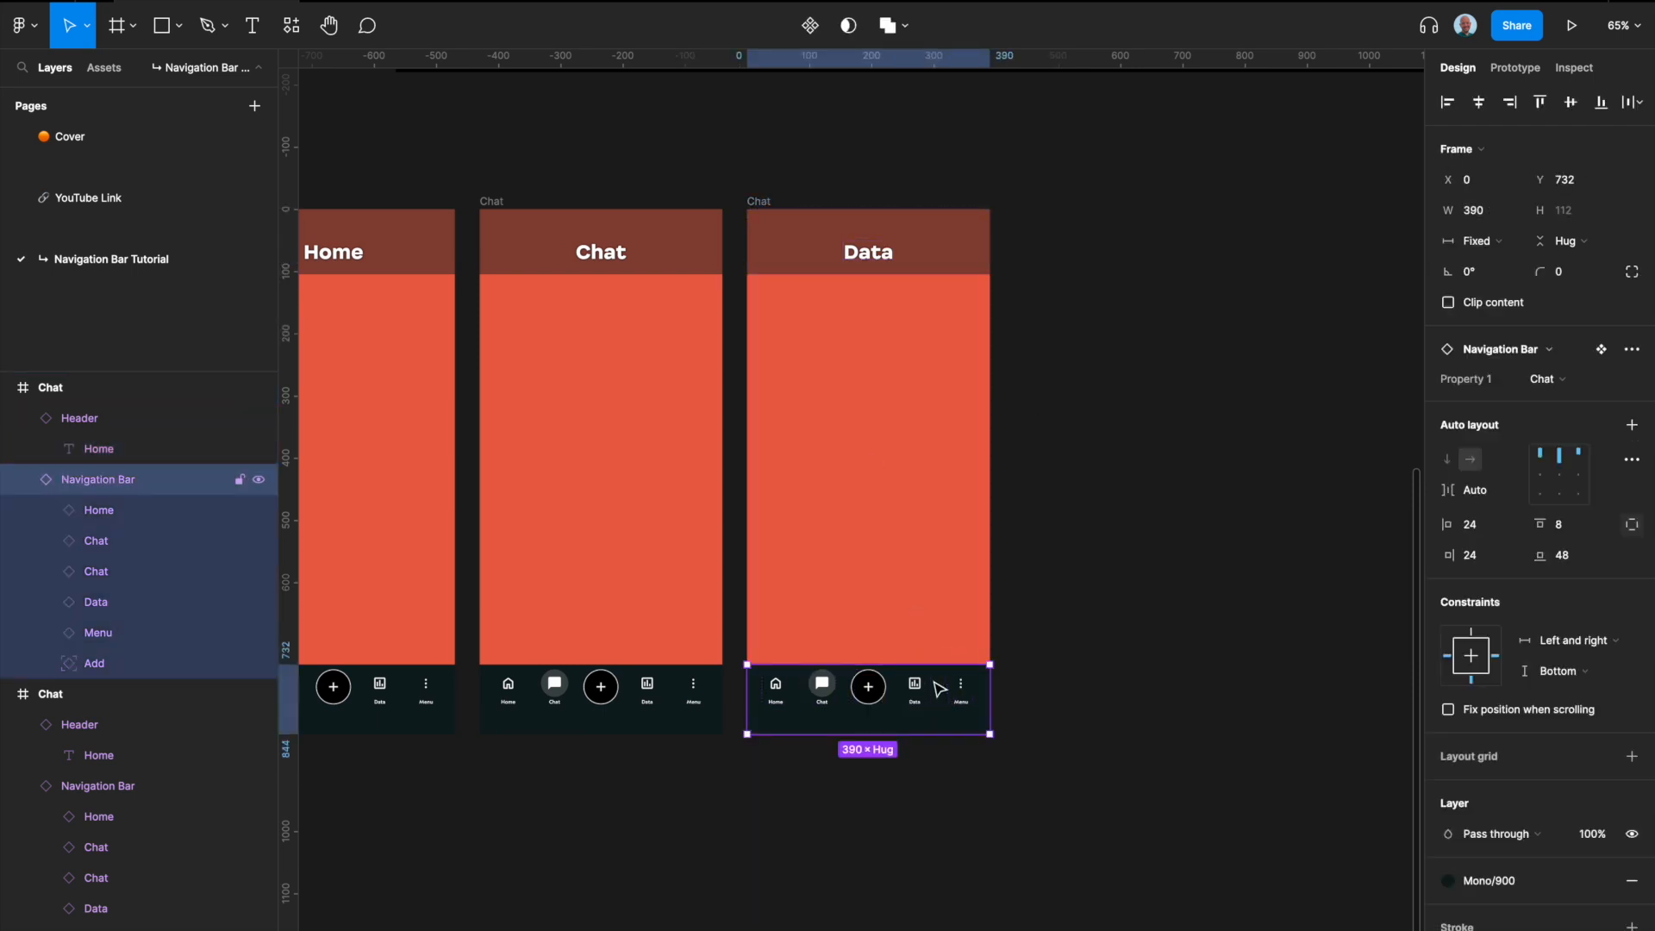
click(1567, 379)
click(1571, 425)
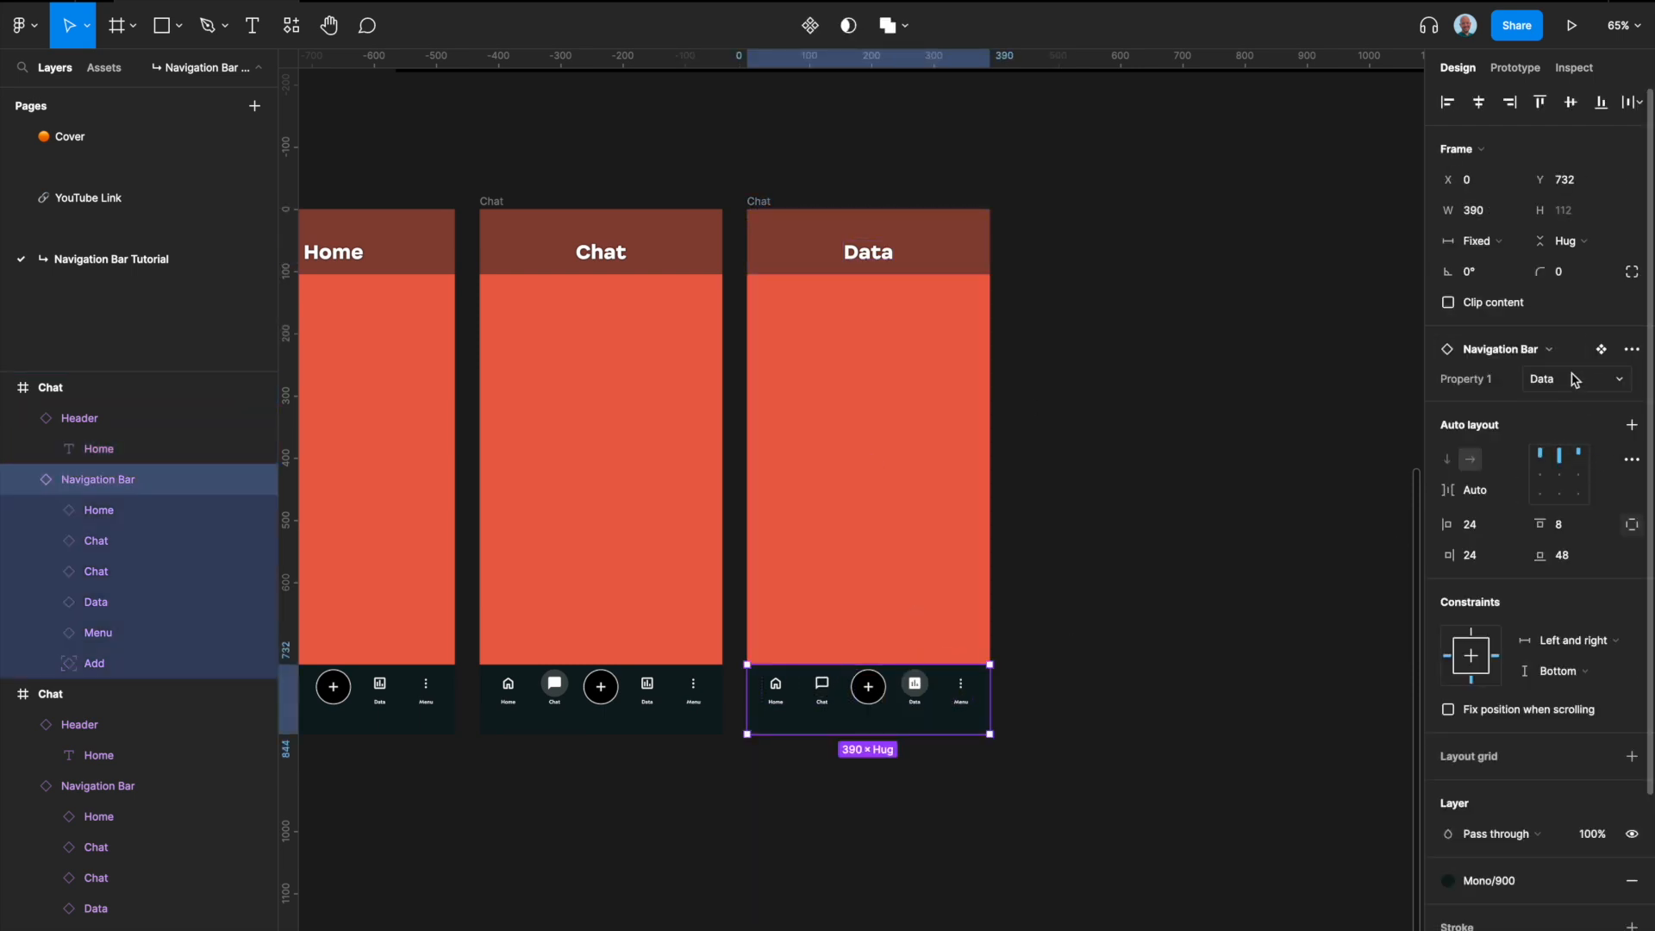
Step: Duplicate the frame with the Data header and rename the copy as Menu
click(759, 201)
key(super+d)
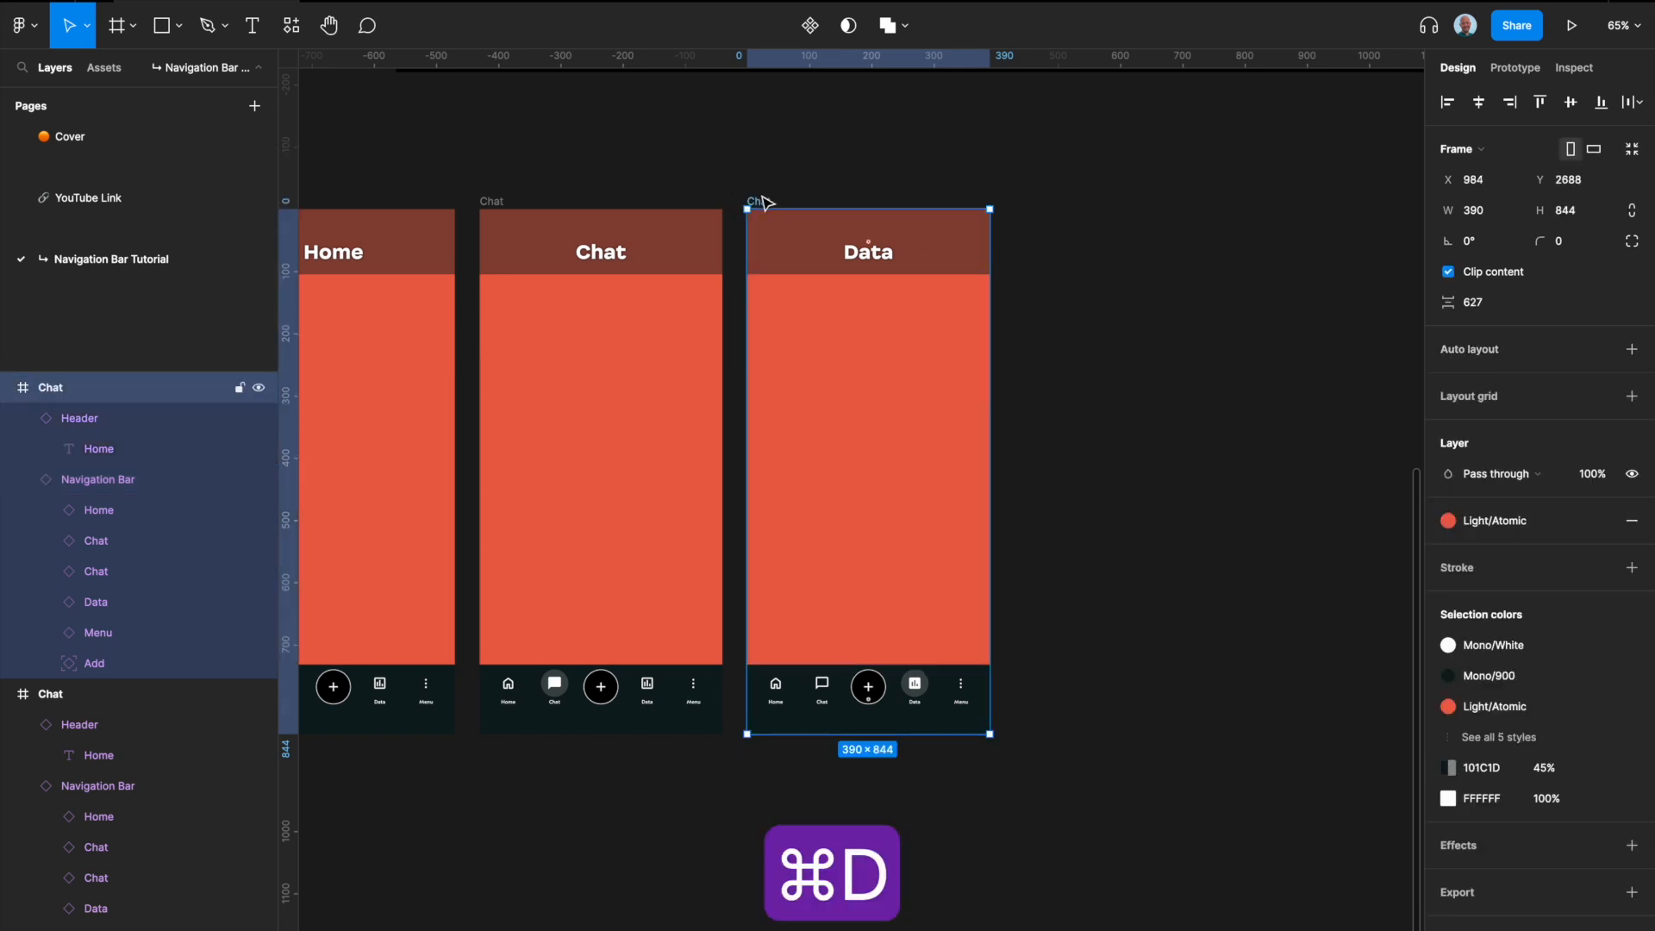
double_click(1028, 201)
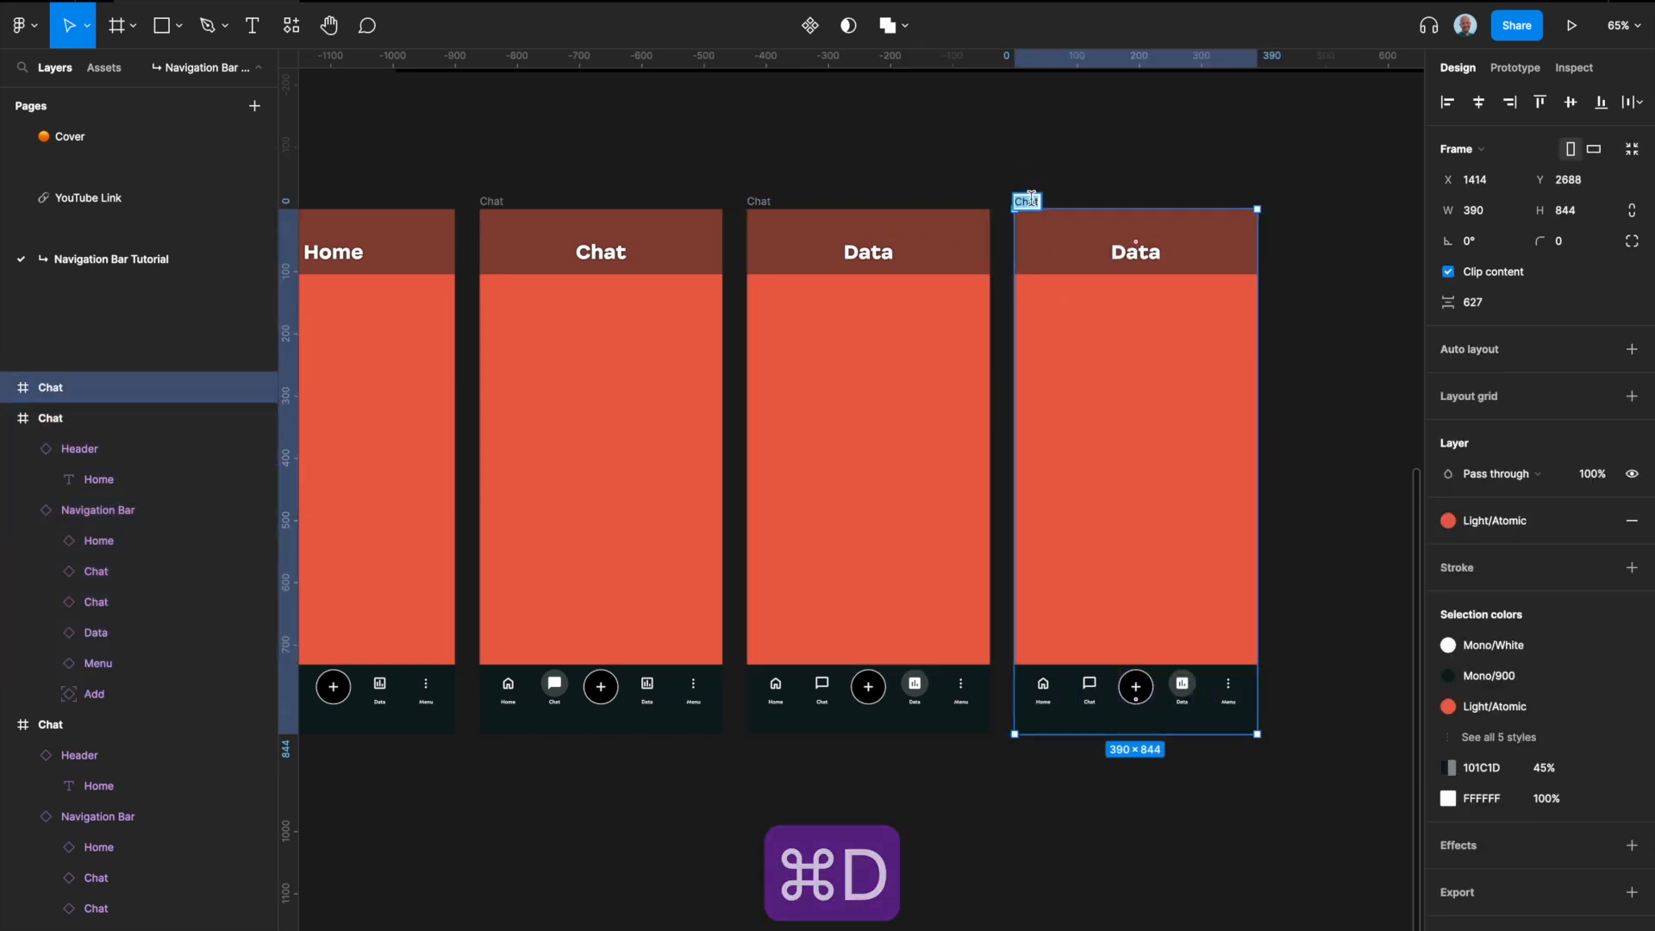
text(Menu)
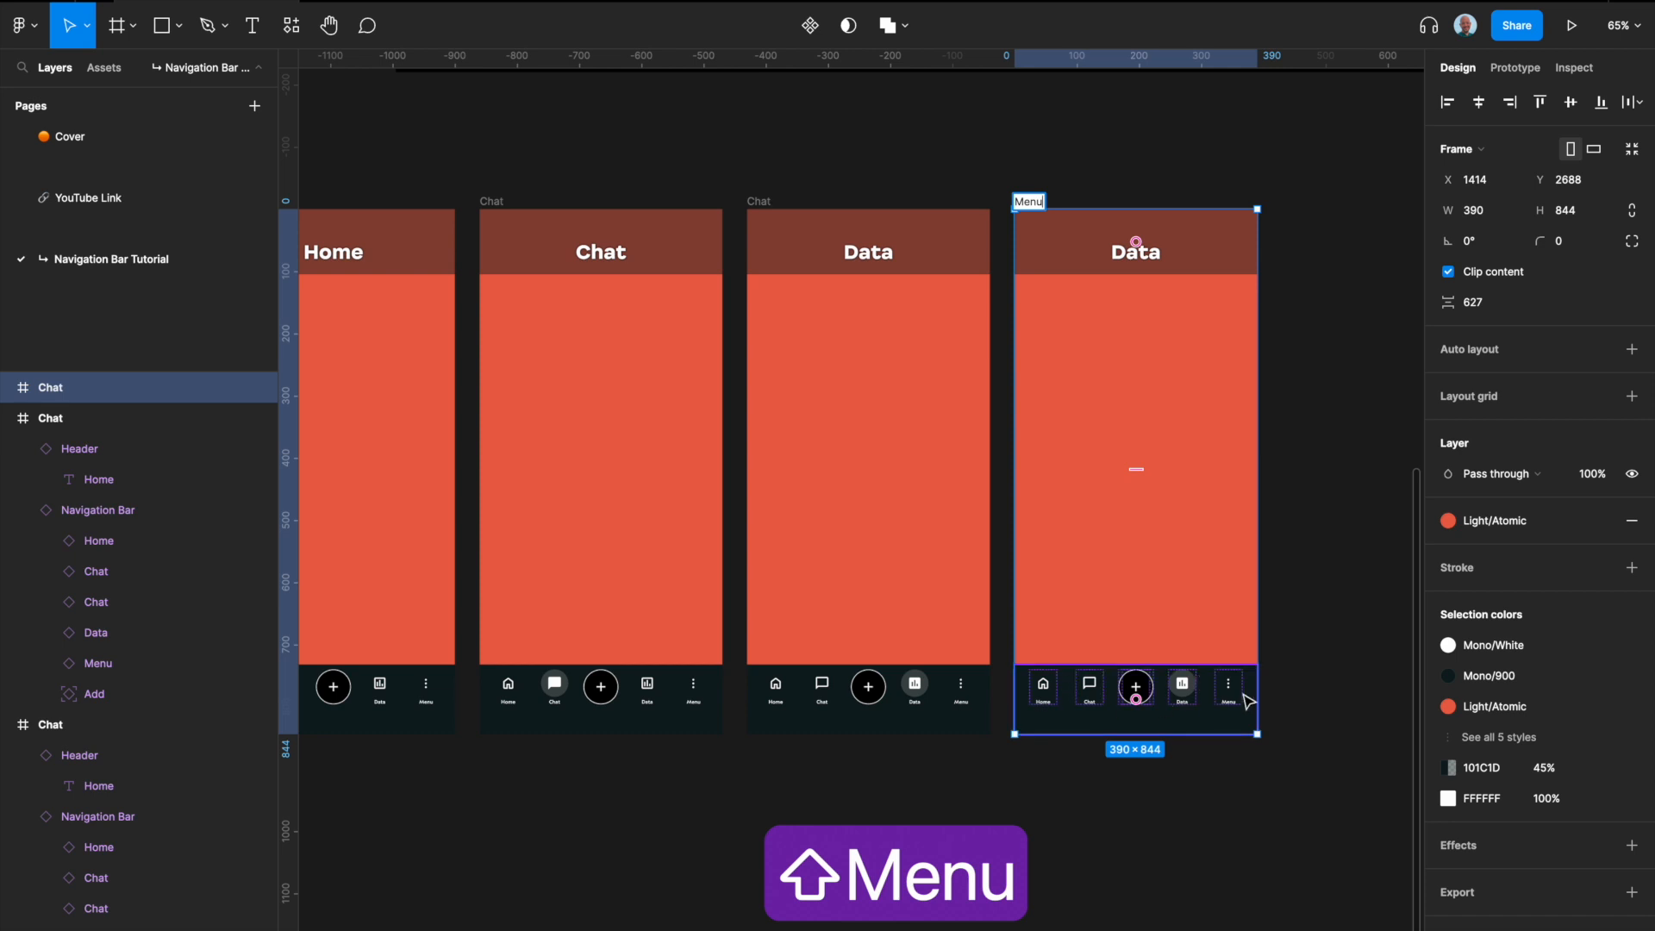
Step: Switch the Navigation Bar in the Menu frame to the Menu variant
click(1233, 688)
click(1234, 687)
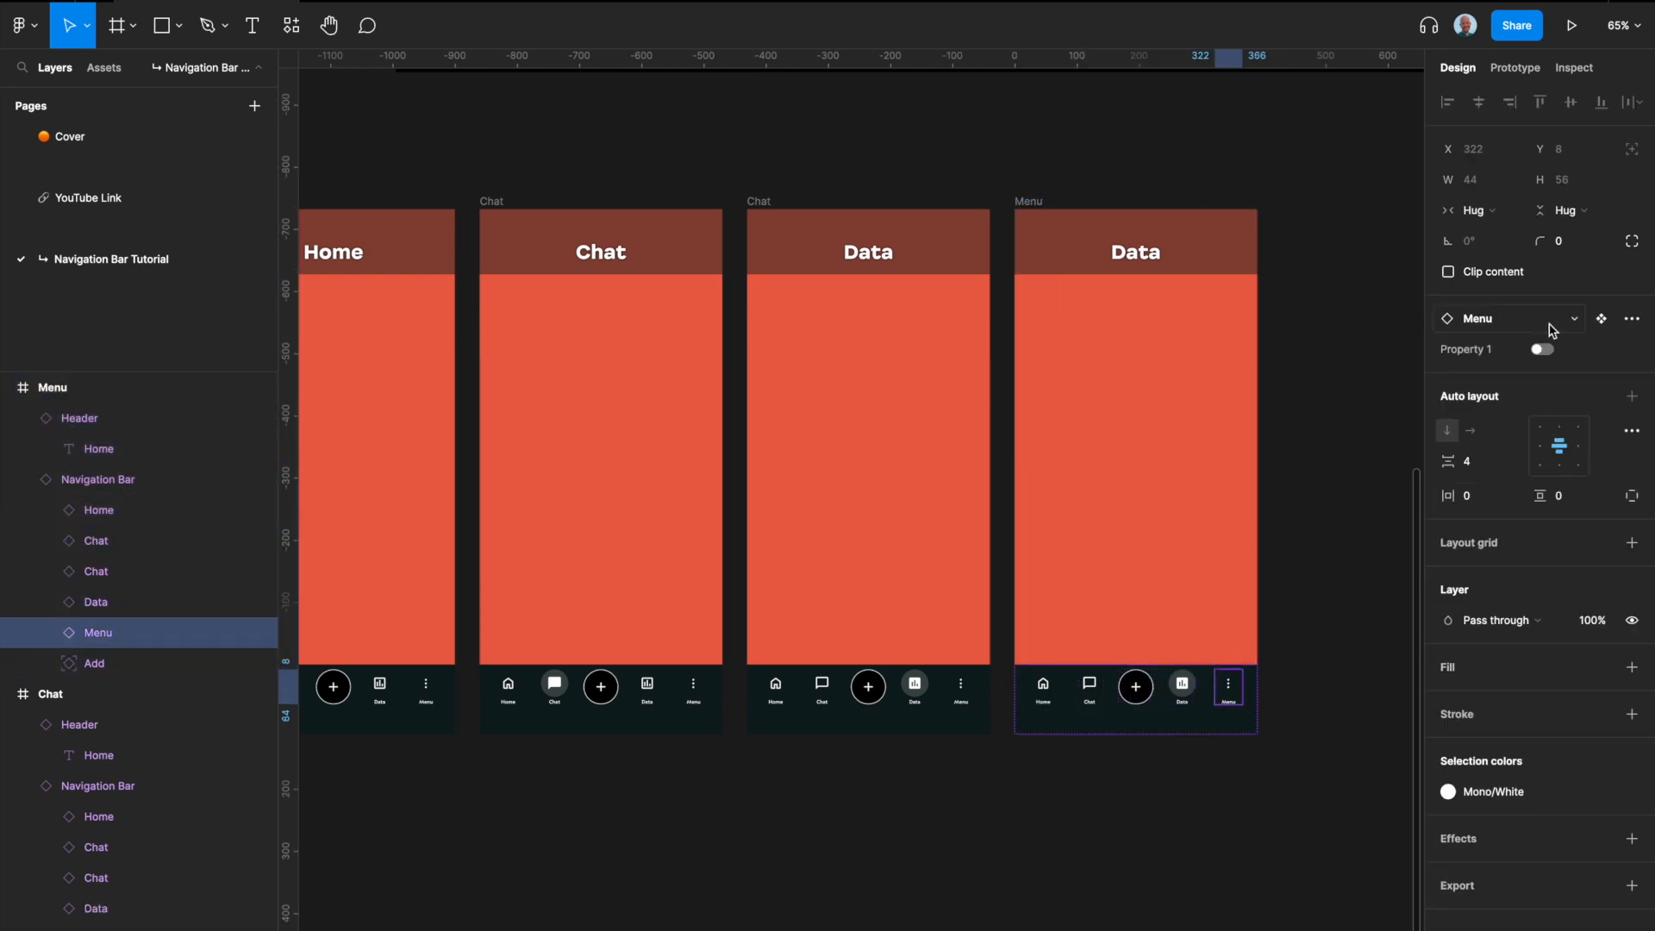
click(1290, 669)
click(1190, 721)
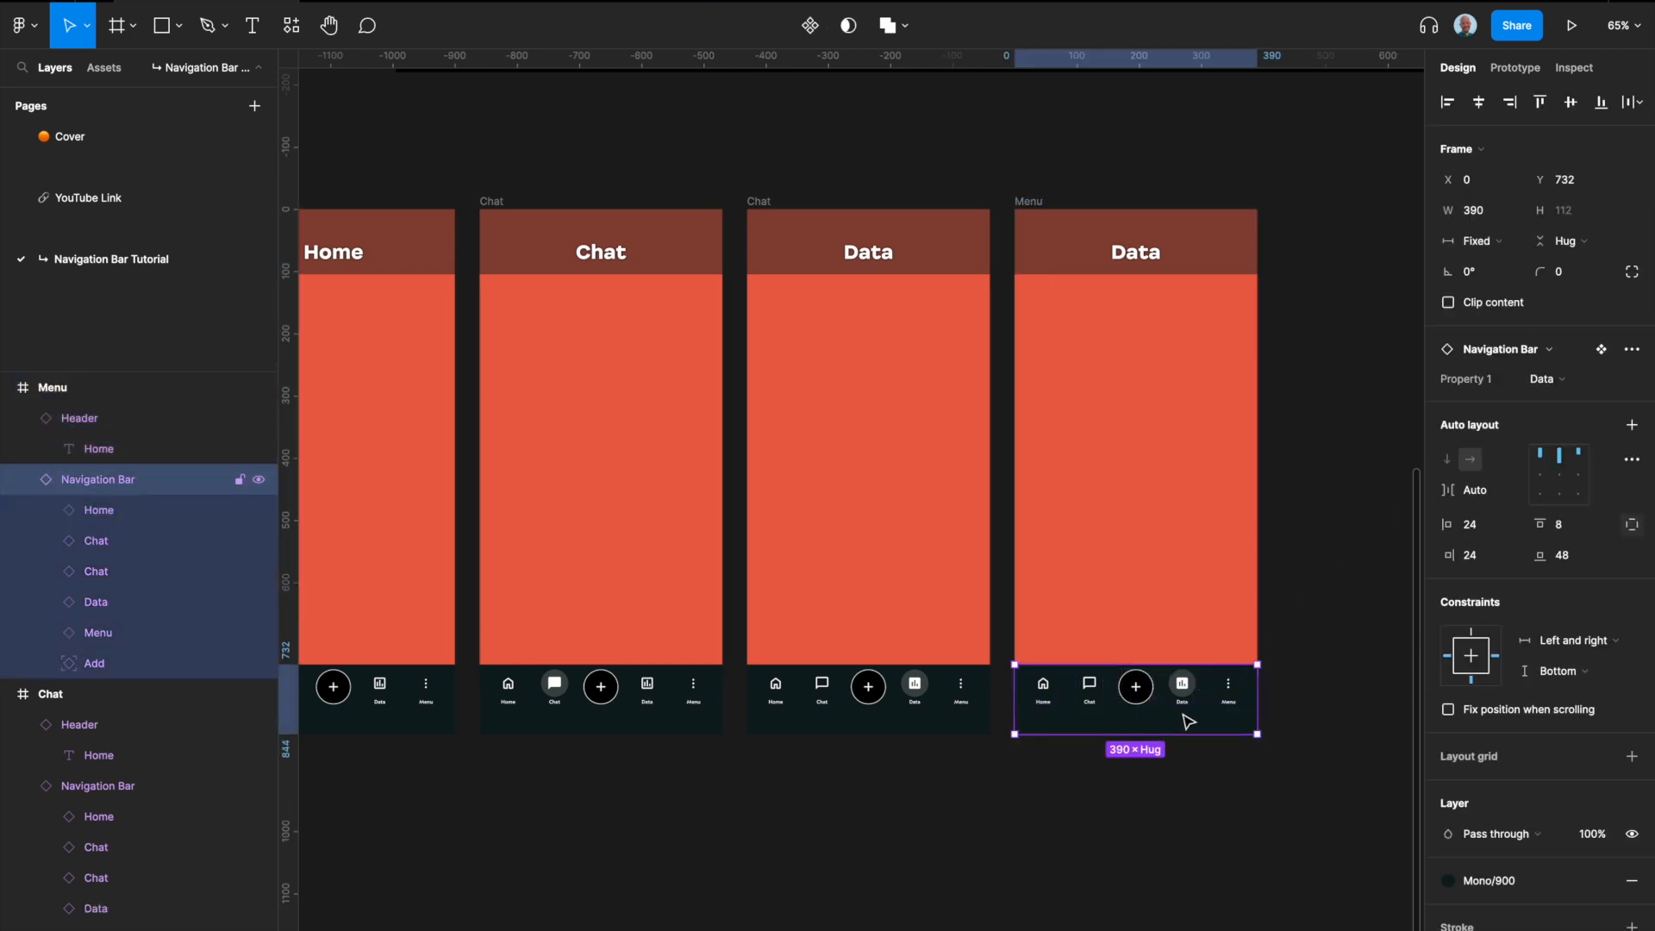
click(1564, 385)
click(1548, 353)
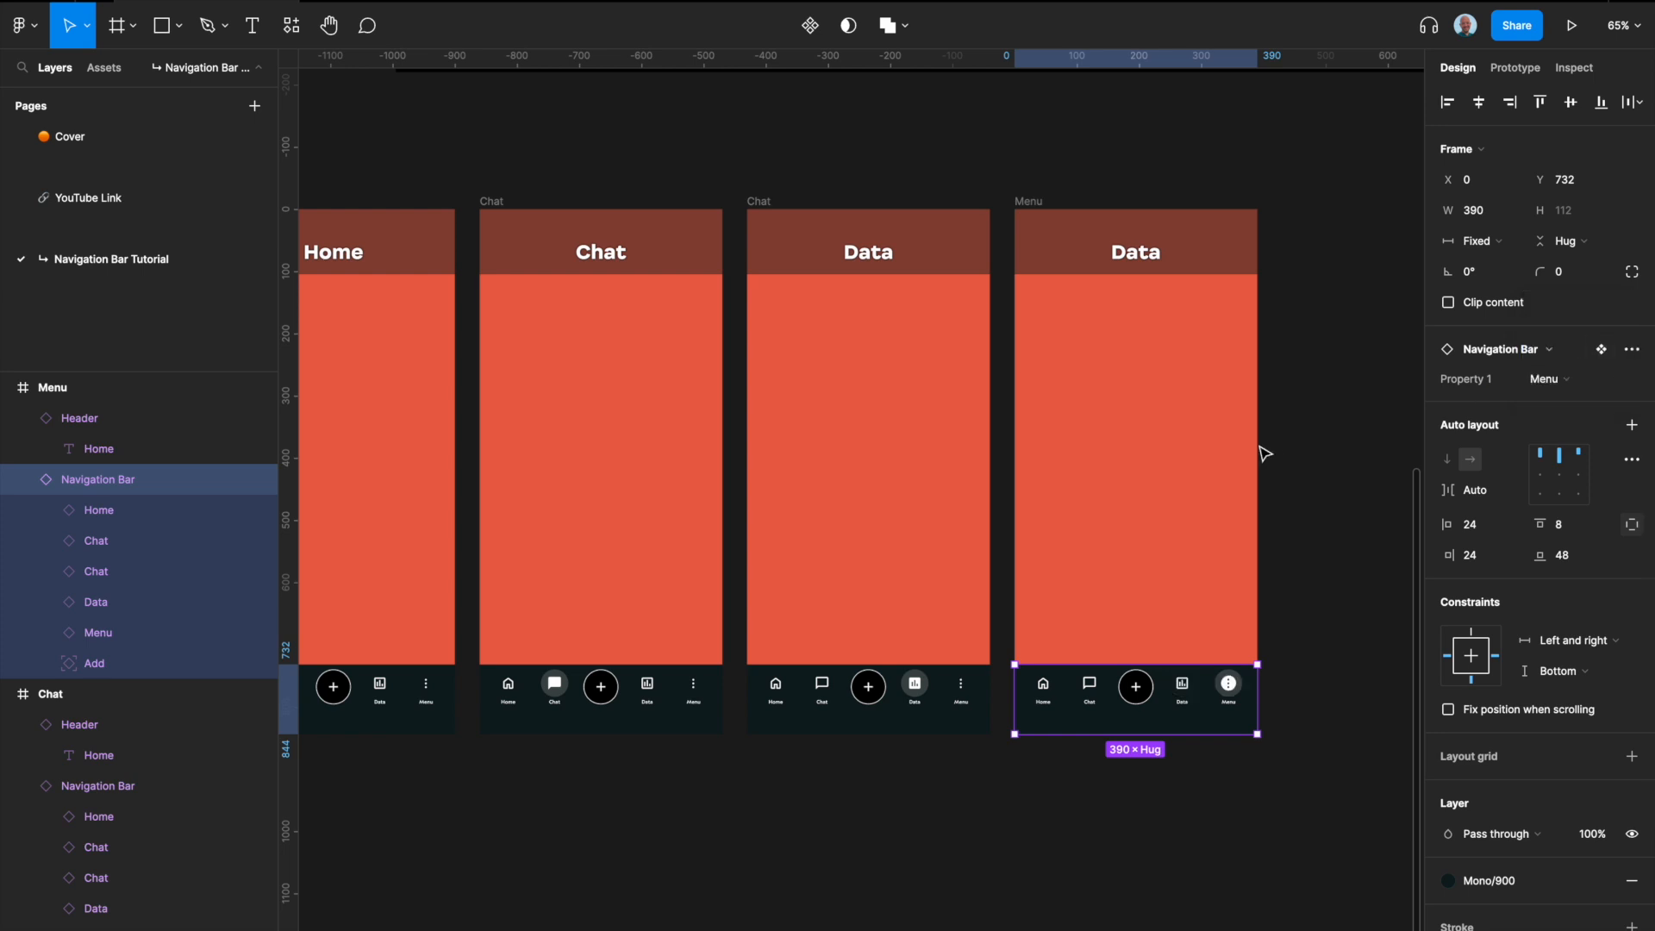
Step: Change the fill of the frame with the Chat header to the Secondary/Electron color style
scroll(1264, 454, down, 2)
scroll(1265, 454, right, 1)
click(512, 248)
scroll(528, 266, left, 12)
scroll(528, 266, up, 3)
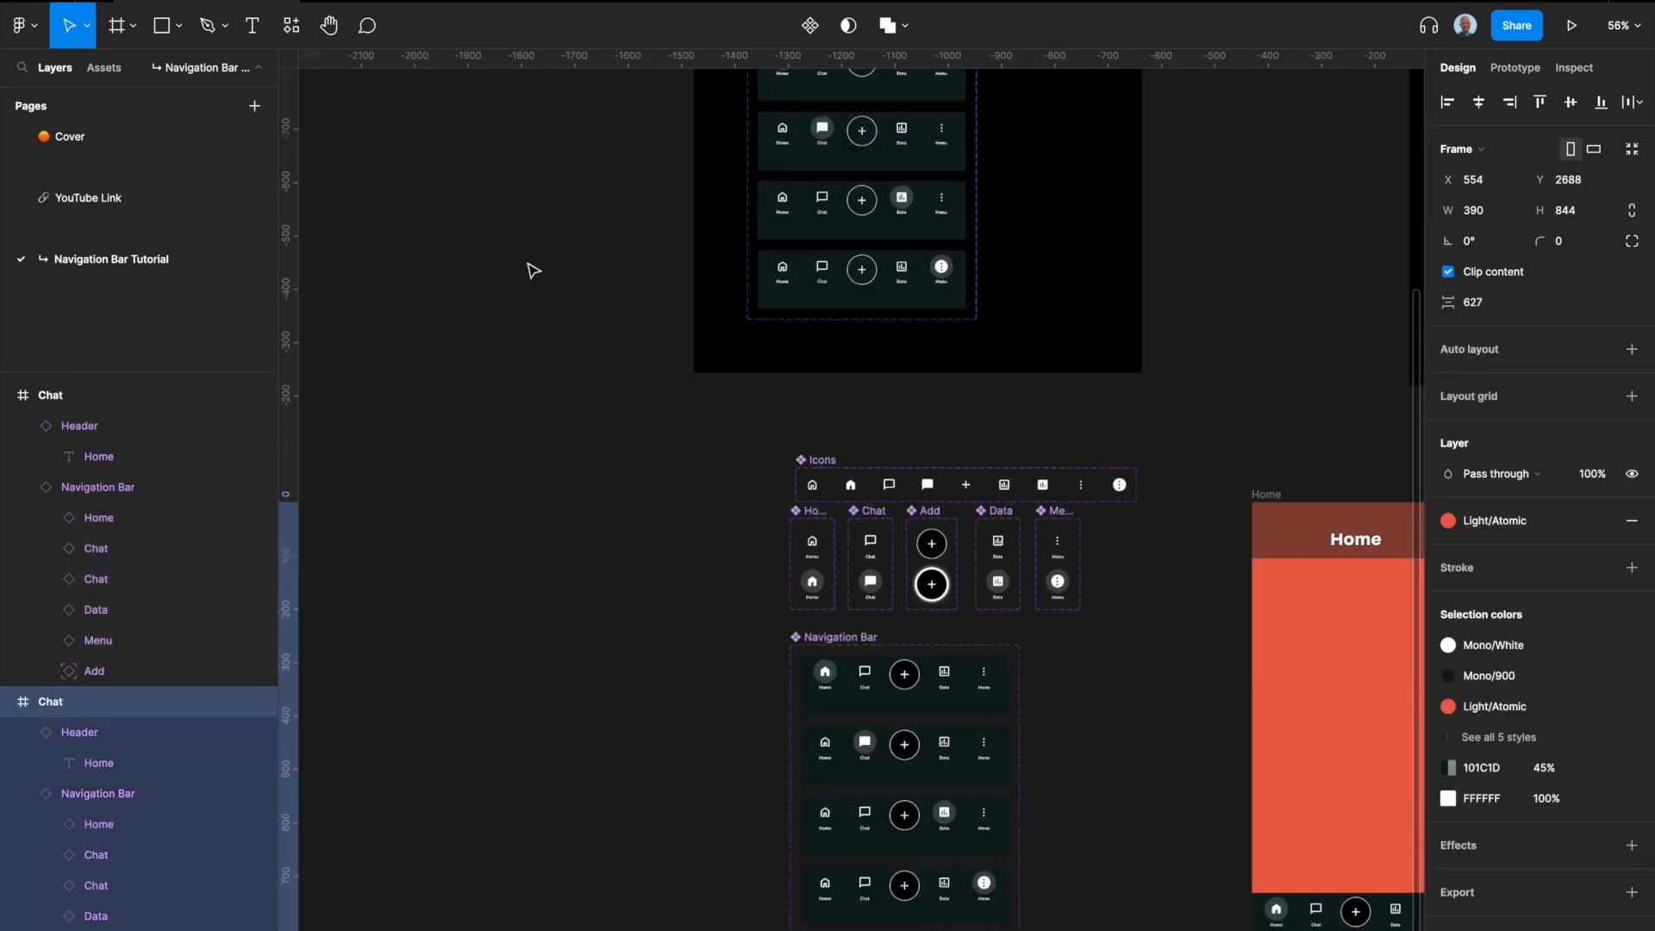
scroll(403, 266, right, 12)
scroll(403, 266, down, 3)
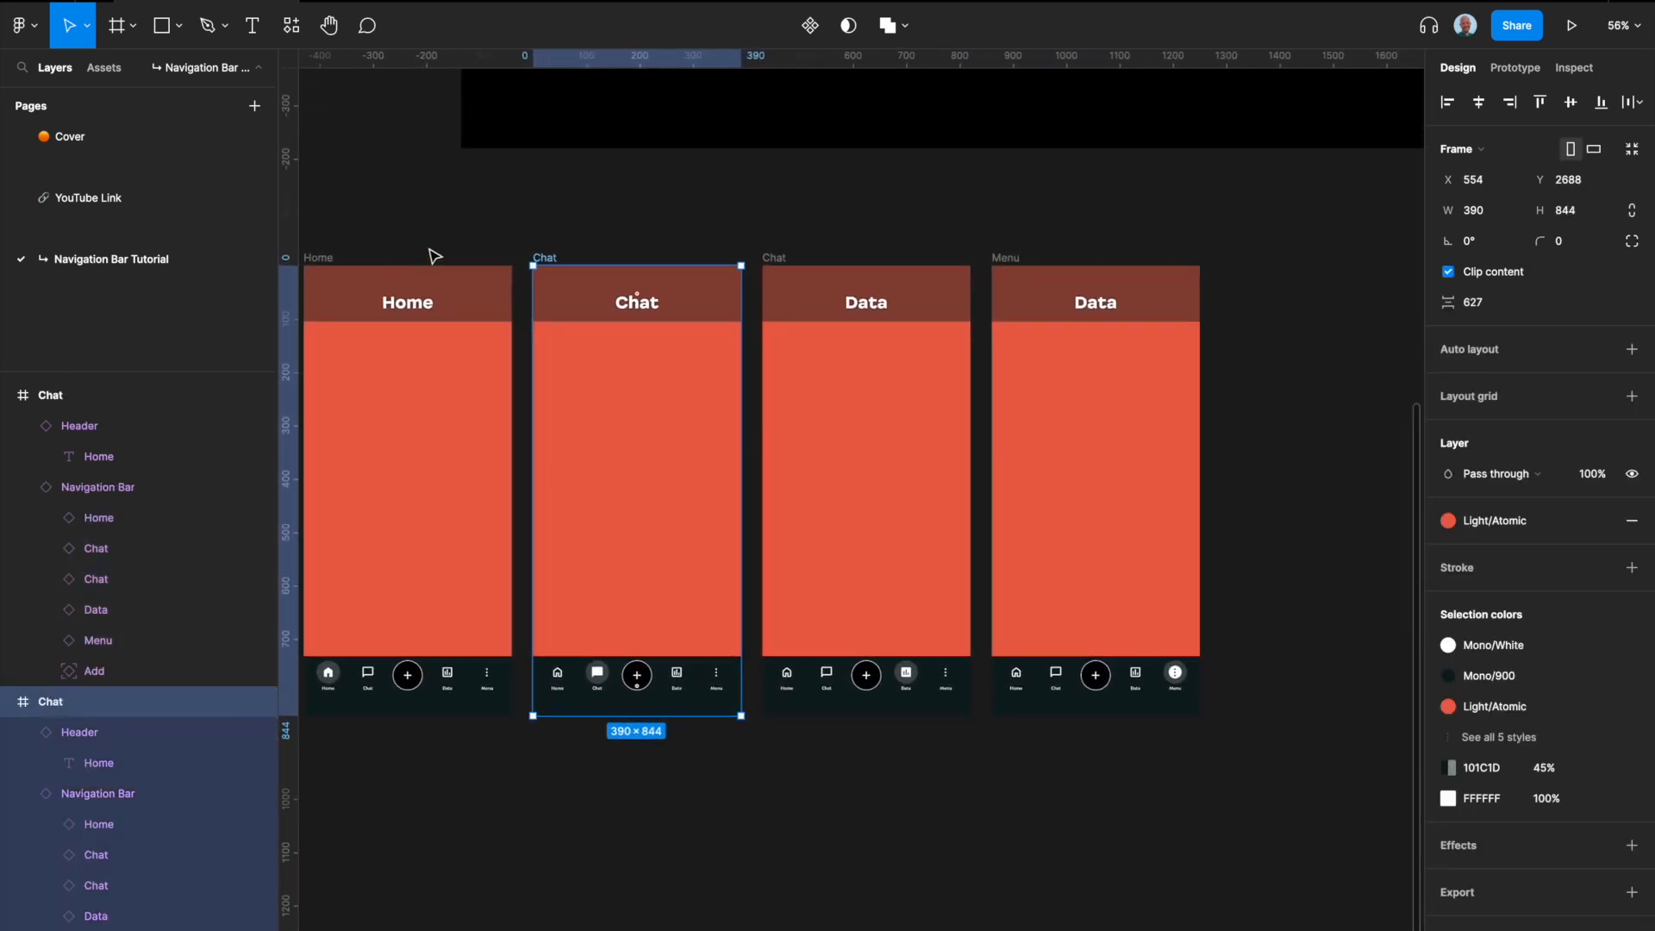
click(1457, 521)
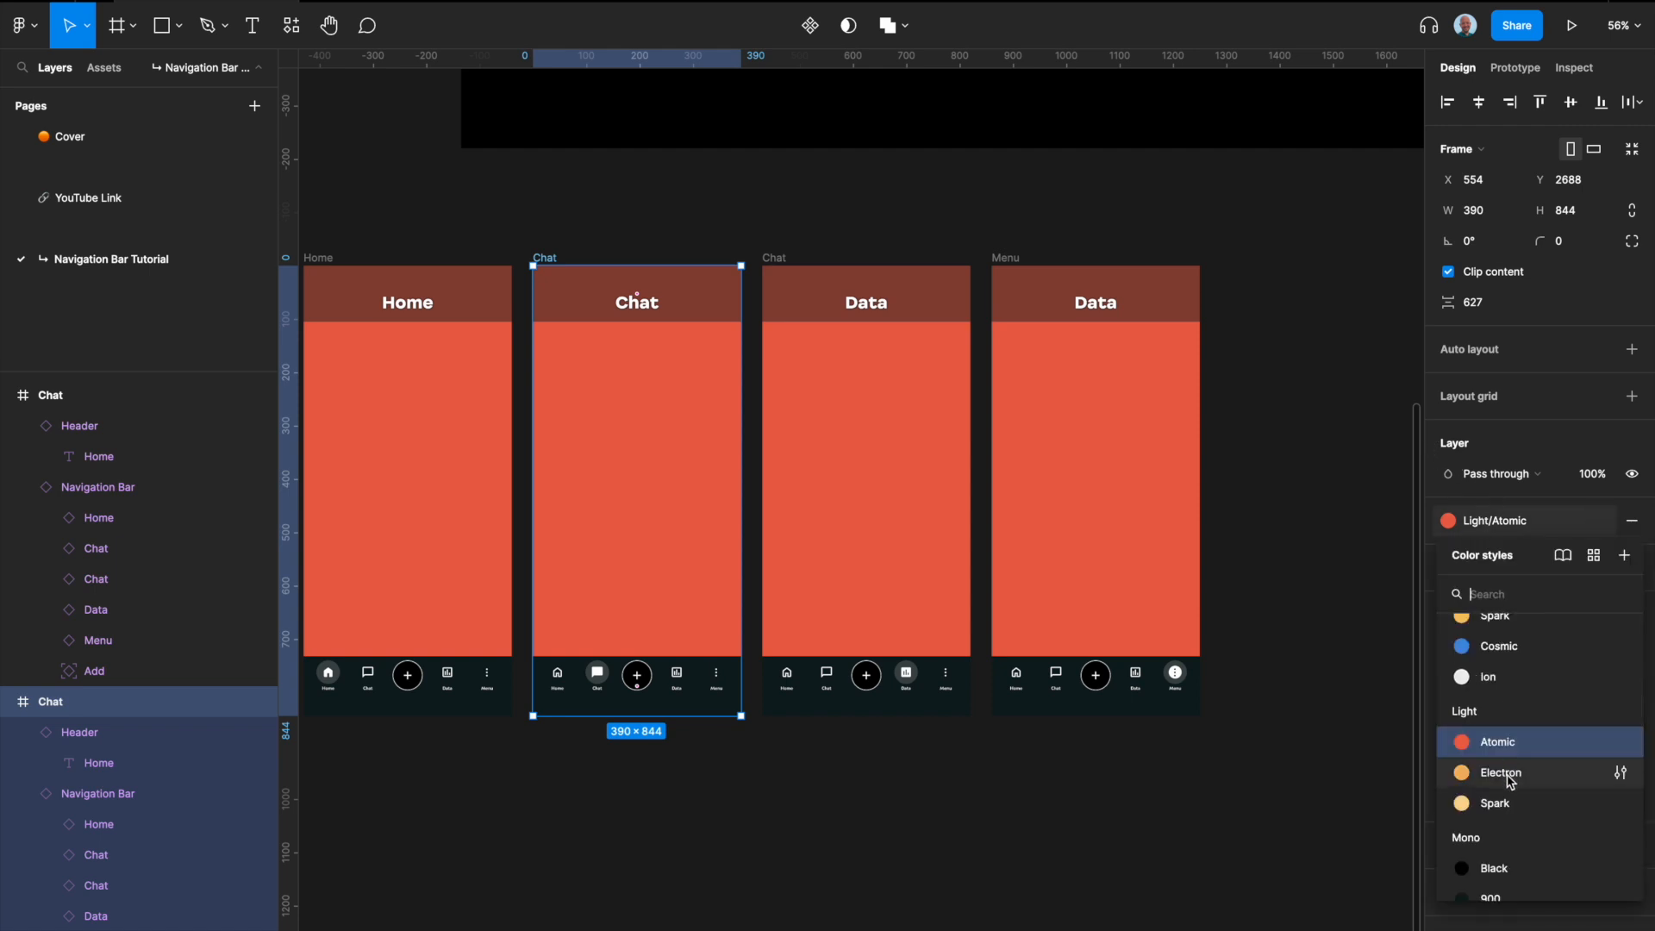
scroll(1511, 782, up, 5)
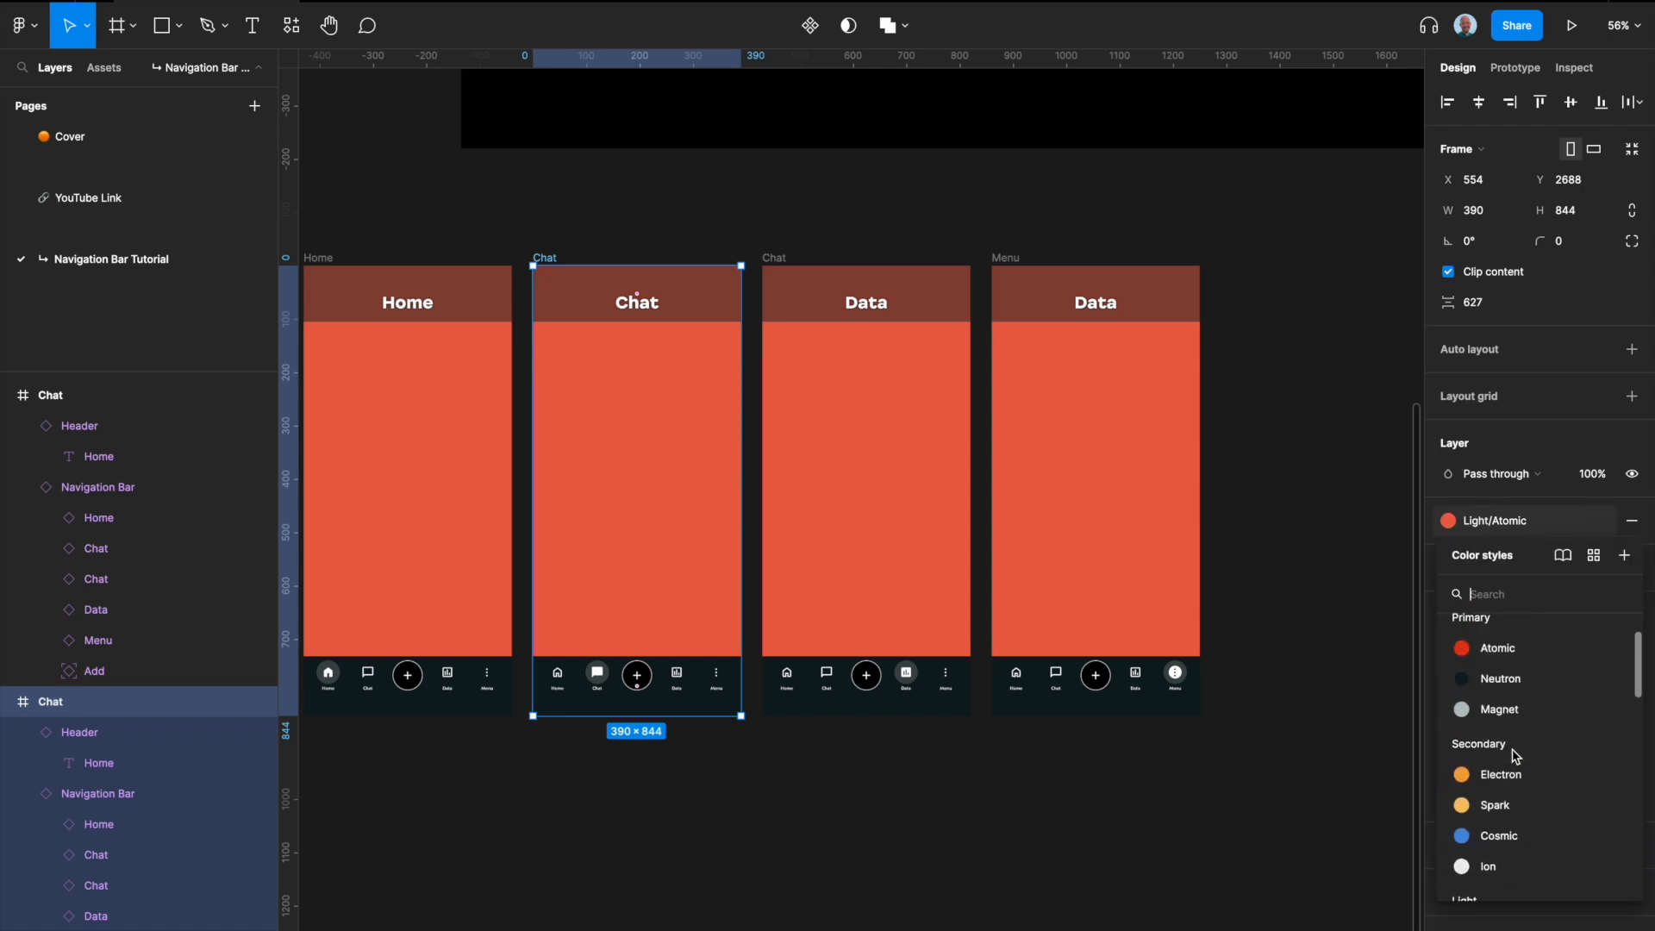
scroll(1509, 787, up, 2)
scroll(1512, 759, down, 5)
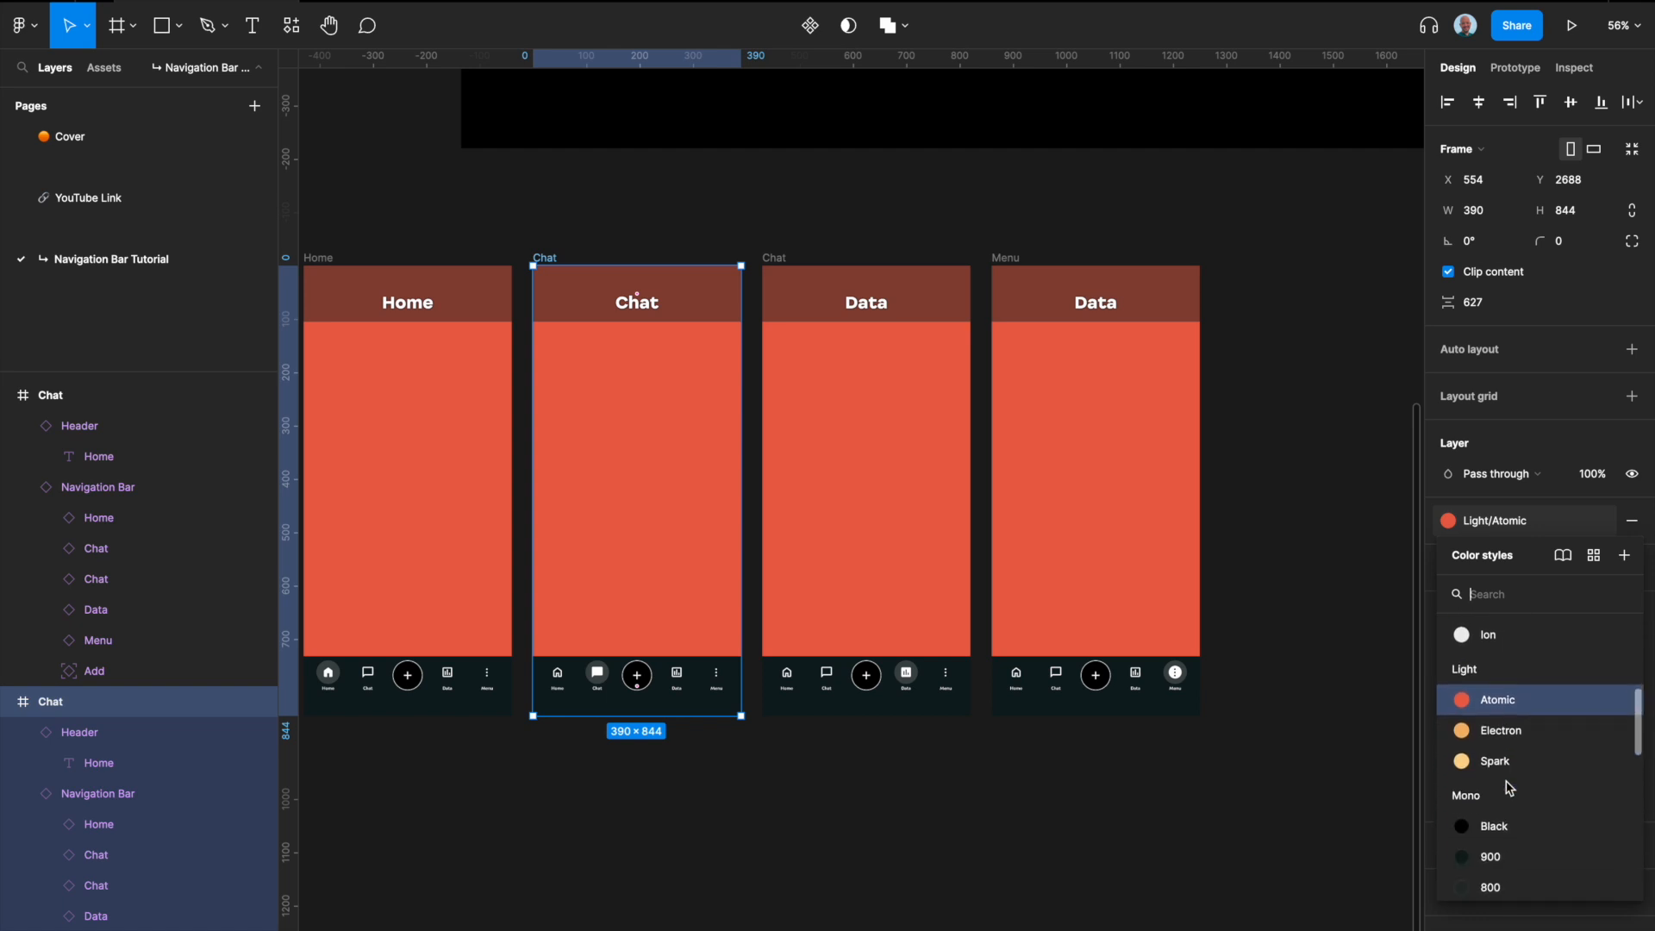
scroll(1513, 728, up, 2)
click(1515, 723)
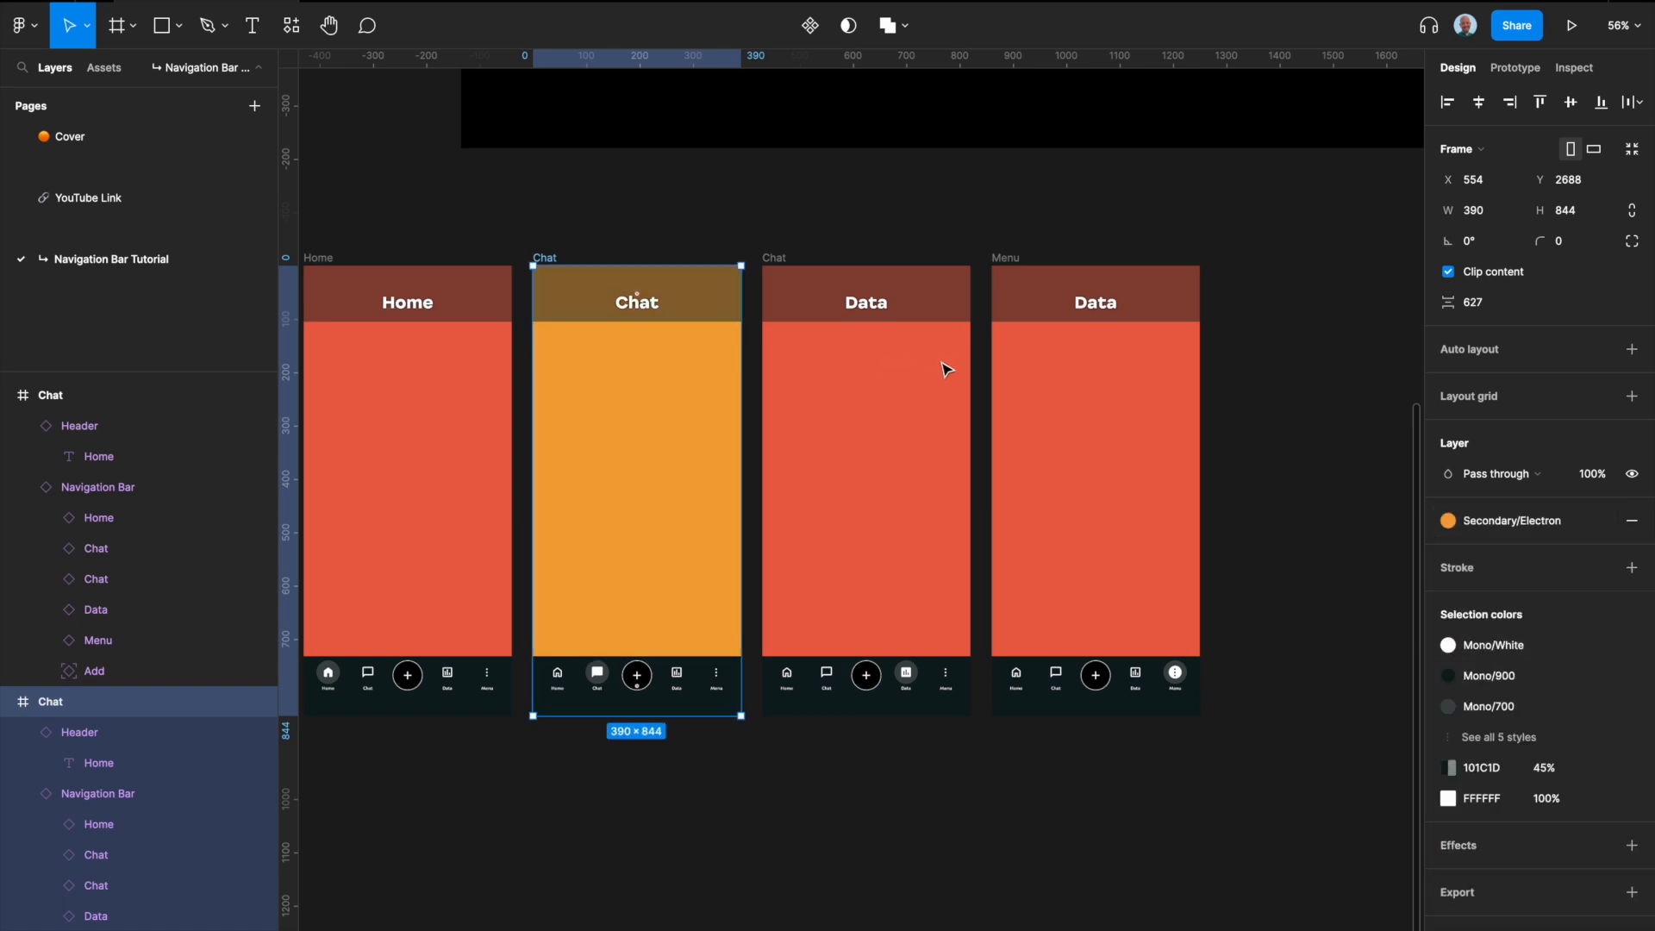
Step: Change the fill of the frame with the Data header to the Secondary Spark color style
click(770, 257)
click(1504, 521)
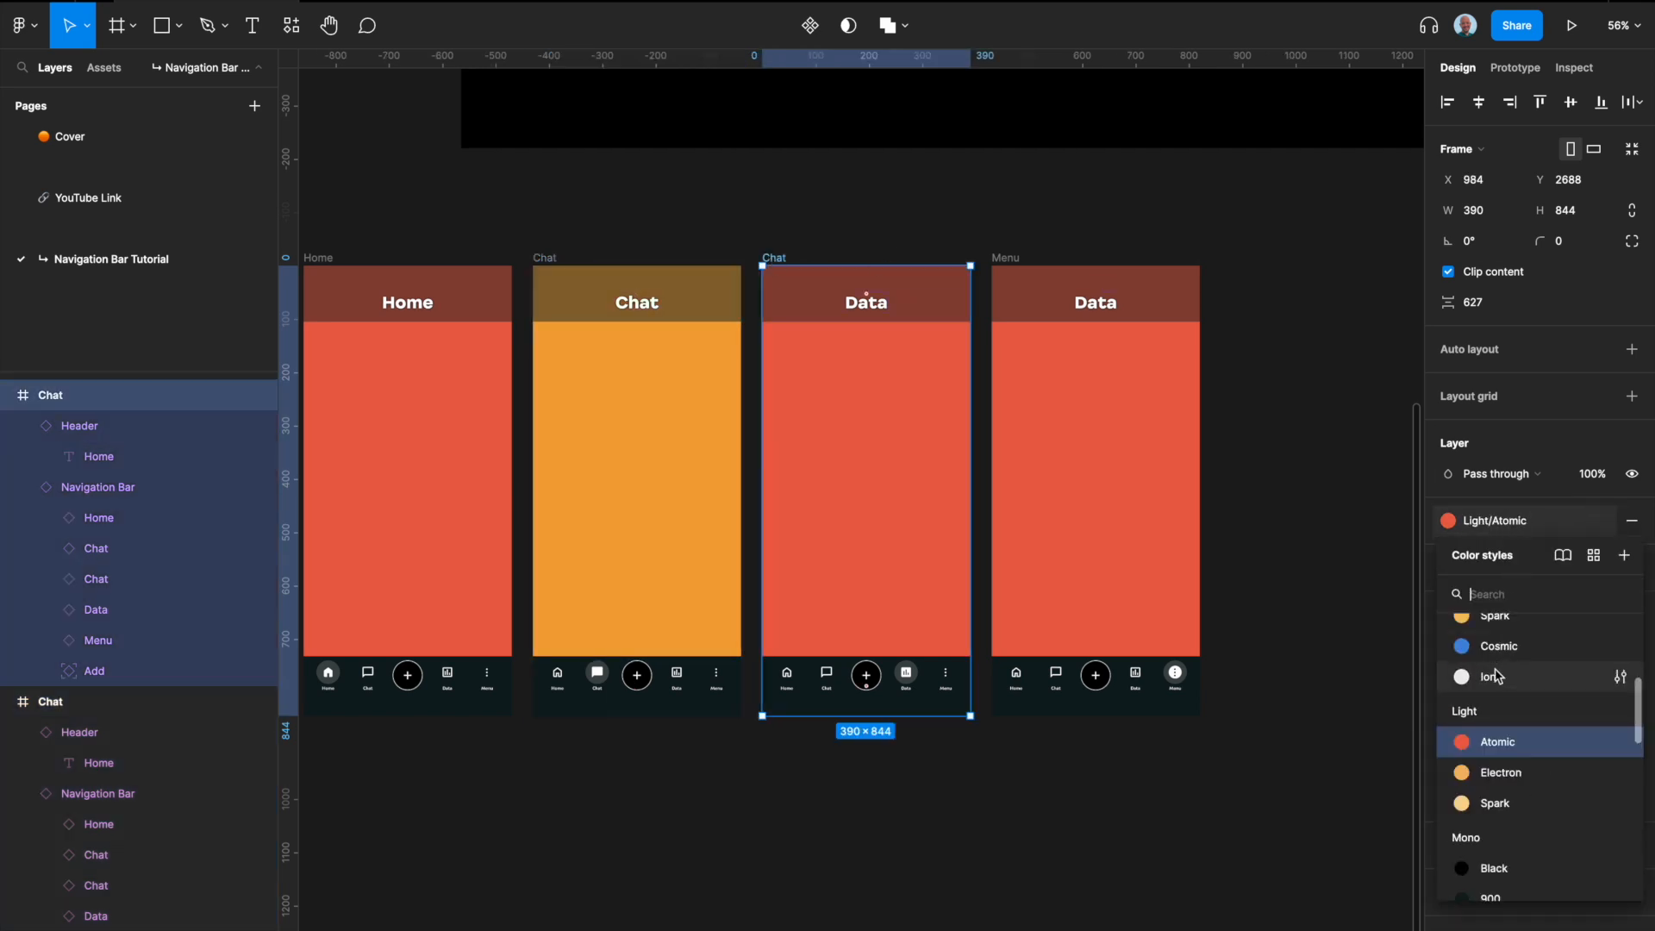
scroll(1517, 794, up, 2)
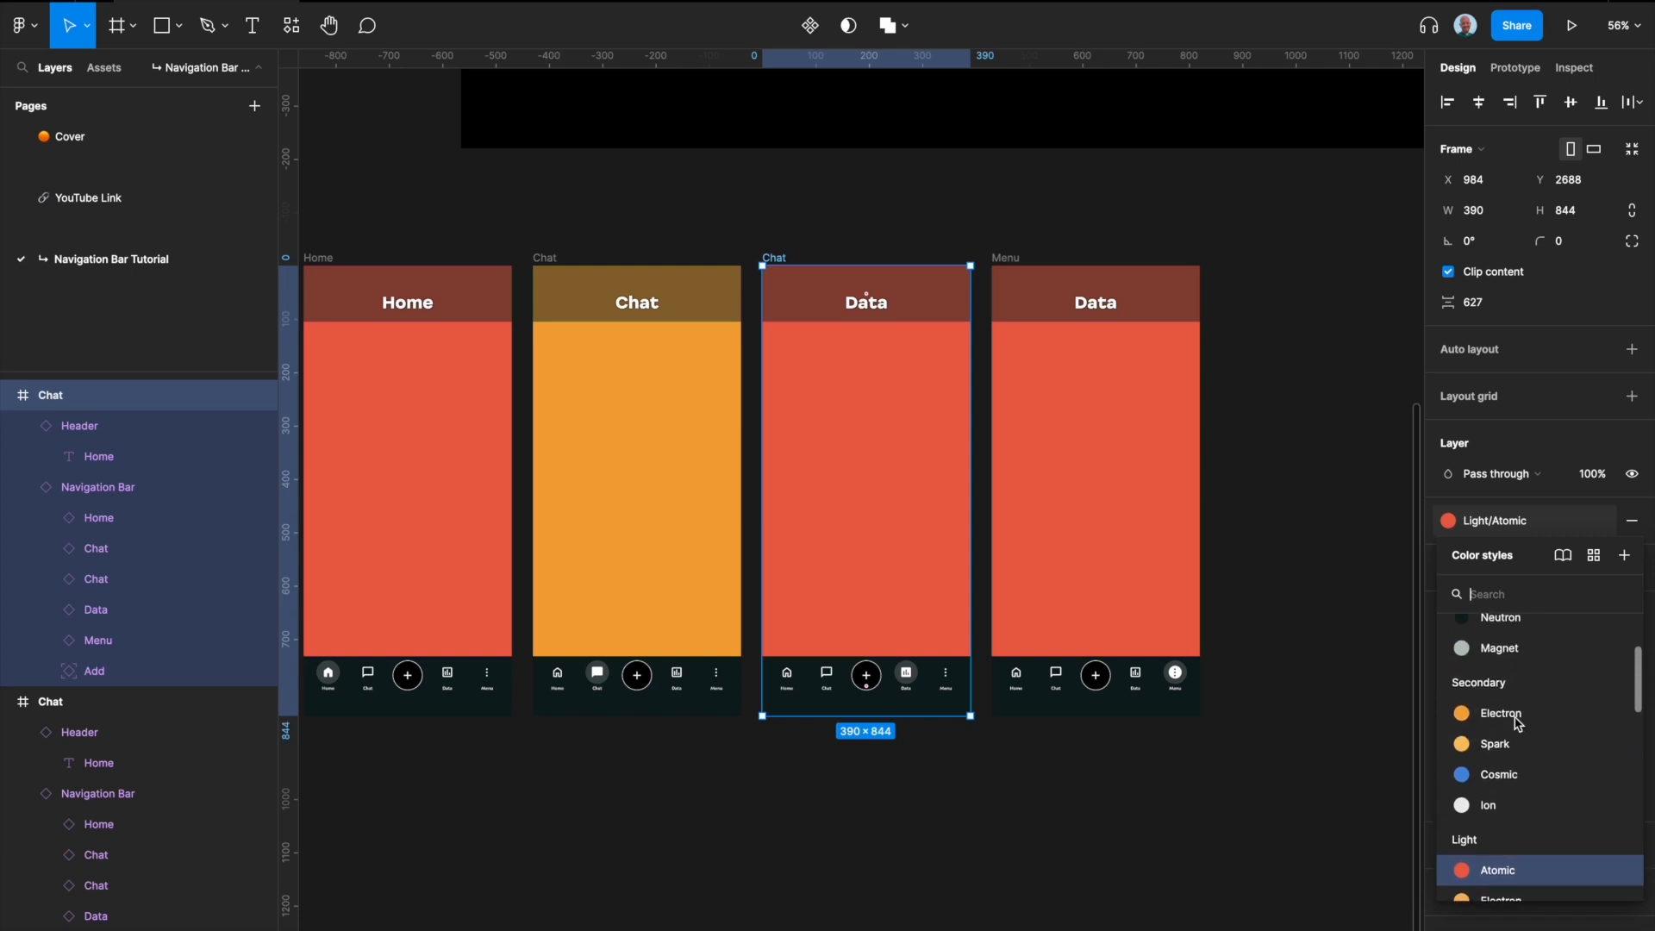
click(1509, 743)
Step: Try the Light/Electron color style as the Menu frame's fill and replace it with Light Spark
click(1007, 259)
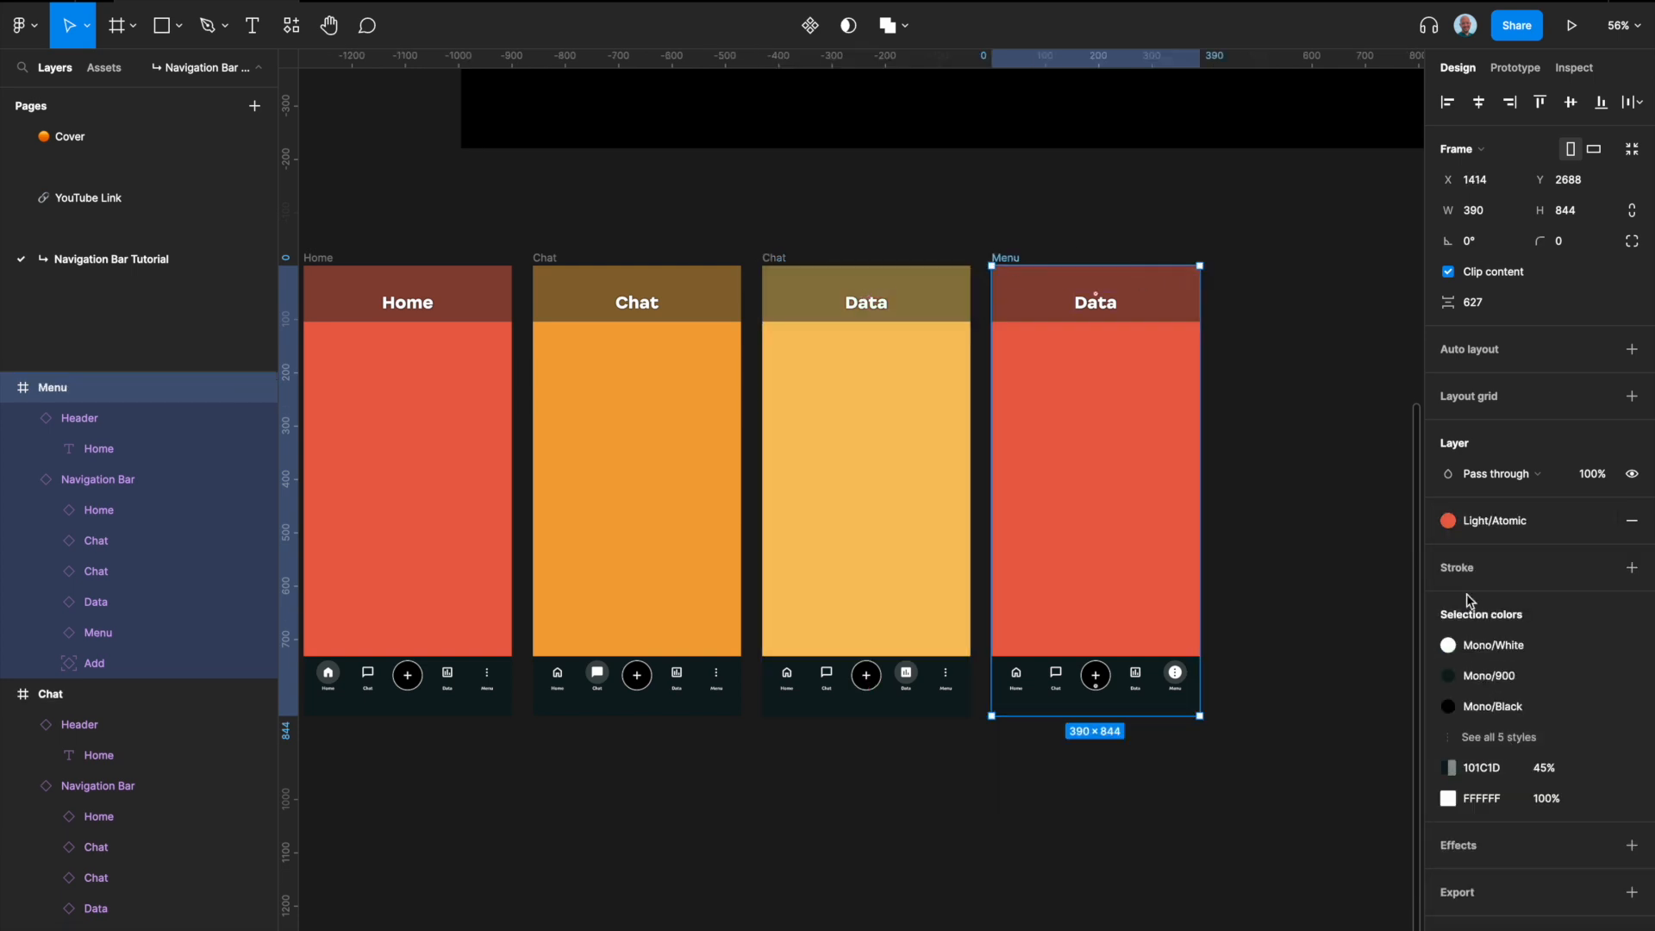
click(1496, 520)
scroll(1498, 741, down, 1)
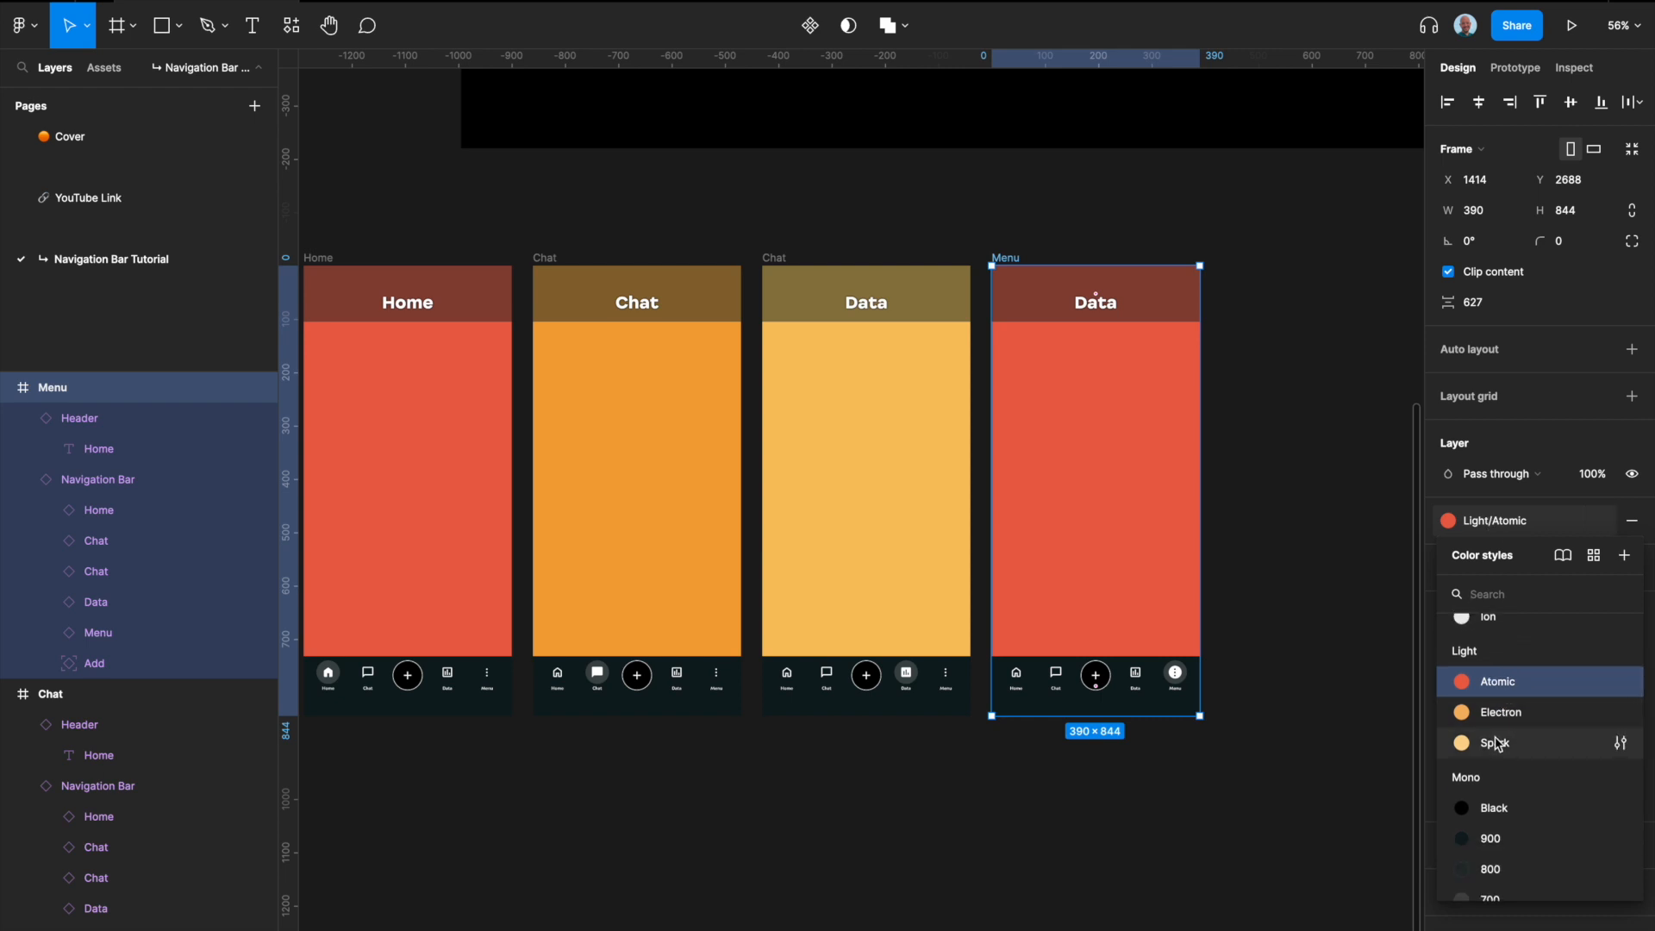
click(1502, 712)
click(1498, 526)
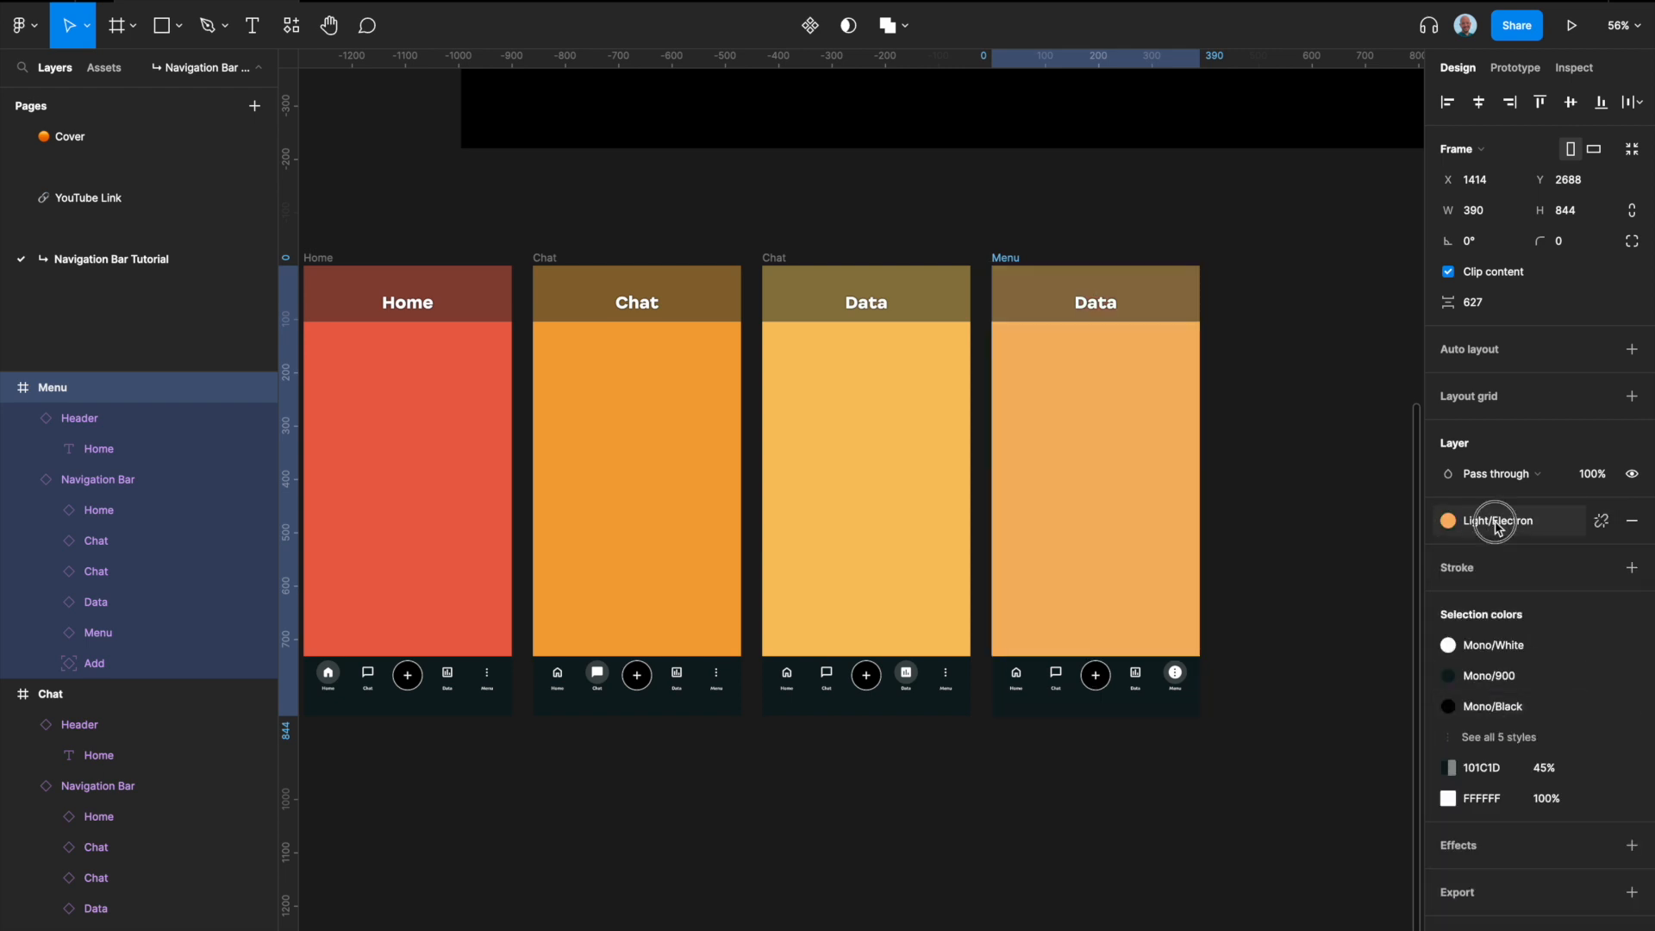
click(1511, 773)
click(1246, 526)
Step: Switch to prototype editing for the four phone screens
scroll(1248, 527, down, 3)
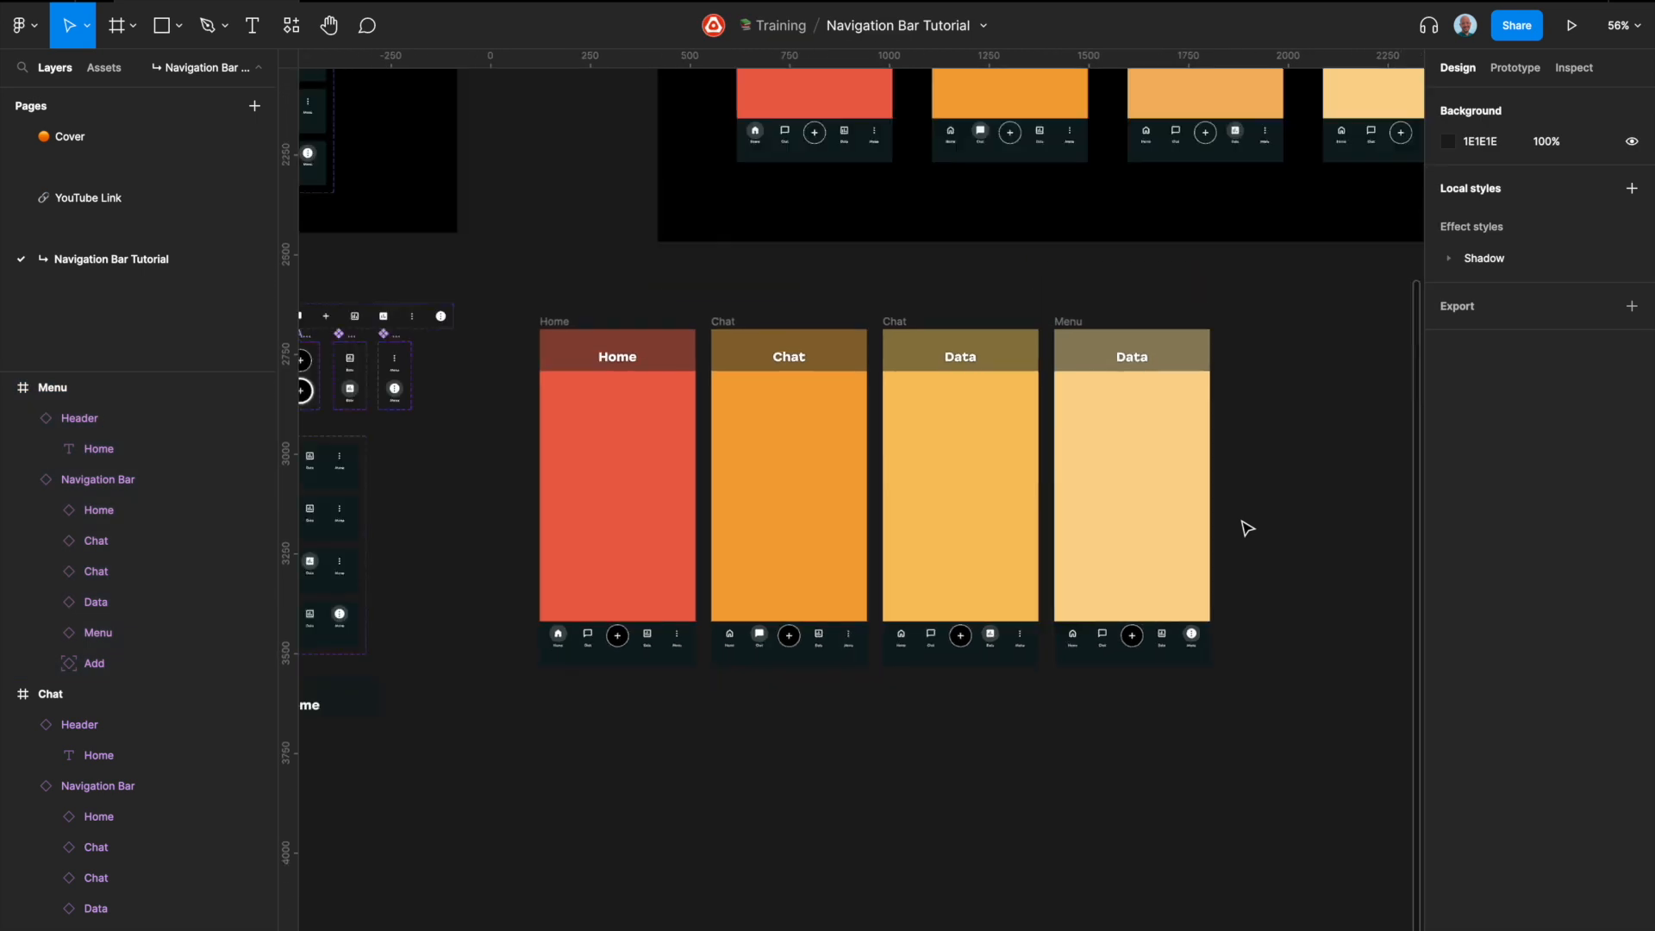
scroll(1248, 528, down, 2)
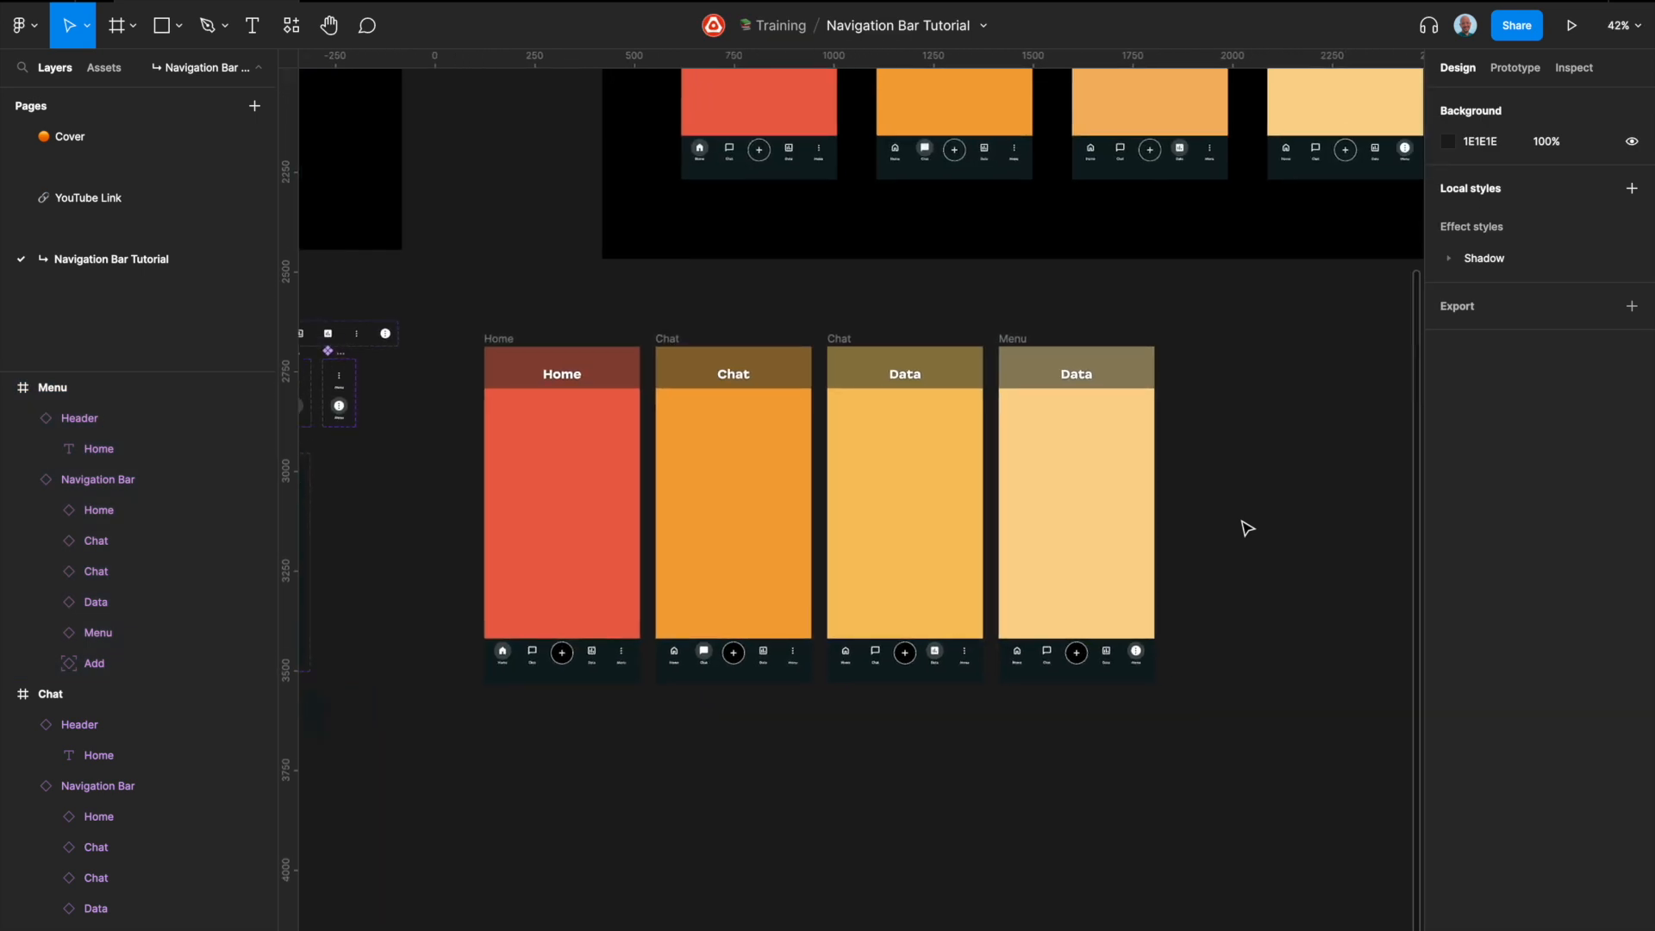
scroll(558, 681, up, 2)
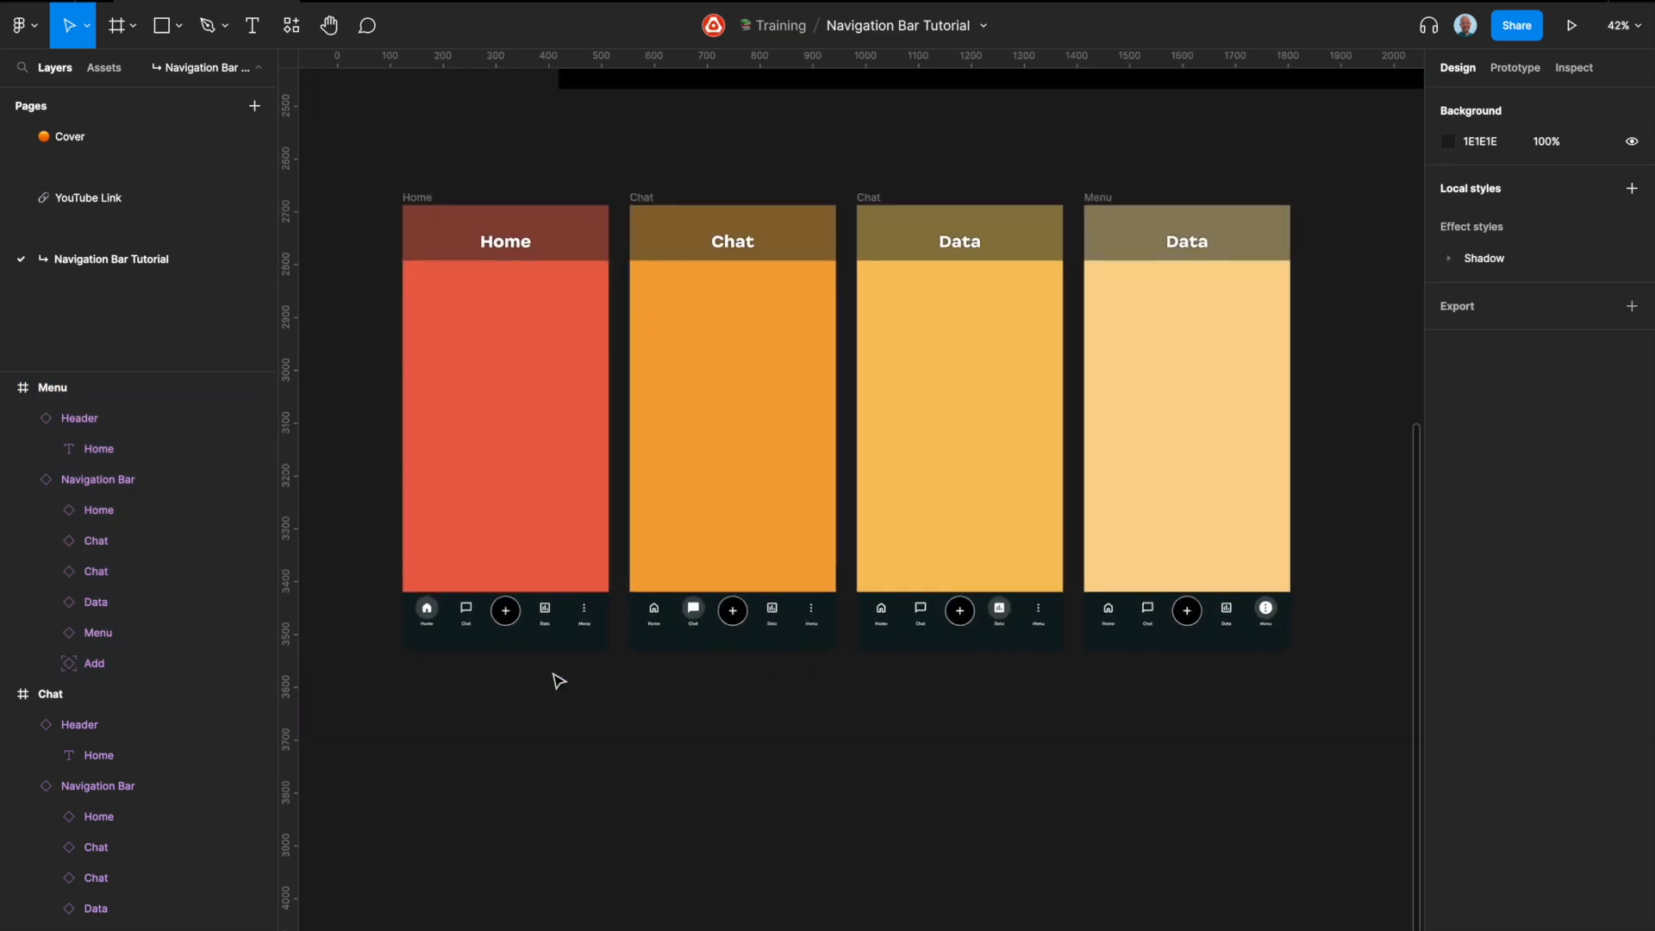
scroll(559, 682, up, 1)
scroll(559, 681, left, 1)
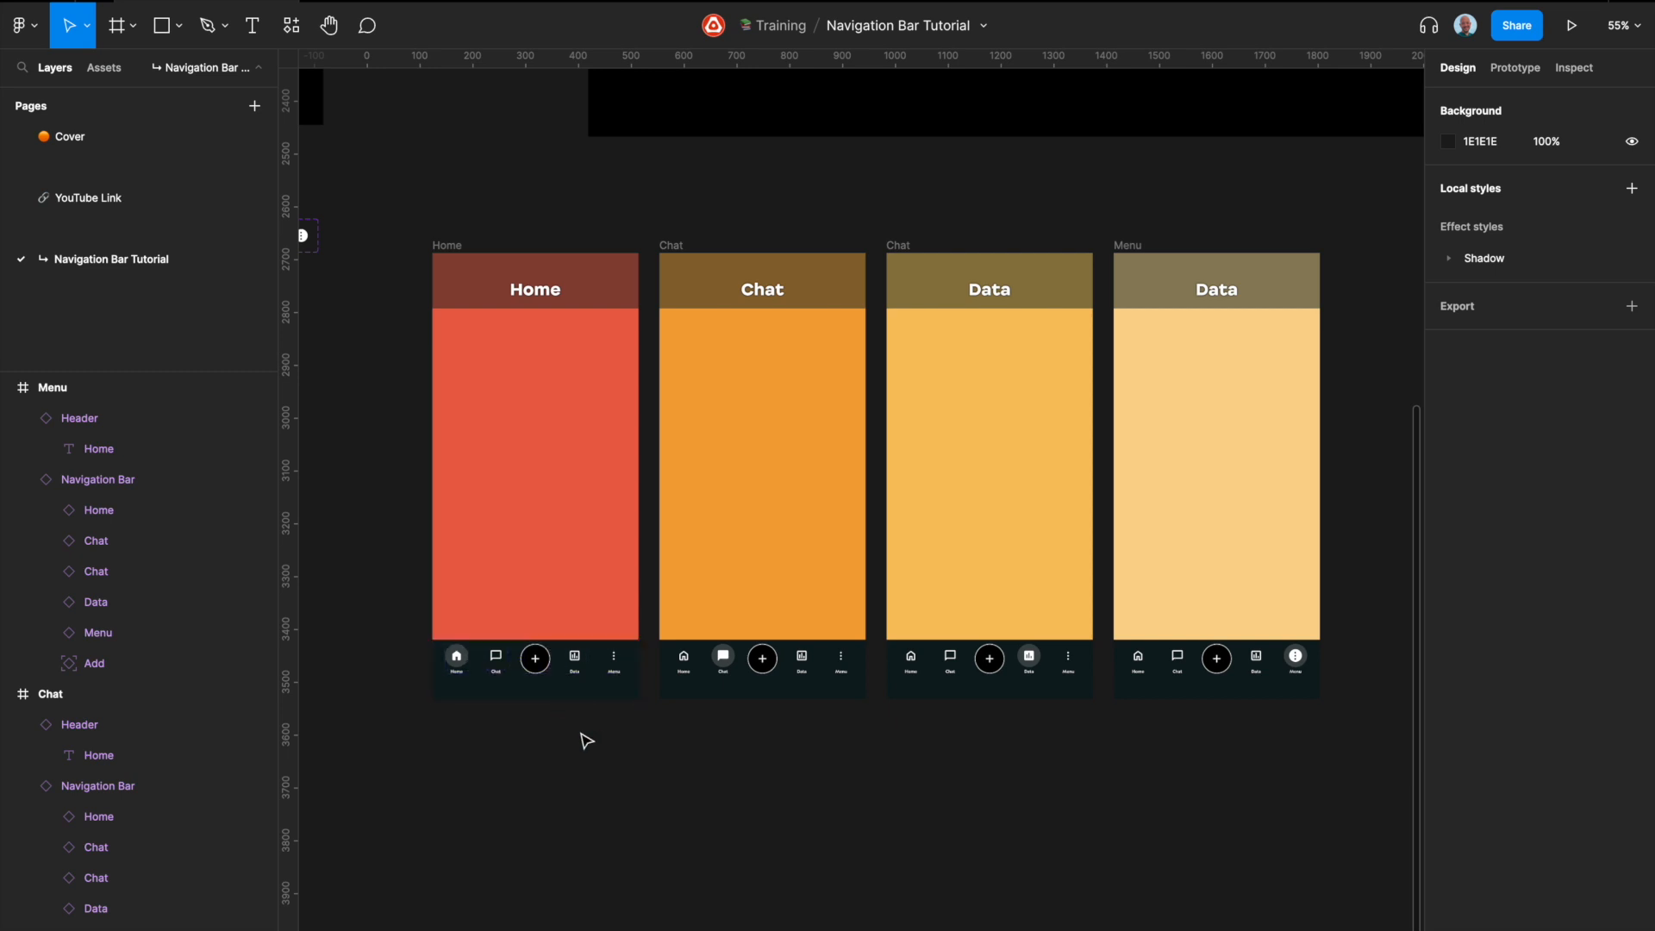
click(1516, 69)
click(451, 649)
scroll(473, 647, up, 2)
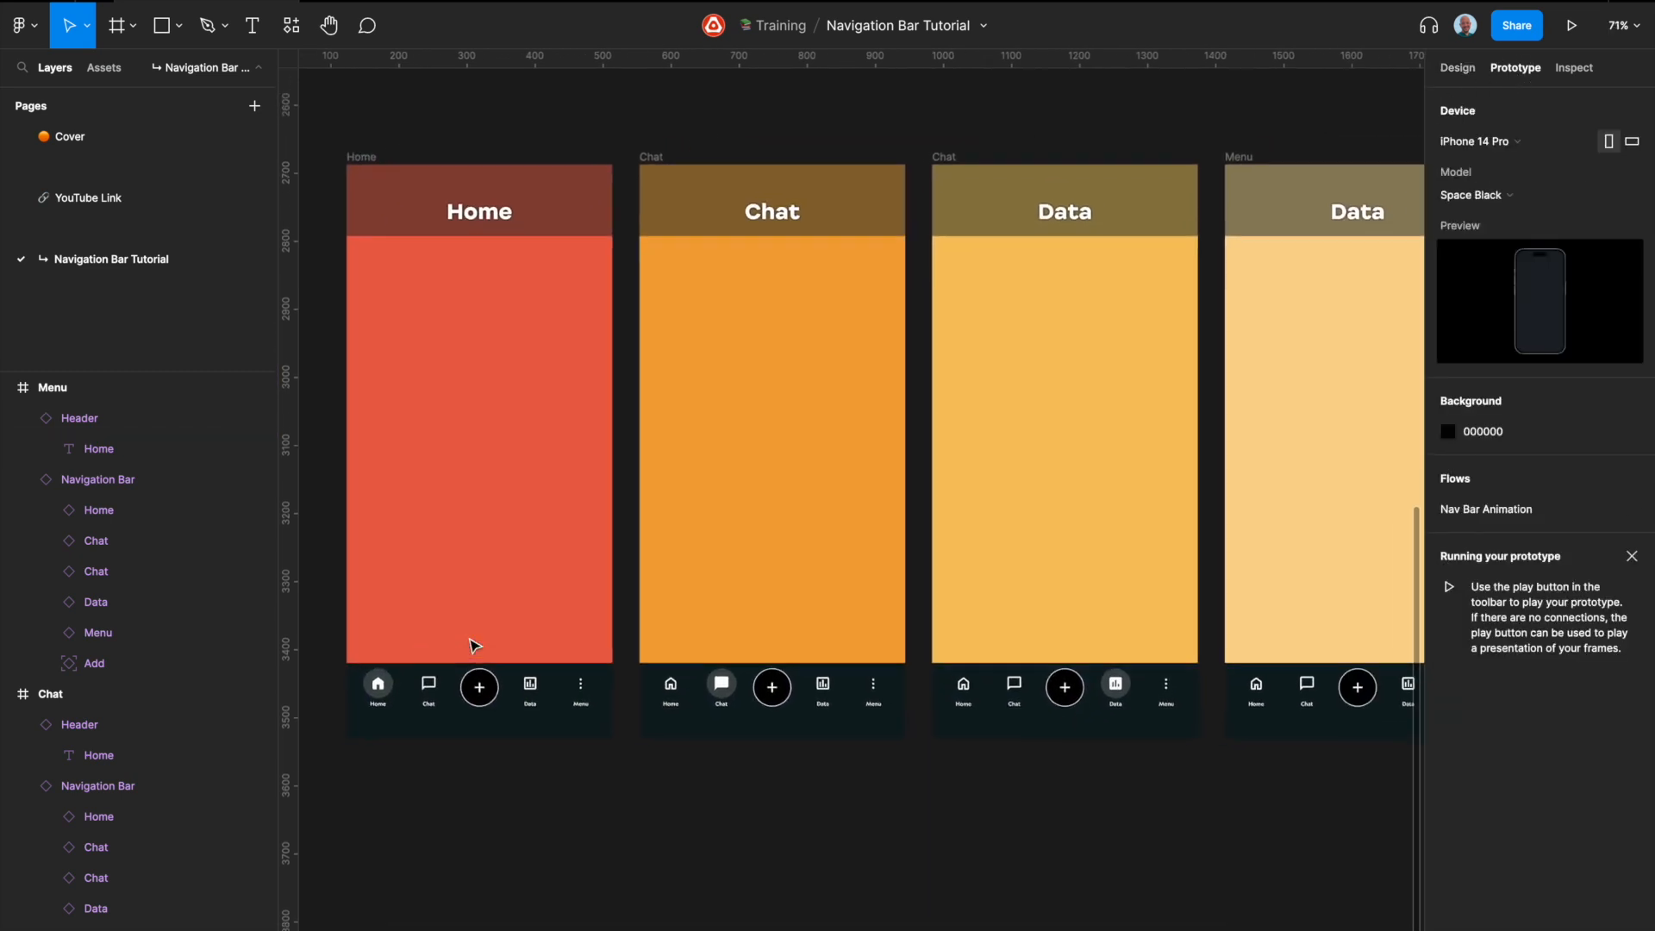
Step: Link the Chat, Data and Menu icons in the Home screen's navigation bar to their matching frames
click(426, 701)
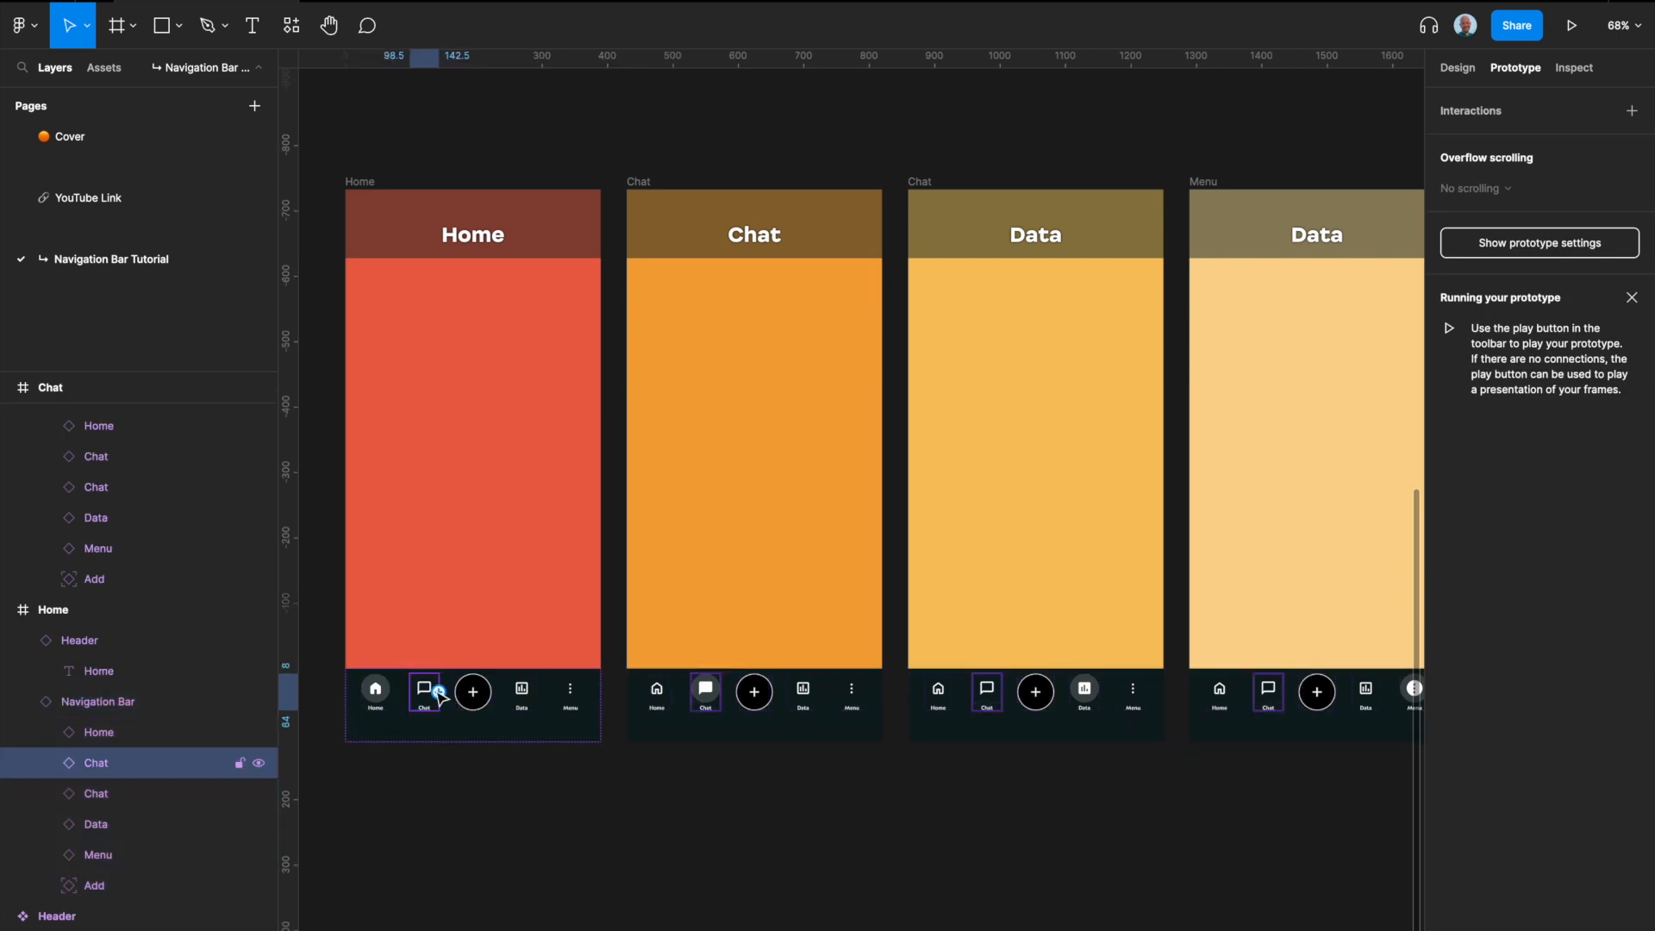
drag(440, 694, 718, 578)
click(521, 689)
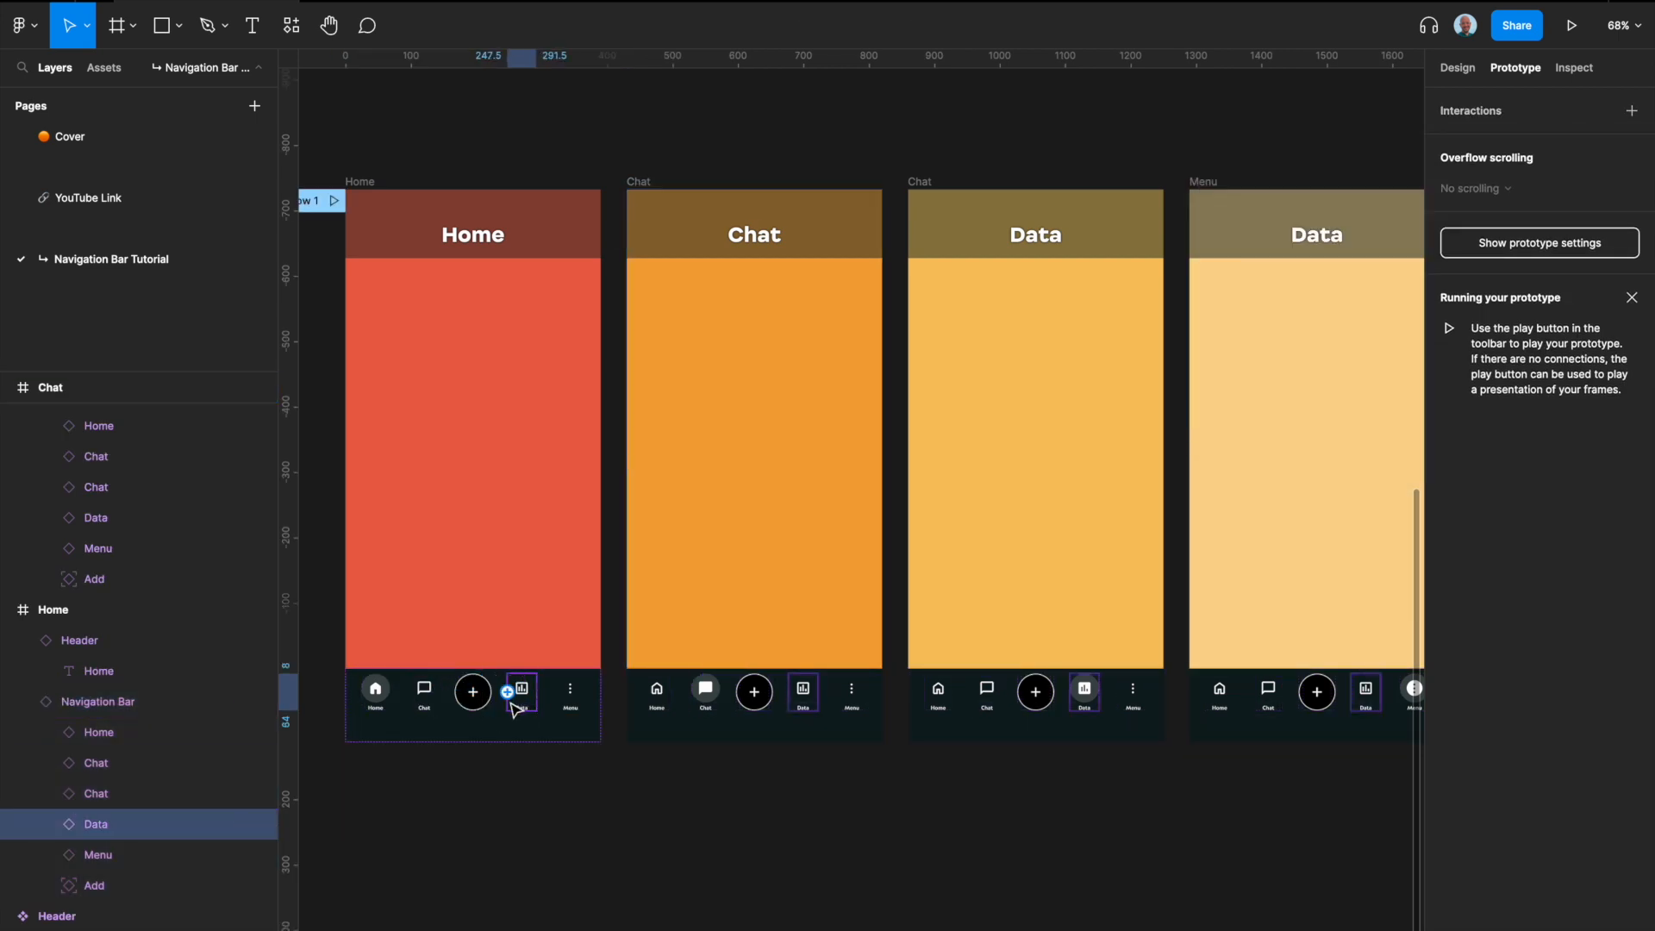
drag(539, 695, 1064, 587)
click(580, 699)
drag(584, 692, 1235, 590)
Step: Link the Home icon in the Chat screen's navigation bar back to the Home frame
click(658, 697)
click(658, 691)
drag(672, 692, 541, 646)
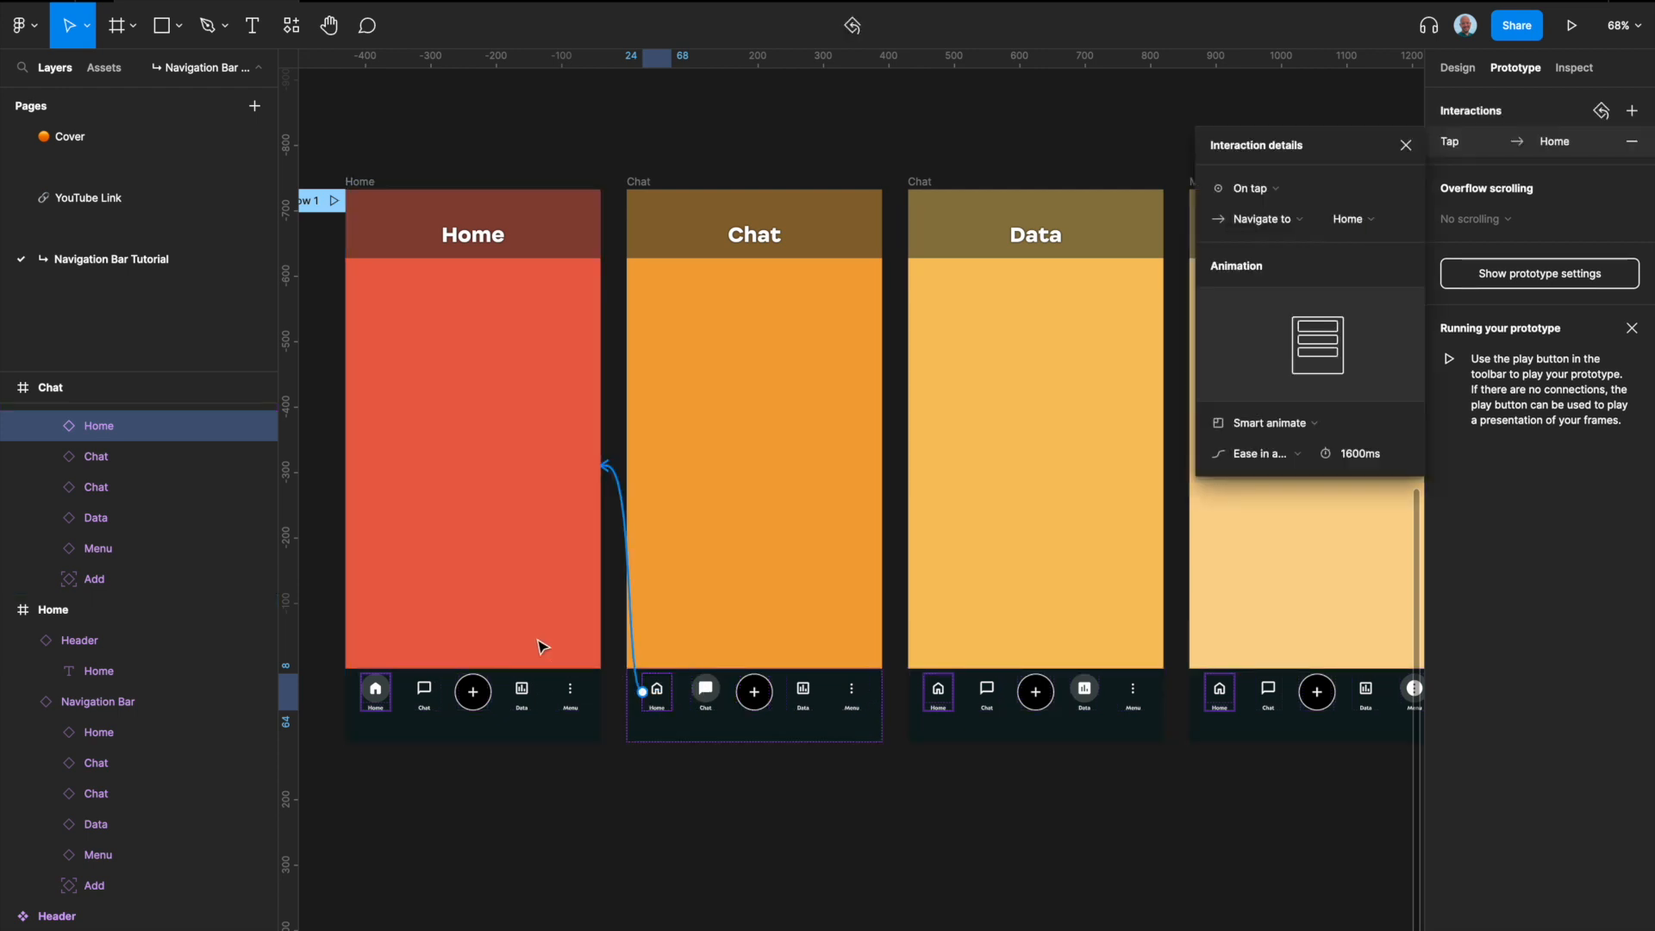
Step: Undo all the prototype connections made between the screens
key(super+z)
key(super+z)
key(super+z)
key(super+z)
key(super+z)
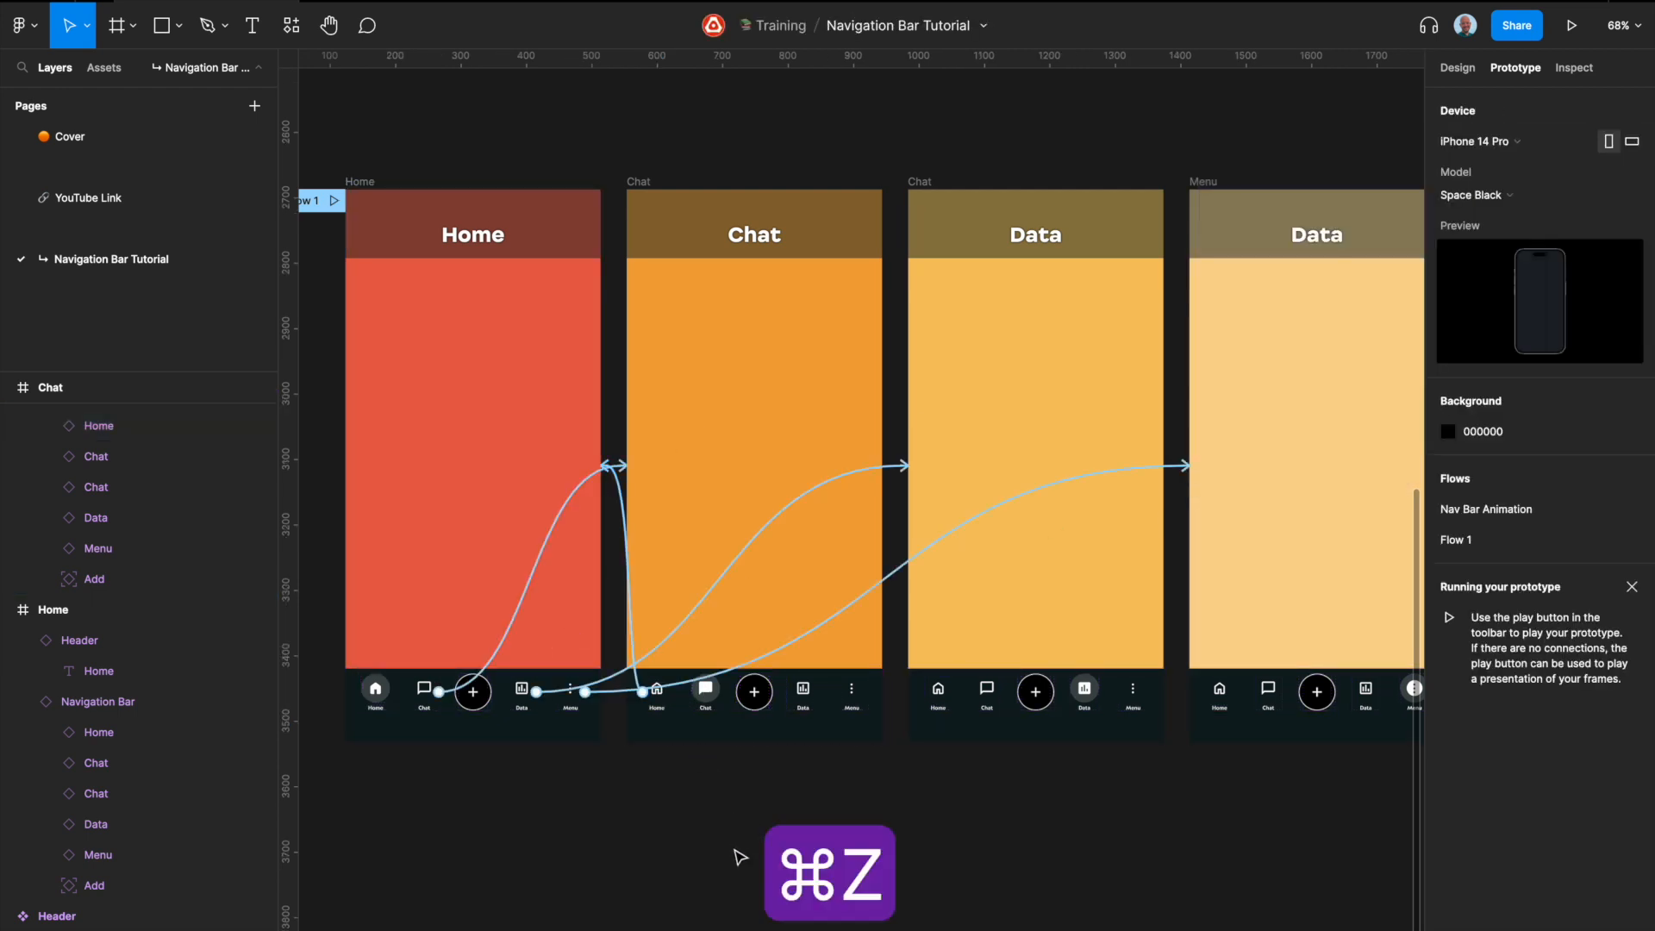
key(super+z)
key(super+z)
key(super+z)
key(super+z)
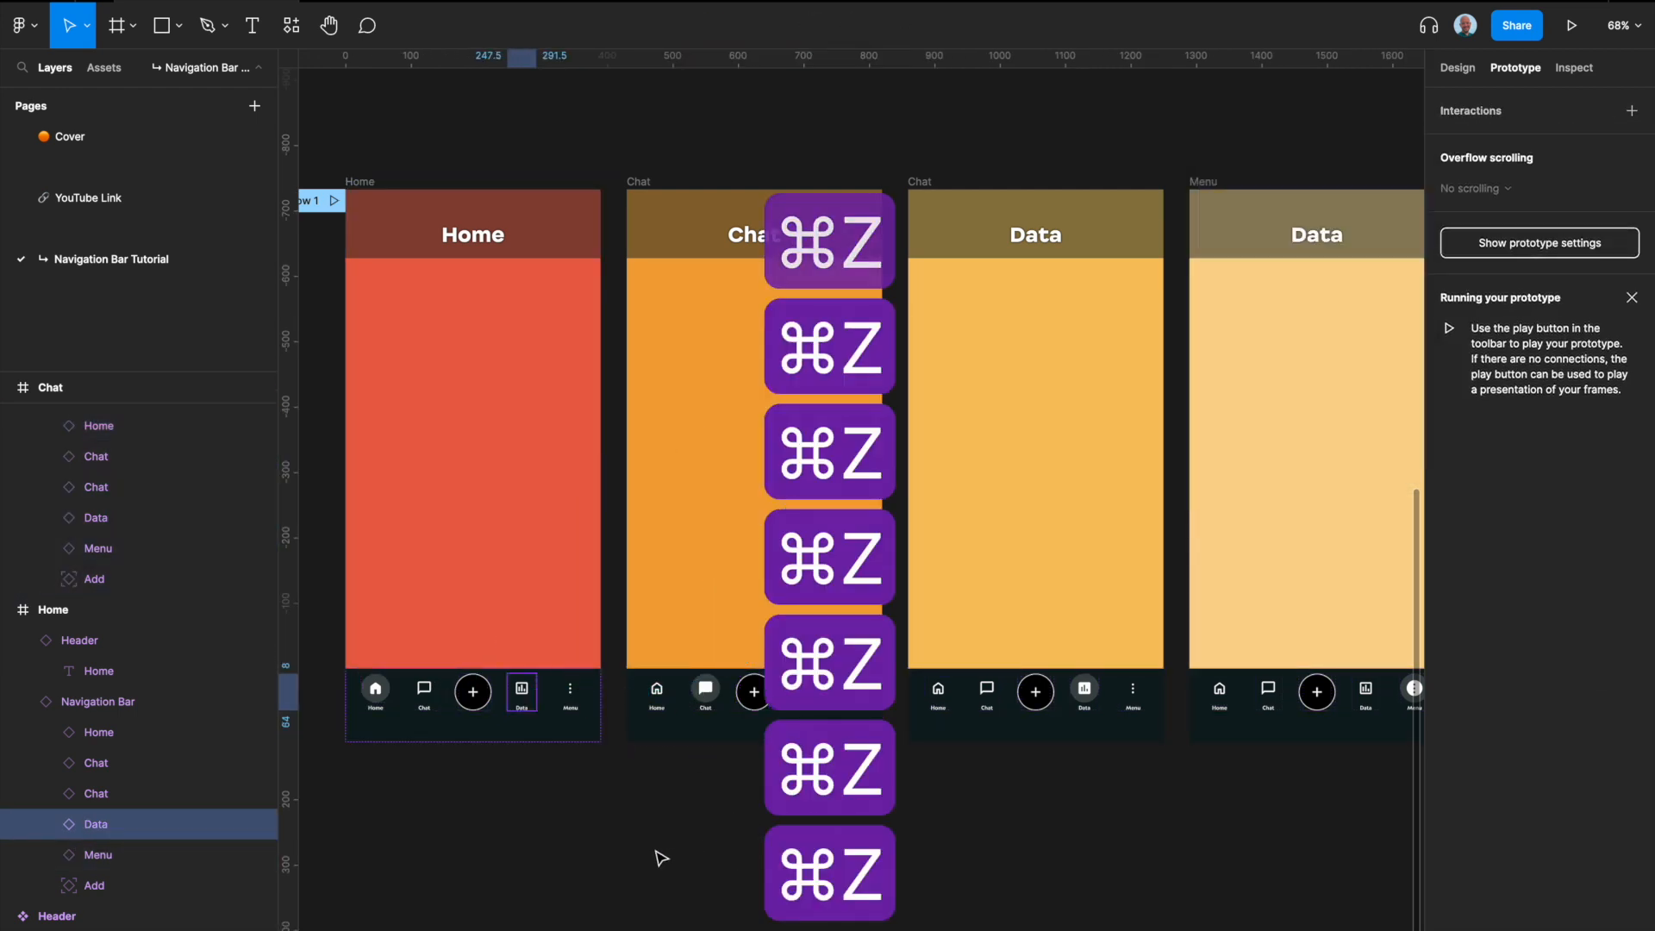
click(634, 834)
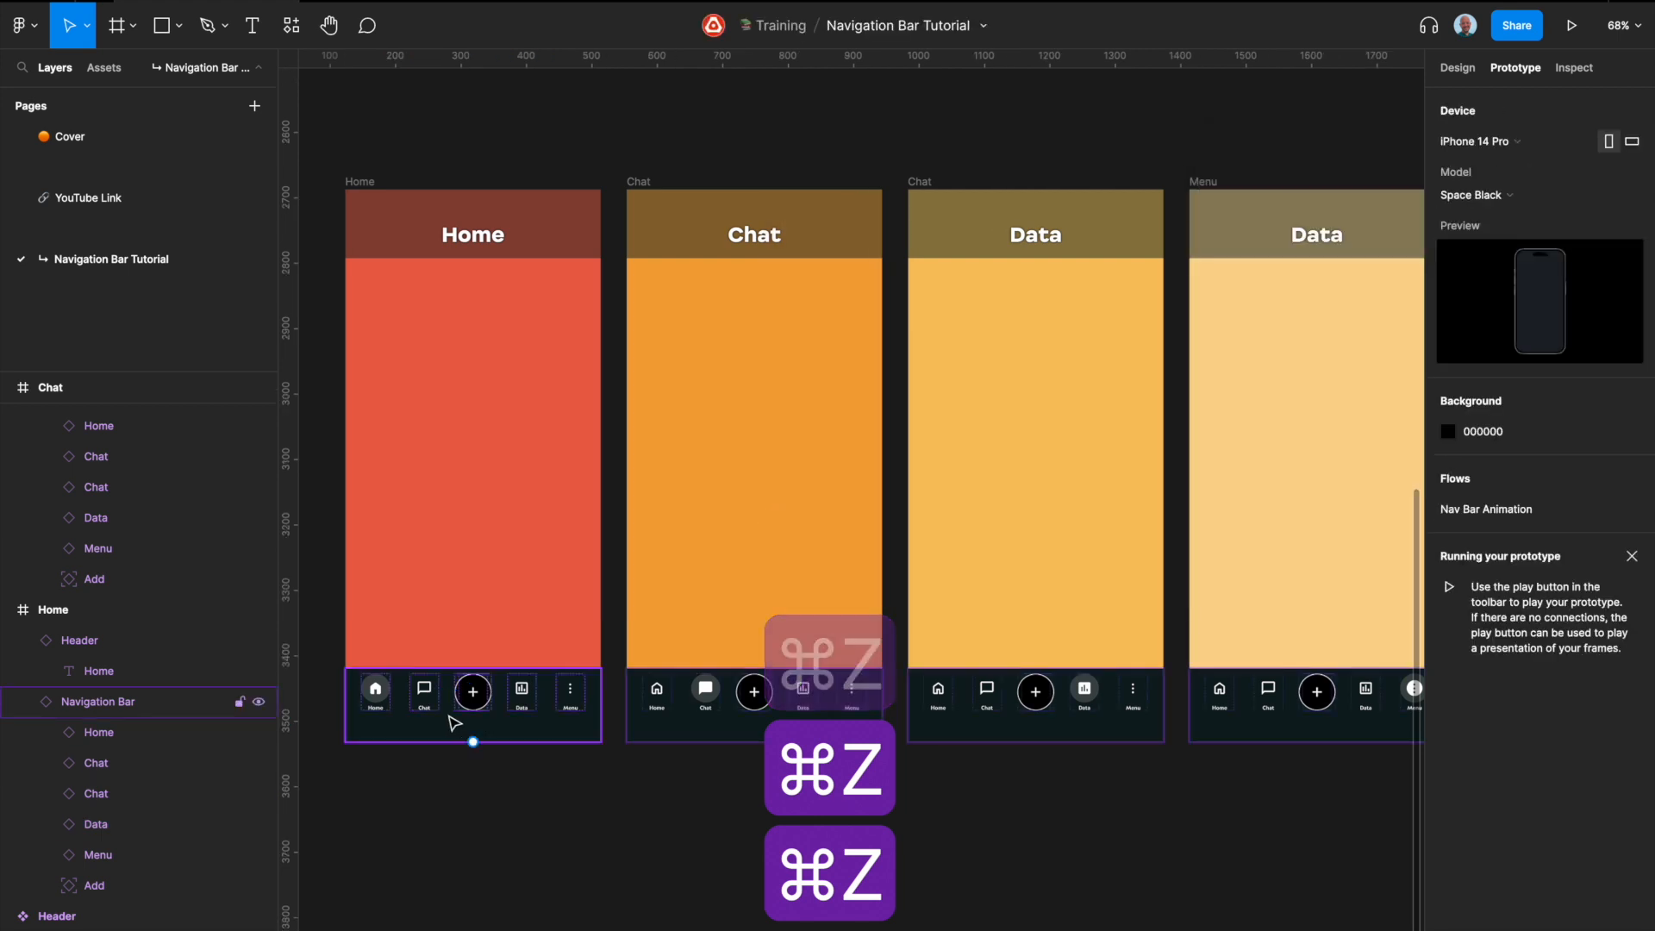
key(super+z)
Step: Link the Home screen's Chat icon to the Chat frame and set its Smart animate transition to Ease out, 300 ms
click(425, 697)
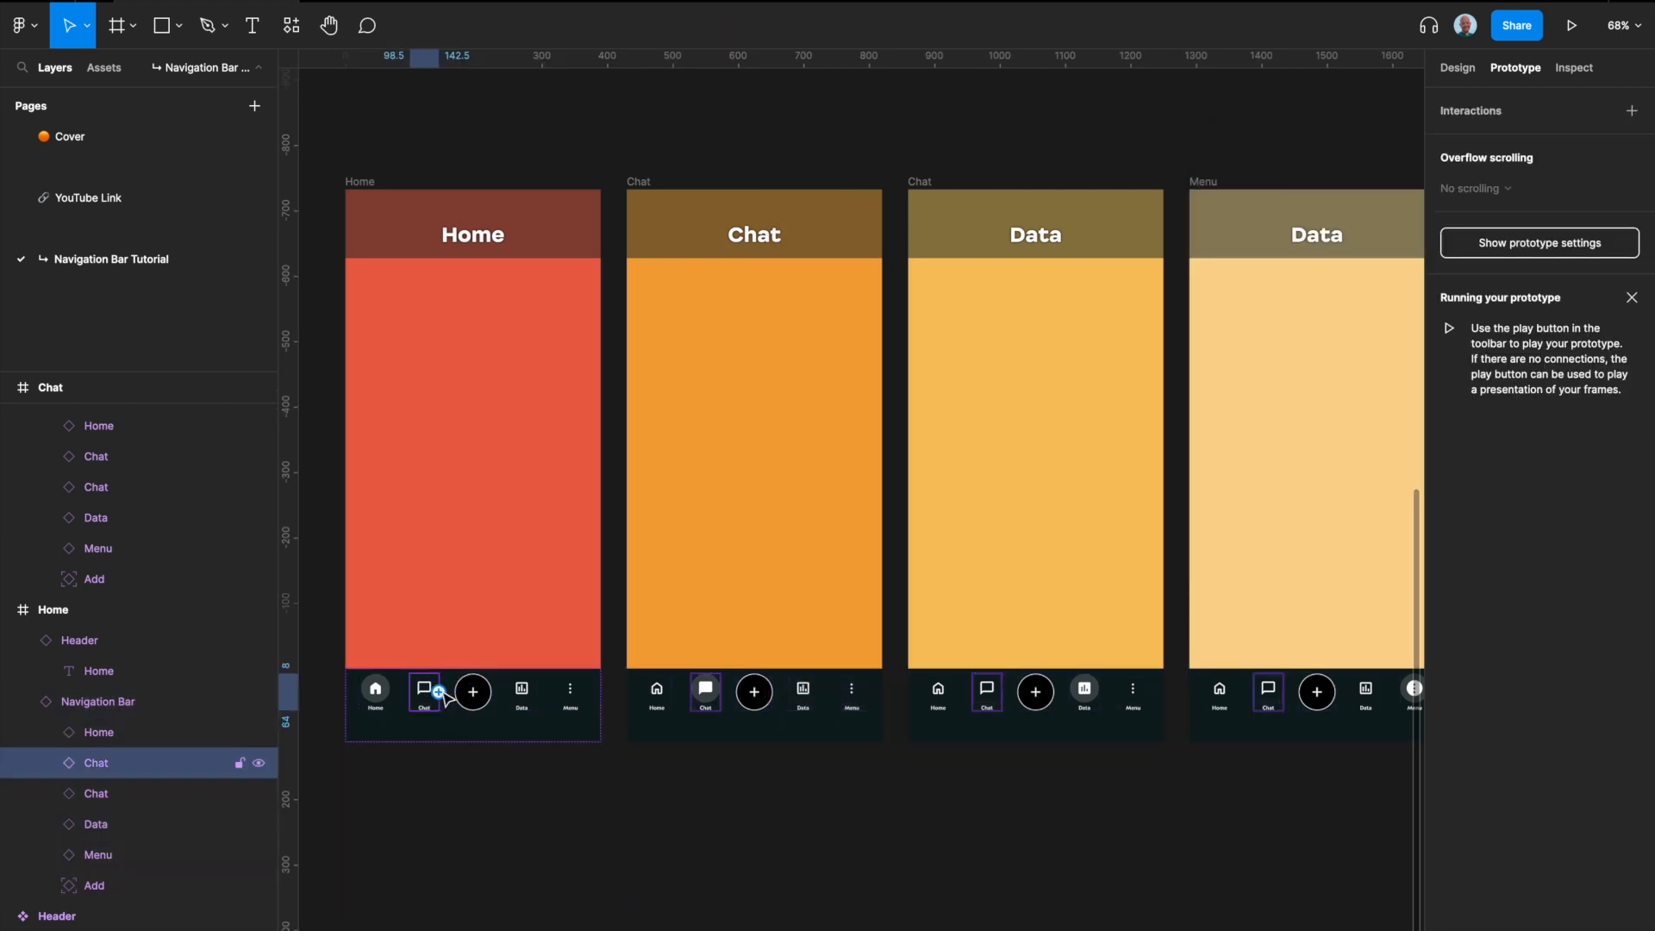
drag(439, 692, 752, 574)
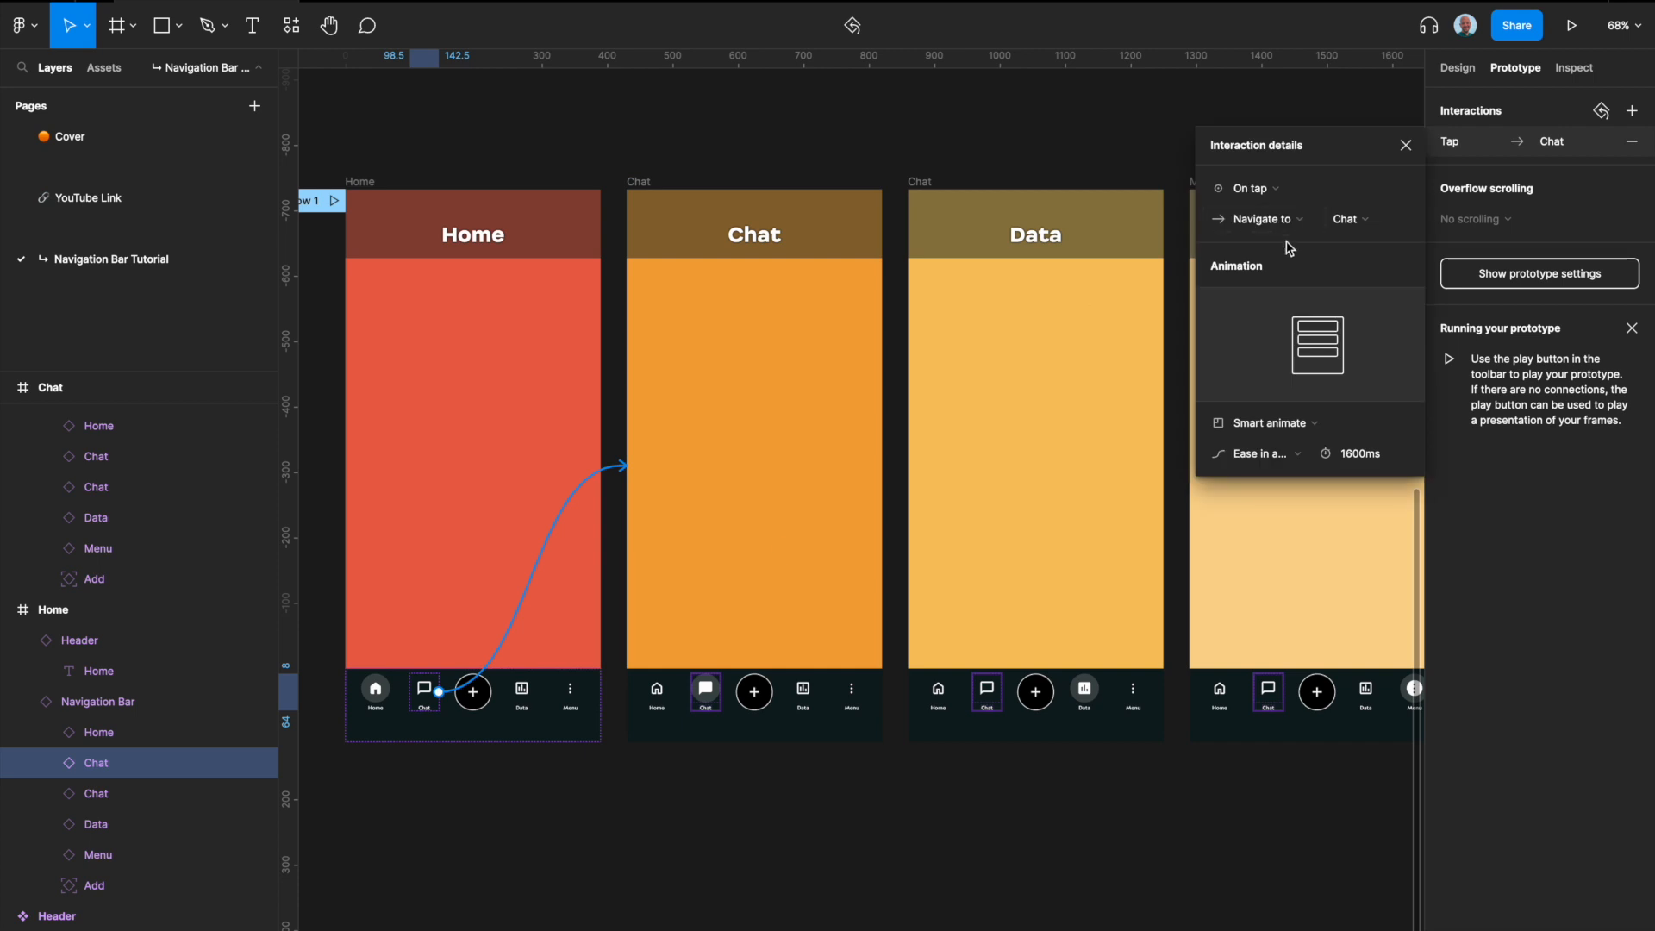
click(1381, 468)
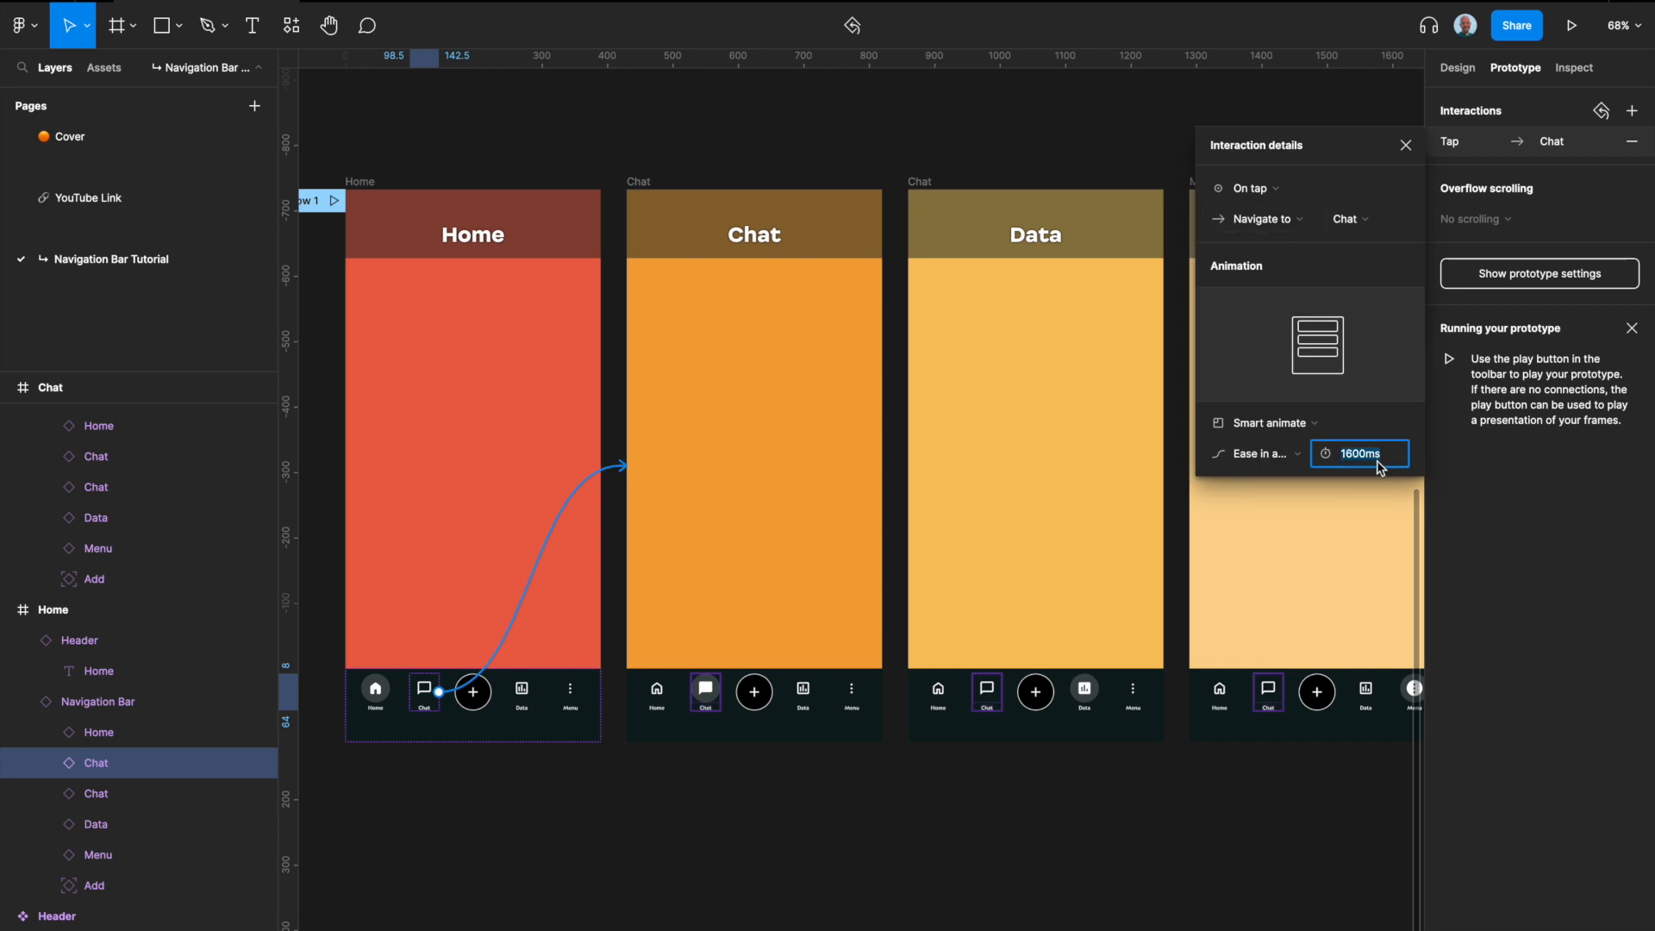
text(300)
key(Return)
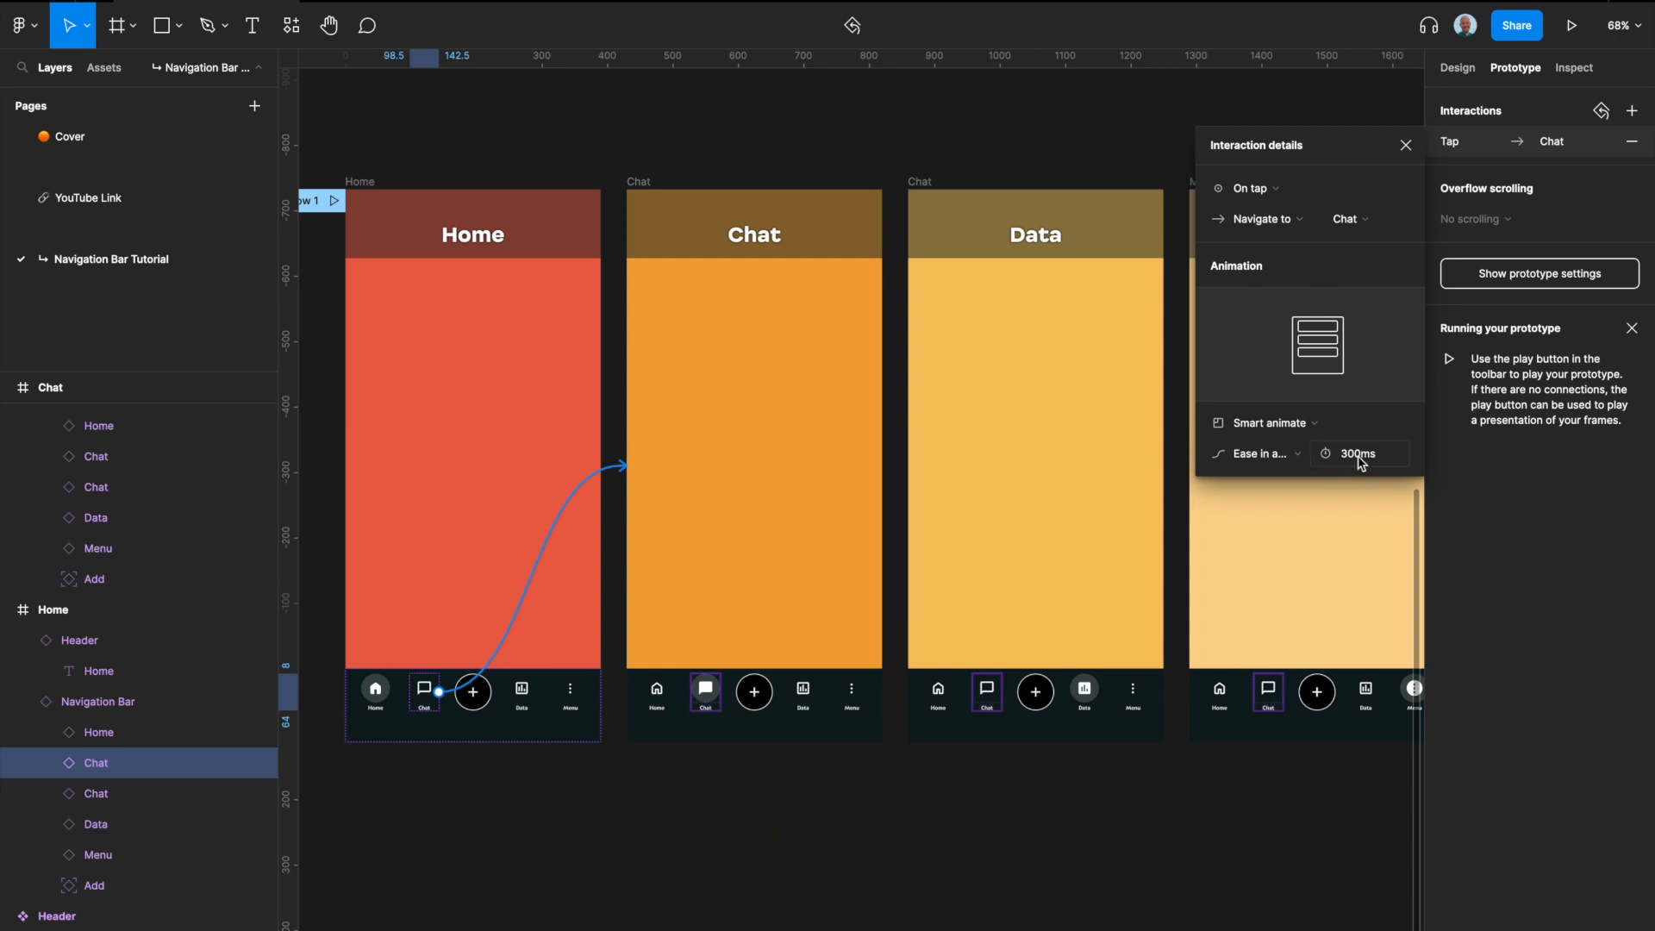
click(1294, 456)
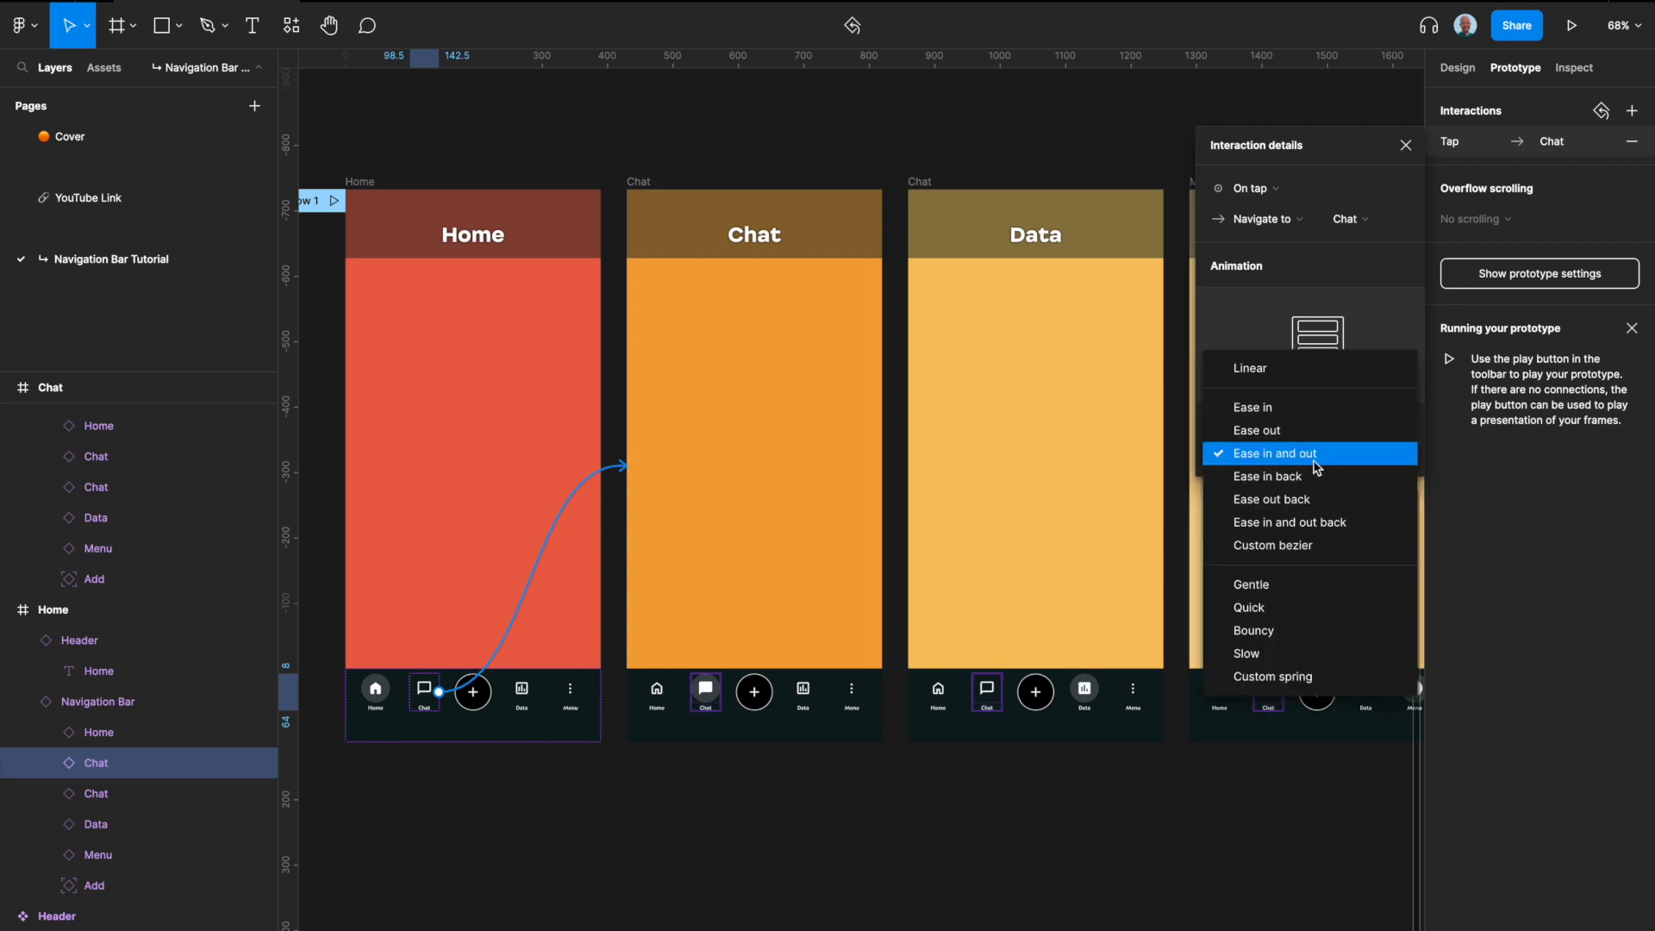
click(1277, 430)
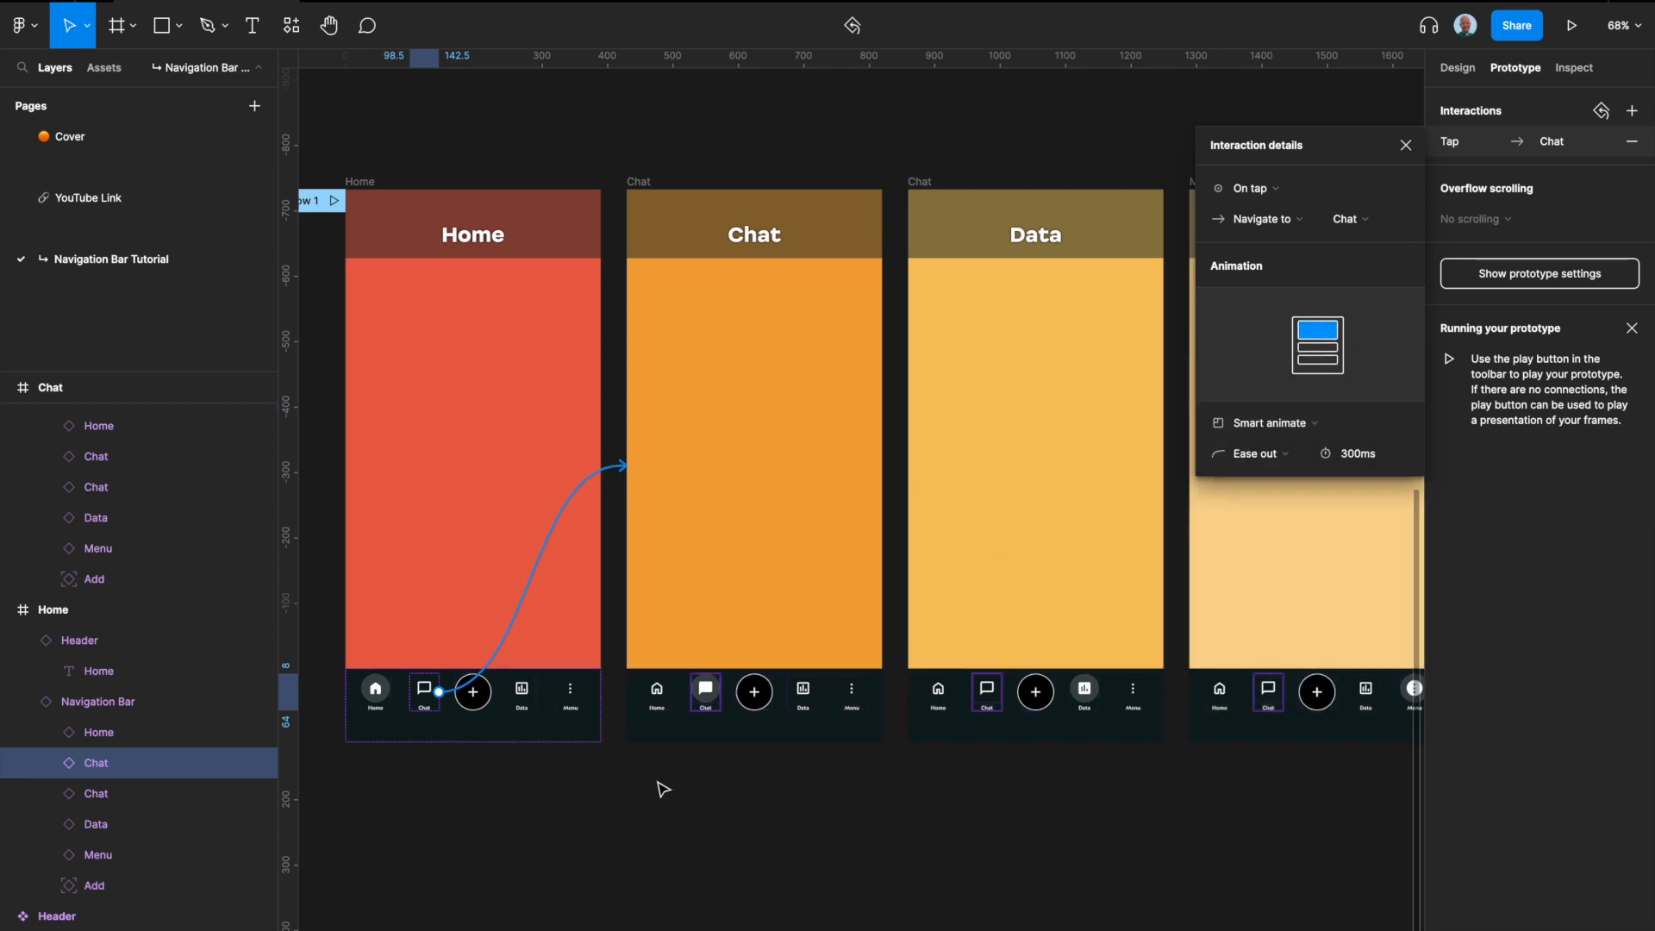
click(615, 770)
Step: Link the Data and Menu icons in the Home screen's navigation bar to the Data screen and the Menu frame
click(525, 697)
click(534, 695)
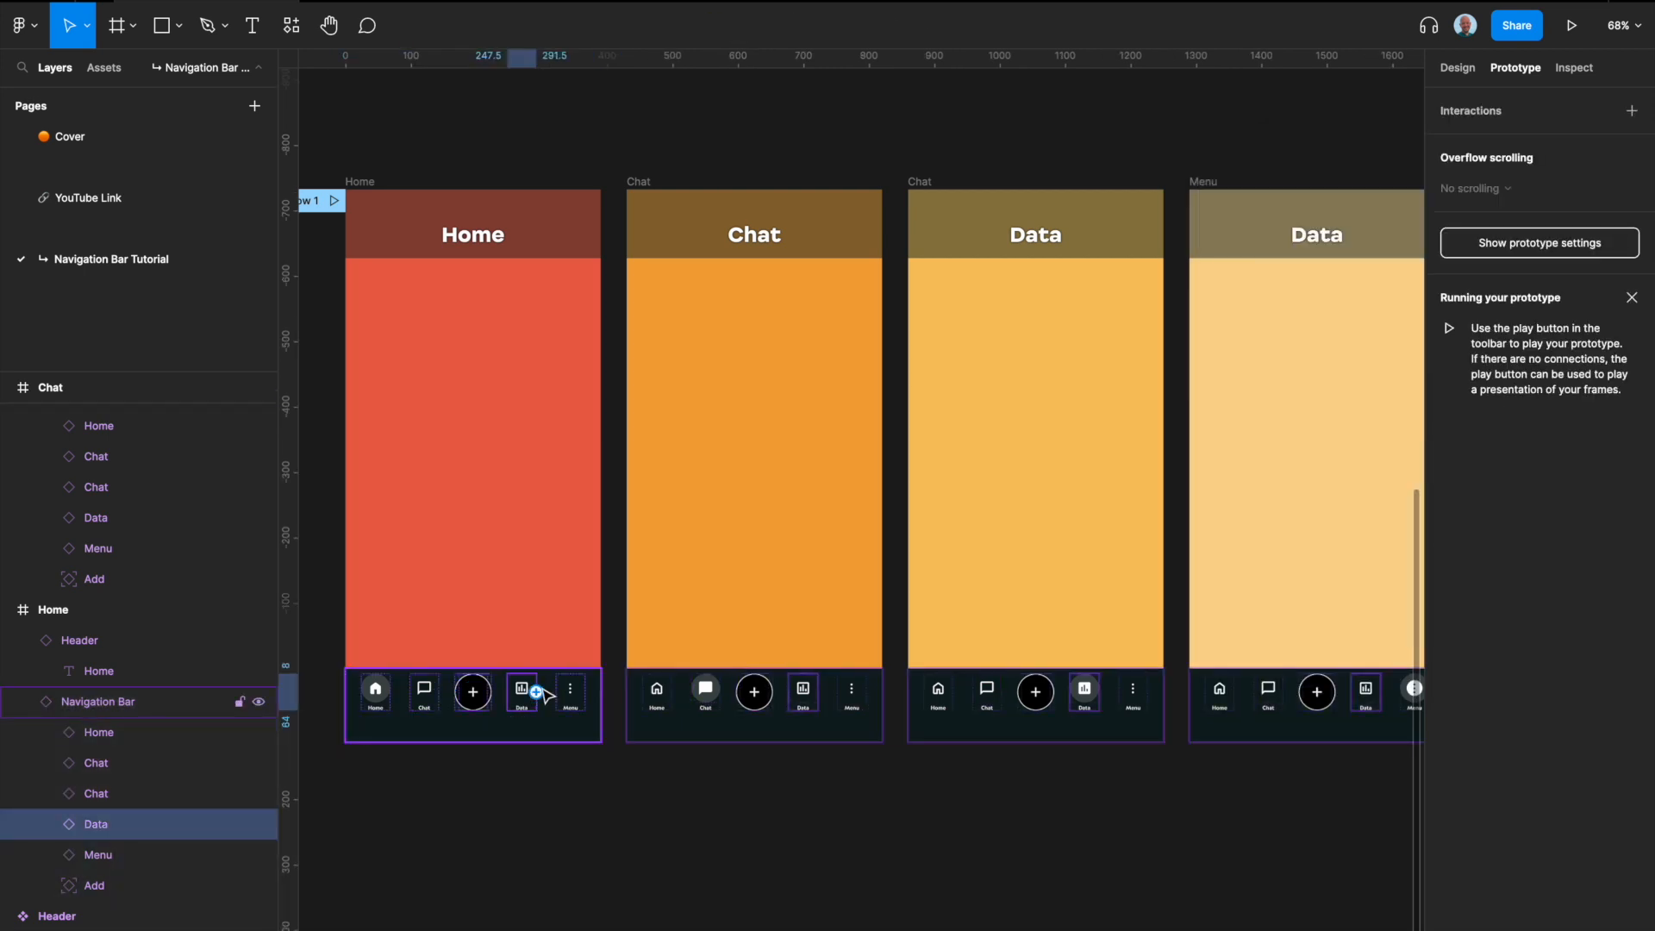
drag(534, 693, 1021, 573)
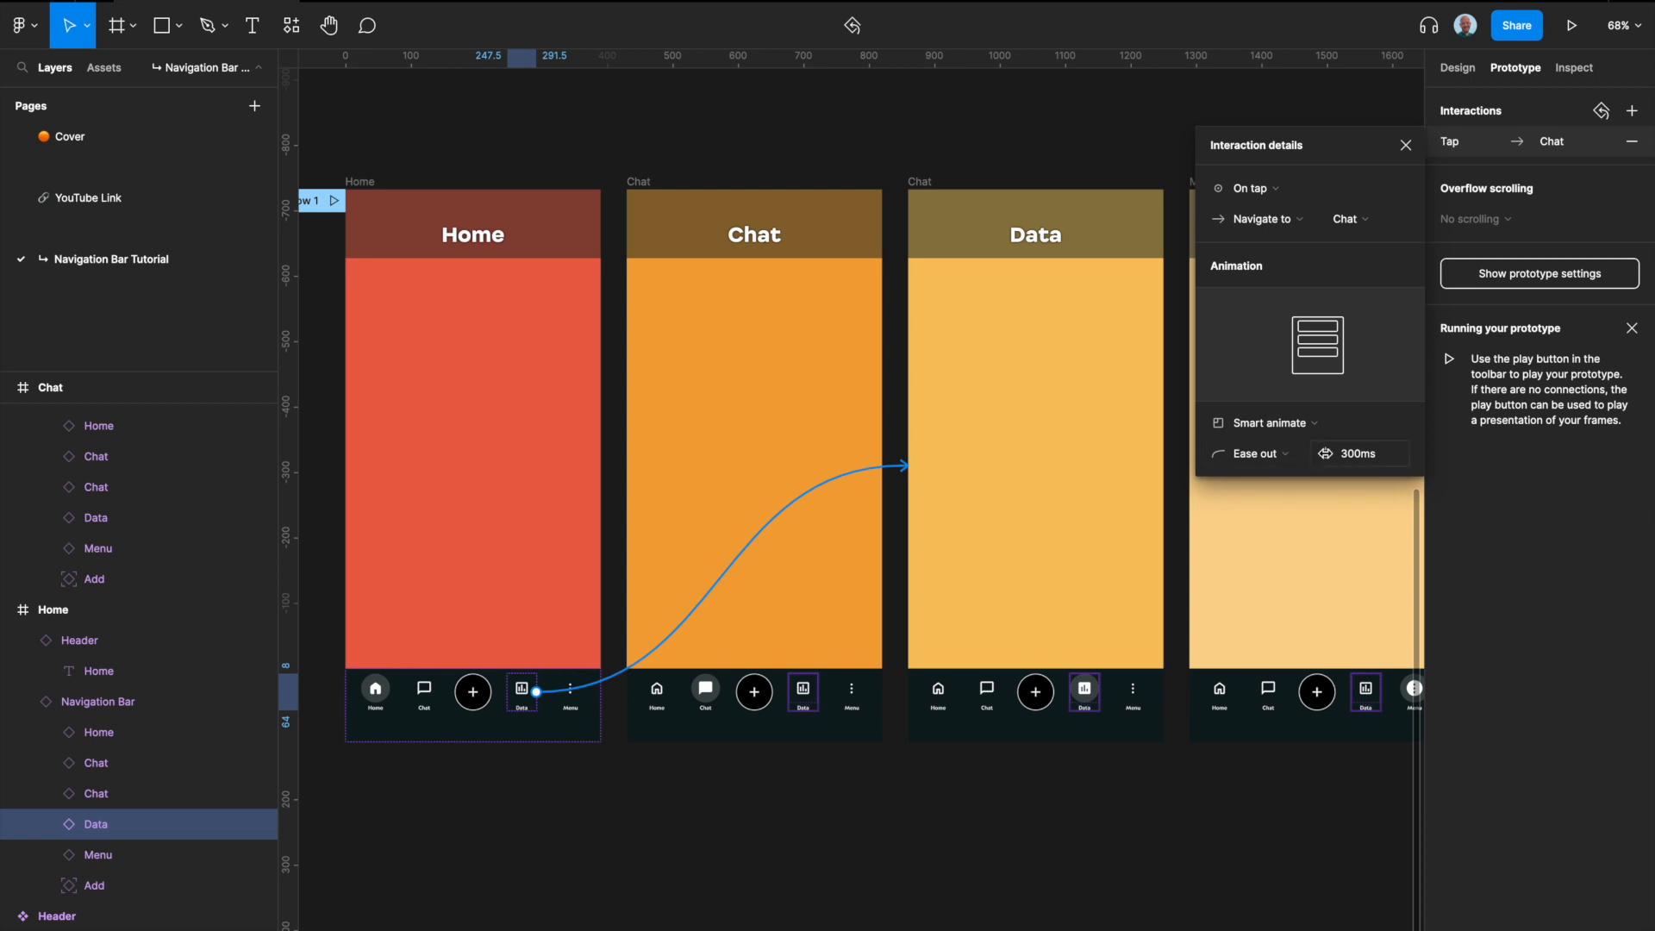
click(569, 697)
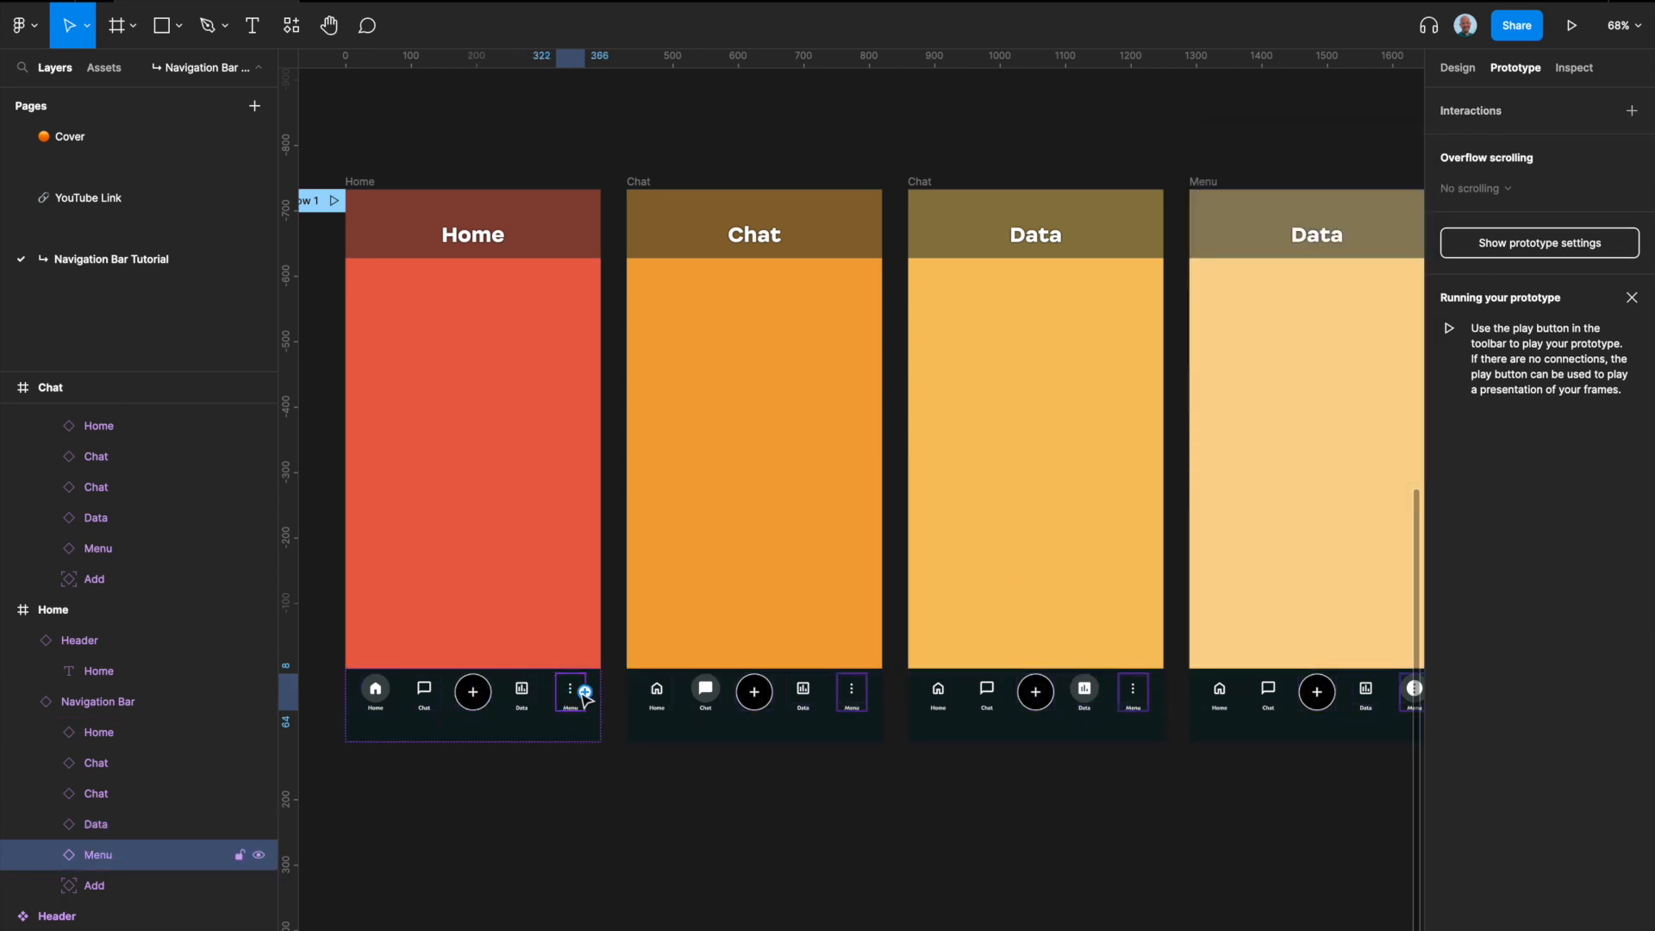
drag(586, 695, 1235, 643)
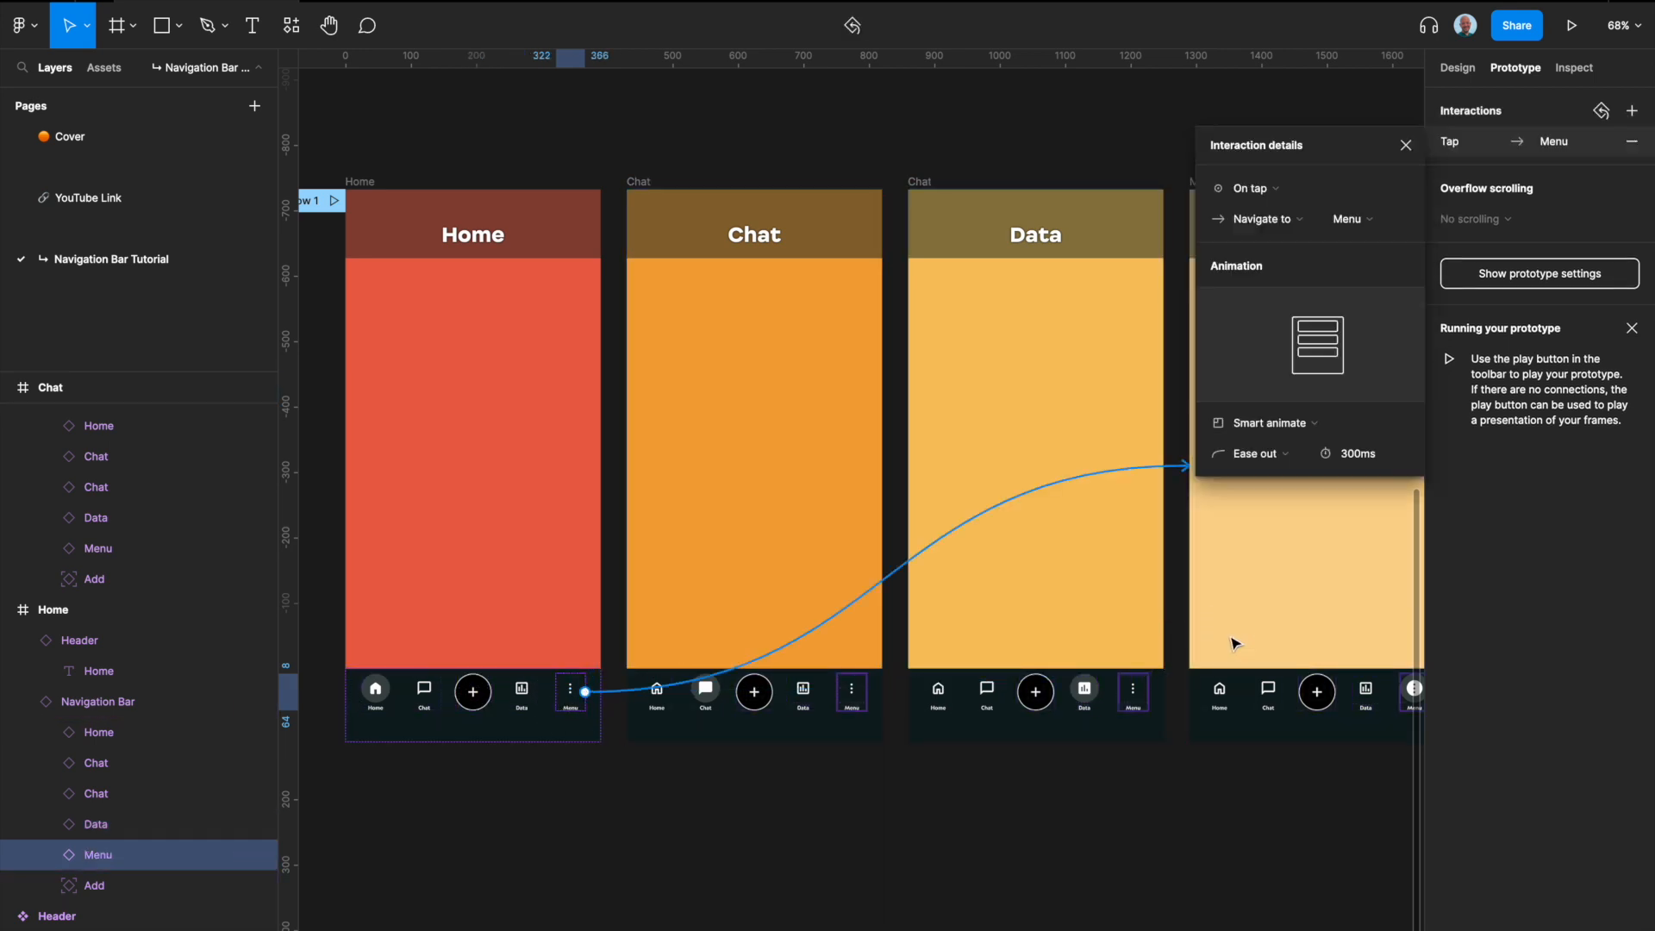
Step: Link the Home, Data and Menu icons in the Chat screen's navigation bar to their matching screens
scroll(1097, 739, right, 2)
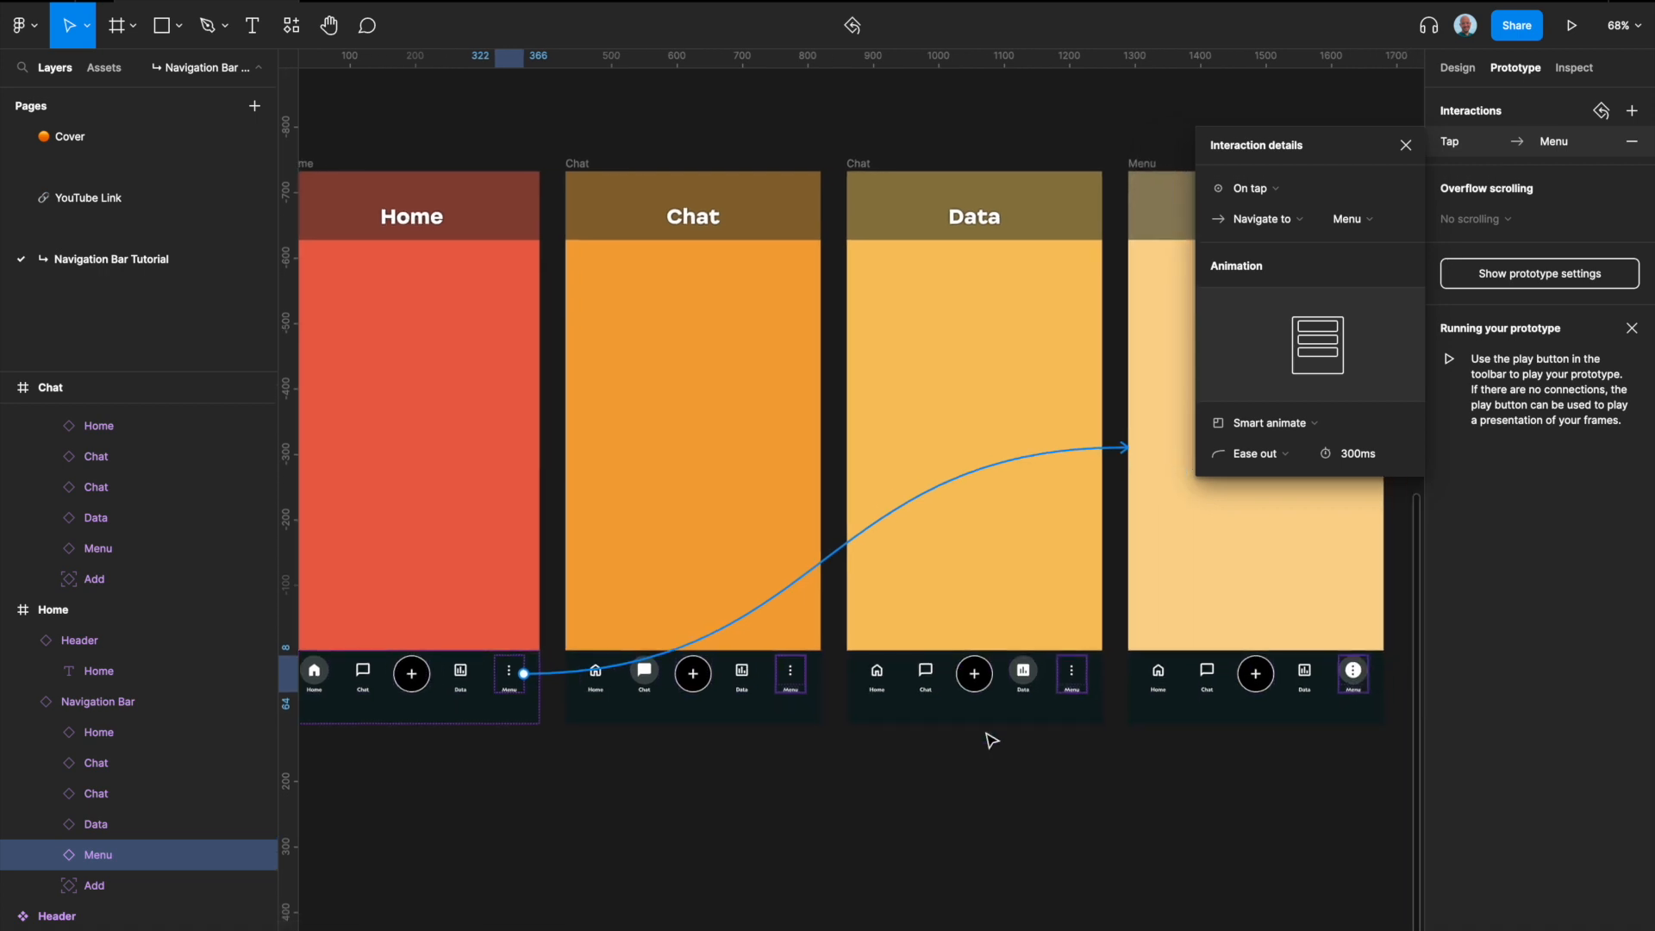
click(688, 776)
click(596, 686)
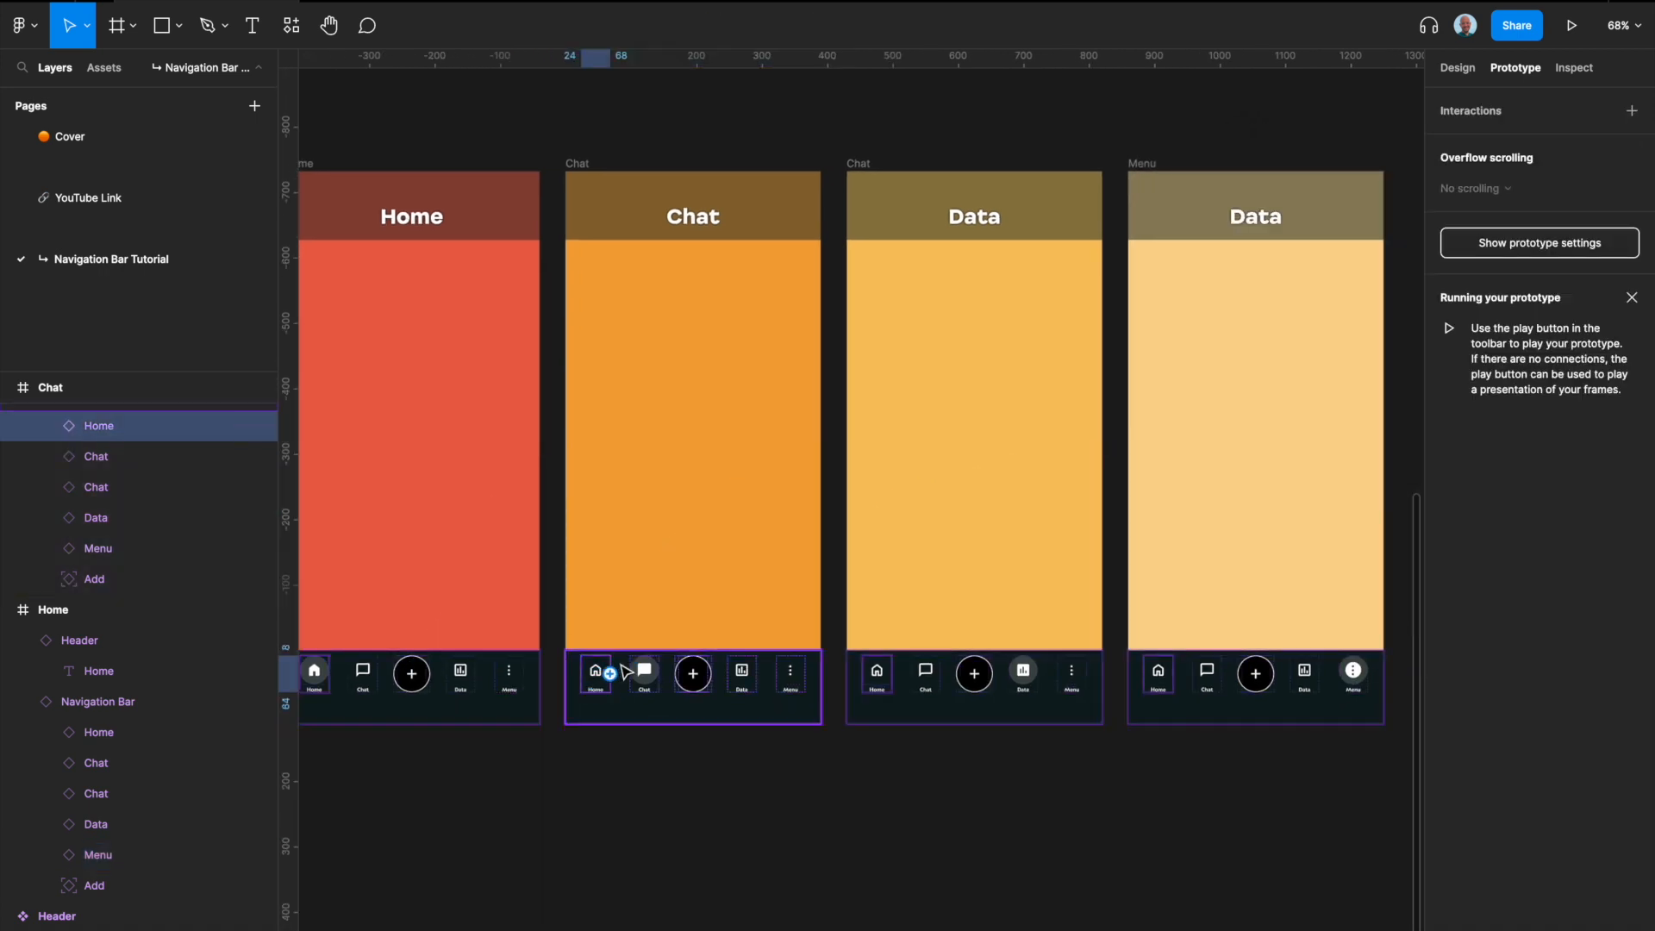
drag(610, 673, 406, 610)
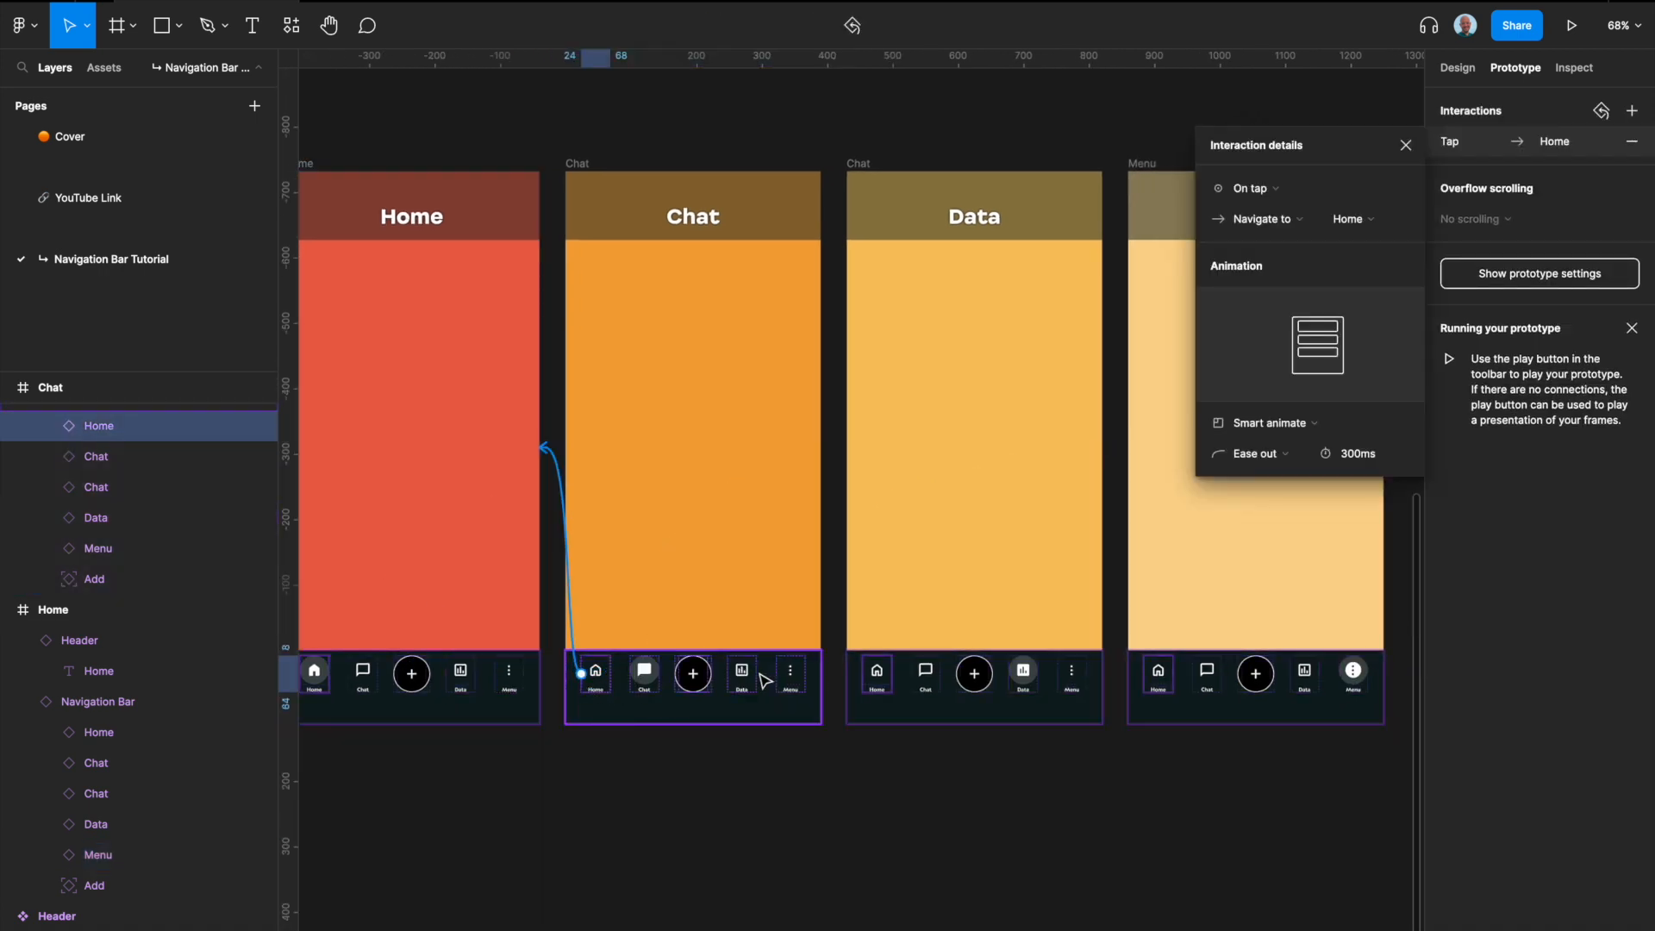
click(754, 678)
drag(756, 674, 928, 595)
click(790, 675)
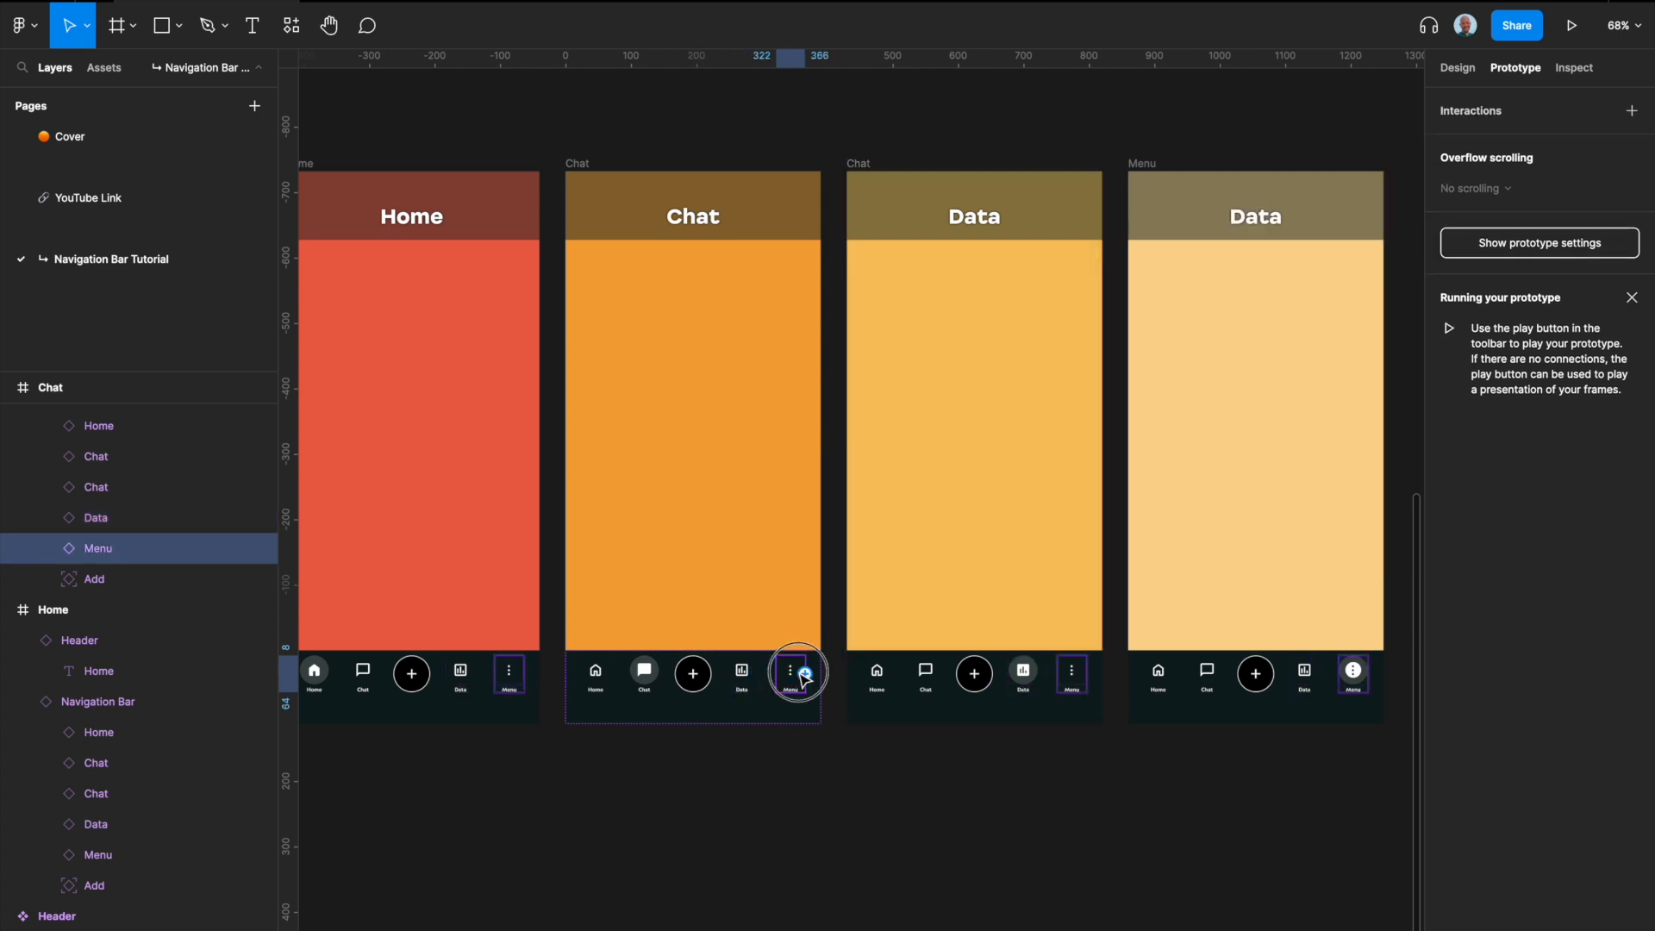
drag(805, 673, 1172, 586)
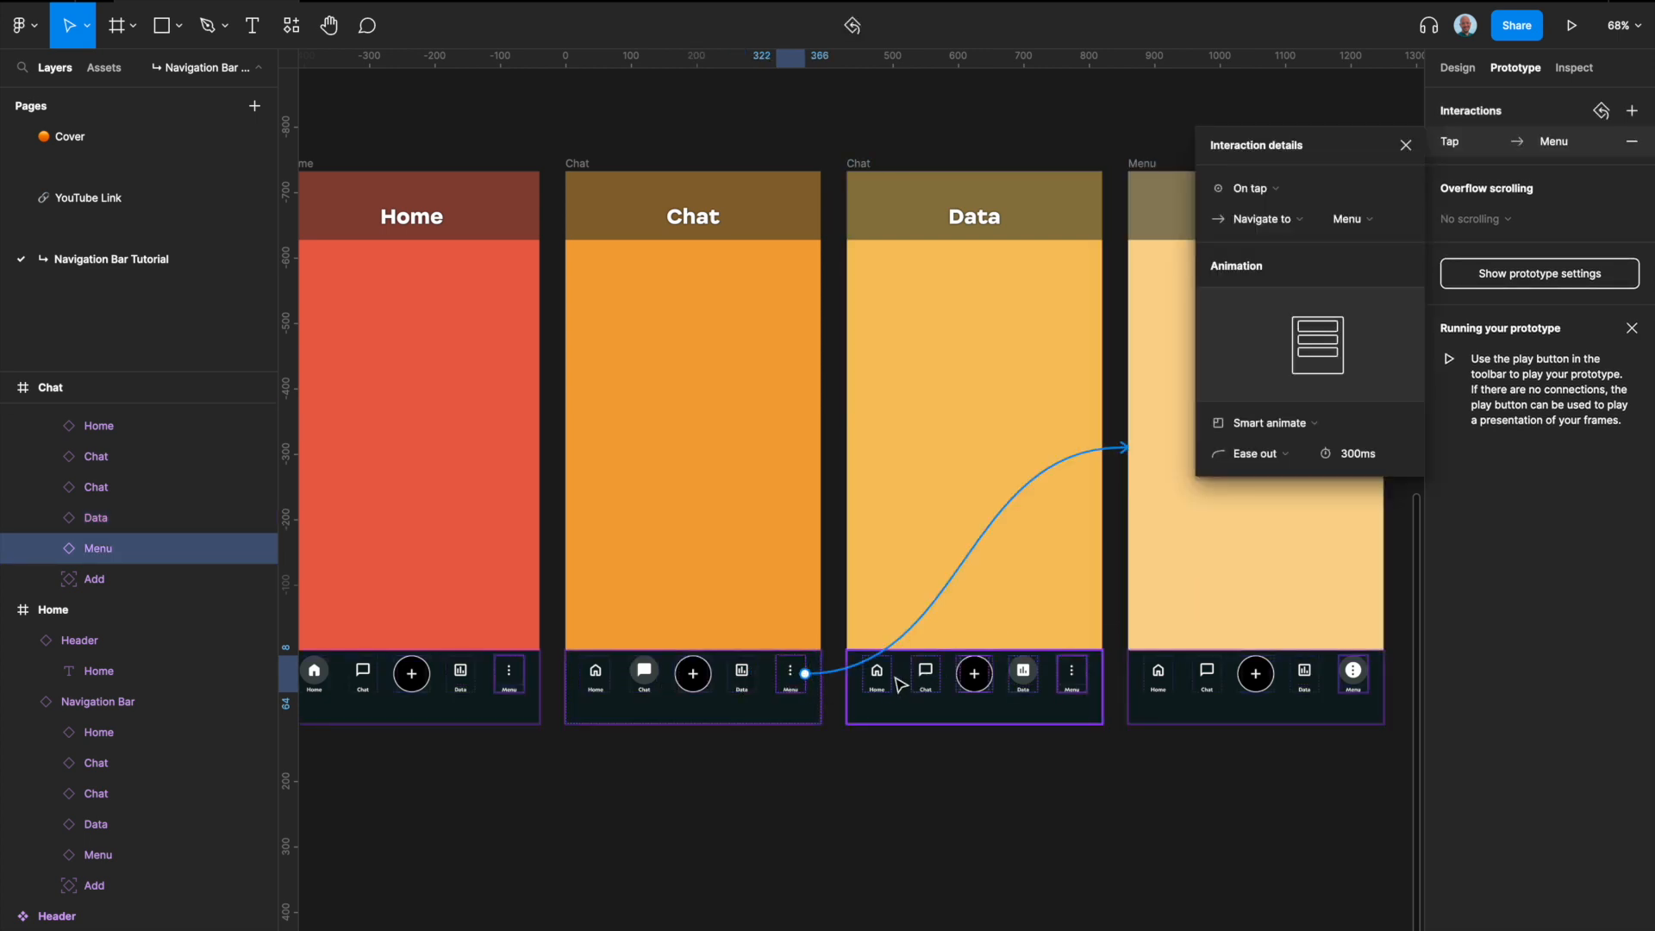
Step: Link the Home, Chat and Menu icons in the Data screen's navigation bar to their matching screens
click(888, 675)
drag(891, 675, 444, 639)
click(926, 675)
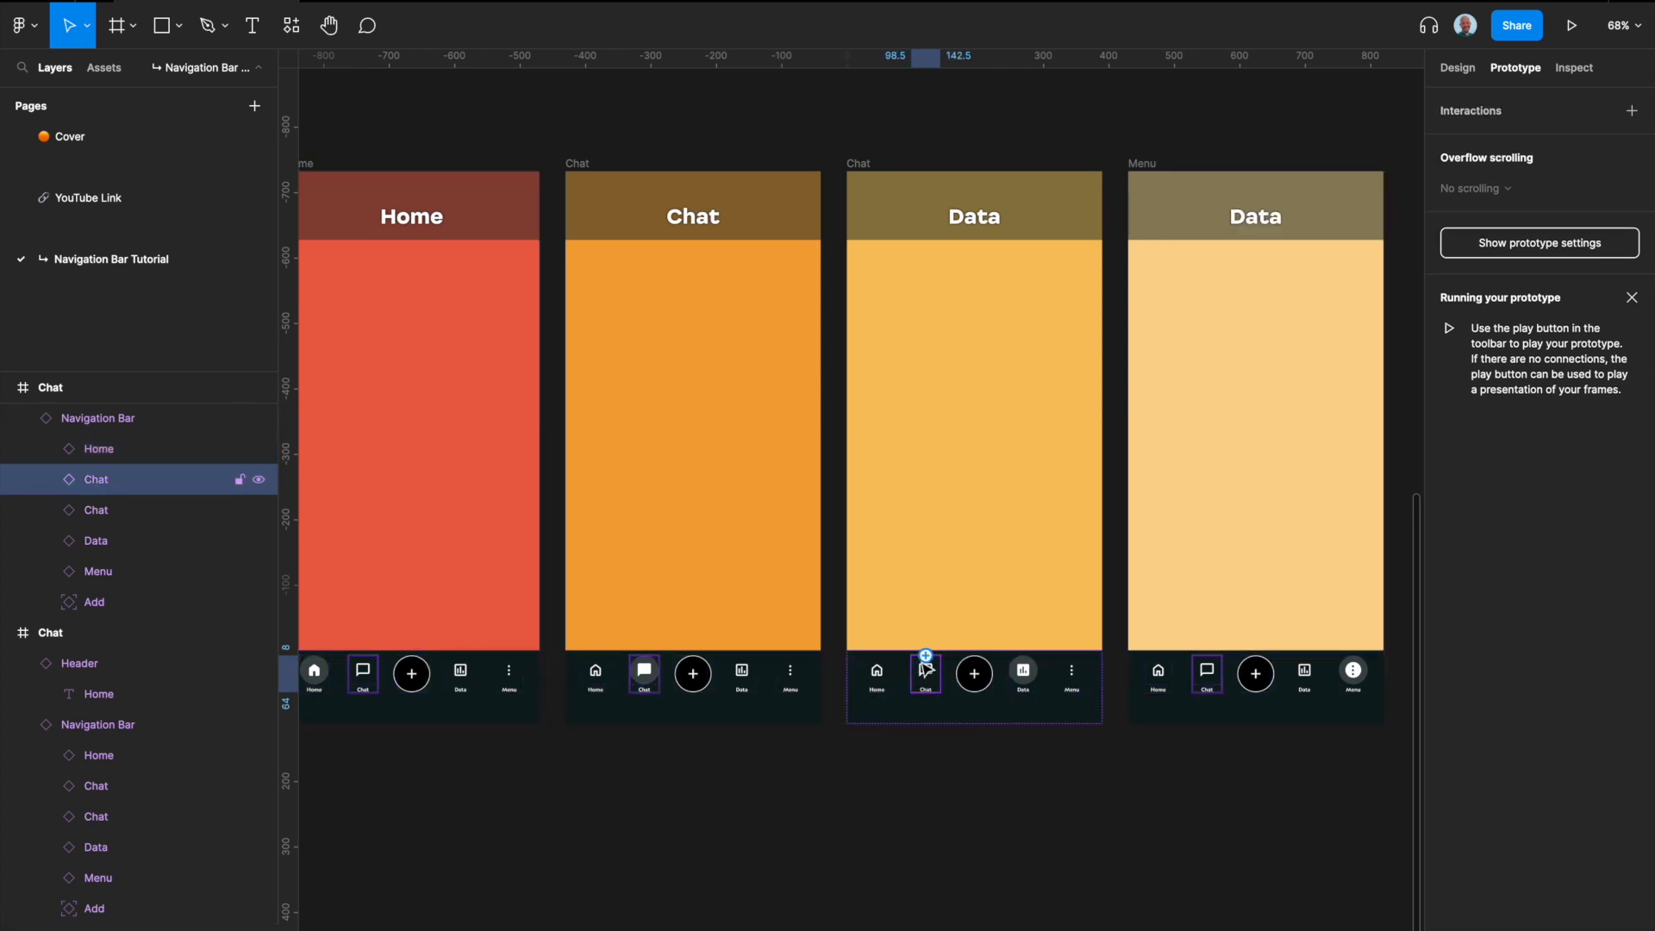
drag(914, 675, 700, 617)
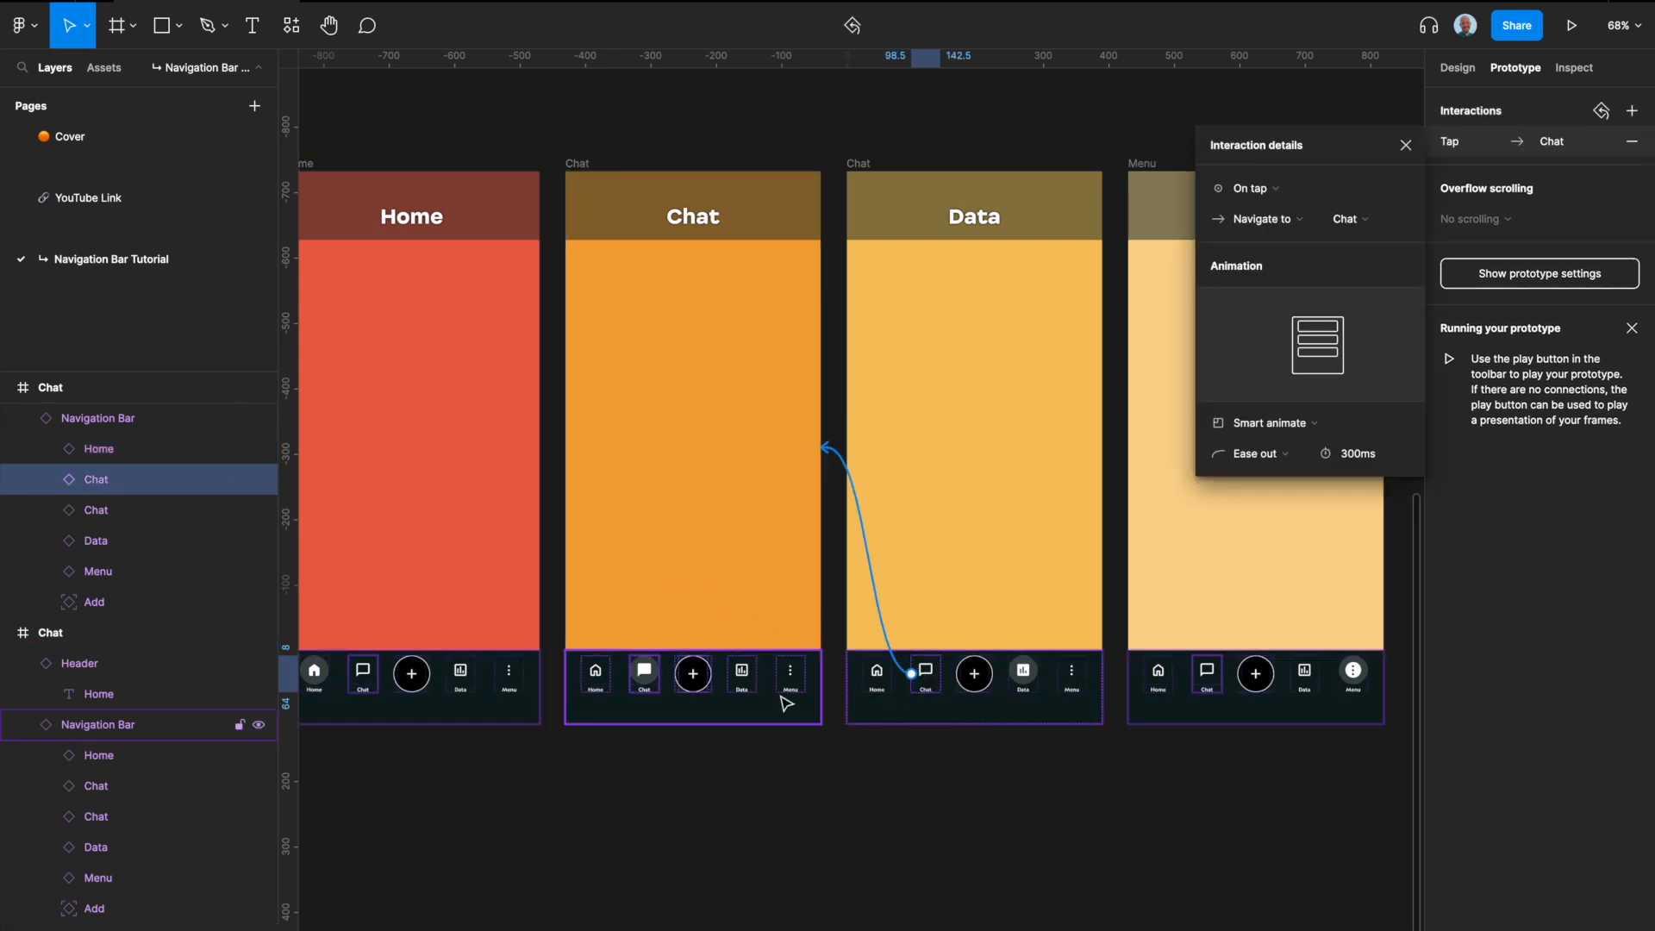
click(1024, 677)
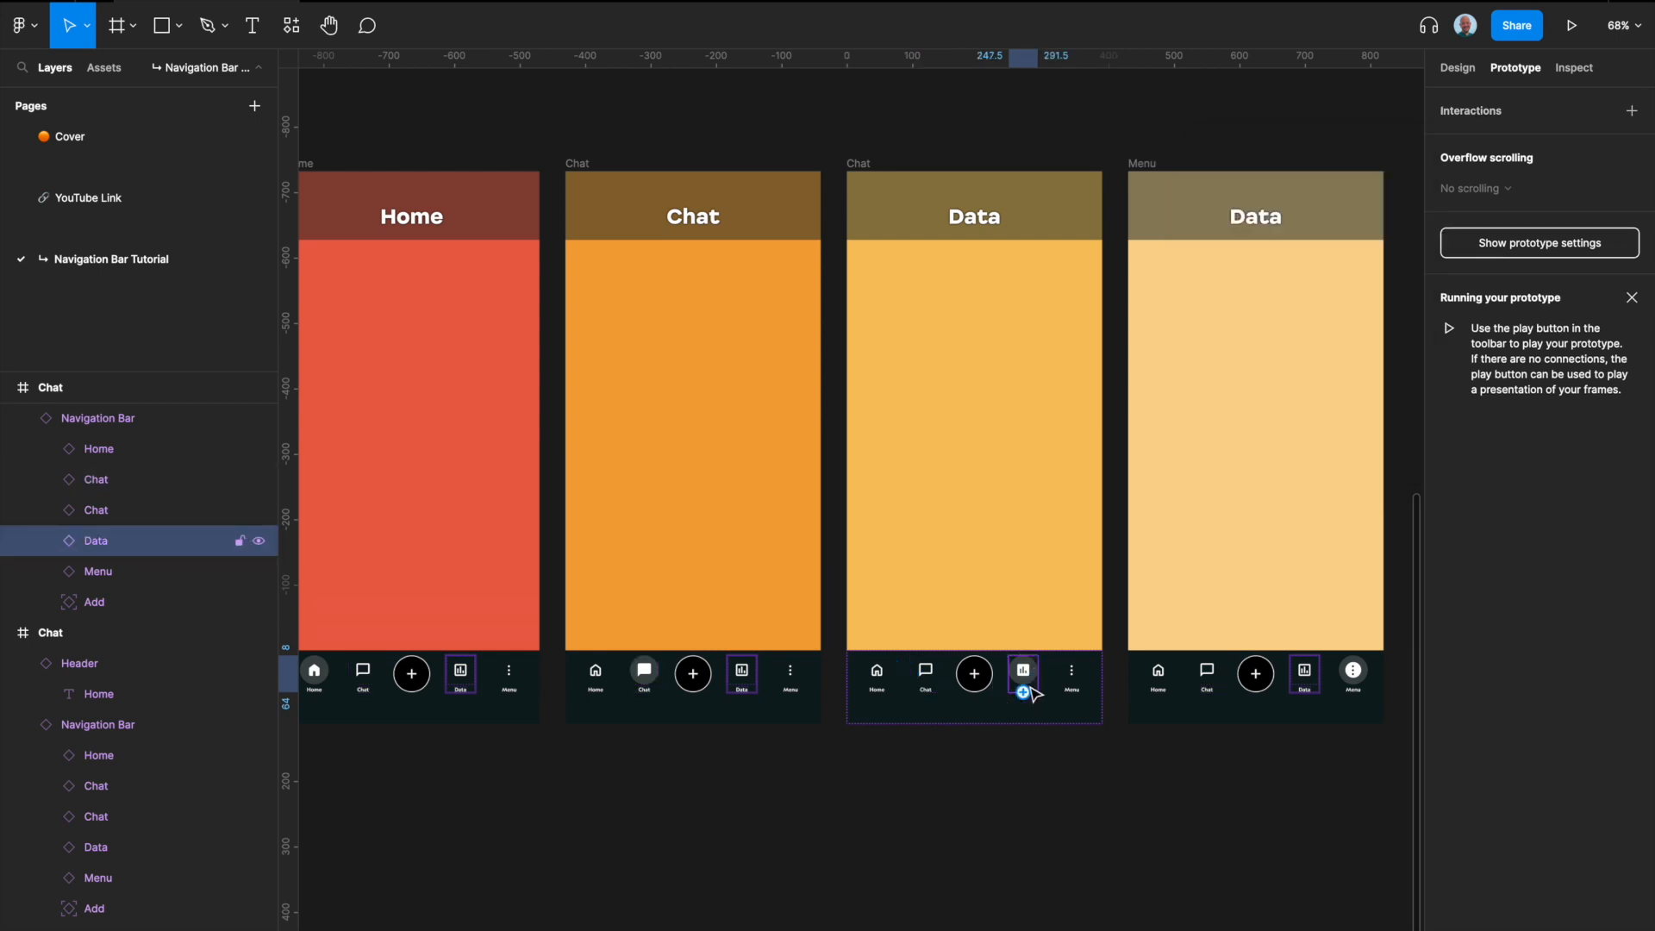
click(1075, 676)
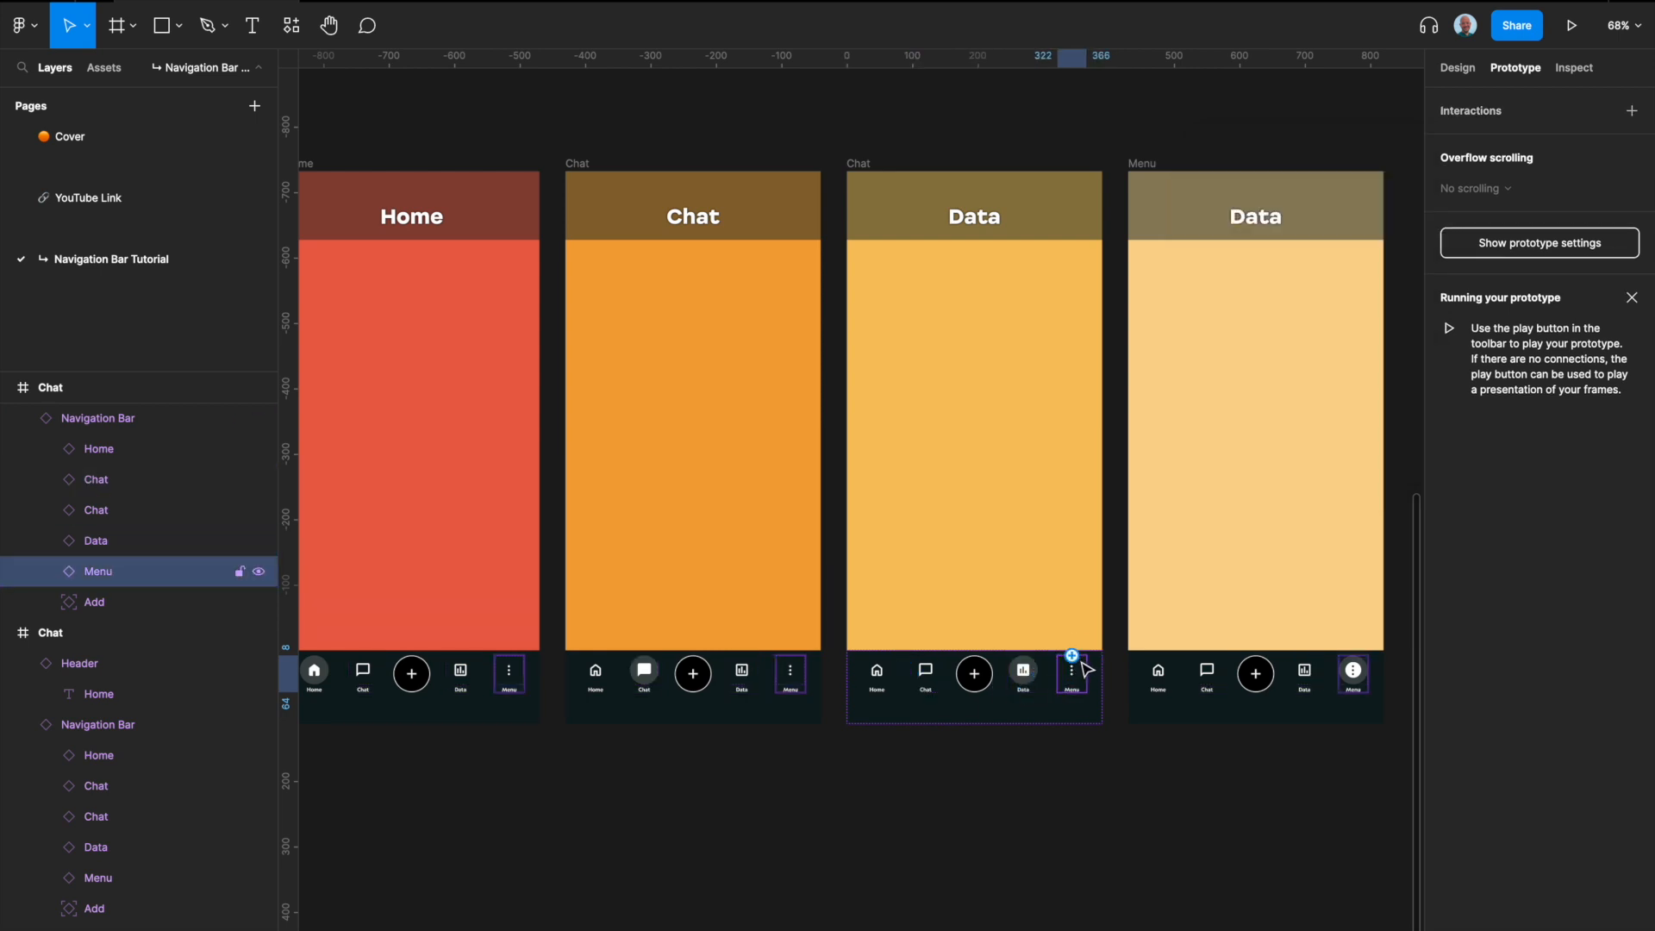
drag(1089, 675, 1190, 593)
Step: Link the Home, Chat and Data icons in the Menu screen's navigation bar to their matching screens
click(1159, 673)
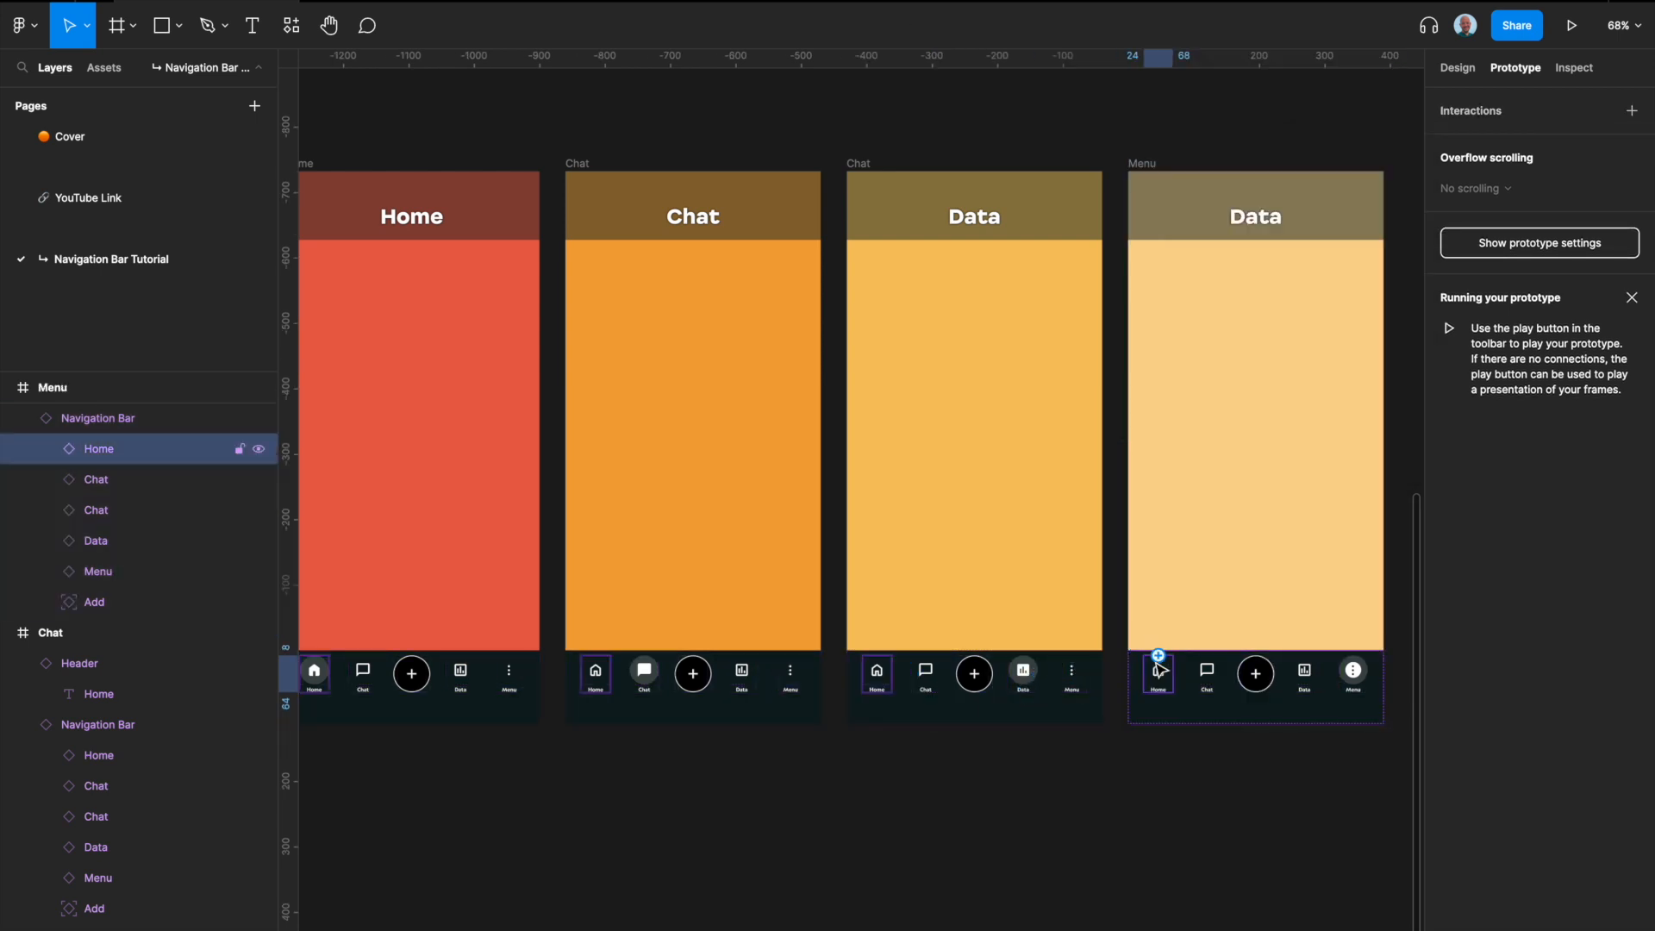
drag(1159, 655, 466, 586)
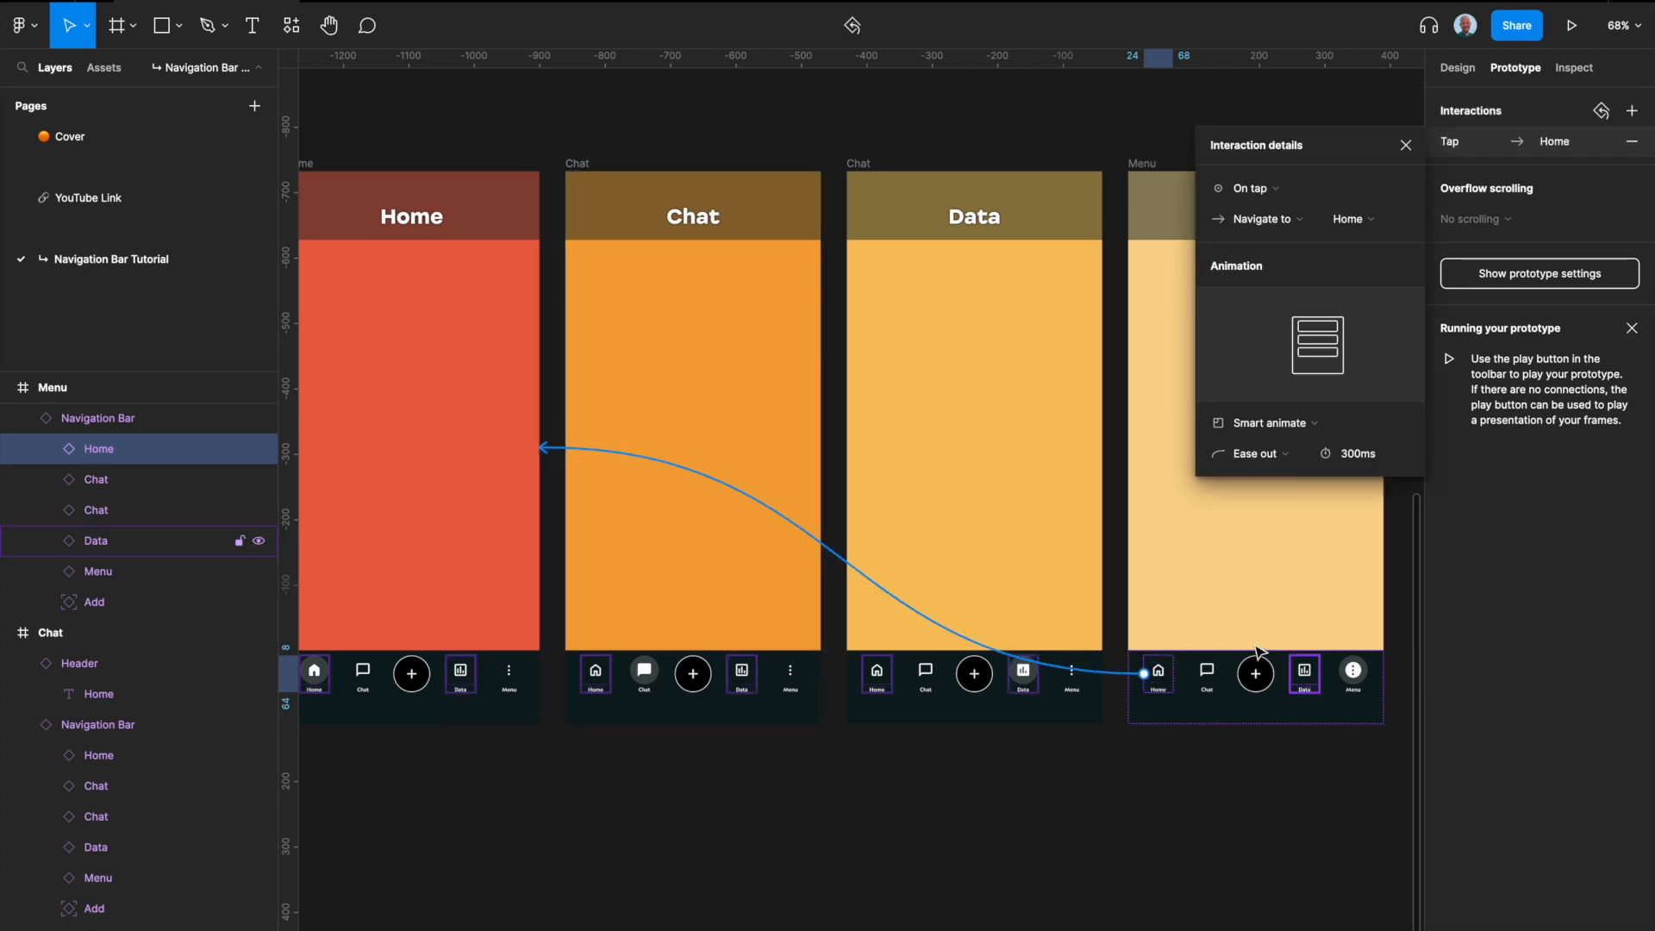
click(1207, 673)
drag(1207, 655, 681, 595)
click(1304, 670)
drag(1305, 670, 1007, 576)
Step: Rename the flow starting point on the Home frame to "Bottom Nav Prototype"
scroll(425, 222, up, 2)
click(360, 328)
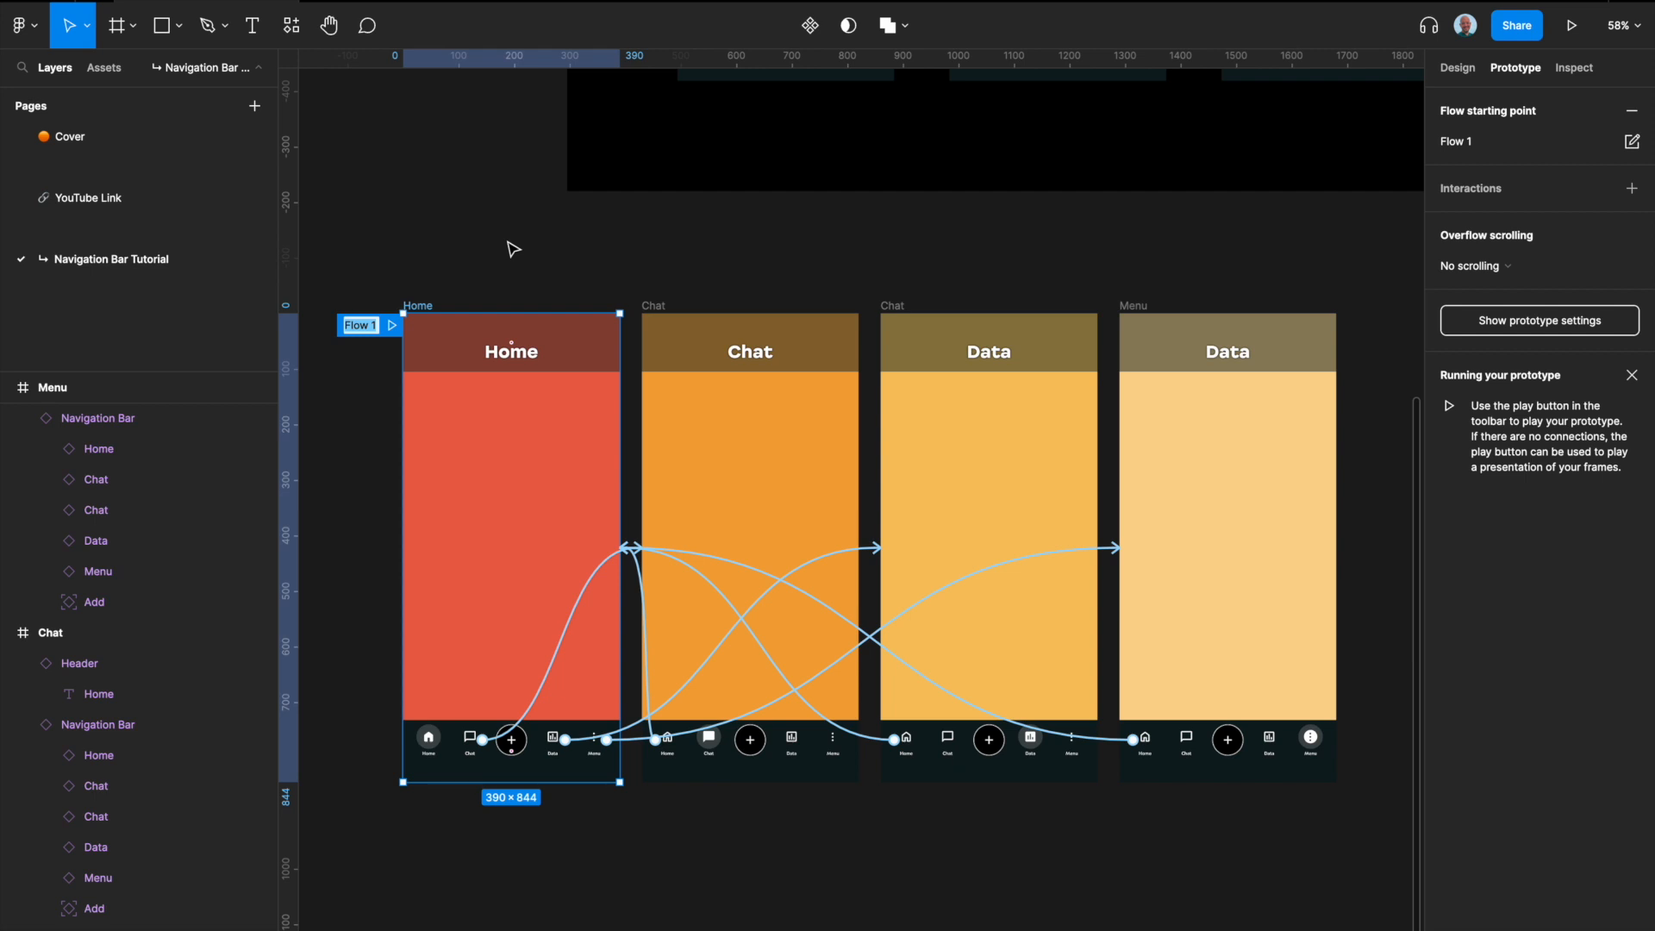
text(Bottom )
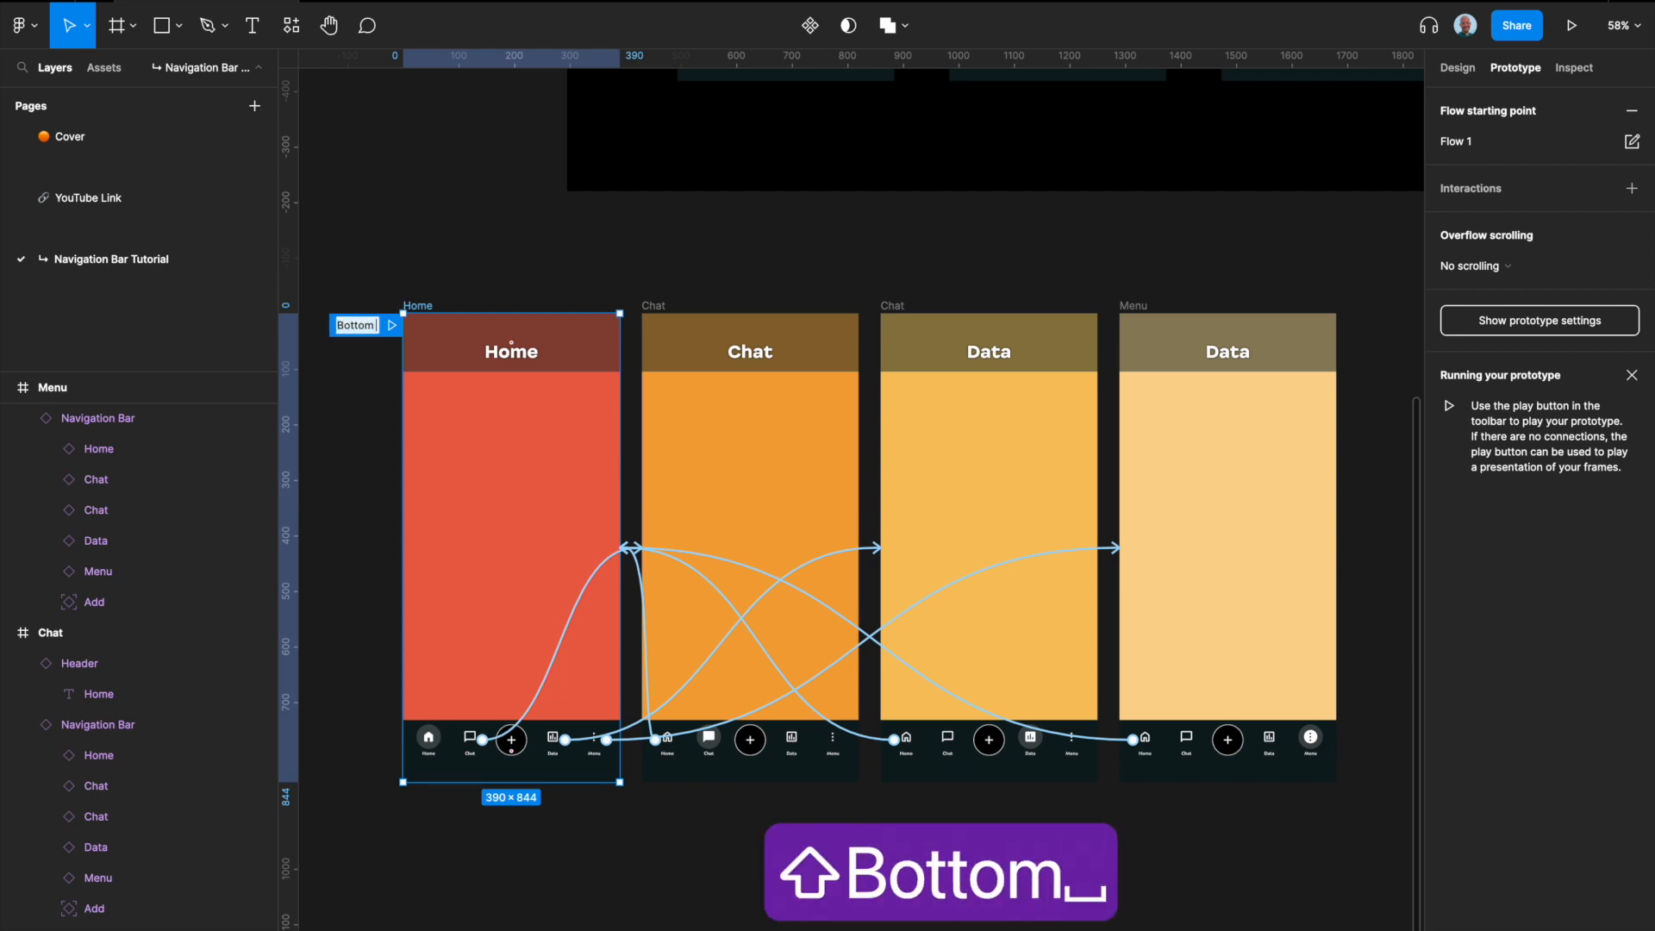
text(Nav )
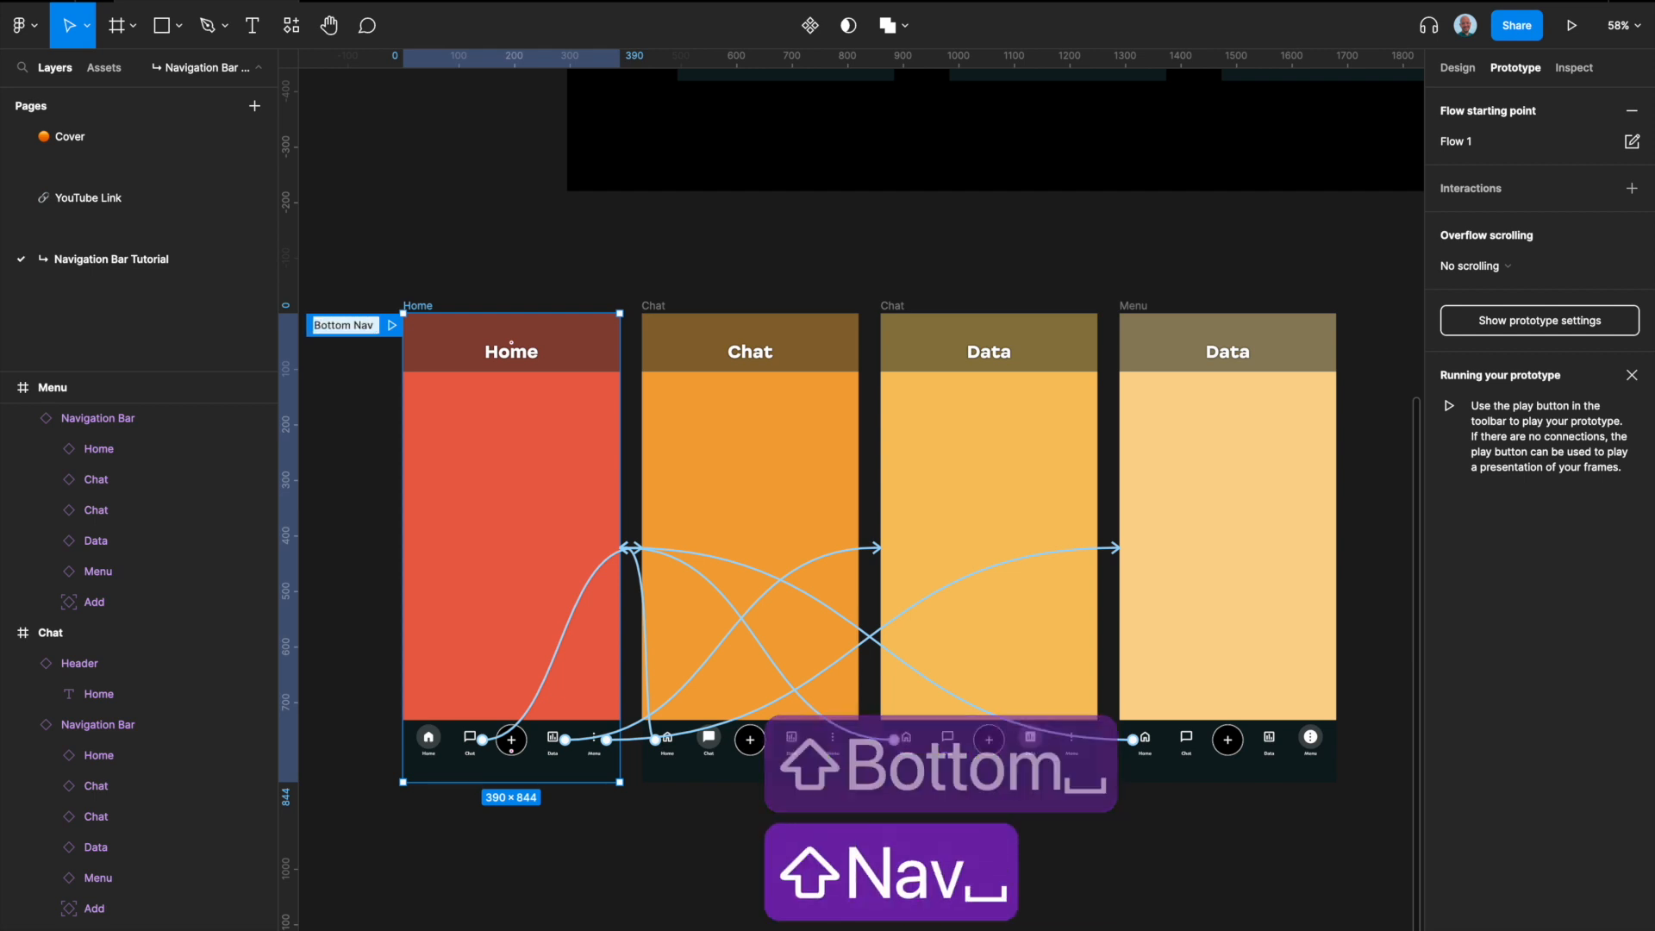
text(Proto)
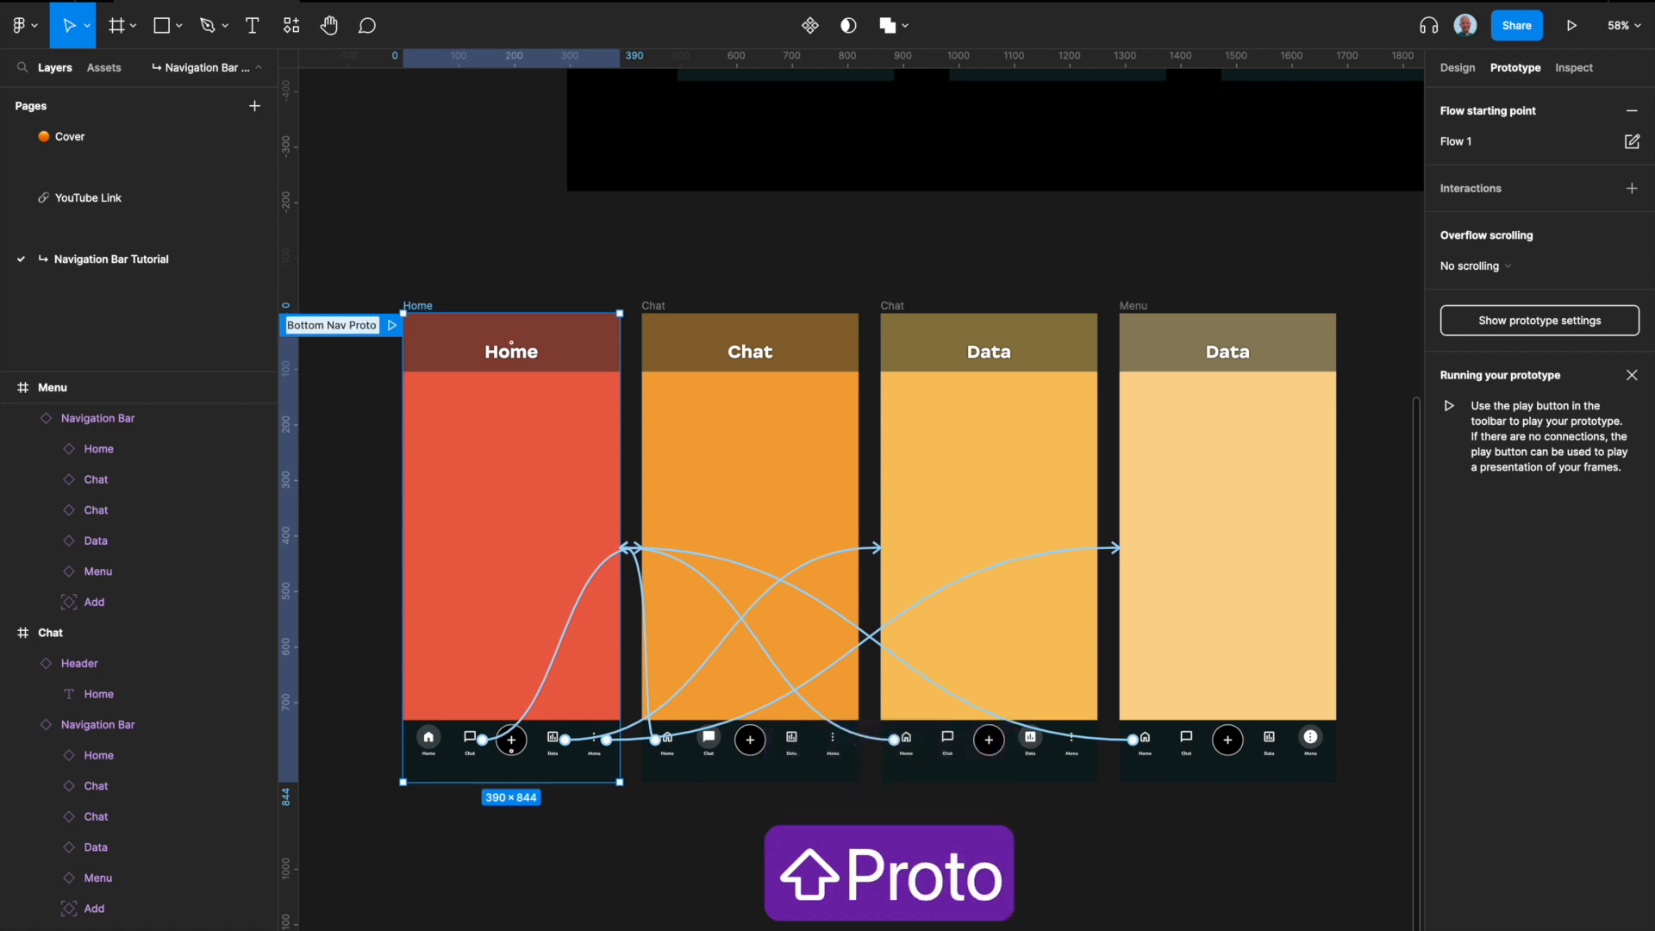
text(type)
key(Return)
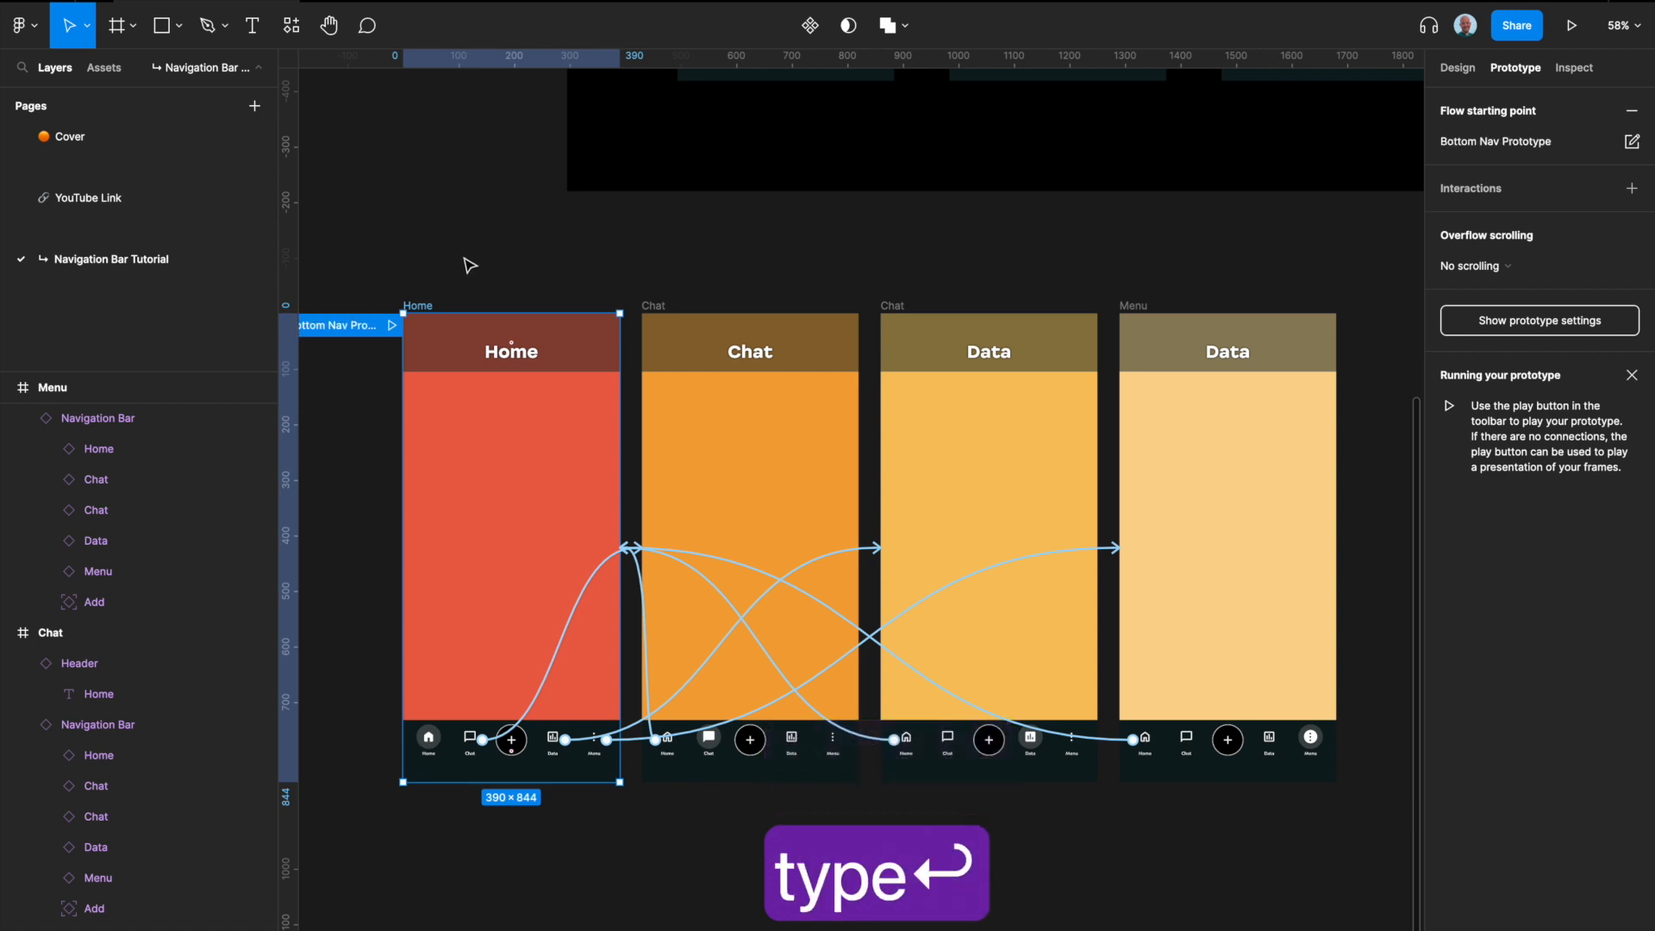
Step: Run the prototype and test its navigation bar by visiting Chat, Data, Menu and Home in turn
click(1572, 26)
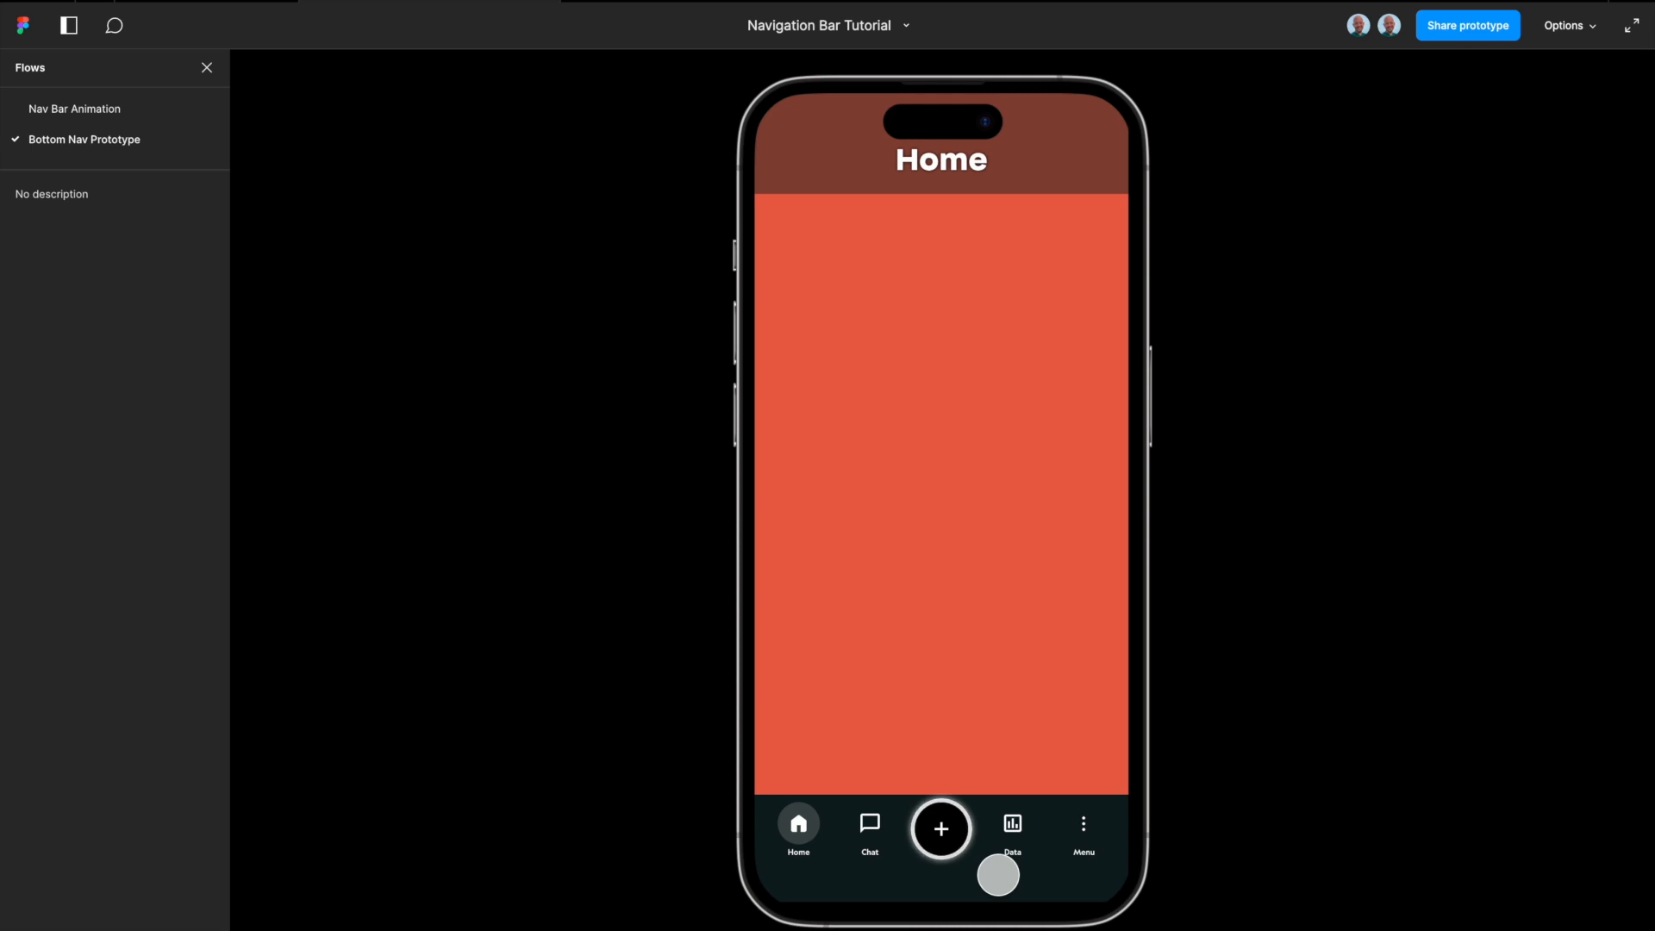
click(862, 828)
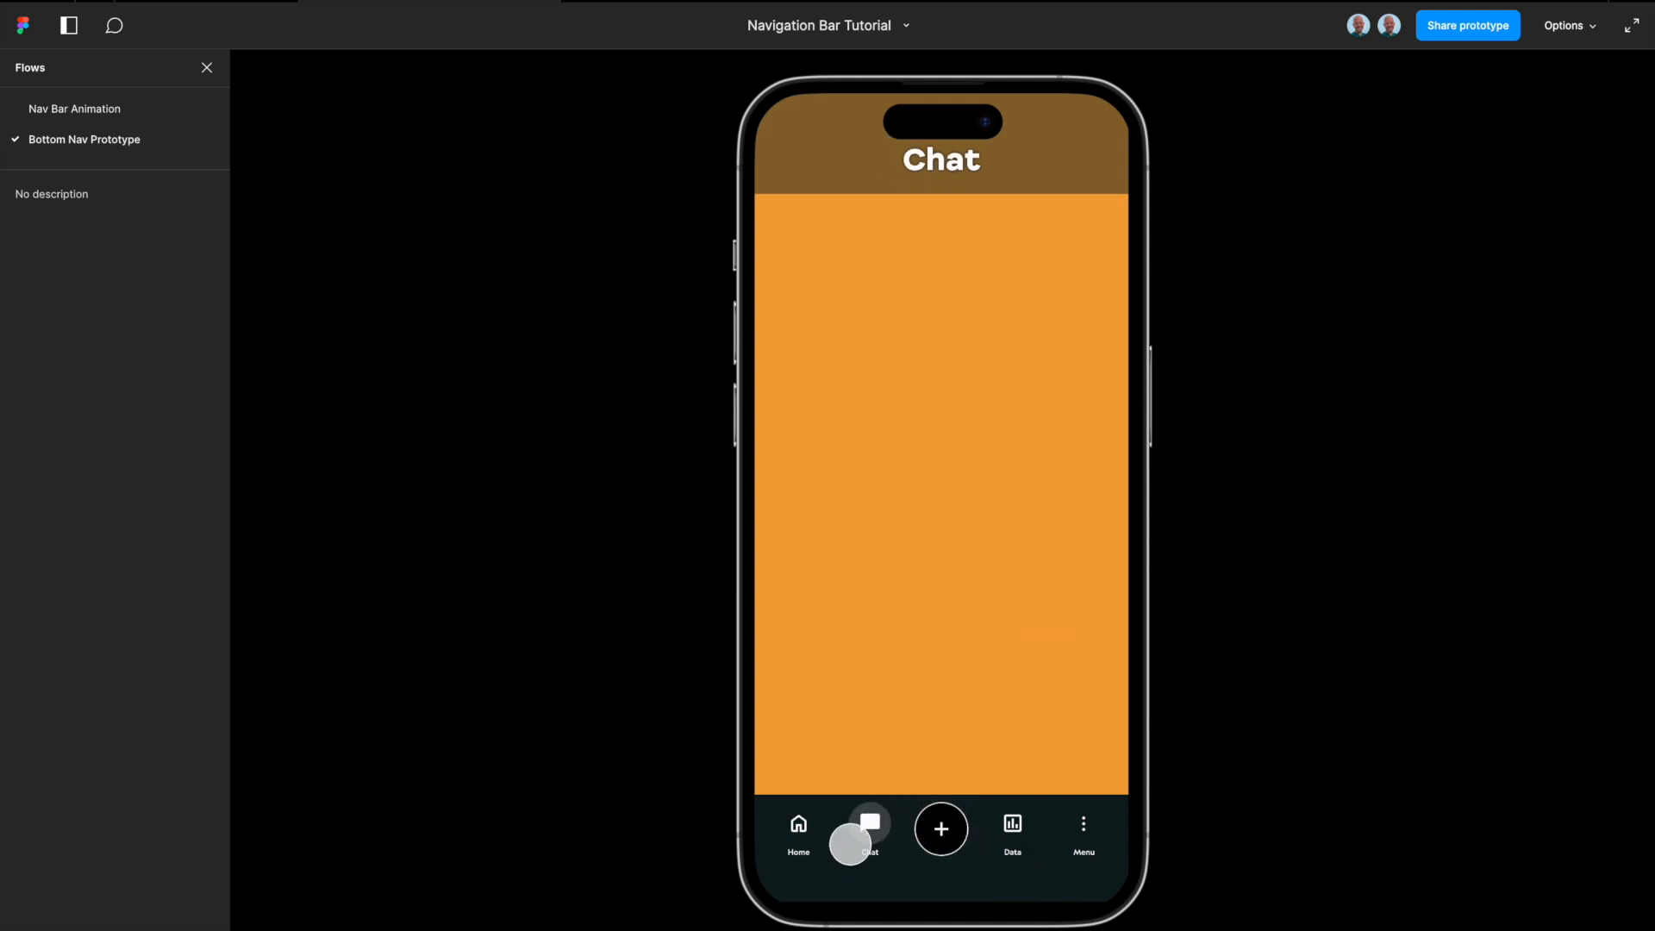
click(1017, 826)
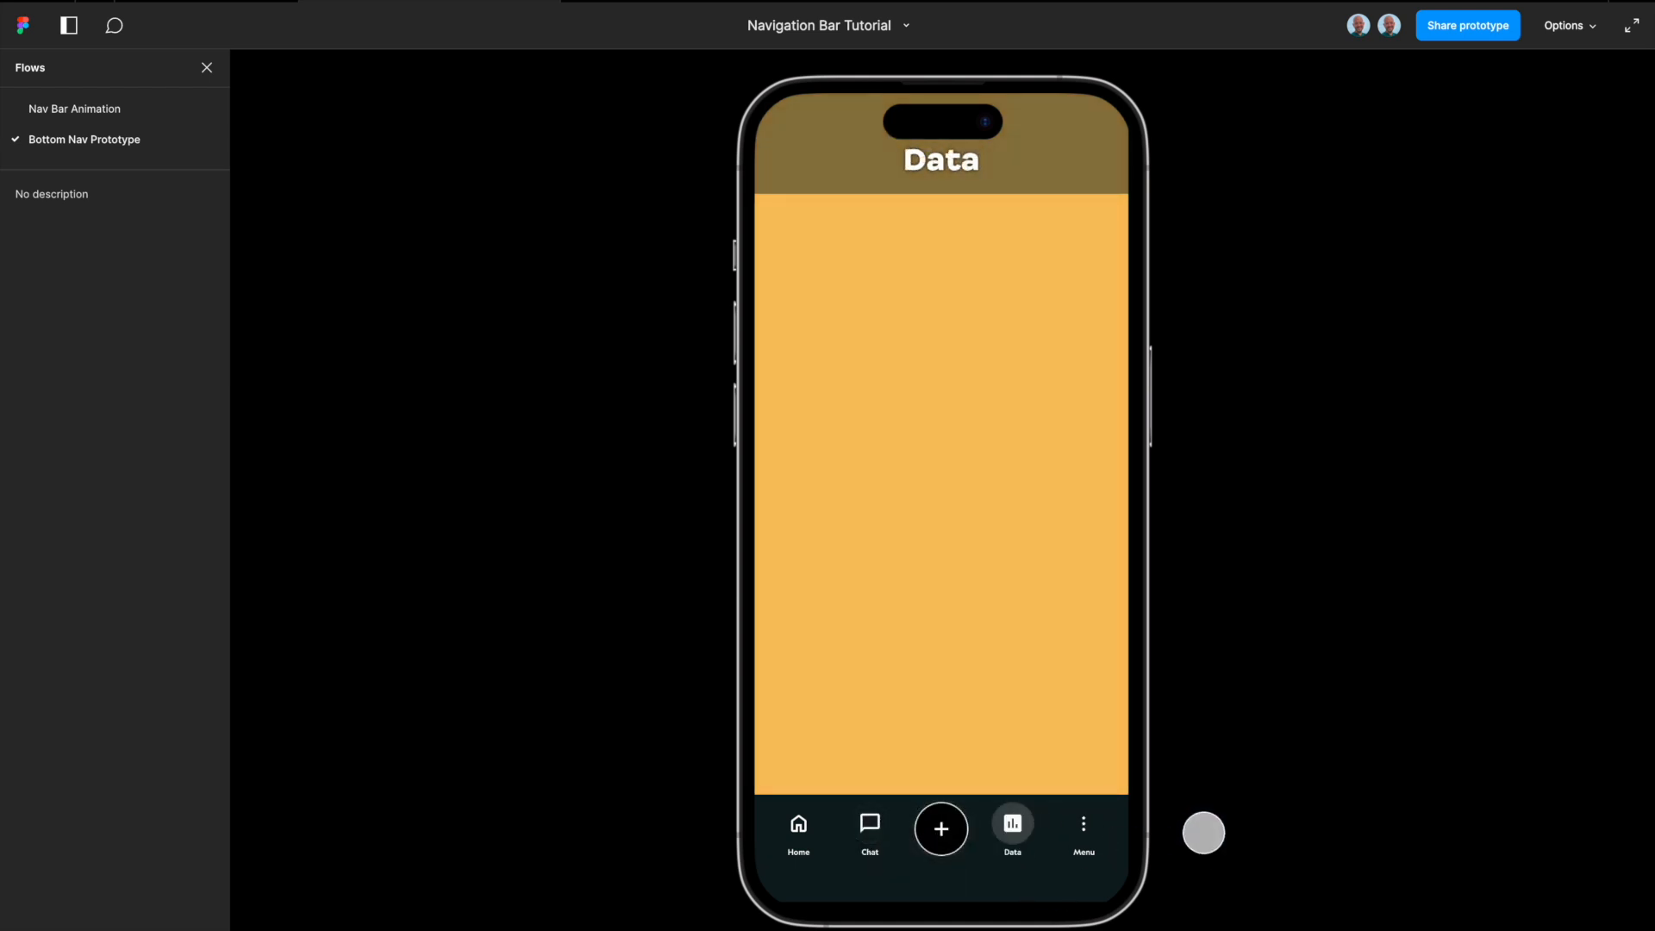
click(1088, 826)
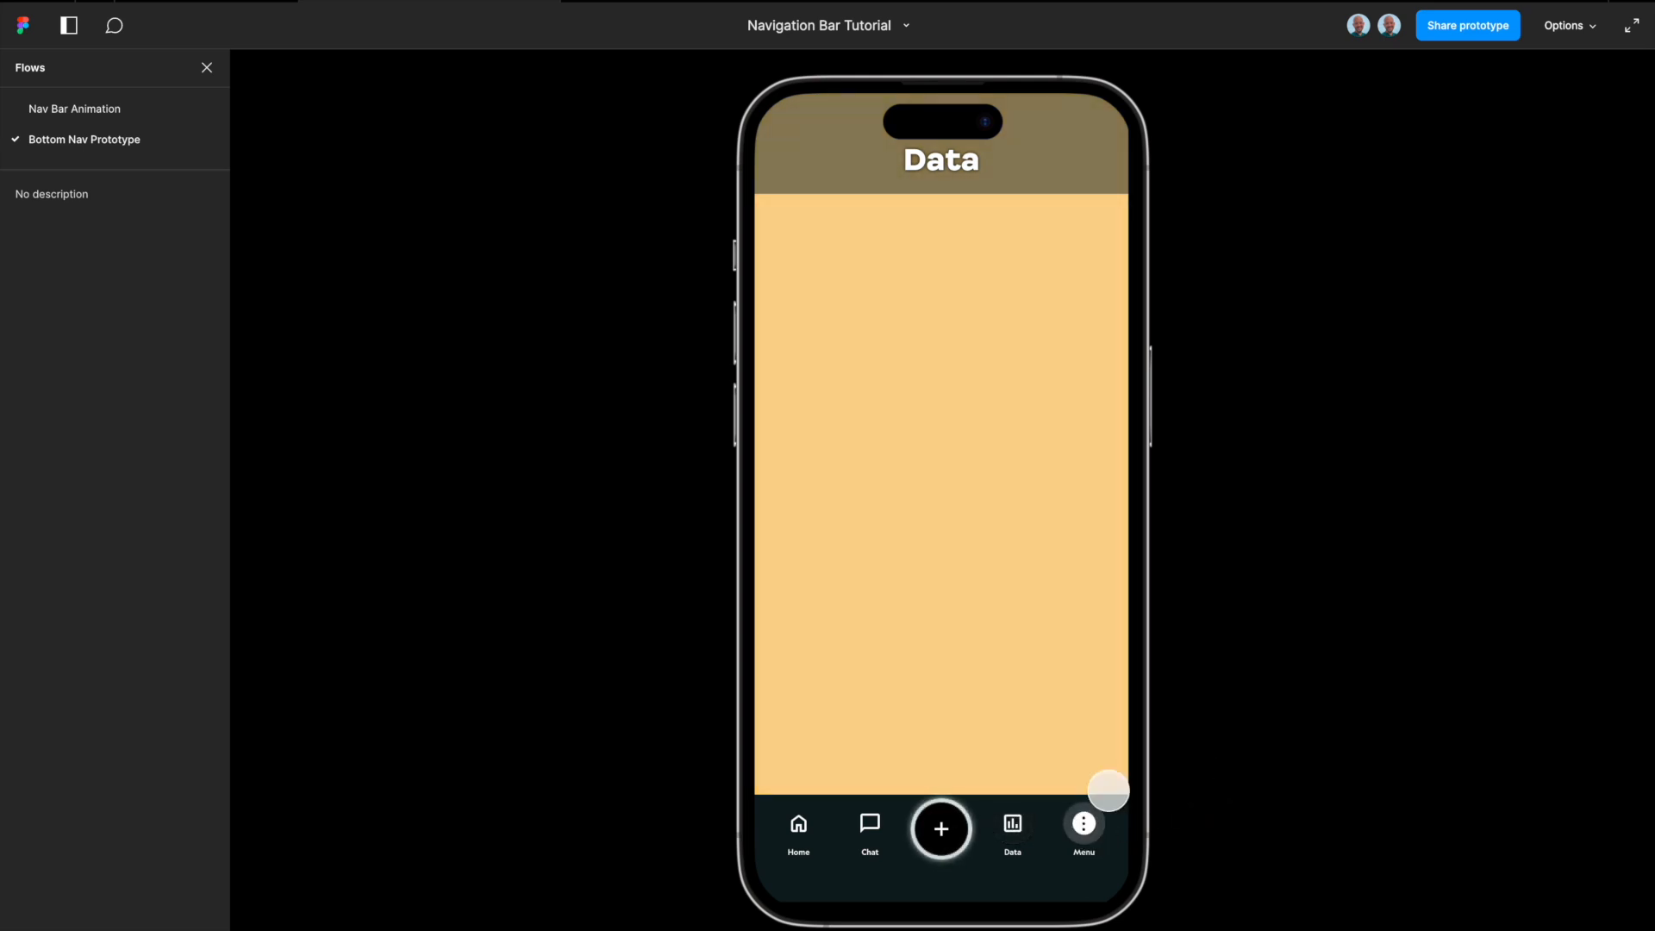
click(799, 835)
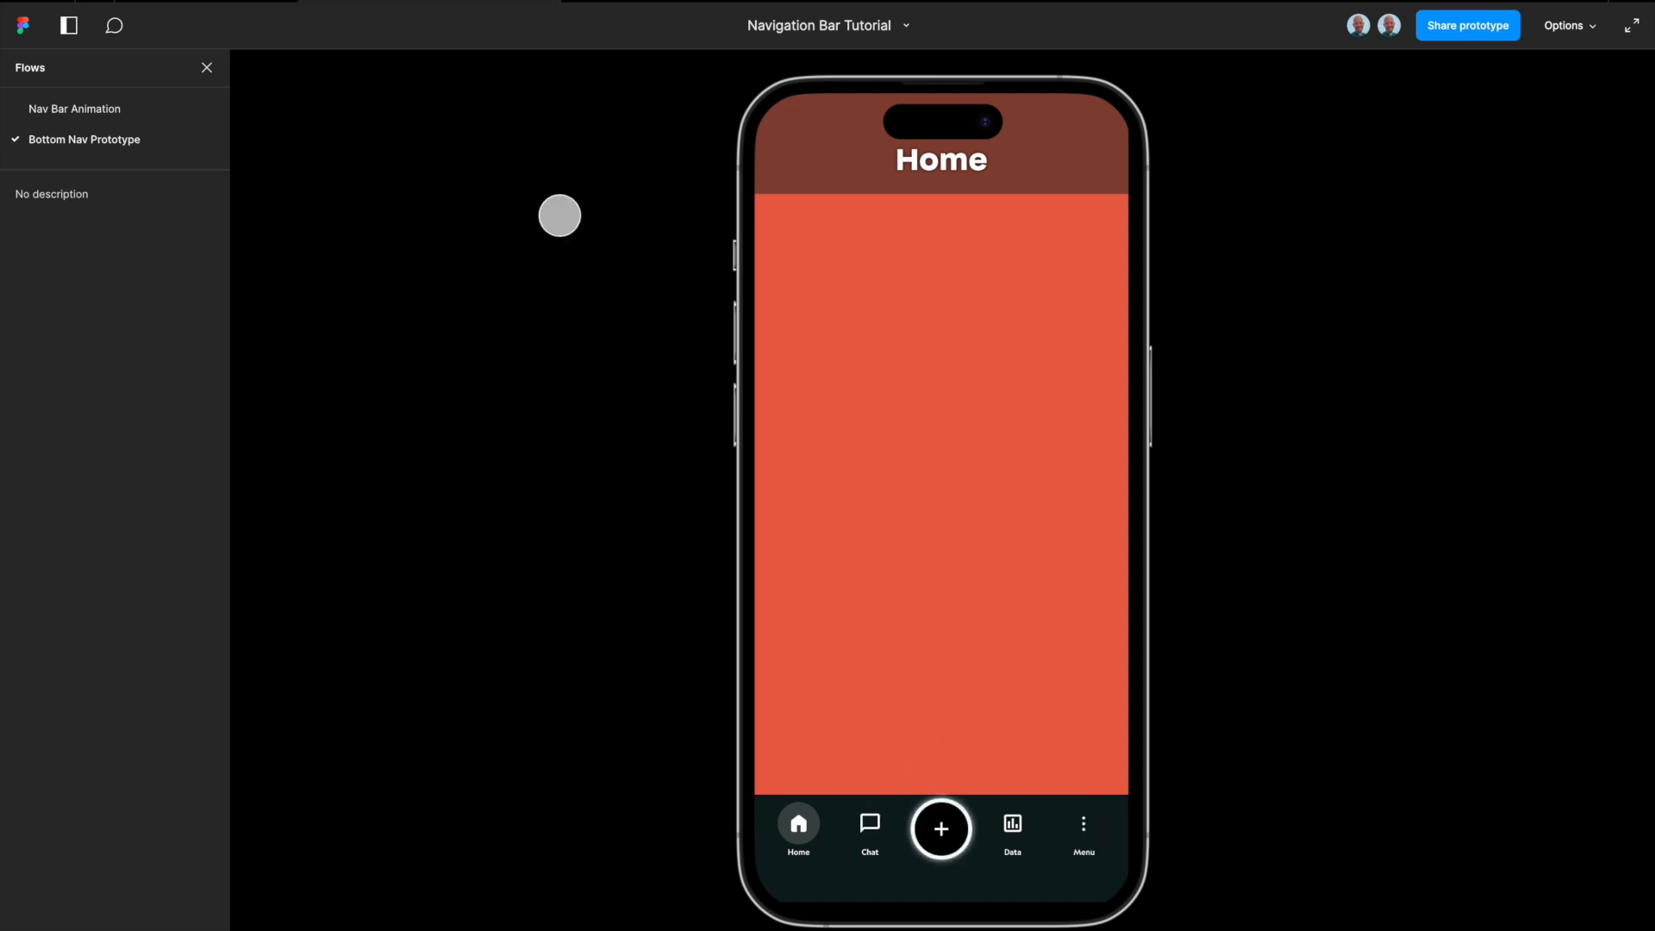
Step: Return to the design file and review the Icons, button, Navigation Bar and Header components beside the finished screens
click(214, 4)
scroll(724, 518, down, 5)
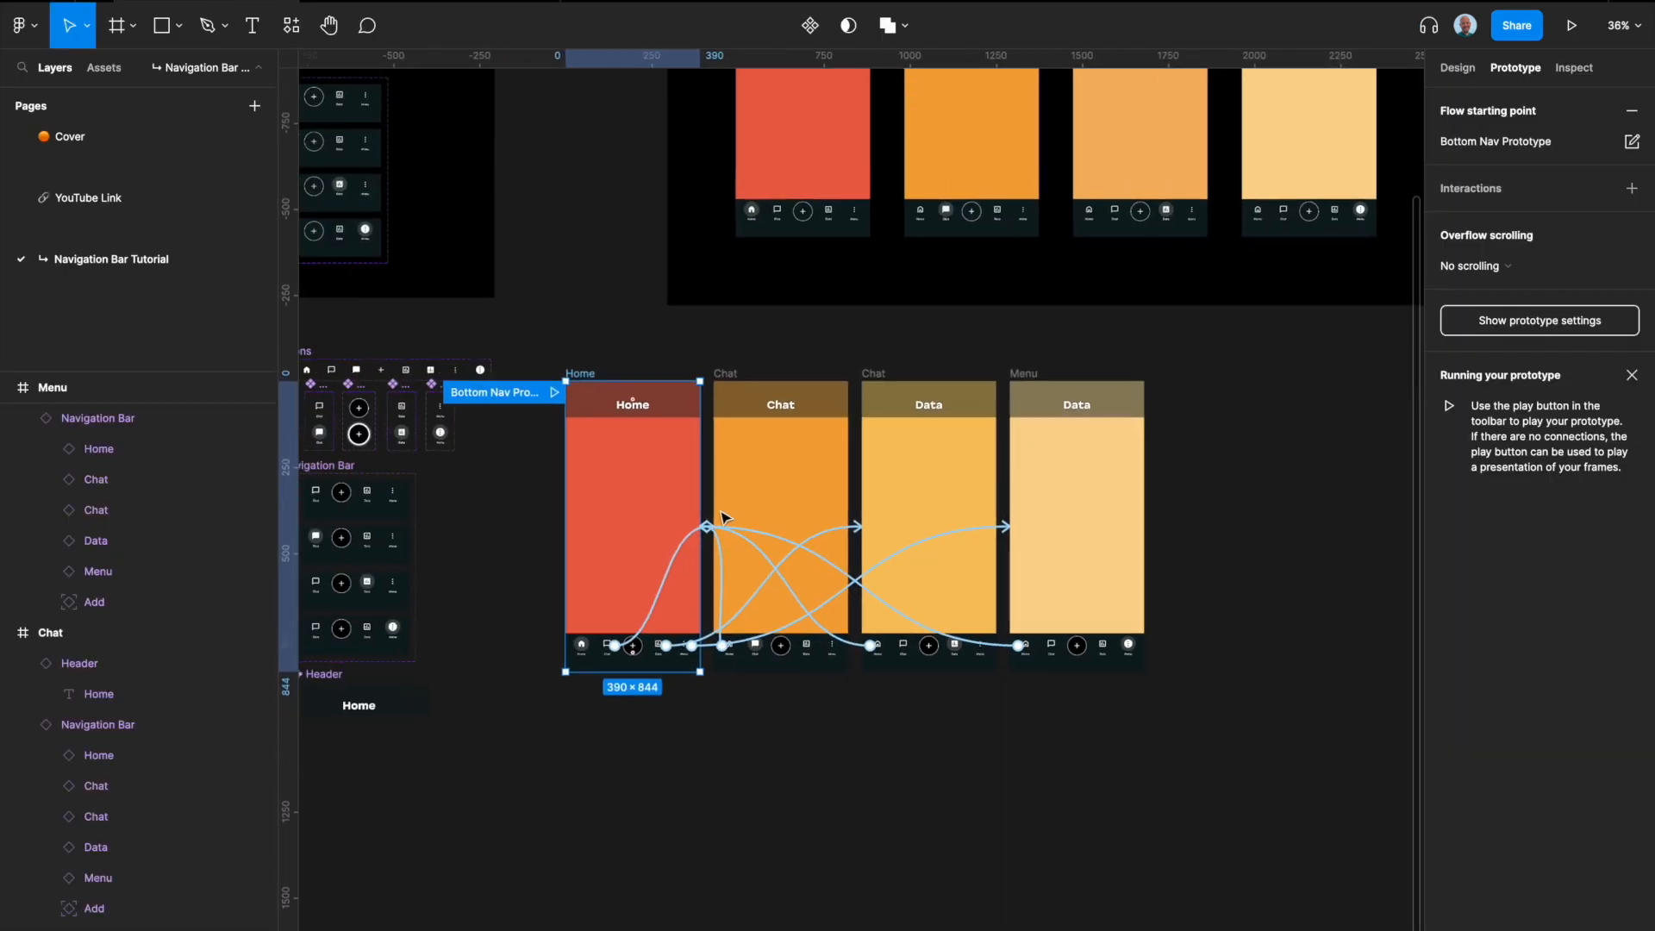
click(797, 521)
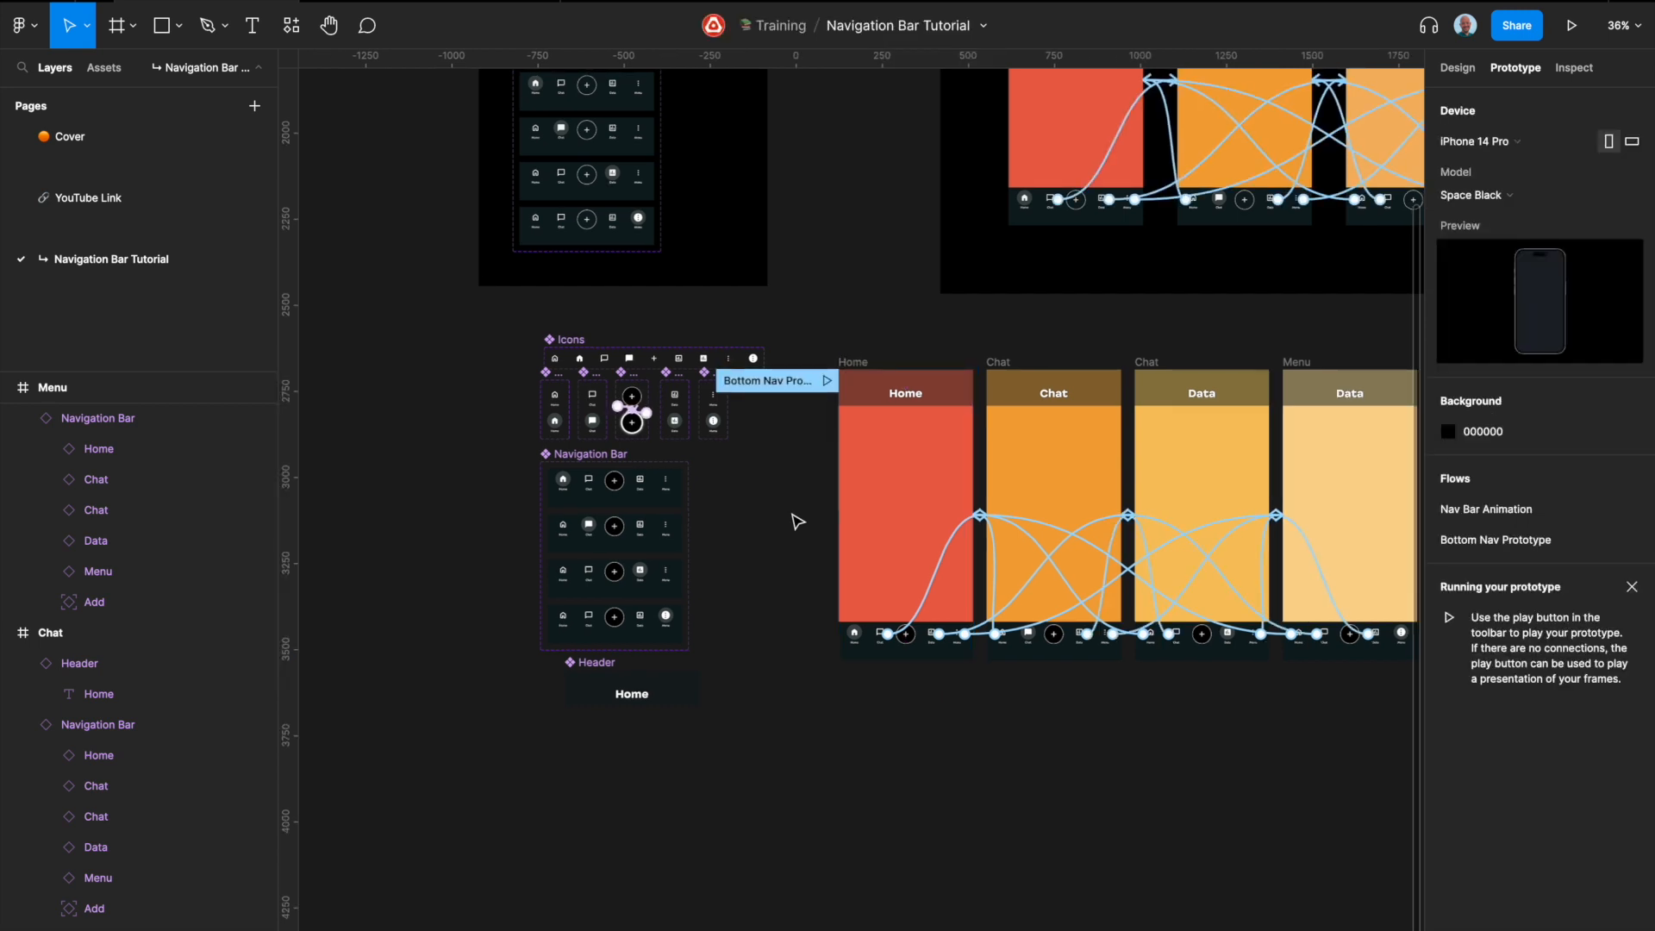
scroll(794, 517, right, 2)
click(1468, 64)
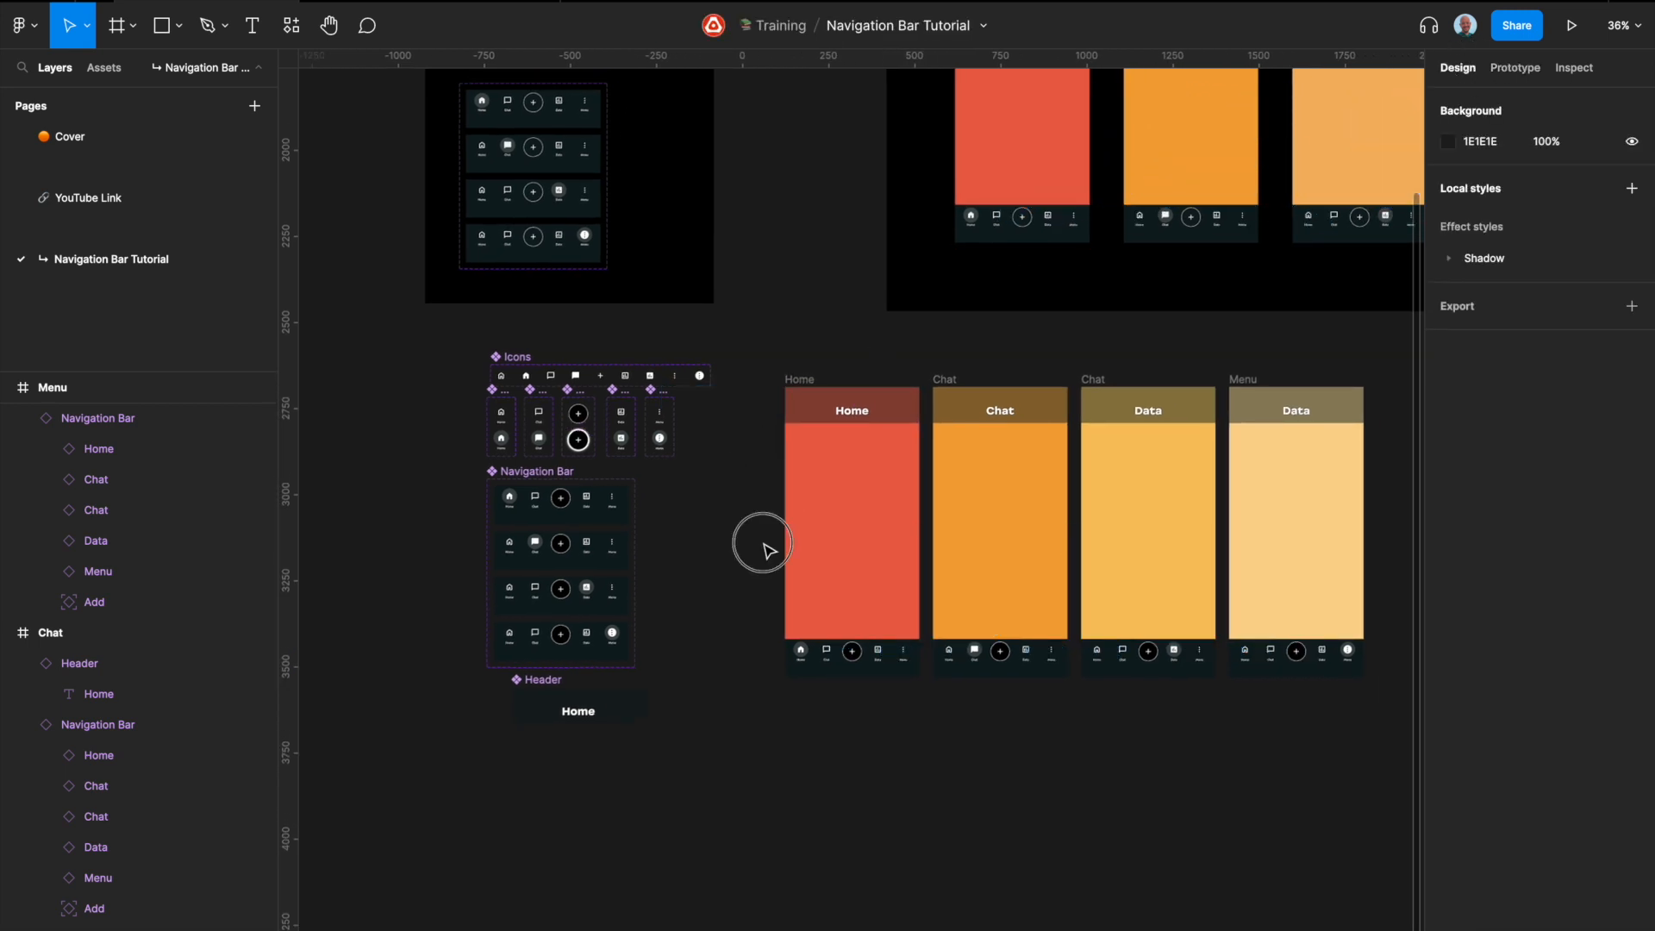
scroll(634, 517, up, 4)
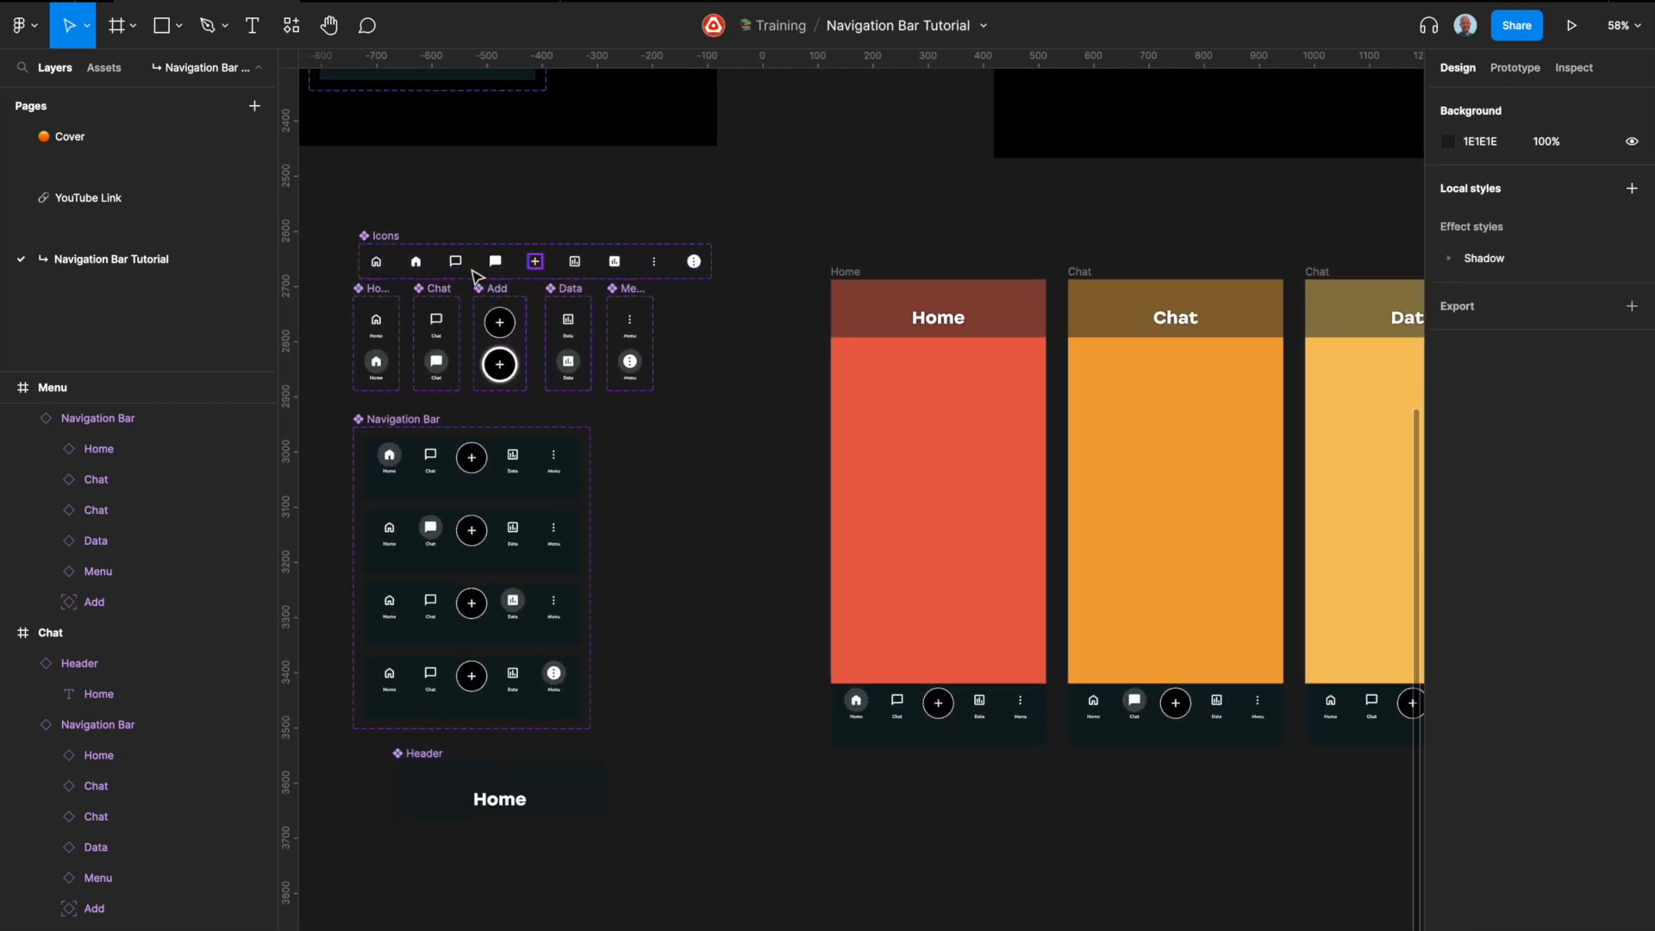
scroll(393, 268, up, 4)
drag(376, 216, 362, 184)
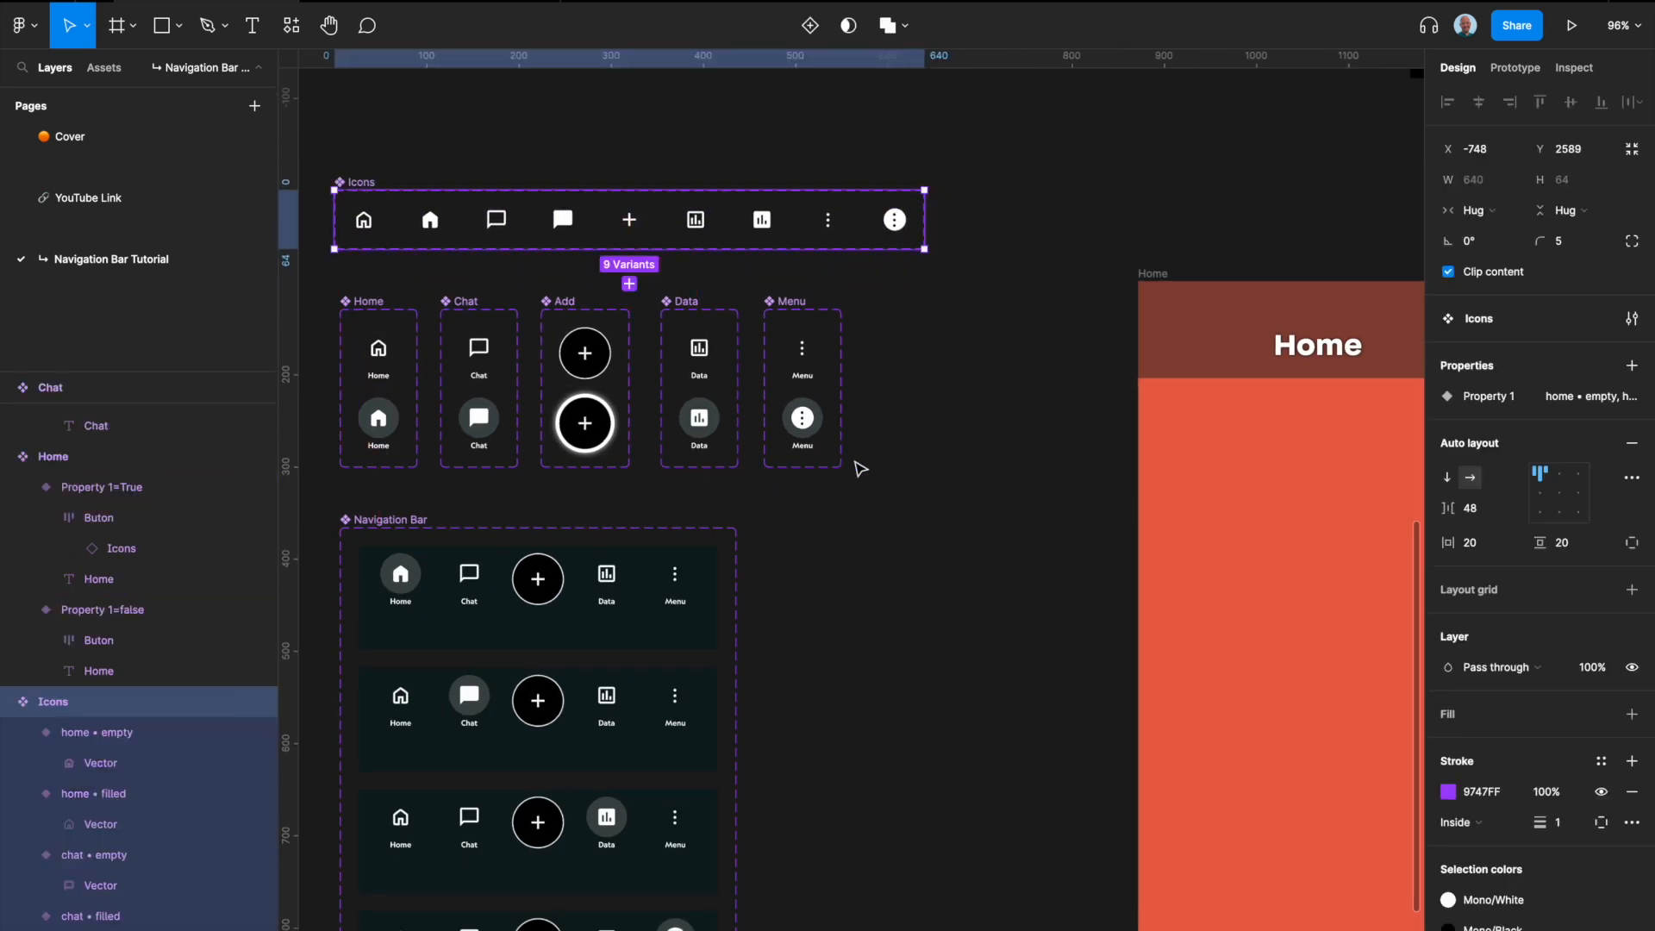
click(889, 526)
scroll(890, 536, down, 4)
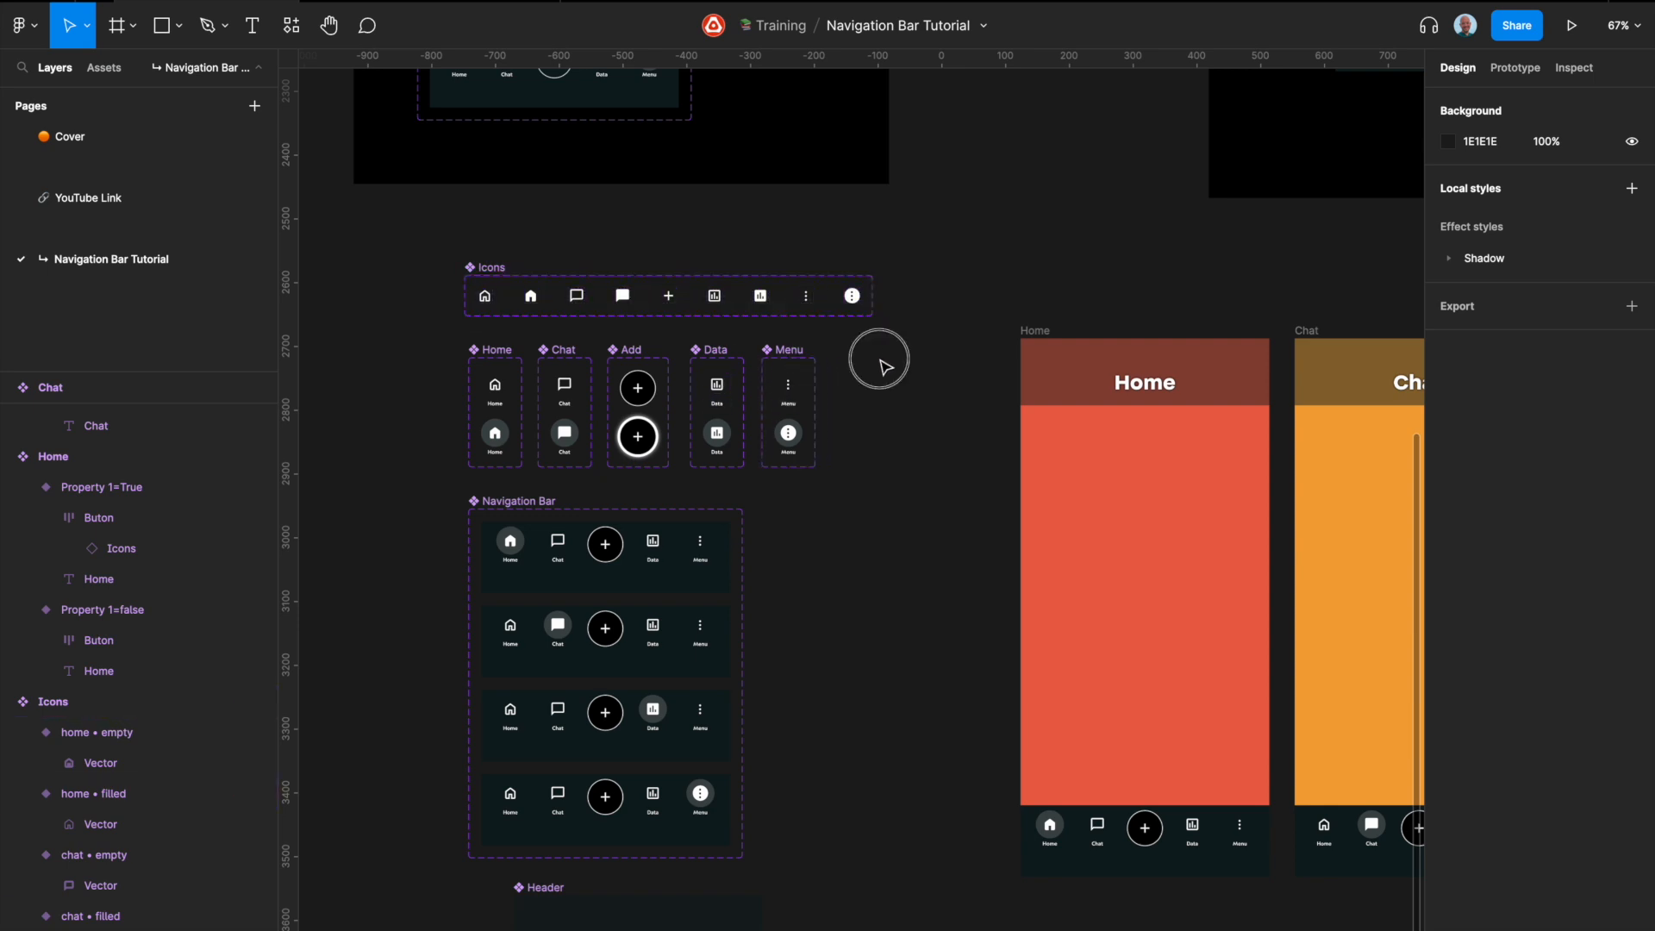
ctrl+scroll(880, 359, down, 5)
scroll(880, 360, right, 5)
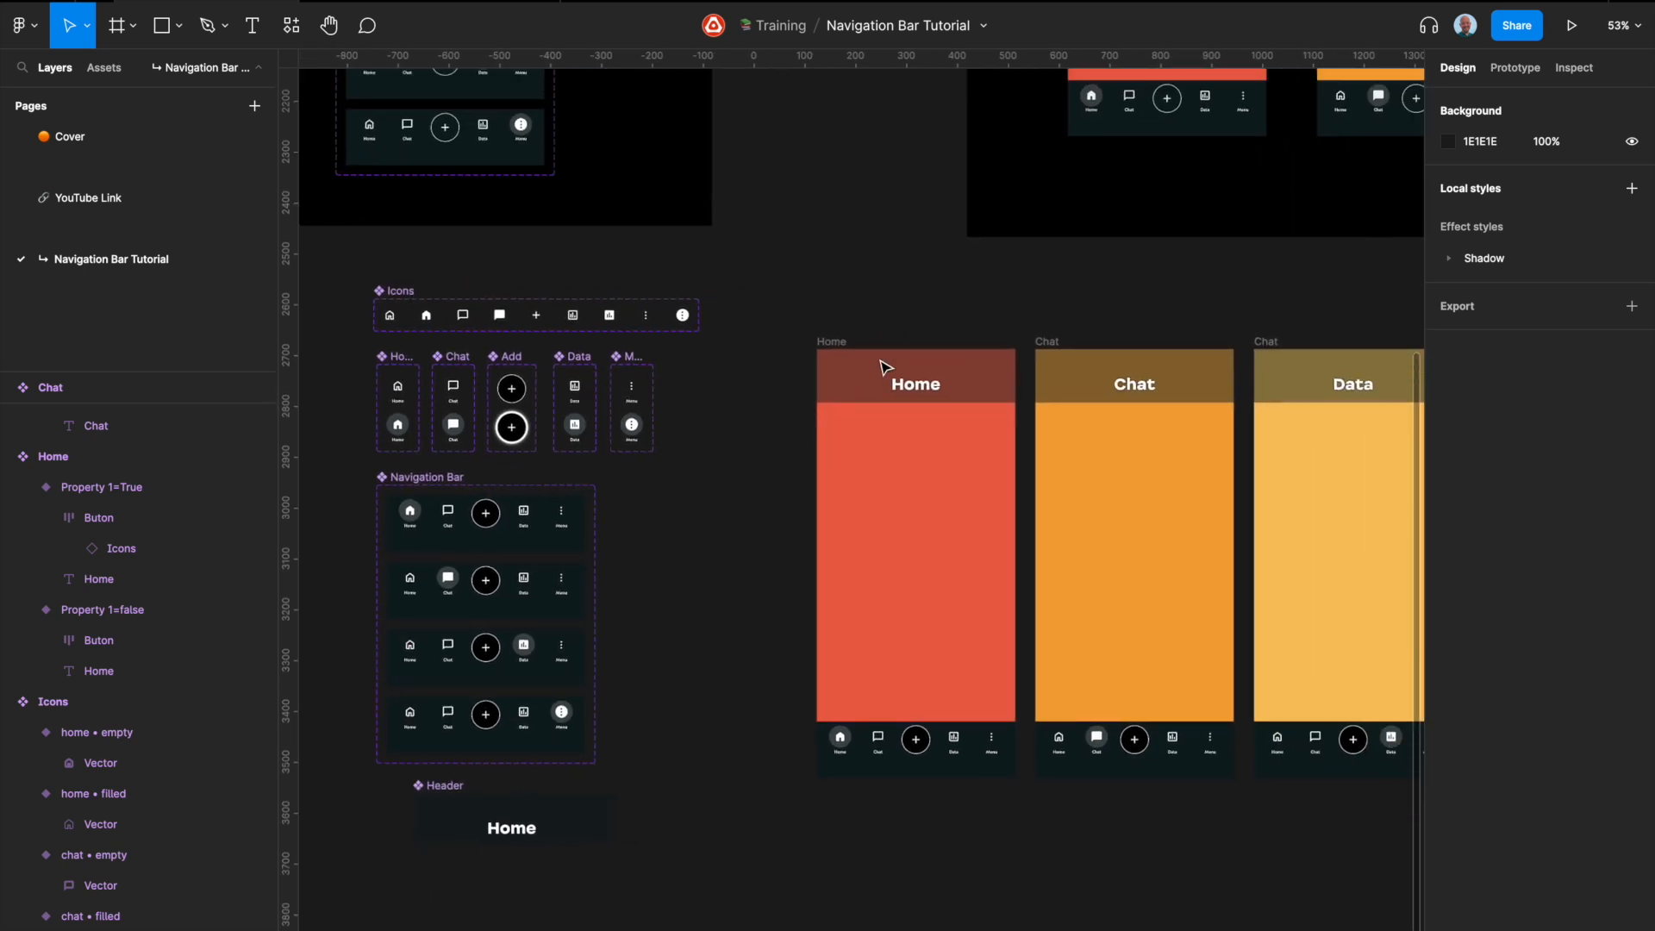